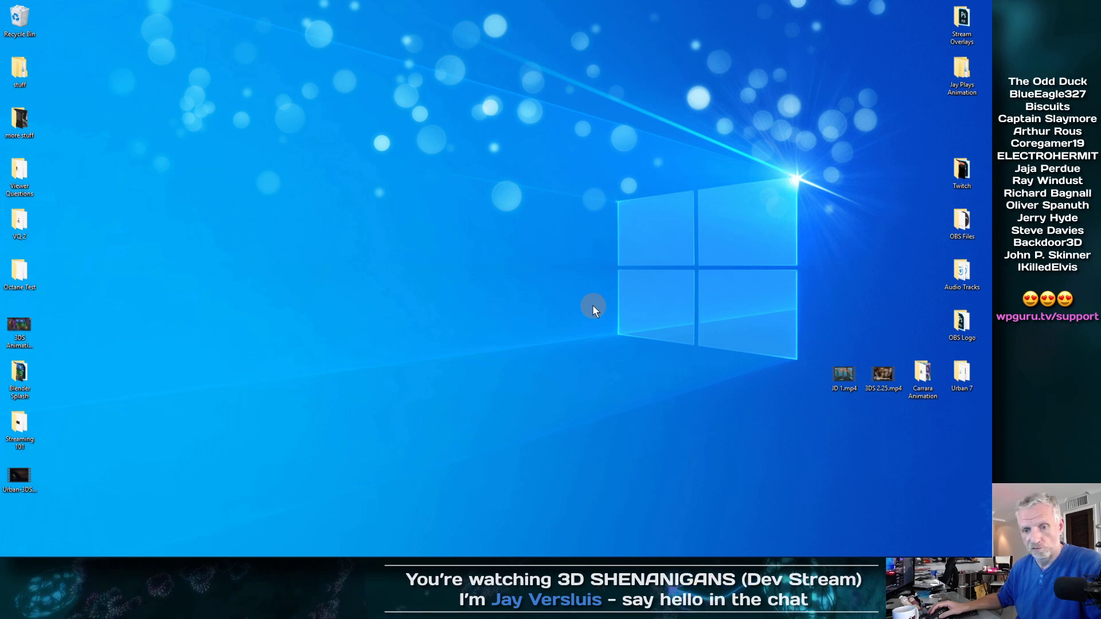
- Move the Urban-3DS video file to an open area of the desktop, play it, and close the player
drag(23, 479, 321, 173)
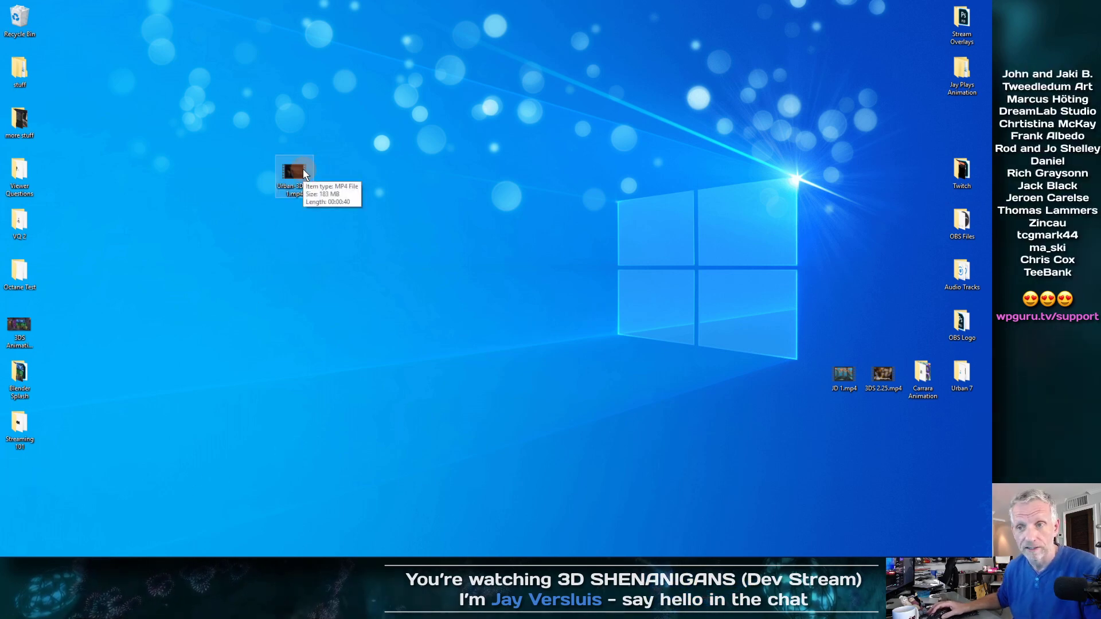
double_click(295, 171)
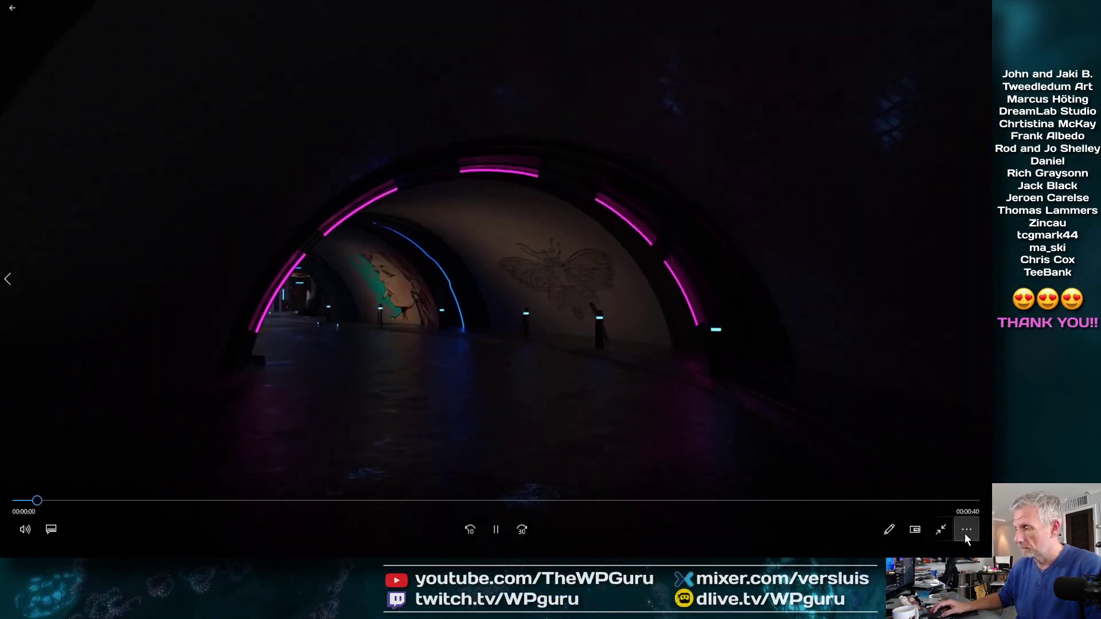
click(966, 530)
click(949, 474)
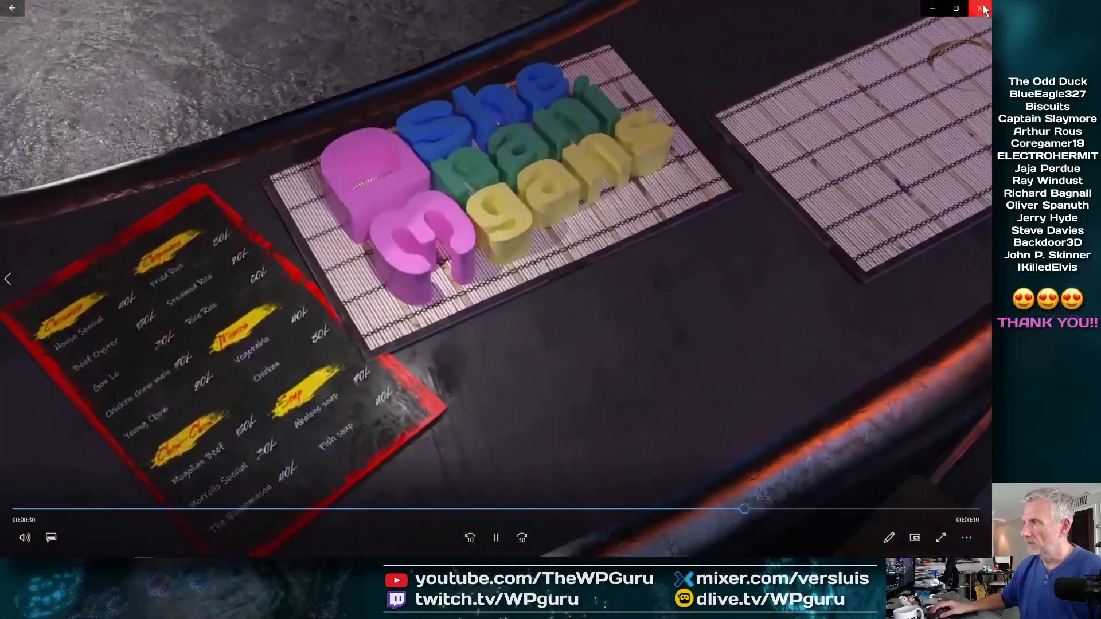
click(981, 8)
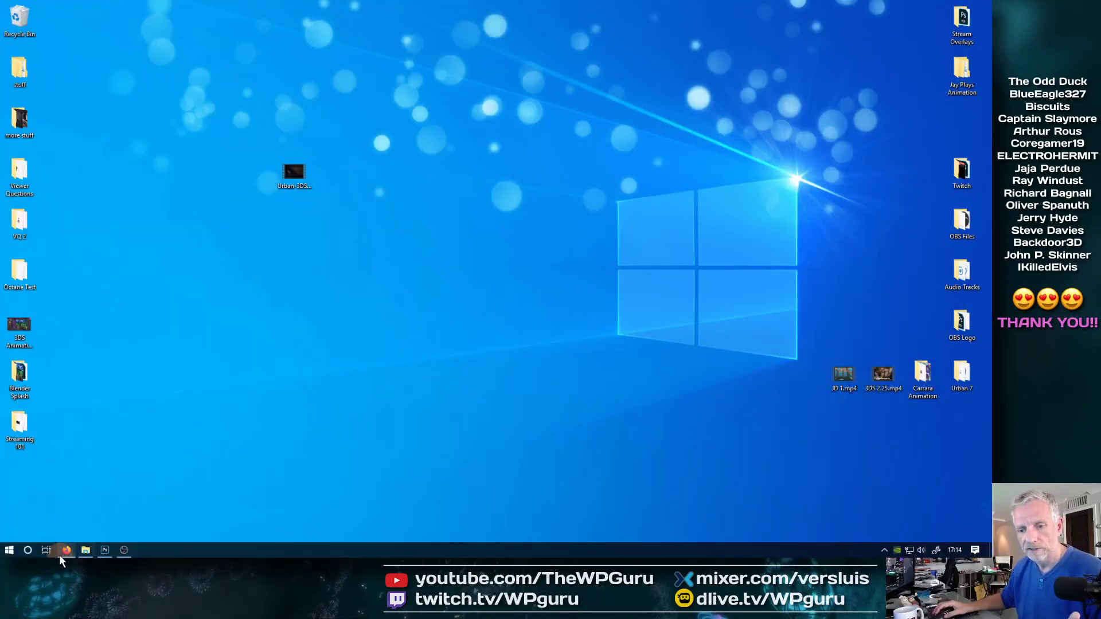
- Switch to Firefox and close the YouTube Studio and Twitch tabs, keeping only the Vimeo tab
click(62, 553)
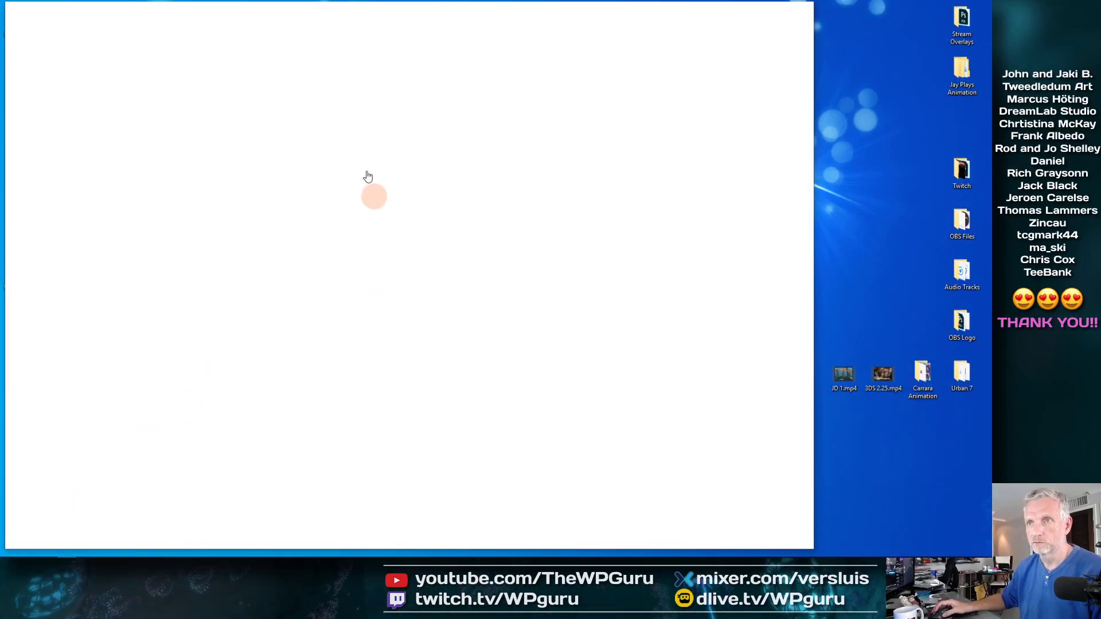
click(228, 26)
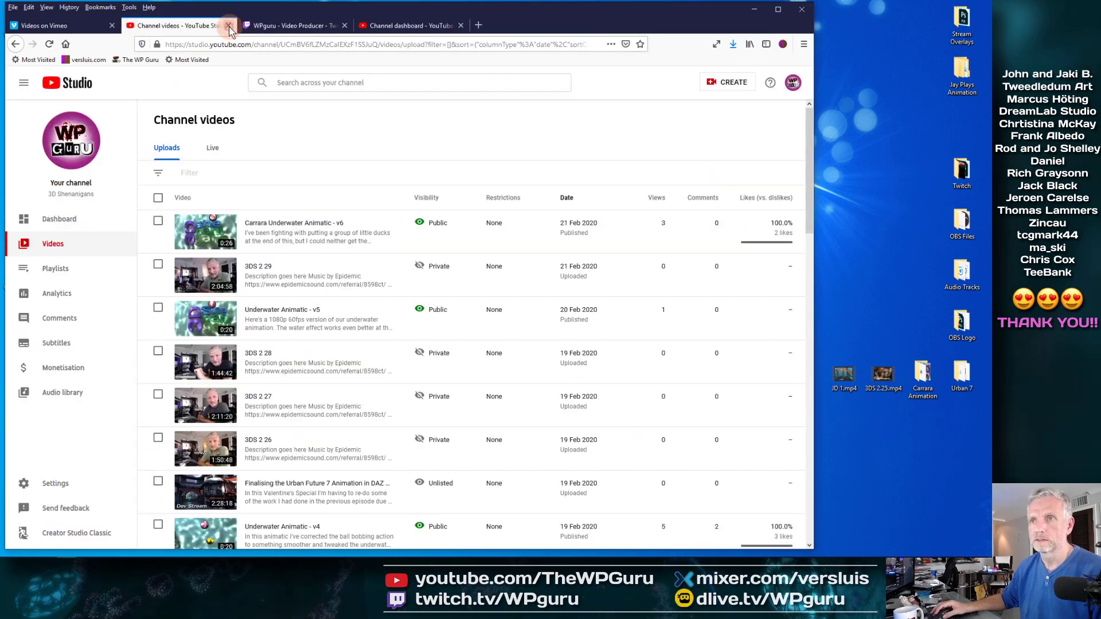
click(229, 26)
click(229, 26)
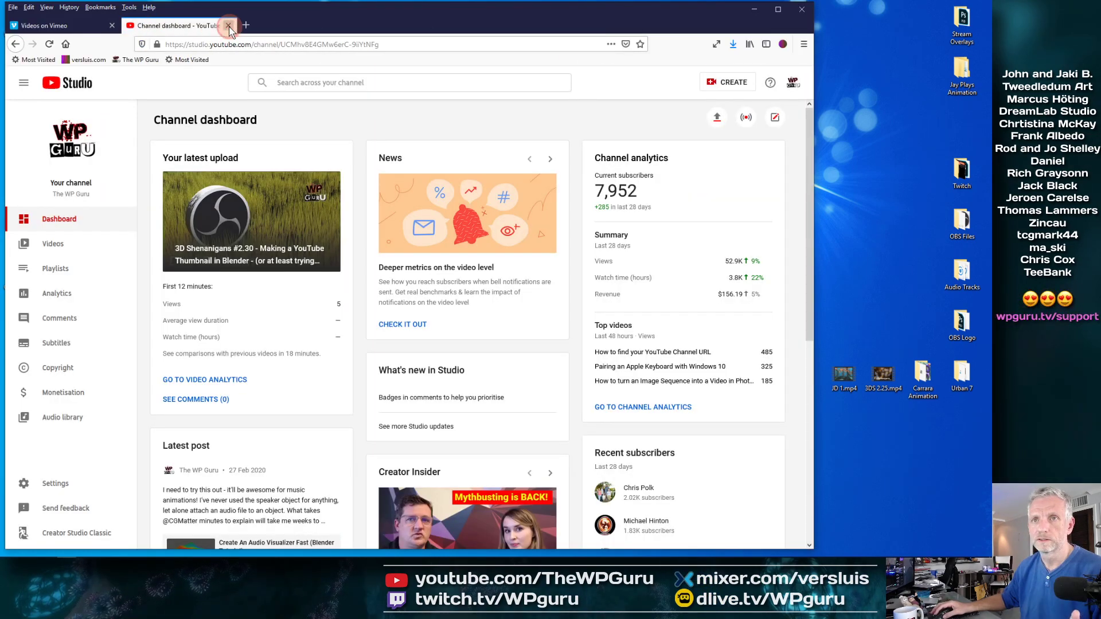
click(229, 27)
- Go to streamlabs.com and log in with the Twitch account
click(277, 44)
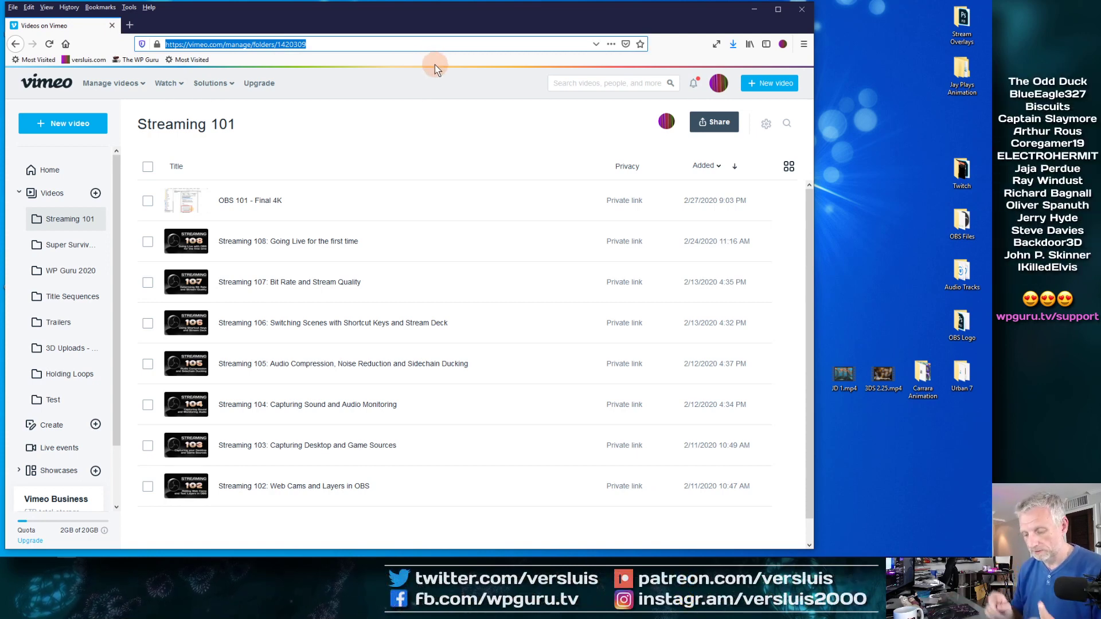
text(streamlabs.com/)
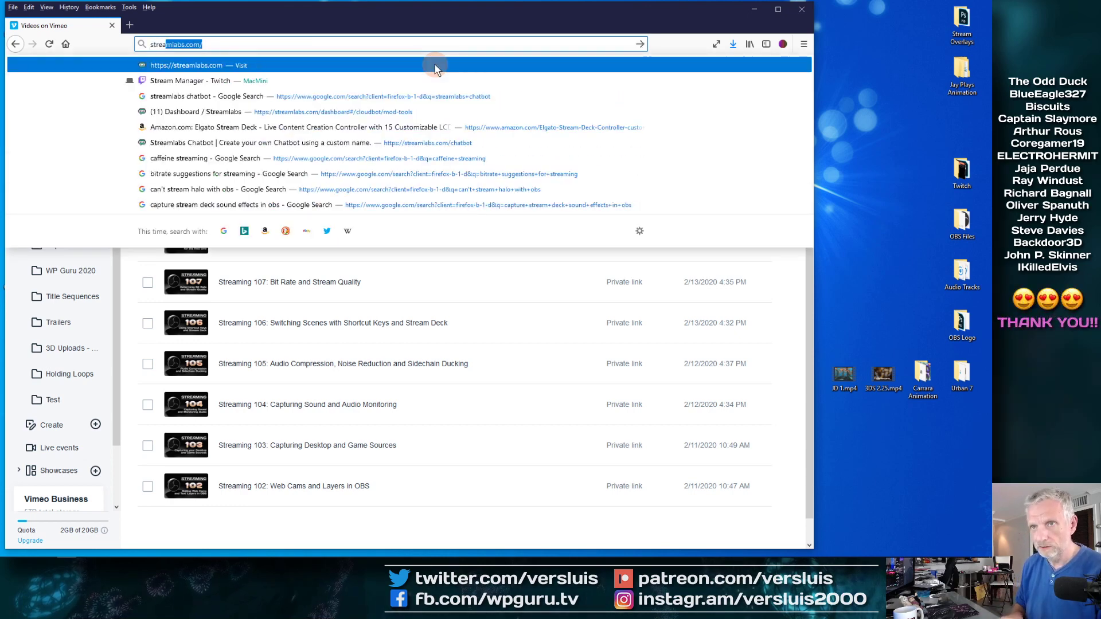
key(Return)
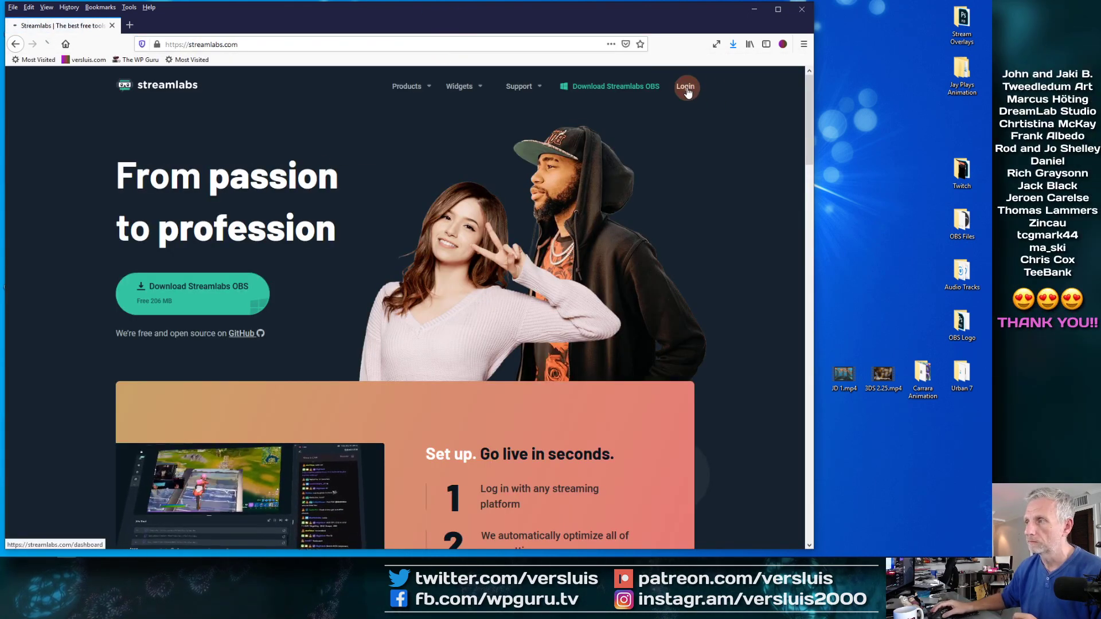
click(686, 88)
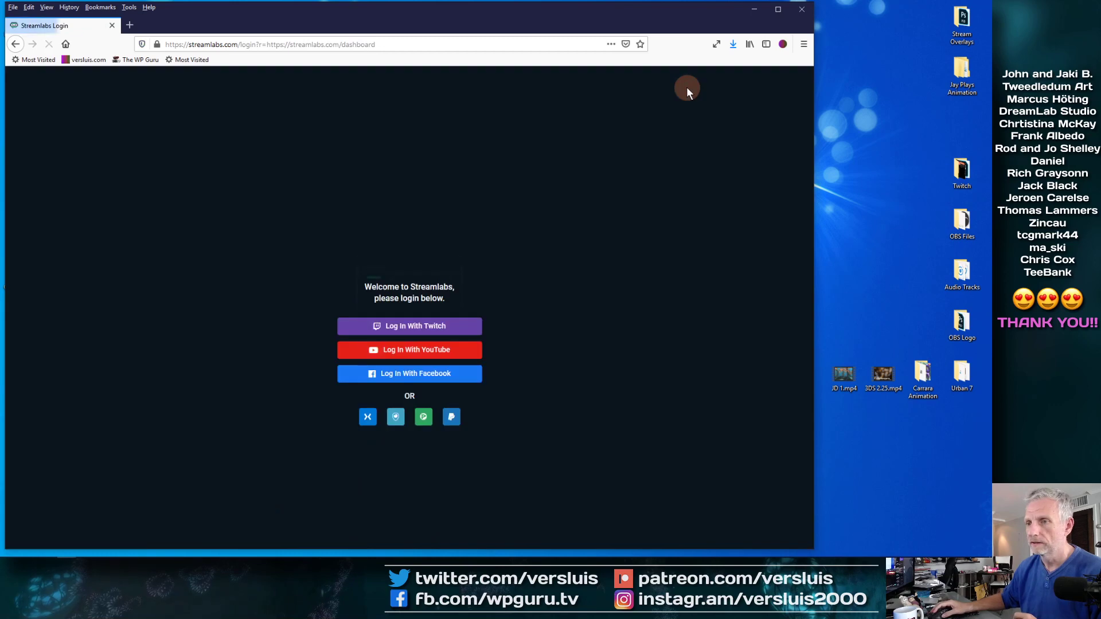
click(425, 332)
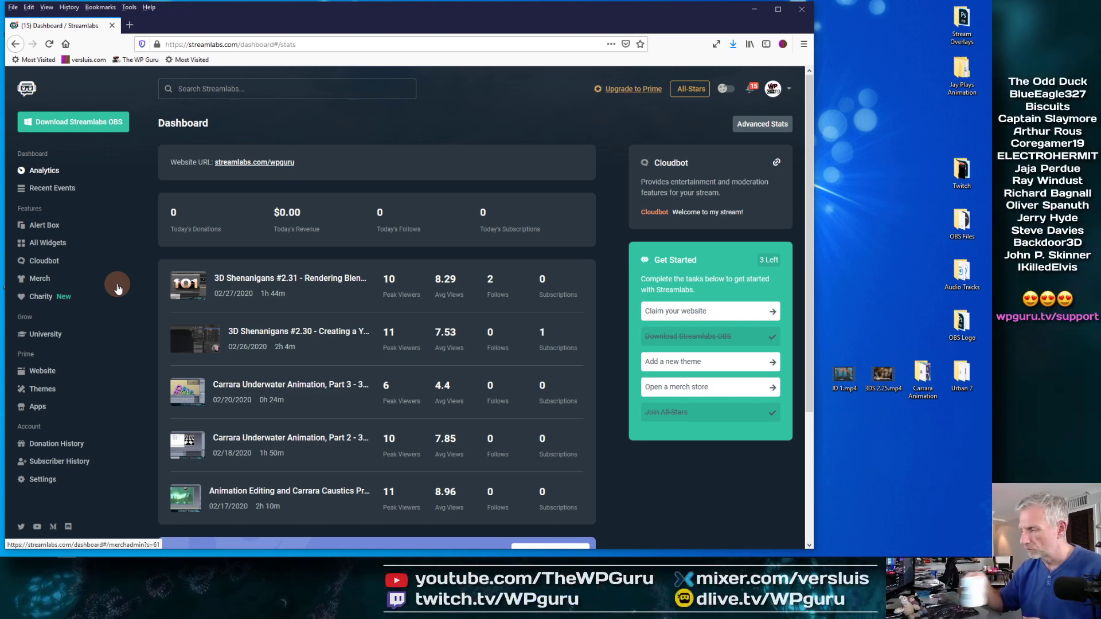
- Start a new custom command in Cloudbot without a template and name it !3ds
click(53, 265)
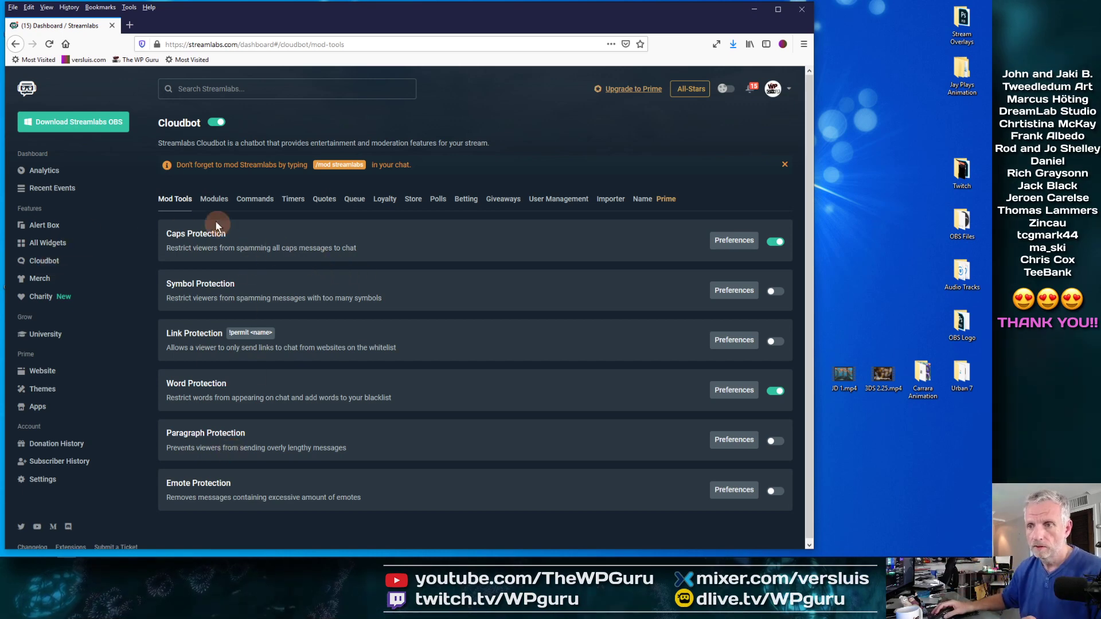
click(254, 199)
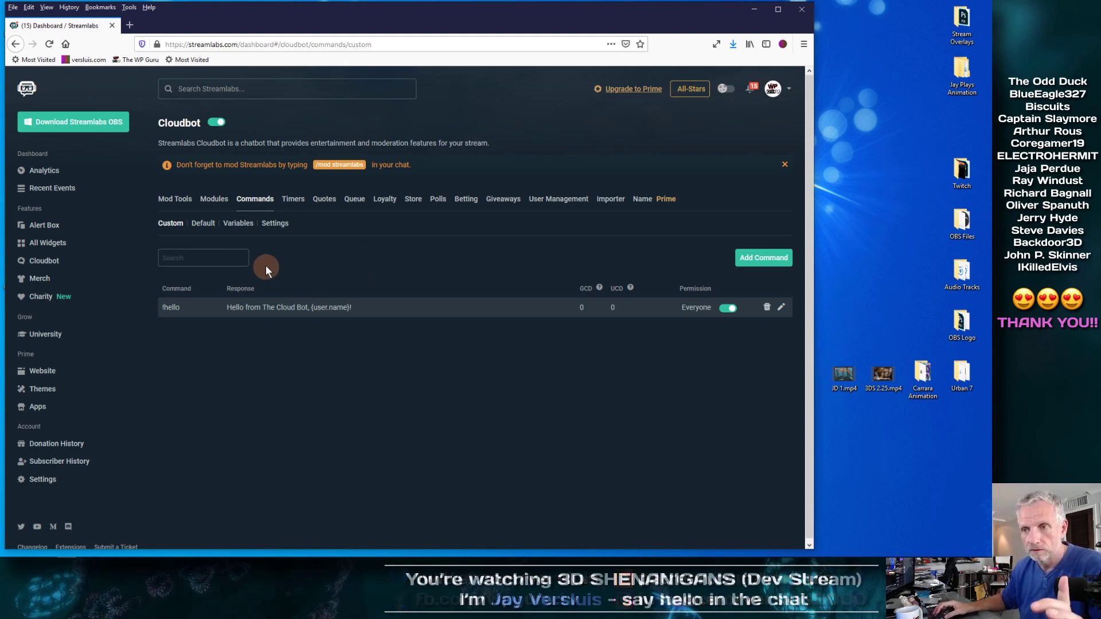
click(758, 262)
click(393, 244)
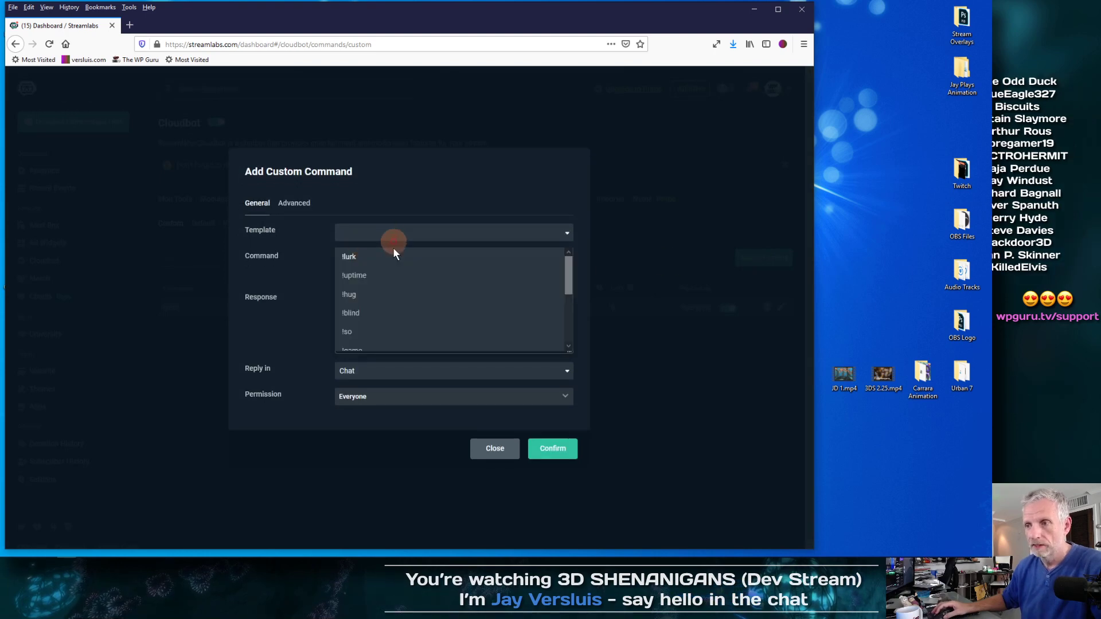
click(318, 281)
click(366, 262)
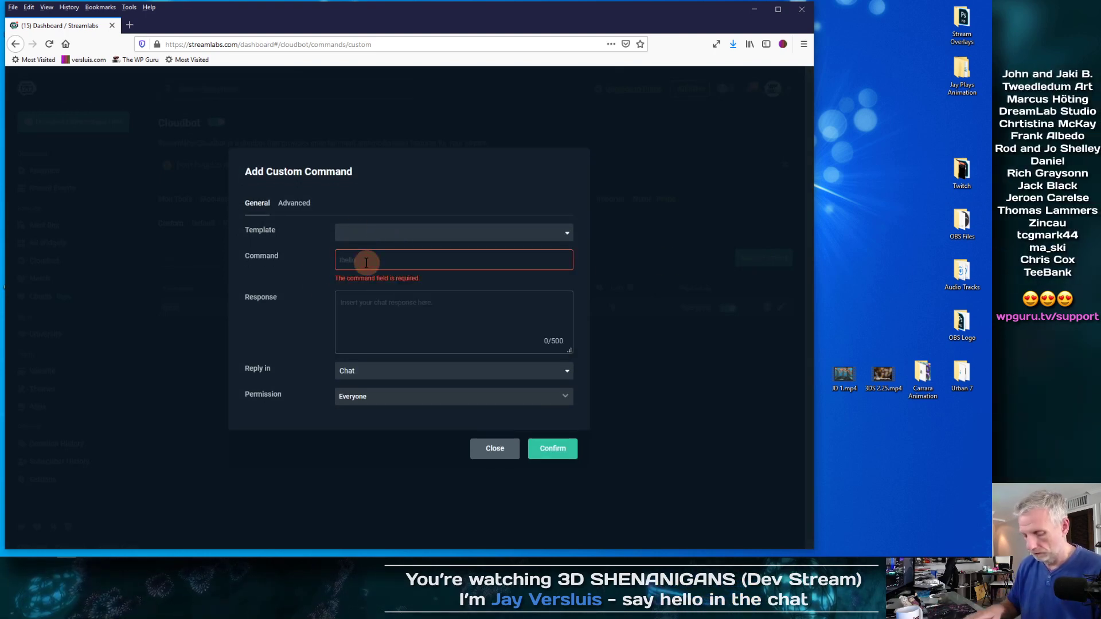
text(!3ds)
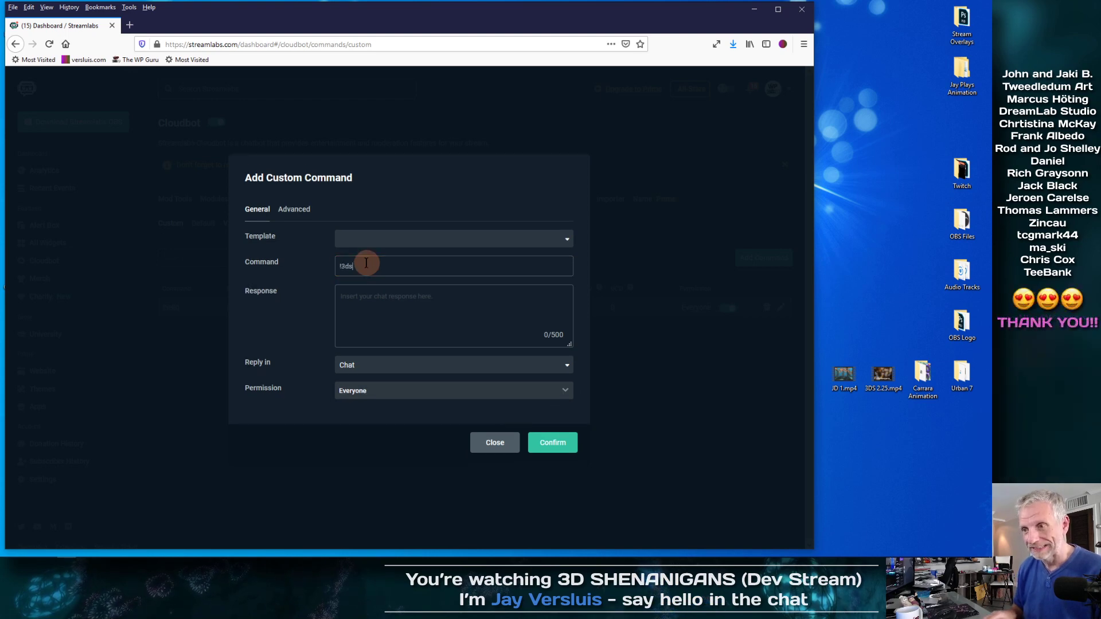
click(385, 298)
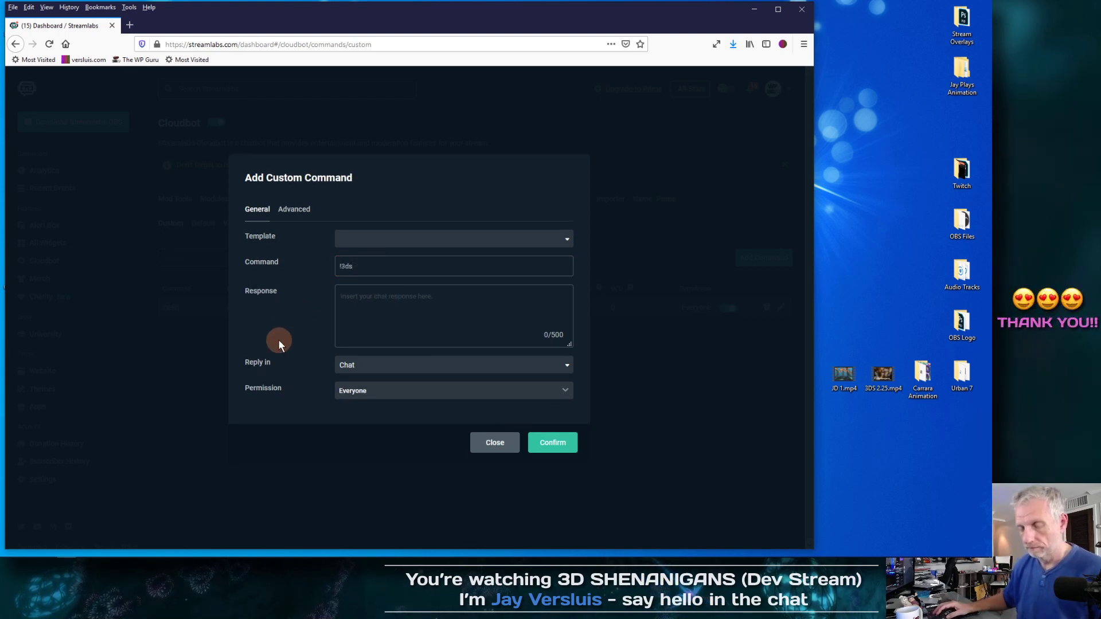
text(3D)
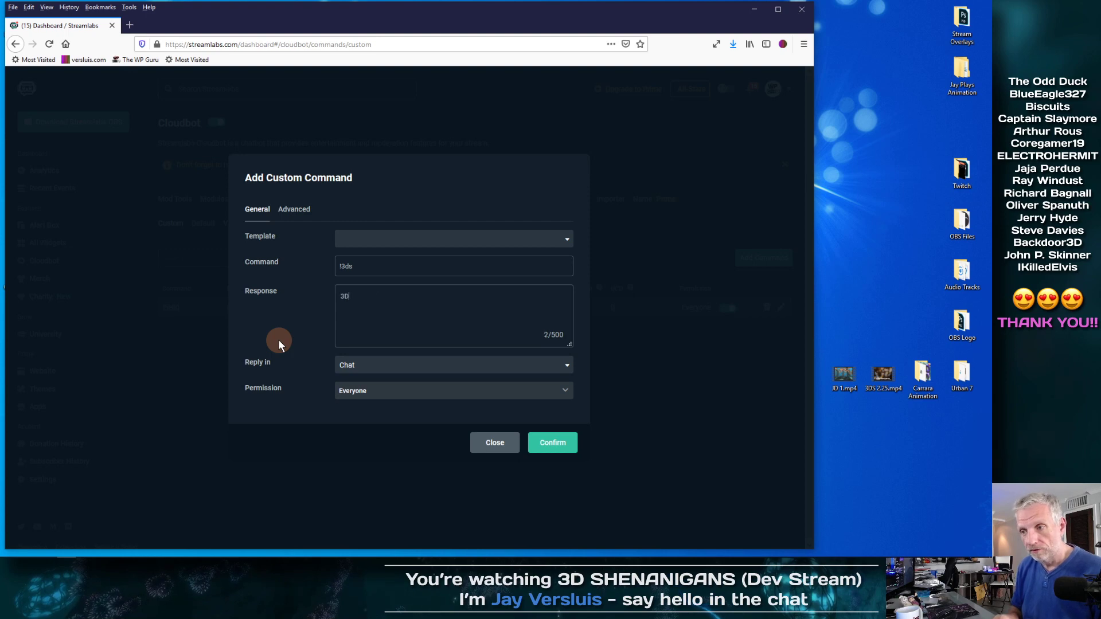
text( Shenanigans)
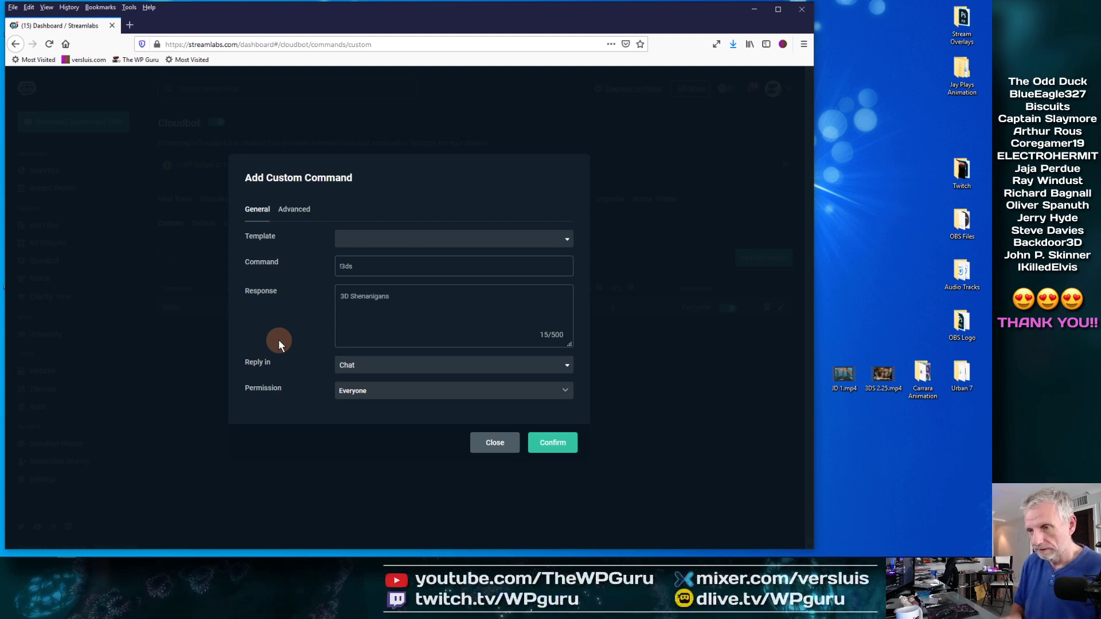
text( has its own Y)
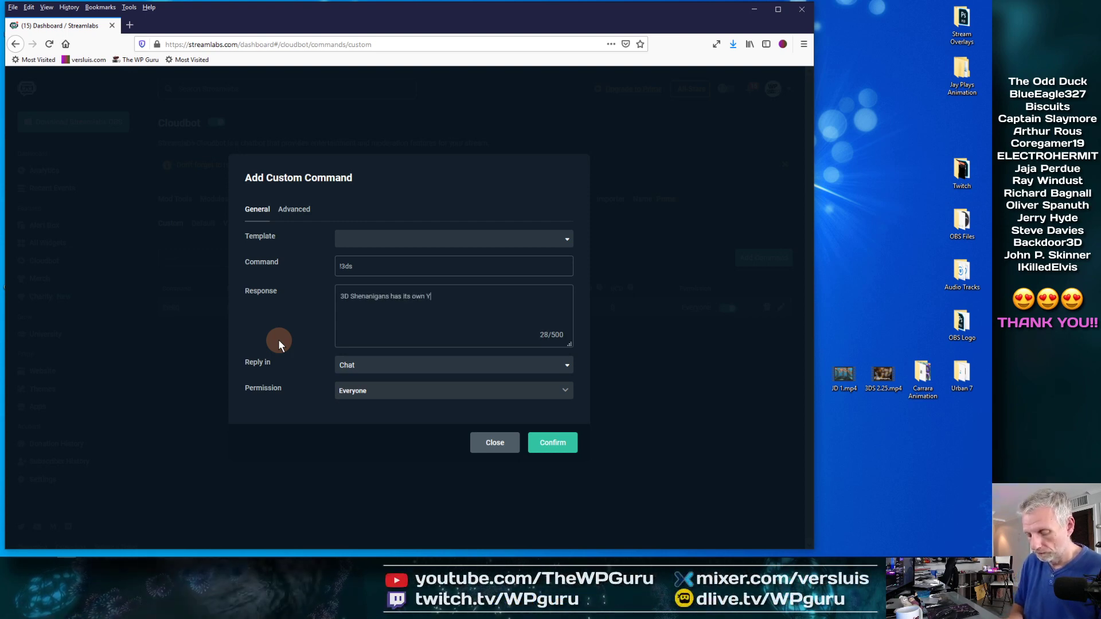
text(ouTube channel!)
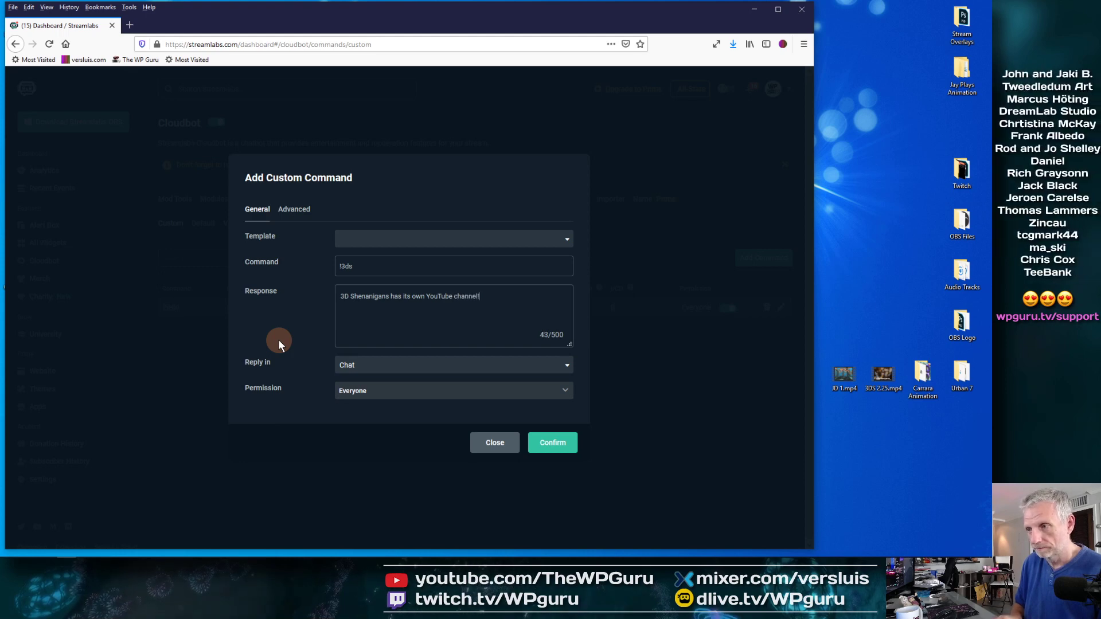
text( Chekc )
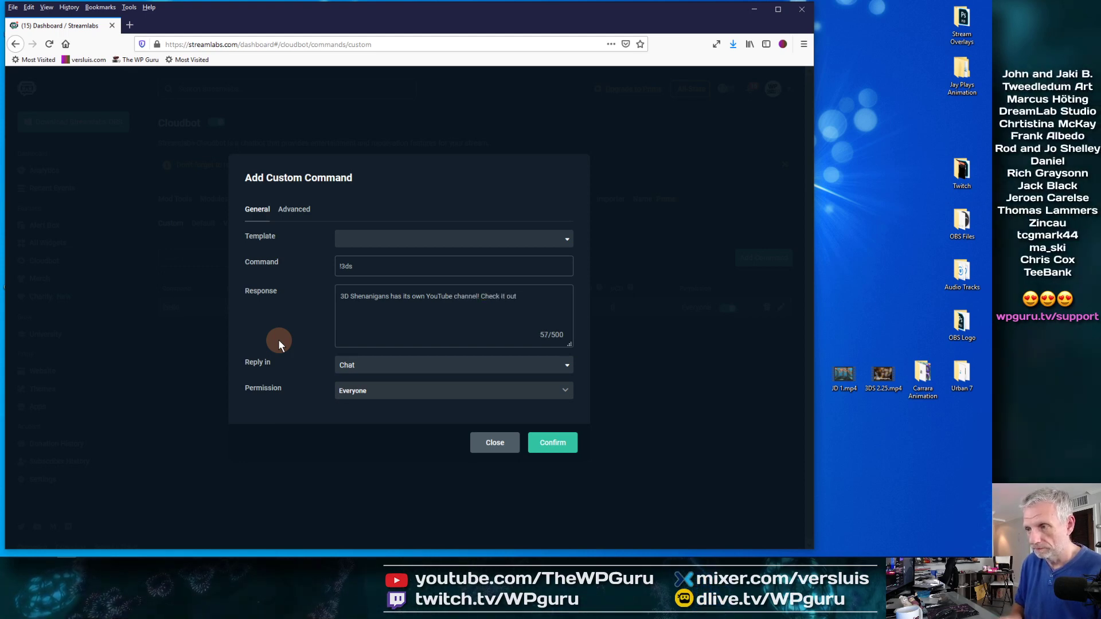
text(ttps://)
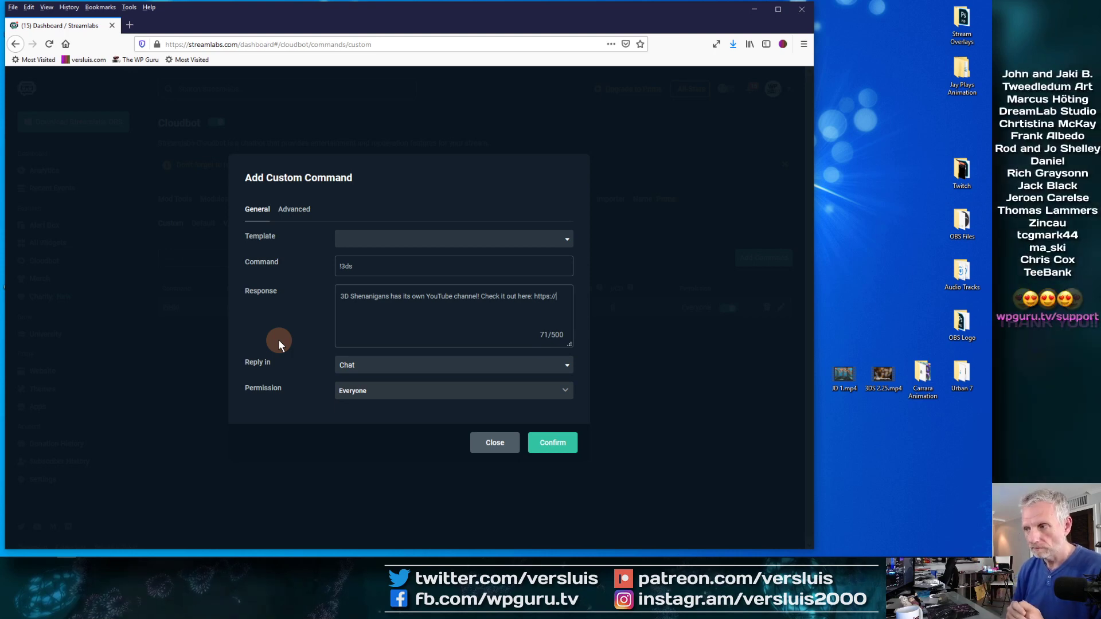
text(3ds.w)
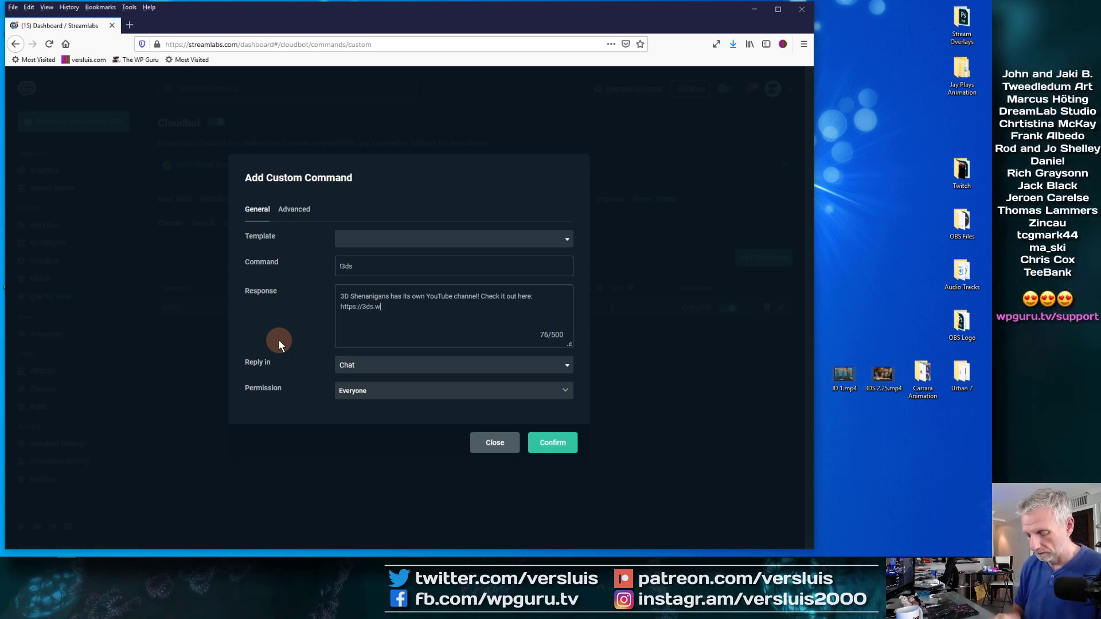
text(pguru.tv)
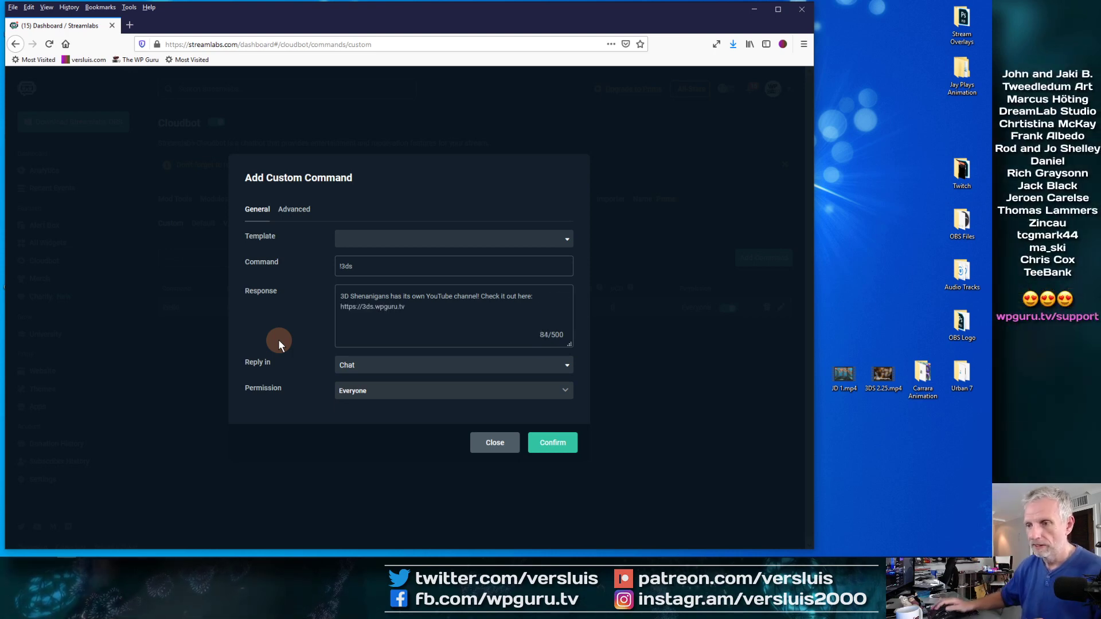
drag(423, 325, 339, 312)
key(ctrl+c)
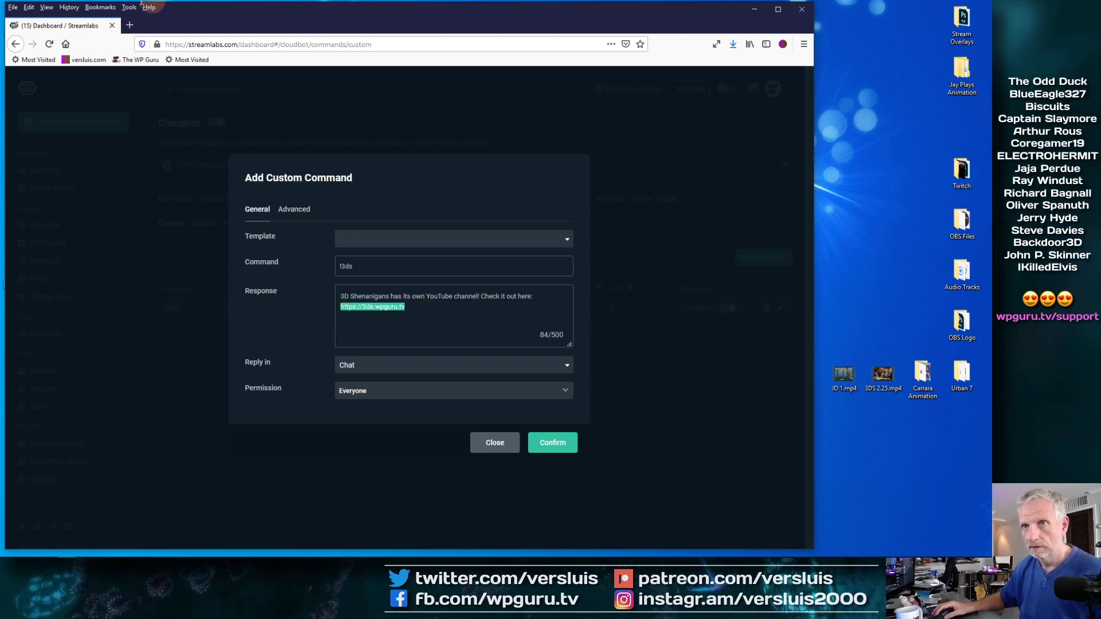
click(130, 25)
key(ctrl+v)
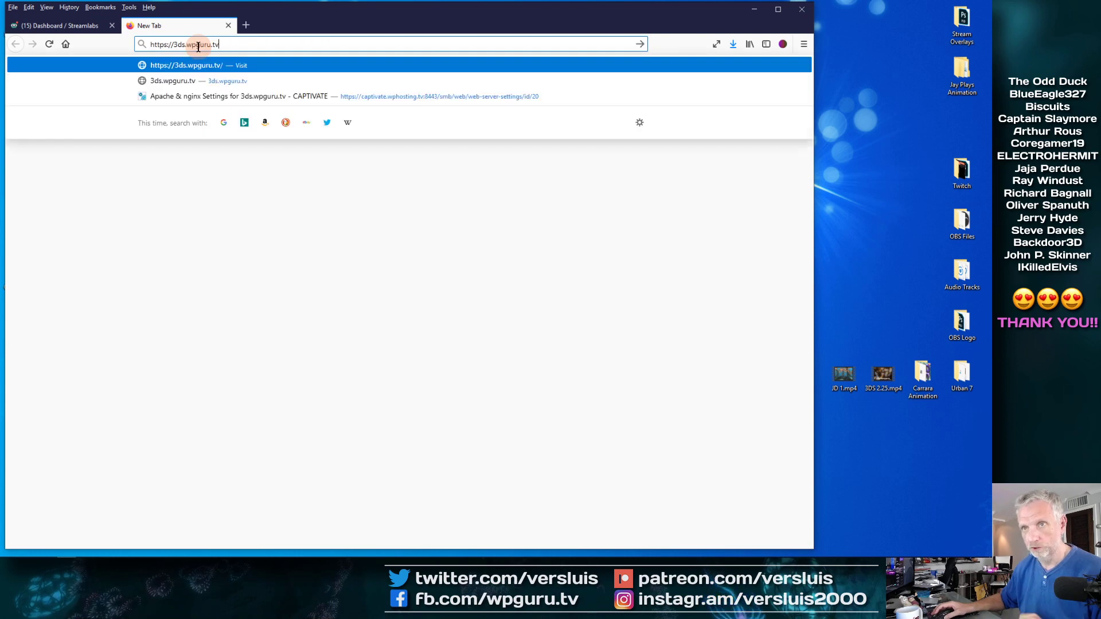
key(Return)
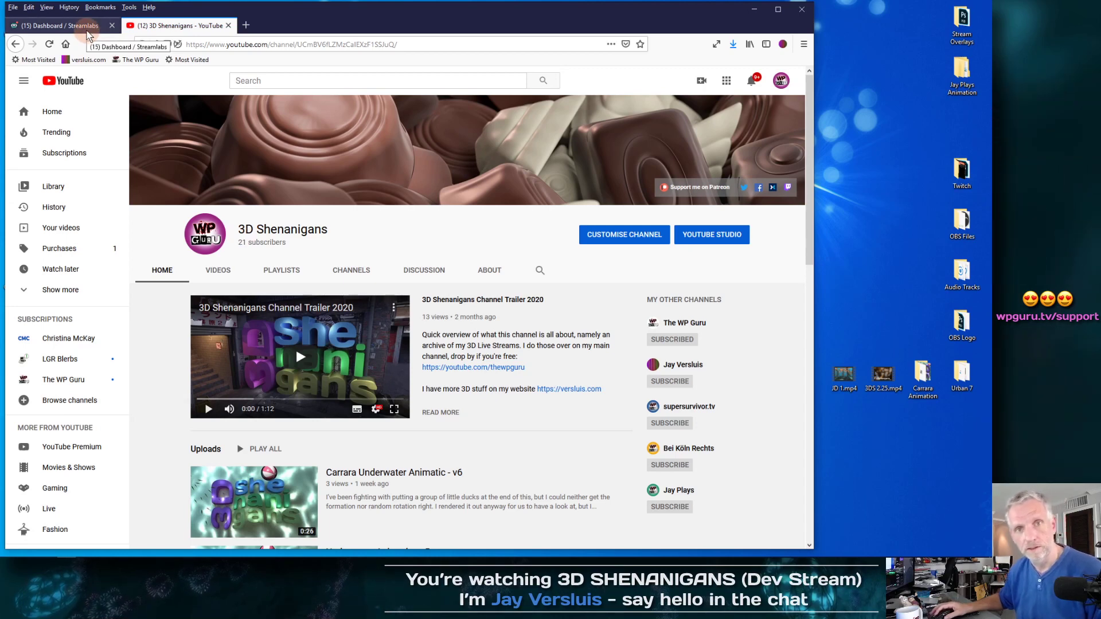
click(87, 33)
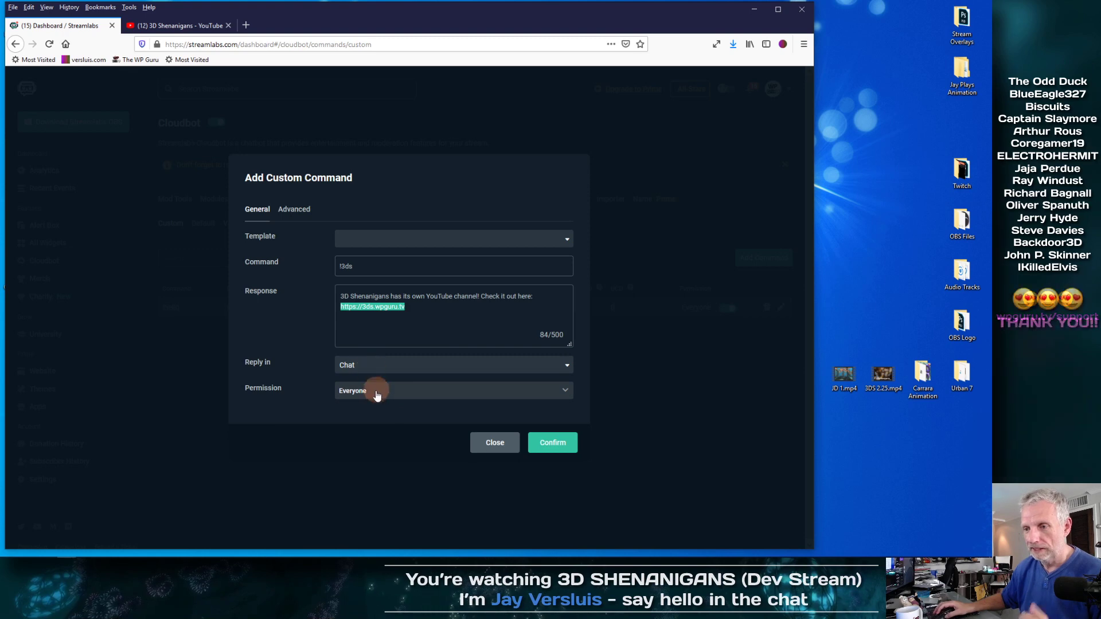
click(551, 442)
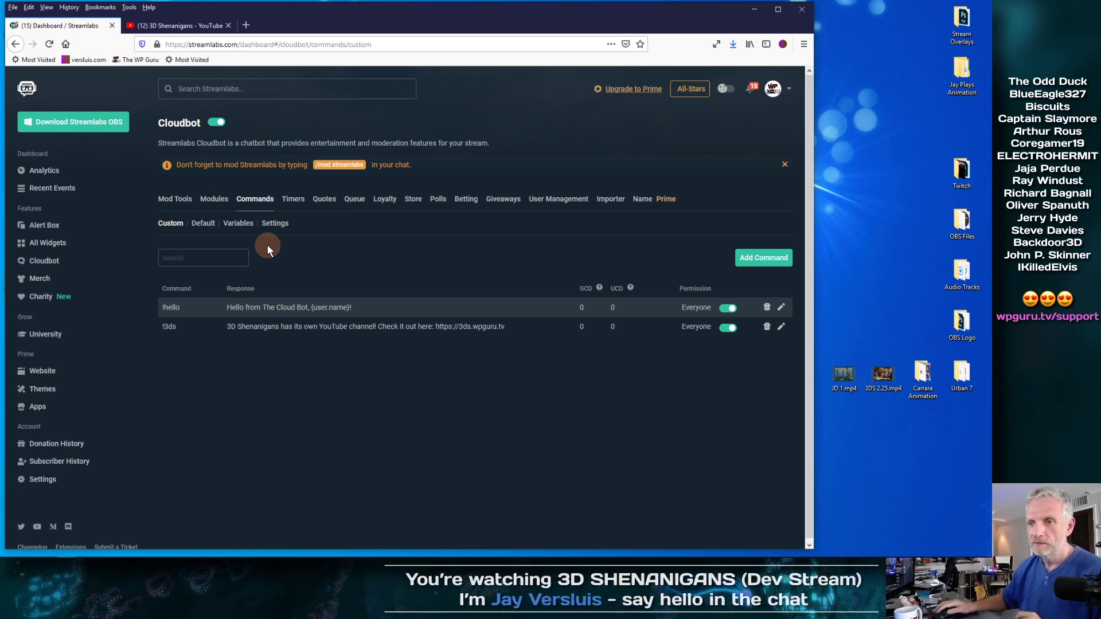
- Start a new custom command without a template and name it !yt
click(757, 258)
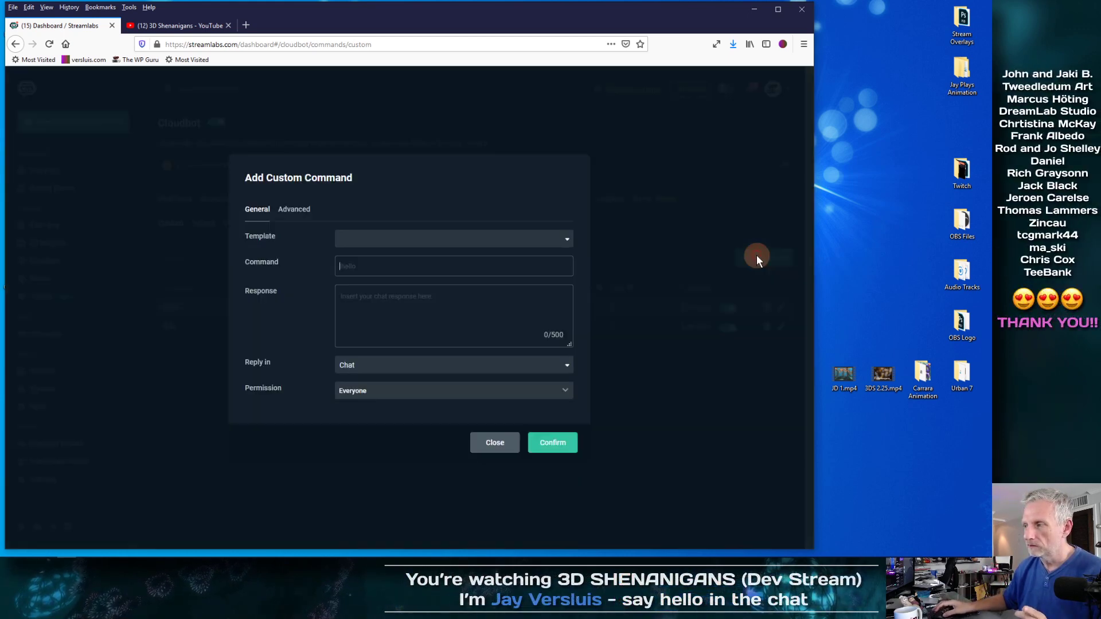
click(405, 270)
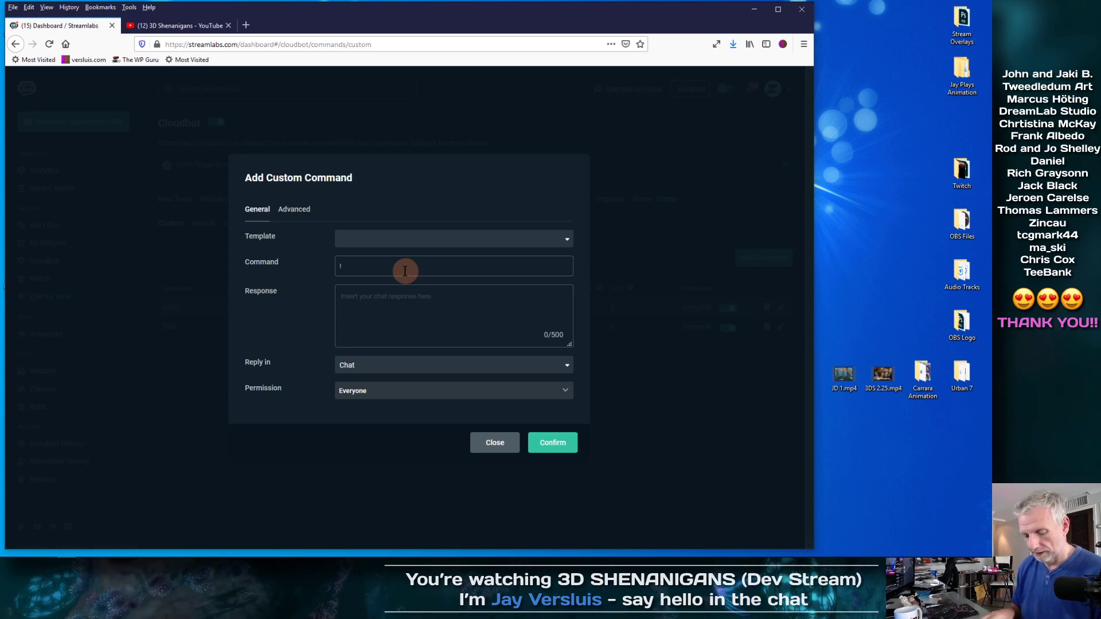
text(!yt)
click(392, 299)
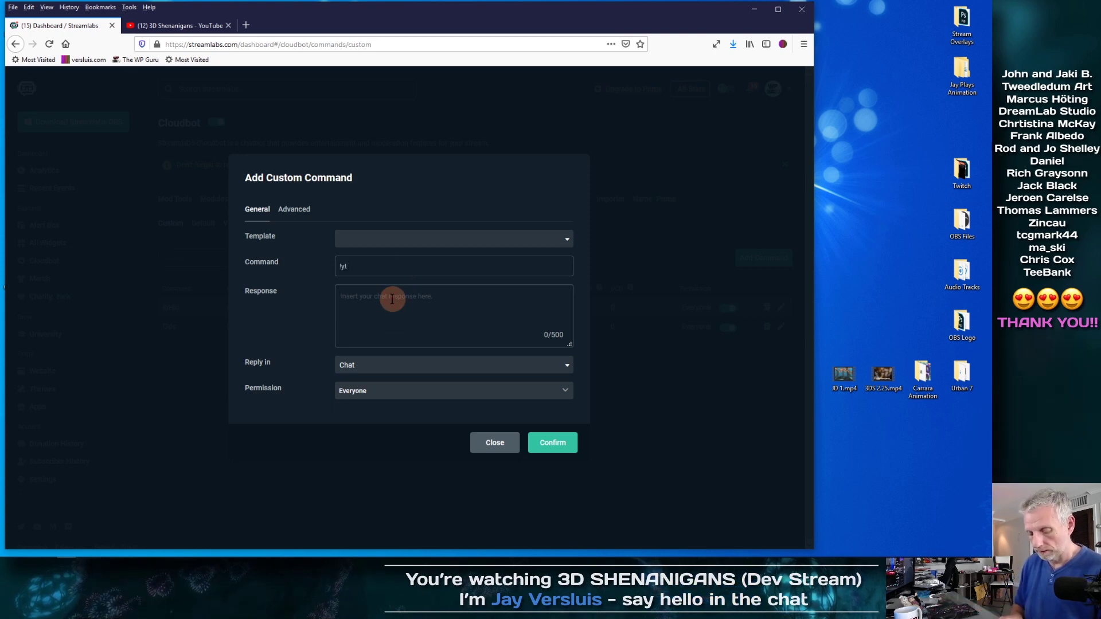
text(CHeck out my main YouTube c)
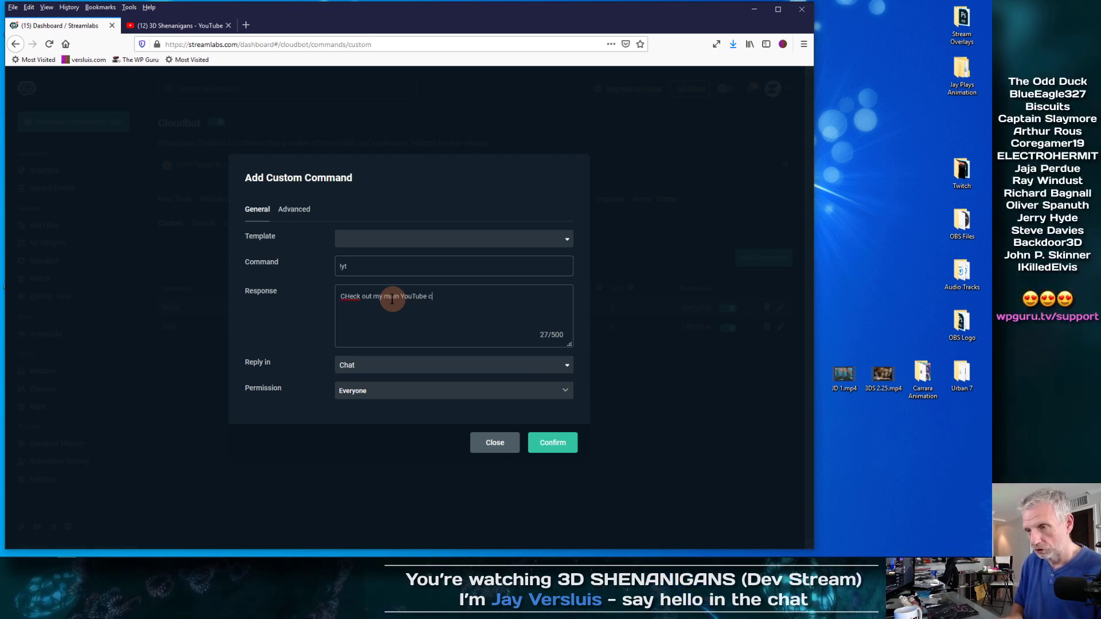
text(hannel: )
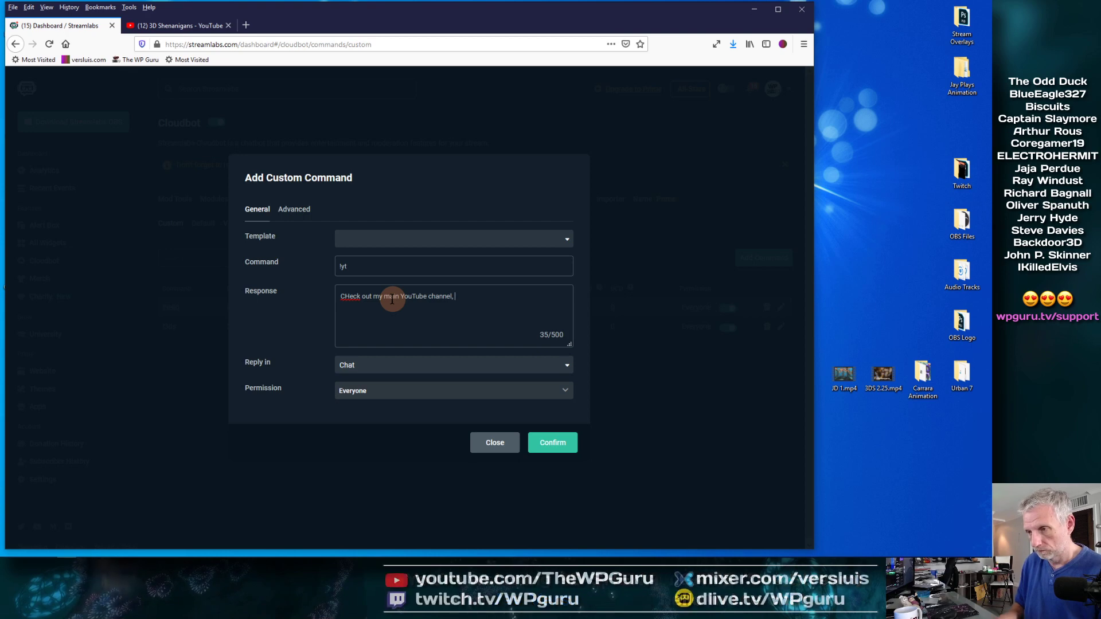
text(http)
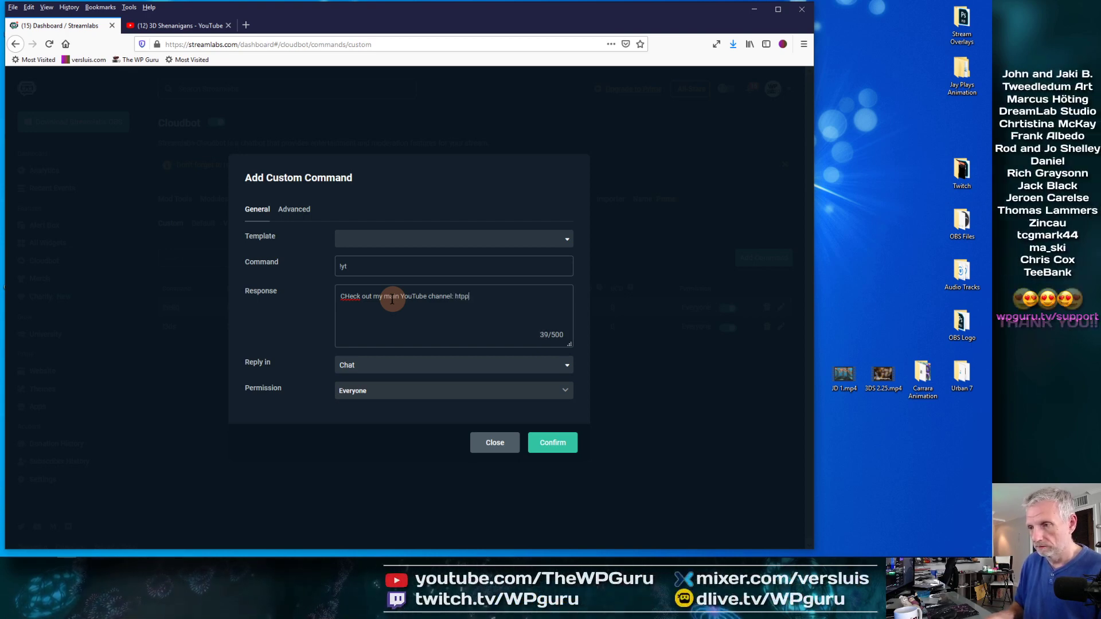
key(BackSpace)
key(BackSpace)
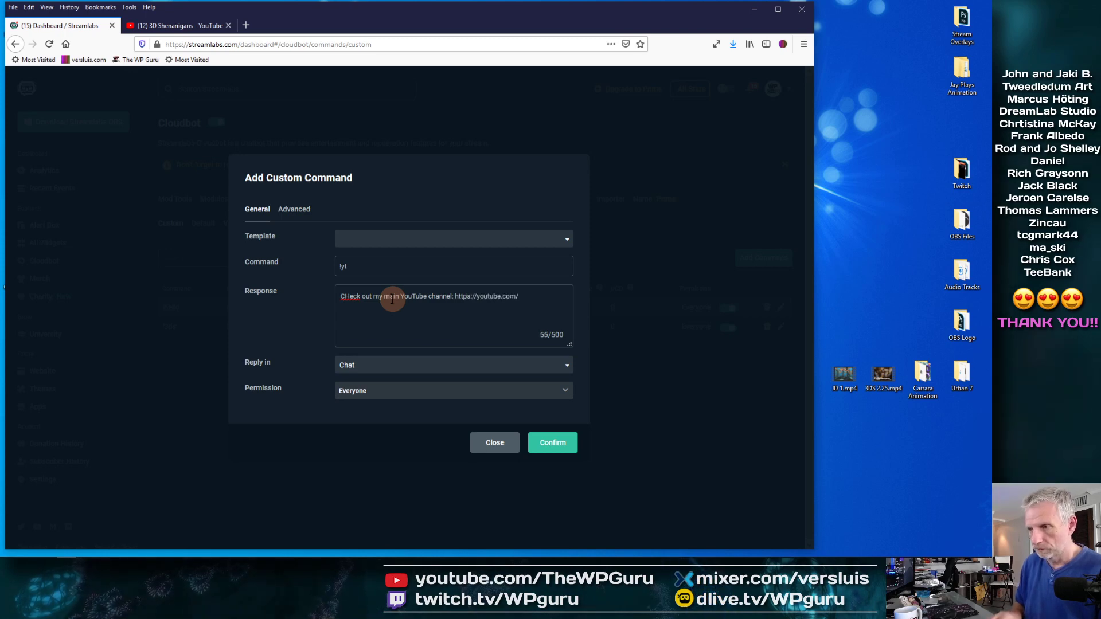
text(G)
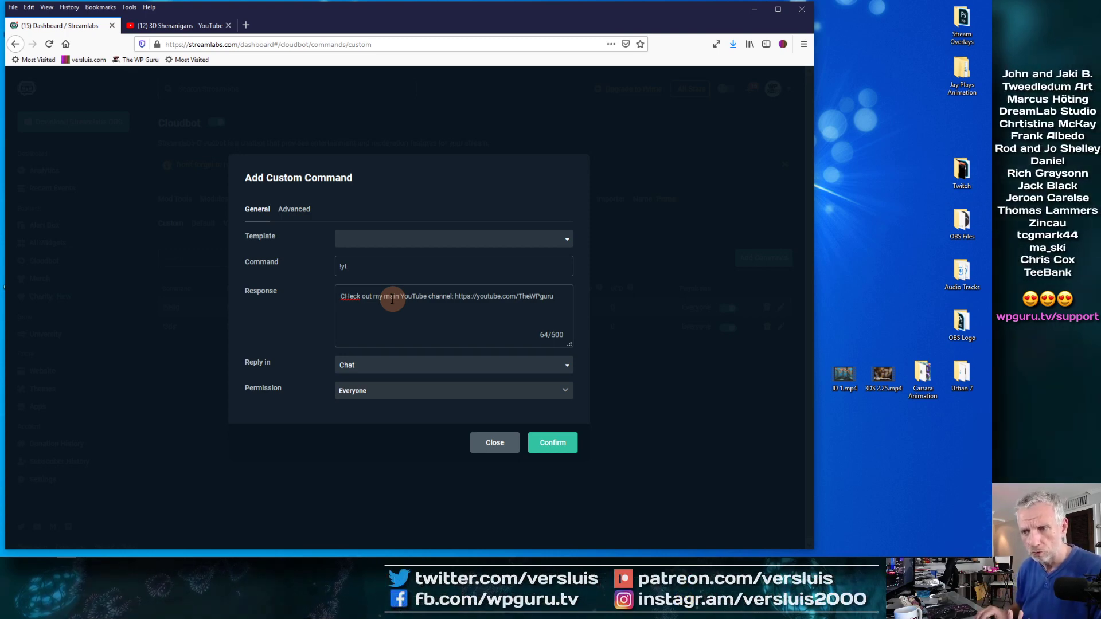
key(BackSpace)
text(h)
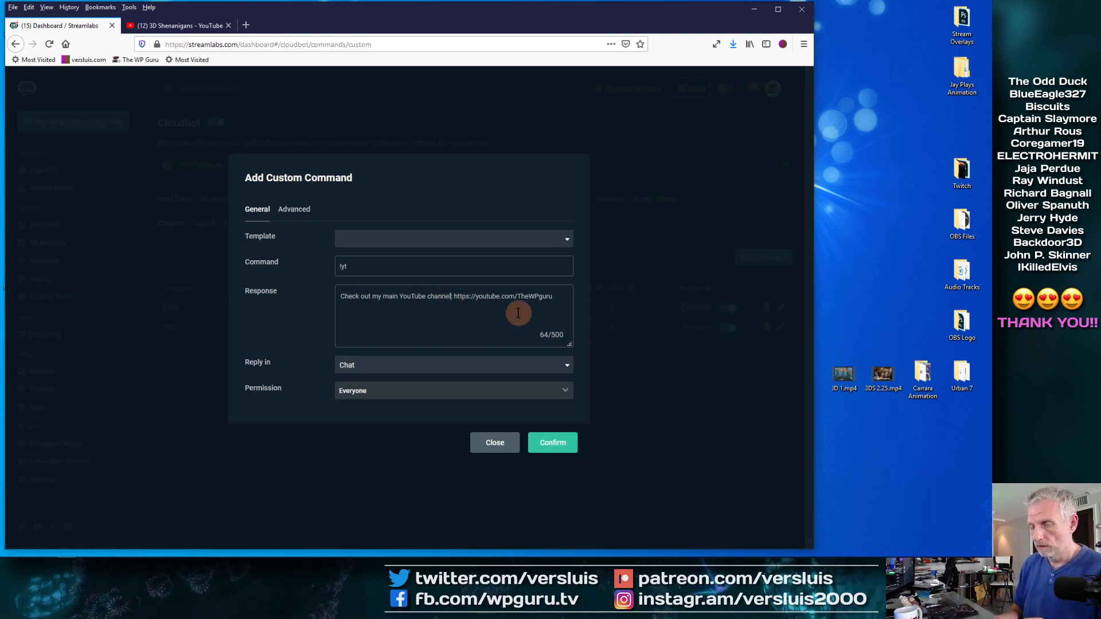
- Insert "for 3D and tech tutorials" after "channel" in the !yt response
text(for 3D and )
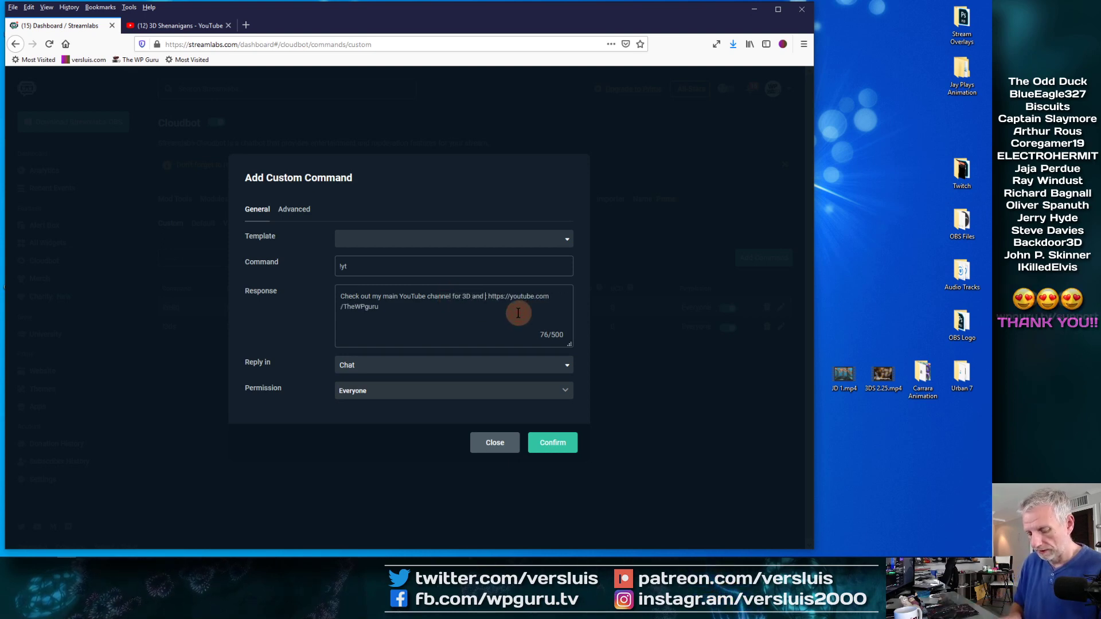
text(tech )
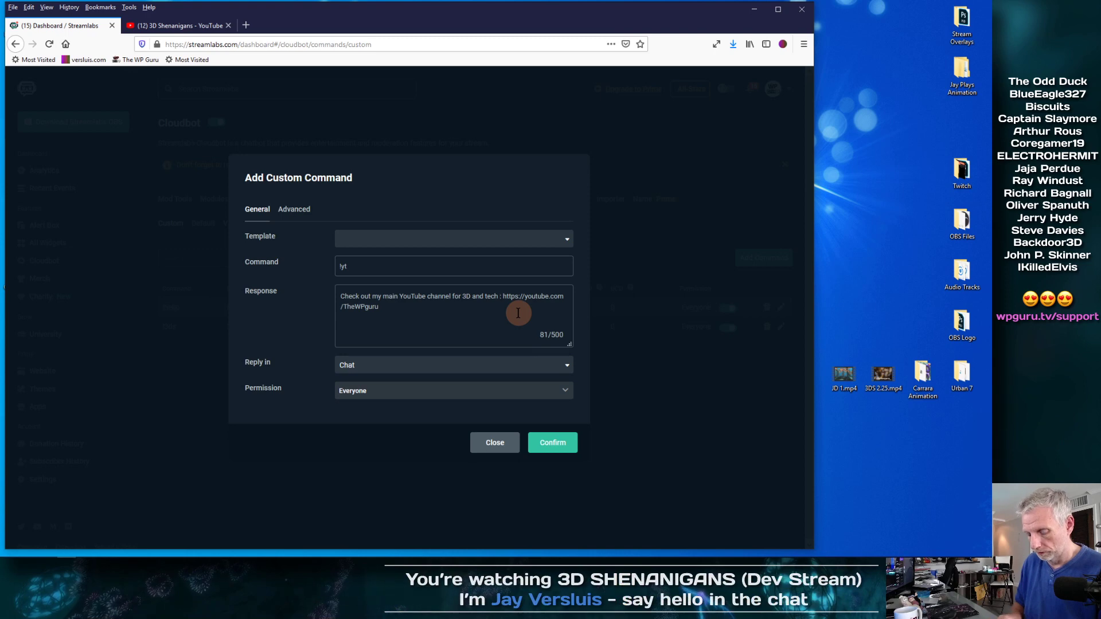
text(tutorials)
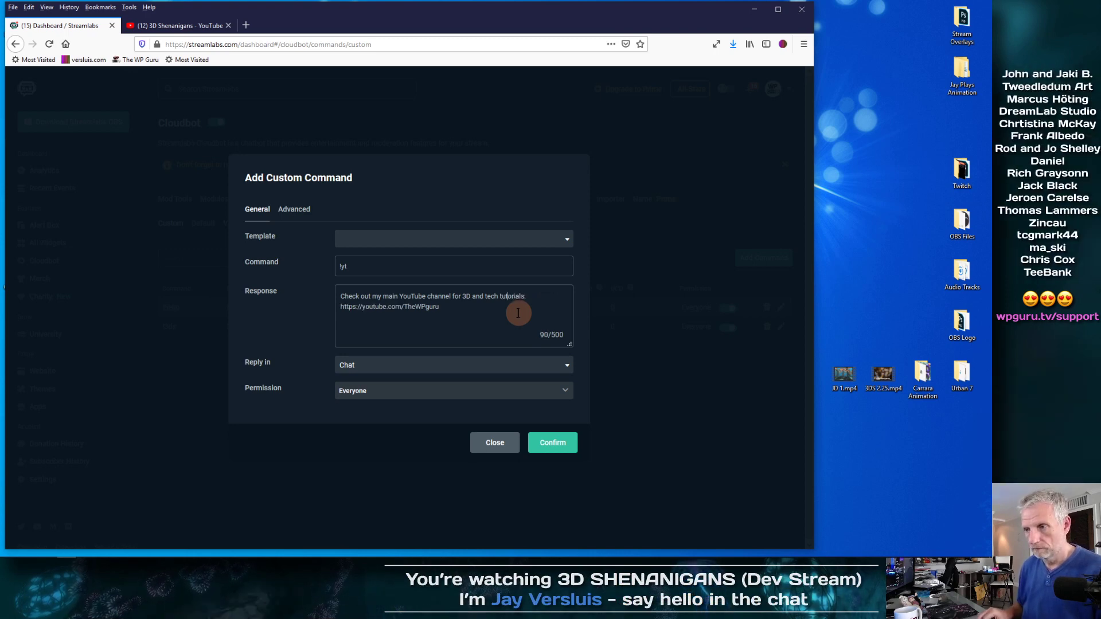
- Insert "plenty" before "3D" in the response and save the !yt command
key(Left)
key(Left)
key(Left)
key(Left)
key(Left)
key(Left)
key(Left)
key(Left)
key(Left)
key(Left)
key(Left)
key(Left)
key(Left)
key(Left)
key(Left)
key(Left)
key(Left)
key(Left)
key(Left)
key(Left)
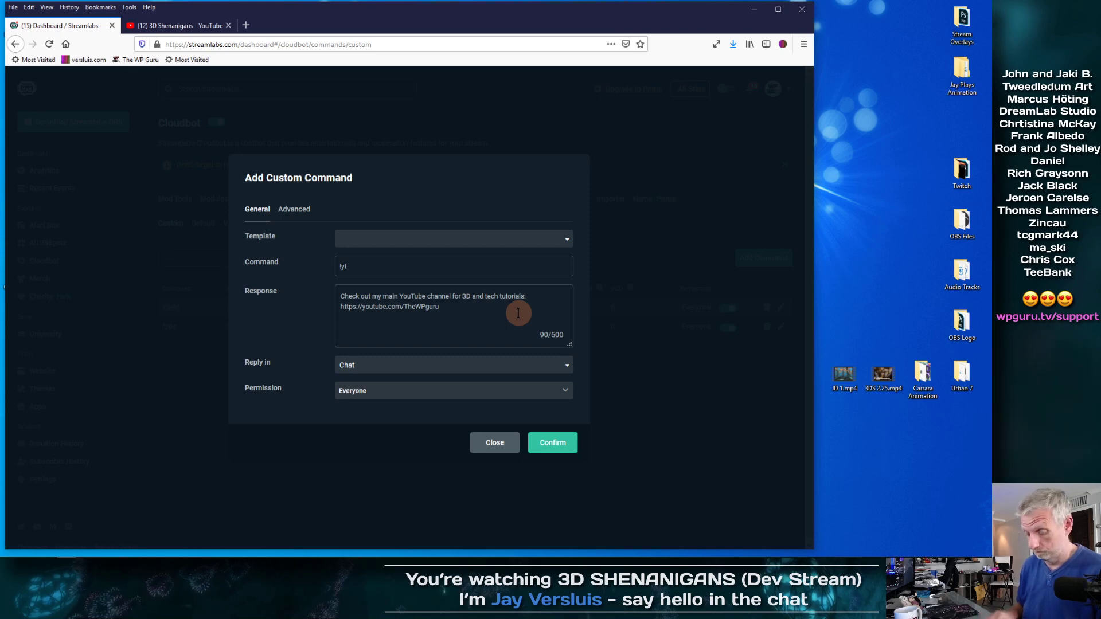
text(plenty)
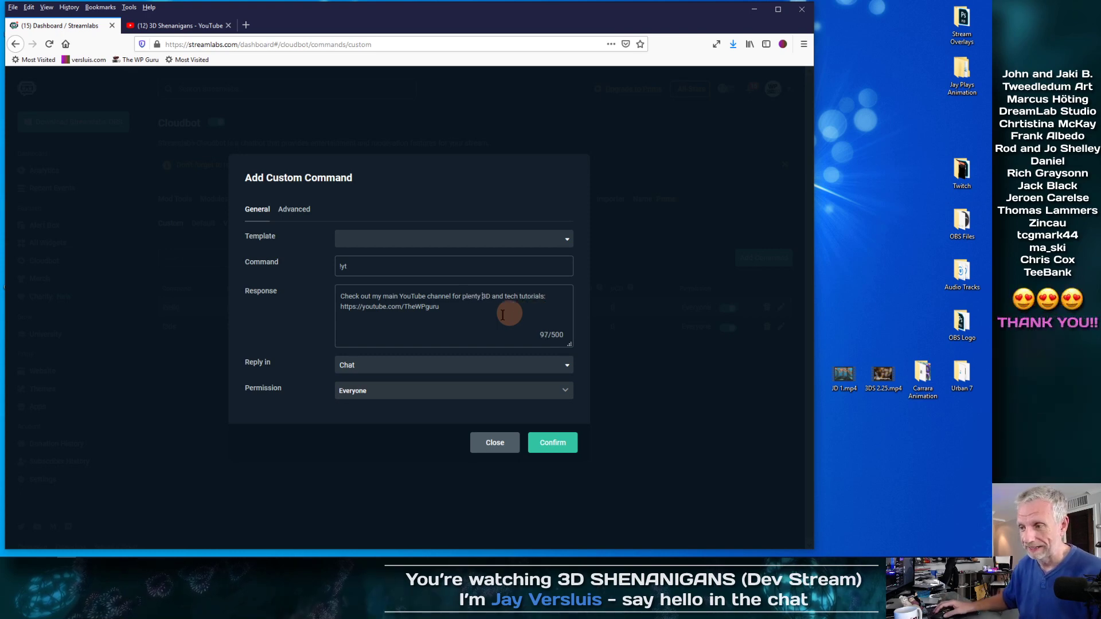
click(552, 444)
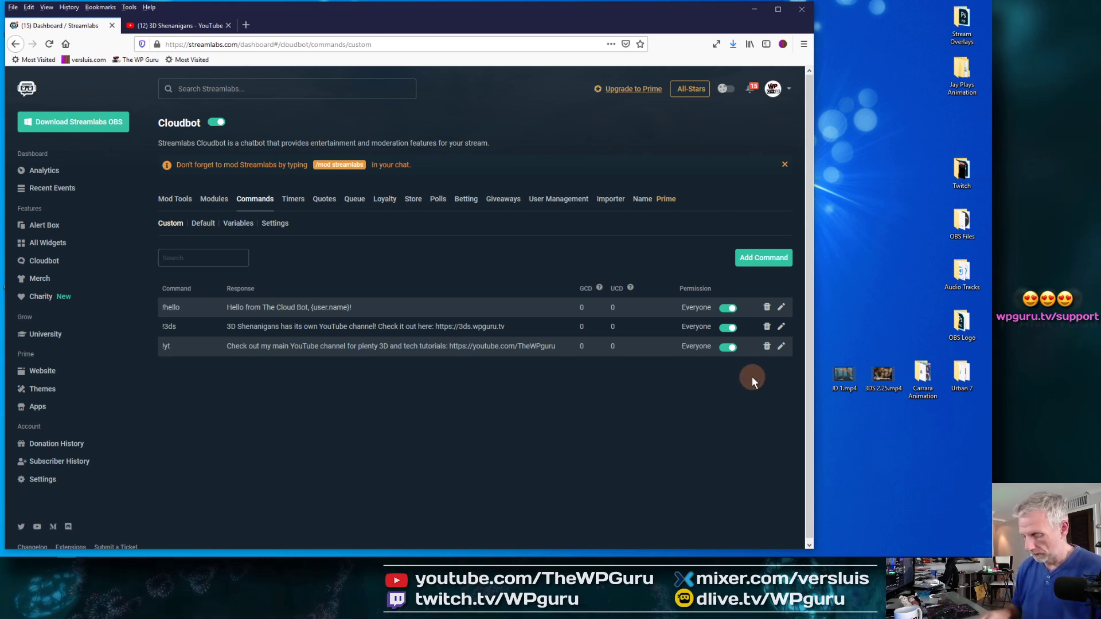
- Start another custom command without a template and name it !twitter
key(ctrl+plus)
key(ctrl+plus)
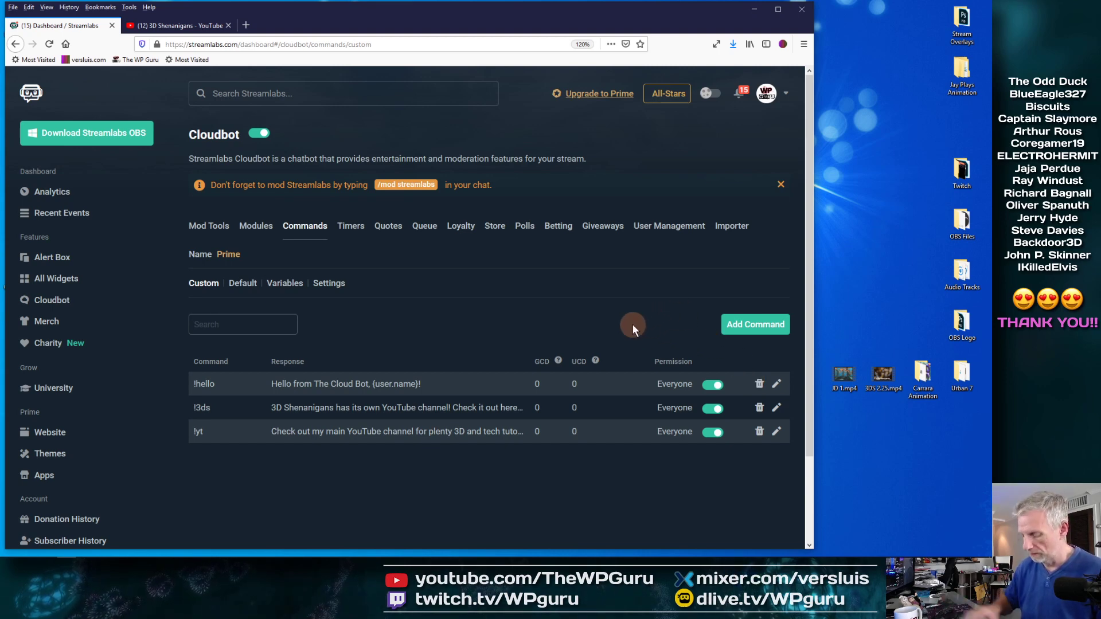
key(ctrl+plus)
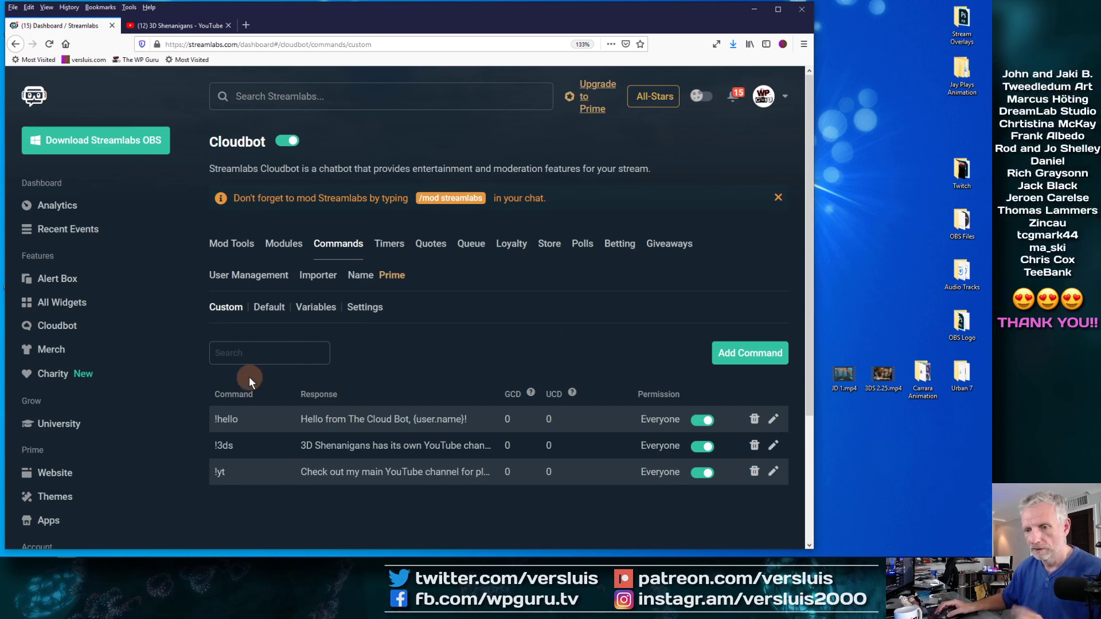
click(751, 354)
click(394, 242)
text(!)
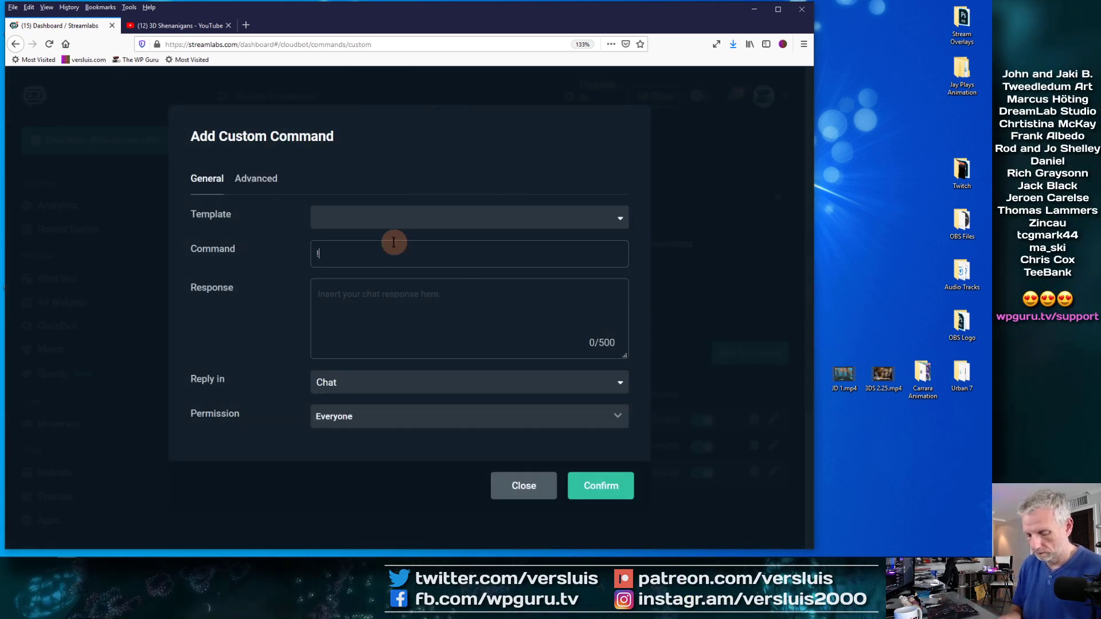
text(twitter)
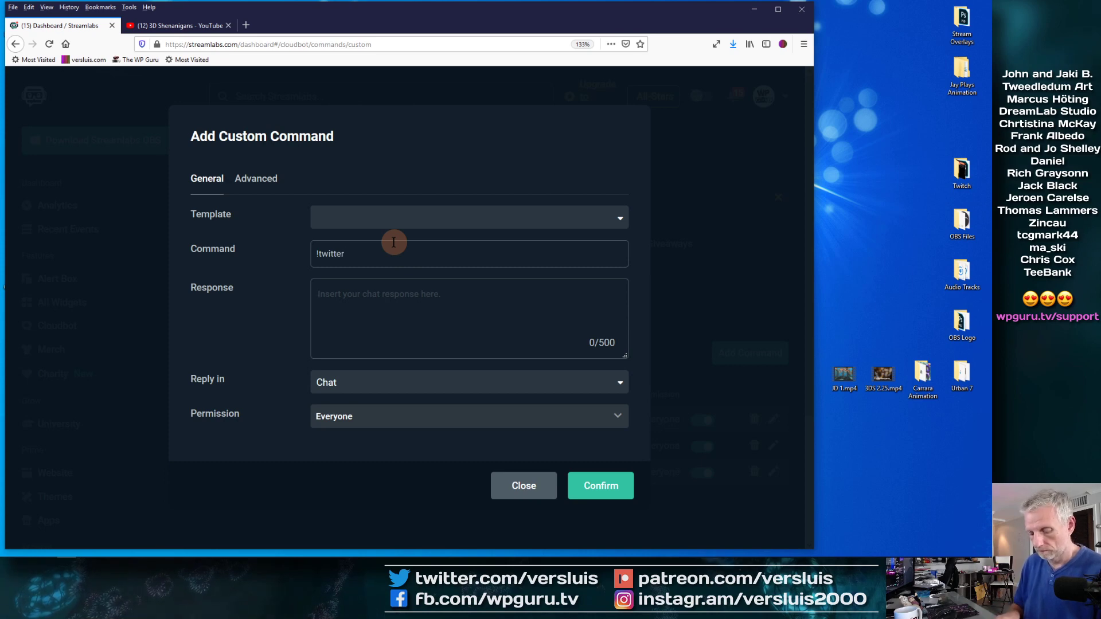
text(Follow)
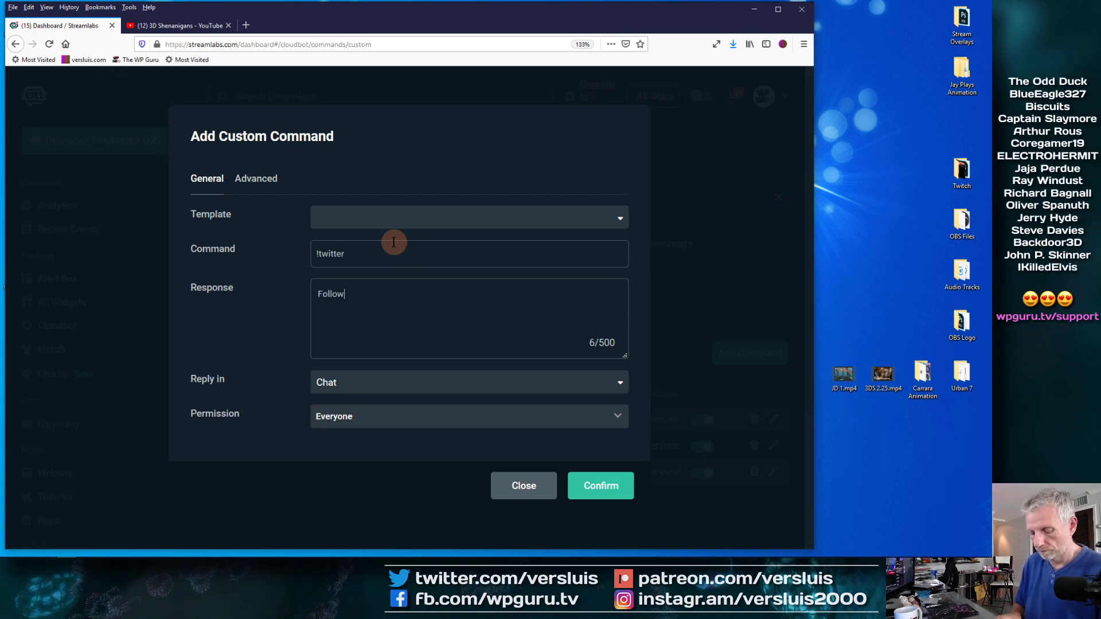
text( me on Twitter: h)
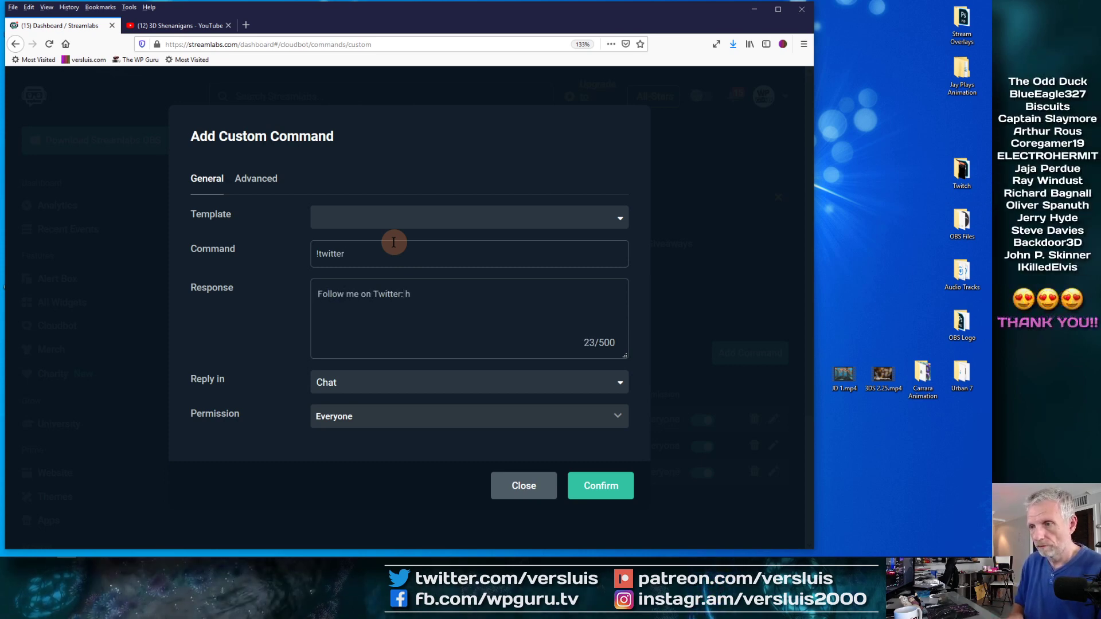
text(ttps://twit)
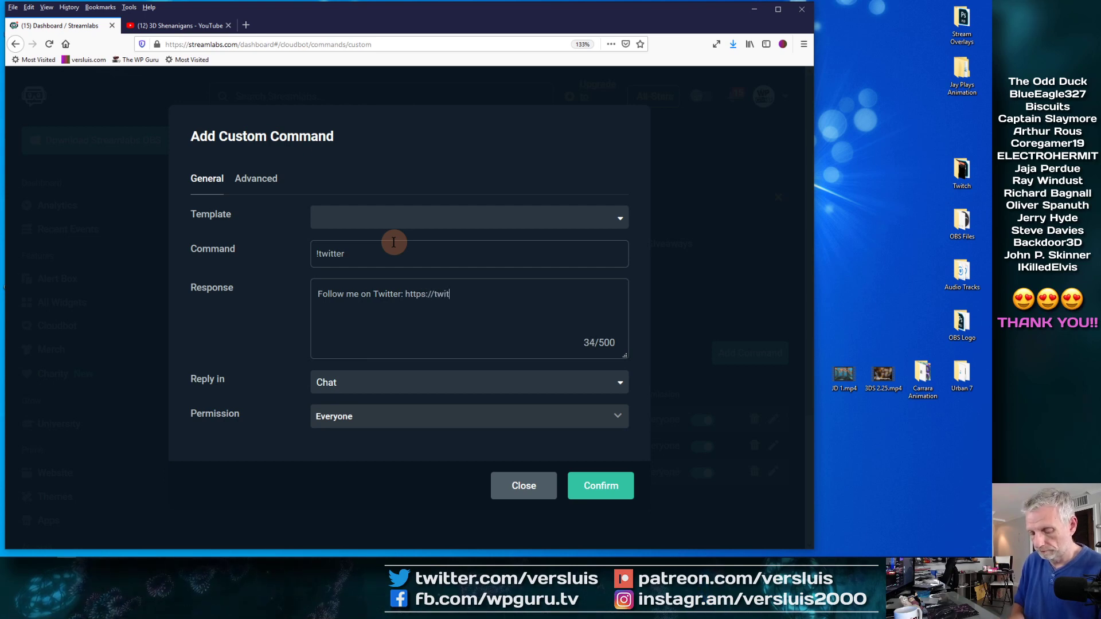
text(ter.com/versluis)
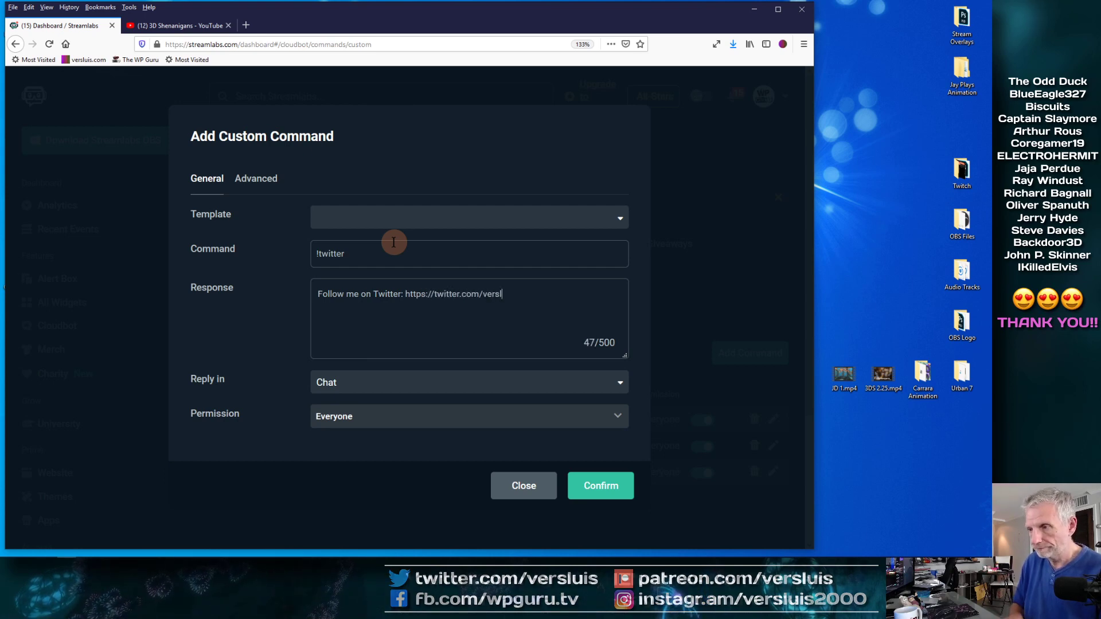
click(600, 497)
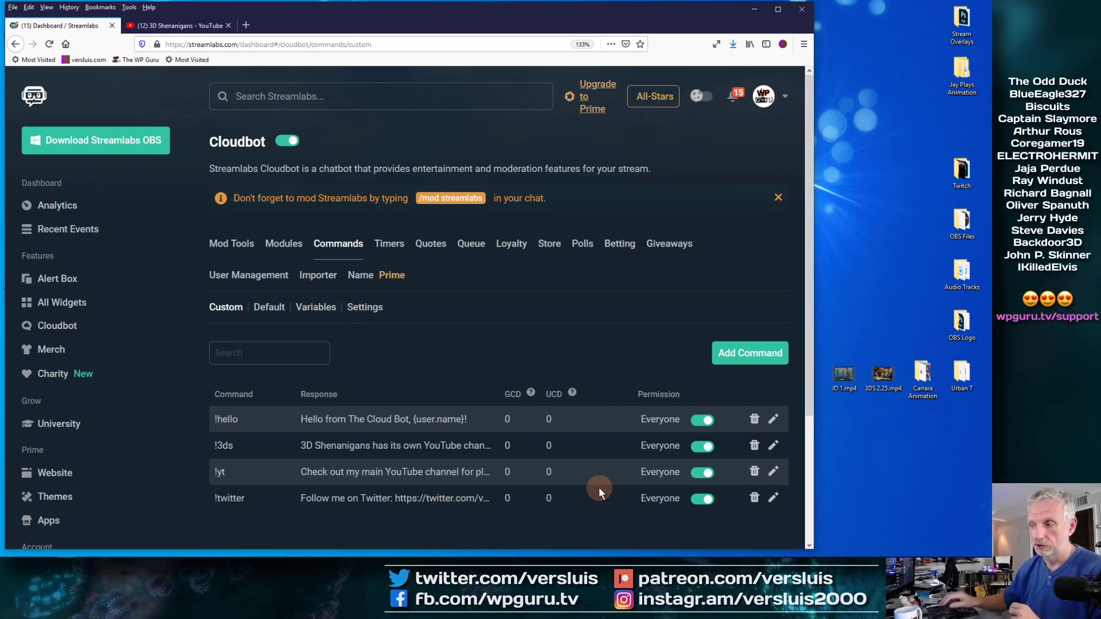
- Start another custom command without a template and name it !cmc
click(742, 353)
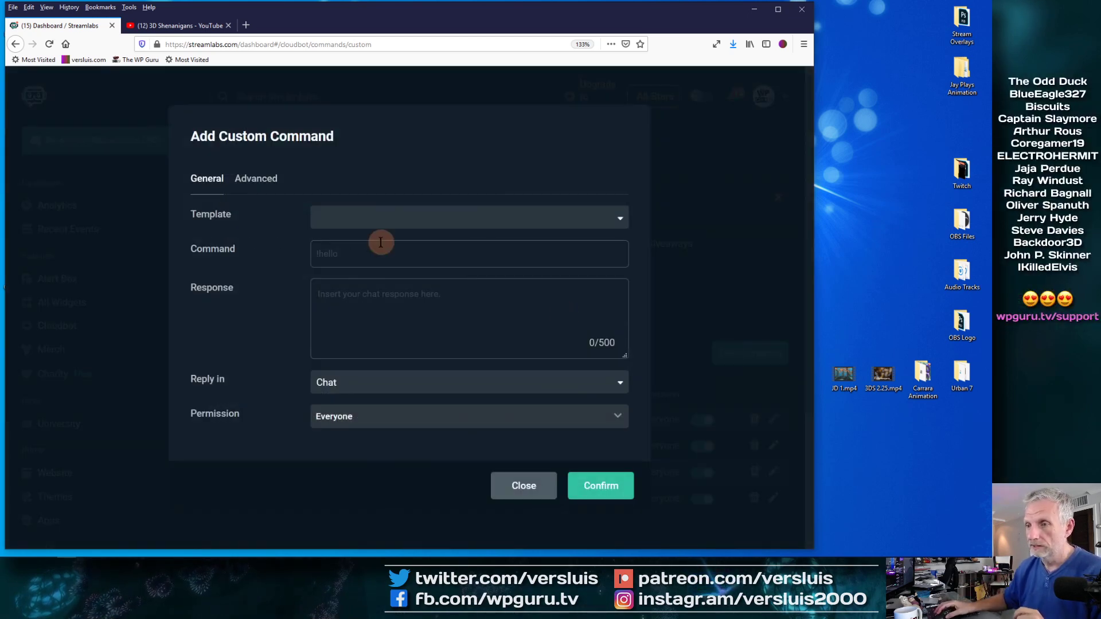
click(370, 254)
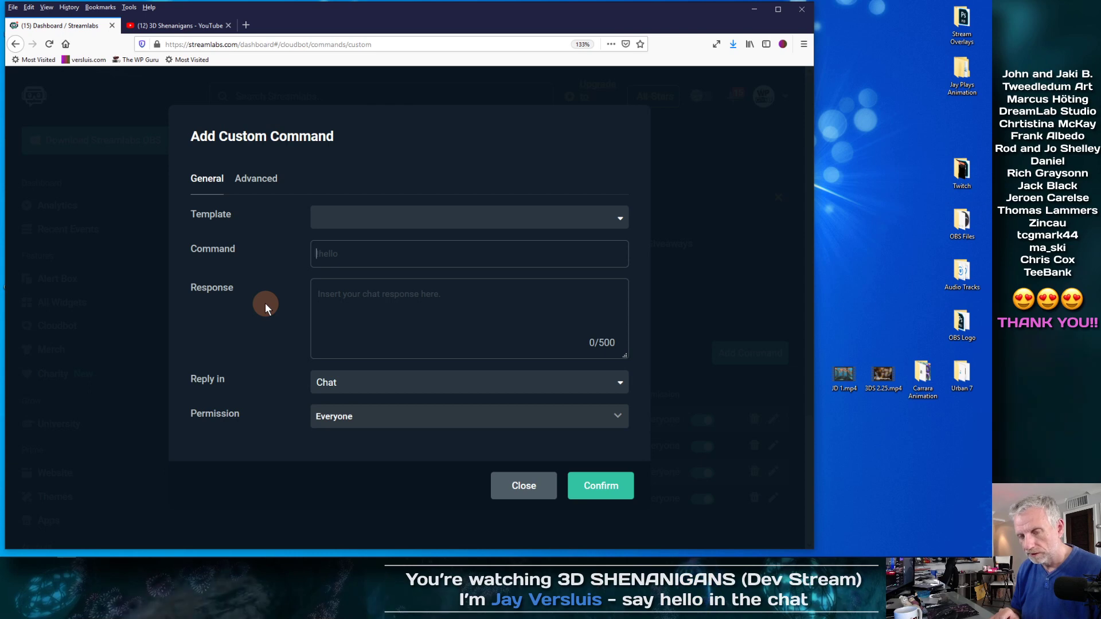
text(!)
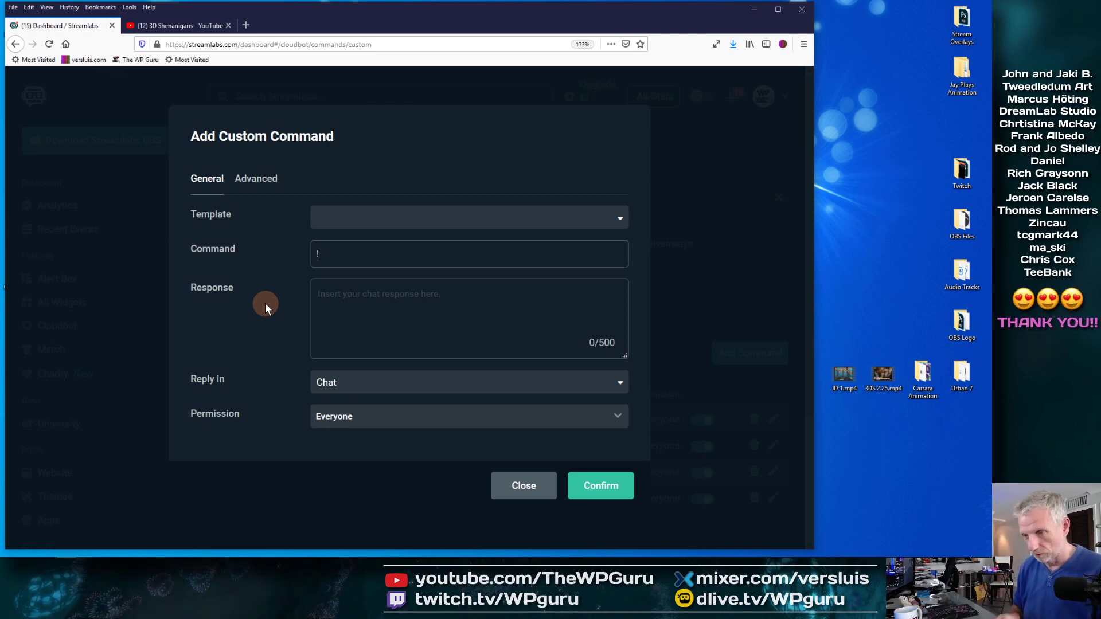
text(hello)
key(BackSpace)
key(BackSpace)
key(BackSpace)
key(BackSpace)
key(BackSpace)
text(cmc)
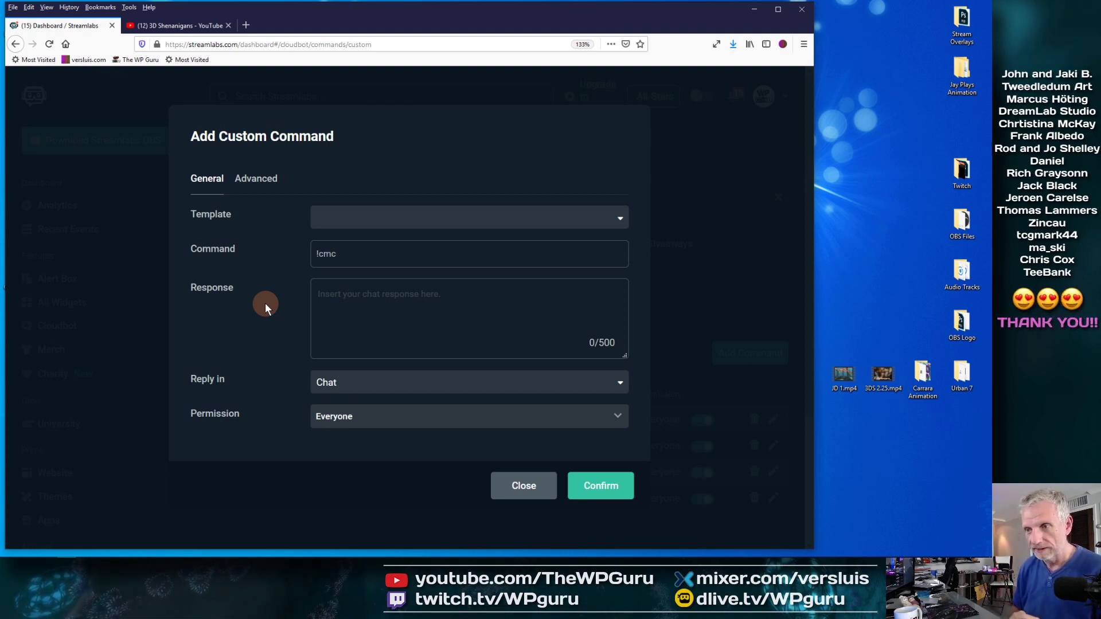
- Write the !cmc response: "Check out", the fellow creator's first name in possessive form, and "YouTube channel for Blender and 3D tutorials:"
key(Tab)
text(Check out Chritina's)
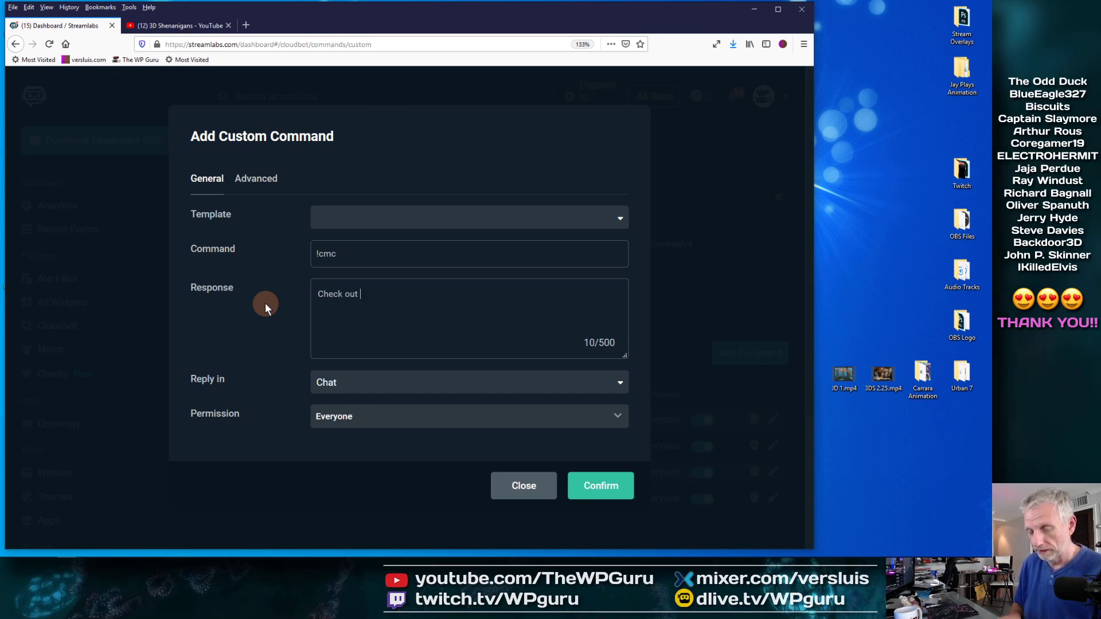
key(BackSpace)
key(BackSpace)
key(BackSpace)
key(BackSpace)
key(BackSpace)
key(BackSpace)
key(BackSpace)
key(BackSpace)
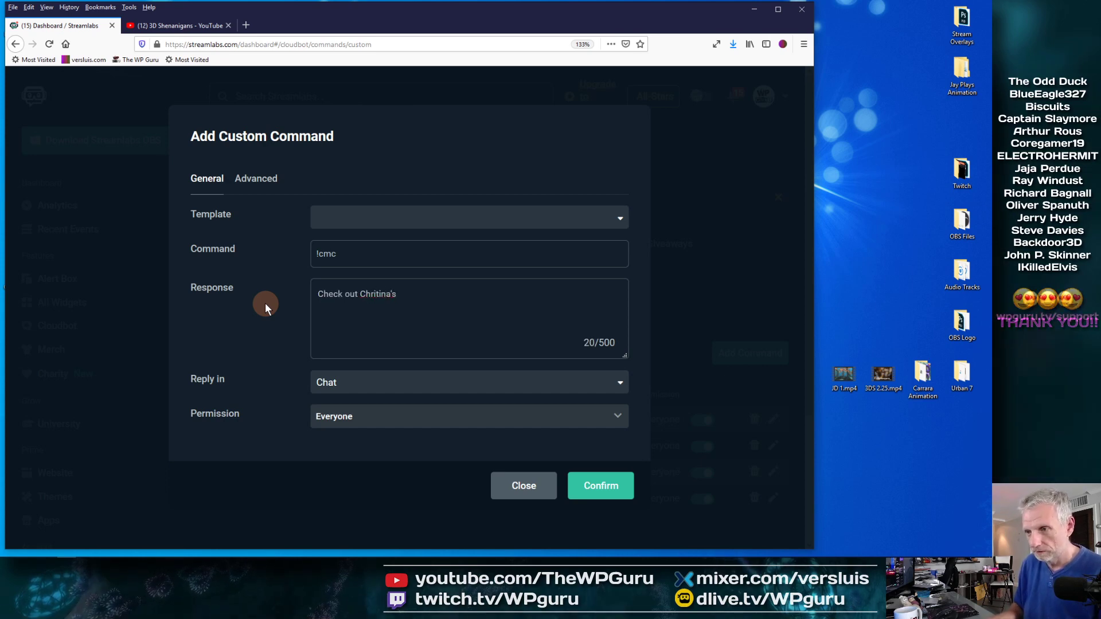
text(istina's )
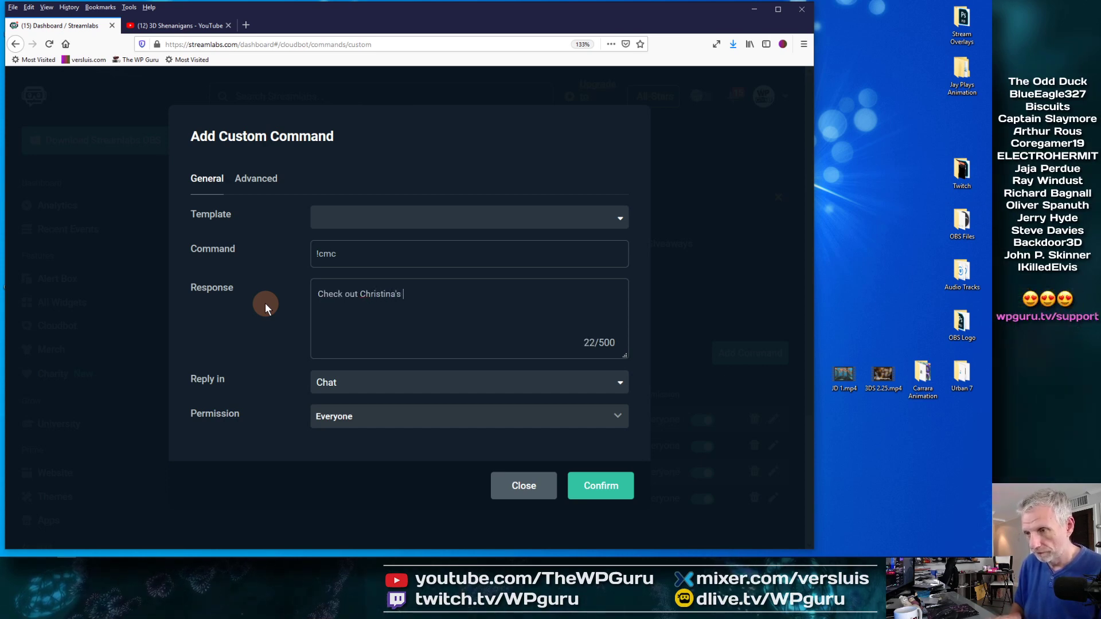
text(YouTube channel for)
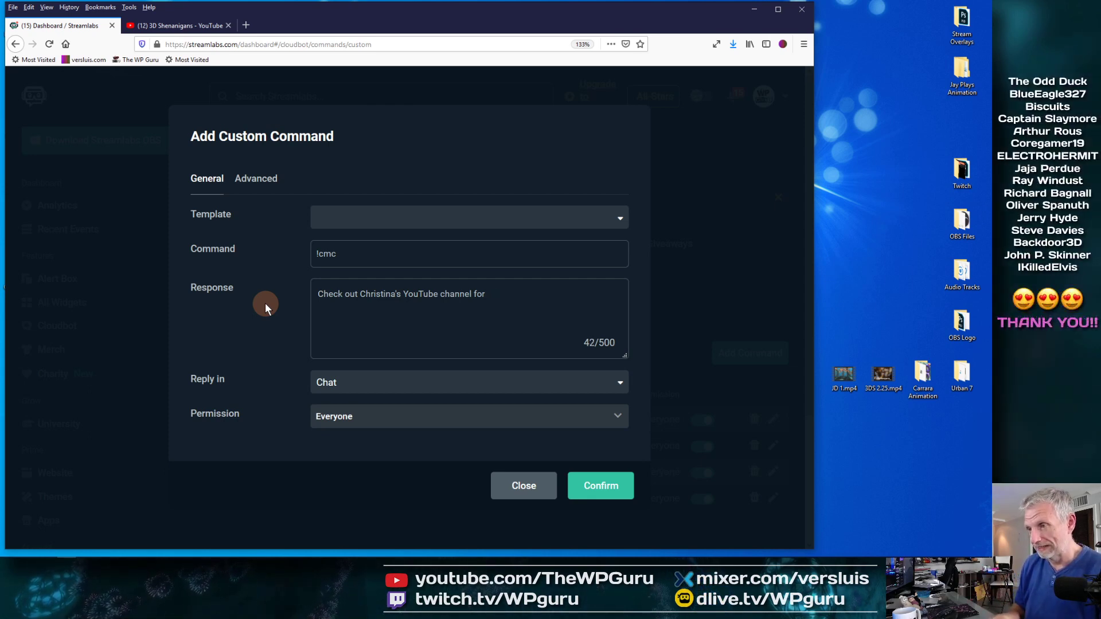
text(lender and 3D tutorials:)
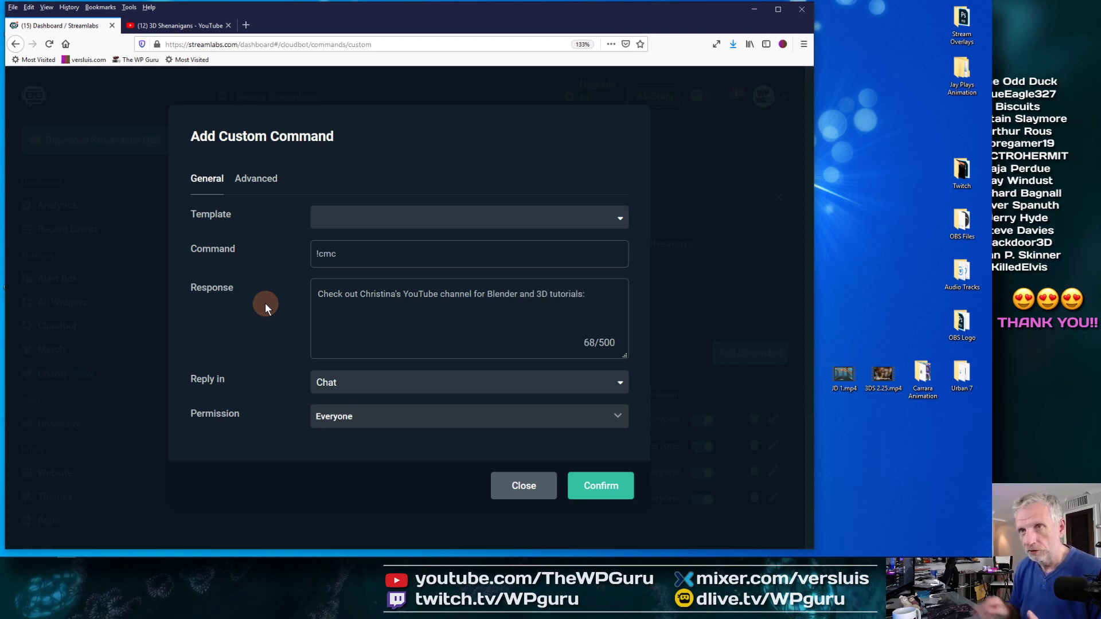
- Open the fellow creator's YouTube channel in a new browser tab by entering youtube.com/ and the creator's full name as one word
click(246, 26)
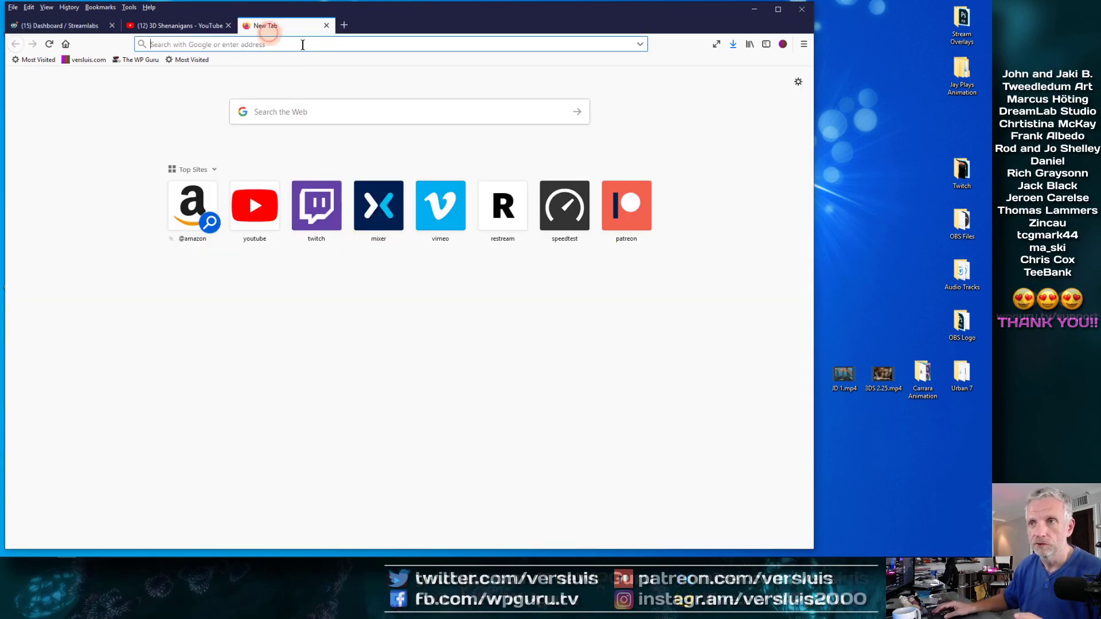
text(youtube.com/)
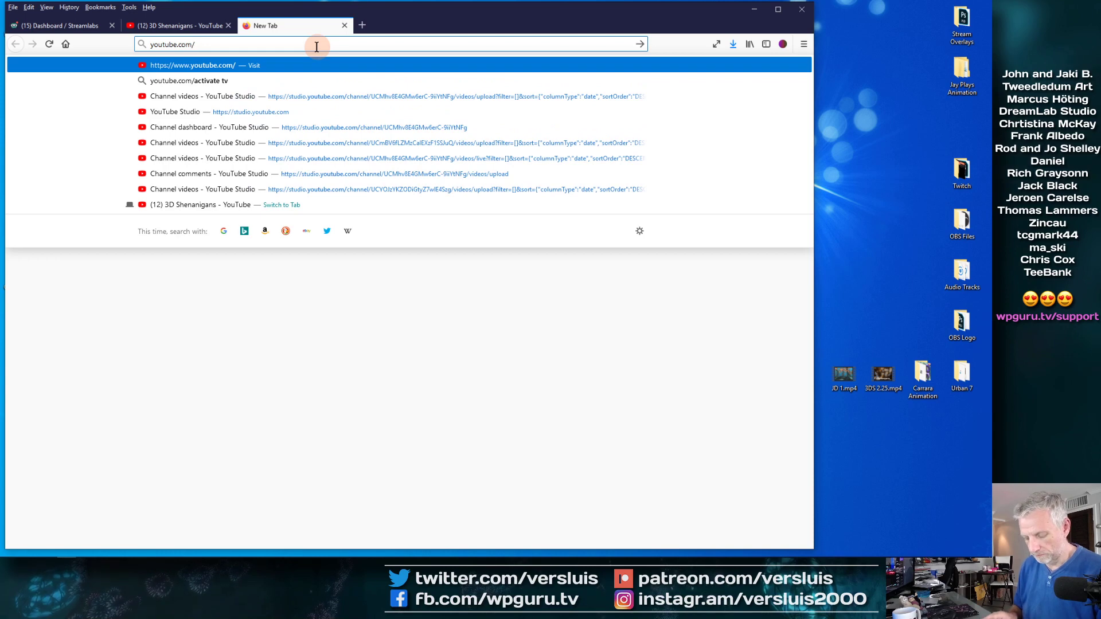
text(chrisstin)
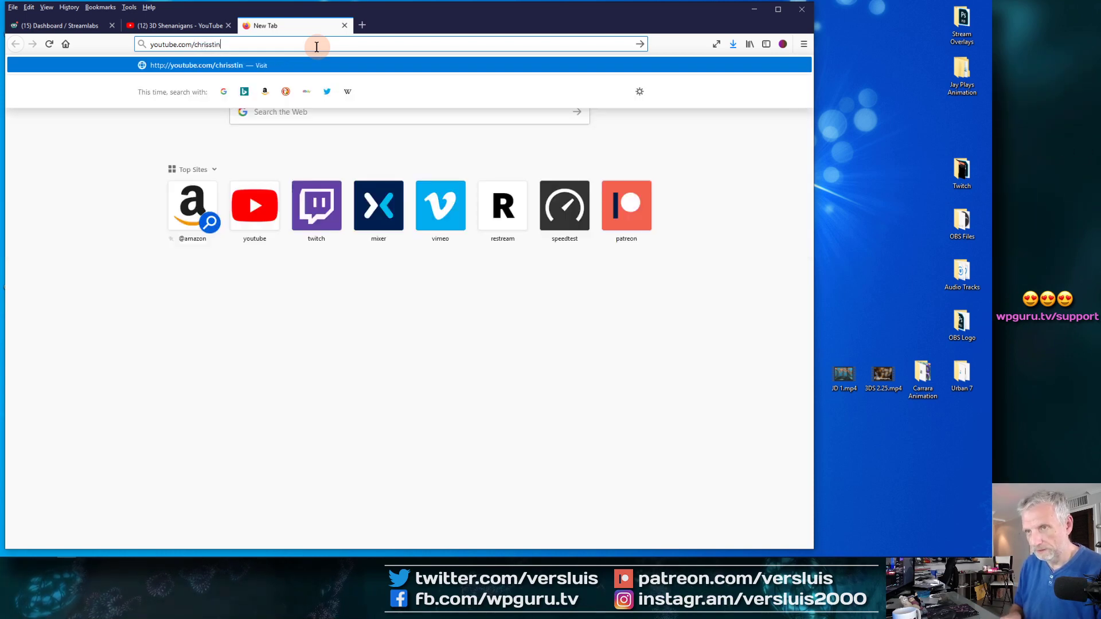
text(amckay)
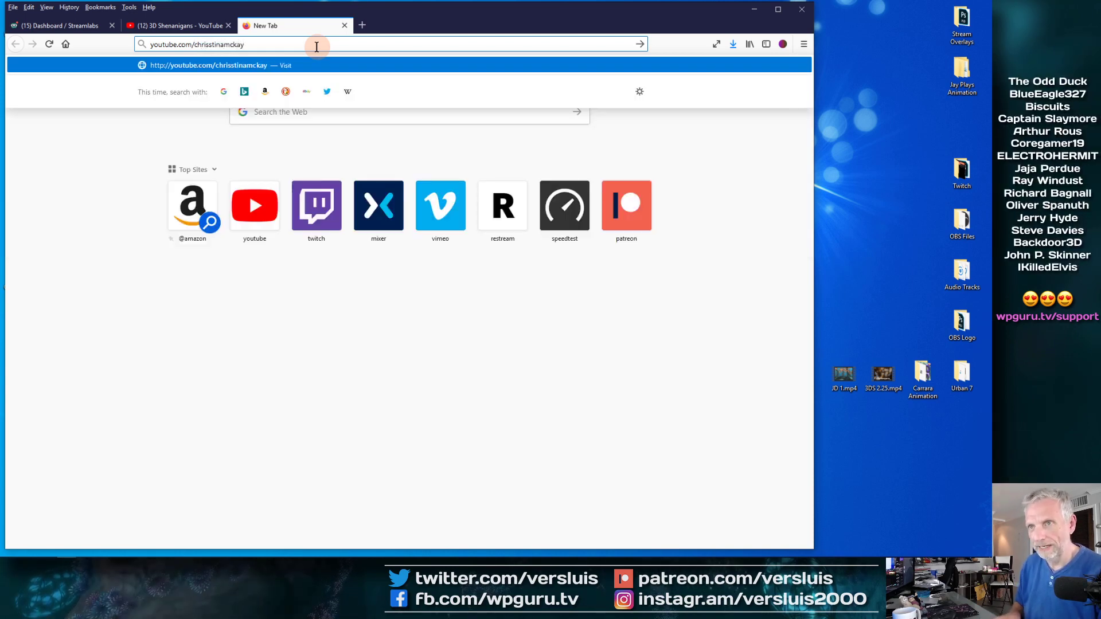
key(Left)
key(Left)
key(Left)
key(Left)
key(Left)
key(Left)
key(Left)
key(Left)
key(Left)
key(Left)
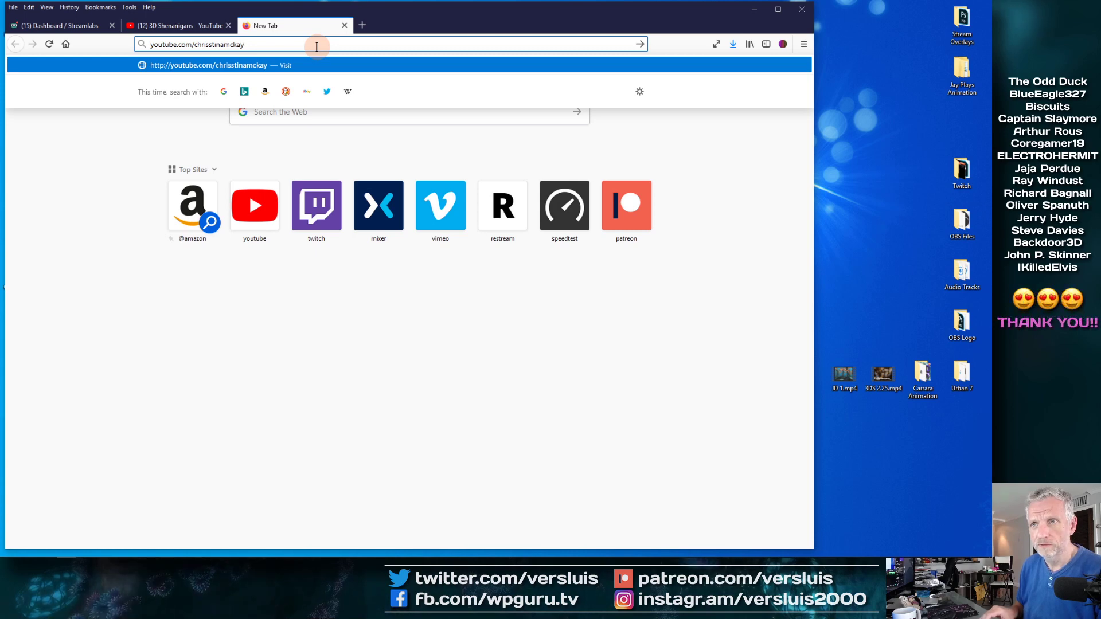
key(Return)
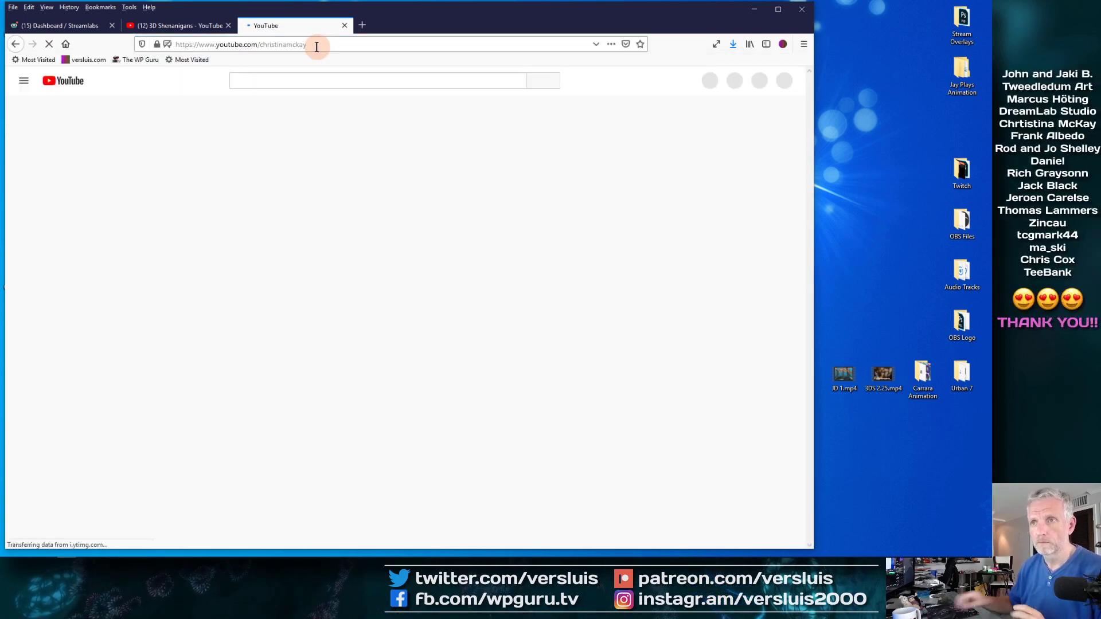
- Copy the YouTube channel's address, add it to the end of the !cmc response, and save the command
click(316, 45)
key(ctrl+c)
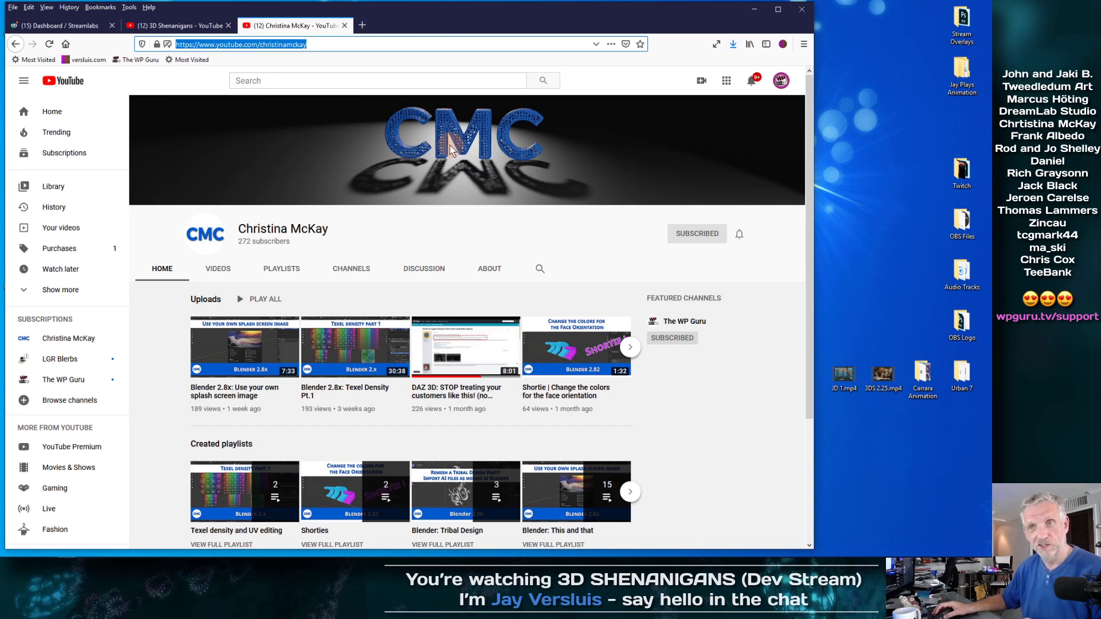
click(90, 29)
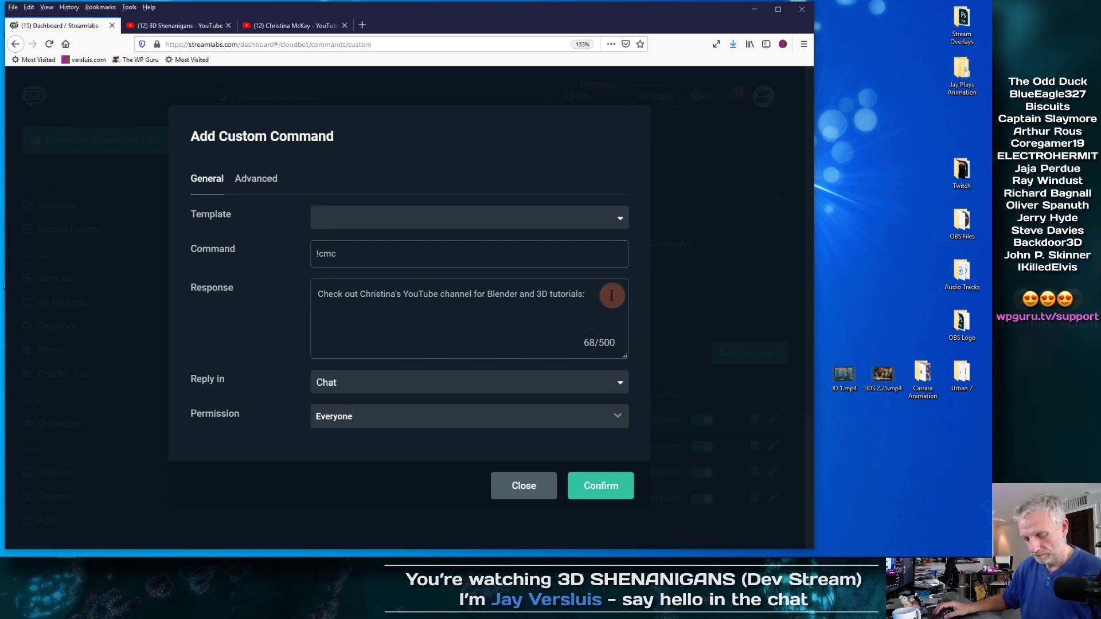
key(ctrl+v)
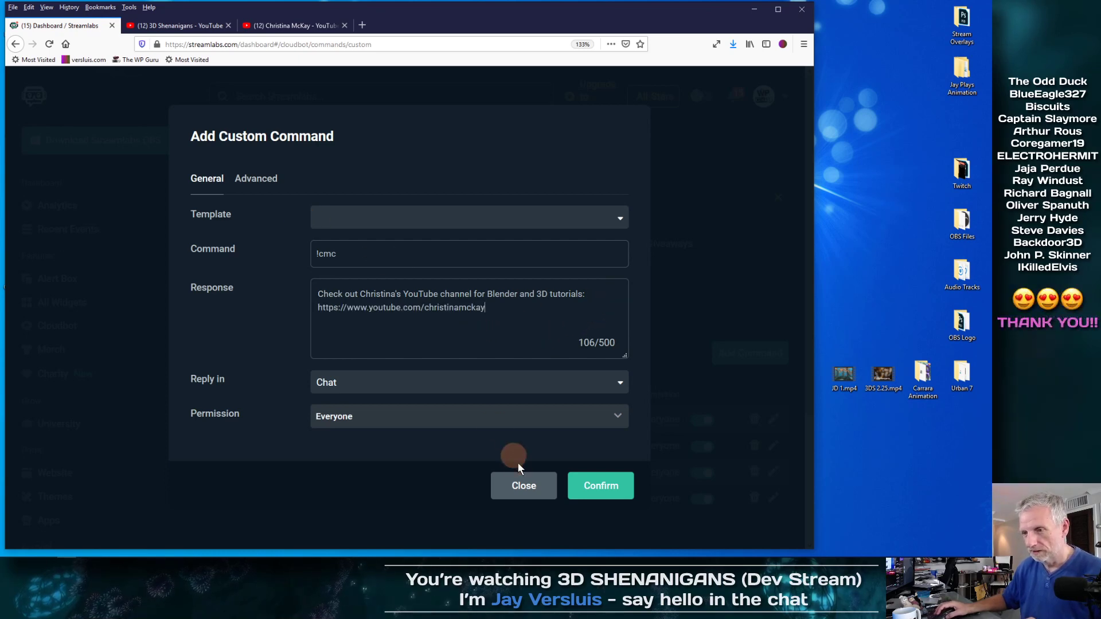
click(608, 487)
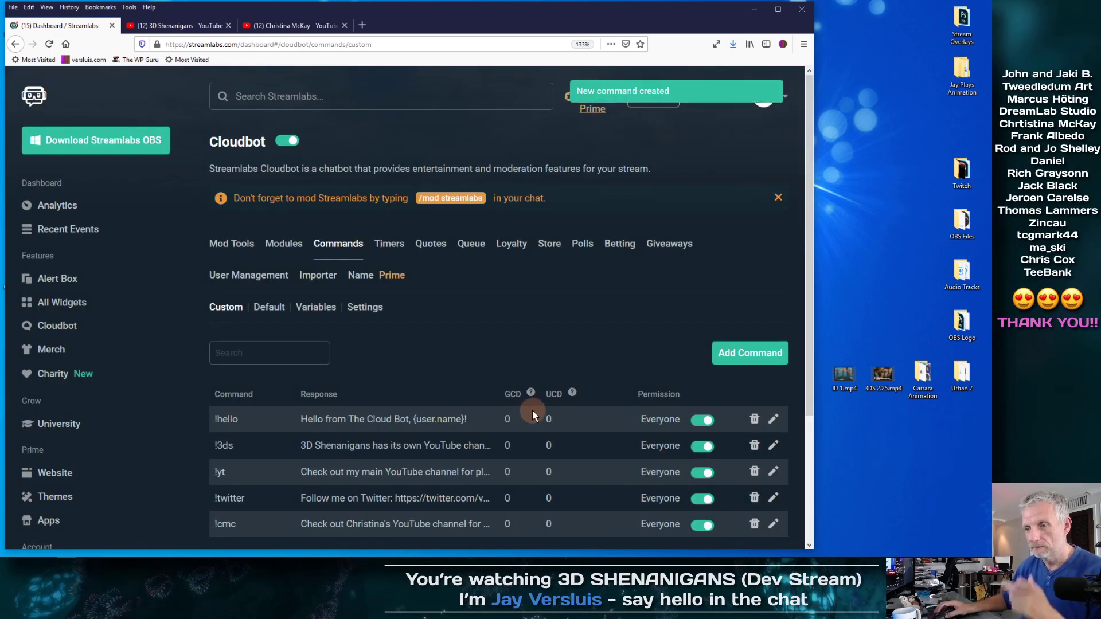
- Start another custom command without a template and name it with an exclamation mark plus a second creator's first name
scroll(503, 324, down, 2)
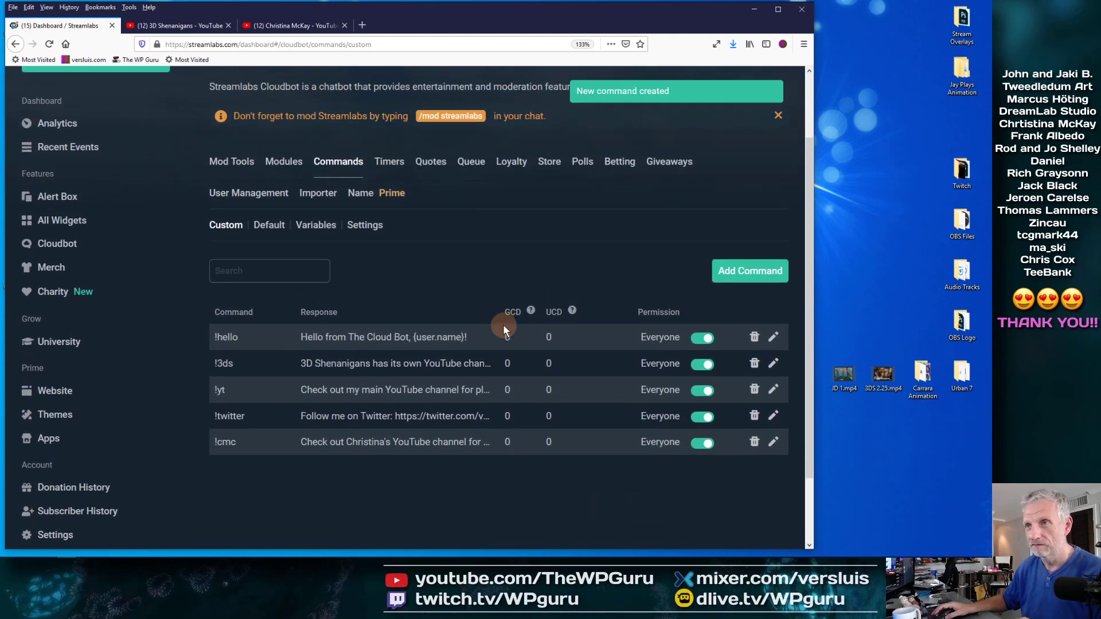
scroll(504, 324, up, 1)
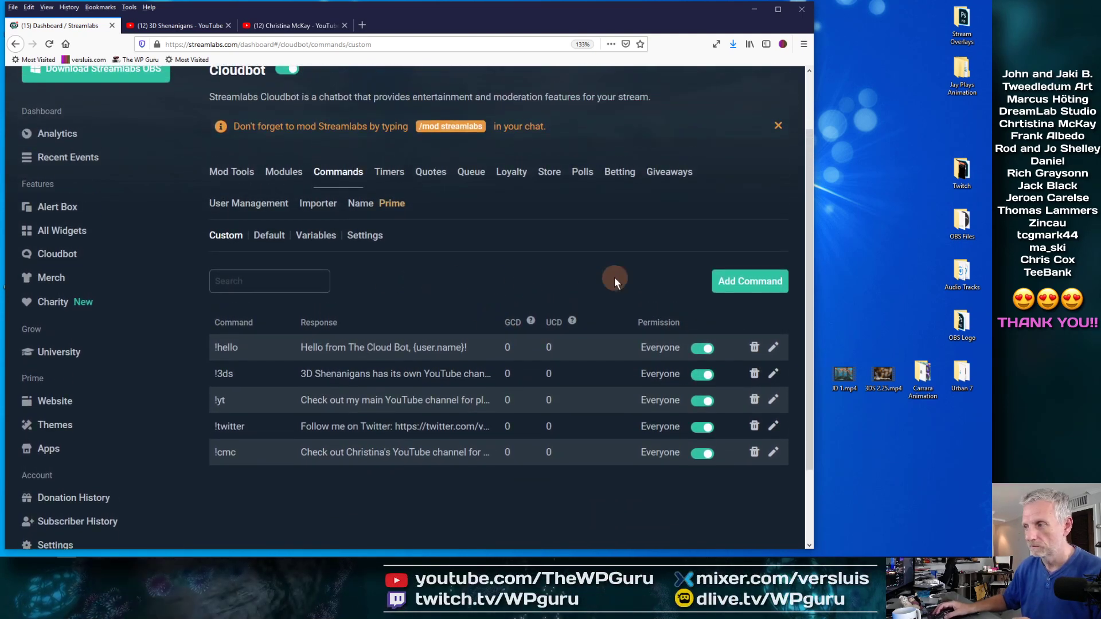
click(737, 283)
click(405, 253)
text(!chris)
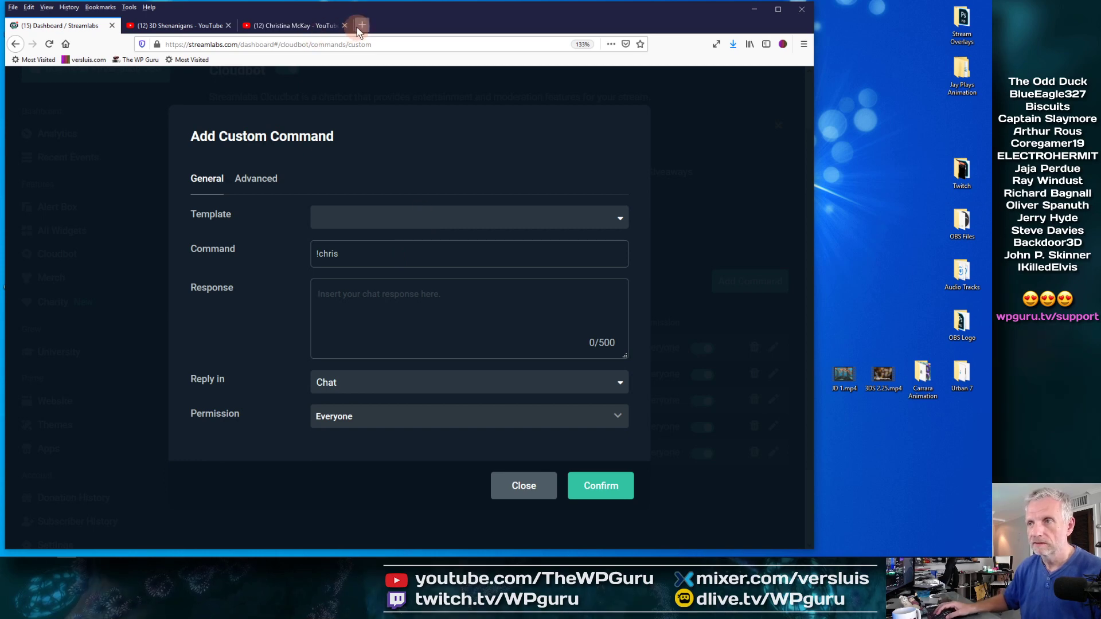
- Load the second creator's twitch.tv channel in place of the fellow creator's YouTube page and select its address for copying
click(327, 26)
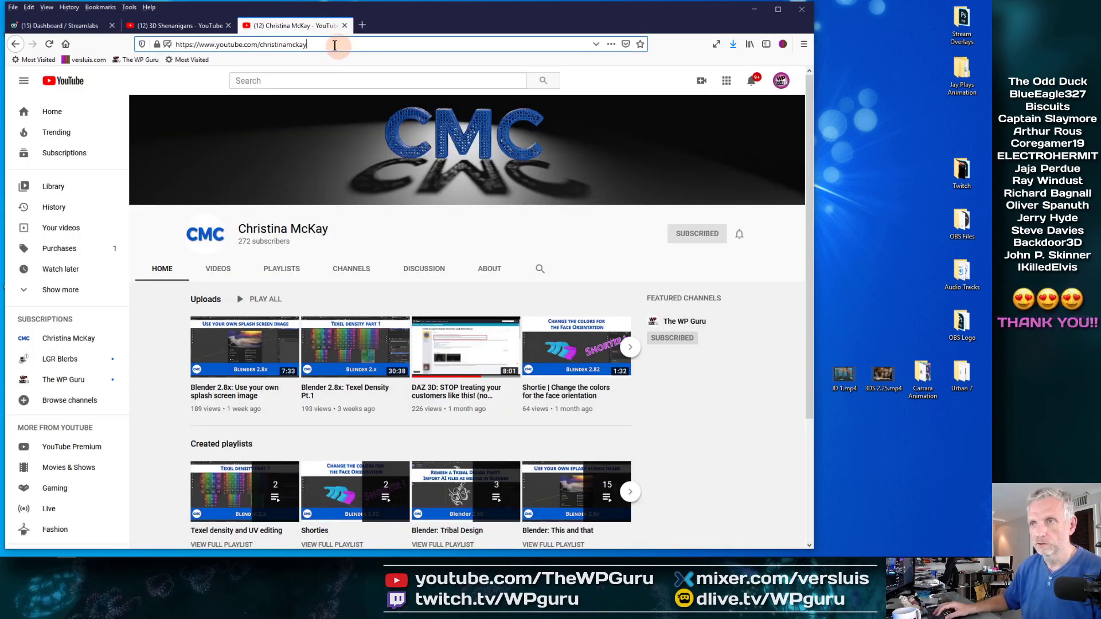
click(335, 45)
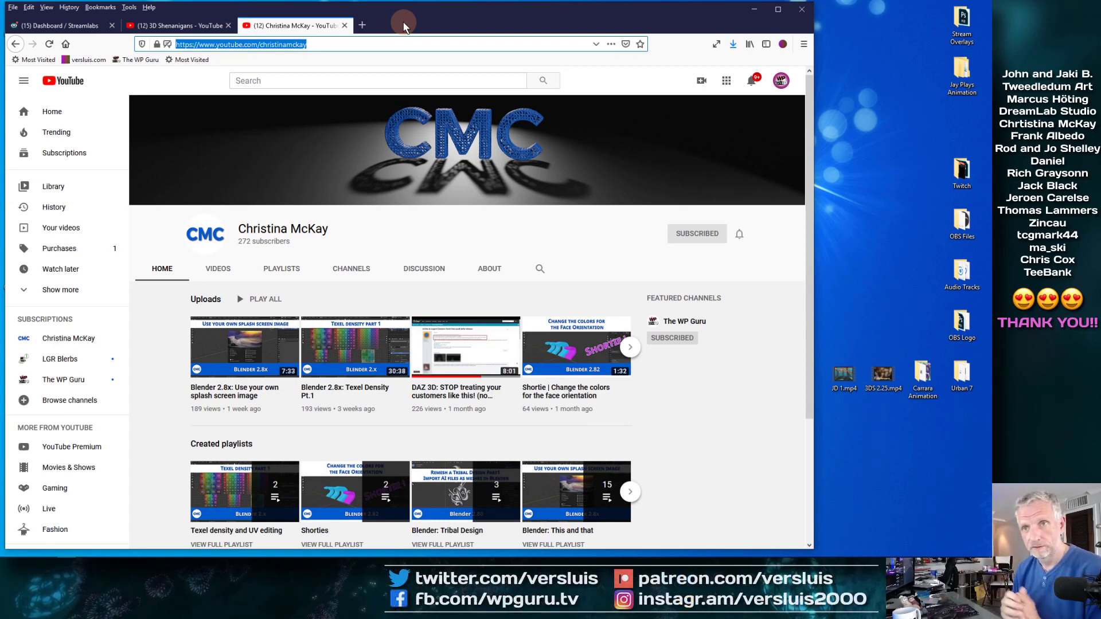
text(twitch.tv/)
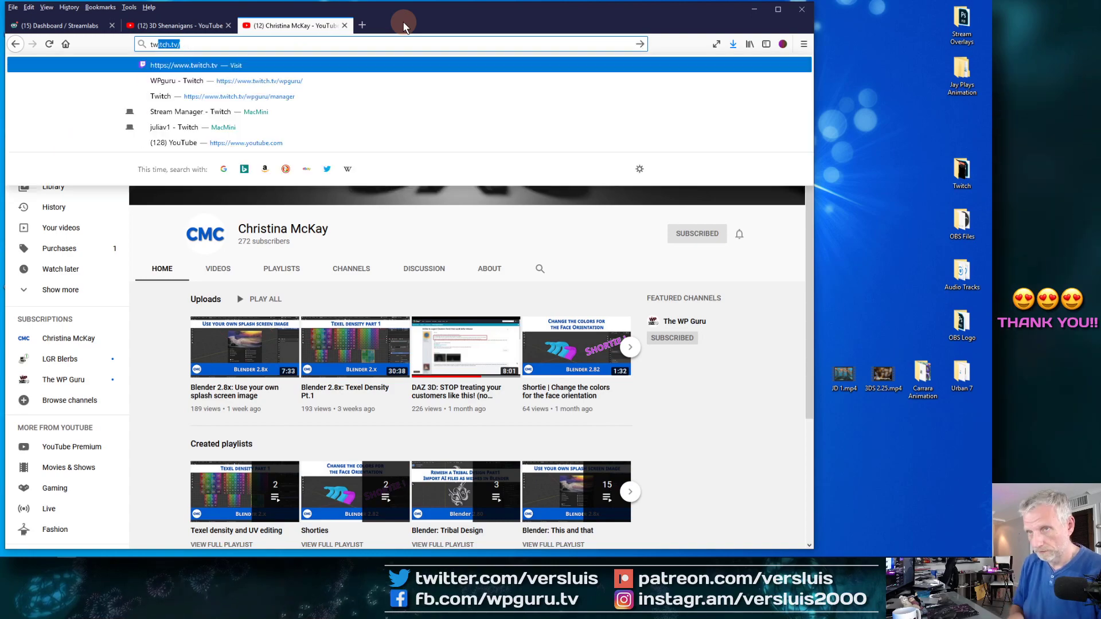
text(chrislcox)
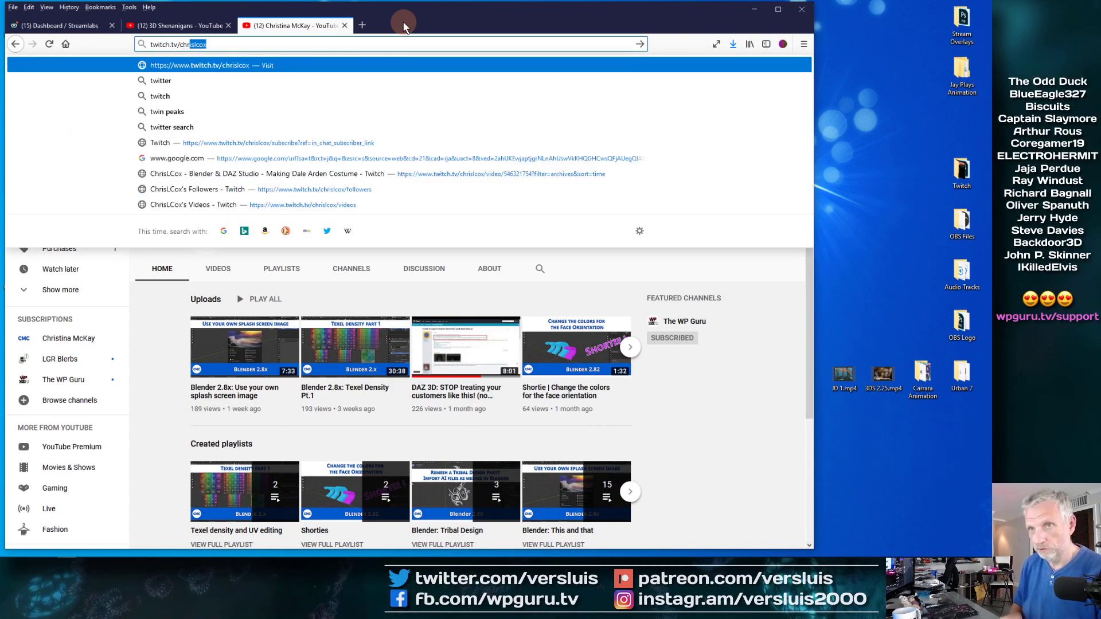
key(Return)
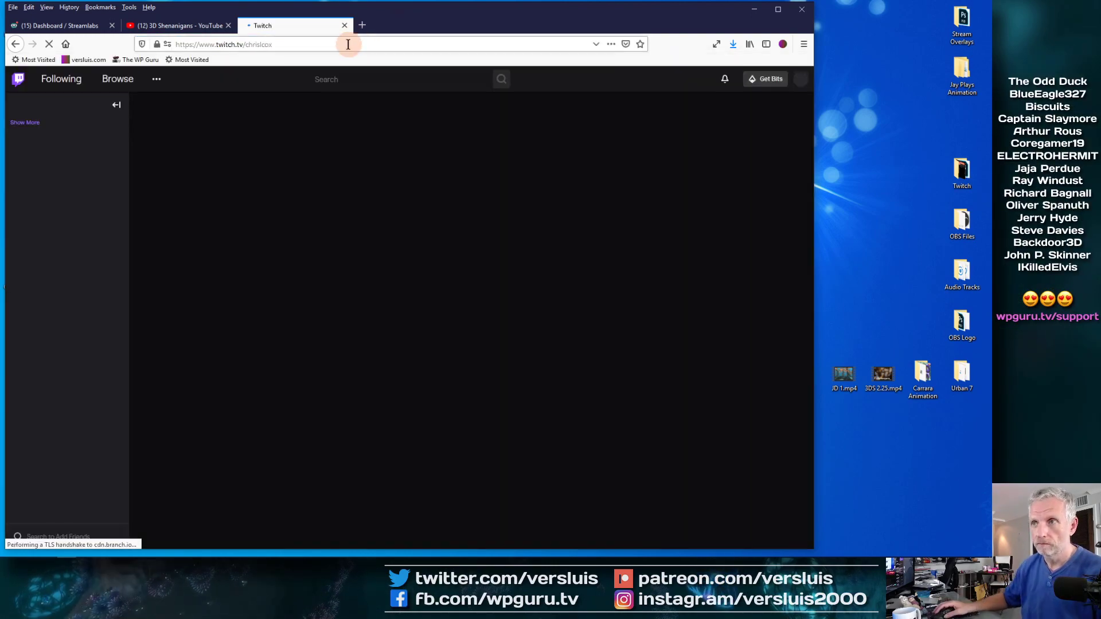
click(348, 44)
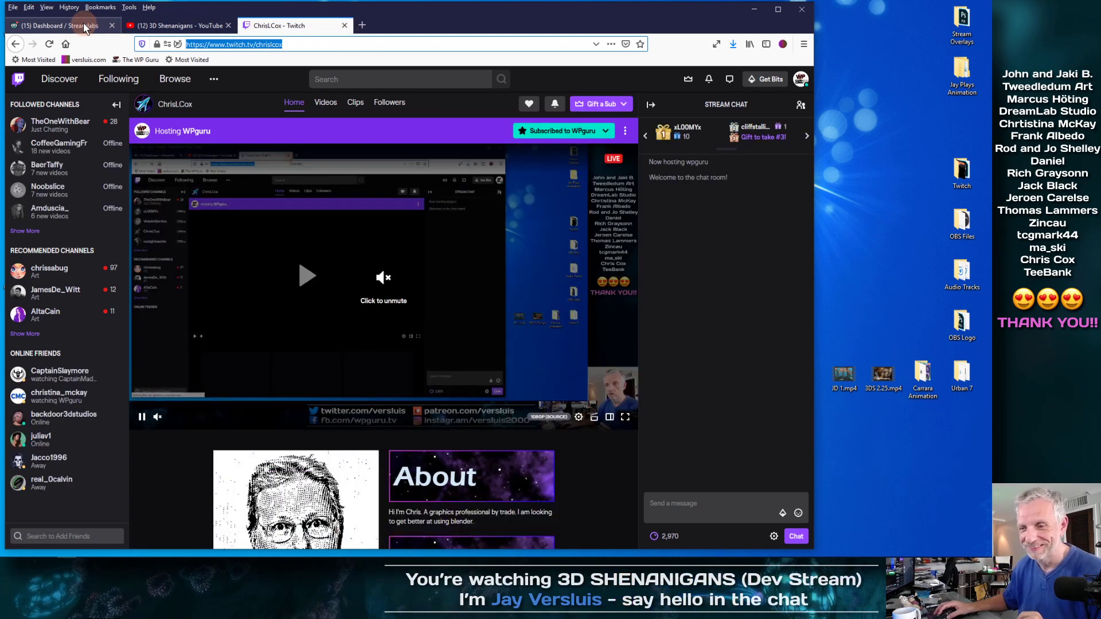
scroll(294, 330, down, 5)
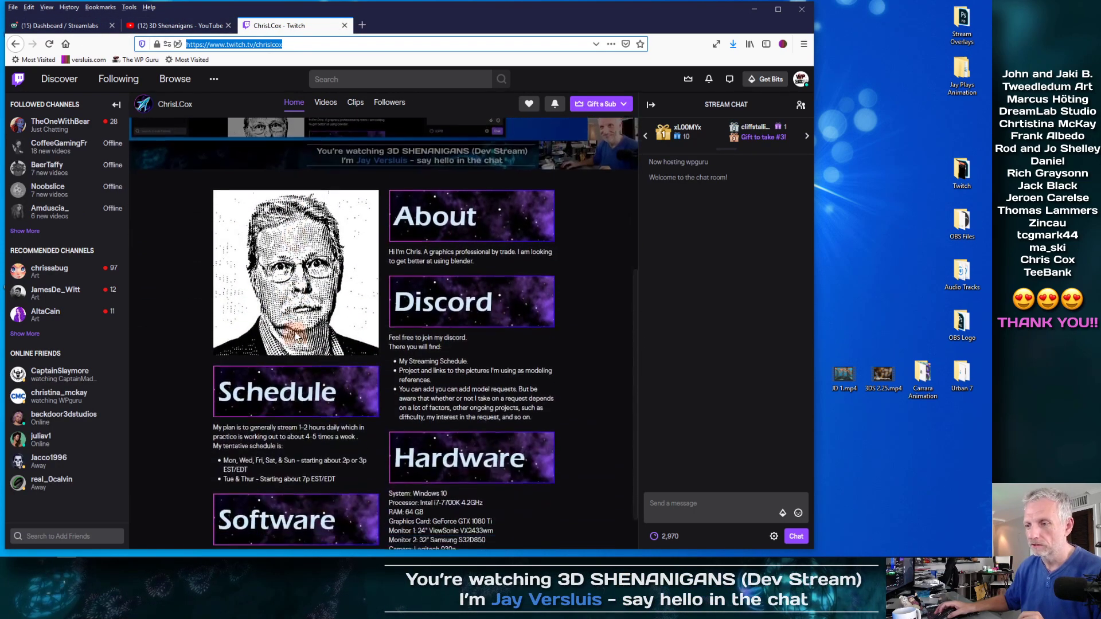
scroll(578, 348, down, 2)
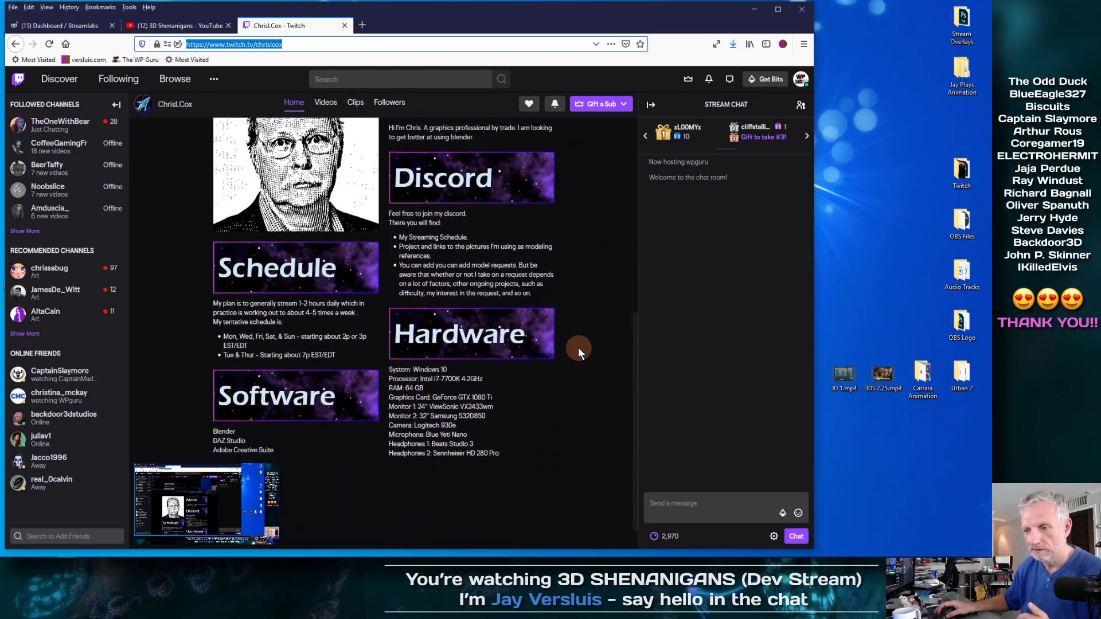
scroll(578, 347, down, 1)
scroll(579, 348, up, 2)
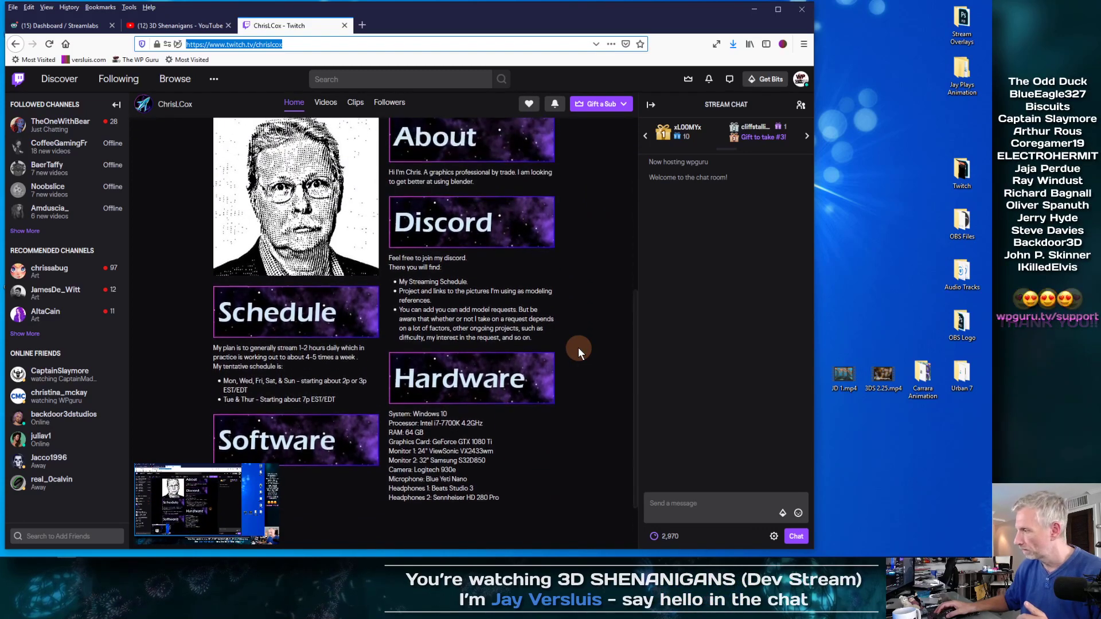
scroll(578, 347, up, 3)
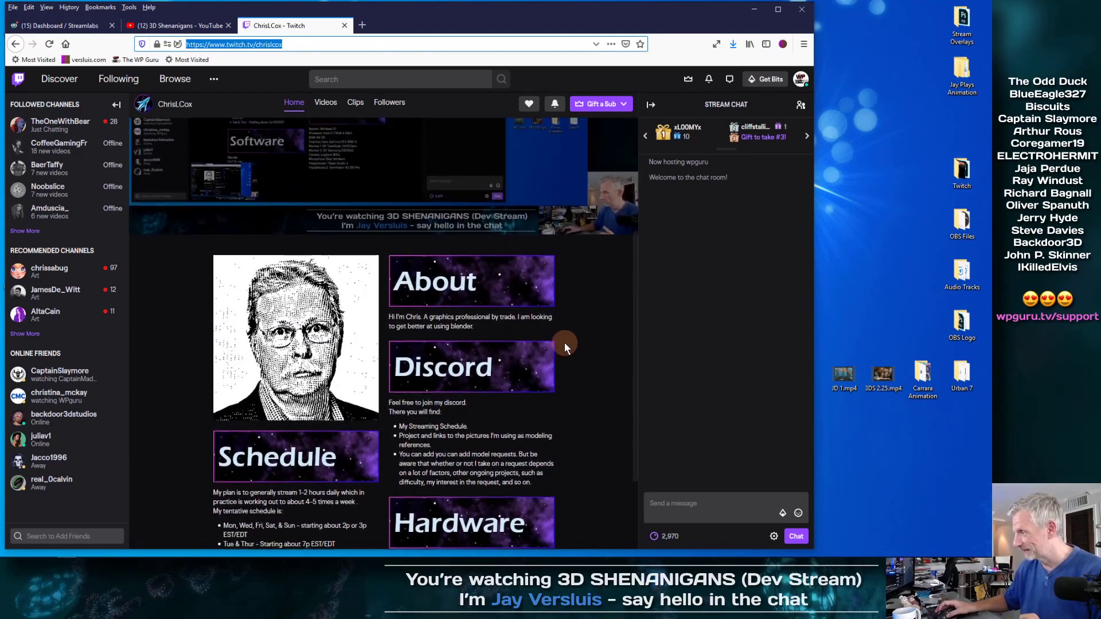
- Begin the new command's response with "Check out" and the second creator's full name in possessive form
click(83, 26)
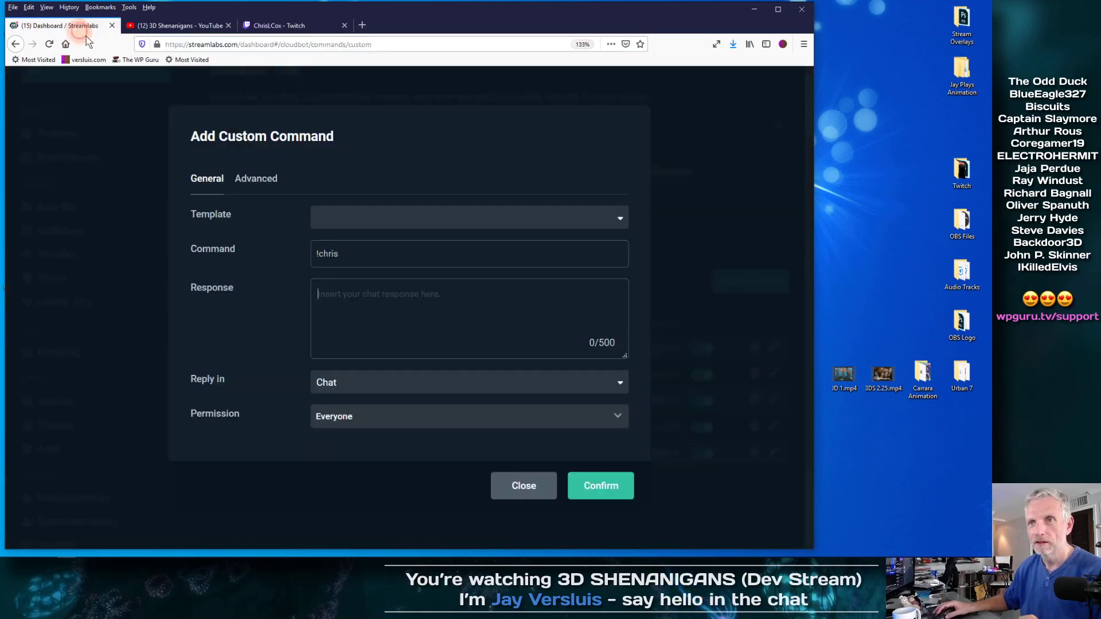
click(362, 303)
text(Check out )
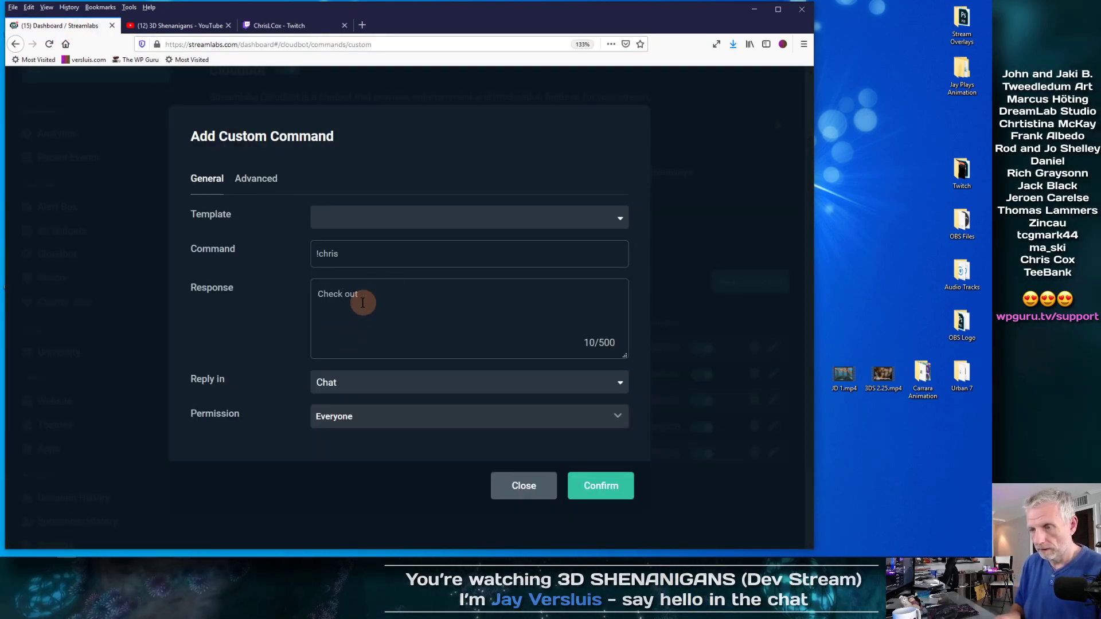
text(Chris)
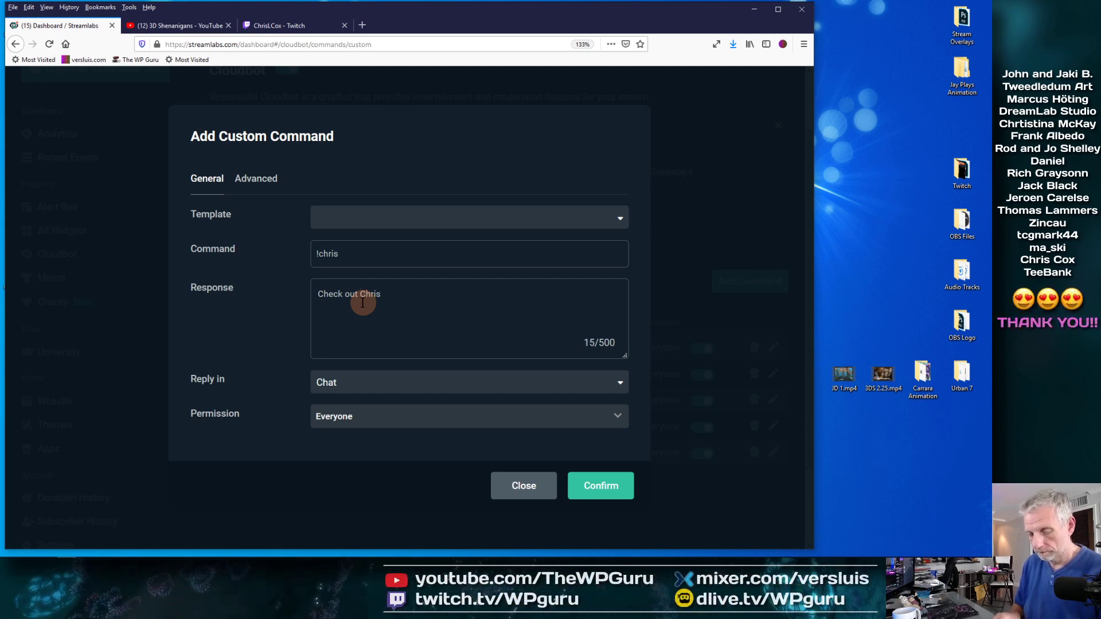
text( L Co)
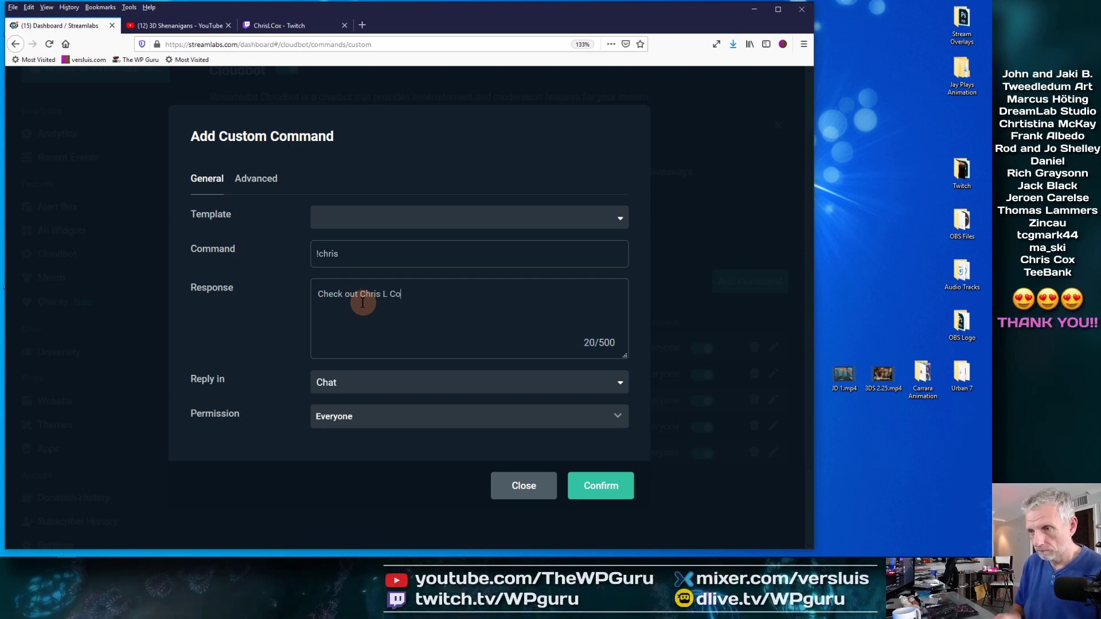
text(x's channel ()
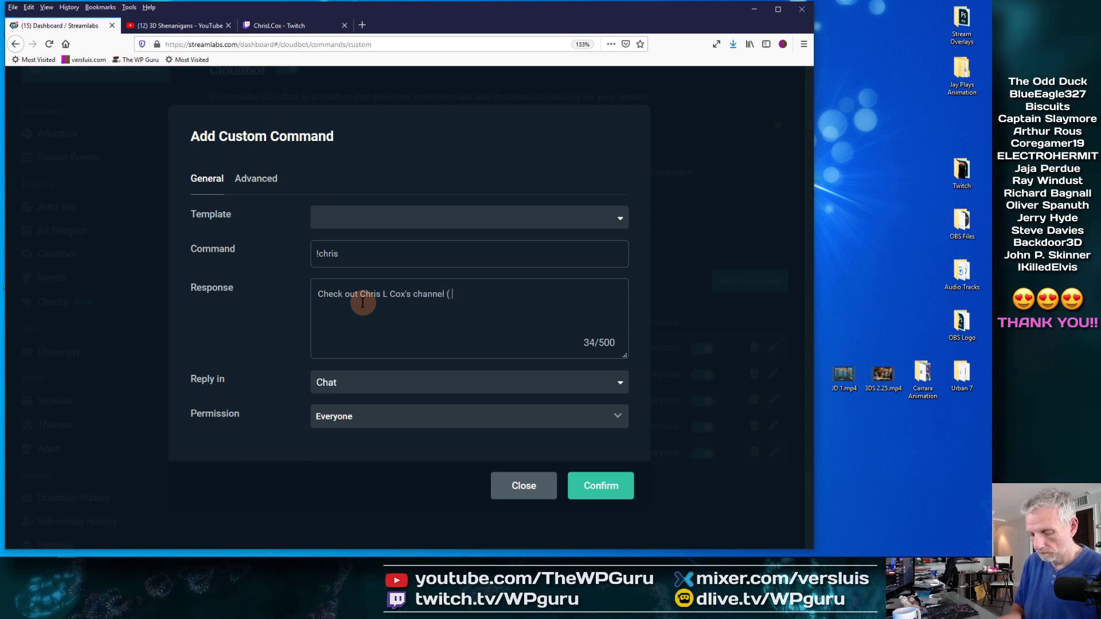
key(BackSpace)
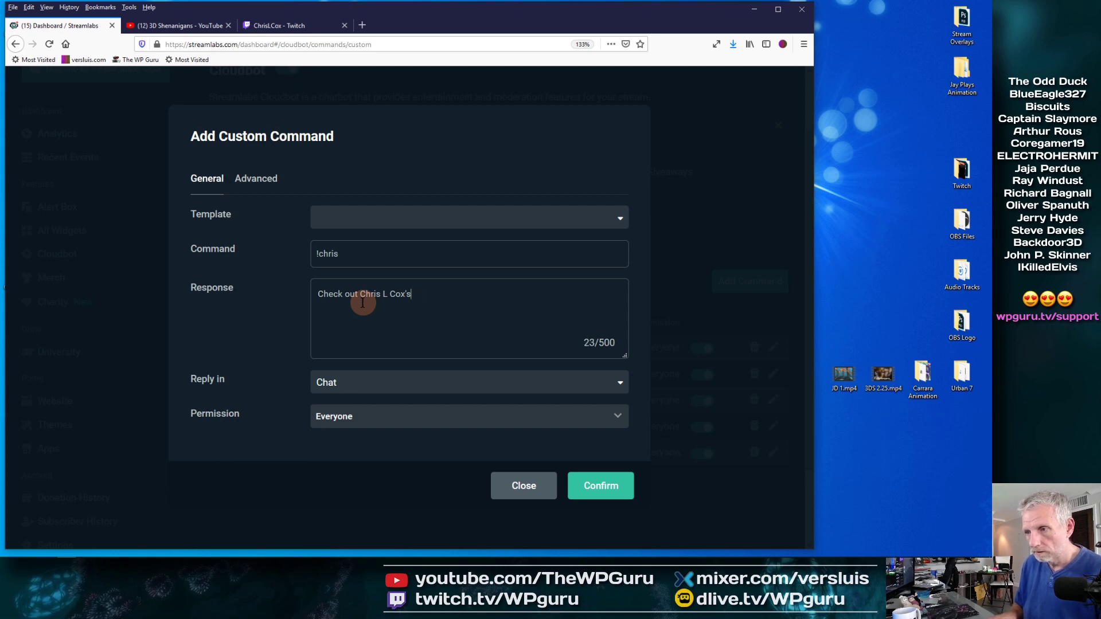
key(BackSpace)
key(BackSpace)
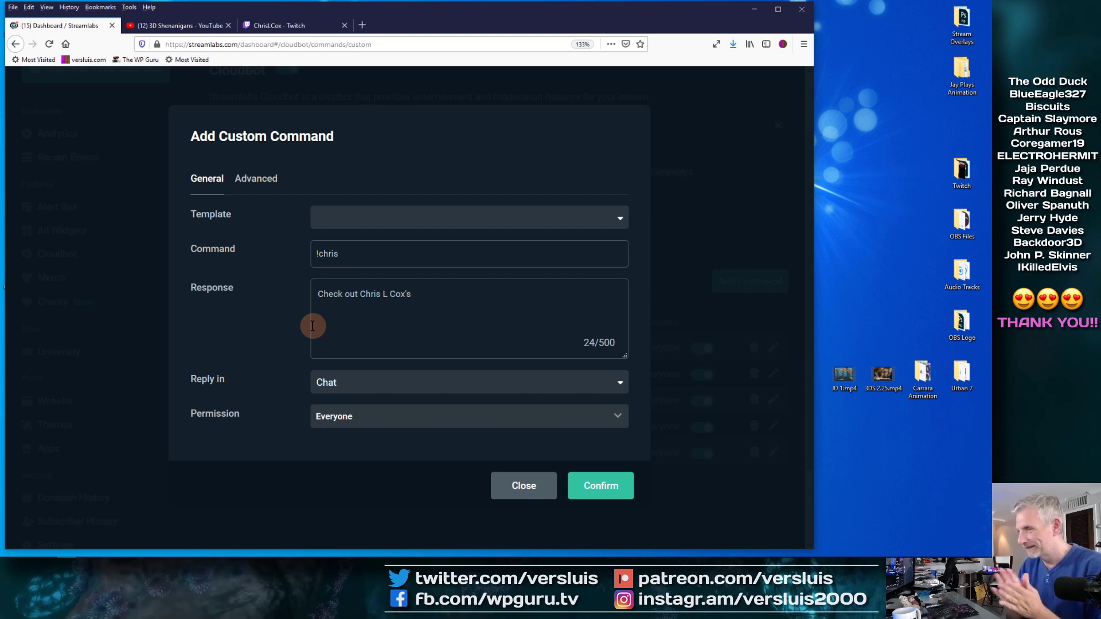
text(Twicth)
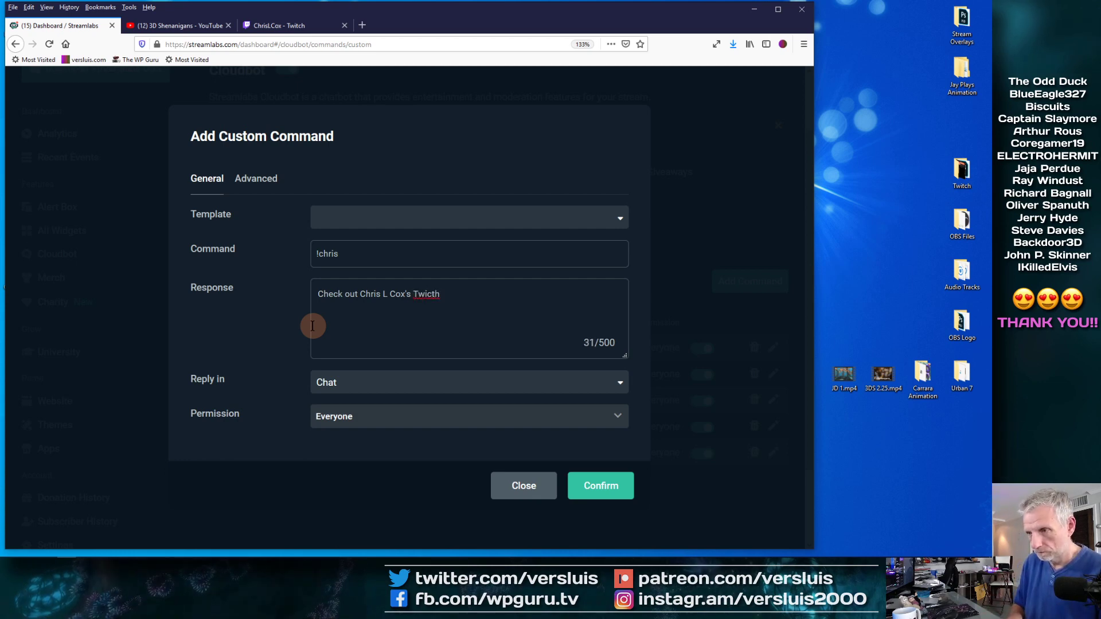
key(BackSpace)
key(BackSpace)
key(BackSpace)
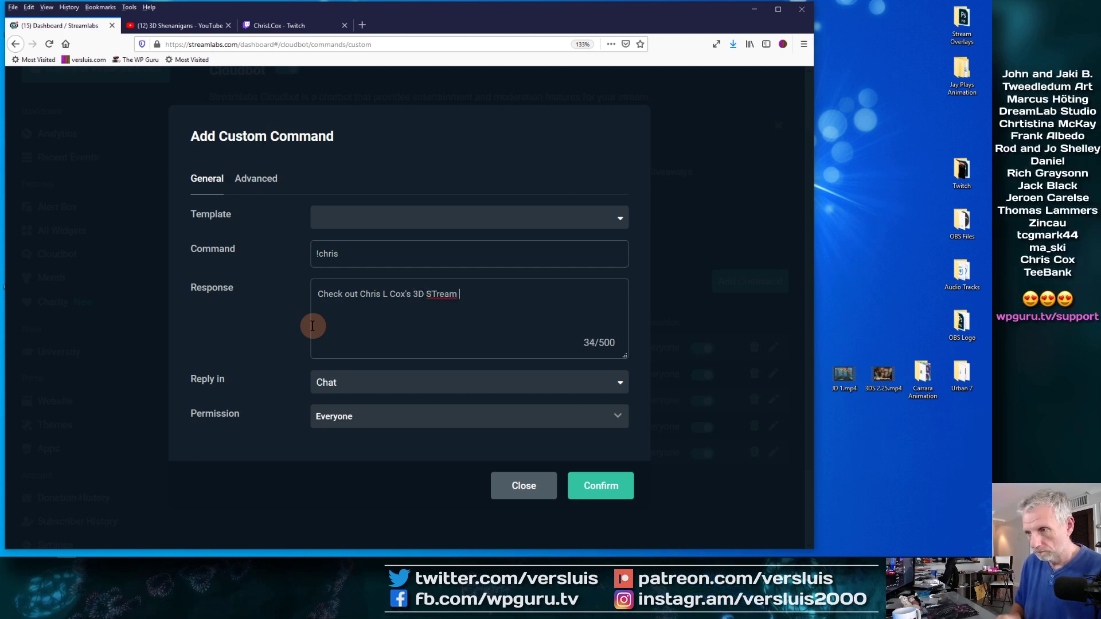
text(3D STream (the L ist )
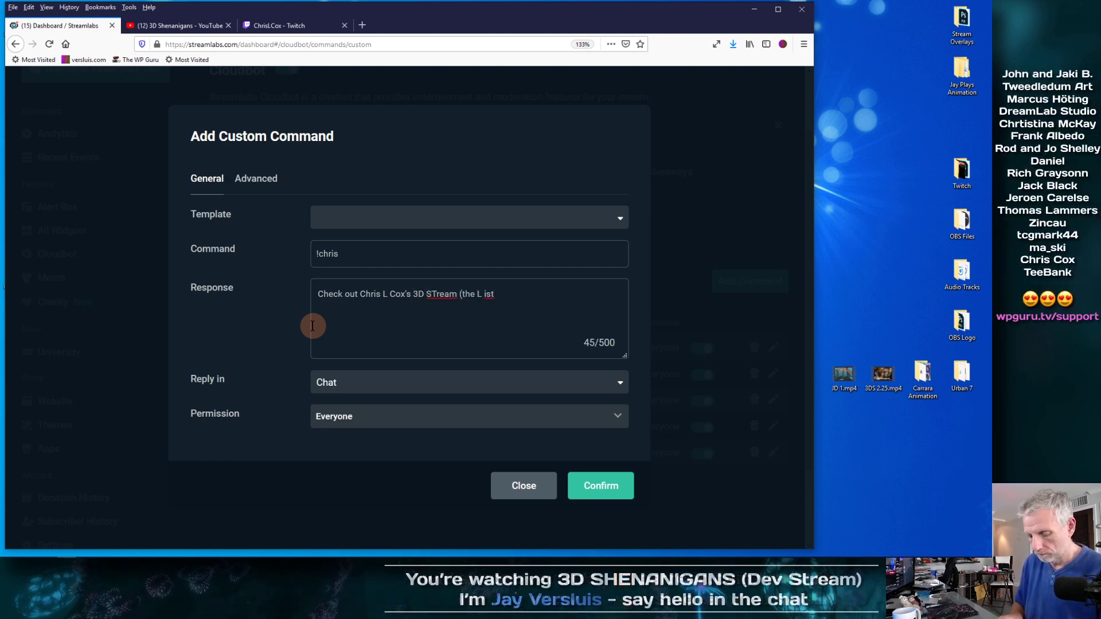
text(silent):)
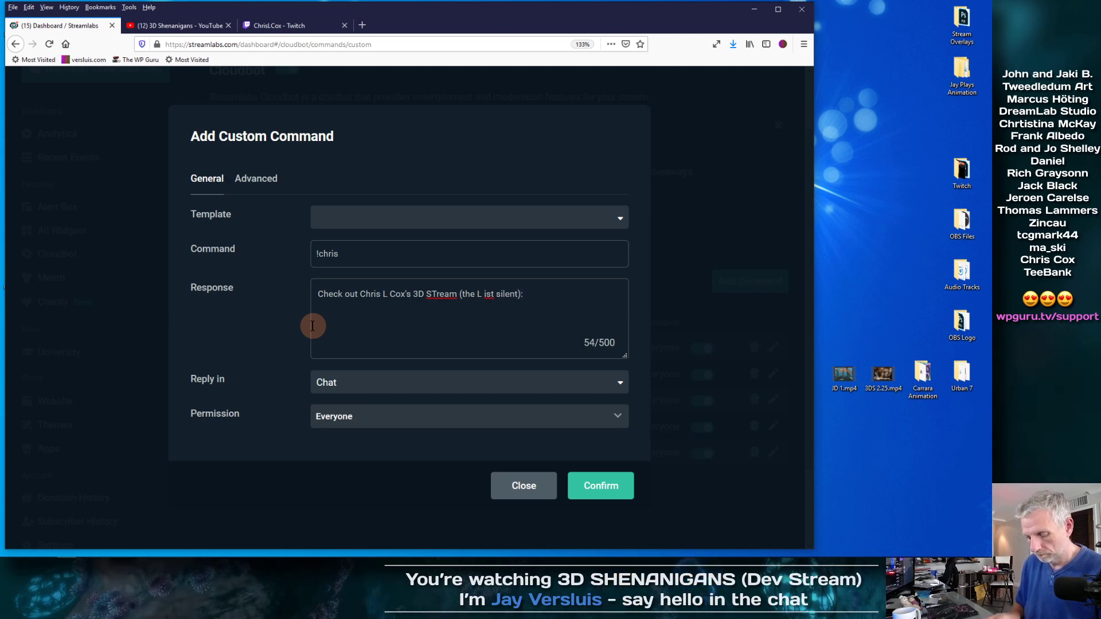
text(https://www.twitch.tv/chrislcox)
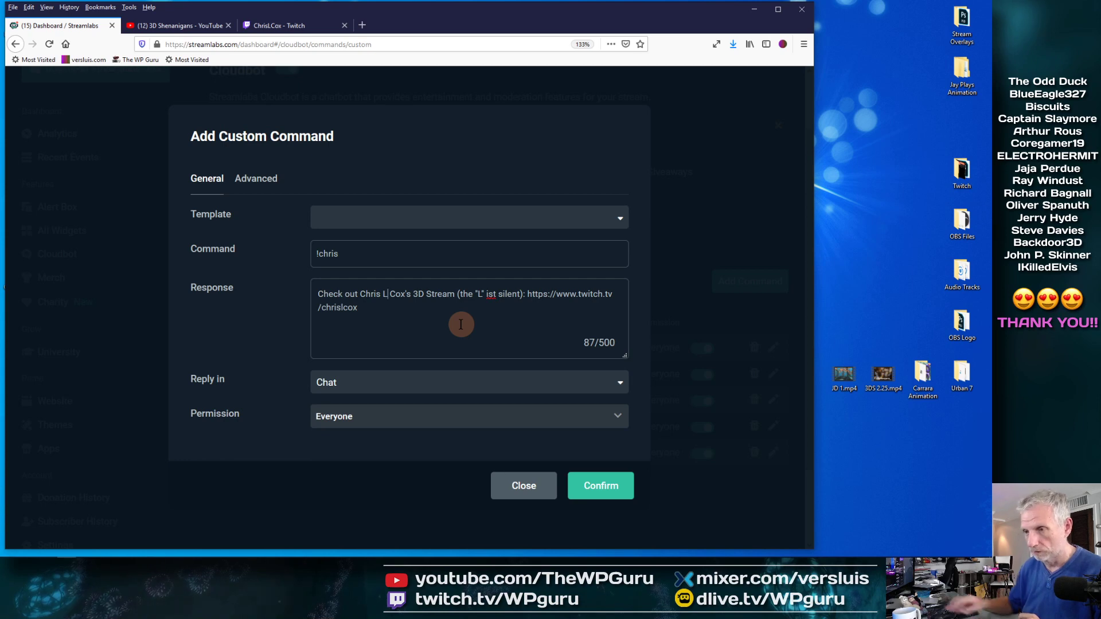
- Add a period after the creator's middle initial, save the new command, and correct "ist" to "is" in its saved response
text(.)
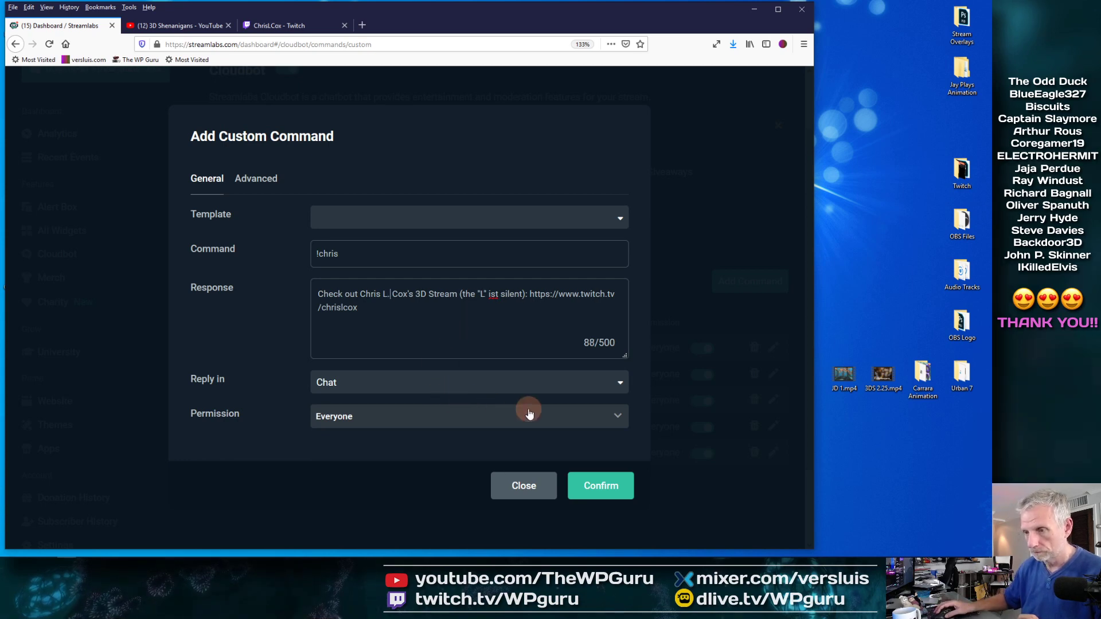
click(601, 487)
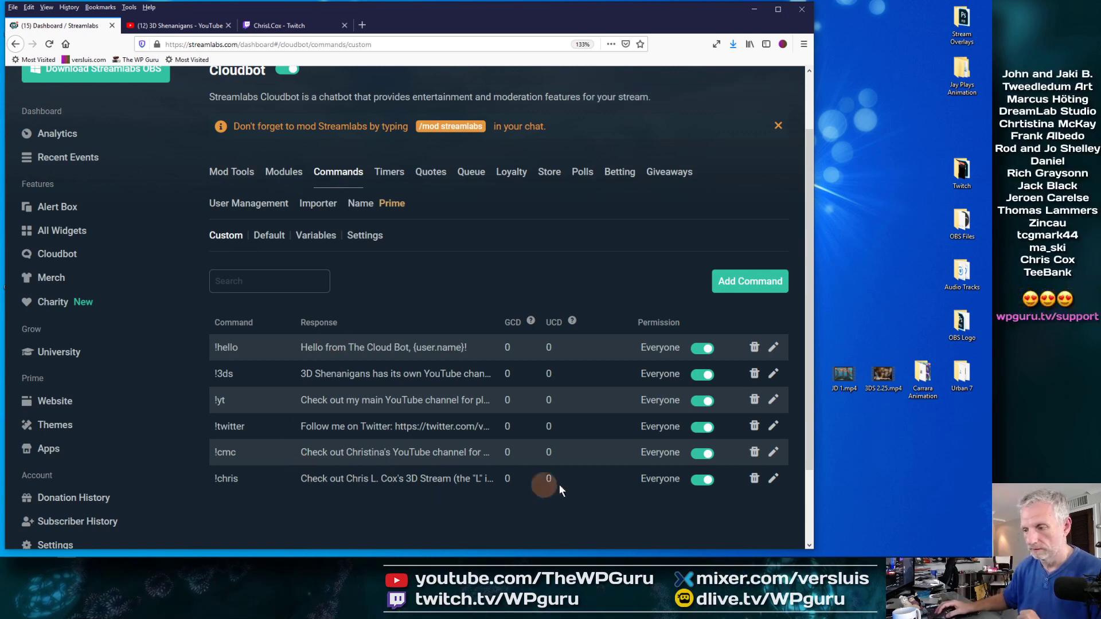
click(773, 479)
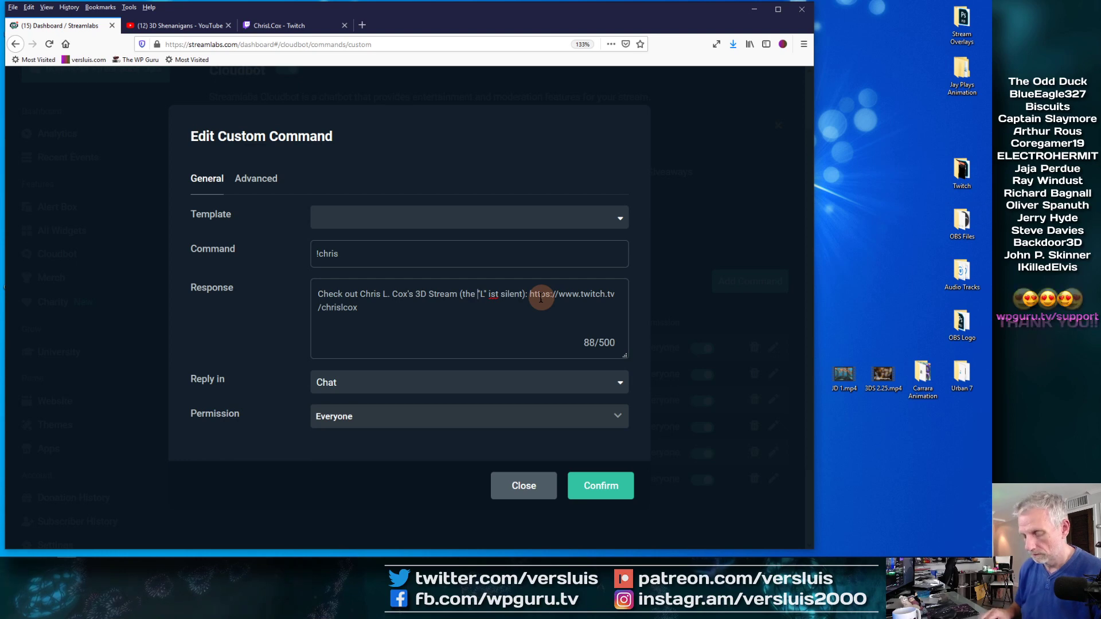
key(BackSpace)
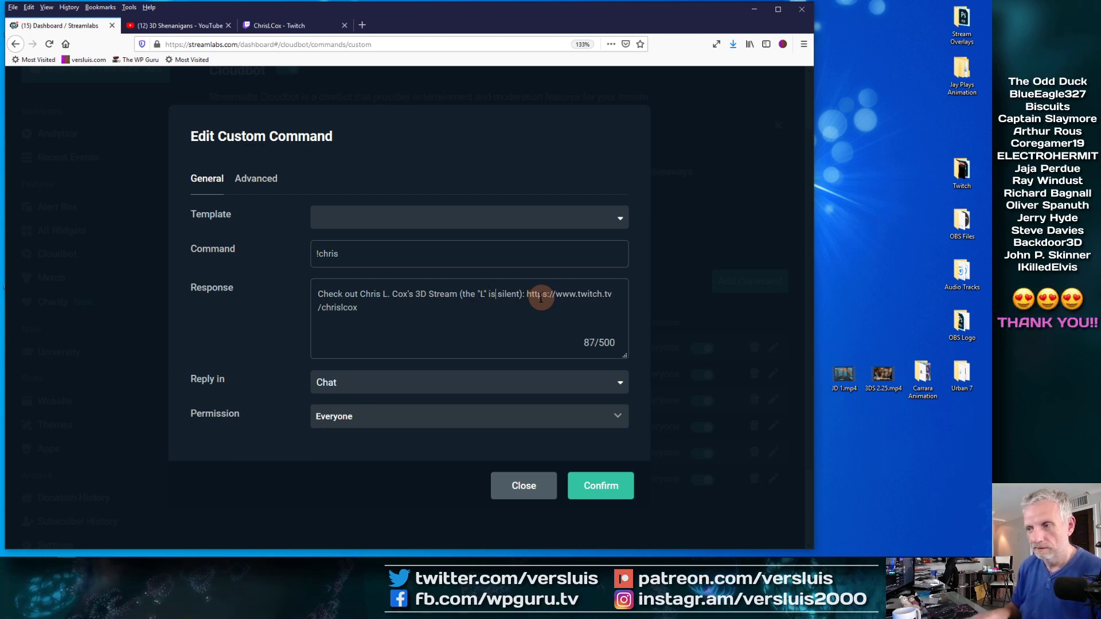
click(598, 492)
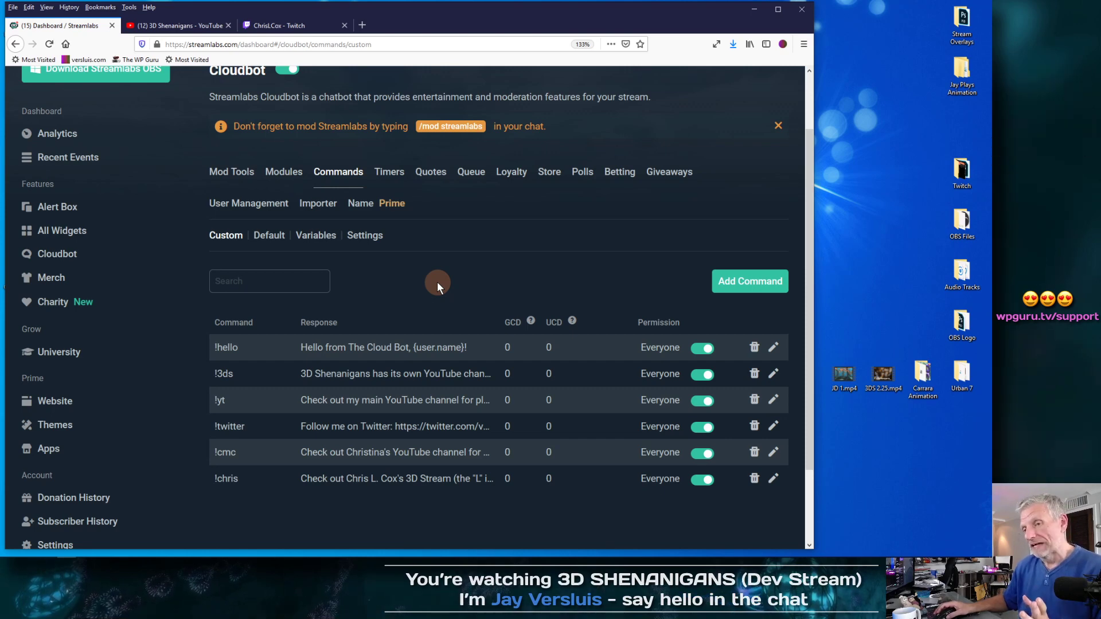
click(746, 281)
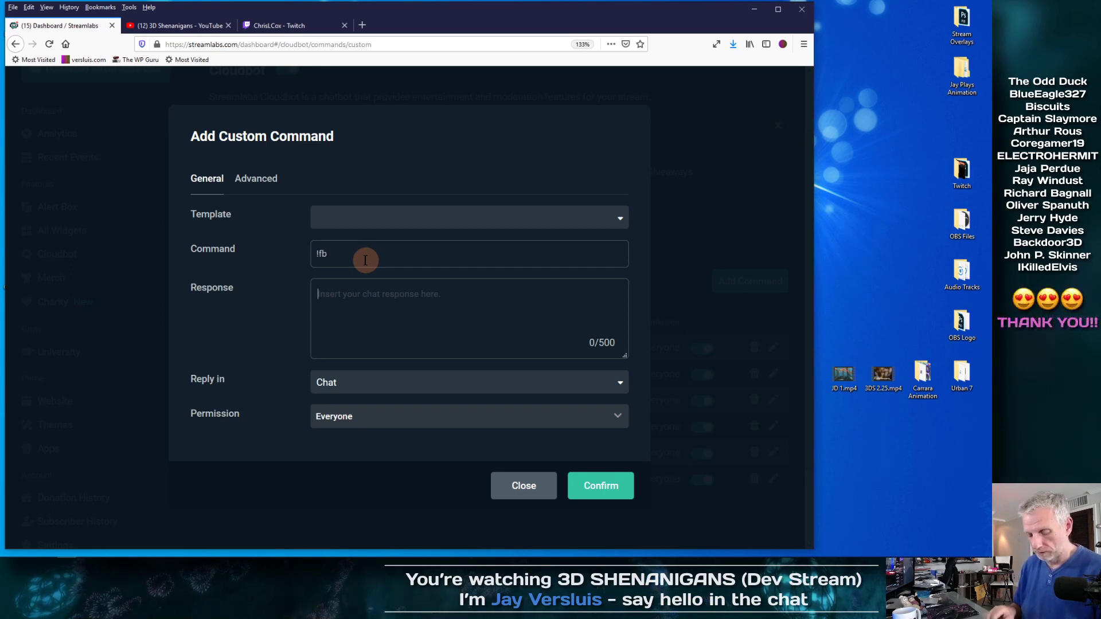
key(Tab)
text(Let's be fri)
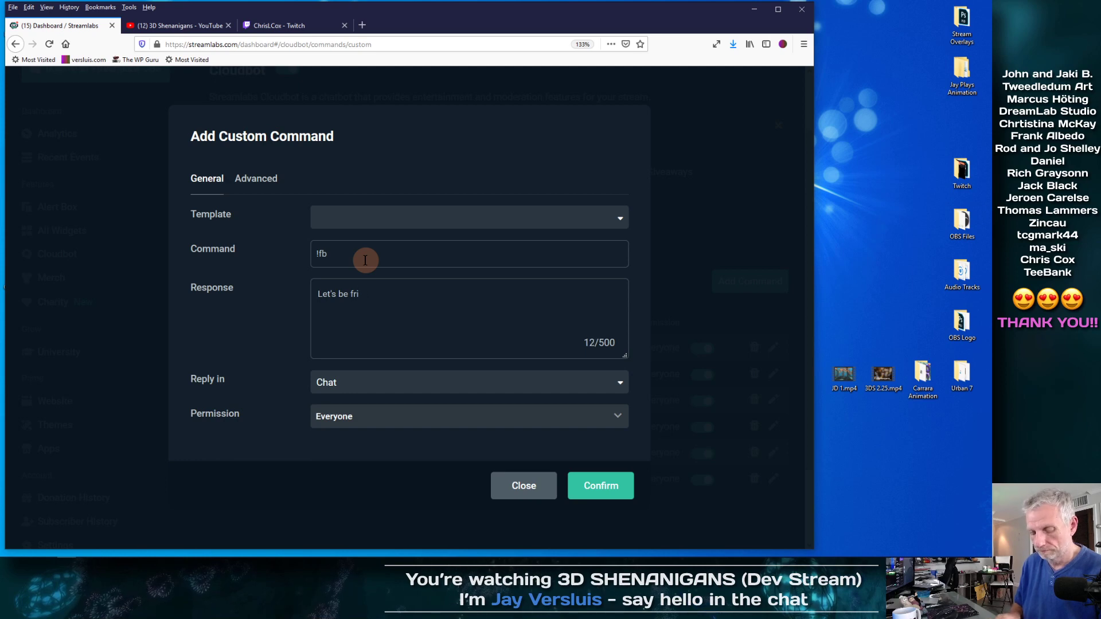
text(ends on )
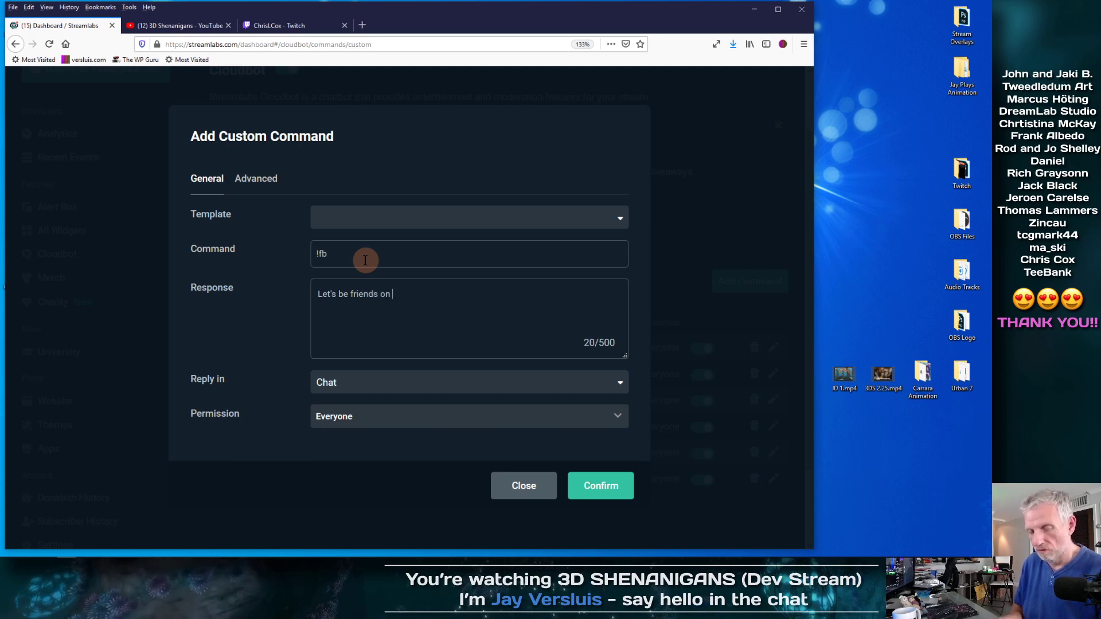
text(Faceb)
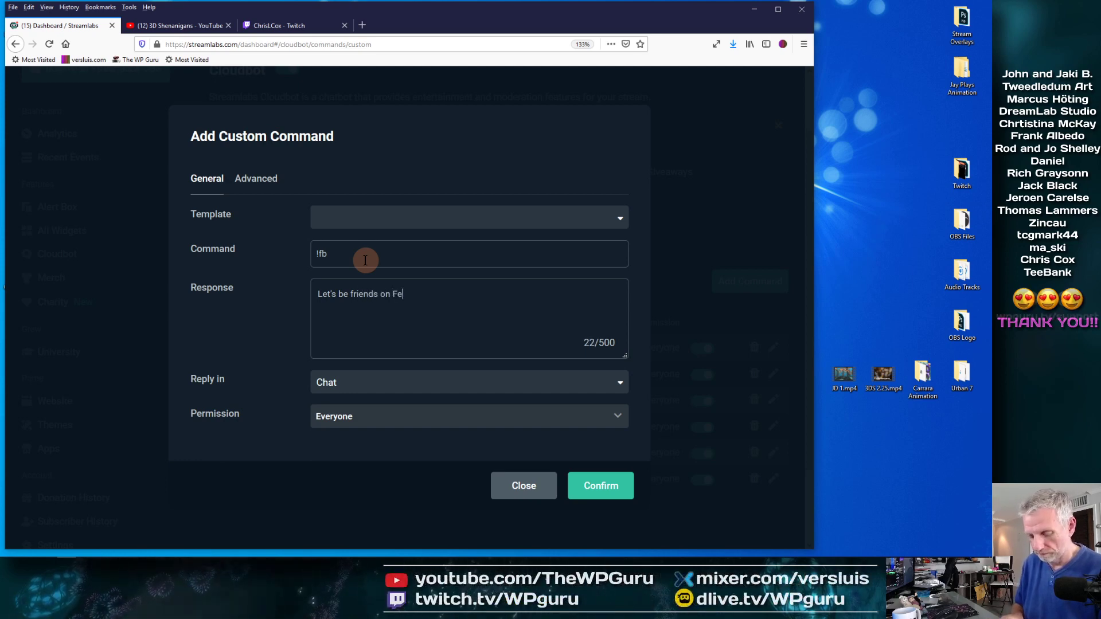
text(ook: https://fb.com/)
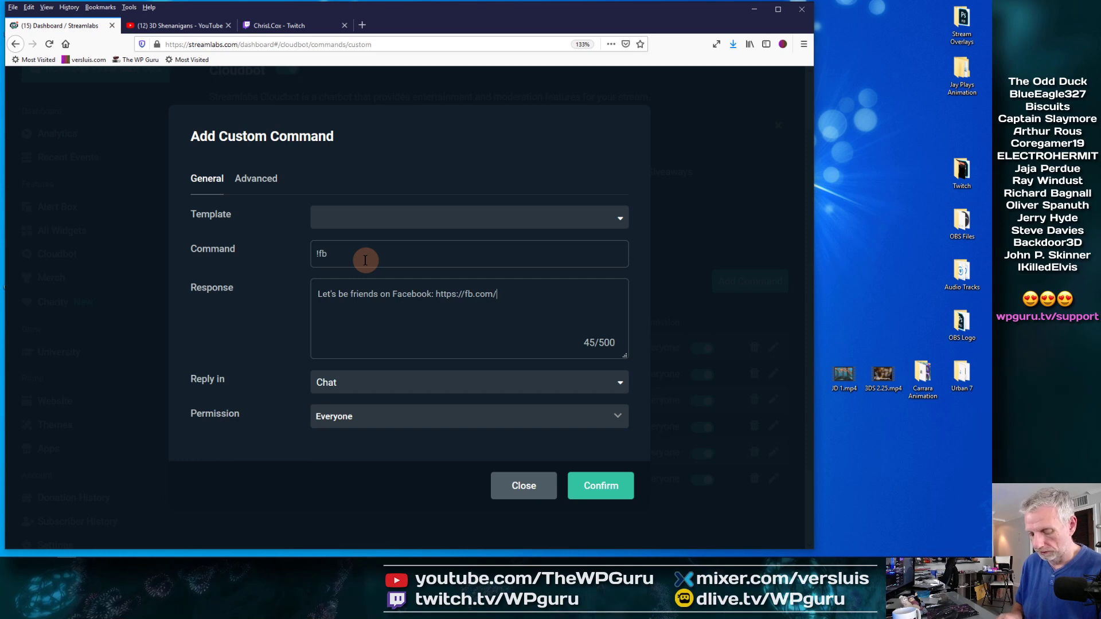
text(wpguru.tv)
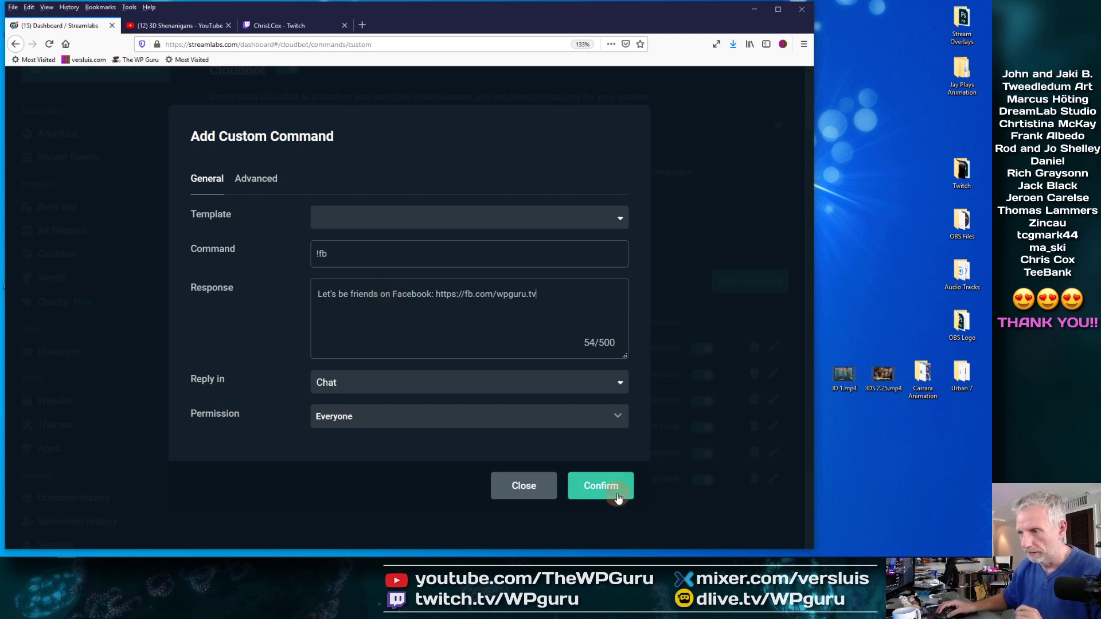
click(602, 486)
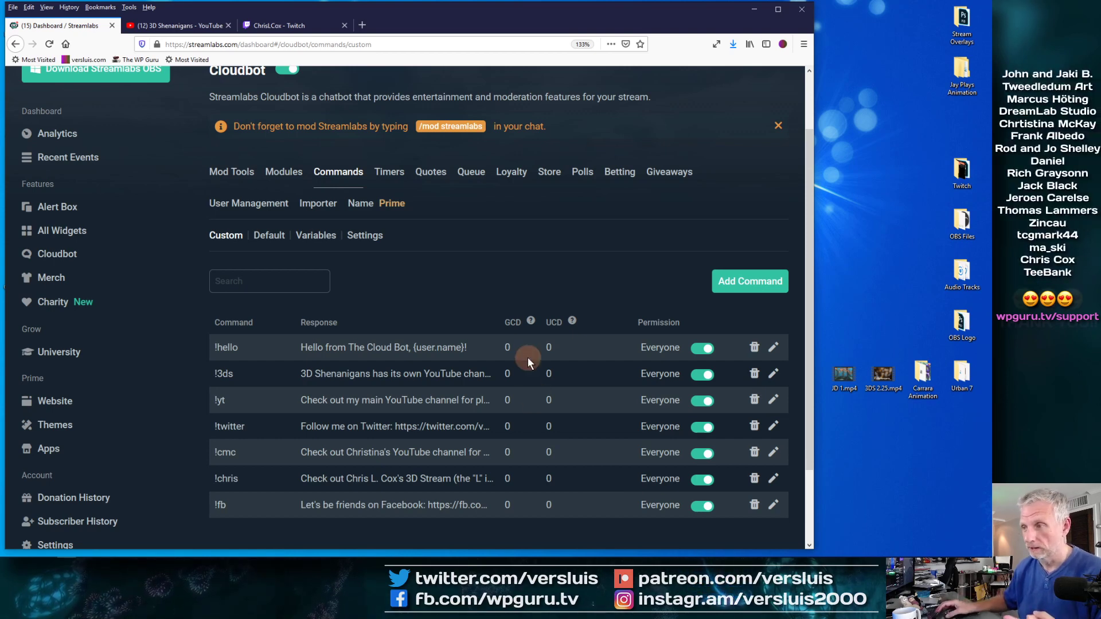
click(757, 282)
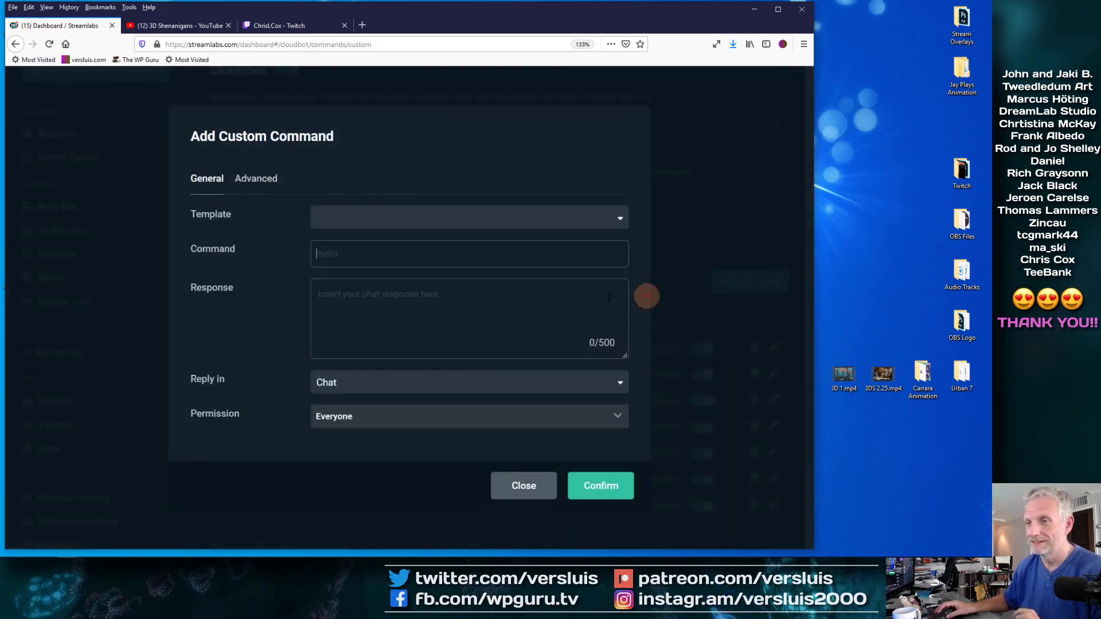
click(376, 256)
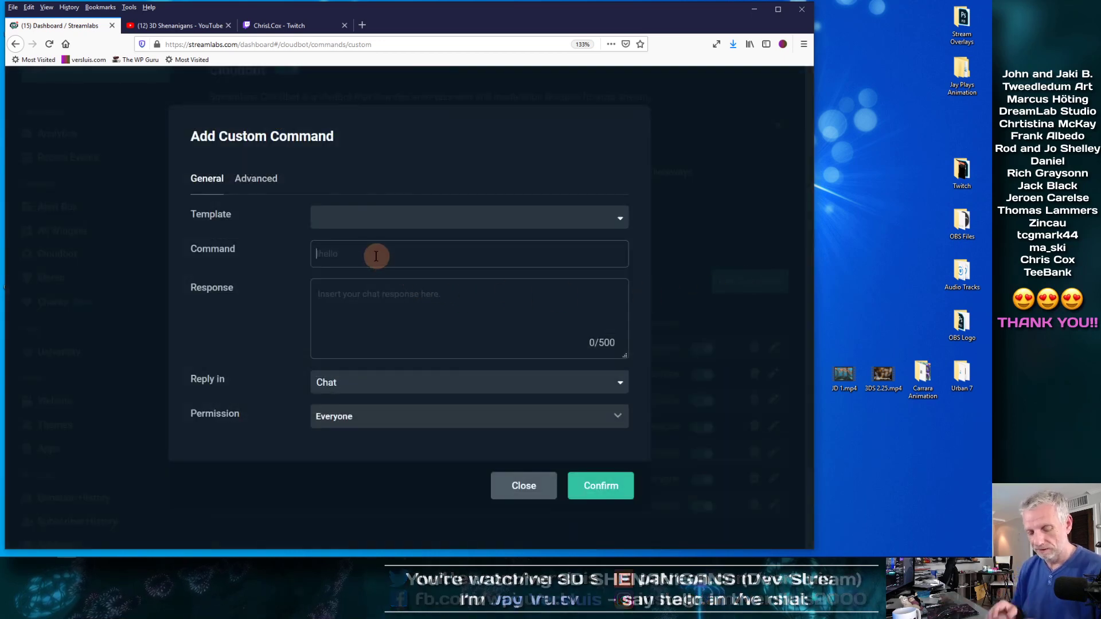
text(!games)
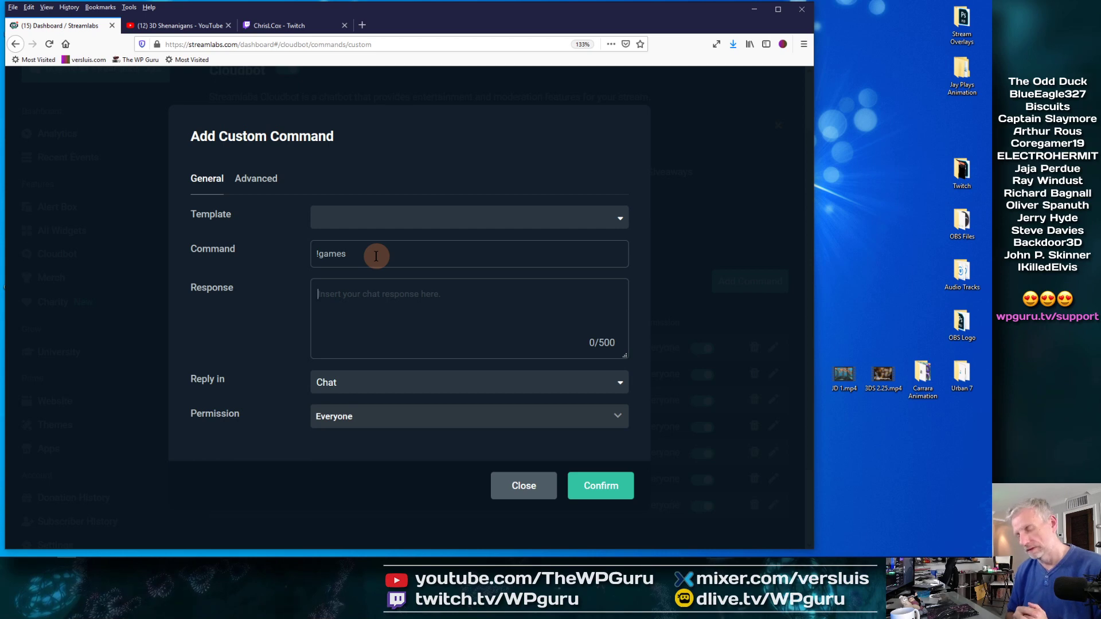
text(Check out my gaming channel: https)
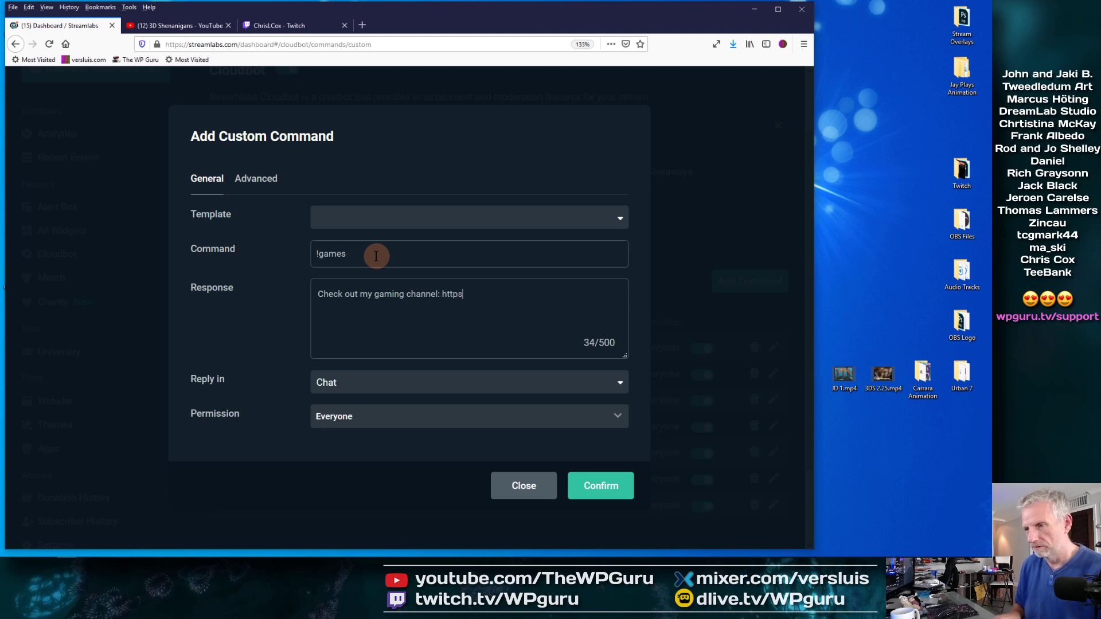
text(://)
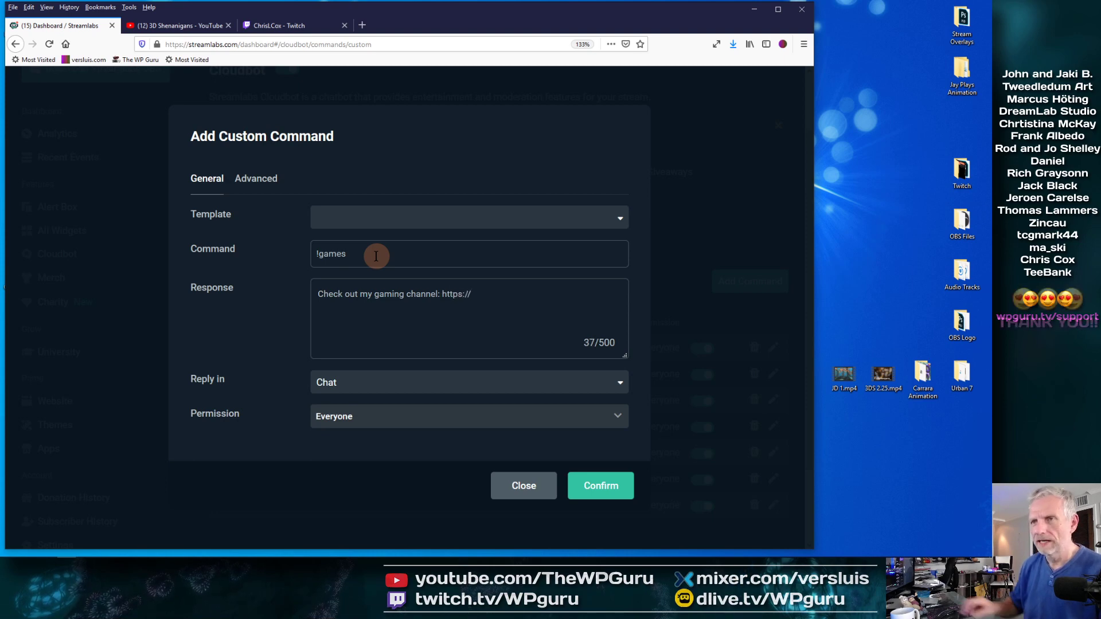
- Load gaming.wpguru.tv in place of the second creator's Twitch page to check where the address leads
click(282, 26)
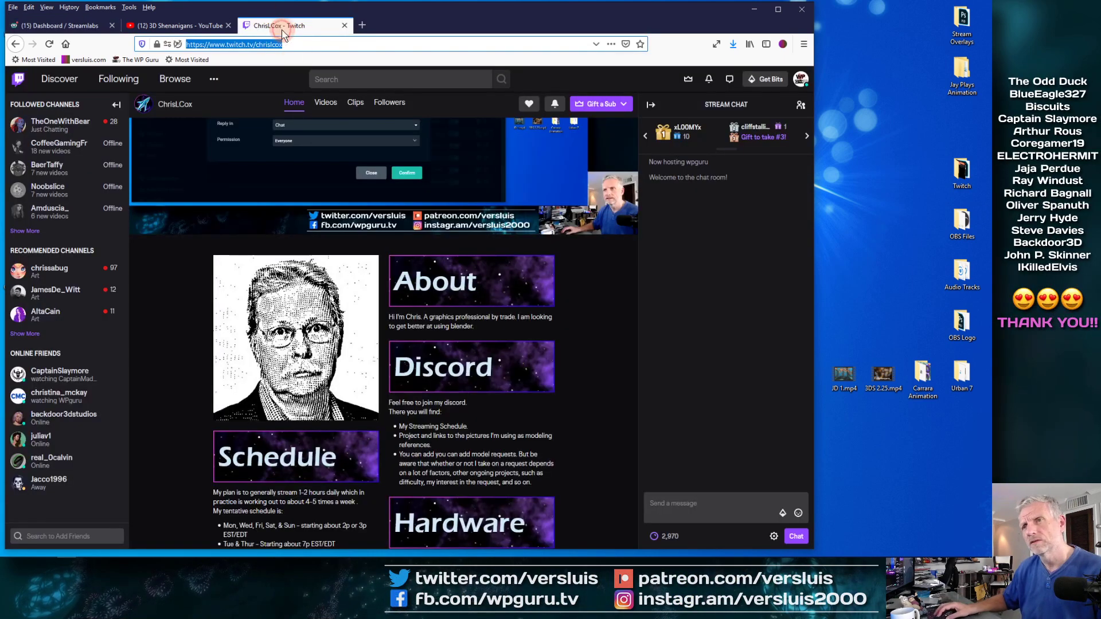
text(g)
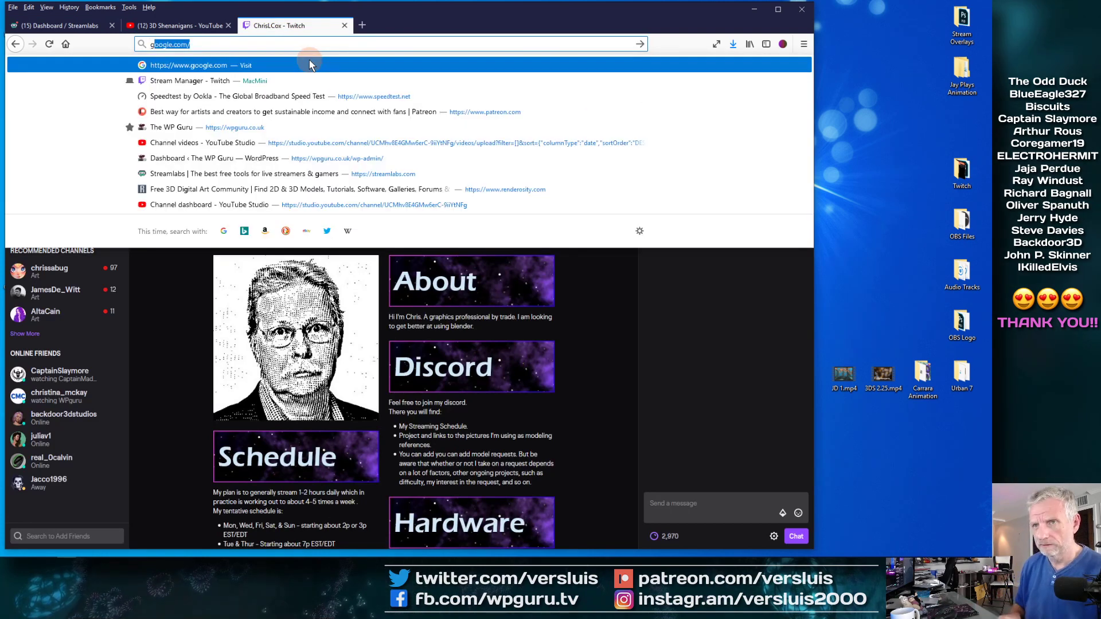
text(aming.wpg)
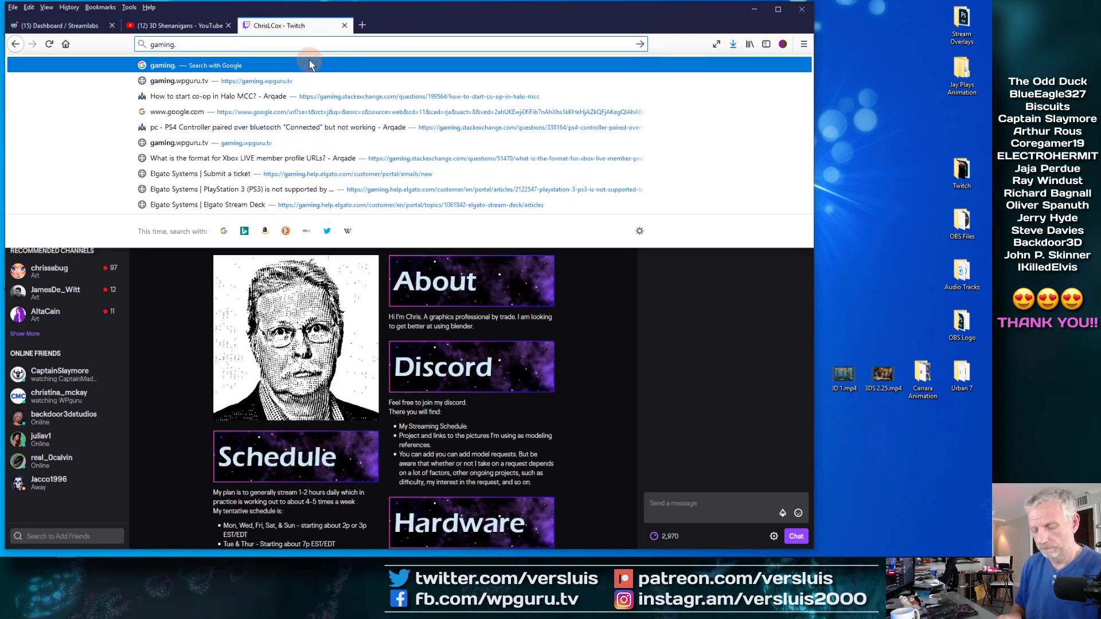
text(uru.tv)
key(Return)
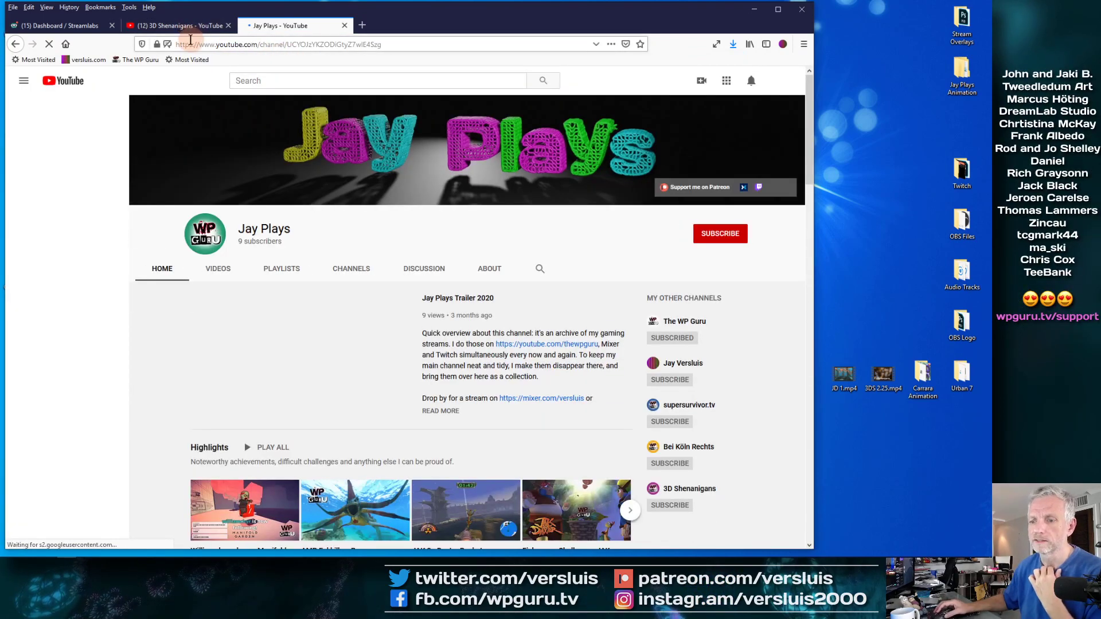
- Return to the Streamlabs command, complete its response link with gaming.wpguru.tv and save the !games command
click(58, 25)
text(gaming)
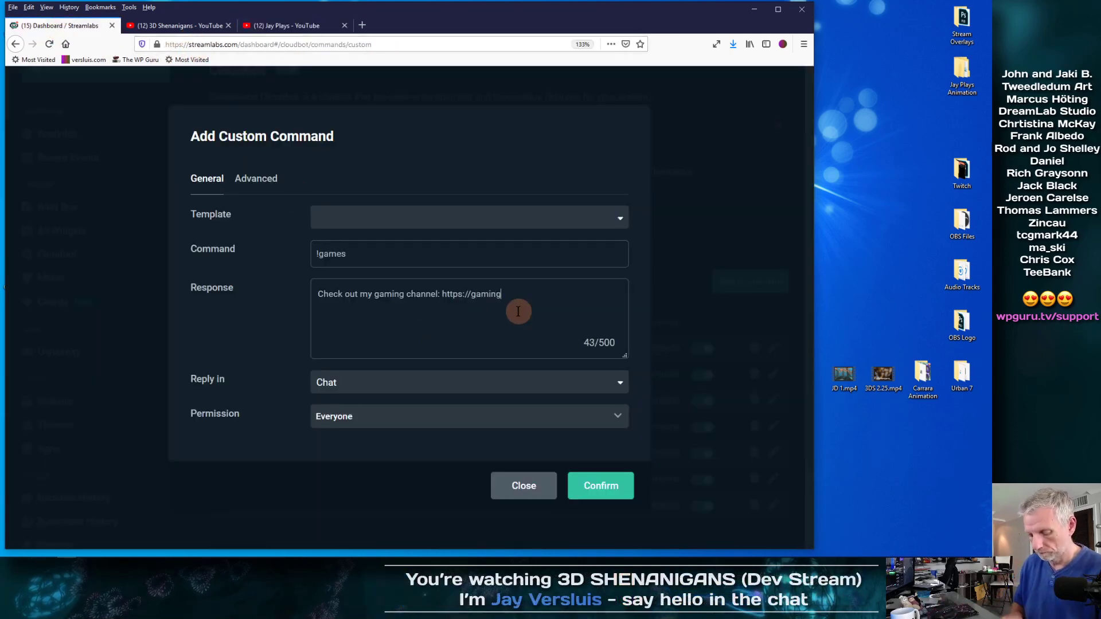
text(.wpguru.tv)
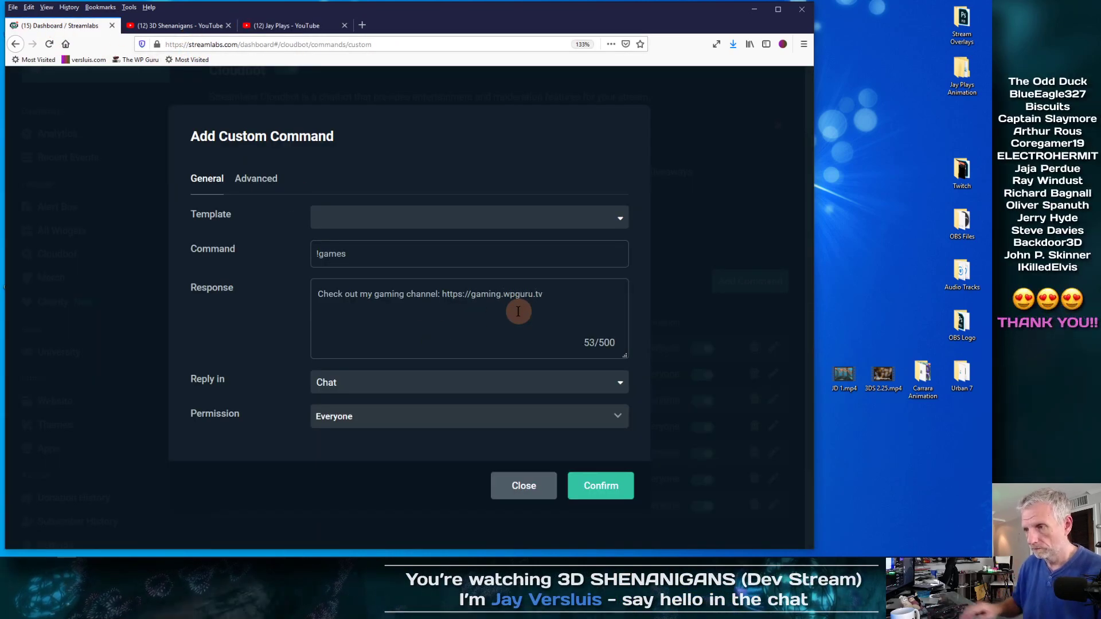
click(599, 485)
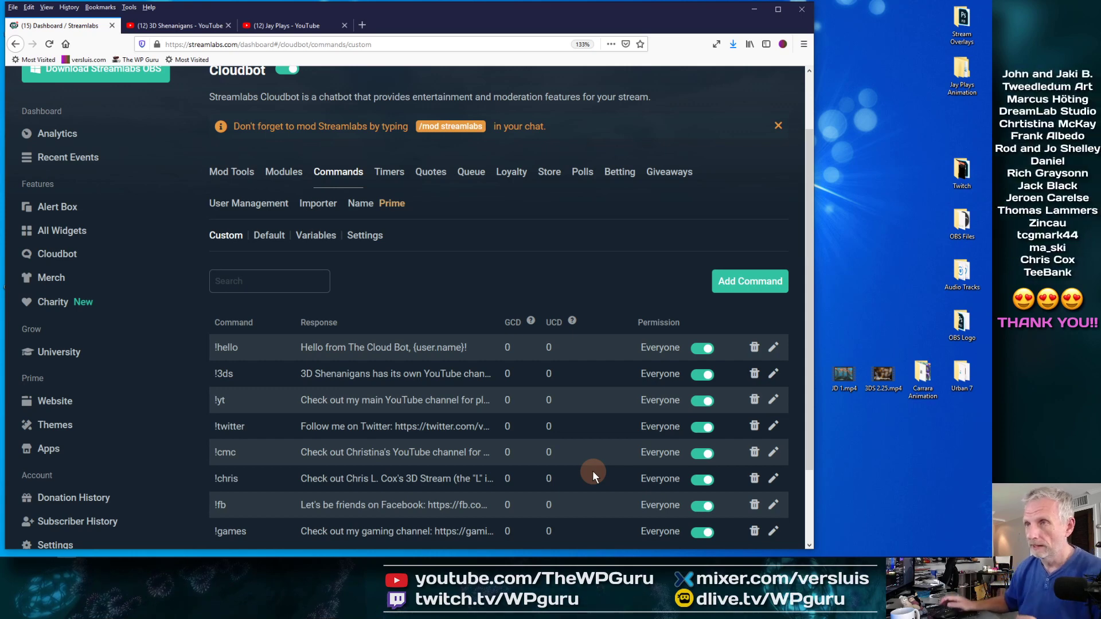
- Go back to the YouTube gaming channel page and switch the signed-in account to The WP Guru
click(309, 31)
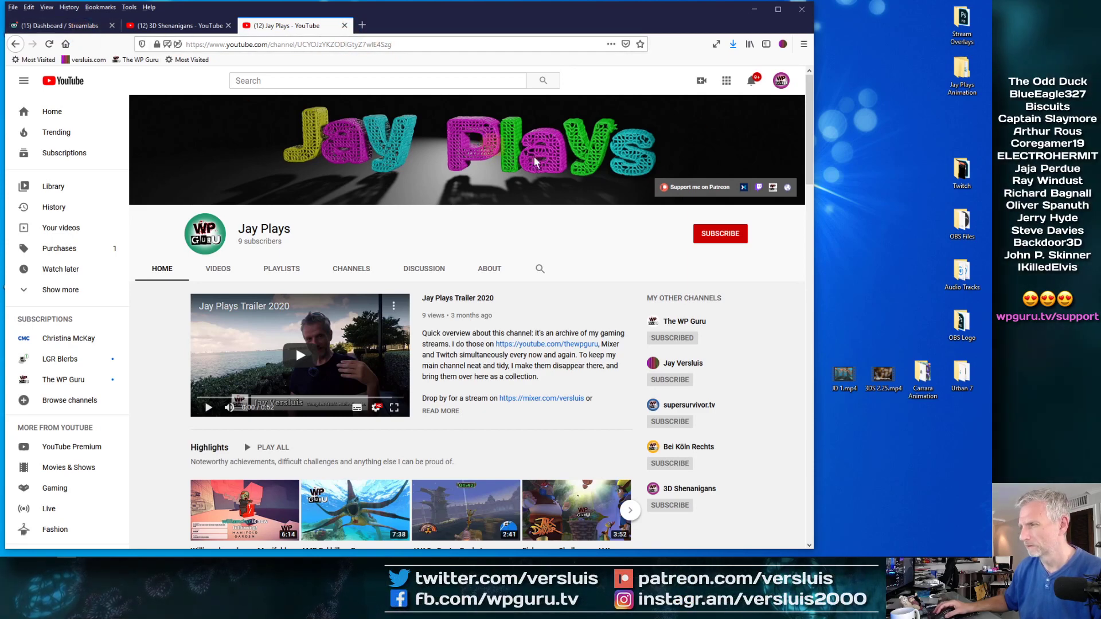
click(781, 80)
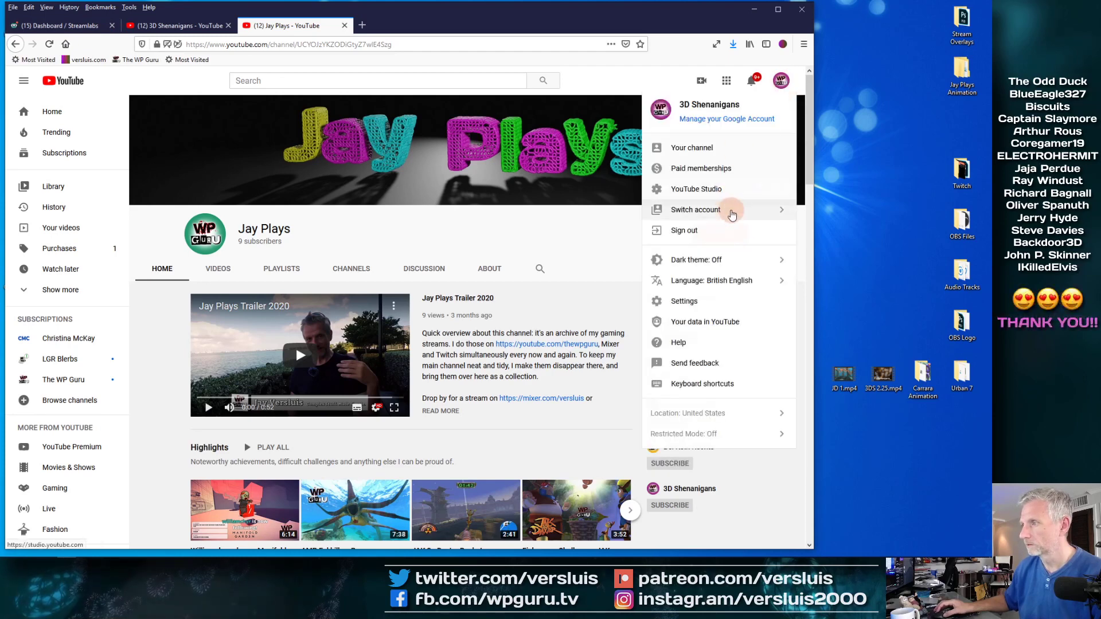
click(739, 213)
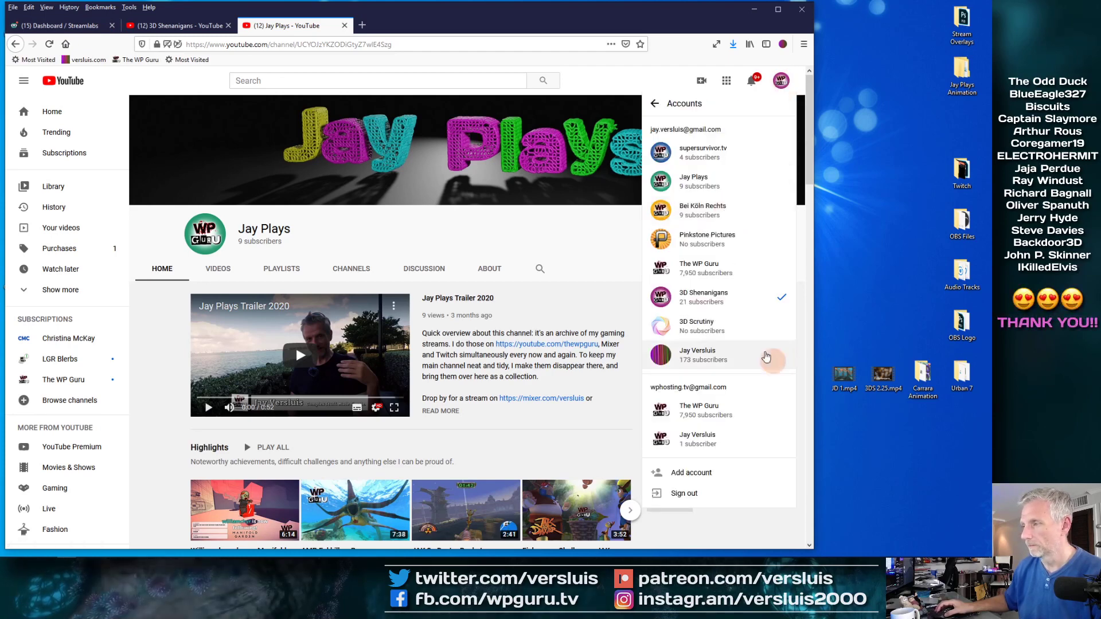
click(727, 272)
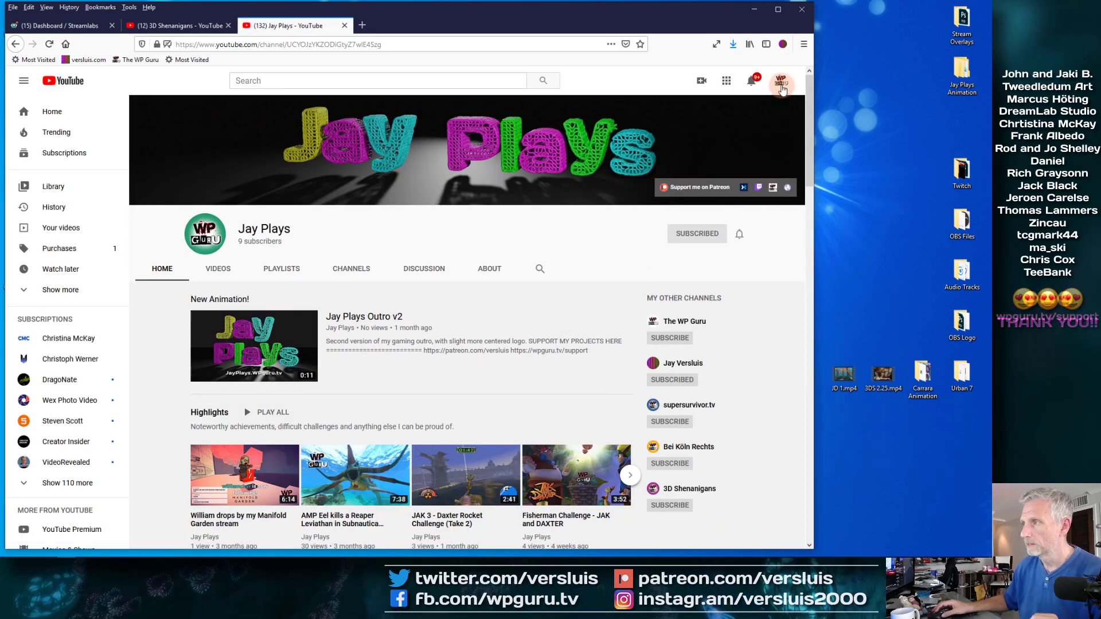
- Open the channel's playlists from YouTube Studio and open the Streaming 101 playlist for editing
click(782, 85)
click(723, 197)
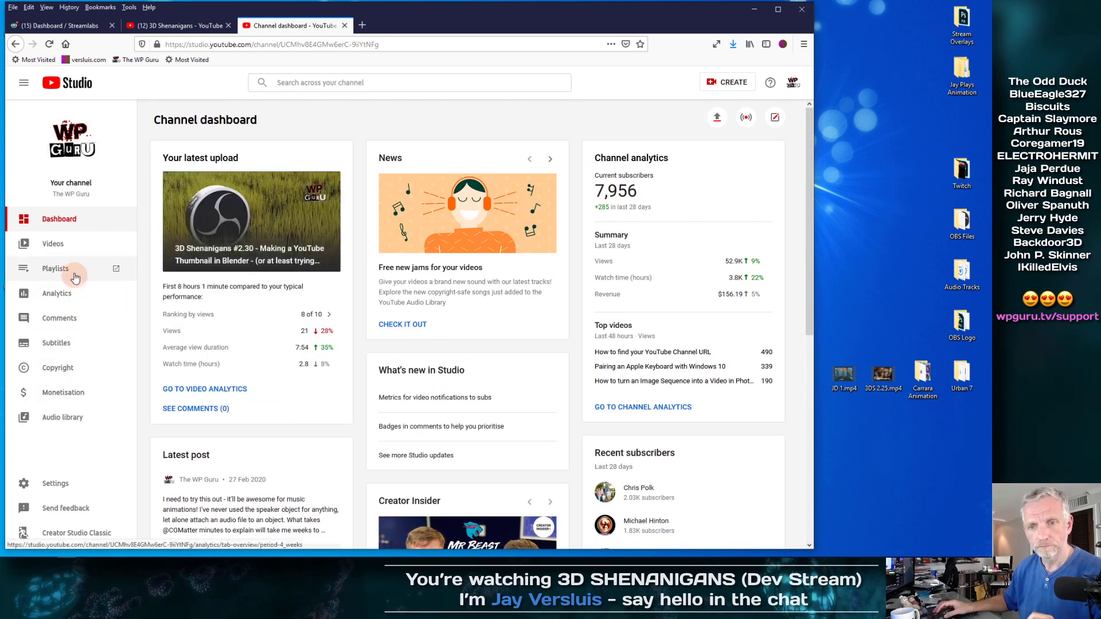
click(91, 268)
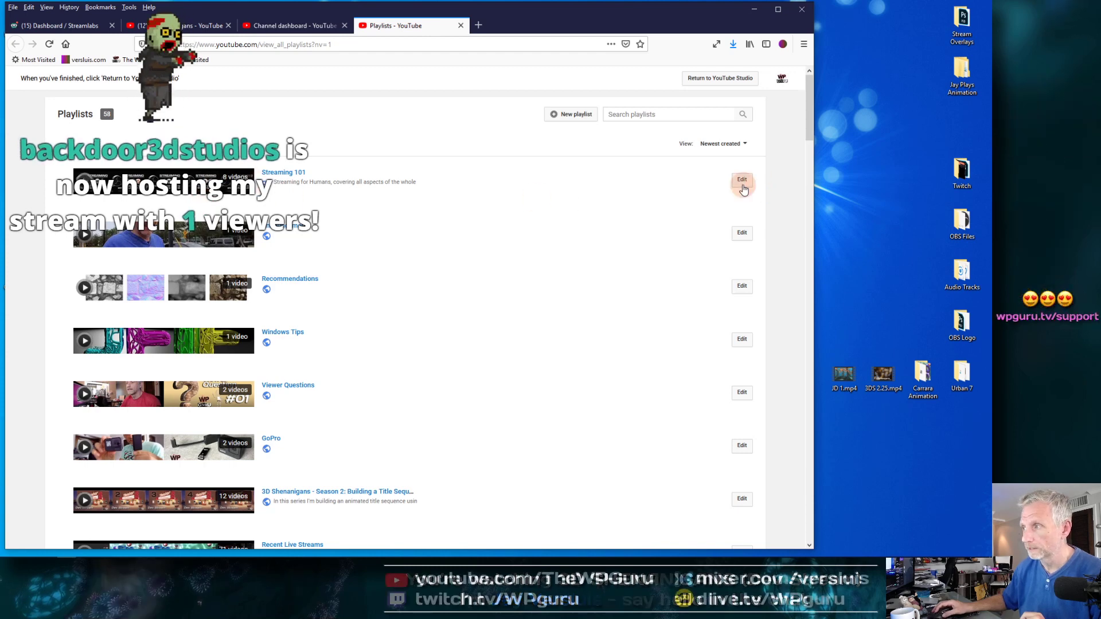
click(741, 181)
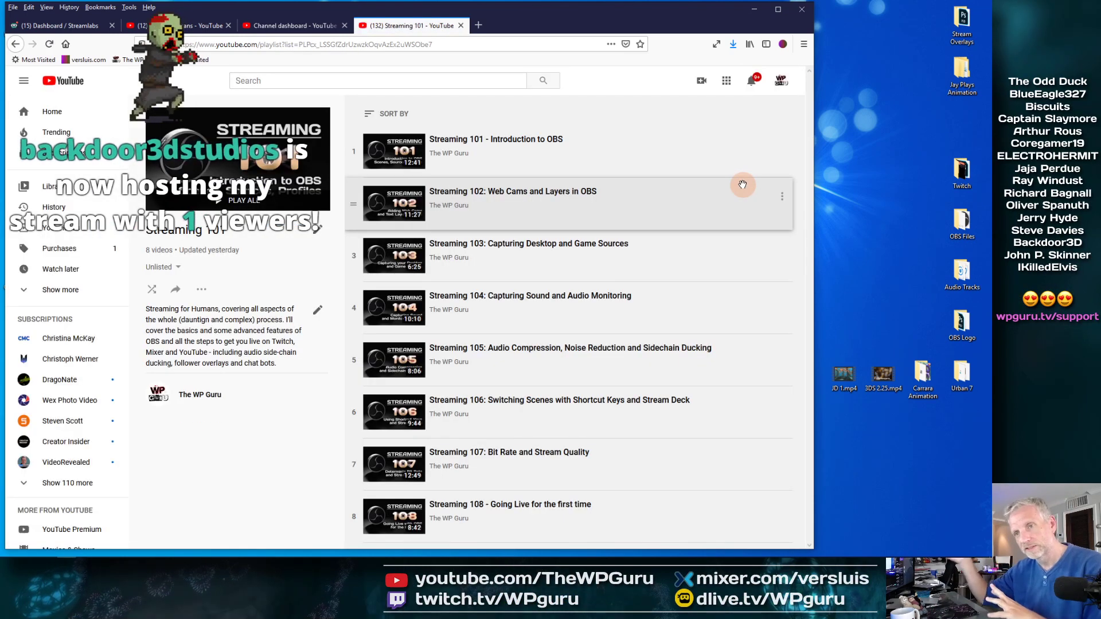
- Copy the Streaming 101 playlist's share link and return to the Streamlabs custom commands list
click(177, 293)
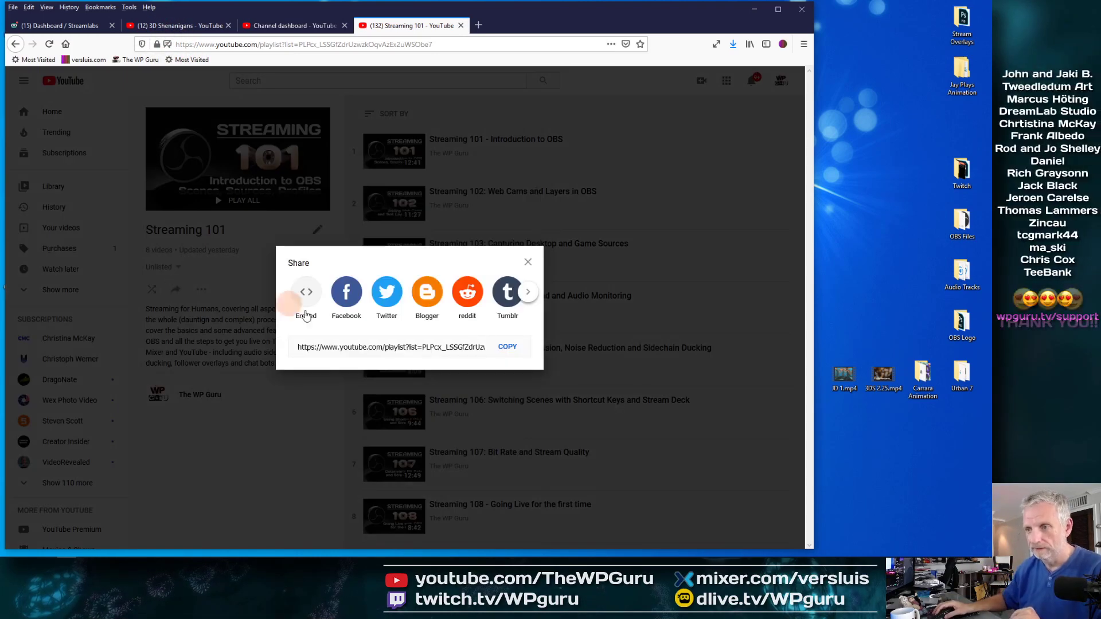
click(514, 353)
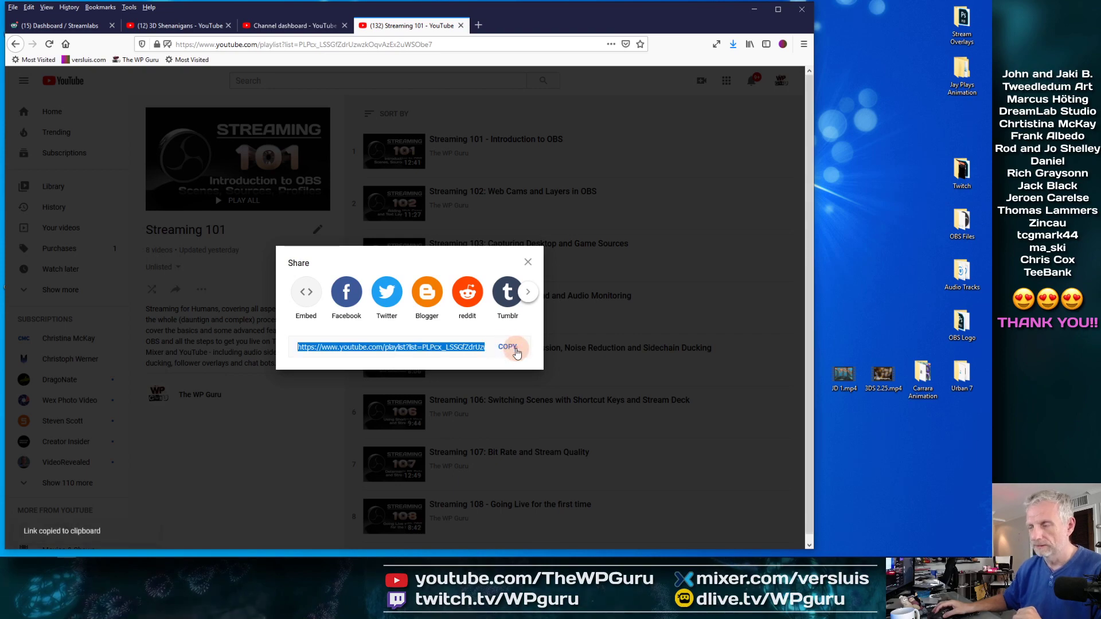
click(528, 263)
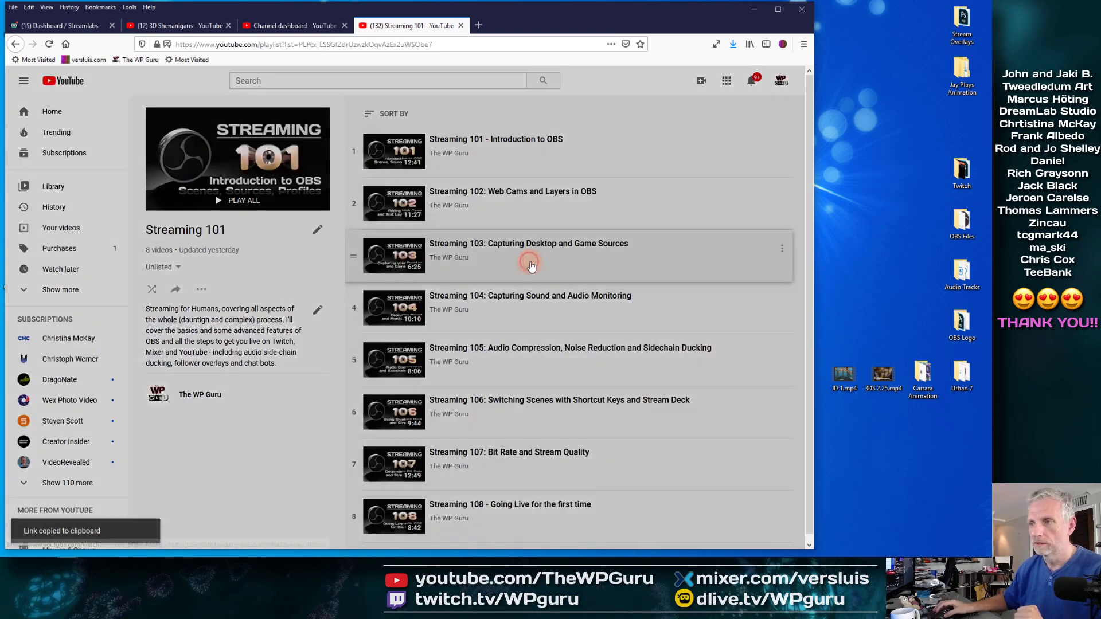
click(87, 29)
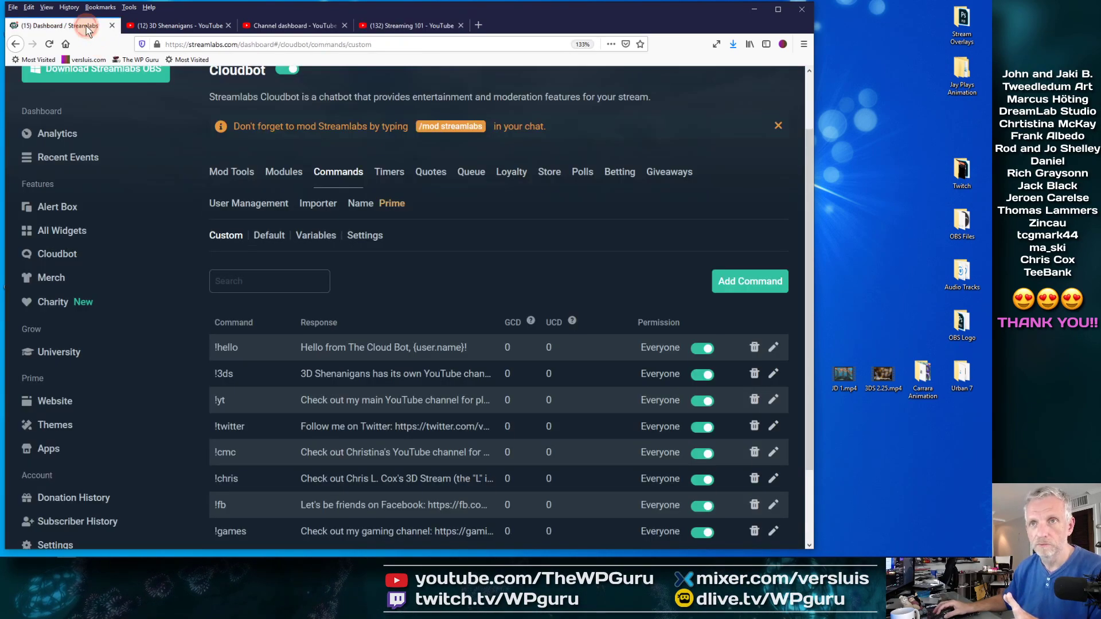
- Start a new custom command named !streaming101
click(723, 280)
text(!st)
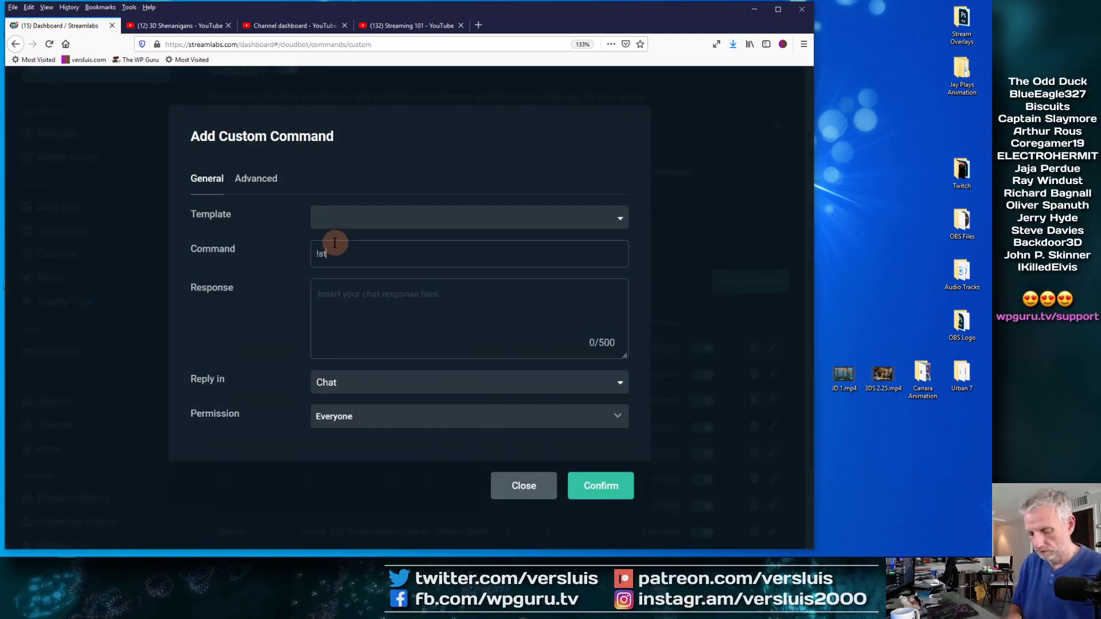
text(reaming101)
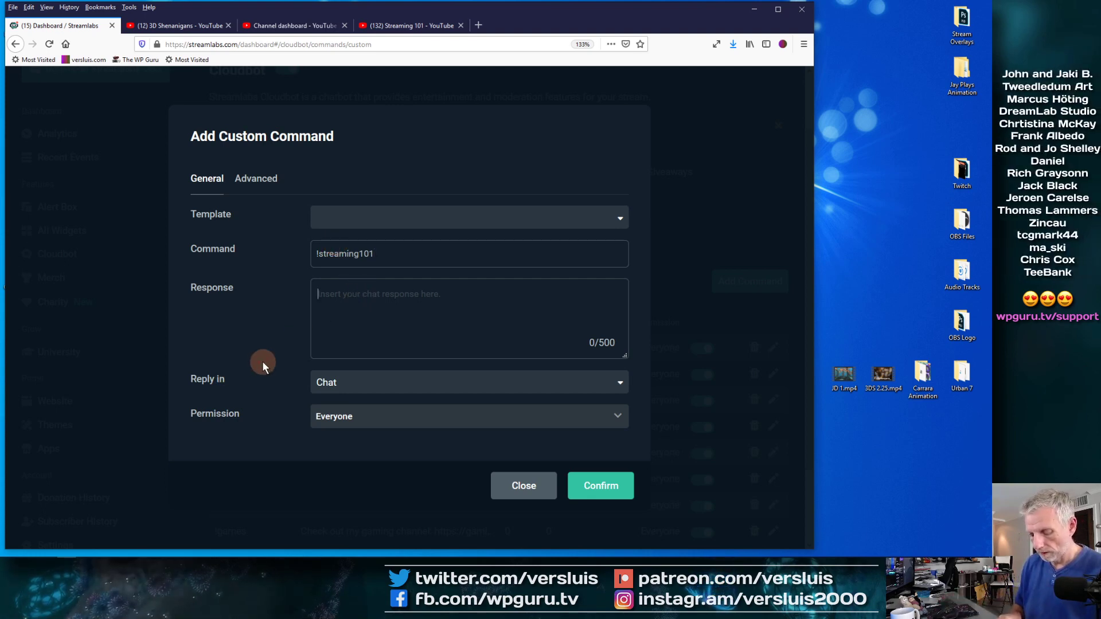
- Set the response to "Interesting in streaming yourself? Check out my full course Streaming 101:" followed by the copied playlist link, and save the command
text(Intere)
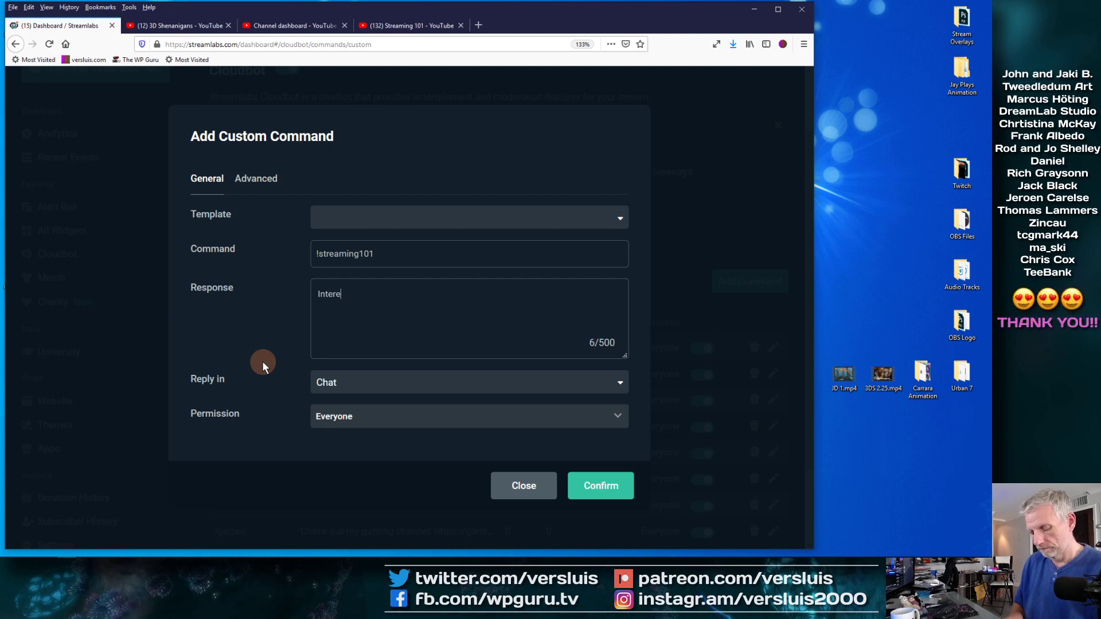
text(sting in streamin)
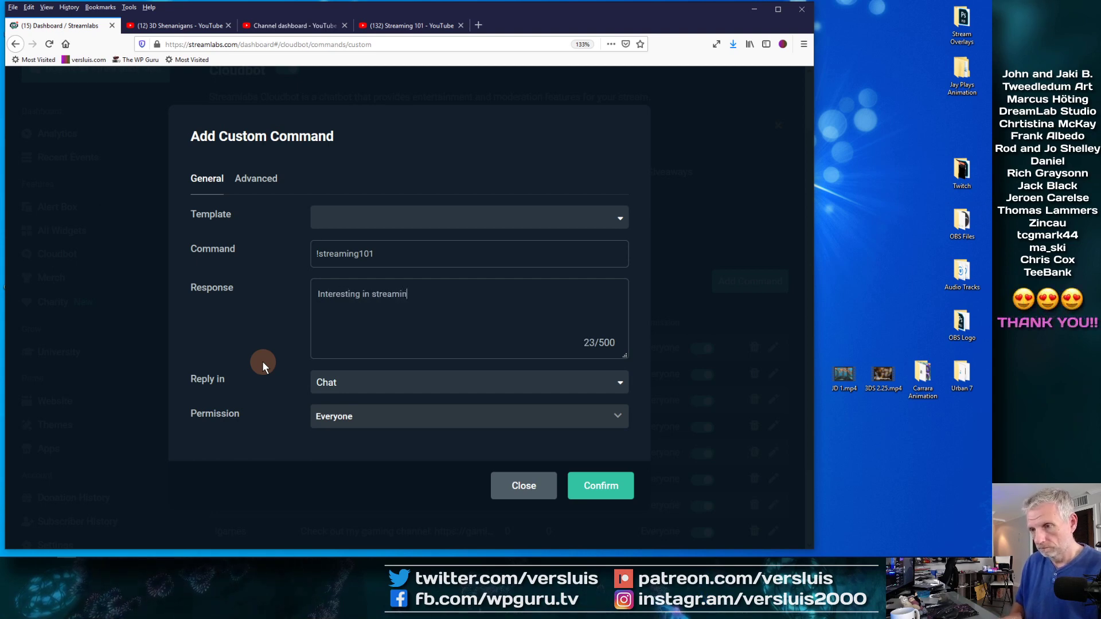
text(g yourself)
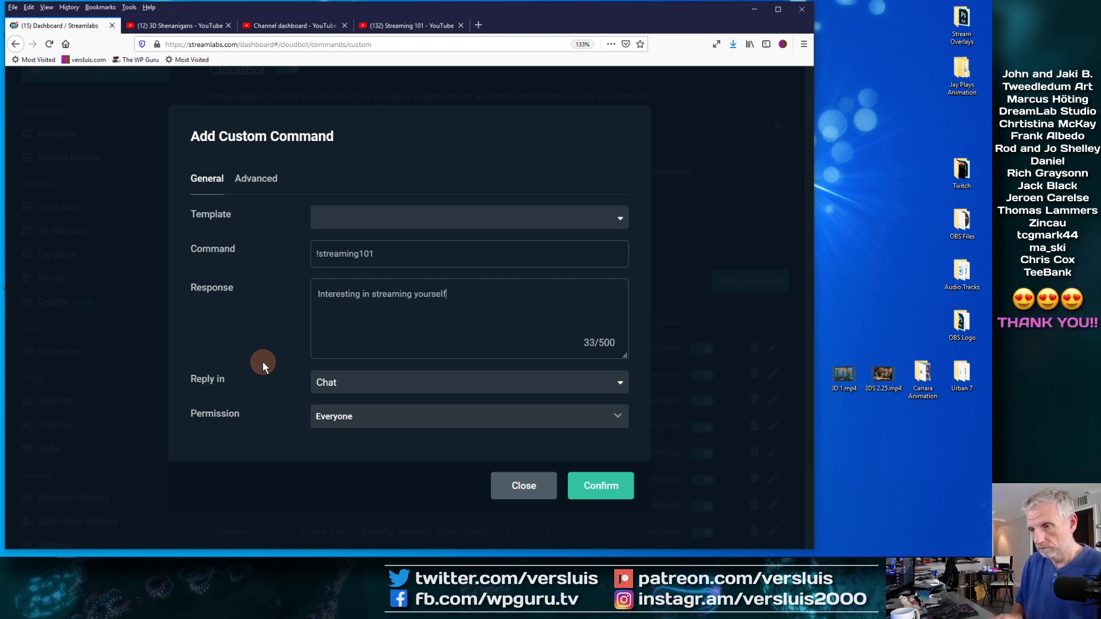
text(? Check out my full course Stream)
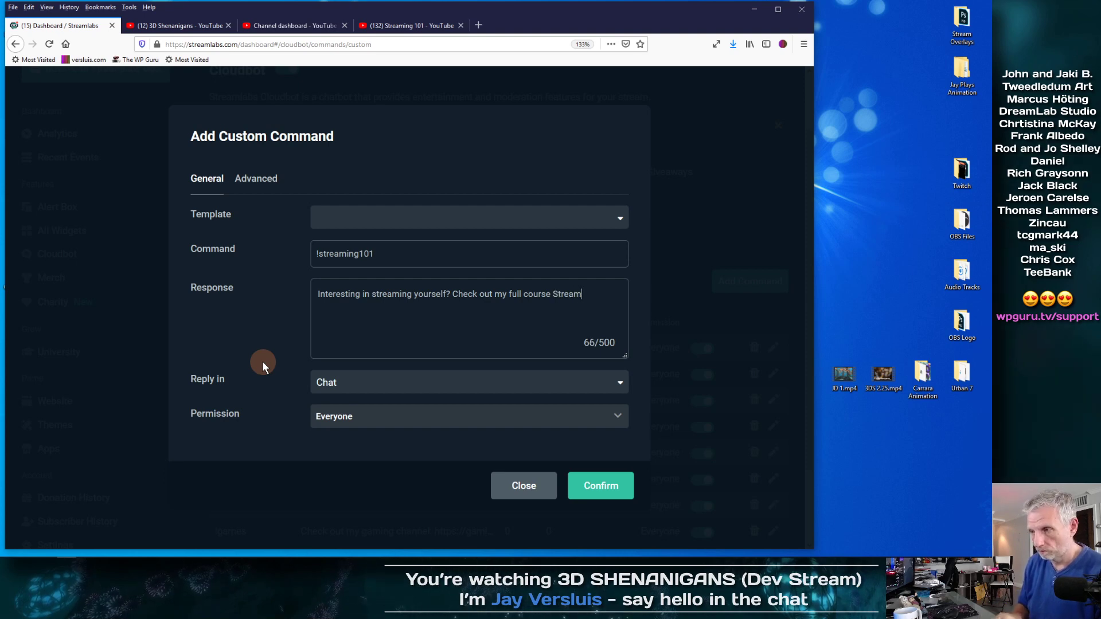
text(ing 101:)
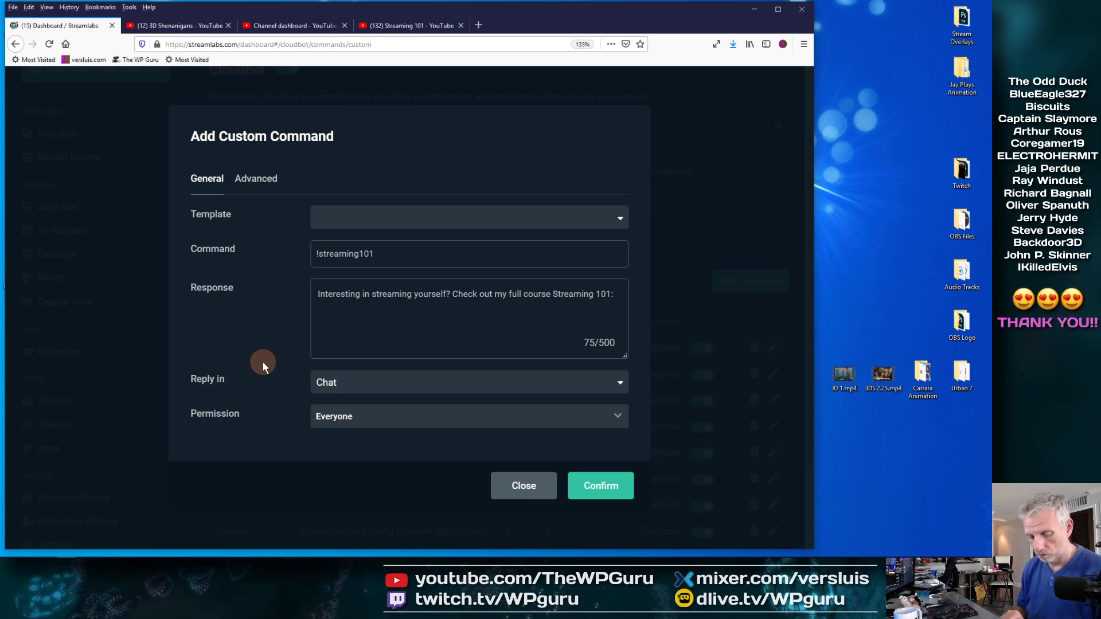
text(https://www.youtube.com/playlist?list=PLPcx_LSSGfZdrUzwzkOqvAzEx2uWSObe7)
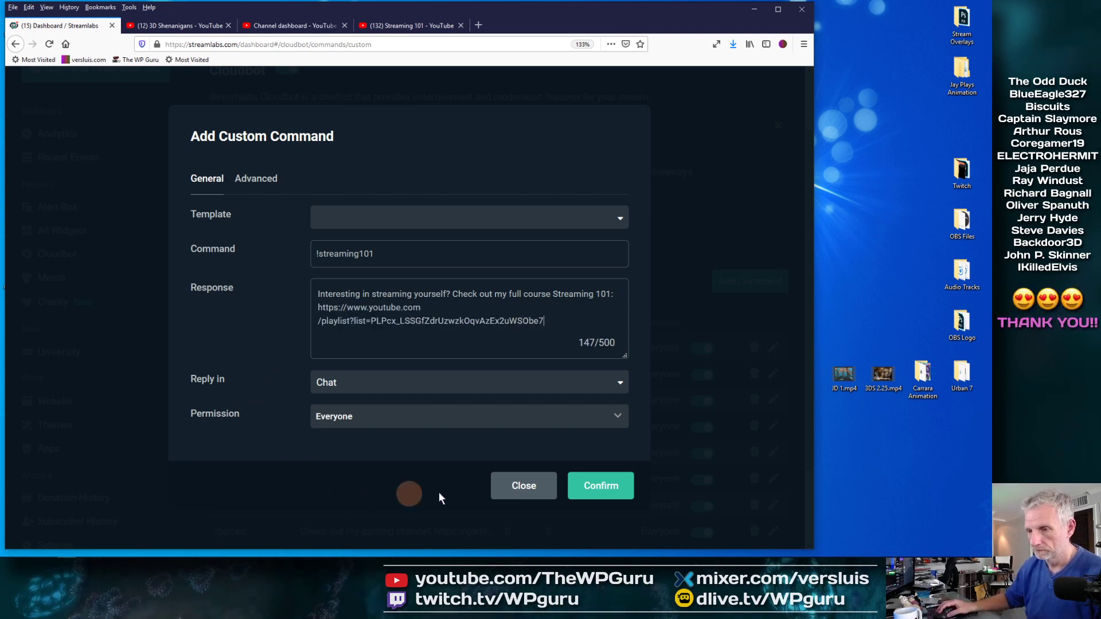
click(593, 484)
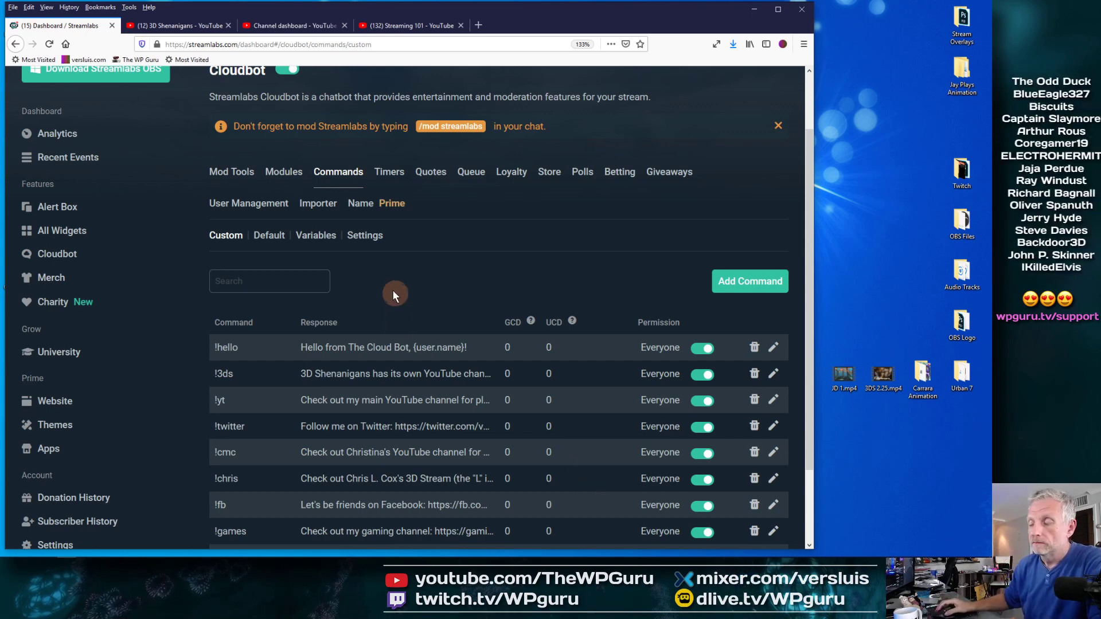
- Start another custom command, using an exclamation mark plus the Backdoor 3D streamer's first name in lowercase as the command
click(746, 277)
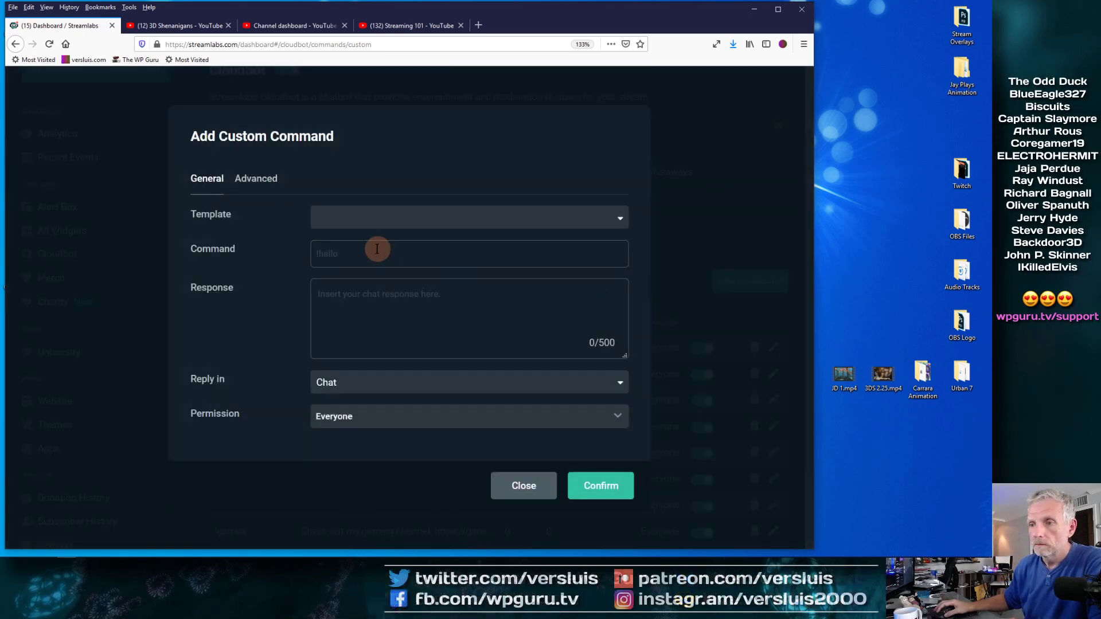
text(!s)
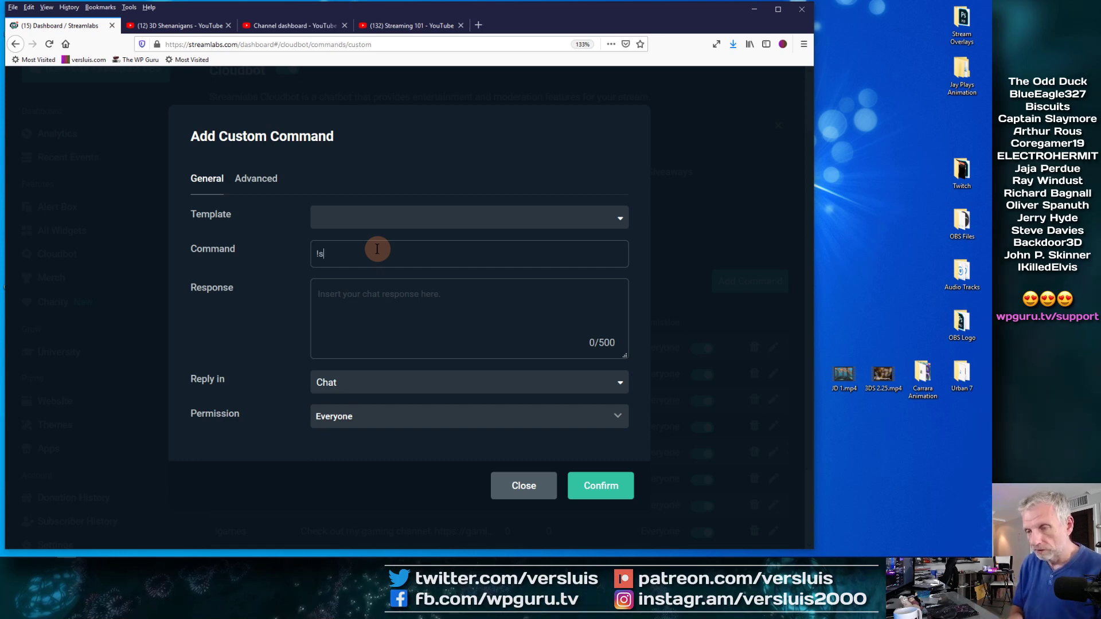
text(teve)
key(Tab)
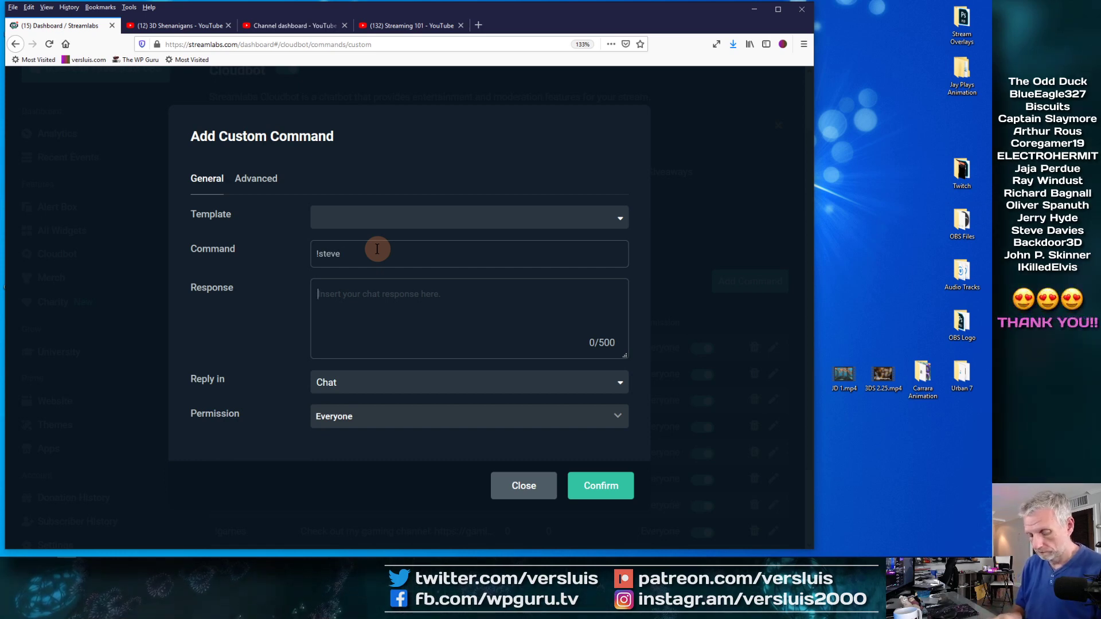
text(Check out )
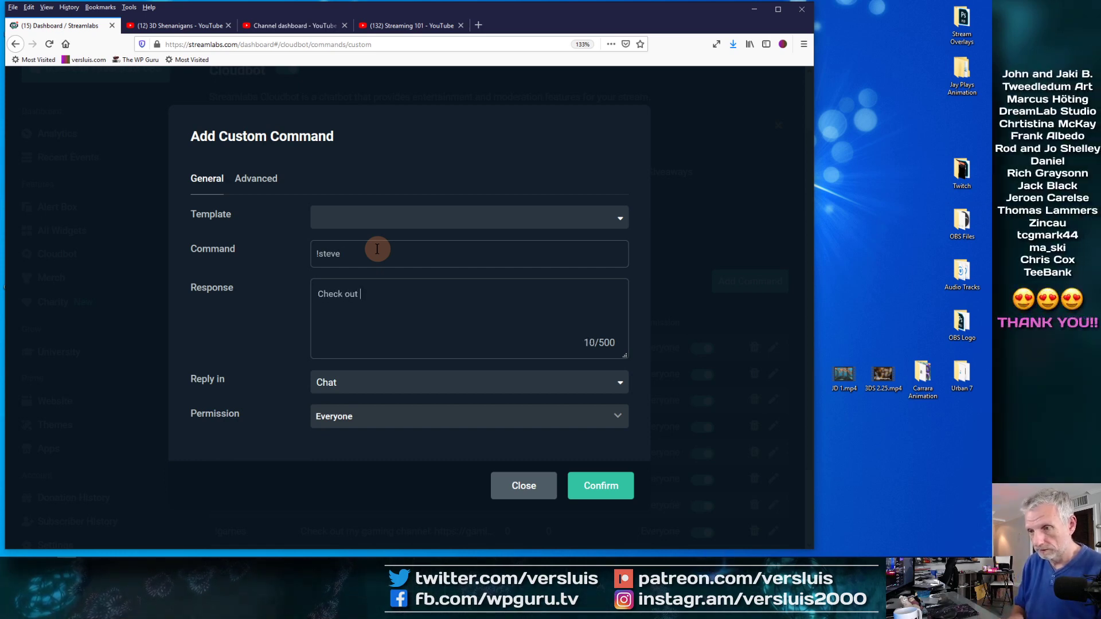
text(Steve's )
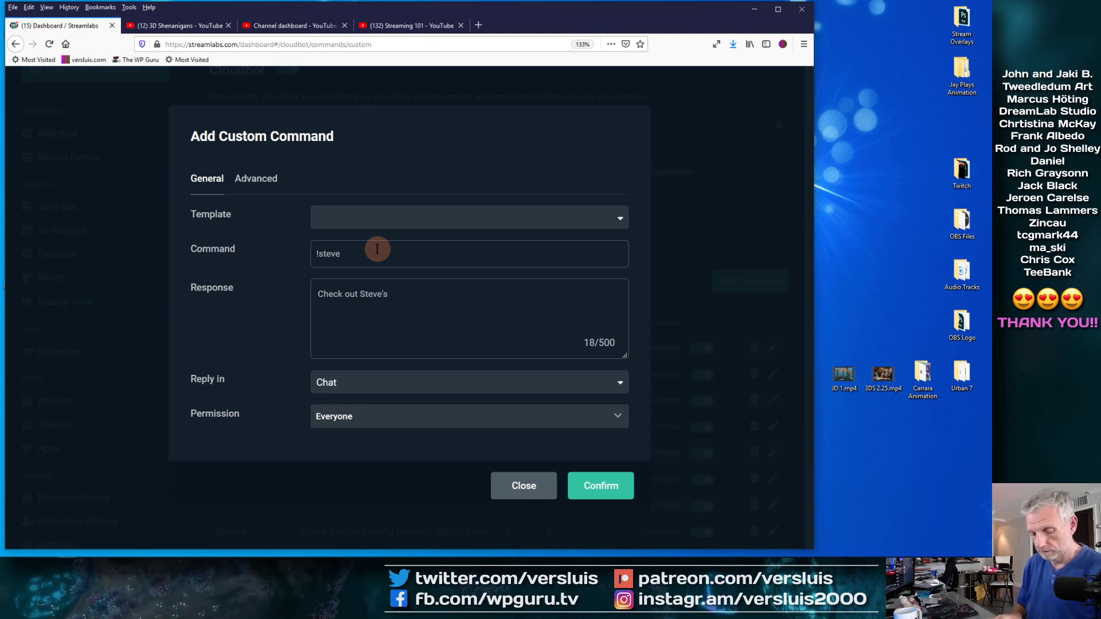
text(3D )
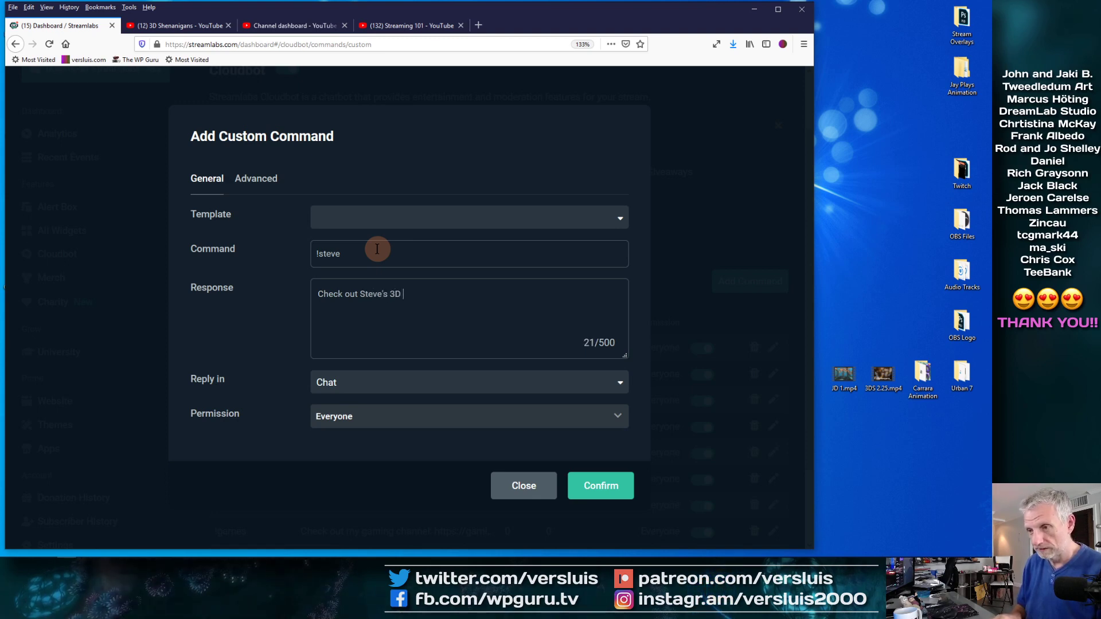
text(stream - live f)
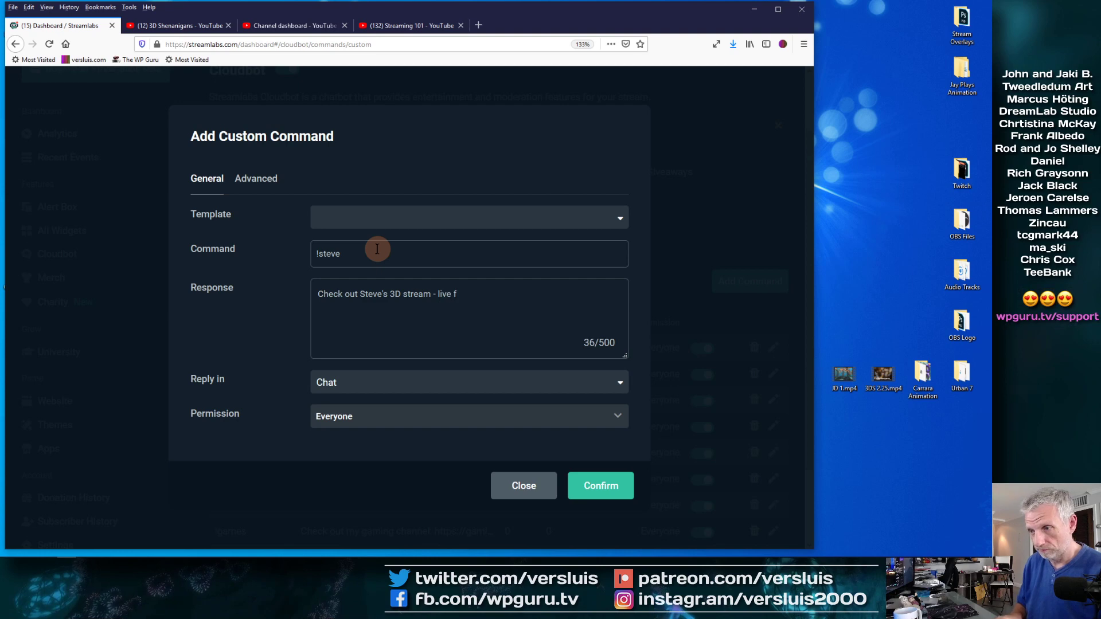
text(rom Downunder)
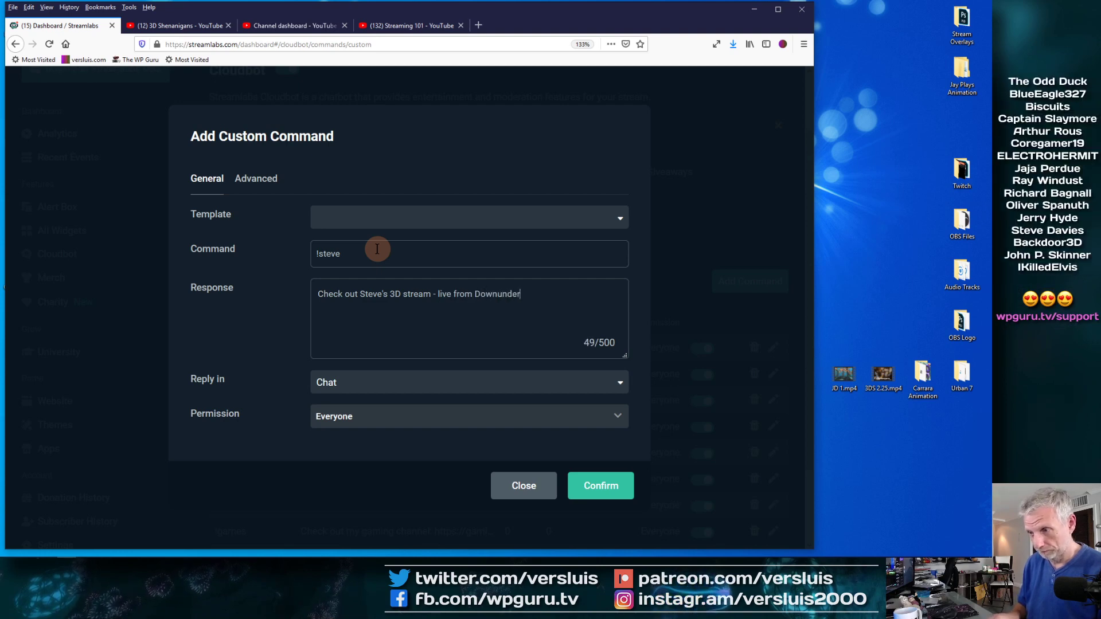
text(: https://t)
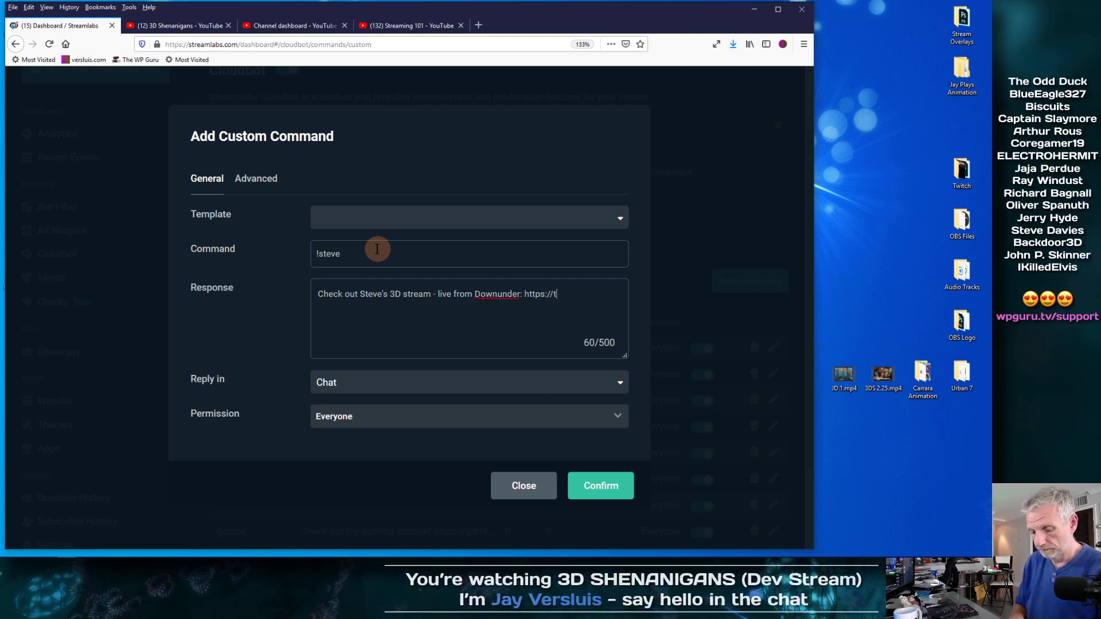
text(witch.tv/)
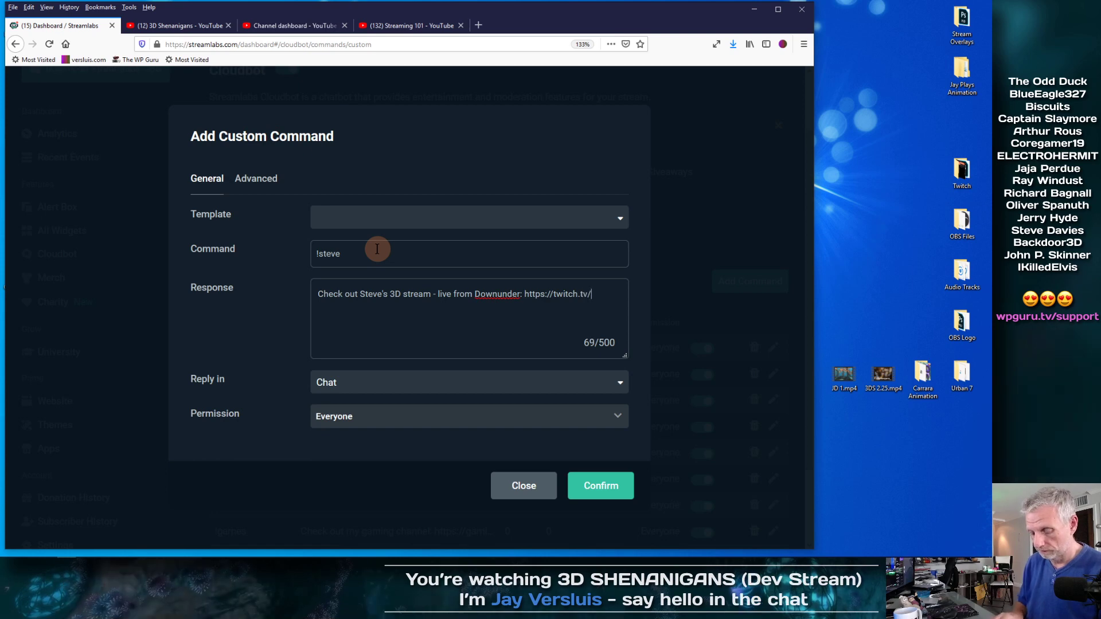
text(backdoor3dstudios)
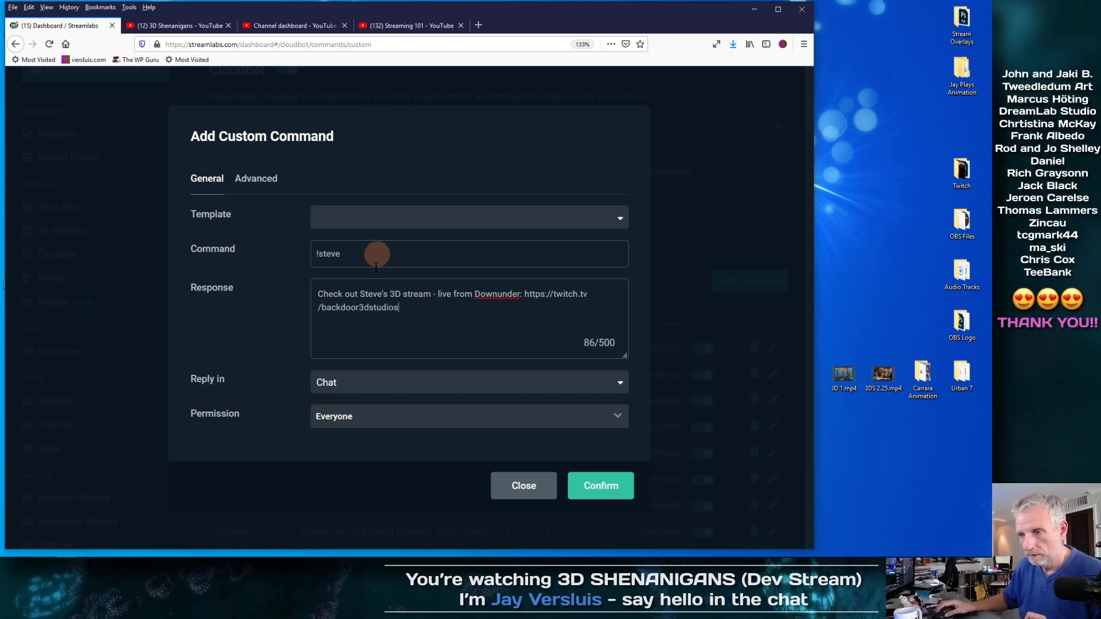
click(592, 482)
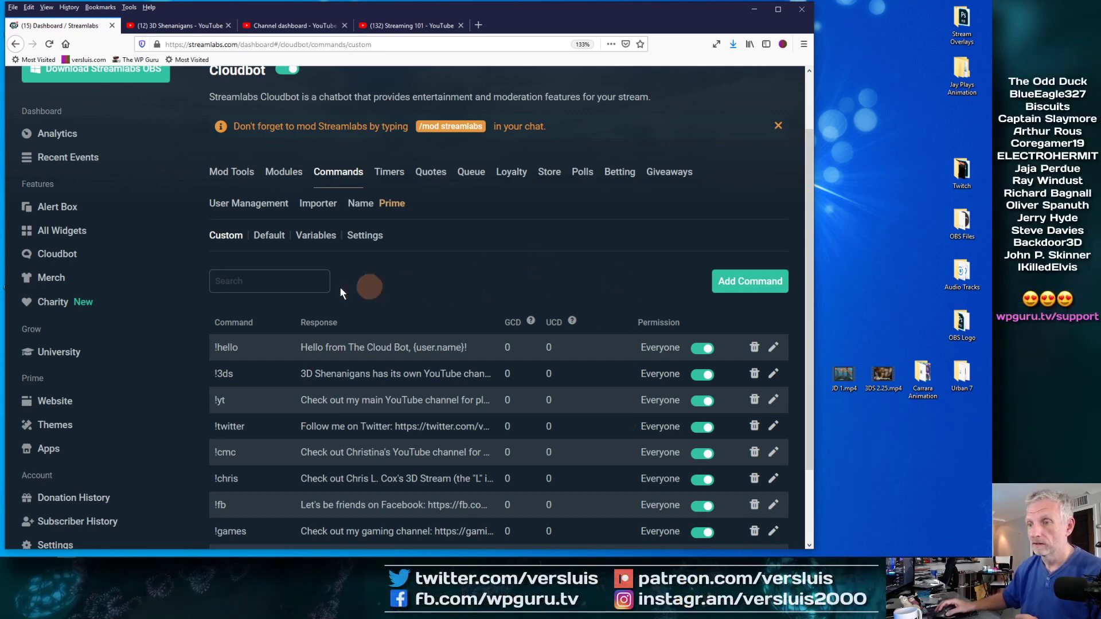
- Start a custom command for the Rednerosity artist, using an exclamation mark plus the artist's lowercase first name
click(743, 285)
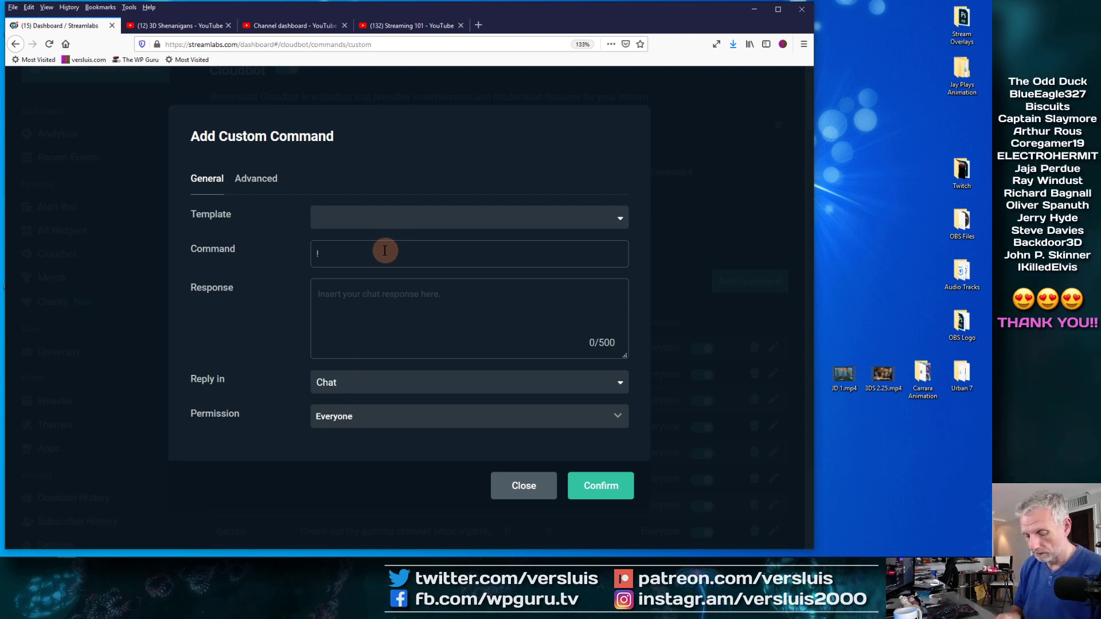
text(rod)
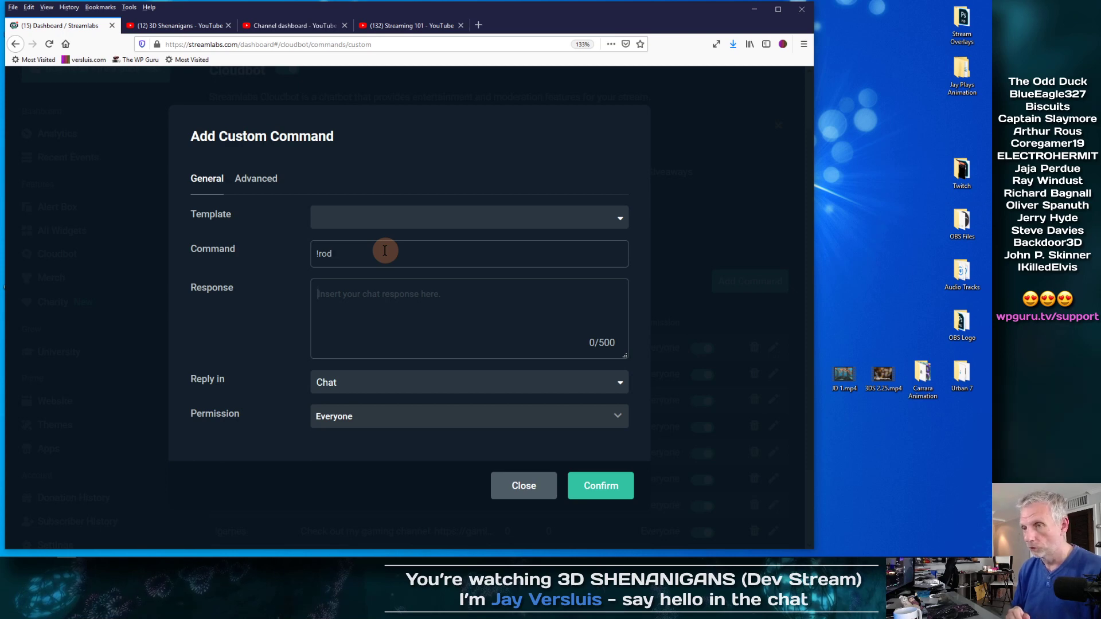
key(Tab)
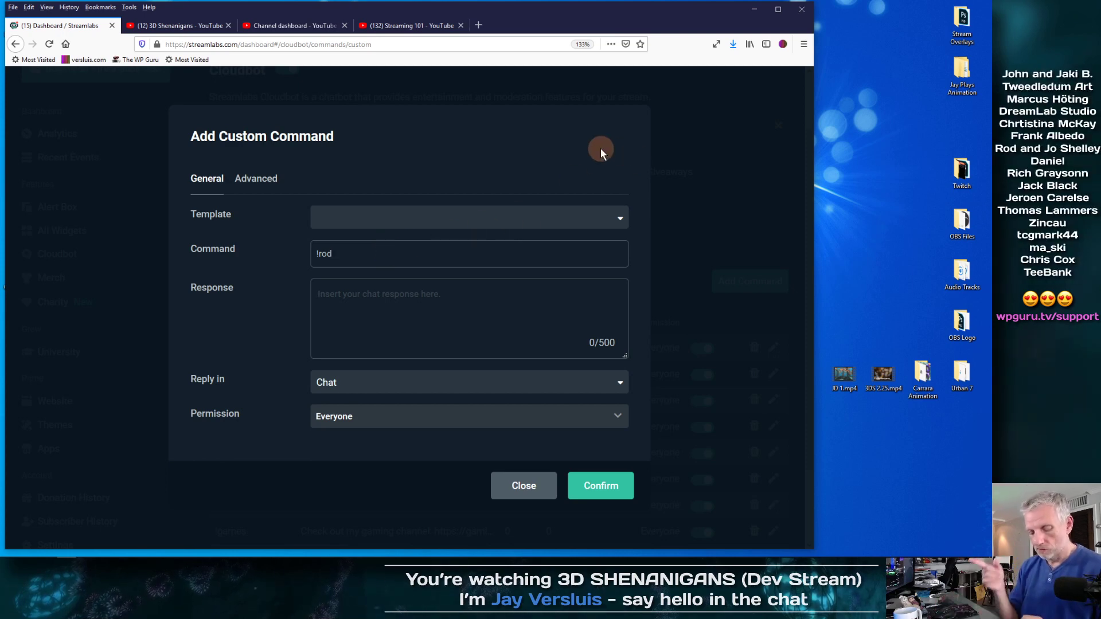
- Write "Check out Rednerosity's Artist of the Year 2019:" as the response, followed by the artist's full name and "'s website:"
text(Check )
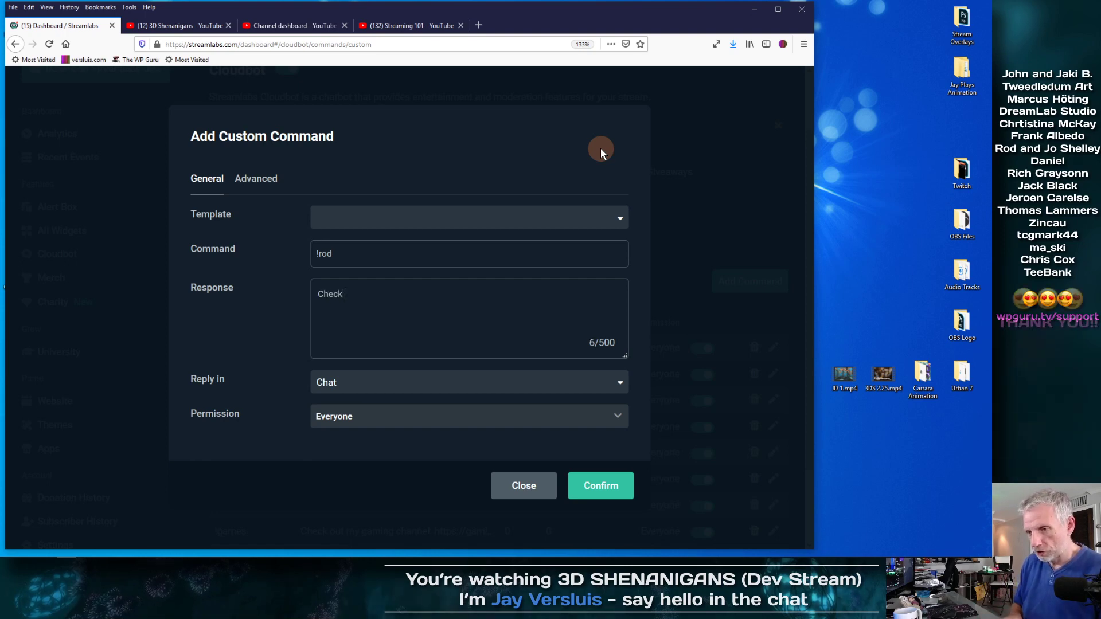
text(out Rednero)
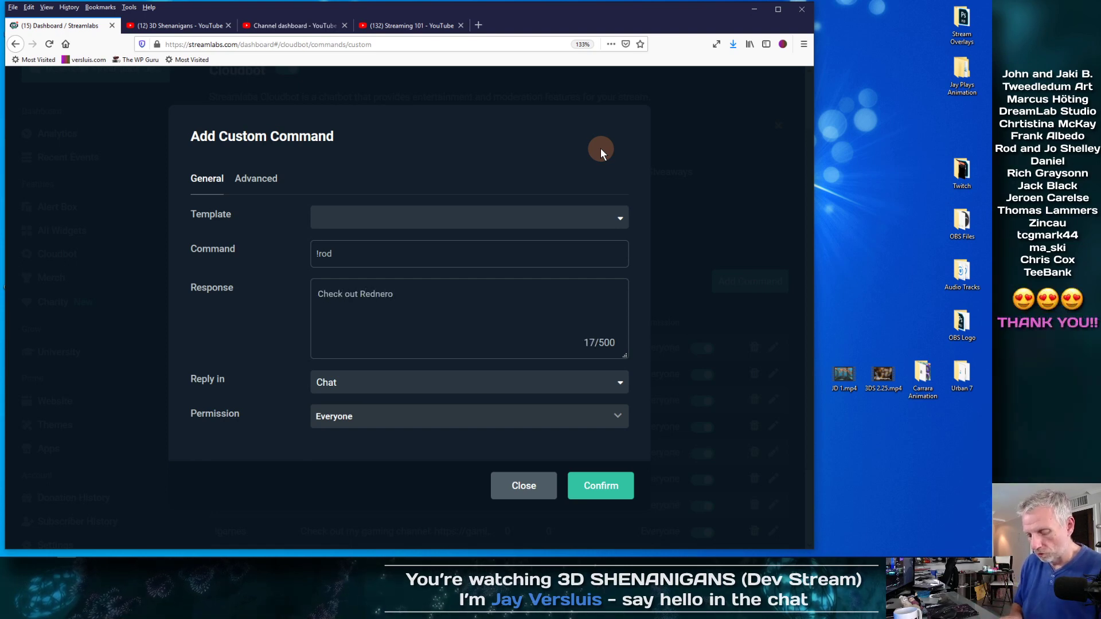
text(sity's Artist)
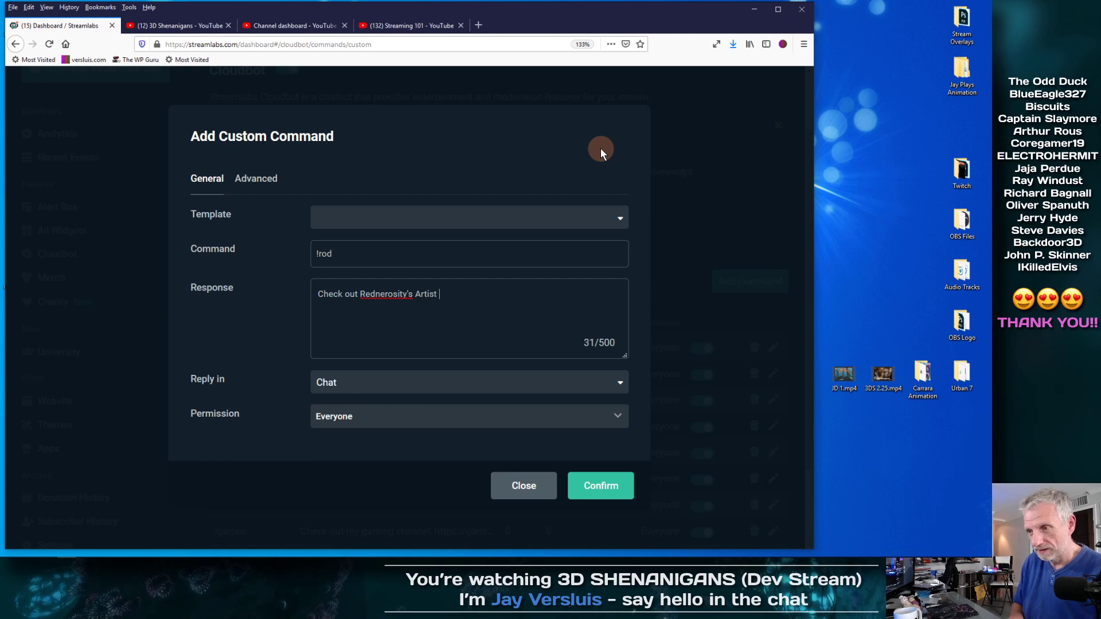
text( of the Year 2)
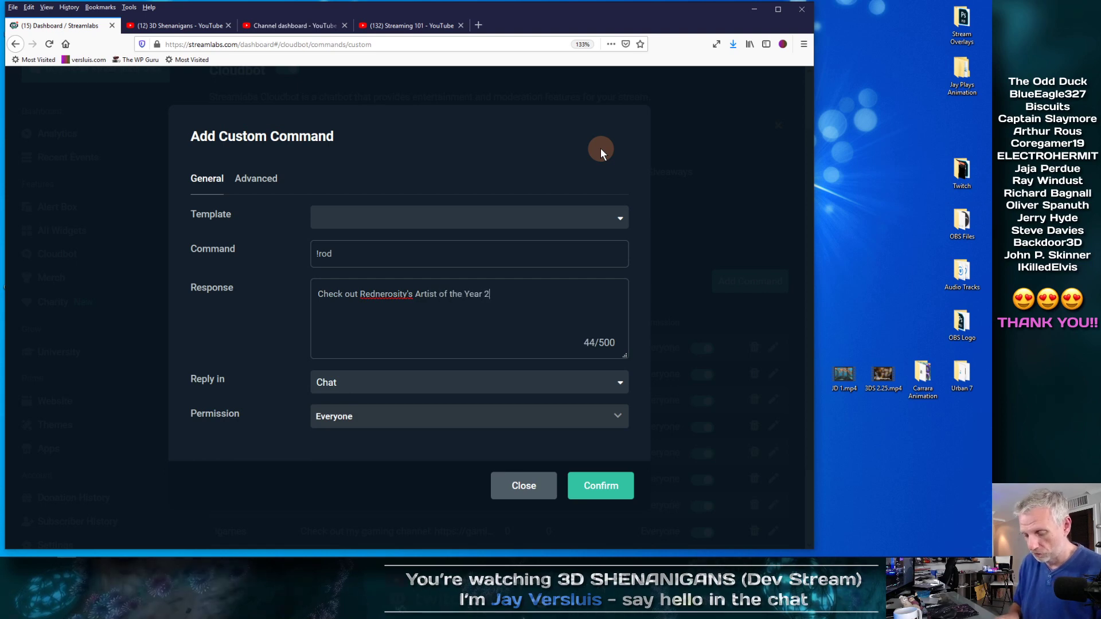
text(019: R)
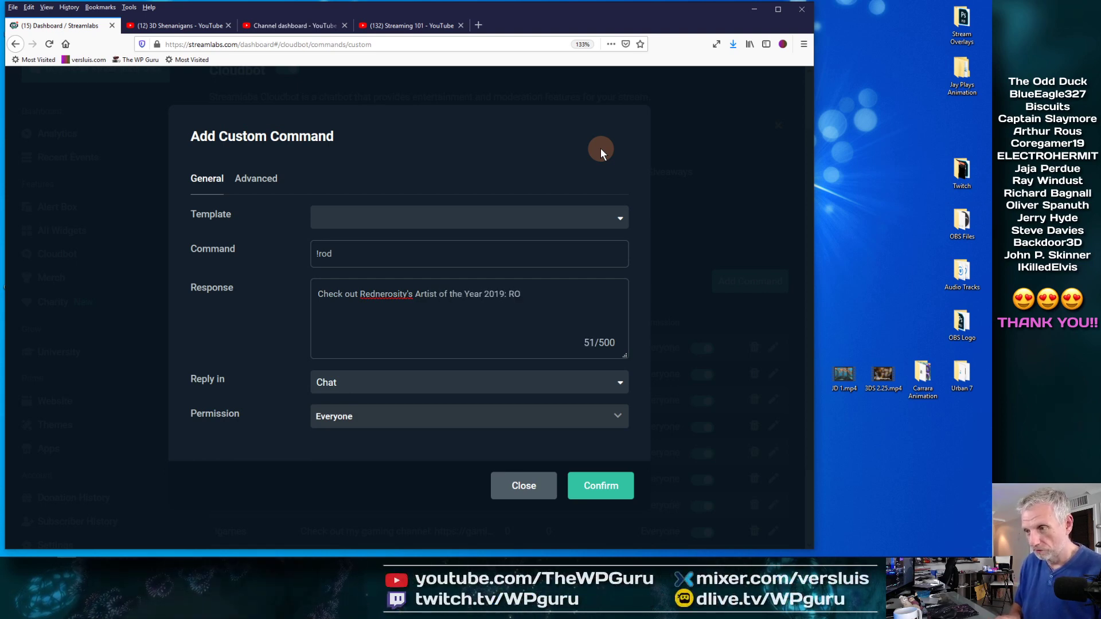
text(od )
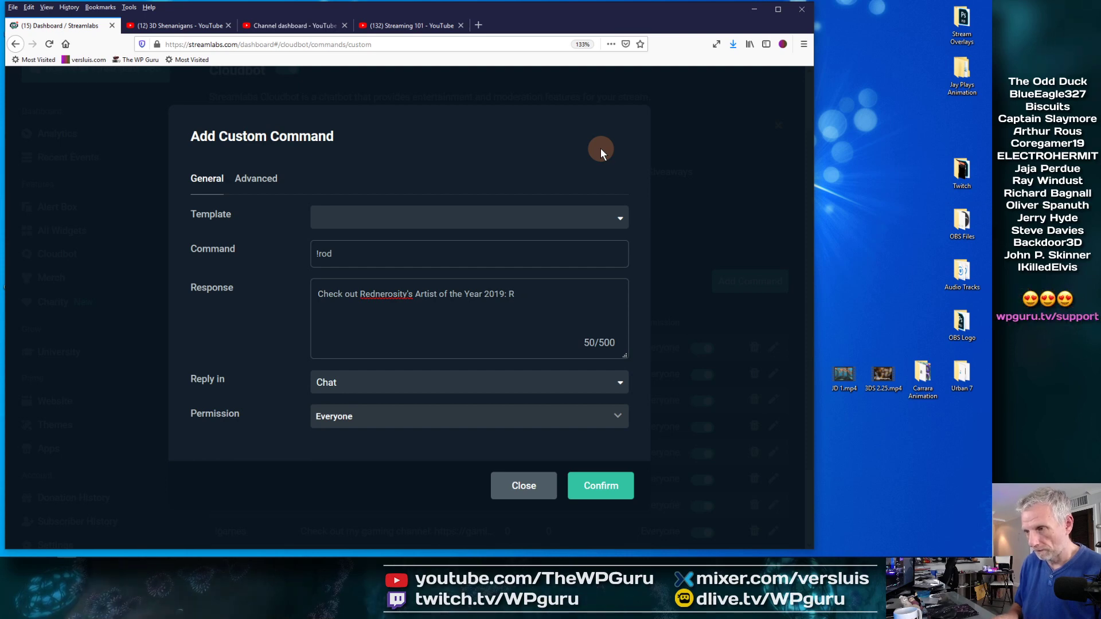
text(Shelly)
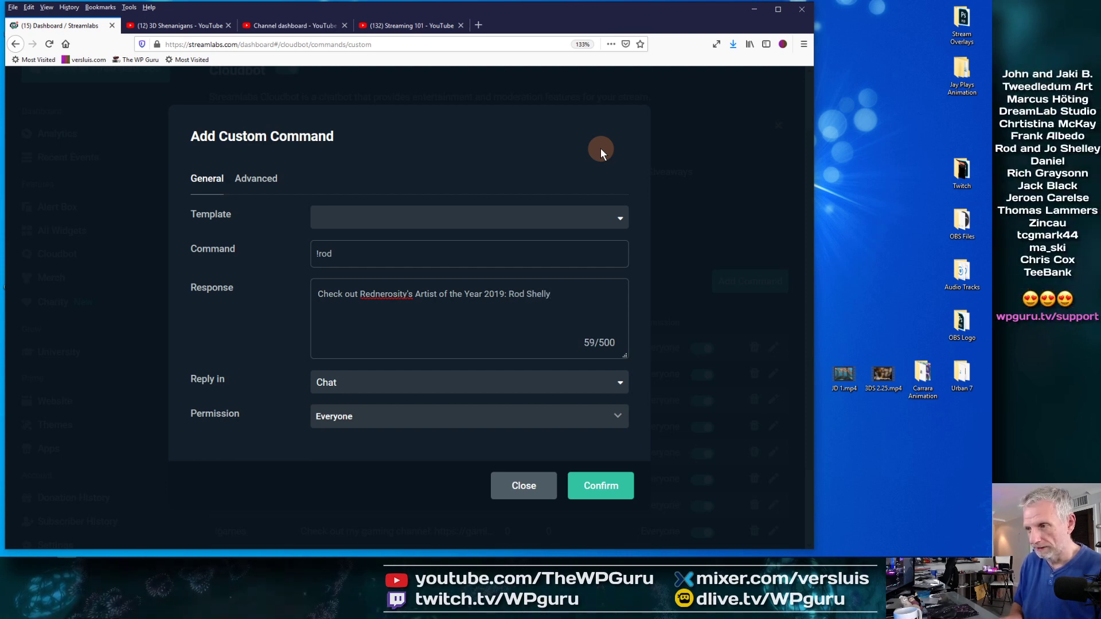
text('s websut)
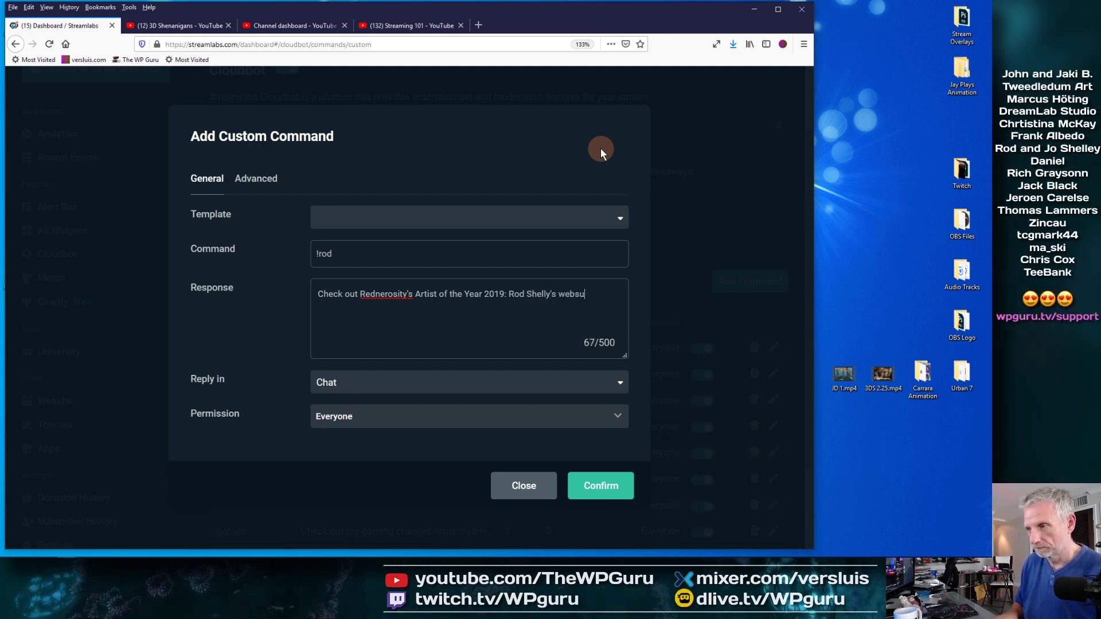
key(BackSpace)
key(BackSpace)
text(ite)
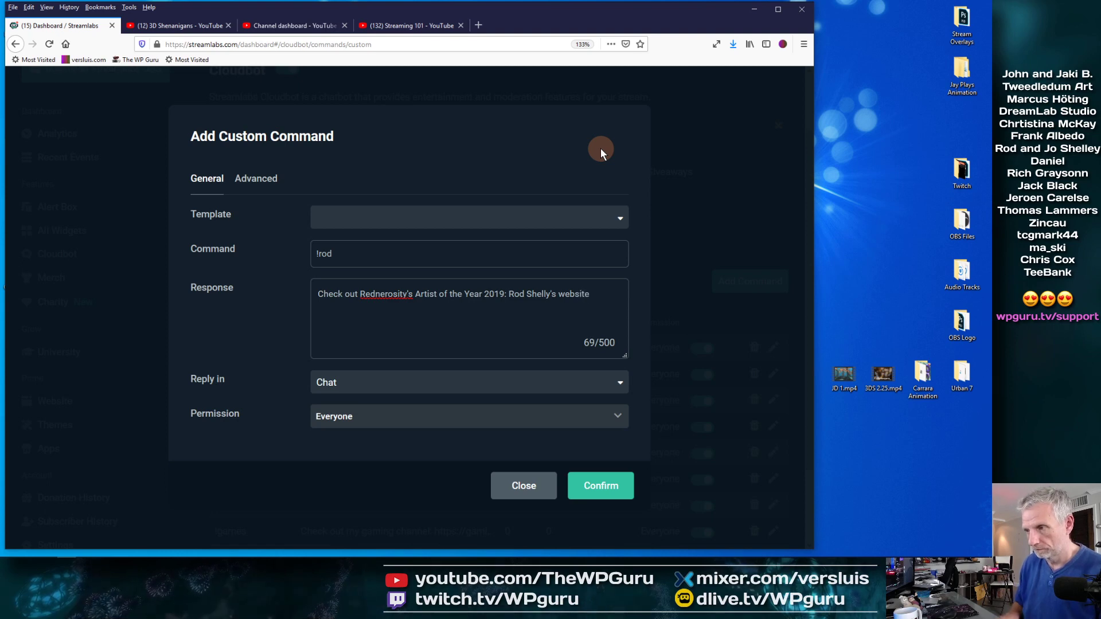
text(:)
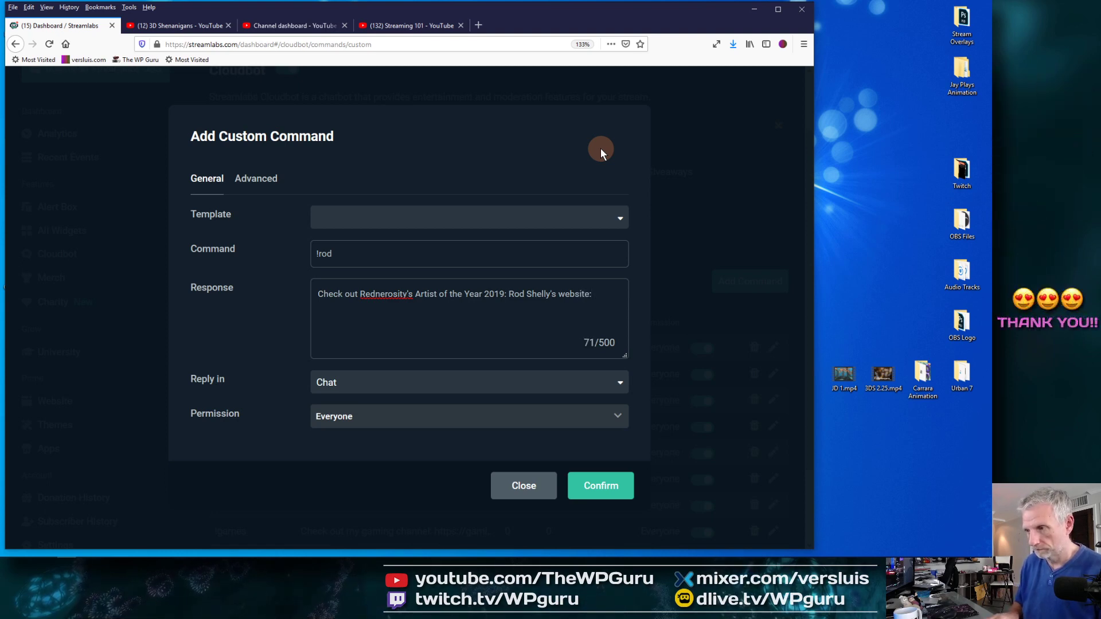
- Replace the colon after "2019" in the response with a spaced dash
key(BackSpace)
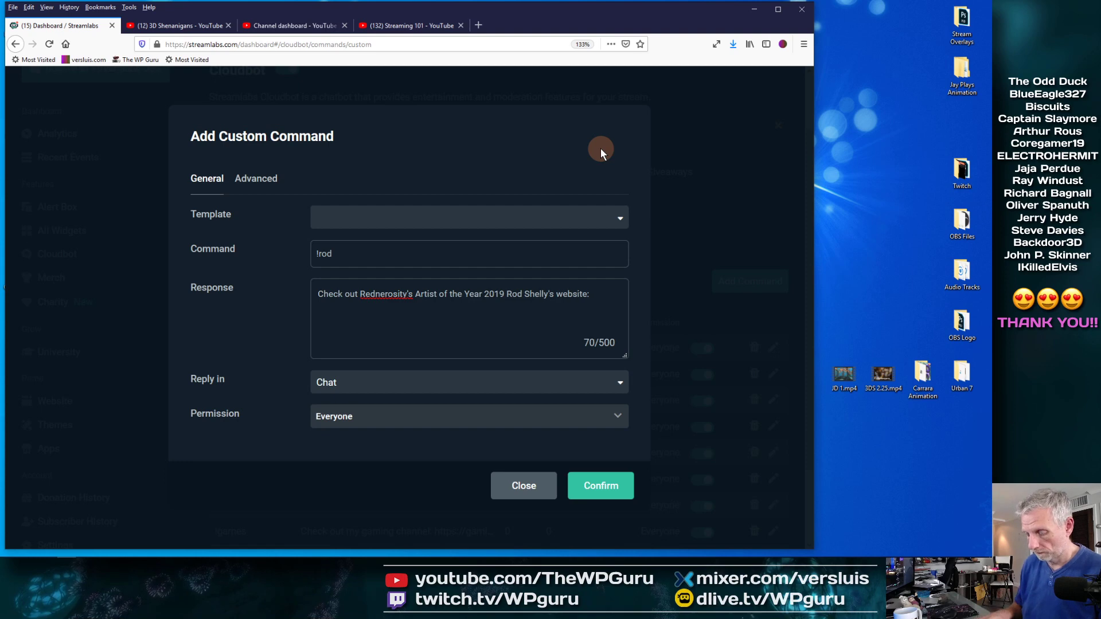
text(-)
key(End)
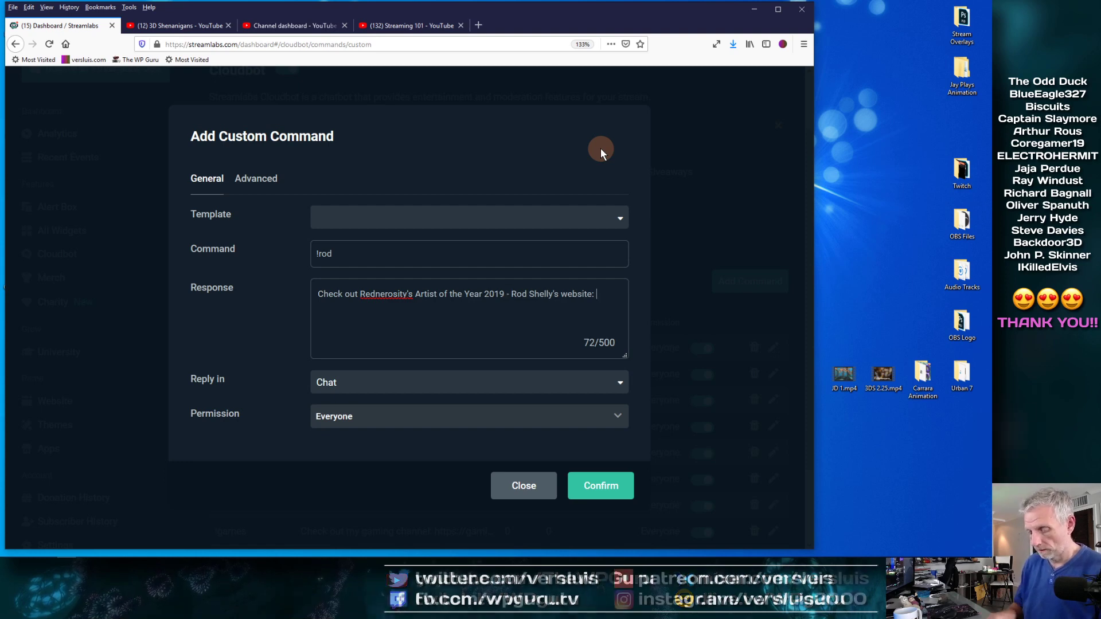
text(https://rodslair.com)
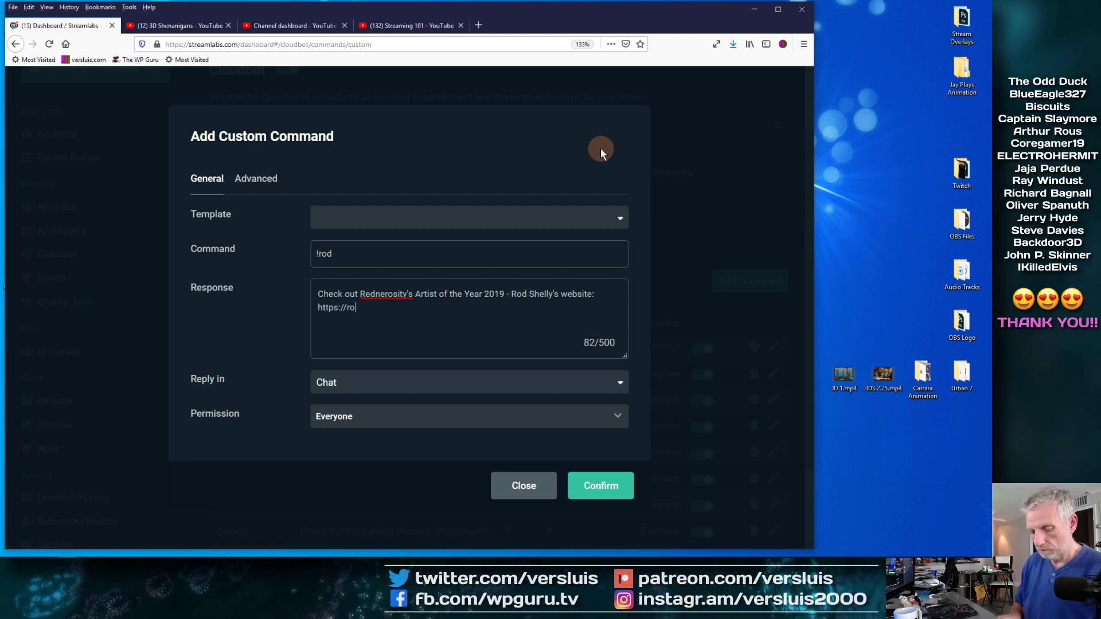
key(Left)
key(Left)
key(Left)
key(Left)
key(Left)
key(Left)
key(Left)
key(Left)
key(Left)
key(Left)
key(Left)
key(Left)
key(Left)
key(Left)
key(Left)
key(Left)
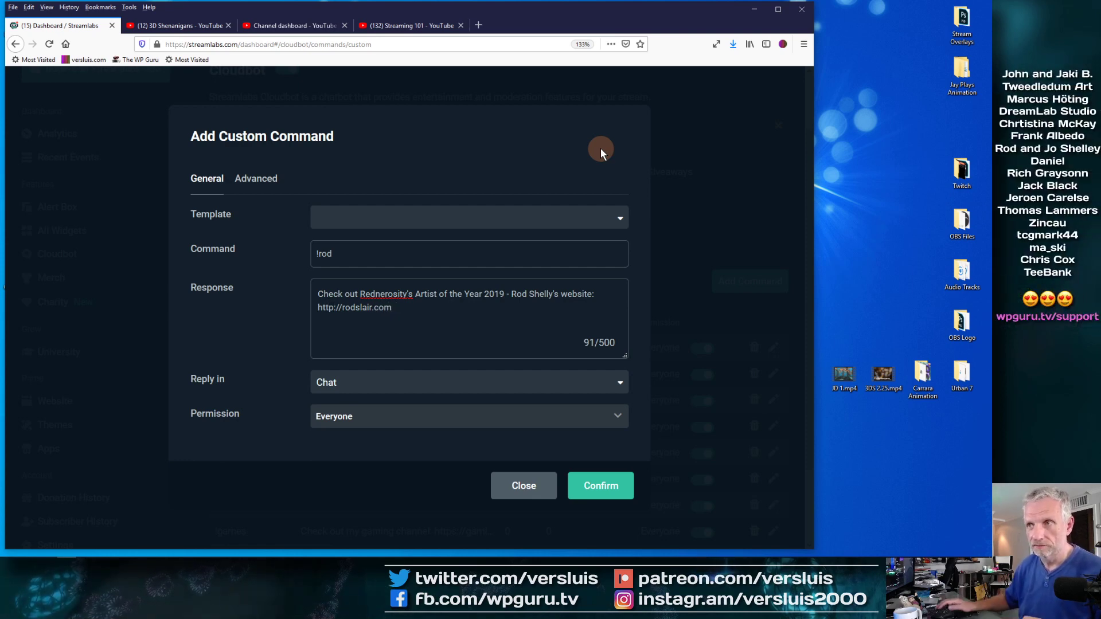
- Open rodslair.com in the browser tab holding the Streaming 101 playlist to check the artist's website
click(416, 24)
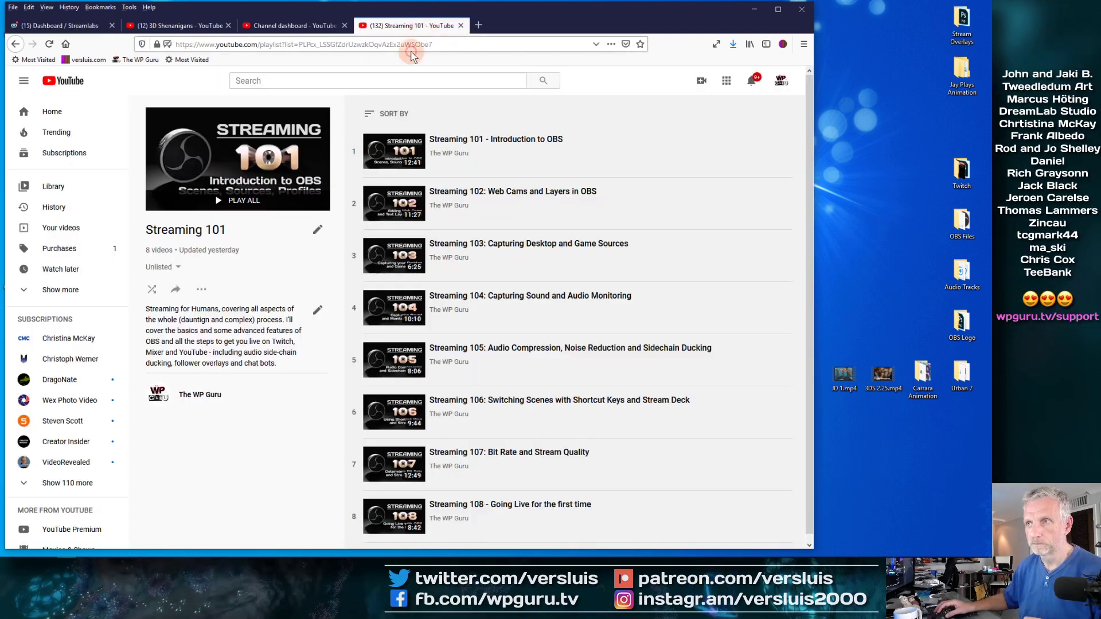
click(414, 45)
text(rodsl)
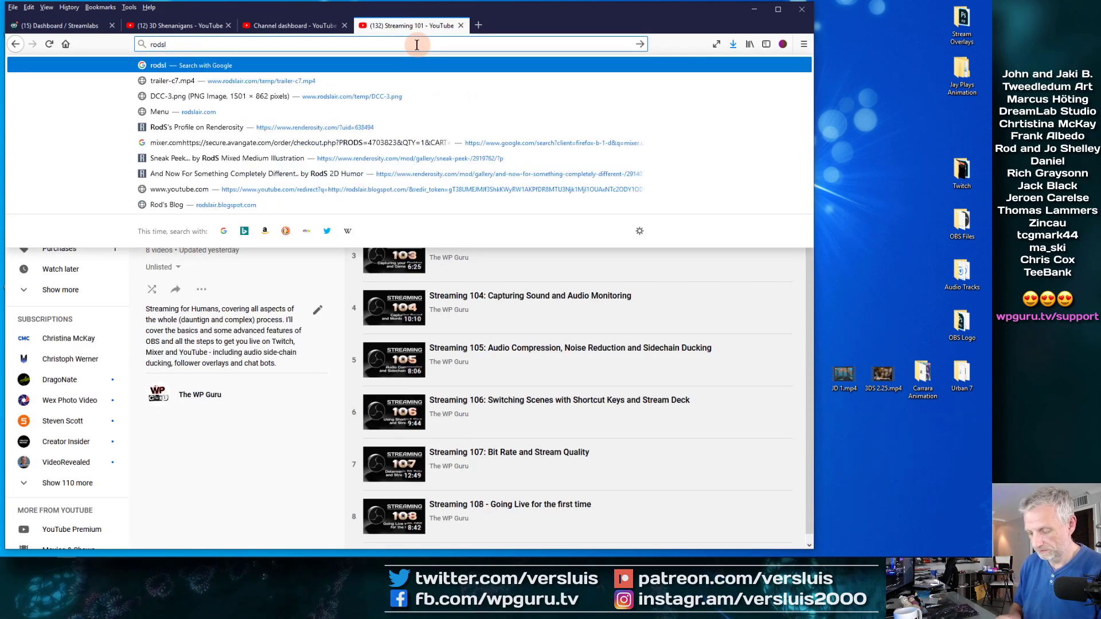
text(air.com)
key(Return)
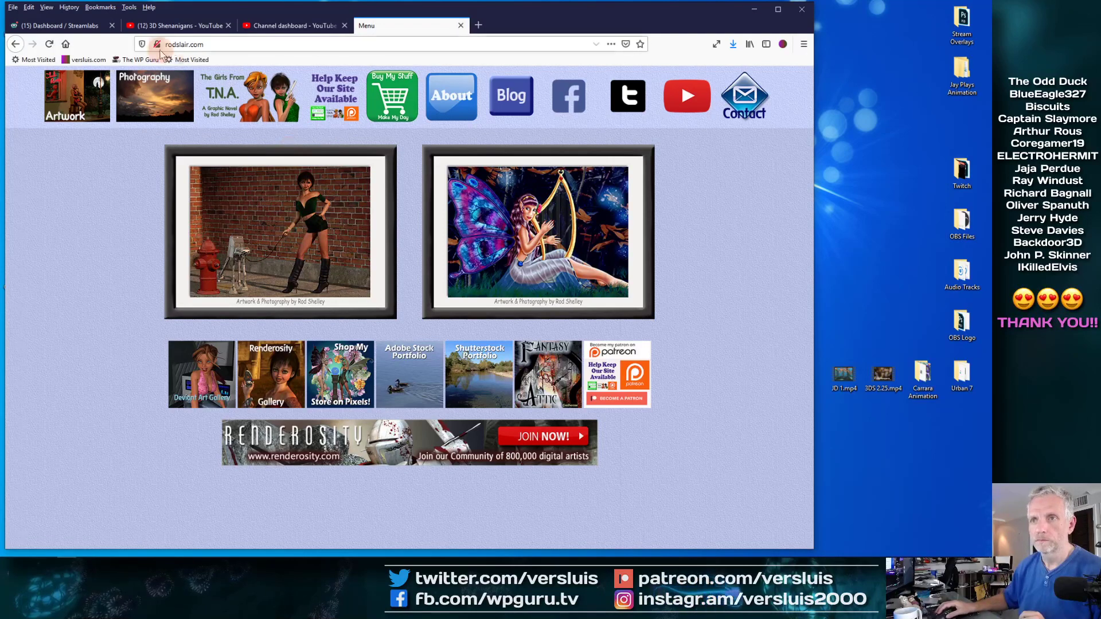
click(253, 44)
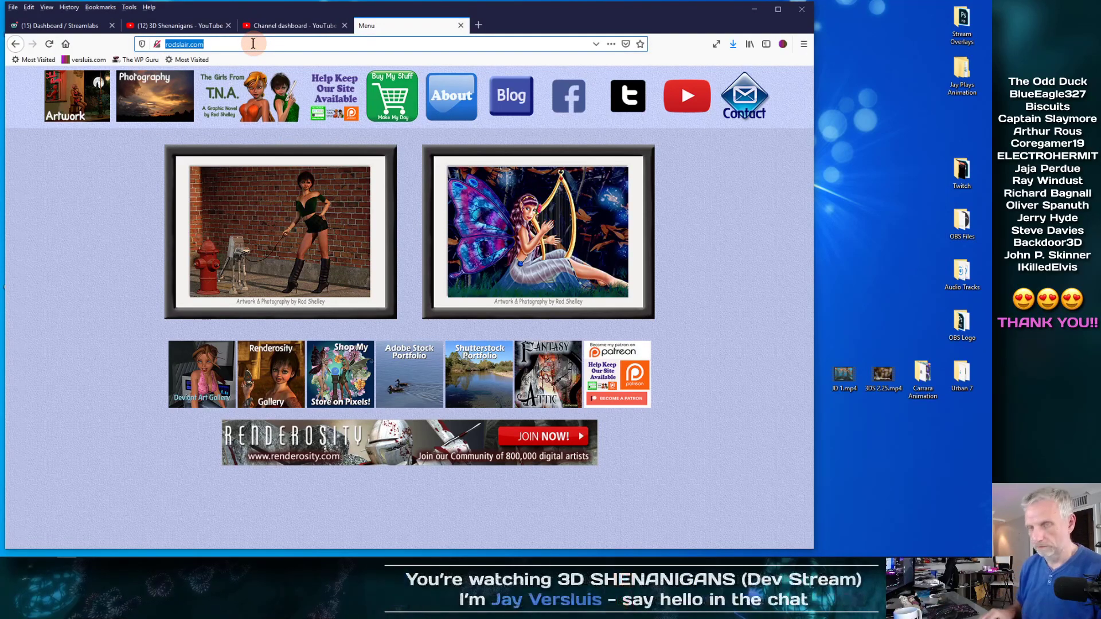
key(Home)
text(h)
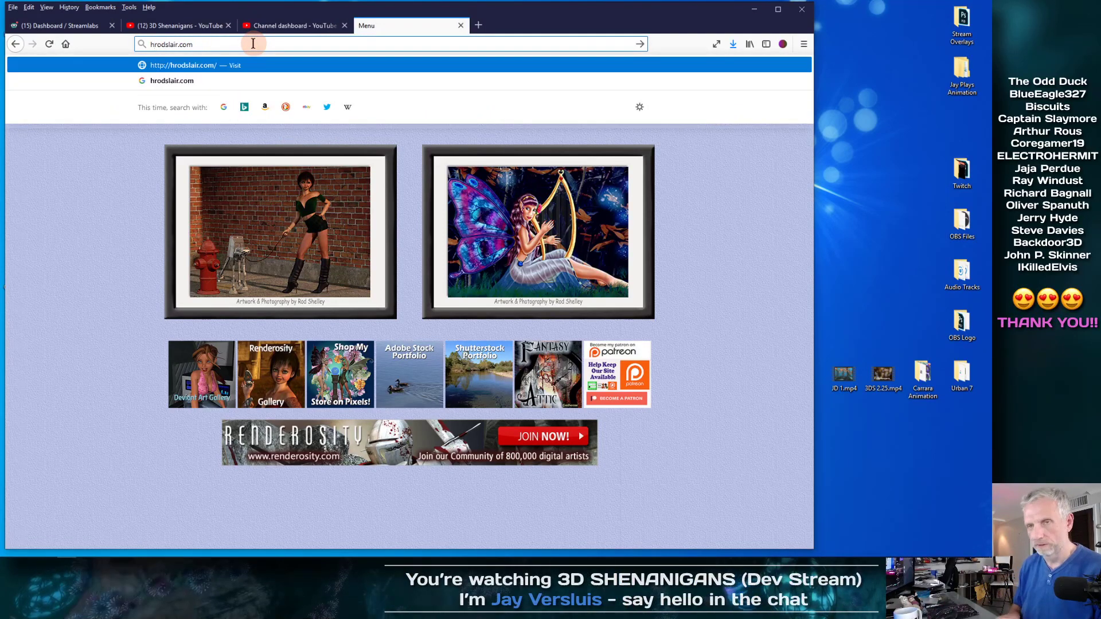
key(BackSpace)
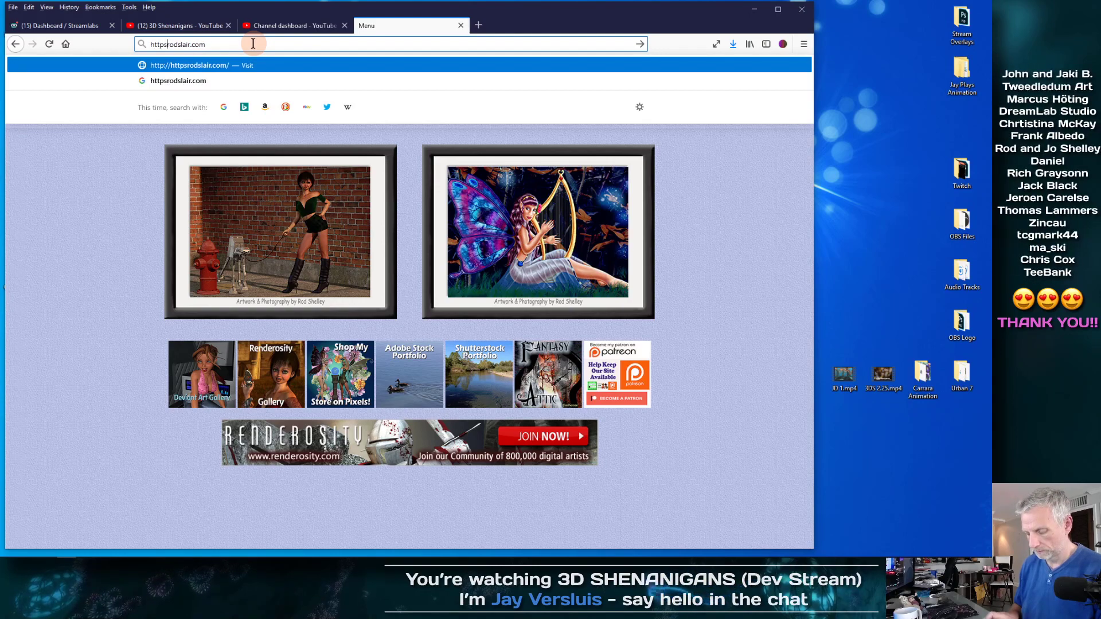
key(Return)
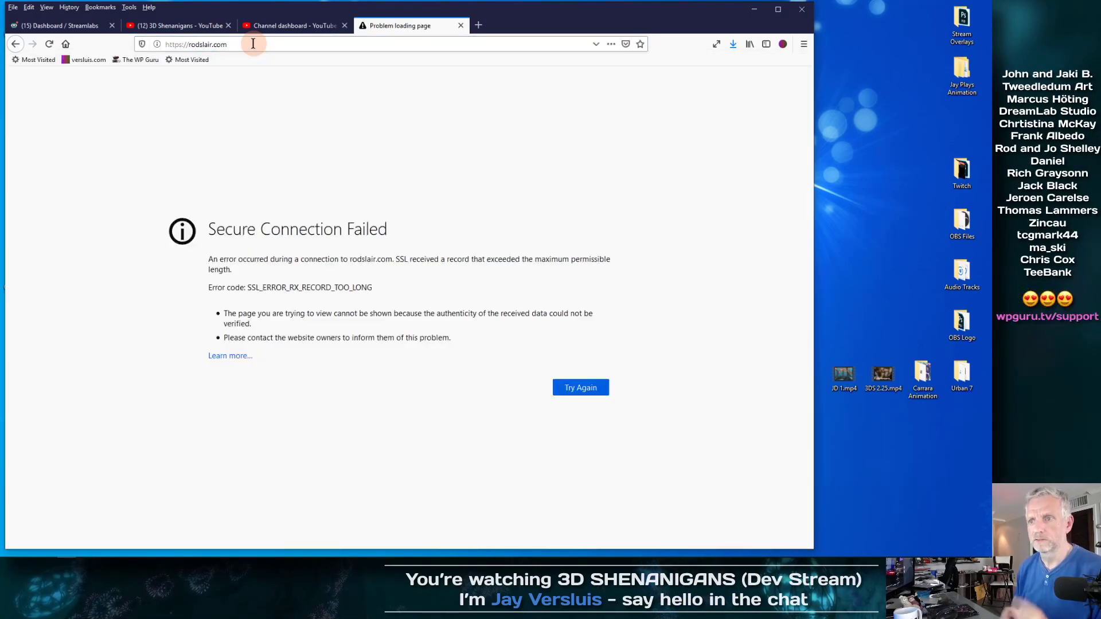
- Return to the Streamlabs command, correct "Rednerosity's" to "Renderosity's" in the response, and save the command
click(57, 26)
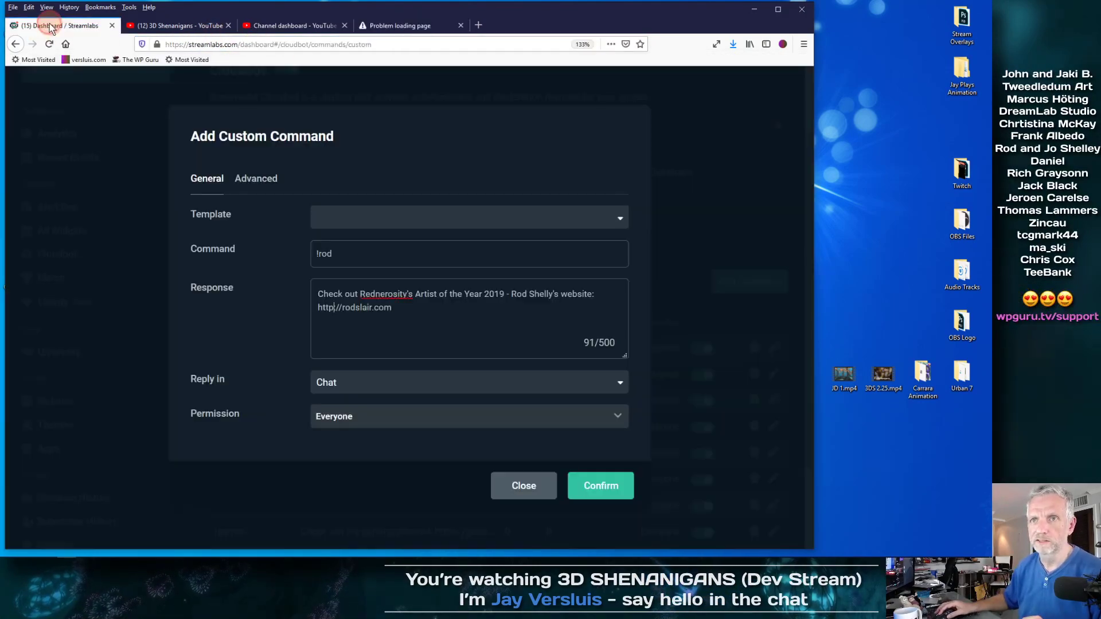
right_click(381, 297)
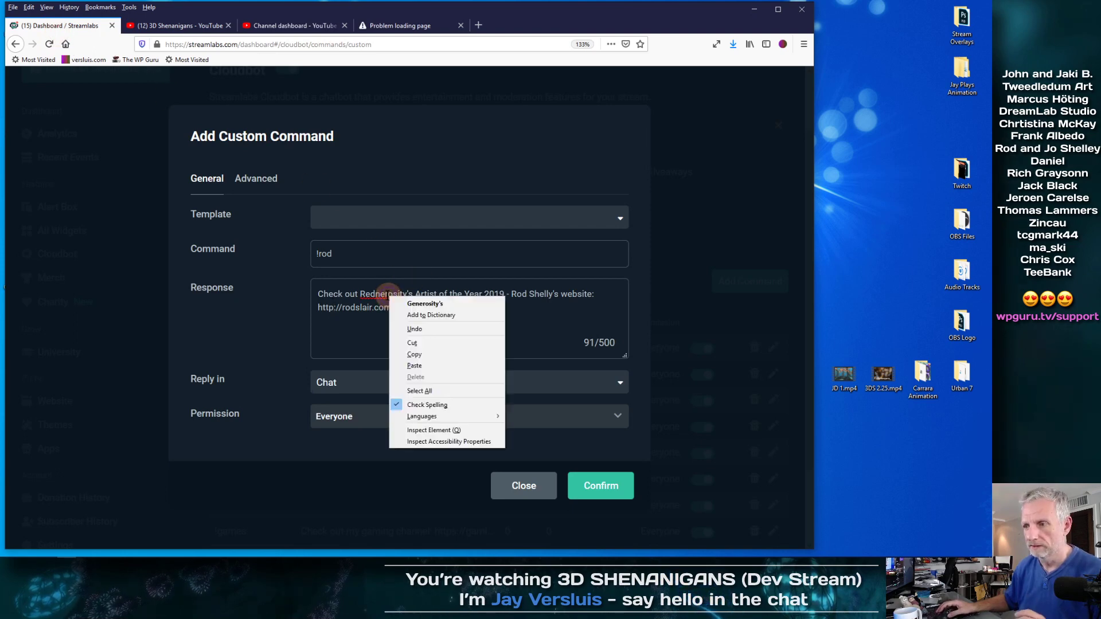
click(380, 294)
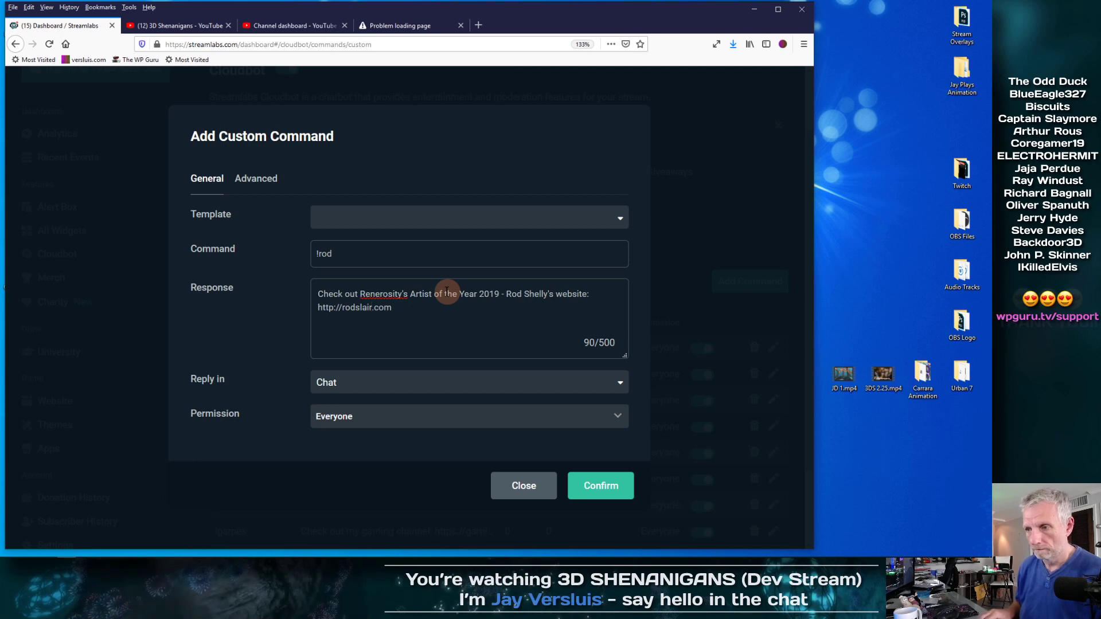
key(BackSpace)
text(d)
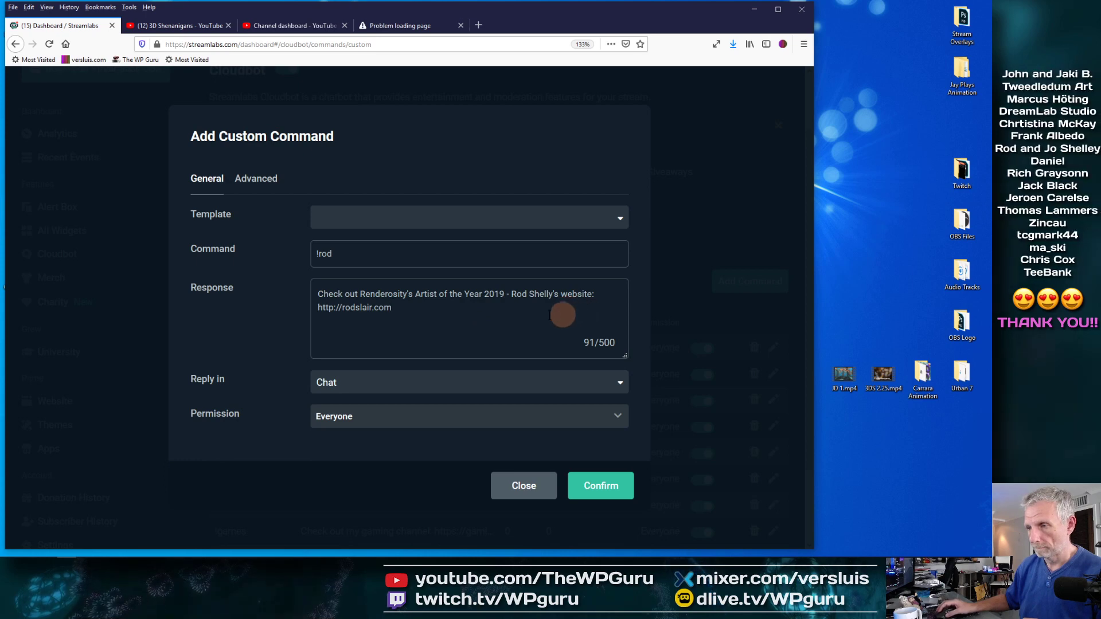
click(597, 486)
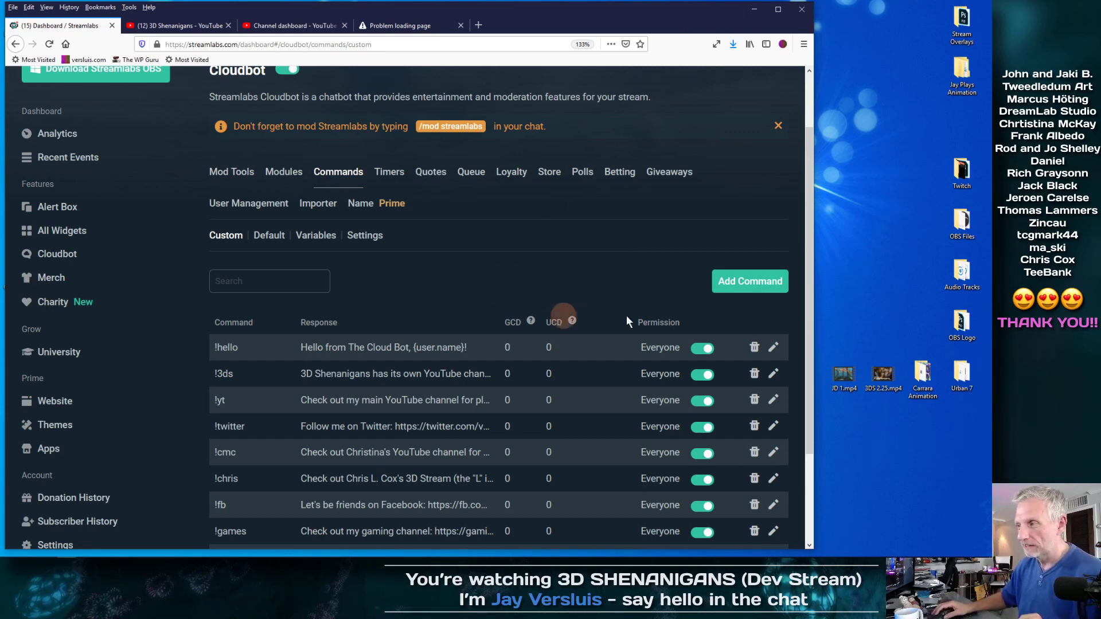
- Start a custom command for the author behind zerocalvin.com, using an exclamation mark plus the author's lowercase first name
click(740, 287)
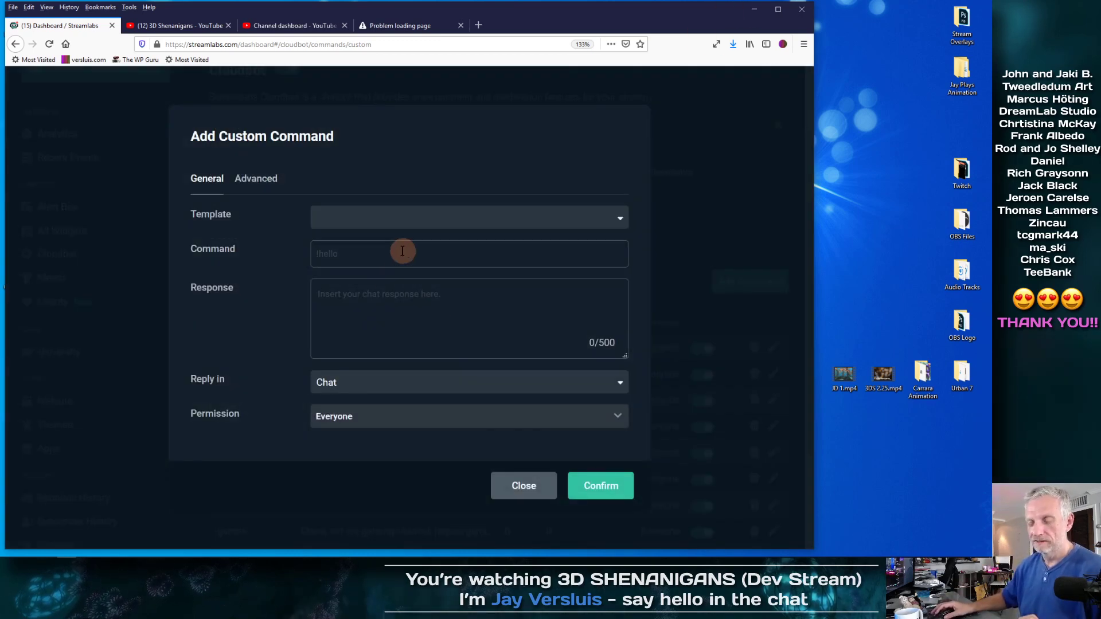
text(!brian)
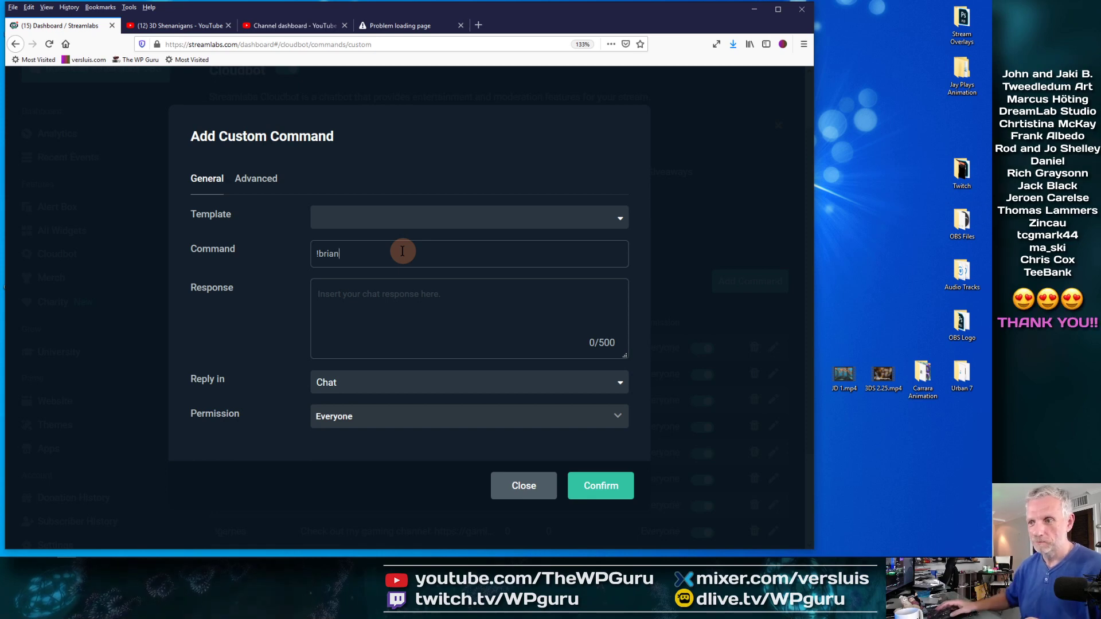
click(405, 291)
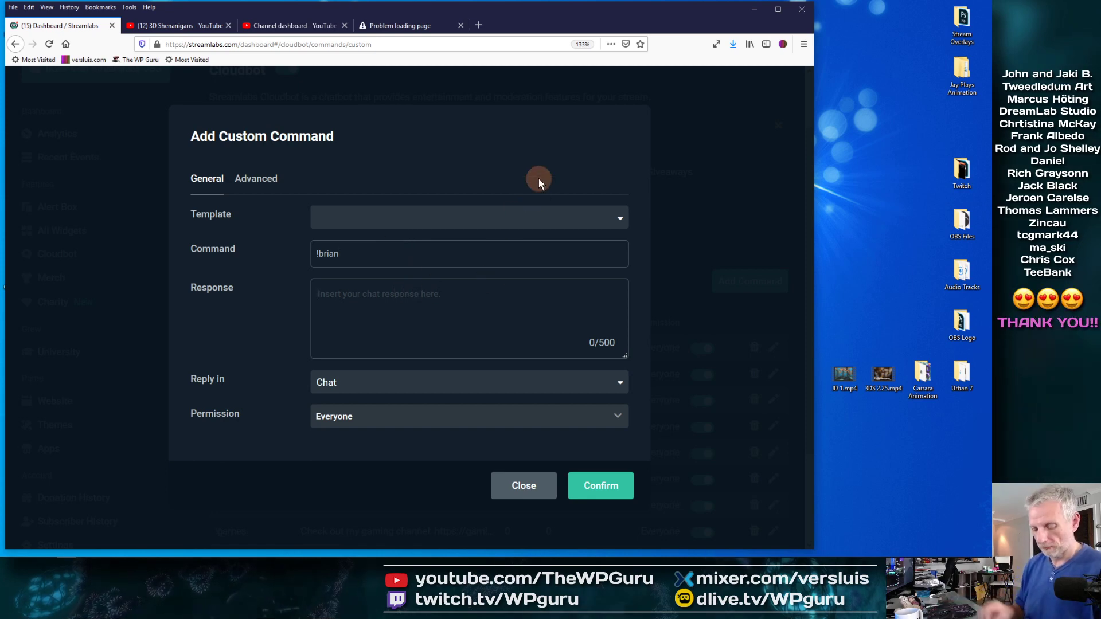
text(CHeck out)
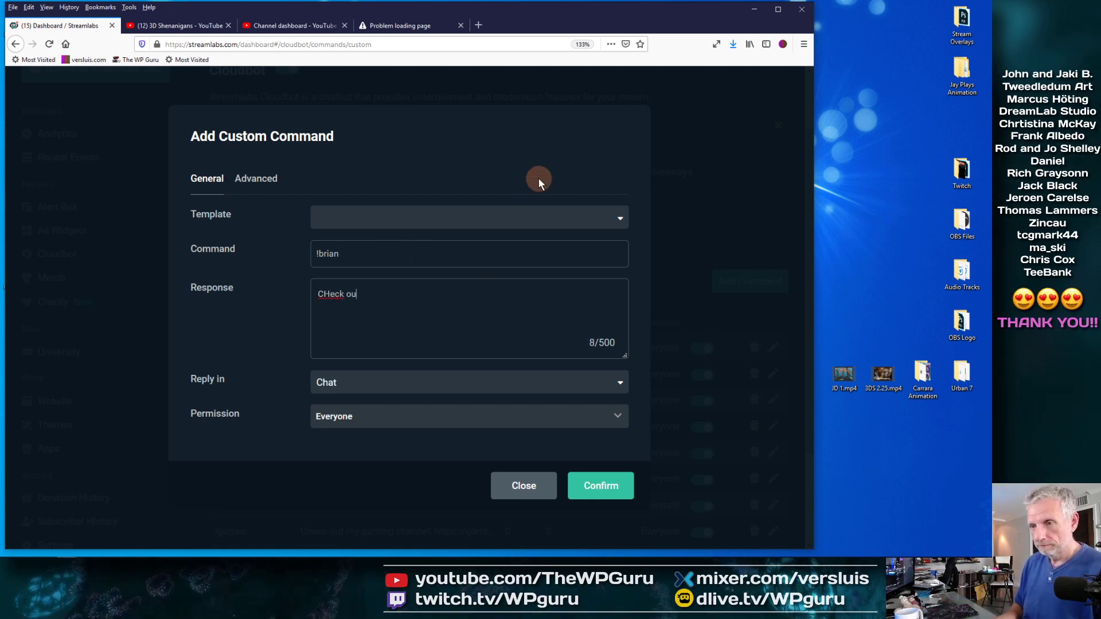
key(BackSpace)
key(BackSpace)
key(BackSpace)
key(BackSpace)
key(BackSpace)
key(BackSpace)
key(BackSpace)
text(heck out )
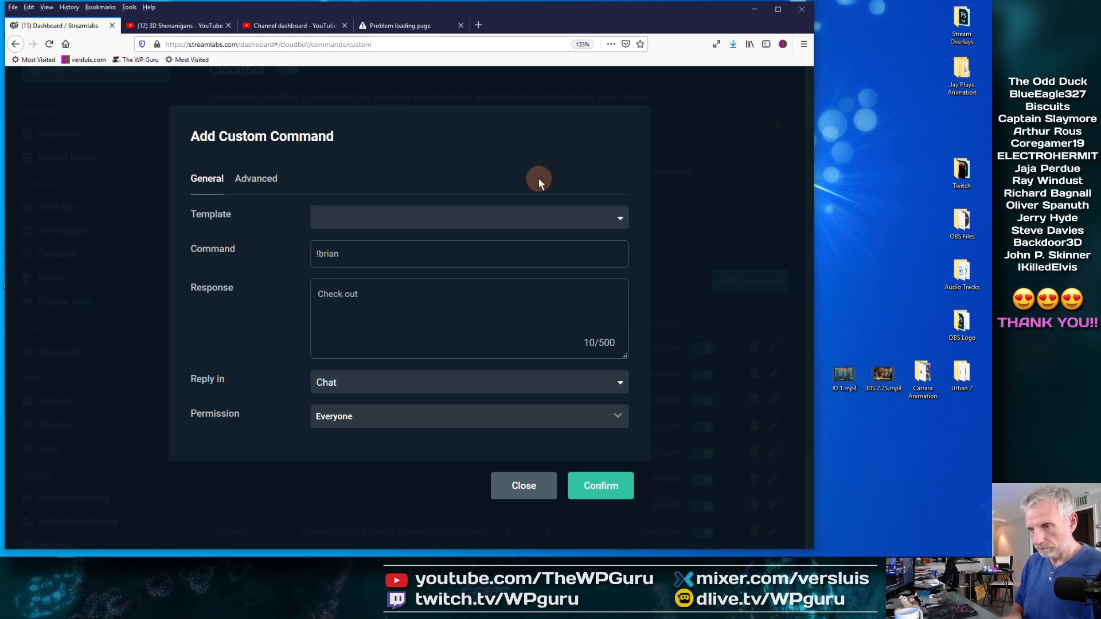
text(Brian's)
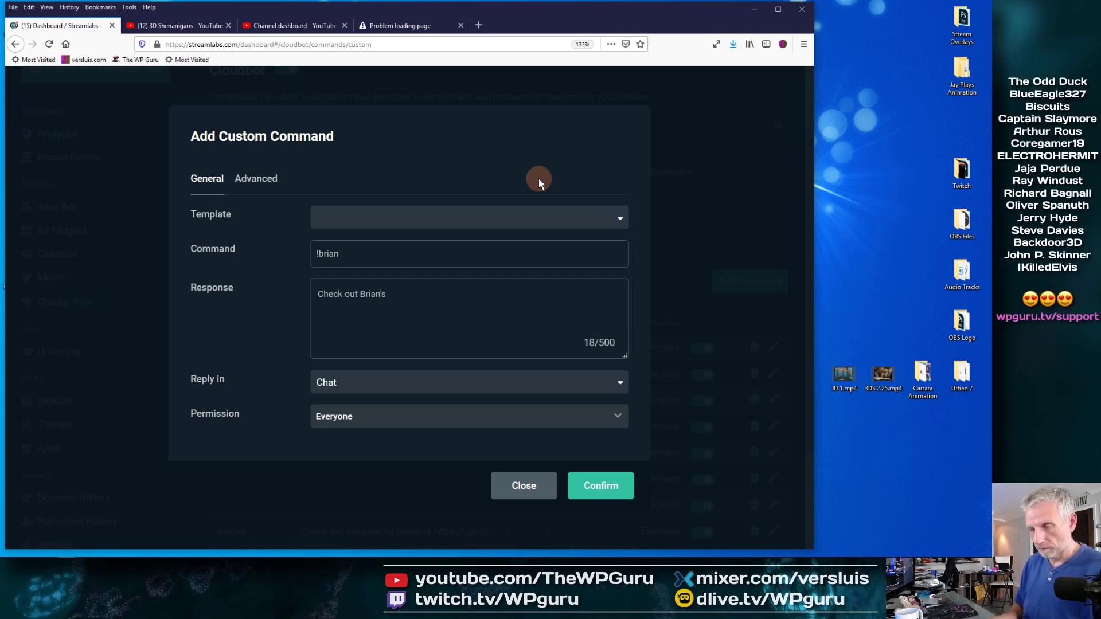
text(ooks here: h)
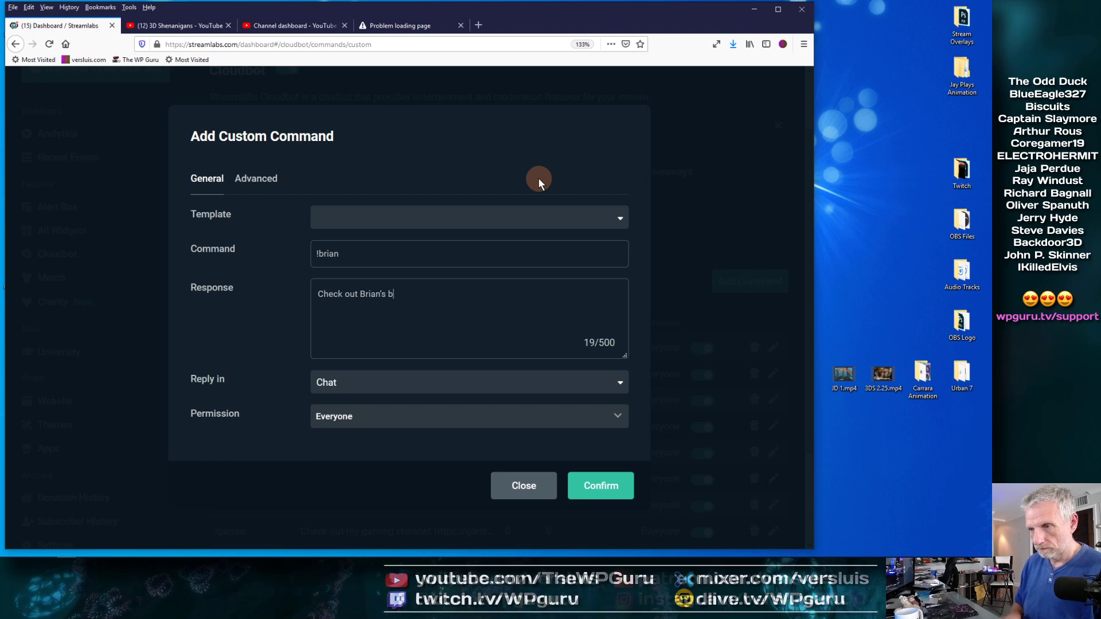
text(ttps)
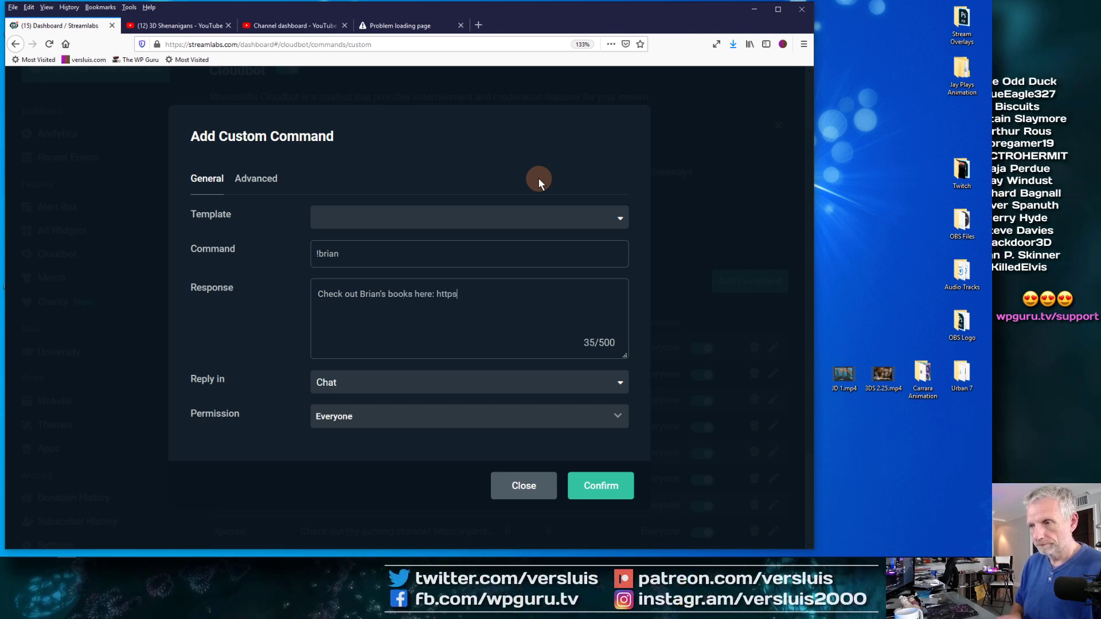
text(://zerocalvin.com)
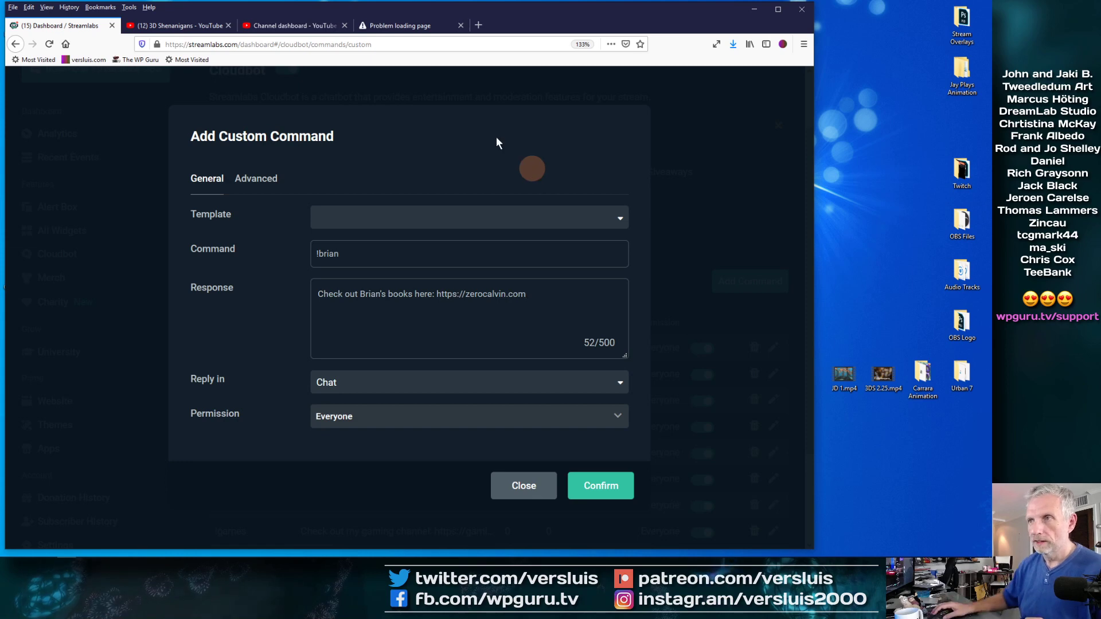
- Load zerocalvin.com in place of the failed rodslair.com page to check the author's website
click(410, 25)
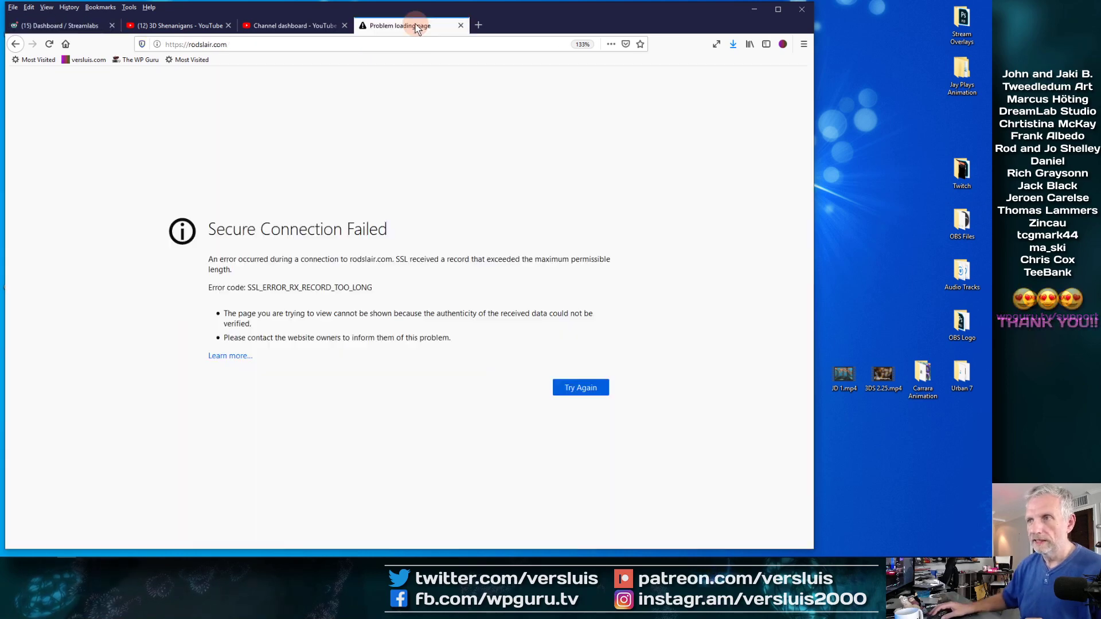
click(410, 43)
text(zerocalvin.com)
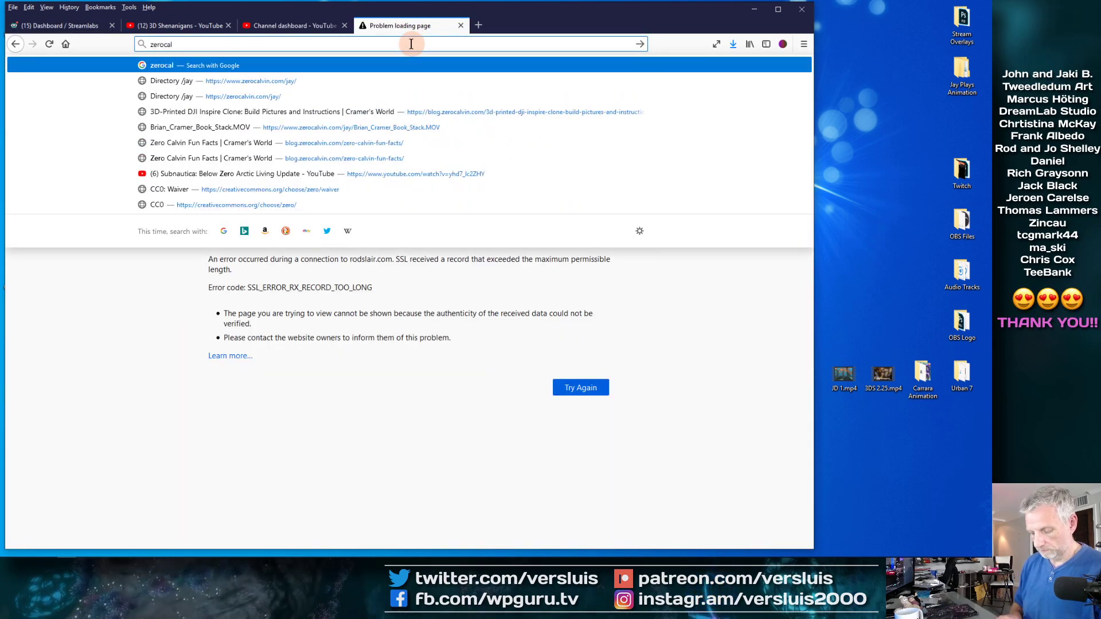
key(Return)
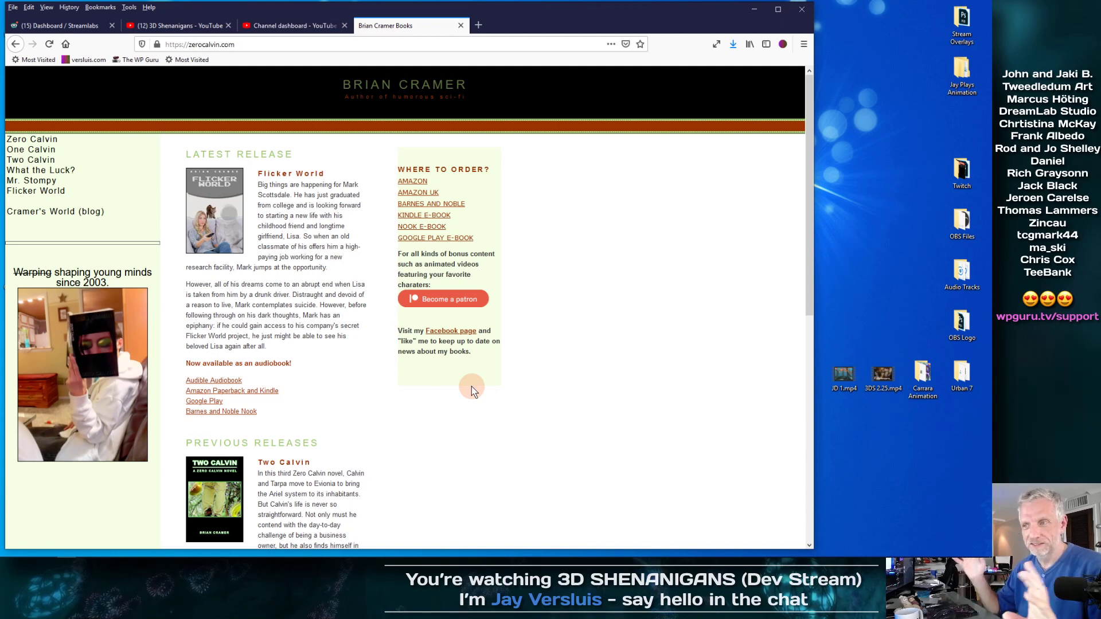
- Return to the Streamlabs command and reword the response with the author's full name, "humorous sci-fi novels" and the ending "(he's also on YouTube:"
click(65, 29)
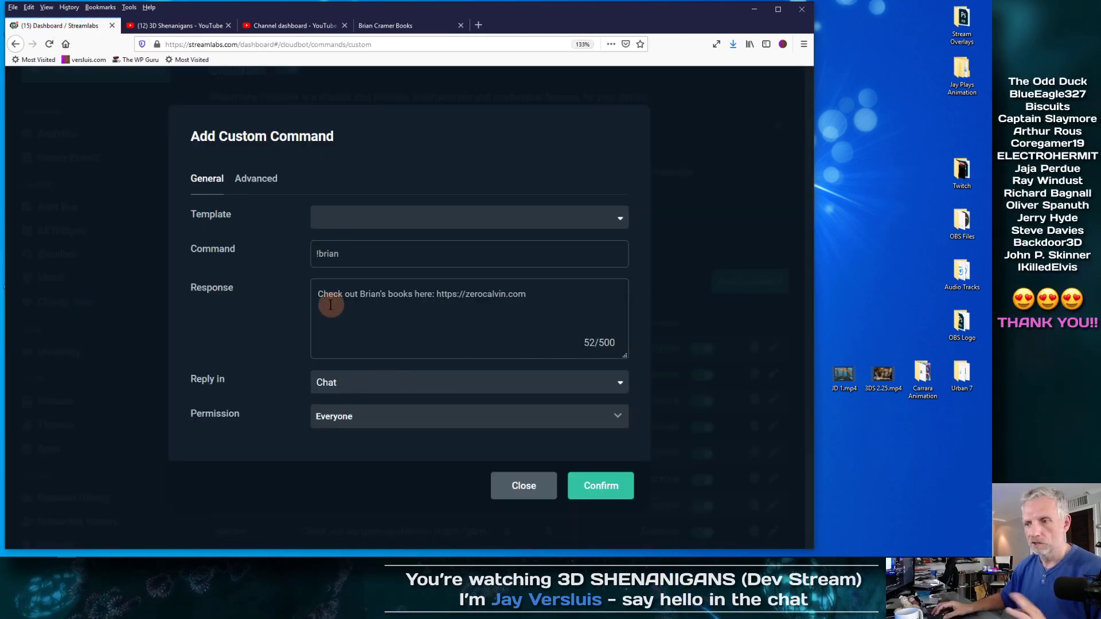
click(383, 295)
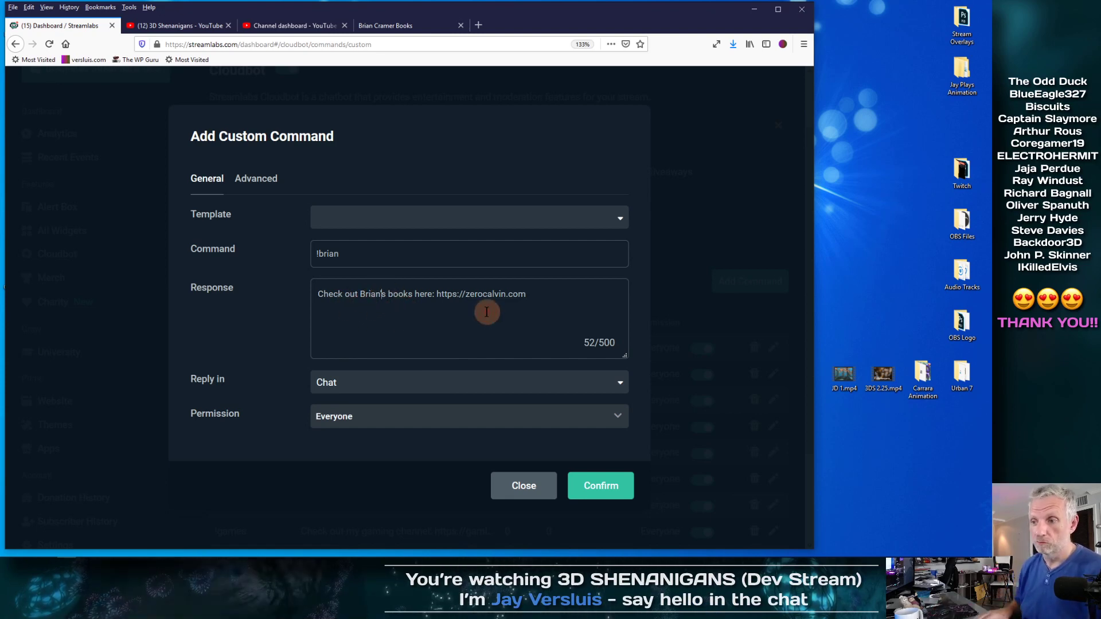
key(Delete)
text(Cramer)
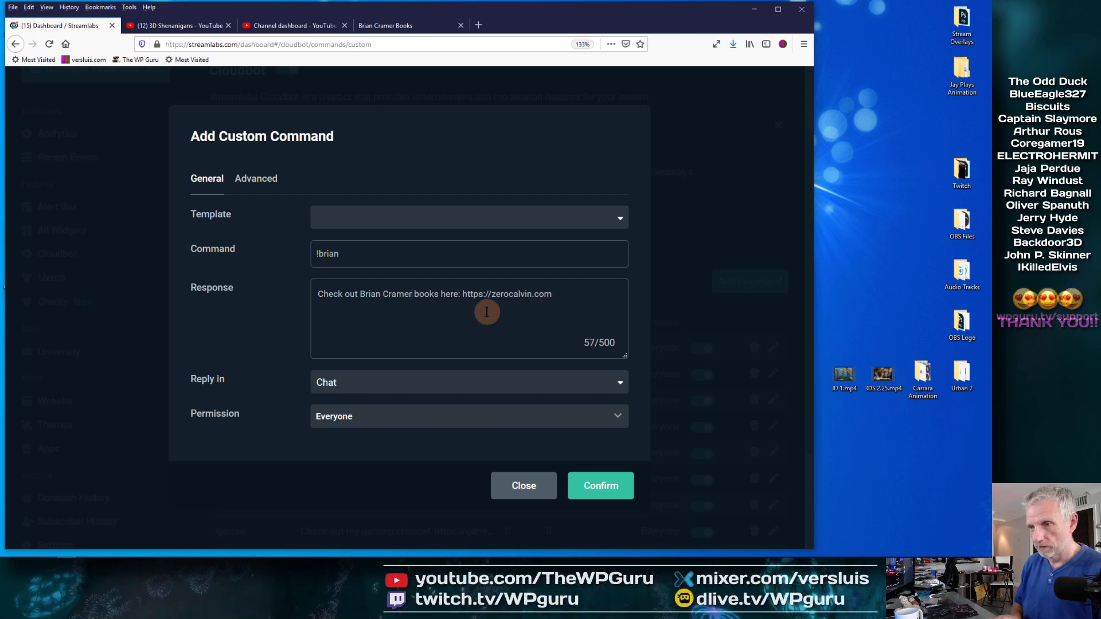
text('s )
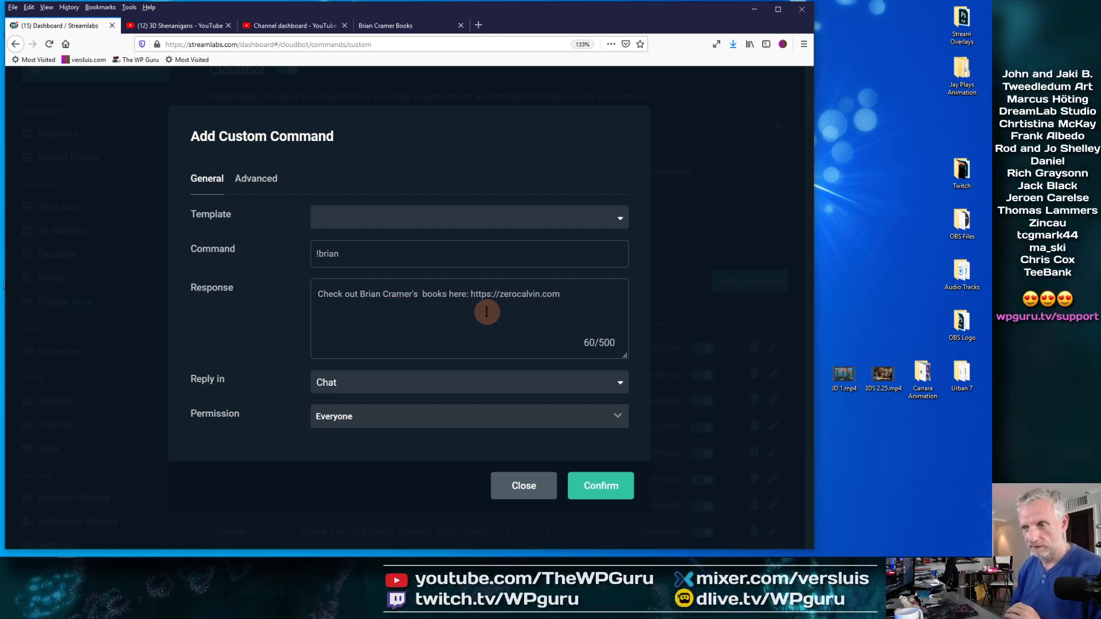
text(humorous )
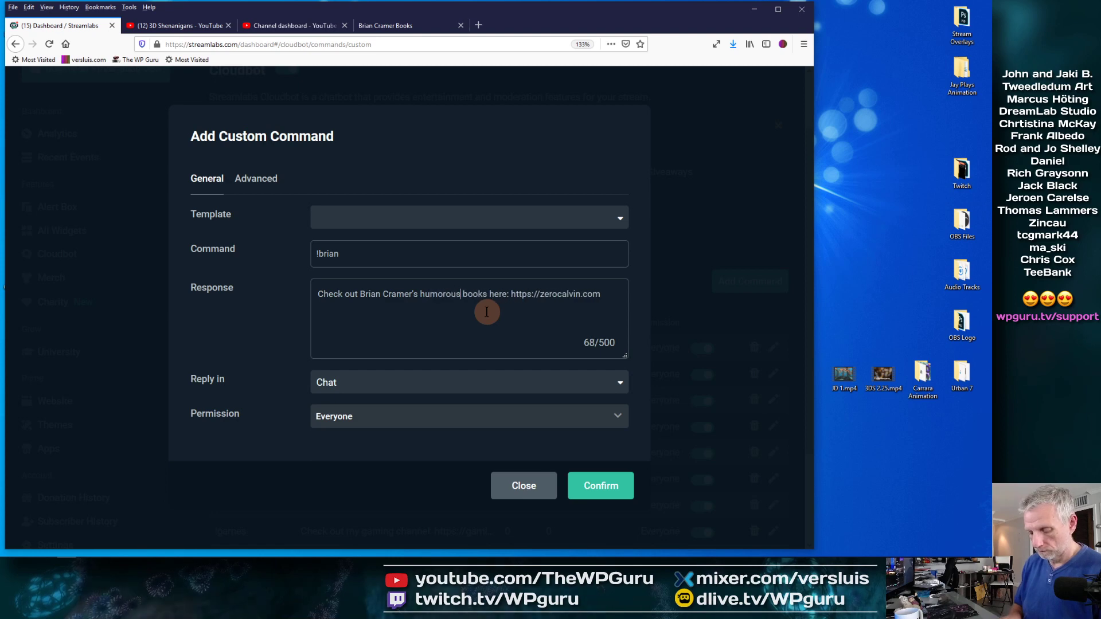
text(sci-fi )
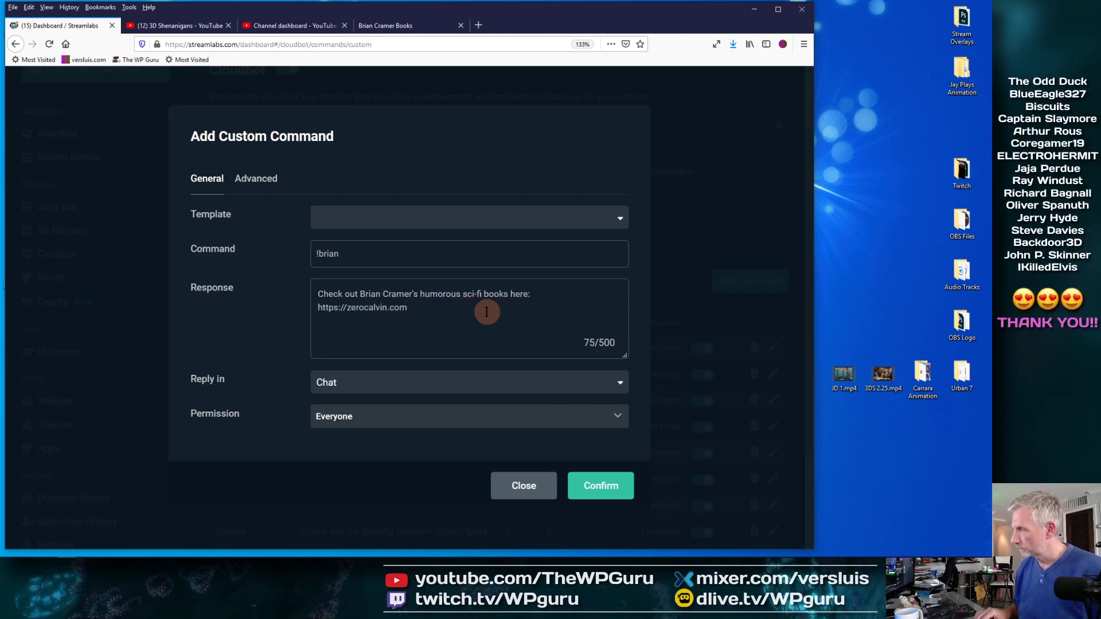
text(novels)
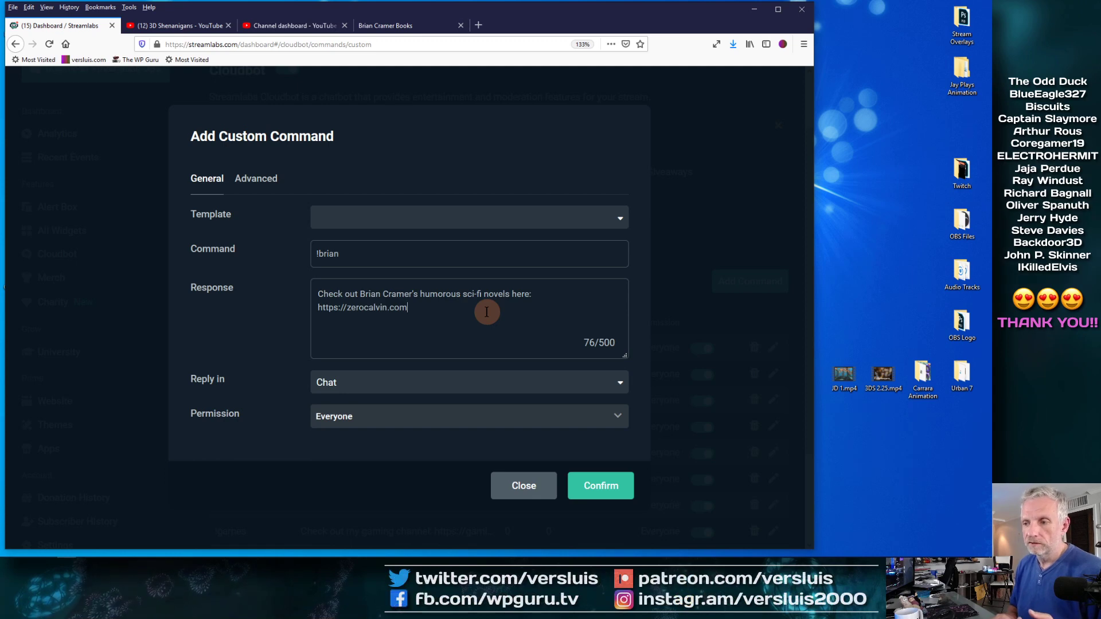
text( here: https://zerocalvin.com ()
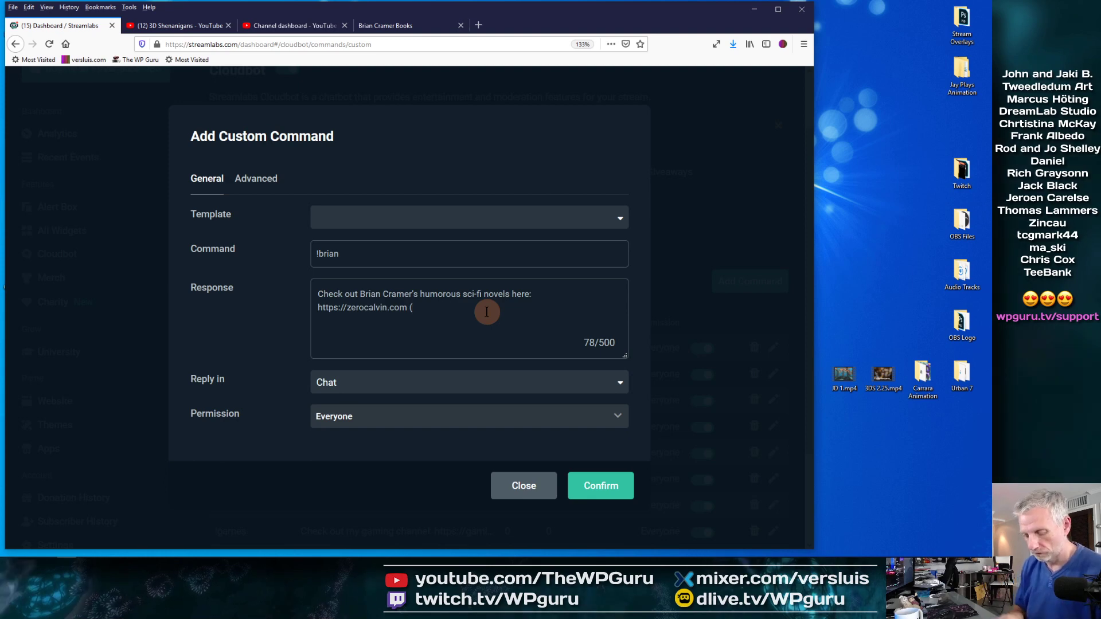
text(he's also on YouTube:)
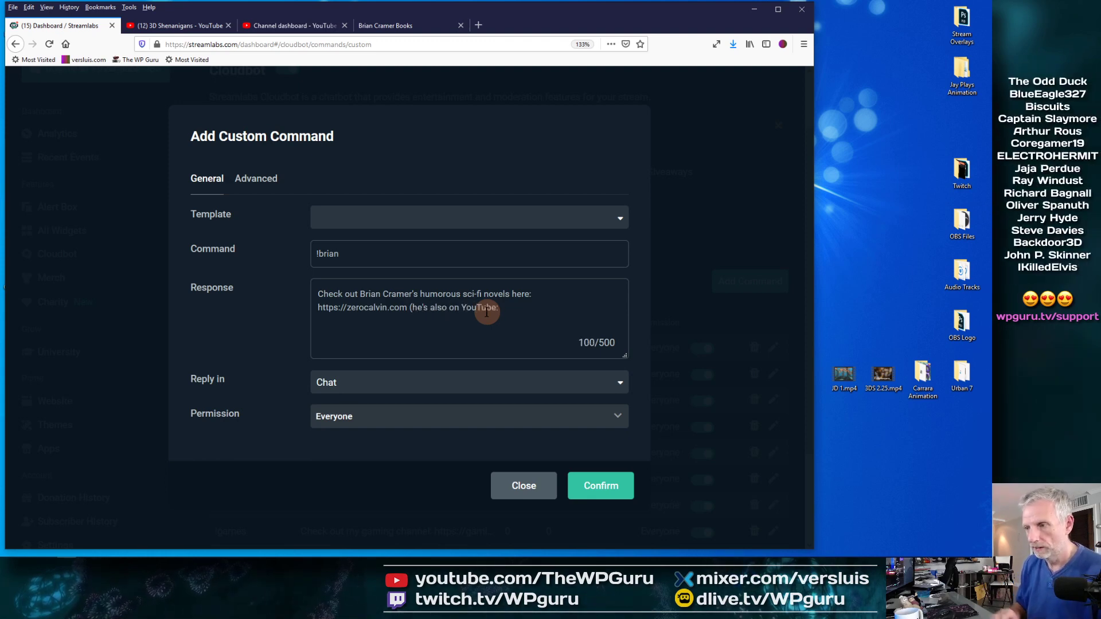
- Look through the zerocalvin.com home page for a link to the author's YouTube channel
click(431, 32)
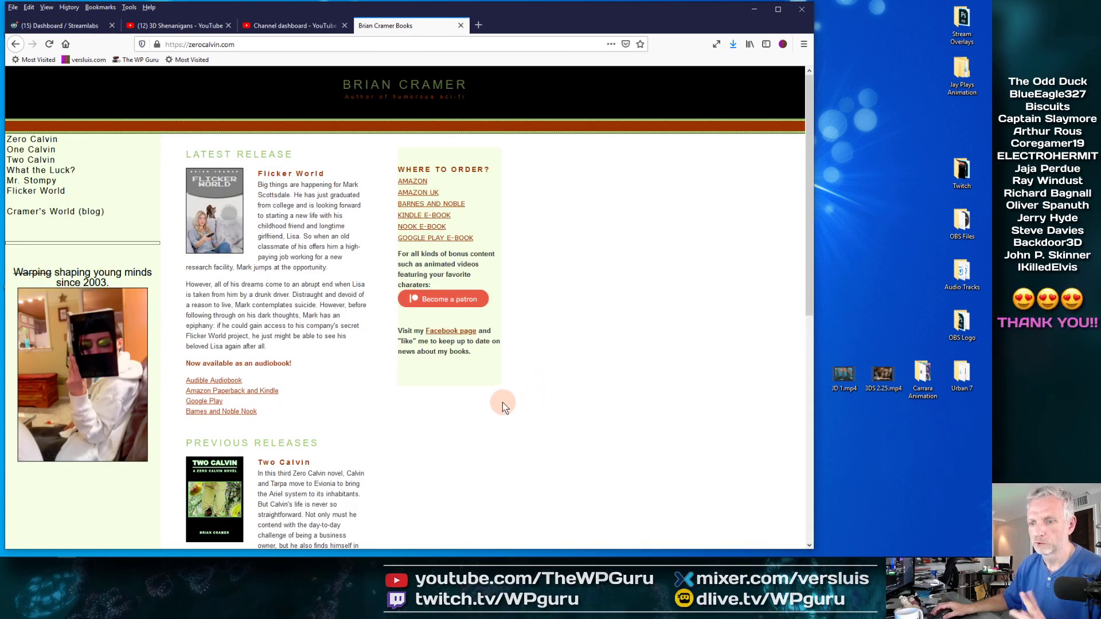
scroll(502, 404, down, 3)
scroll(503, 404, up, 3)
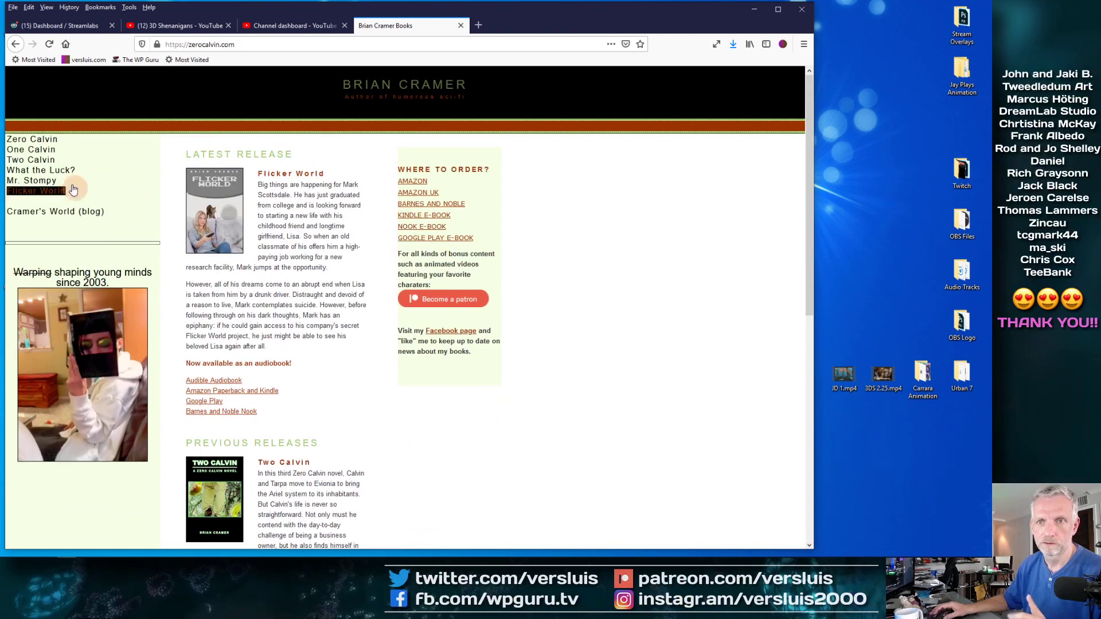
scroll(414, 396, down, 5)
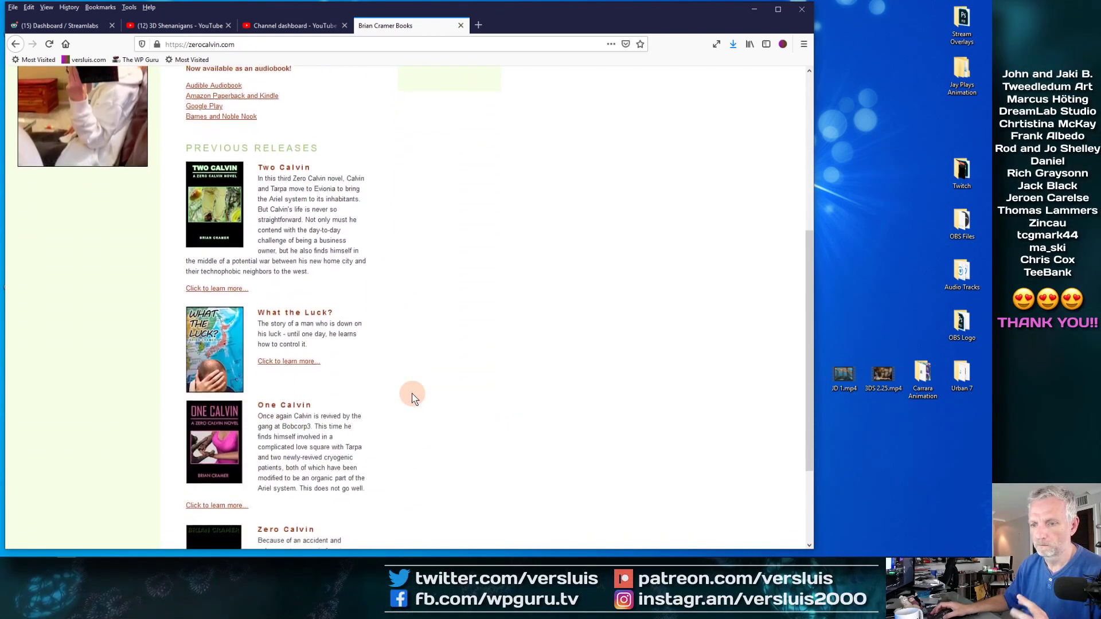
scroll(412, 395, down, 2)
scroll(411, 393, up, 7)
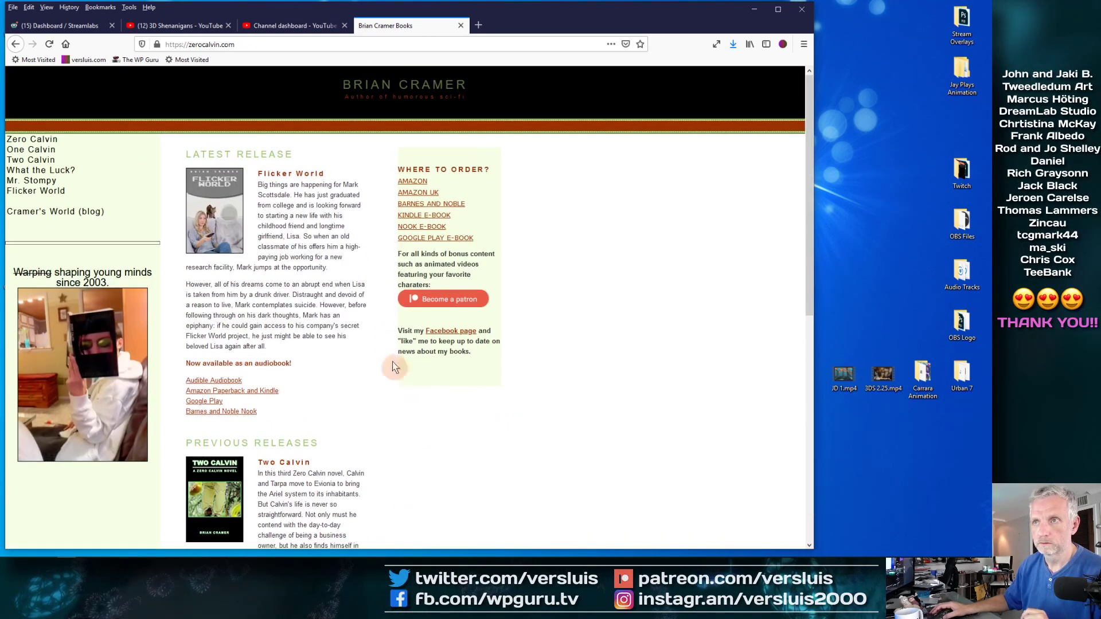
- Load youtube.com/0calvin and copy the channel's full address
click(284, 45)
text(y)
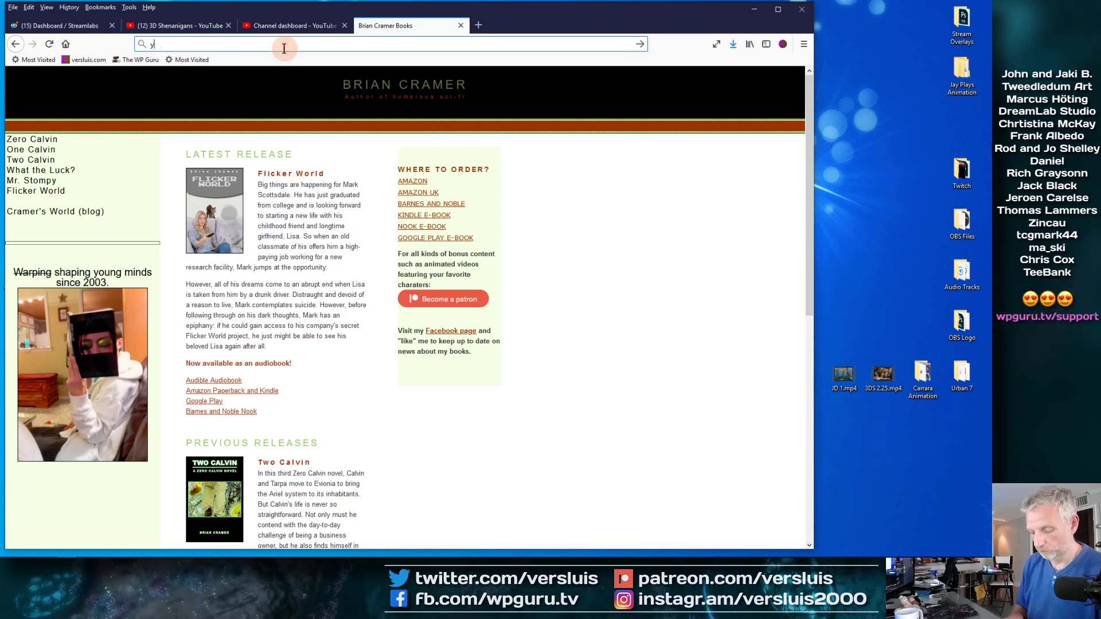
text(outube.com/)
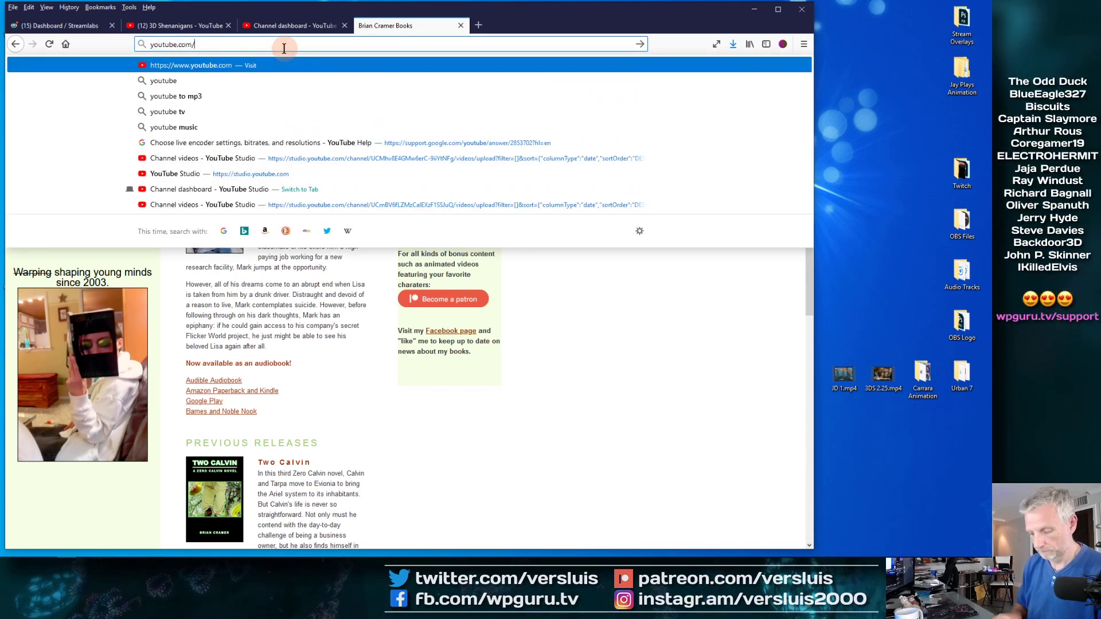
text(0calvin)
key(Return)
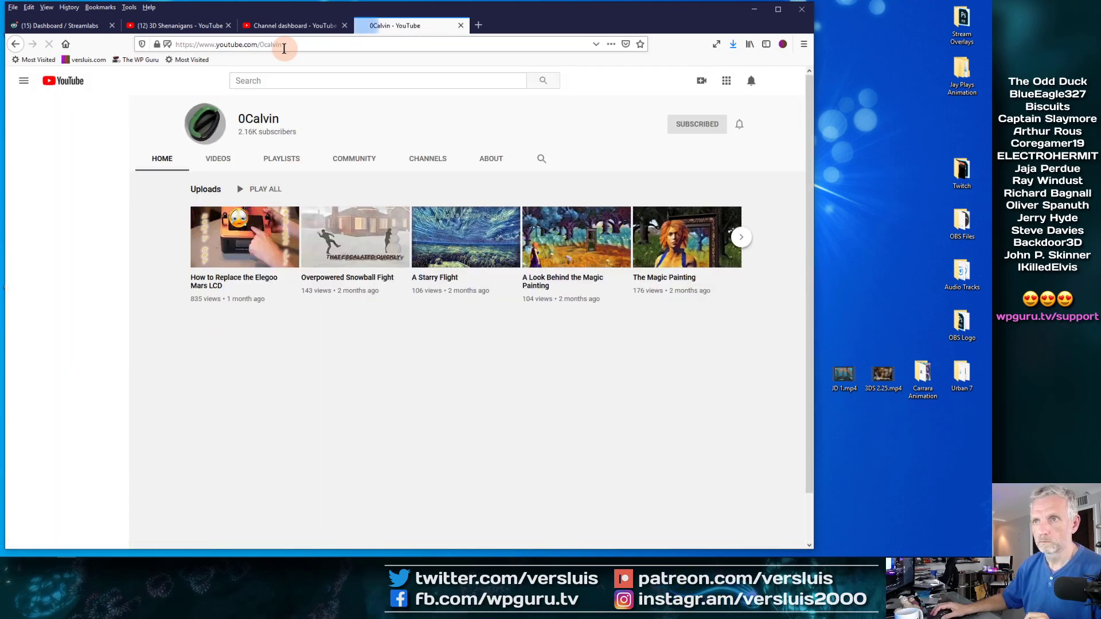
click(314, 46)
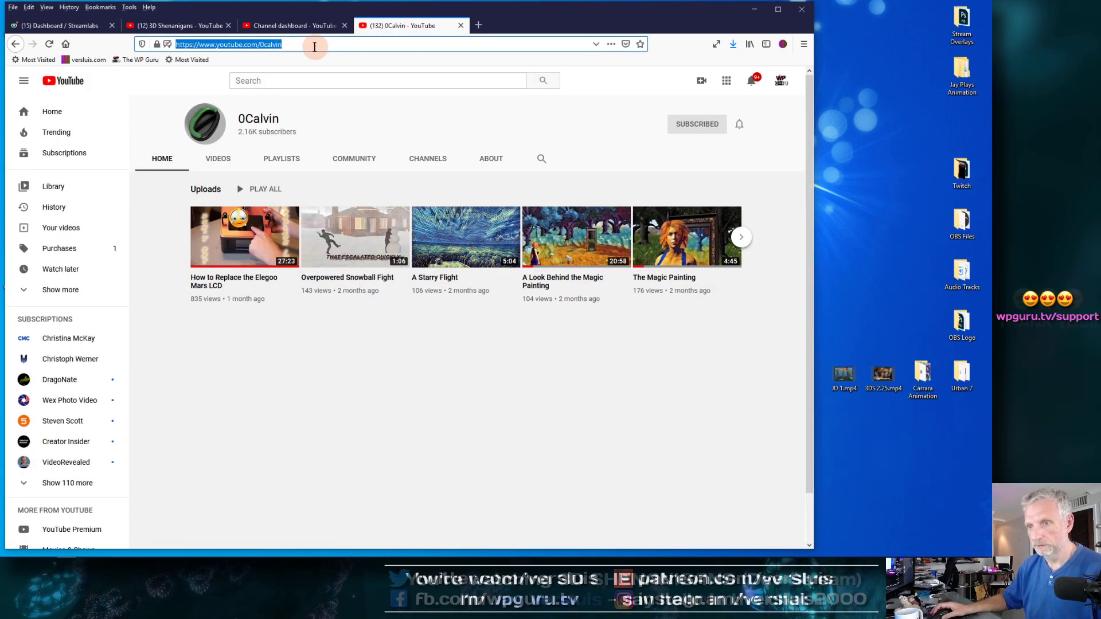
click(79, 26)
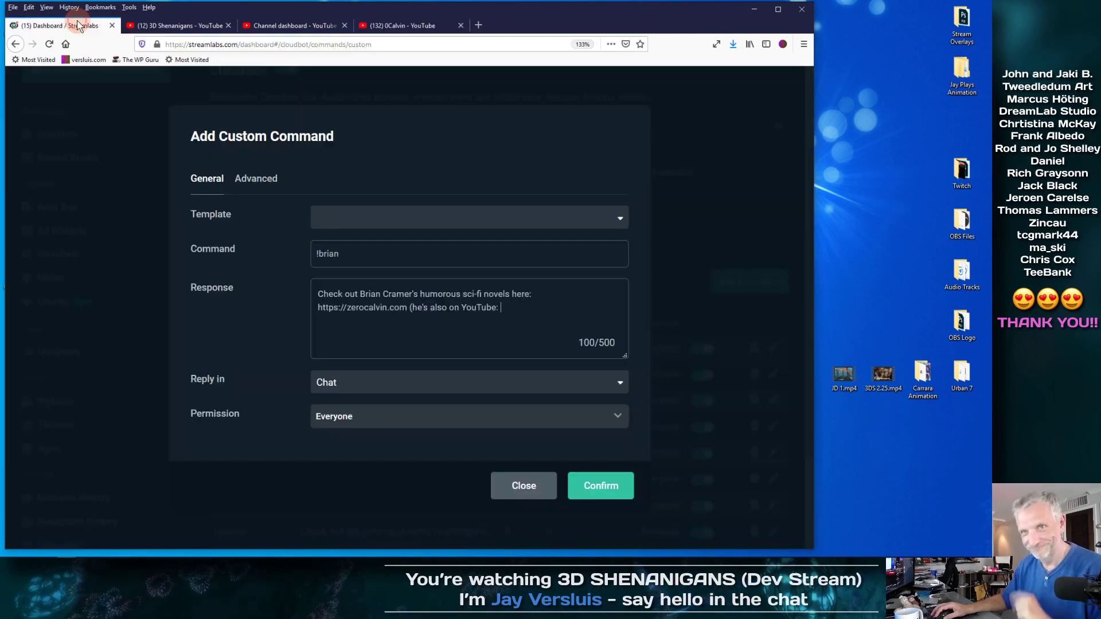
click(517, 315)
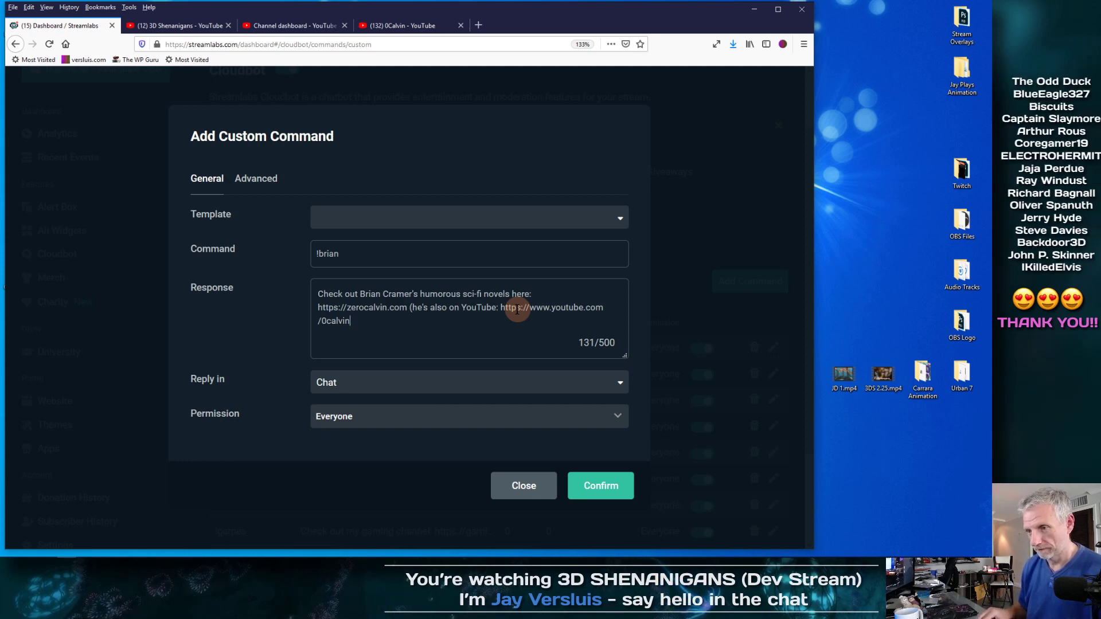
text())
click(622, 485)
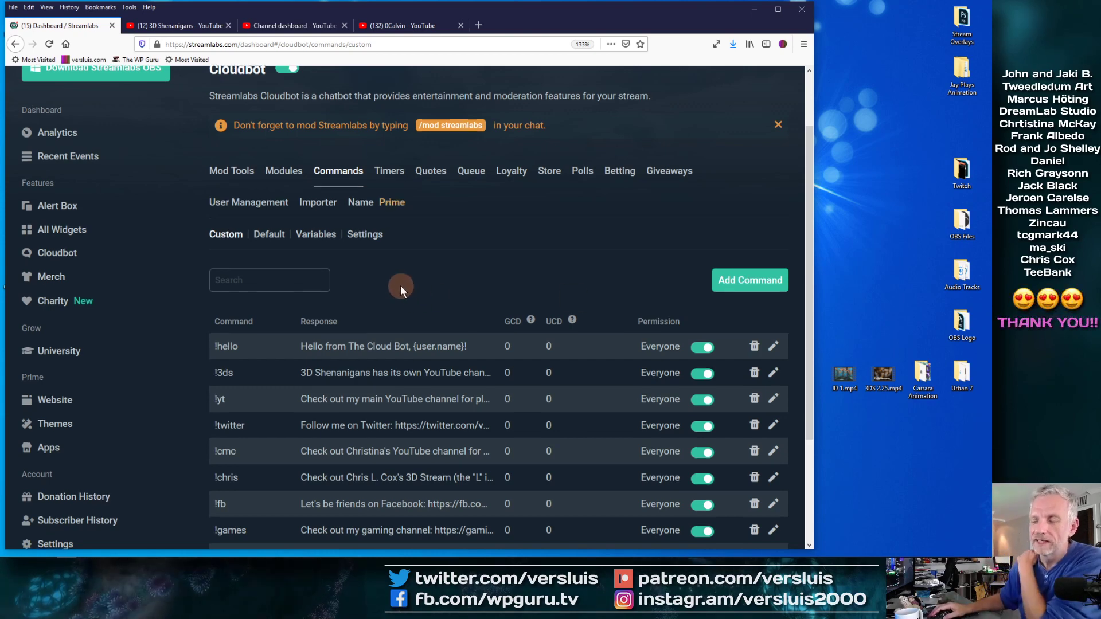
- Start another custom command named !0calvin
scroll(400, 284, down, 3)
scroll(400, 285, down, 1)
scroll(400, 285, up, 3)
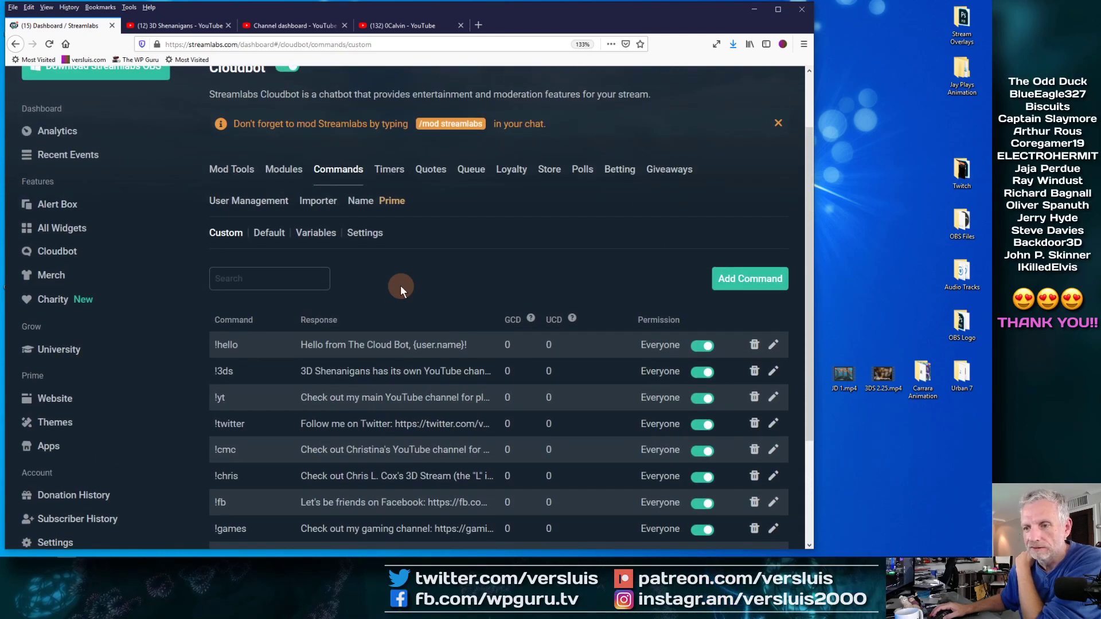
click(750, 279)
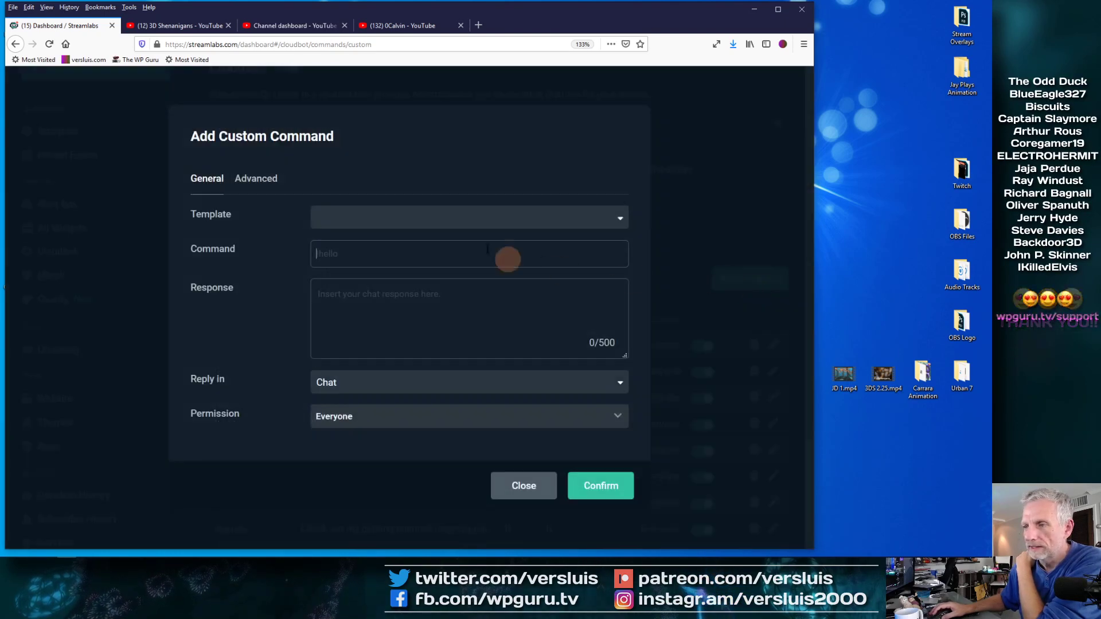
click(441, 253)
text(!0calvin)
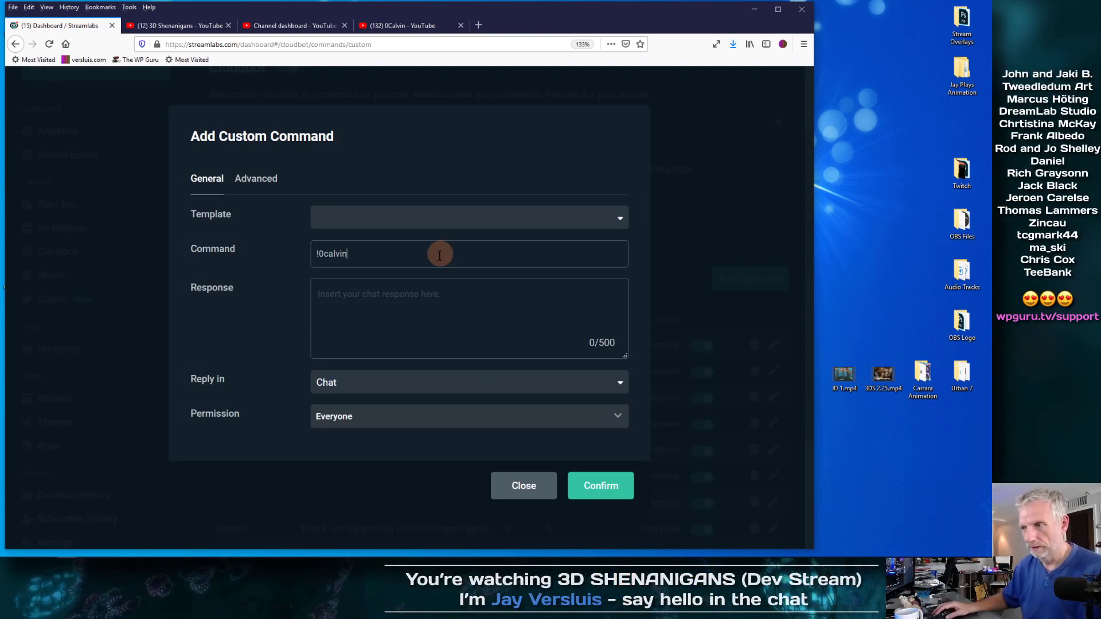
- Look through the available command templates without choosing one
click(481, 226)
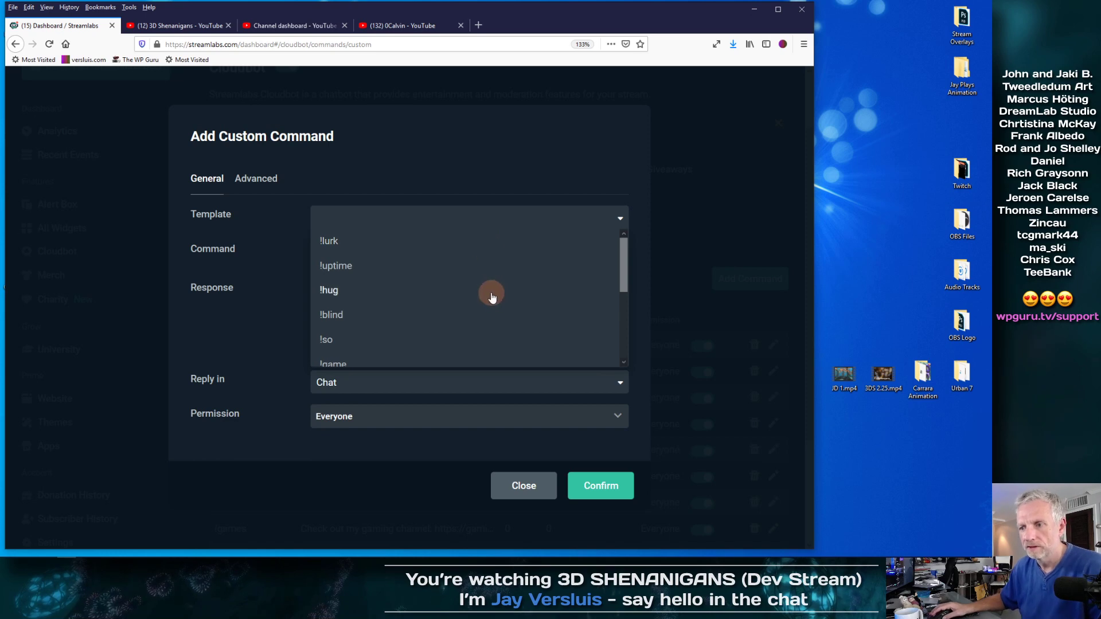
scroll(492, 295, down, 3)
scroll(492, 295, up, 3)
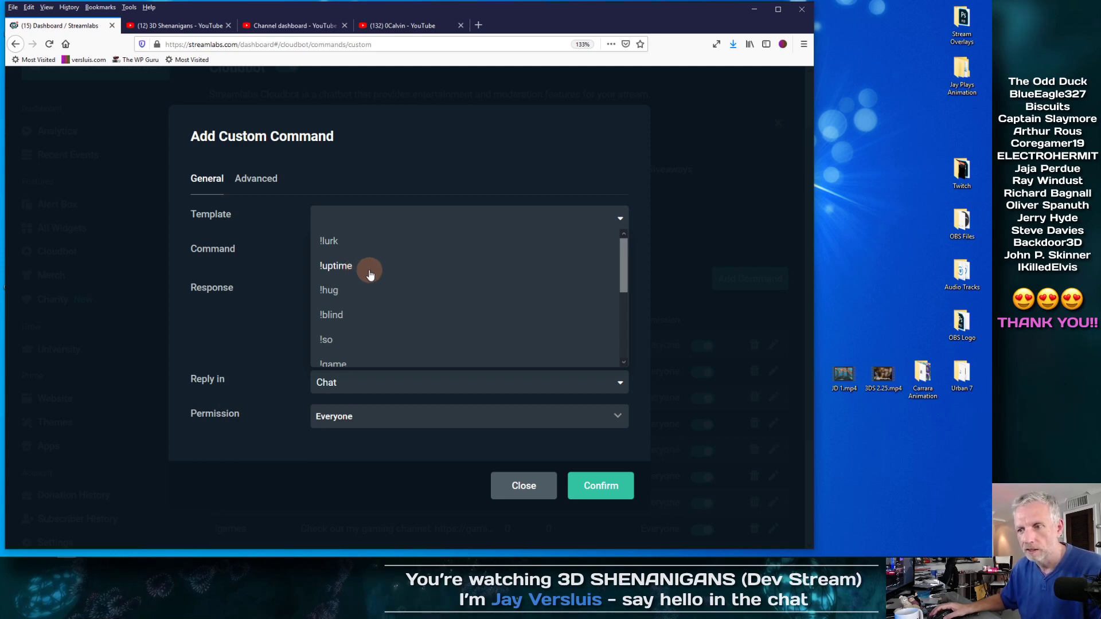
scroll(370, 275, down, 5)
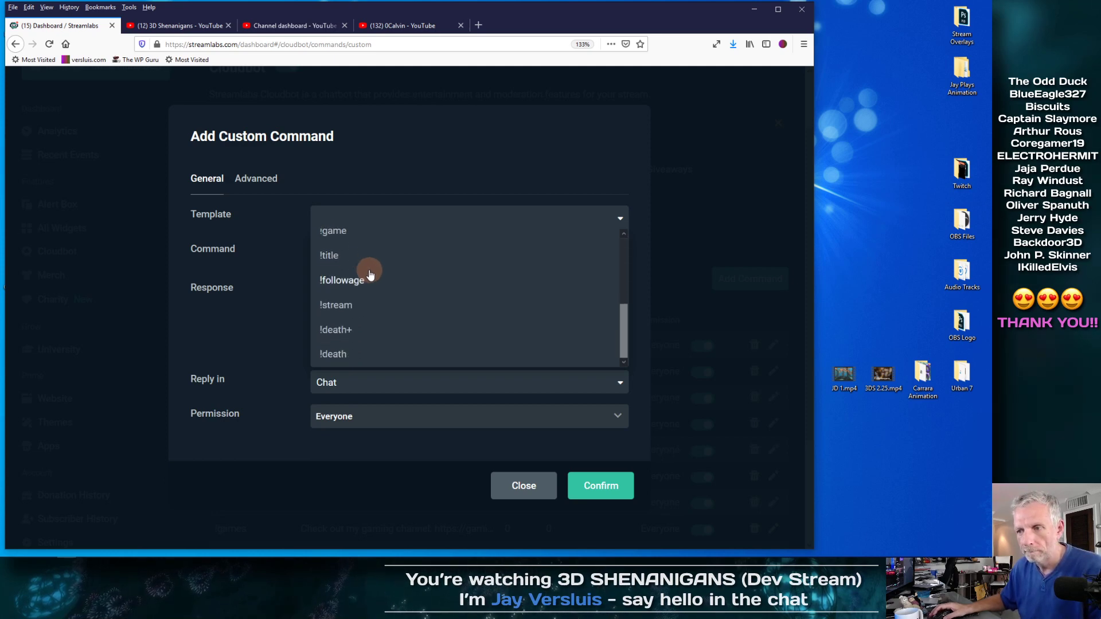
scroll(546, 310, up, 5)
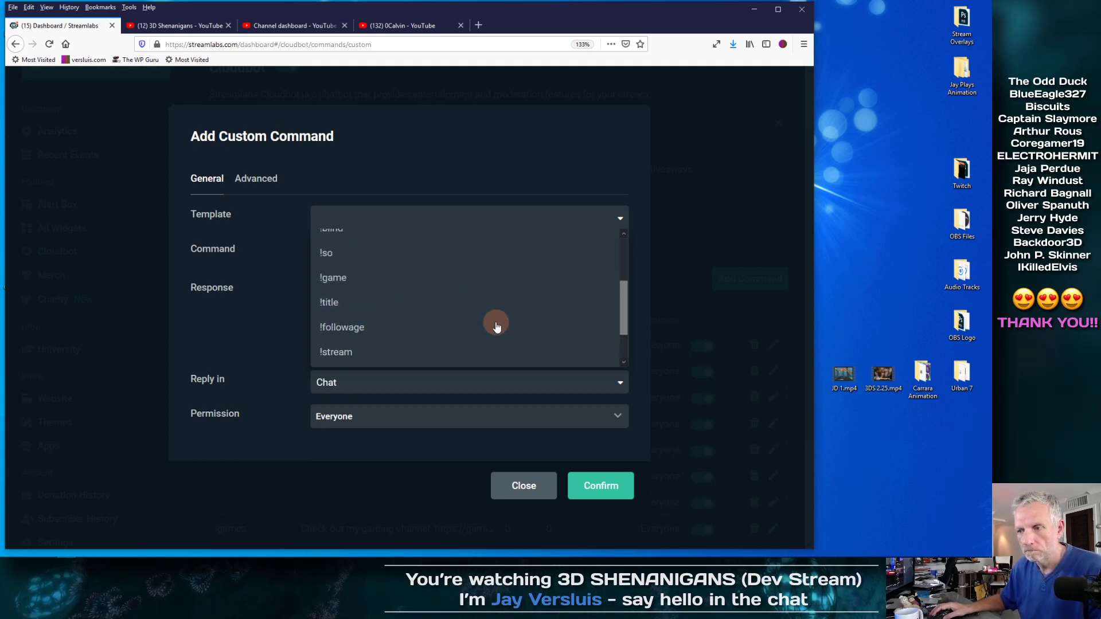
click(413, 221)
- Write "Hang in there.." as the response, save the !0calvin command and check it in the custom command list
click(401, 296)
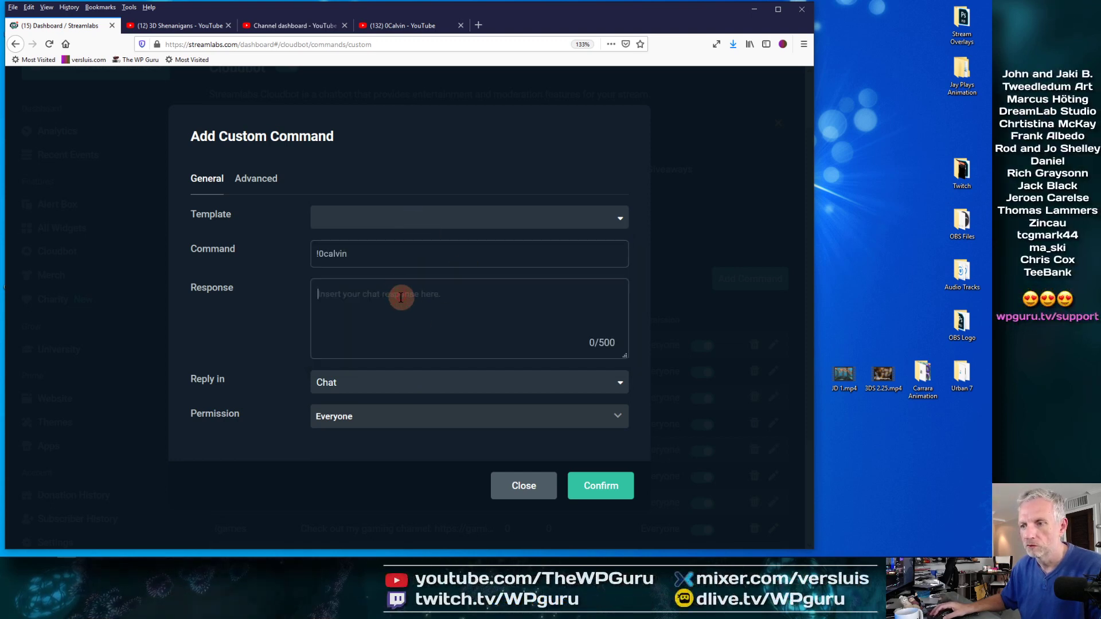
click(590, 488)
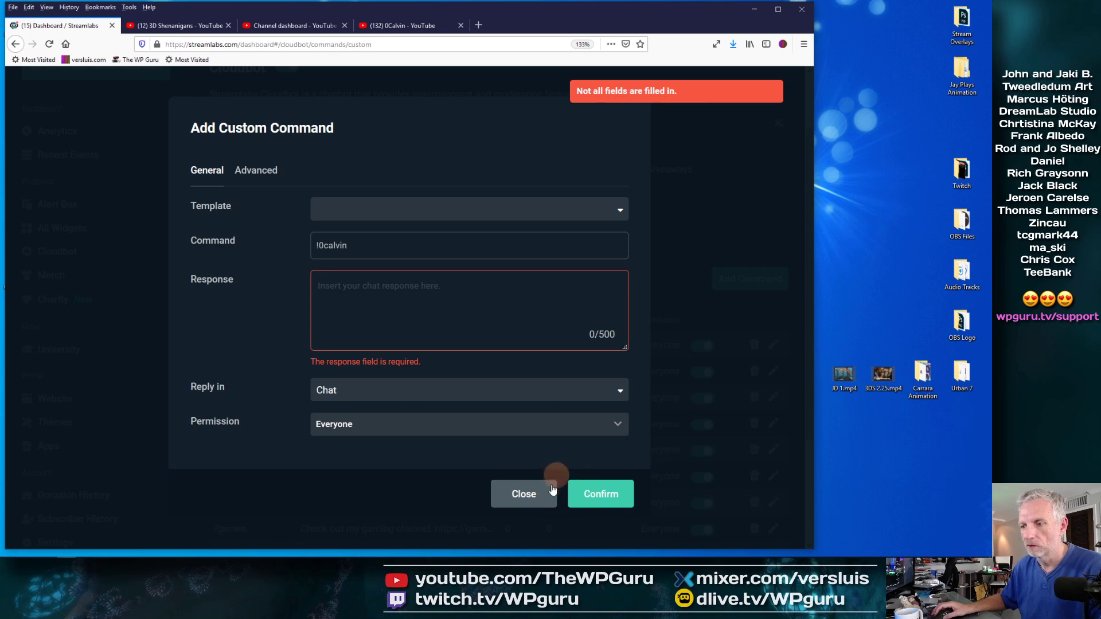
click(496, 337)
text(Han)
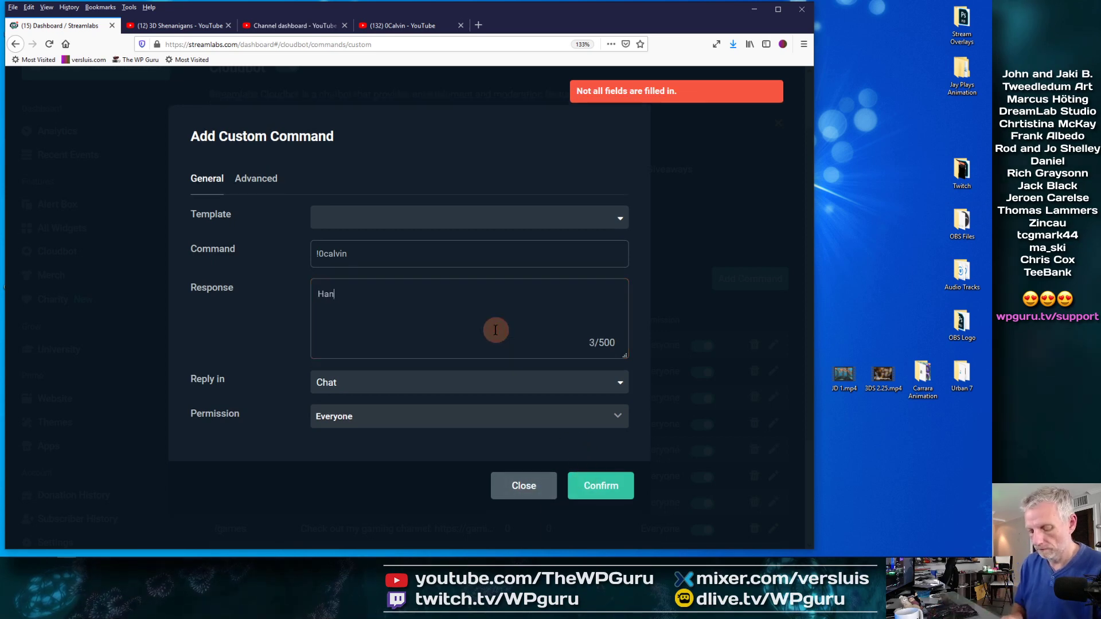
text(g in there..)
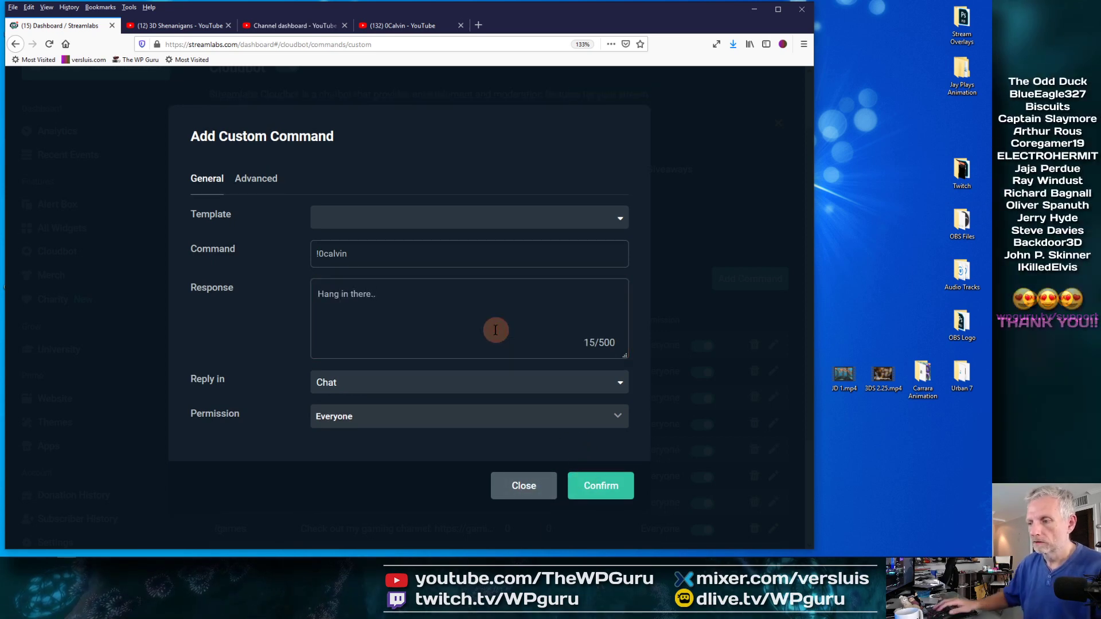
click(601, 488)
scroll(553, 407, down, 5)
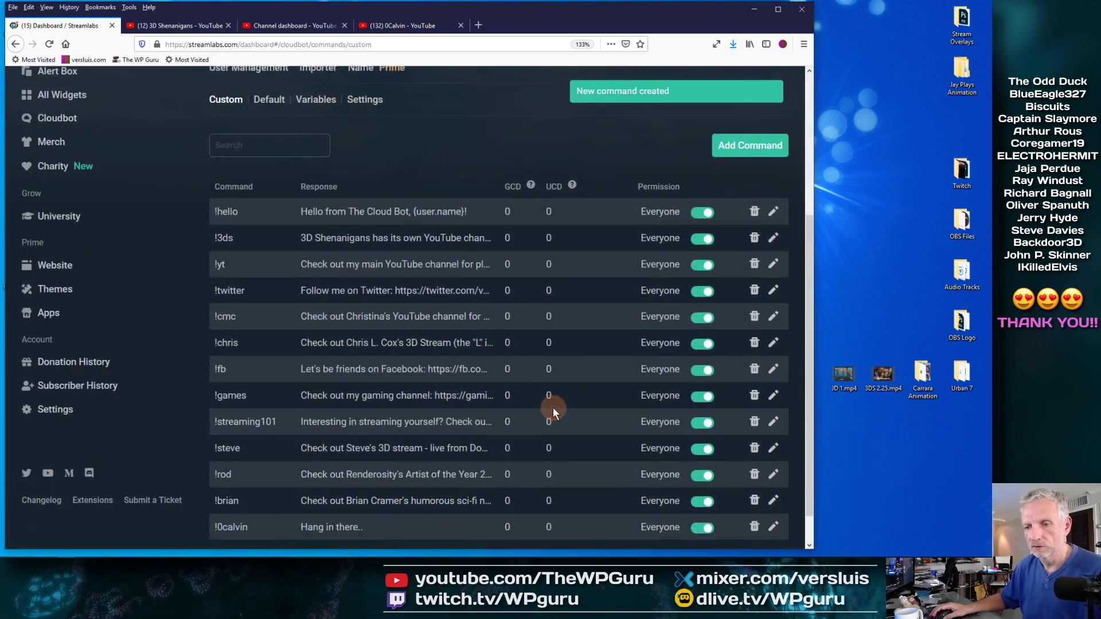
- Copy the full response text of the sci-fi author's command listed just above !0calvin, leaving that command unedited
scroll(365, 281, down, 1)
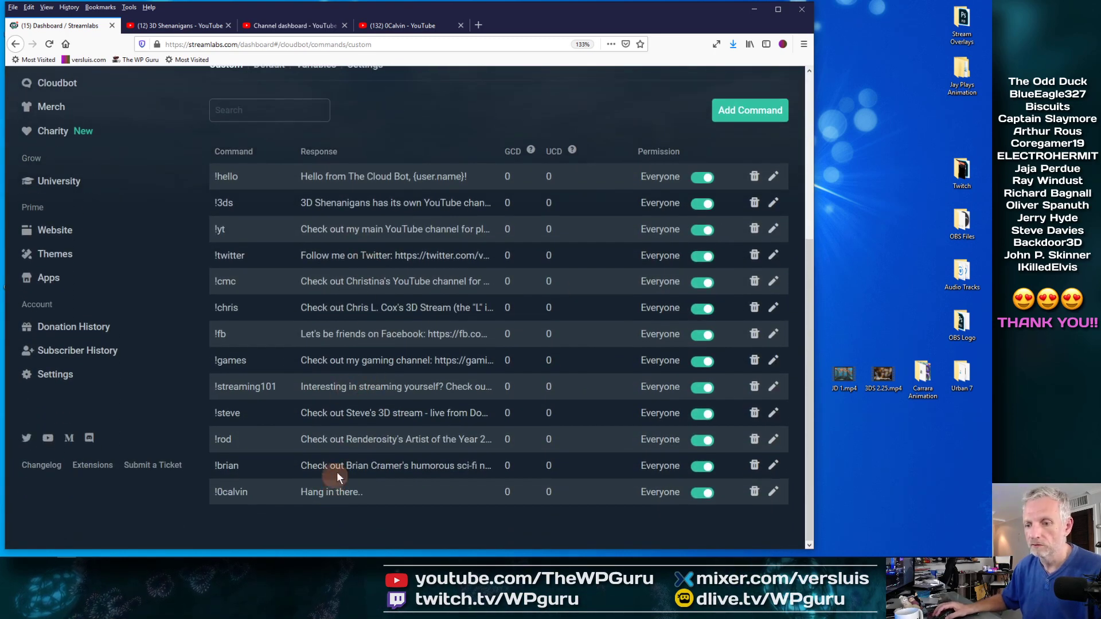
click(774, 468)
drag(386, 320, 289, 295)
key(ctrl+c)
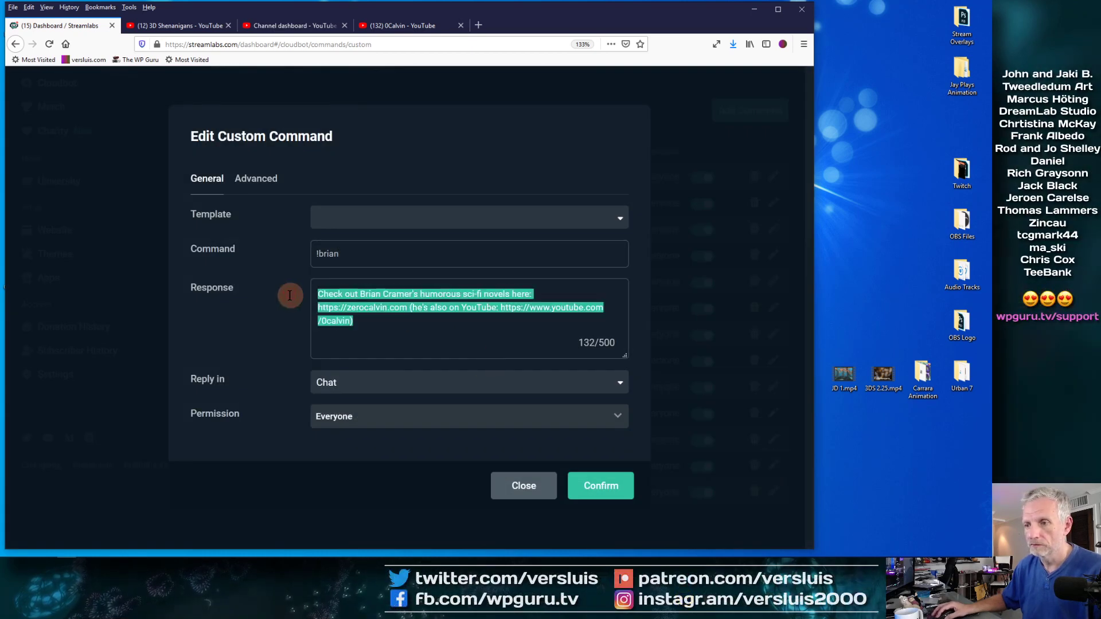
click(522, 485)
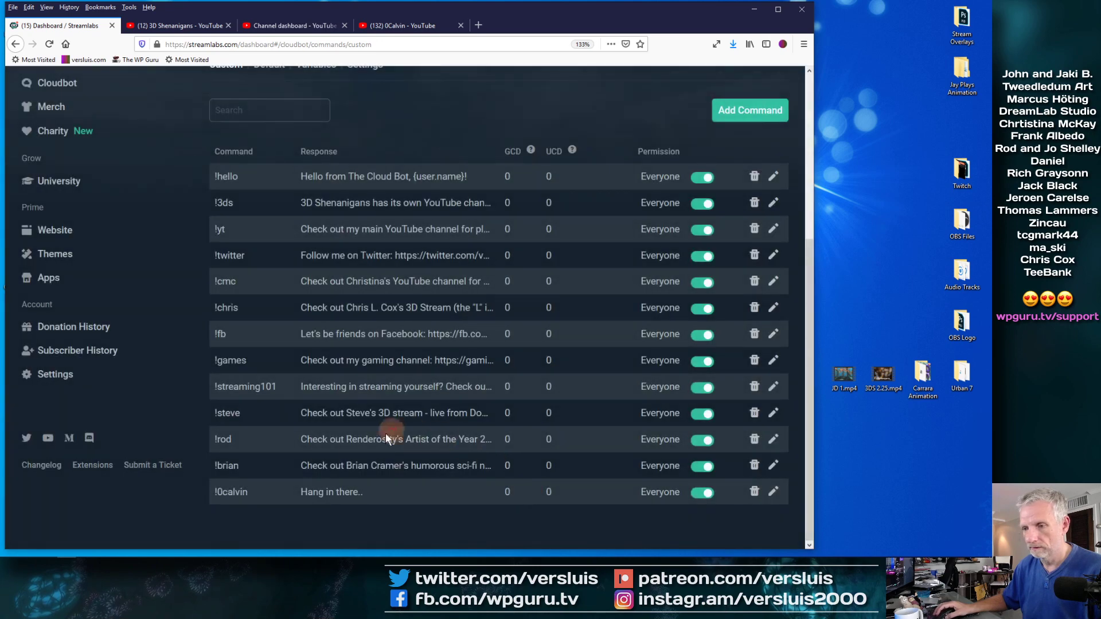
- Replace the !0calvin command's response with the copied text about the humorous sci-fi novels and save it
click(773, 491)
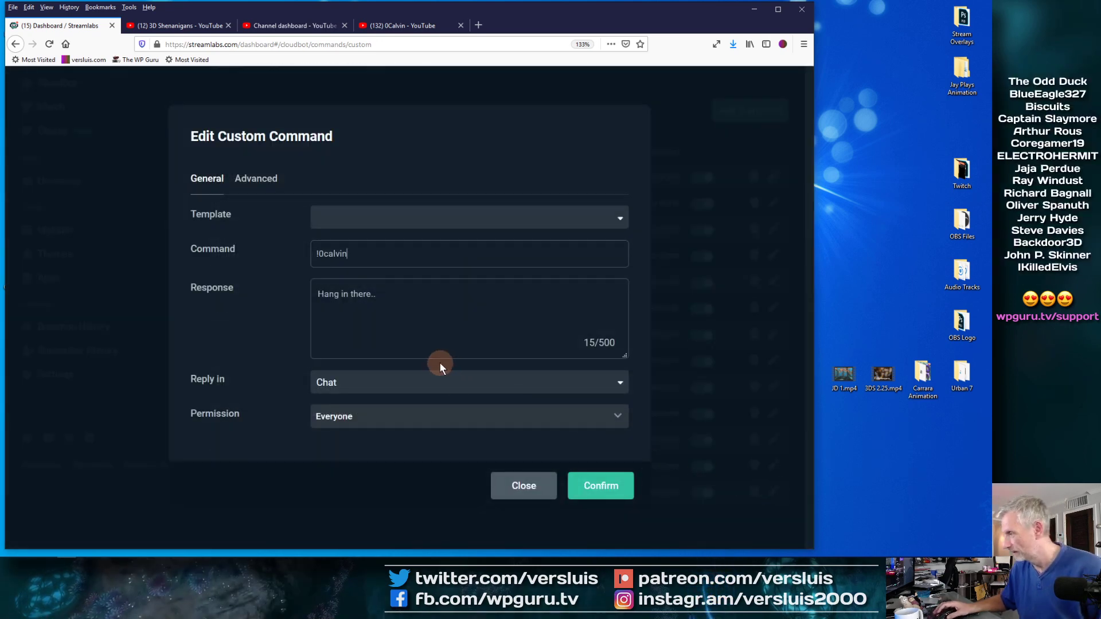
drag(421, 299, 242, 304)
key(ctrl+v)
click(582, 487)
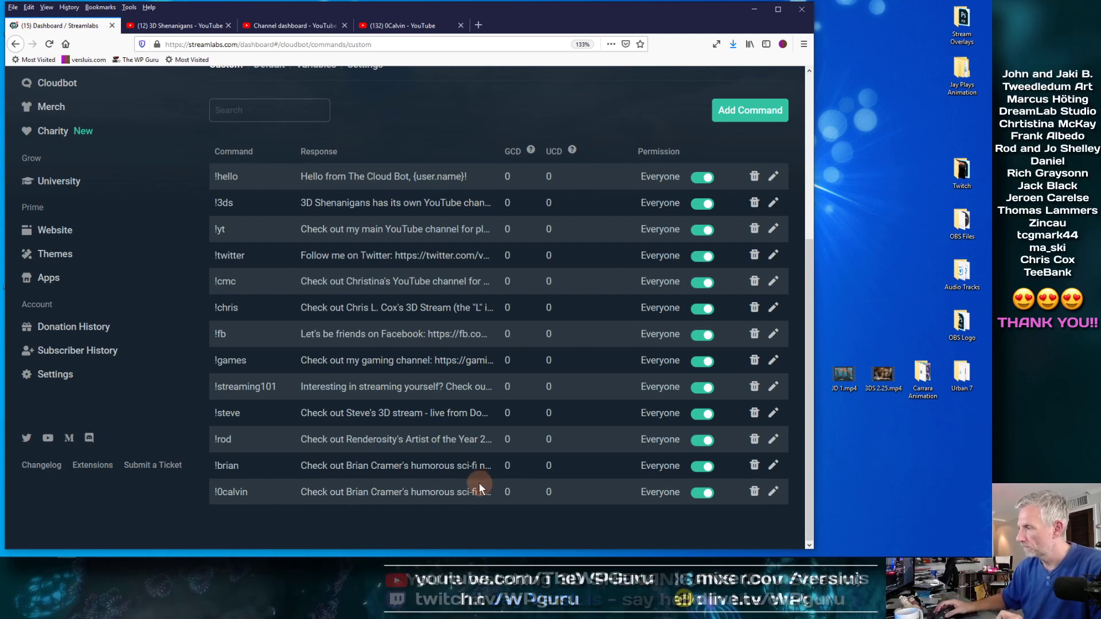
- Start another custom command named !support
scroll(544, 409, up, 5)
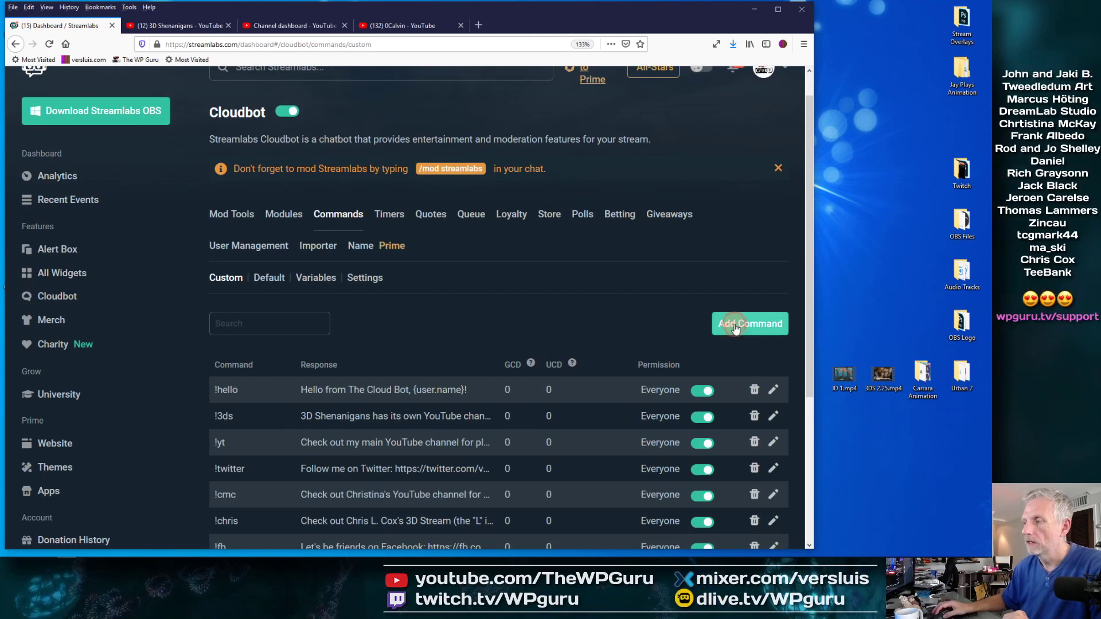
click(740, 321)
click(372, 257)
text(!support)
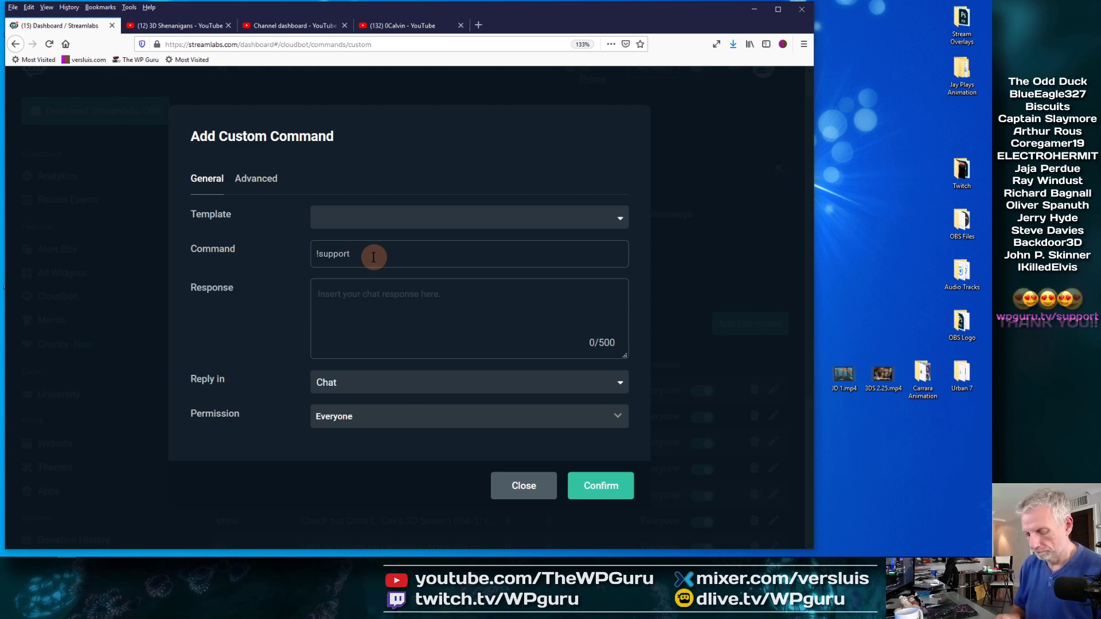
key(Tab)
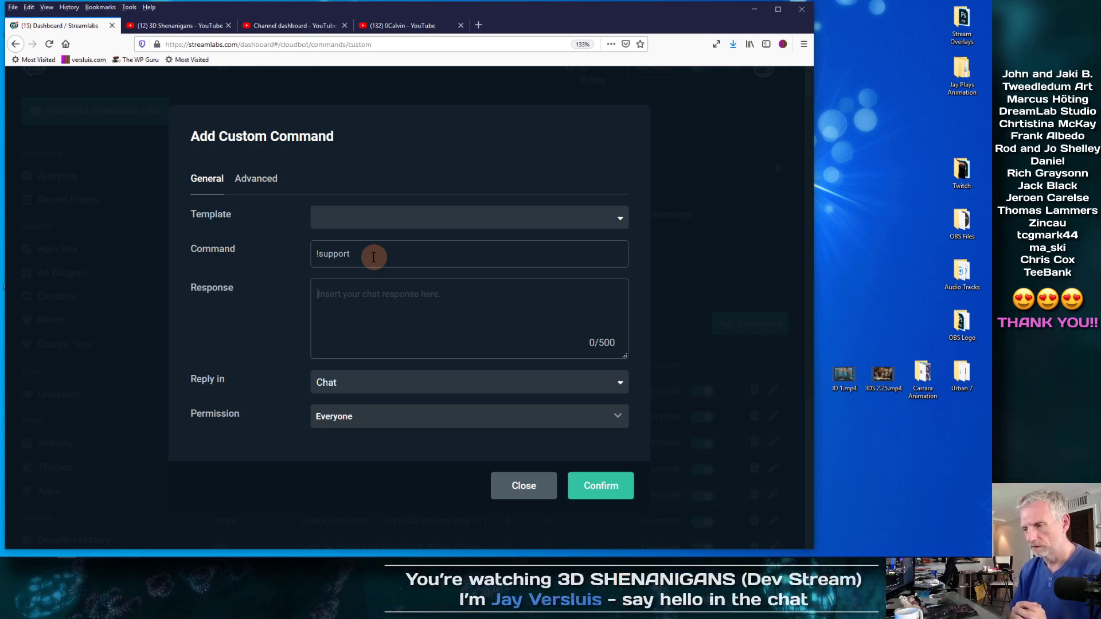
text(You can)
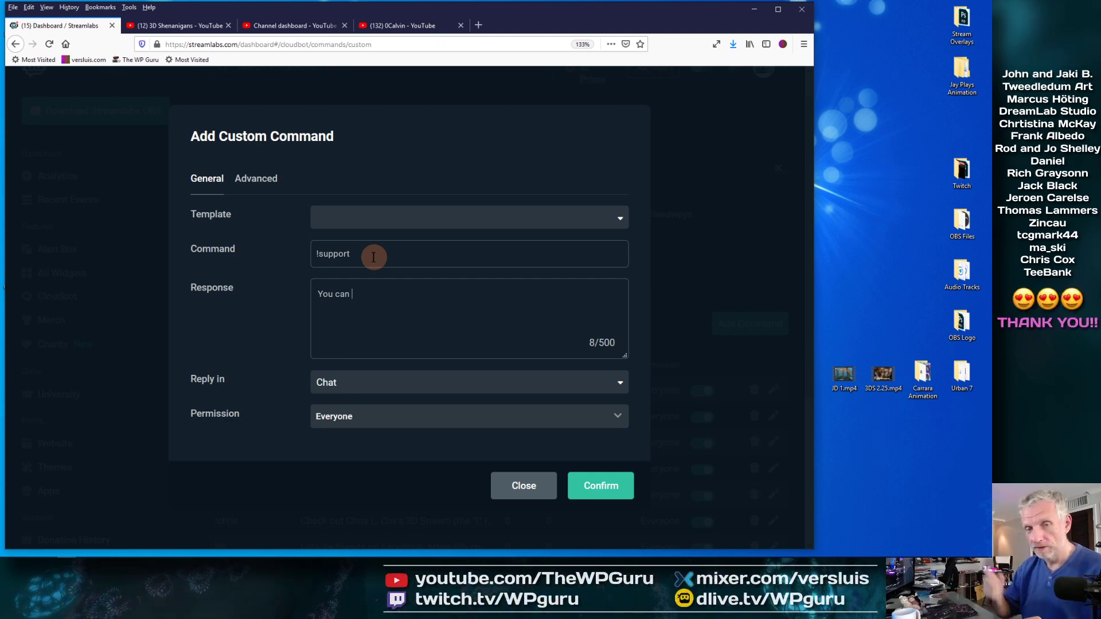
text(show me the money)
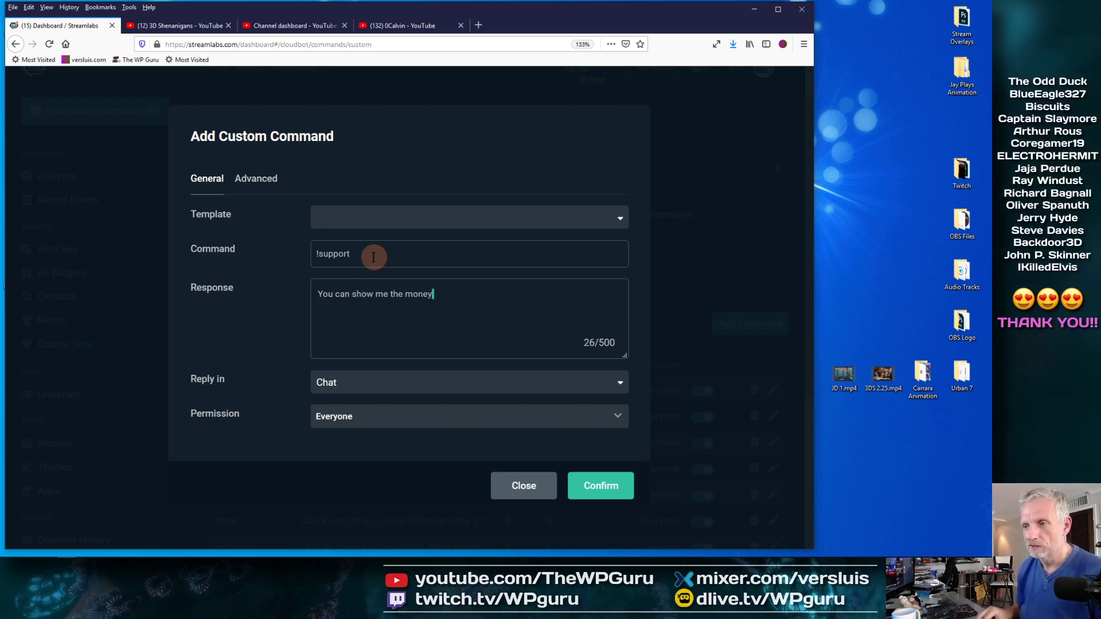
key(ctrl+shift+Left)
key(ctrl+shift+Left)
key(ctrl+shift+Left)
key(ctrl+shift+Left)
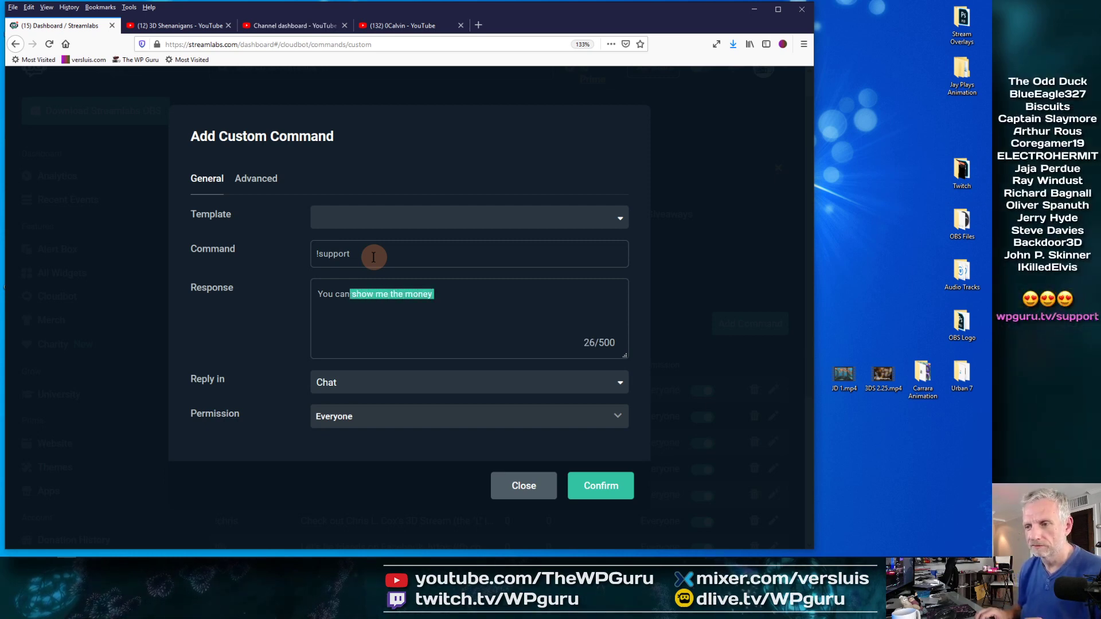
text(v)
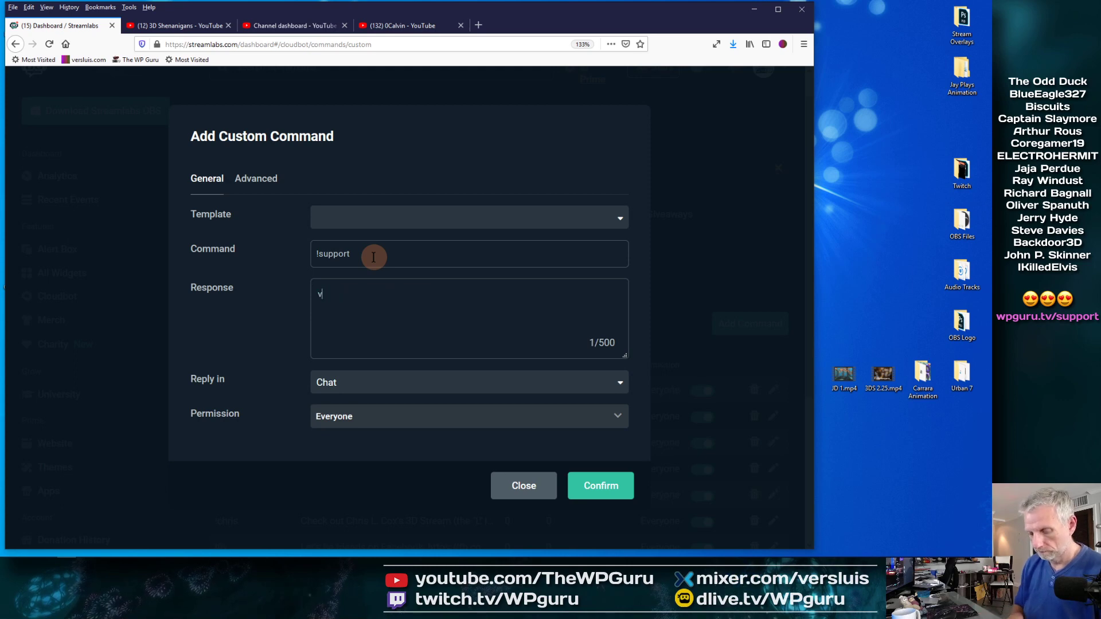
text(e)
key(BackSpace)
key(BackSpace)
key(BackSpace)
text(Give me cash NOW:)
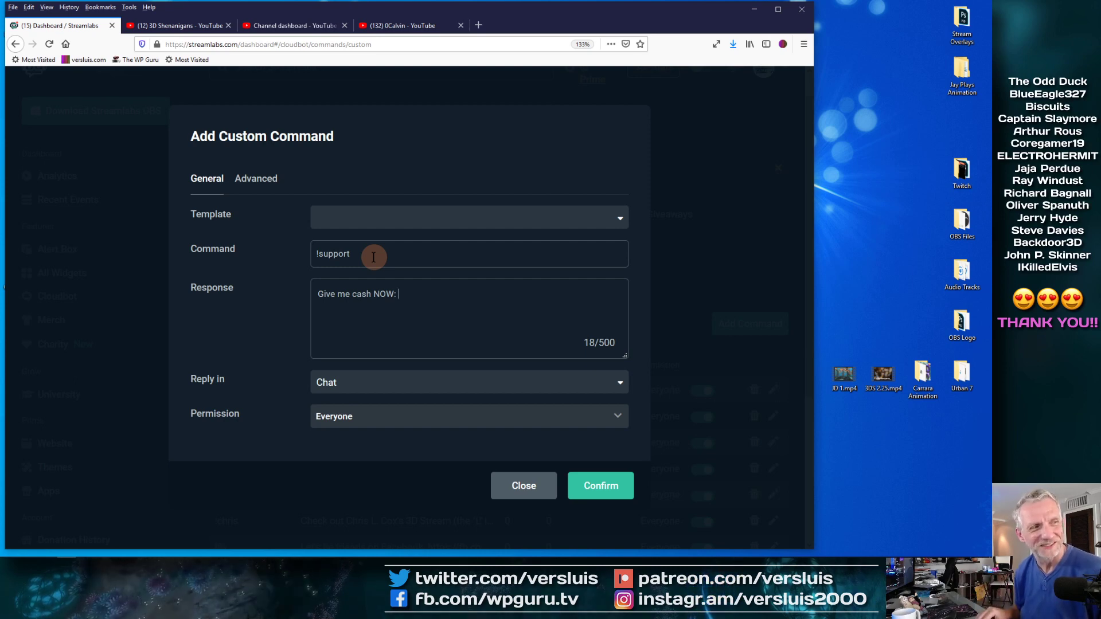
key(ctrl+a)
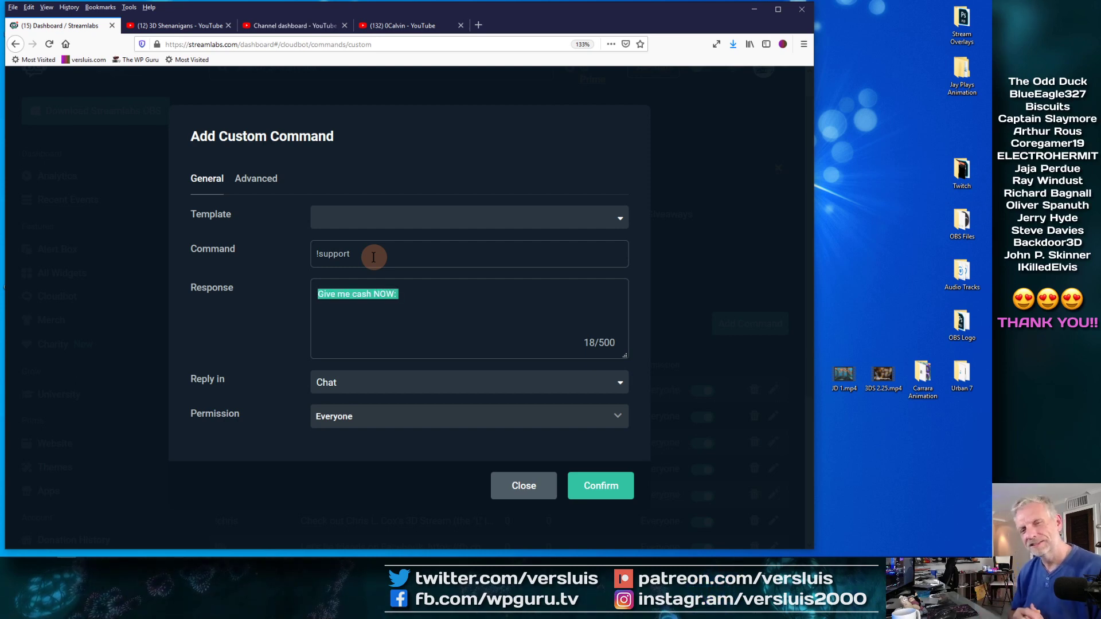
text(You c)
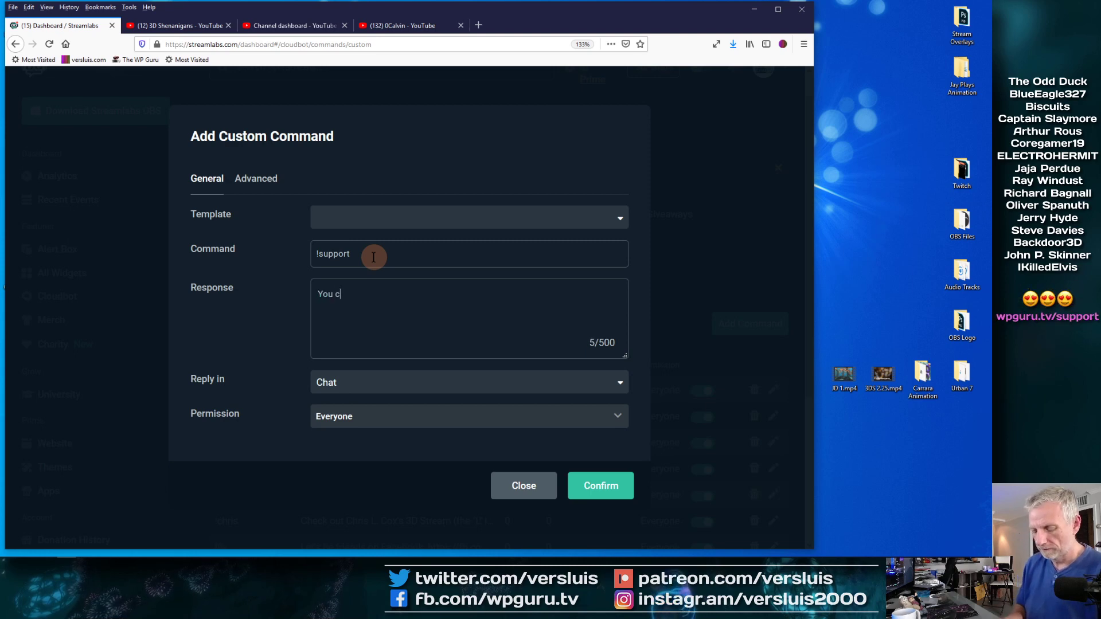
text(an support me in)
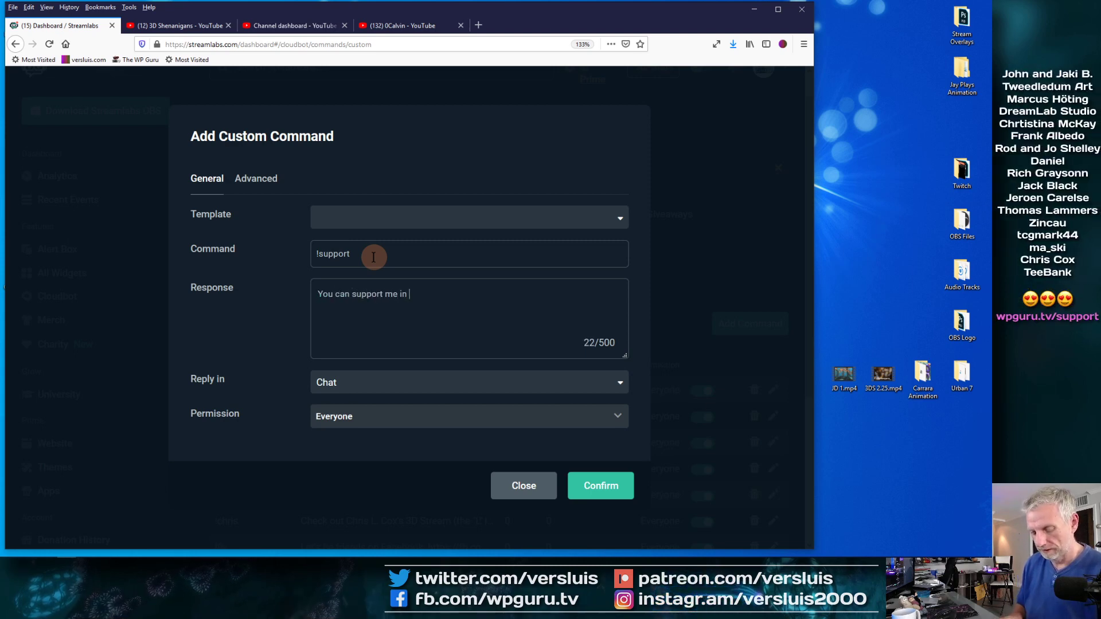
text( so many way)
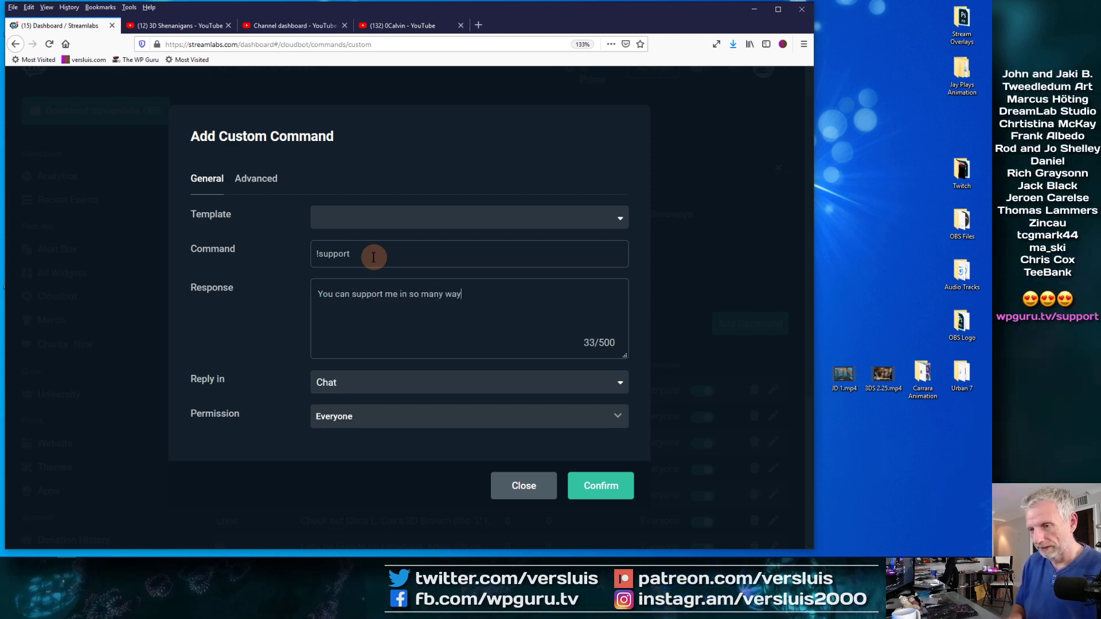
text(s: https://)
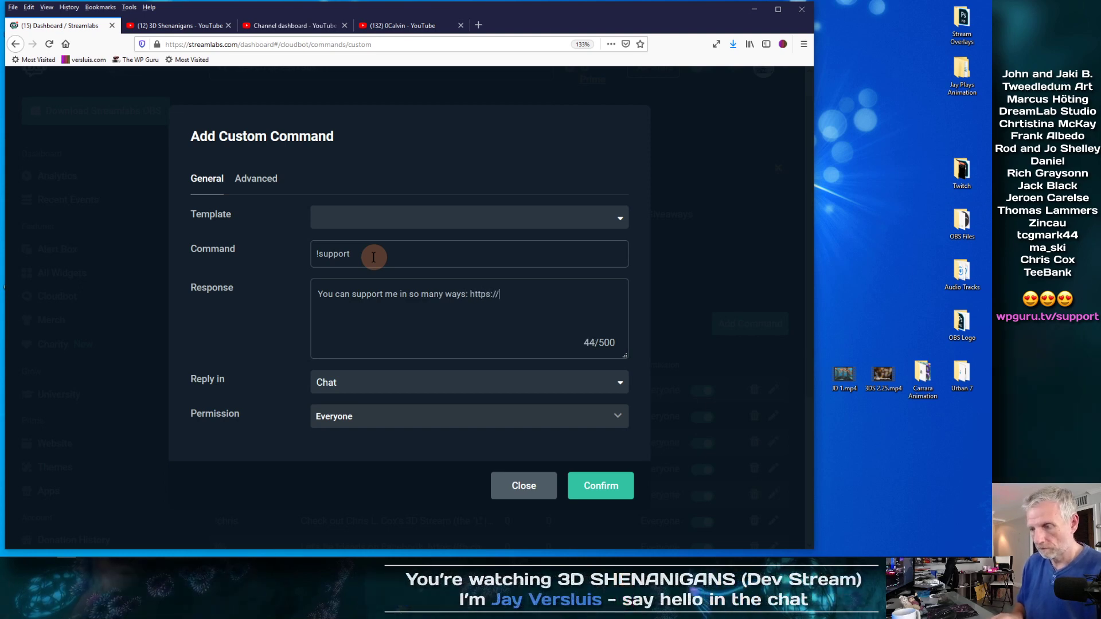
text(wpguru.tv/support)
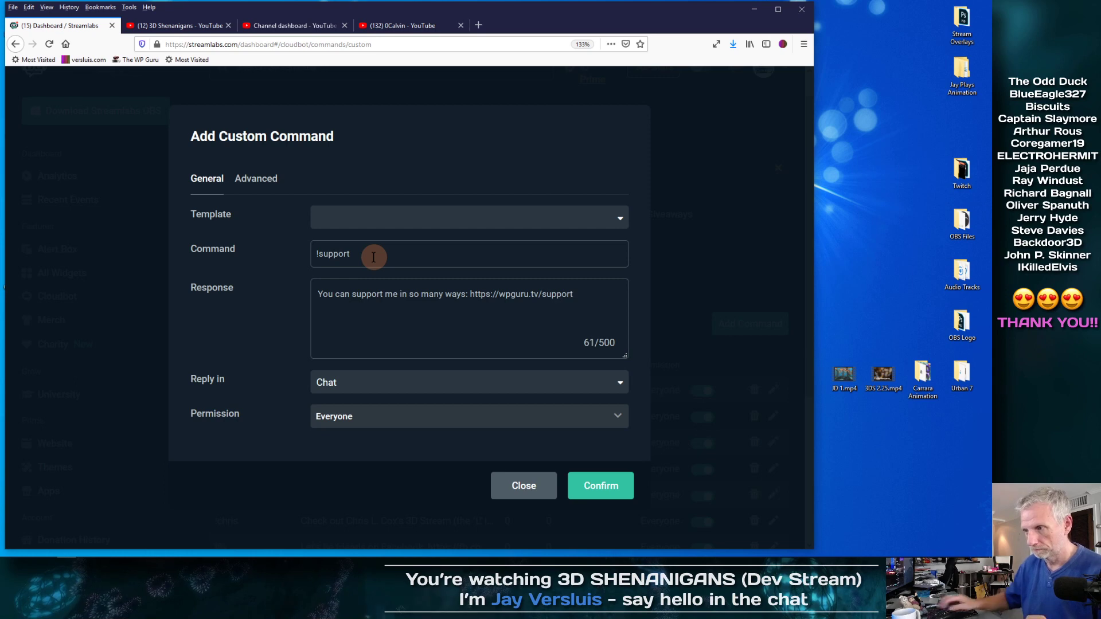
click(602, 485)
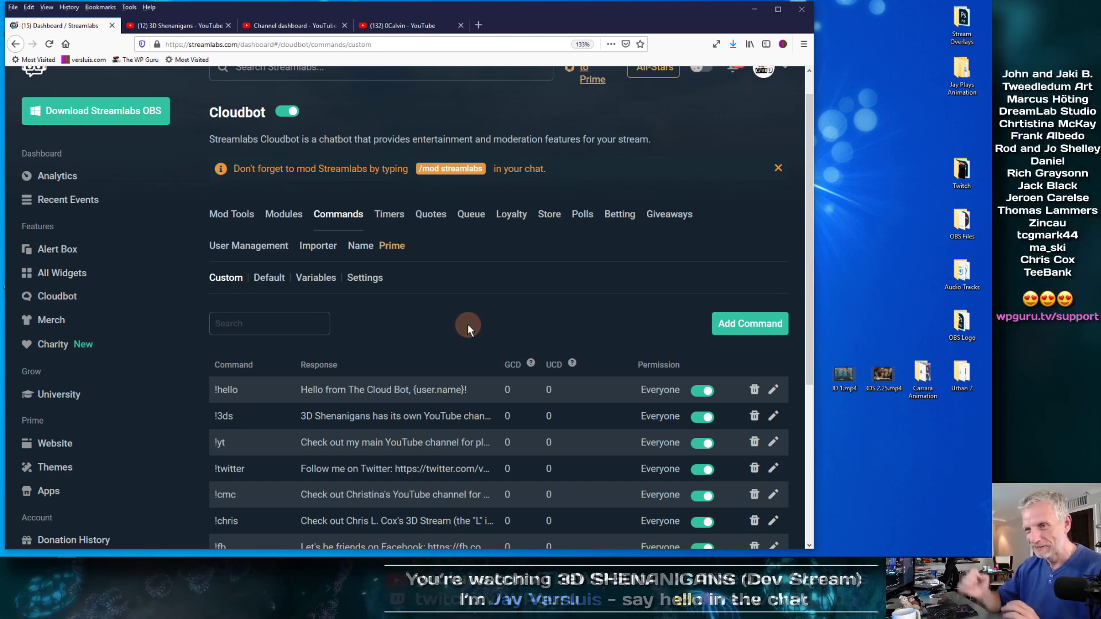
scroll(471, 322, down, 4)
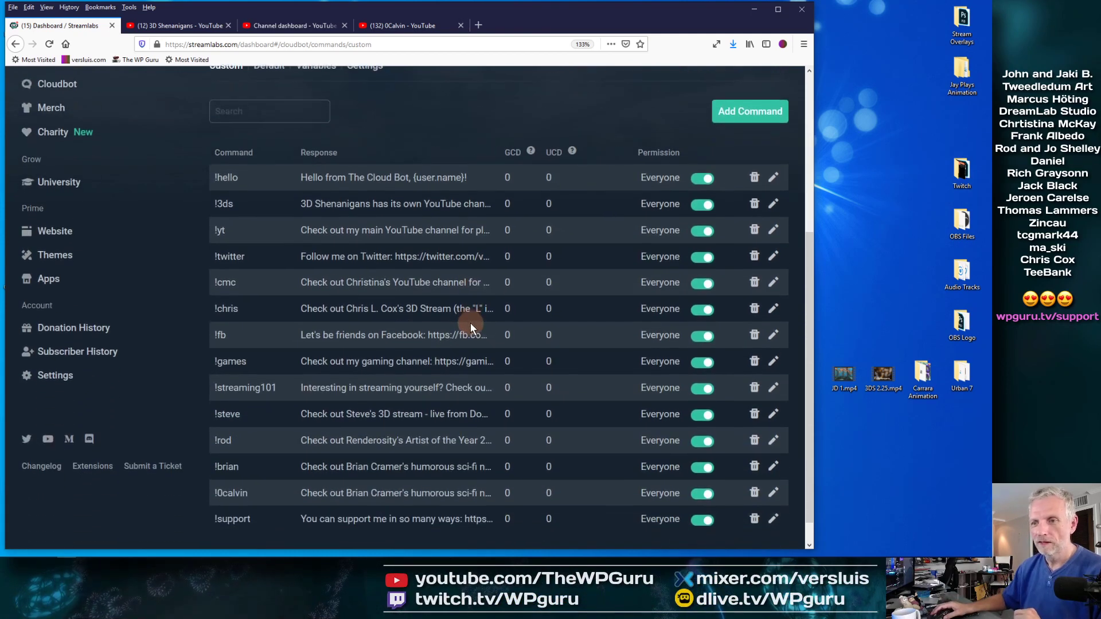
- Switch to YouTube, search for backdoor3d, open the BackDoor3D channel and copy its web address
click(422, 28)
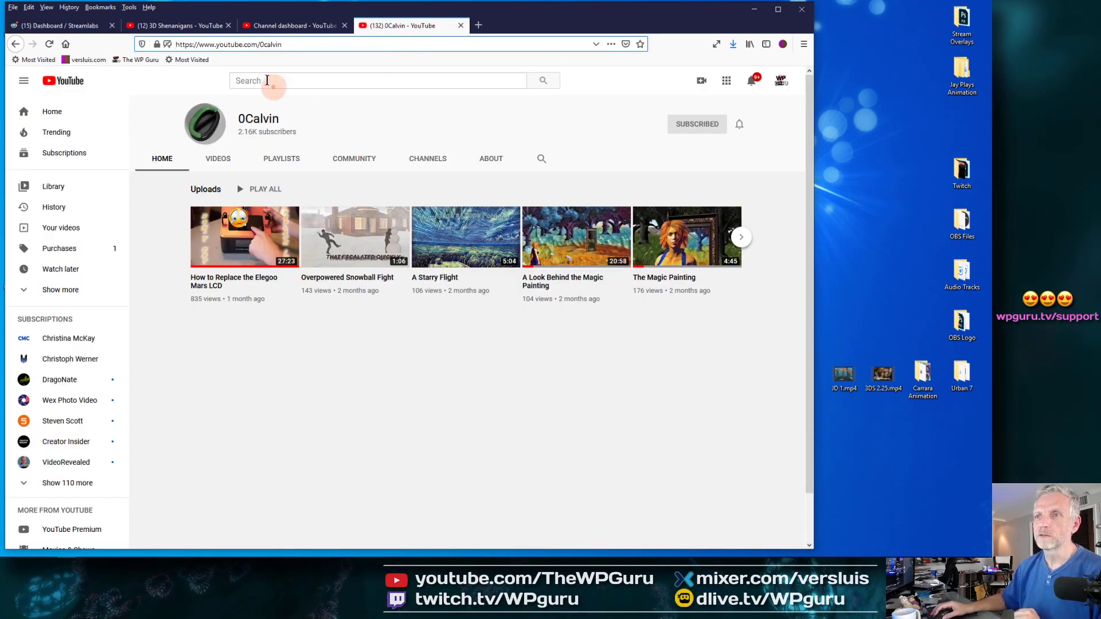
click(318, 46)
click(341, 80)
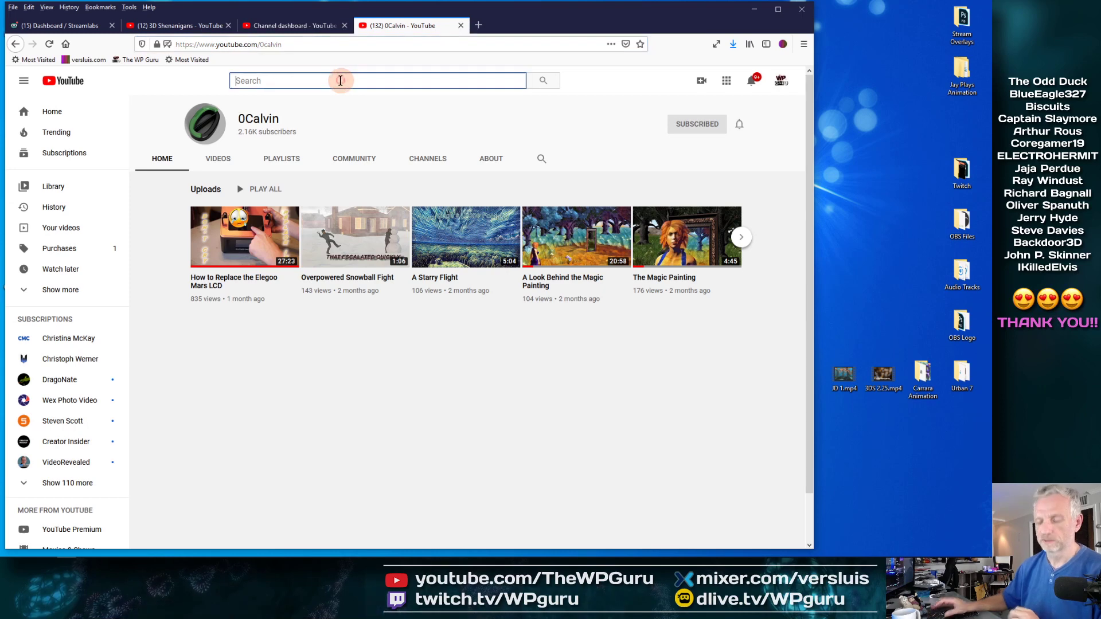
text(backdoor3d)
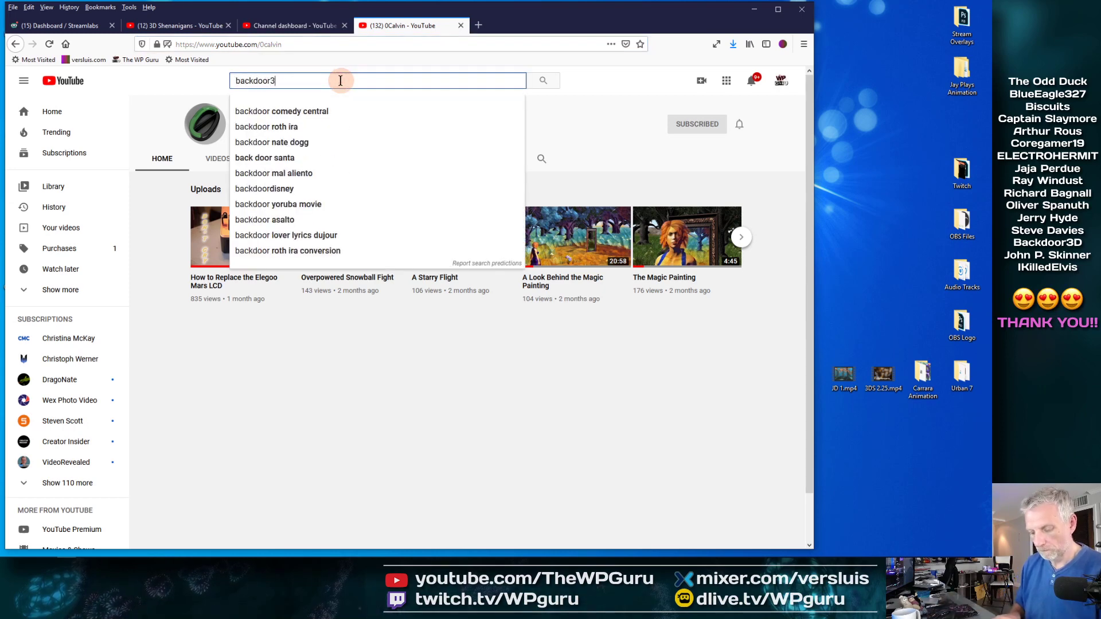
key(Return)
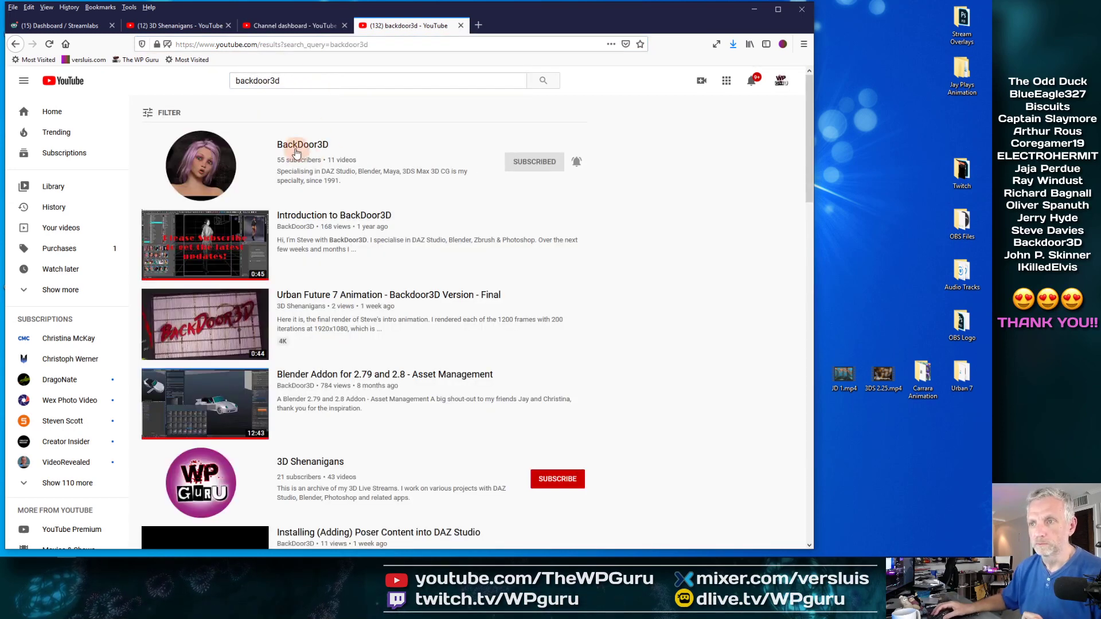
click(296, 149)
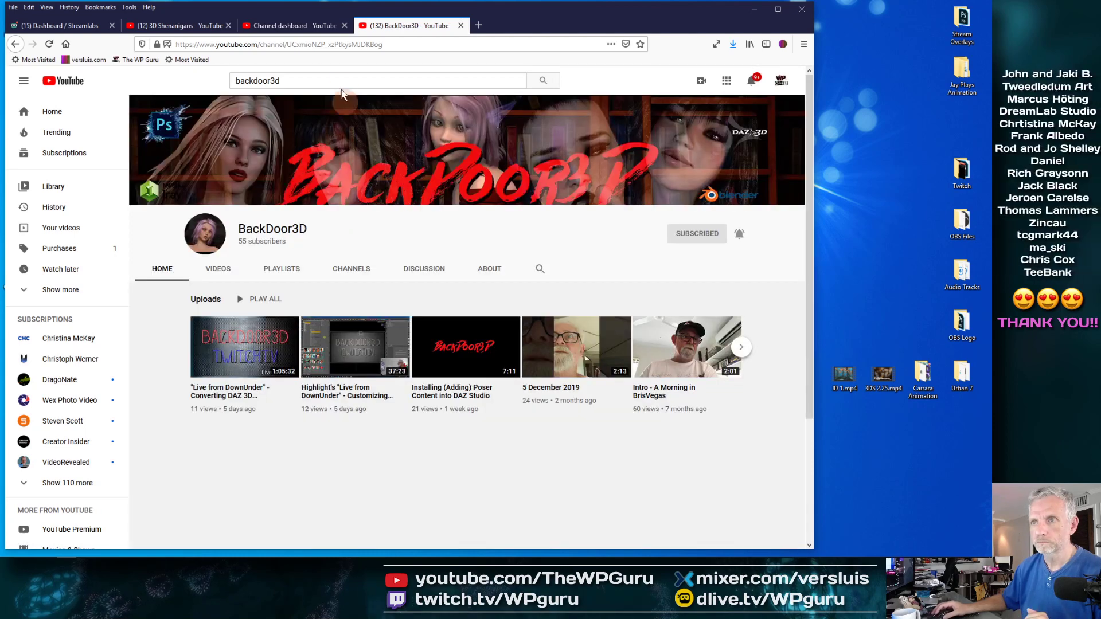
click(349, 45)
key(ctrl+c)
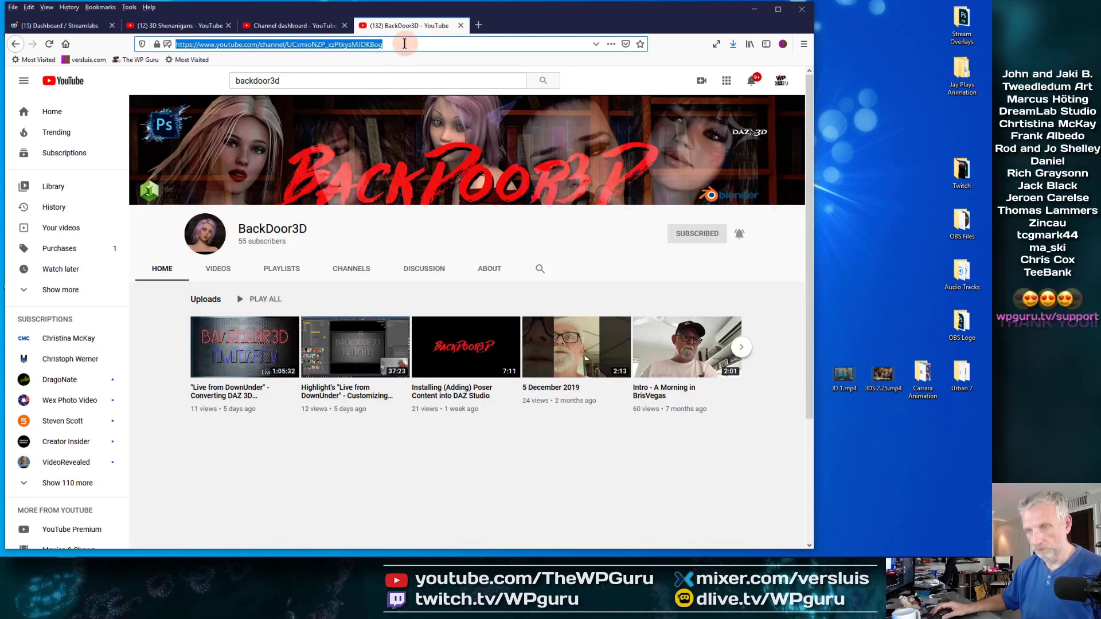
- Append "(he's also on YouTube:" plus the copied BackDoor3D channel address and a closing bracket to the Downunder 3D stream command's response and save it
click(90, 27)
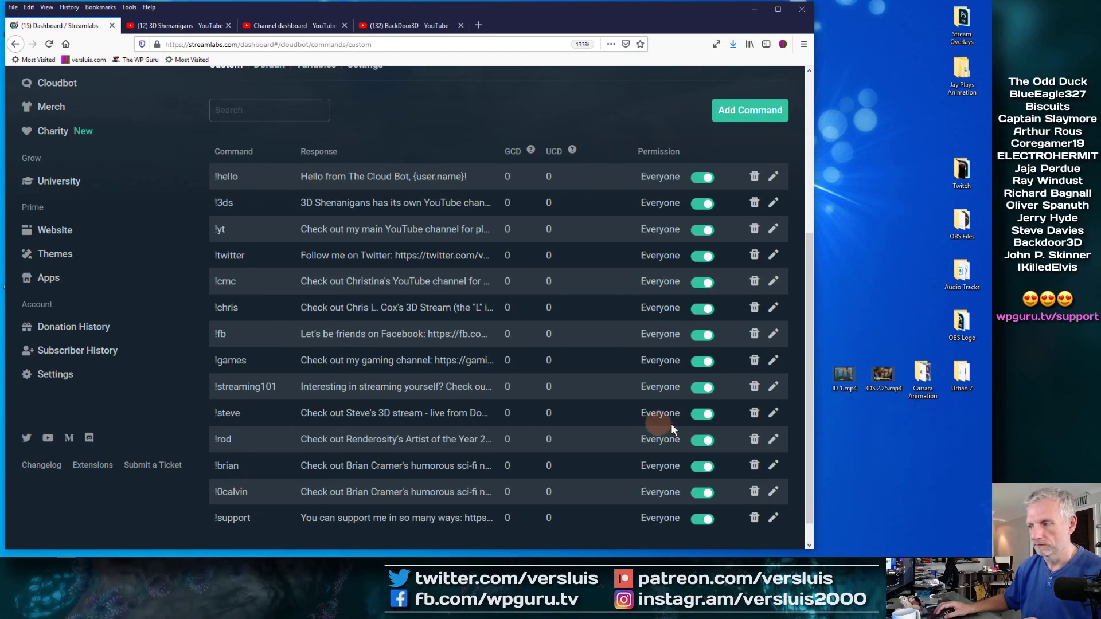
click(773, 414)
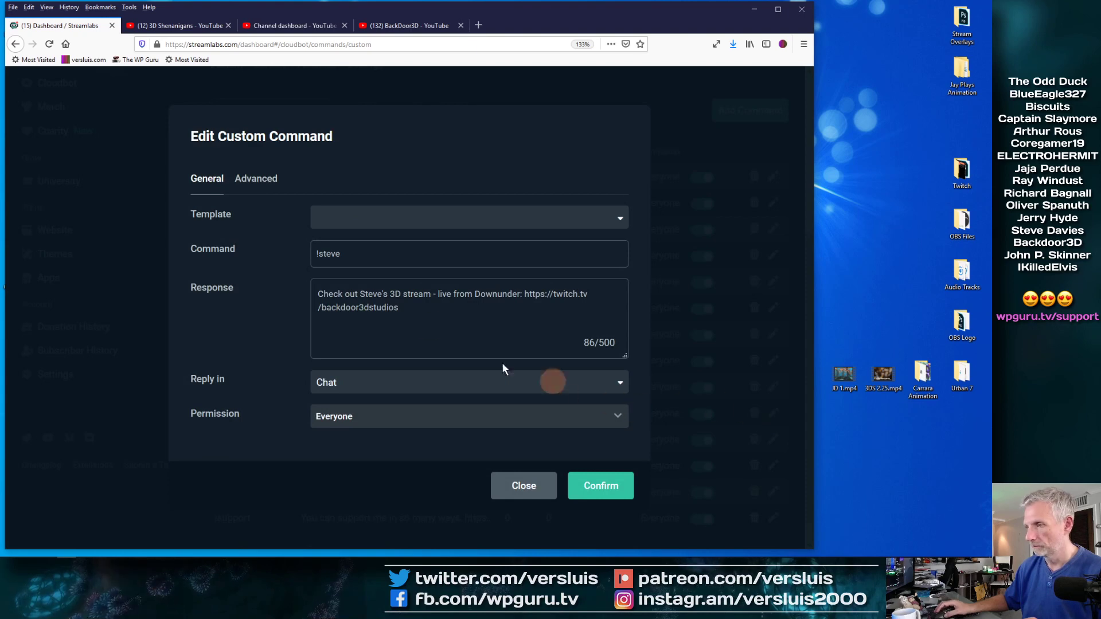
click(491, 308)
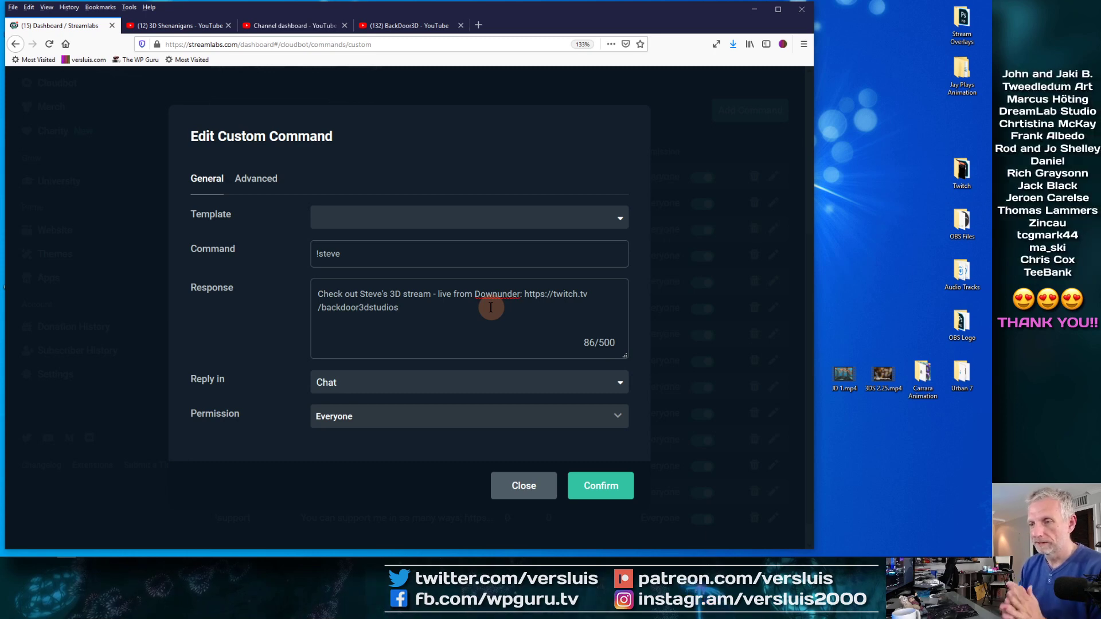
text(()
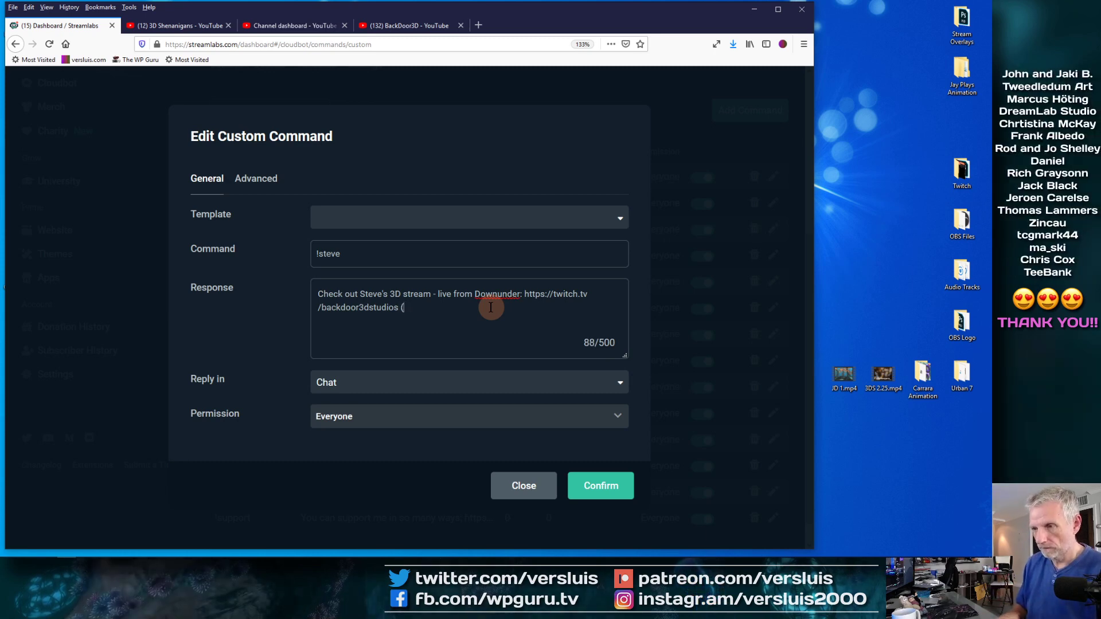
text(he's also on YouT)
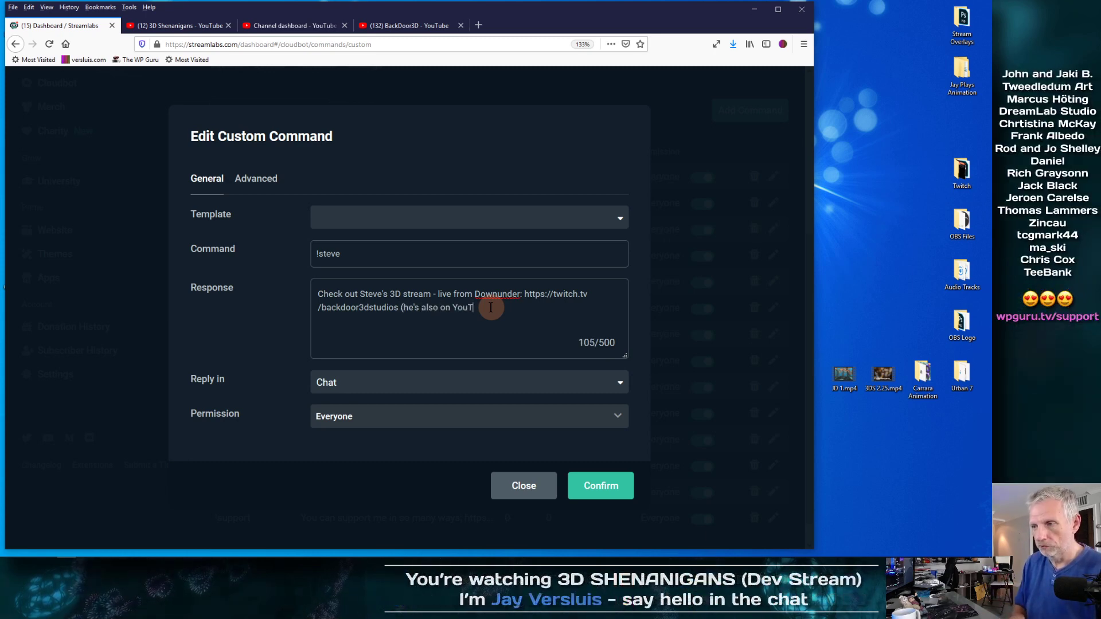
text(ube:)
key(ctrl+v)
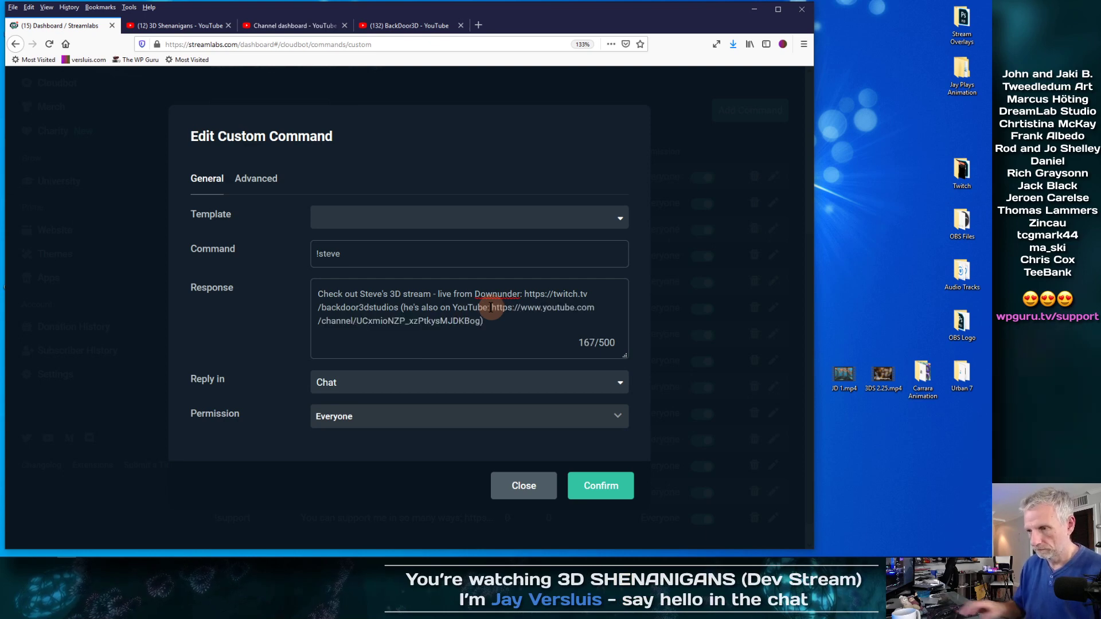
click(598, 485)
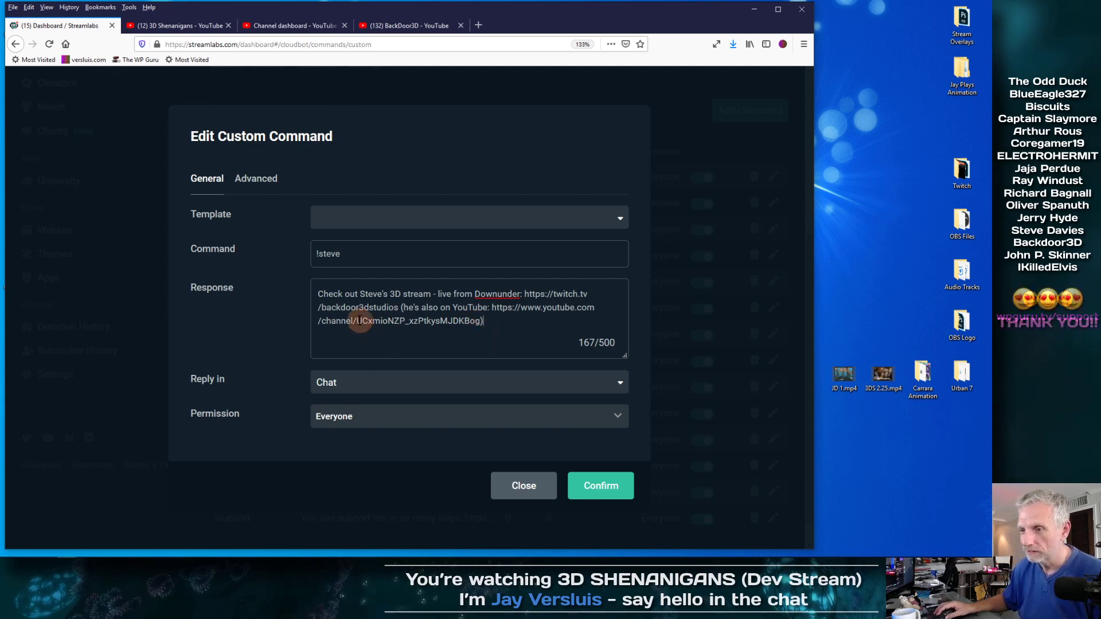
drag(362, 321, 503, 336)
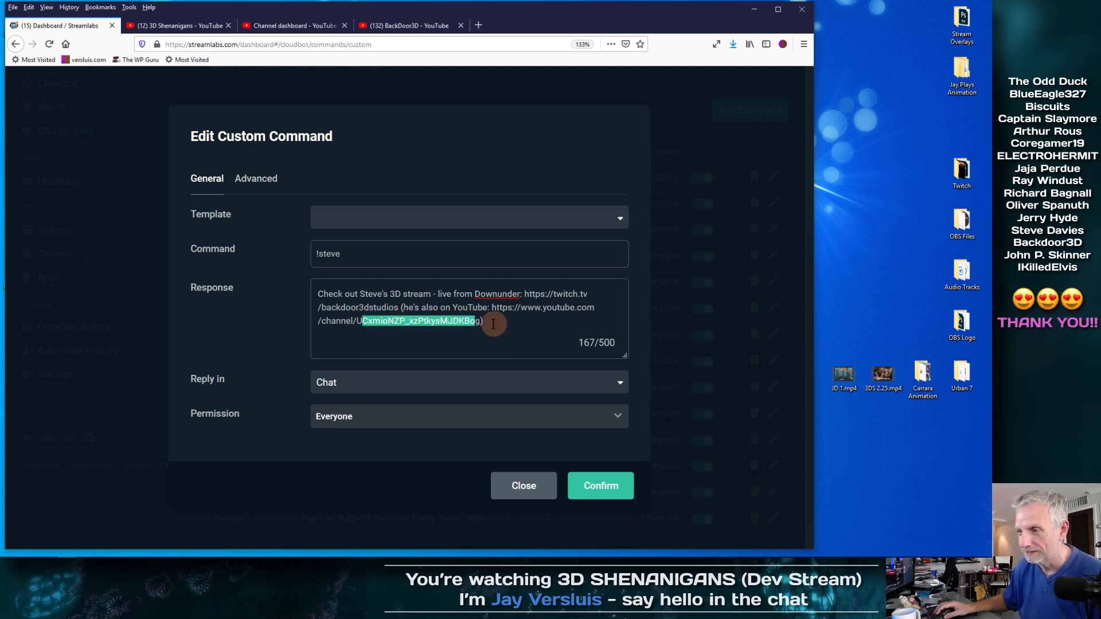
click(493, 325)
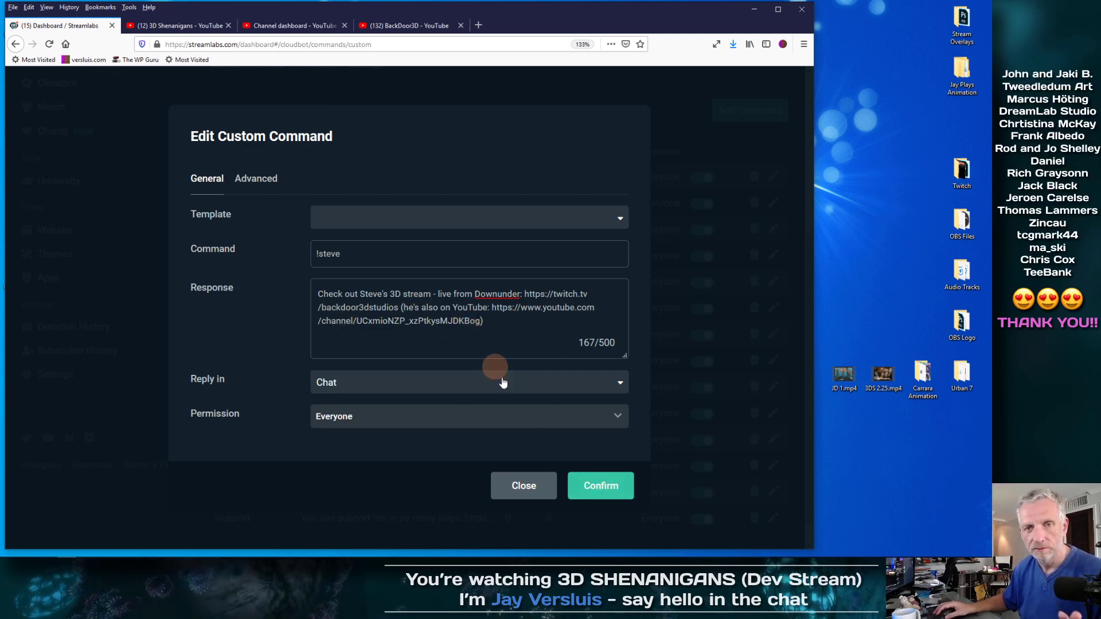
click(583, 486)
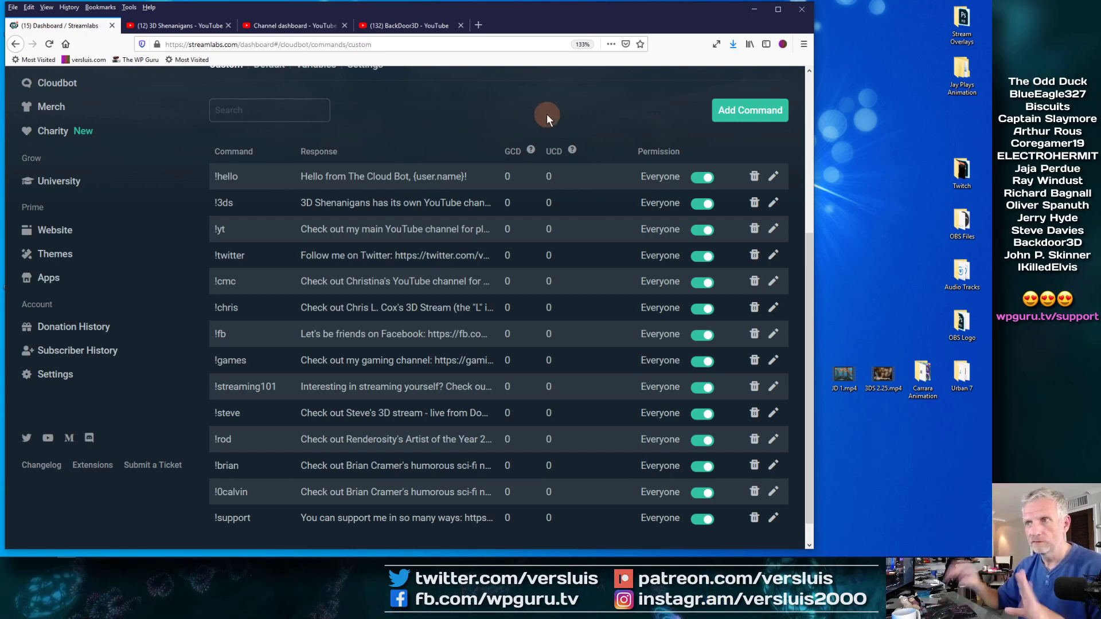
- Close the BackDoor3D and Channel dashboard pages and minimize the browser
click(460, 26)
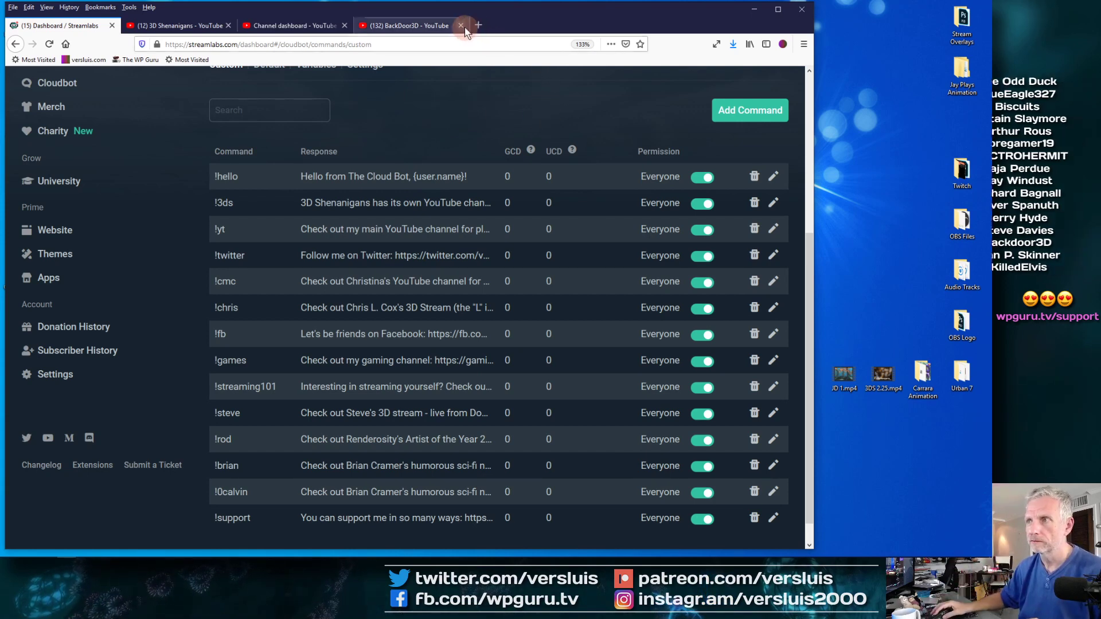
click(344, 25)
click(754, 9)
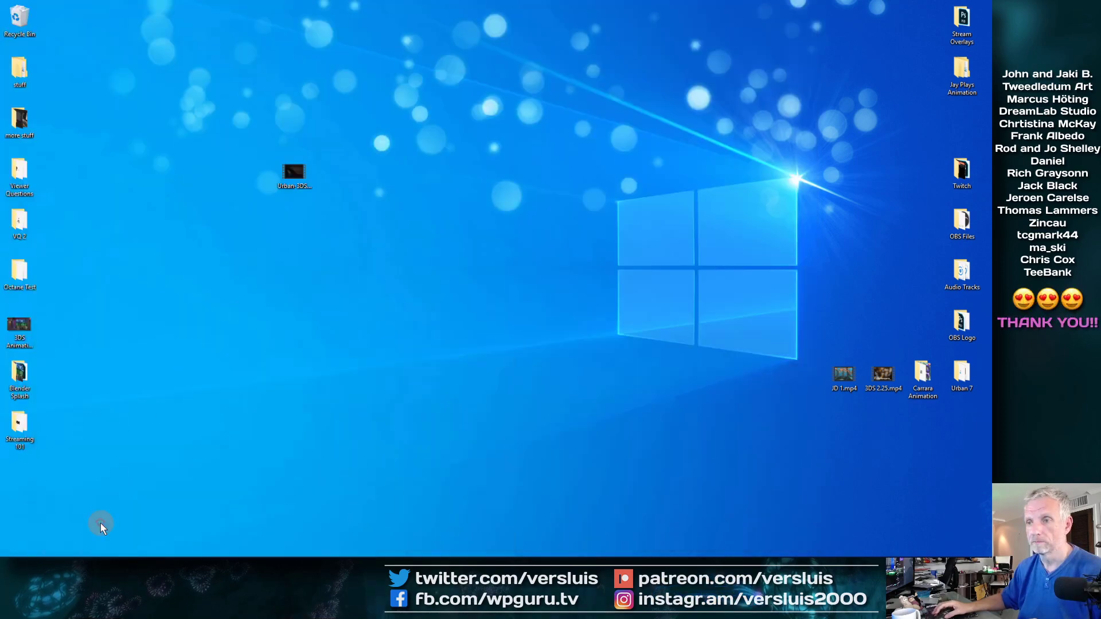
- Switch to Photoshop, close the Untitled-1 document without saving it and minimize the program
mouse_move(4, 563)
click(111, 549)
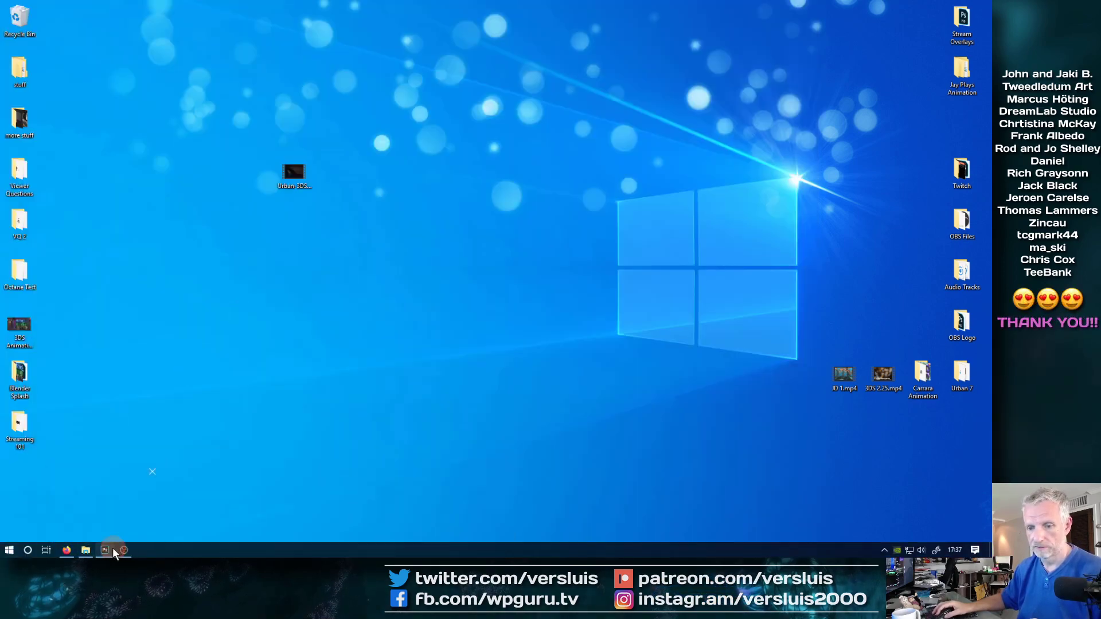
click(113, 37)
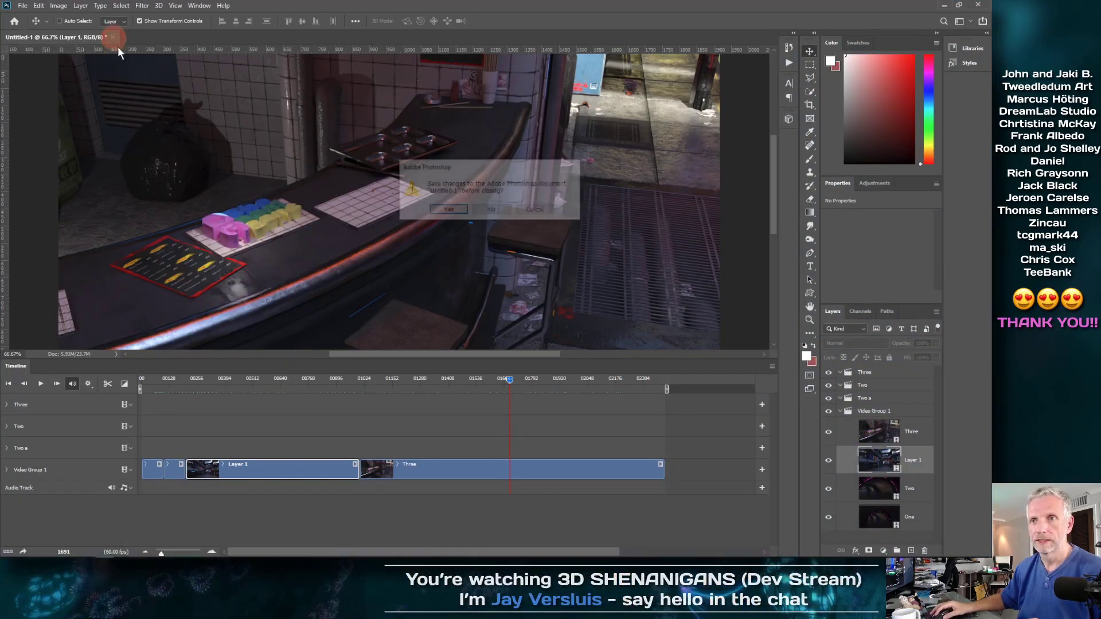
click(487, 210)
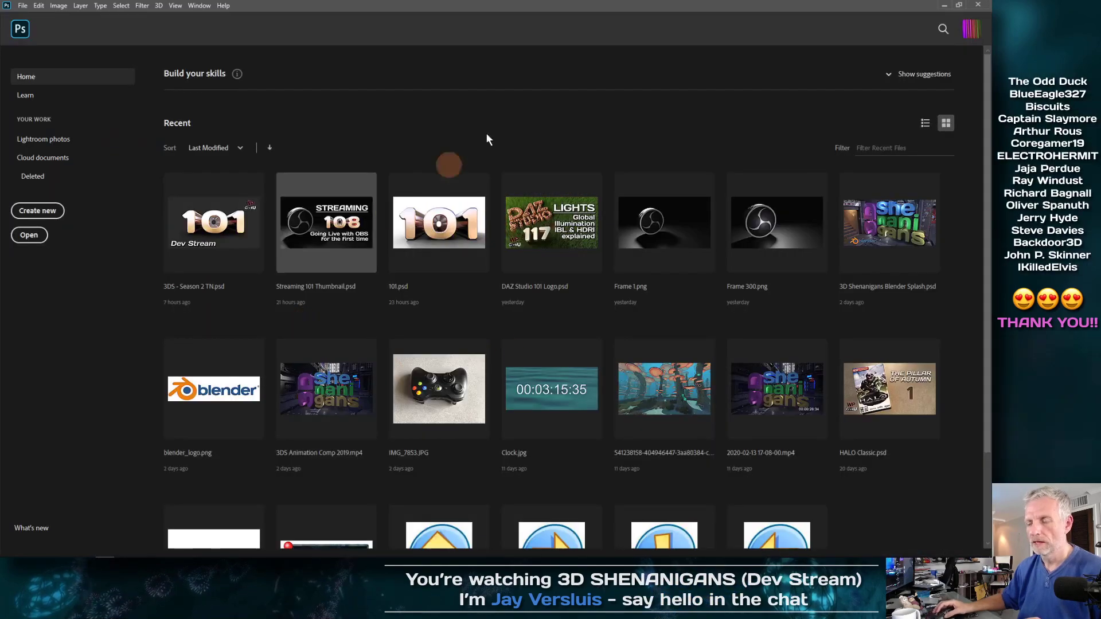
scroll(619, 183, down, 2)
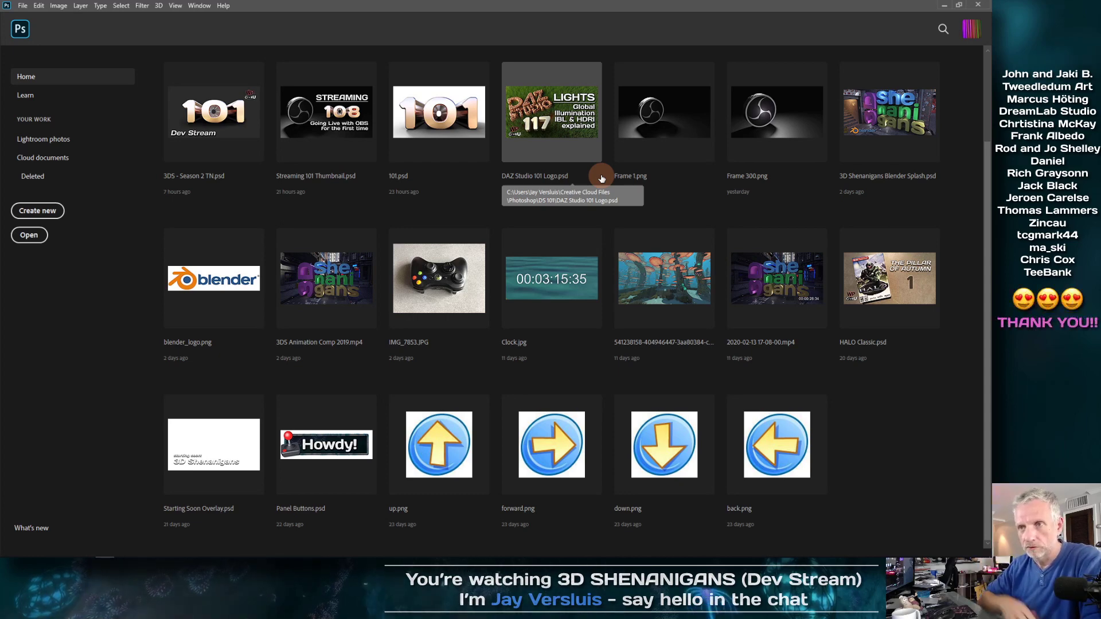
click(944, 5)
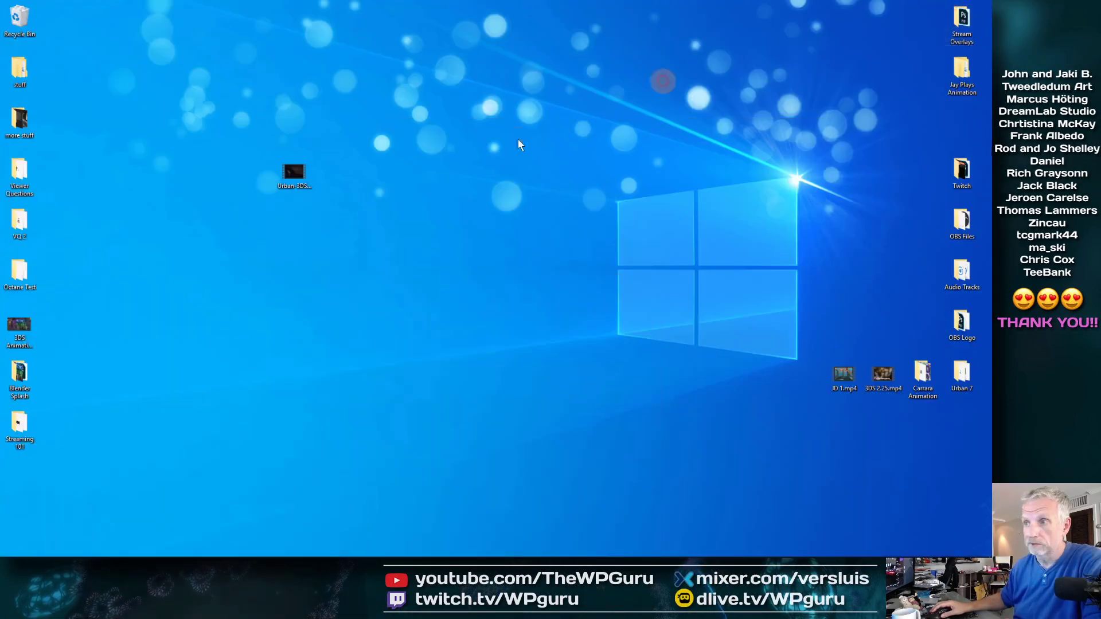
- Launch DAZ Studio 4.12 and show the Smart Content products
click(11, 552)
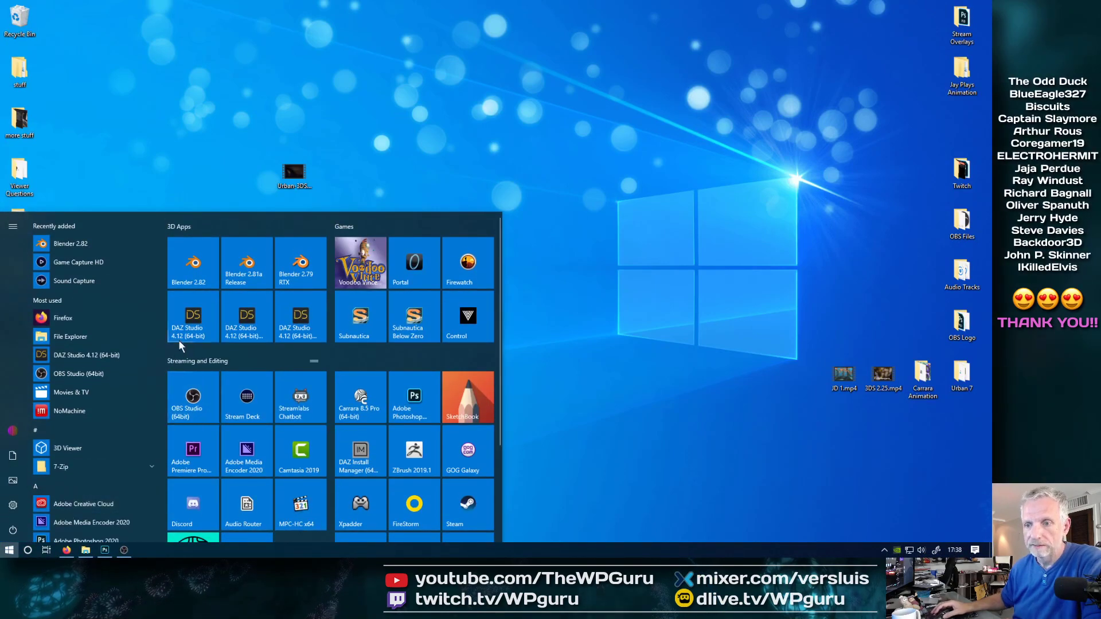
click(181, 323)
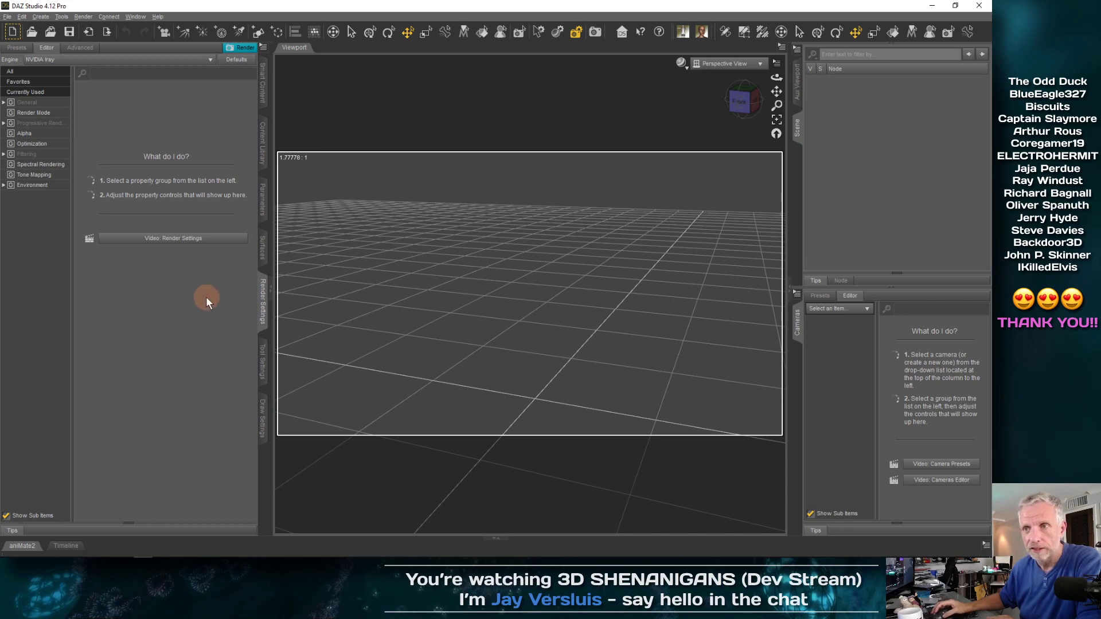
click(263, 83)
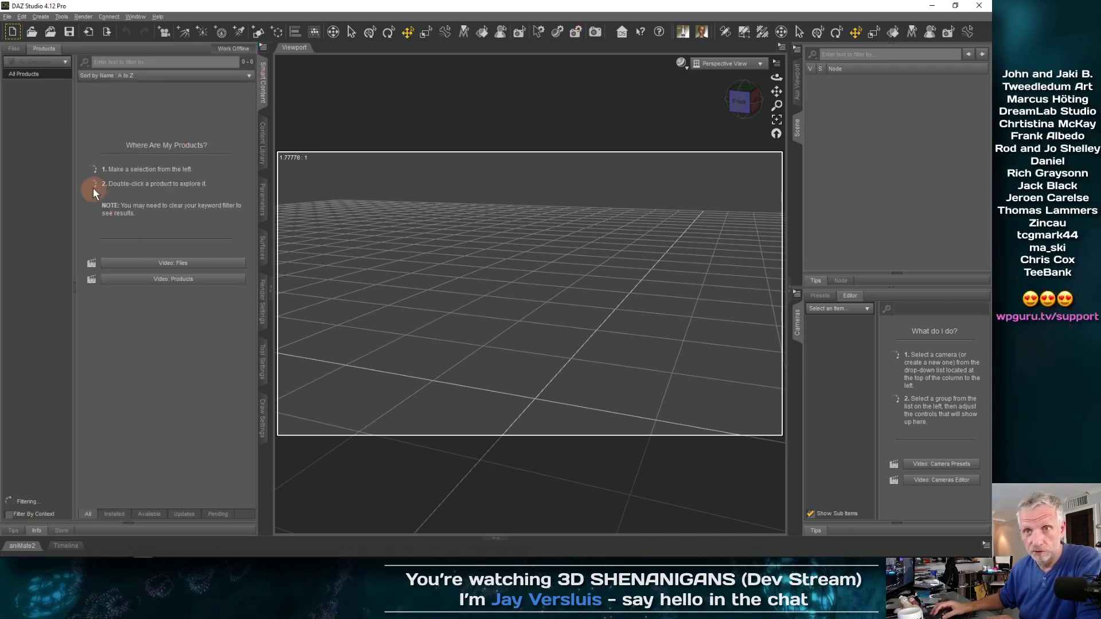
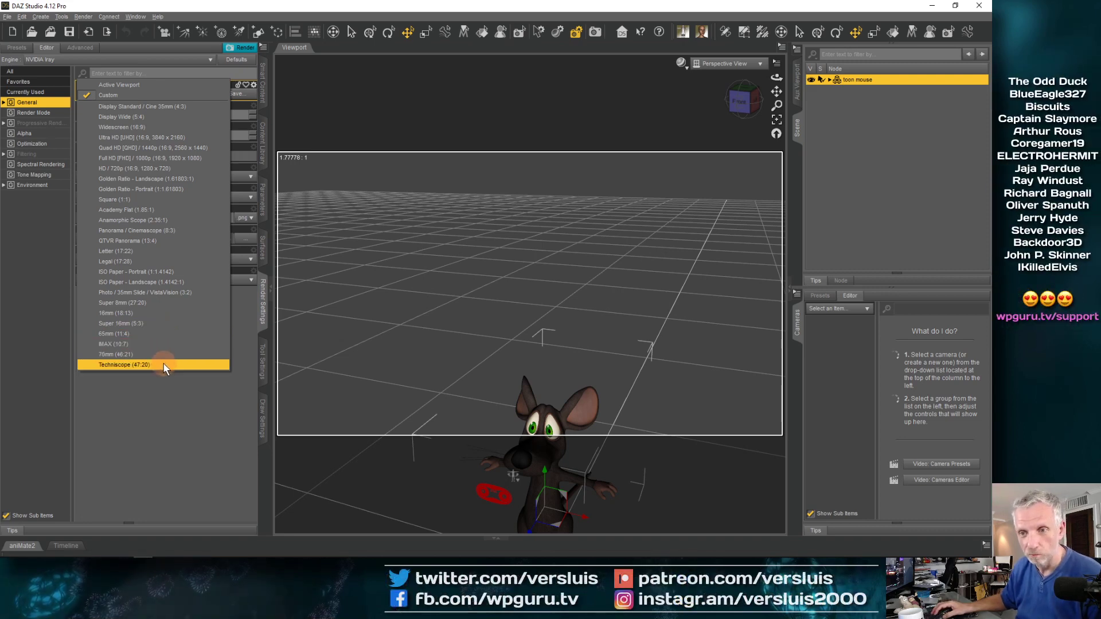
- Set the render dimensions to the Square (1:1) preset with a pixel size of 1200 by 1200
click(174, 198)
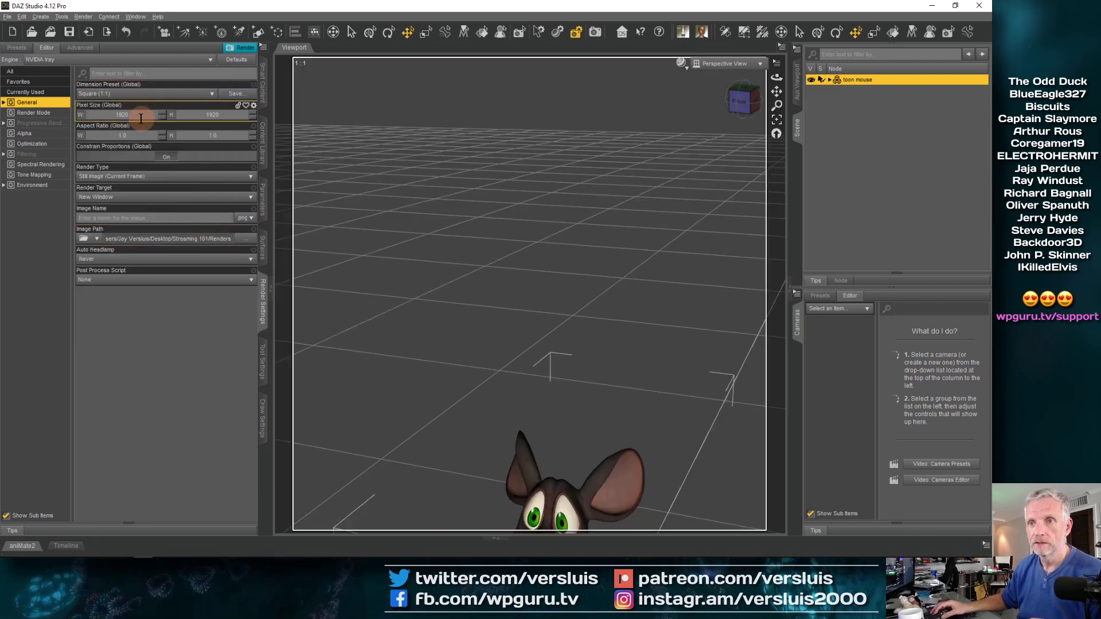
click(105, 116)
text(1200)
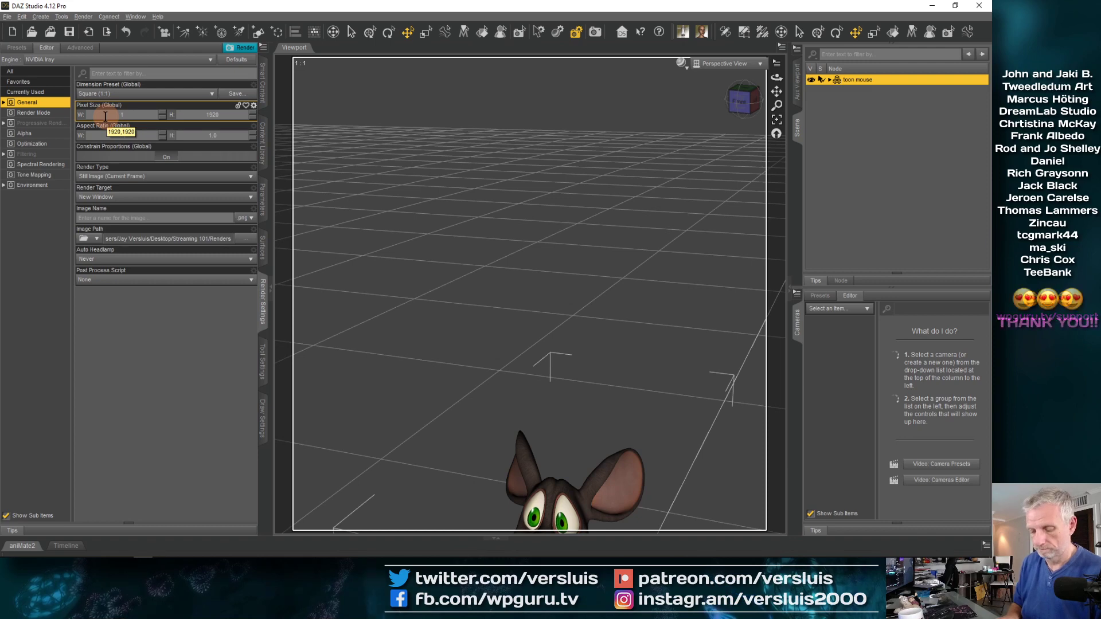
key(Tab)
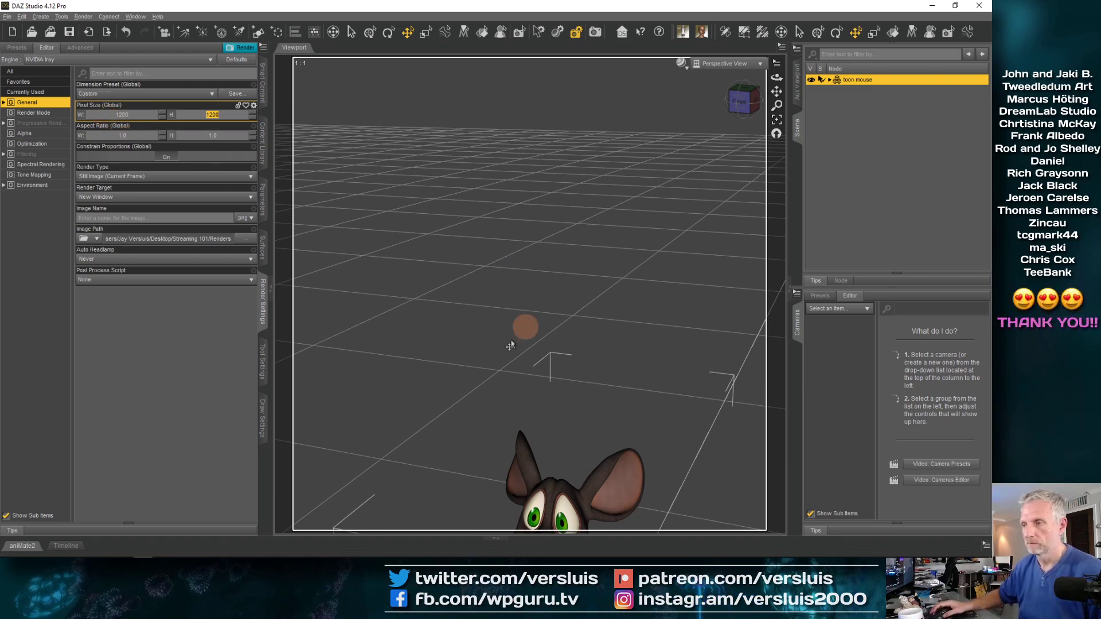
- Frame the toon mouse in the perspective view so that its head and torso fill the square render area
key(ctrl+f)
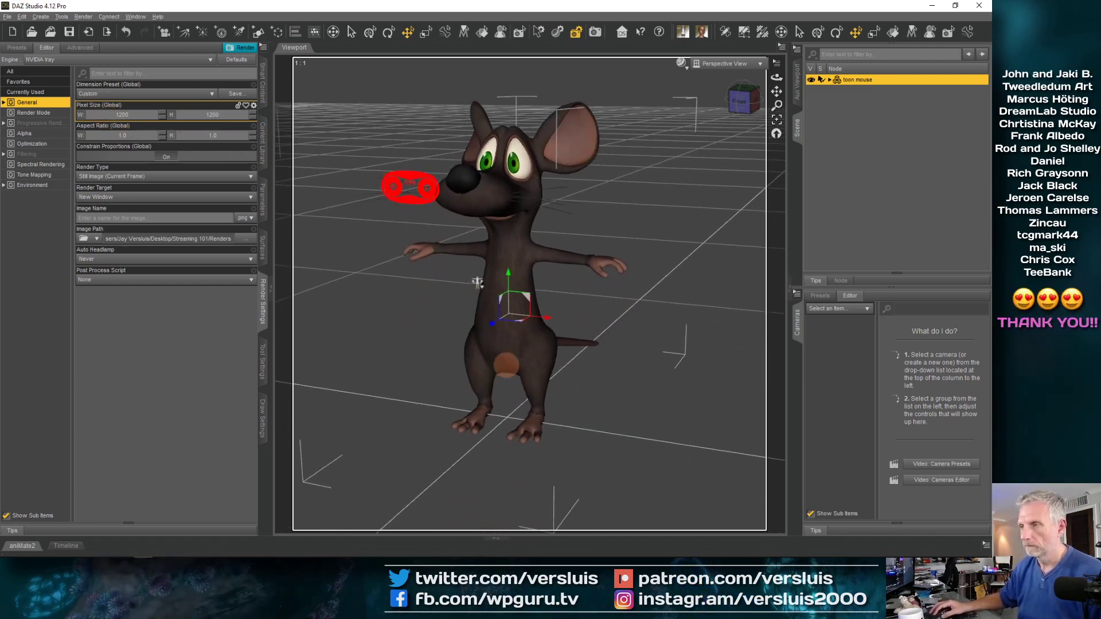
scroll(493, 368, up, 5)
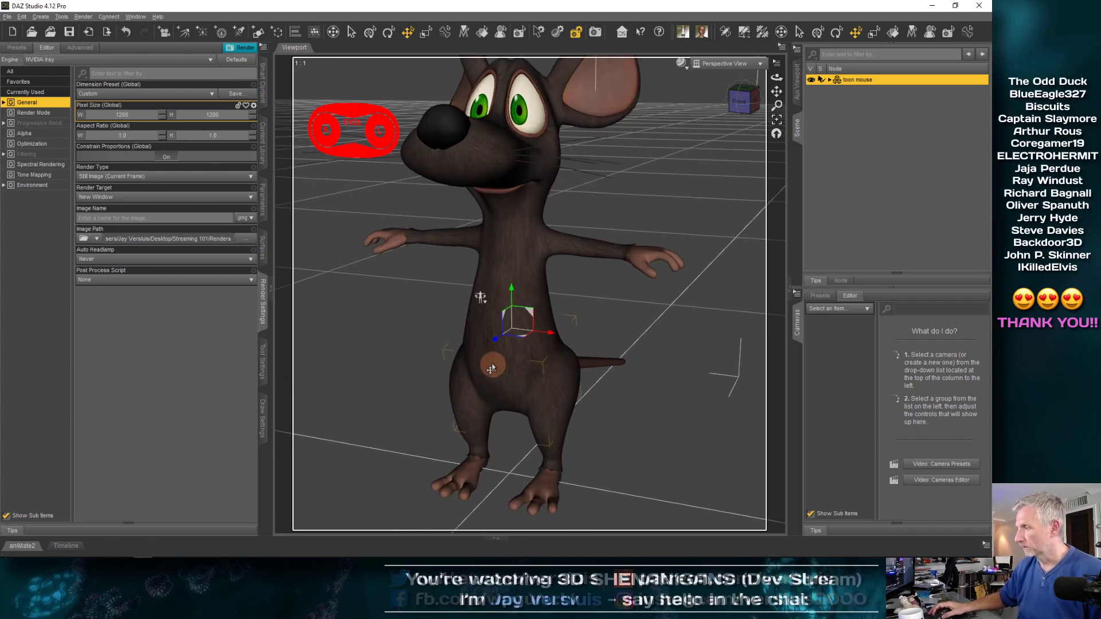
drag(483, 311, 503, 352)
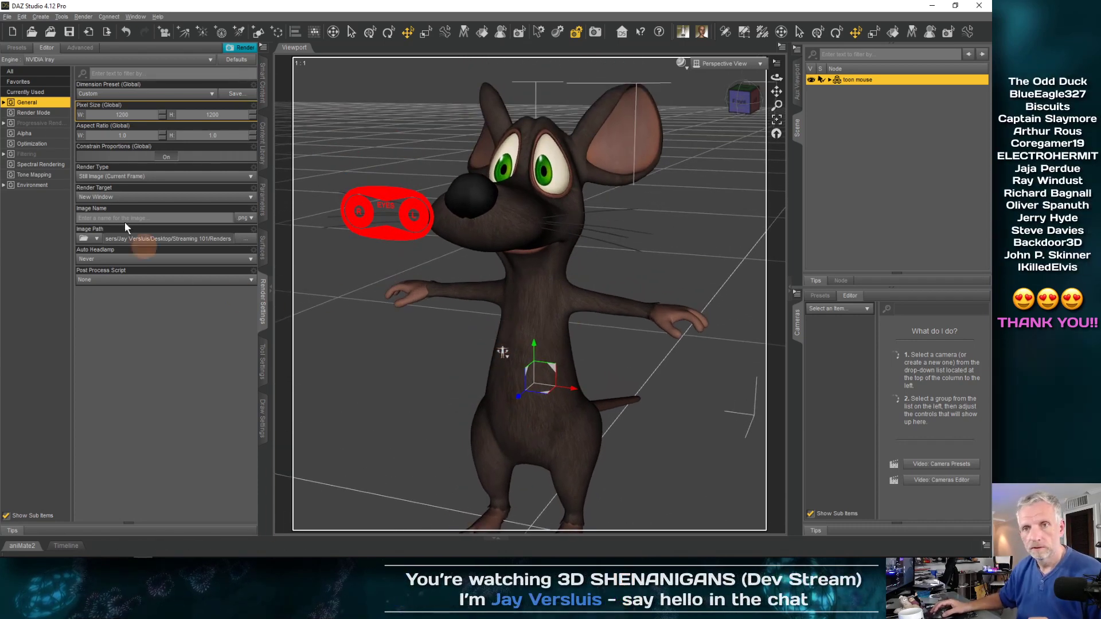
- Show the poses of the 3D Universe Toon Mouse product and apply Figure Pose 04 to the toon mouse
click(263, 83)
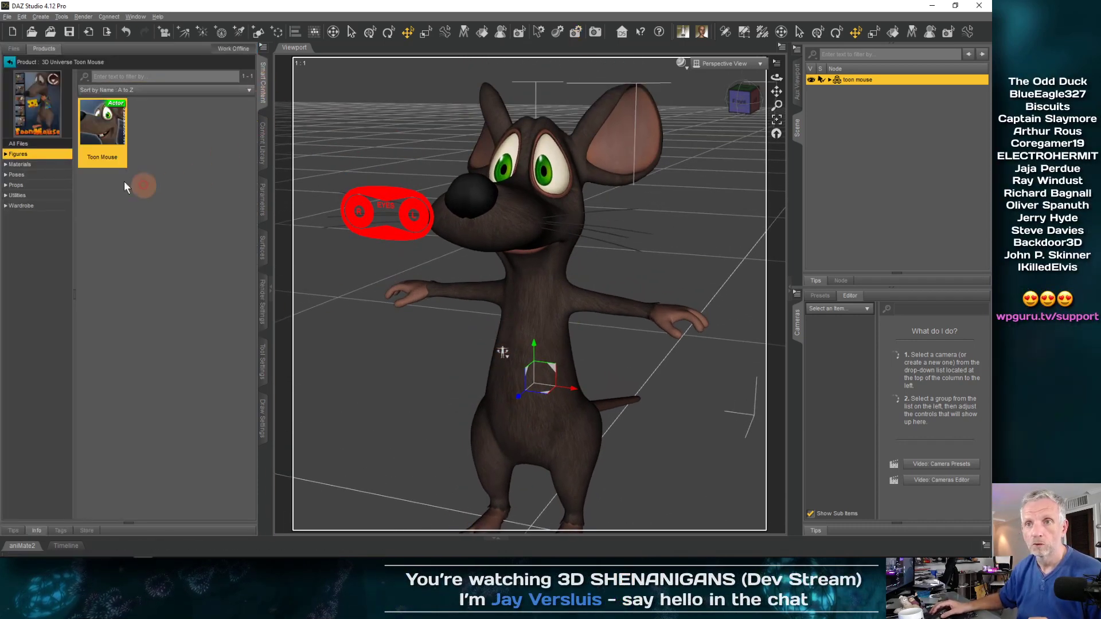
click(52, 176)
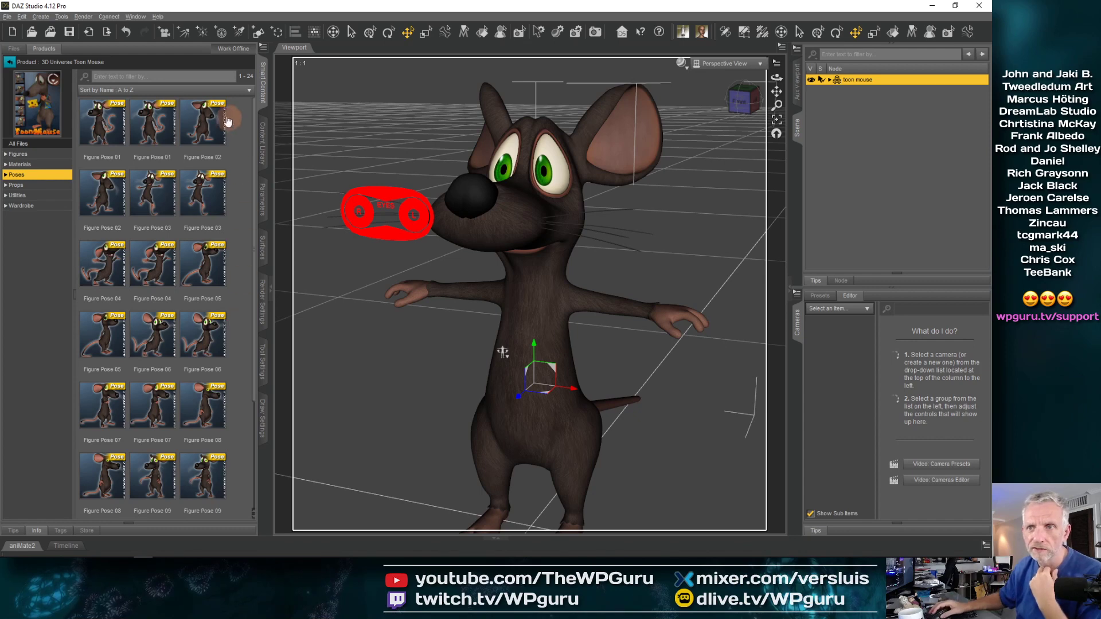
mouse_move(207, 123)
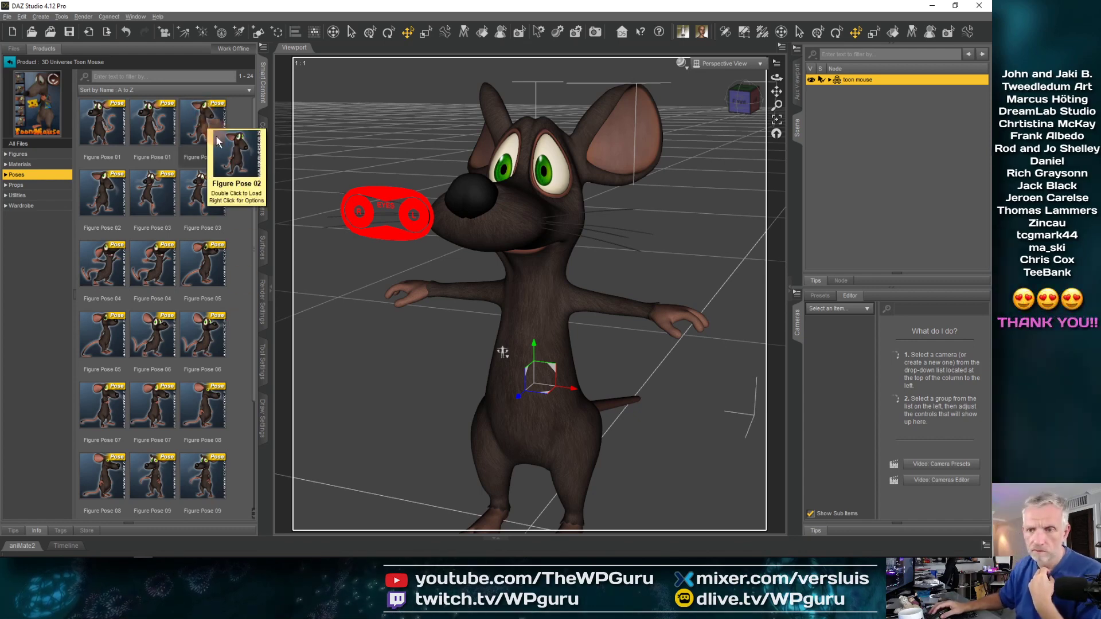
double_click(165, 280)
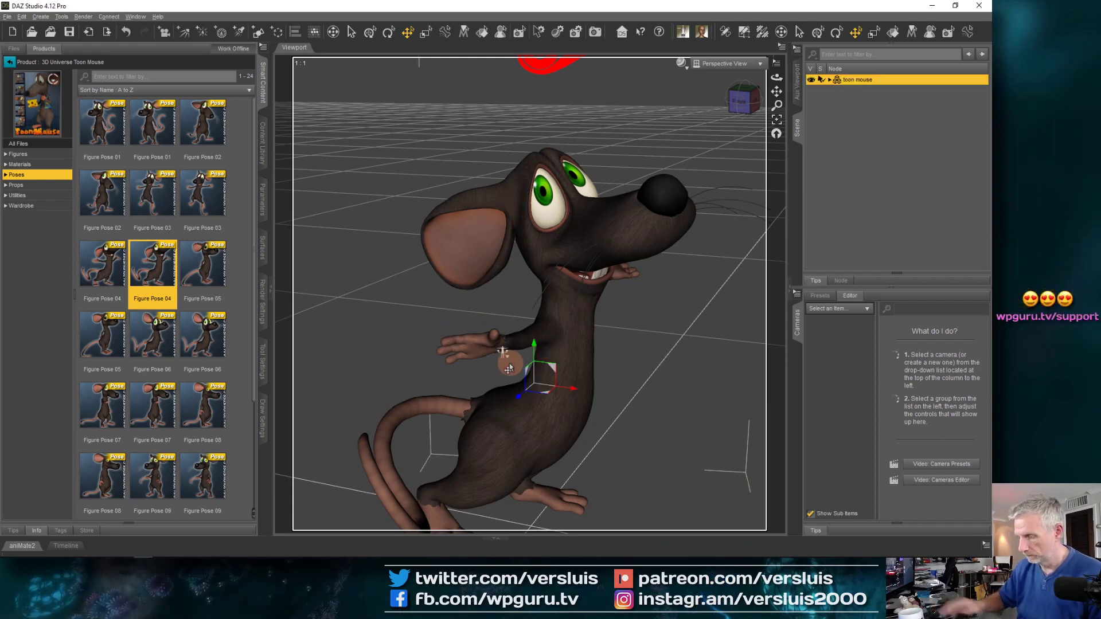
drag(509, 368, 587, 372)
- Apply Figure Pose 06 to the toon mouse and look through the remaining figure poses
click(155, 338)
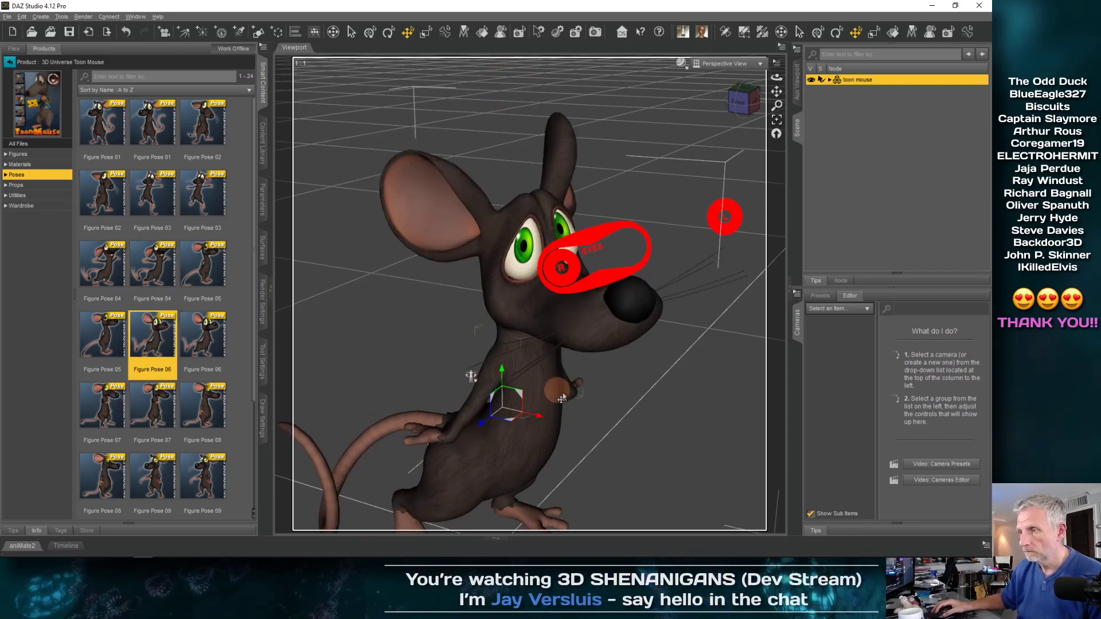
drag(562, 399, 578, 389)
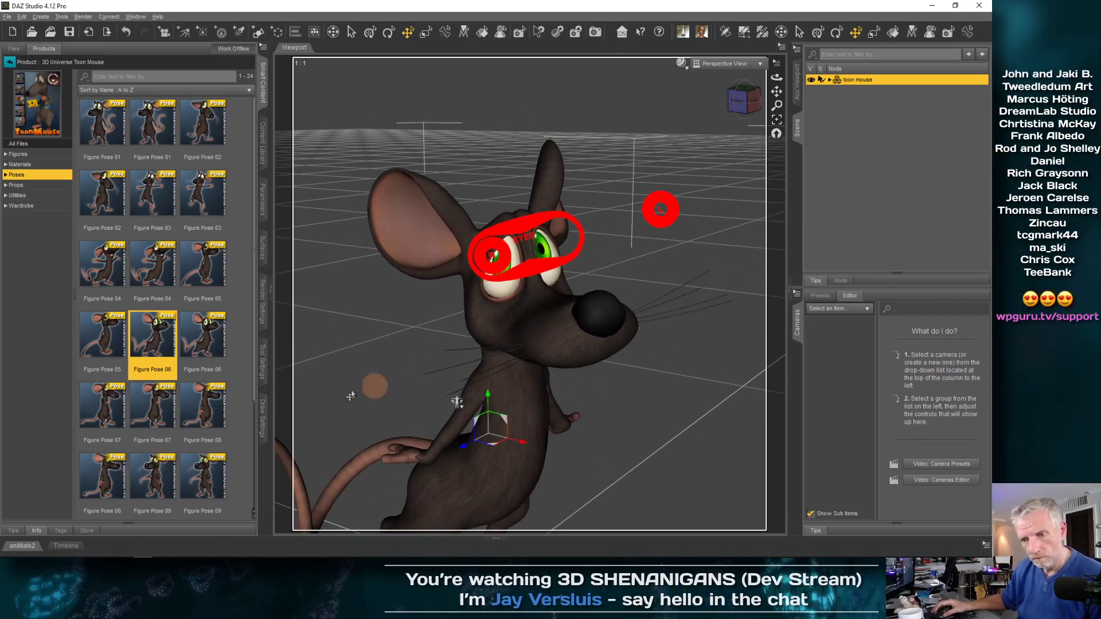
scroll(222, 430, down, 2)
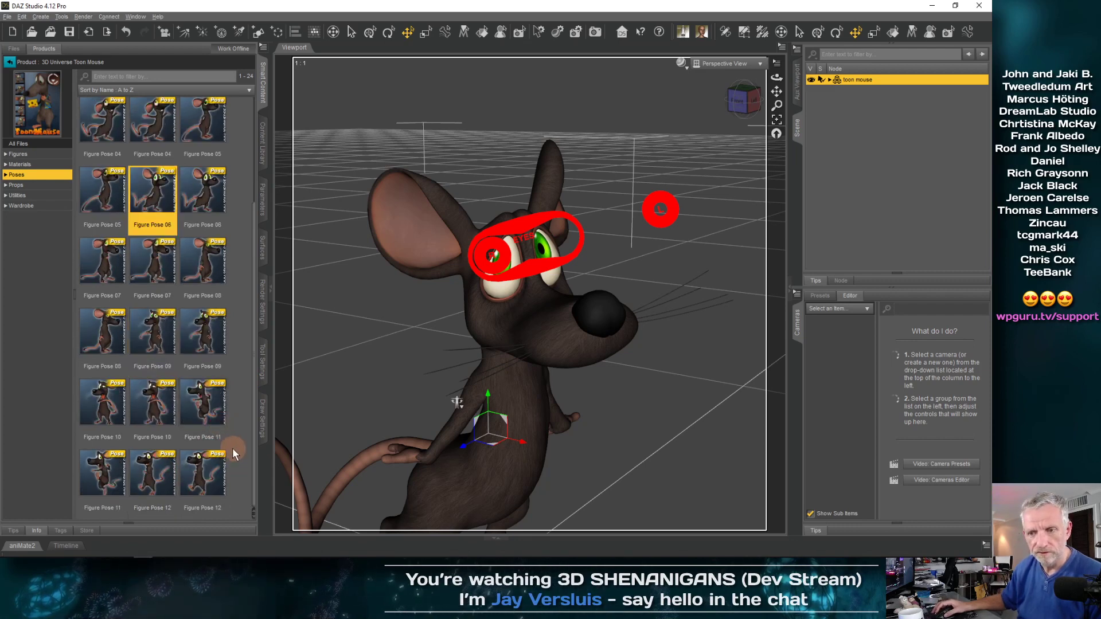
scroll(228, 394, up, 2)
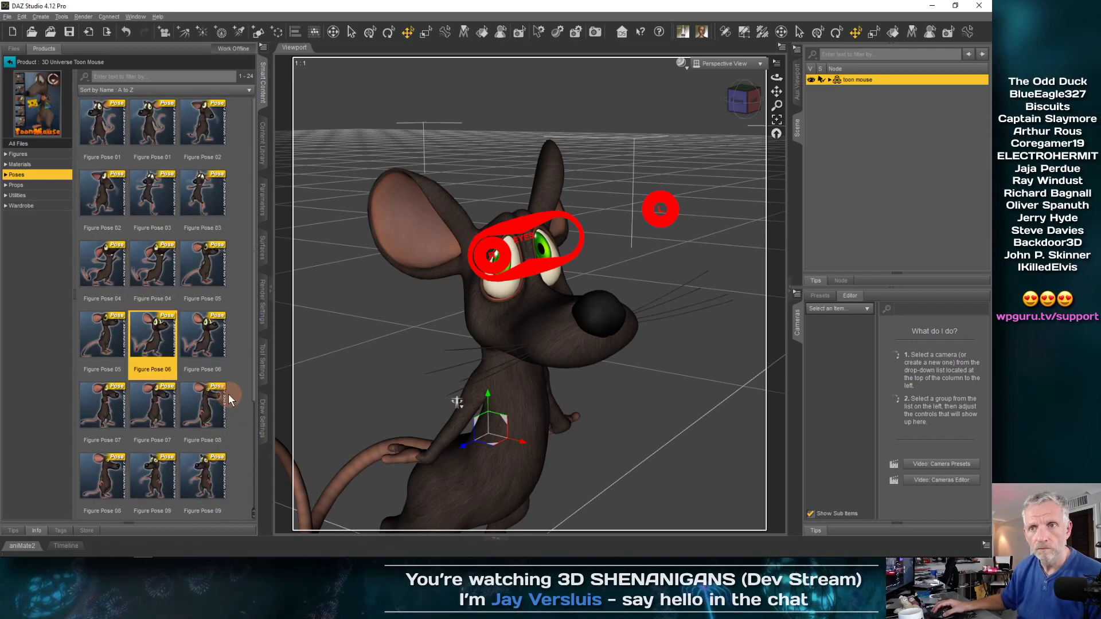
- Apply Figure Pose 04 to the toon mouse and frame its head and upper body closely in the square render area
click(120, 273)
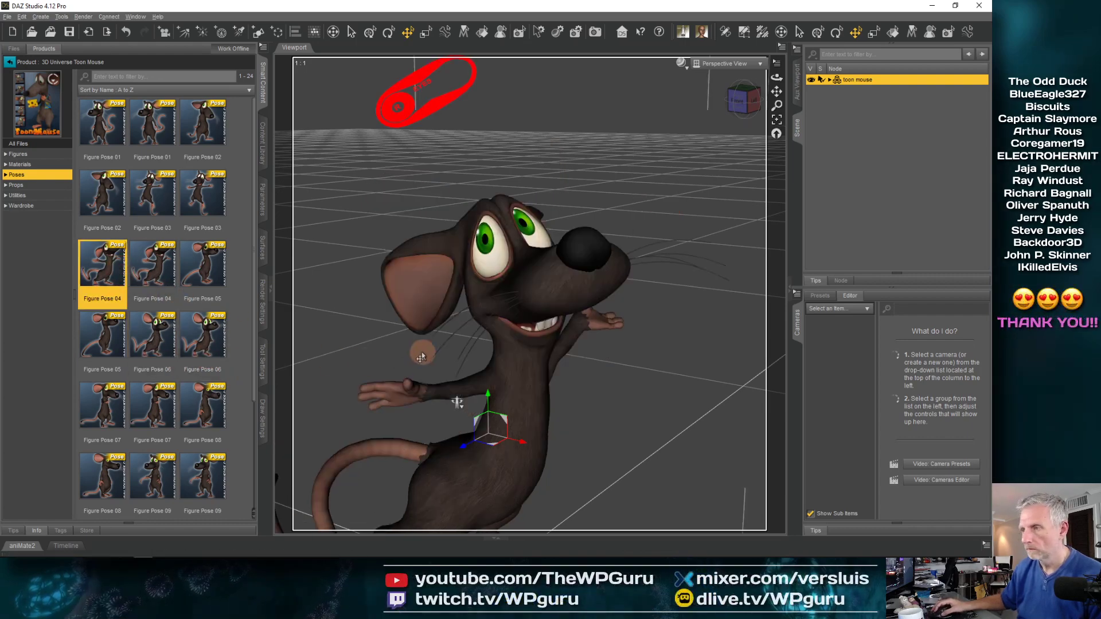
drag(478, 373, 478, 370)
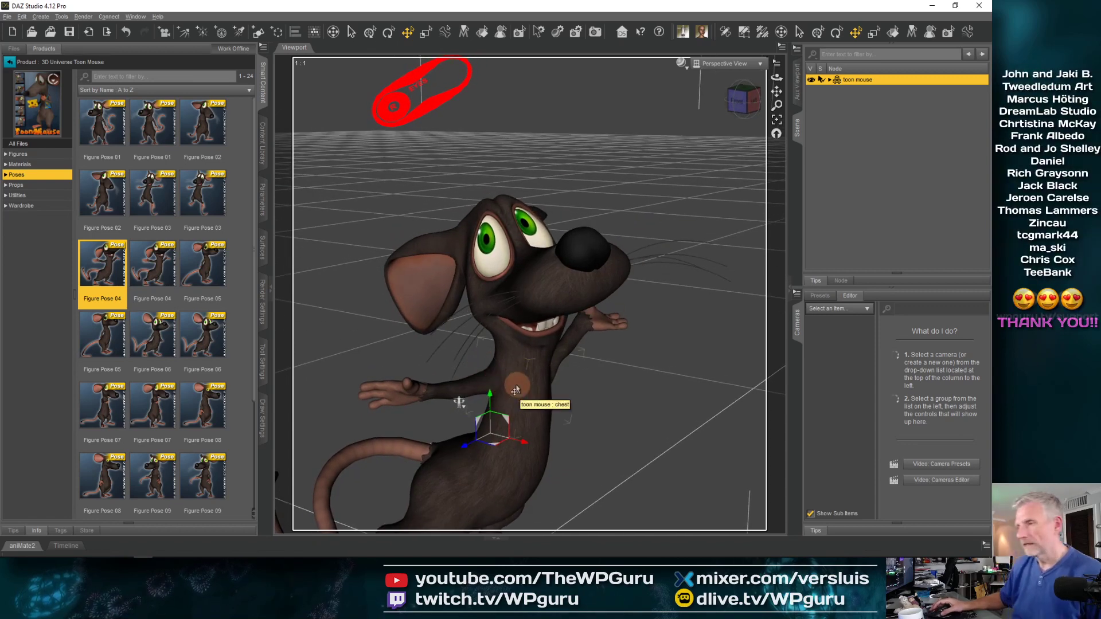
drag(492, 389, 481, 327)
drag(464, 464, 459, 466)
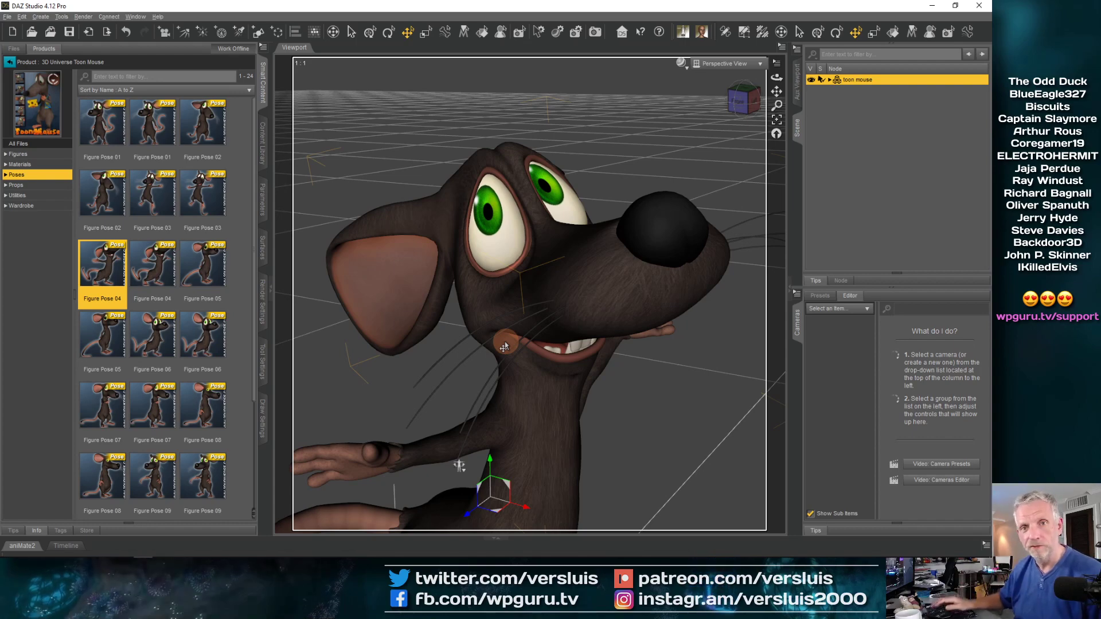
drag(533, 351, 534, 348)
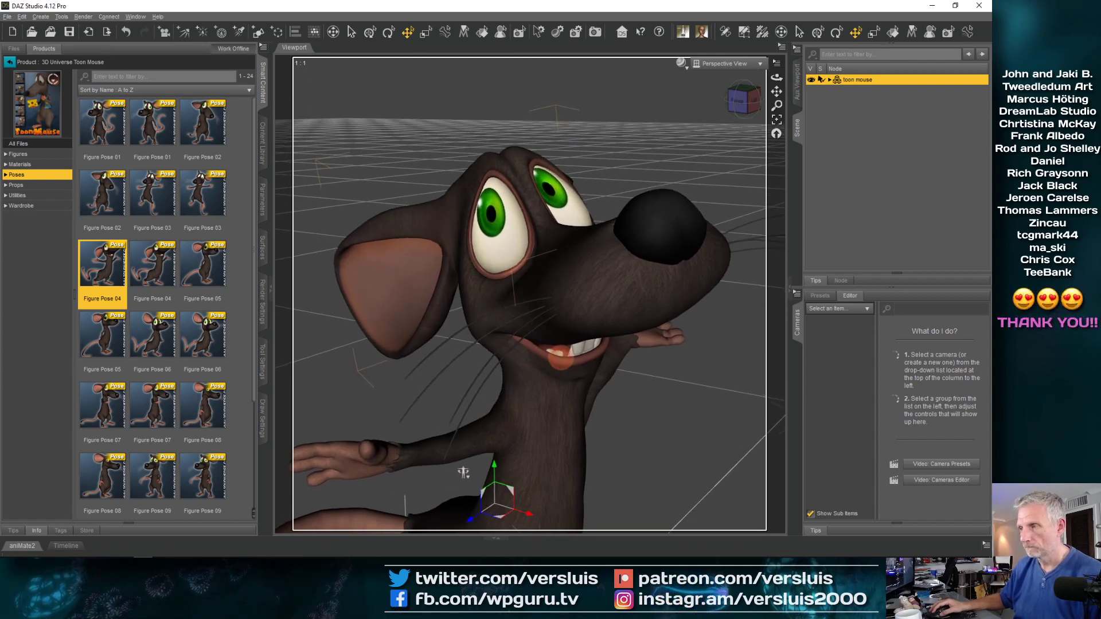
drag(464, 472, 463, 466)
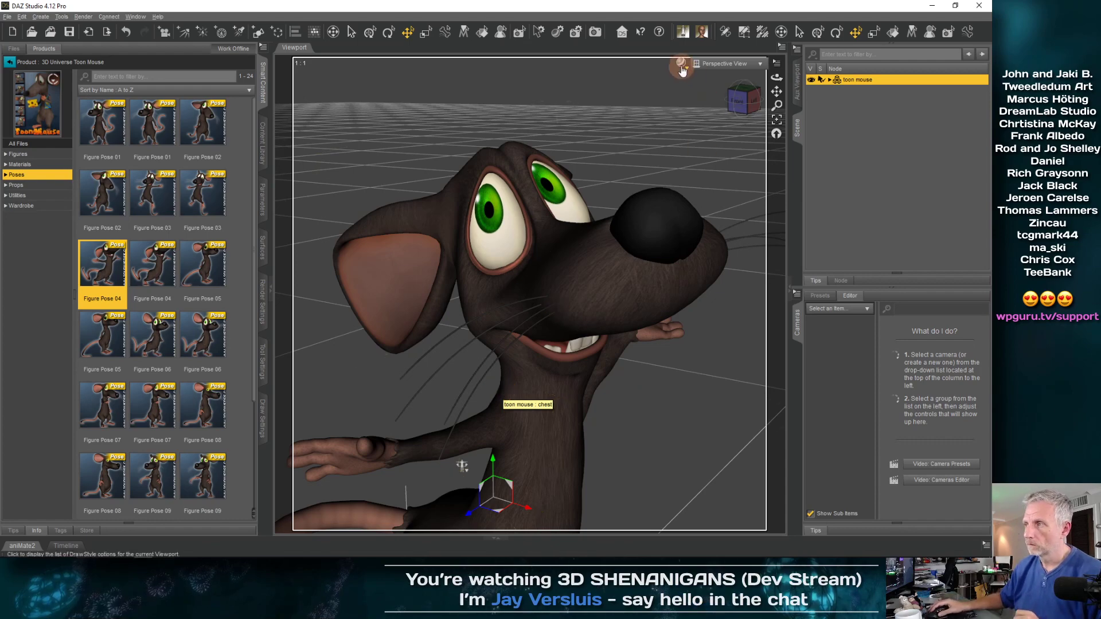
- Start saving the scene under a new name and create and open a folder named Emotes on the Desktop
click(7, 17)
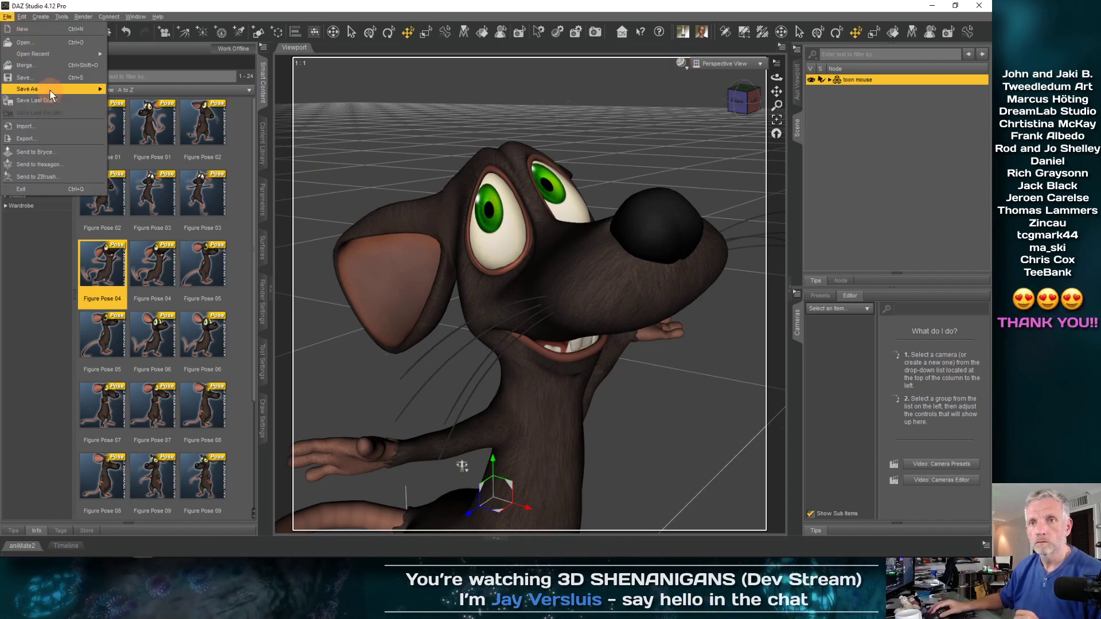
mouse_move(49, 90)
click(197, 122)
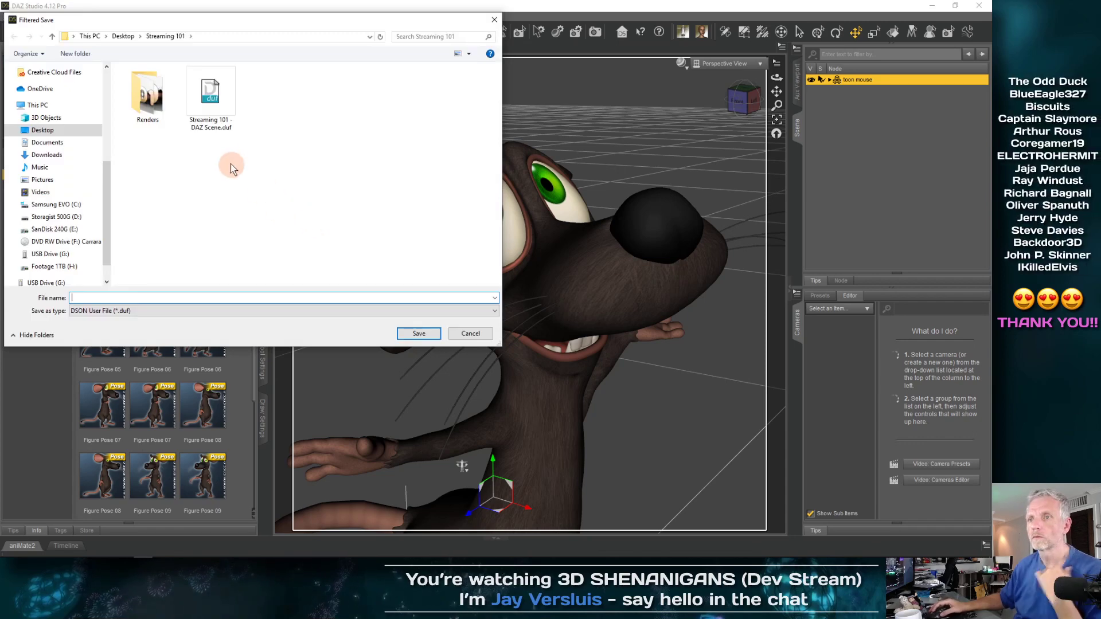
click(122, 36)
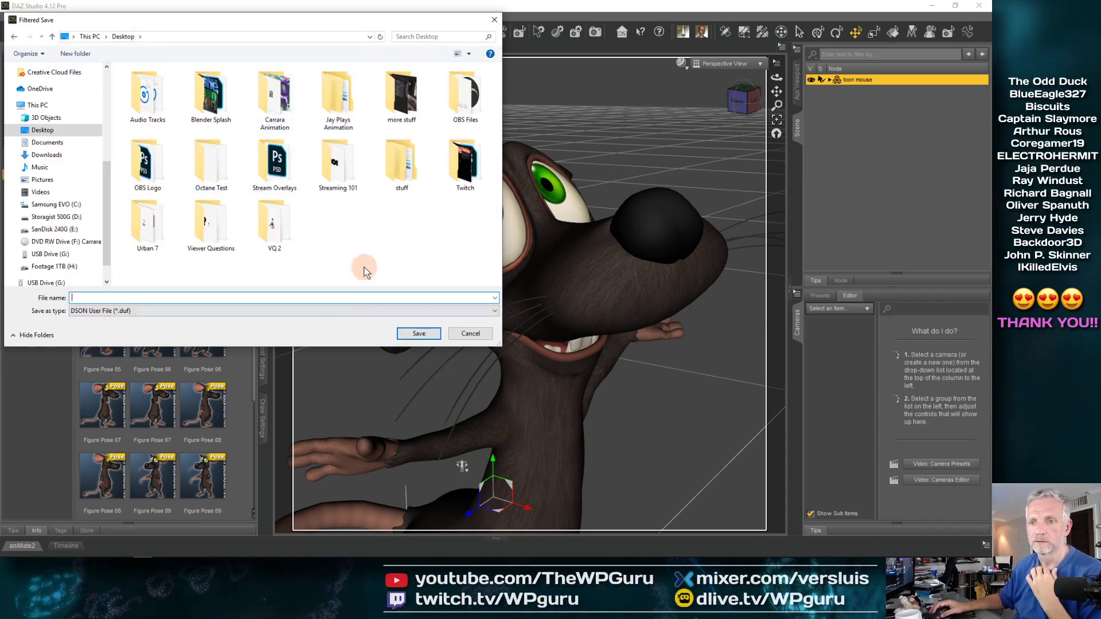
right_click(368, 248)
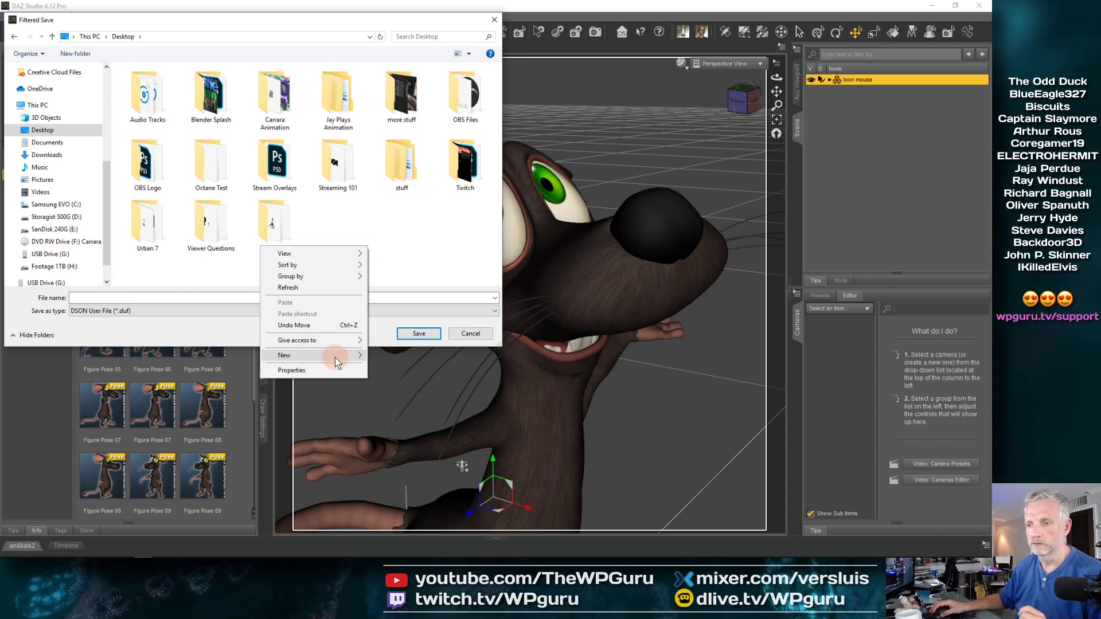
click(383, 356)
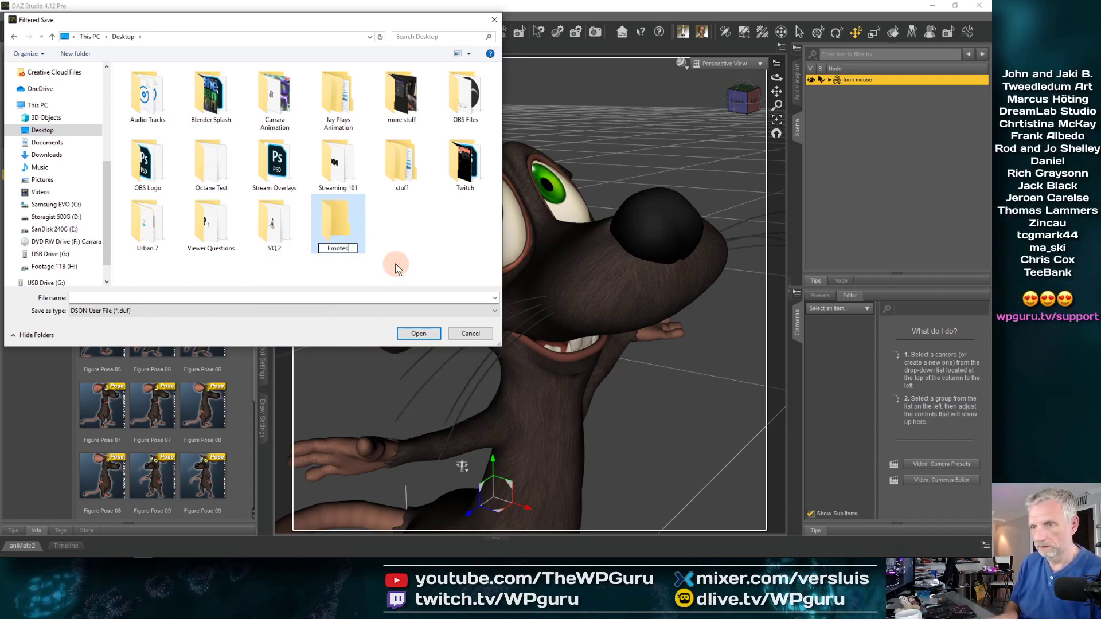
double_click(349, 234)
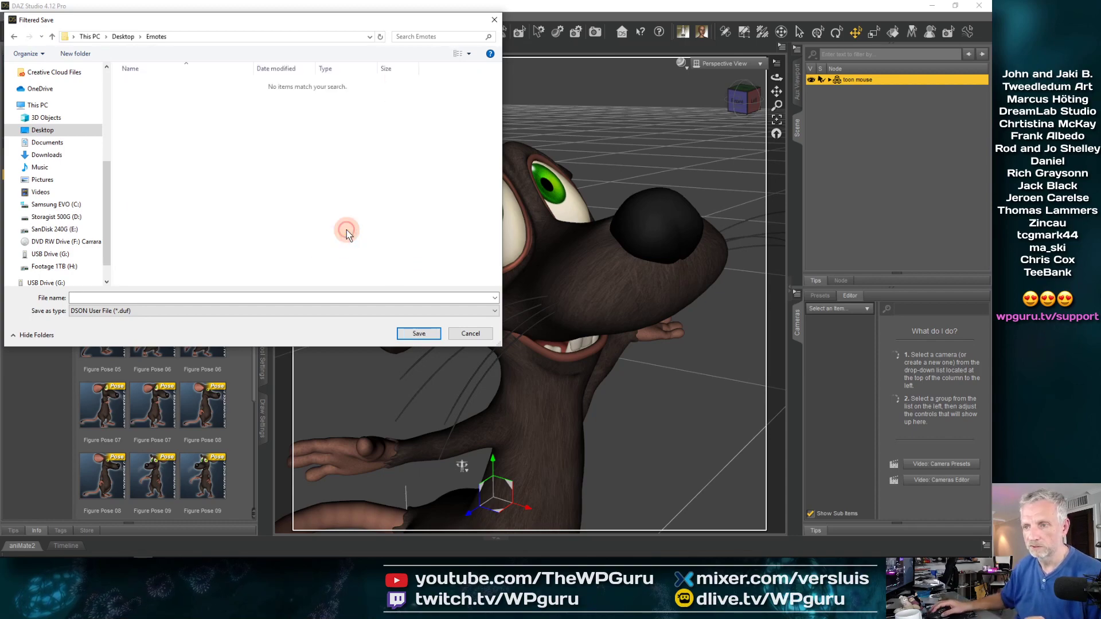
- Save the scene in the Emotes folder under the file name Rat Emote
click(232, 298)
text(DAZ Scene)
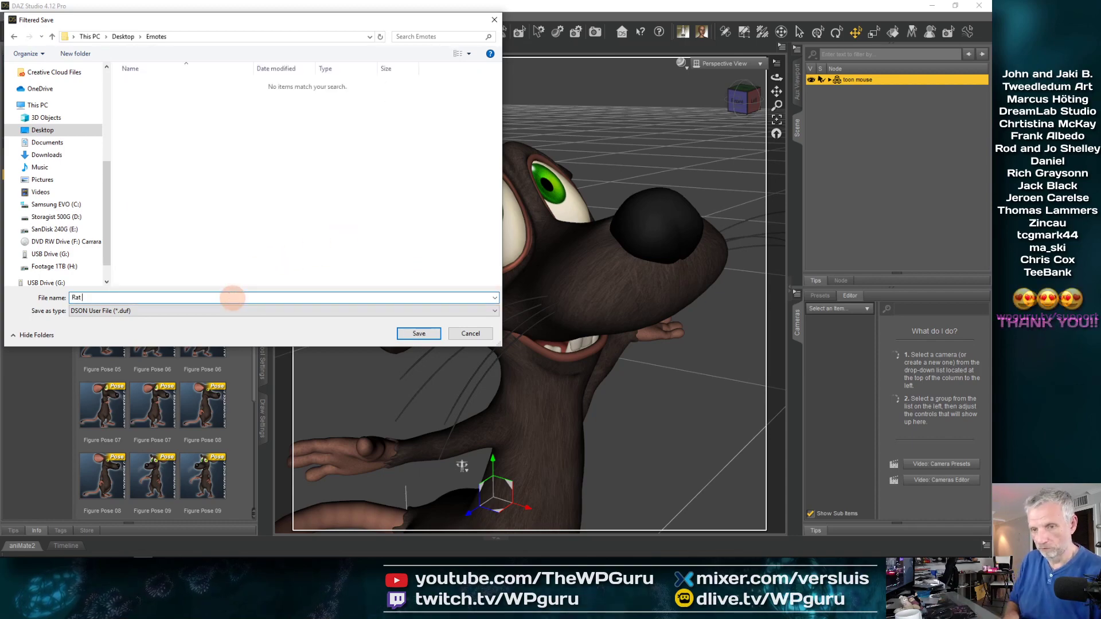
key(Return)
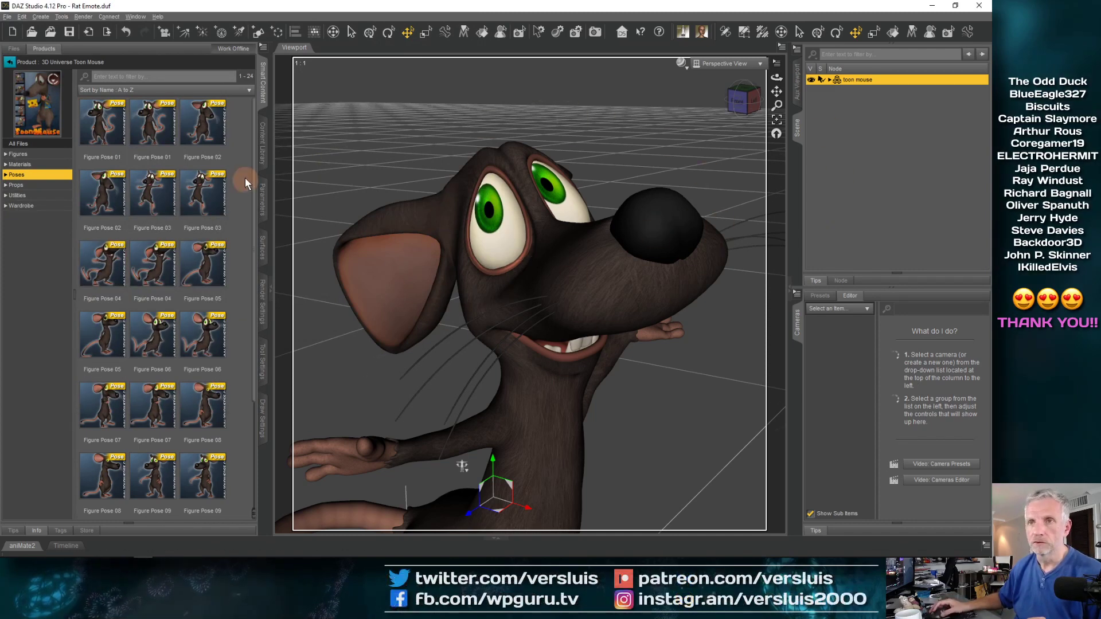
- Create a new camera that copies the active perspective view and look through it in the viewport
click(41, 17)
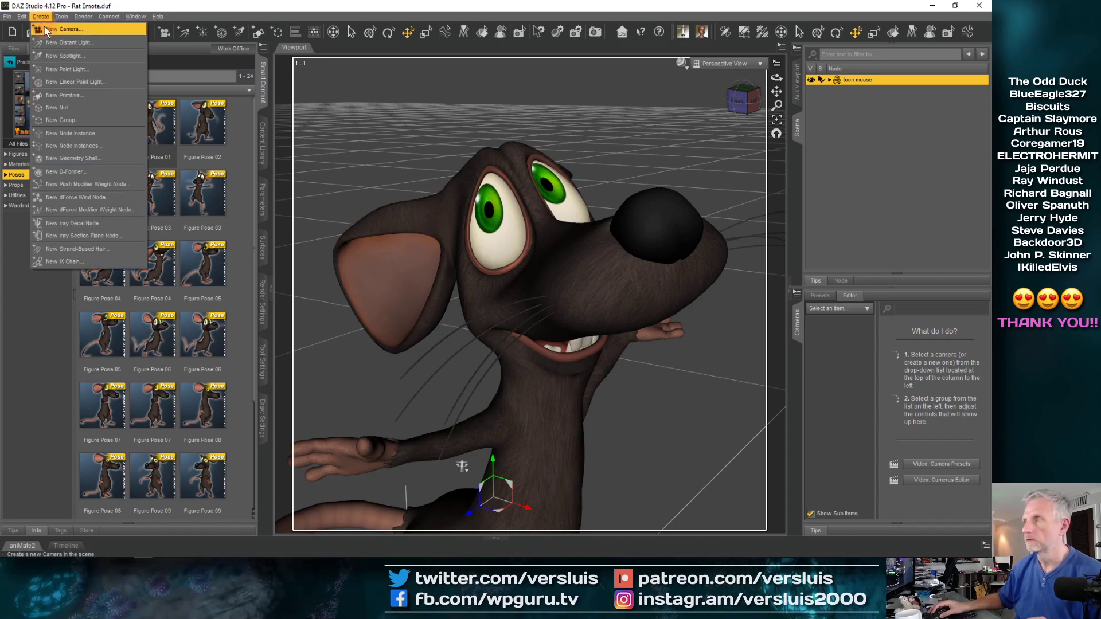
click(47, 30)
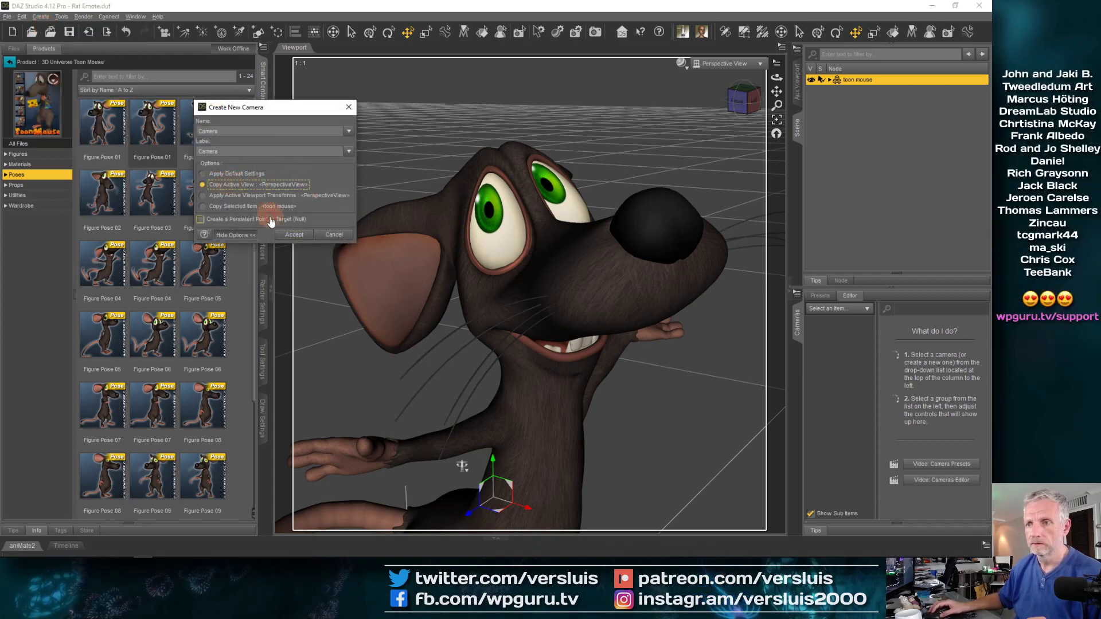
click(288, 235)
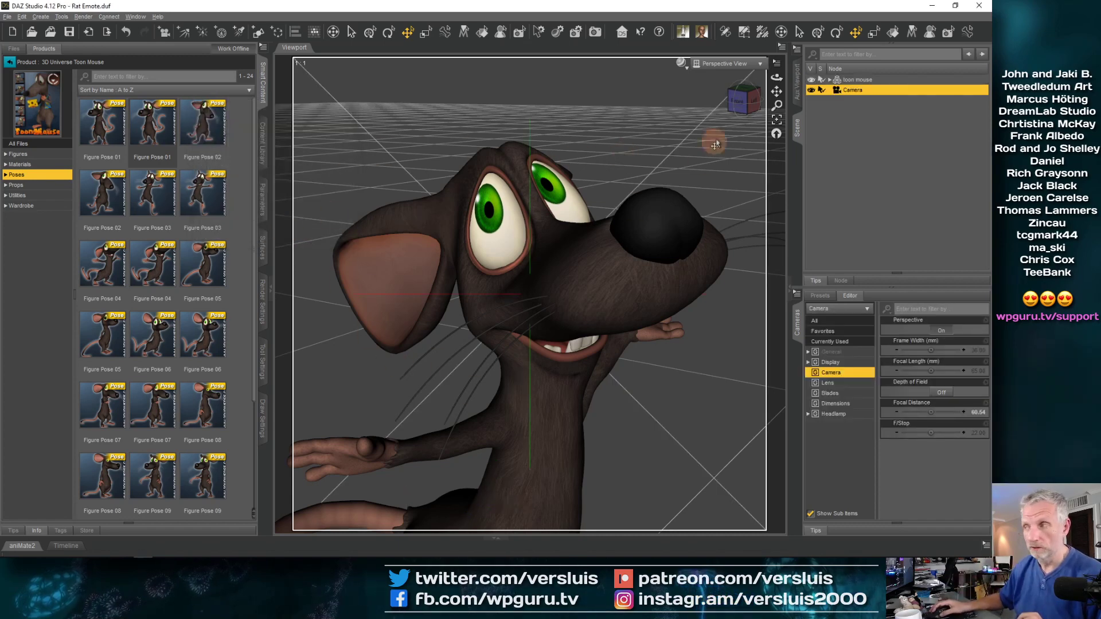
click(734, 63)
click(744, 149)
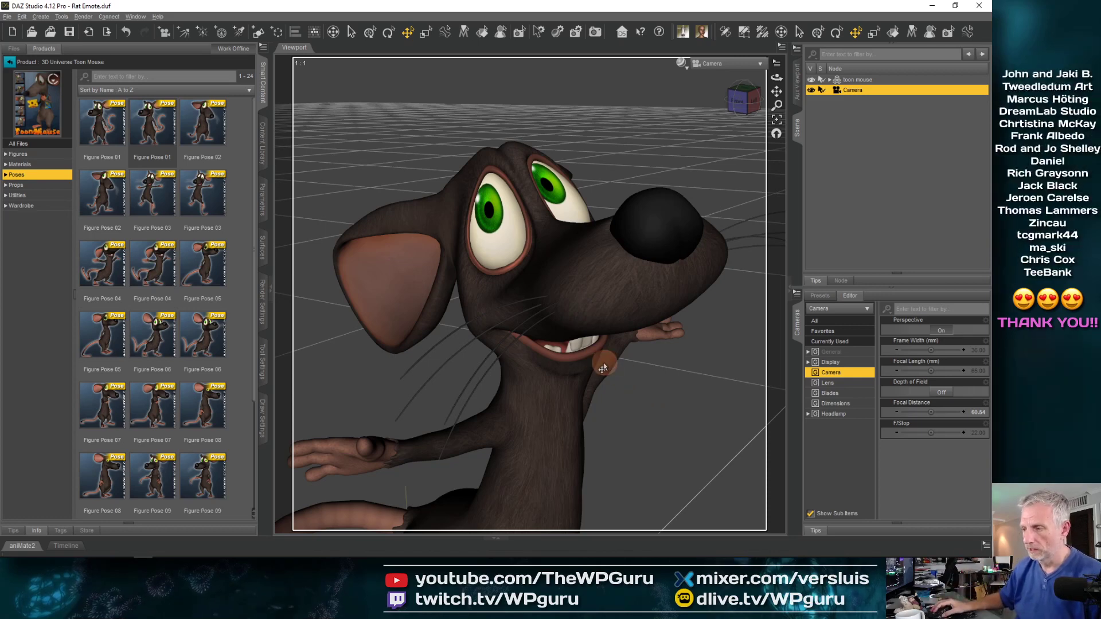
- Preview the mouse through the camera in the realistic rendered draw style, and return to the plain textured display
click(683, 63)
click(695, 184)
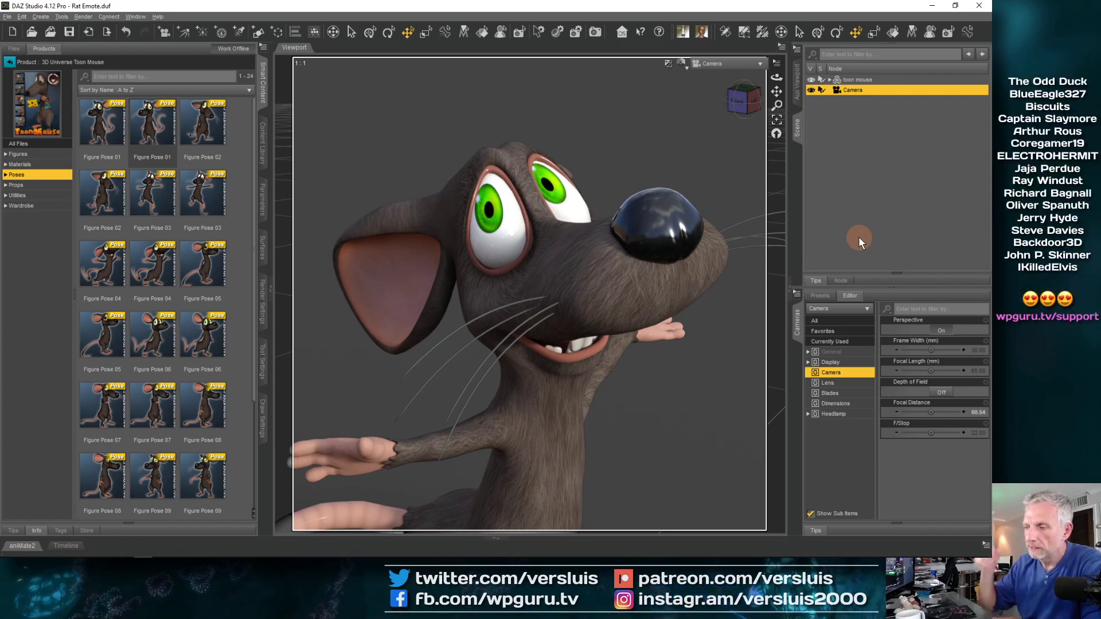
click(685, 67)
click(696, 157)
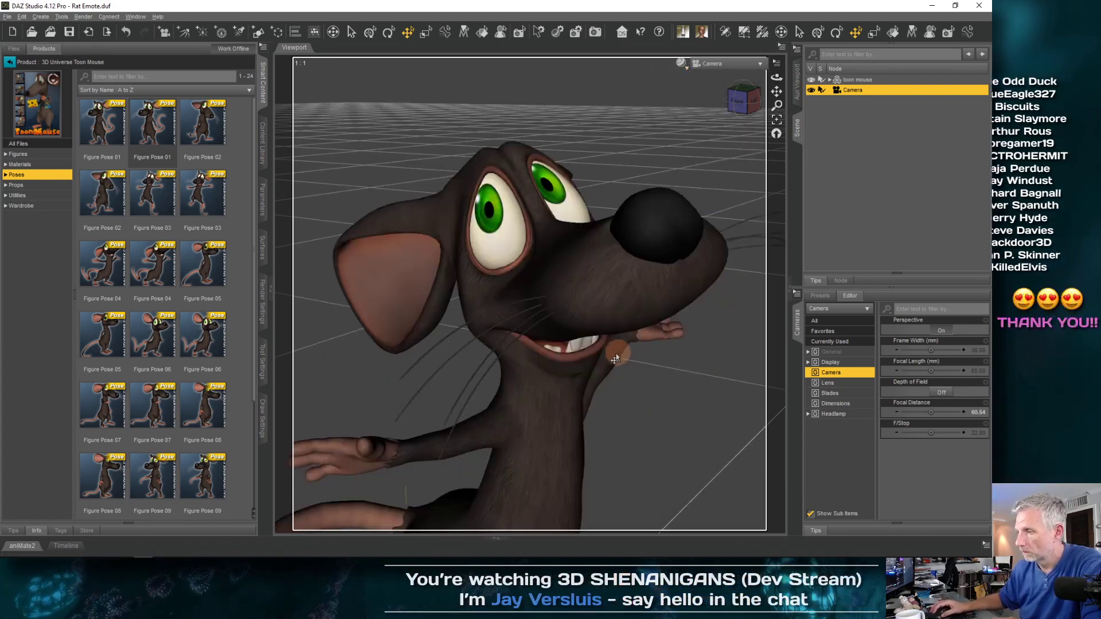
- In the perspective view, rotate the mouse's LeftShoulder down to an Up-Down value of about -45, and return to the Camera view
click(605, 381)
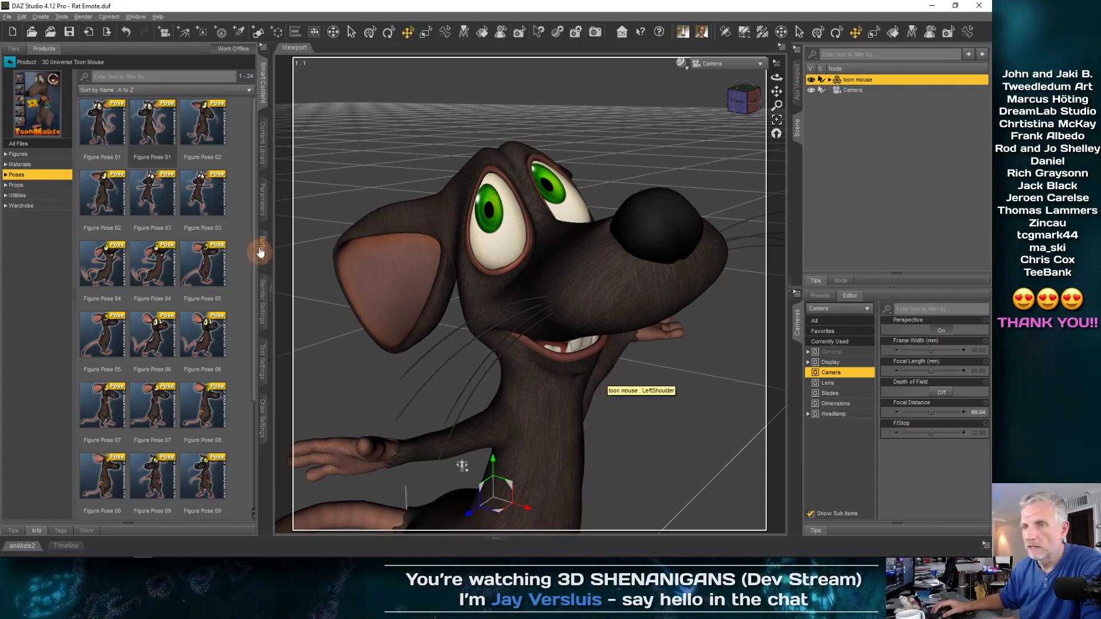
click(262, 200)
click(724, 64)
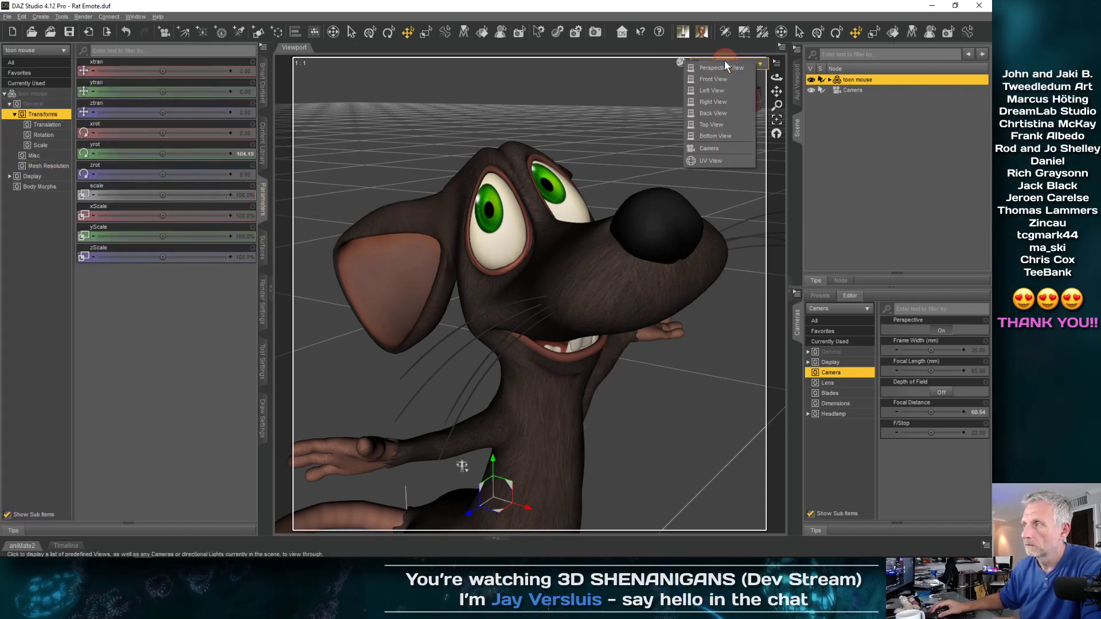
click(736, 68)
drag(608, 293, 671, 320)
click(640, 309)
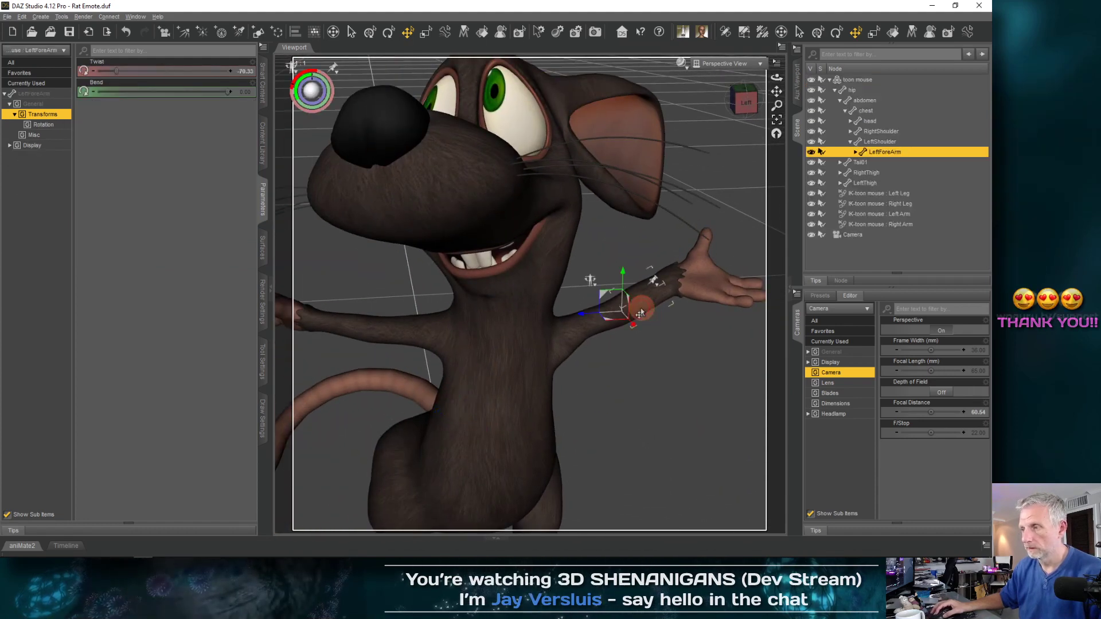
click(601, 326)
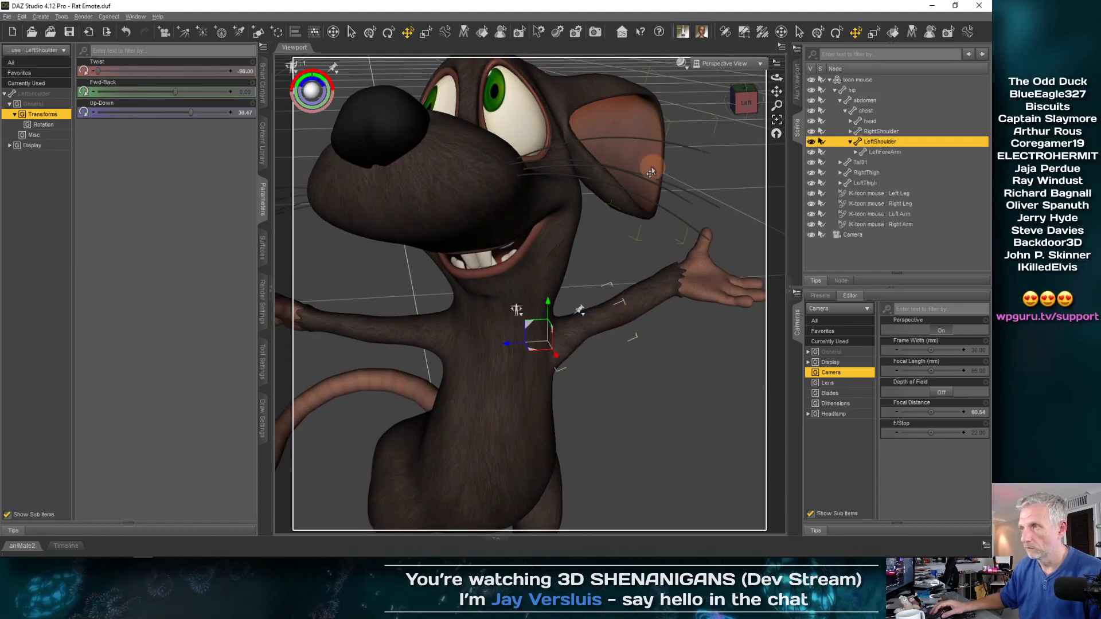
click(370, 32)
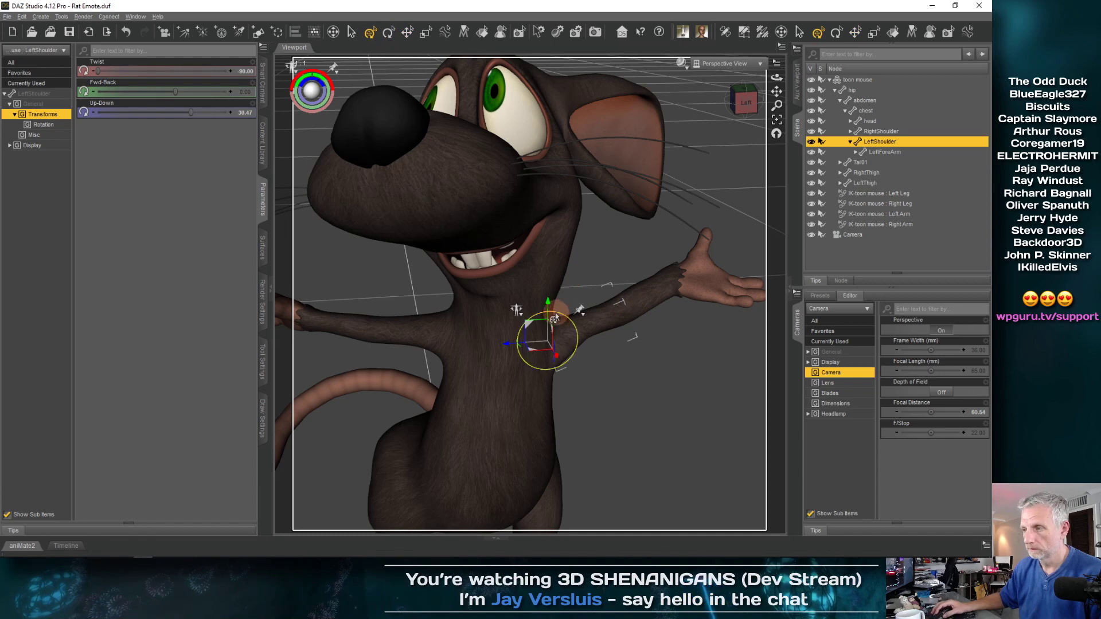
drag(554, 318, 571, 341)
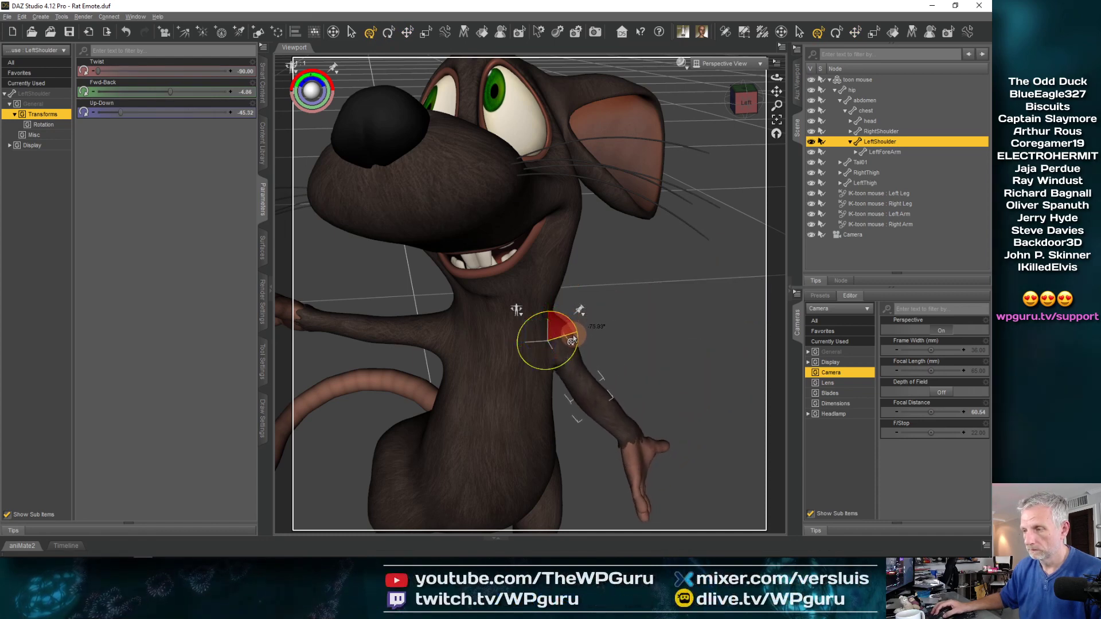
click(736, 66)
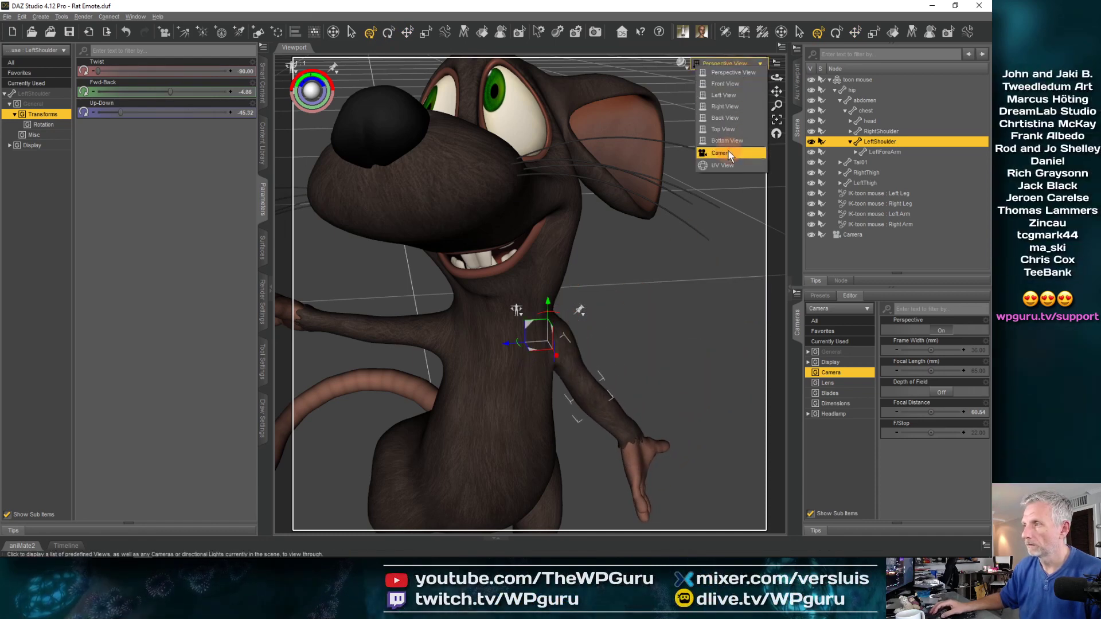
click(739, 172)
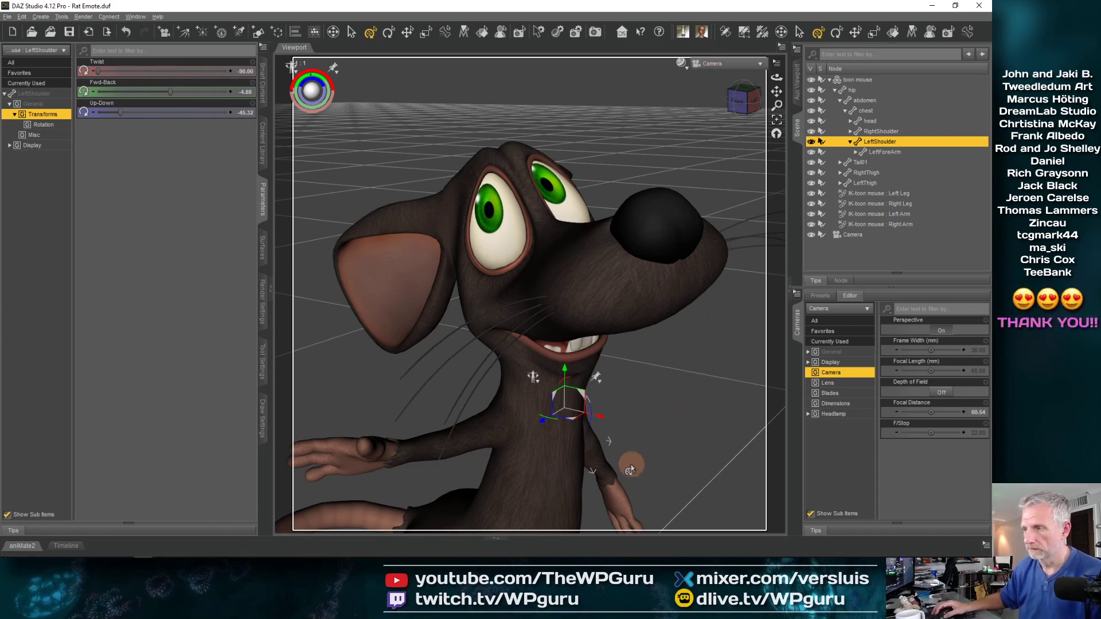
- Lower the RightShoulder to about 5 Up-Down and rotate the RightForeArm to about 15 Bend and -20 Twist so the palm opens upward
click(476, 452)
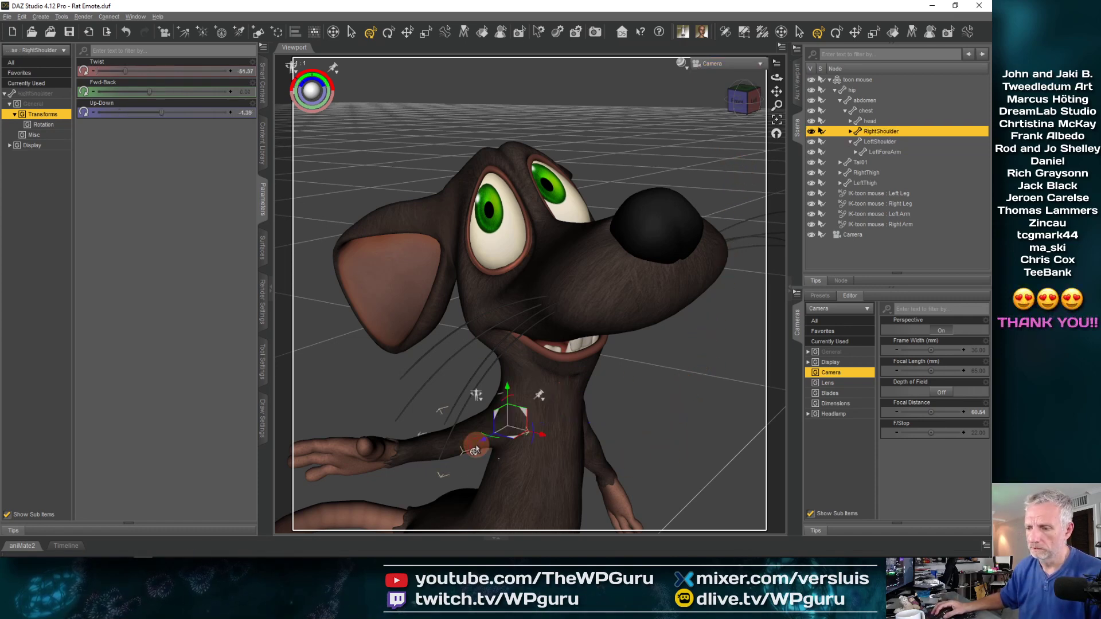
drag(496, 441, 486, 430)
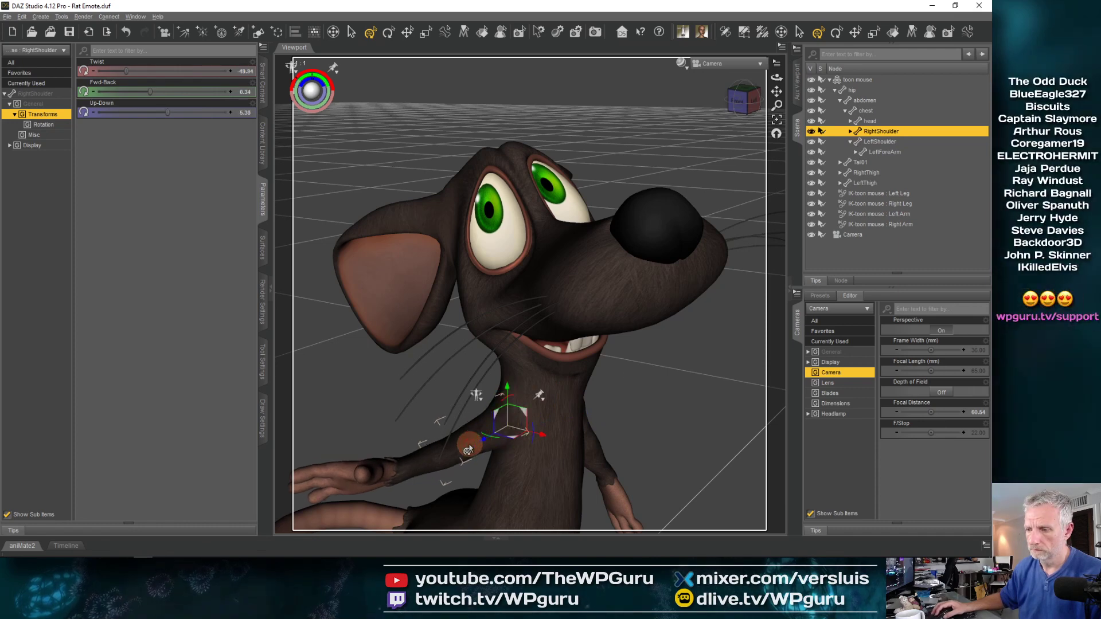
click(446, 461)
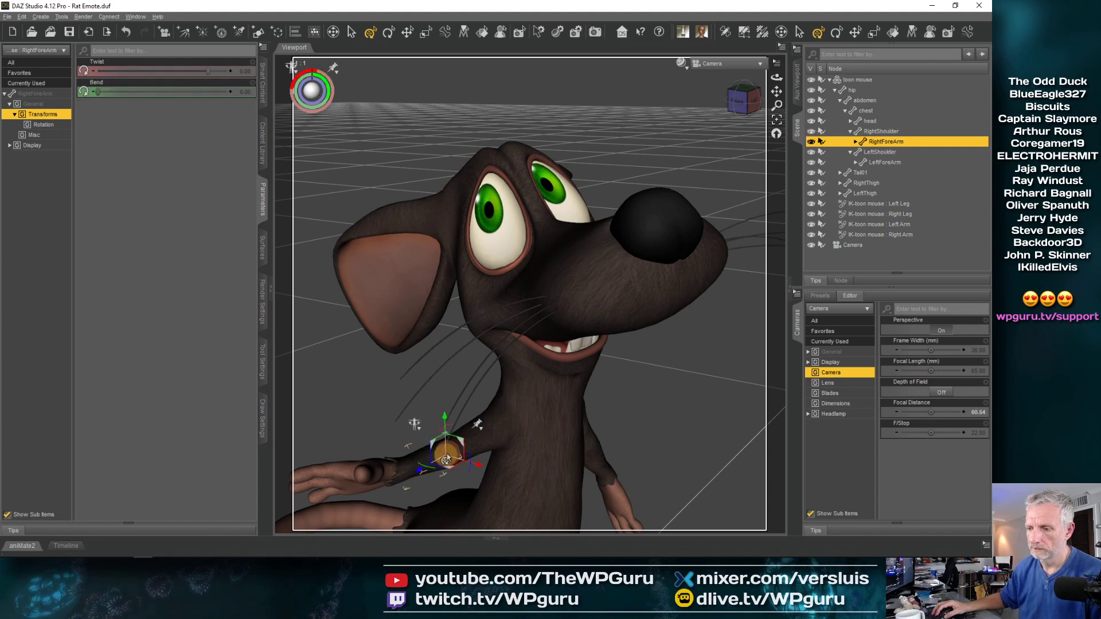
drag(445, 437, 410, 429)
mouse_move(312, 92)
mouse_down()
mouse_move(321, 89)
mouse_move(313, 92)
mouse_up()
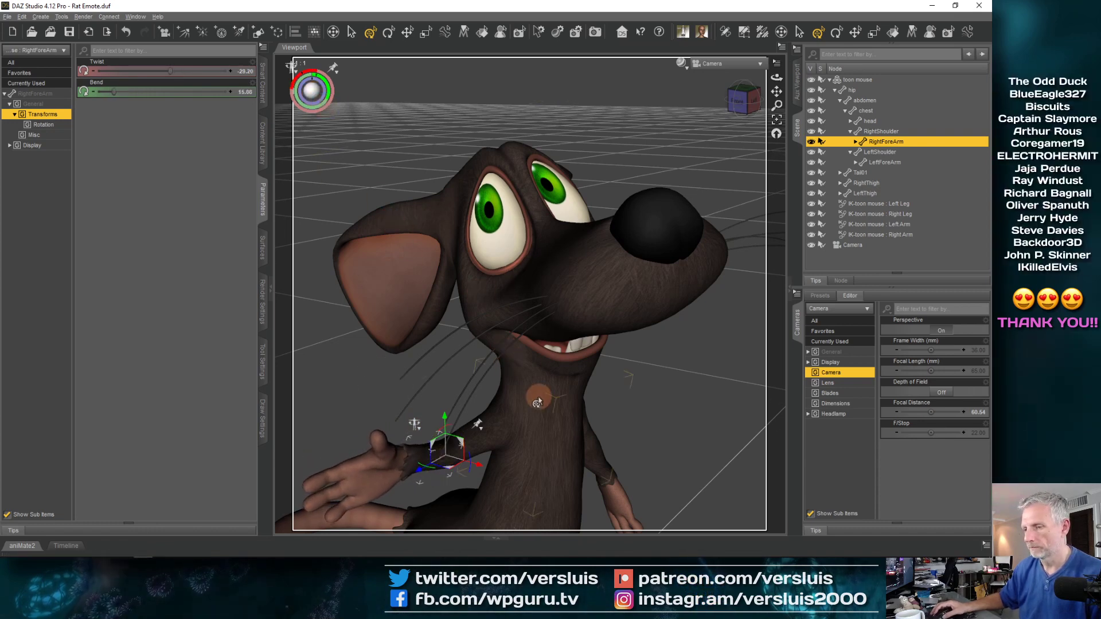
- Hide the Tail01 bone, try hiding both thighs and the right leg's lower bones, and make the legs visible again
click(378, 525)
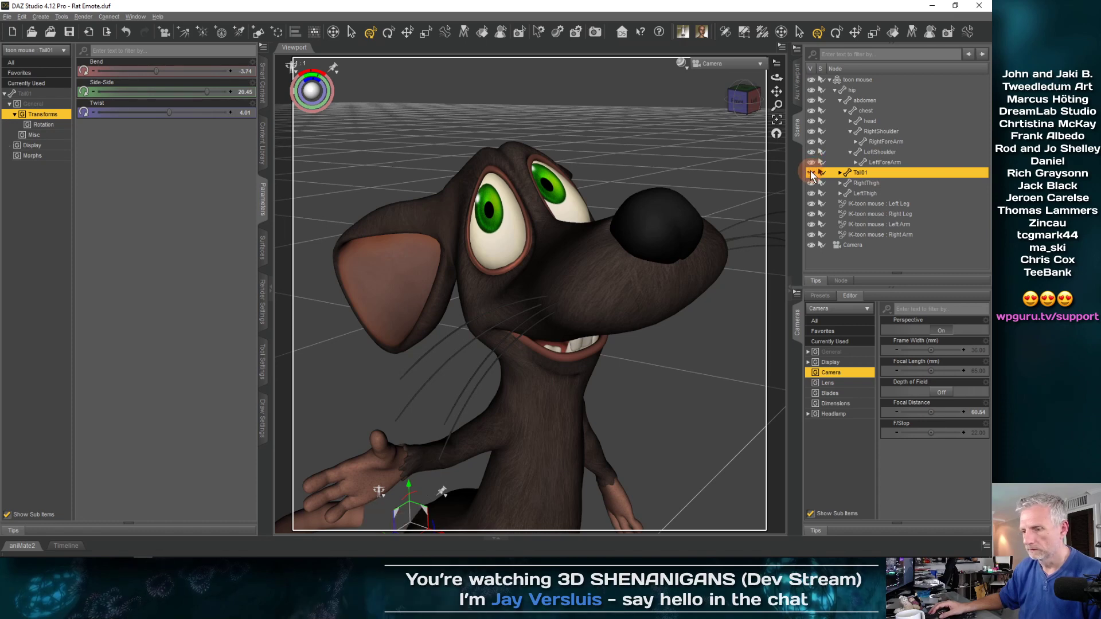
drag(813, 185, 813, 204)
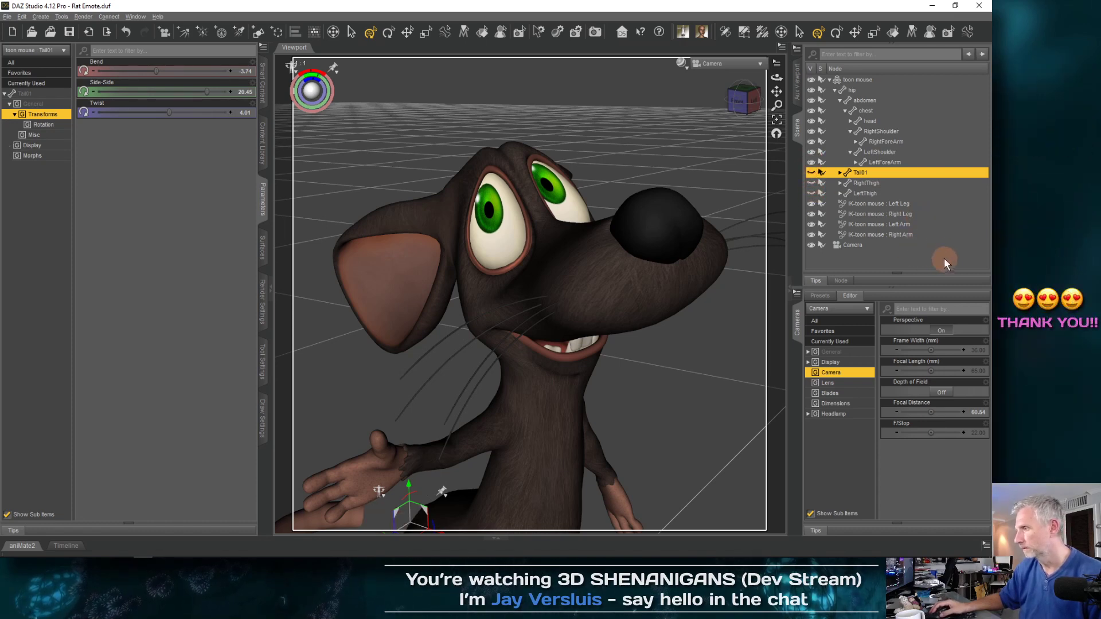
click(846, 184)
click(840, 183)
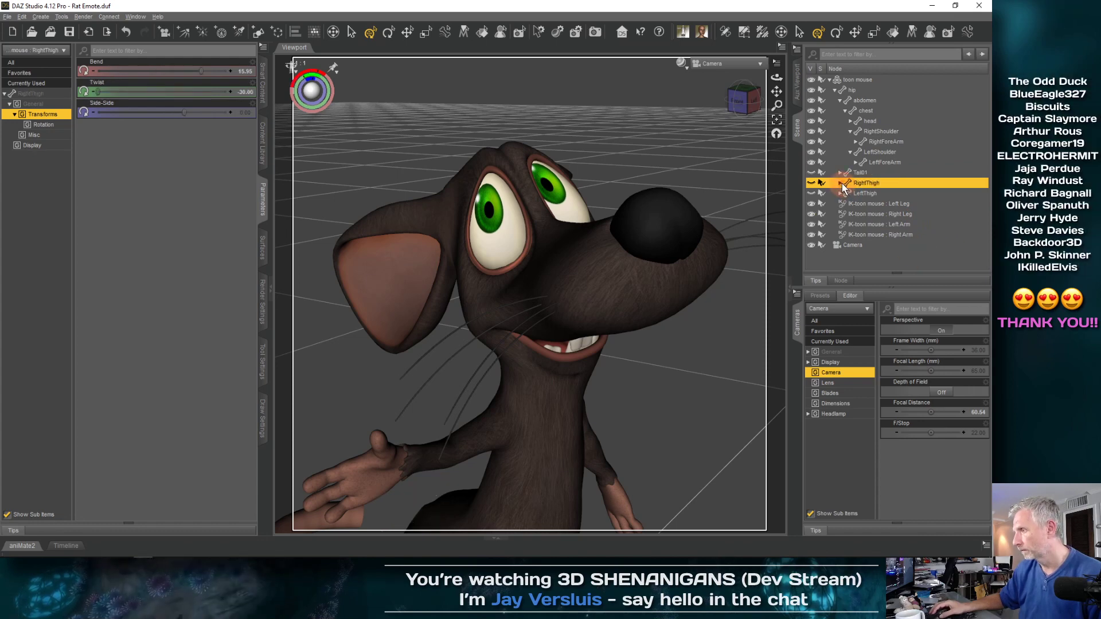
click(811, 194)
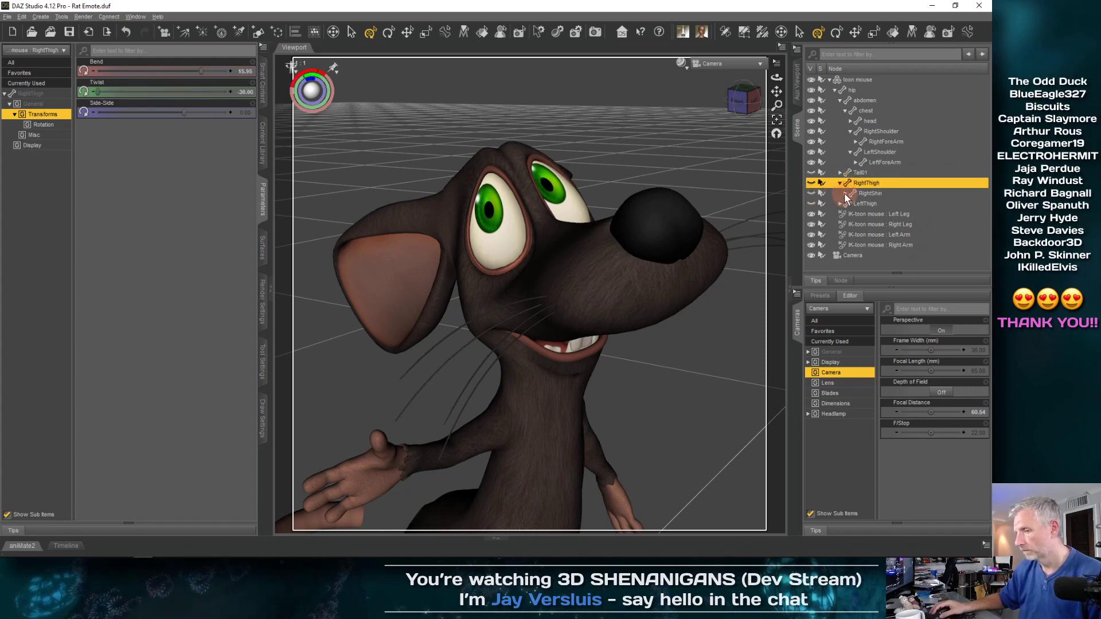
click(845, 194)
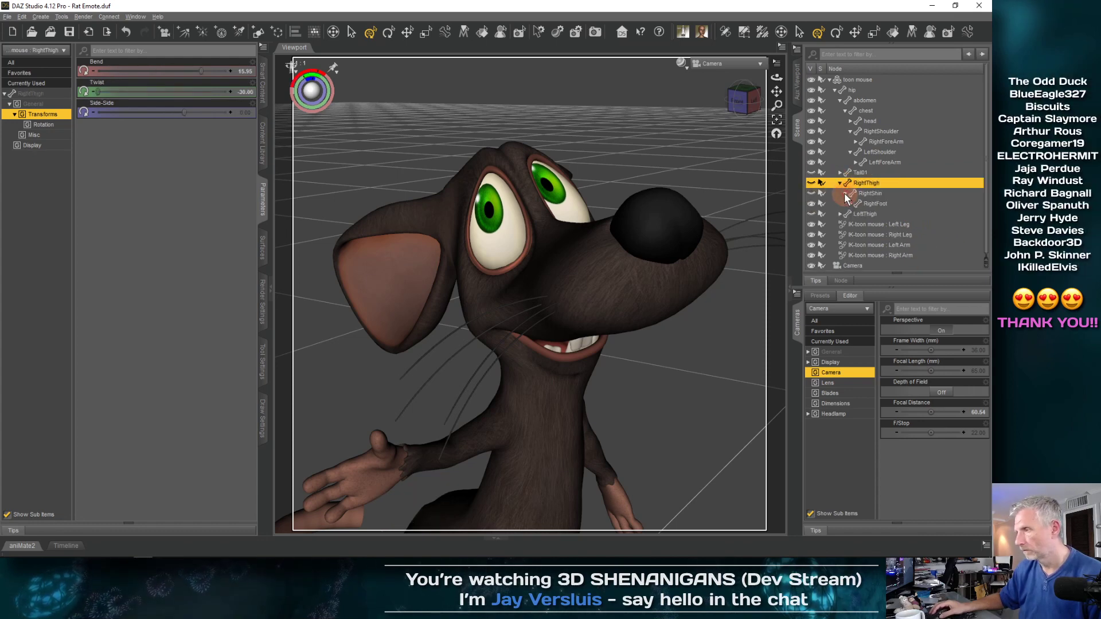
click(813, 204)
click(813, 194)
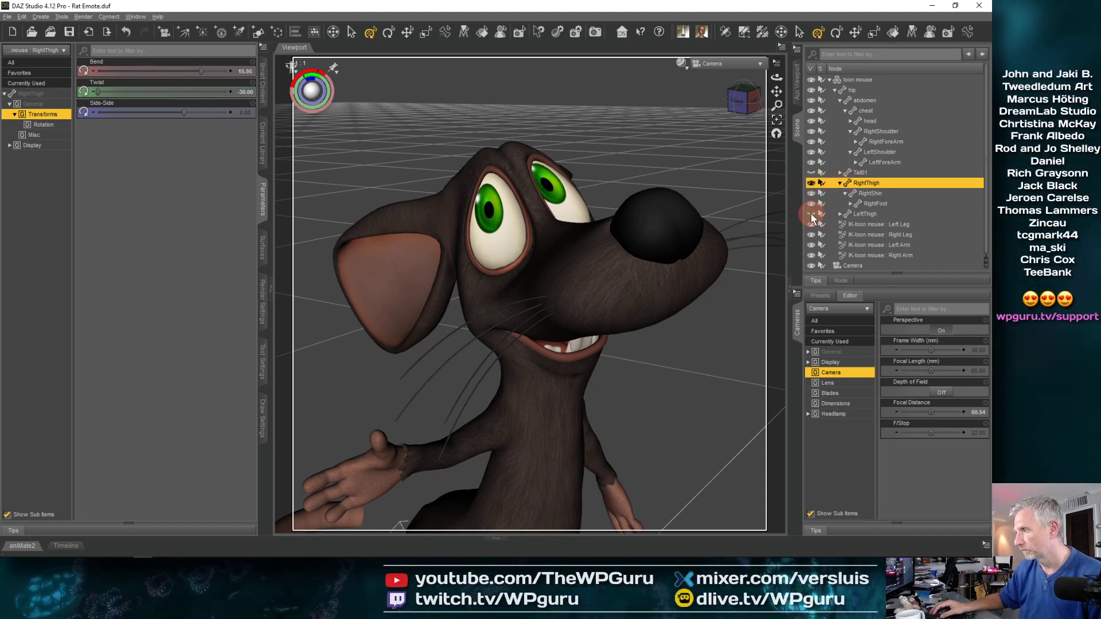
- Hide the remaining tail segments from Tail02 through Tail08 in the scene hierarchy
click(841, 173)
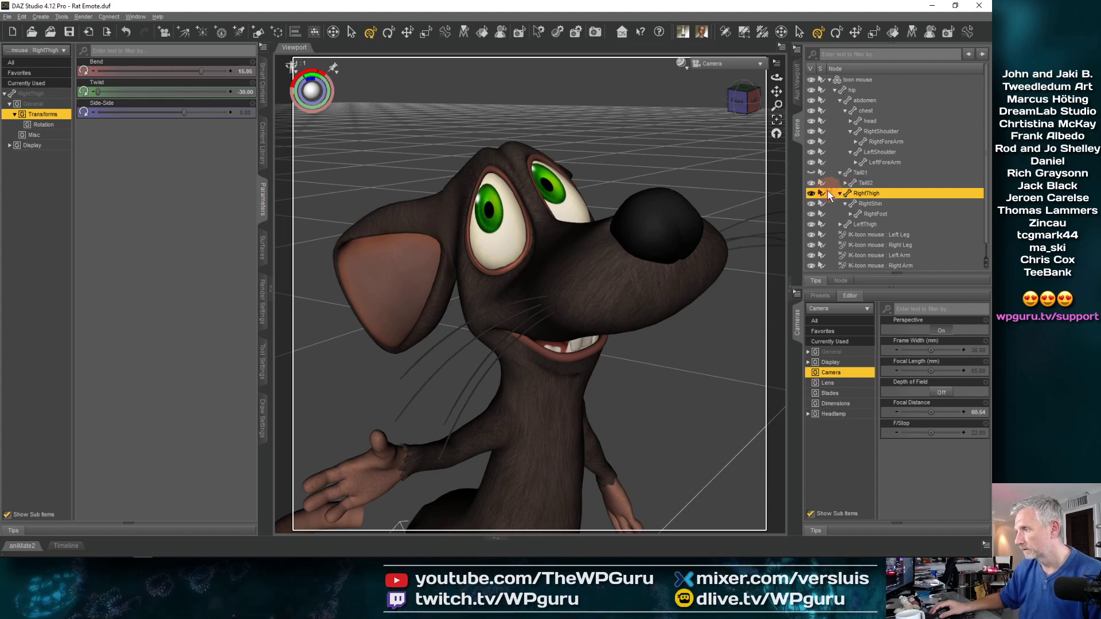
click(846, 184)
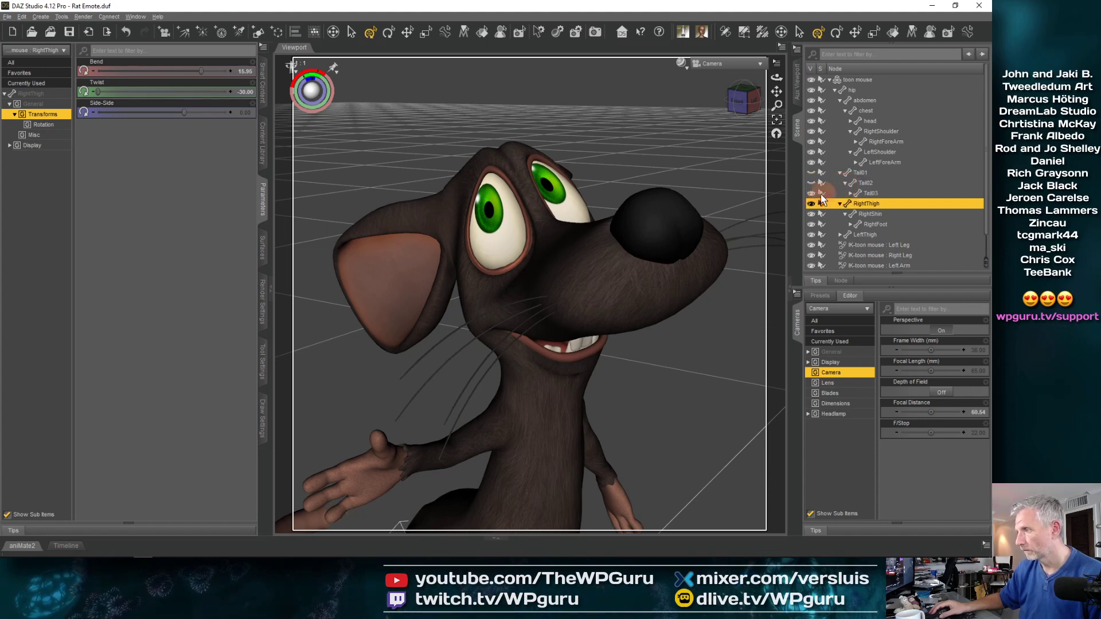
click(814, 194)
click(852, 194)
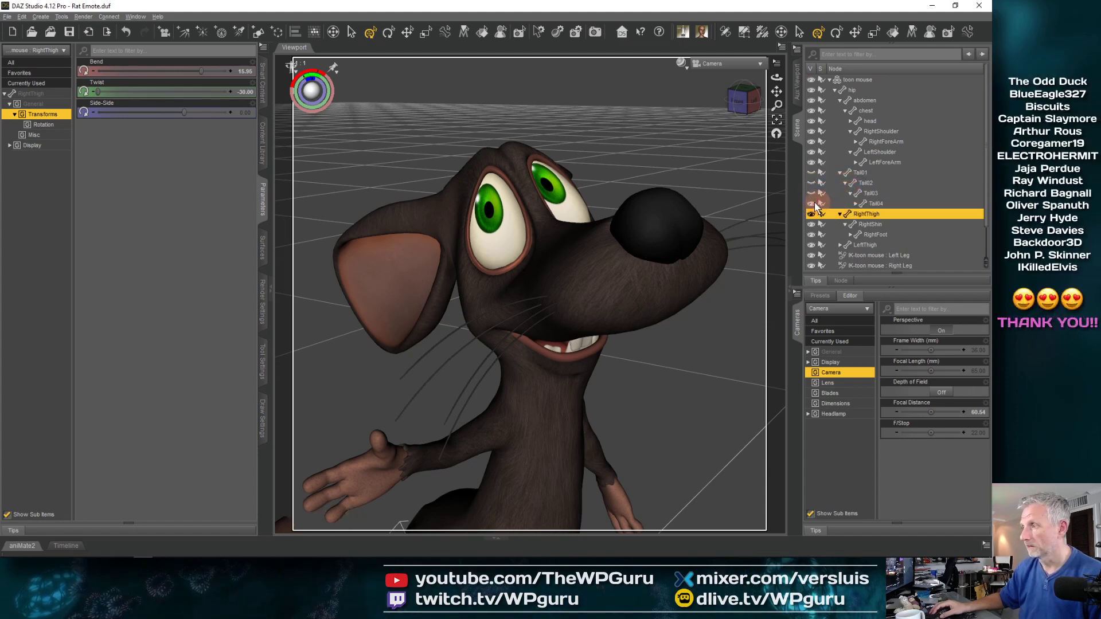
click(855, 204)
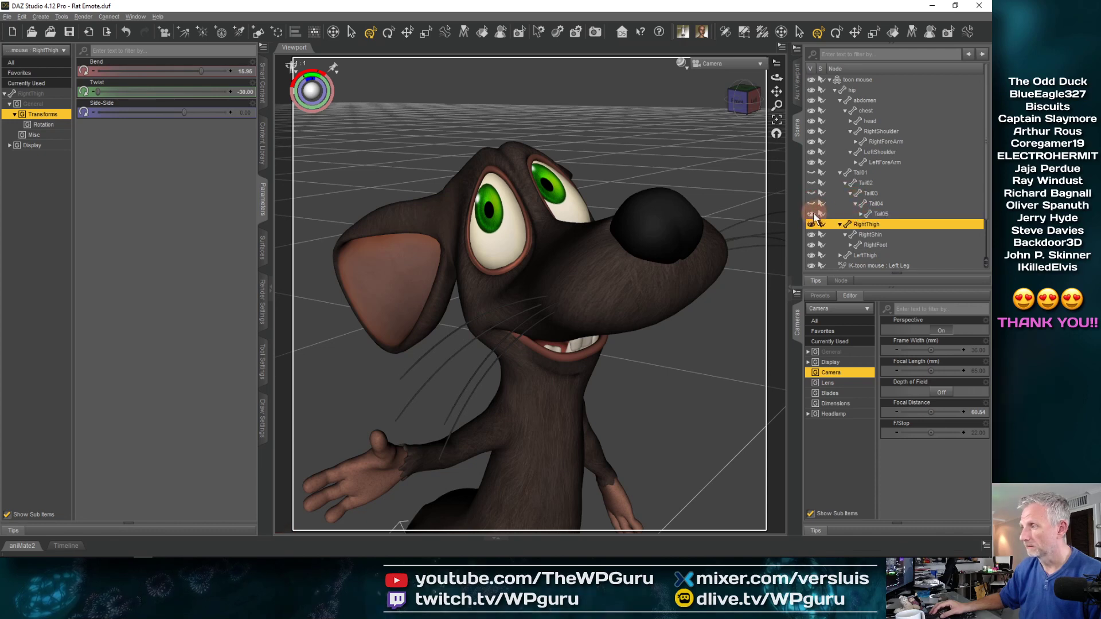
click(860, 215)
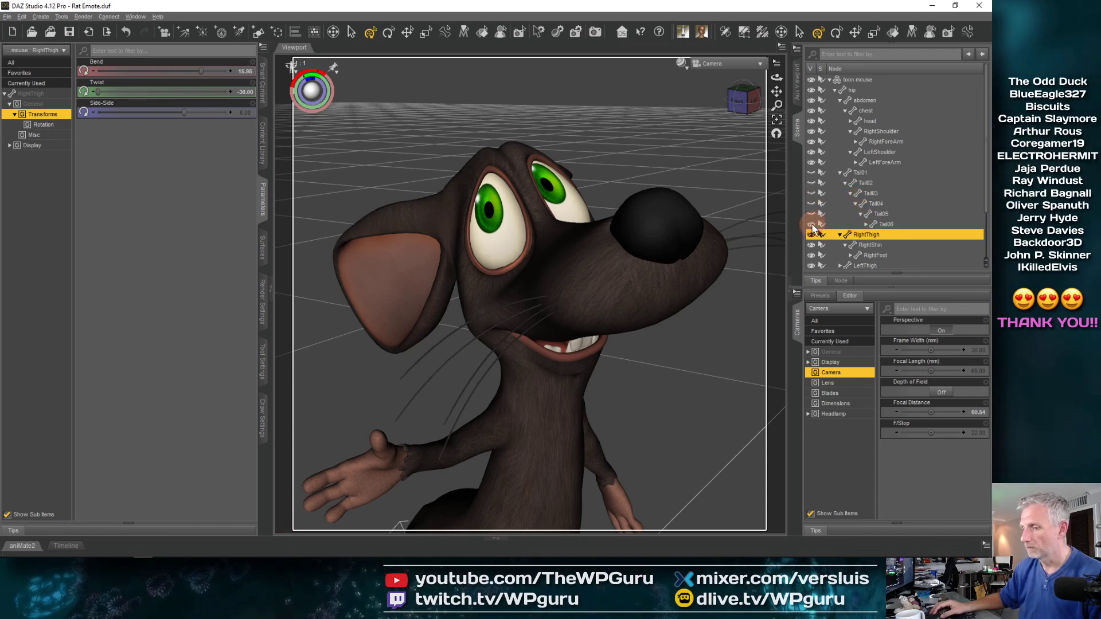
click(812, 225)
click(866, 225)
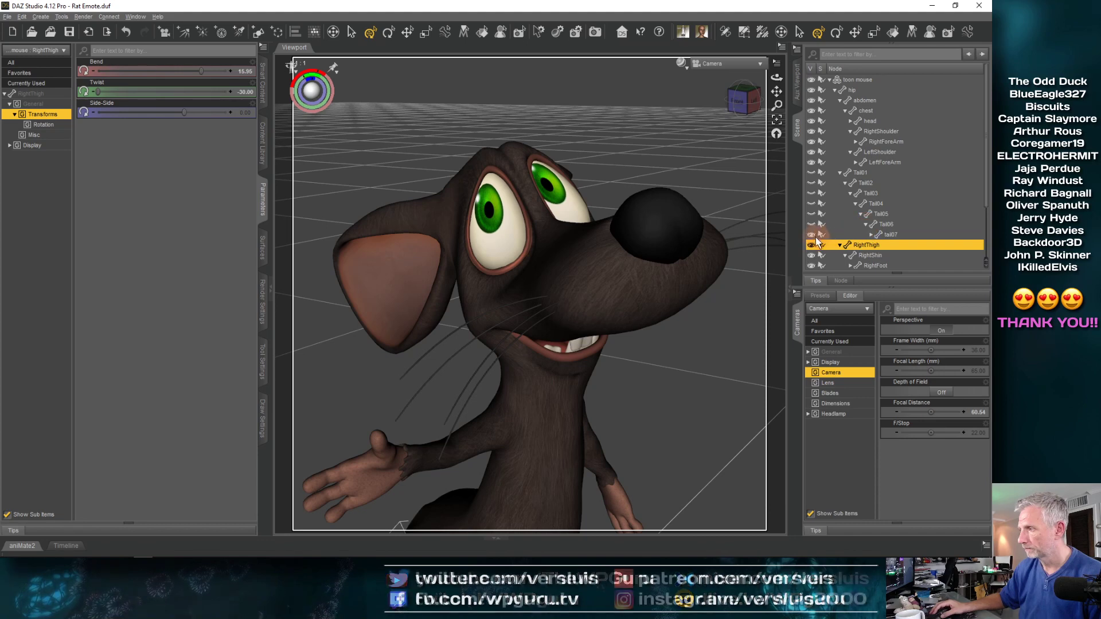
click(870, 235)
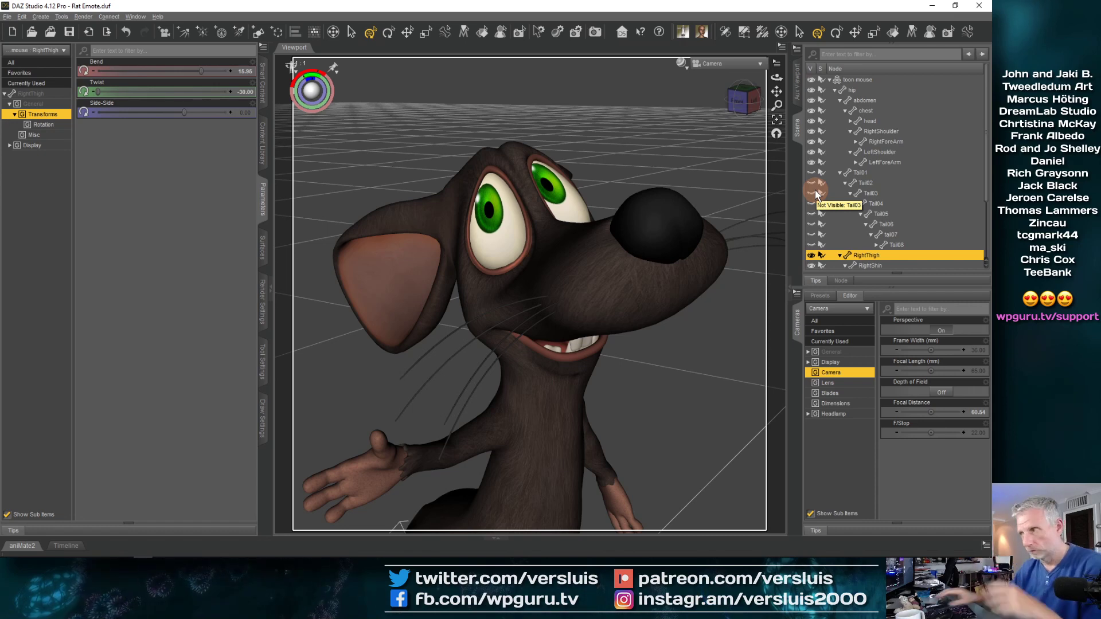
drag(986, 174, 988, 210)
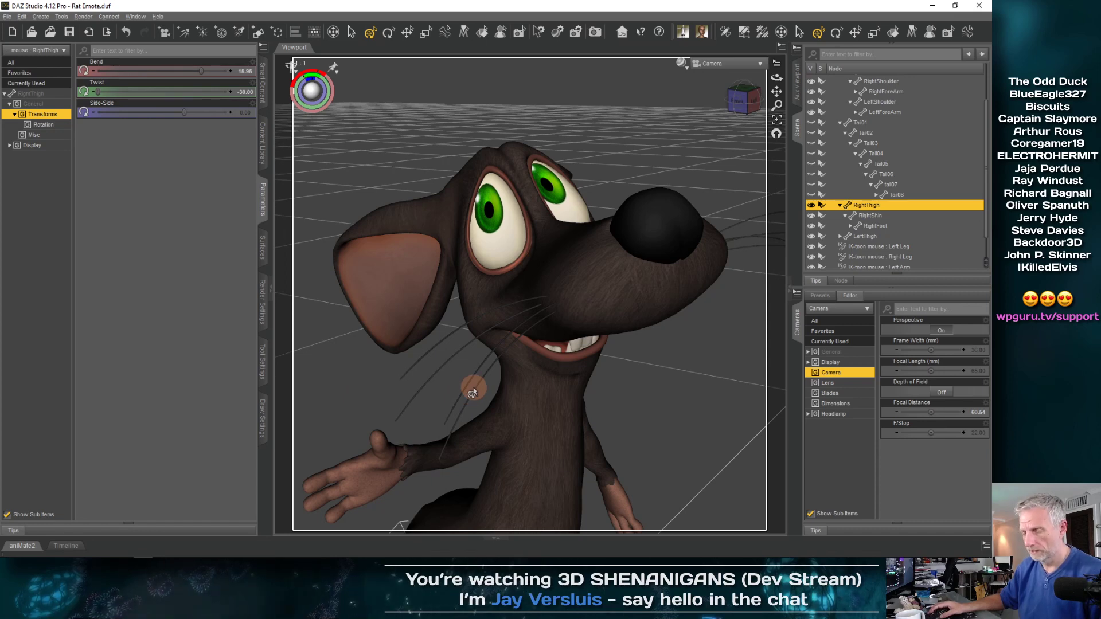
- Try rotating the LeftShoulder to about -68 Fwd-Back and -60 Up-Down to bring the left arm into the frame
scroll(473, 392, up, 2)
scroll(473, 390, down, 2)
scroll(473, 388, up, 2)
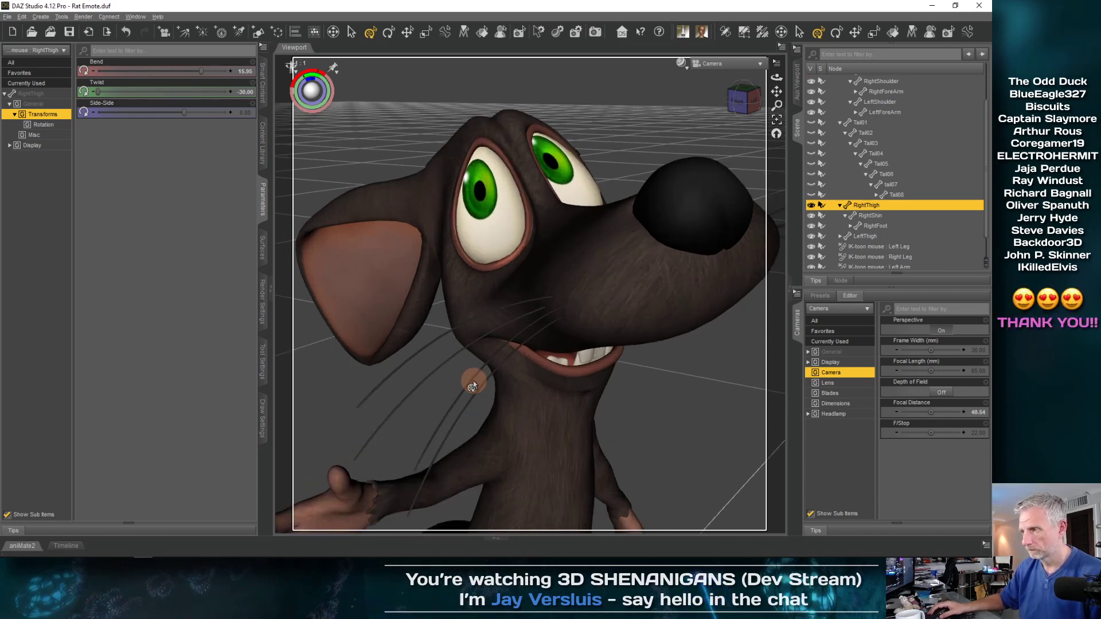
scroll(473, 387, down, 2)
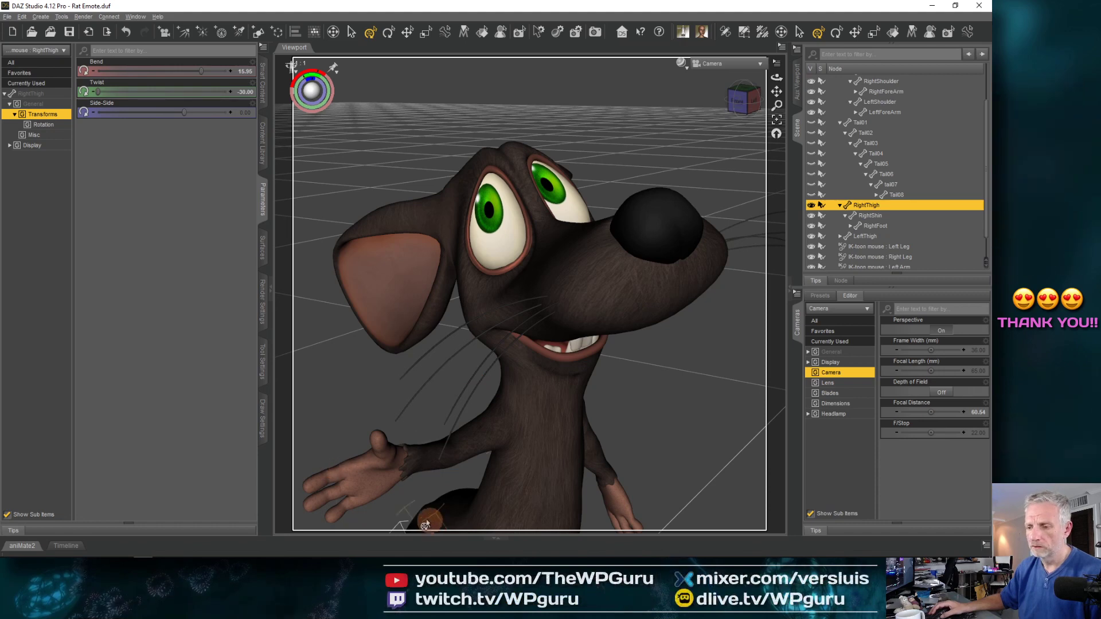
click(591, 447)
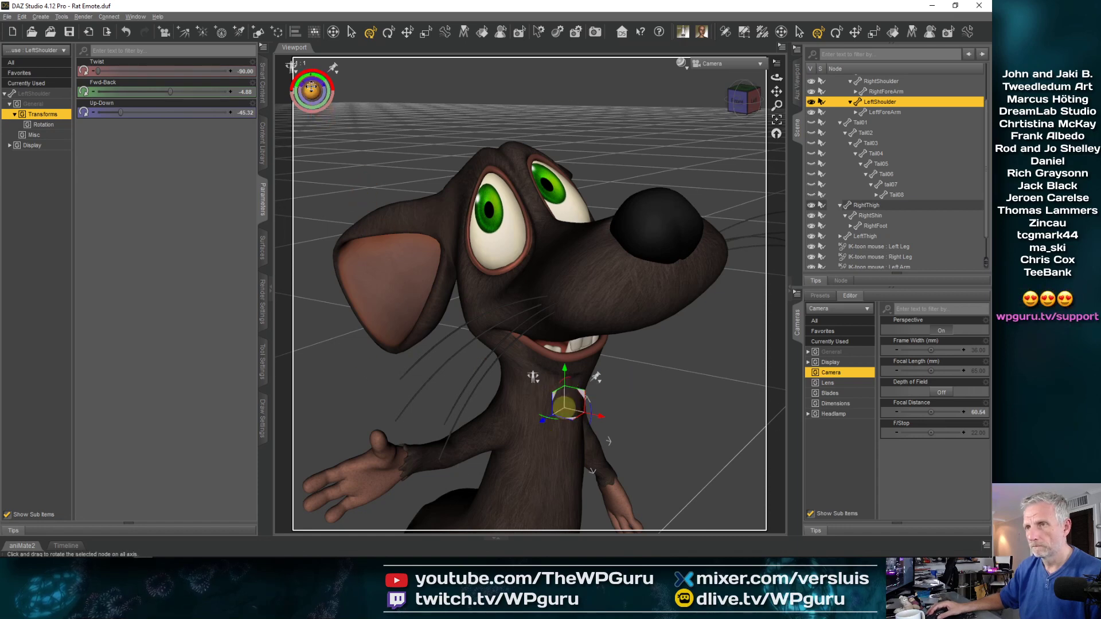
mouse_move(312, 90)
mouse_down()
mouse_move(324, 85)
mouse_move(311, 87)
mouse_up()
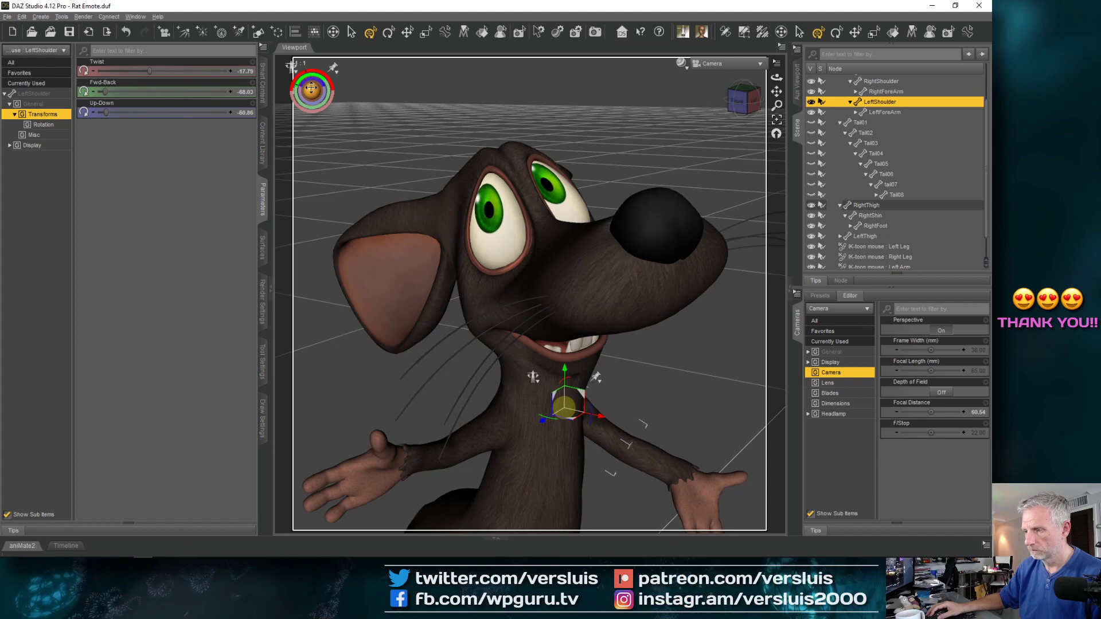
- In the perspective view, rotate the LeftShoulder to about -22 Up-Down and -5 Fwd-Back, and twist the LeftForeArm to about -2
click(726, 63)
click(719, 76)
drag(633, 255, 649, 284)
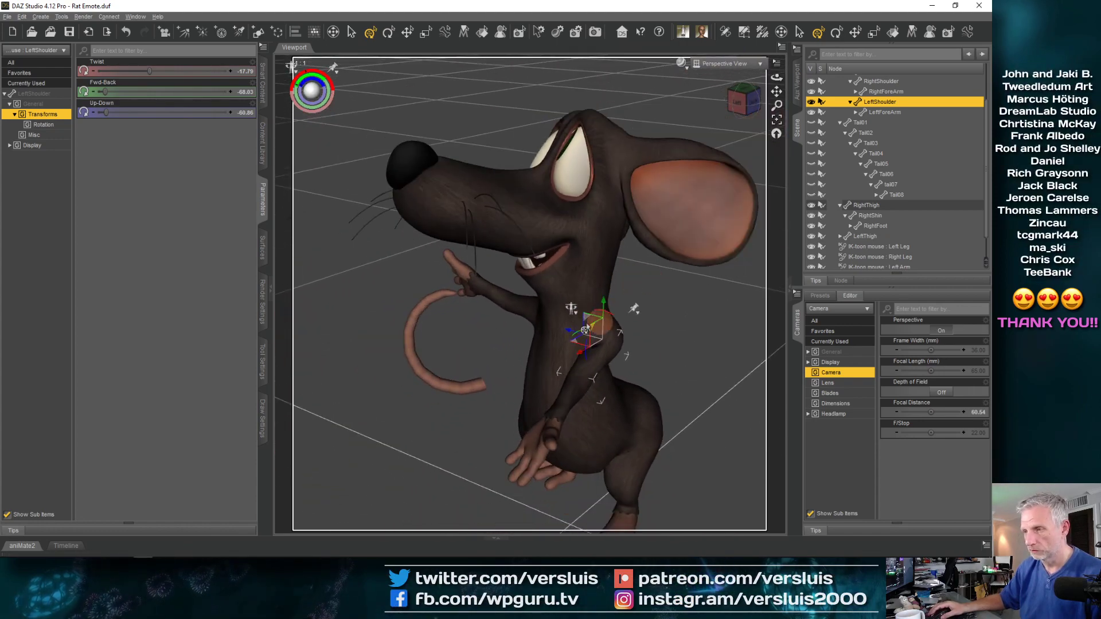
drag(311, 90, 311, 89)
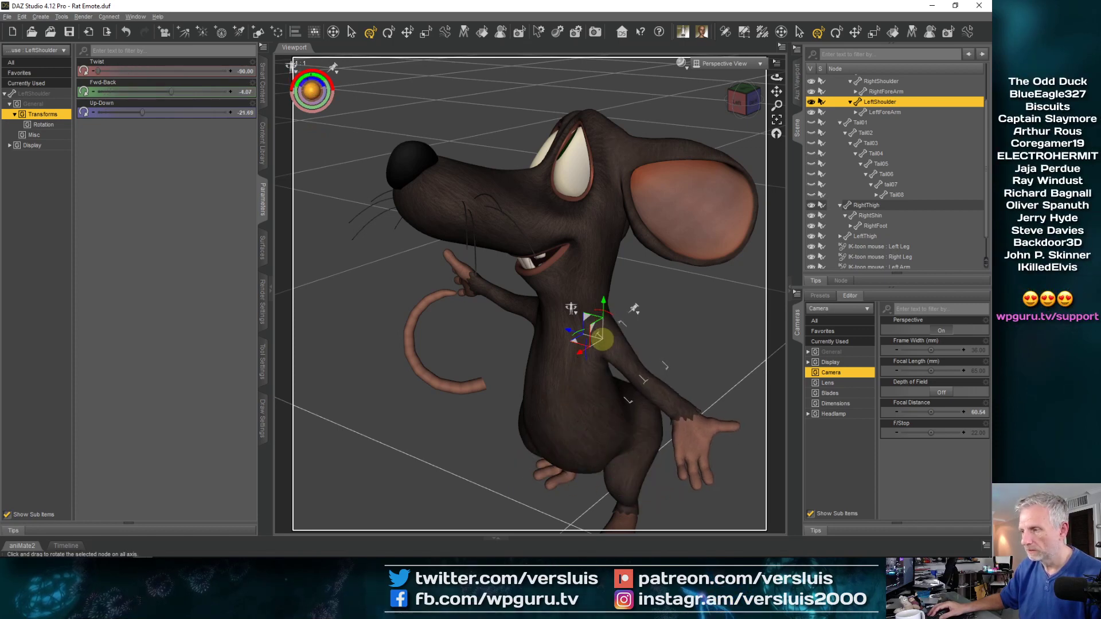
click(647, 390)
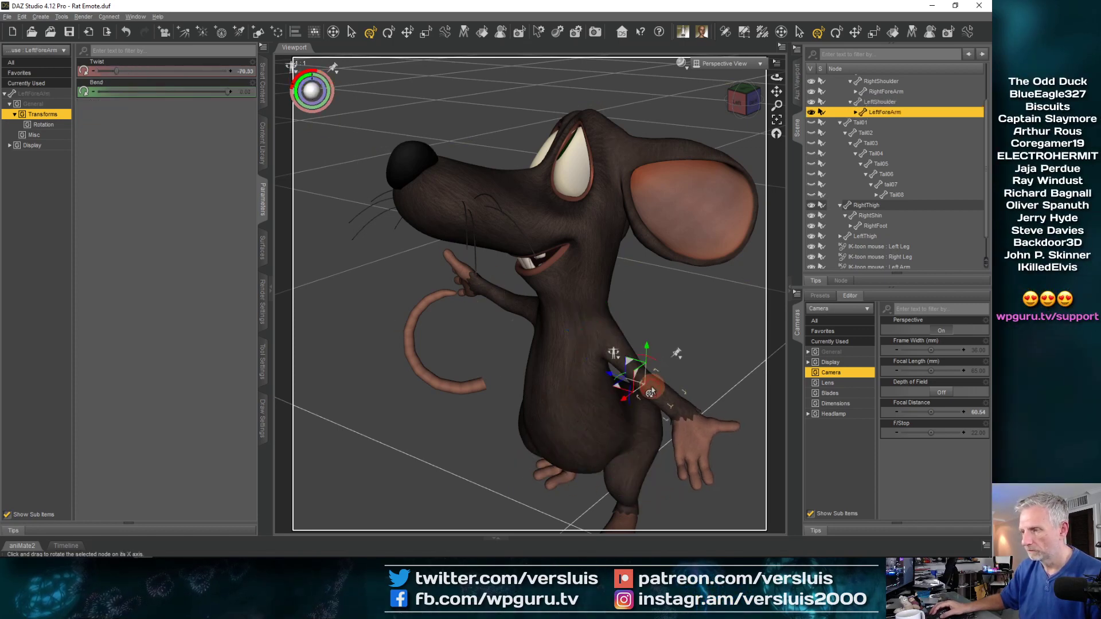
drag(312, 91, 311, 90)
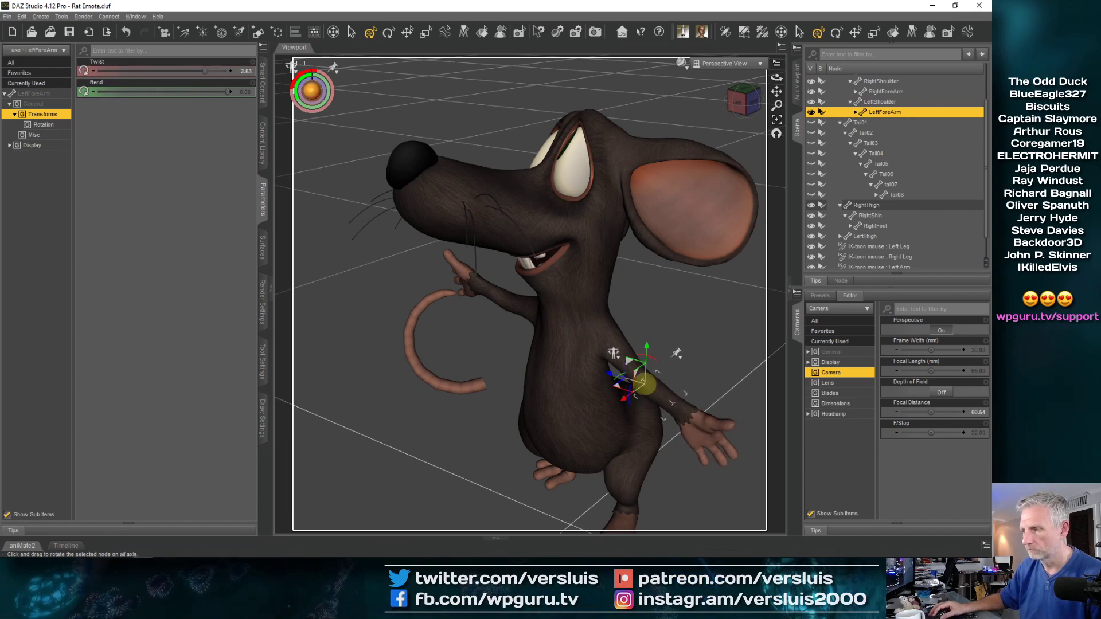
- Set the auxiliary viewport to look through the Camera while the main viewport stays in the perspective view
click(798, 82)
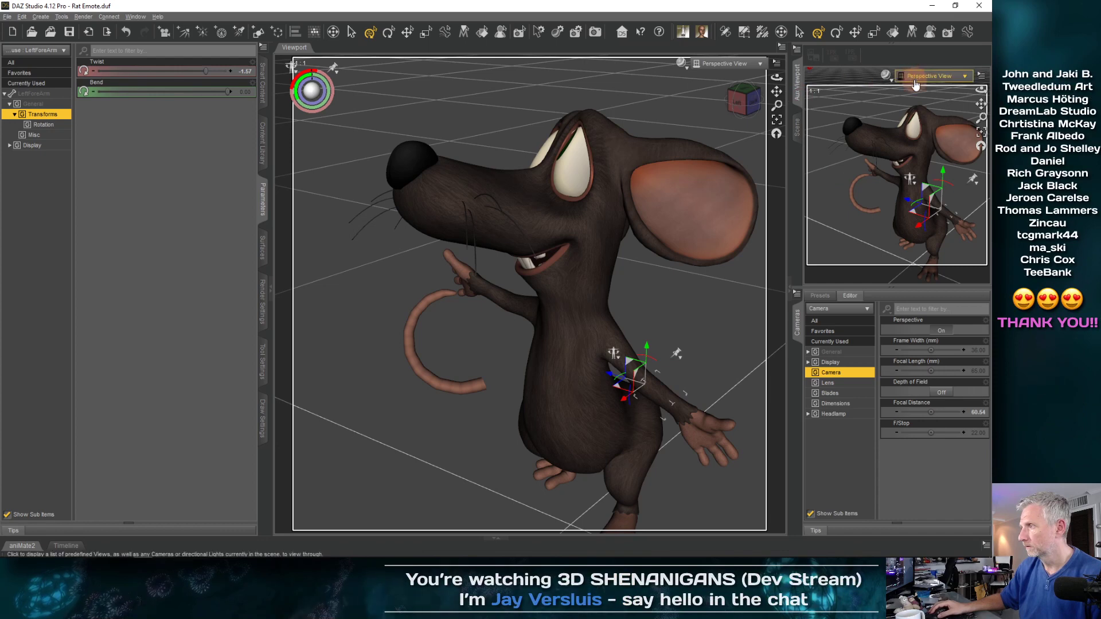
click(912, 75)
click(912, 169)
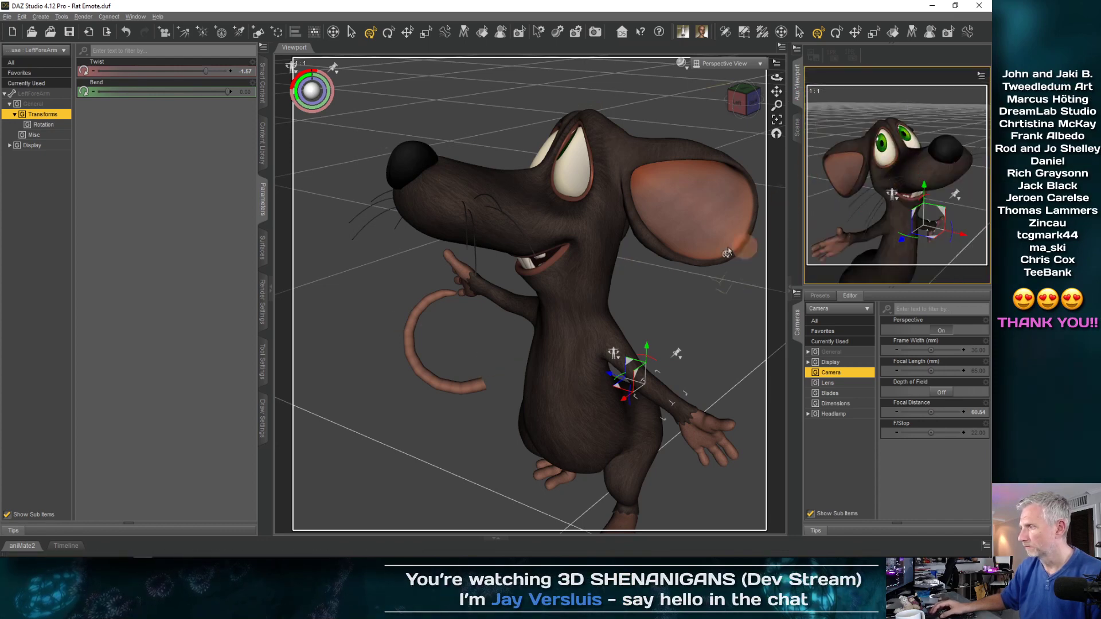
- Rotate the LeftForeArm to about -12 Twist and -12 Bend, and the LeftShoulder to about -26 Fwd-Back
drag(312, 90, 309, 94)
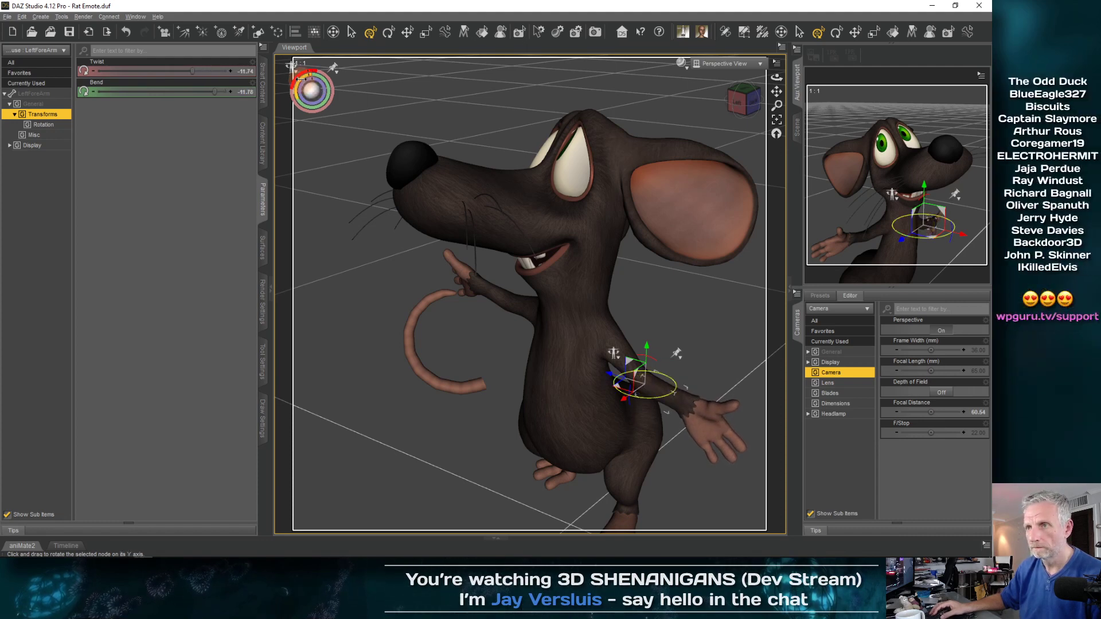
click(622, 348)
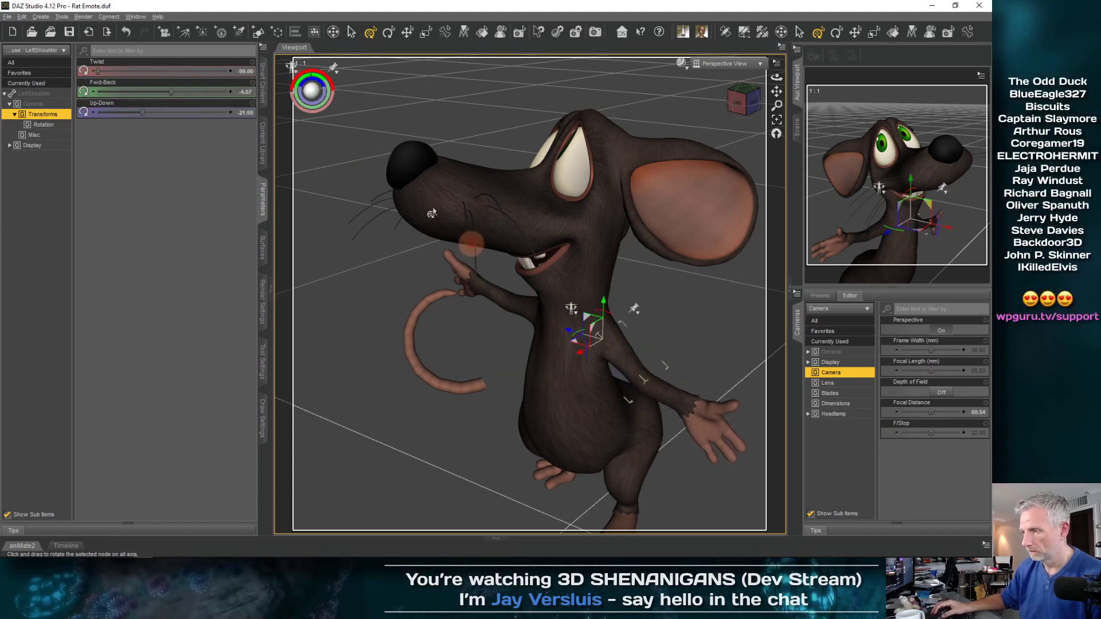
drag(302, 76, 292, 68)
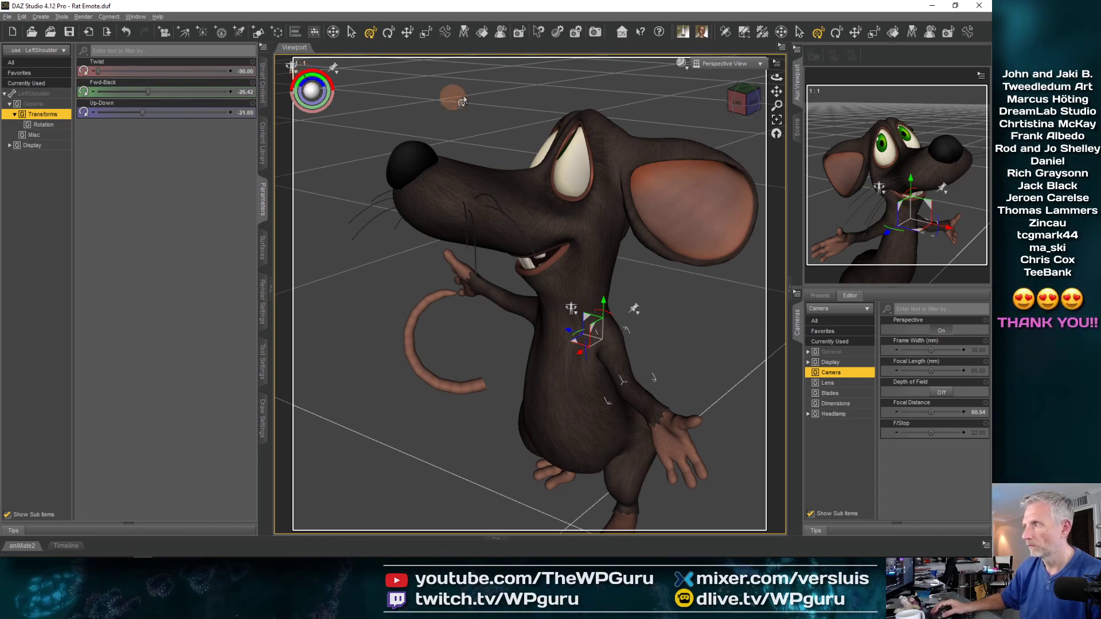
- Return the main viewport to the Camera and reframe the mouse slightly higher with both hands inside the frame
click(744, 63)
click(729, 153)
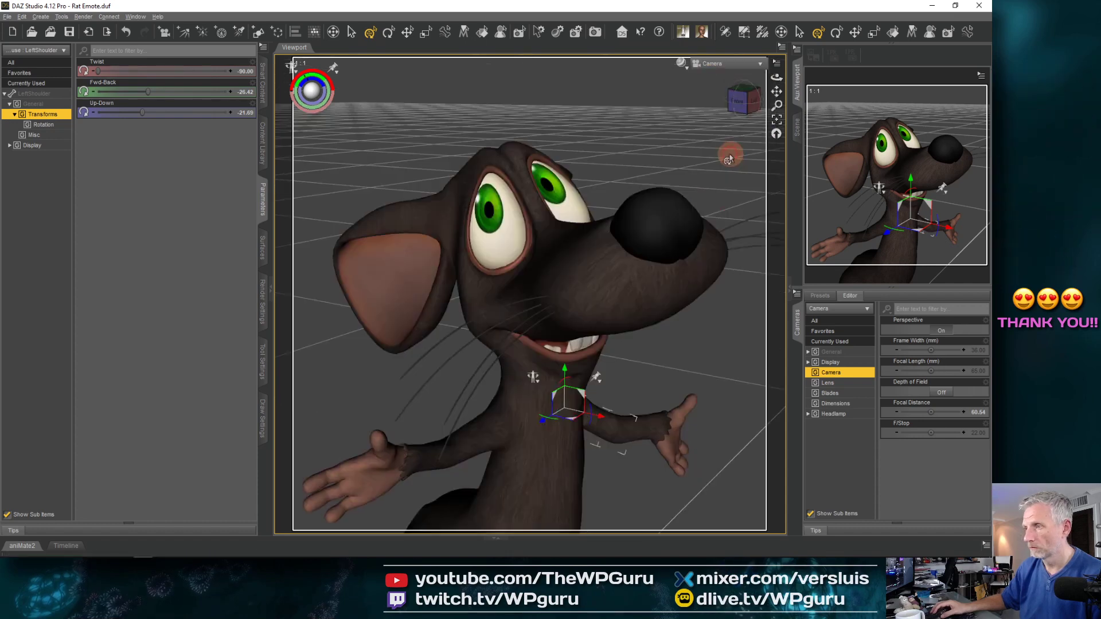
mouse_move(631, 268)
mouse_down()
mouse_move(646, 243)
mouse_move(630, 269)
mouse_up()
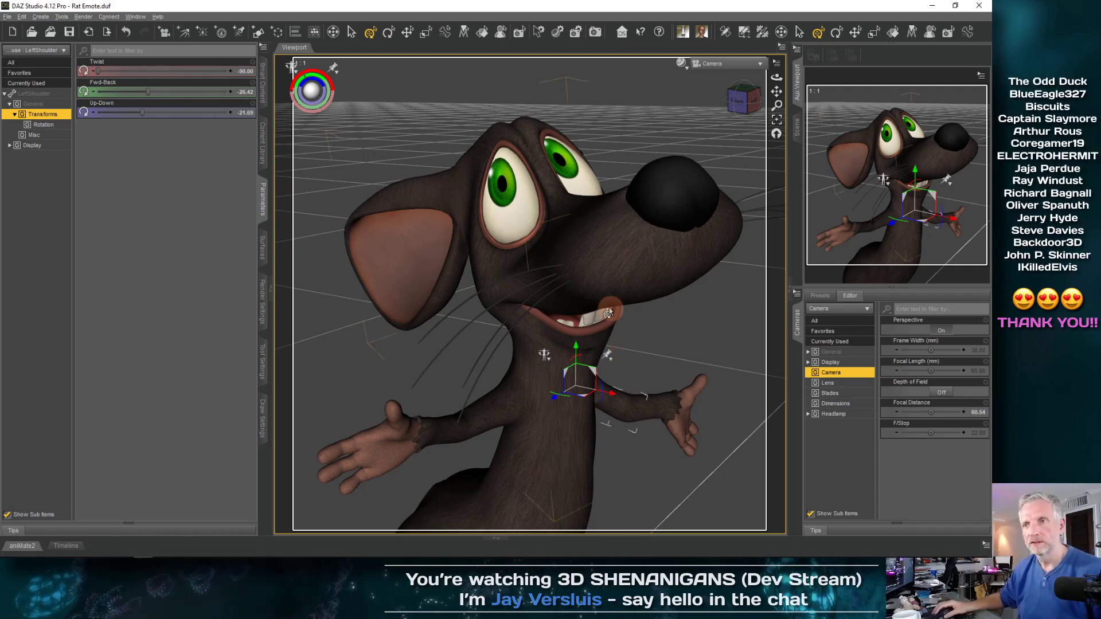
- Render the mouse through the Camera, examine the result in an enlarged render window, and close it without saving
key(ctrl+r)
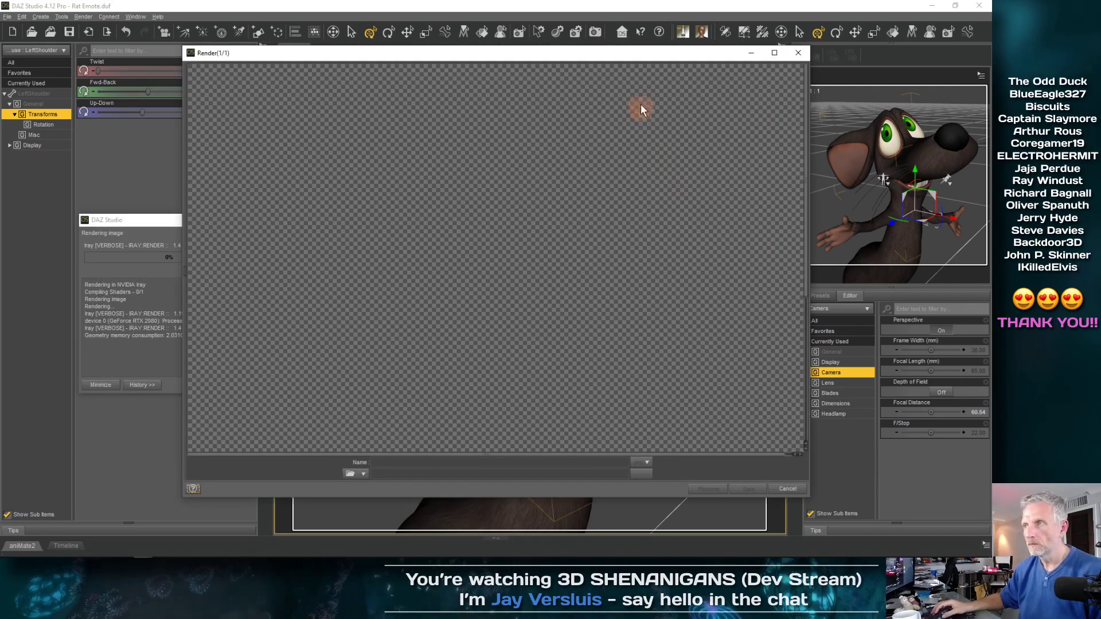
drag(648, 59, 667, 26)
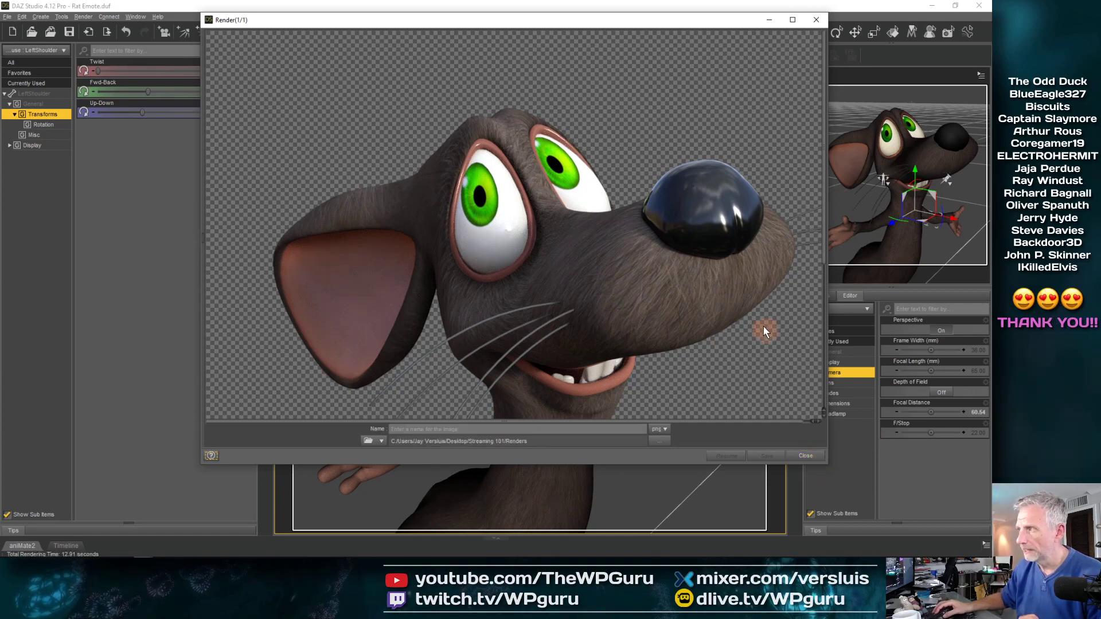
scroll(763, 325, down, 3)
scroll(763, 325, down, 2)
drag(824, 466, 887, 555)
scroll(767, 405, up, 3)
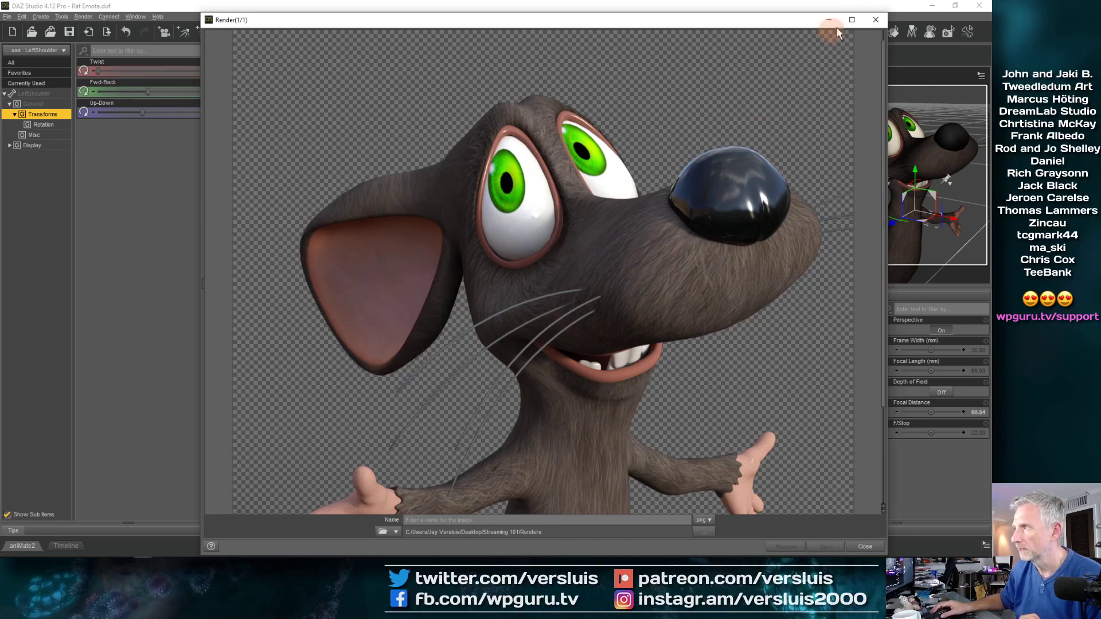
click(876, 19)
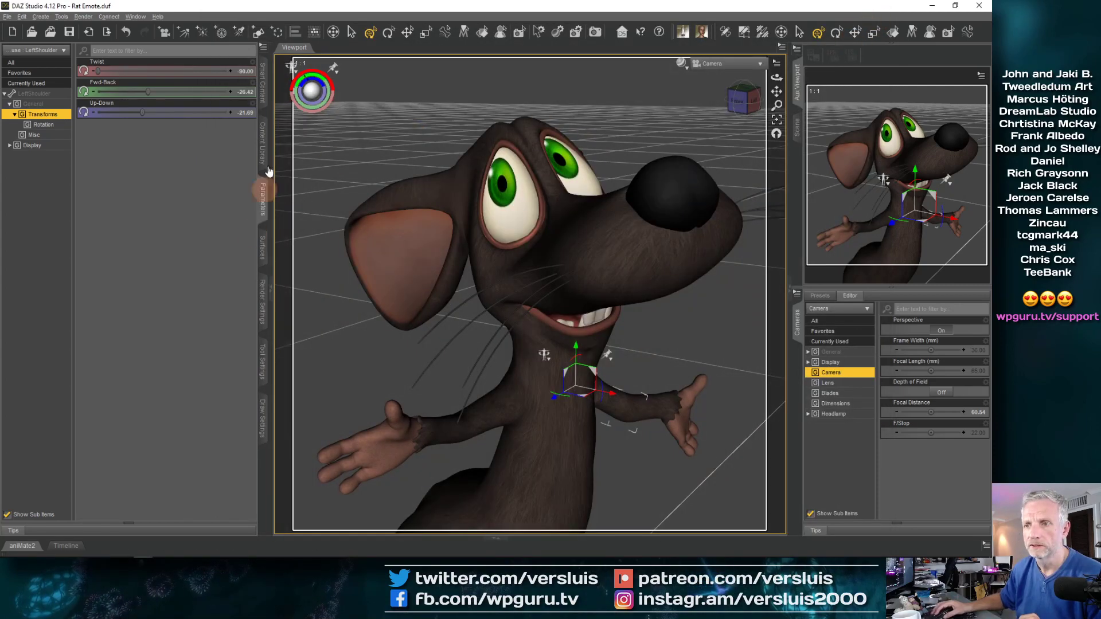
- Turn on Post Denoiser Available and Post Denoiser Enable in the Iray filtering render settings
click(262, 314)
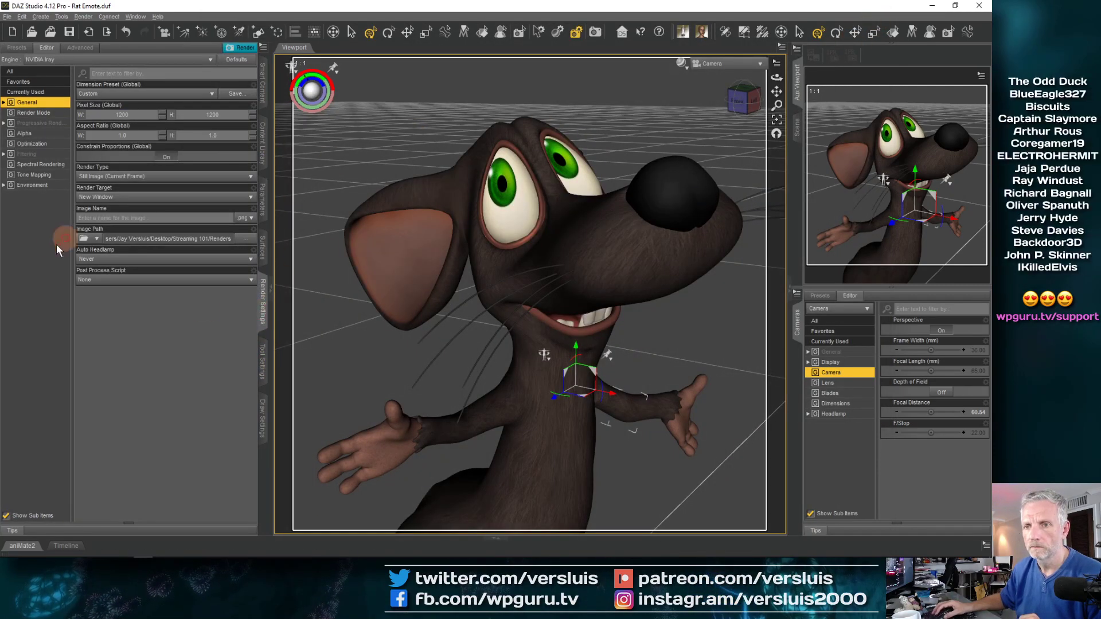
click(36, 185)
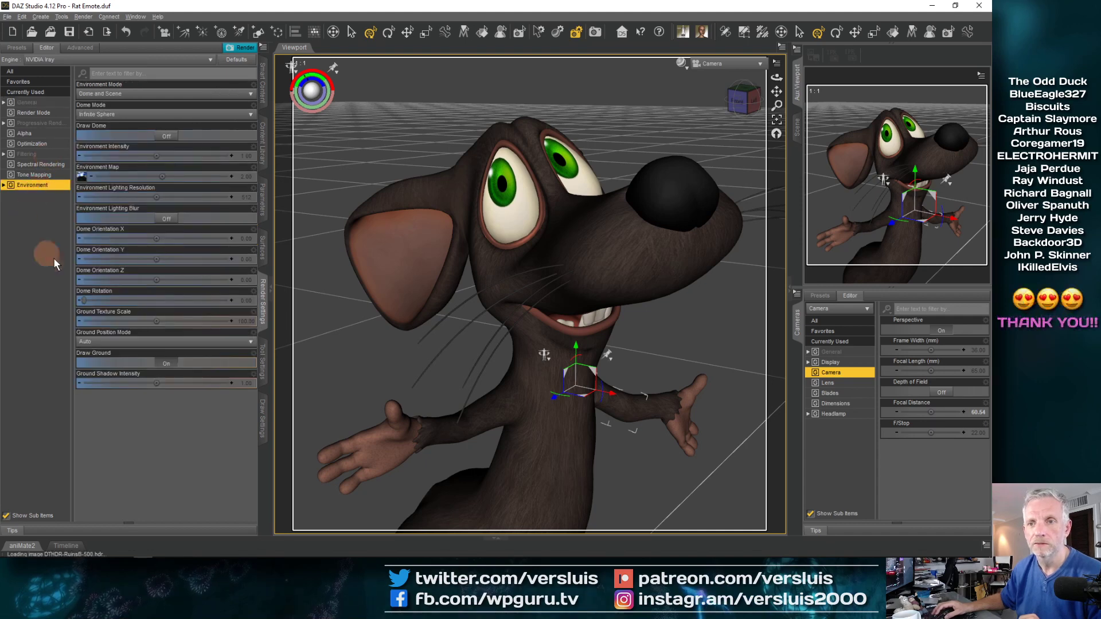
click(40, 155)
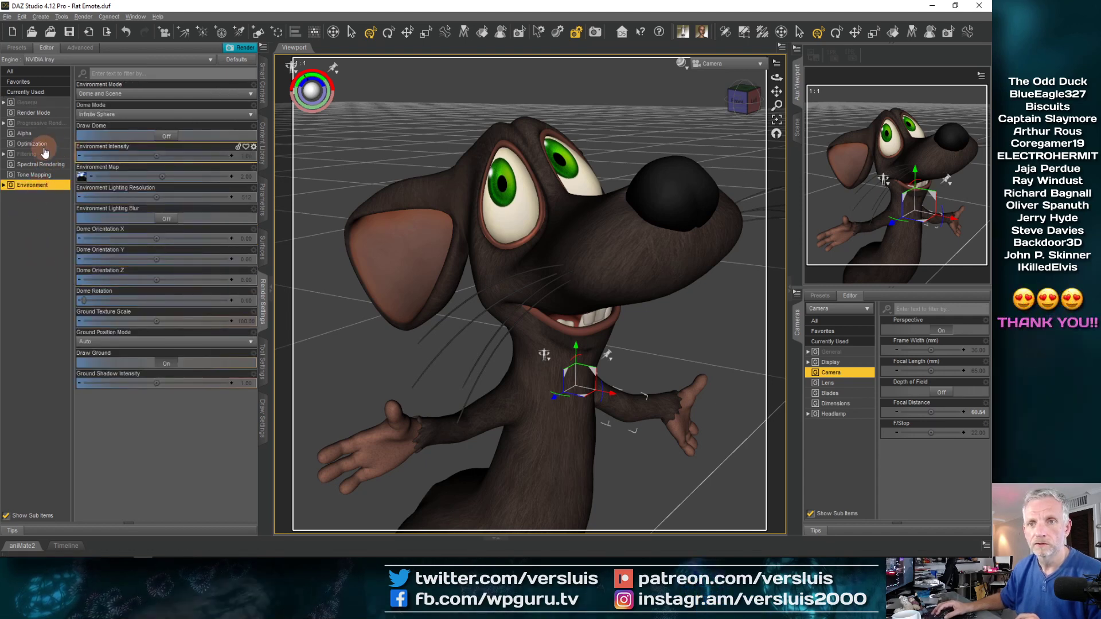
click(167, 158)
click(166, 176)
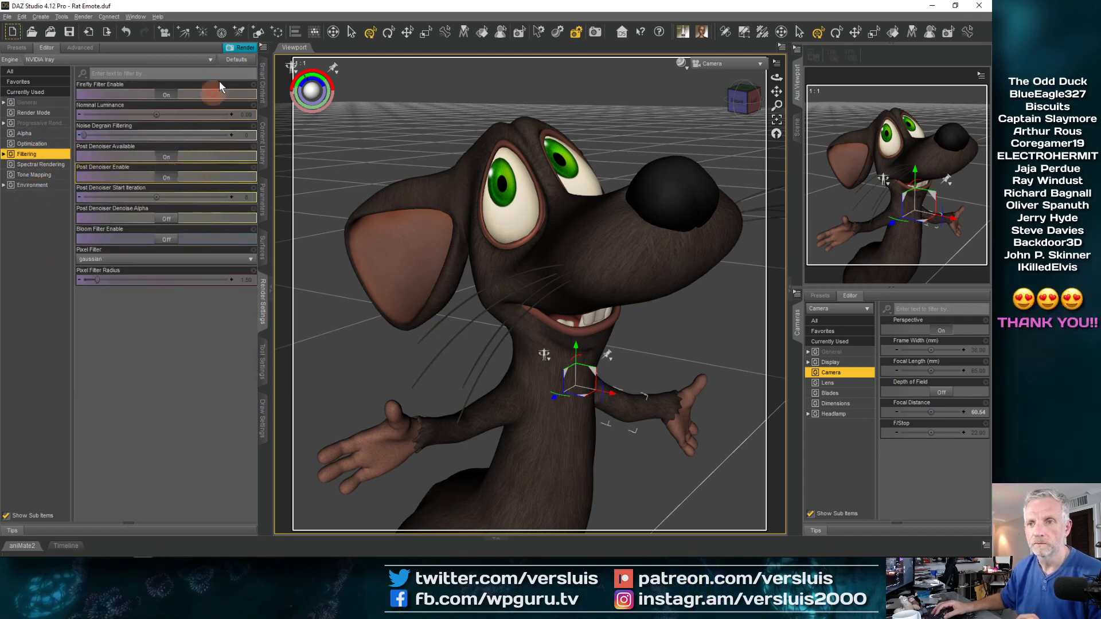
- Render the mouse through the Camera with the denoiser and inspect the image from the head down to the hands
click(240, 51)
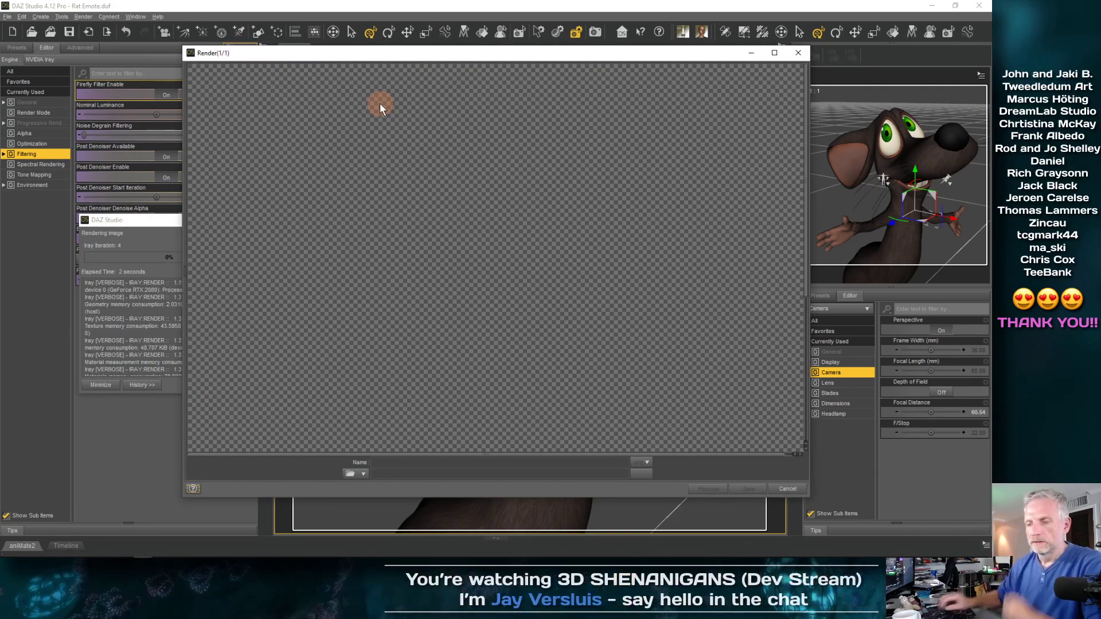
mouse_move(75, 556)
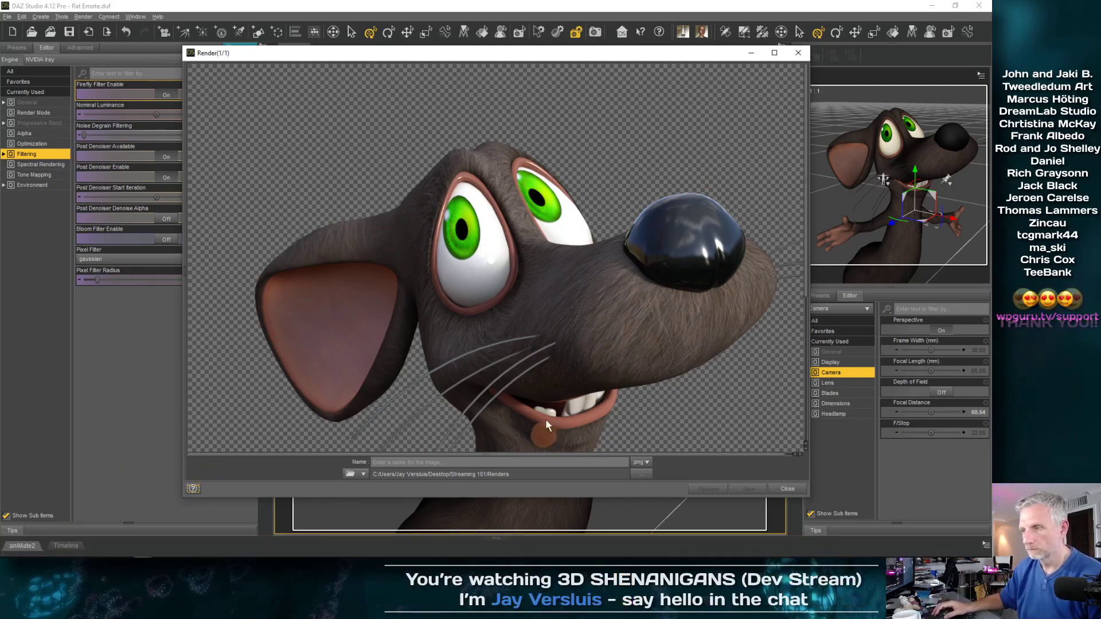
scroll(568, 360, down, 6)
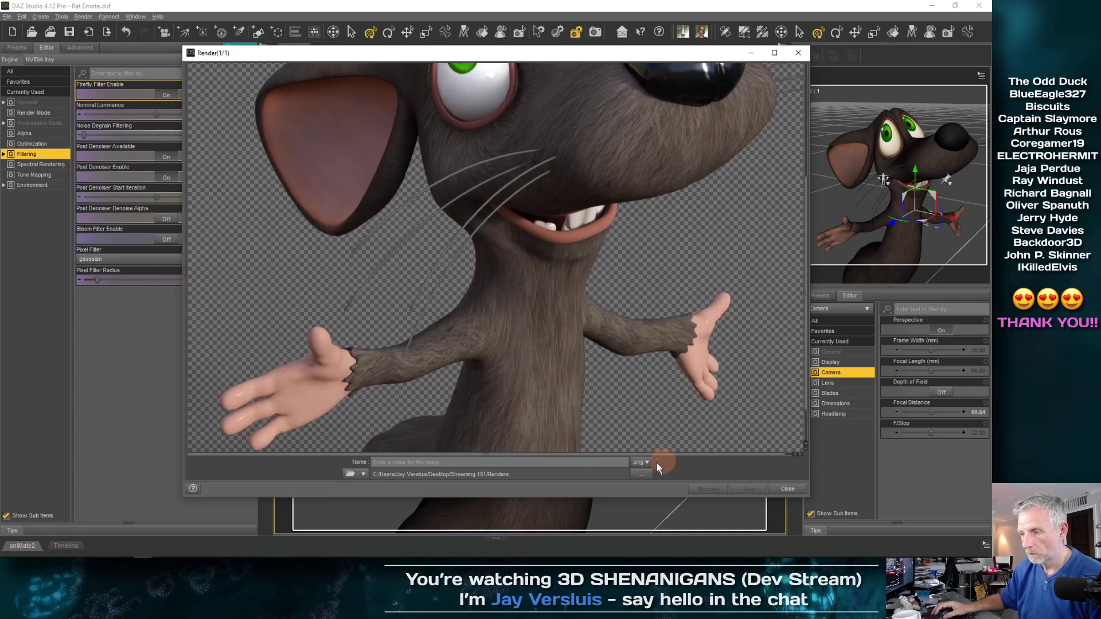
- Create a Renders folder inside the Desktop's Emotes folder and save the render there as a PNG named Rat v1
click(638, 477)
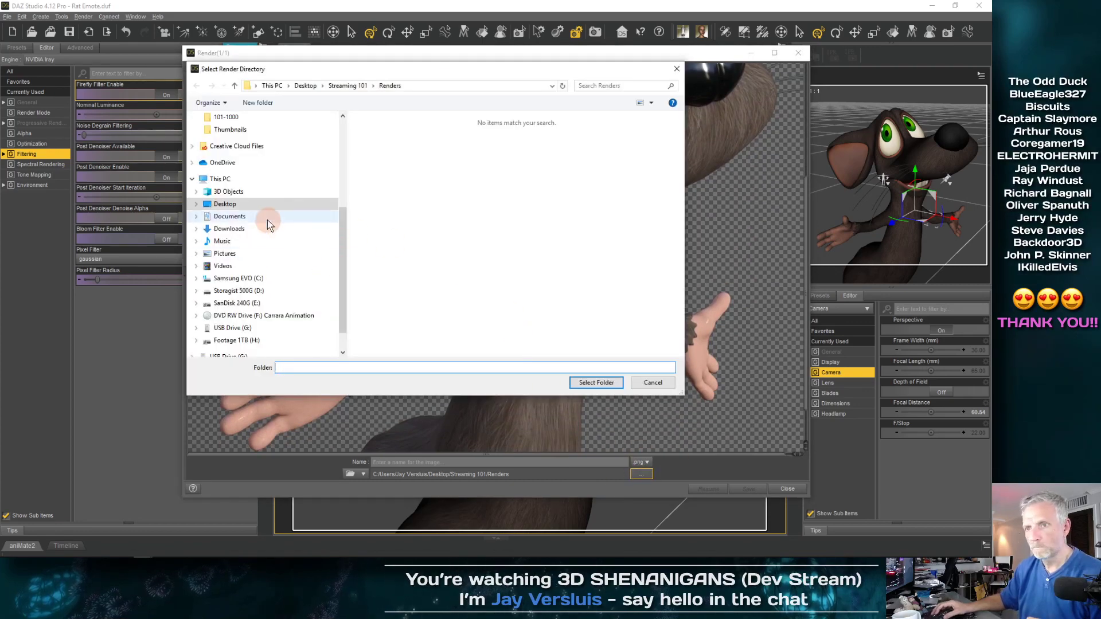
click(236, 206)
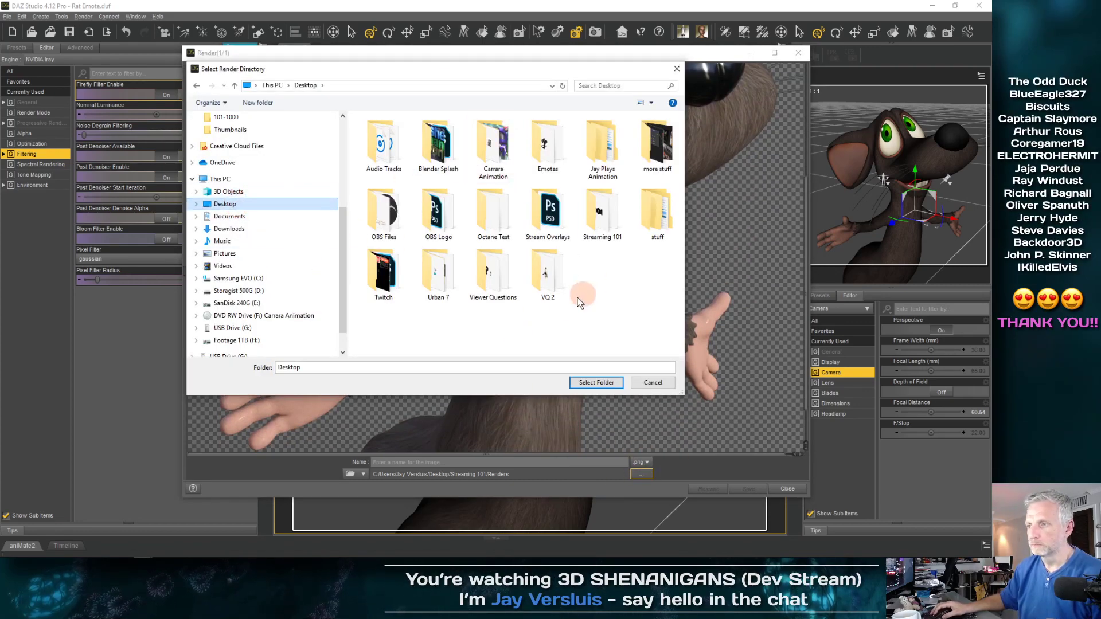
double_click(546, 146)
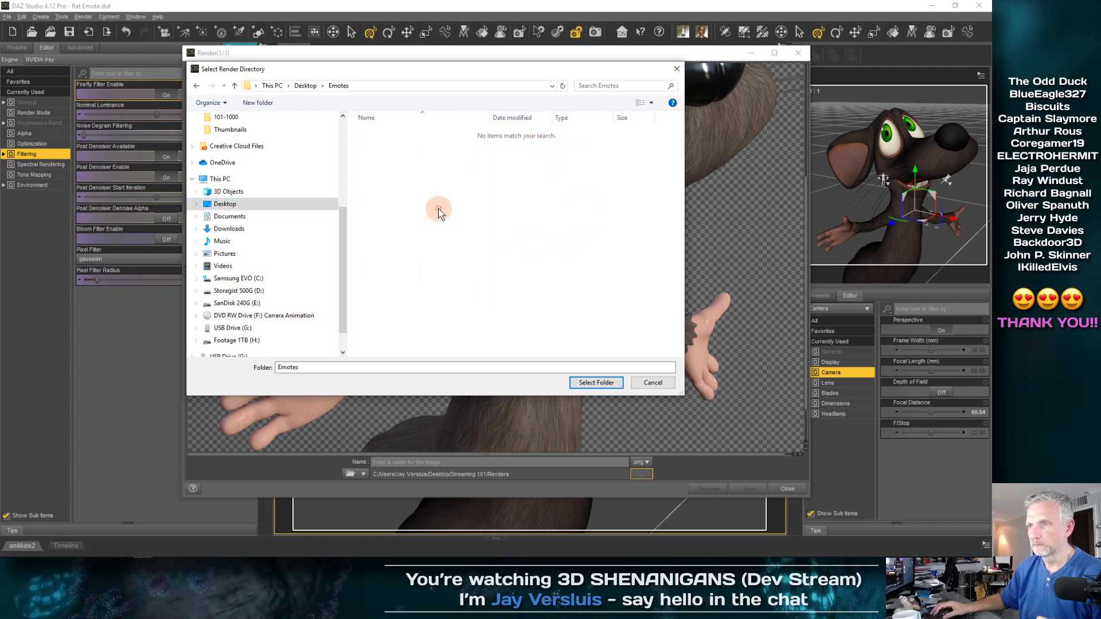
right_click(424, 188)
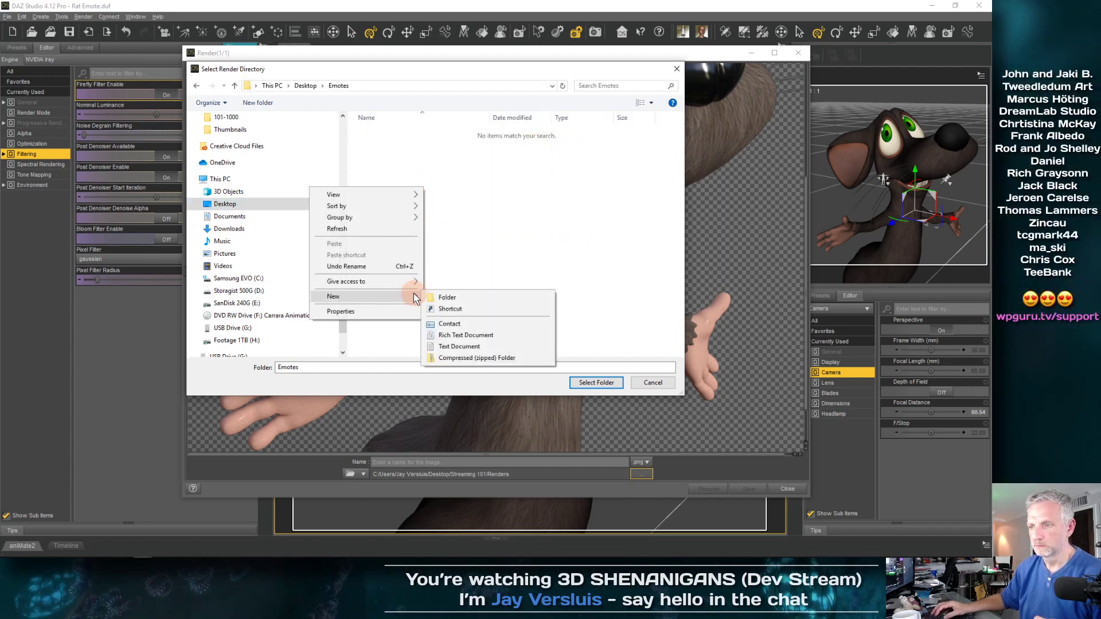
click(432, 296)
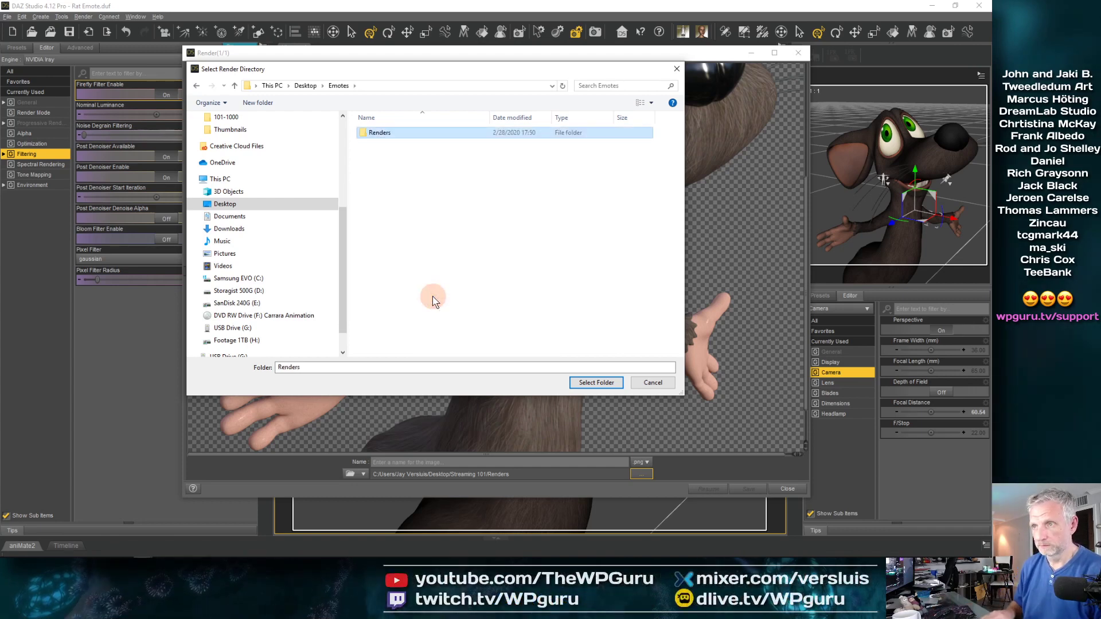
key(Return)
click(595, 382)
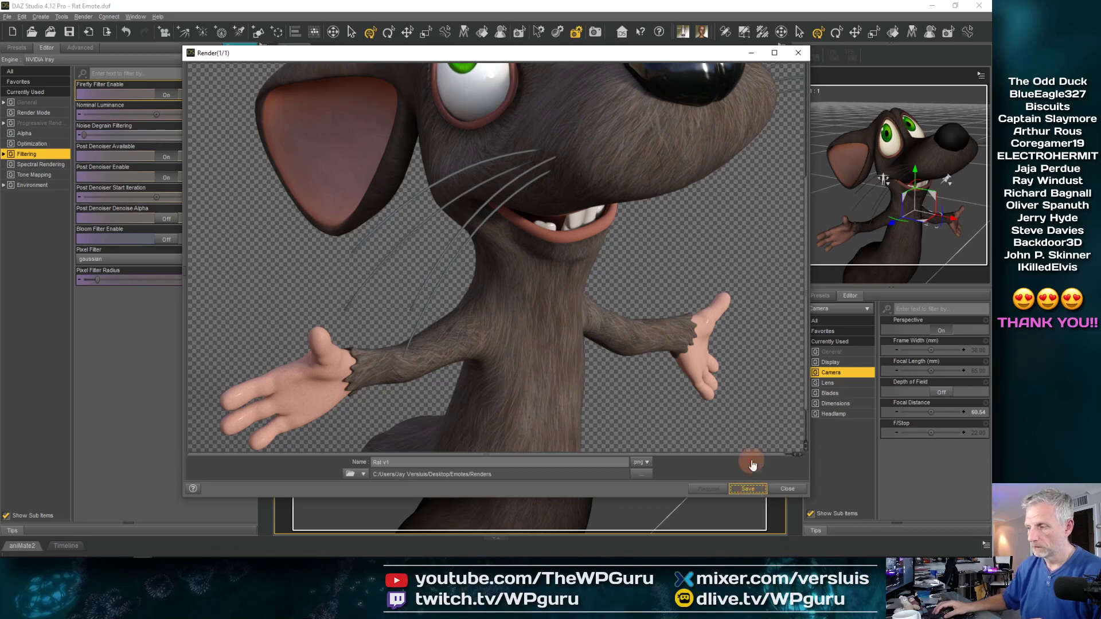
click(748, 488)
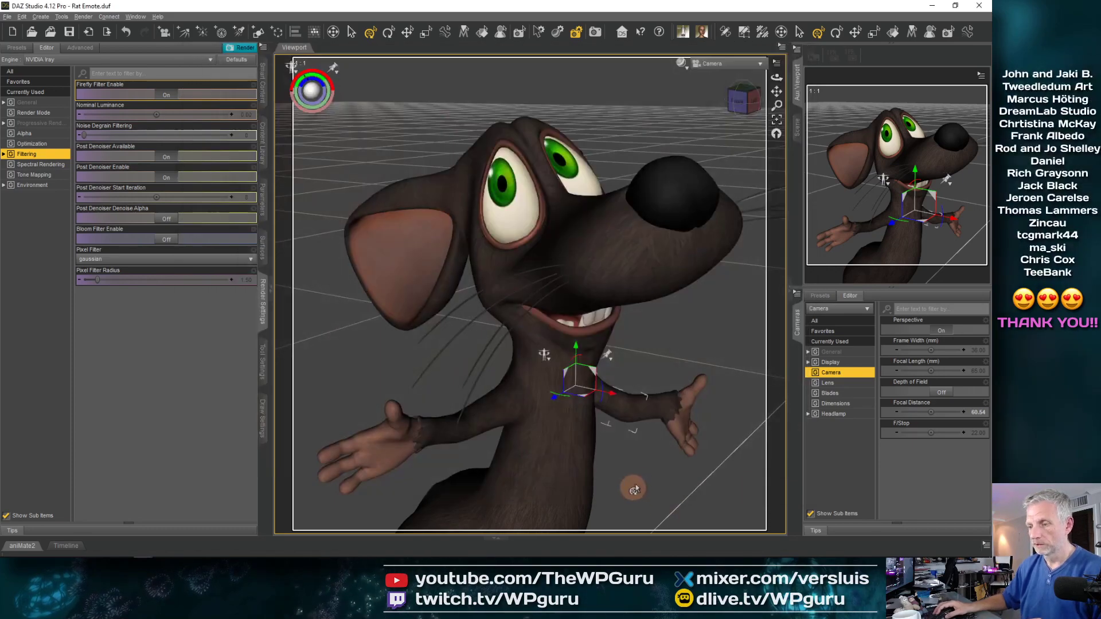
- Switch to Photoshop and start a new document with the recent 500 x 500 px, 72 ppi custom preset
click(930, 7)
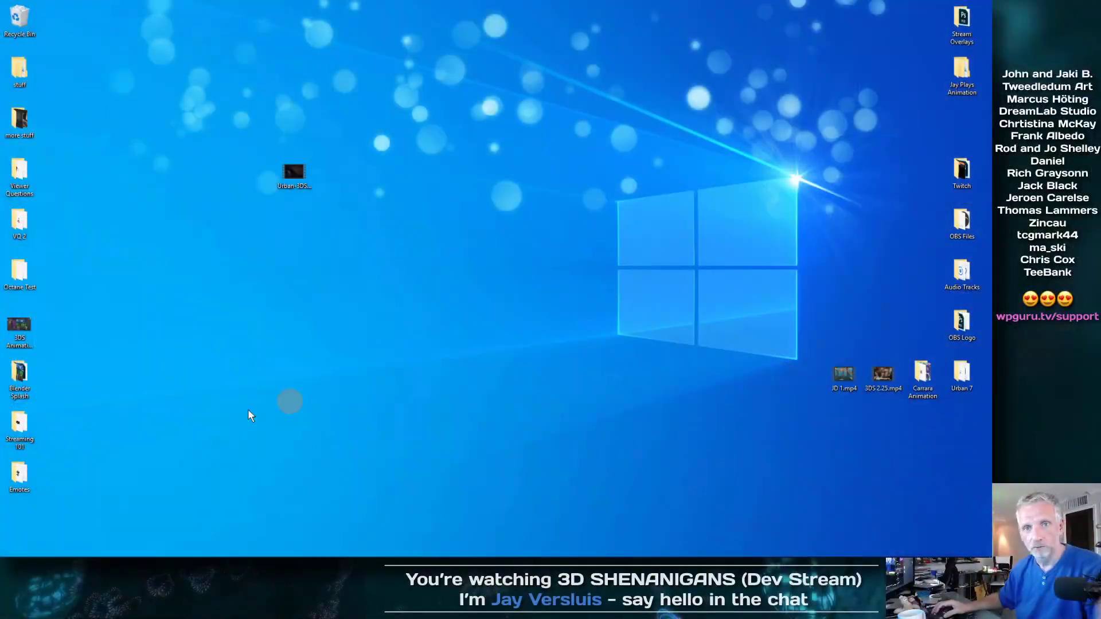
mouse_move(60, 557)
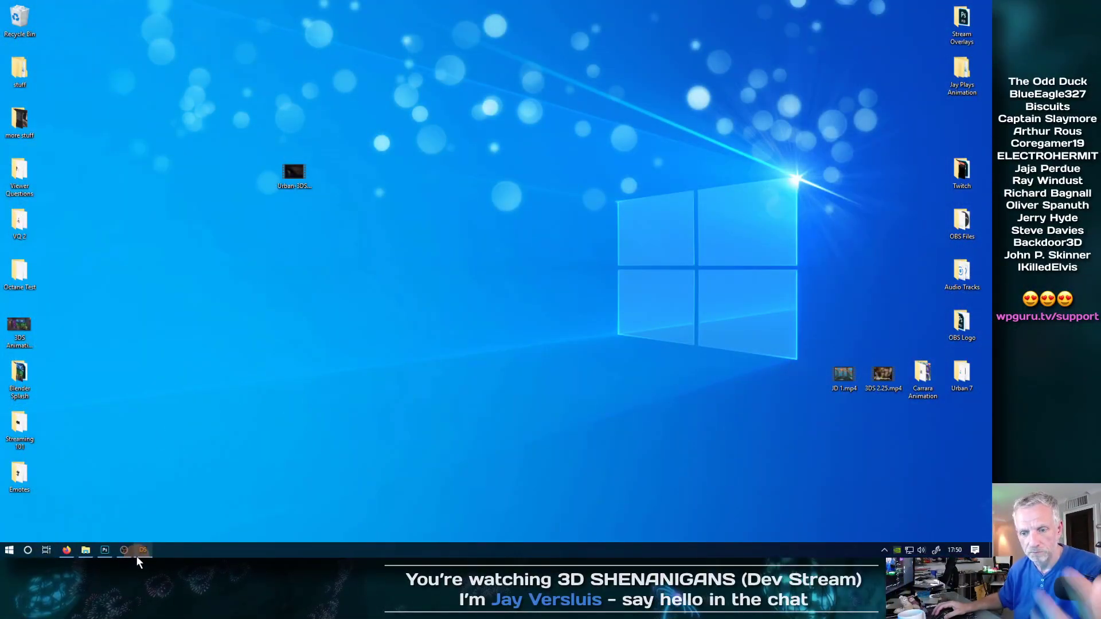
mouse_move(138, 556)
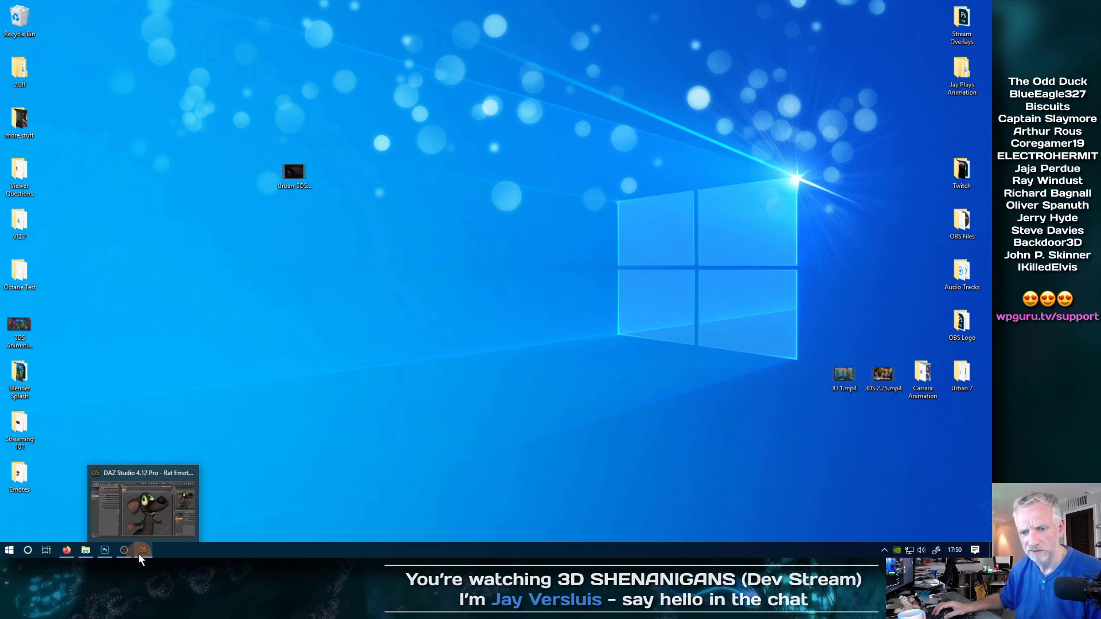
click(105, 555)
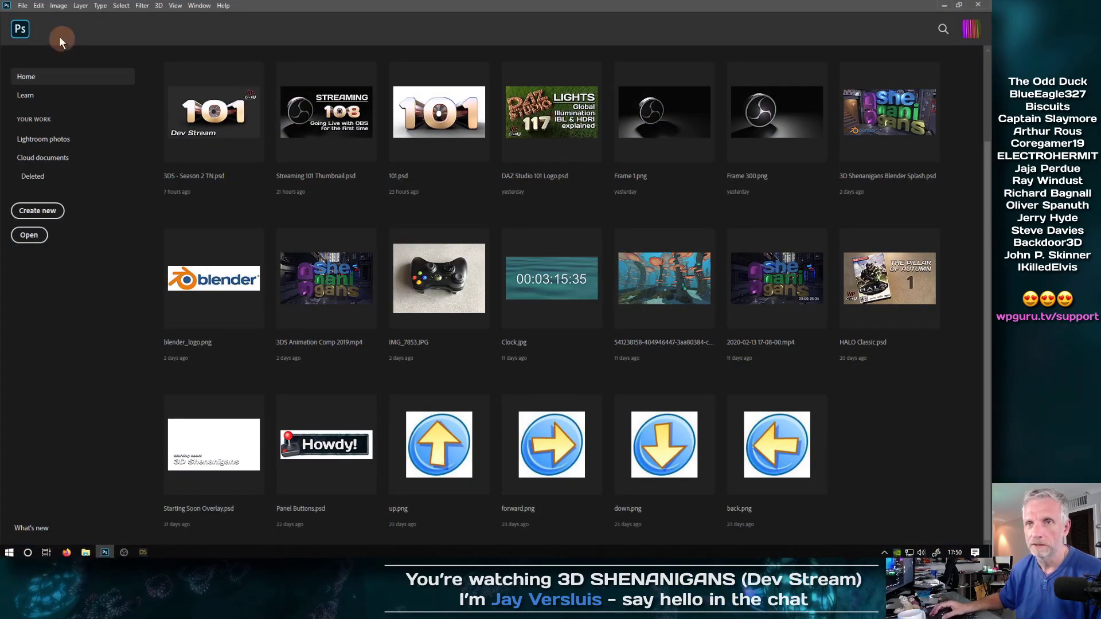
click(22, 5)
click(26, 17)
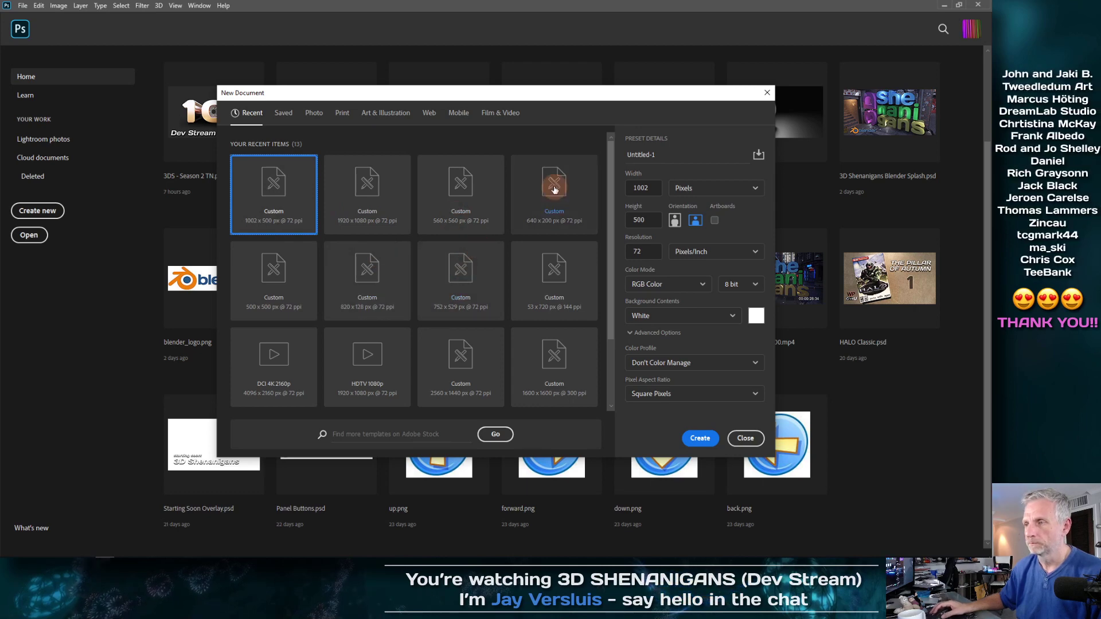
click(290, 297)
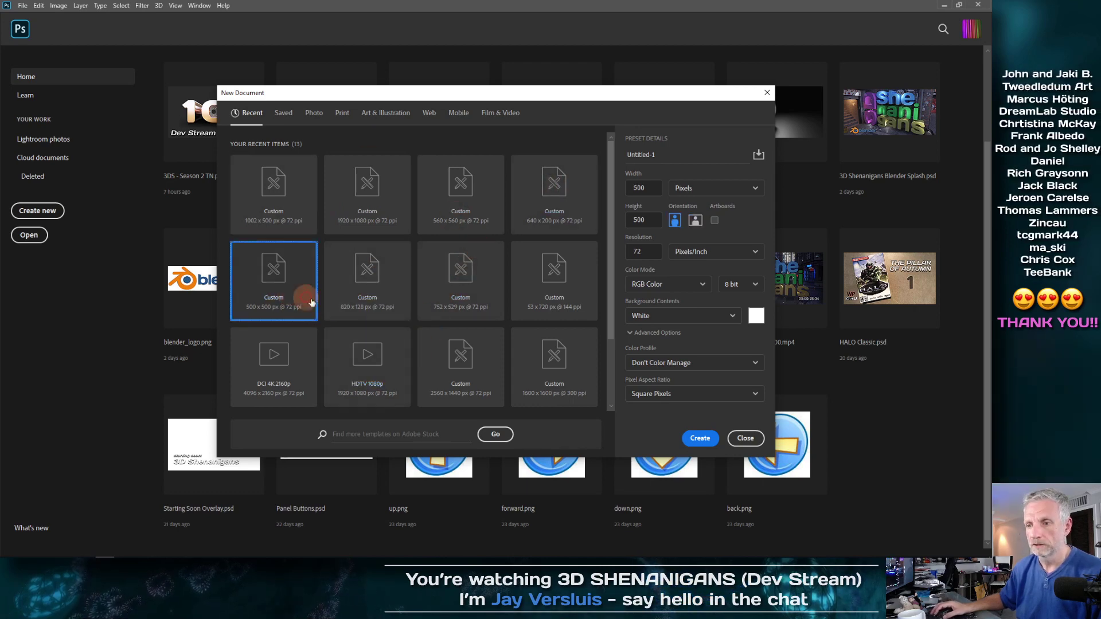
- Create a 500 x 500 px RGB document at 72 pixels/inch with a white background and collapse the timeline
click(700, 438)
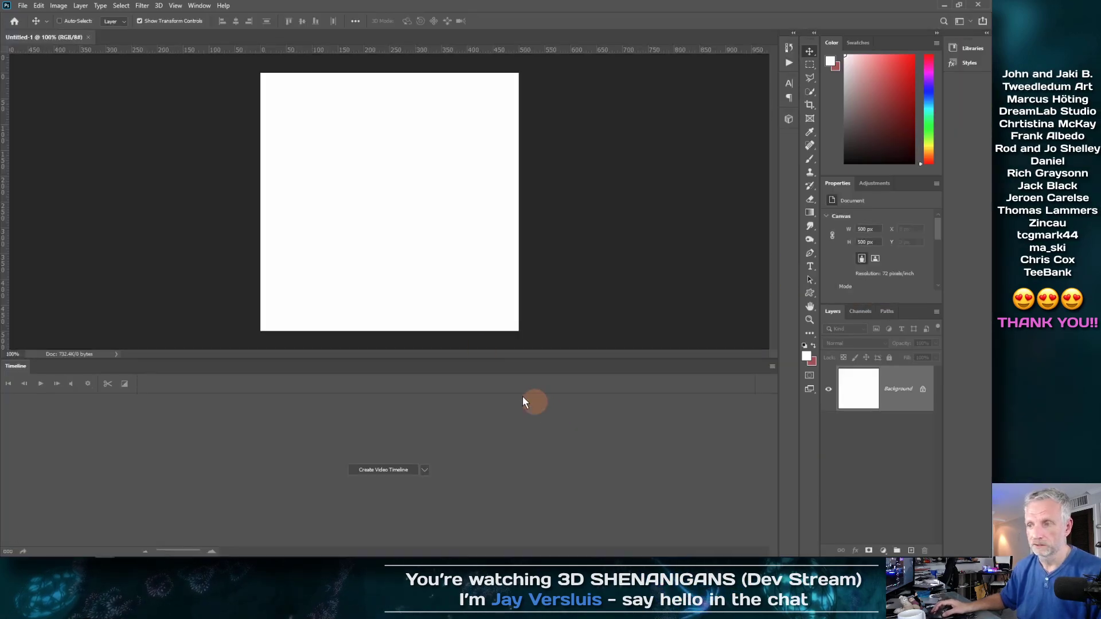
double_click(16, 368)
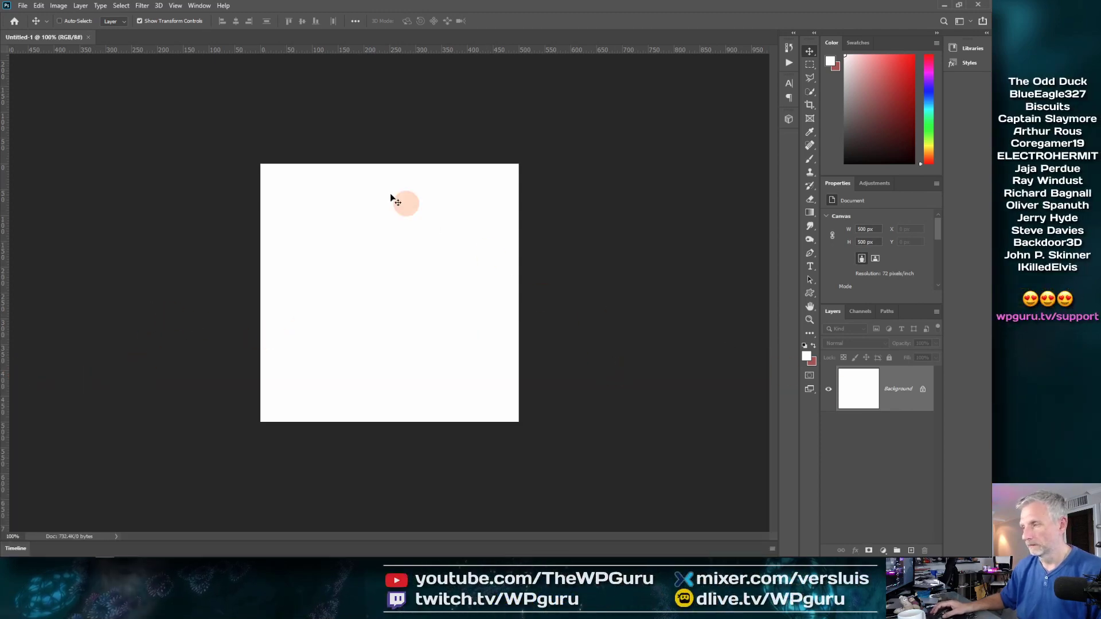
- Place Rat v1.png from the desktop's Emotes/Renders folder as an embedded image, keeping its fitted size
click(23, 6)
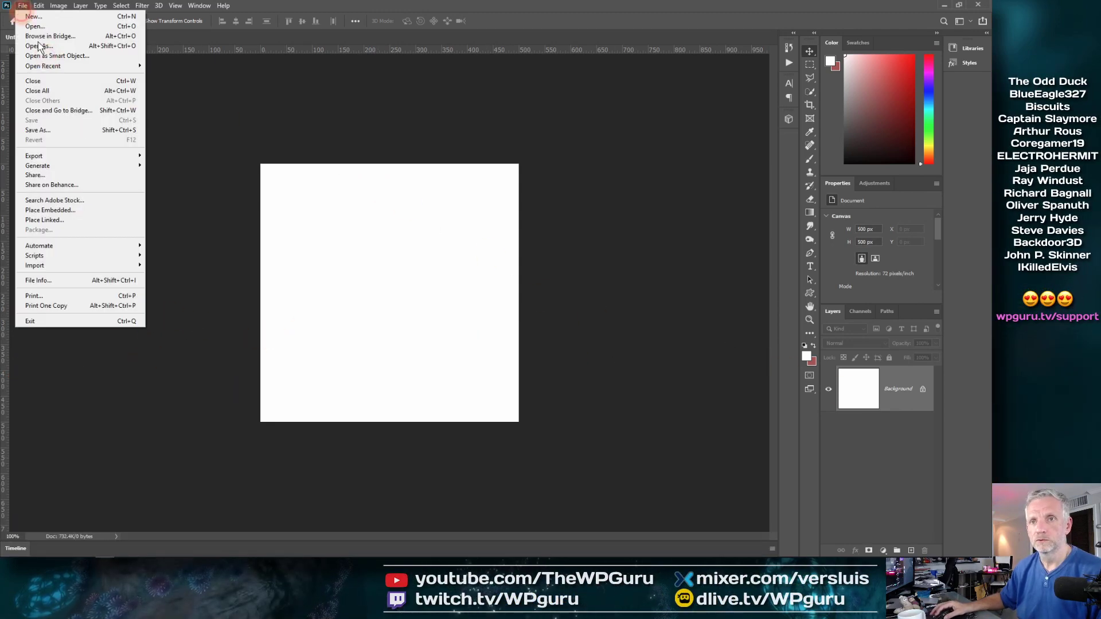
click(81, 210)
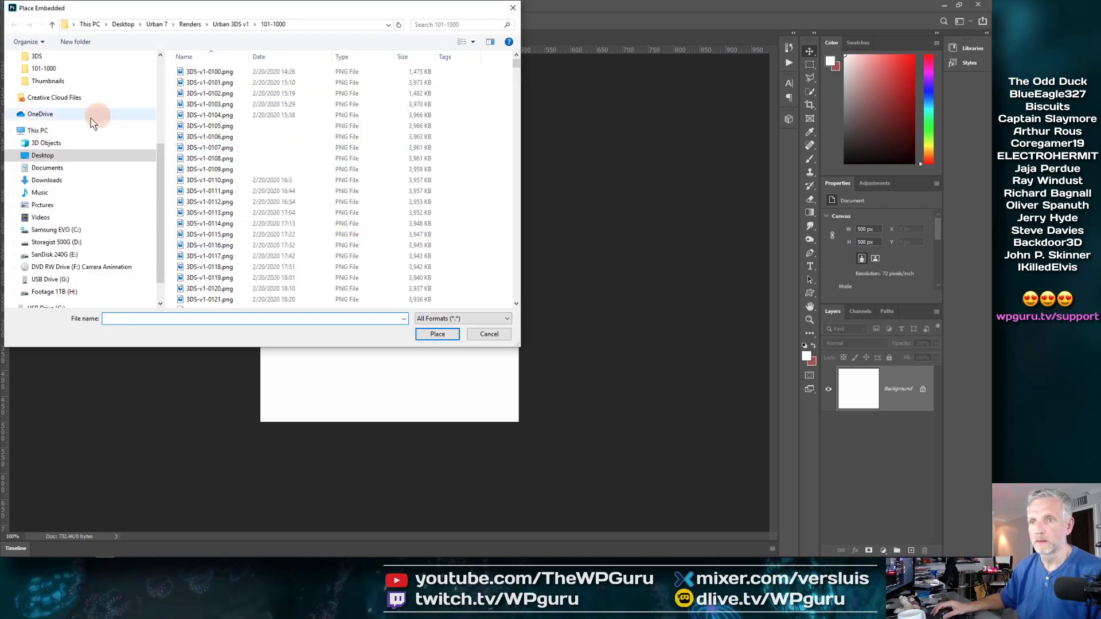
click(57, 155)
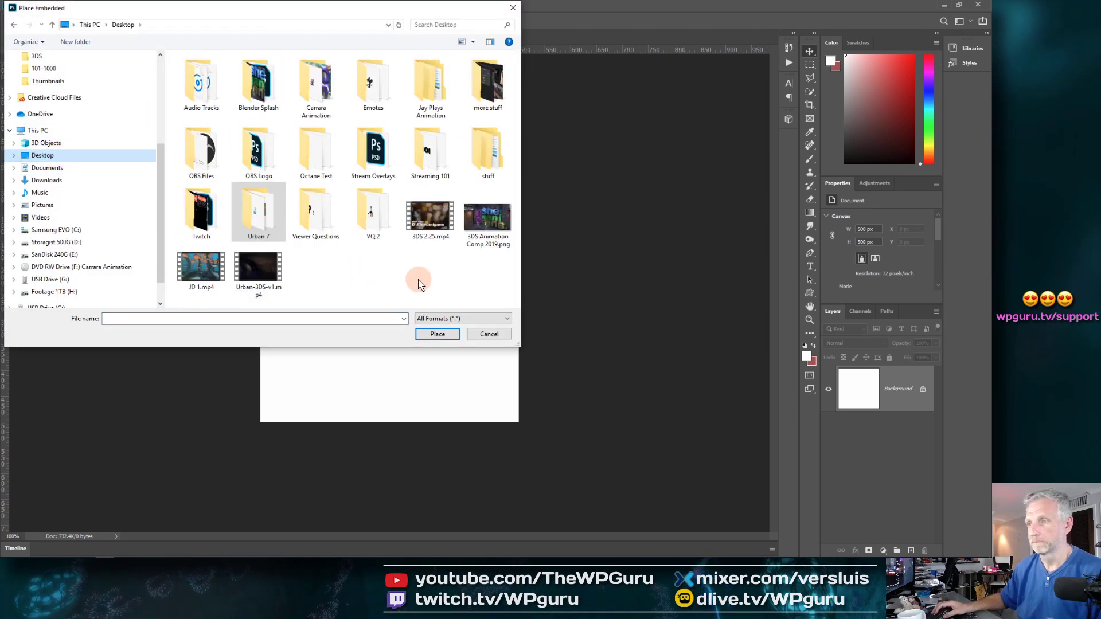
double_click(373, 86)
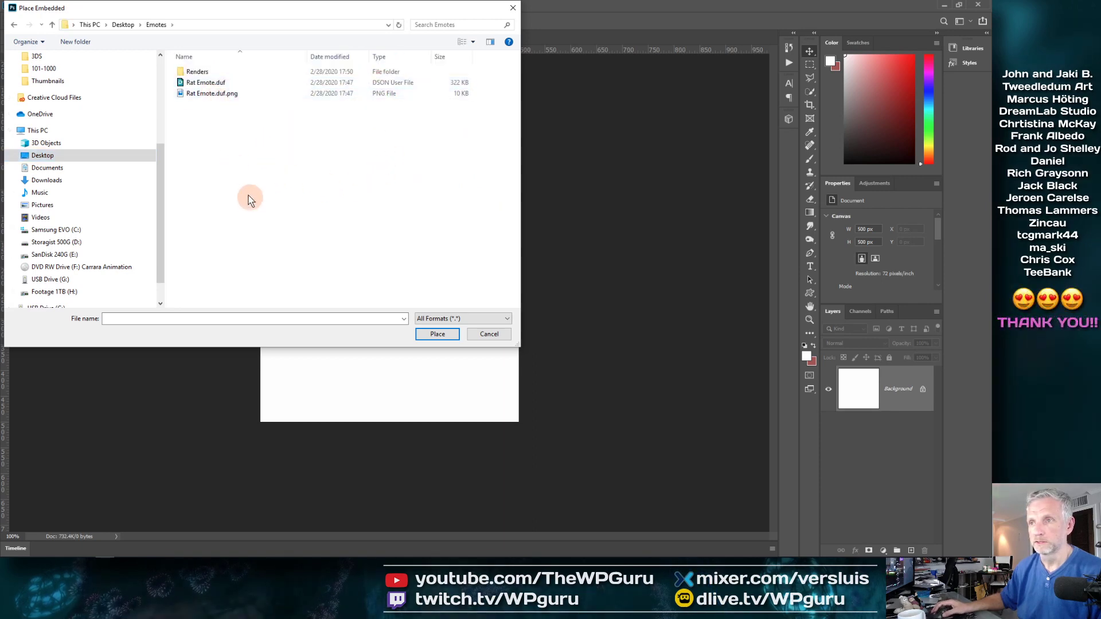
click(202, 84)
double_click(196, 72)
click(209, 97)
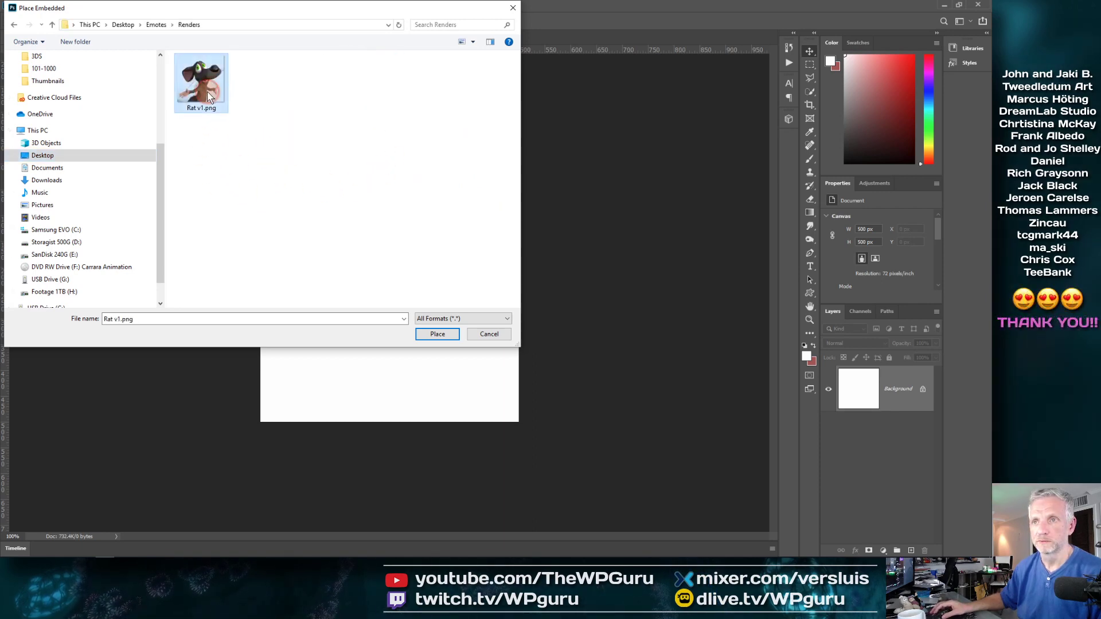
click(439, 334)
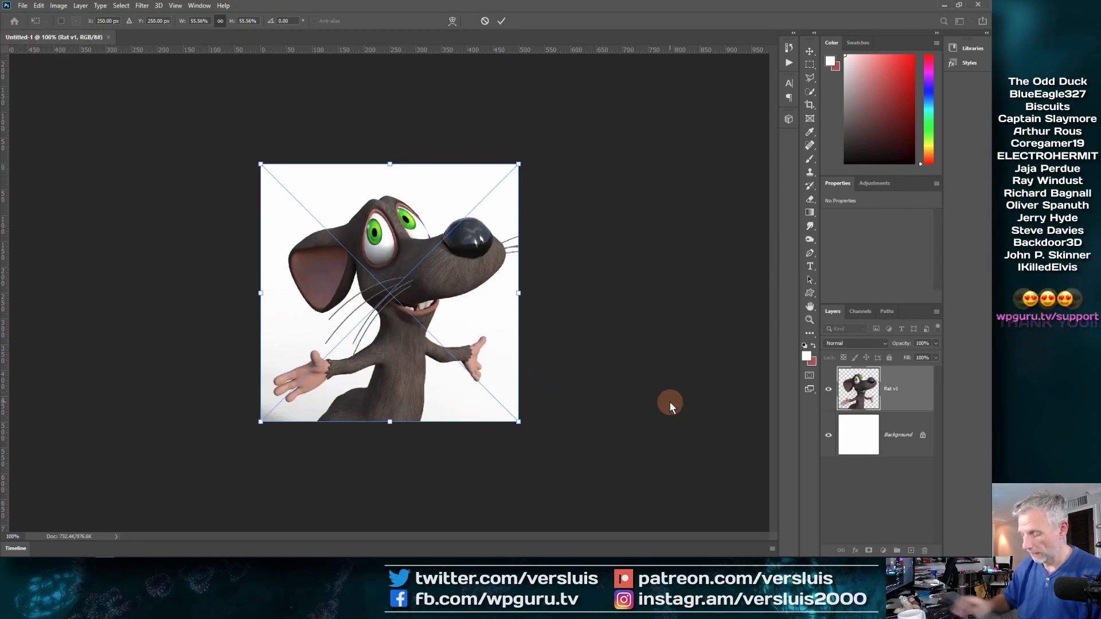
key(Return)
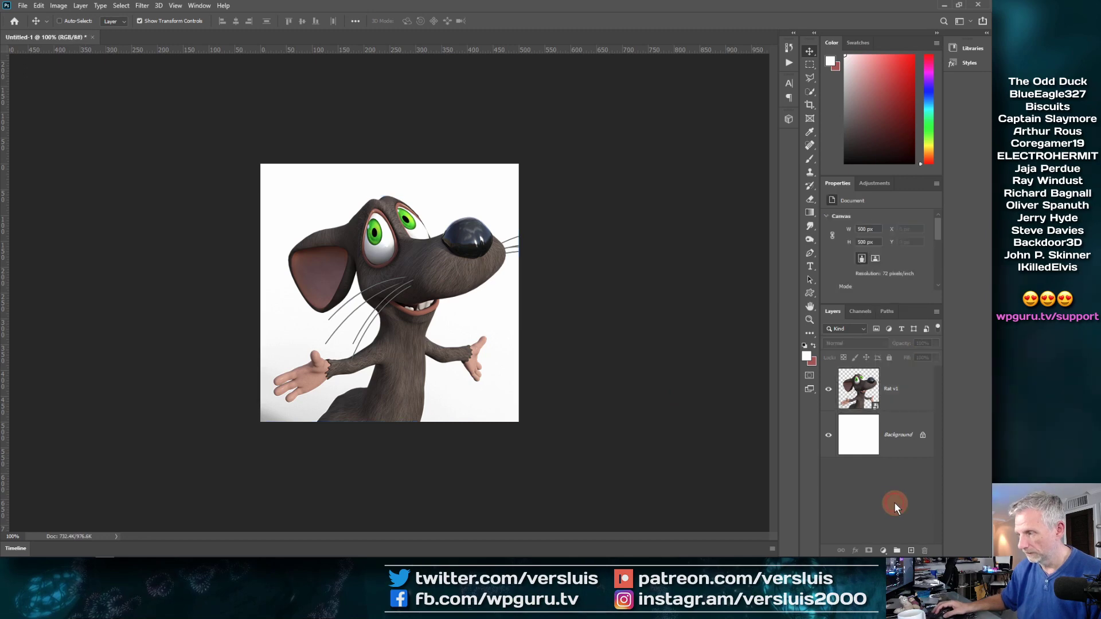
- Convert the white background to a regular layer and delete it, leaving only the rat layer
double_click(842, 439)
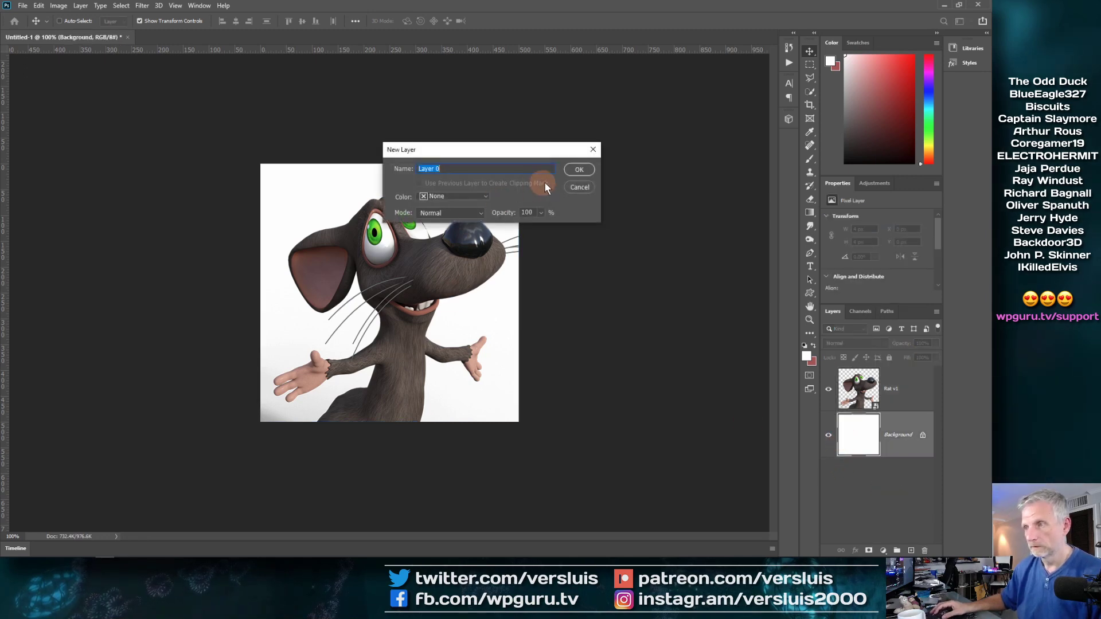
click(583, 169)
drag(853, 436, 927, 544)
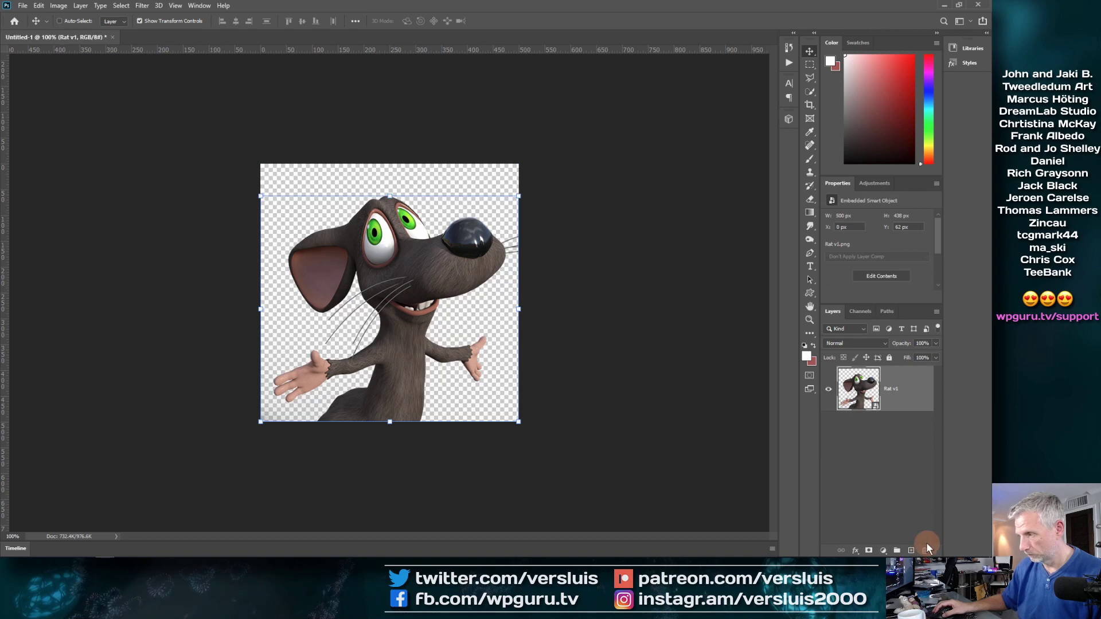
- Add a dark grey solid colour fill layer (#272727) and move it beneath the rat layer
click(882, 550)
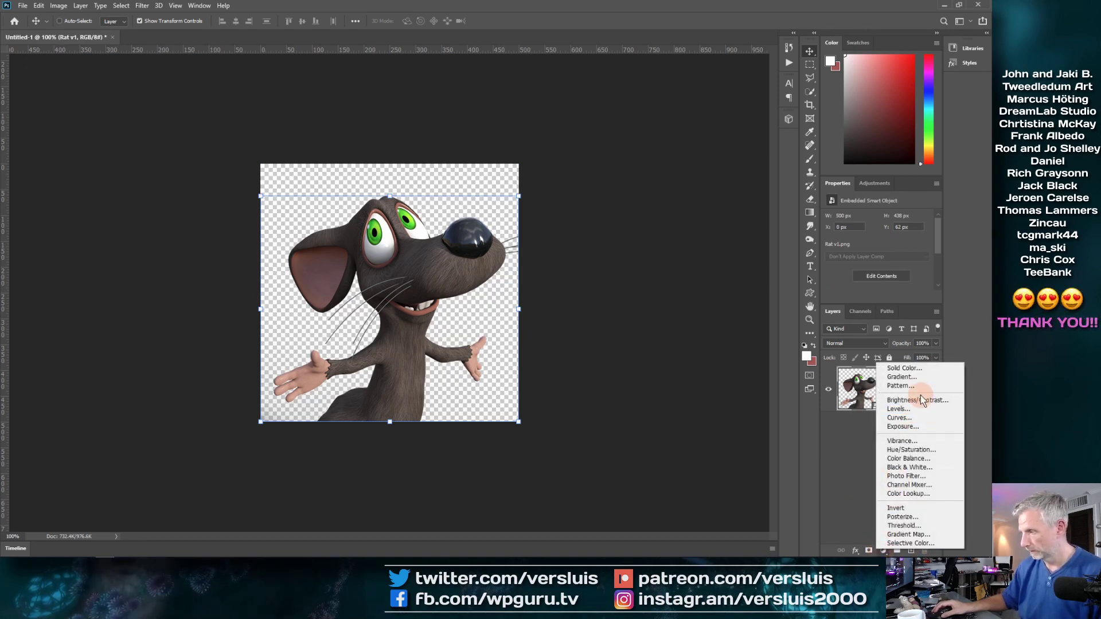
click(903, 368)
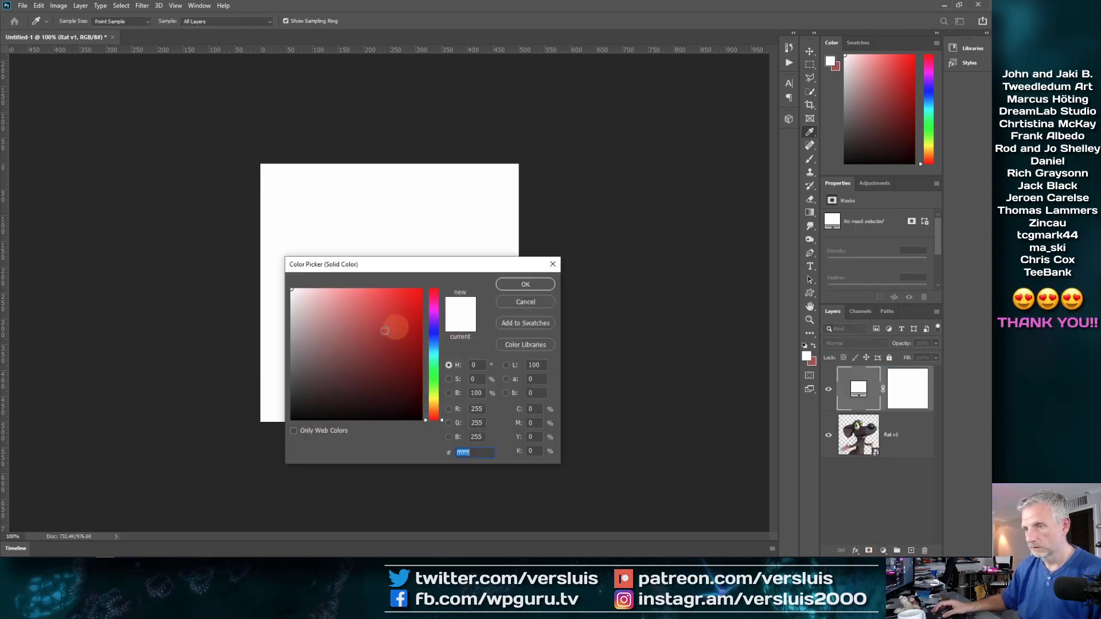
drag(282, 389, 274, 400)
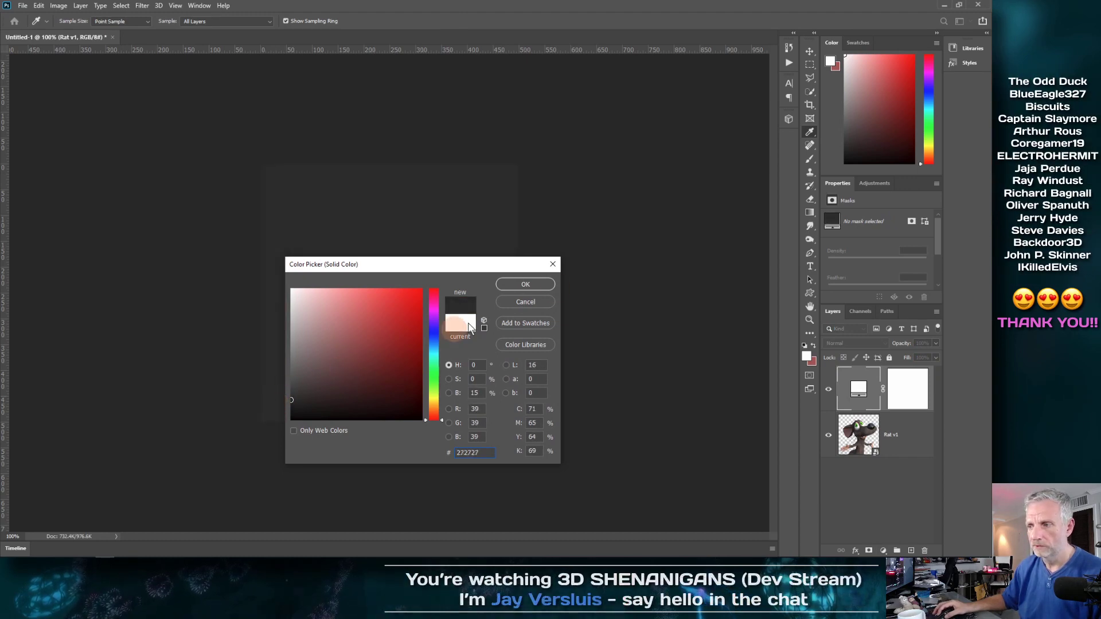
click(552, 287)
drag(859, 387, 868, 459)
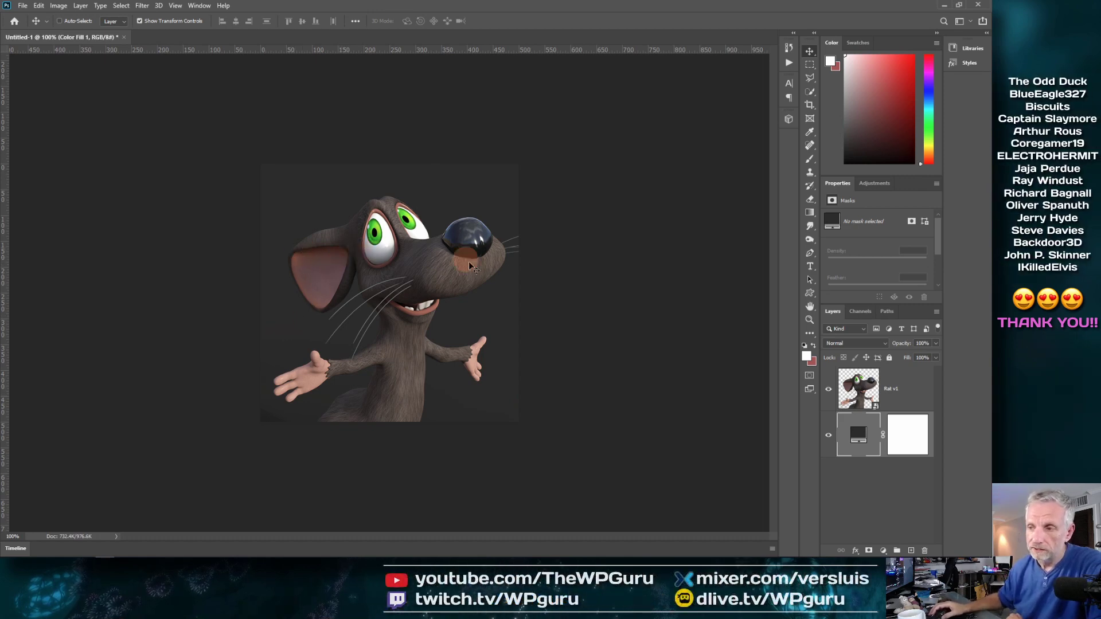
- Draw a circular marquee selection about 473 px across around the rat, nearly filling the canvas
scroll(453, 330, up, 3)
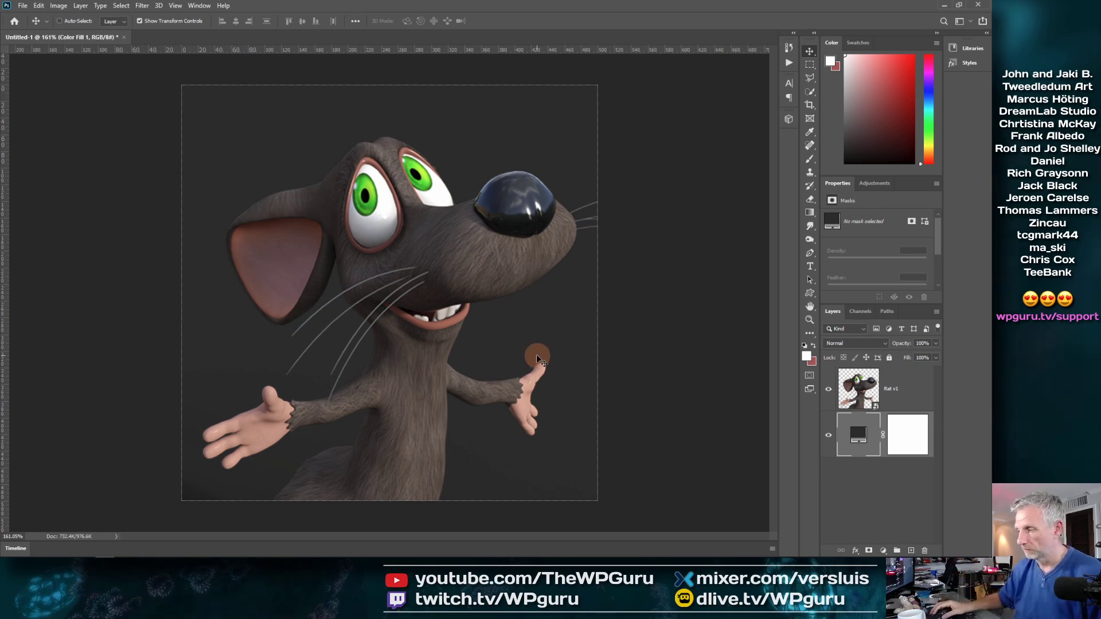
click(813, 63)
click(852, 77)
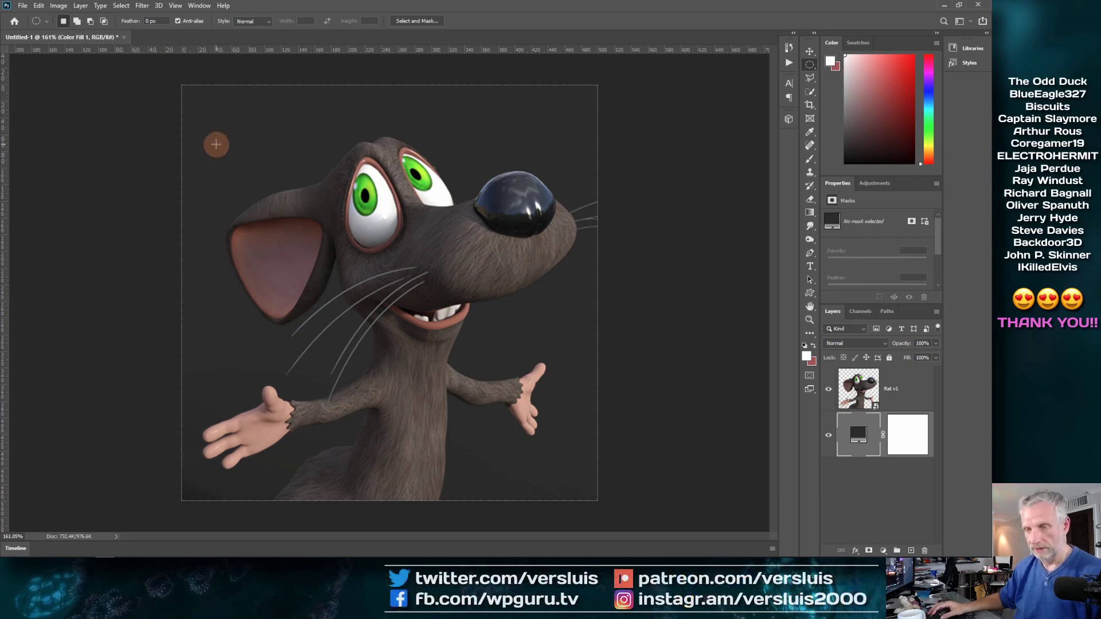
drag(223, 153, 613, 488)
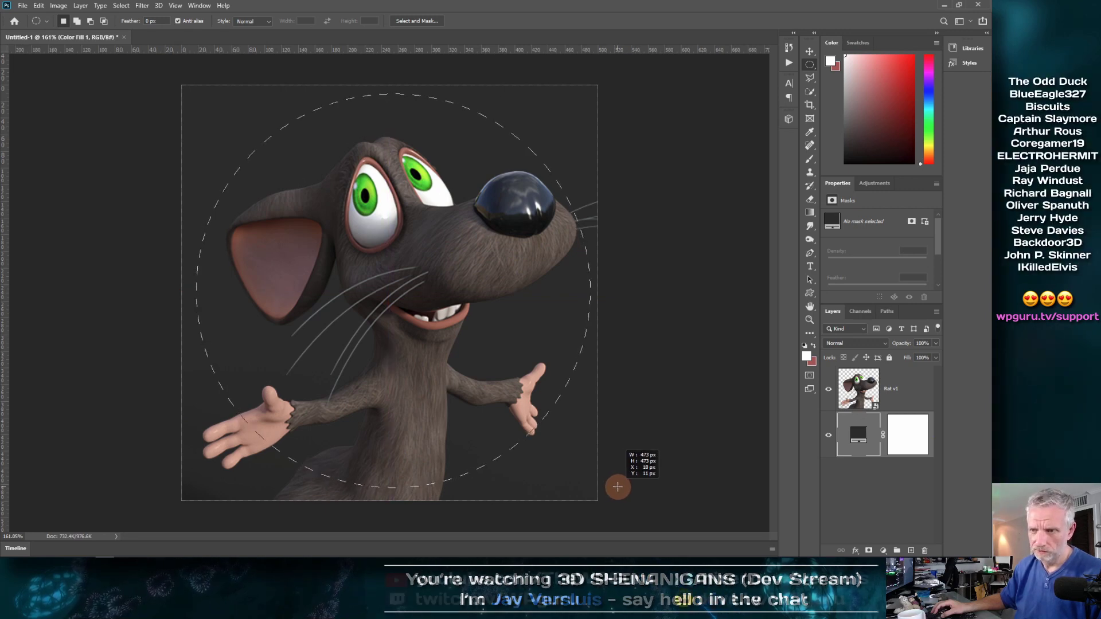
drag(618, 487, 618, 488)
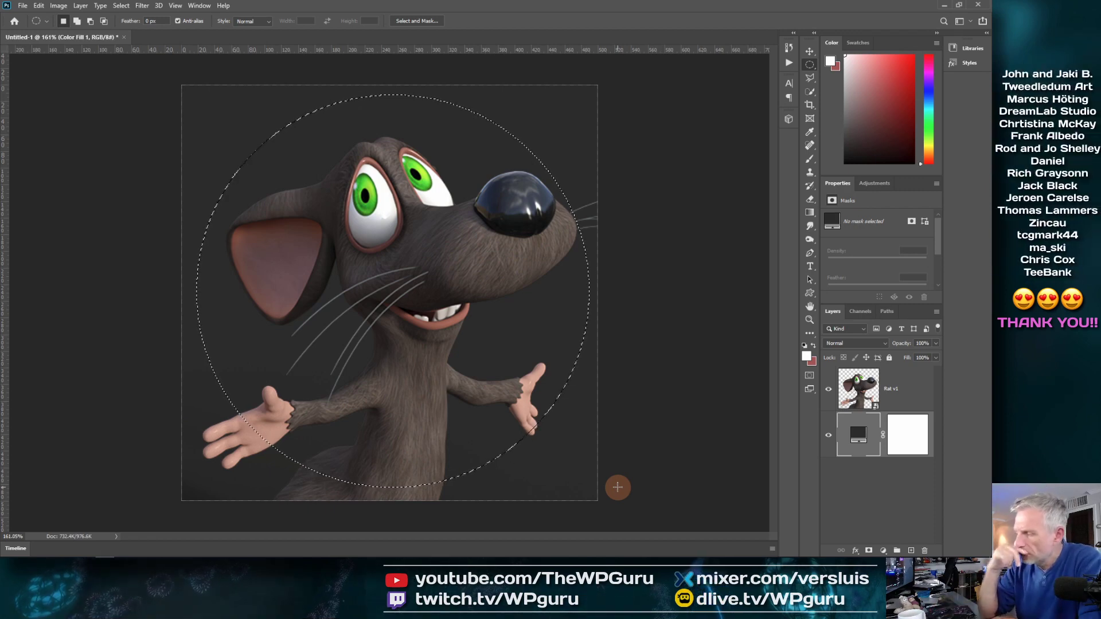
- Make the Rat v1 layer active with the Move tool, keeping the circular selection
click(862, 382)
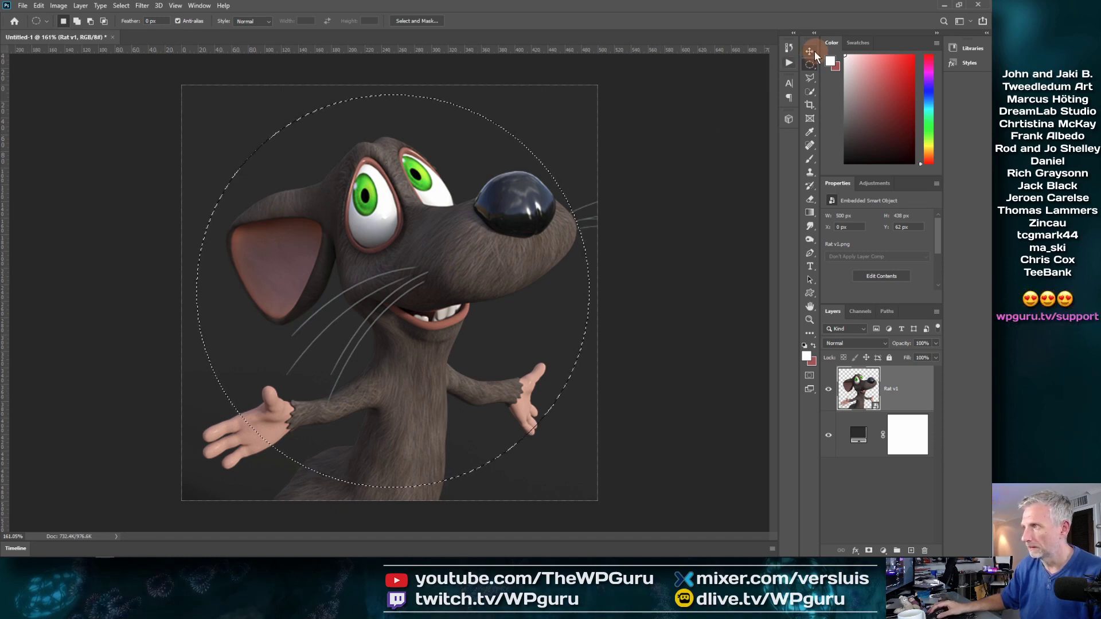
key(v)
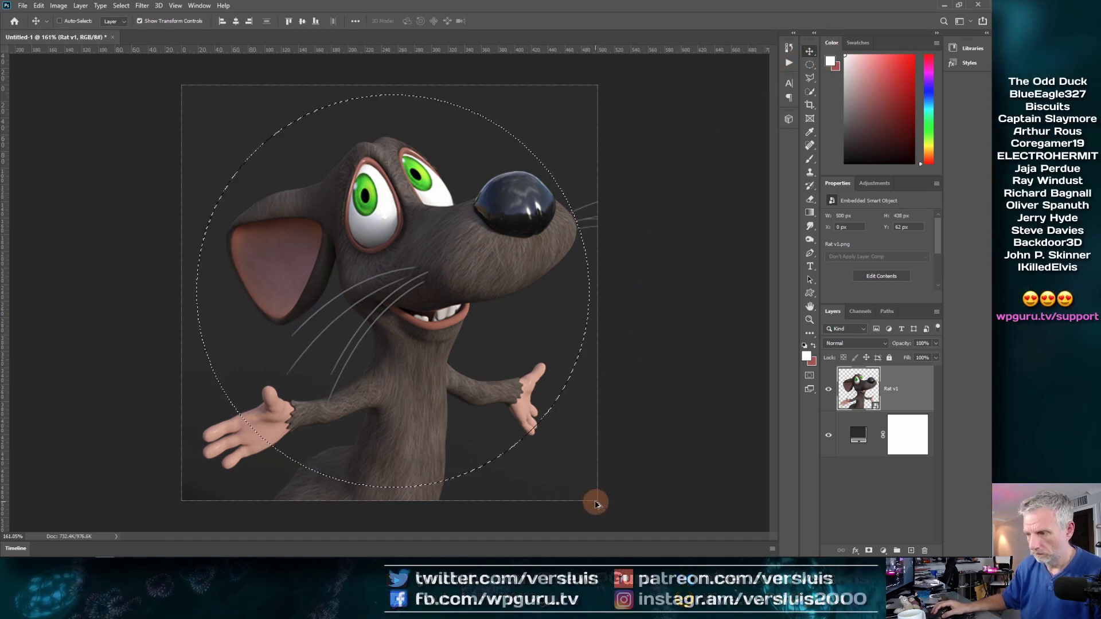
click(810, 65)
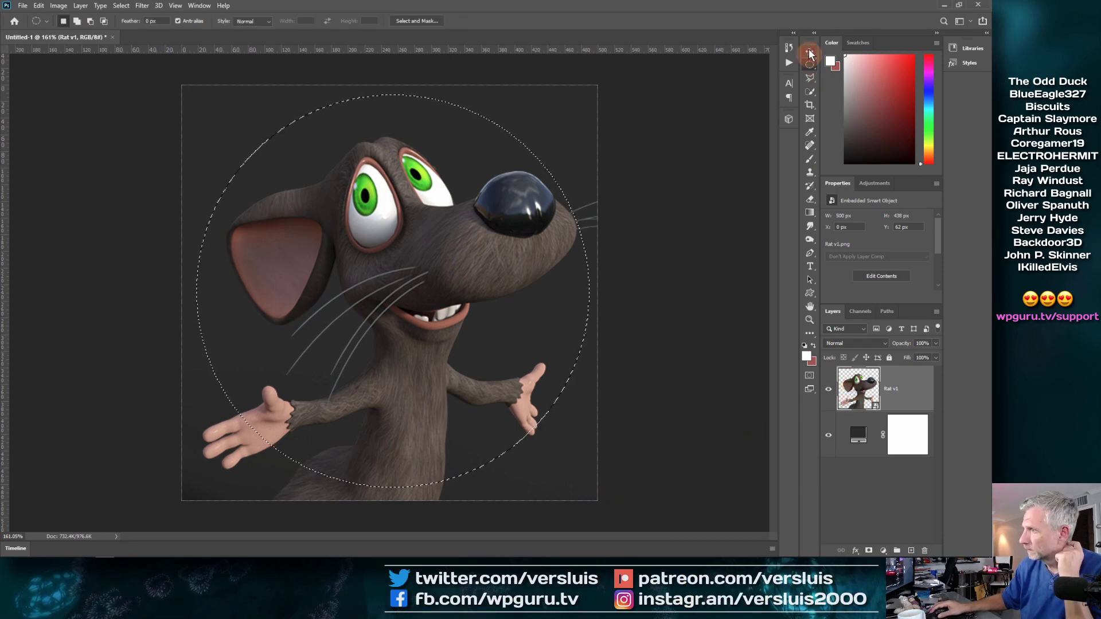
click(810, 50)
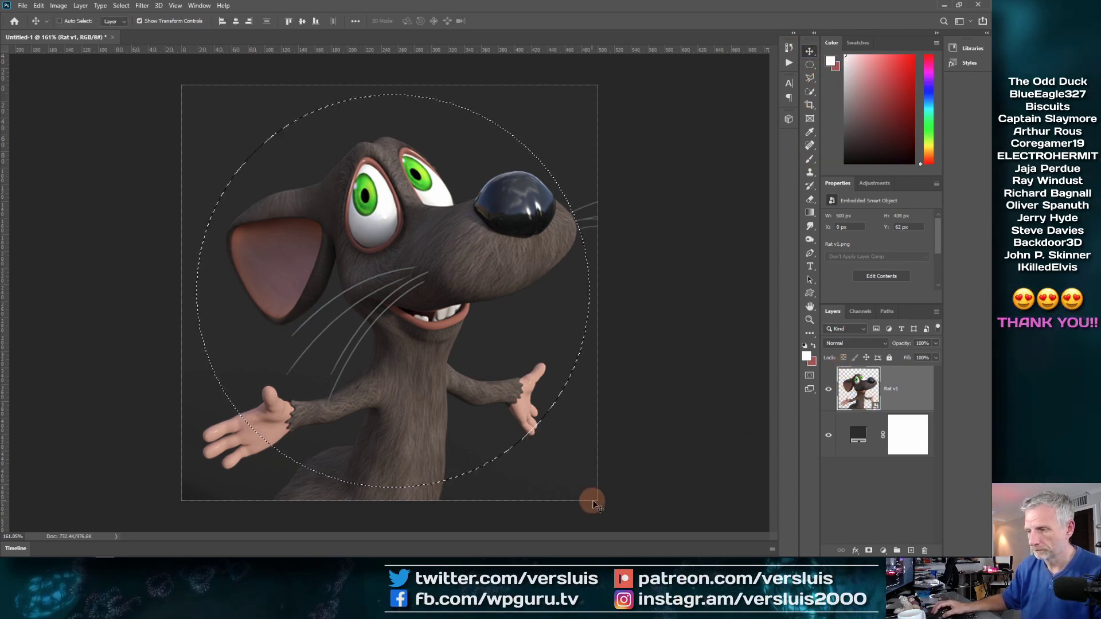
click(860, 420)
click(856, 401)
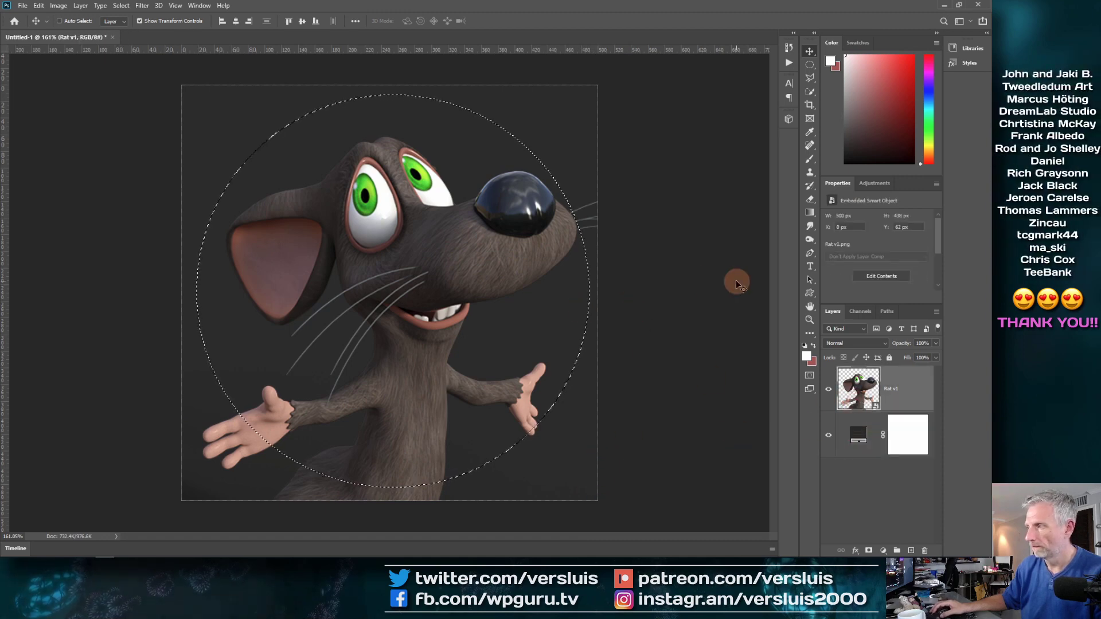
- Save the circular selection as a new channel named Circle
click(121, 5)
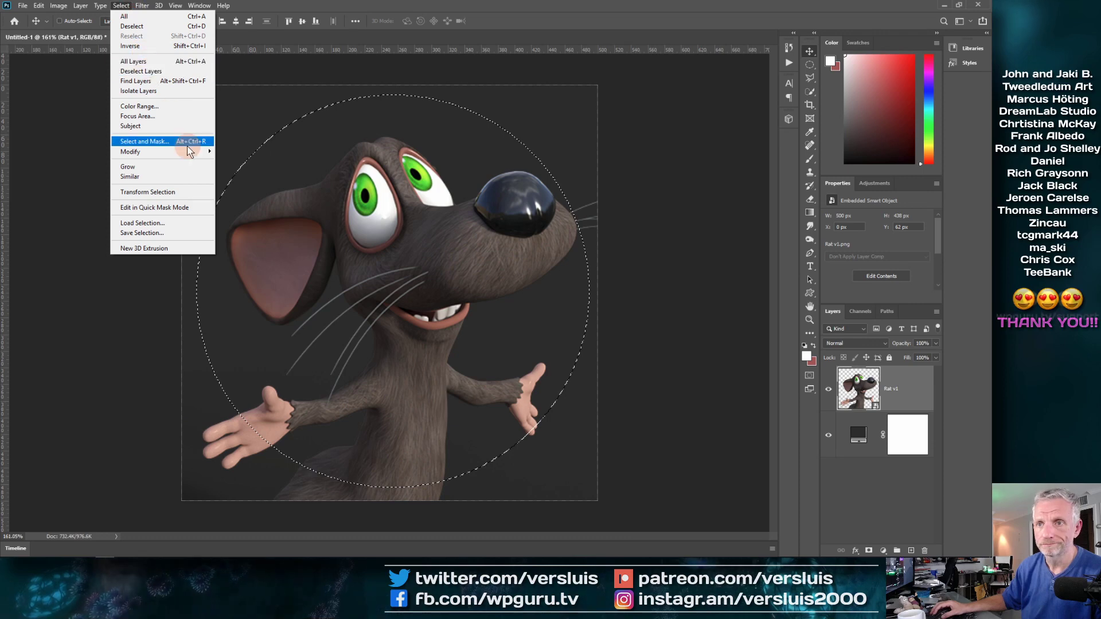
click(196, 233)
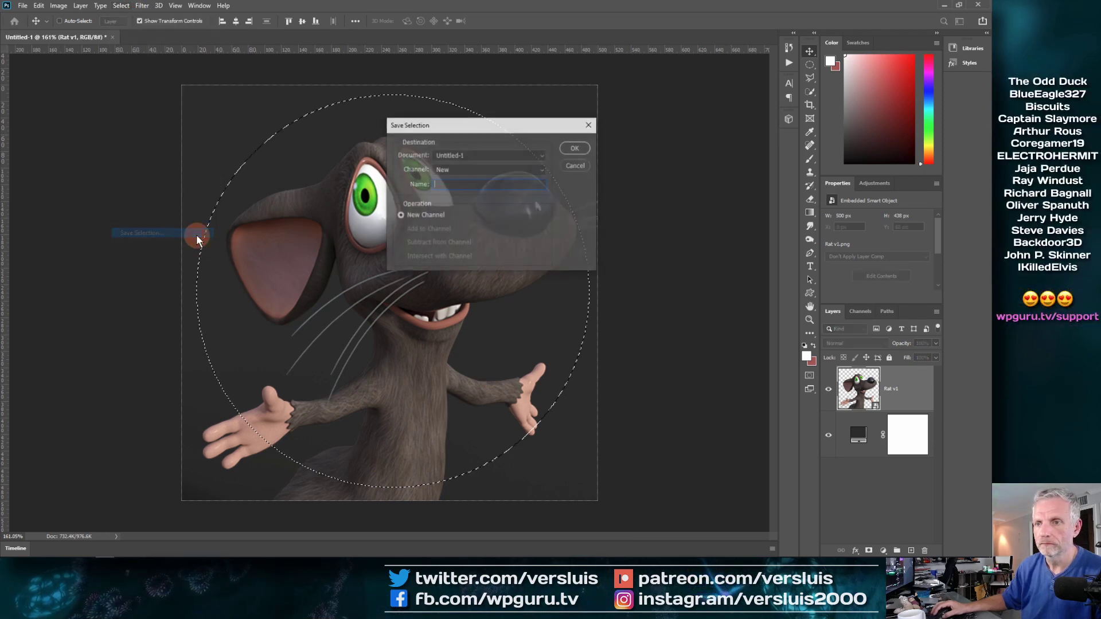
text(Circle)
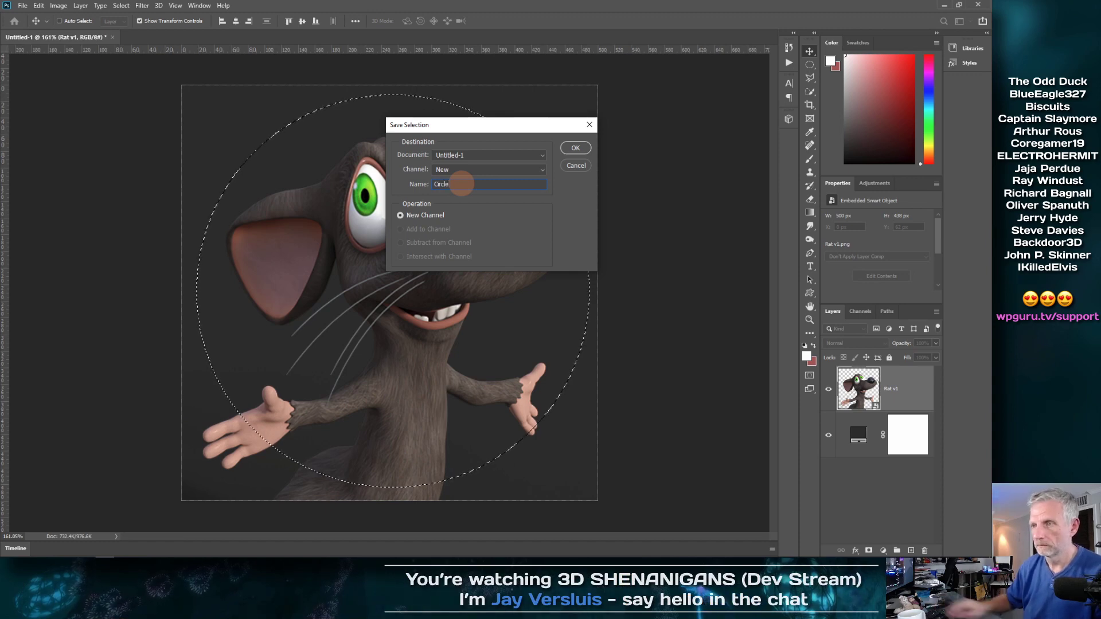
- Deselect the circle and scale the rat image down about its centre to about 48.6%
key(ctrl+d)
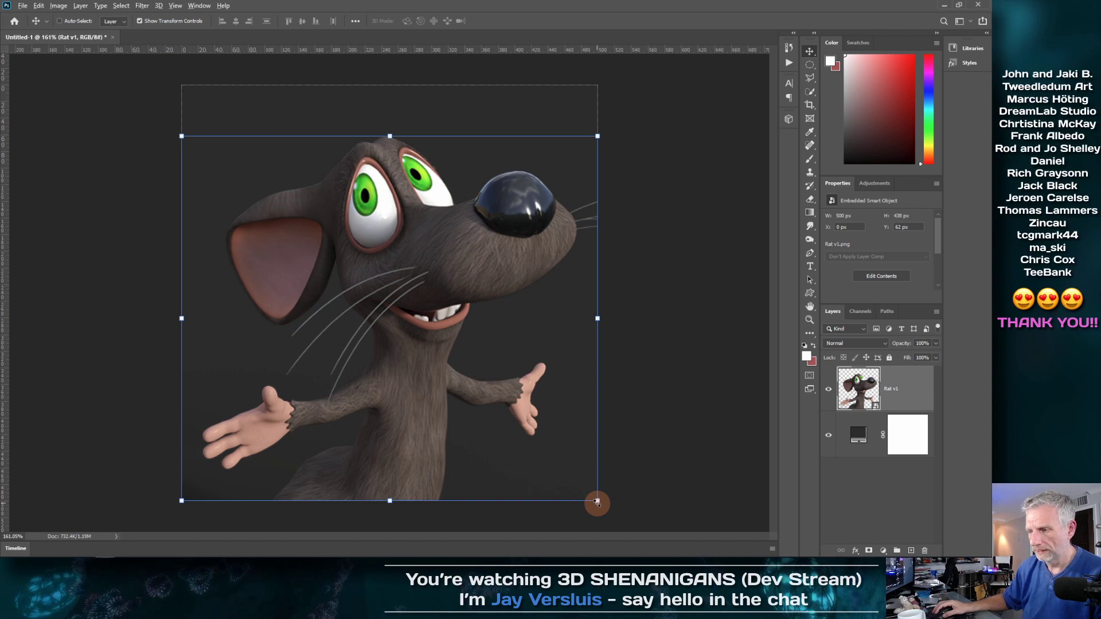
drag(596, 503, 571, 477)
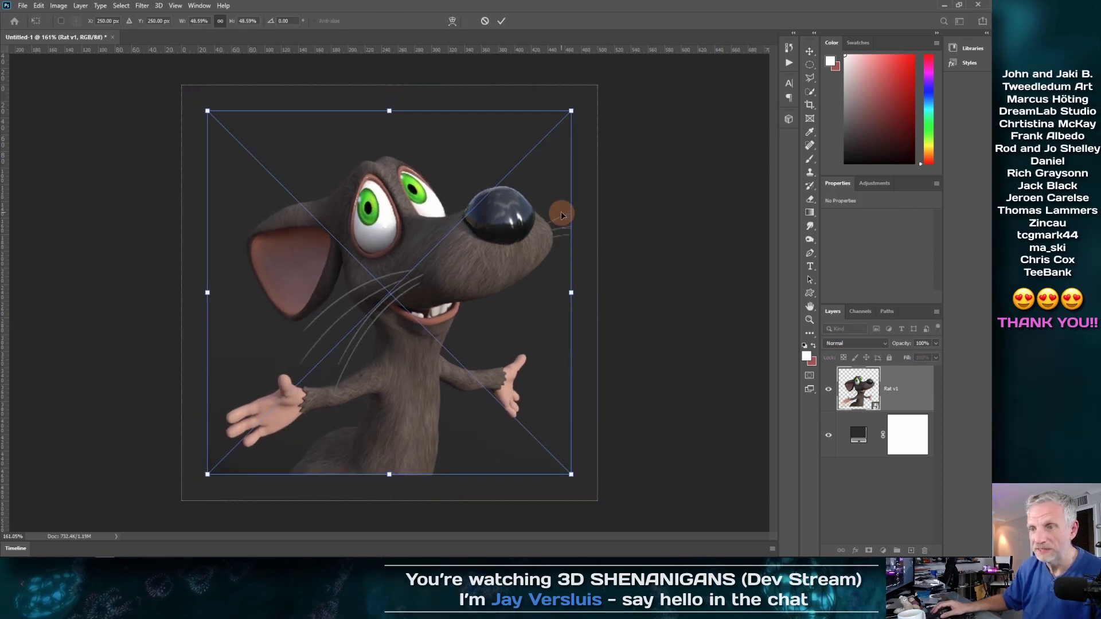
key(Return)
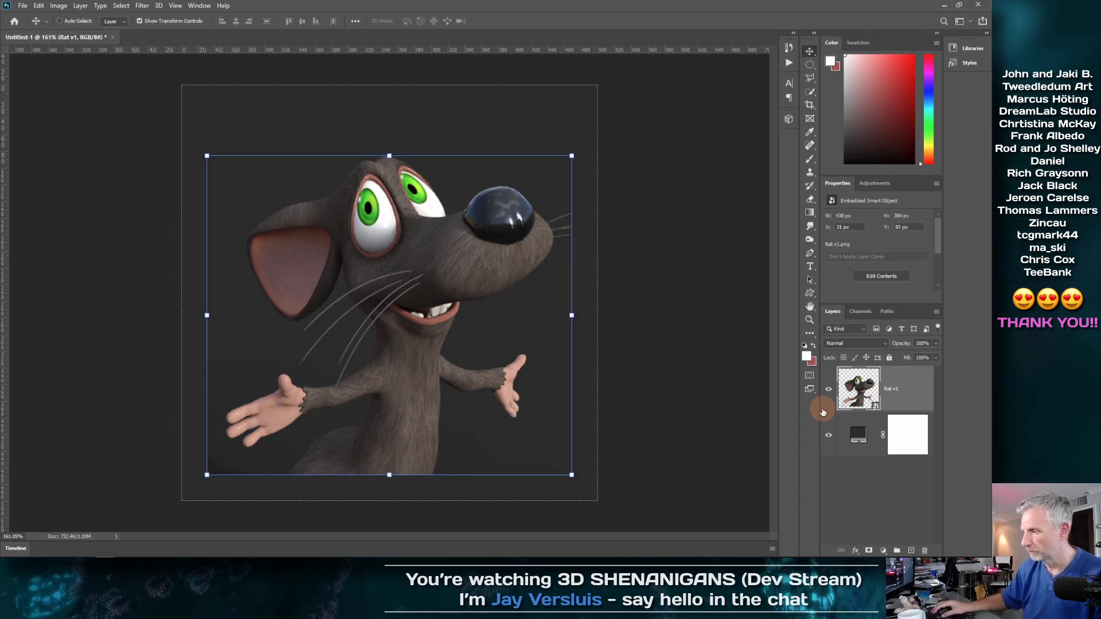
- Load the saved Circle channel as a new selection
click(121, 5)
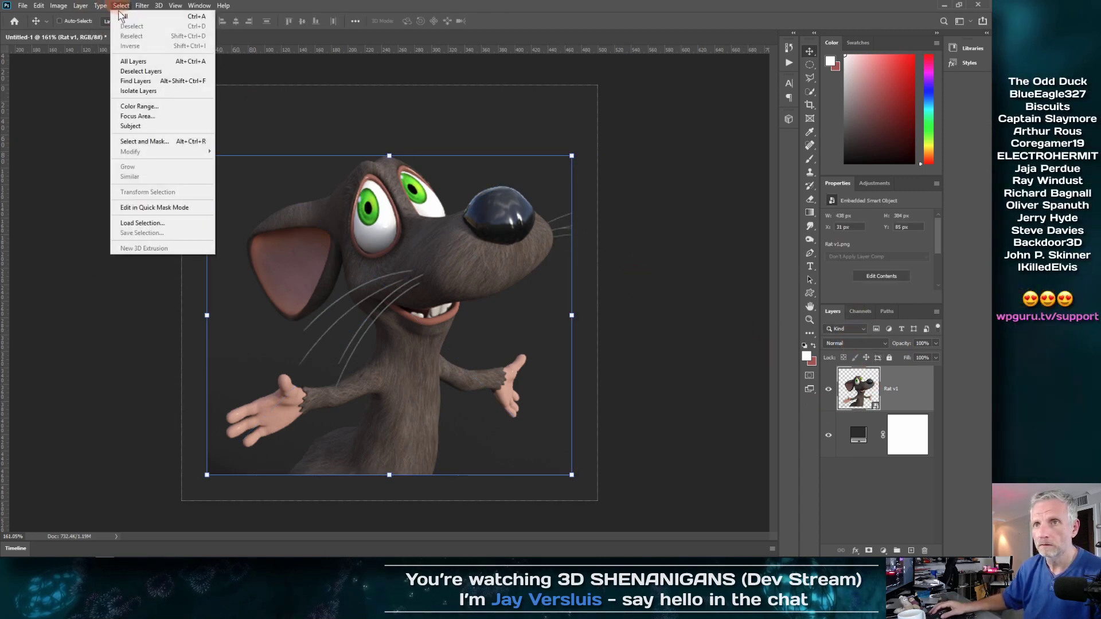
click(143, 223)
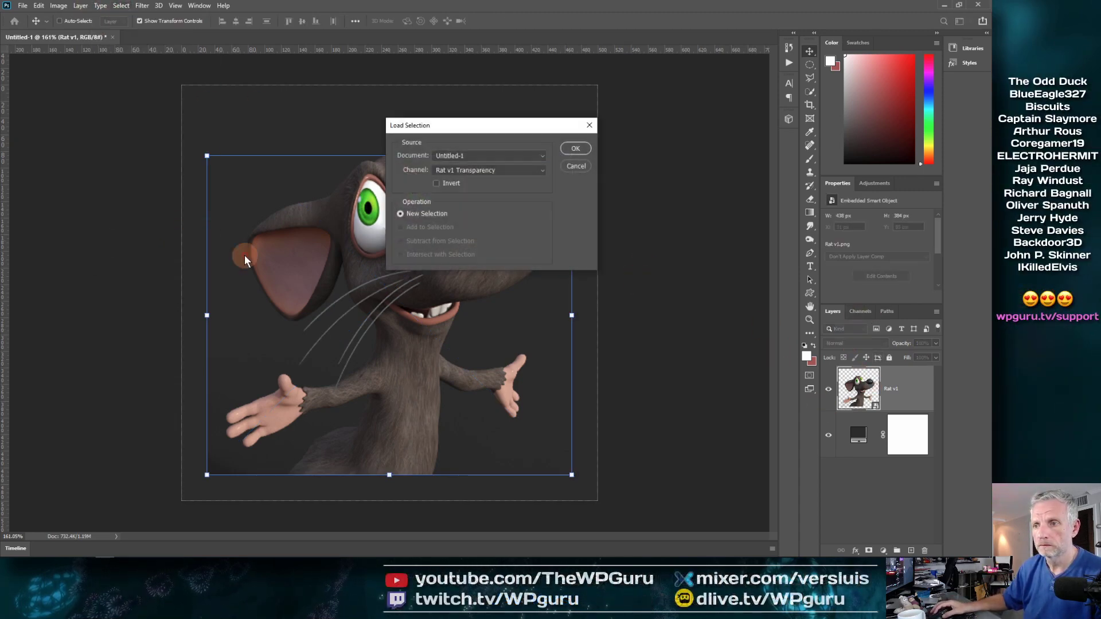
click(521, 158)
click(523, 162)
click(533, 171)
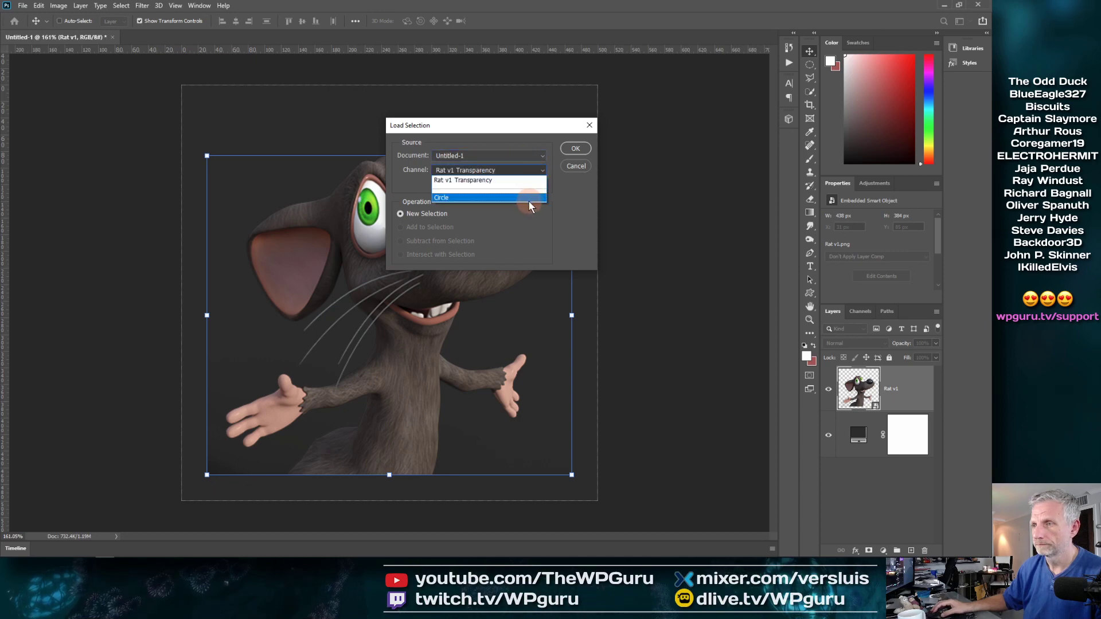
click(528, 199)
click(576, 149)
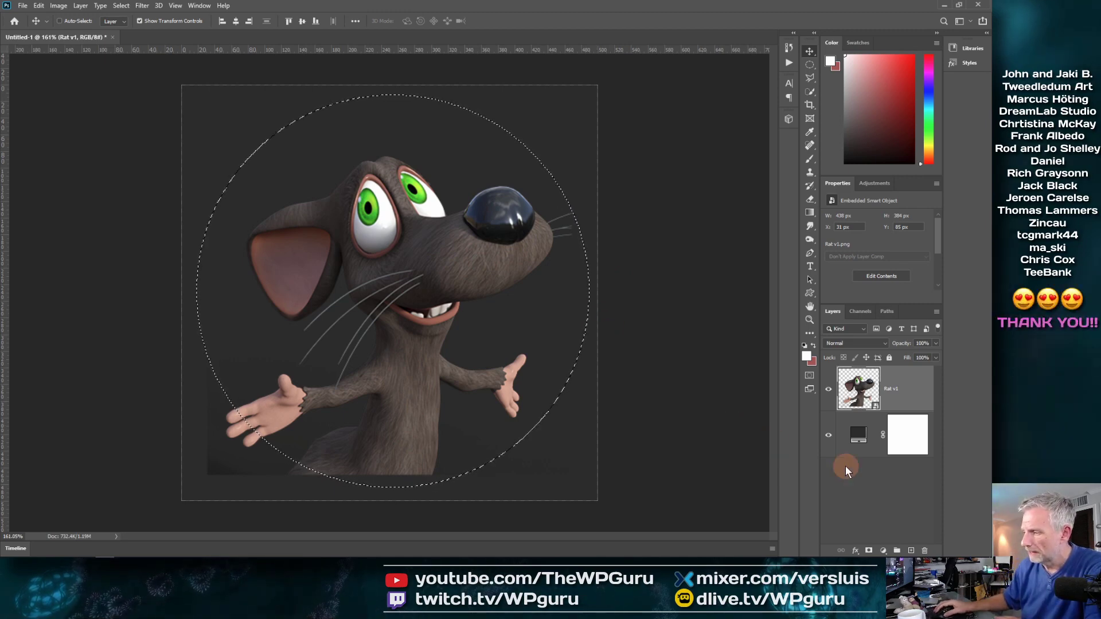
- Add a new empty layer and place it between the rat layer and the grey fill layer
click(910, 551)
drag(859, 388, 864, 456)
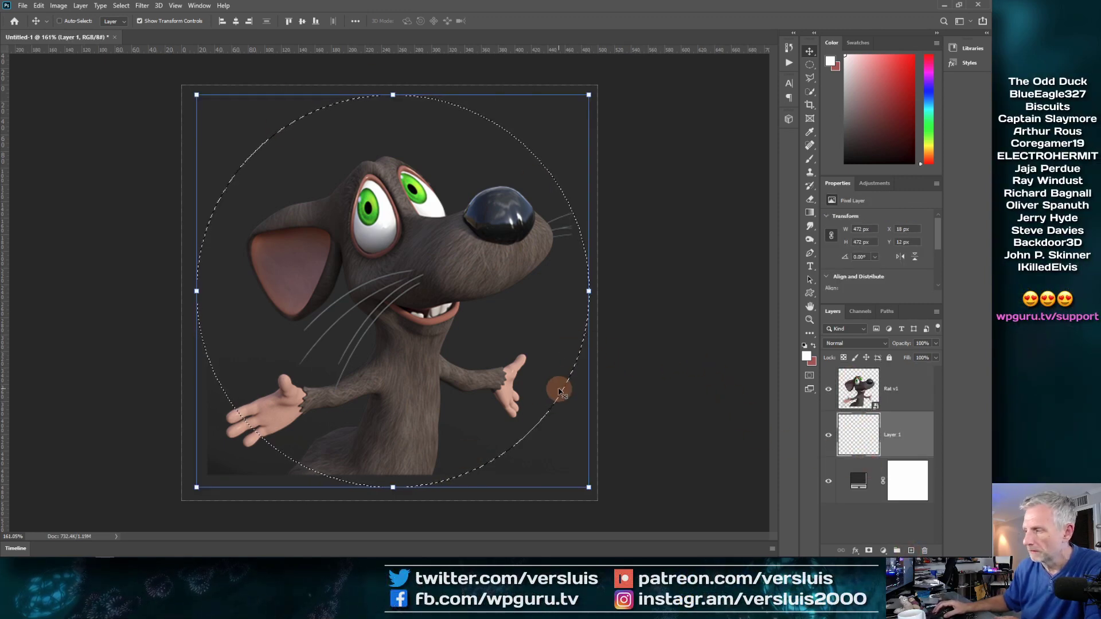
- Set the foreground colour to a bright purple, aa31d1
click(806, 351)
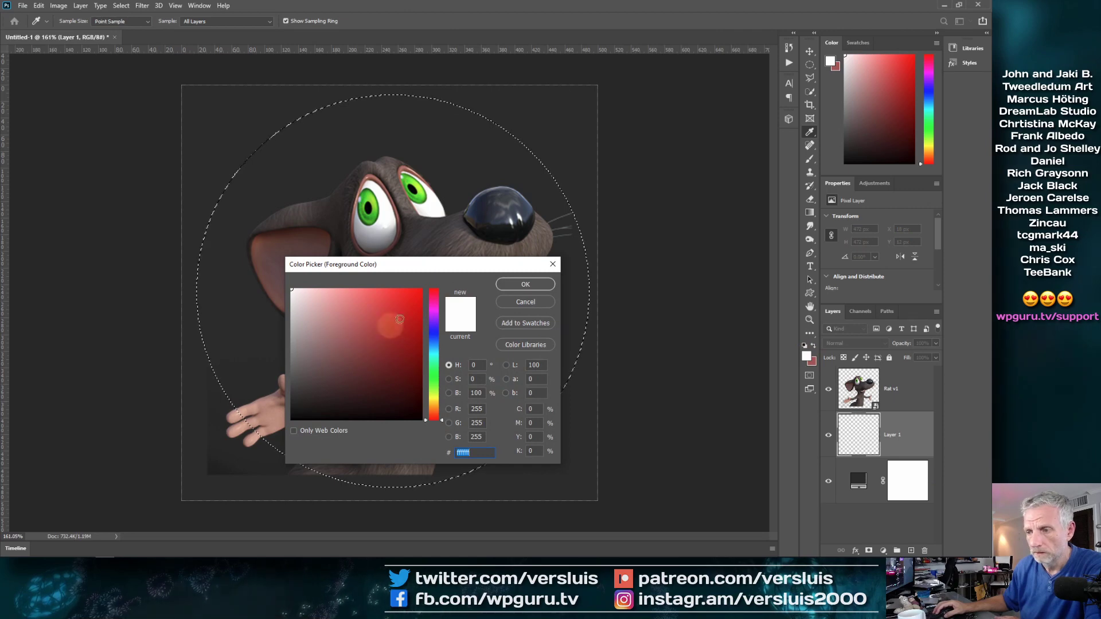
drag(450, 270, 687, 240)
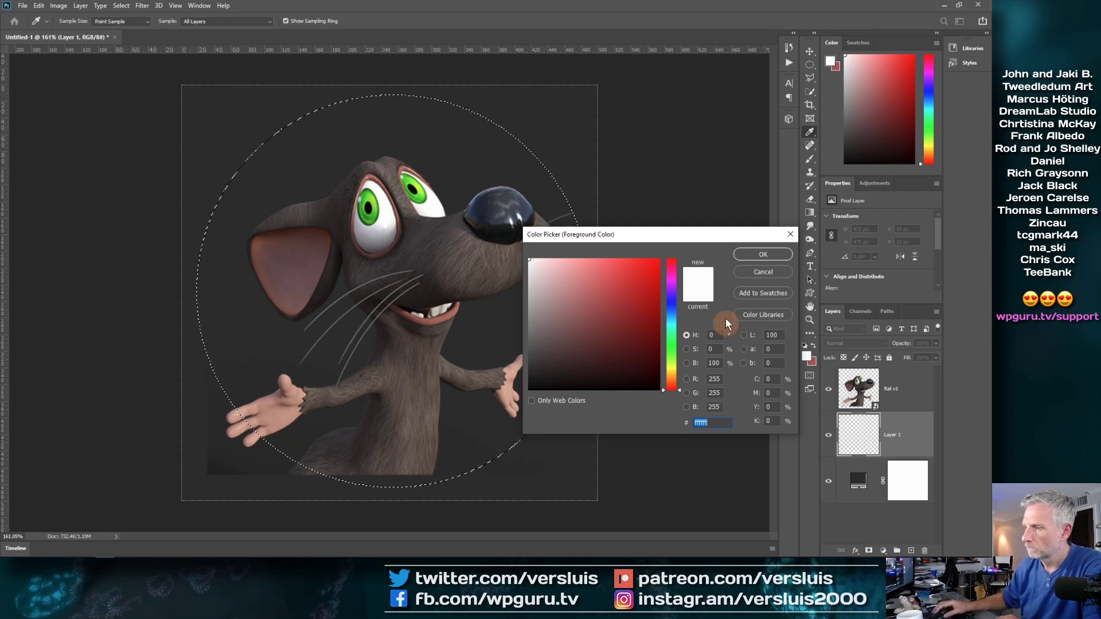
mouse_move(671, 304)
mouse_down()
mouse_move(673, 287)
mouse_move(638, 302)
mouse_move(625, 281)
mouse_up()
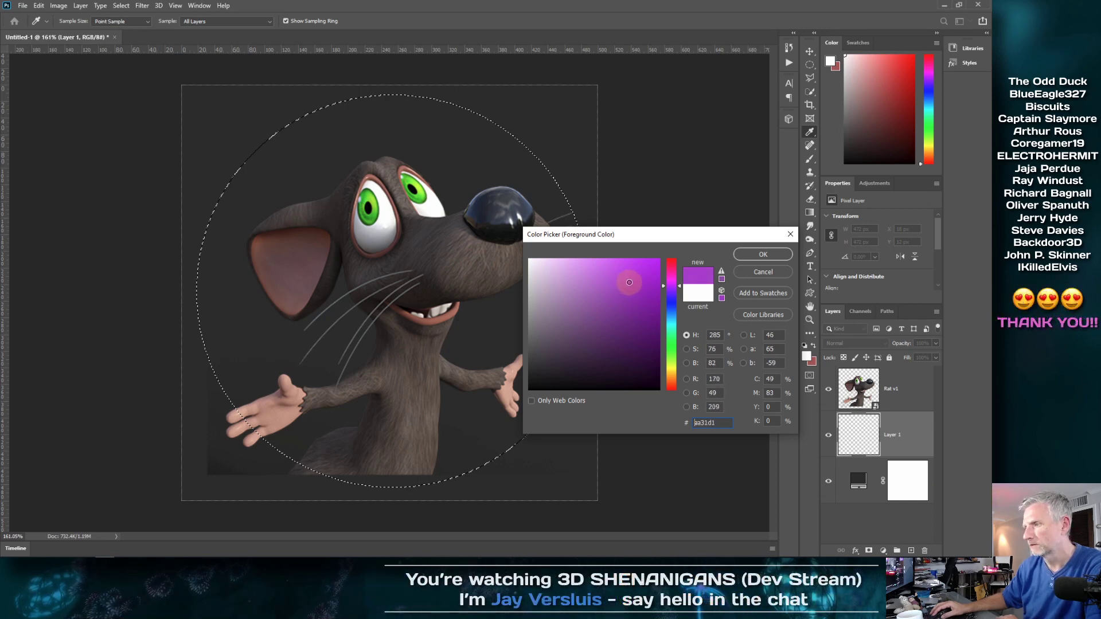
click(762, 253)
key(v)
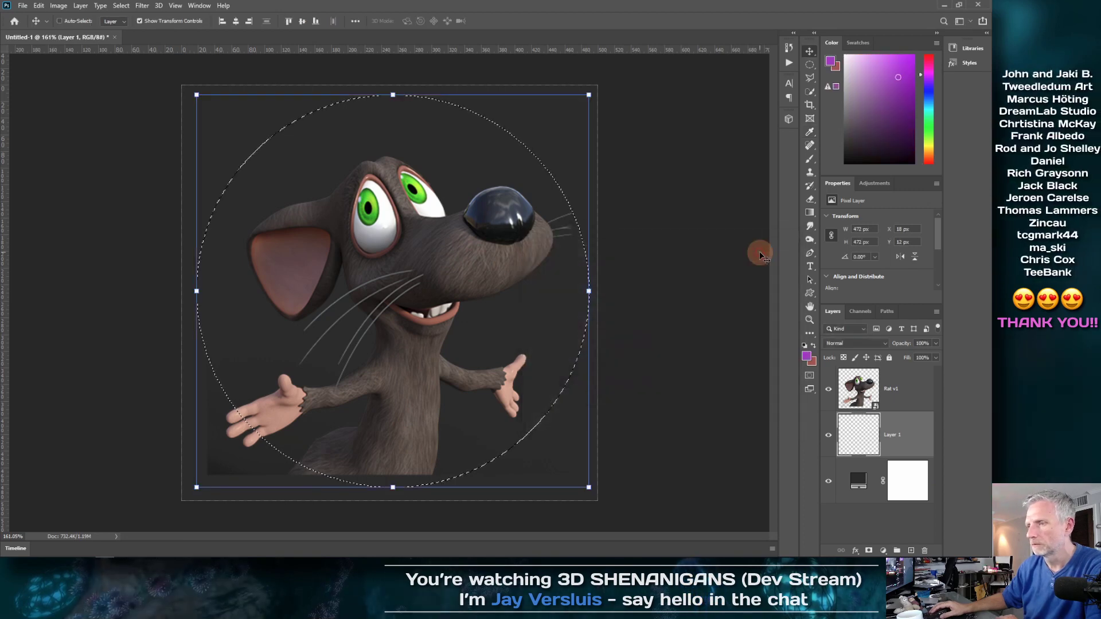
- Fill the circular selection on the empty layer with the purple foreground colour using the Paint Bucket, and deselect
right_click(811, 217)
click(835, 223)
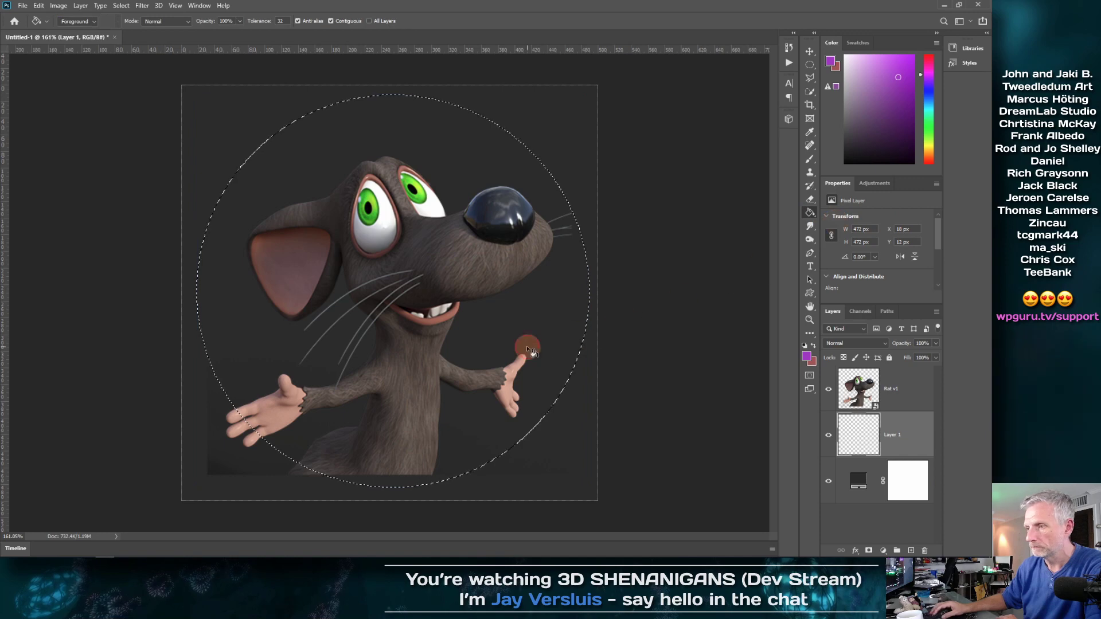
click(528, 351)
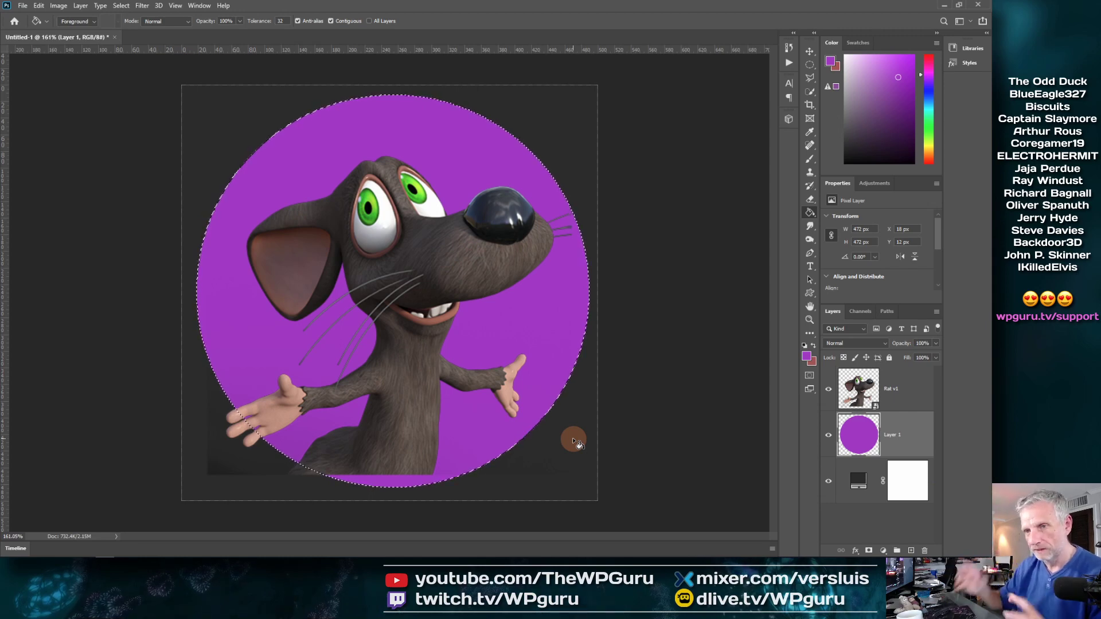
key(ctrl+d)
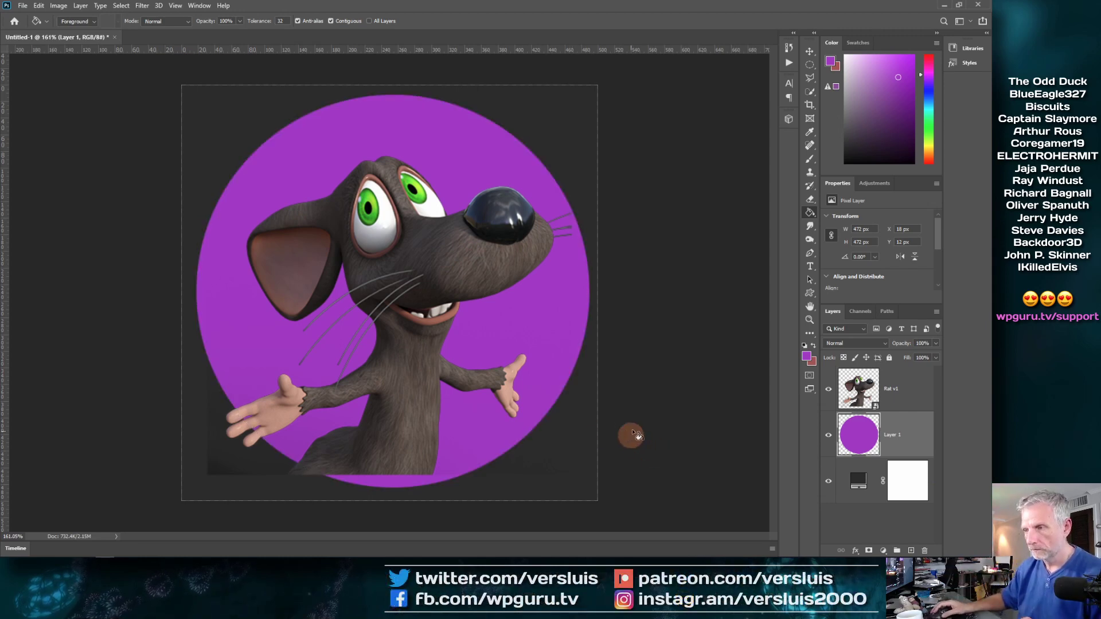
- Add a Color Overlay effect to the purple circle layer
right_click(906, 437)
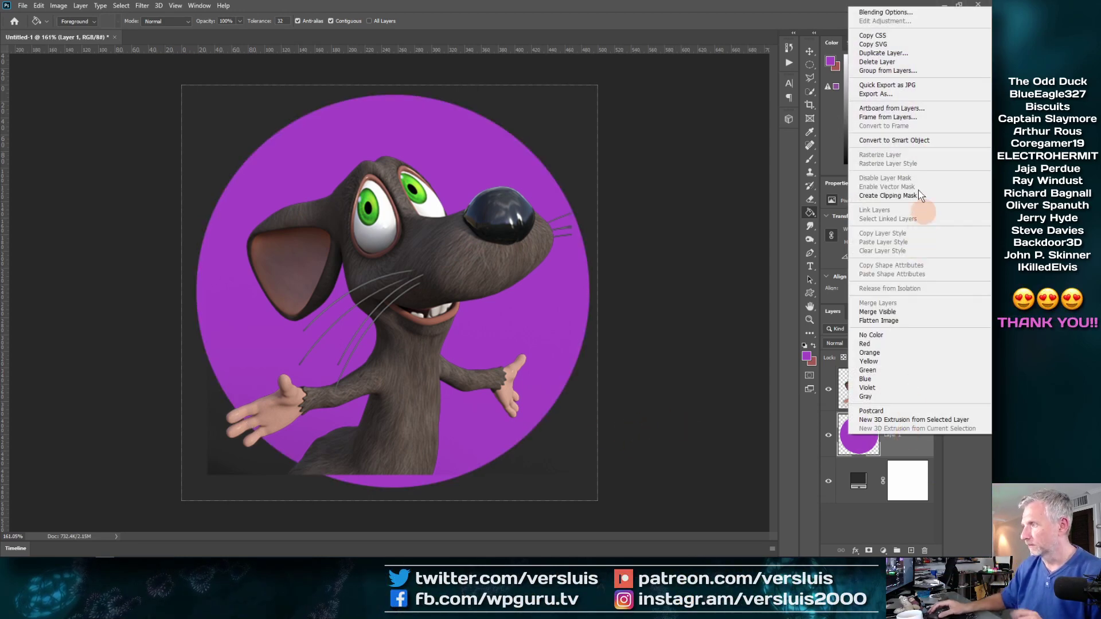
click(931, 12)
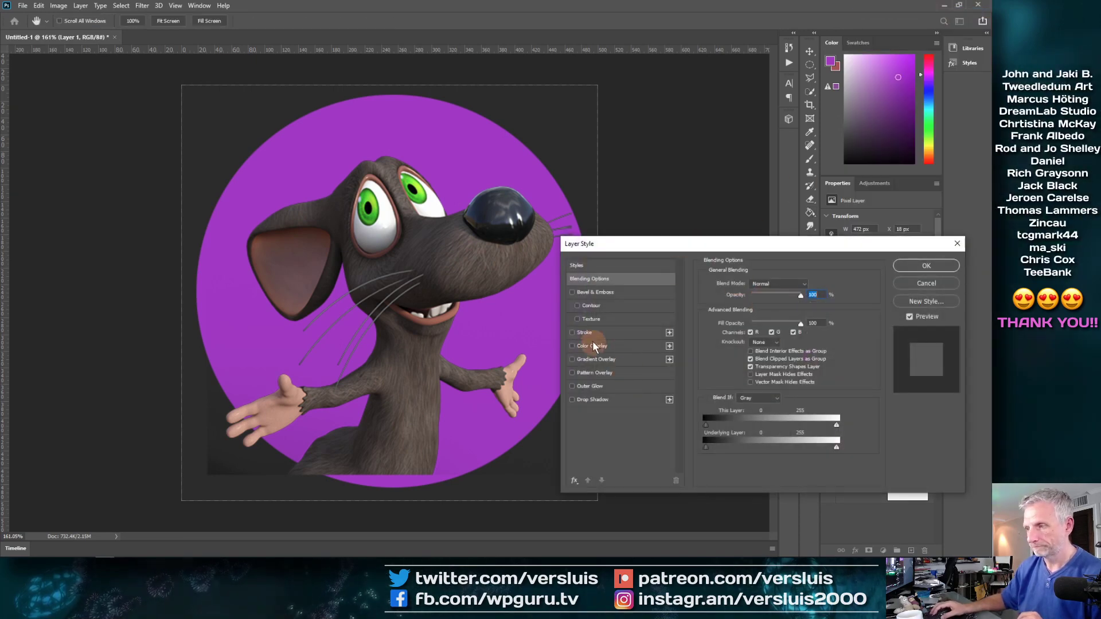
drag(640, 251, 664, 208)
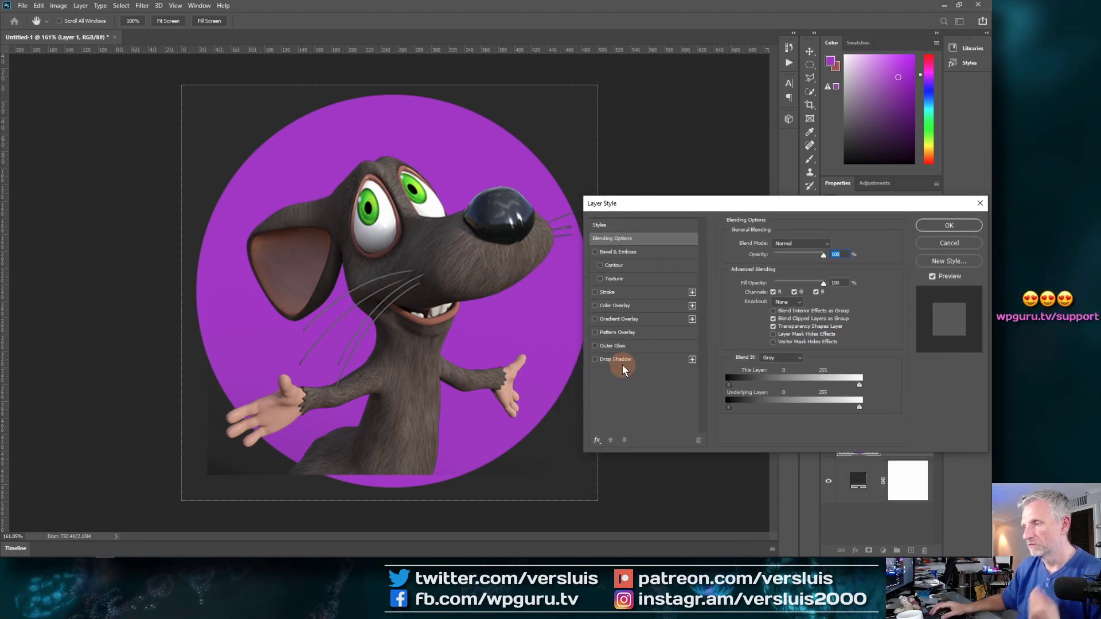
click(618, 306)
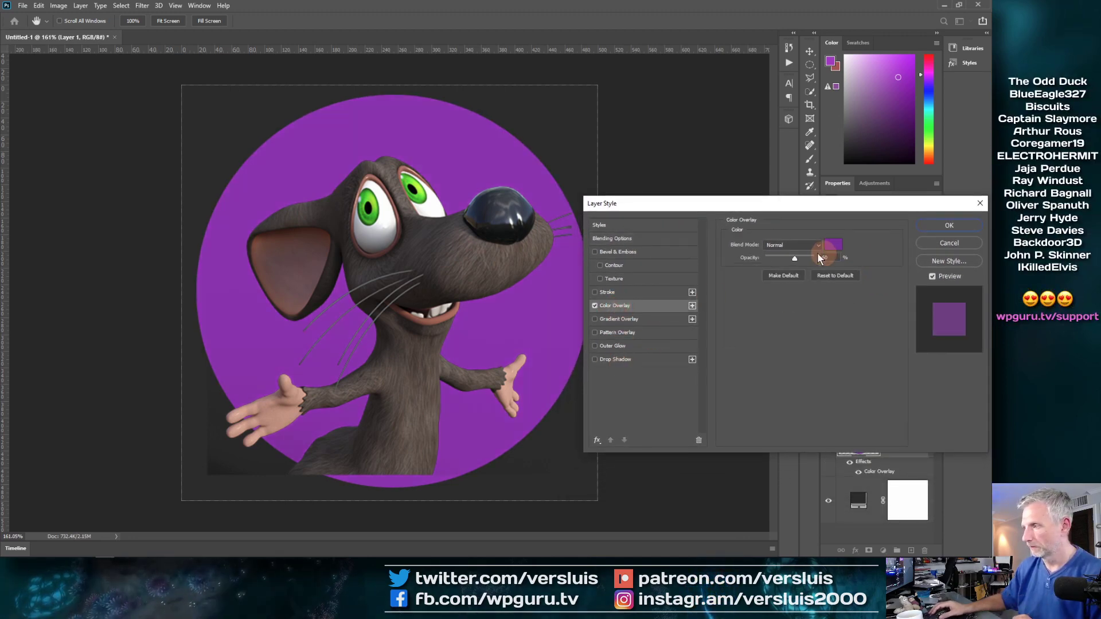
- Set the circle's overlay colour to the muted darker purple 72338c and apply the layer style
click(834, 245)
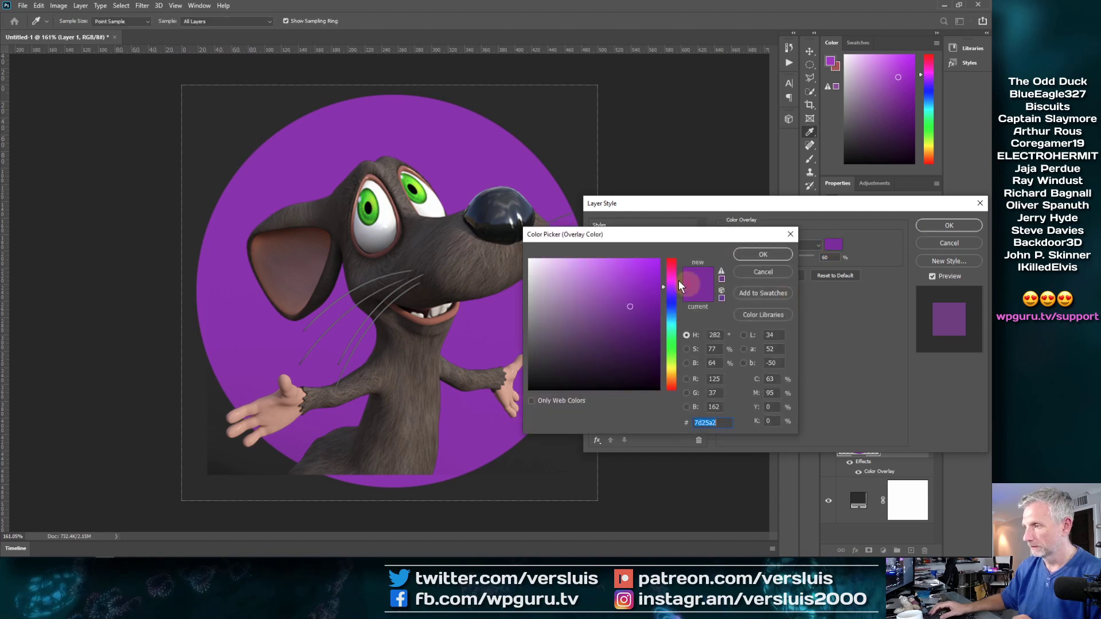
drag(643, 244, 701, 230)
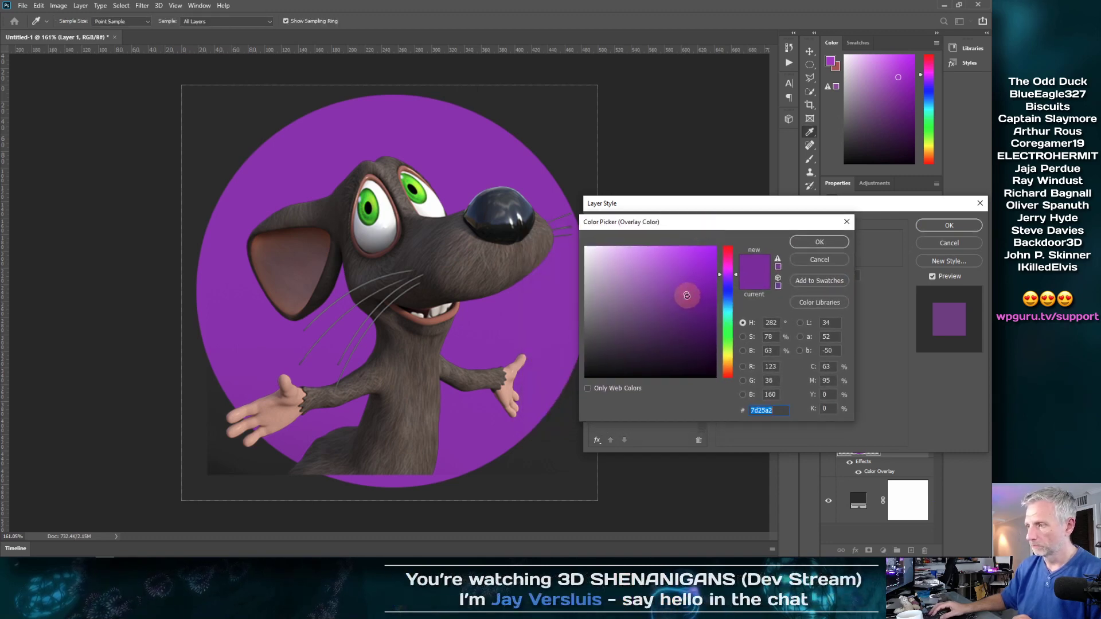
mouse_move(688, 296)
mouse_down()
mouse_move(695, 320)
mouse_move(623, 360)
mouse_move(601, 249)
mouse_move(621, 293)
mouse_move(654, 318)
mouse_move(665, 310)
mouse_up()
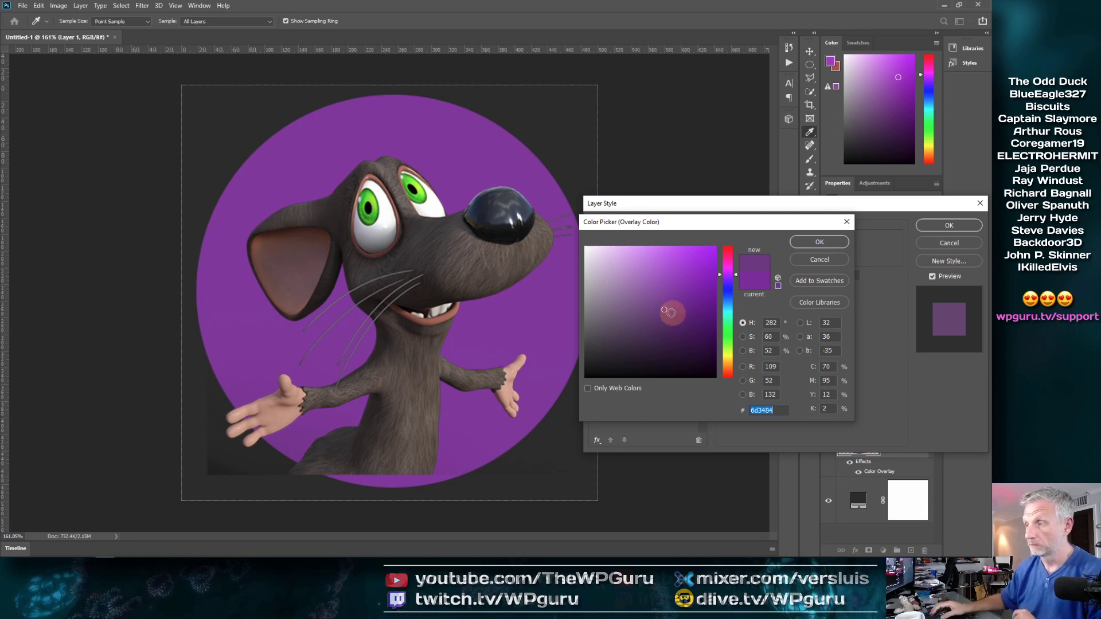
click(669, 309)
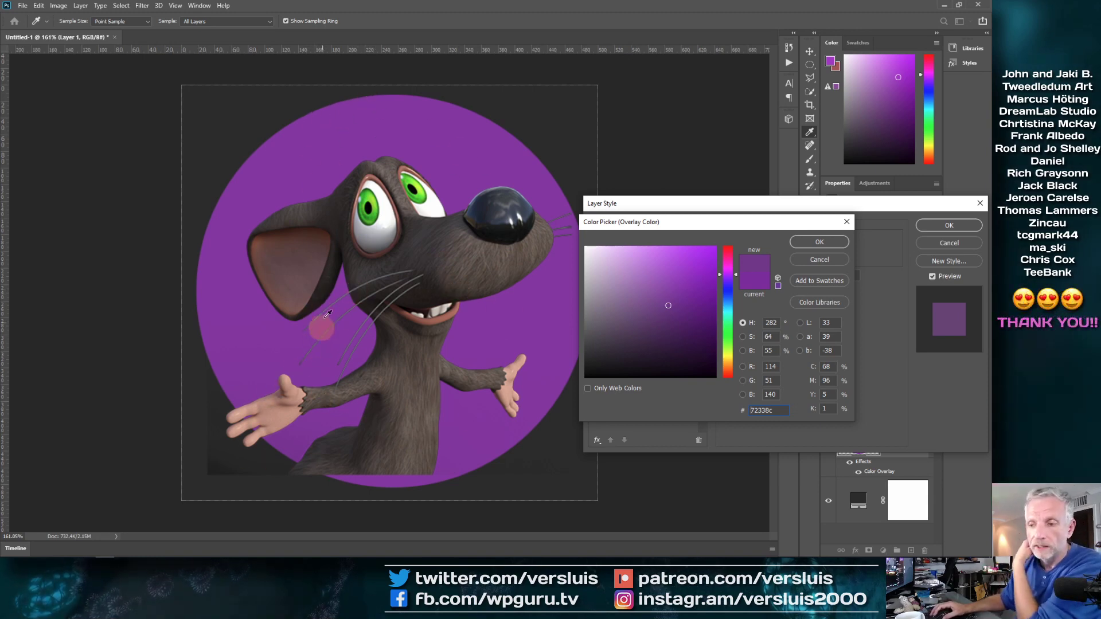
click(814, 243)
click(929, 228)
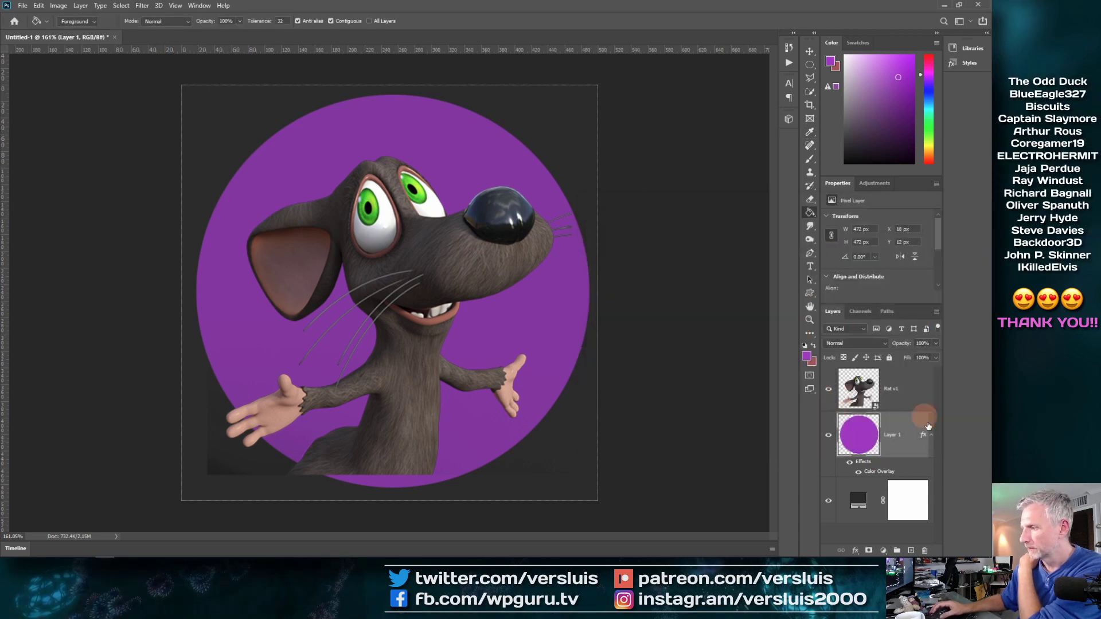
right_click(910, 390)
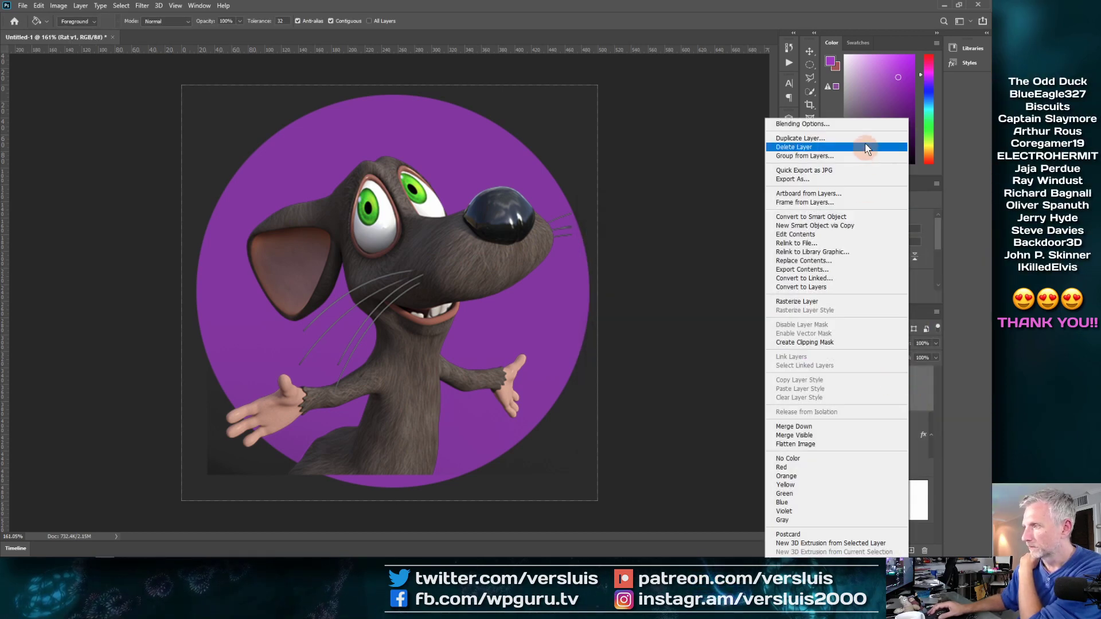
click(708, 229)
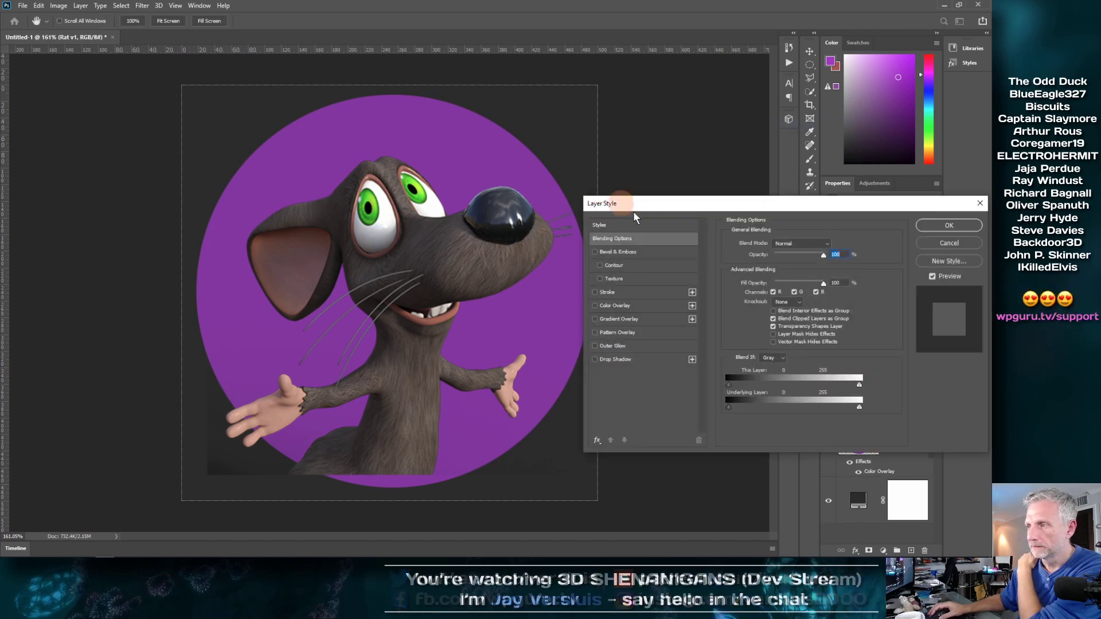
click(612, 293)
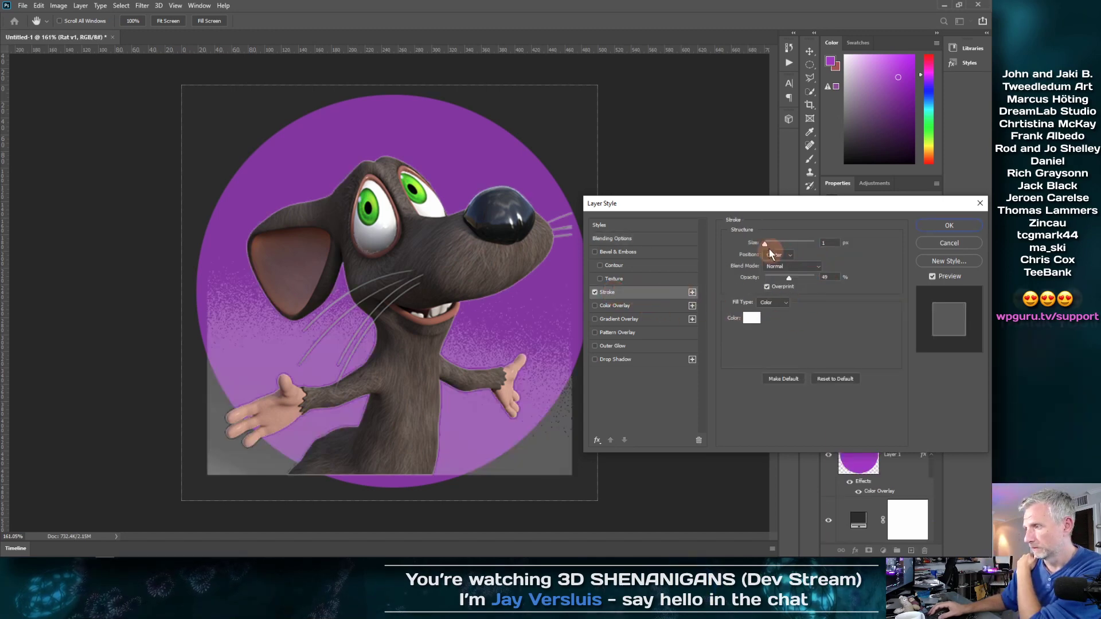
click(928, 245)
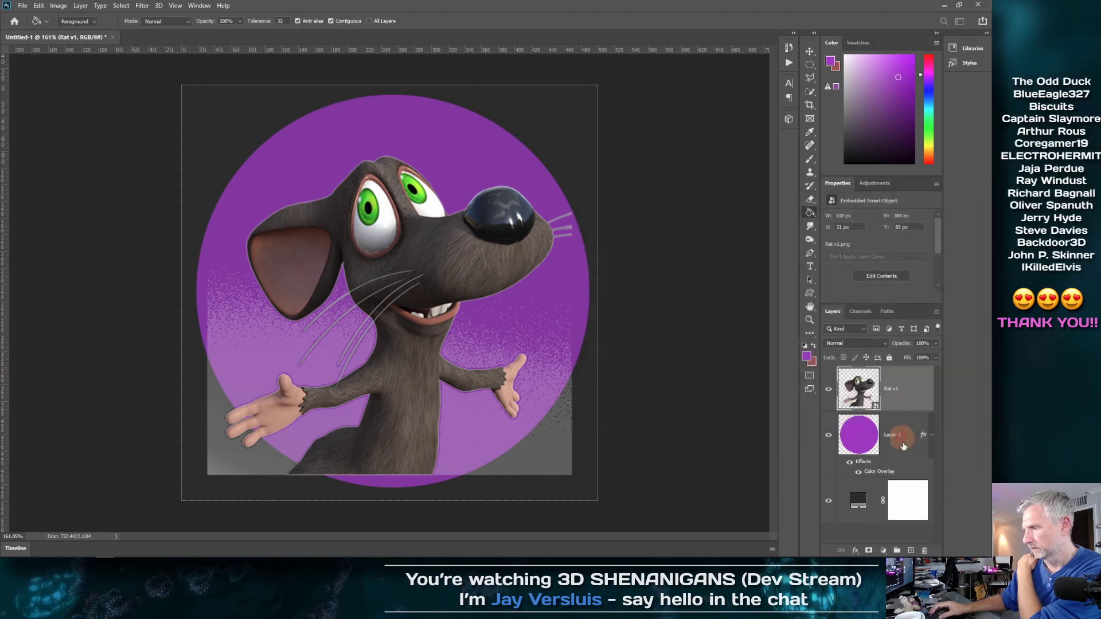
right_click(907, 393)
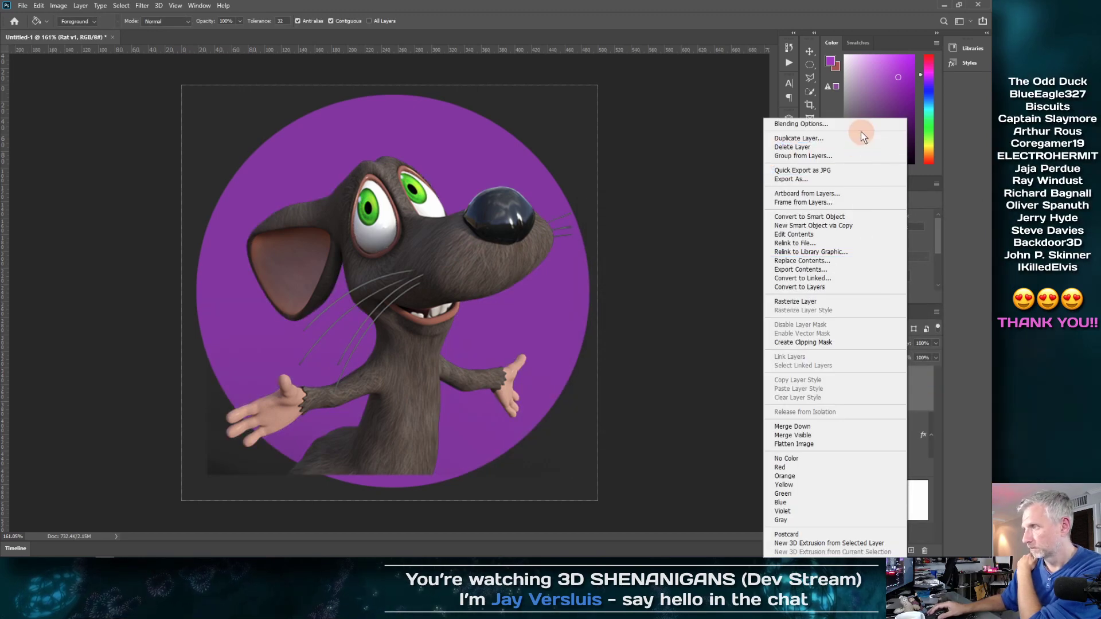
click(917, 435)
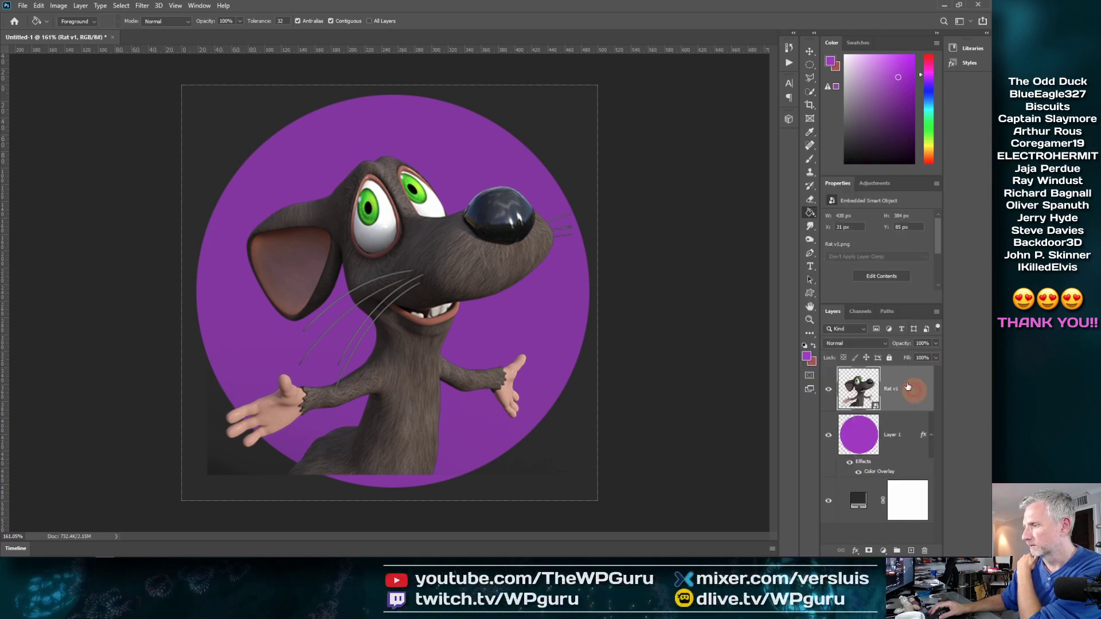
- Delete the saved Circle channel and return to the layer list
click(876, 311)
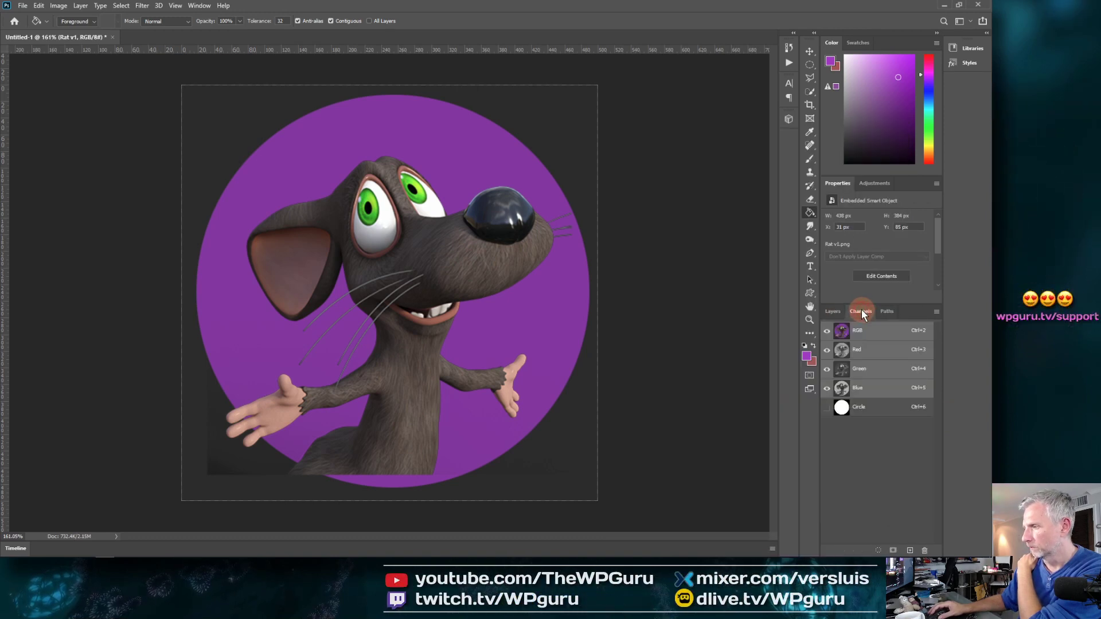
click(863, 408)
drag(864, 408, 924, 551)
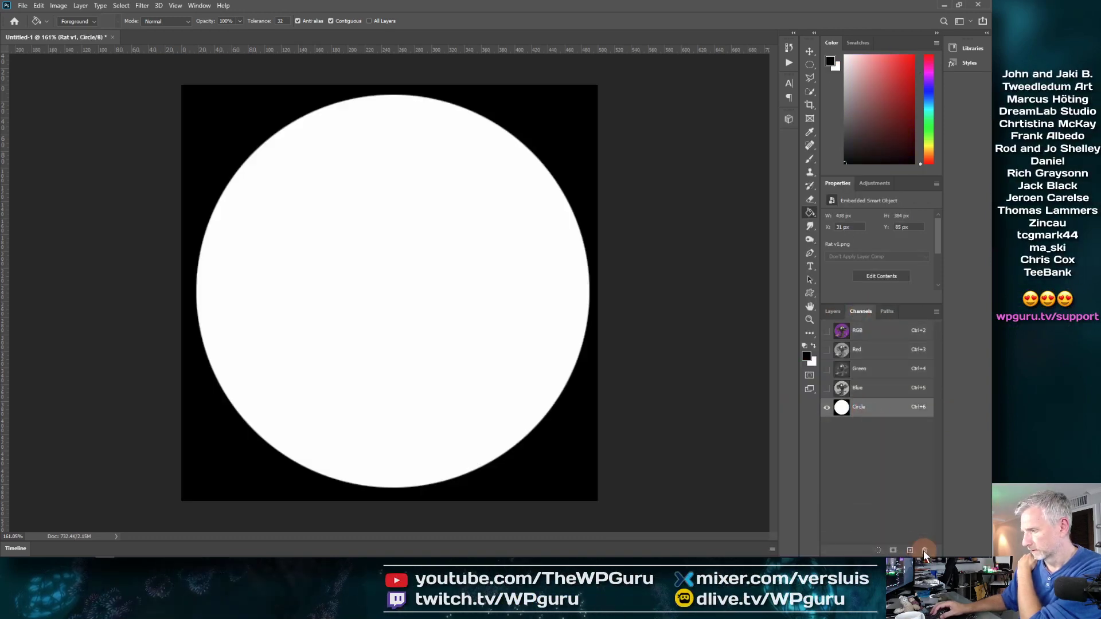
click(835, 312)
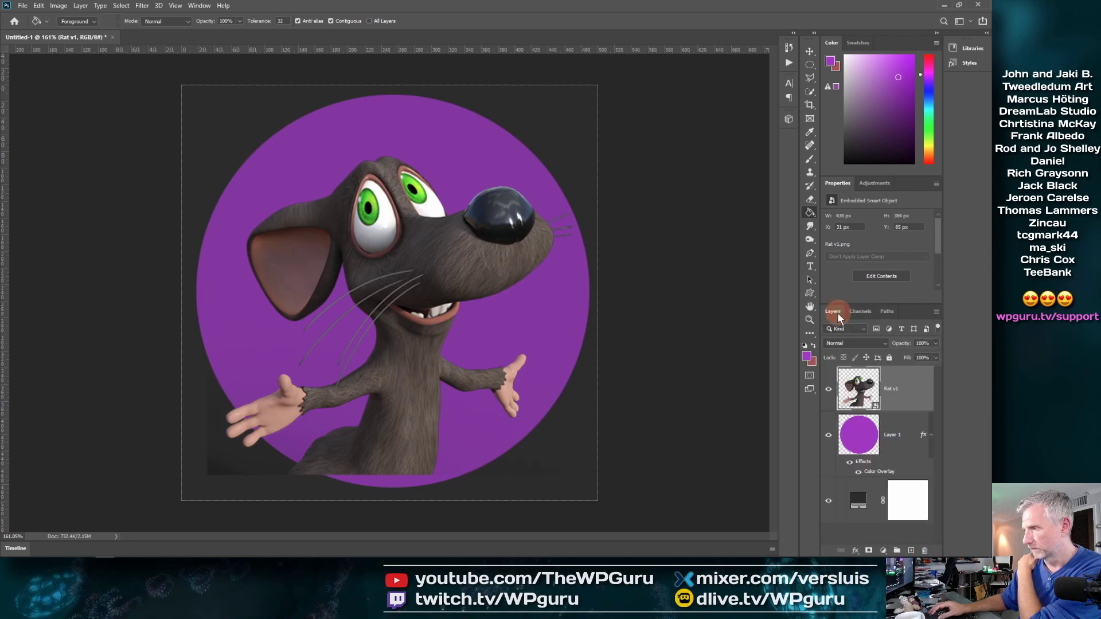
right_click(904, 390)
click(868, 125)
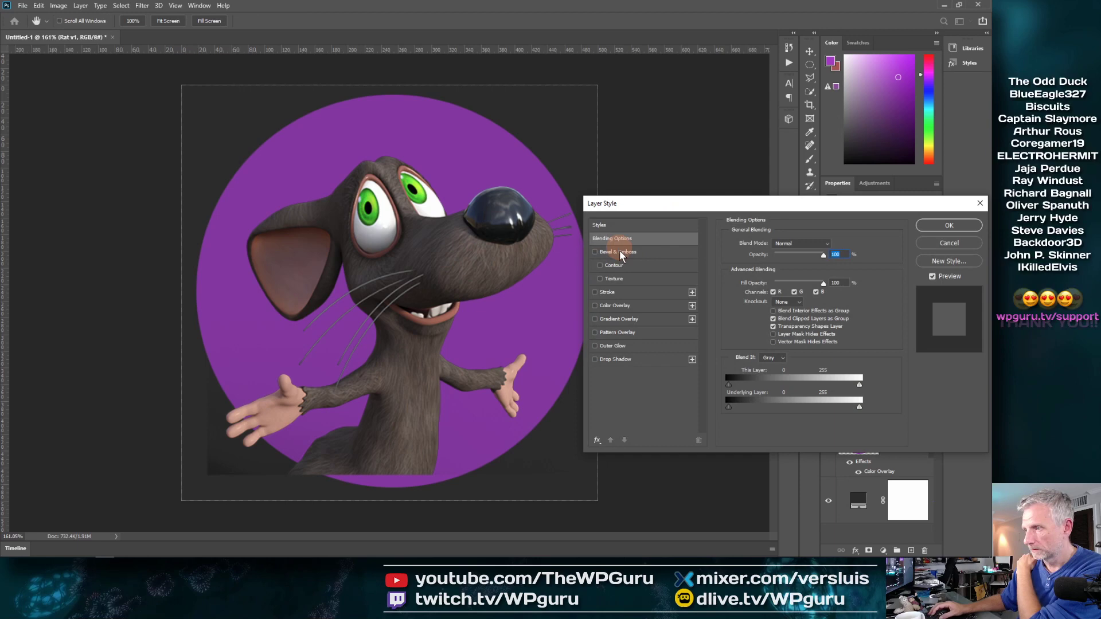
click(607, 293)
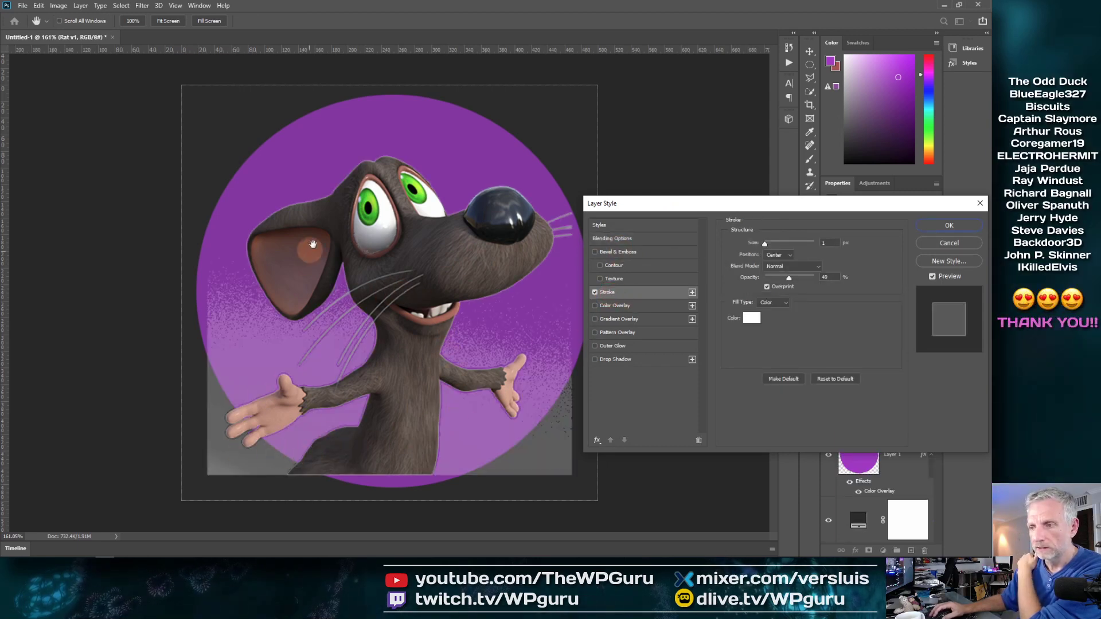
drag(769, 212, 667, 82)
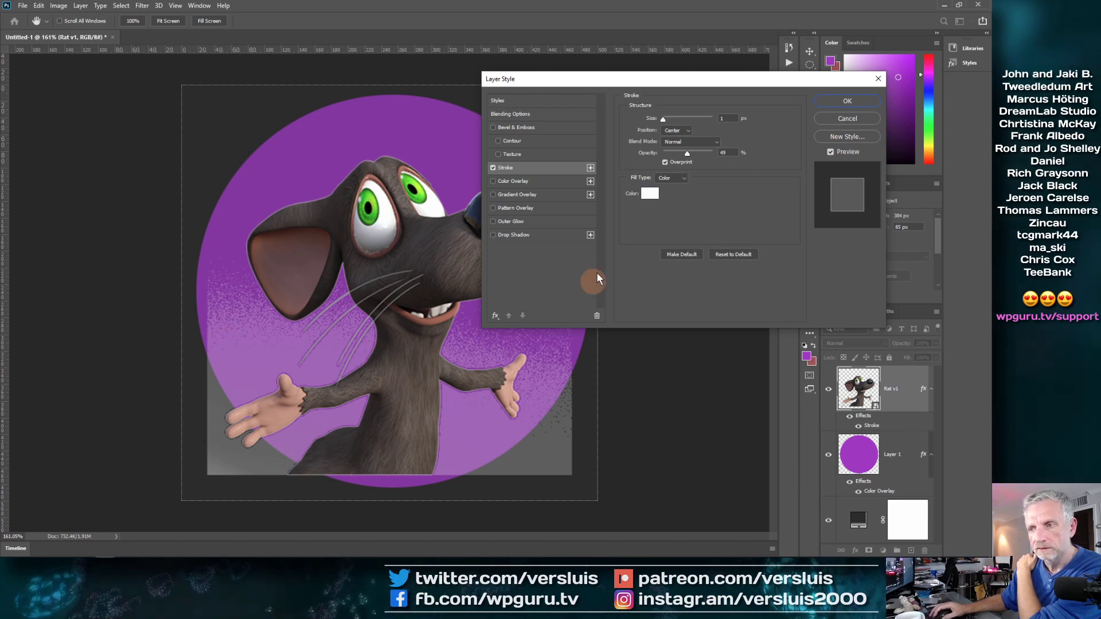
drag(643, 80, 667, 170)
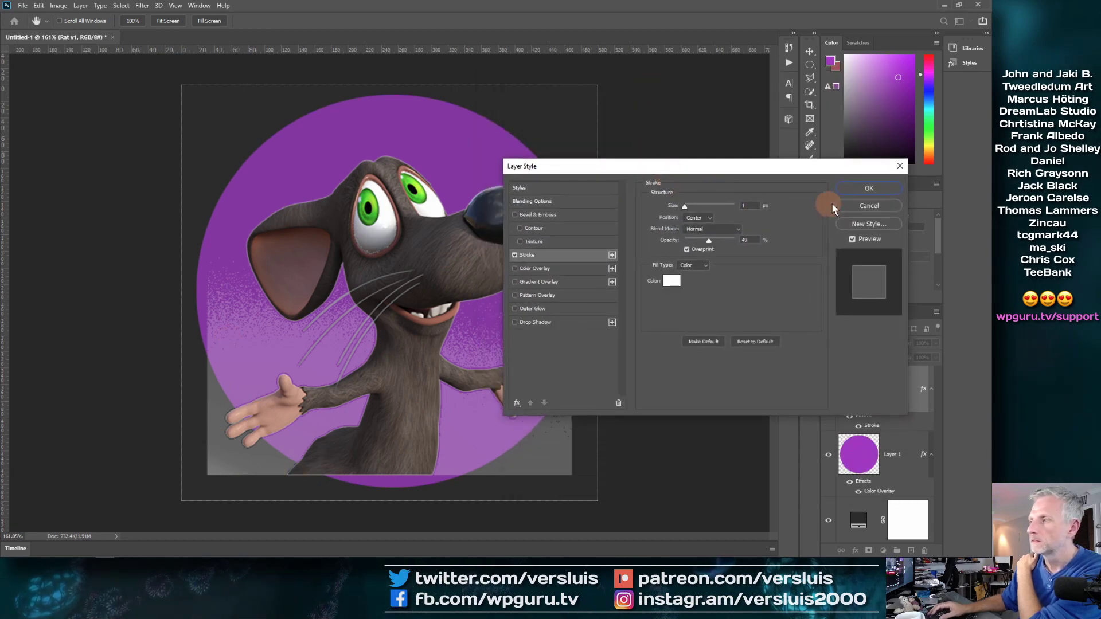
click(847, 204)
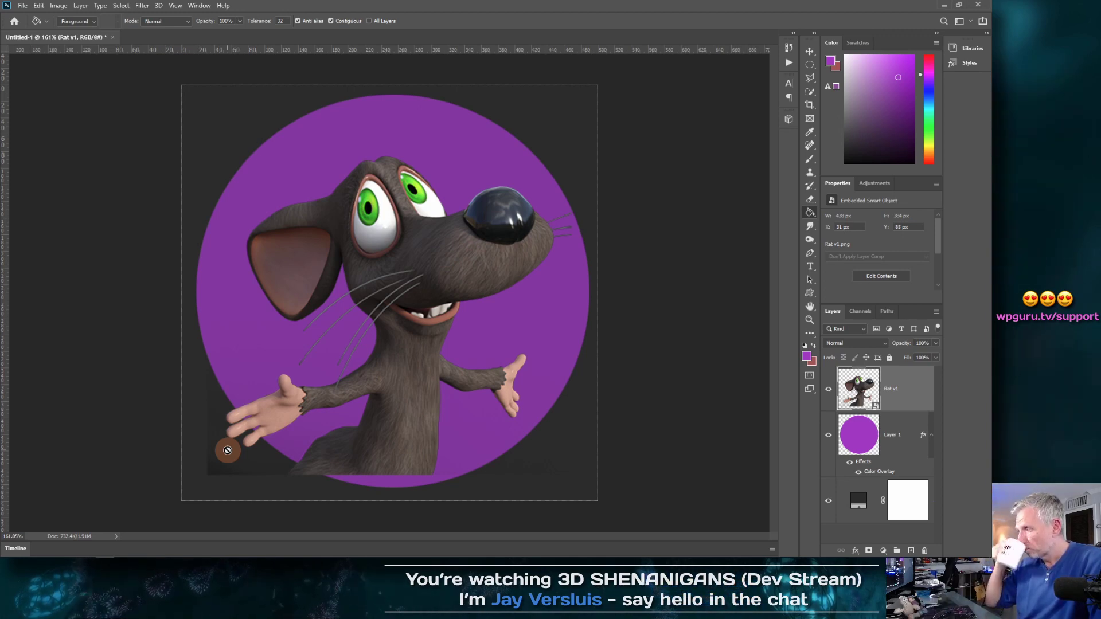
- Try a 1 px white Stroke effect on the Rat v1 layer at 100% opacity with Overprint turned off
right_click(892, 405)
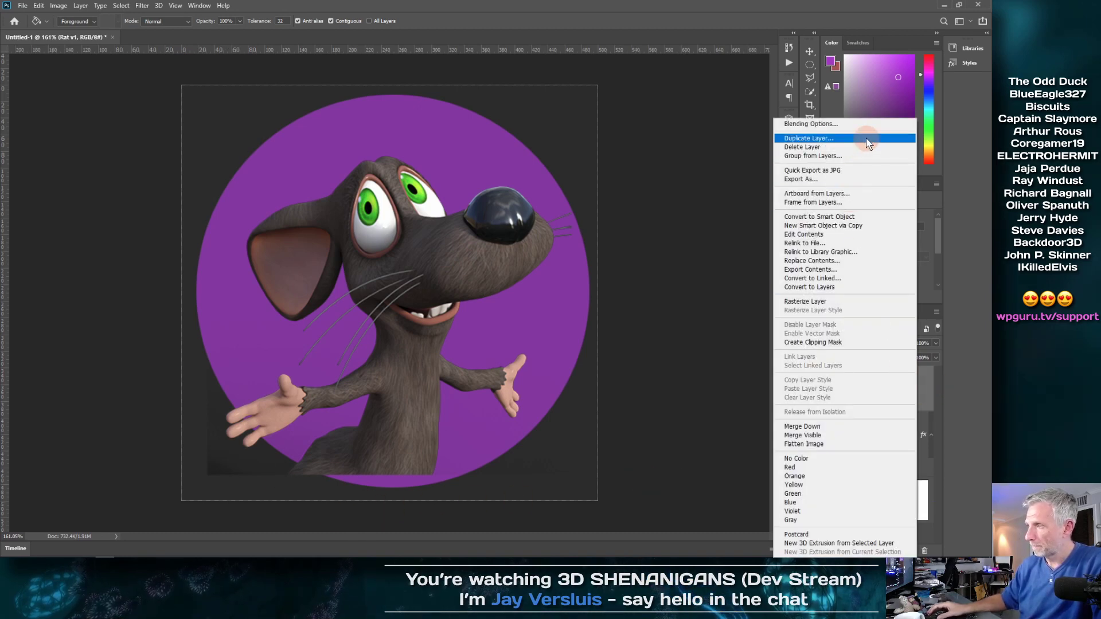
click(872, 124)
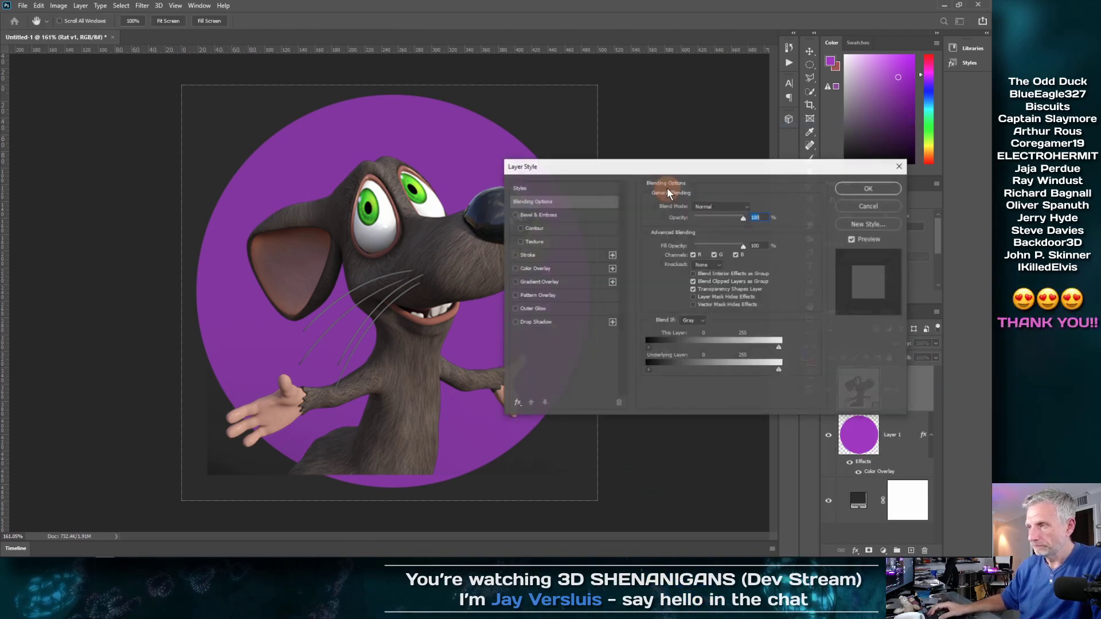
drag(684, 165, 714, 264)
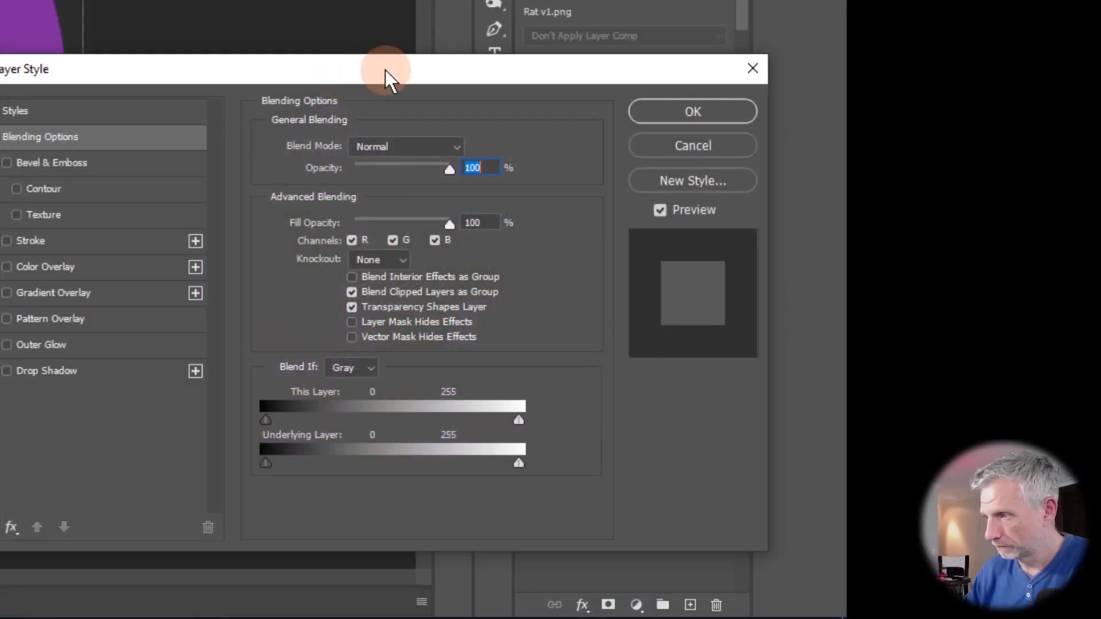
drag(386, 72, 405, 90)
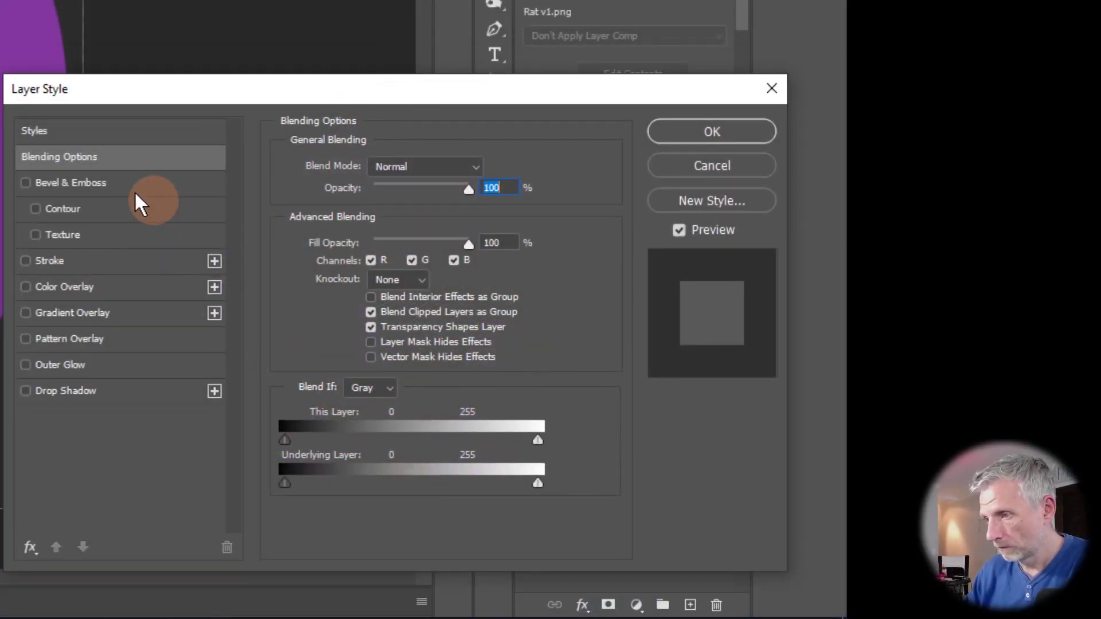
click(84, 264)
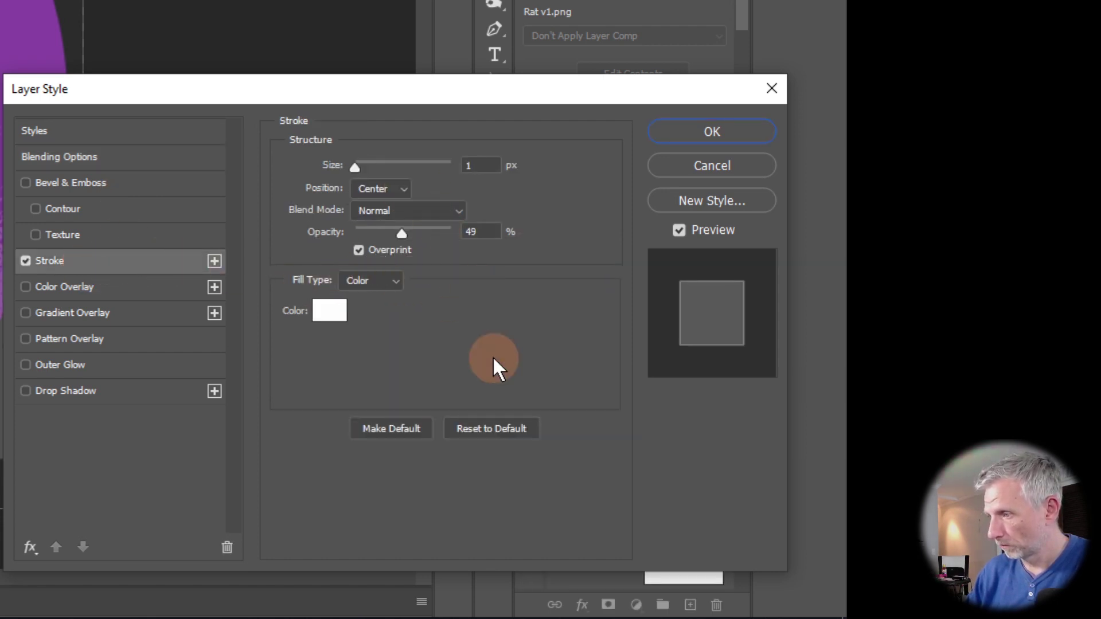
drag(404, 237, 487, 334)
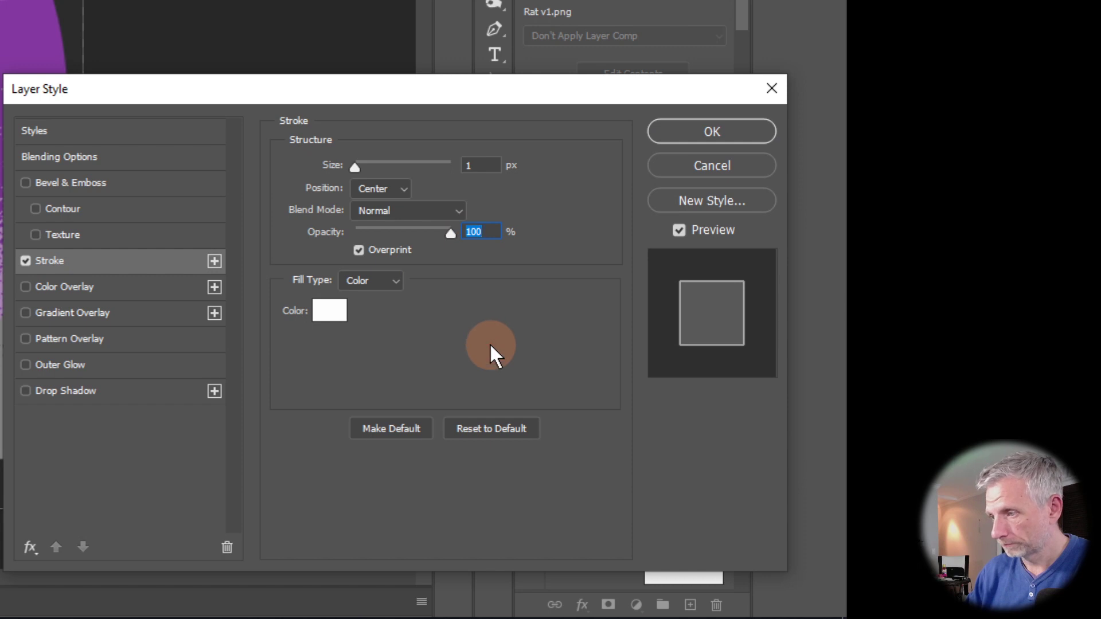
click(367, 253)
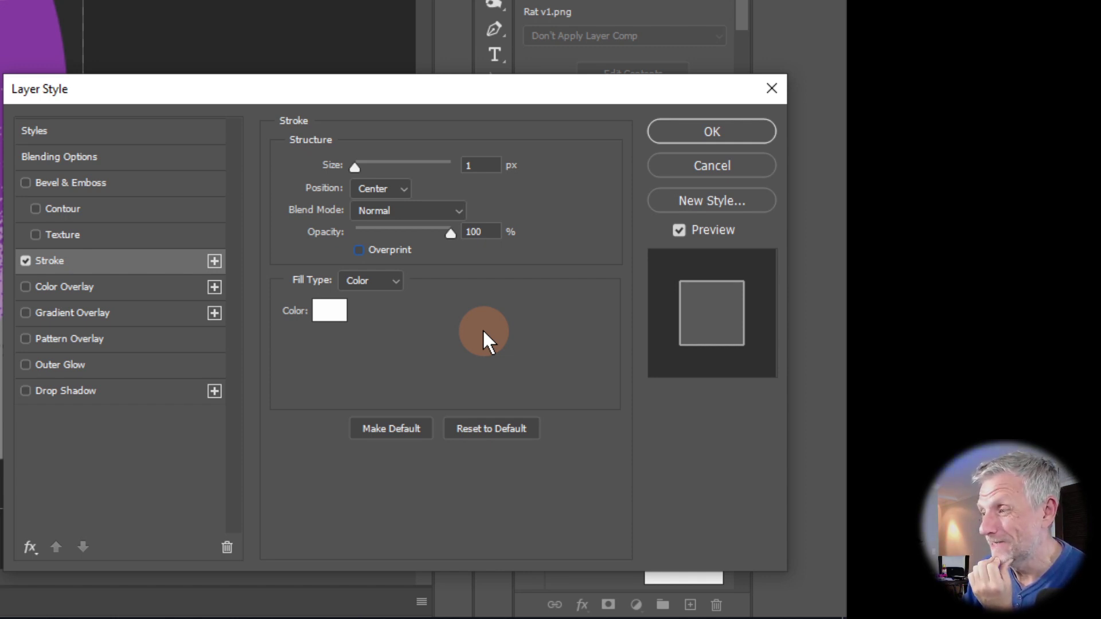
- Try stacking two additional strokes in the rat's layer style, and delete the extra ones
click(214, 261)
click(216, 260)
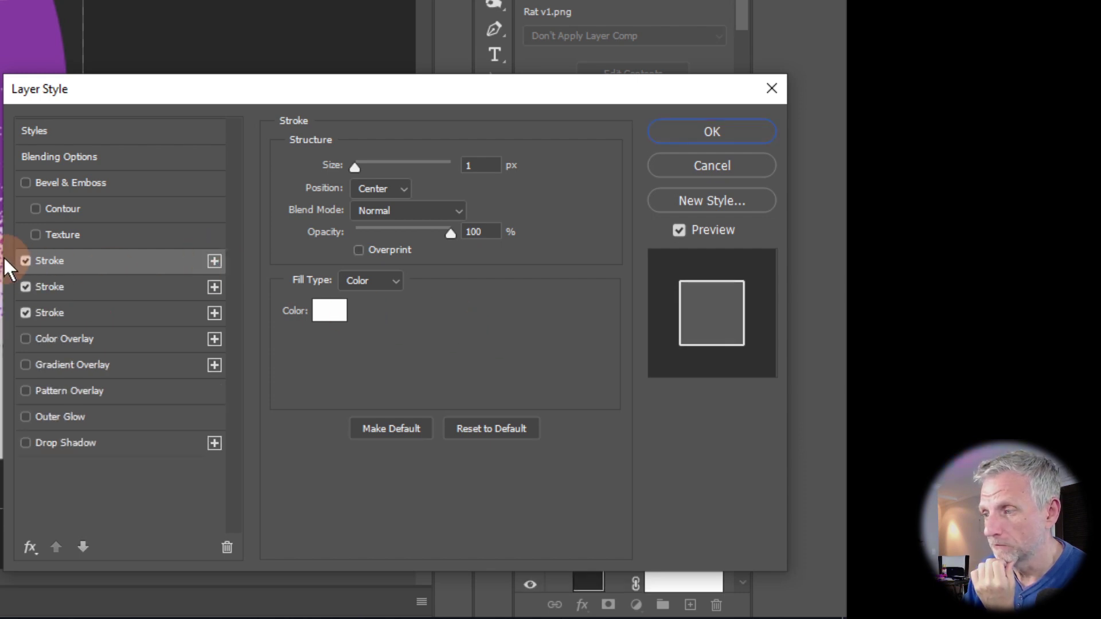
click(26, 261)
click(25, 286)
click(101, 315)
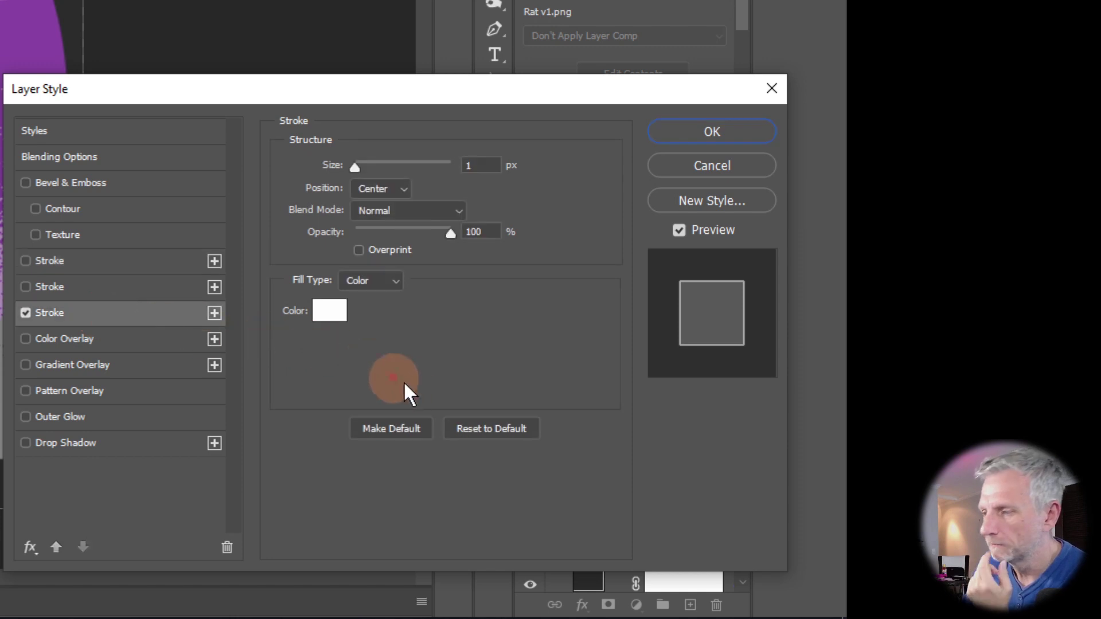
click(83, 547)
click(227, 547)
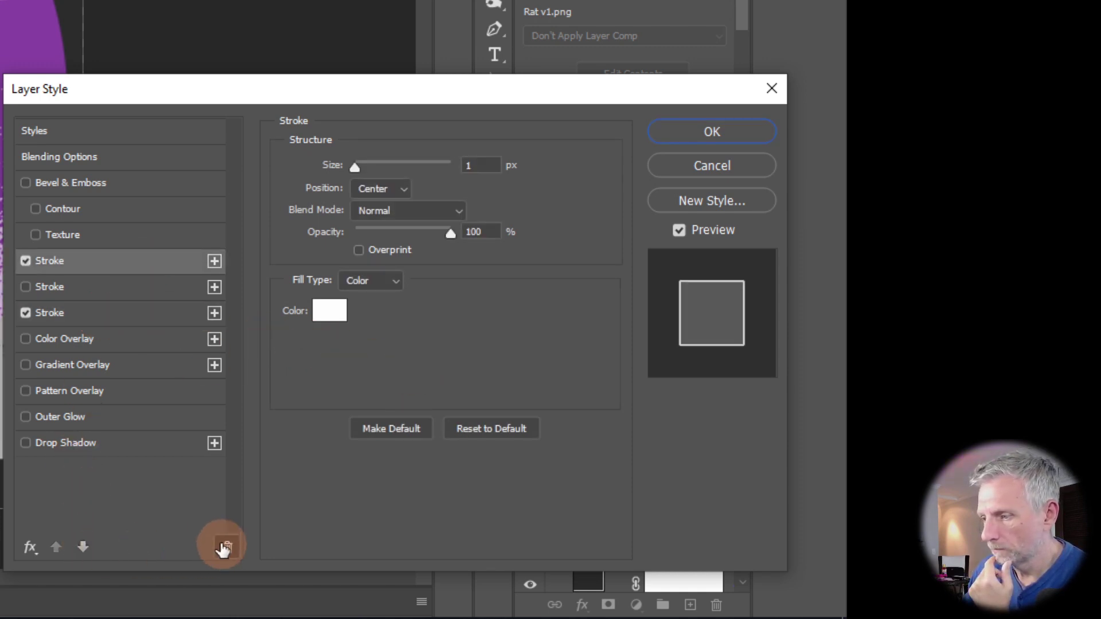
click(227, 547)
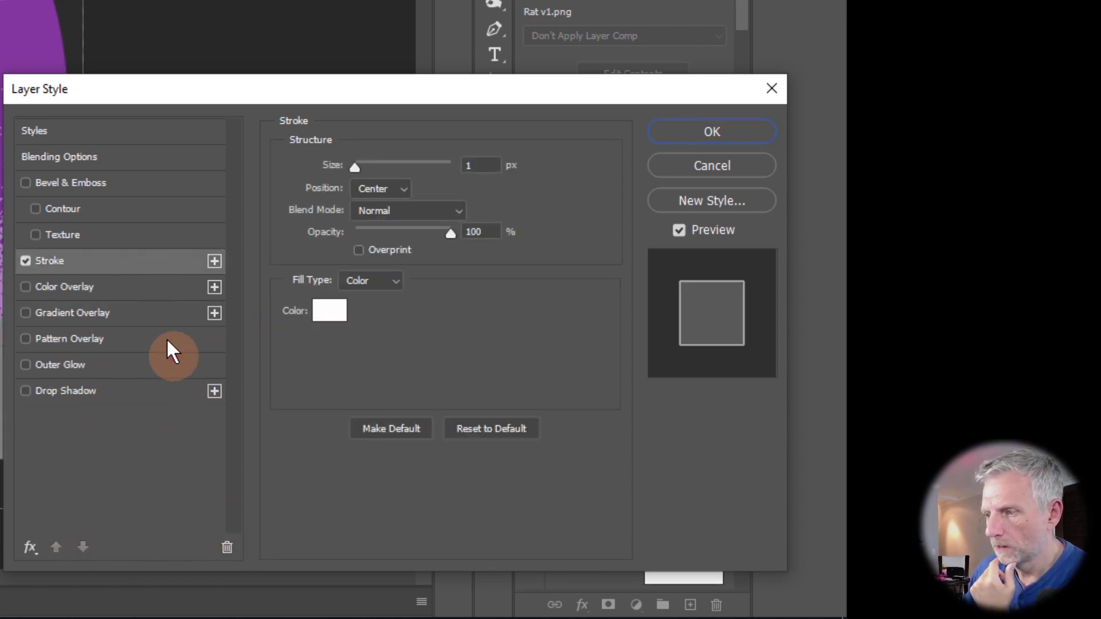
- Examine the blend modes offered for the stroke and for the Rat v1 layer, discarding the layer style each time
click(462, 210)
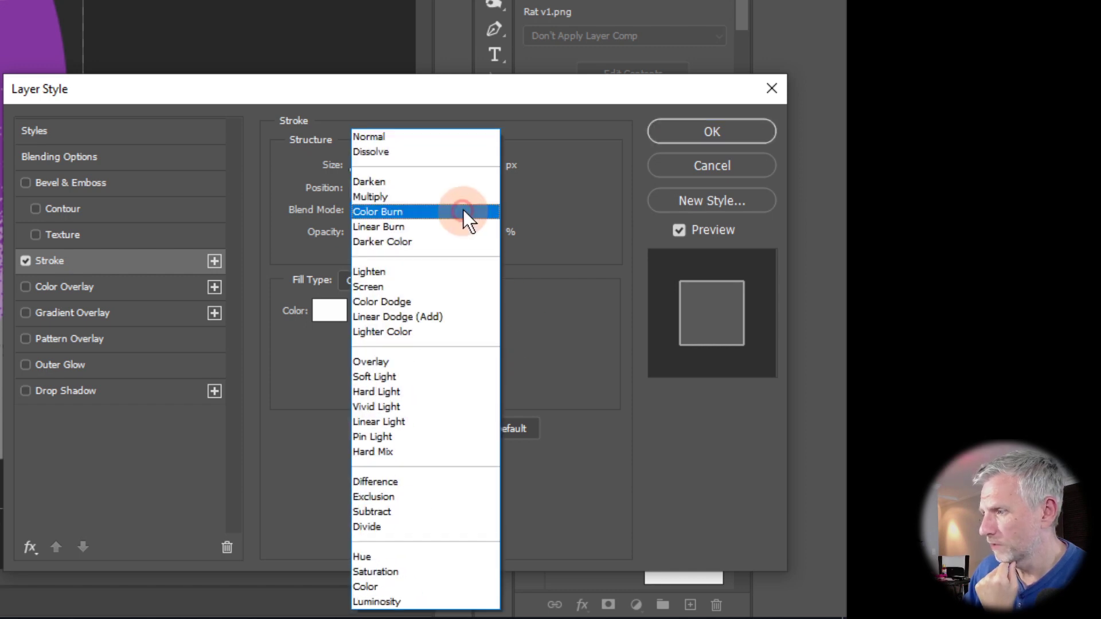
click(542, 199)
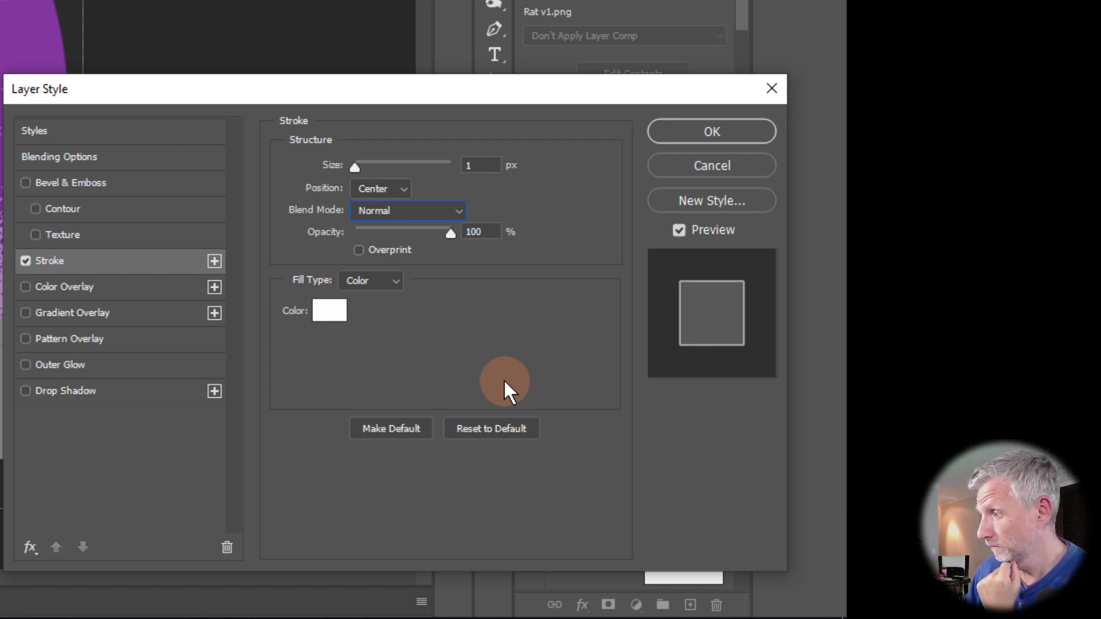
click(689, 172)
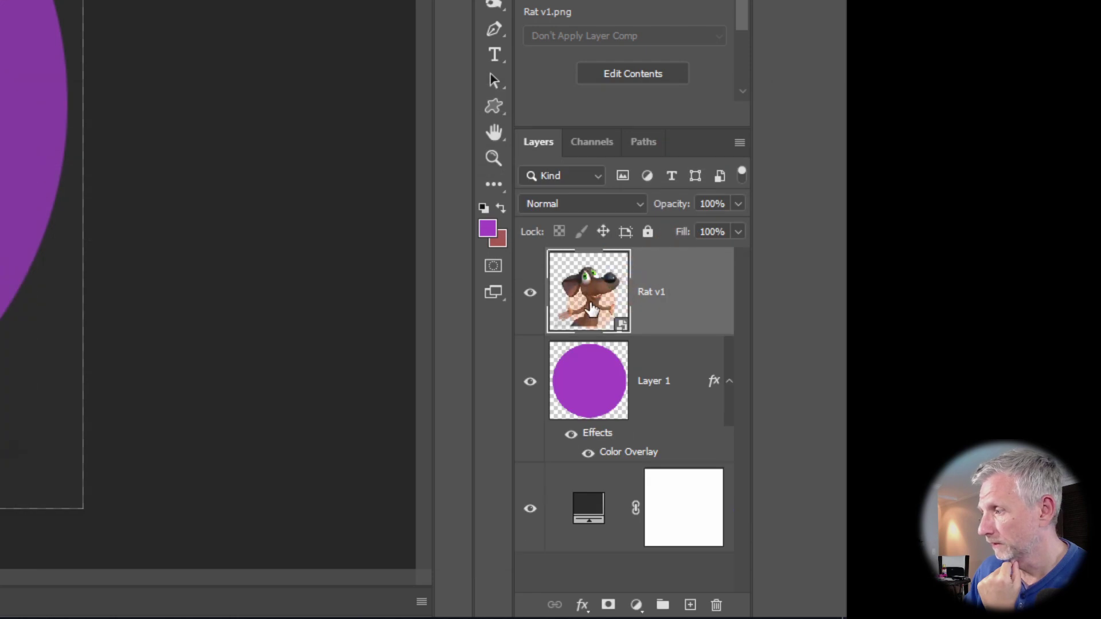
click(638, 201)
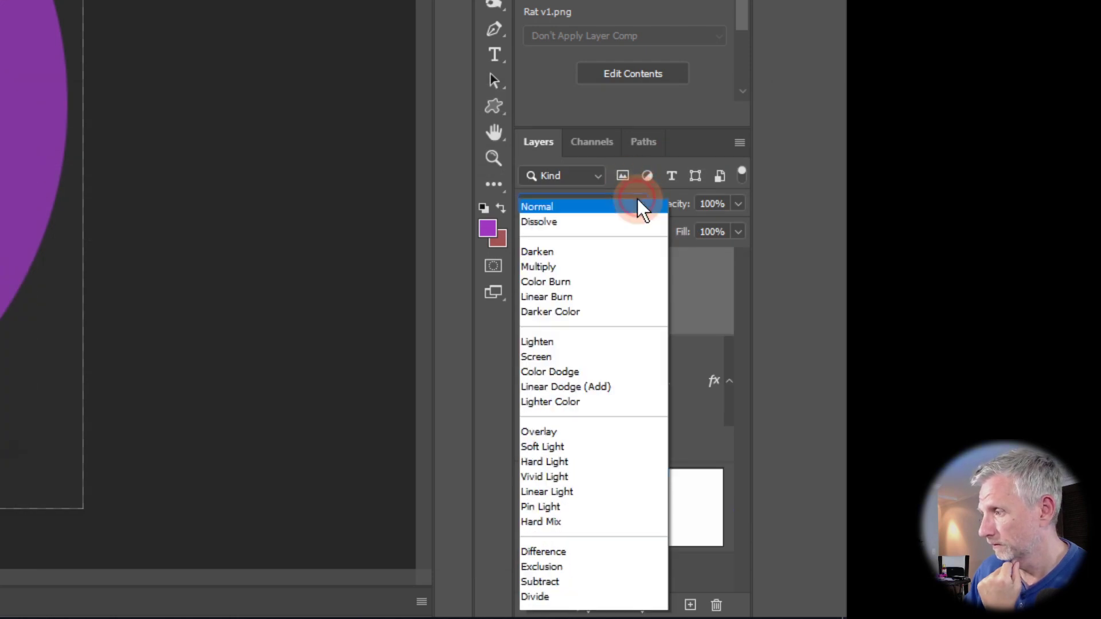
click(754, 273)
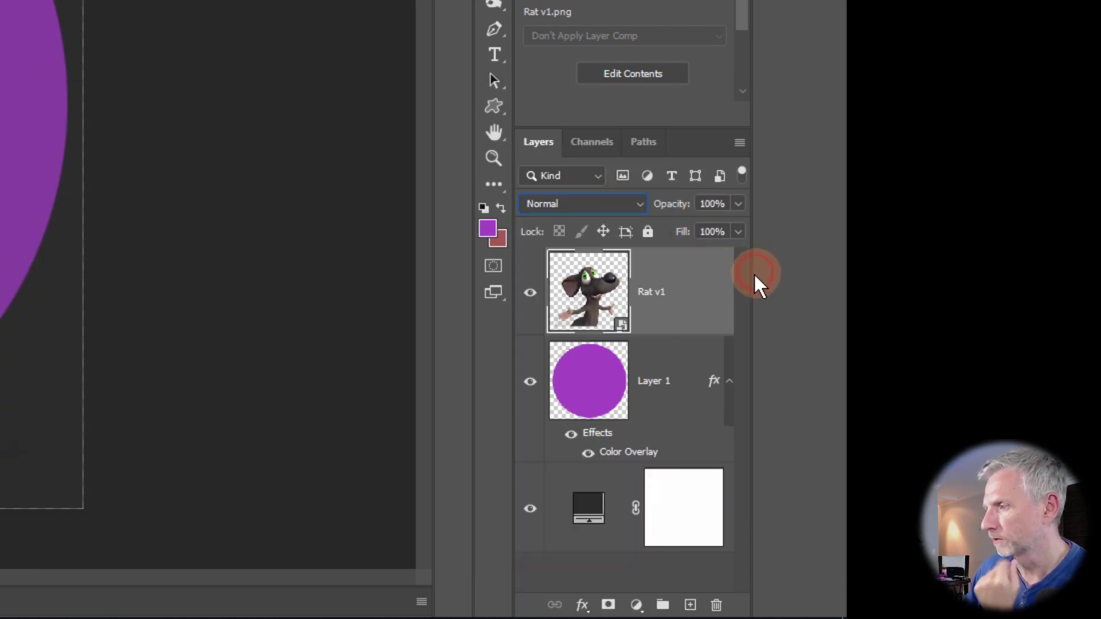
right_click(670, 299)
click(550, 1)
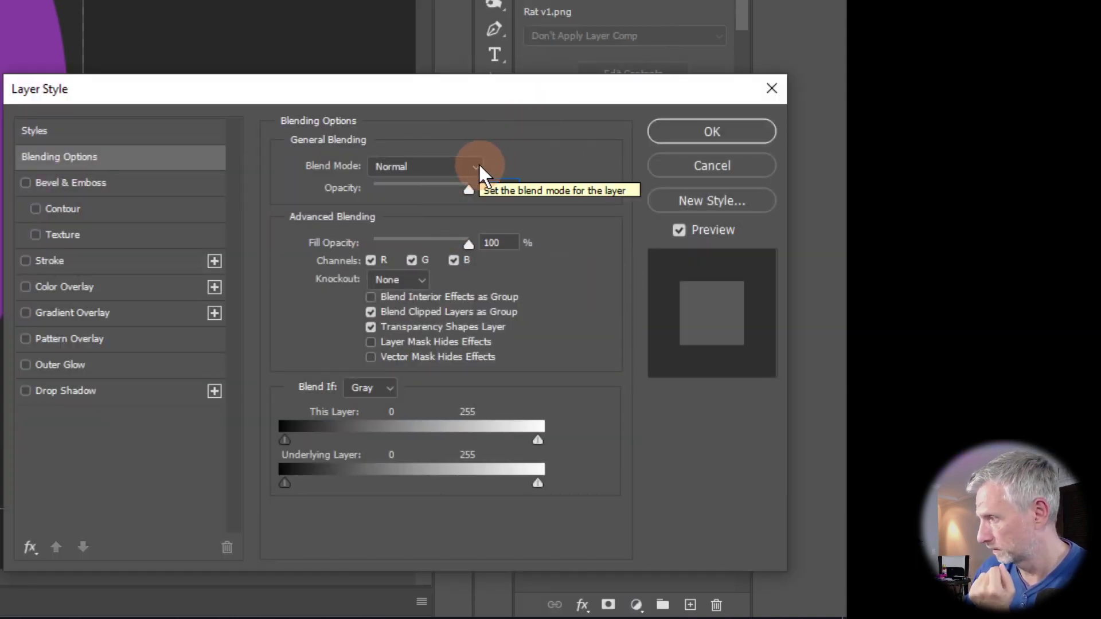
click(480, 166)
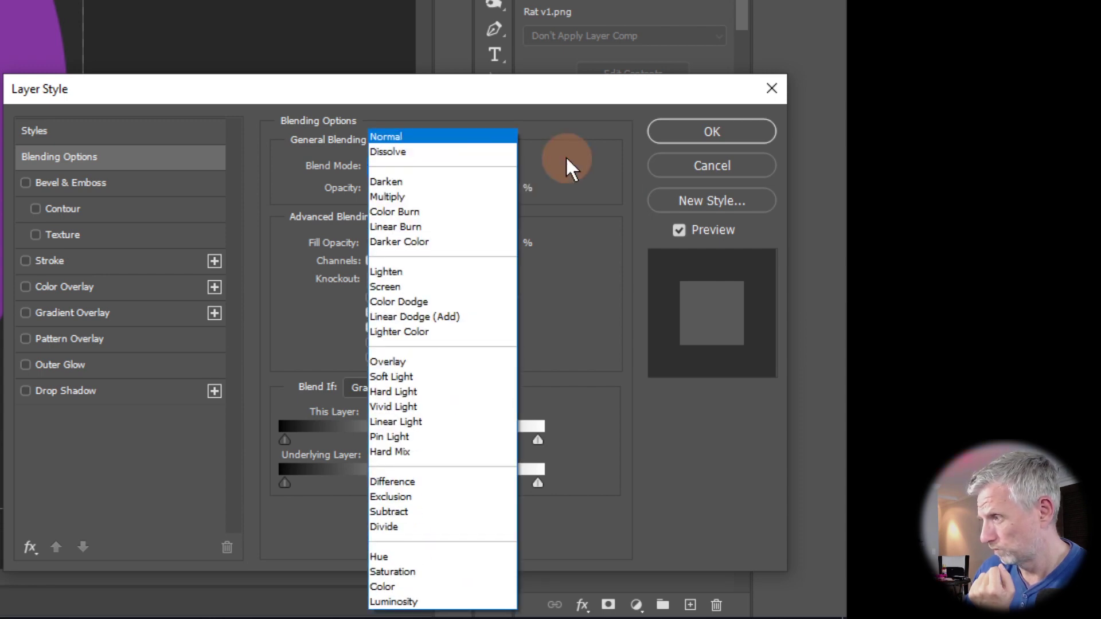
click(565, 156)
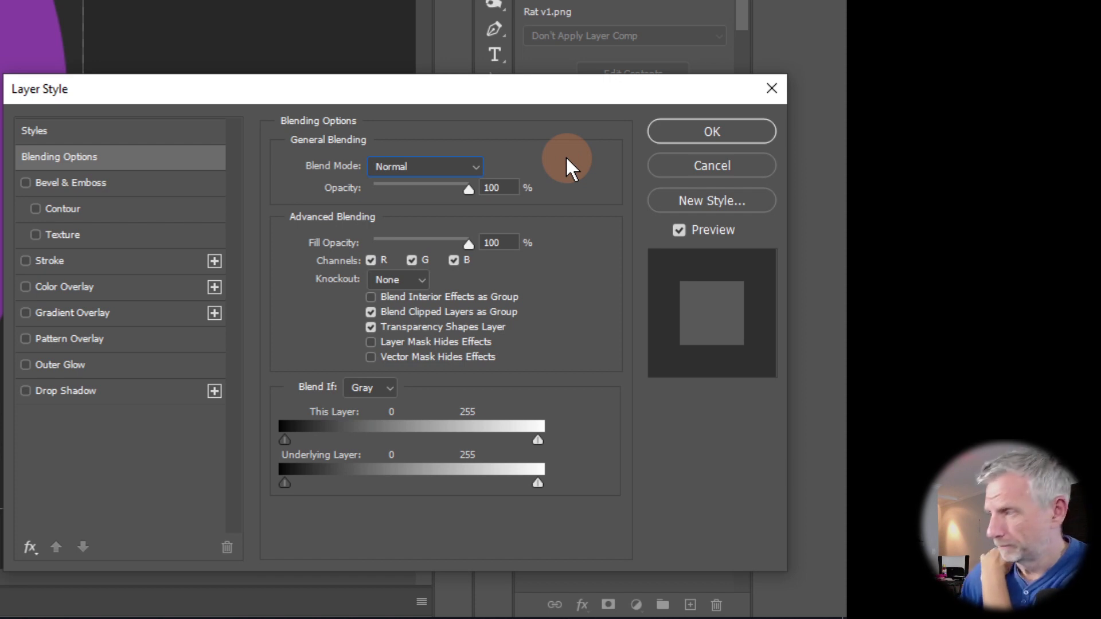
drag(577, 95, 578, 51)
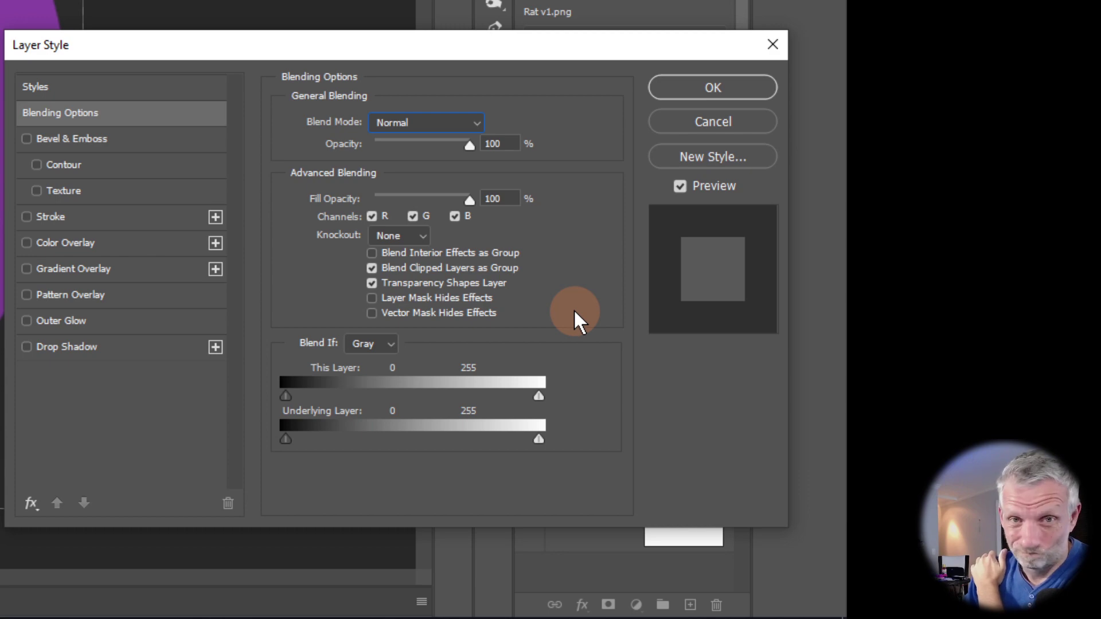
click(712, 122)
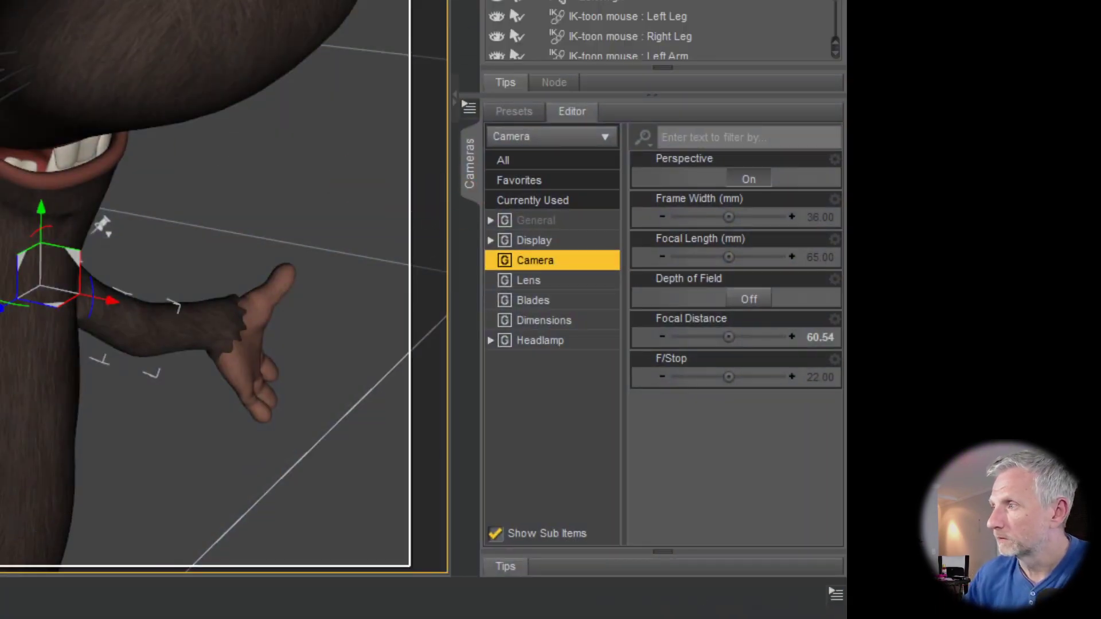
- Switch to DAZ Studio and pull the camera back slightly, reframing the rat with more of its body in view
scroll(660, 30, up, 5)
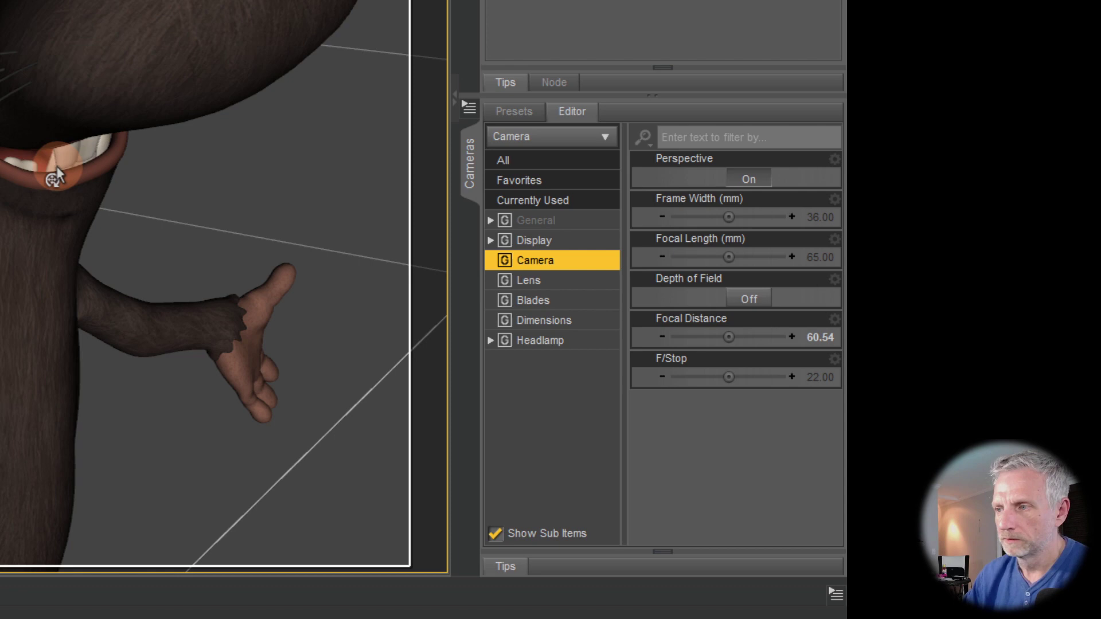
scroll(56, 167, up, 1)
scroll(56, 167, down, 2)
scroll(56, 166, up, 1)
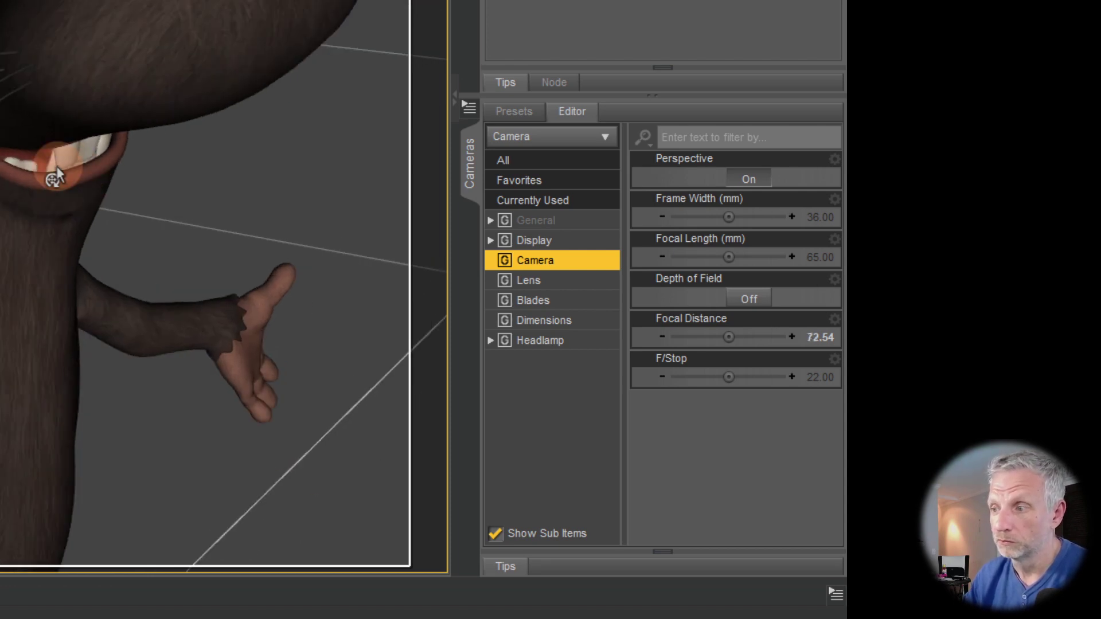
scroll(56, 167, down, 1)
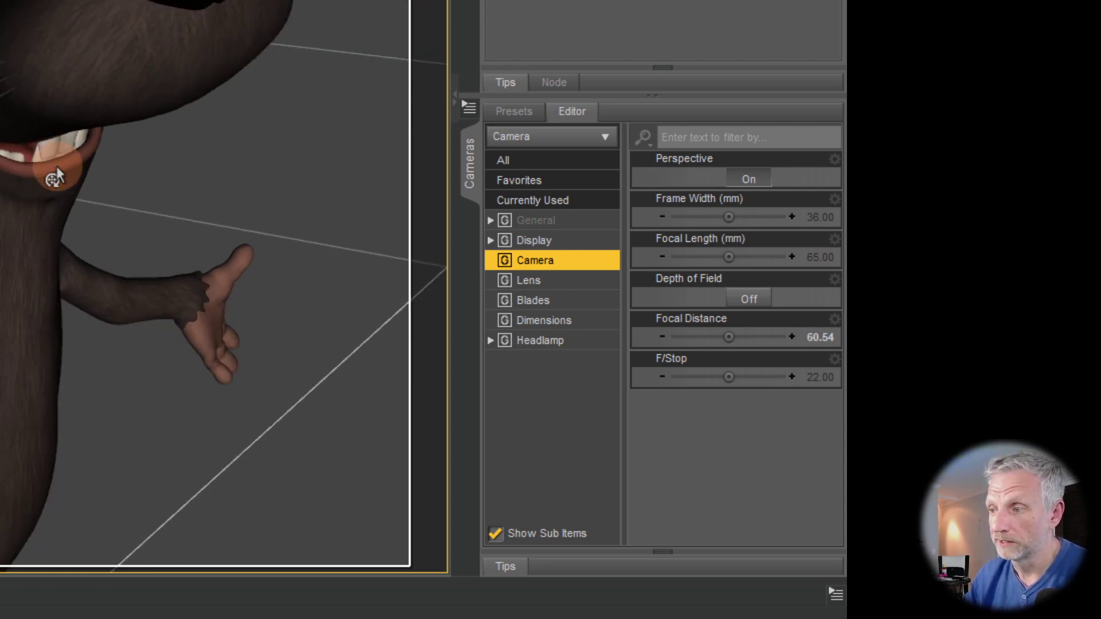
scroll(56, 167, up, 2)
scroll(56, 166, down, 2)
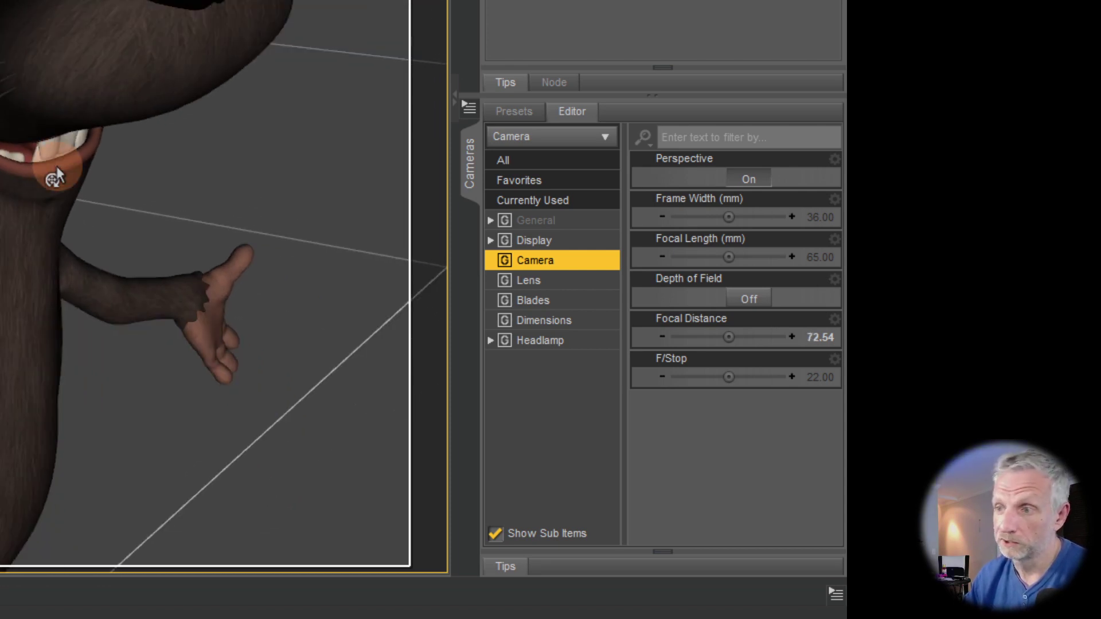
scroll(56, 166, up, 1)
scroll(56, 166, down, 1)
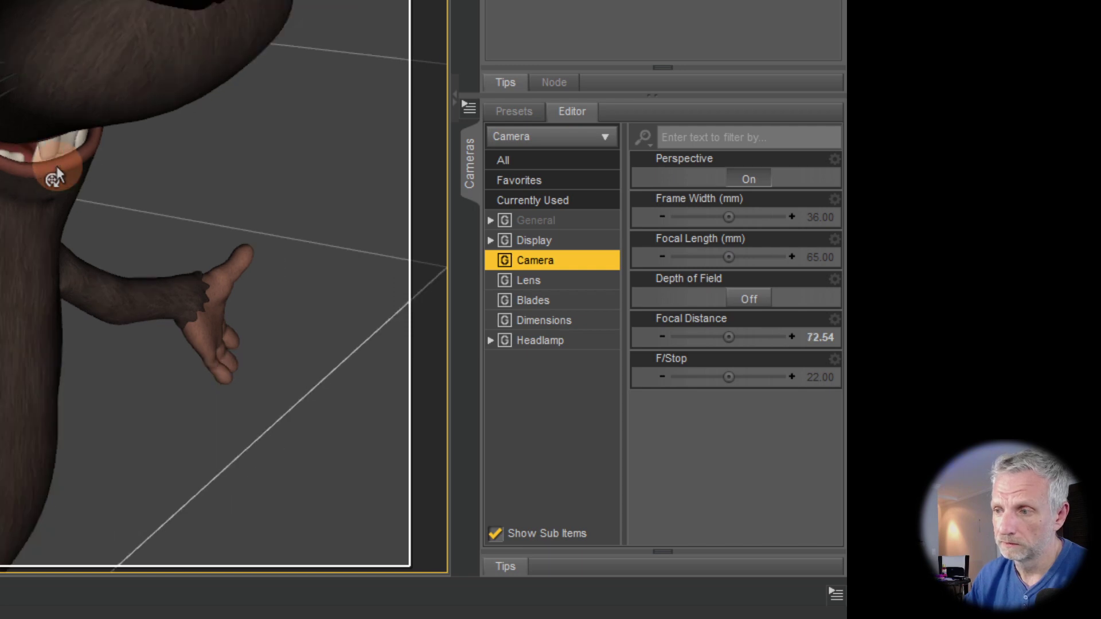
mouse_move(57, 166)
mouse_down()
mouse_move(27, 167)
mouse_move(38, 166)
mouse_up()
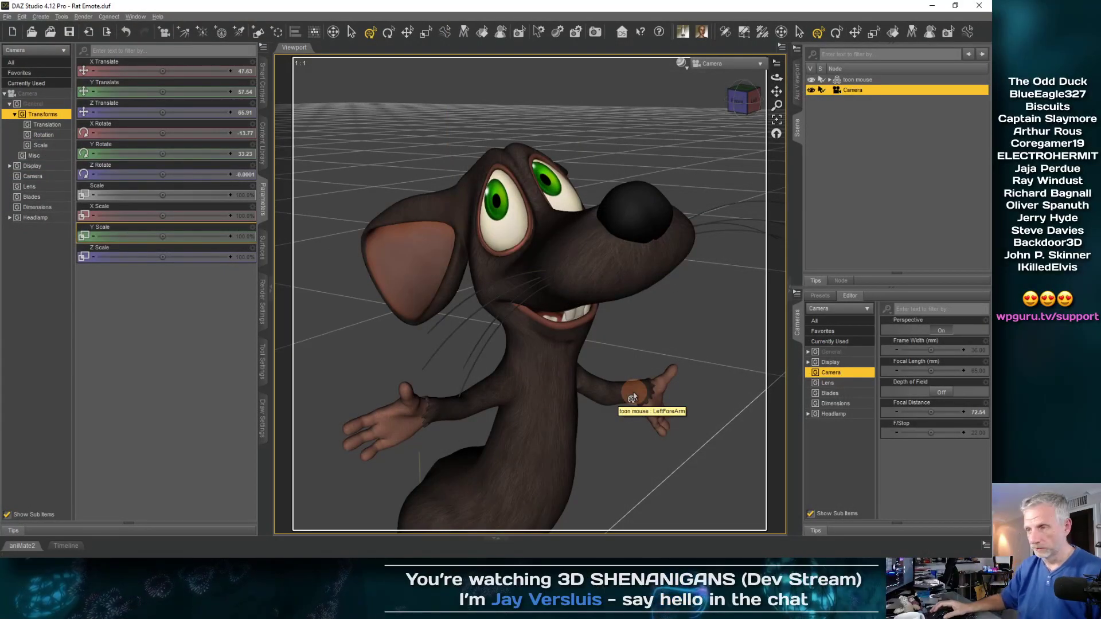
- Render the reframed camera view and save the image as Rat v2 in PNG format in the Renders folder
key(ctrl+r)
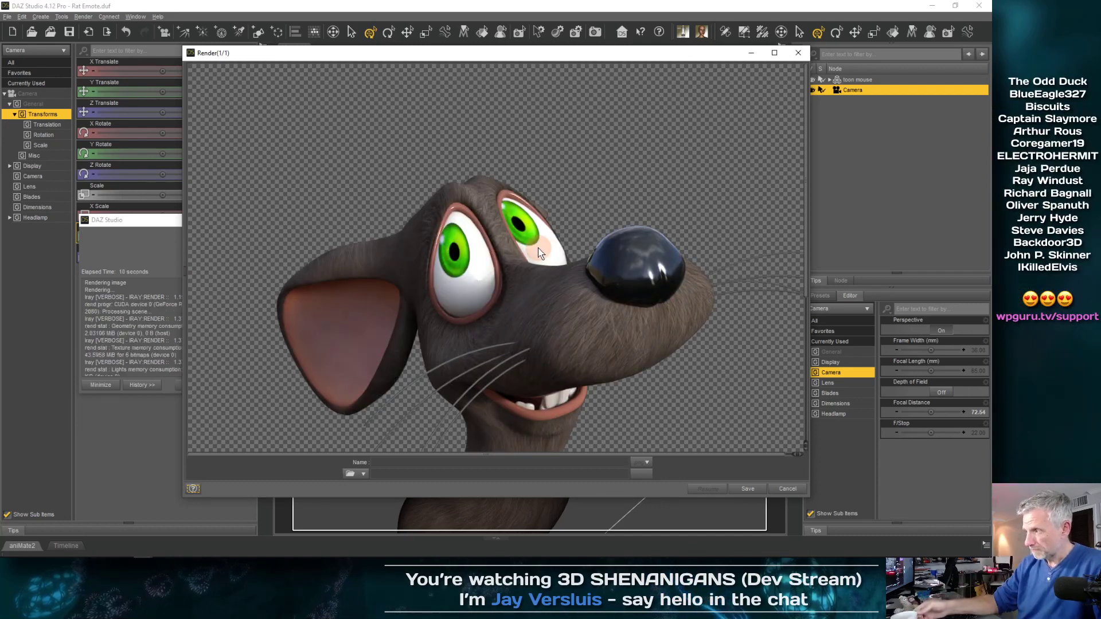
scroll(539, 252, down, 5)
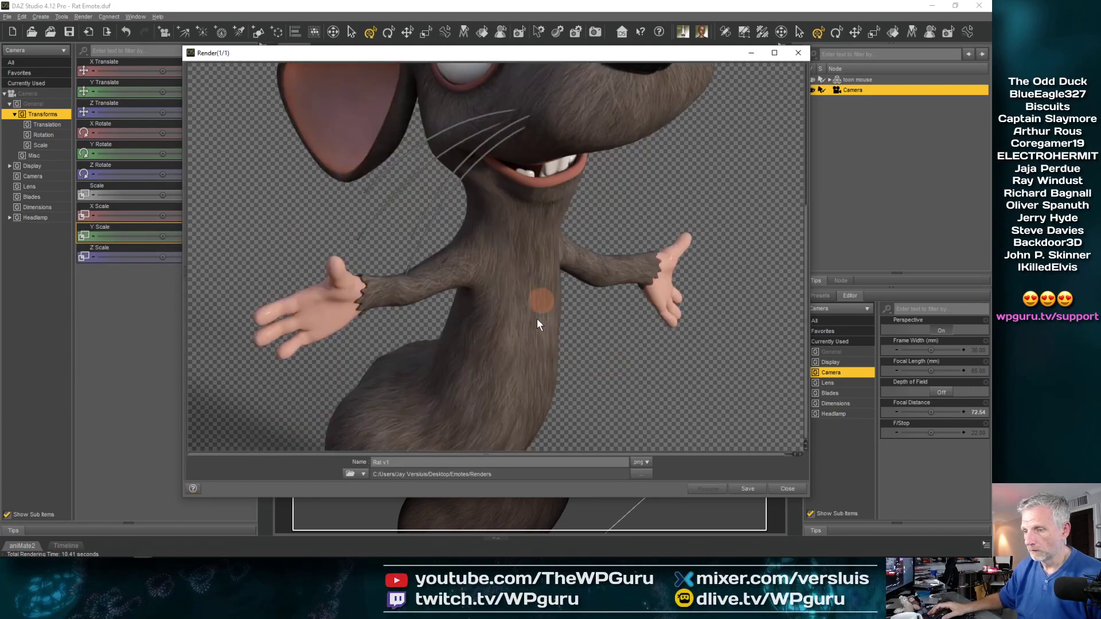
key(BackSpace)
text(2)
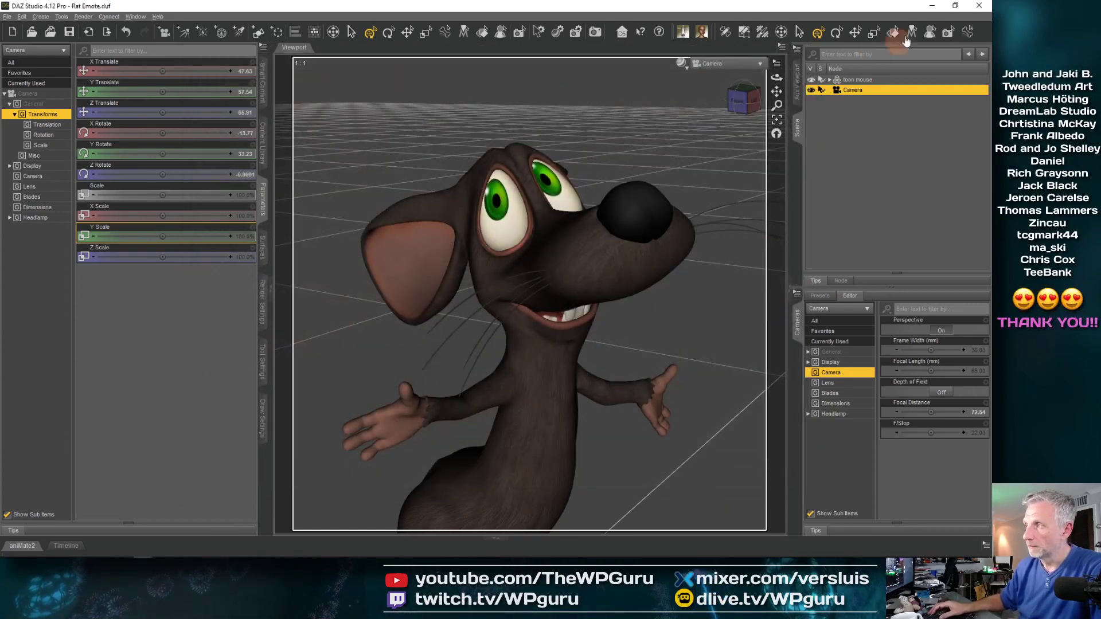
- Switch back to Photoshop and place Rat v2.png as an embedded object above the Rat v1 layer
click(932, 6)
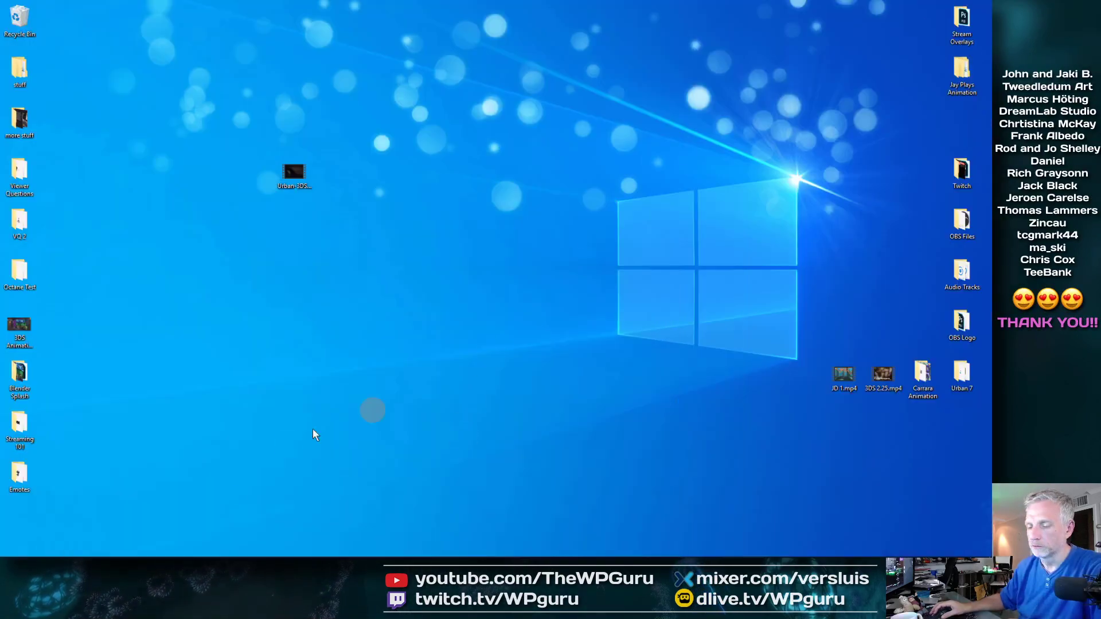
click(104, 552)
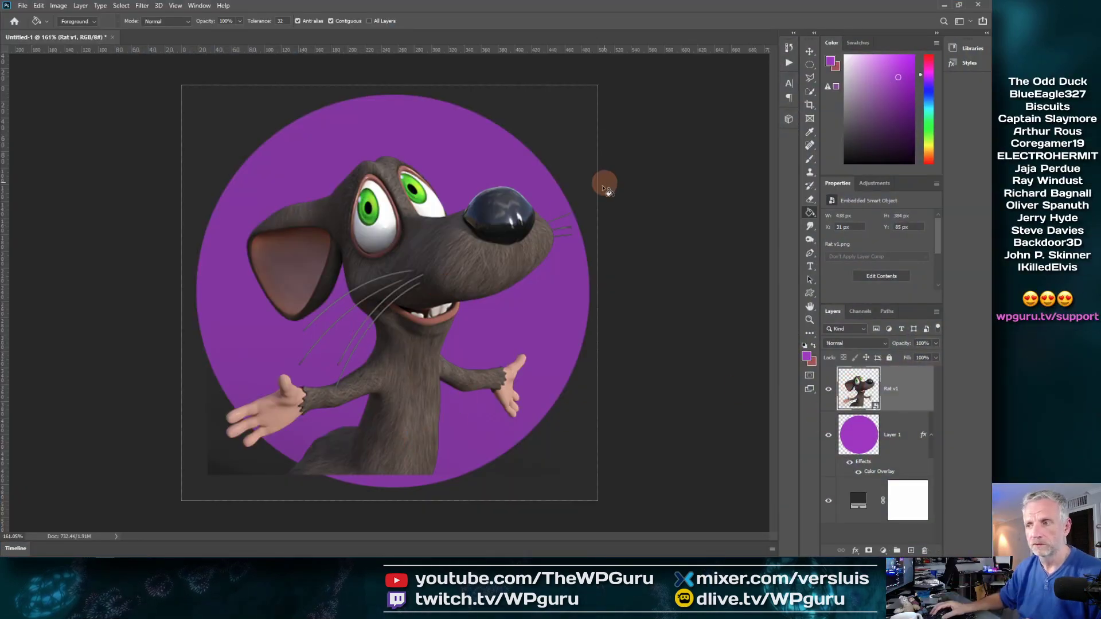
click(22, 7)
click(91, 205)
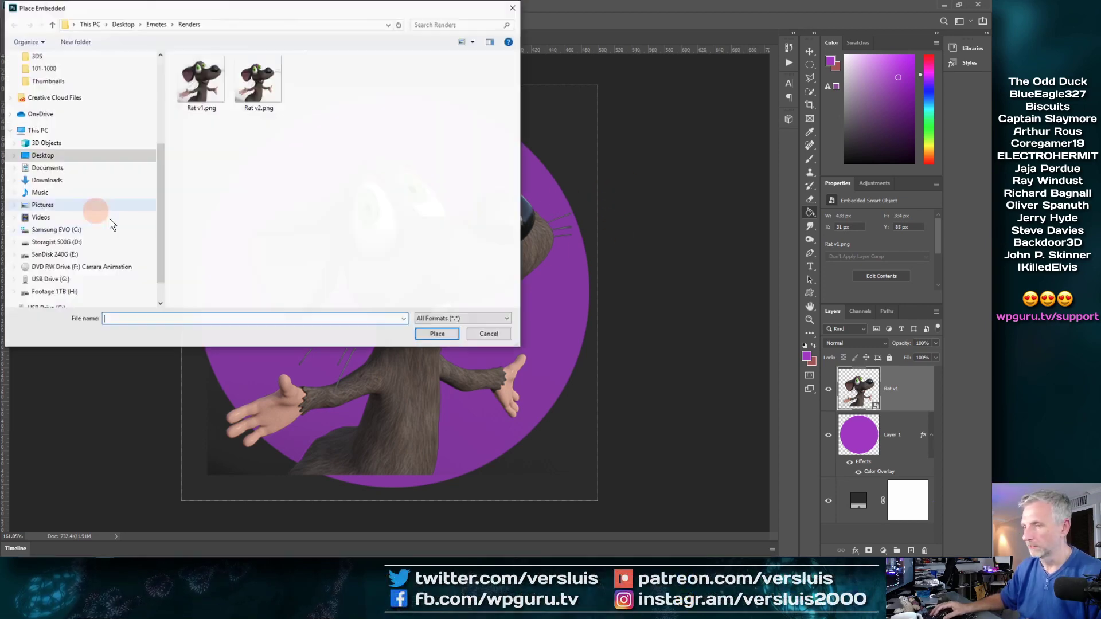
click(281, 108)
click(438, 334)
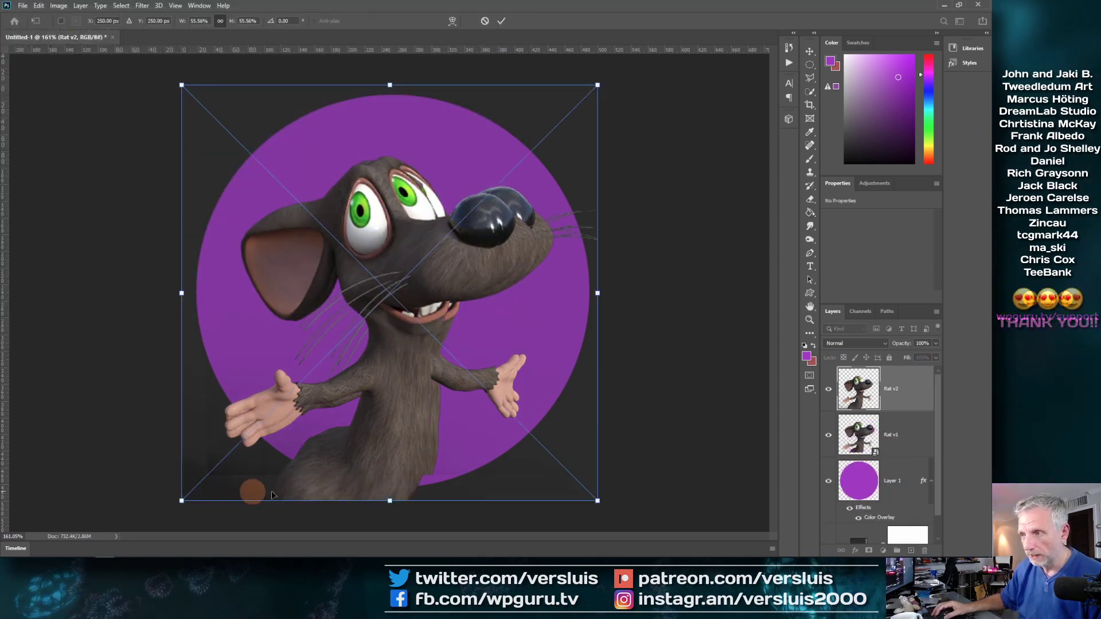
- Commit the placed Rat v2 render at full canvas width and hide the Rat v1 layer
click(829, 438)
click(829, 437)
click(828, 438)
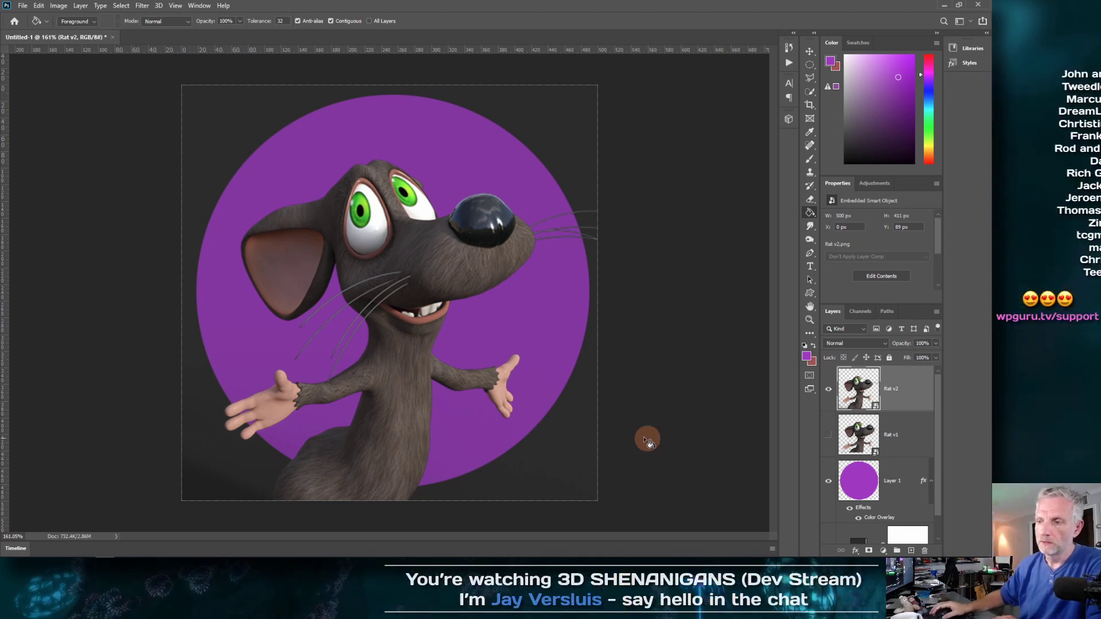
- Examine how the rat emote reads at thumbnail size and at enlarged size
scroll(555, 367, down, 10)
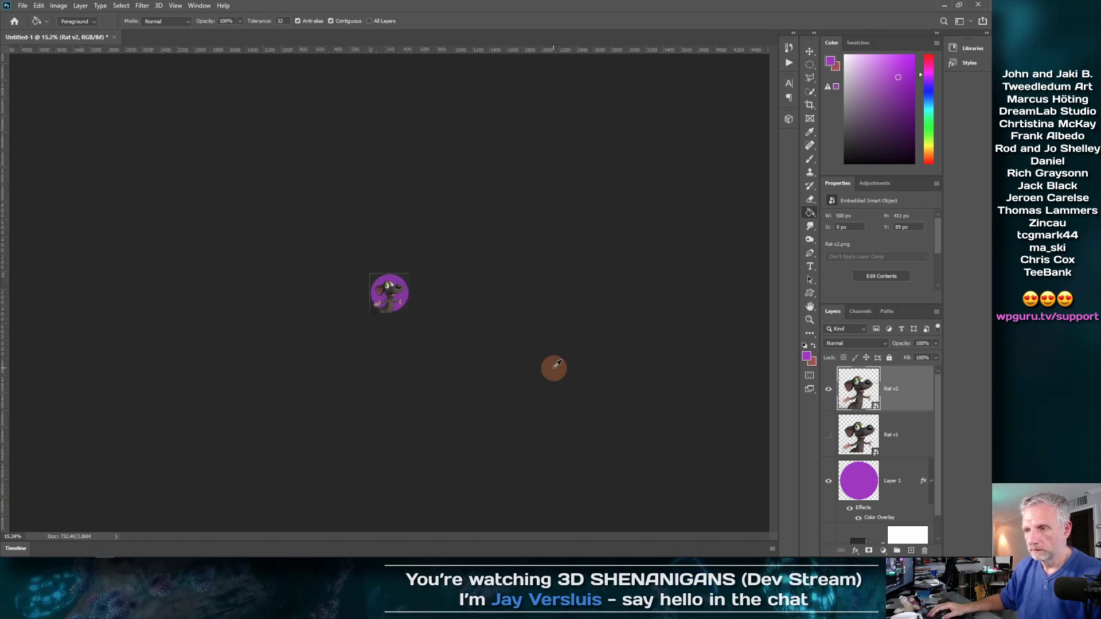
scroll(555, 367, down, 3)
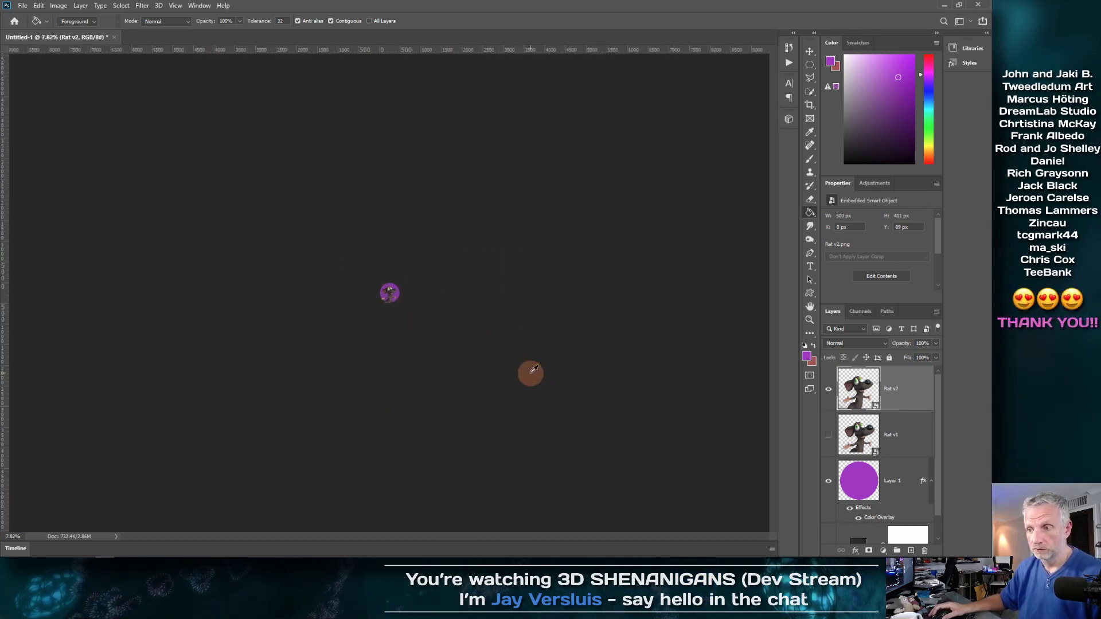
scroll(530, 373, up, 7)
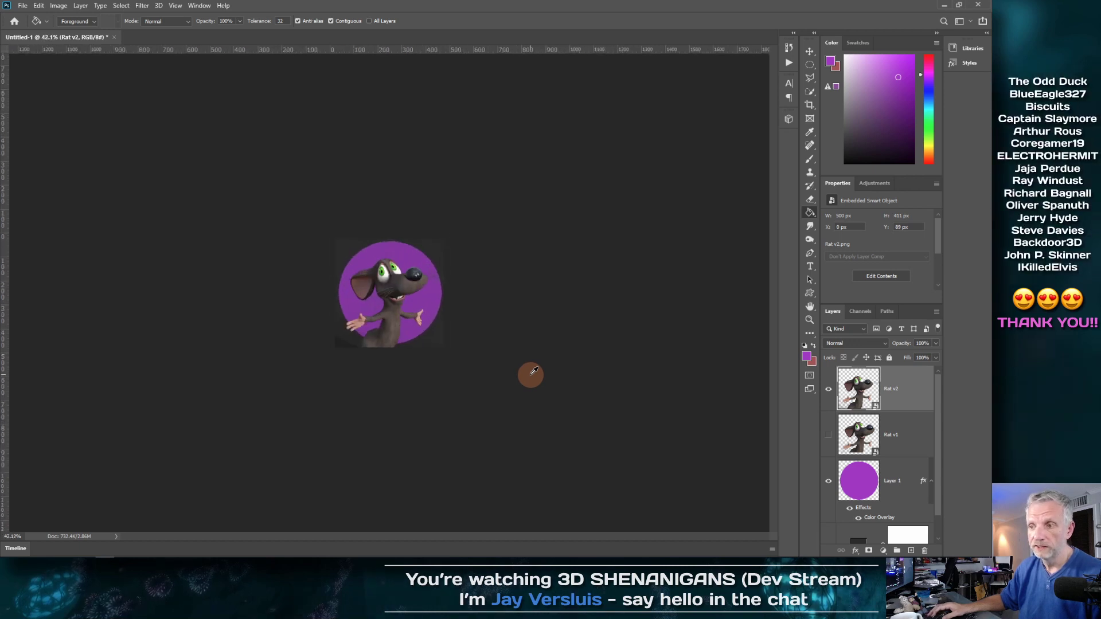
scroll(530, 375, down, 4)
scroll(534, 373, up, 10)
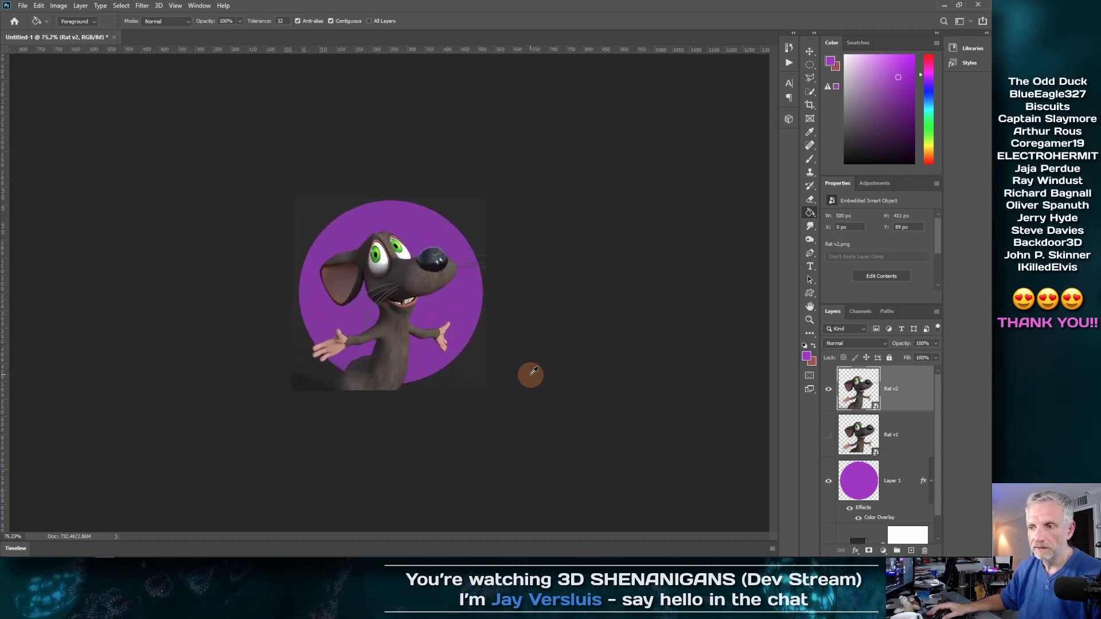
scroll(534, 373, up, 1)
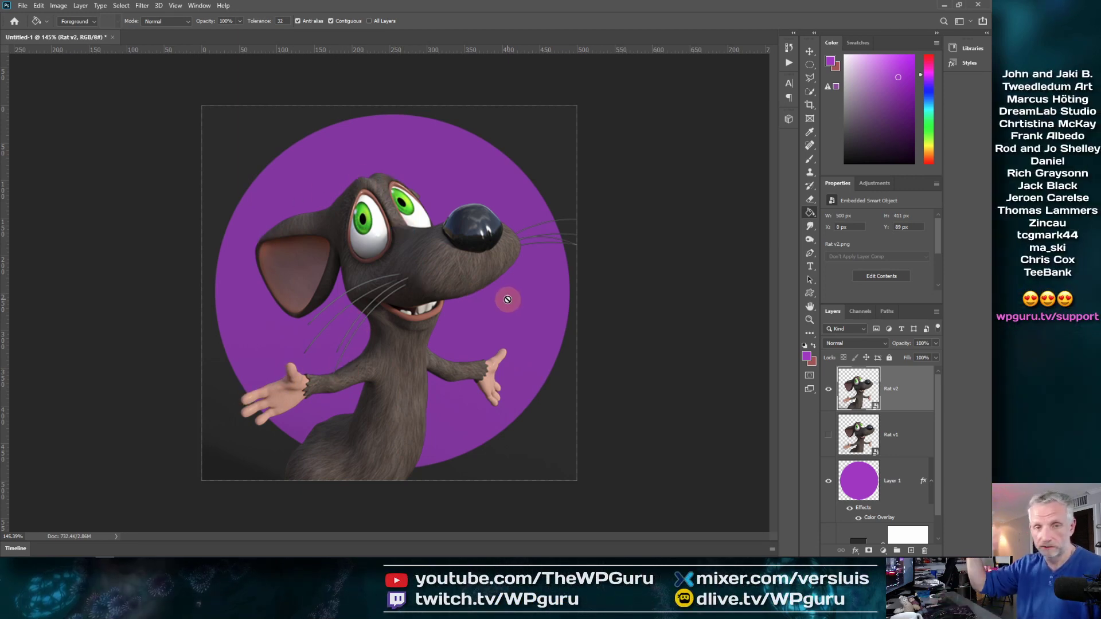
scroll(507, 299, up, 2)
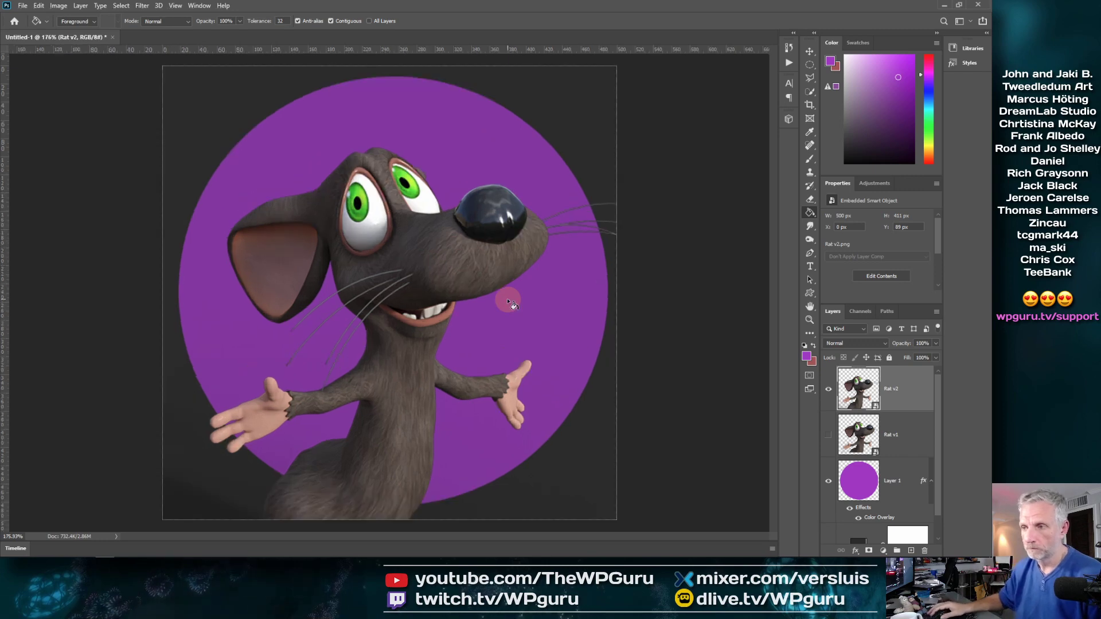
scroll(510, 302, down, 1)
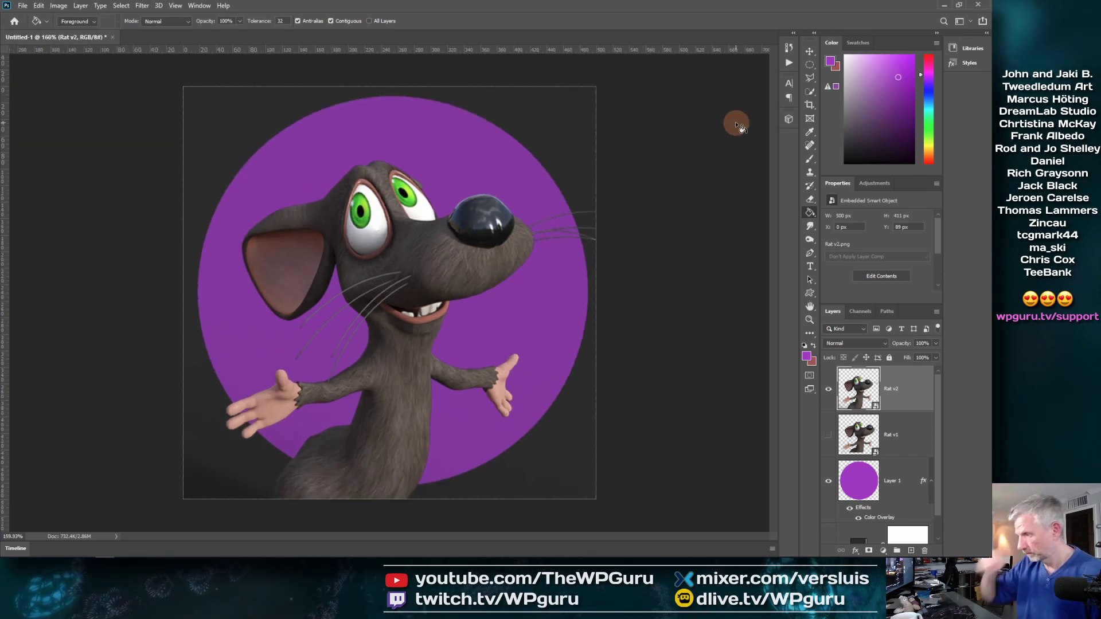
click(944, 6)
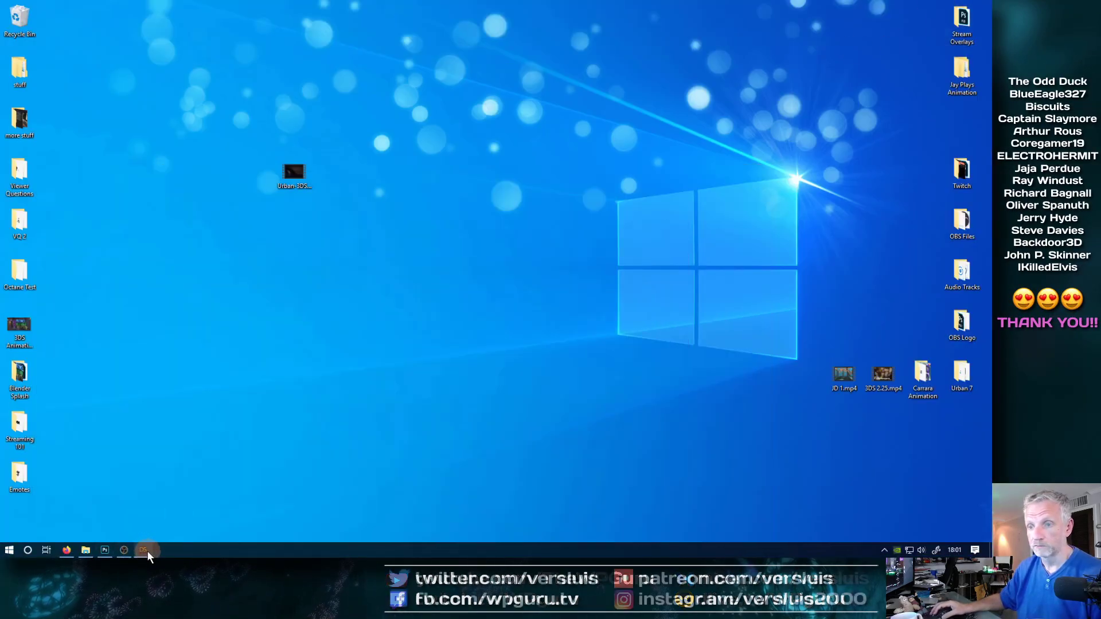
click(103, 550)
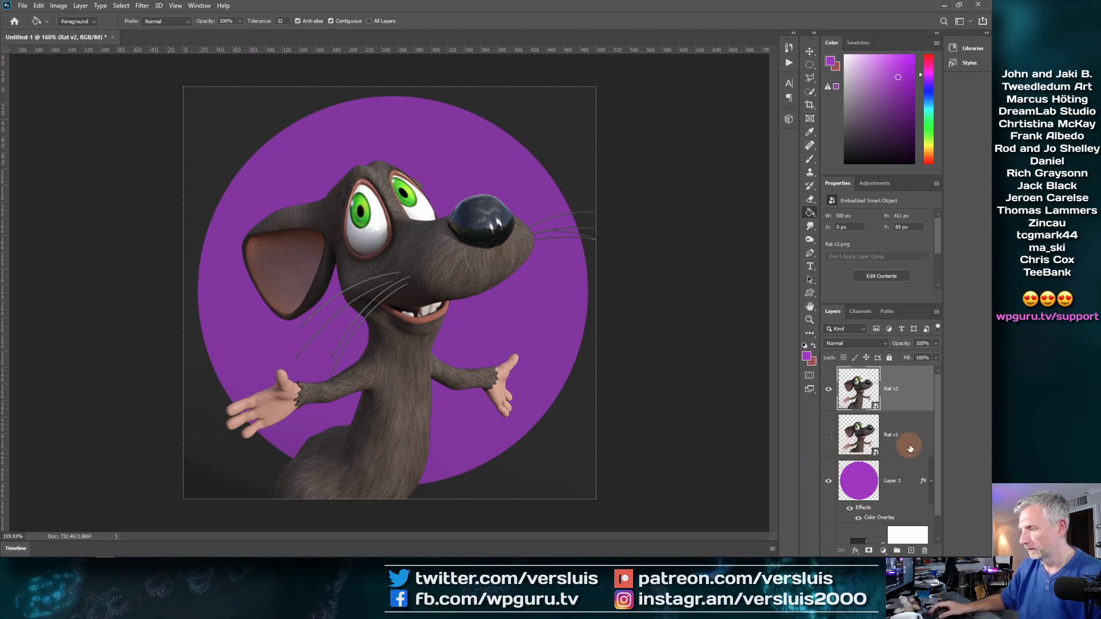
- Recolor the solid background fill layer to a light salmon pink and hide the purple circle on Layer 1
scroll(938, 448, down, 1)
click(858, 521)
double_click(859, 521)
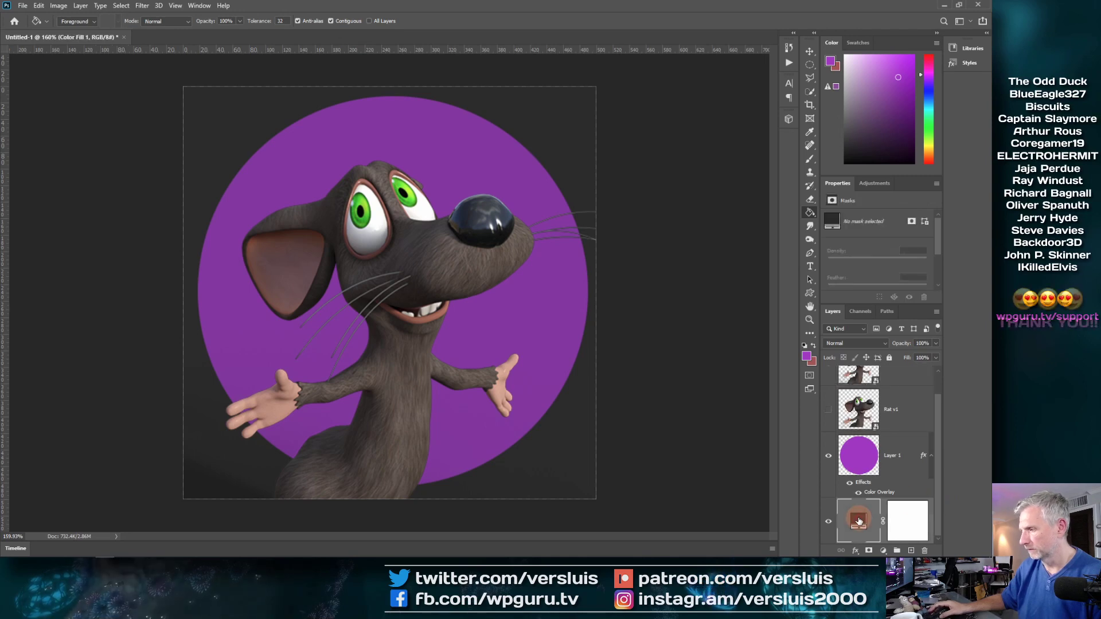
drag(629, 336, 637, 258)
click(832, 247)
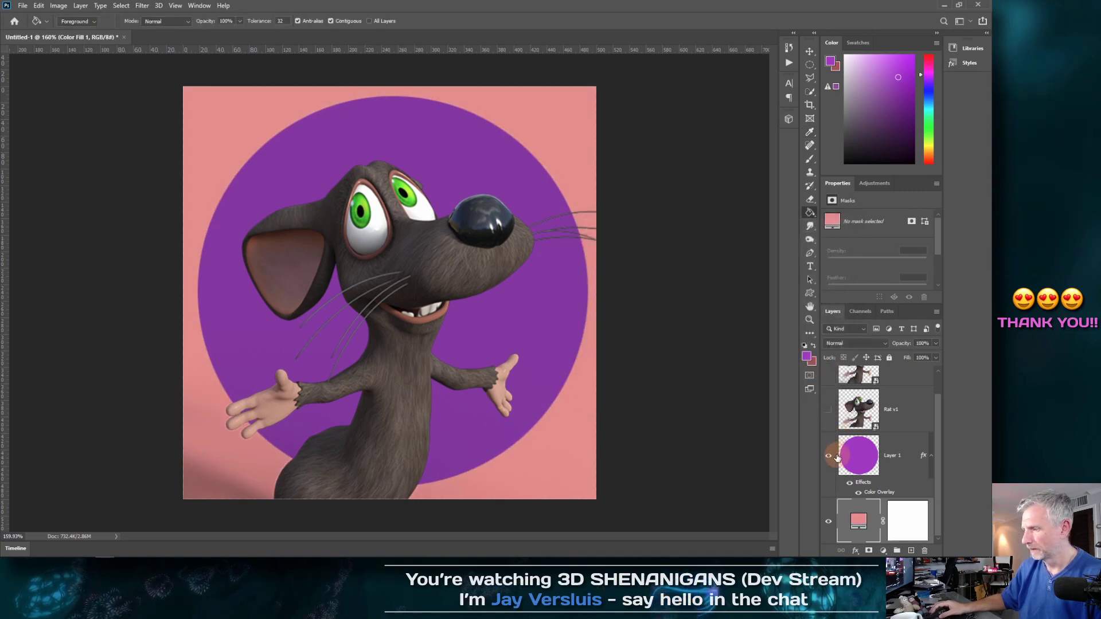
click(829, 457)
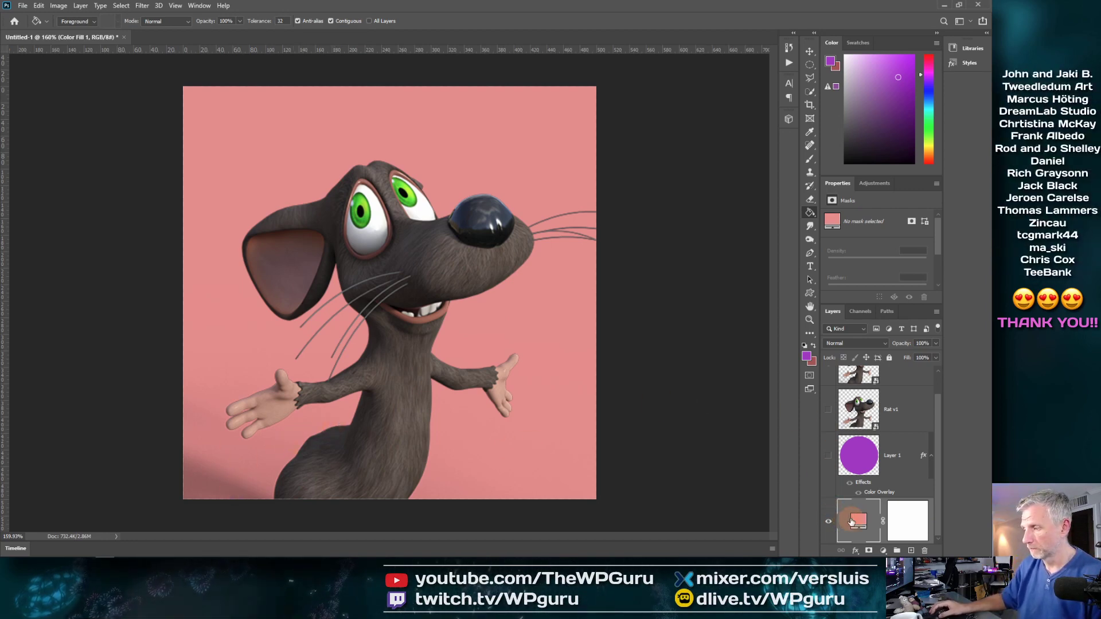
- Switch to DAZ Studio and show the scene in Perspective View from behind the rat, with the camera in sight
click(944, 5)
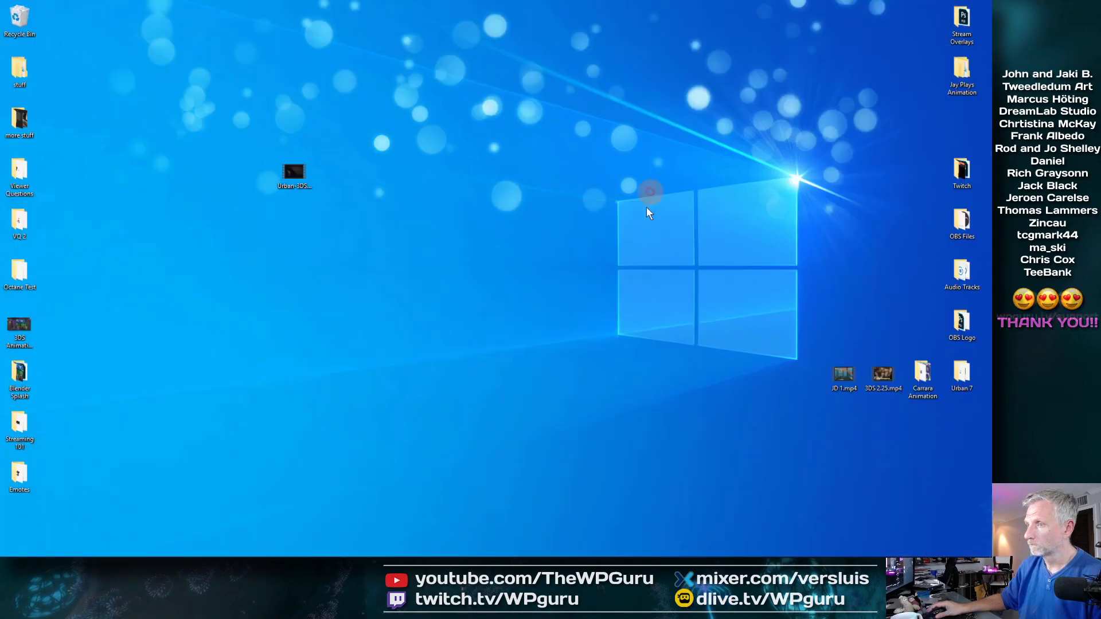
click(139, 546)
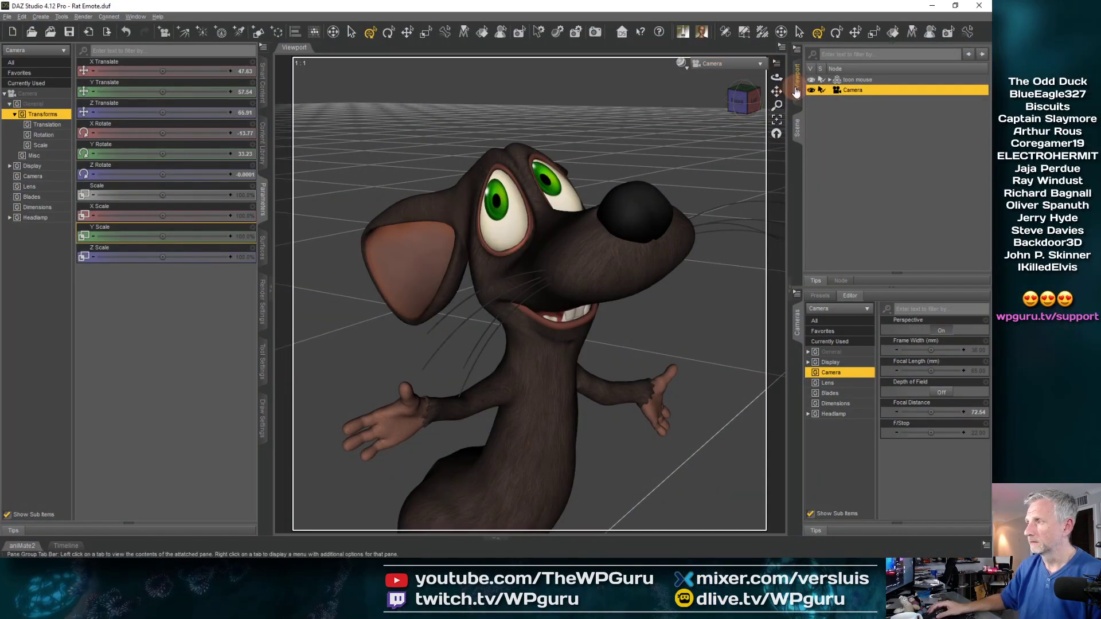
click(760, 65)
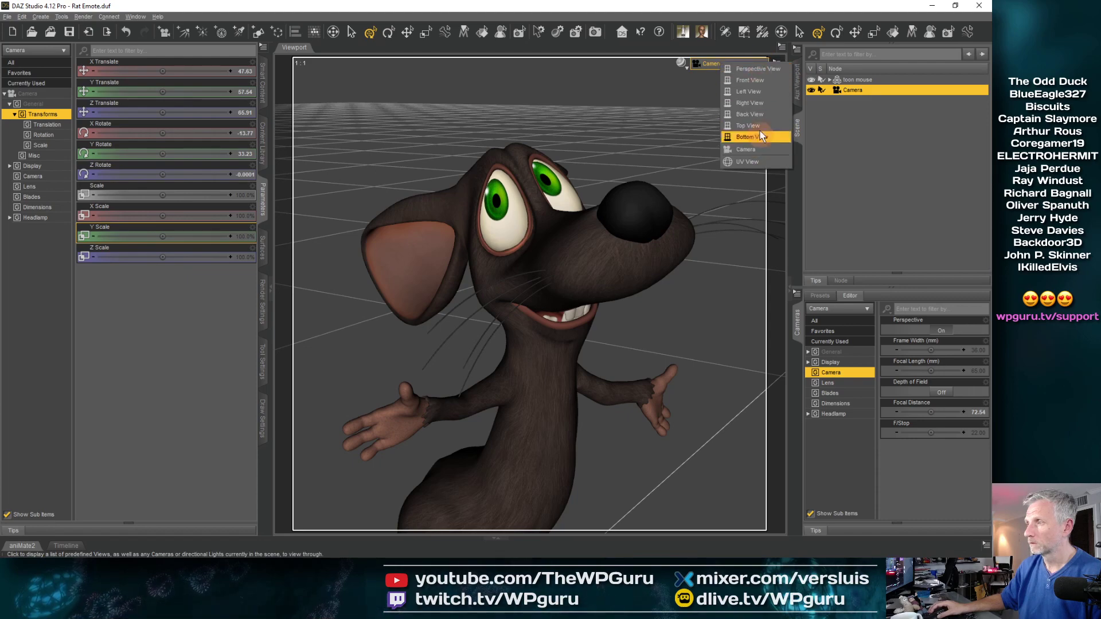
click(761, 70)
drag(660, 200, 652, 311)
scroll(657, 202, down, 5)
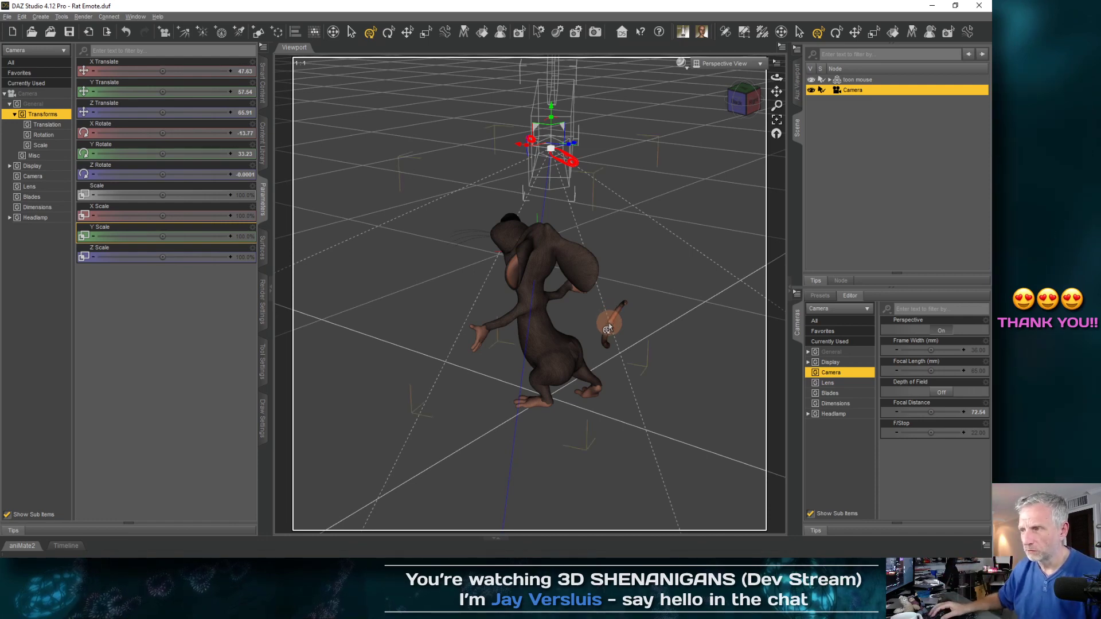
drag(609, 323, 609, 323)
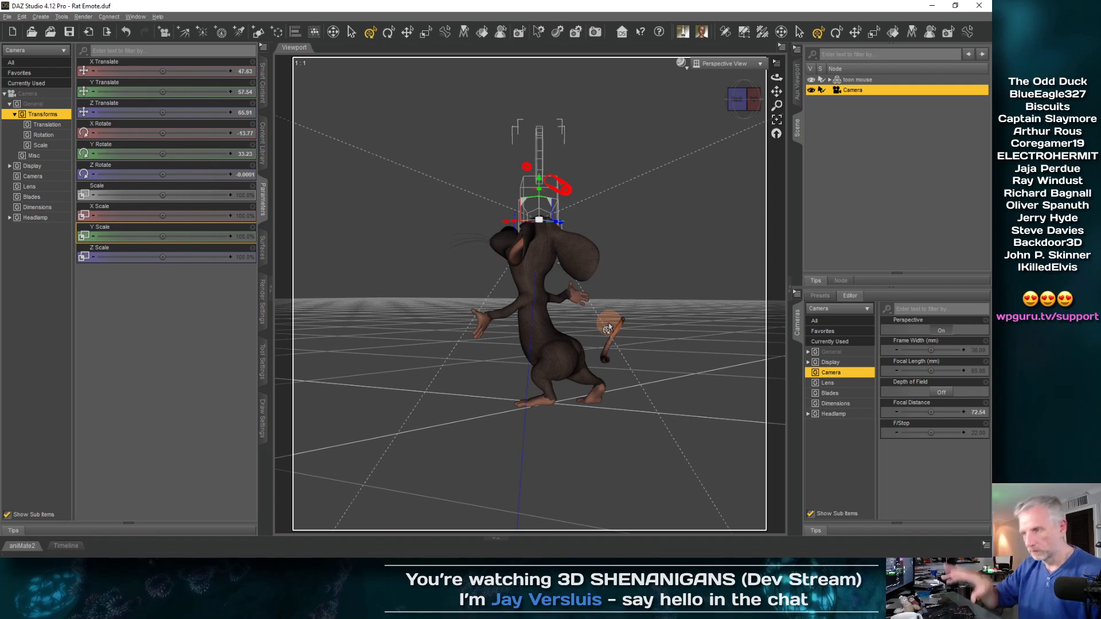
drag(609, 328, 607, 327)
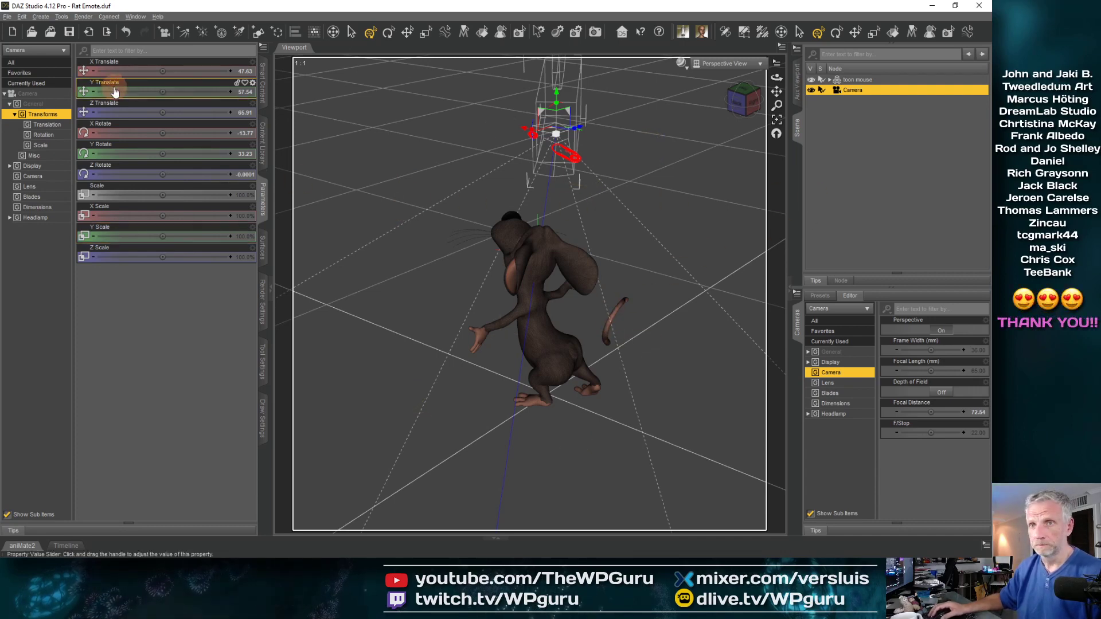
- Create a new spotlight at the active viewport's position and bring up the Environment render settings
click(44, 20)
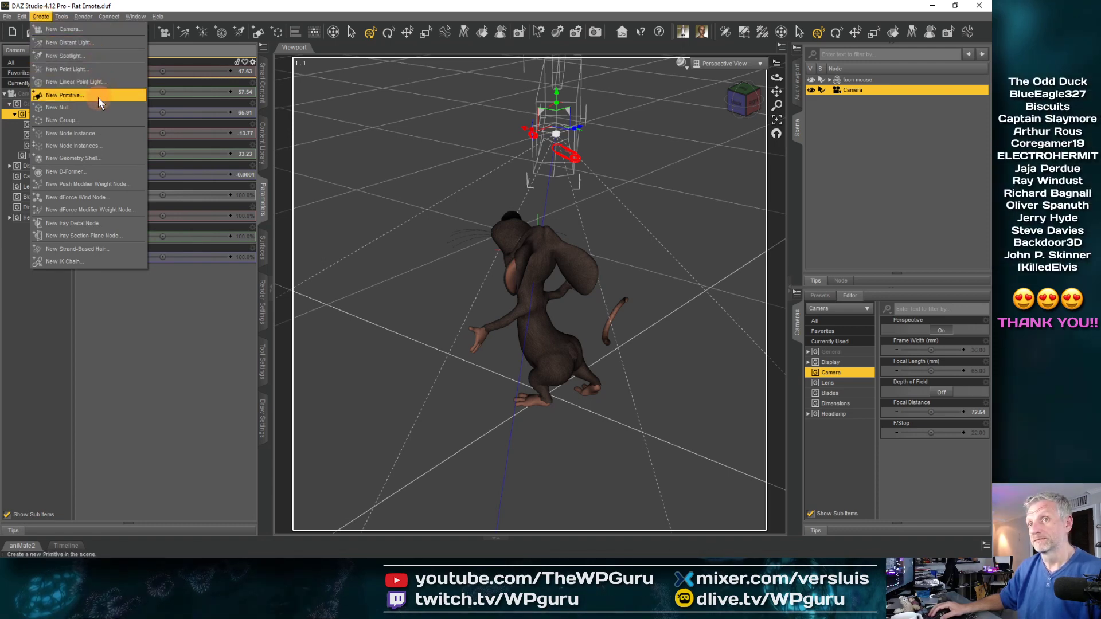
click(103, 56)
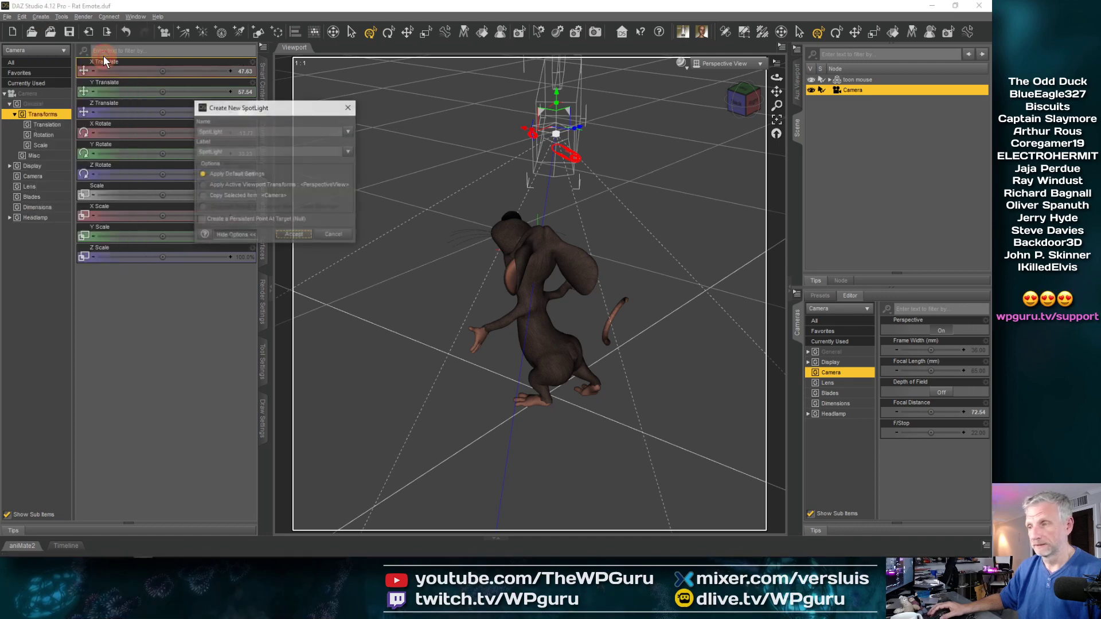
click(294, 235)
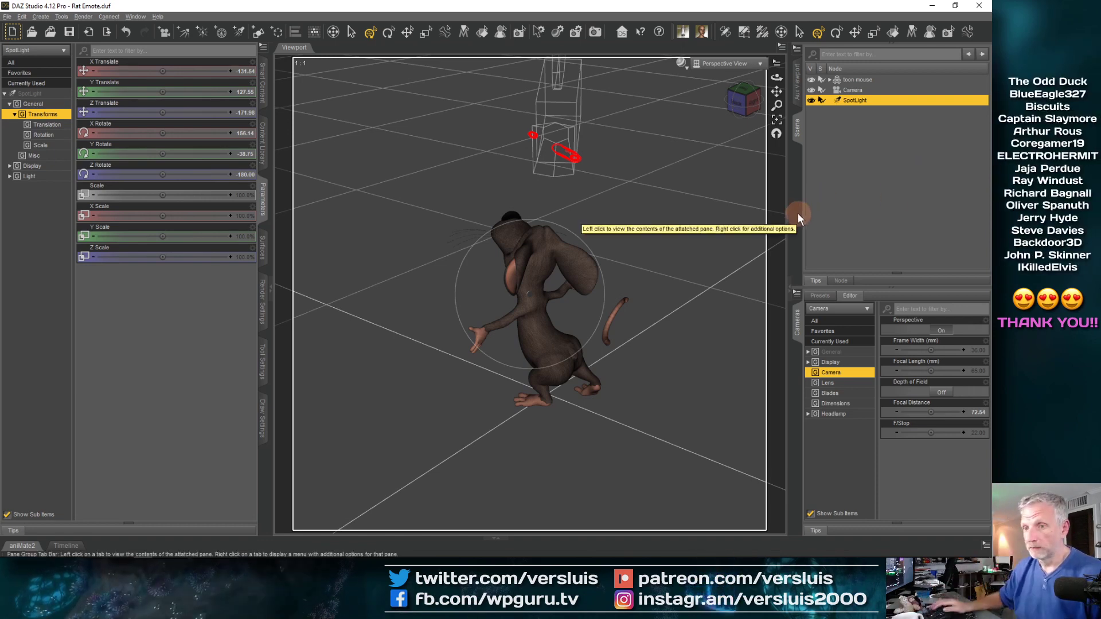
click(262, 299)
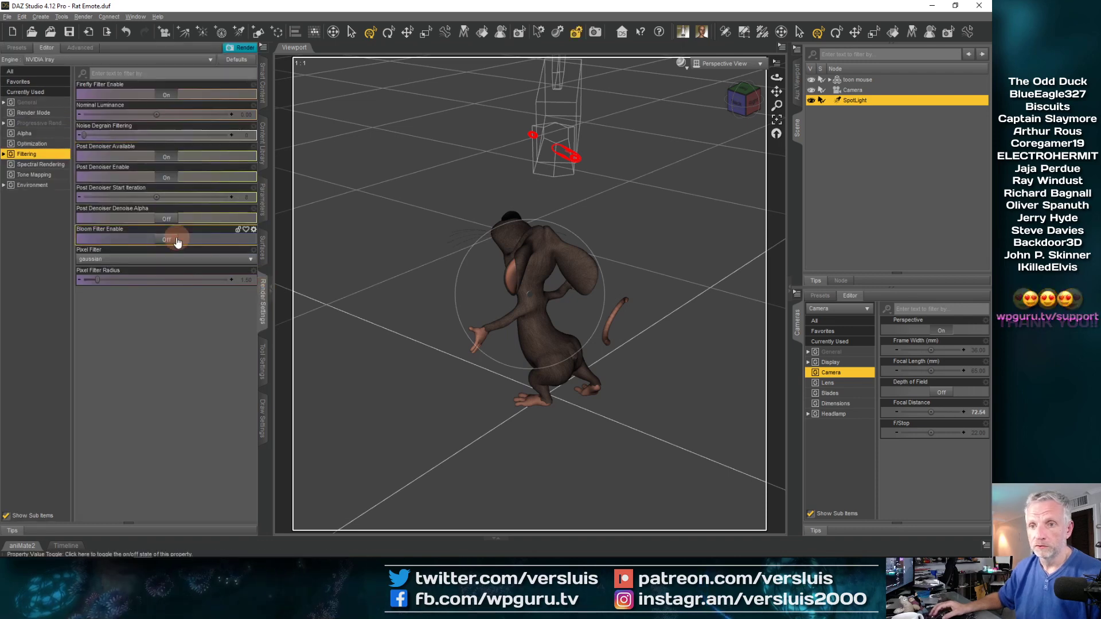
click(46, 186)
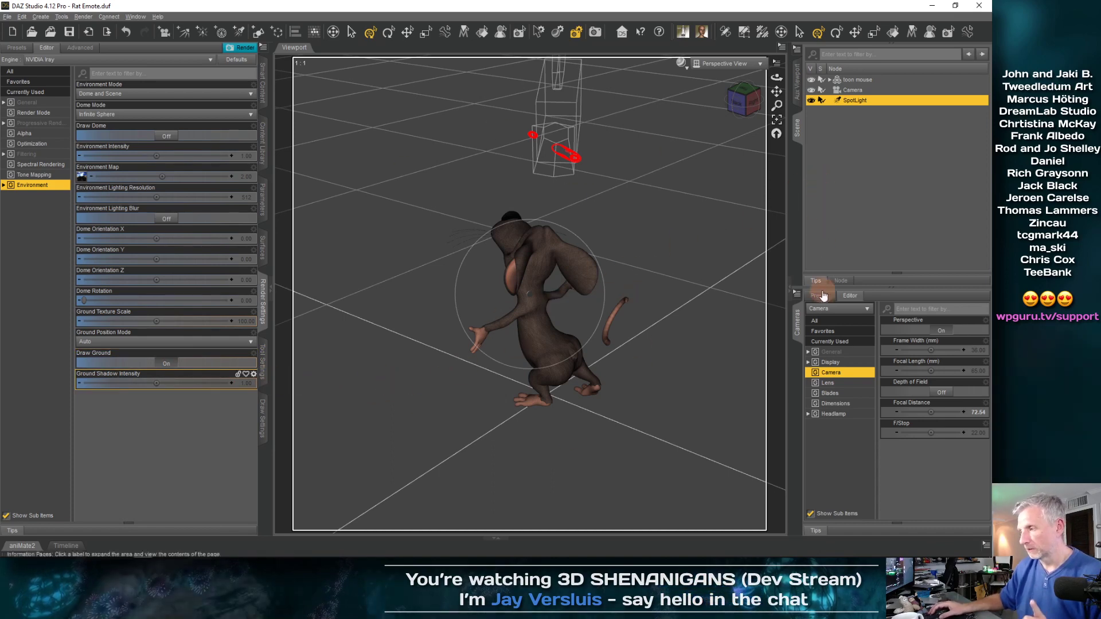
- Show the Camera view as a live NVIDIA Iray preview in the auxiliary viewport
click(797, 81)
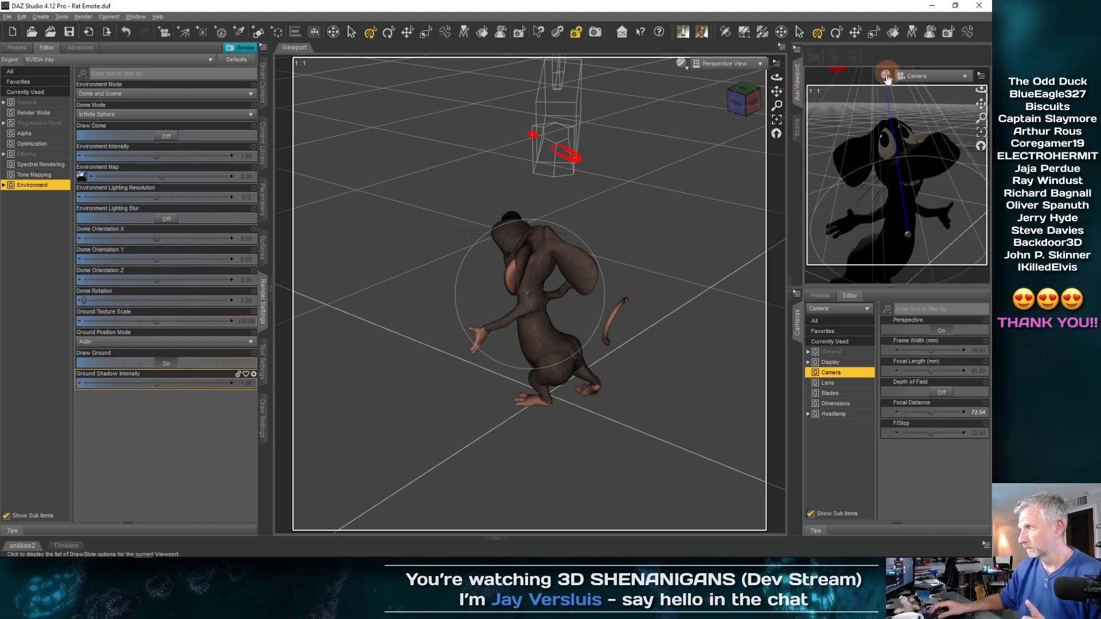
click(886, 75)
click(897, 197)
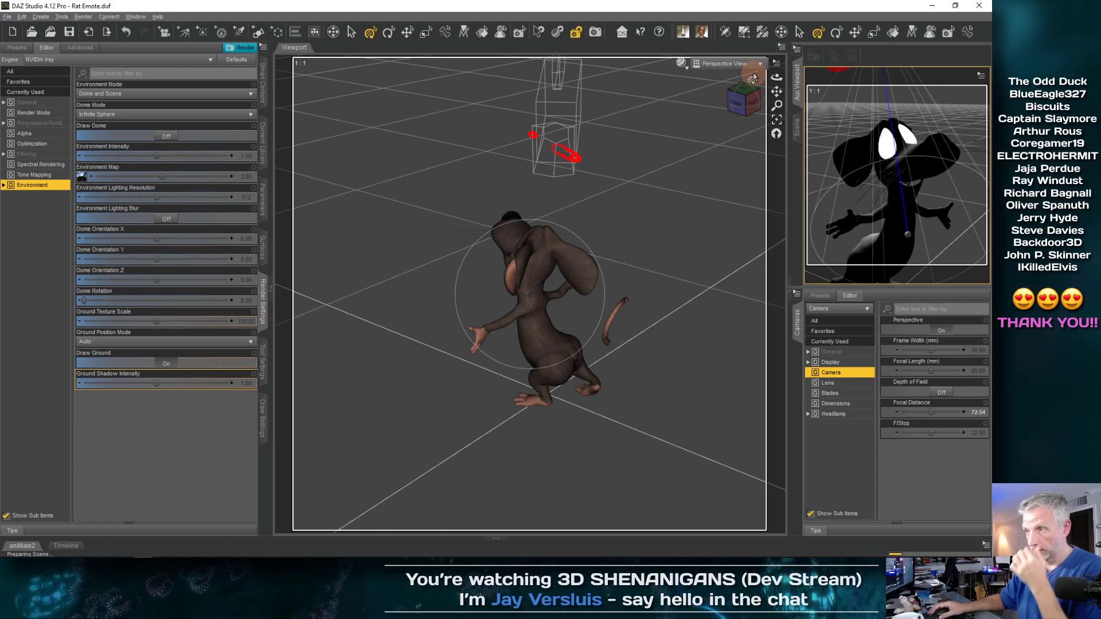
click(797, 127)
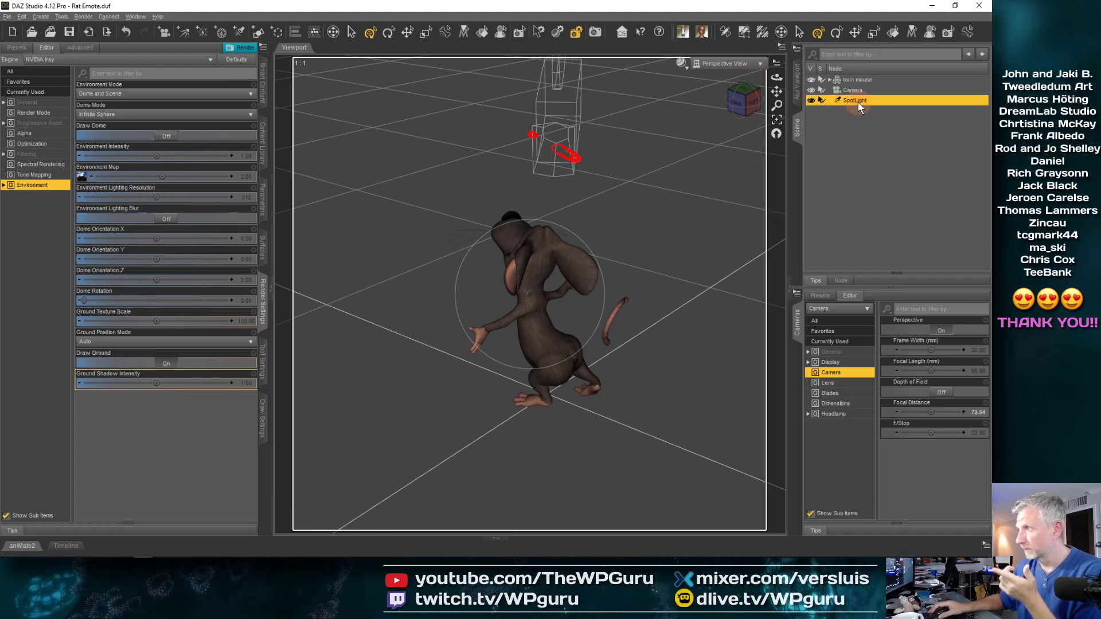
click(796, 99)
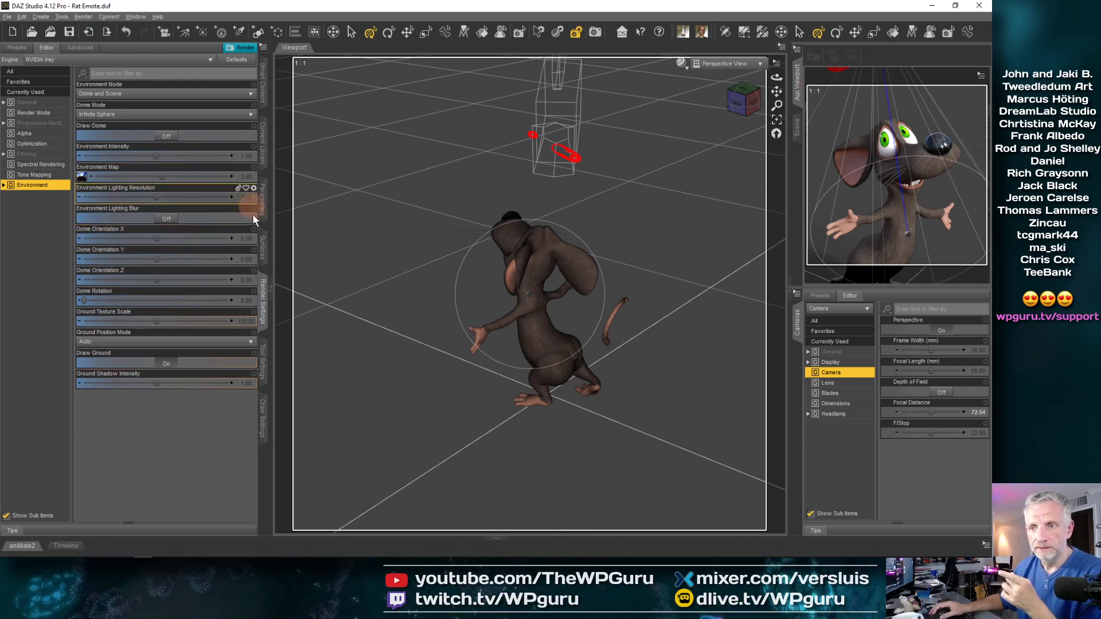
- Set the spotlight's luminous flux to 50000 lumen
click(264, 203)
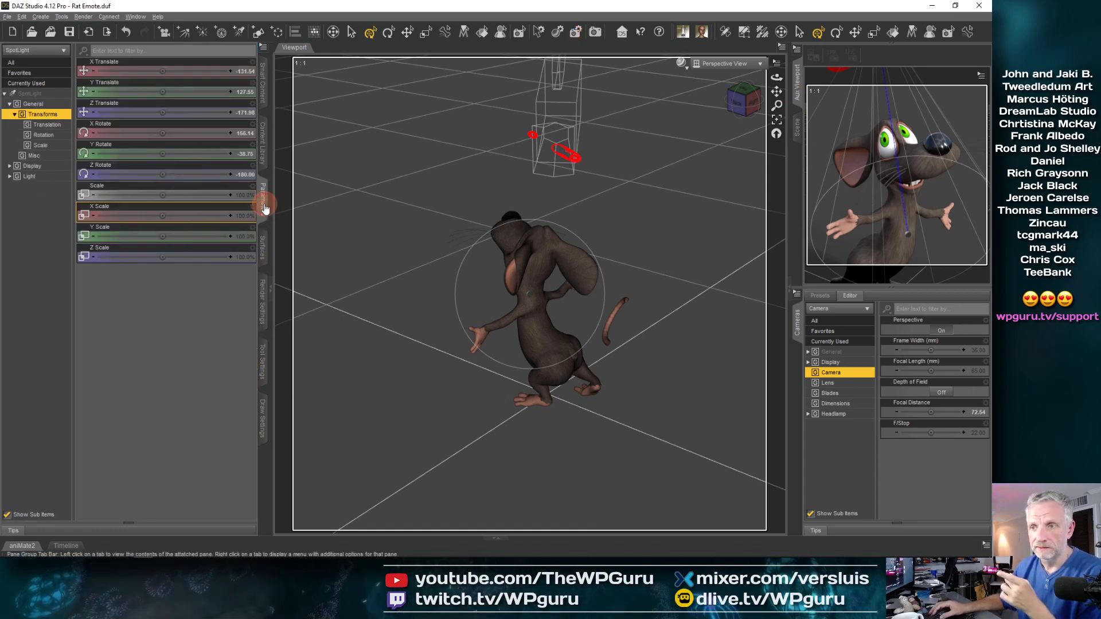
click(42, 179)
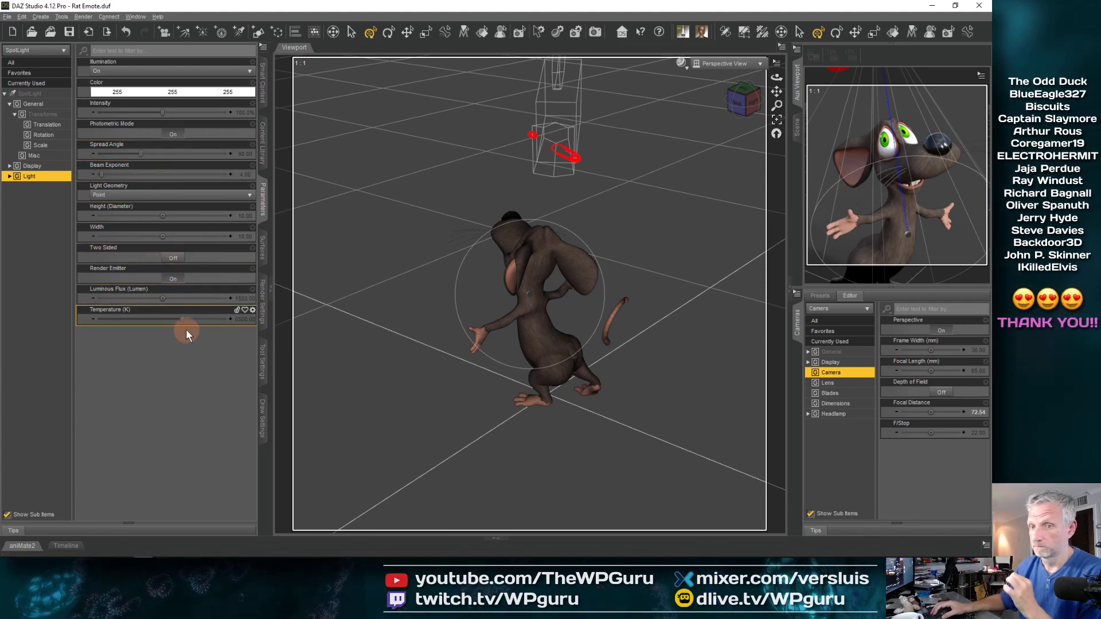
click(243, 299)
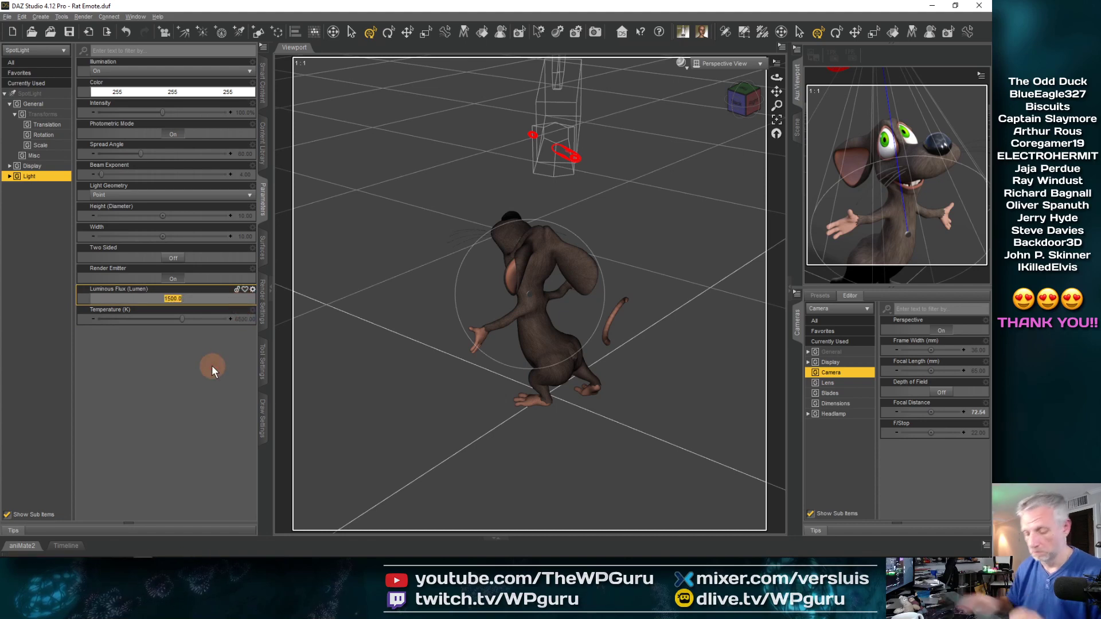
text(50000)
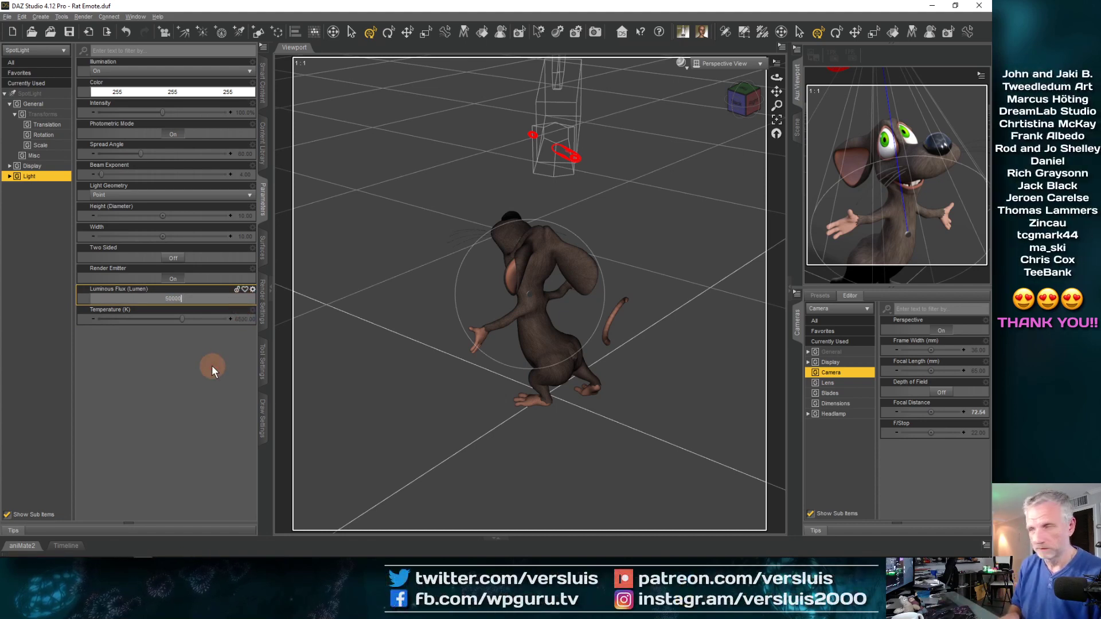
key(Return)
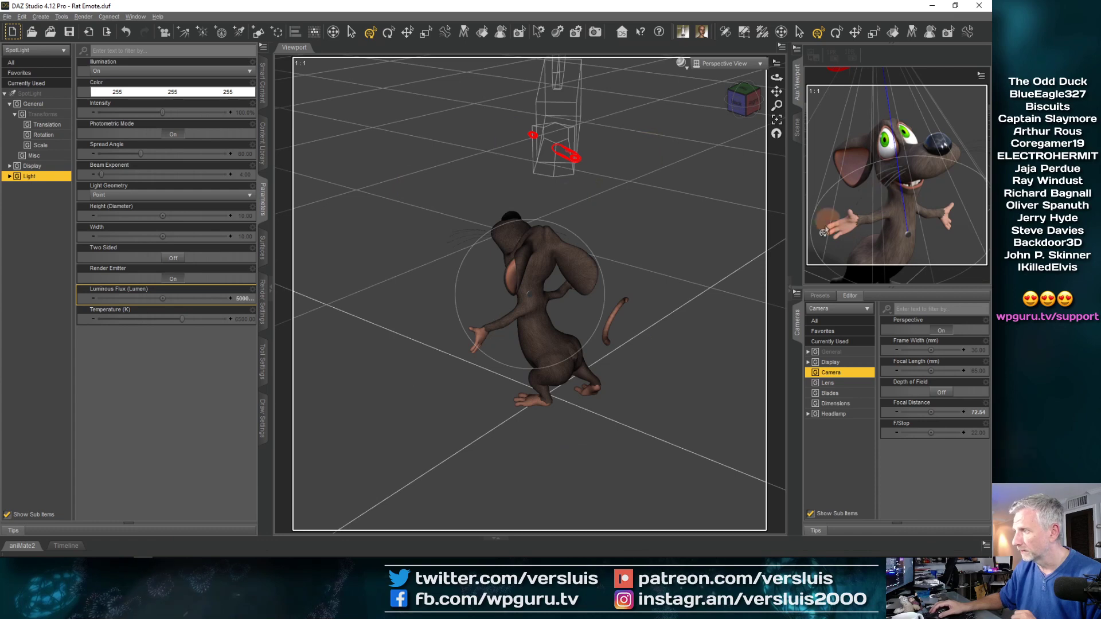
- Raise the spotlight's luminous flux to 500000 lumen and on to 5000000 lumen
click(242, 300)
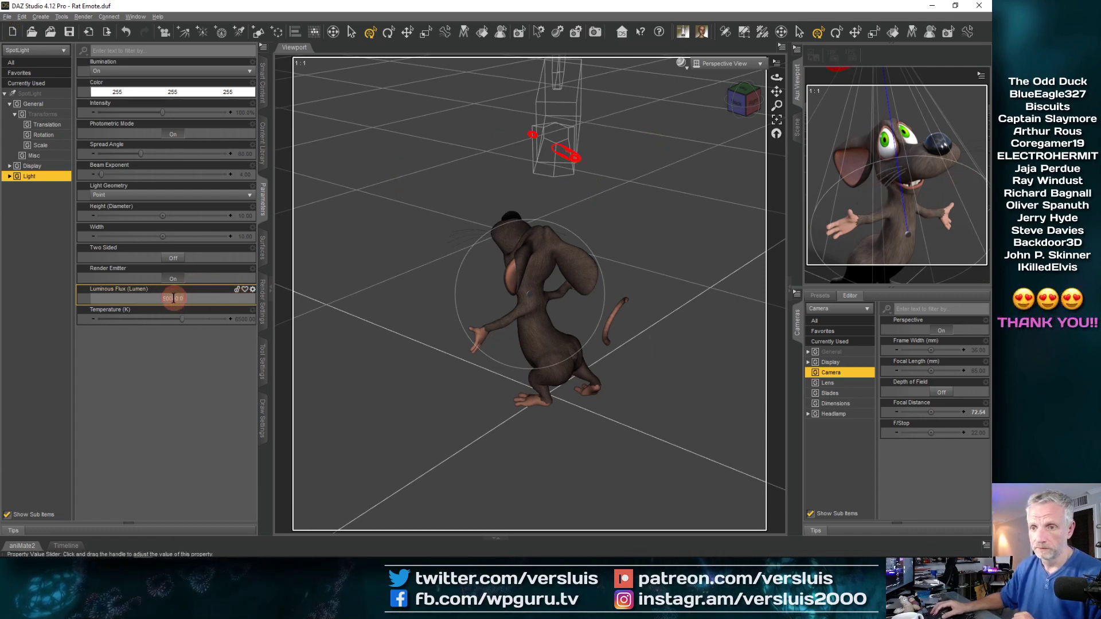
text(0)
key(Return)
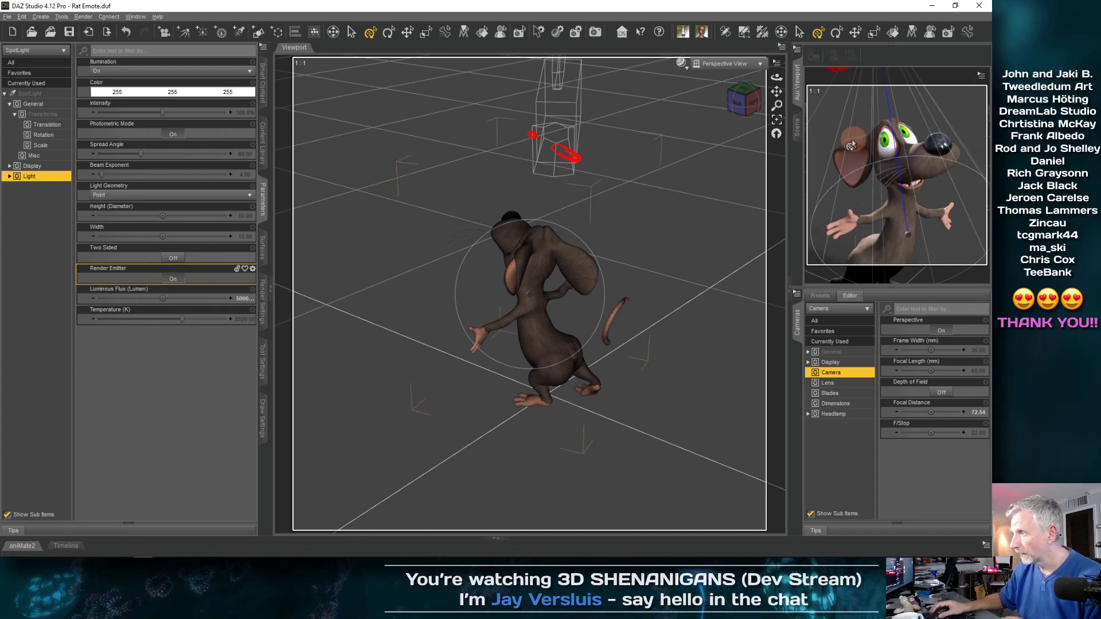
double_click(241, 298)
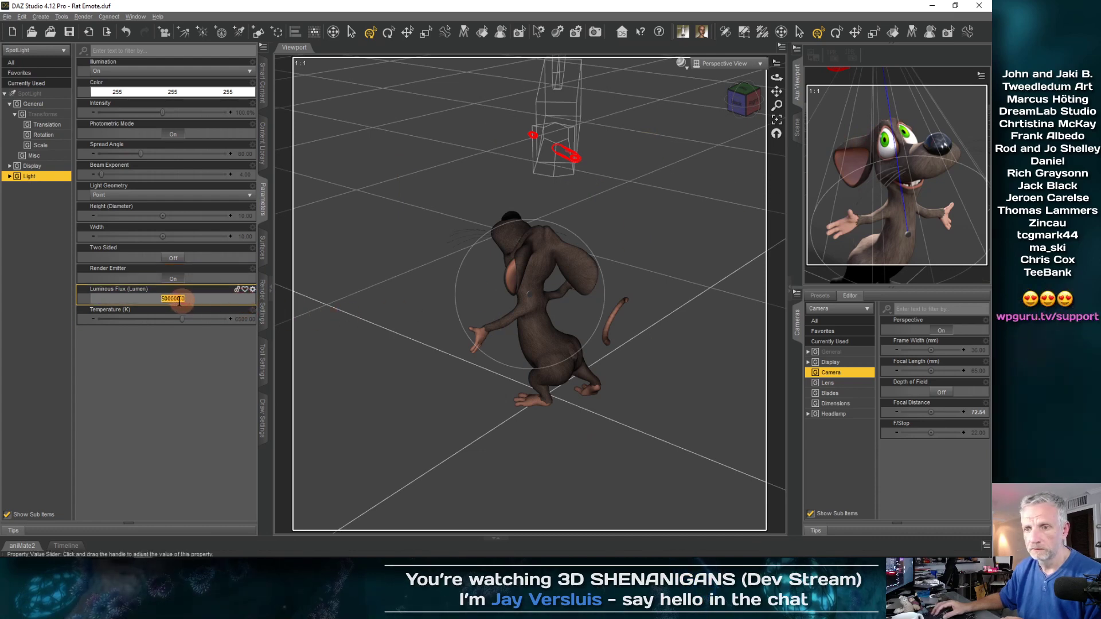
key(Return)
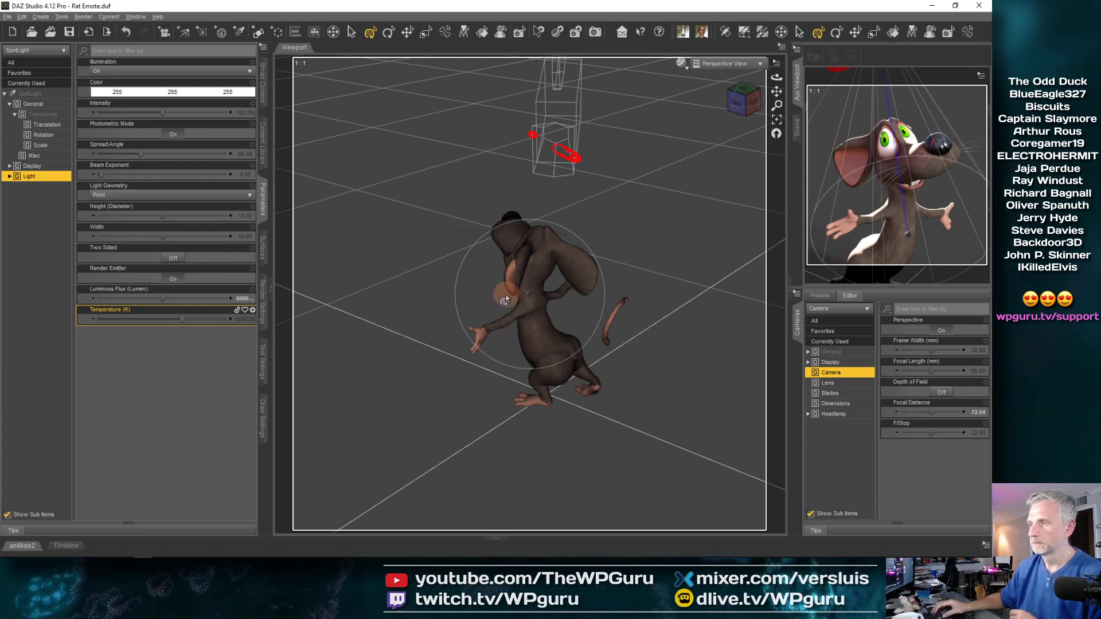
- Look through the spotlight in the main viewport and orbit its view around the rat to change the light's direction
click(765, 65)
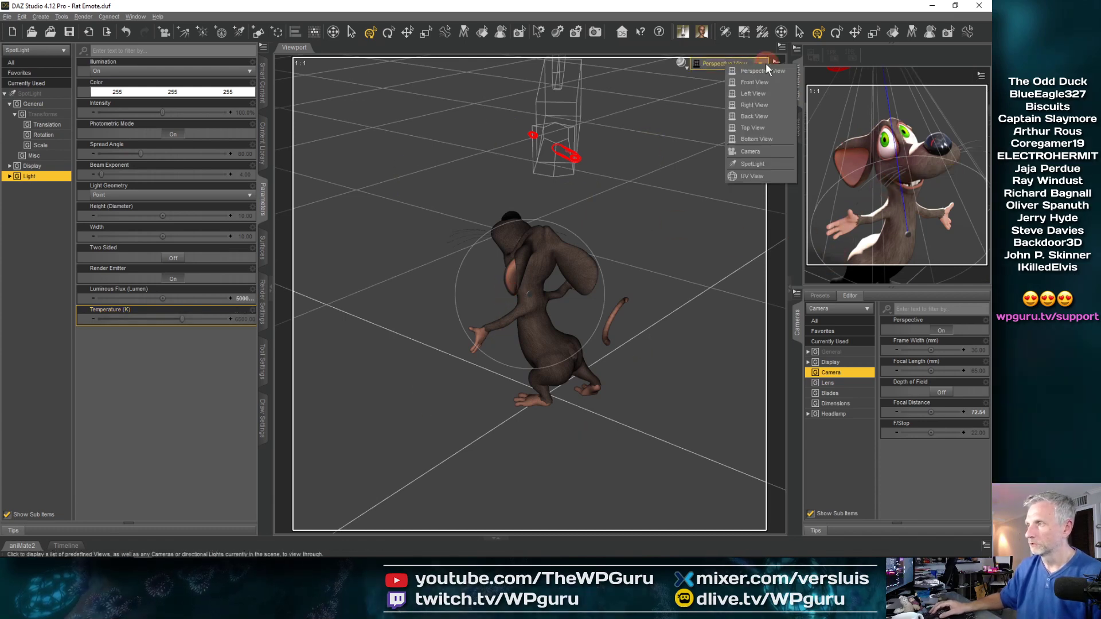
click(759, 164)
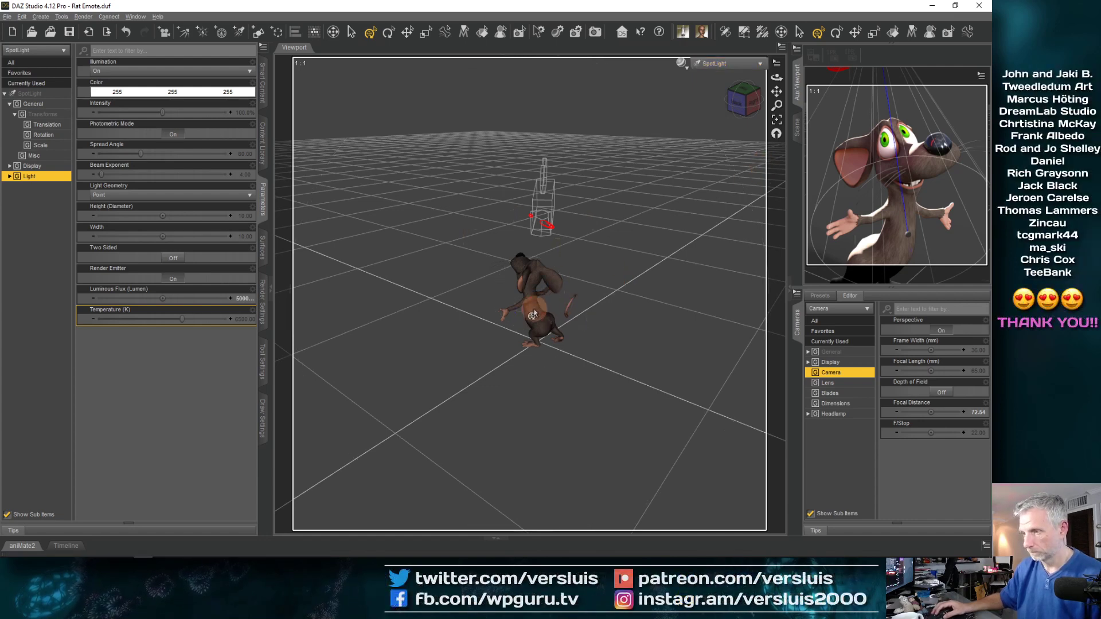
click(534, 312)
drag(587, 312, 619, 381)
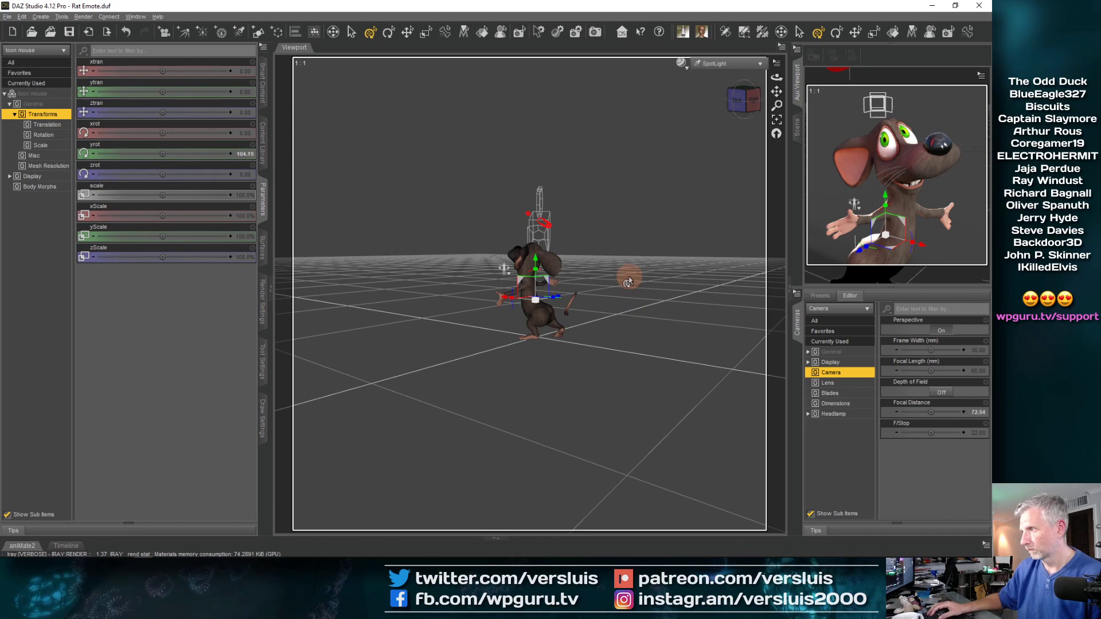
drag(629, 281, 617, 253)
click(524, 294)
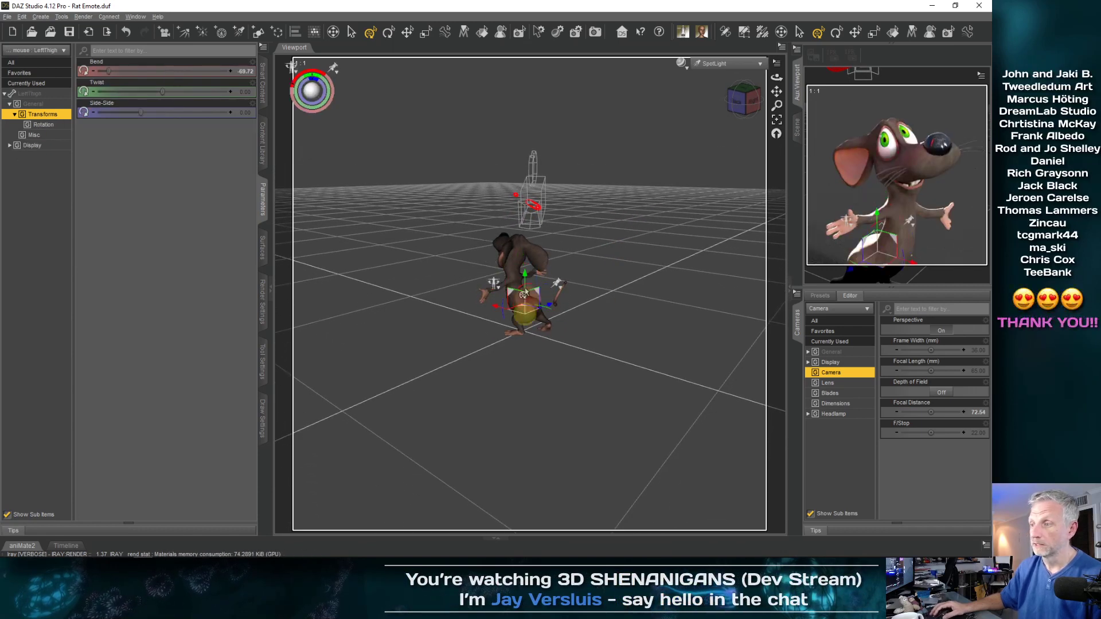
- Frame the spotlight's view on the rat's head and pull the light back until the whole rat is in view
drag(517, 274, 658, 176)
click(776, 120)
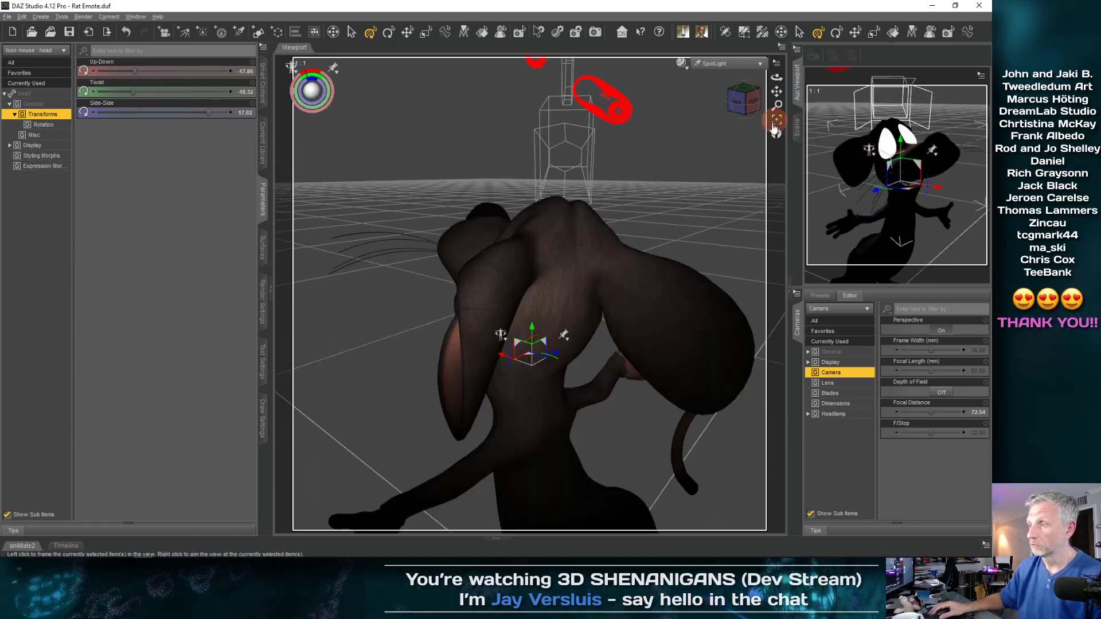
drag(652, 293, 633, 321)
scroll(652, 291, down, 10)
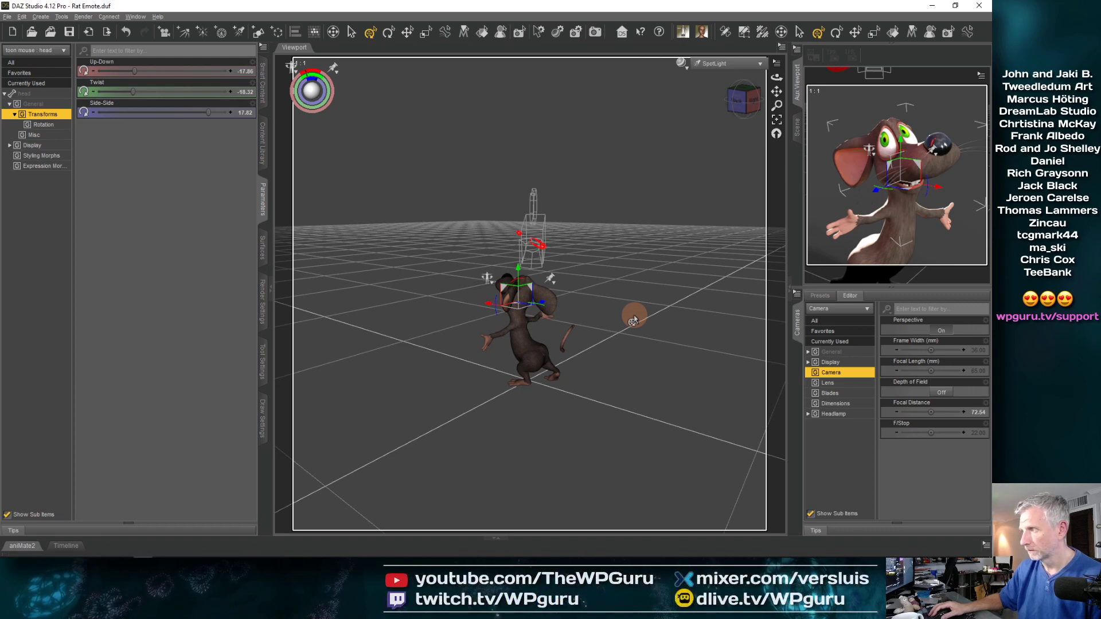
- Reposition the spotlight behind the rat so that its light rims the body in the Iray preview
mouse_move(633, 320)
mouse_down()
mouse_move(631, 346)
mouse_move(627, 332)
mouse_move(664, 332)
mouse_up()
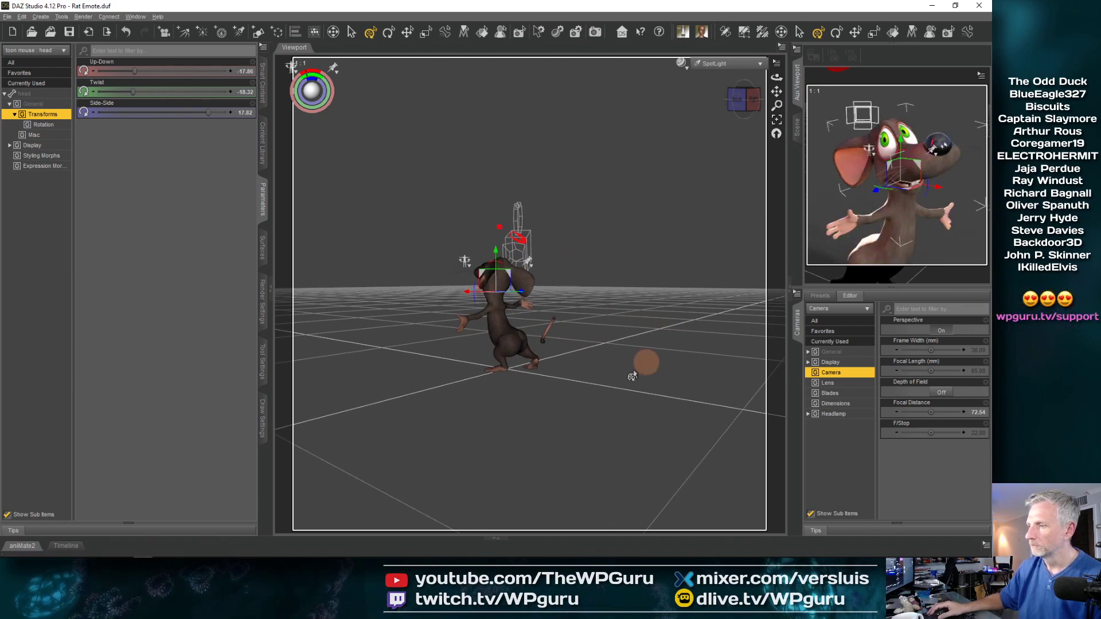
mouse_move(589, 392)
mouse_down()
mouse_move(598, 382)
mouse_move(585, 452)
mouse_move(587, 384)
mouse_move(597, 381)
mouse_move(587, 457)
mouse_move(591, 381)
mouse_up()
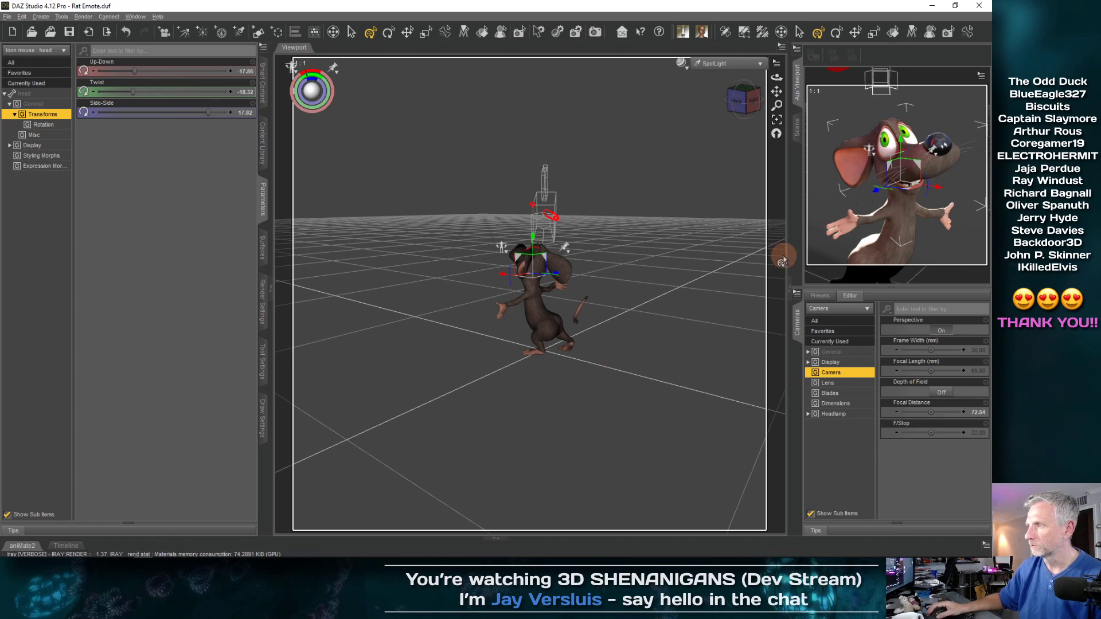
drag(635, 257, 634, 261)
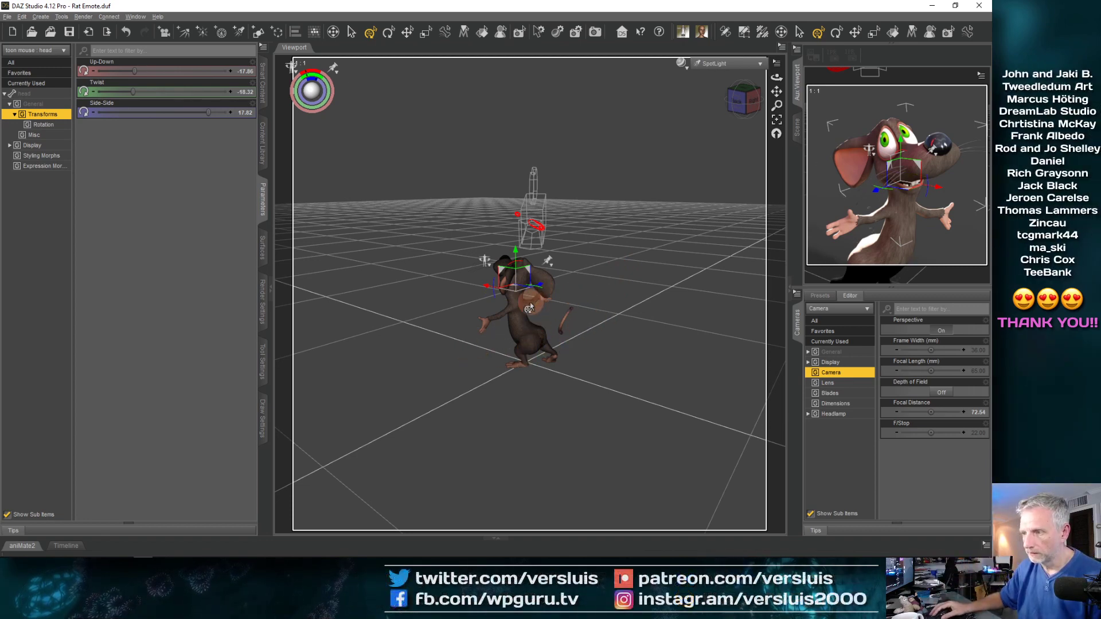
drag(588, 314, 673, 325)
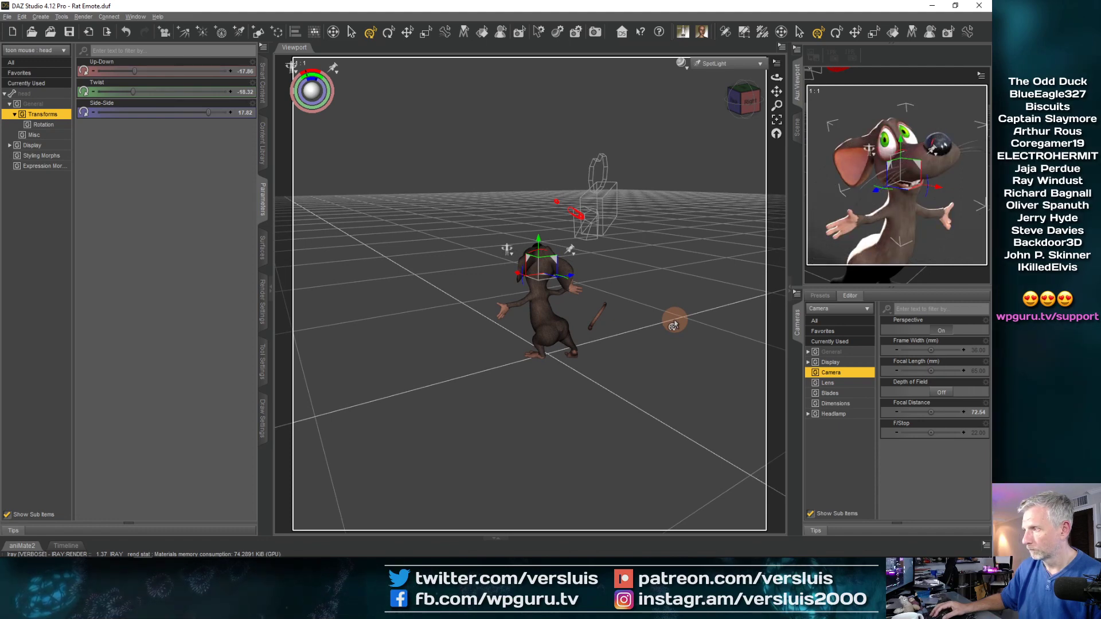
mouse_move(673, 325)
mouse_down()
mouse_move(659, 288)
mouse_move(664, 338)
mouse_up()
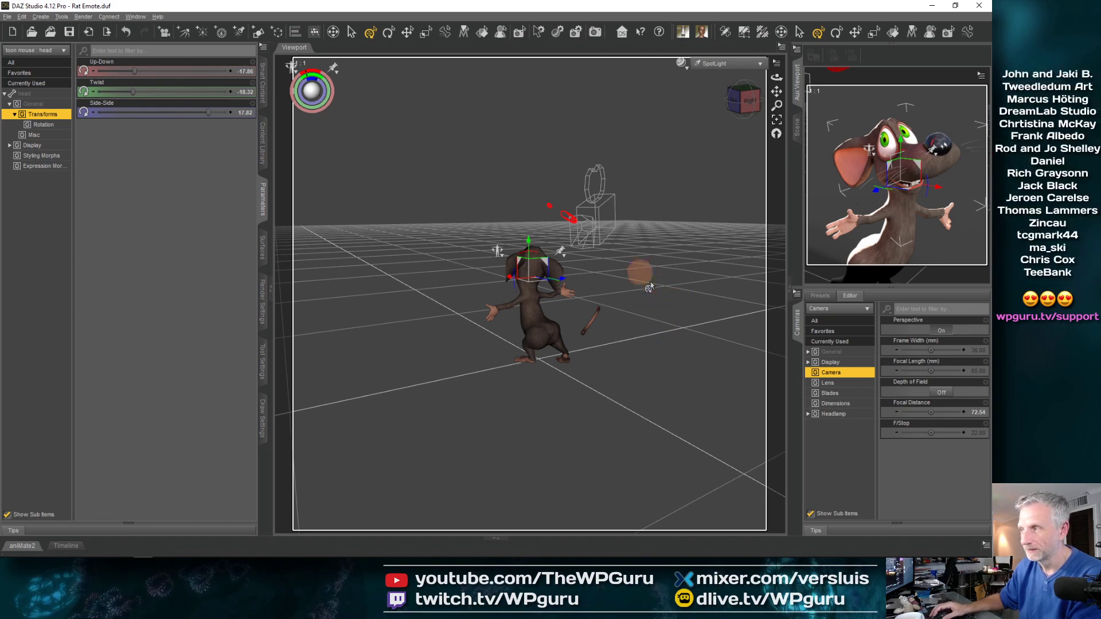
- Collapse the toon mouse hierarchy, select the spotlight in the scene and set its luminous flux to 500000 lumen
click(796, 127)
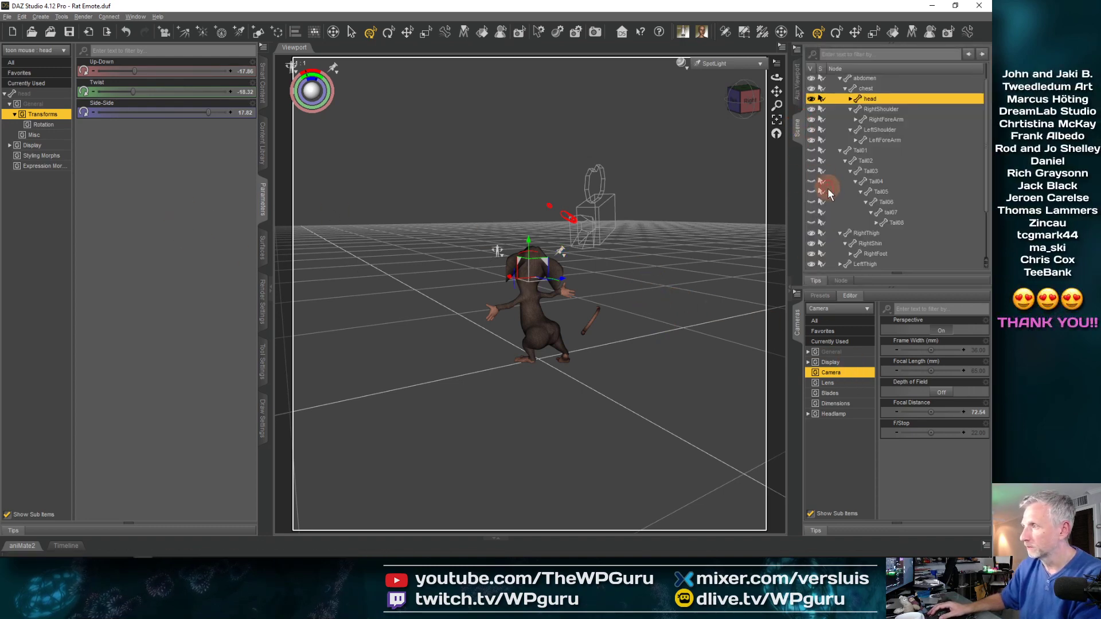
click(829, 80)
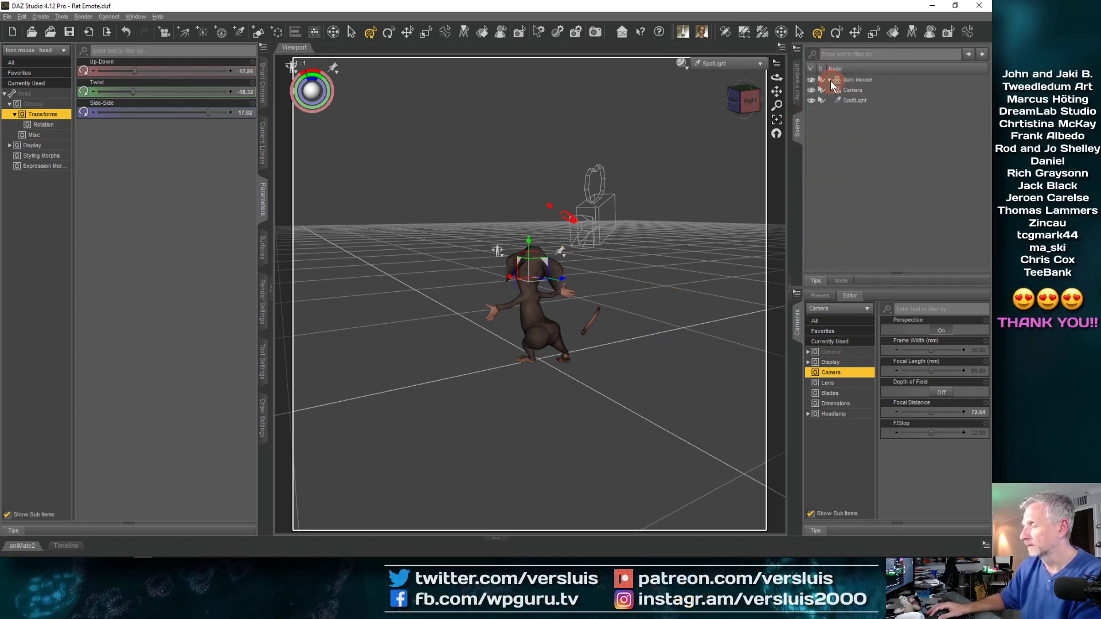
click(854, 99)
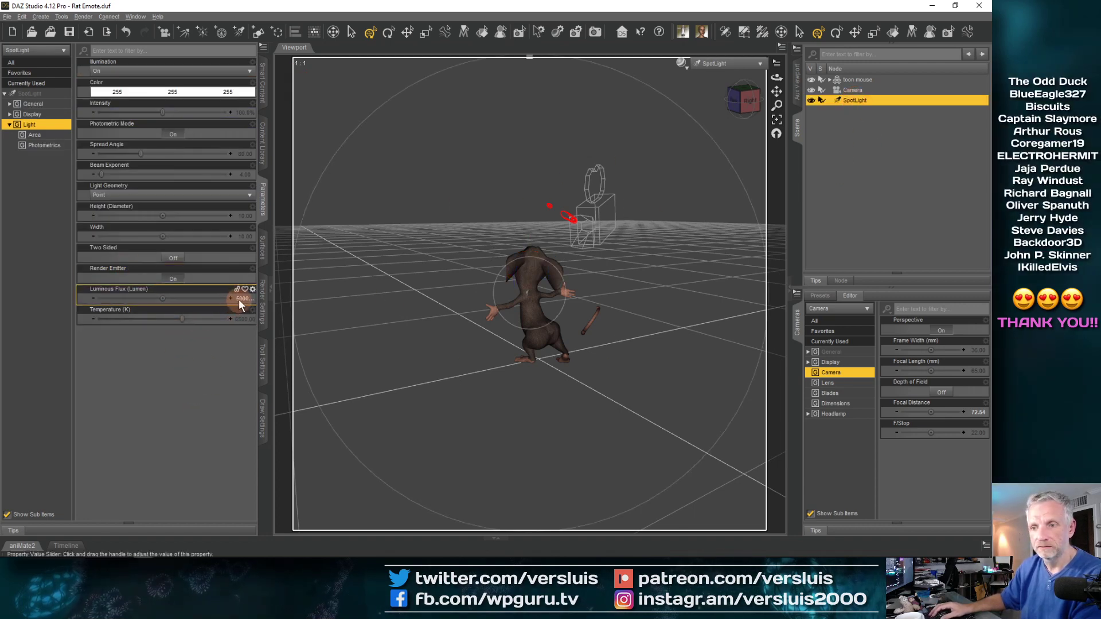
click(173, 298)
click(216, 388)
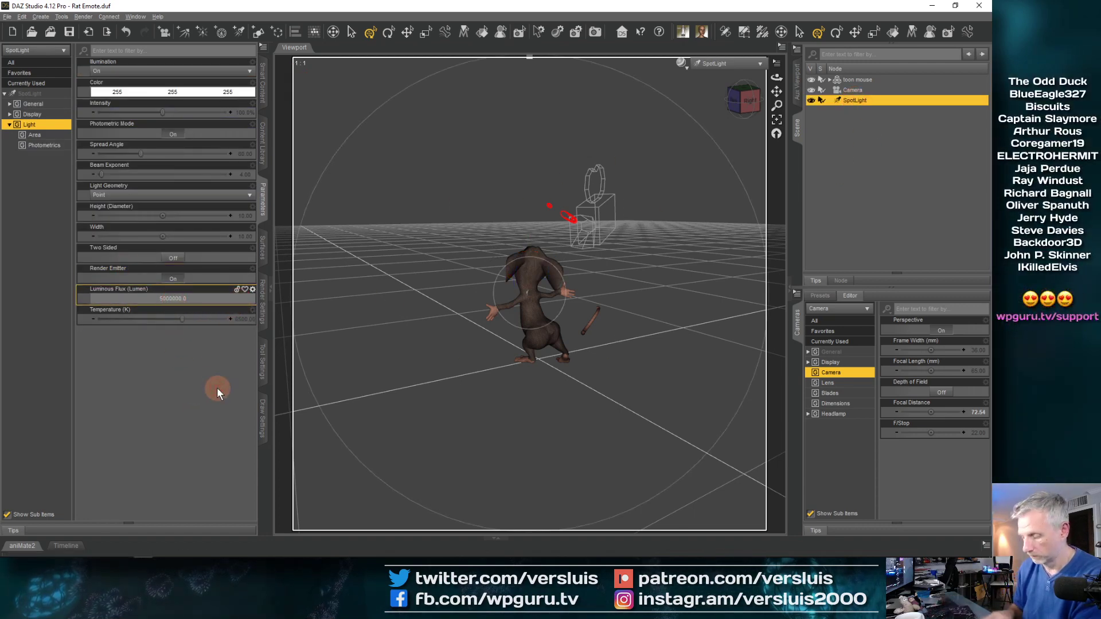
key(Return)
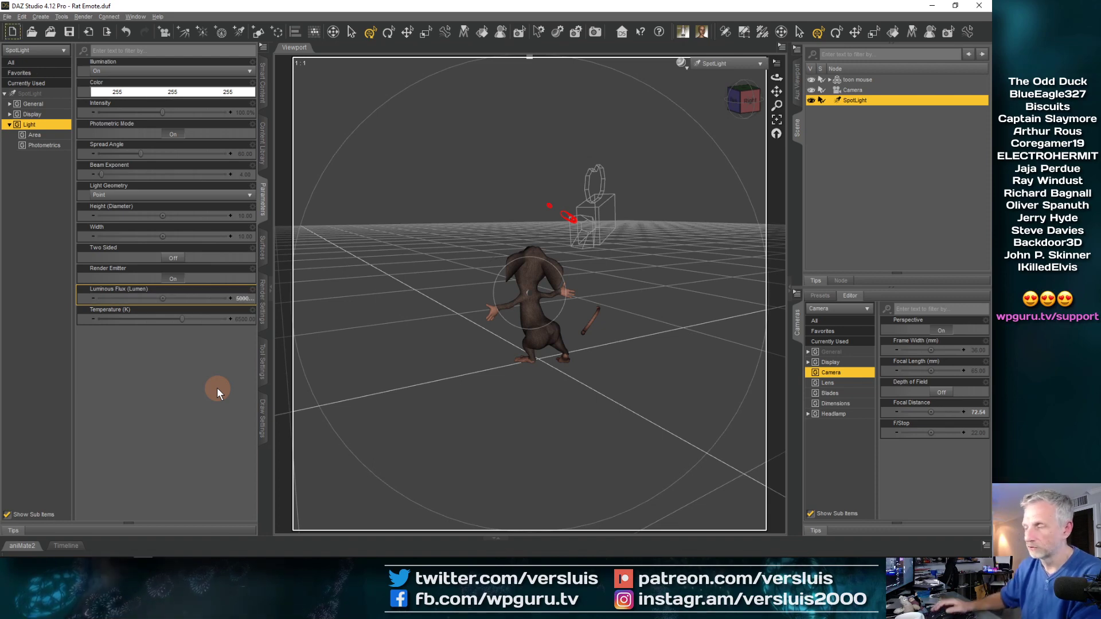
- Show the Camera view as a live Iray preview in the main viewport and stop the auxiliary viewport's Iray preview
click(736, 63)
click(741, 151)
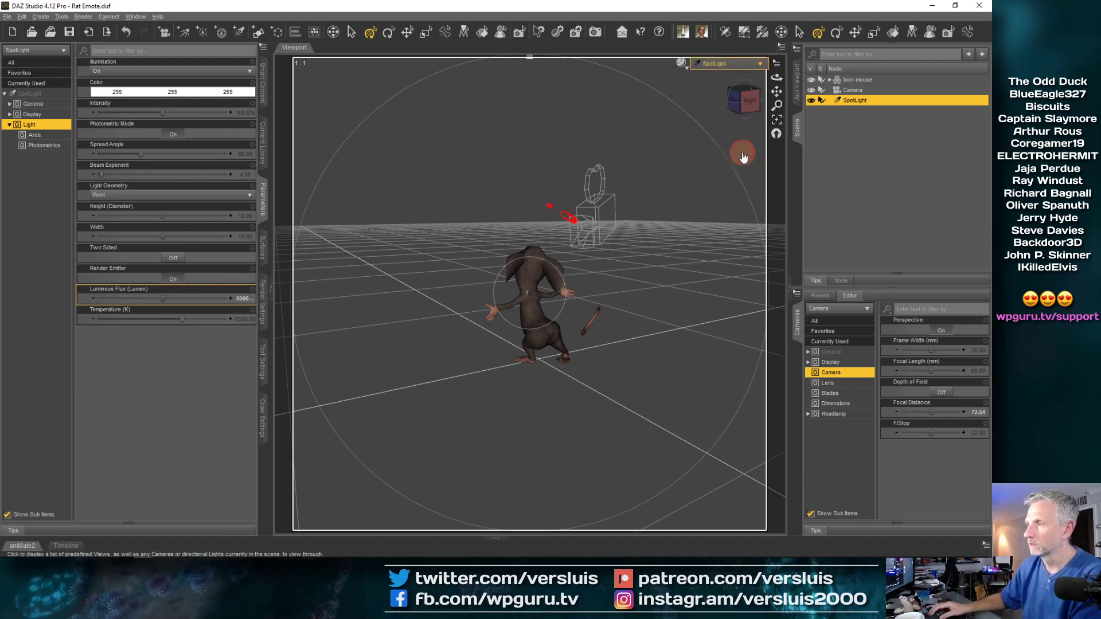
click(684, 65)
click(683, 181)
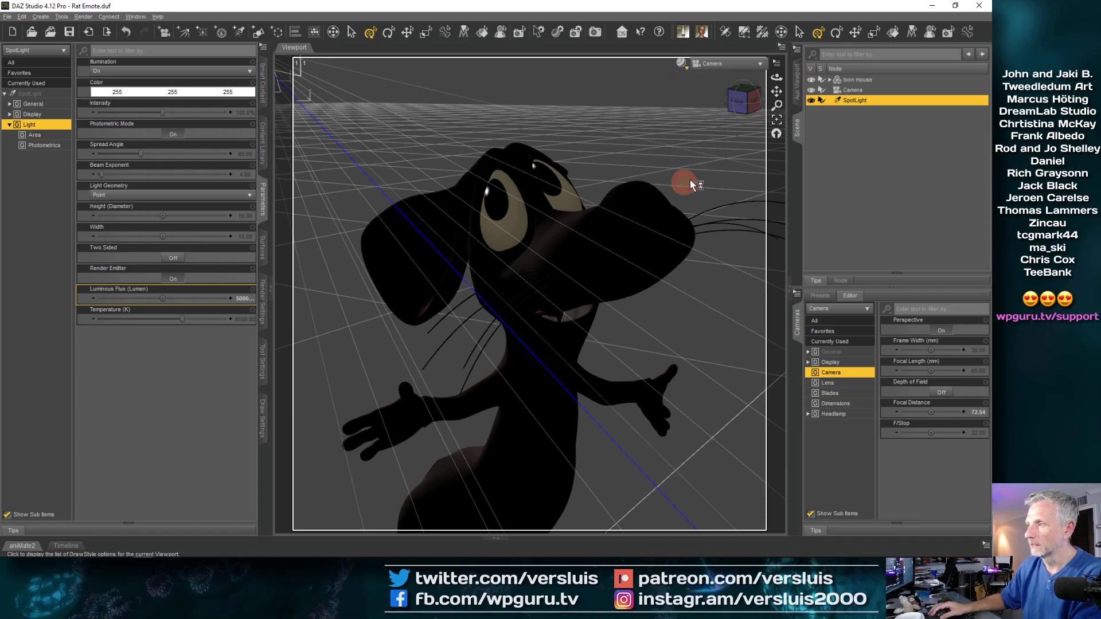
click(797, 83)
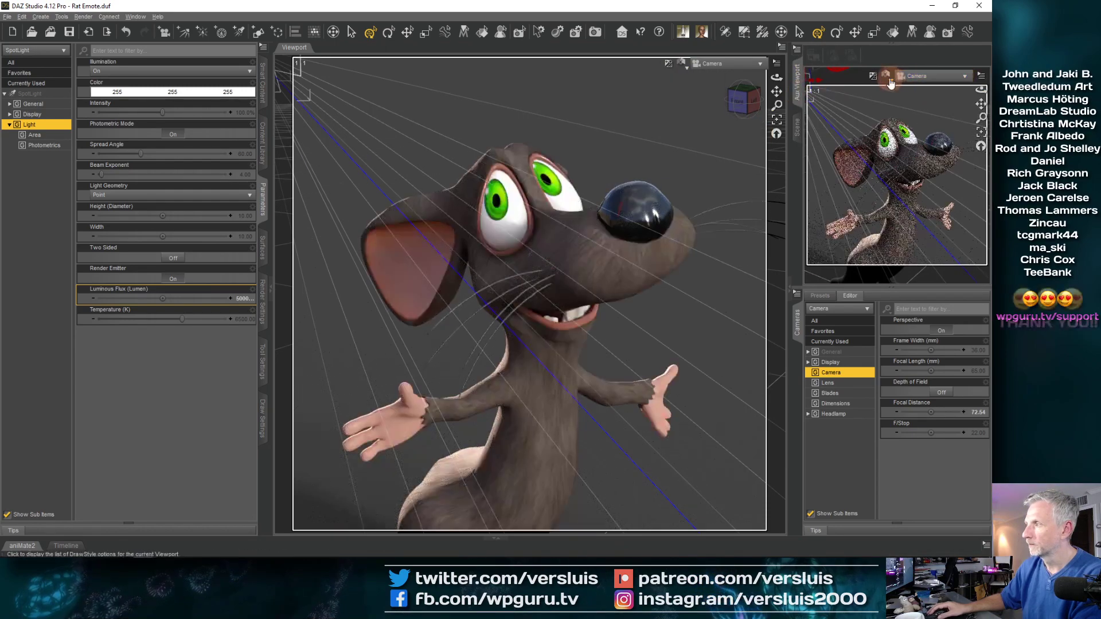
click(873, 75)
click(896, 176)
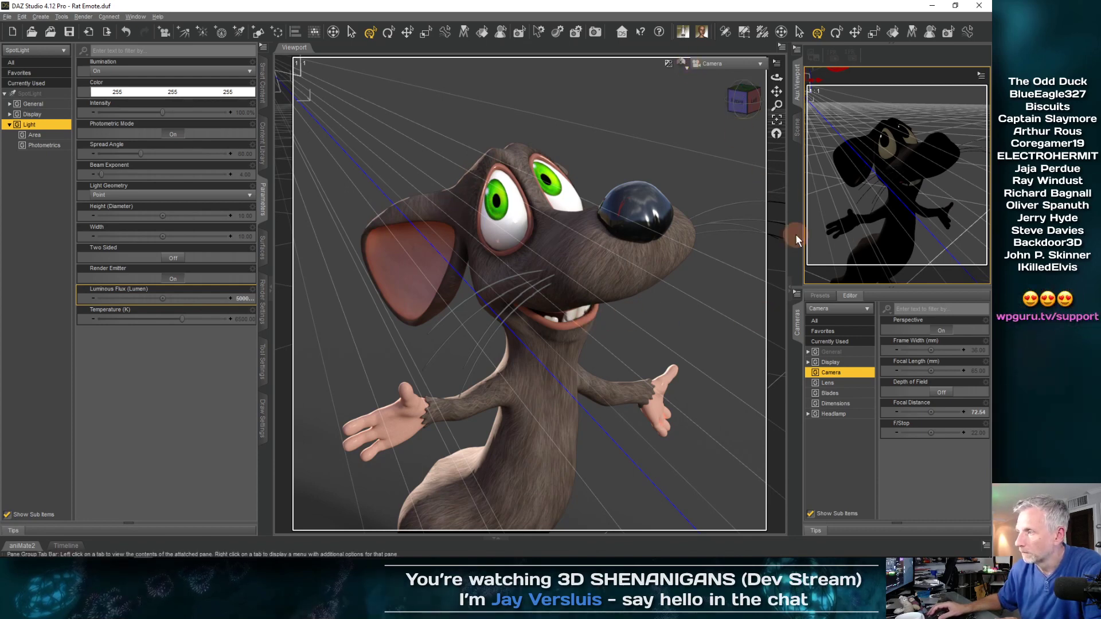
- Bring the scene list back into view and set the spotlight's luminous flux to 2000000 lumen
click(798, 129)
click(241, 298)
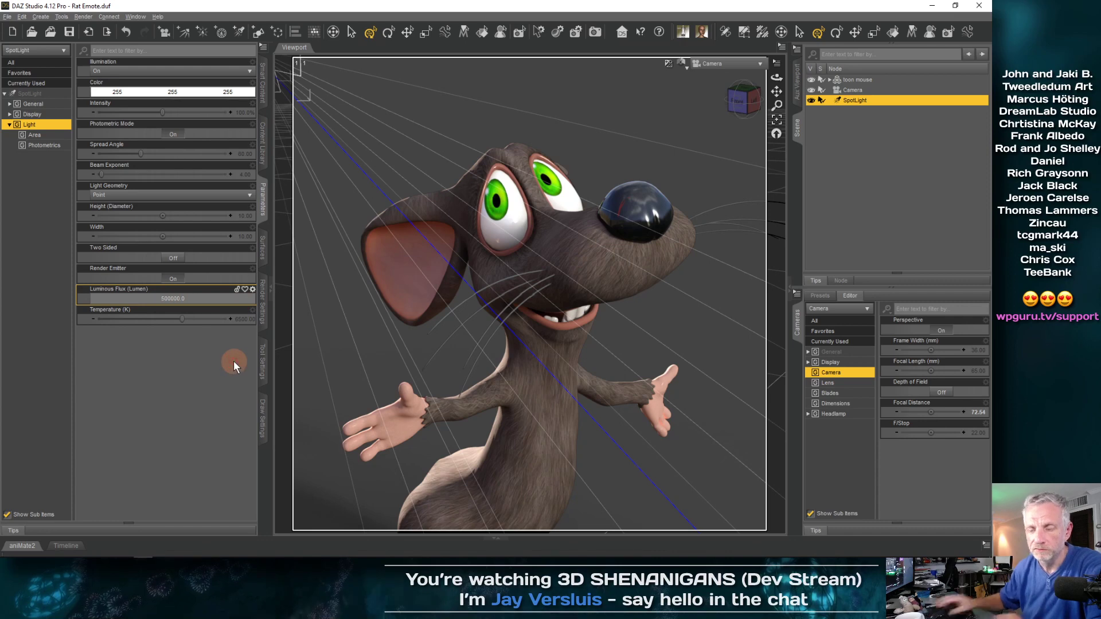
text(20)
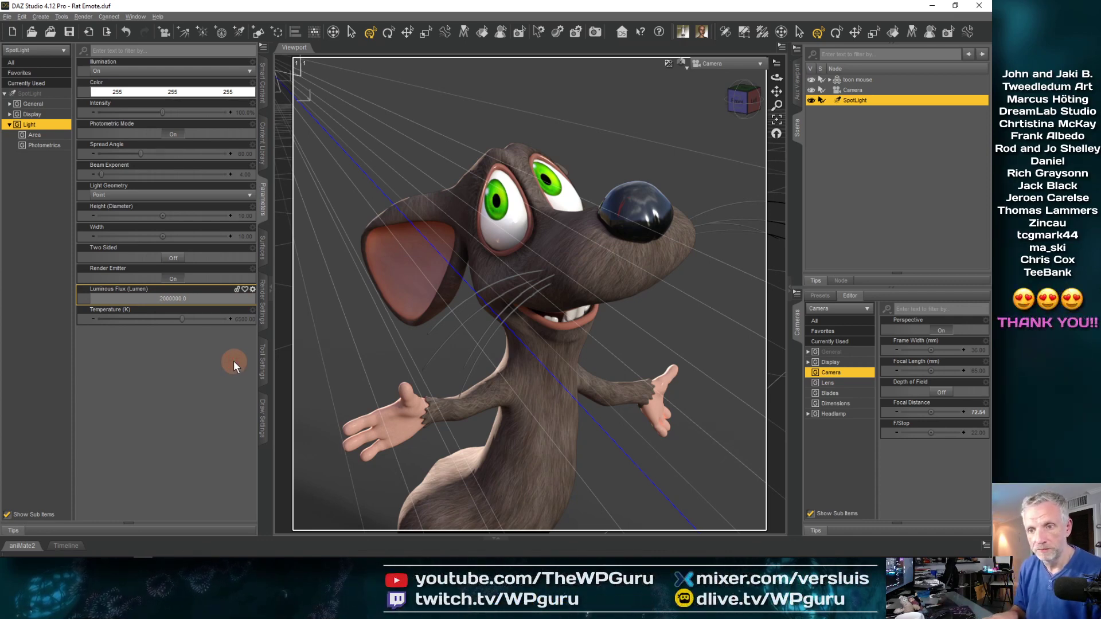
key(Return)
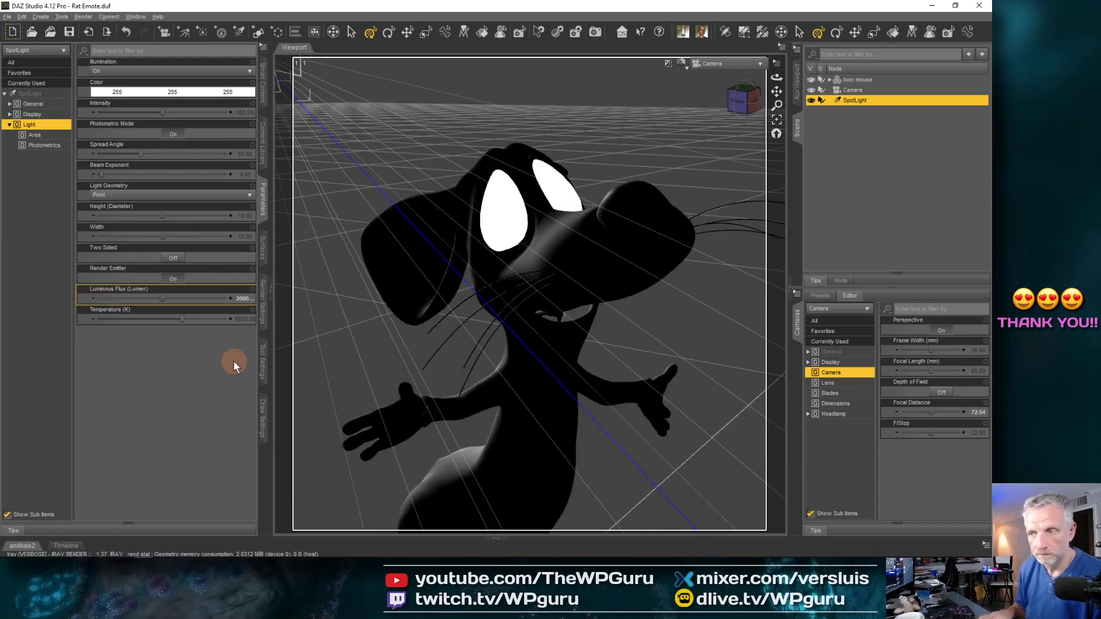
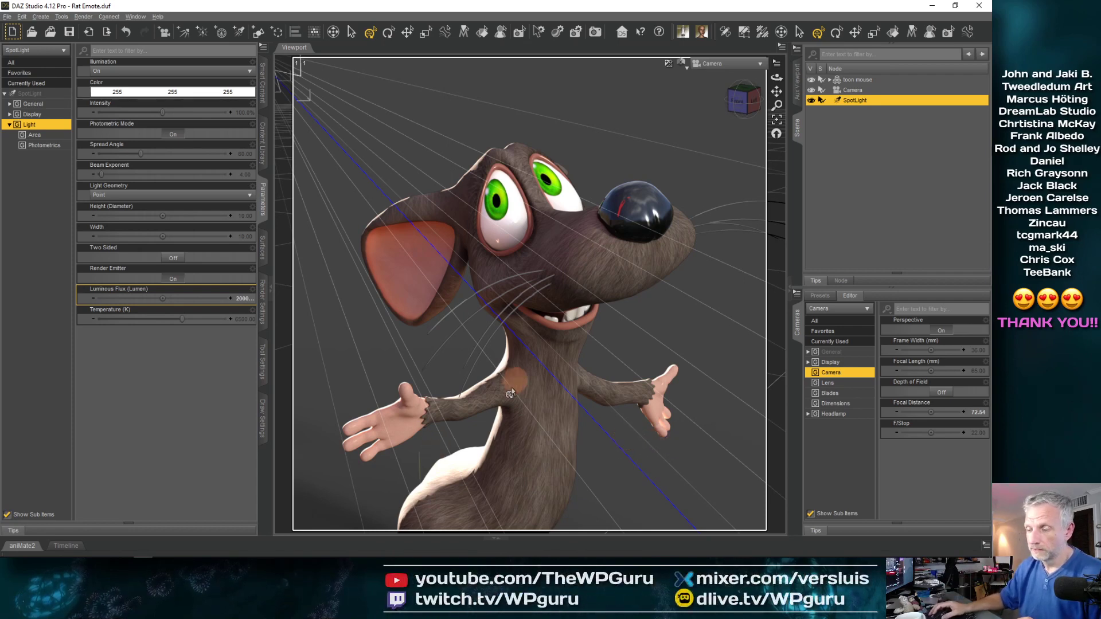
- Turn off Draw Ground in the Environment render settings and render the rat from the Camera view
click(264, 304)
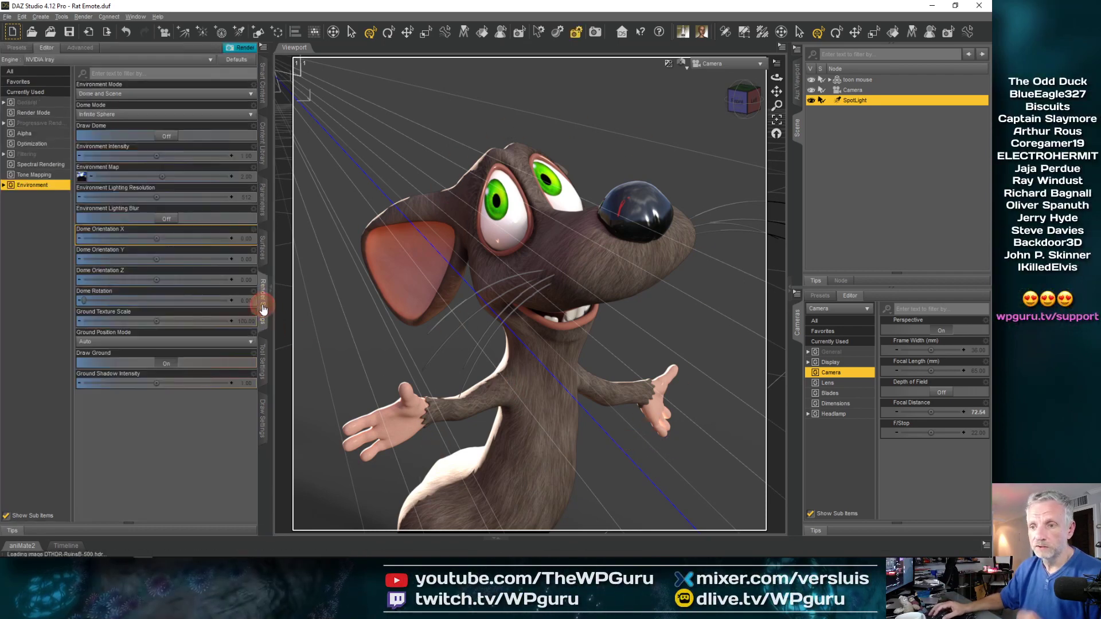
click(170, 364)
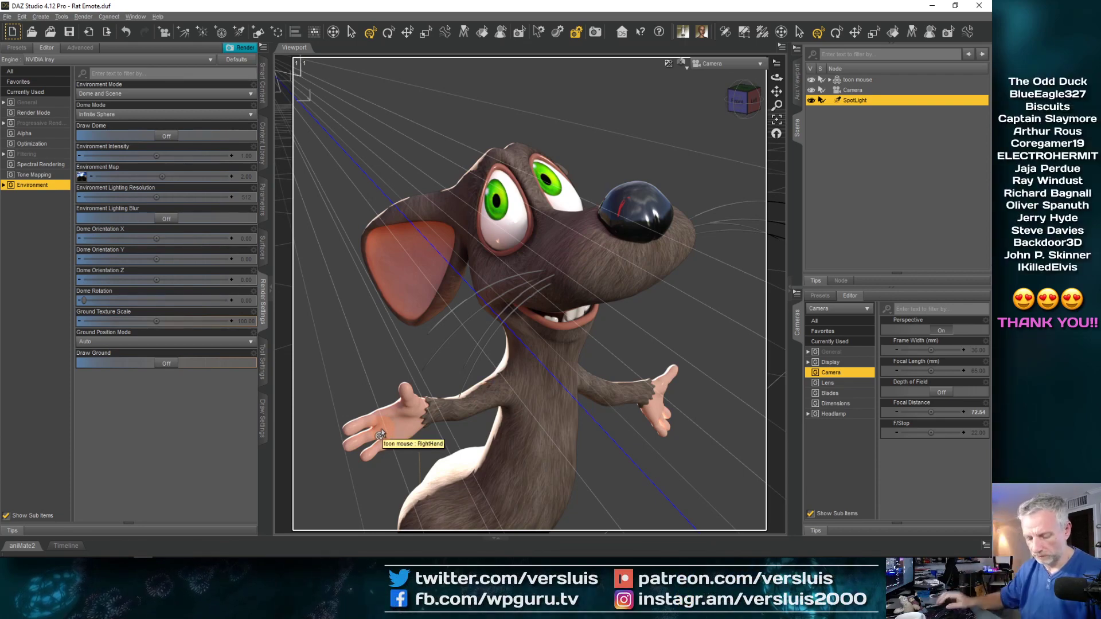
key(ctrl+r)
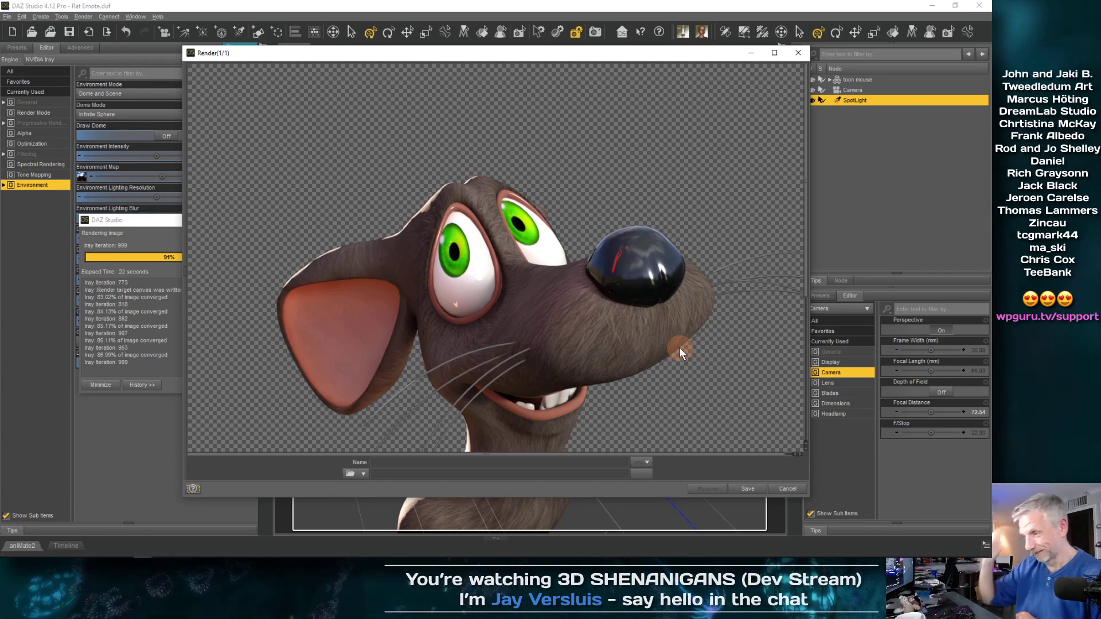
scroll(680, 347, down, 5)
scroll(679, 348, up, 5)
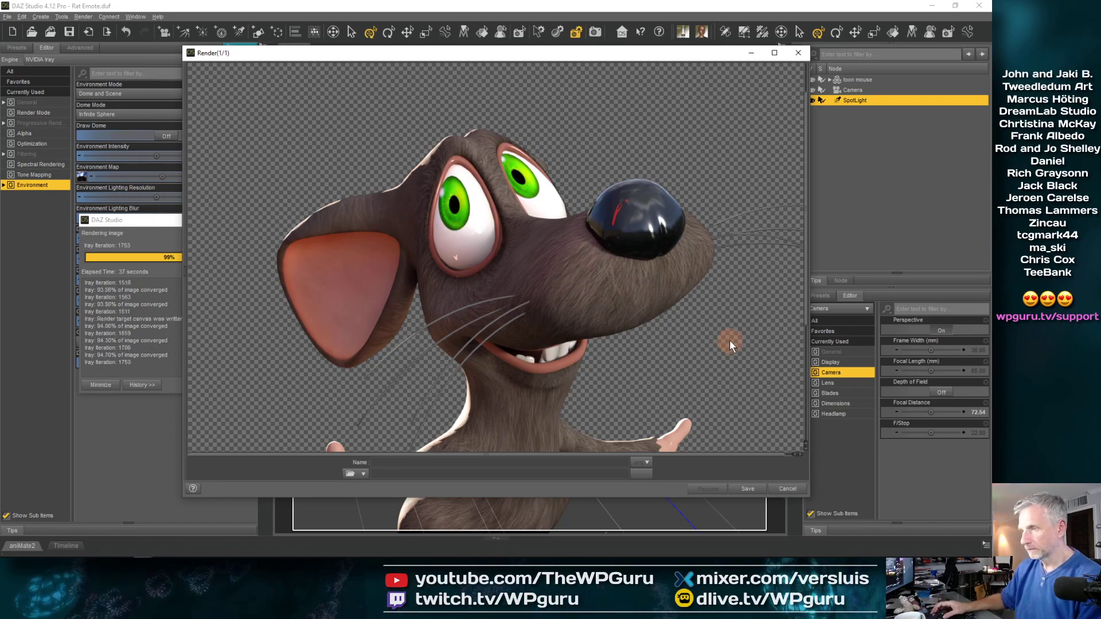
- Stop the render early and move the render window aside to uncover the live preview
click(784, 488)
click(482, 291)
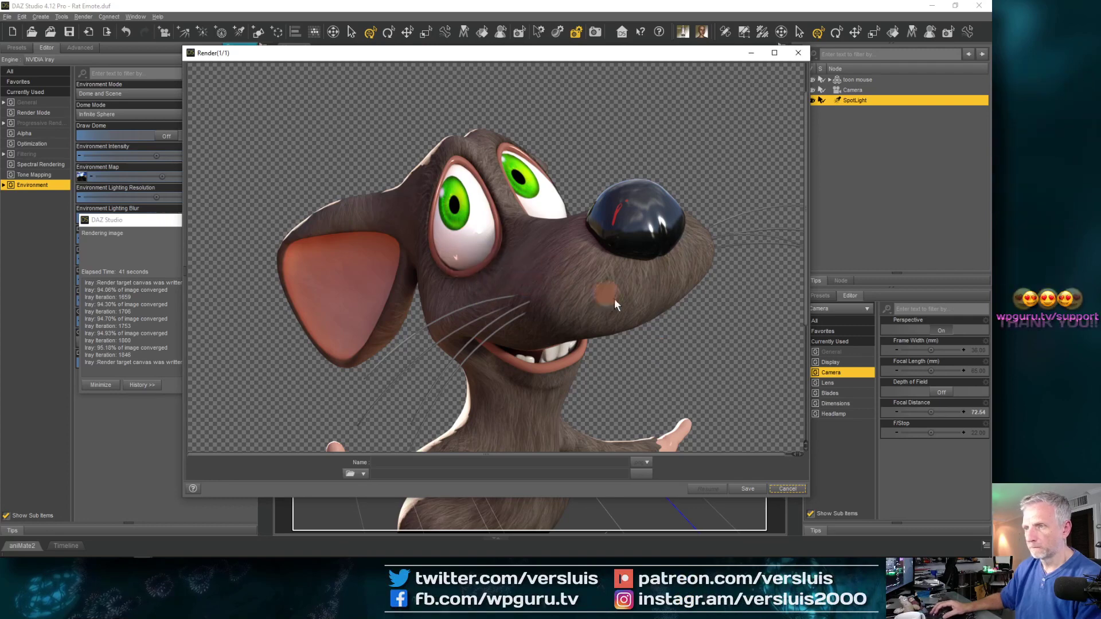
click(787, 489)
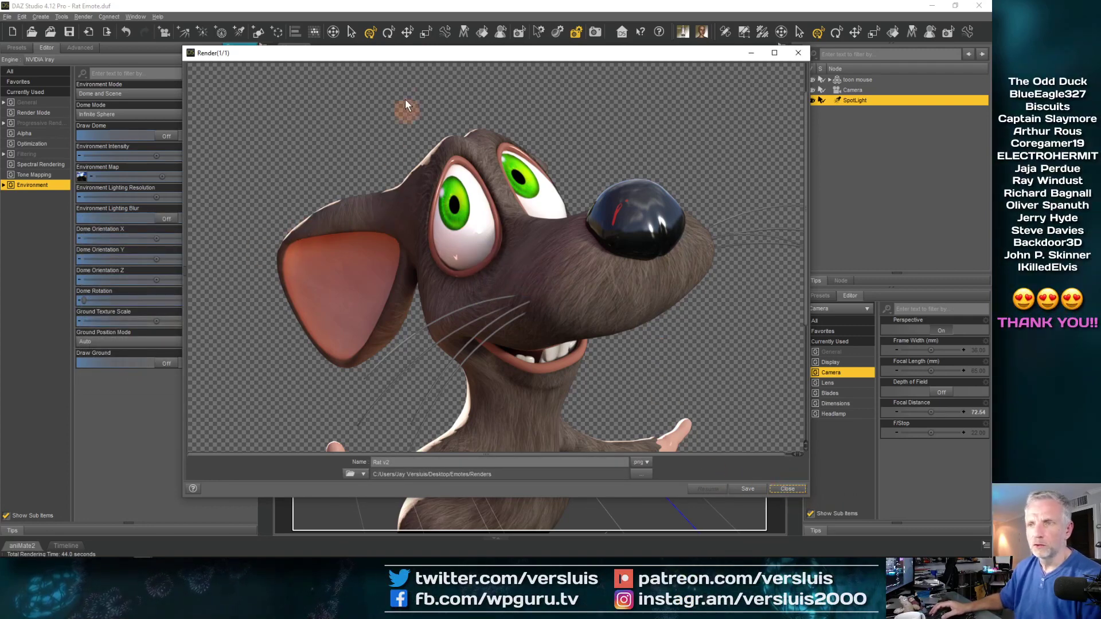
drag(411, 54, 216, 15)
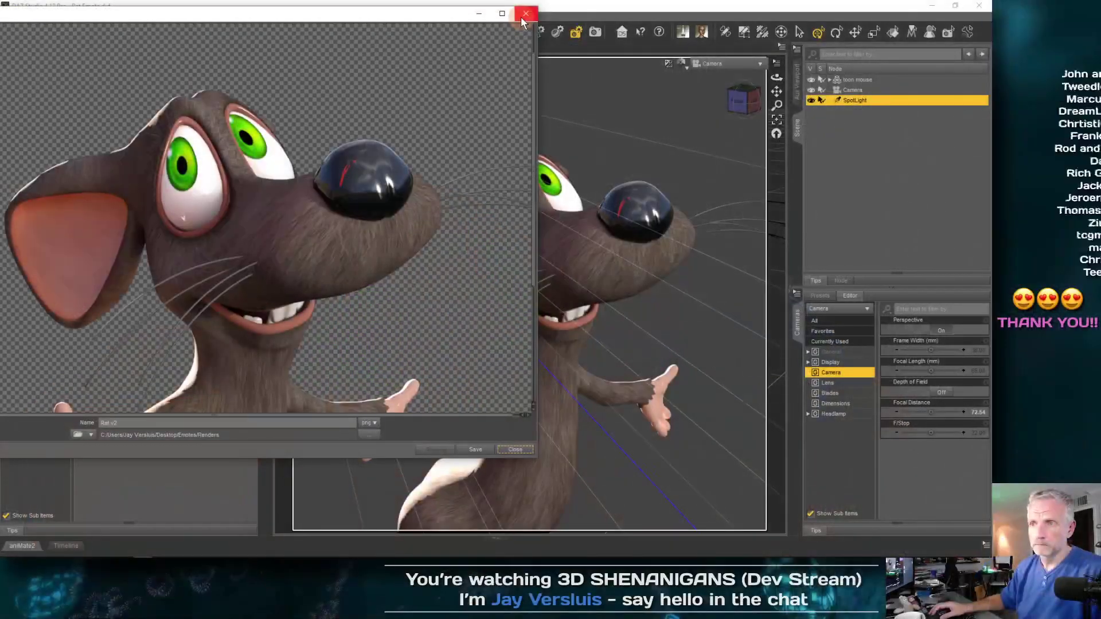
- Close the render window and apply the Eye Target HIDE utility to the toon mouse
click(1081, 35)
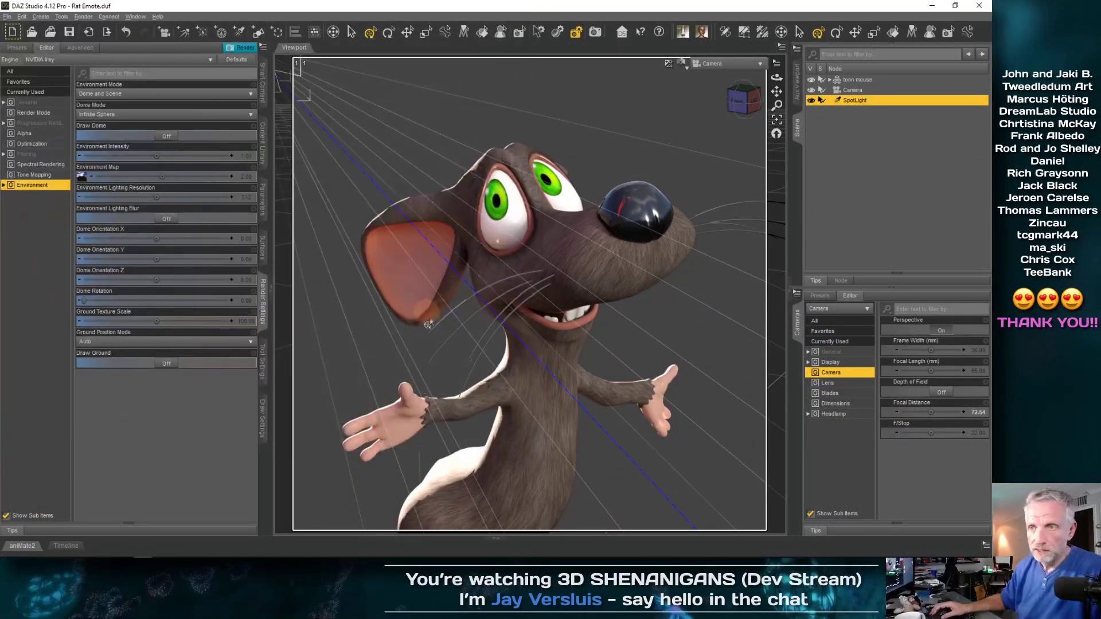
click(846, 79)
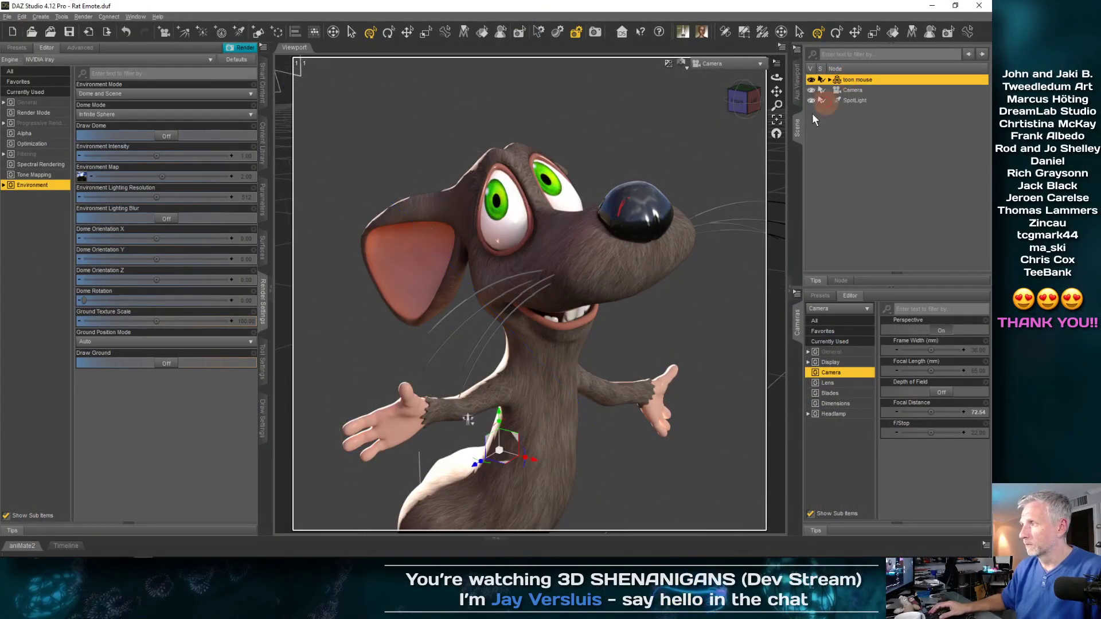
click(262, 83)
click(58, 201)
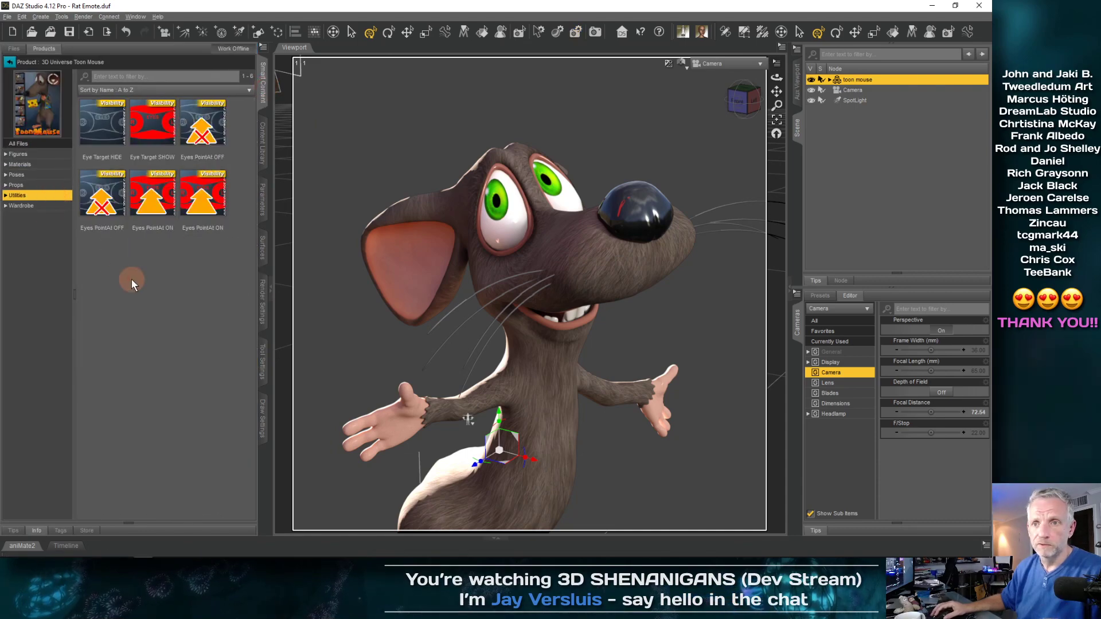
double_click(109, 138)
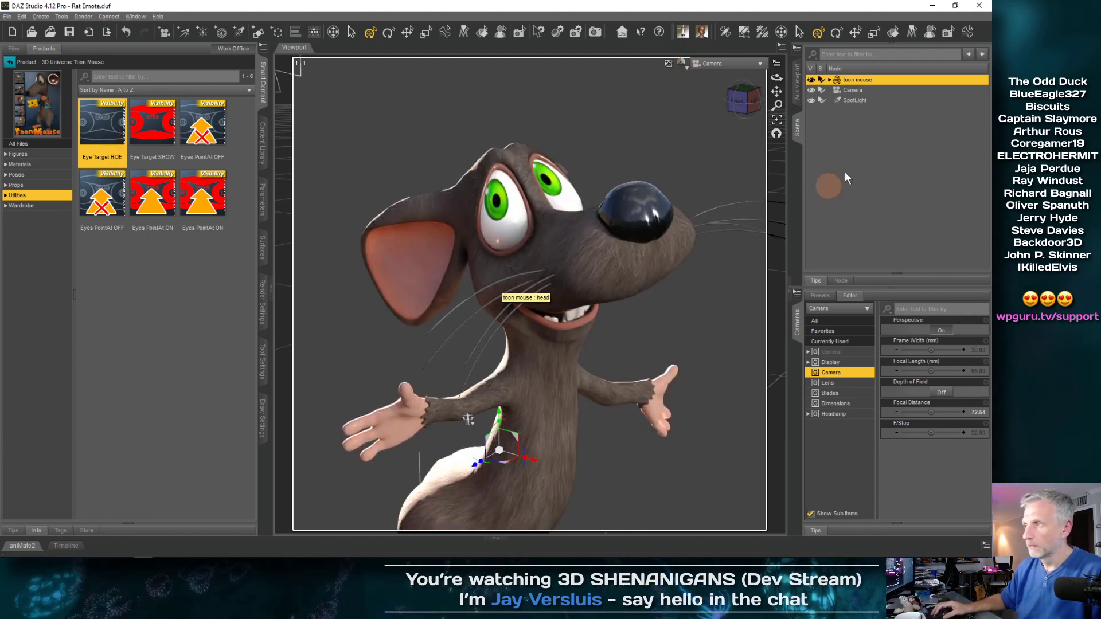
- Change the spotlight's light geometry to Disc in its Area parameters
click(849, 101)
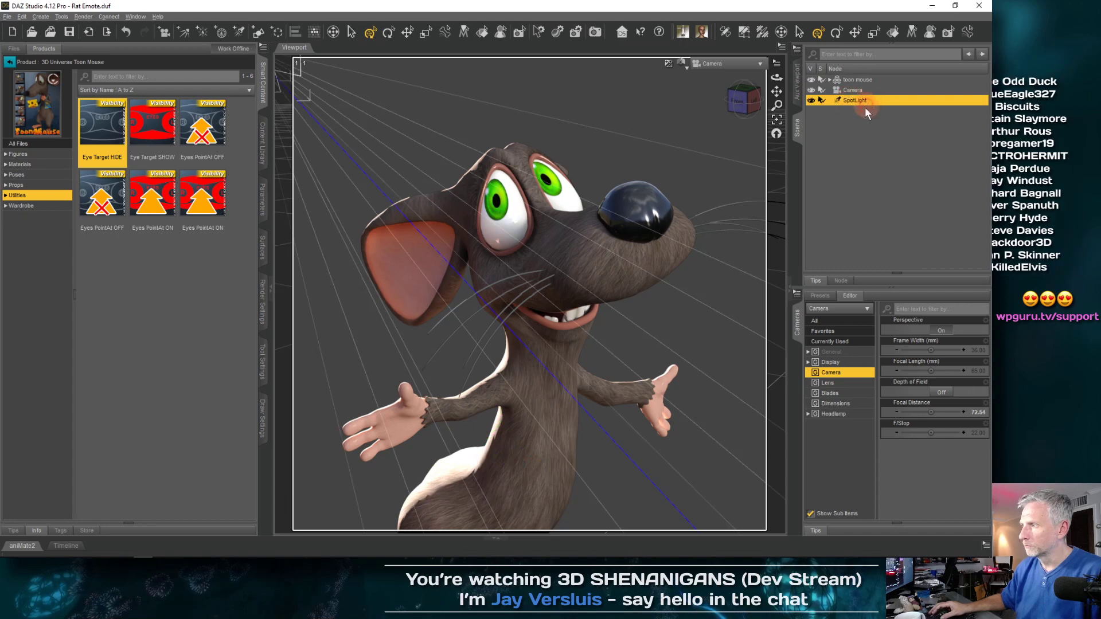
click(262, 199)
click(169, 257)
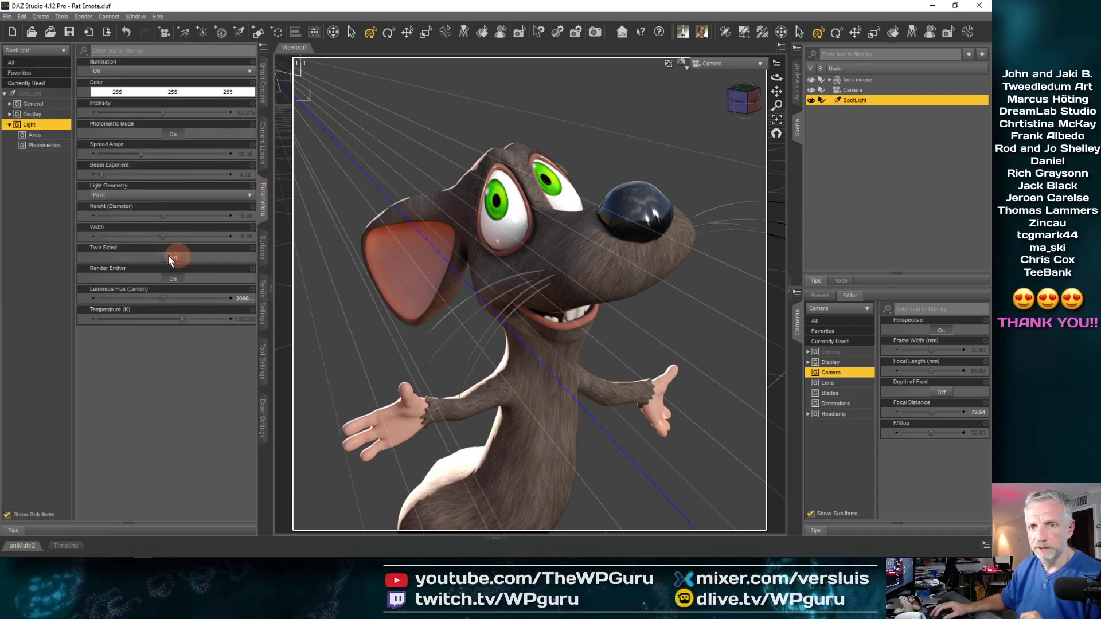
click(9, 105)
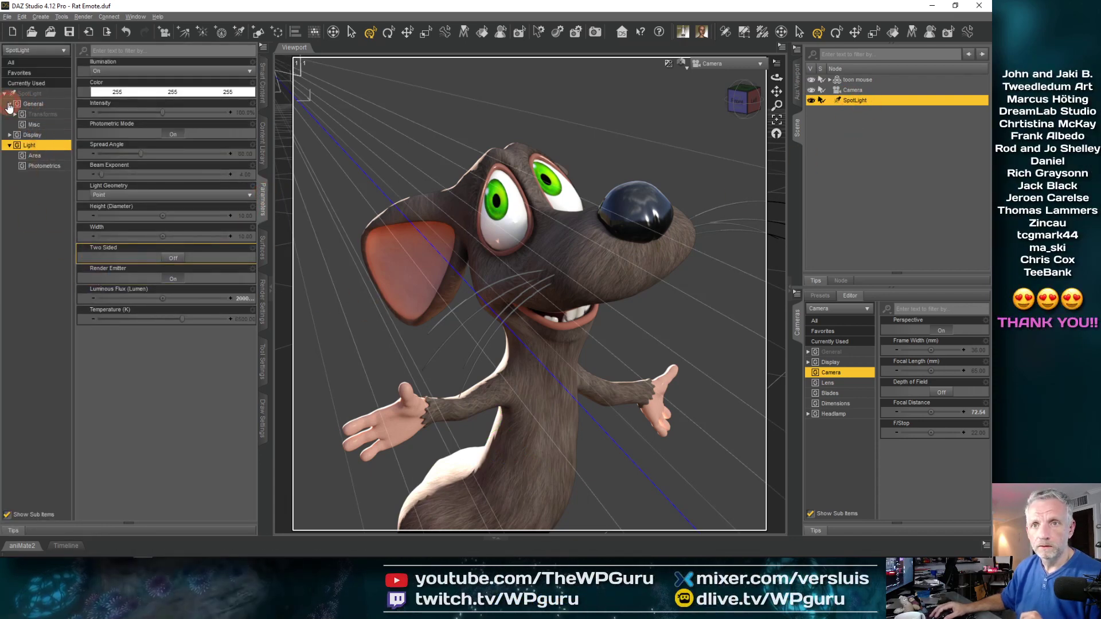
click(36, 156)
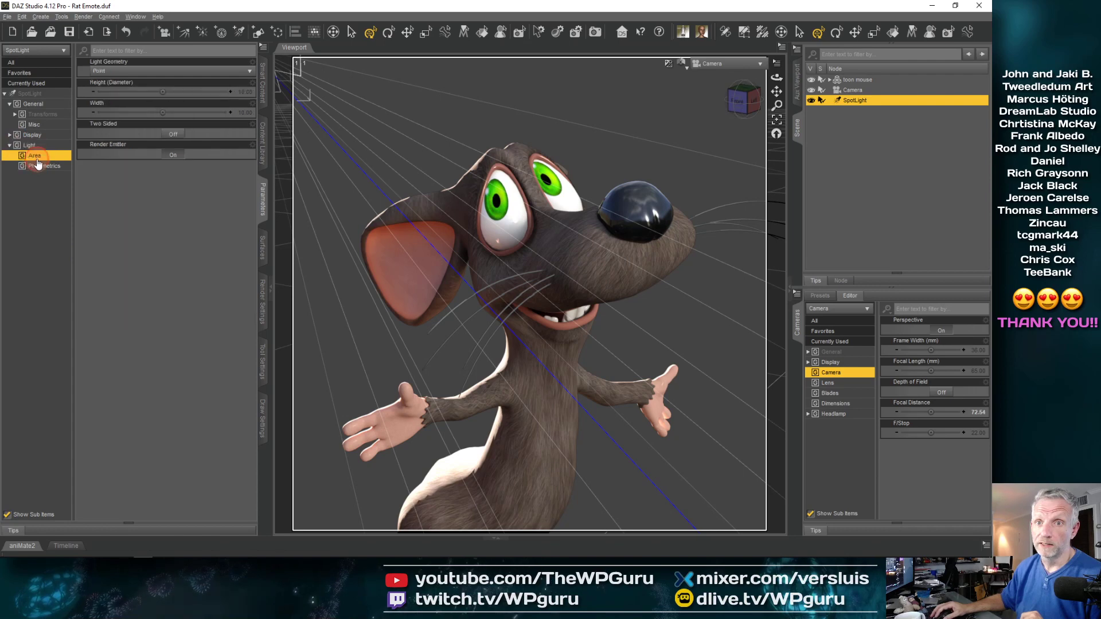
click(207, 72)
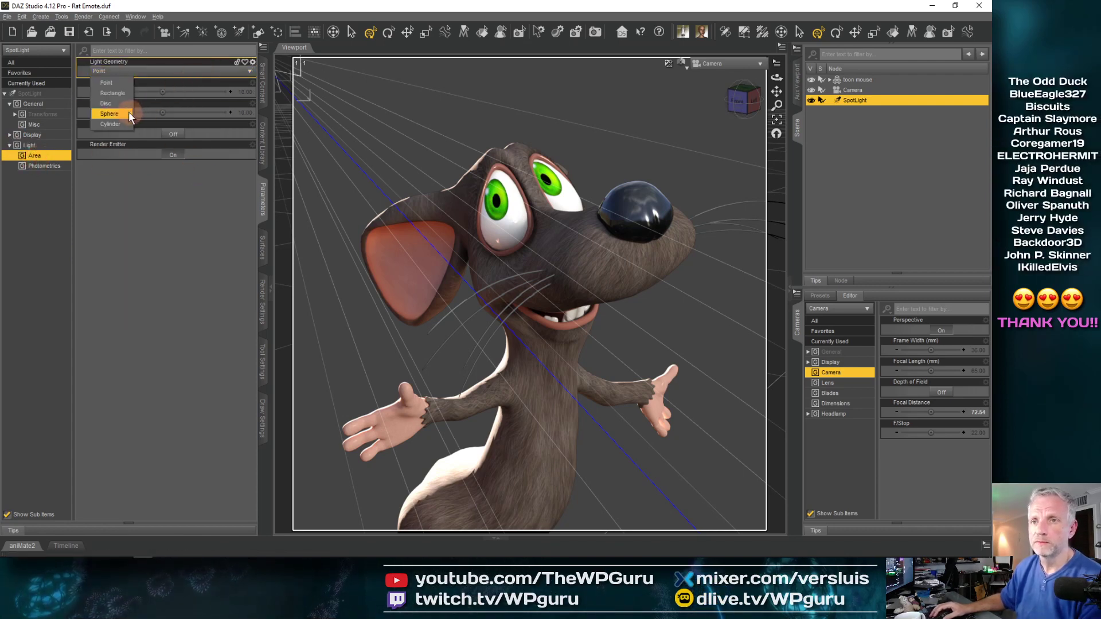
click(115, 101)
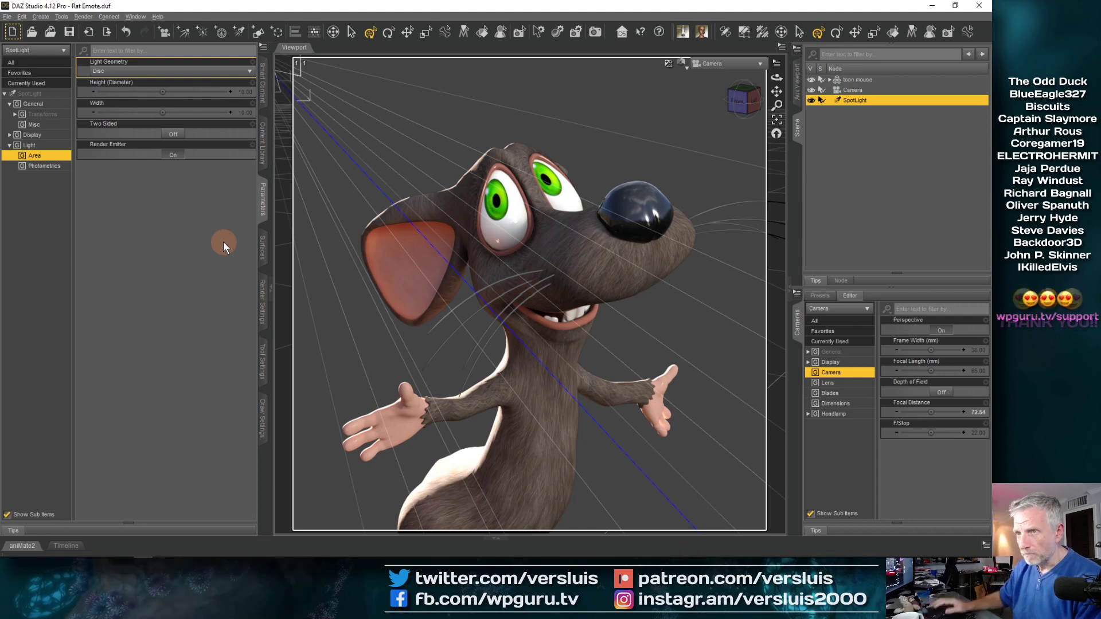
- Render the rat with the disc-shaped spotlight, inspect the head and hands, and close the render window without saving
key(ctrl+r)
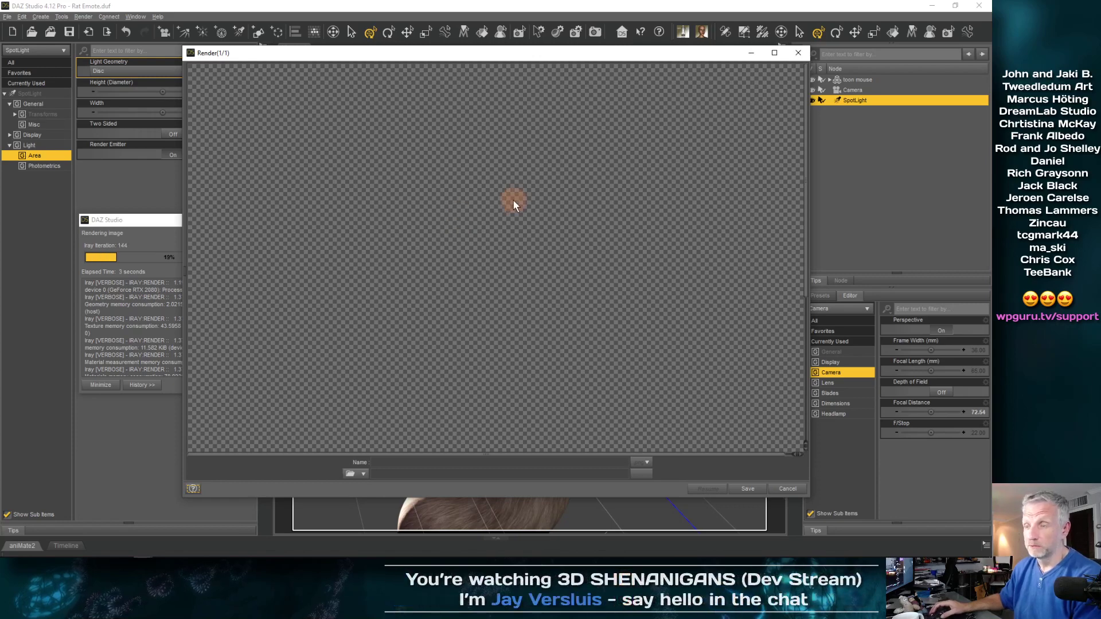
drag(541, 57, 514, 51)
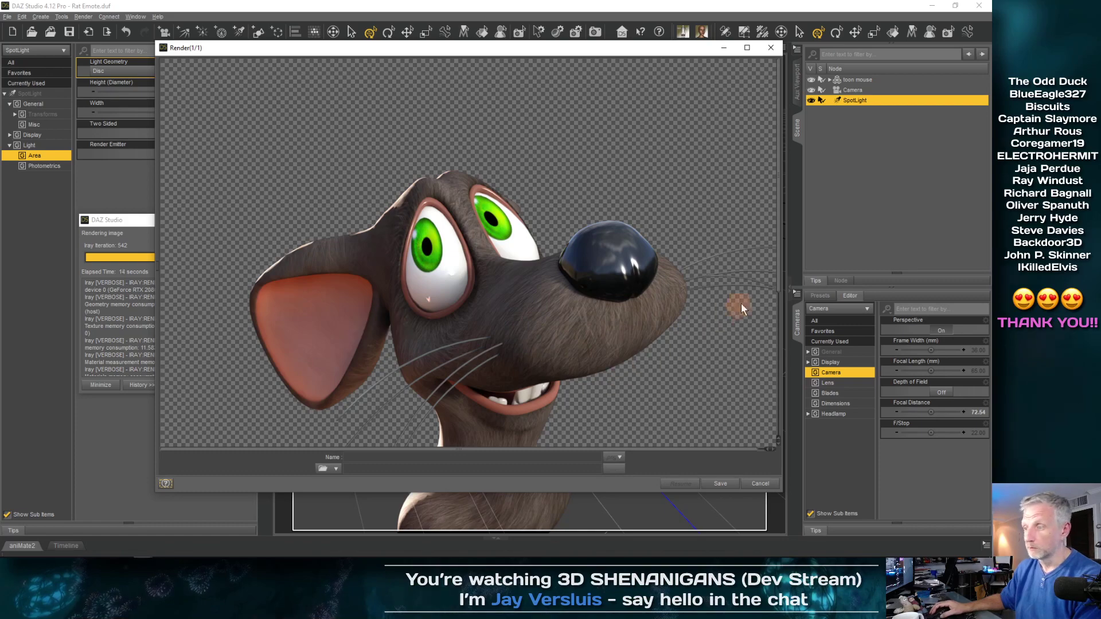
scroll(757, 344, down, 3)
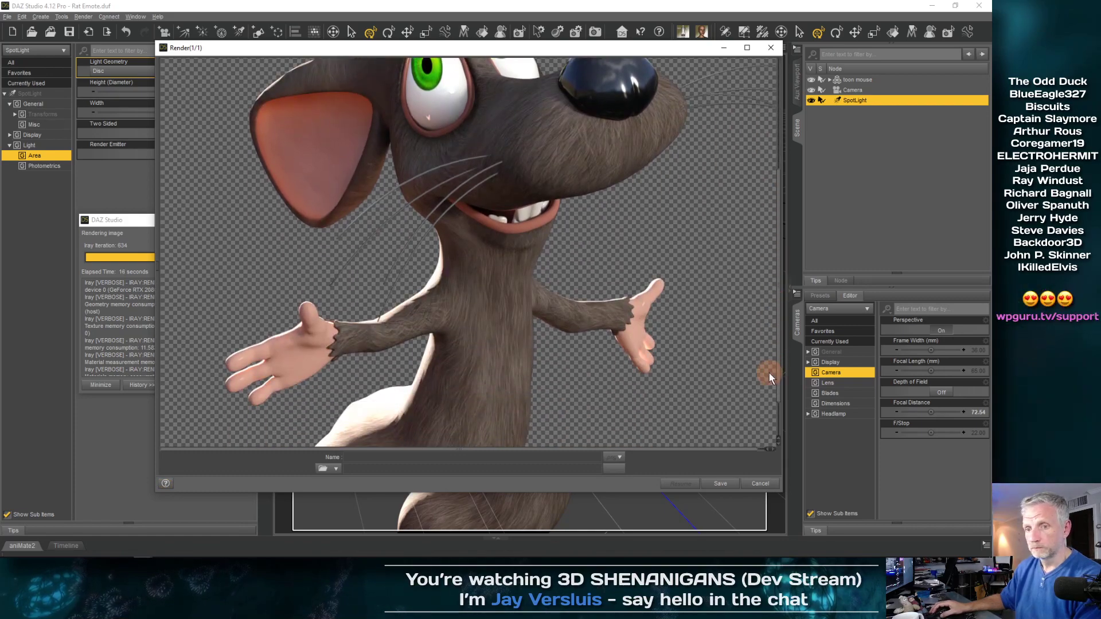
scroll(746, 356, up, 2)
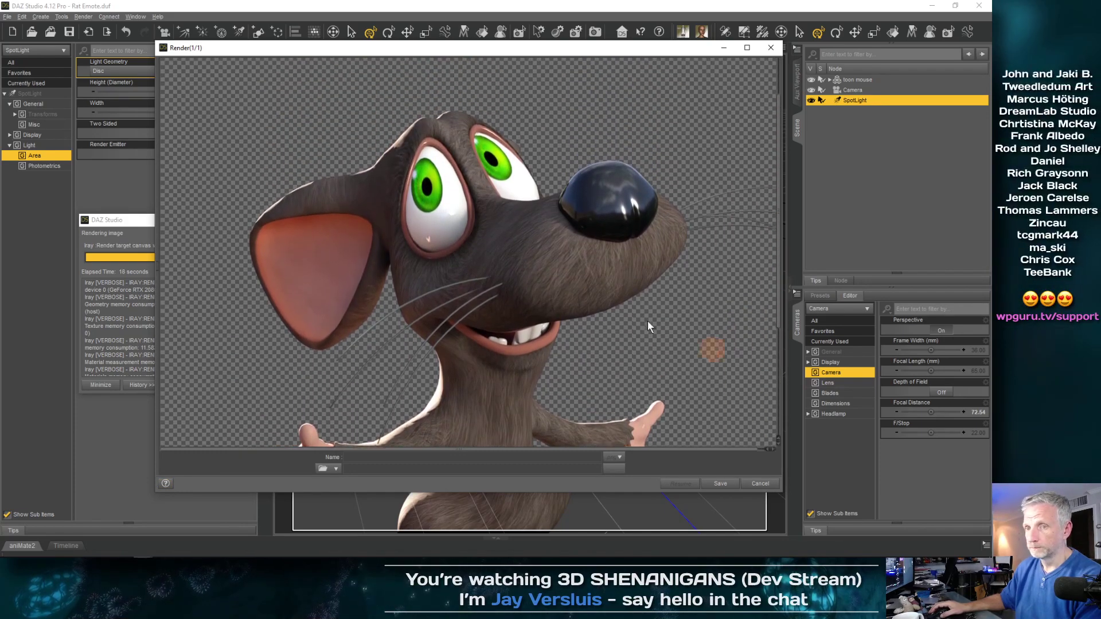
drag(453, 62, 542, 46)
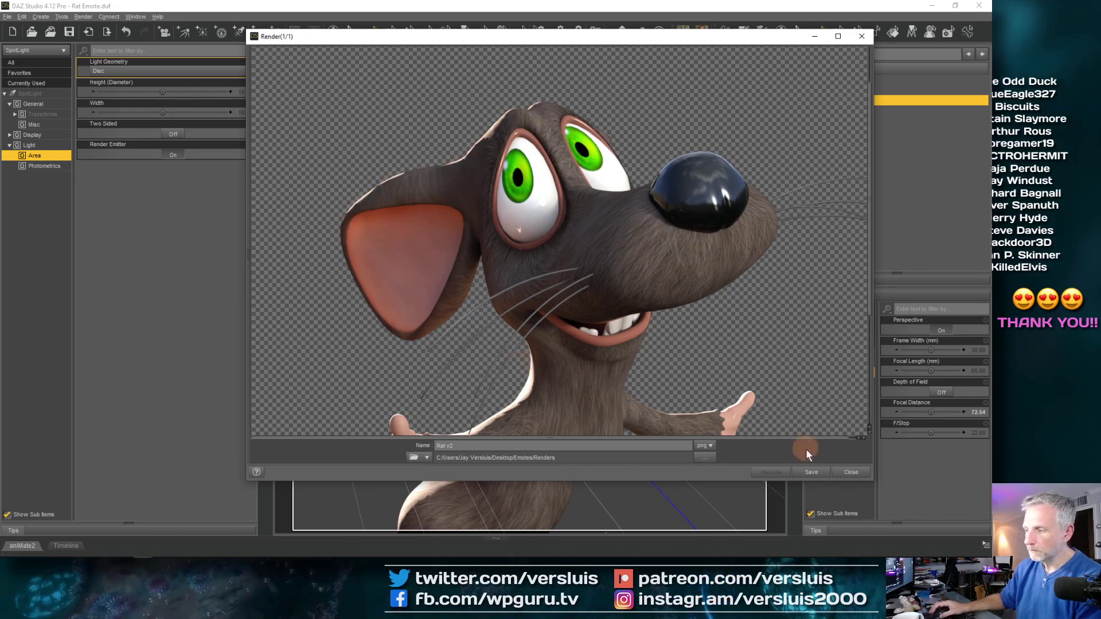
click(509, 445)
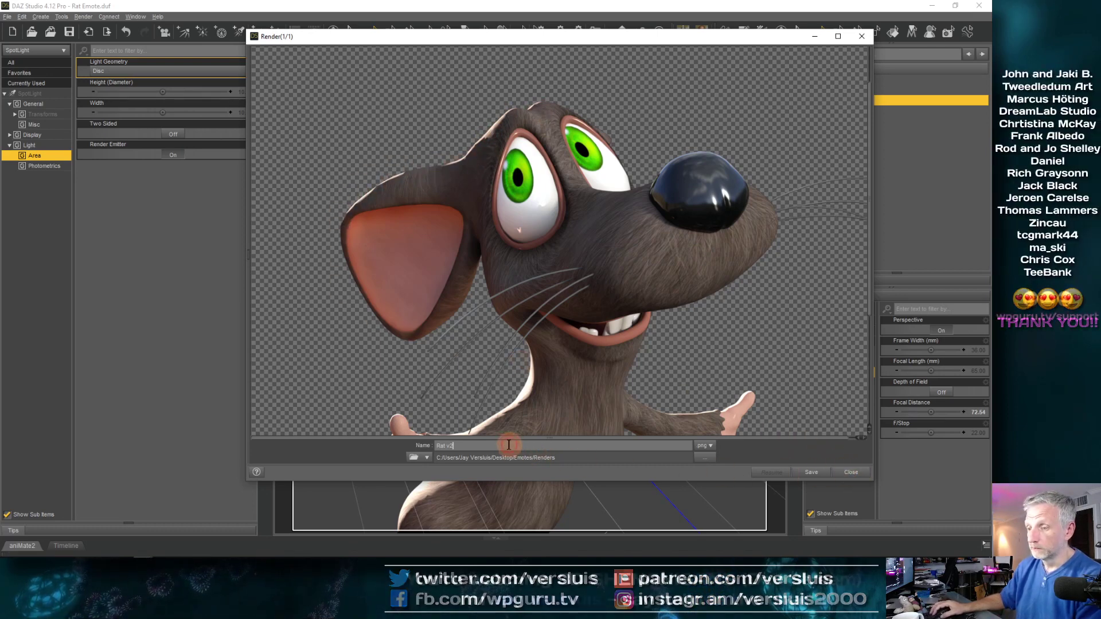
click(852, 475)
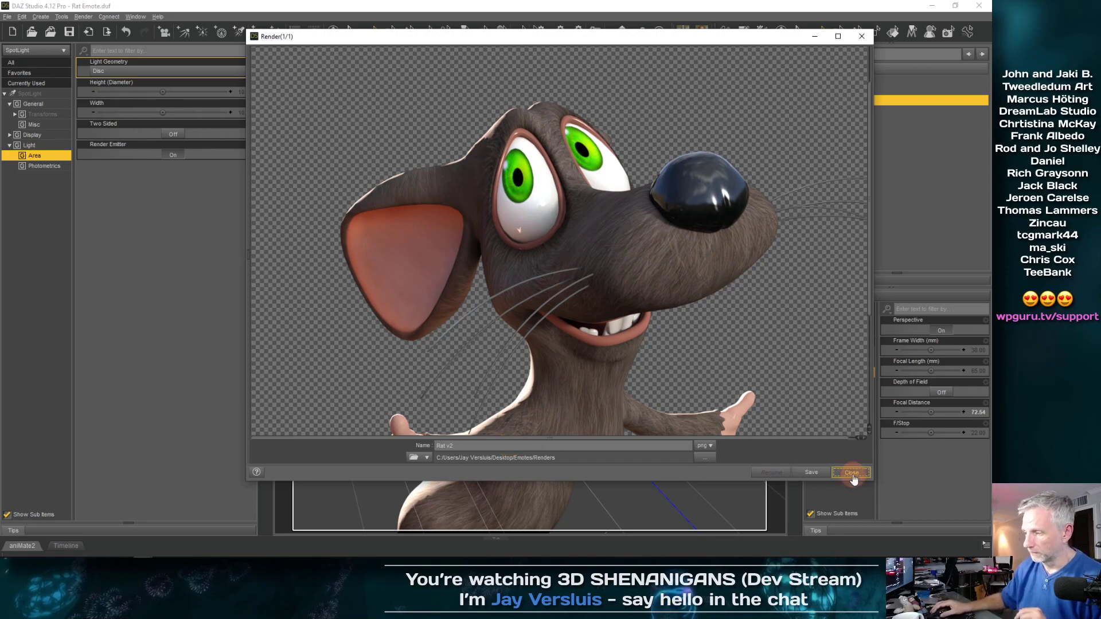
- Check the available resolution levels in the toon mouse's Mesh Resolution settings and save the scene
click(856, 80)
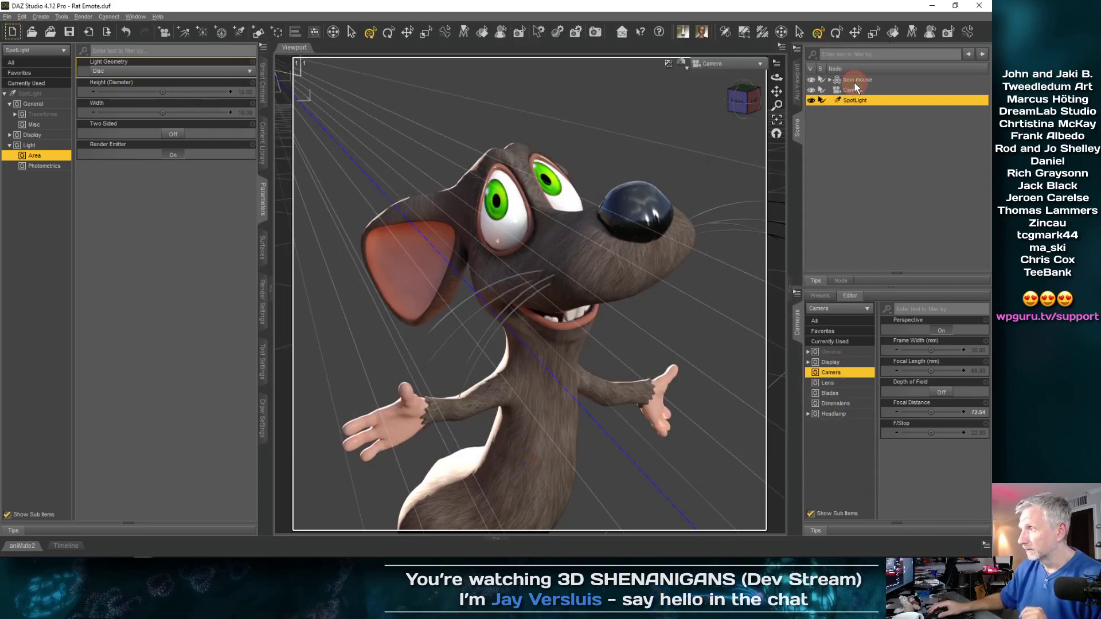
click(89, 202)
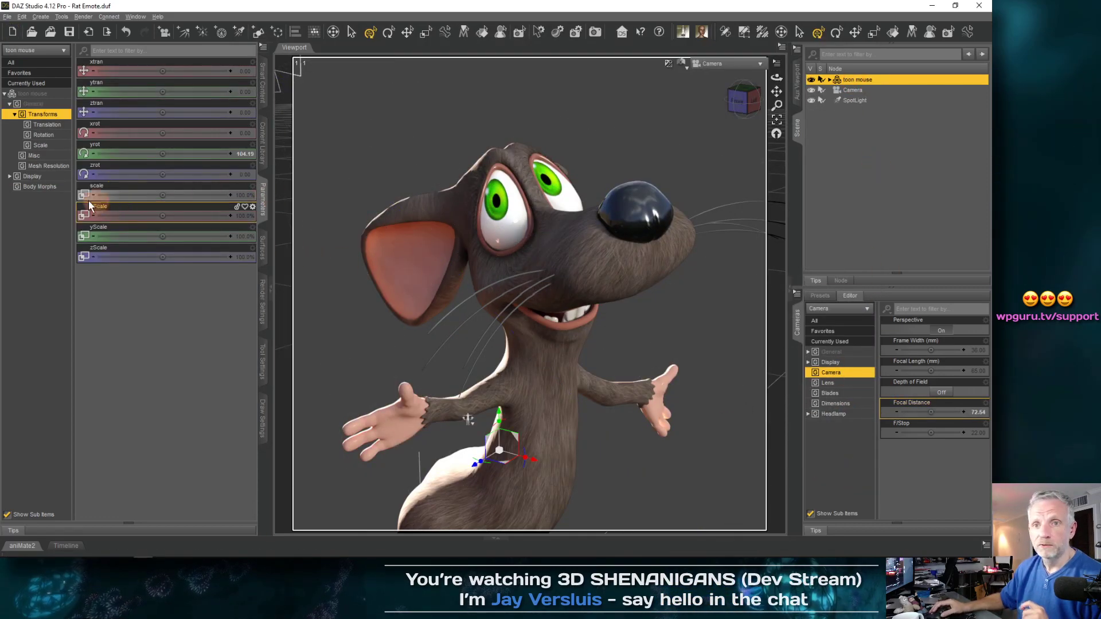
click(52, 177)
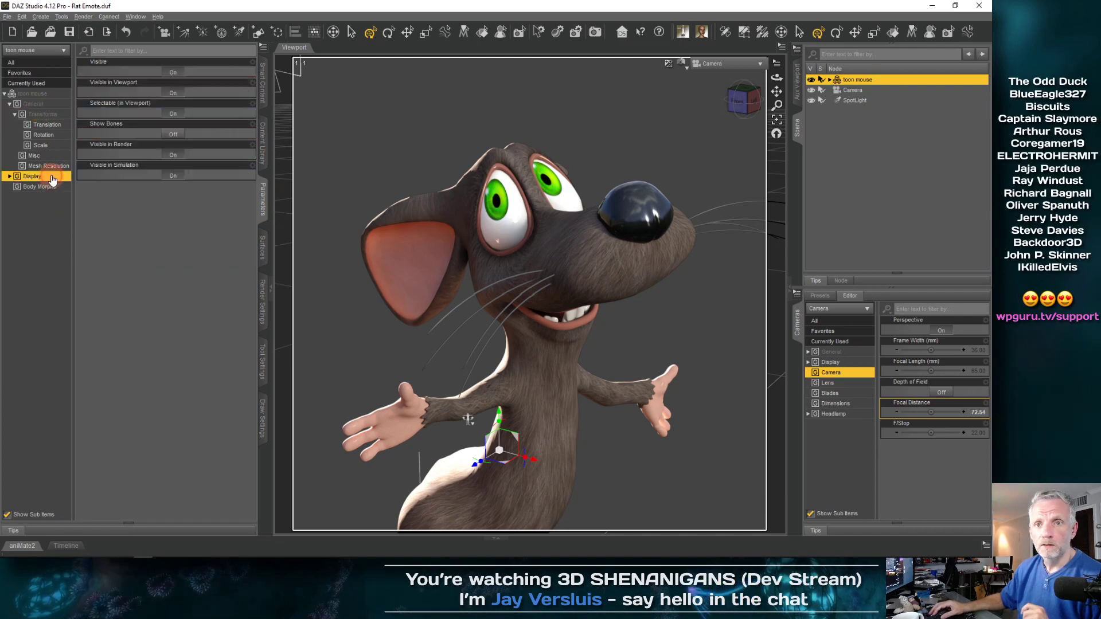
click(49, 166)
click(209, 75)
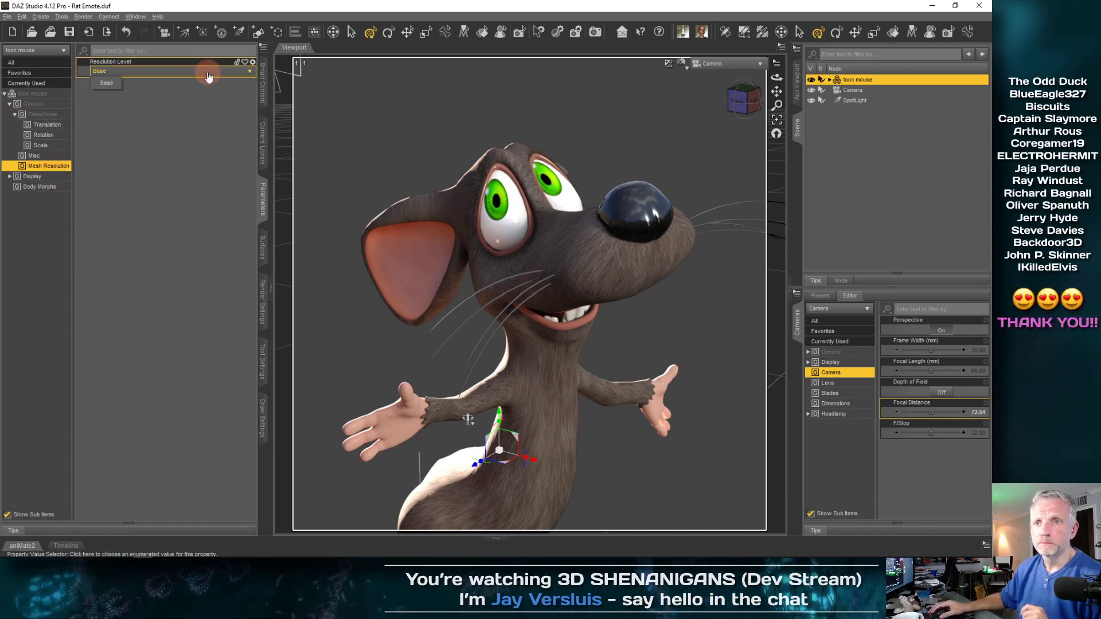
click(189, 88)
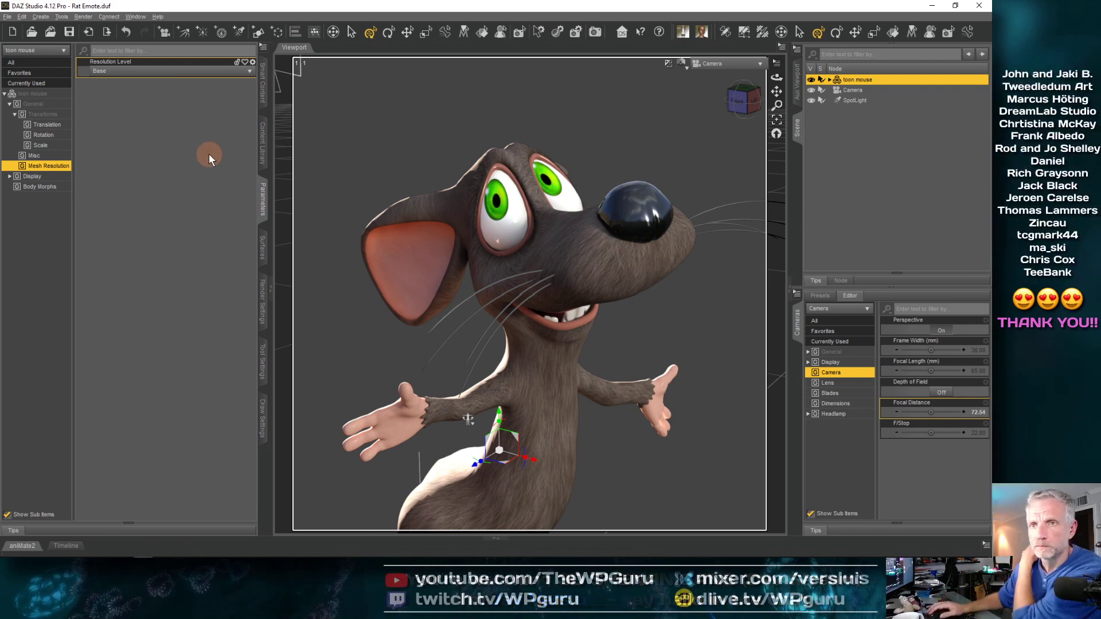
click(8, 16)
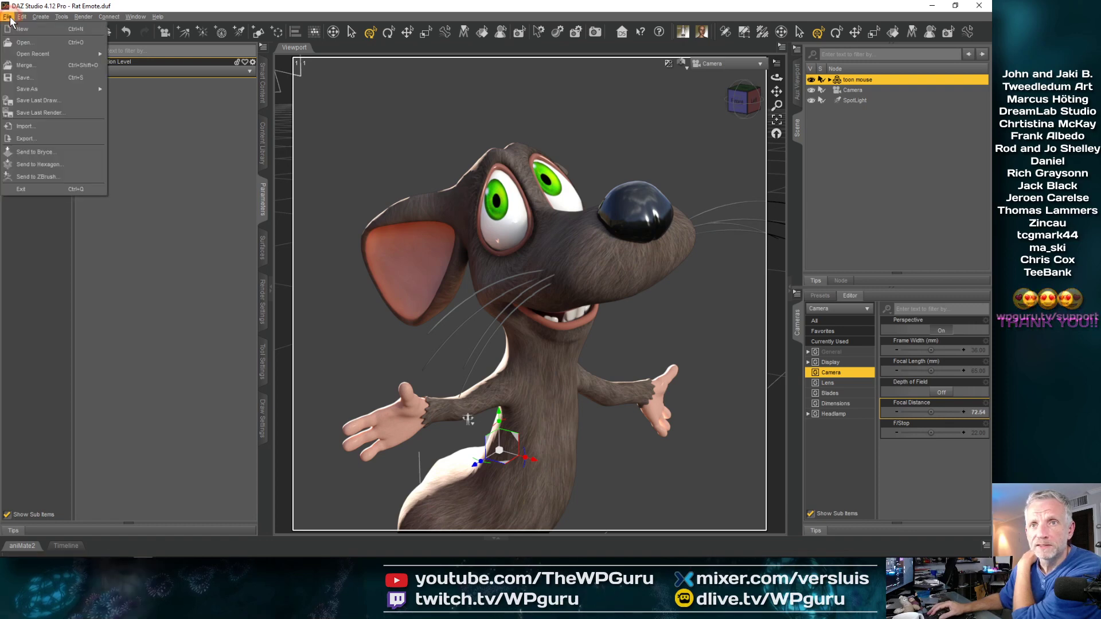
click(53, 77)
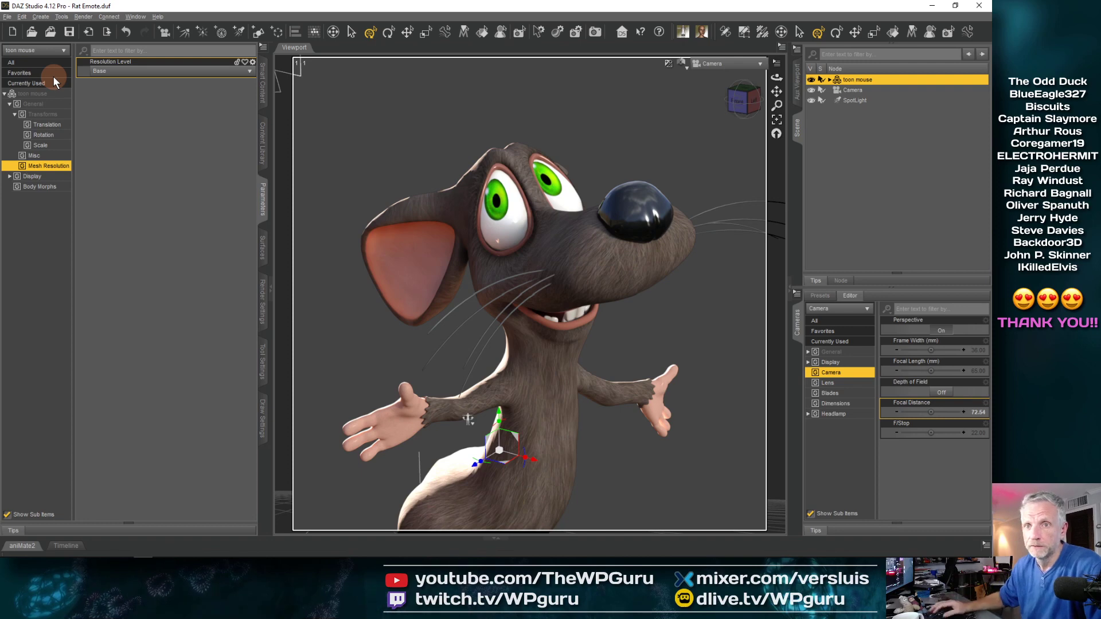
- Convert the toon mouse's geometry to SubD
click(171, 71)
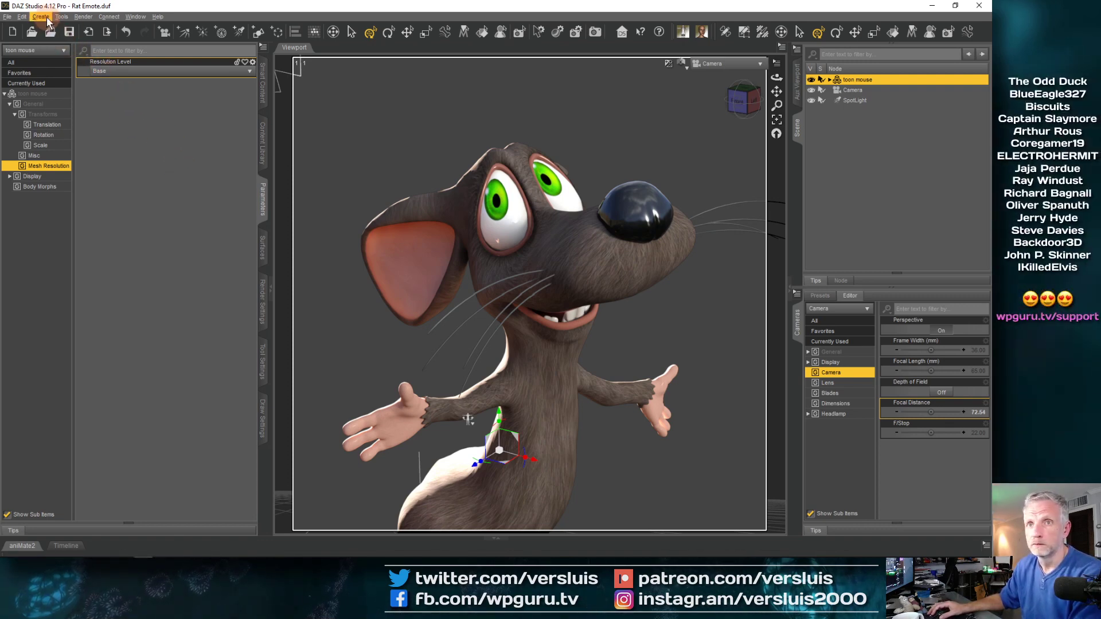
click(22, 17)
mouse_move(69, 100)
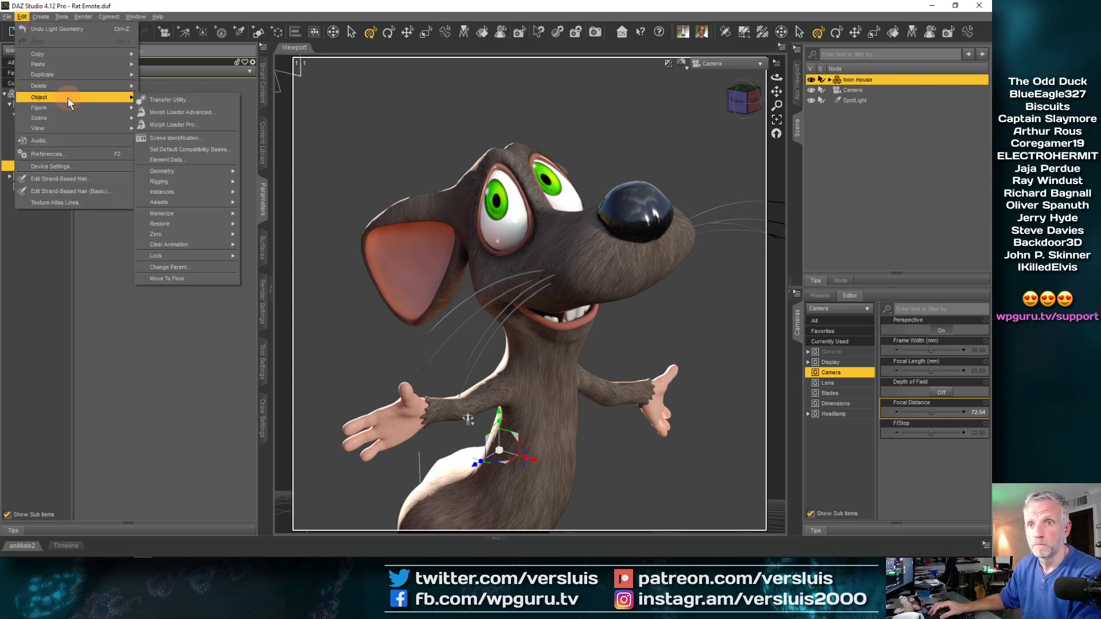
mouse_move(212, 170)
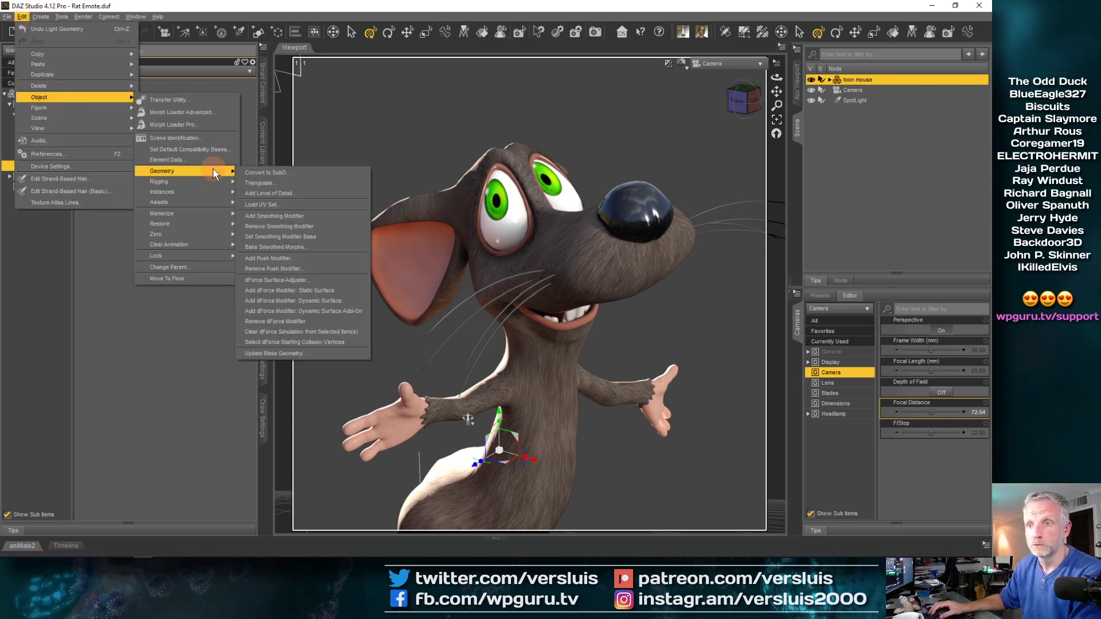
click(314, 173)
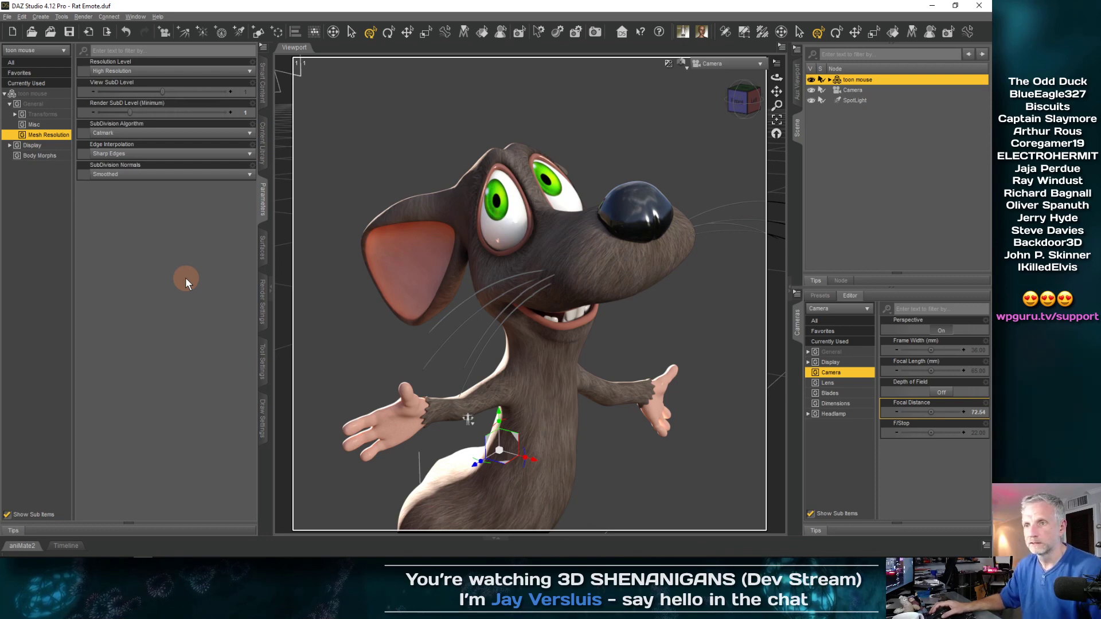
- Set the toon mouse's minimum Render SubD Level to 3 and its View SubD Level to 2
click(261, 199)
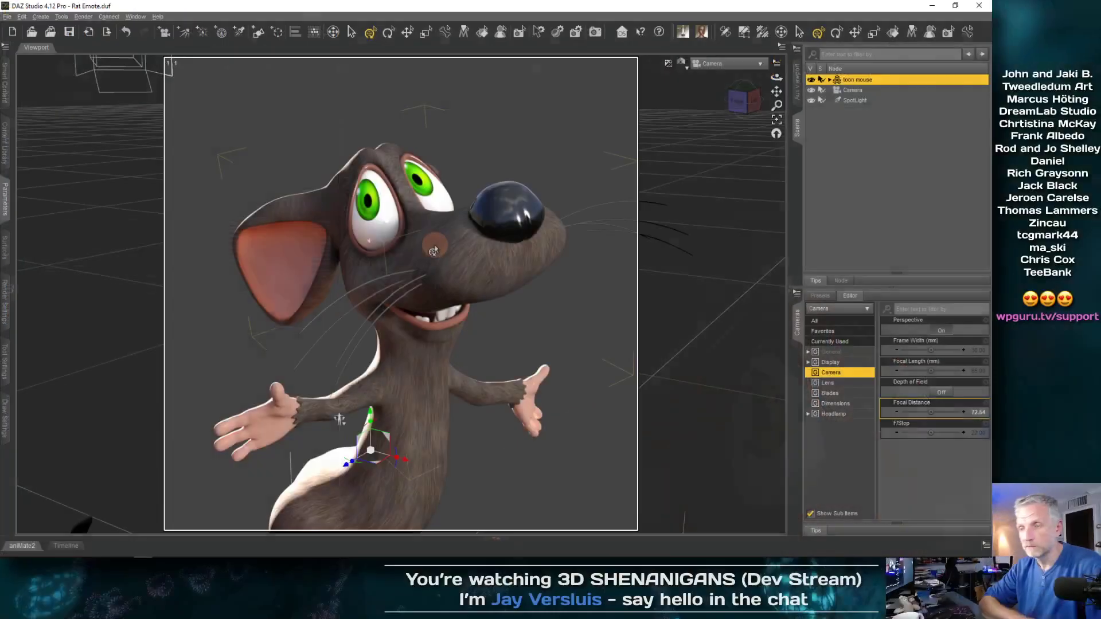
click(5, 200)
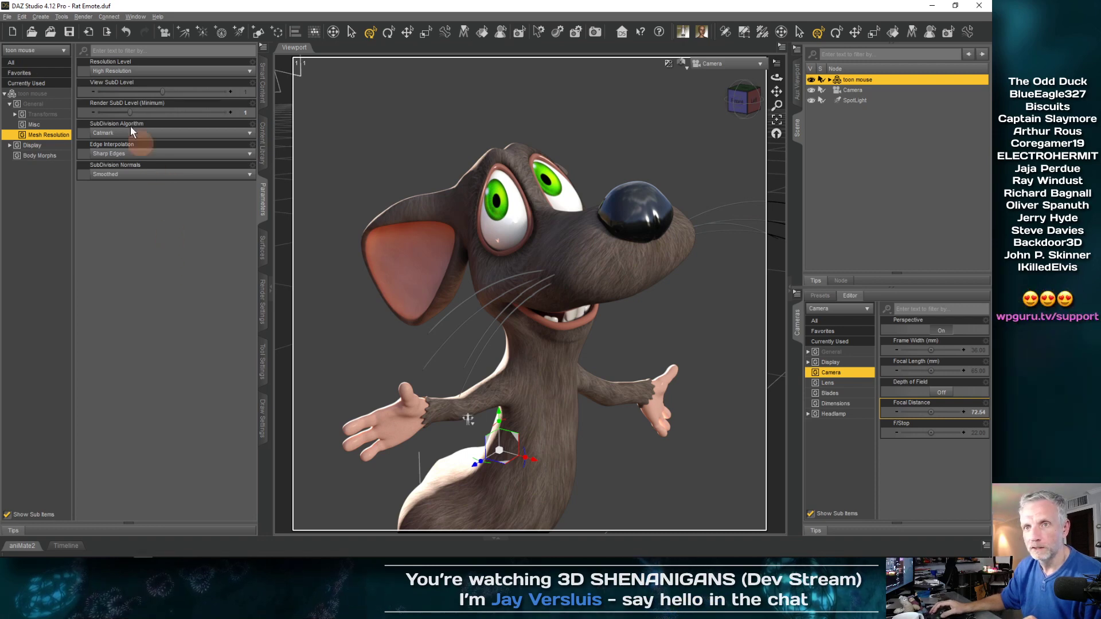
drag(130, 113, 201, 90)
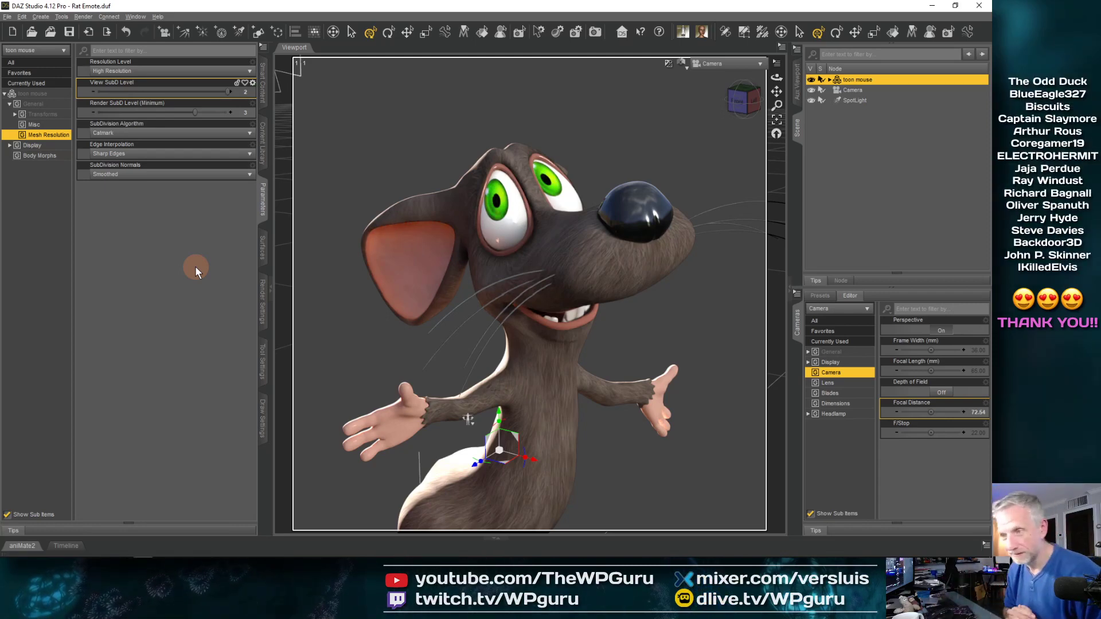
- Render the subdivided rat from the Camera view, inspect its head and hands, and move the render window aside
key(ctrl+r)
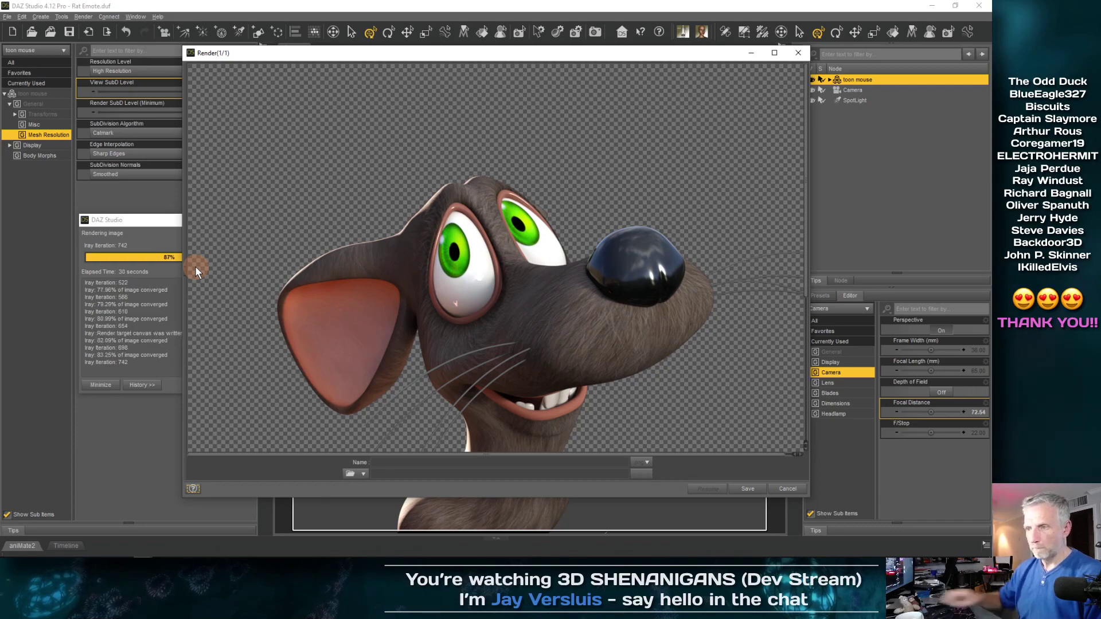
scroll(690, 347, down, 5)
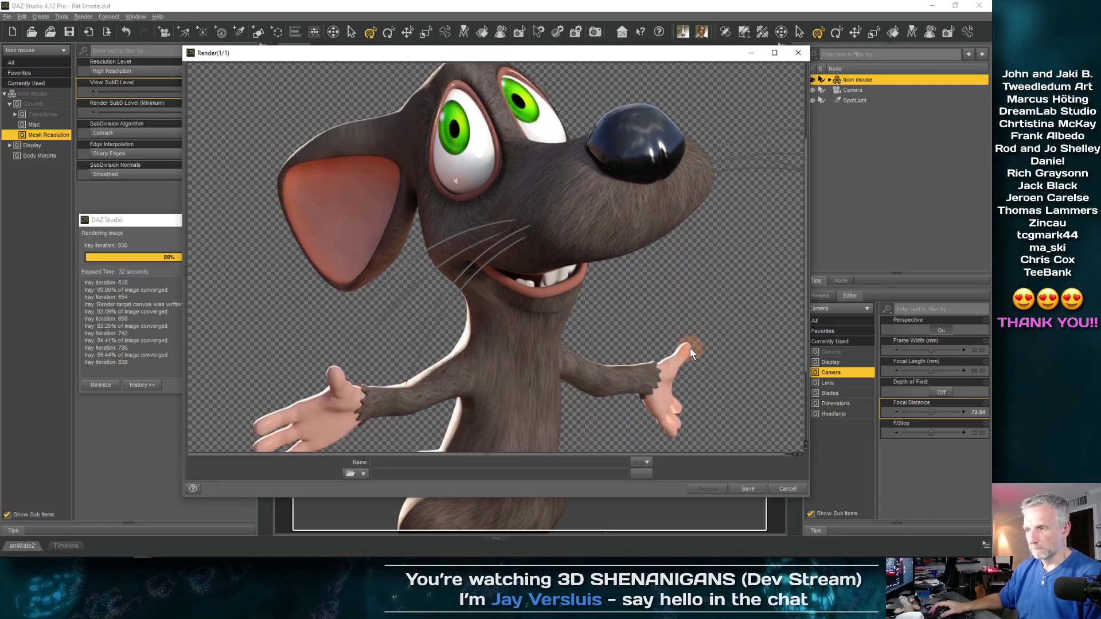
scroll(690, 348, up, 3)
scroll(690, 348, up, 3)
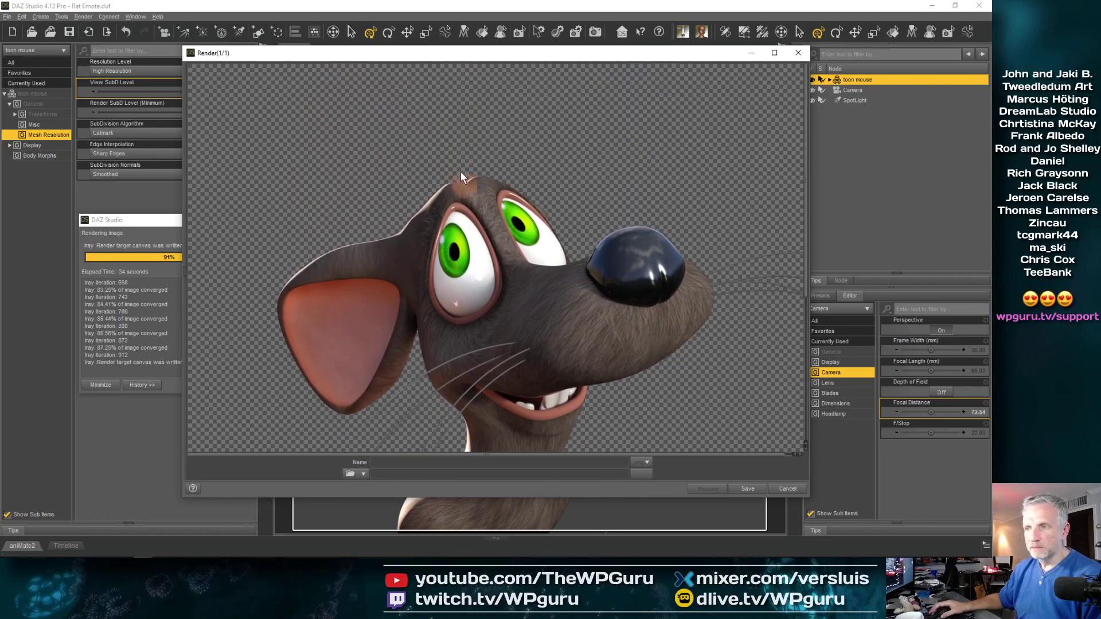
drag(492, 56, 359, 9)
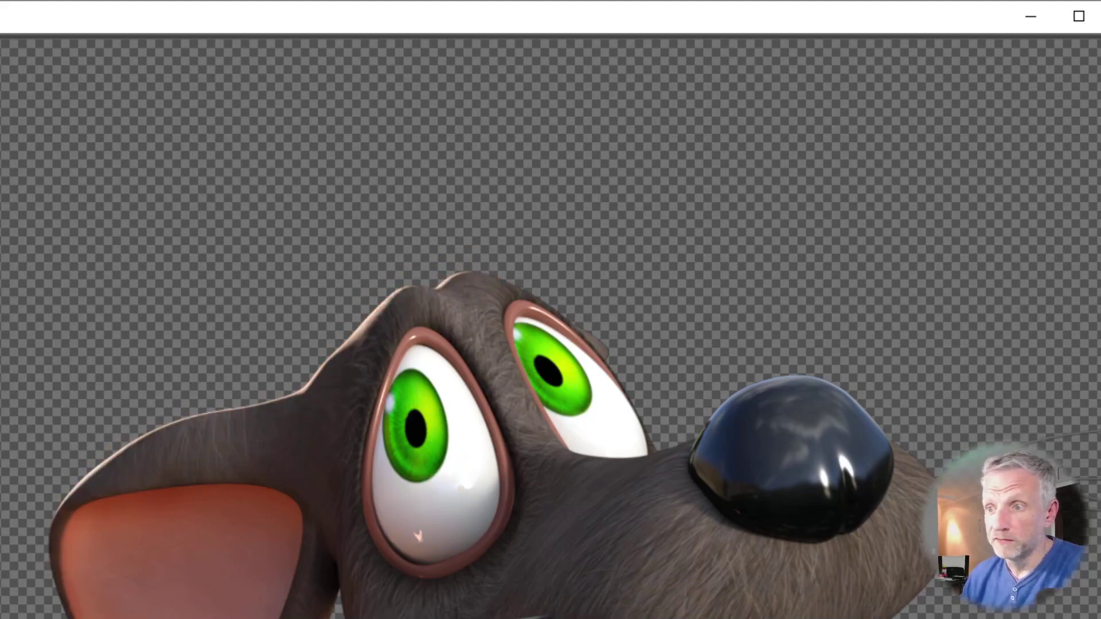
- Save the finished render as Rat v3 in PNG format to the Emotes Renders folder and close the render window
scroll(550, 327, down, 5)
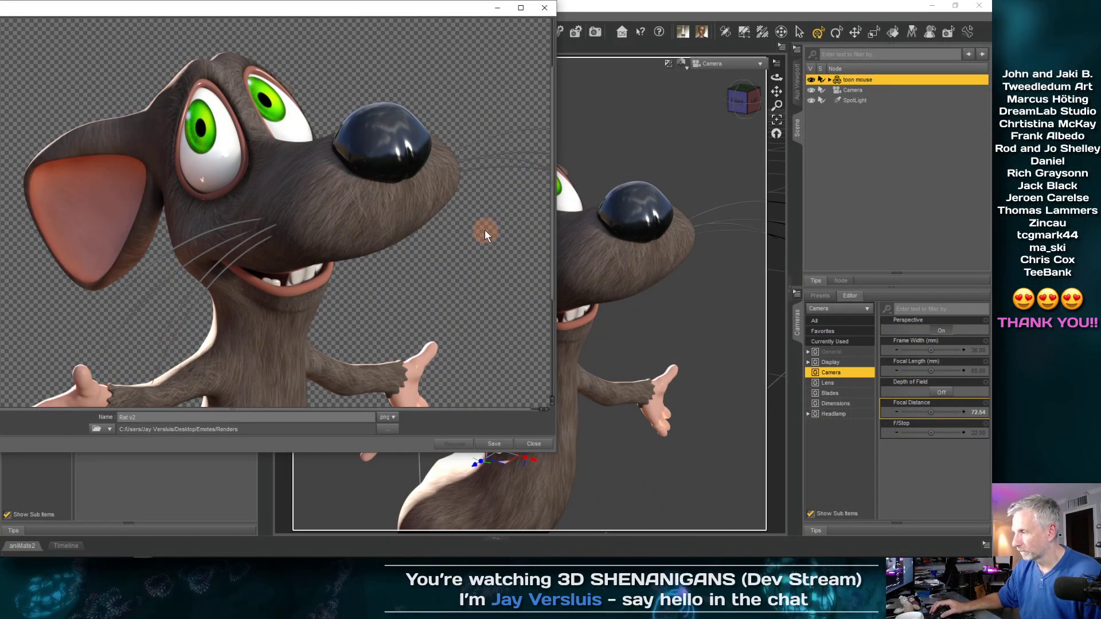
click(203, 419)
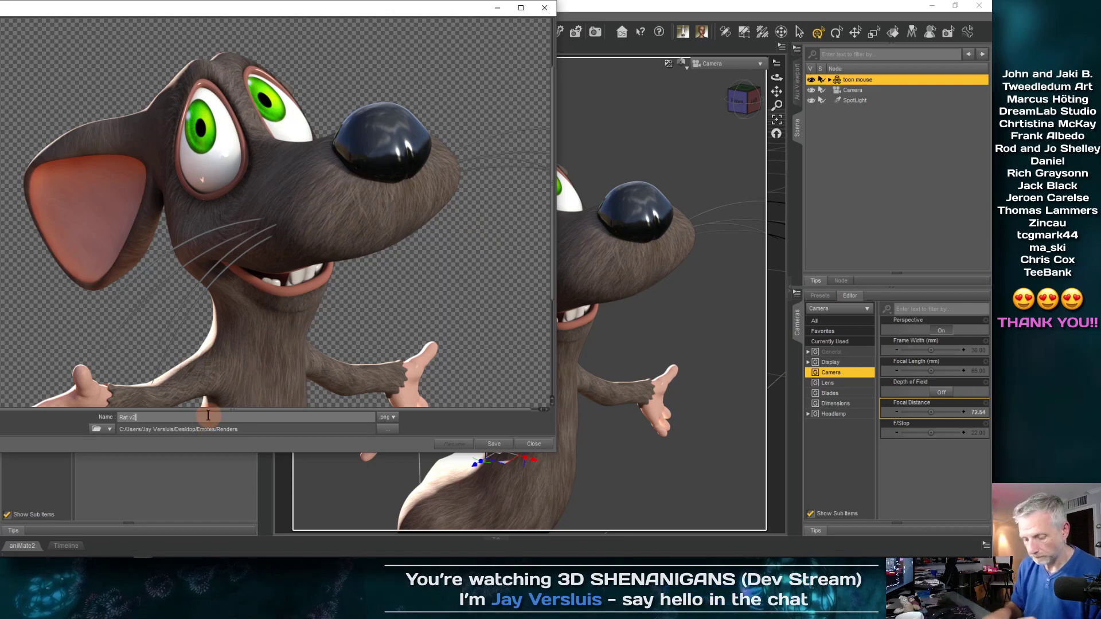
key(BackSpace)
text(3)
click(502, 445)
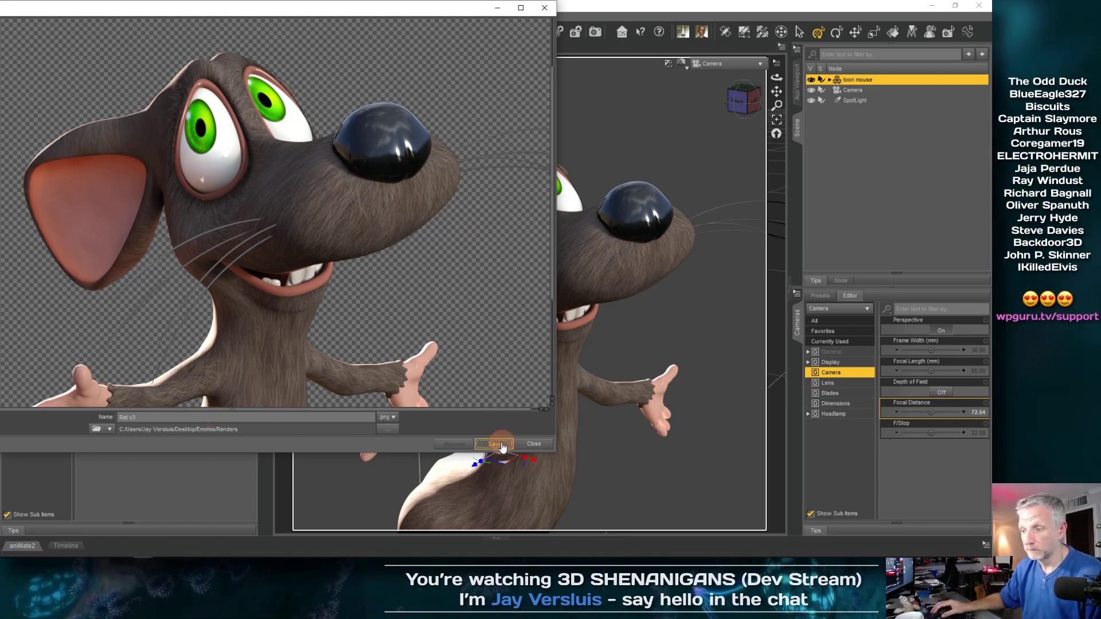
click(533, 444)
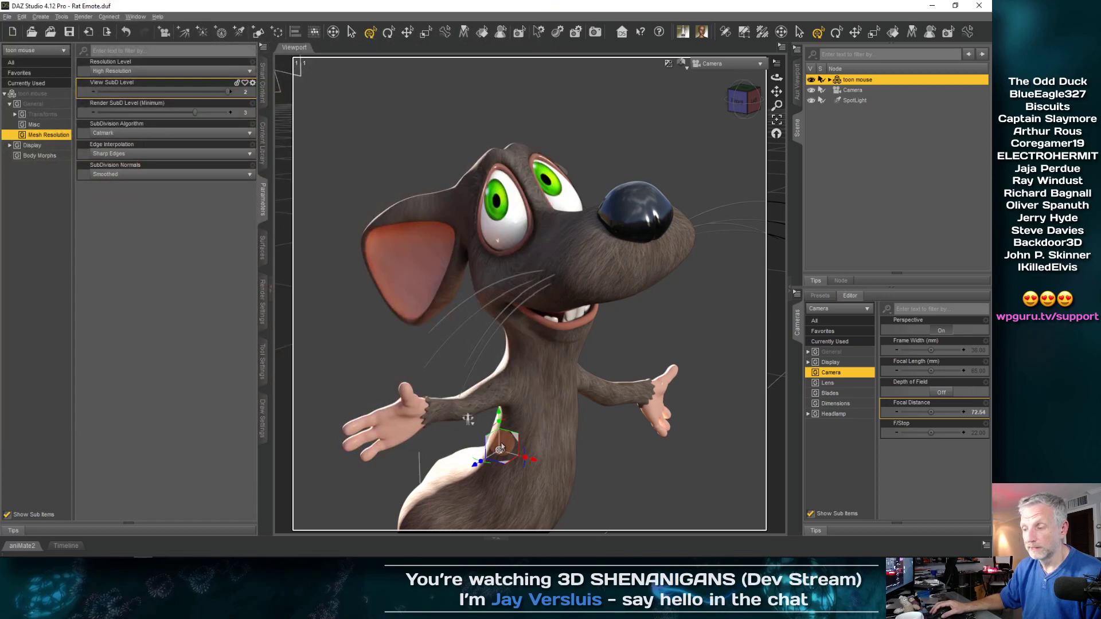
- Switch the Camera viewport from the rendered preview to a plain shaded display and bring back the scene's node list
click(683, 67)
click(669, 157)
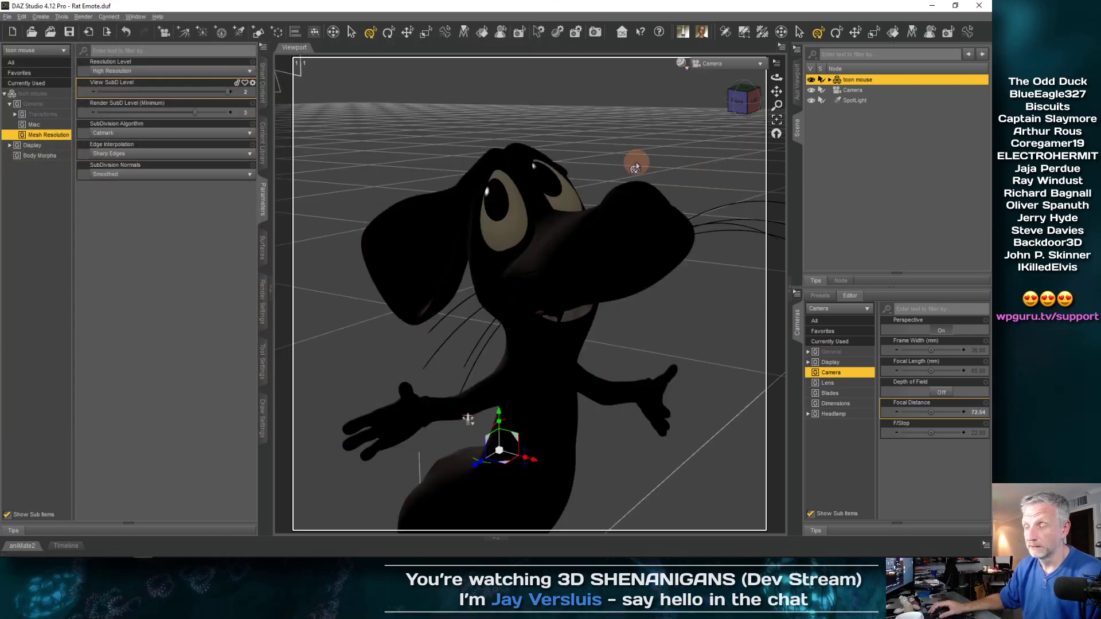
click(798, 82)
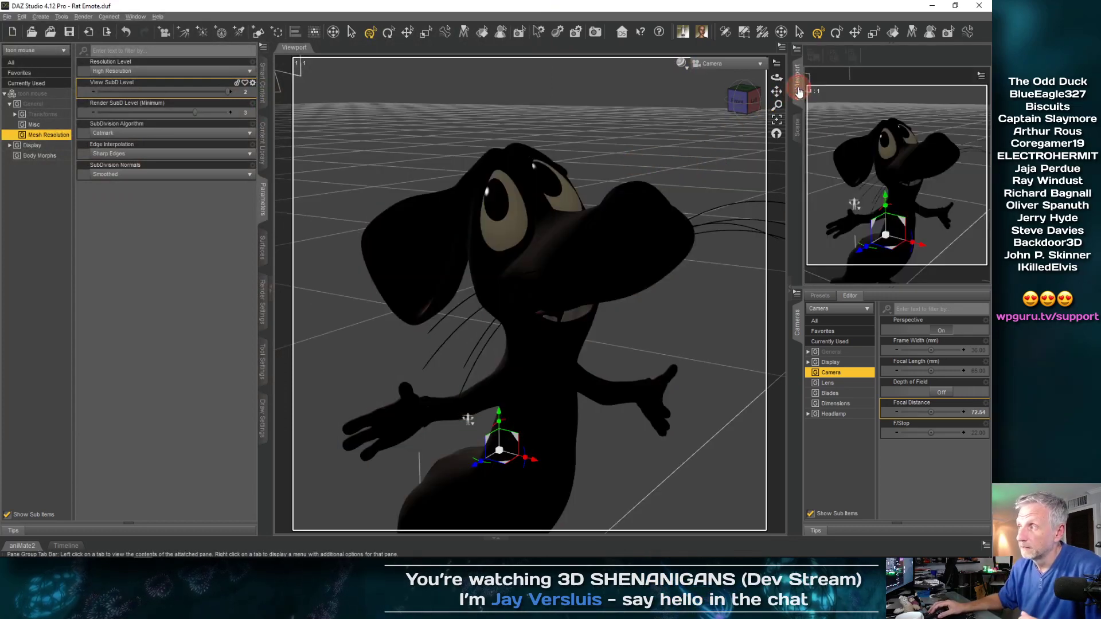
click(797, 122)
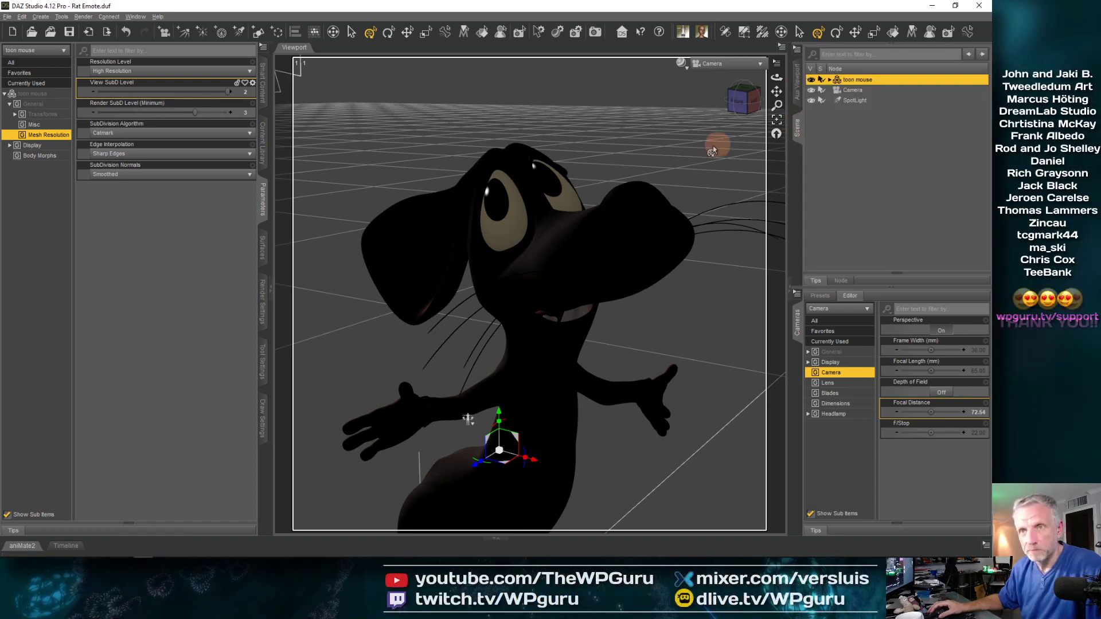
- Switch to Photoshop and select the Rat v2 layer in the emote document
click(931, 5)
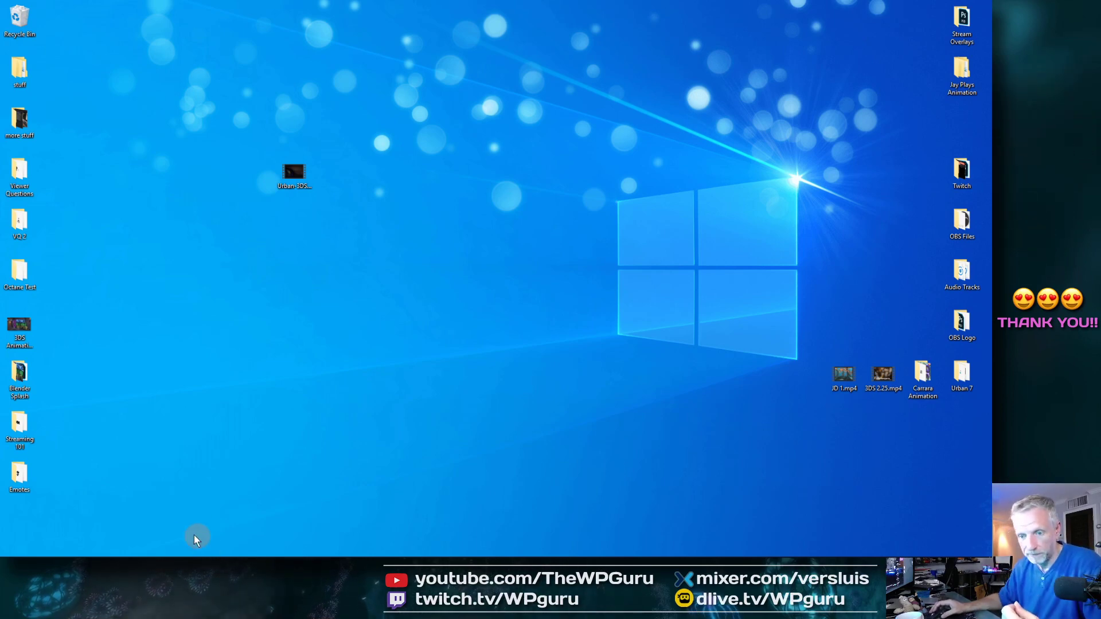
mouse_move(155, 554)
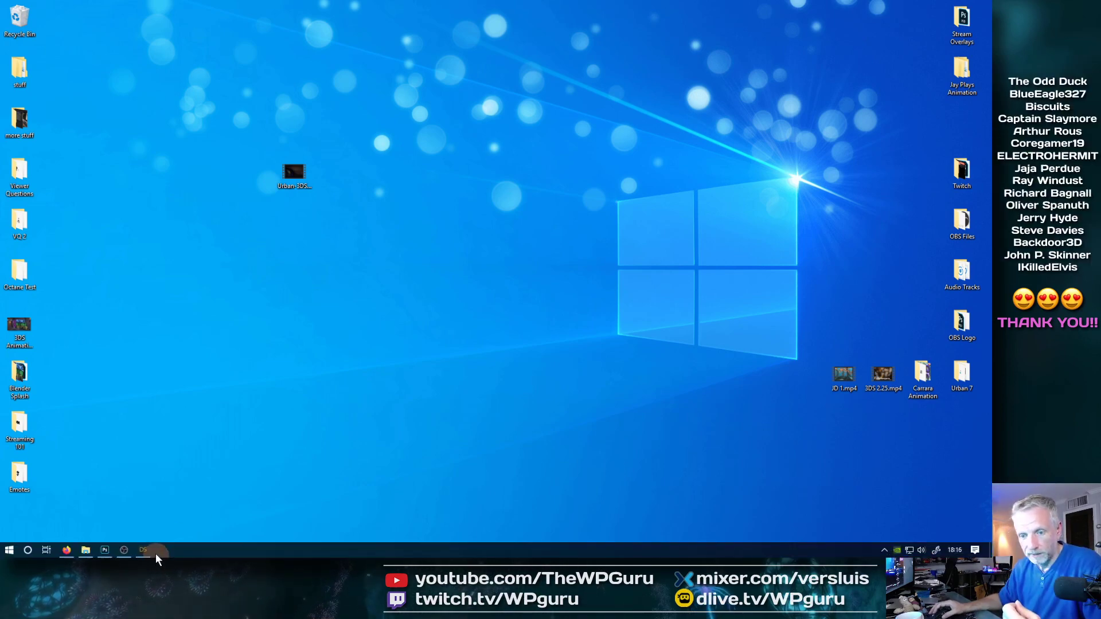
click(104, 550)
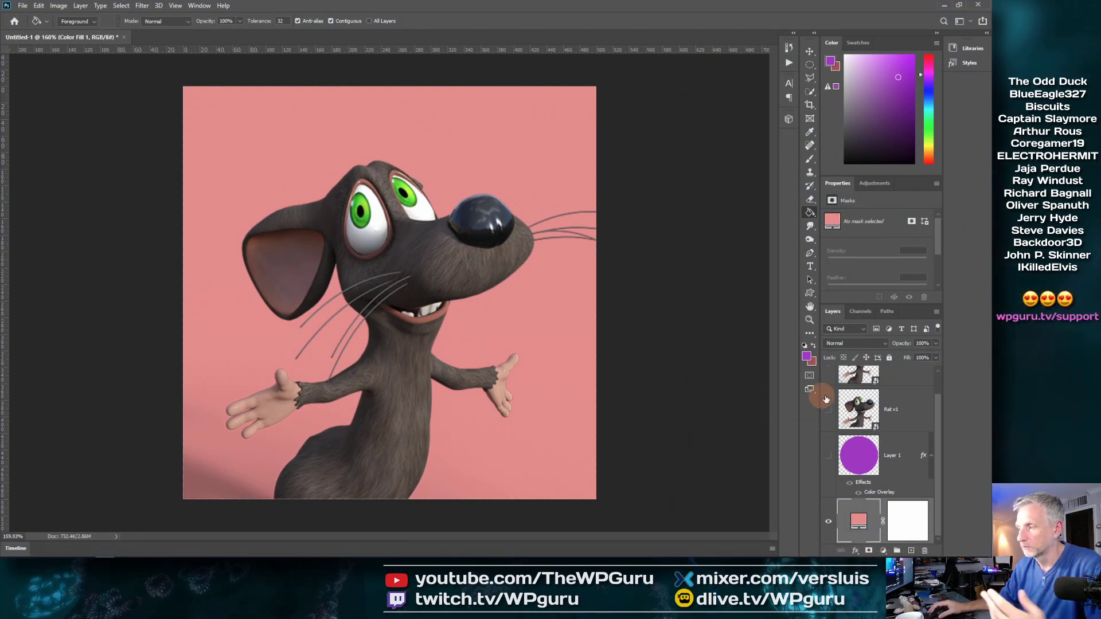
scroll(857, 422, up, 1)
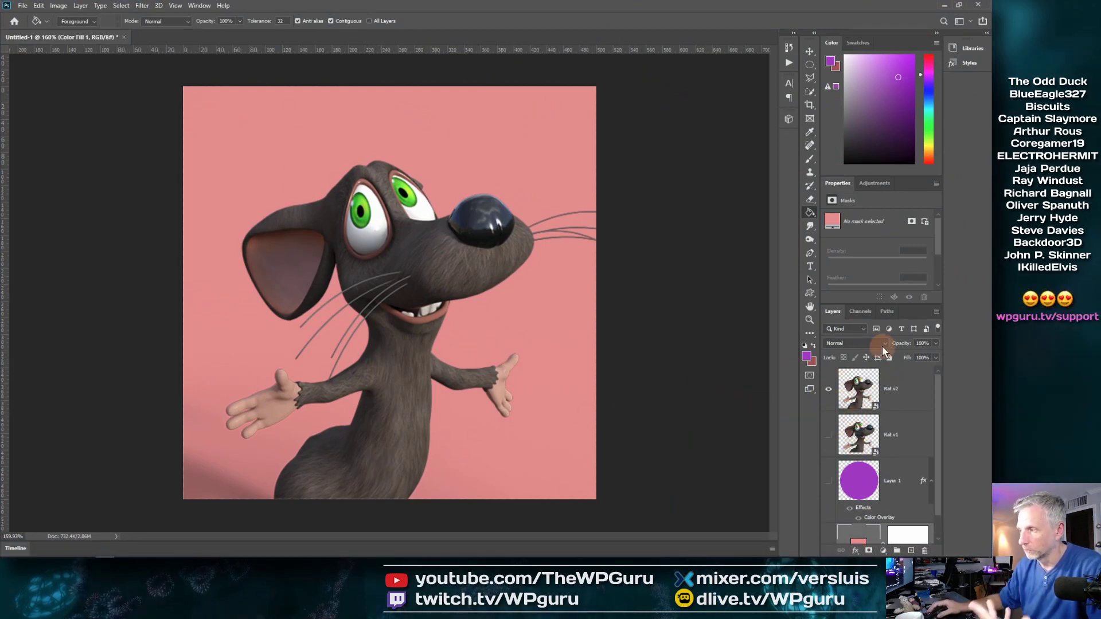
click(859, 395)
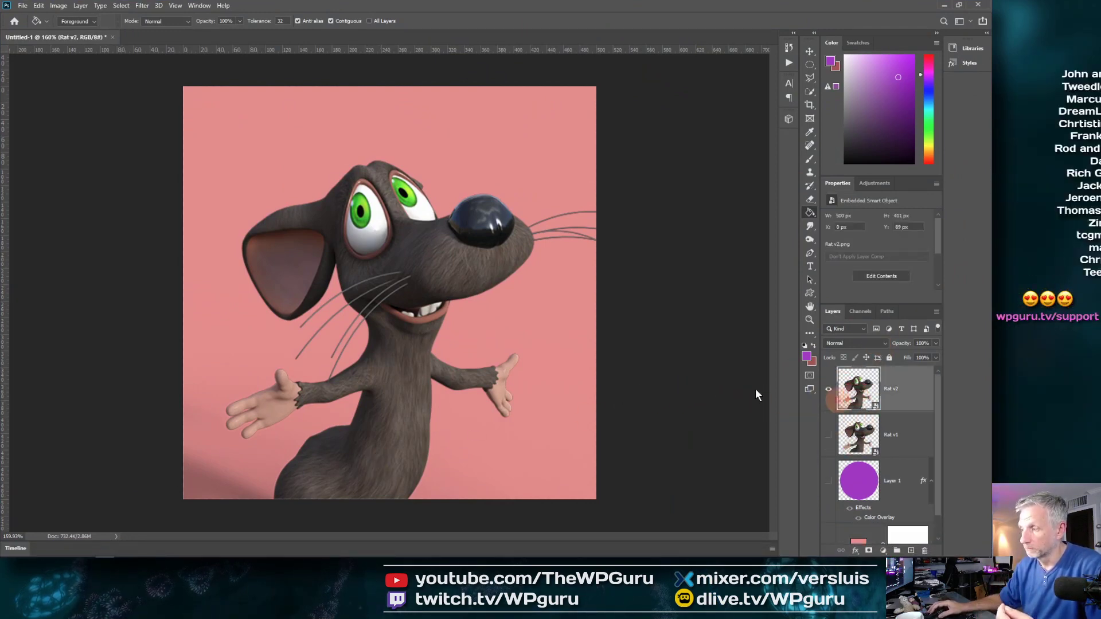
click(23, 5)
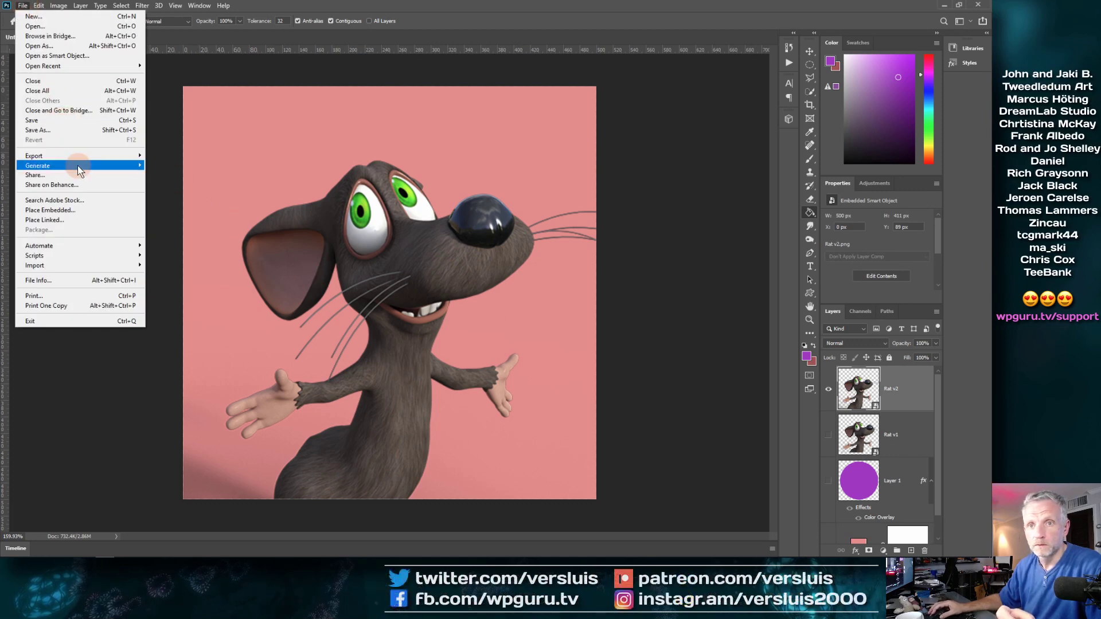
click(108, 212)
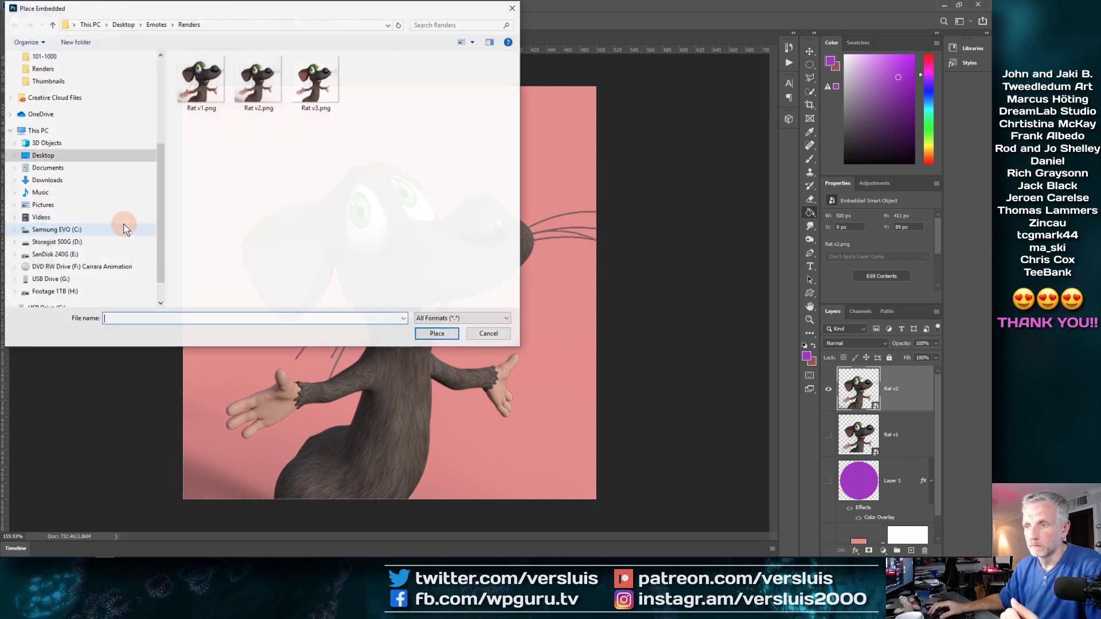
click(488, 334)
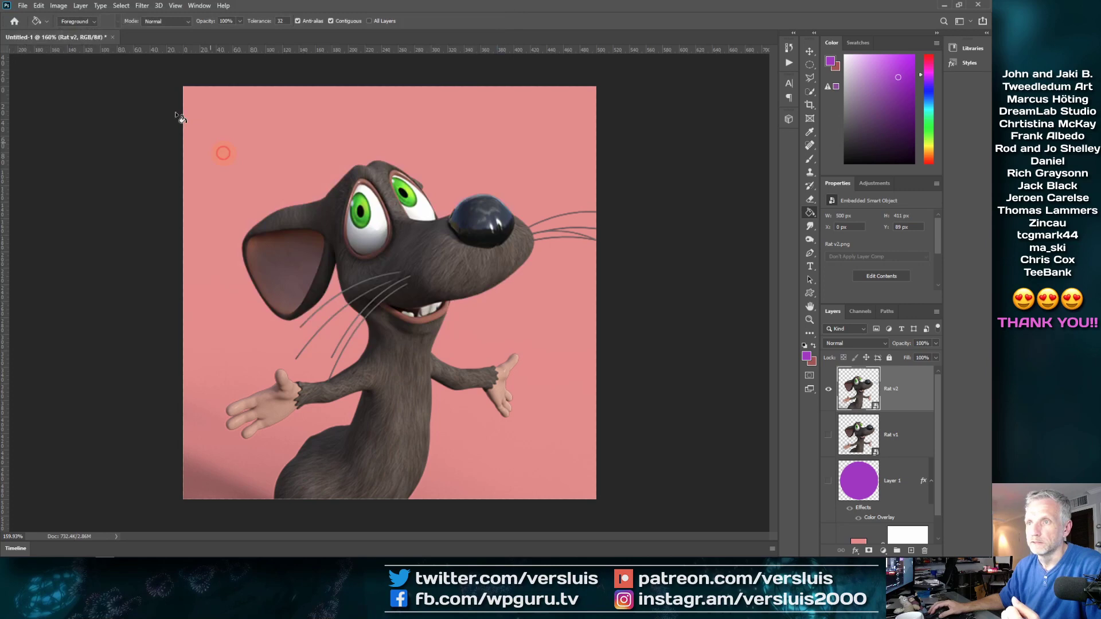
- Place Rat v3.png as a linked image above the Rat v2 layer and hide Rat v2
click(23, 6)
click(74, 219)
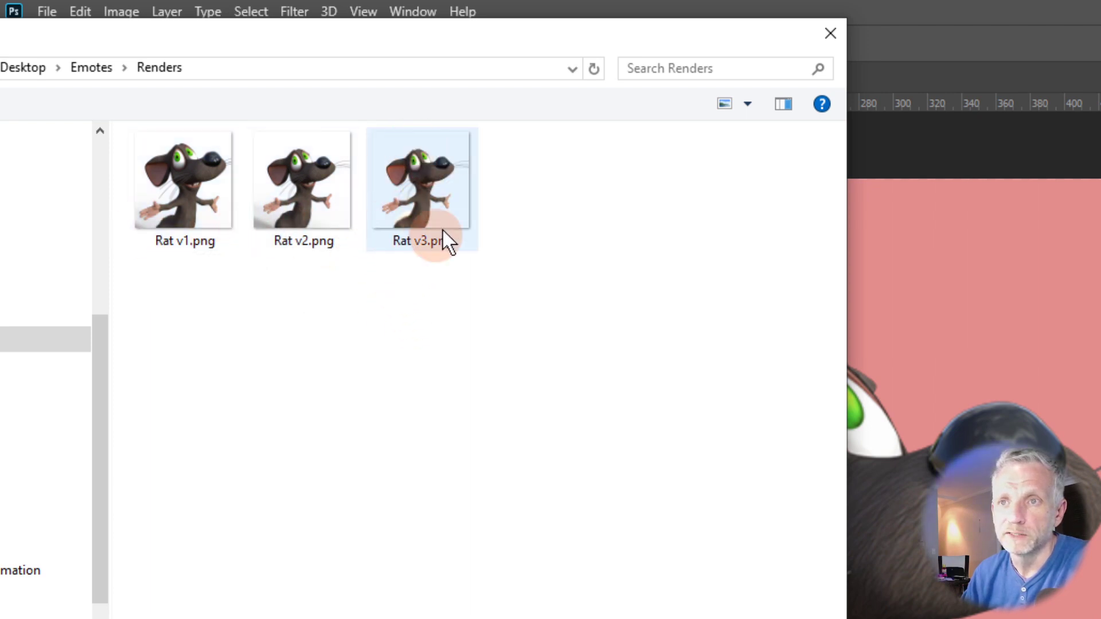
click(424, 187)
click(333, 341)
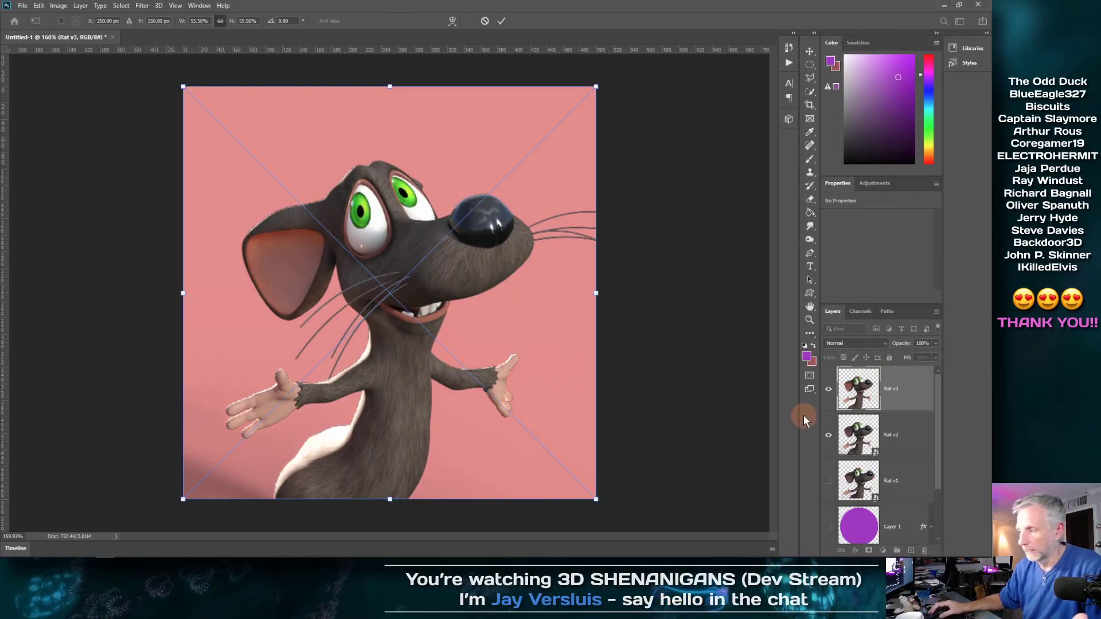
click(828, 435)
key(Return)
key(g)
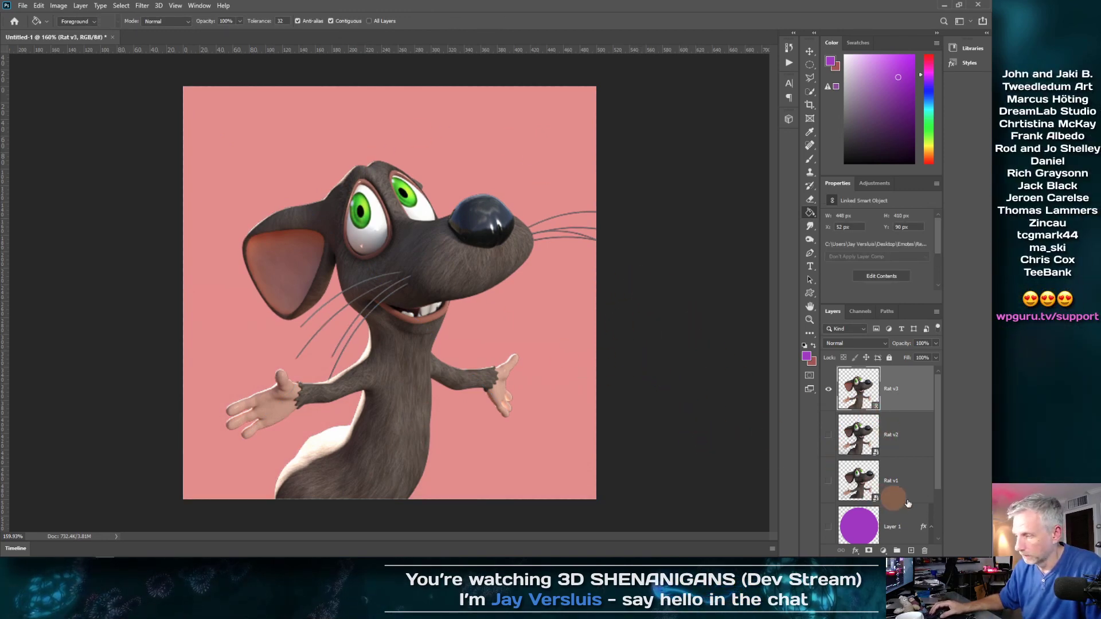
- Show the purple circle layer and recolor the solid color background fill to near-black 0d0d0d
click(828, 527)
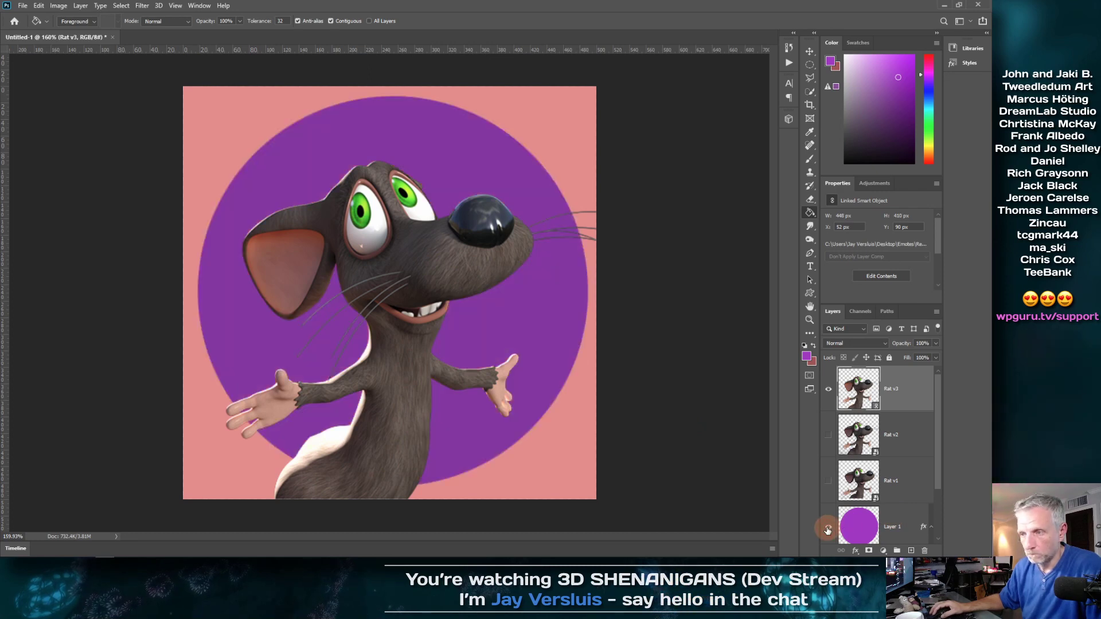
click(827, 528)
drag(938, 446, 940, 506)
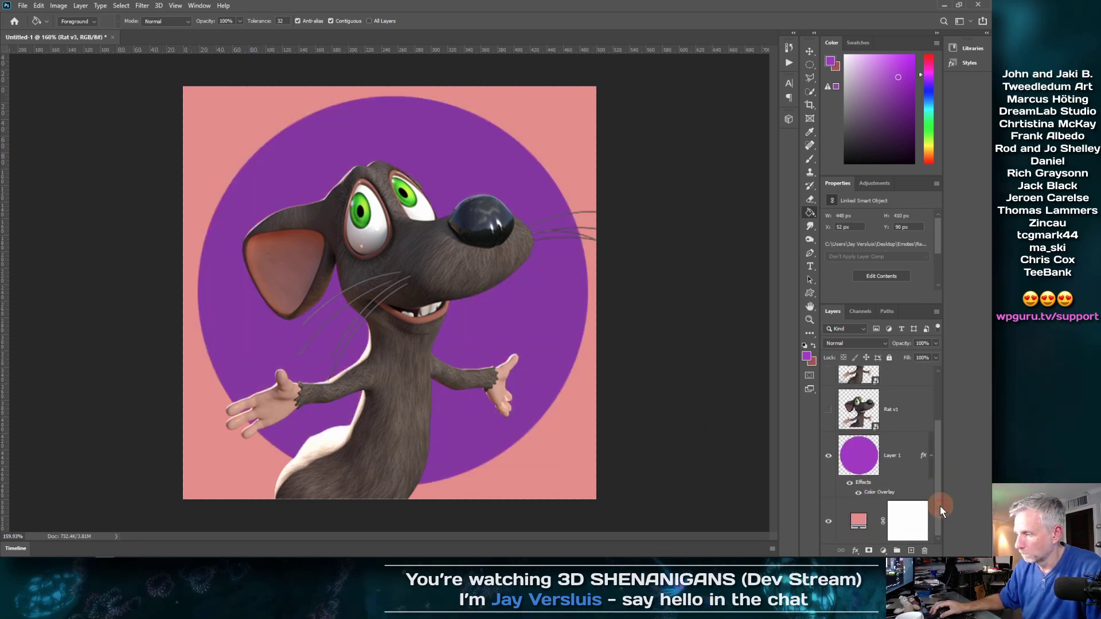
double_click(857, 522)
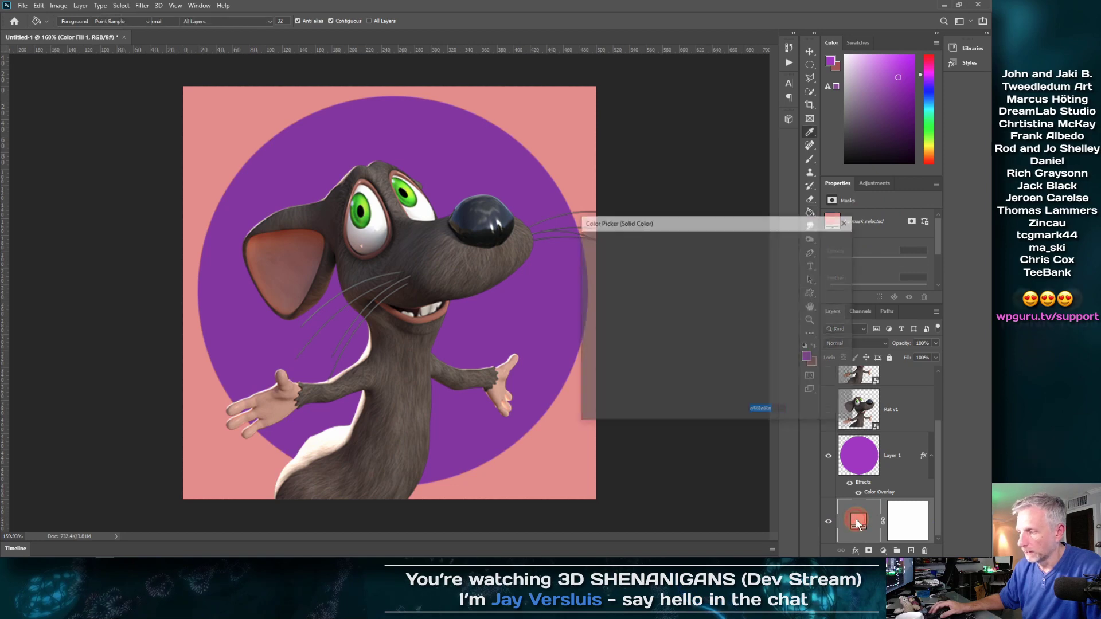
click(551, 364)
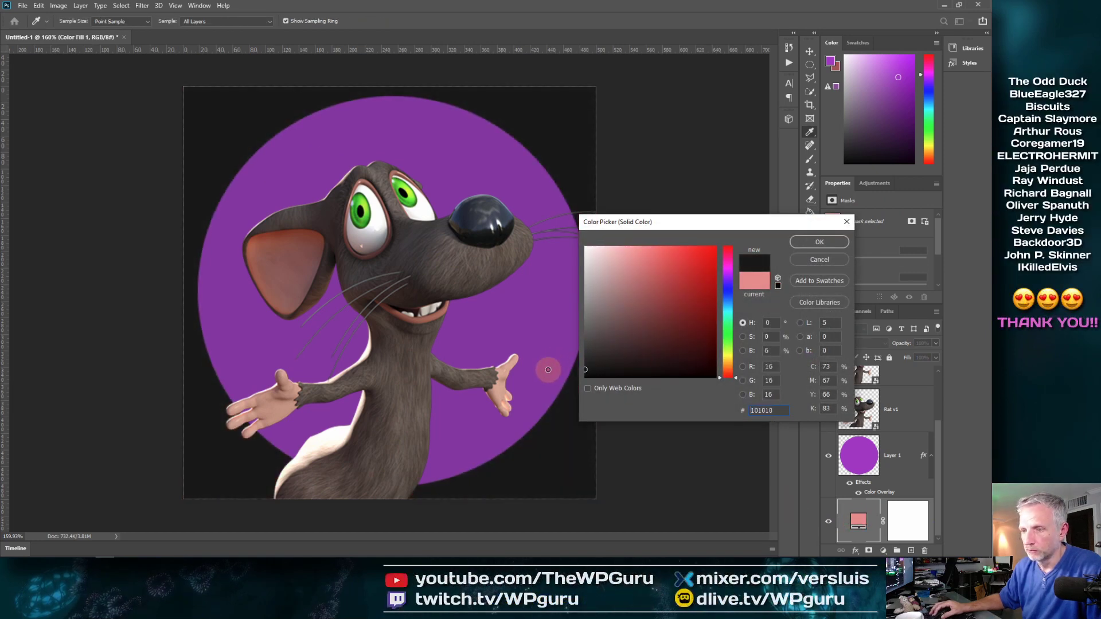
click(563, 360)
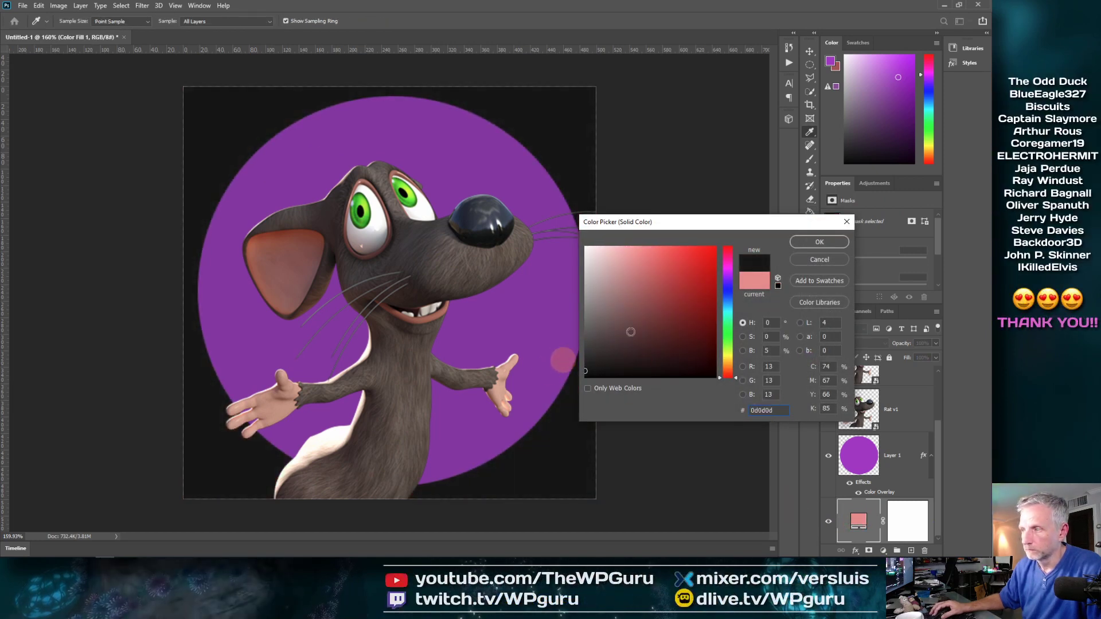
click(817, 243)
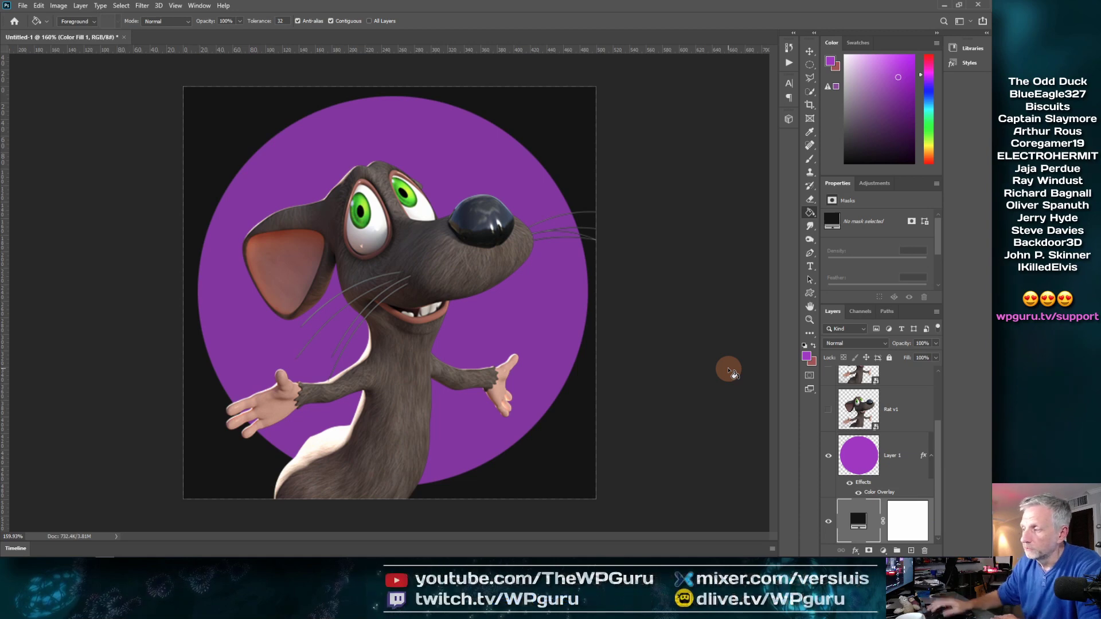
- Scale the Rat v3 layer proportionally about its center to about 553 x 553 px (61.48%)
scroll(886, 439, up, 3)
drag(854, 388, 444, 360)
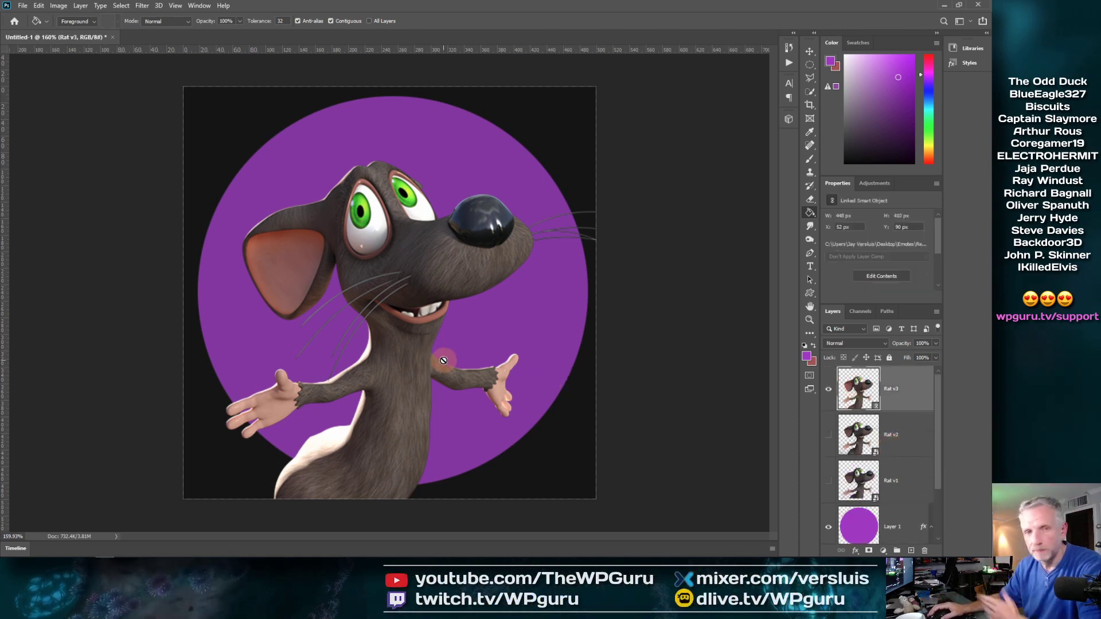
scroll(443, 361, down, 4)
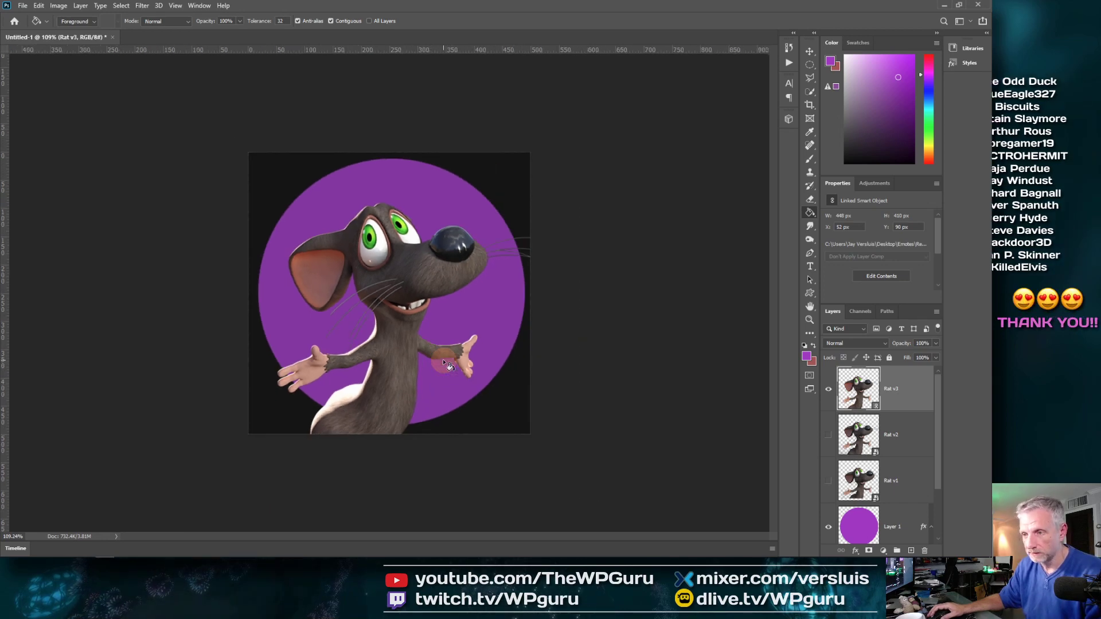
scroll(443, 360, down, 1)
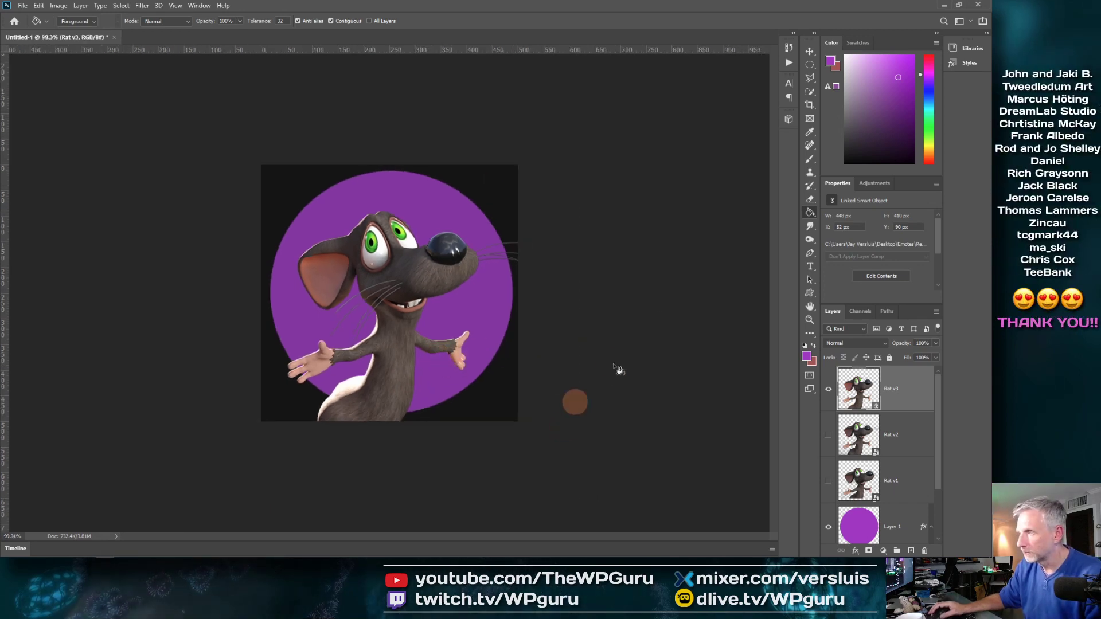
click(809, 51)
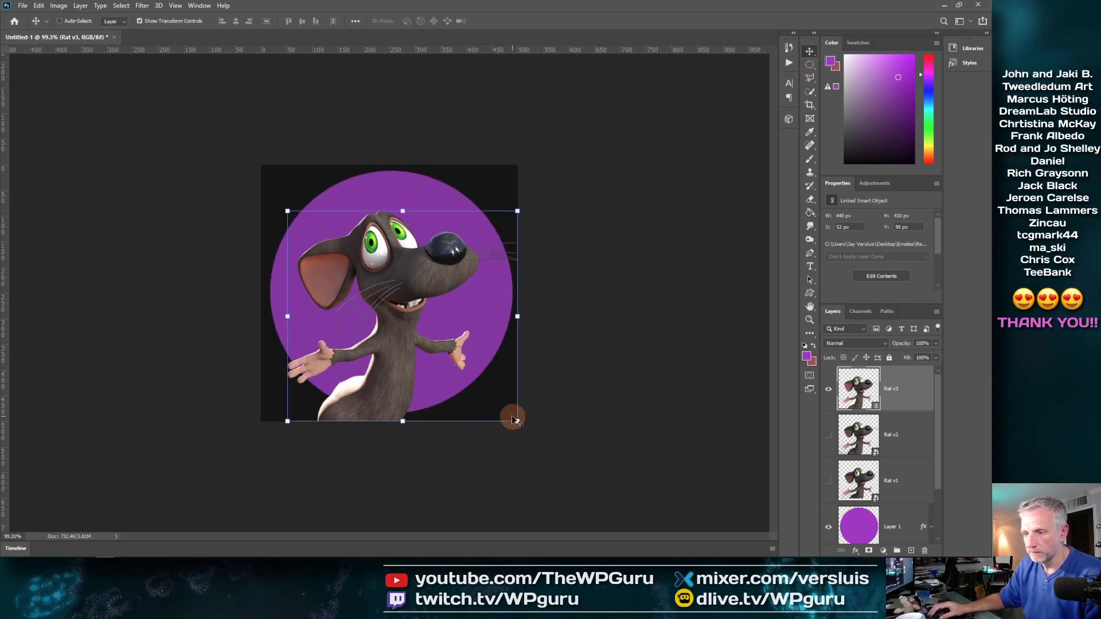
drag(517, 422, 533, 434)
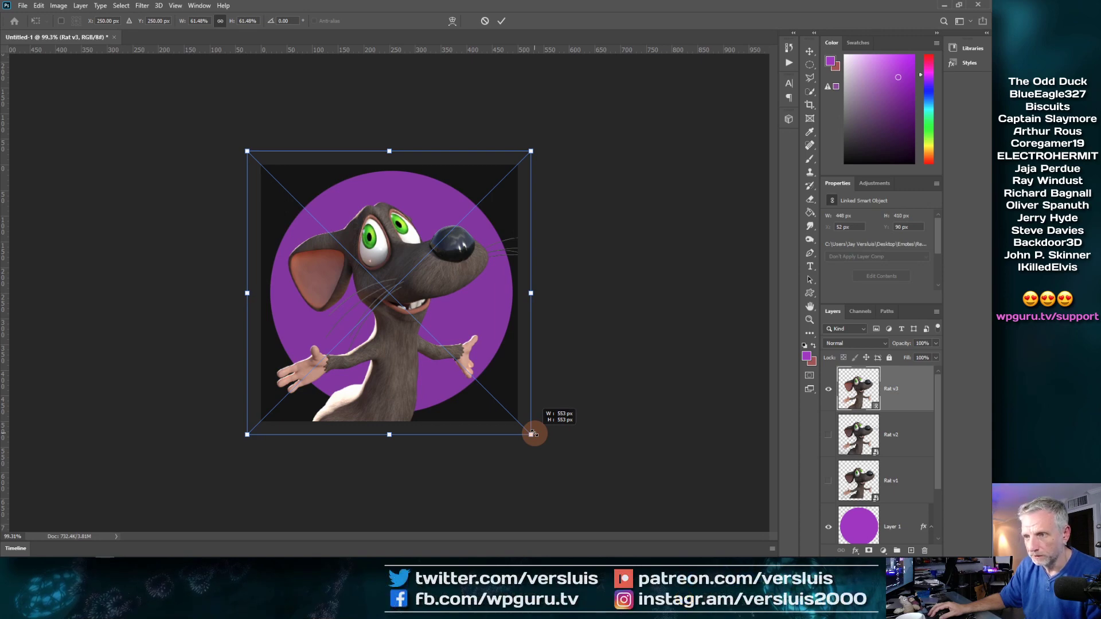
drag(533, 434, 533, 435)
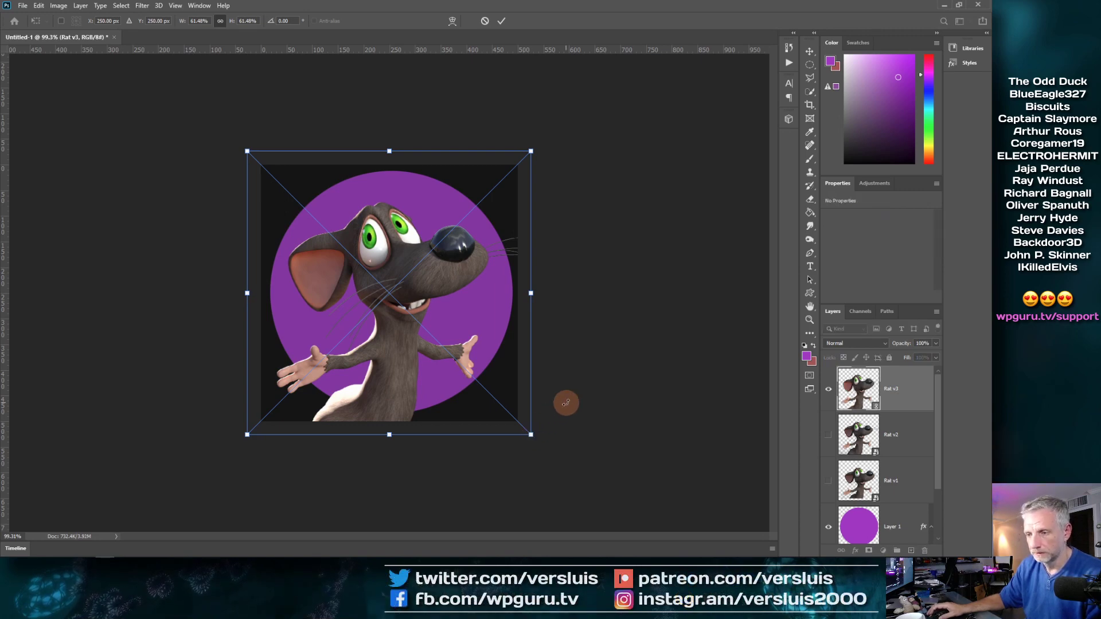
key(ctrl+0)
key(alt+space)
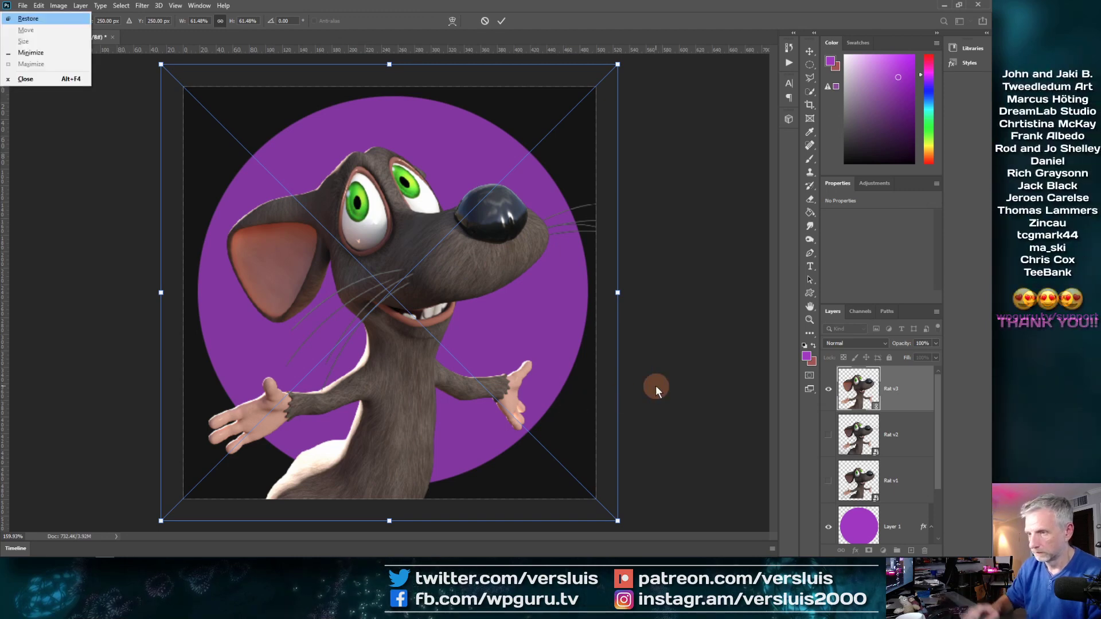
click(666, 377)
key(Return)
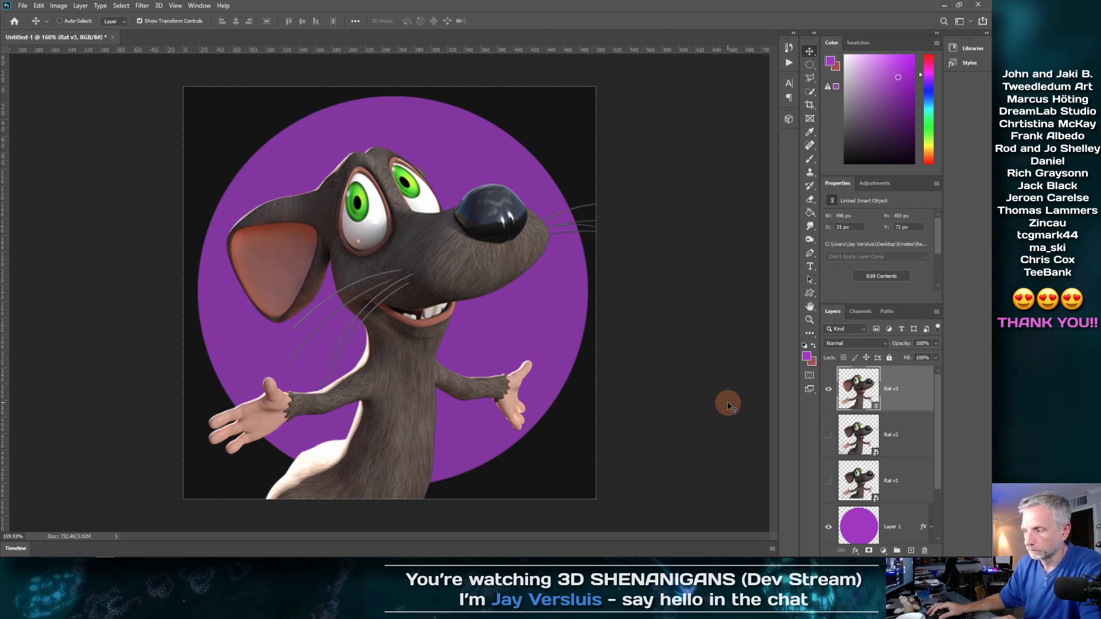
- Turn the transform controls display back on and select the purple circle layer, Layer 1
key(ctrl+h)
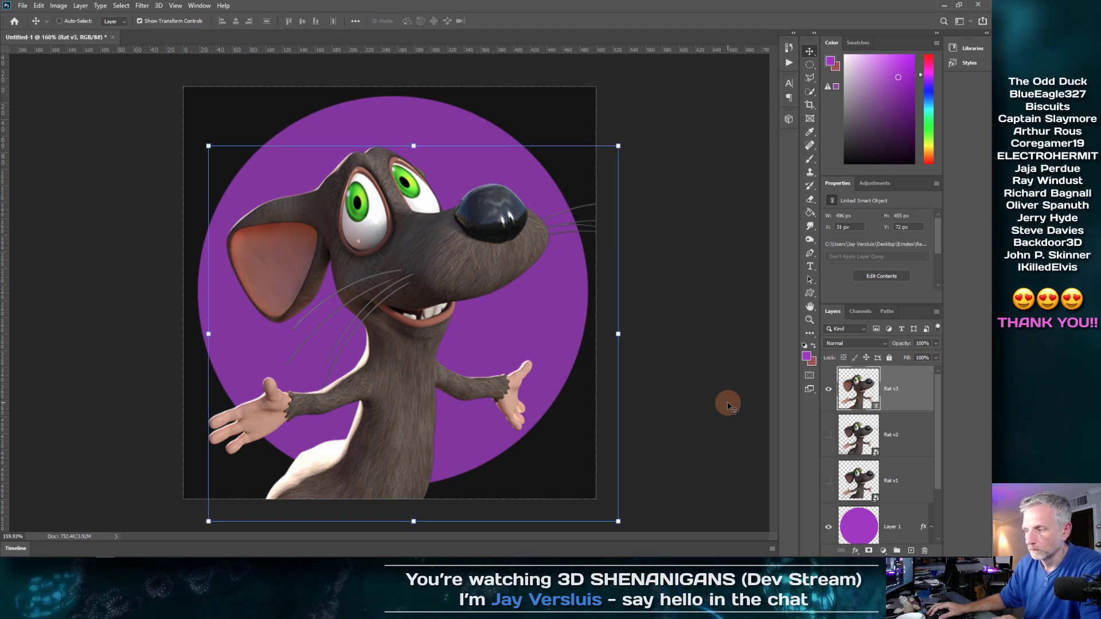
scroll(936, 428, down, 2)
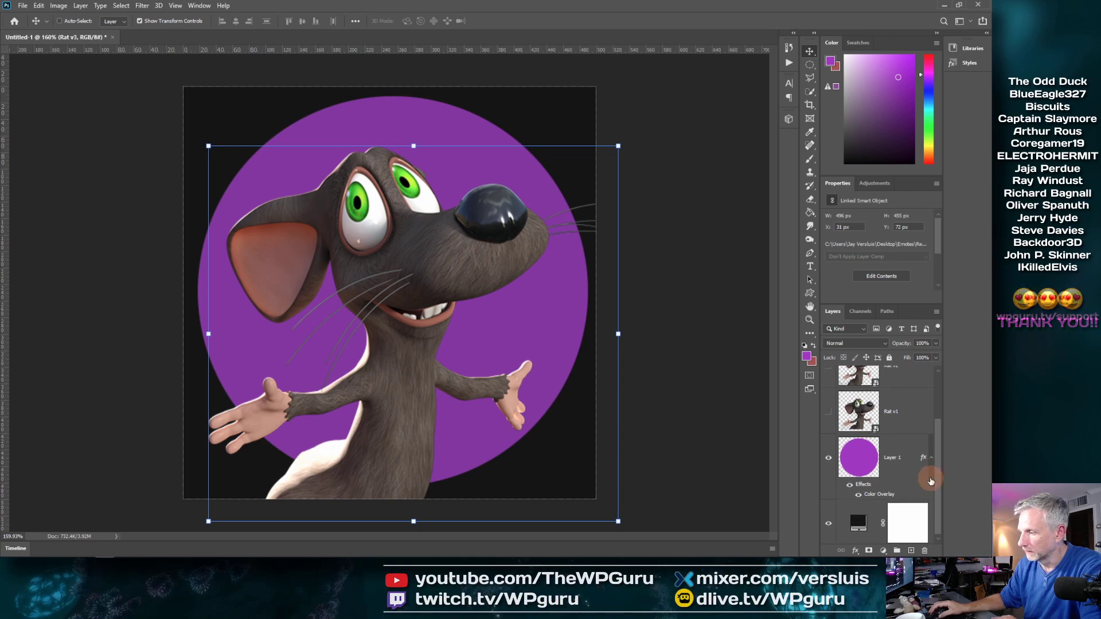
click(912, 458)
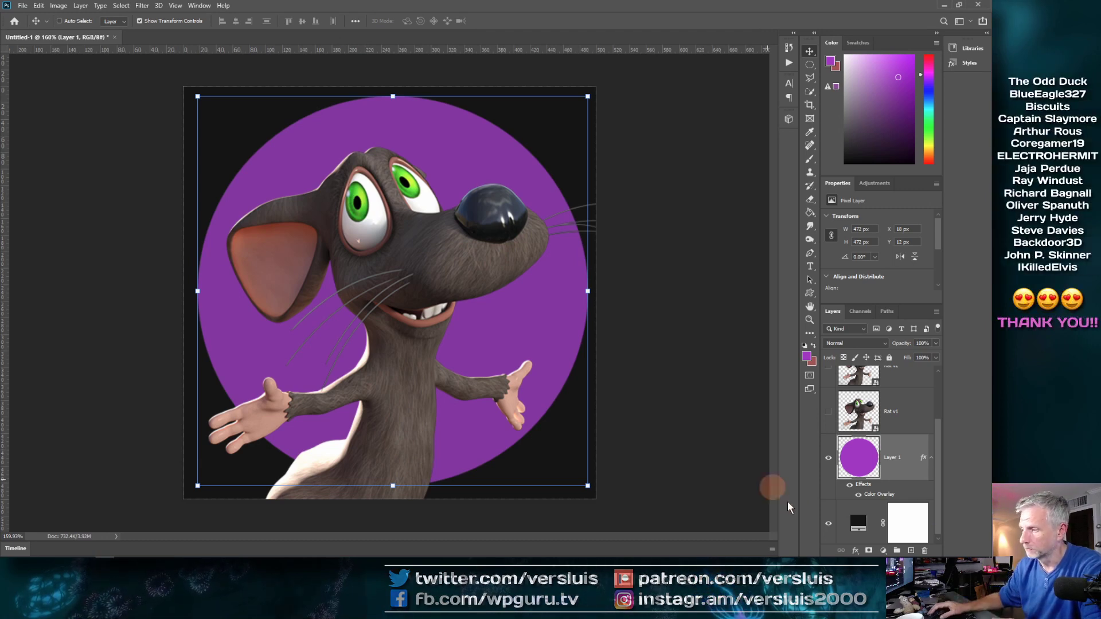
click(883, 551)
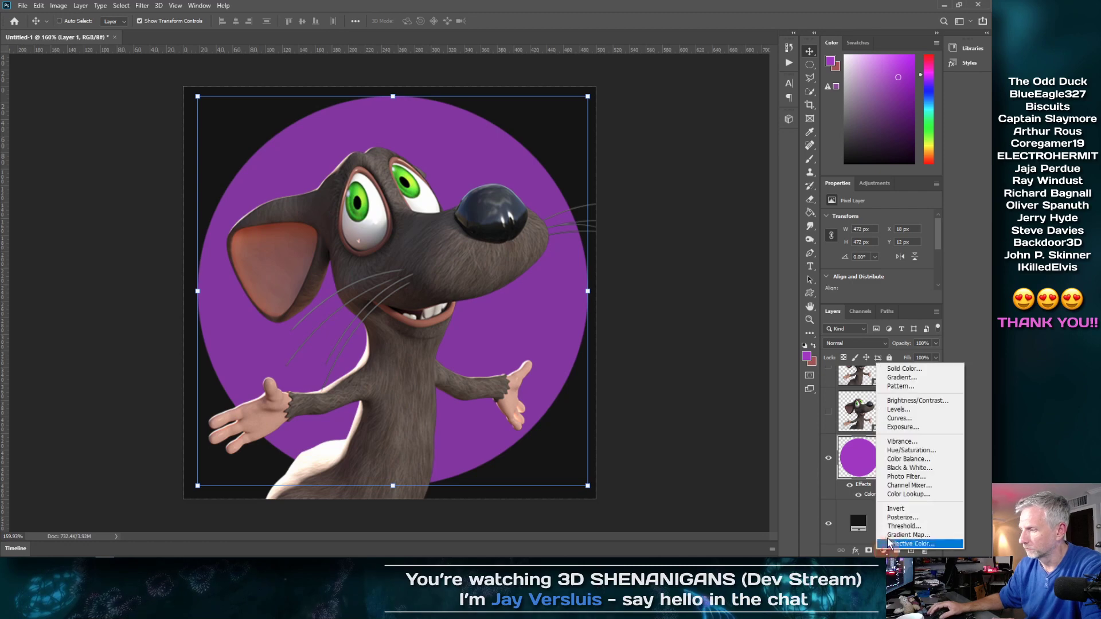
click(946, 378)
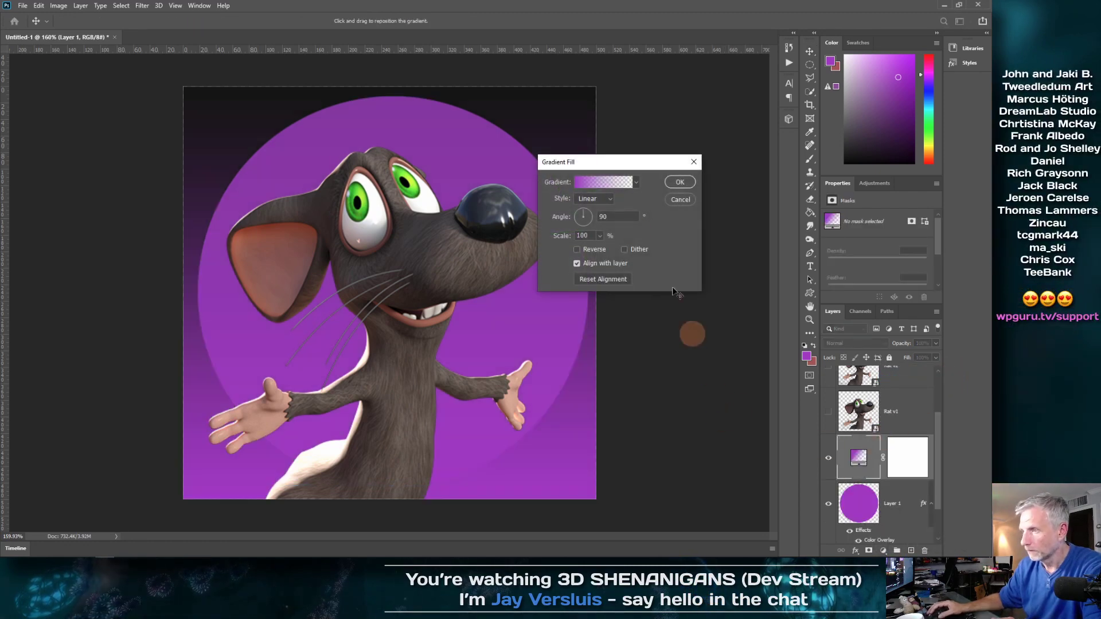
click(636, 182)
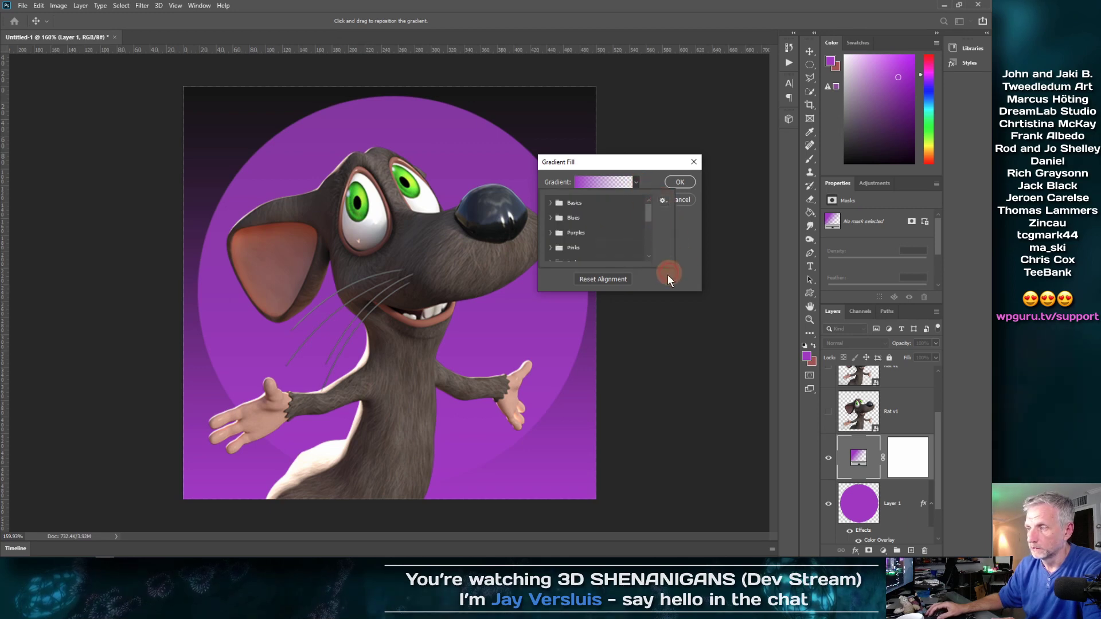
click(670, 243)
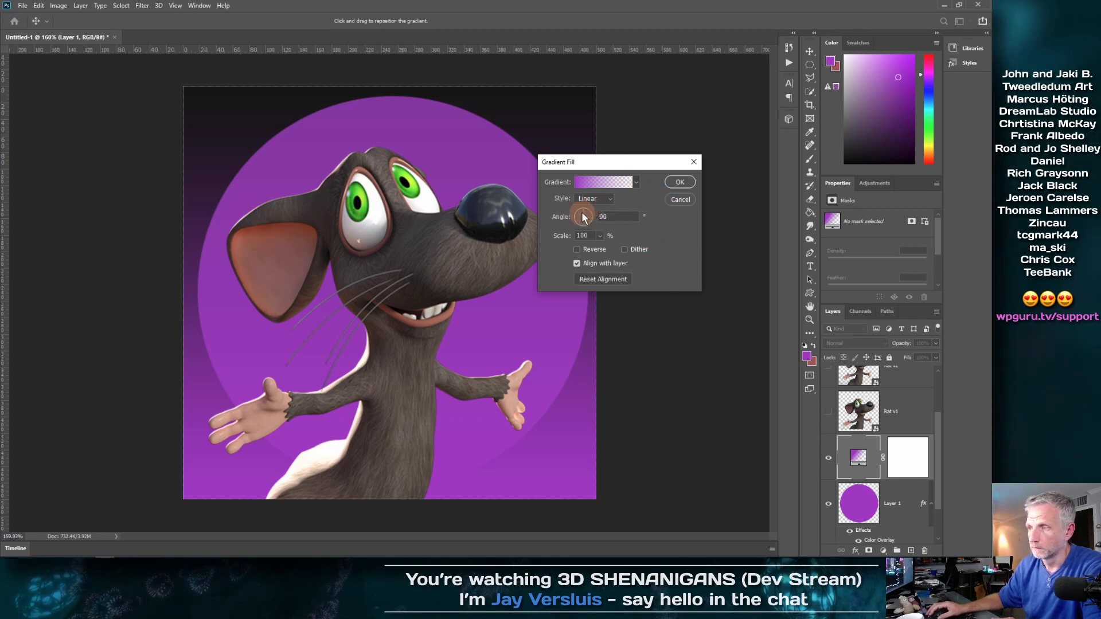
drag(585, 216, 587, 208)
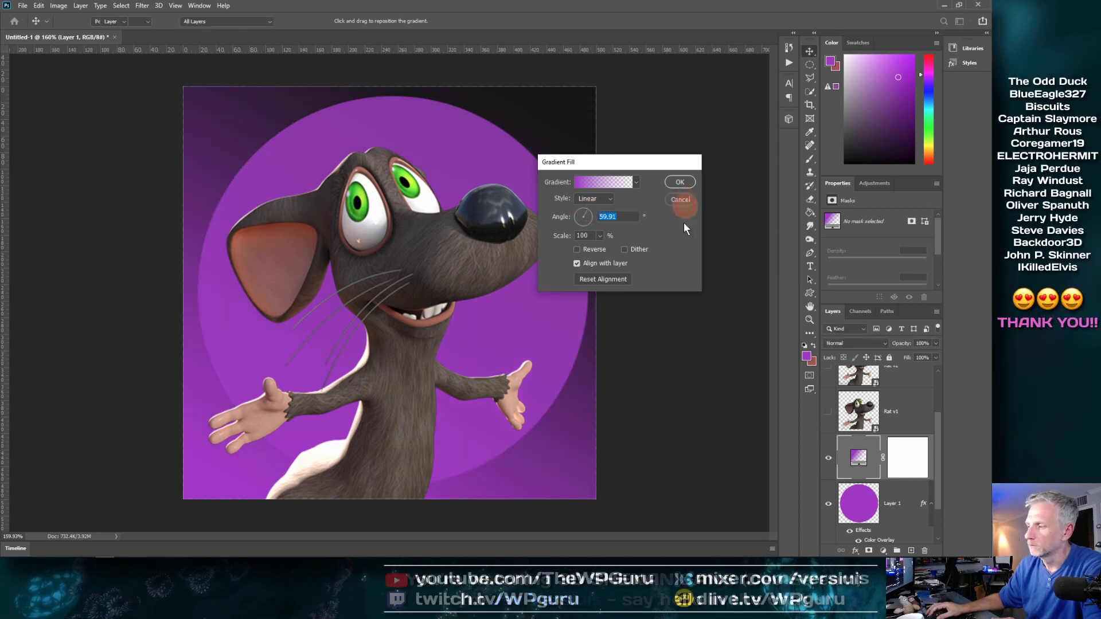
click(686, 199)
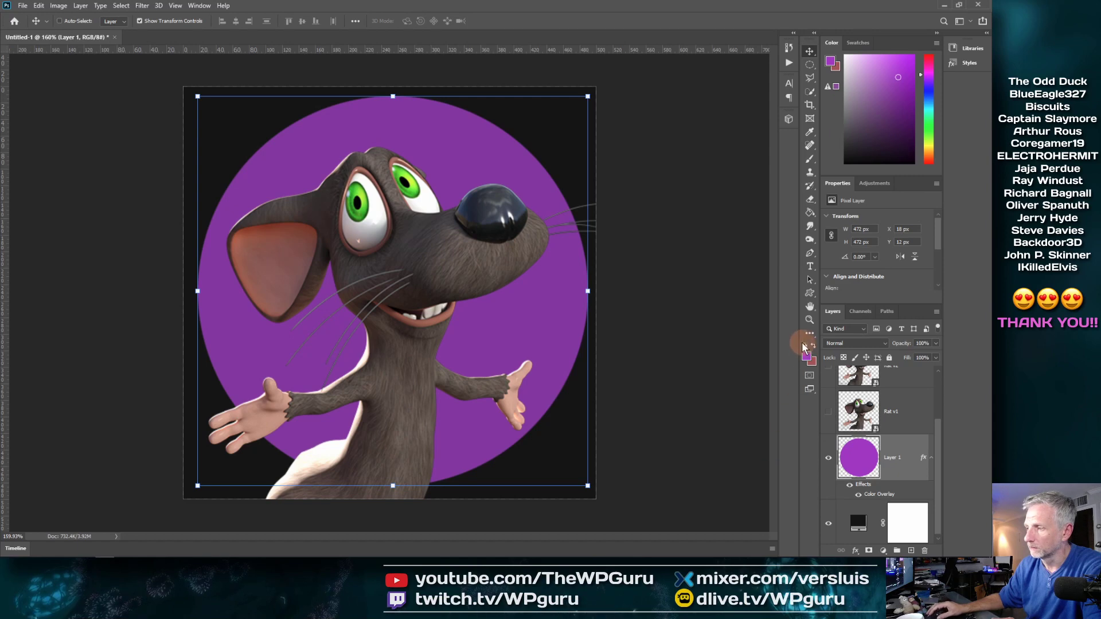
- Add an empty layer above the purple circle and fill it with a black-to-white linear gradient, dark at the bottom and light at the top
click(911, 550)
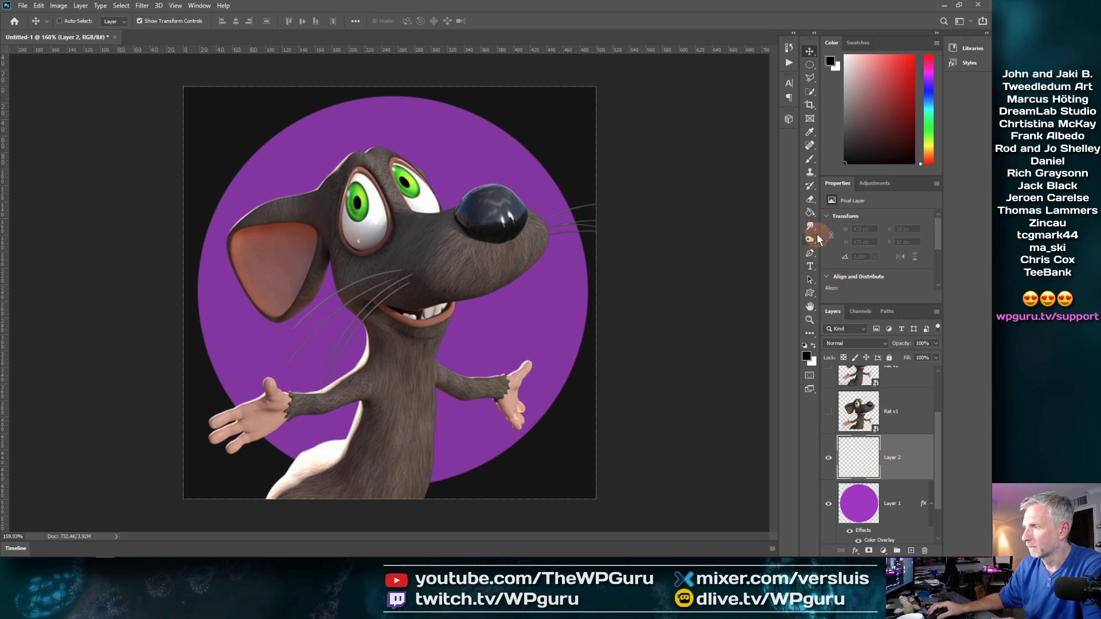
drag(812, 218, 849, 216)
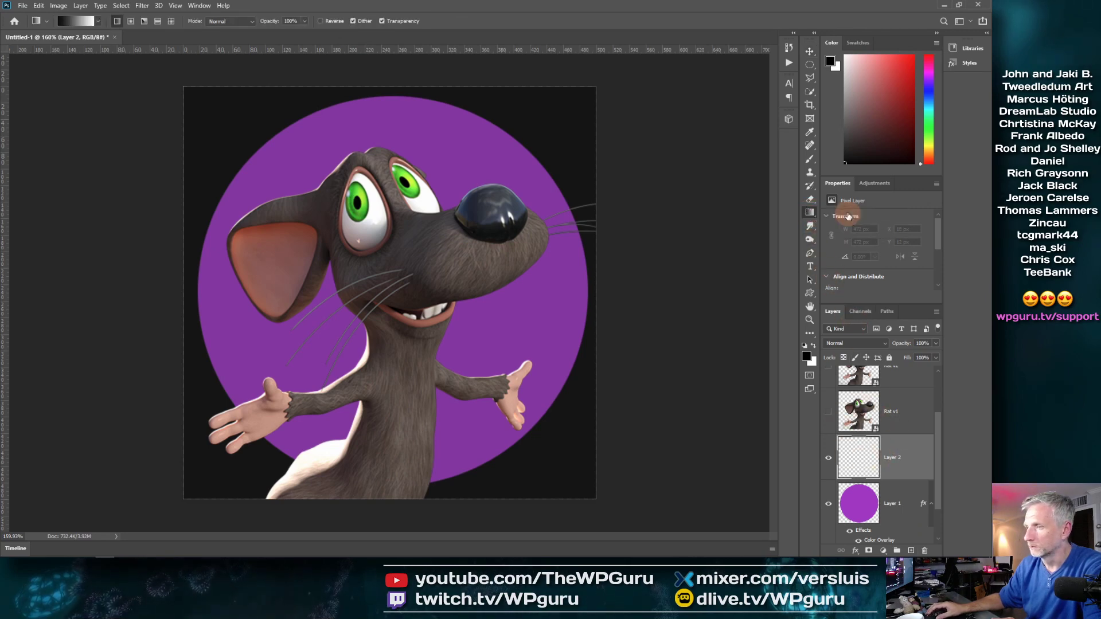
drag(380, 269, 442, 110)
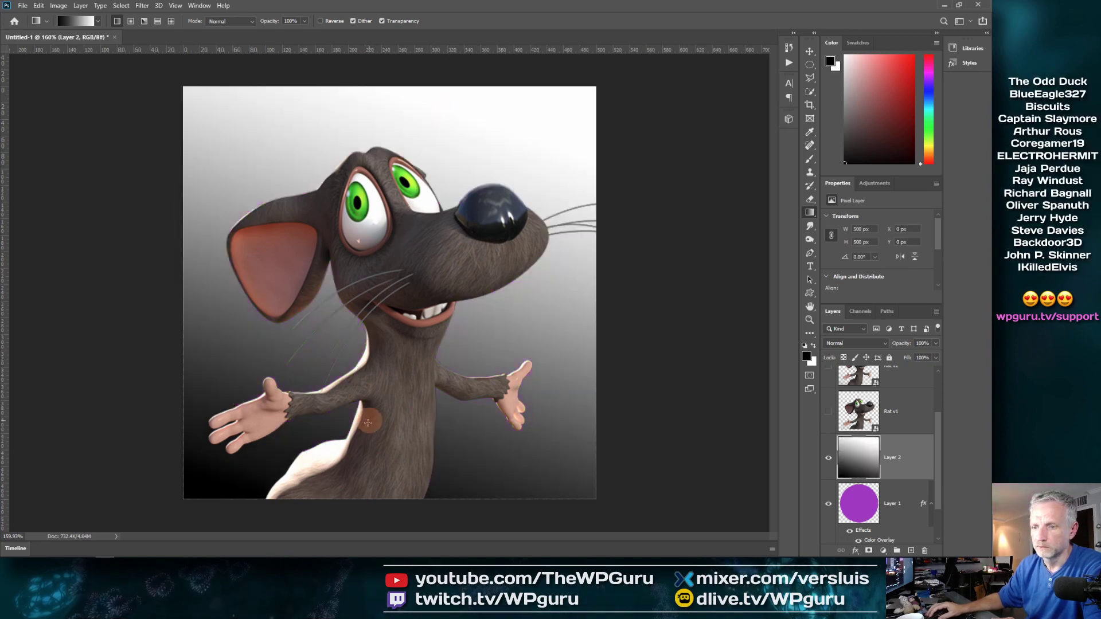
drag(336, 471, 419, 148)
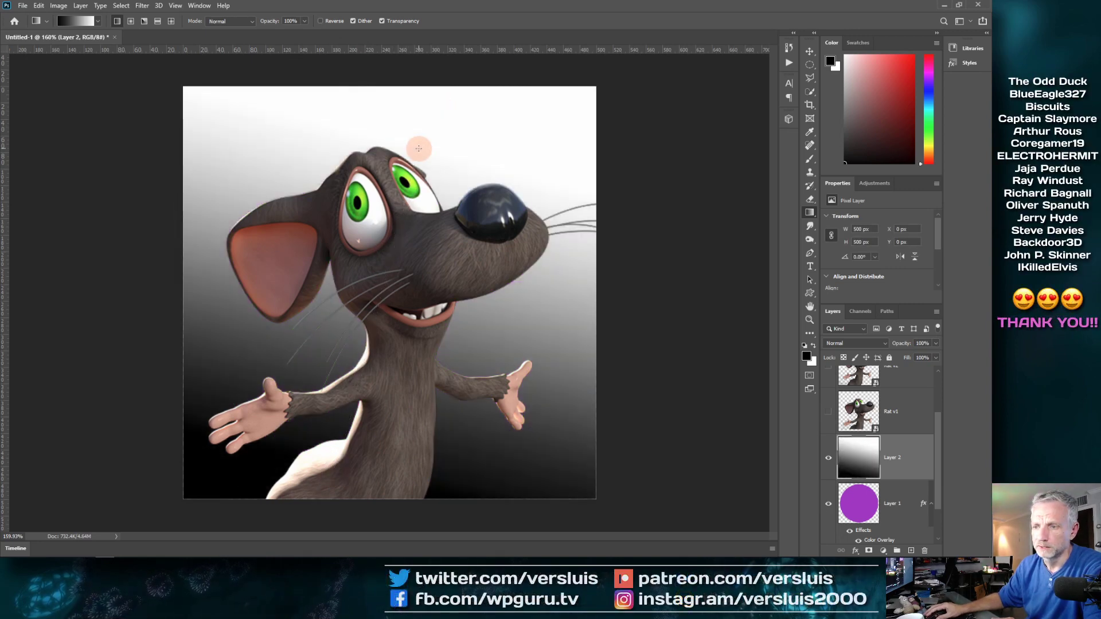
drag(376, 346, 434, 148)
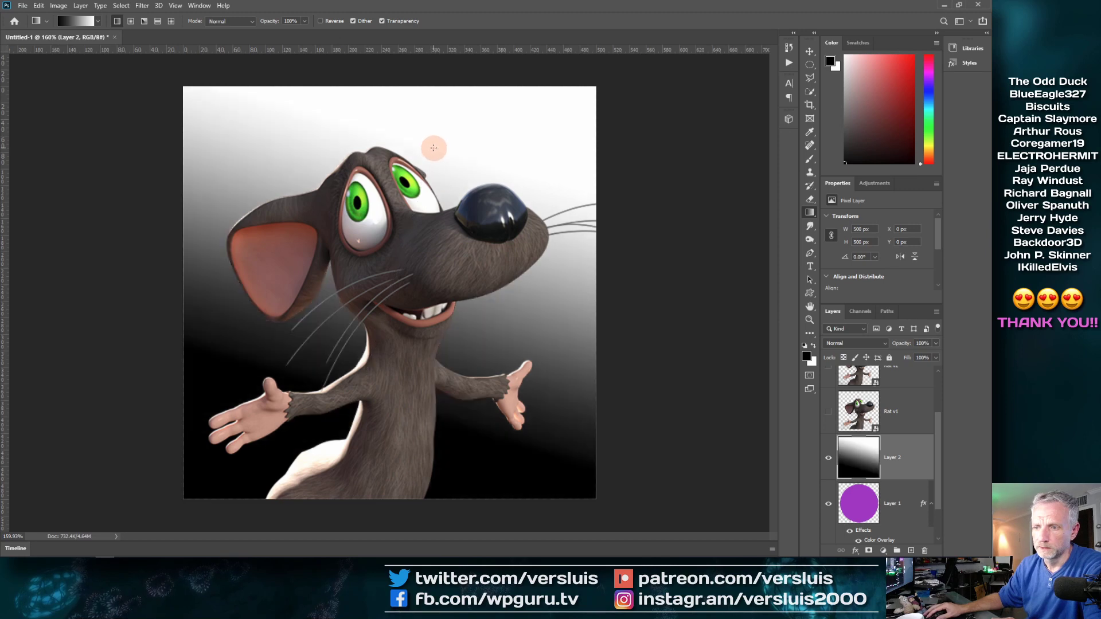
drag(368, 391, 439, 106)
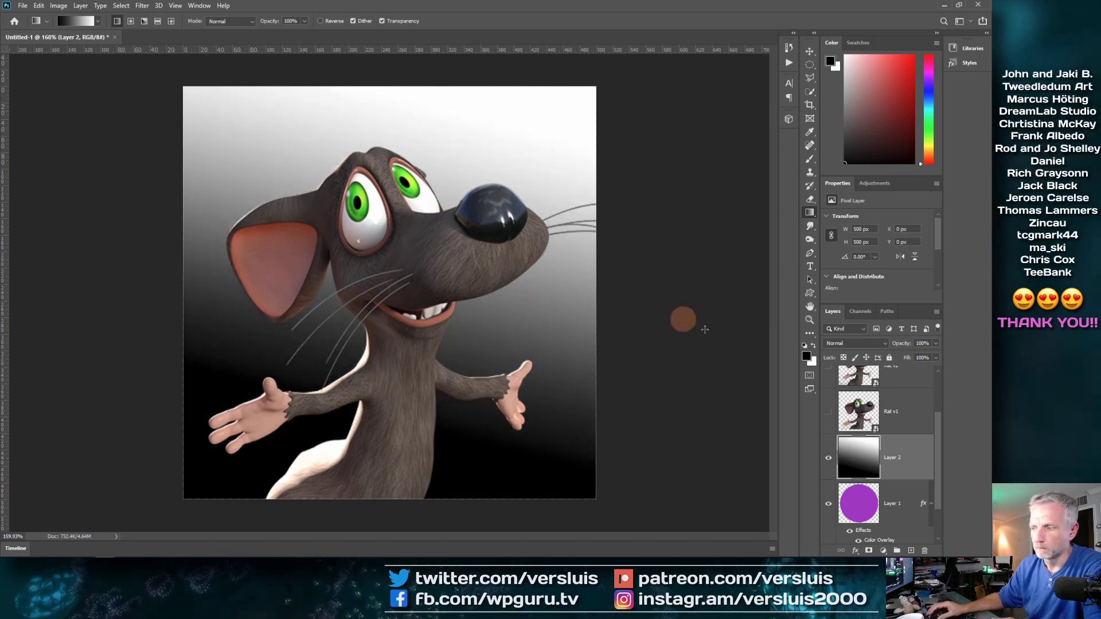
- Clip the gradient layer to the purple circle layer and set its blend mode to Multiply
alt+click(856, 476)
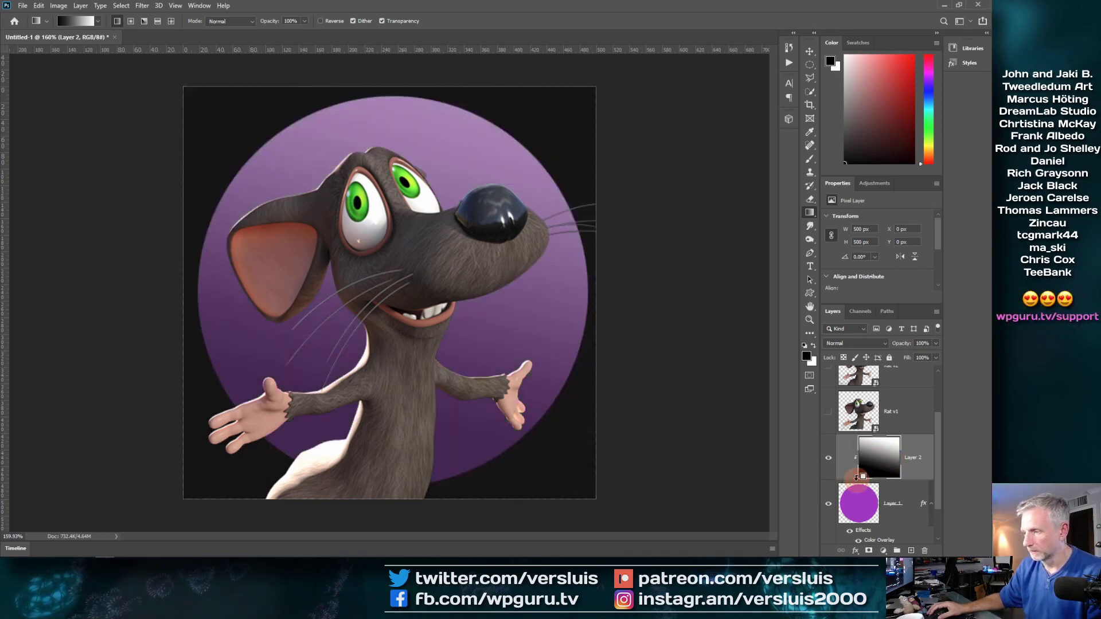
click(876, 344)
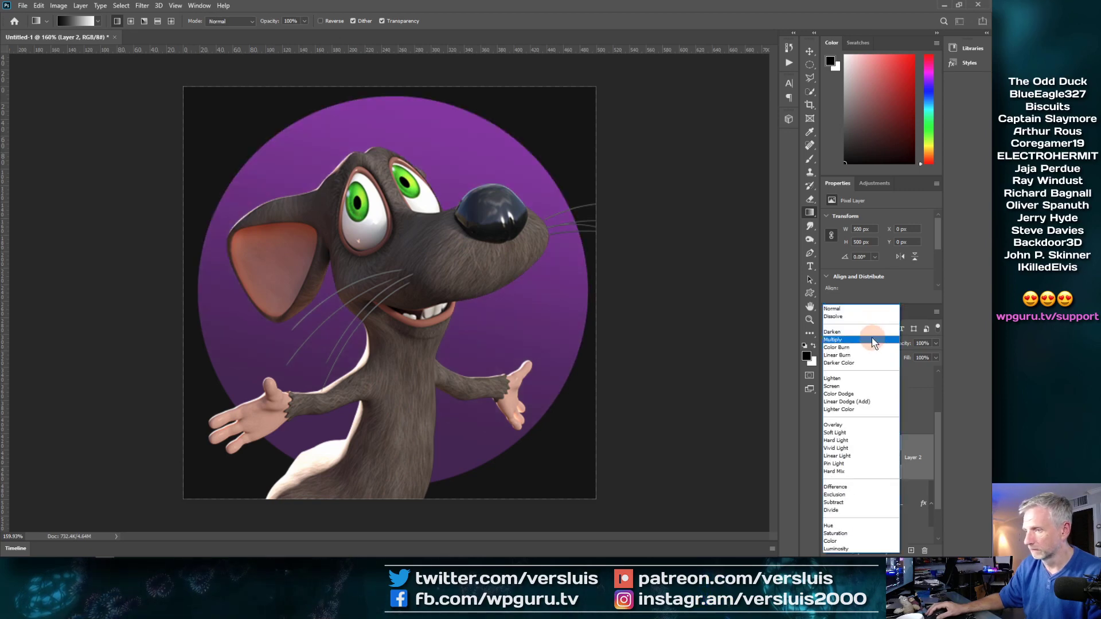
click(874, 341)
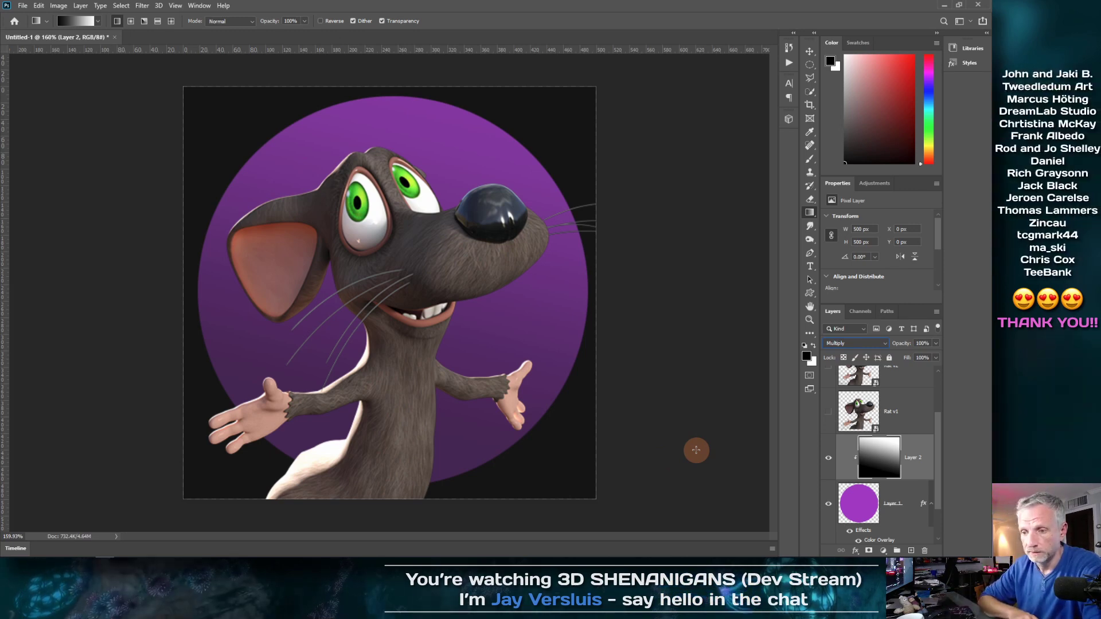
- Compare the circle with and without the gradient layer and reduce that layer's opacity to 82%
click(829, 457)
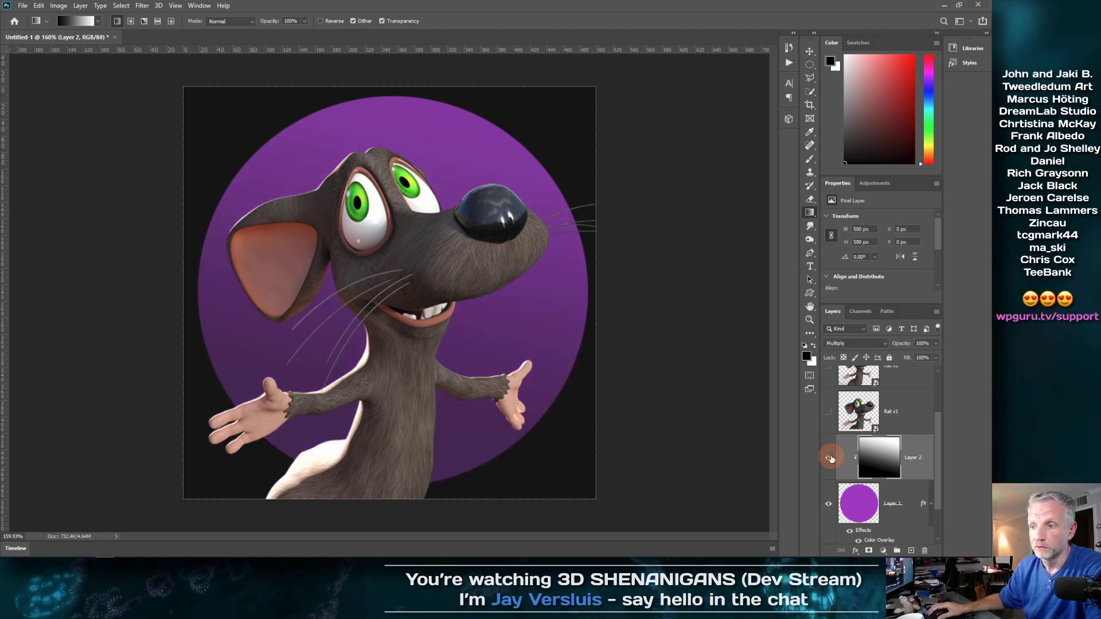
click(829, 457)
click(829, 458)
click(904, 345)
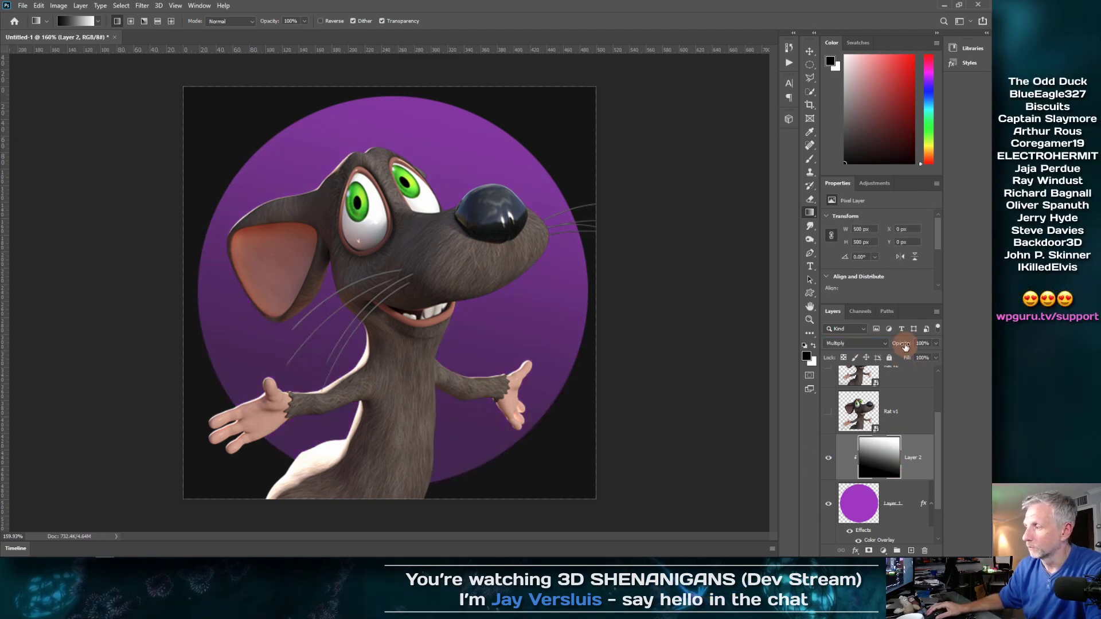
drag(905, 347, 891, 348)
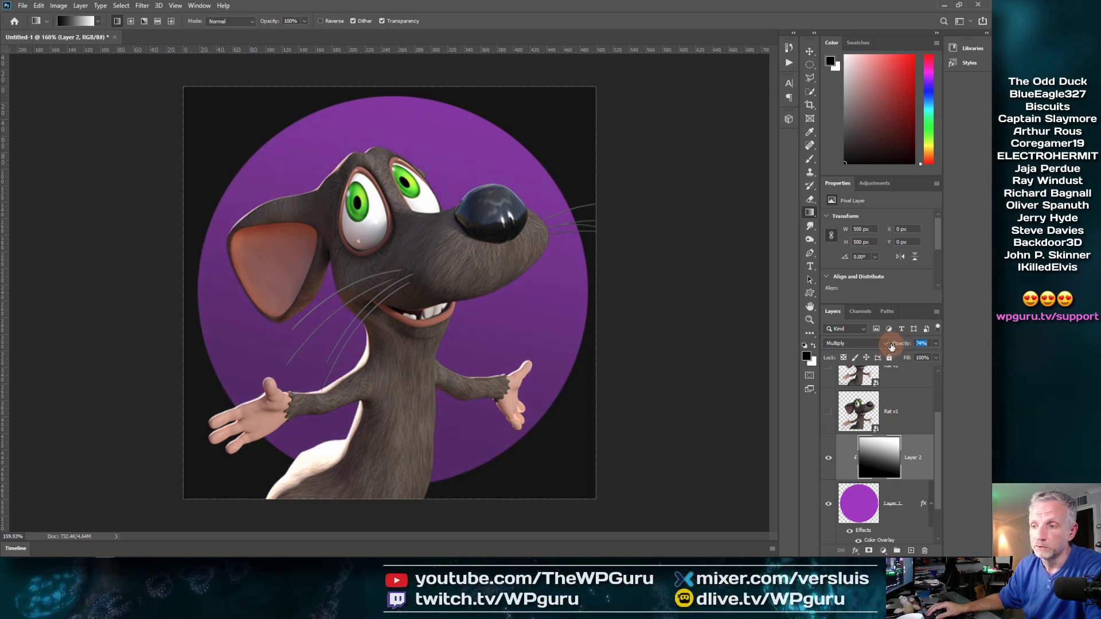
click(829, 458)
click(829, 459)
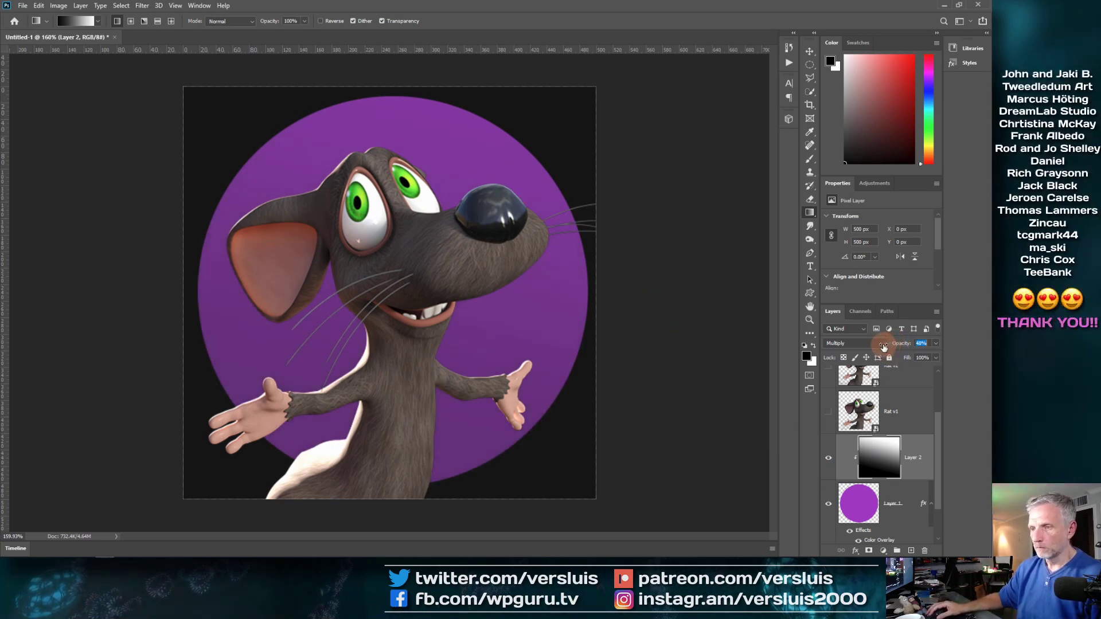
drag(898, 345, 902, 344)
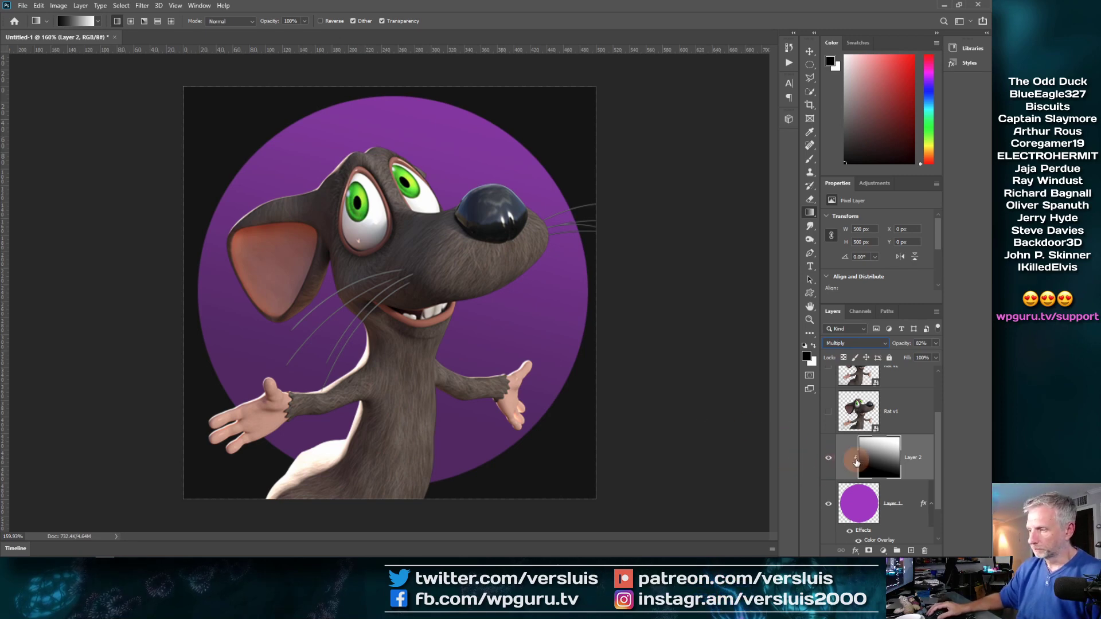
- Redraw the black-to-white gradient from the rat's chest up to its eyes on Layer 2 and set the layer's opacity to 68%
click(810, 214)
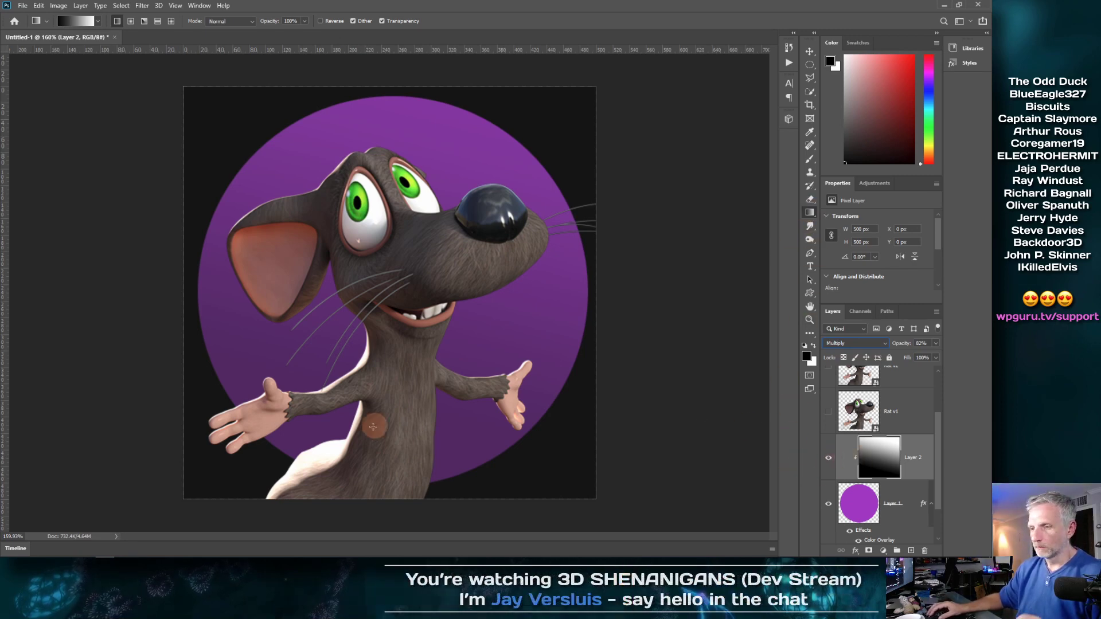
click(384, 446)
mouse_move(369, 461)
mouse_down()
mouse_move(406, 284)
mouse_move(414, 297)
mouse_up()
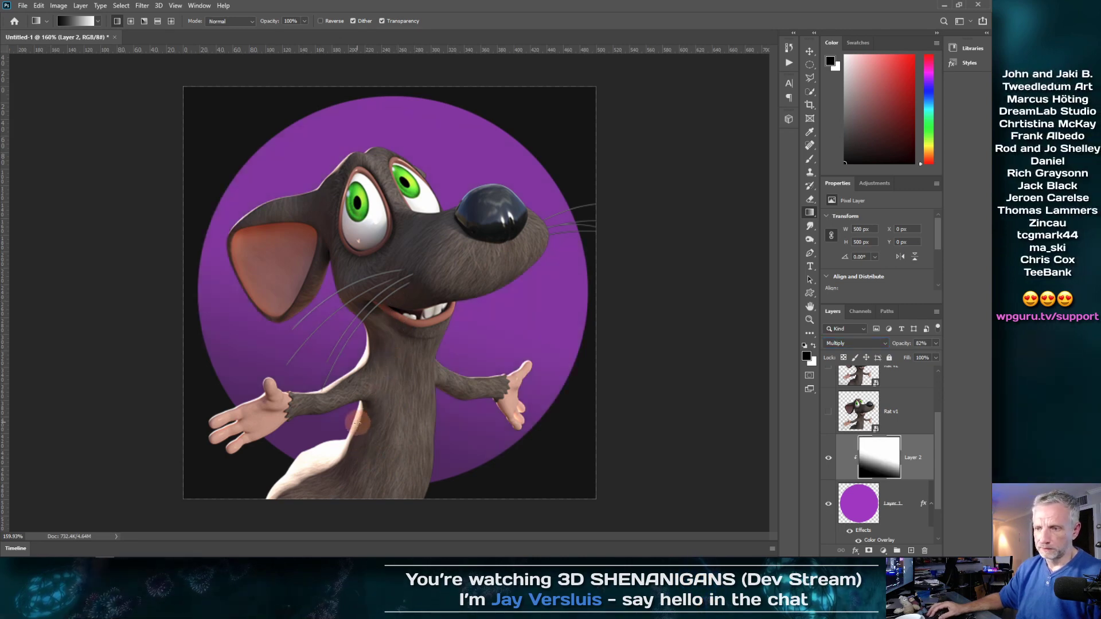
drag(340, 456, 375, 308)
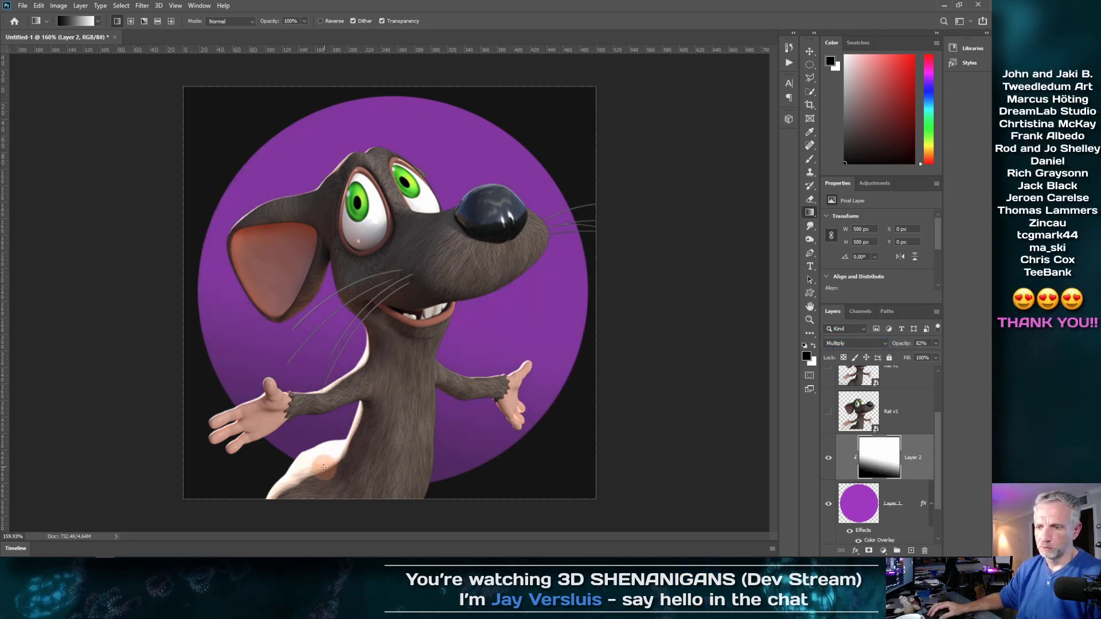
mouse_move(402, 258)
mouse_down()
mouse_move(411, 229)
mouse_move(400, 258)
mouse_up()
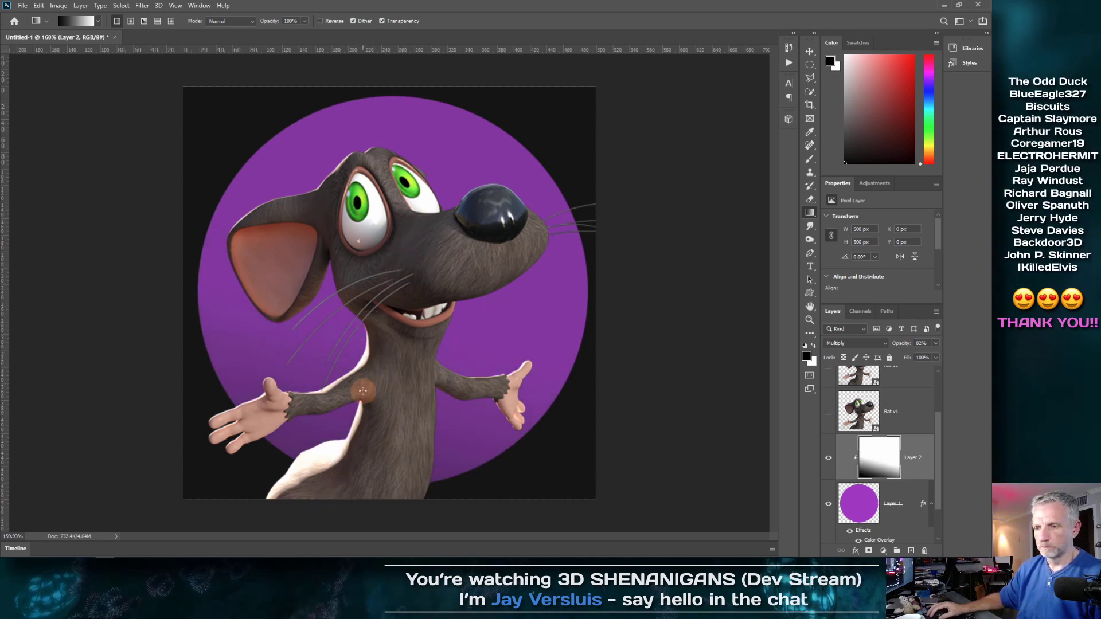
drag(382, 311, 404, 231)
drag(358, 380, 402, 216)
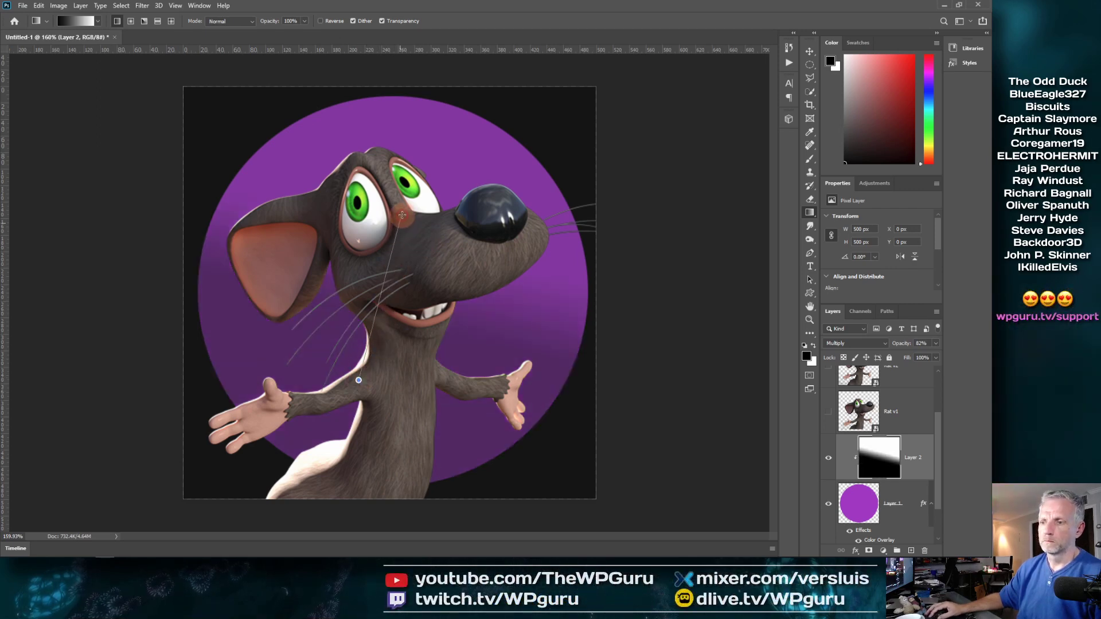
drag(368, 386, 415, 197)
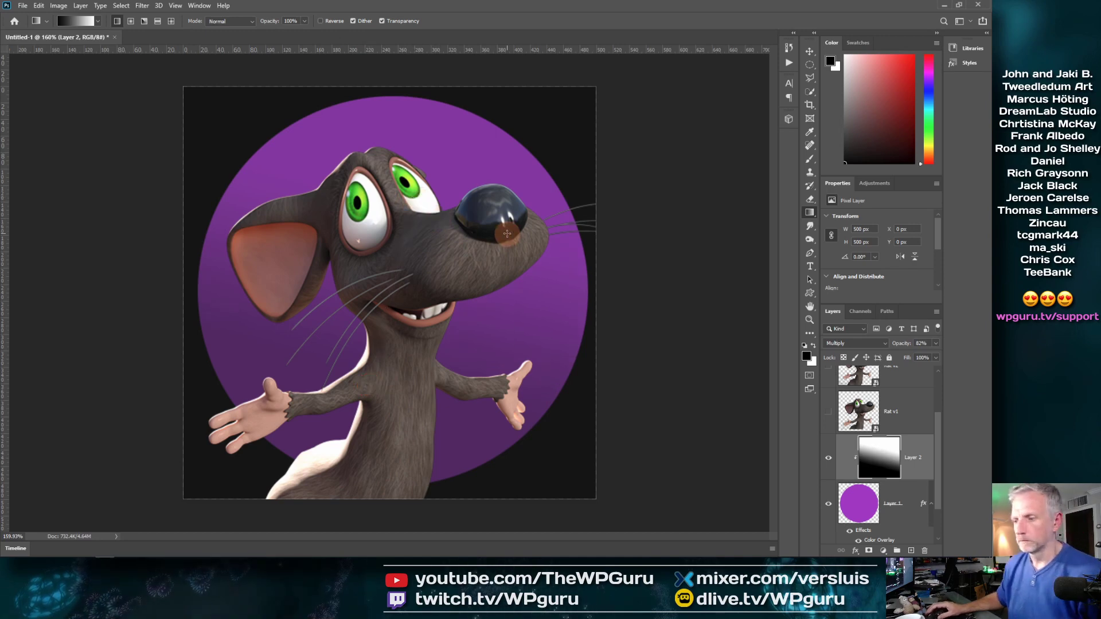
drag(896, 345, 903, 345)
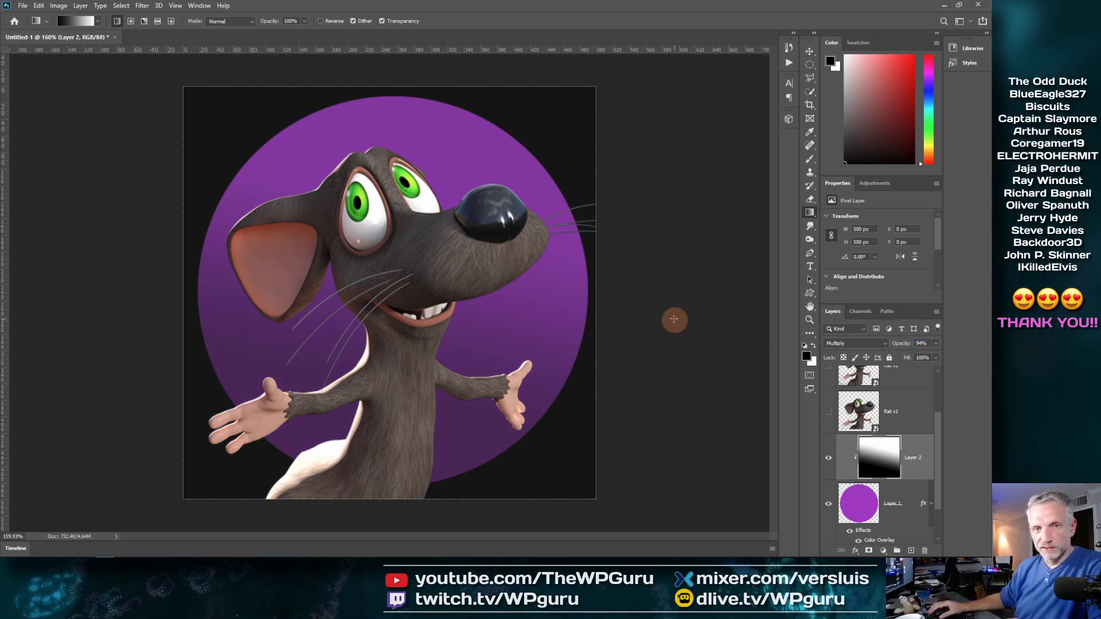
drag(898, 343, 892, 346)
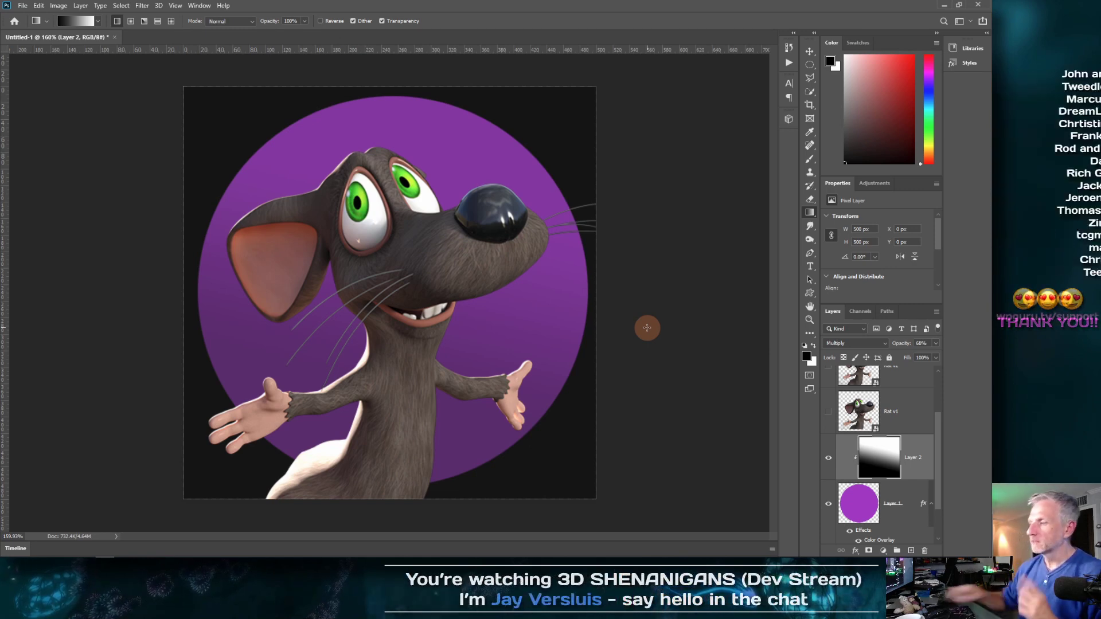
- Add a white centered Stroke effect to the Rat v3 layer with a size of 3 px and 54% opacity
scroll(914, 466, up, 2)
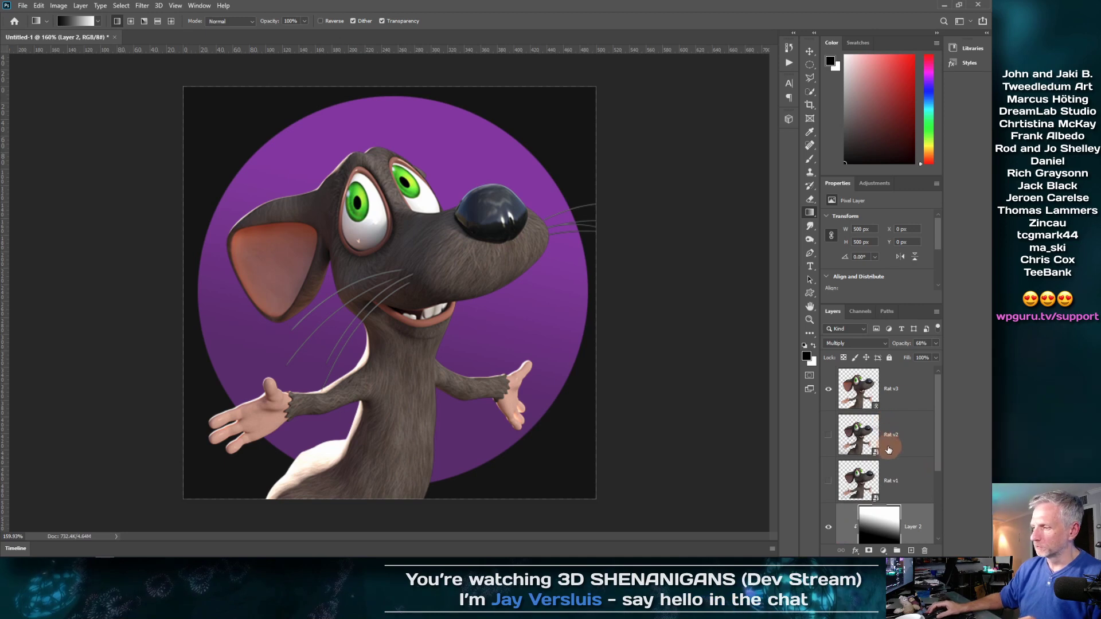
right_click(908, 387)
click(873, 109)
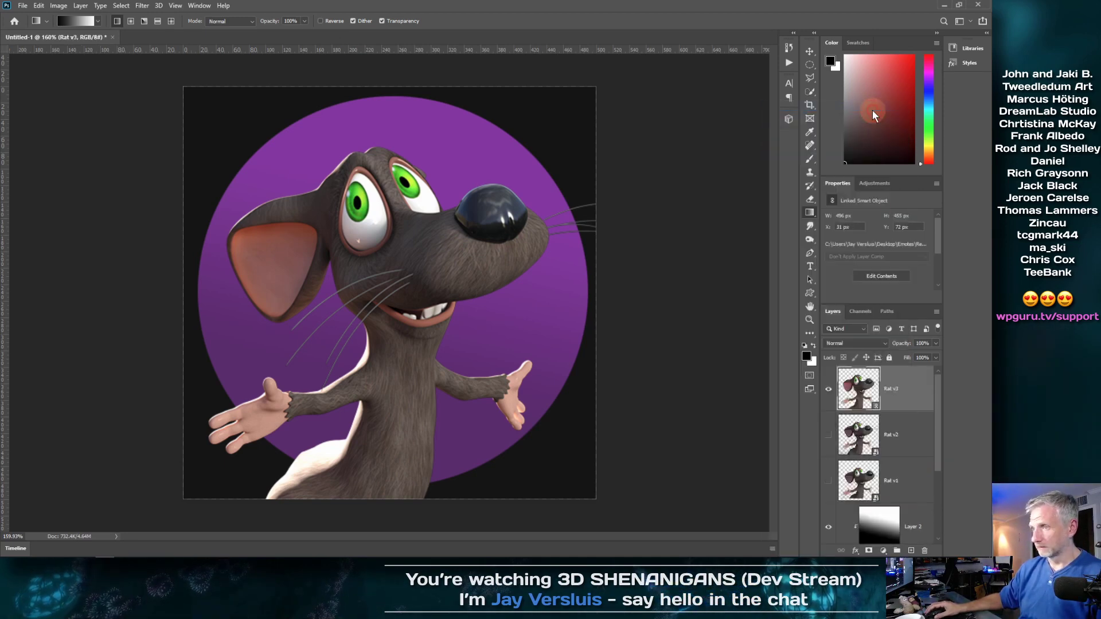
drag(714, 258, 724, 141)
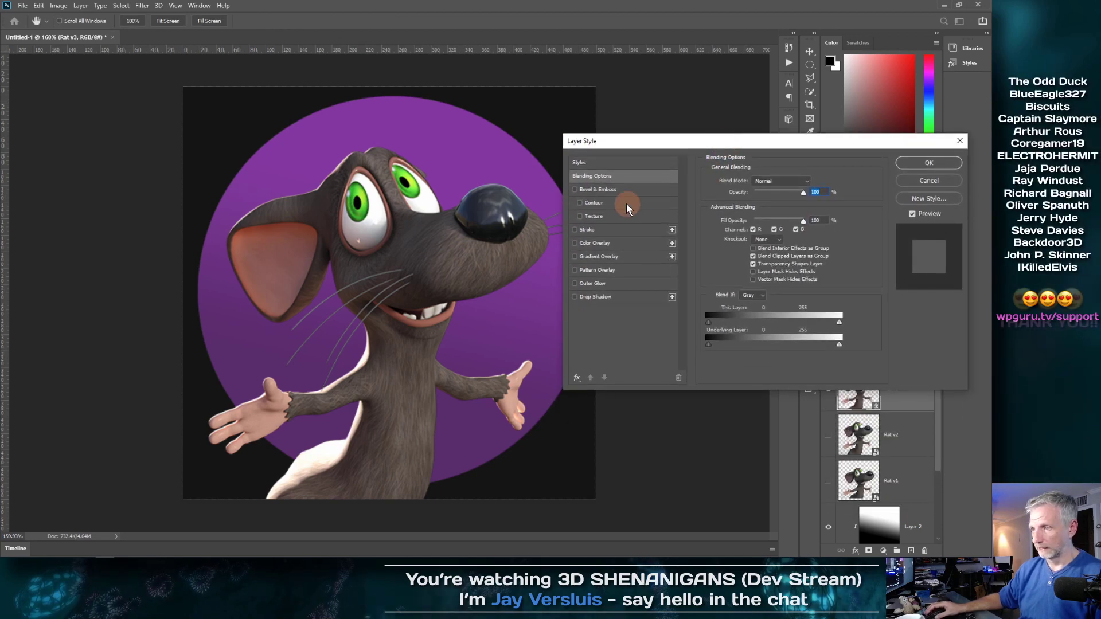
click(588, 231)
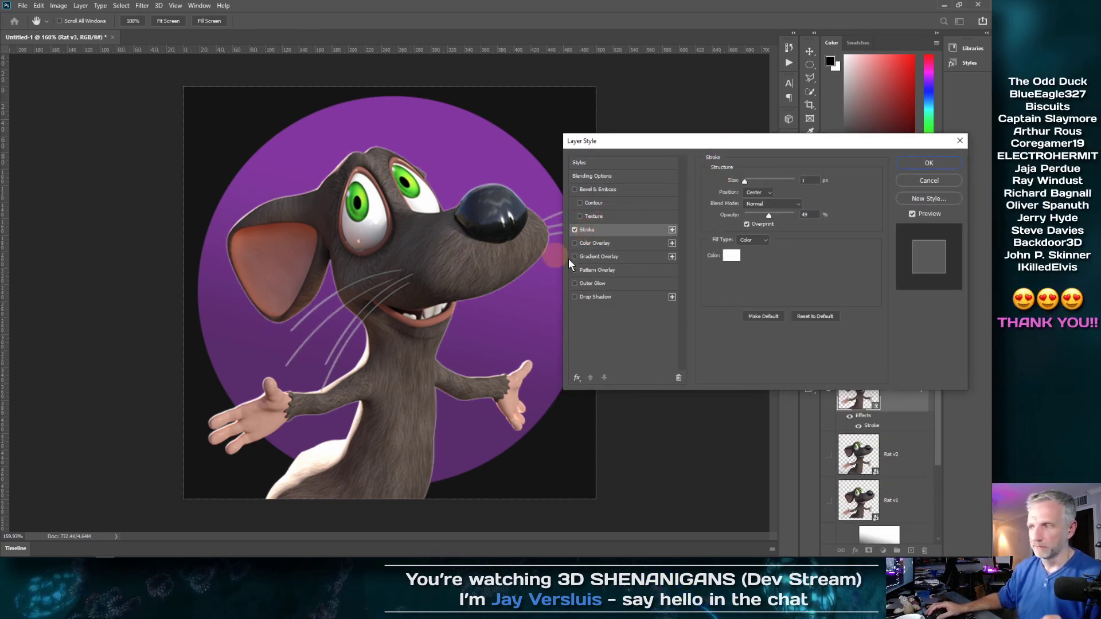
drag(745, 181, 749, 181)
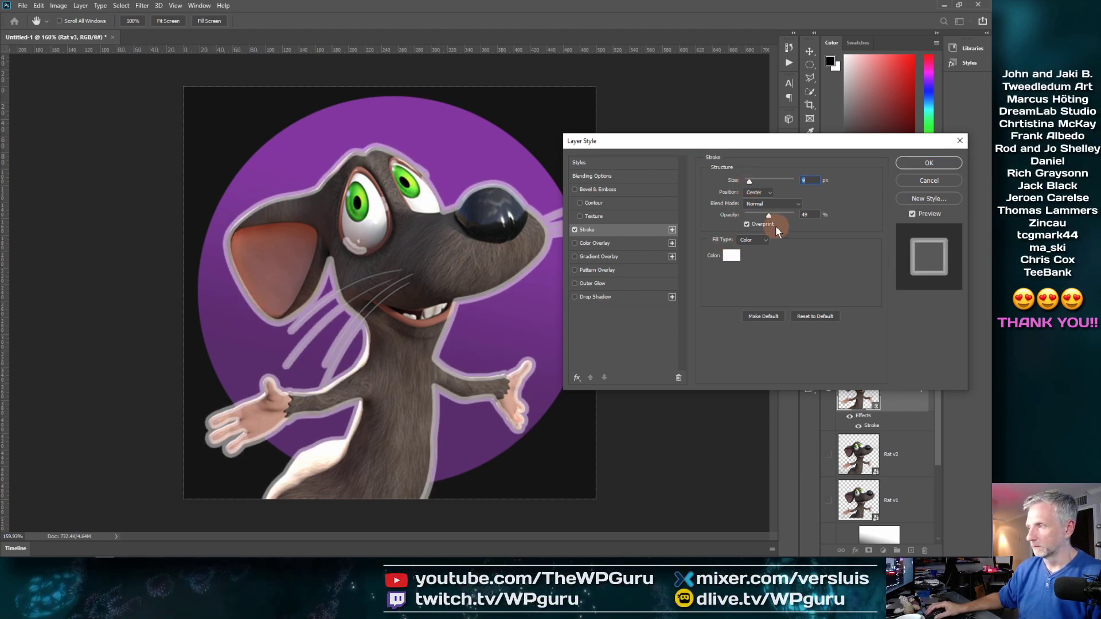
drag(770, 217, 814, 219)
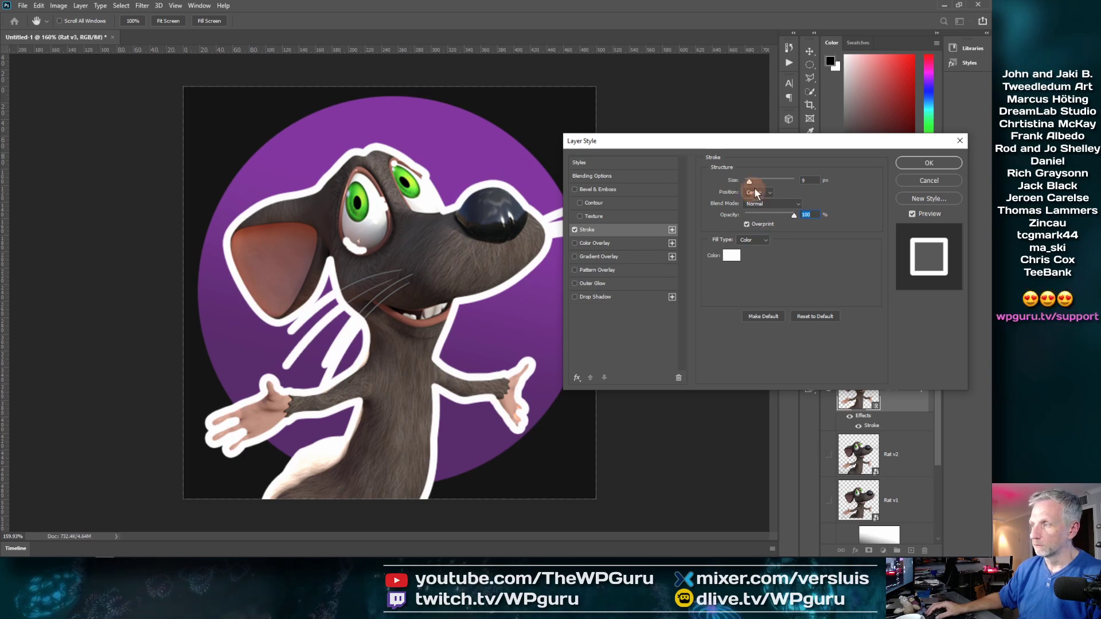
drag(749, 181, 745, 182)
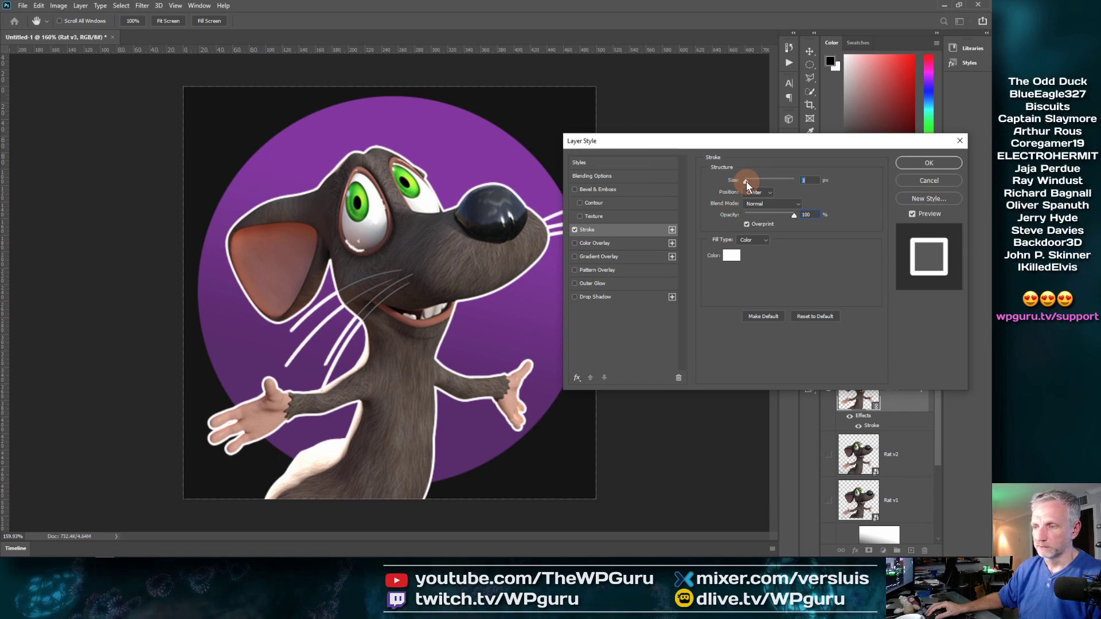
drag(794, 215, 768, 217)
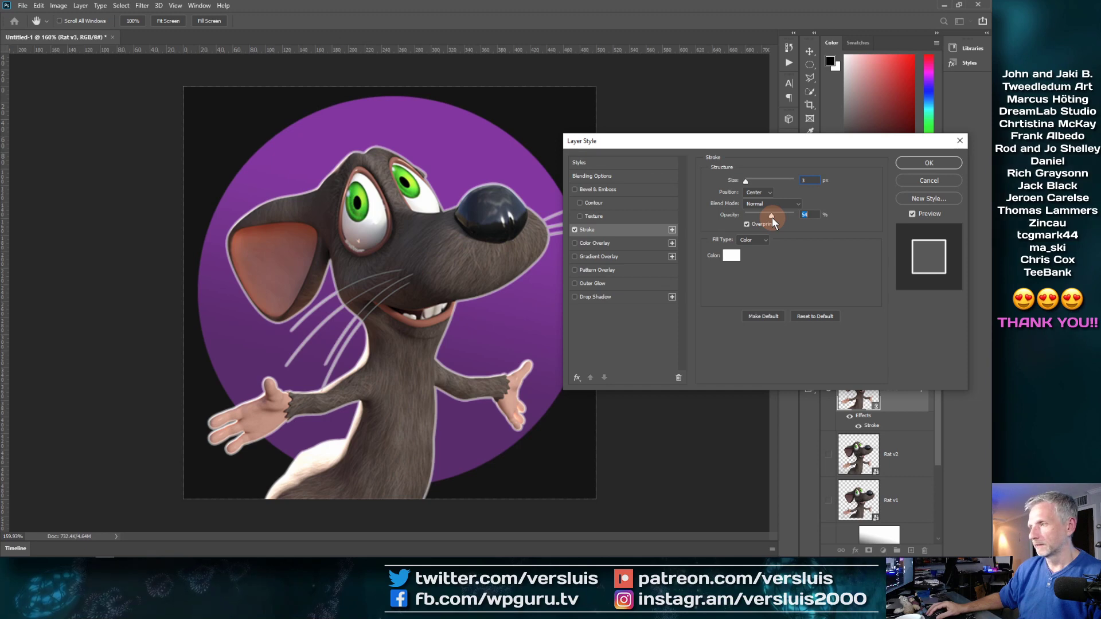
click(949, 164)
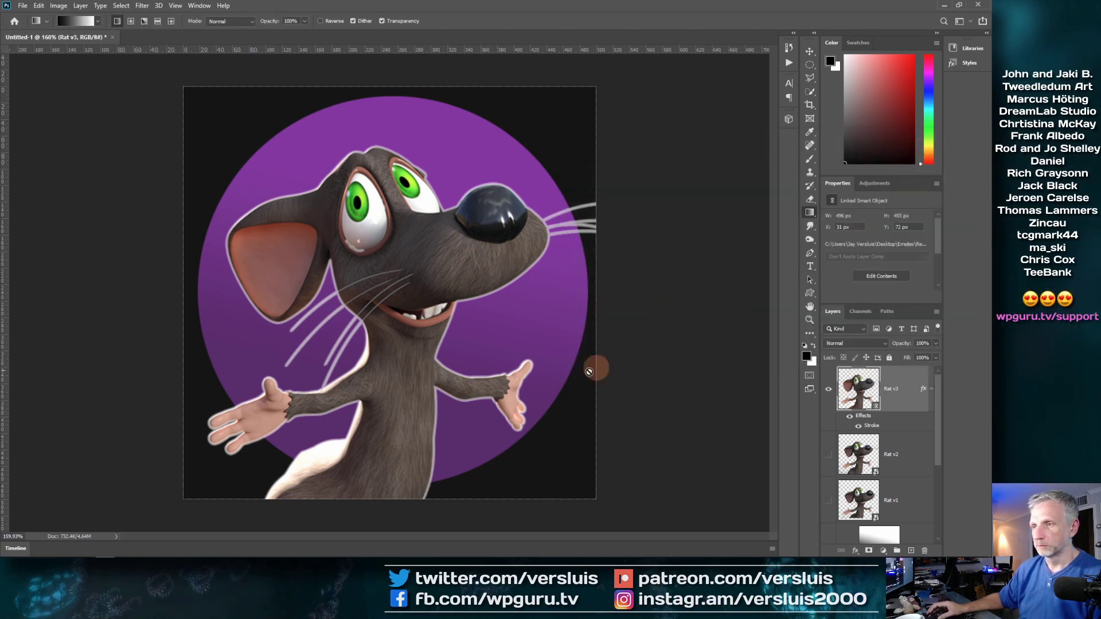
- Examine the emote at thumbnail size with and without the rat's Stroke effect
scroll(479, 332, up, 2)
scroll(479, 332, down, 5)
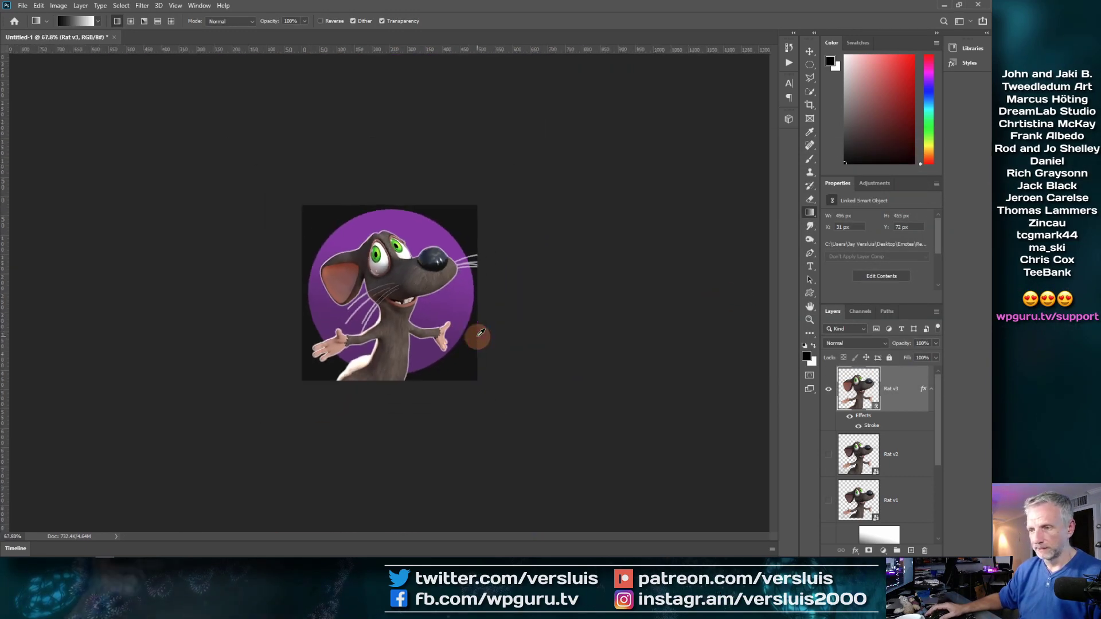
scroll(481, 332, down, 5)
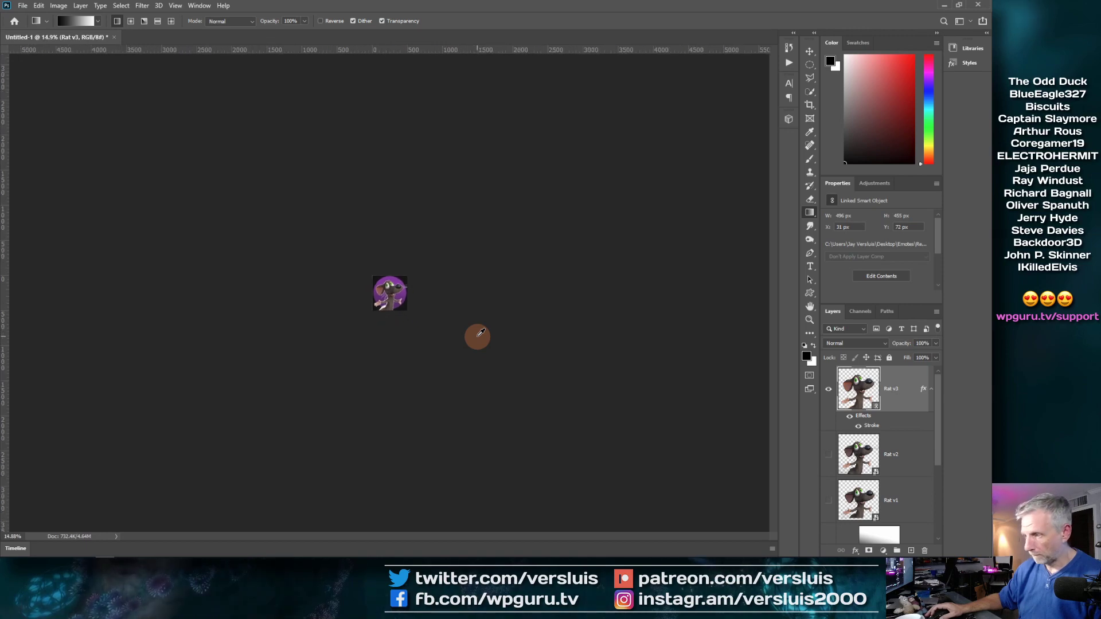
scroll(481, 333, up, 1)
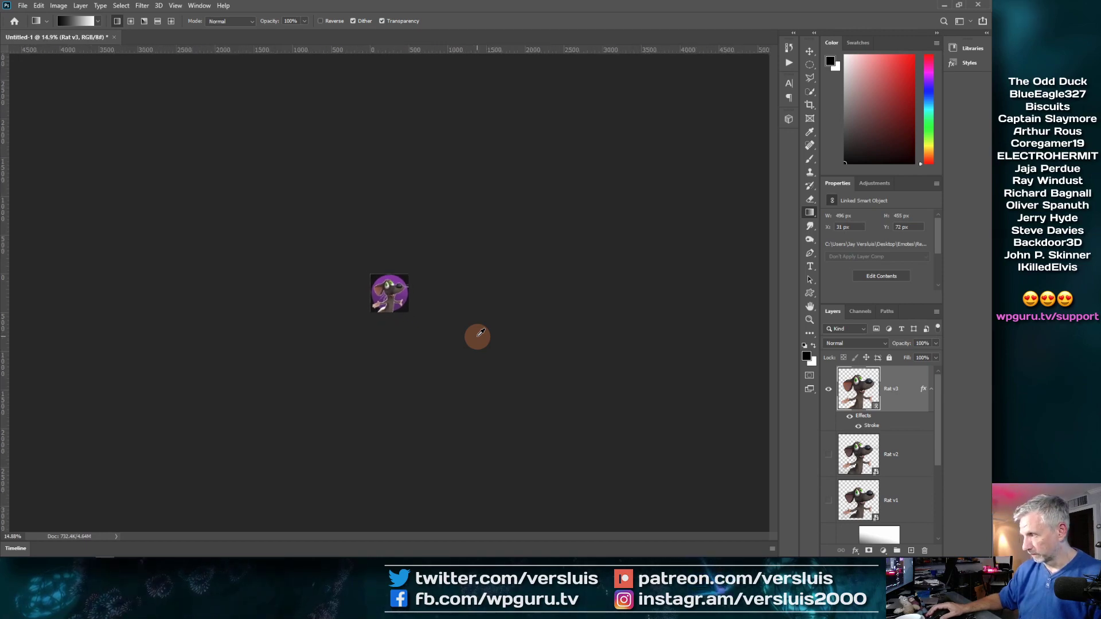
click(850, 418)
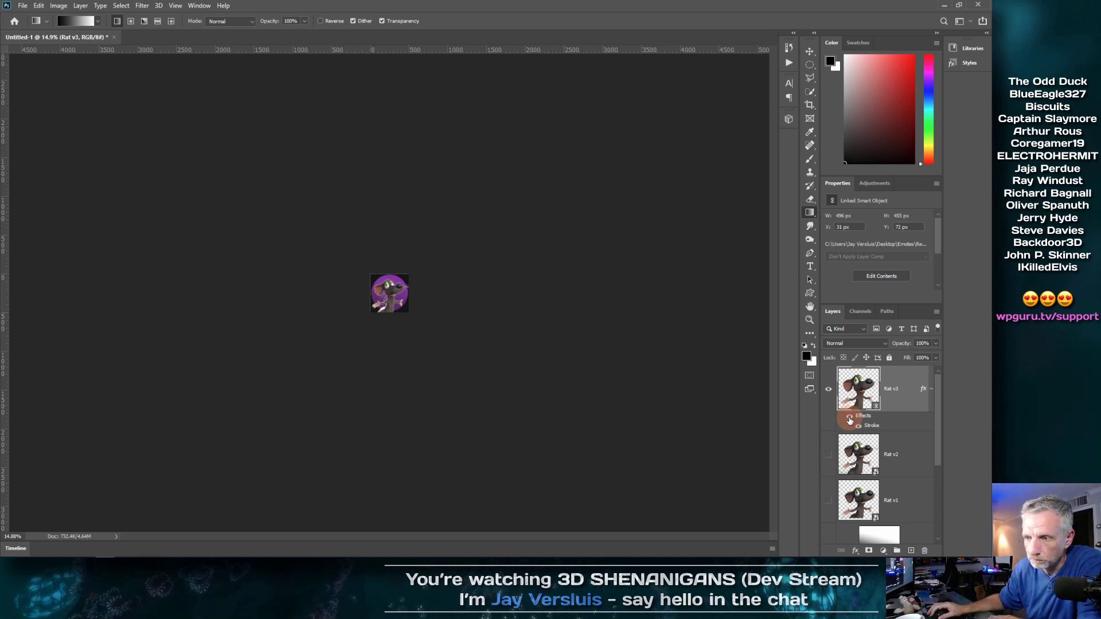
click(562, 350)
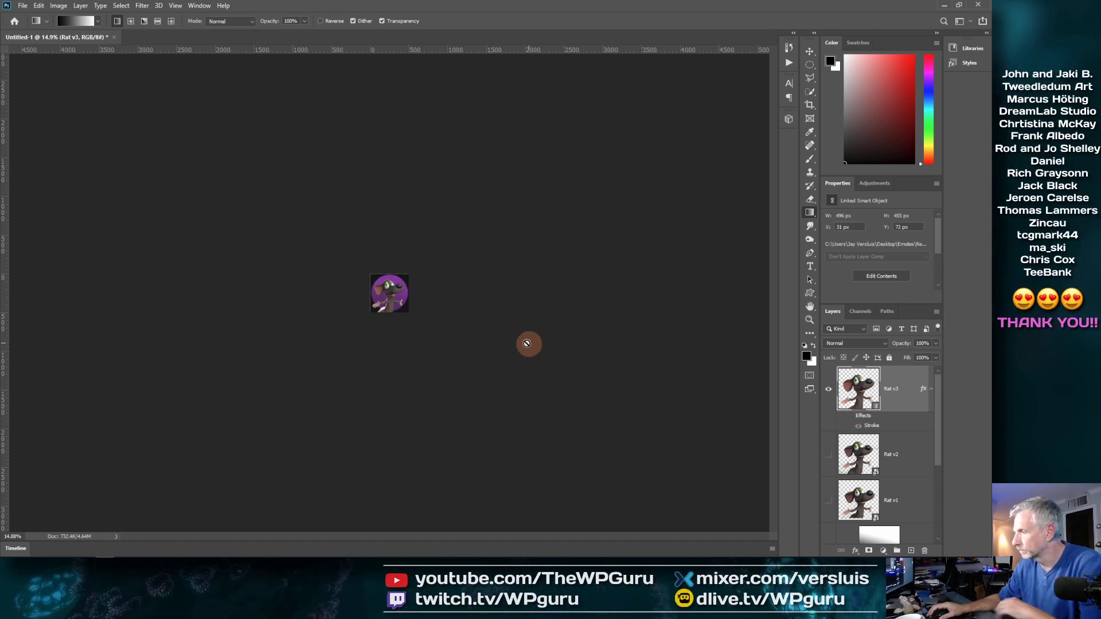
scroll(481, 326, down, 2)
scroll(481, 327, up, 12)
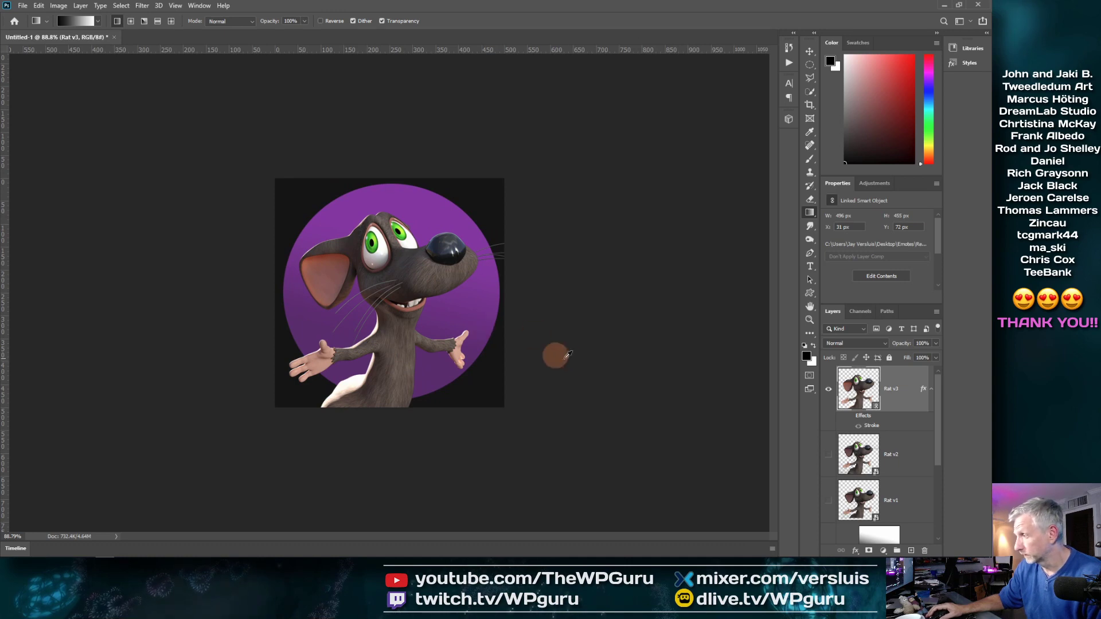
scroll(568, 355, up, 3)
scroll(562, 356, down, 12)
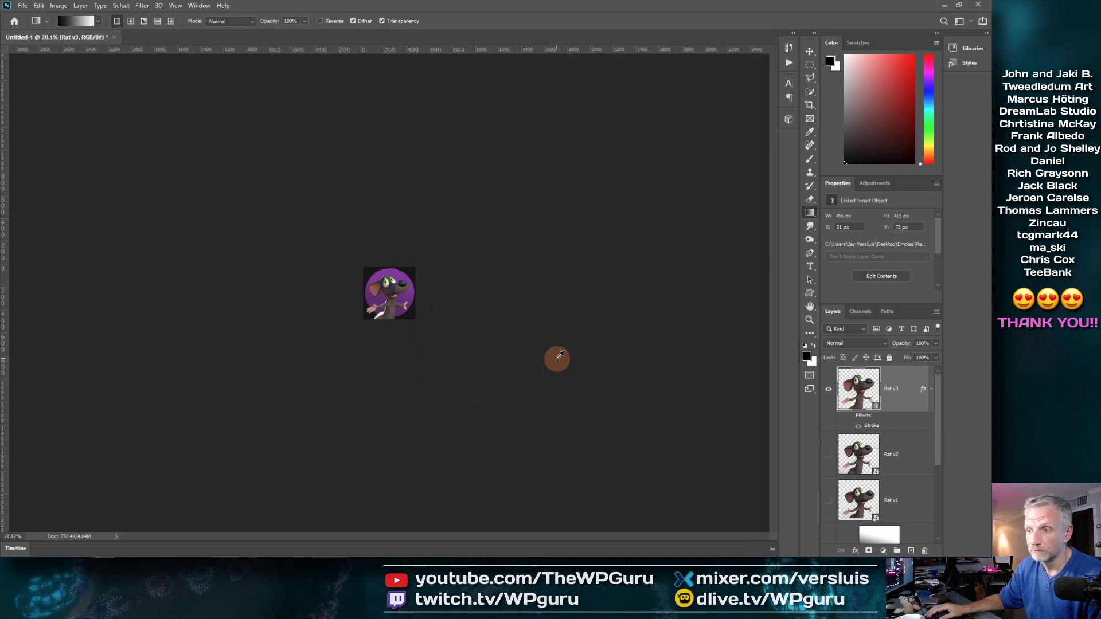
scroll(560, 355, down, 3)
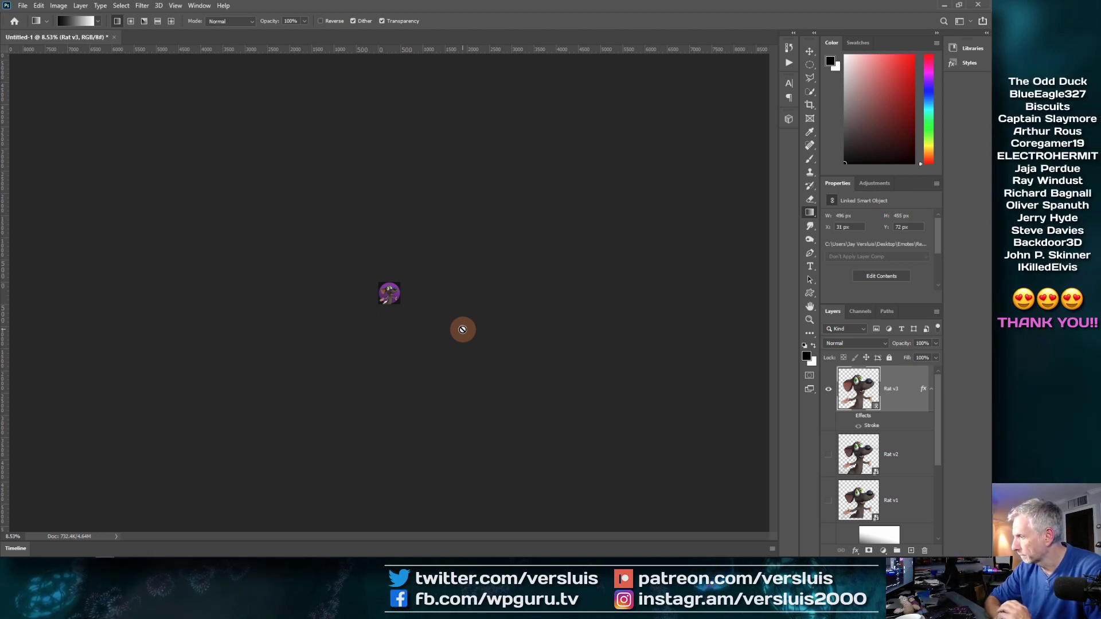
- Increase the Rat v3 stroke size to 15 px and slightly lower its opacity
double_click(872, 426)
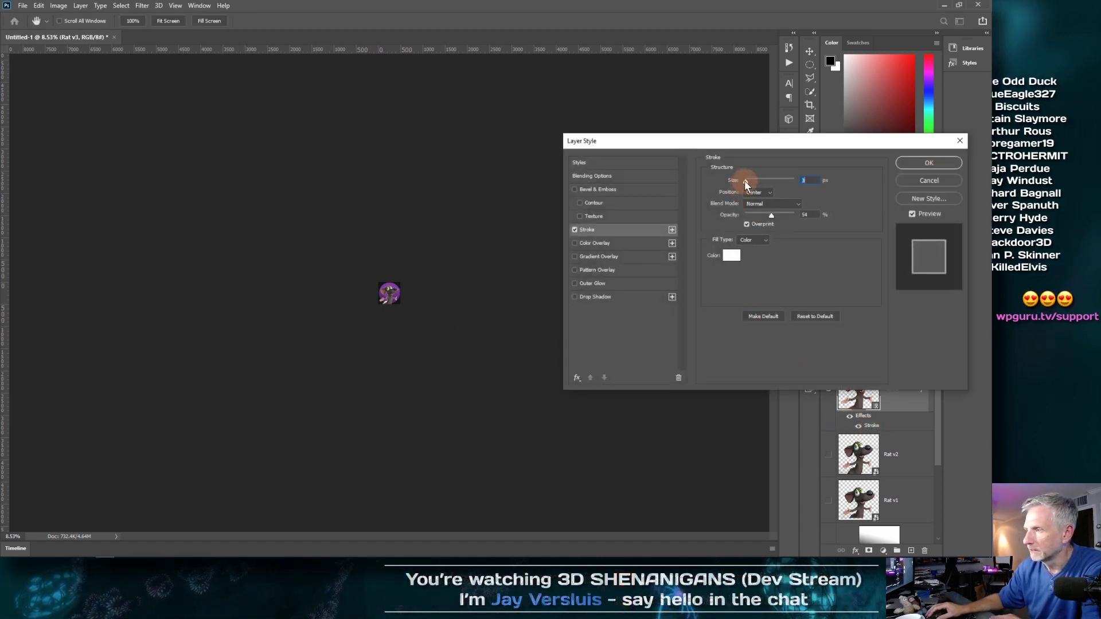
drag(746, 183, 749, 183)
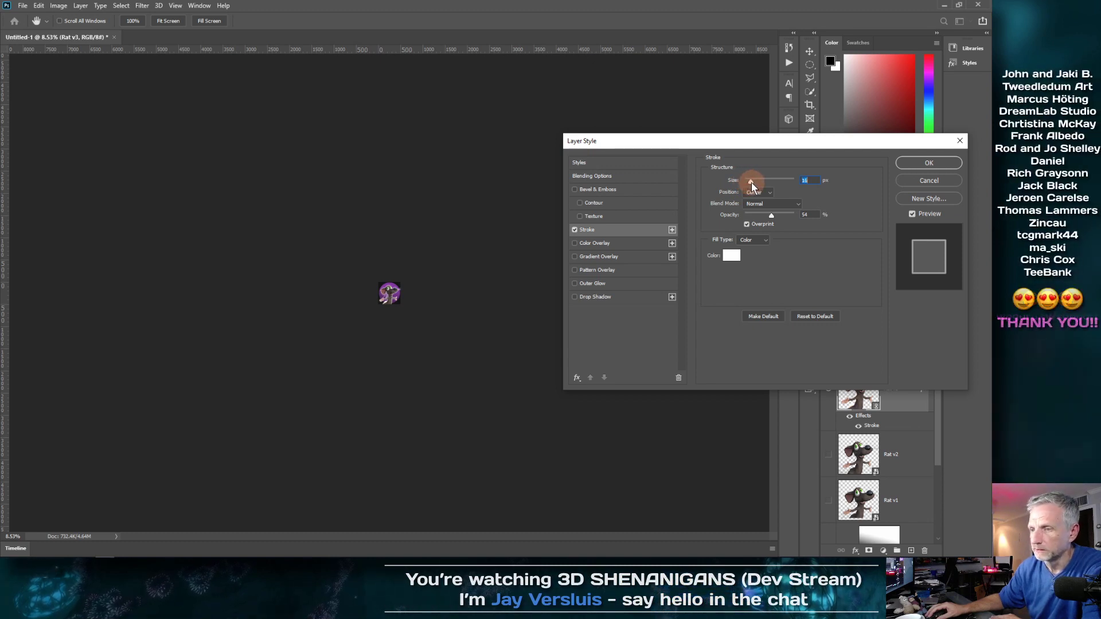
drag(751, 183, 752, 183)
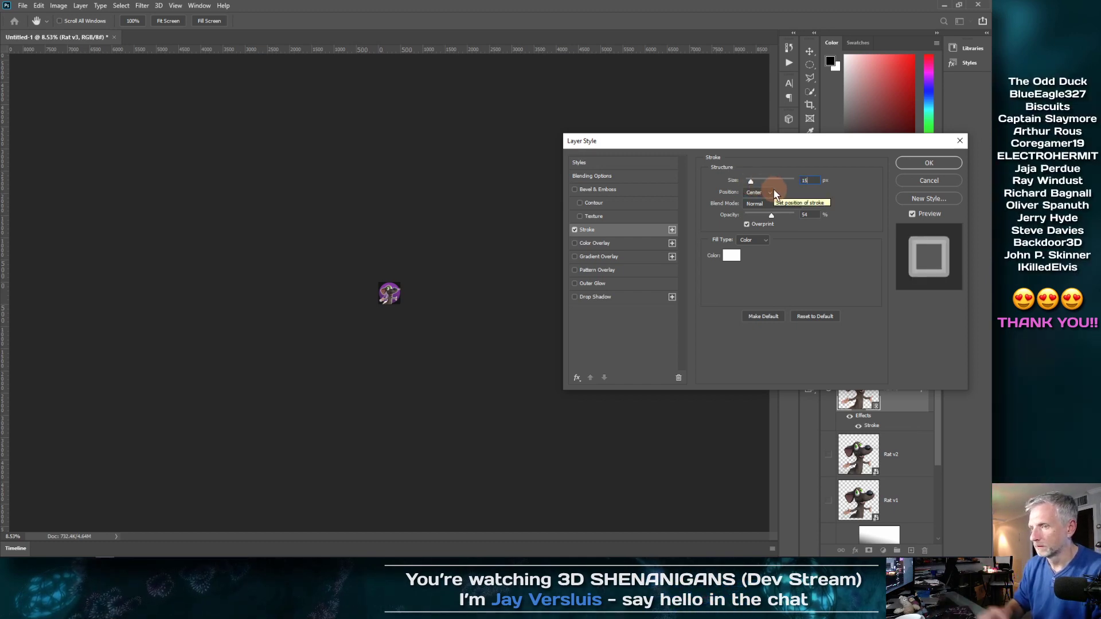
drag(770, 216, 771, 216)
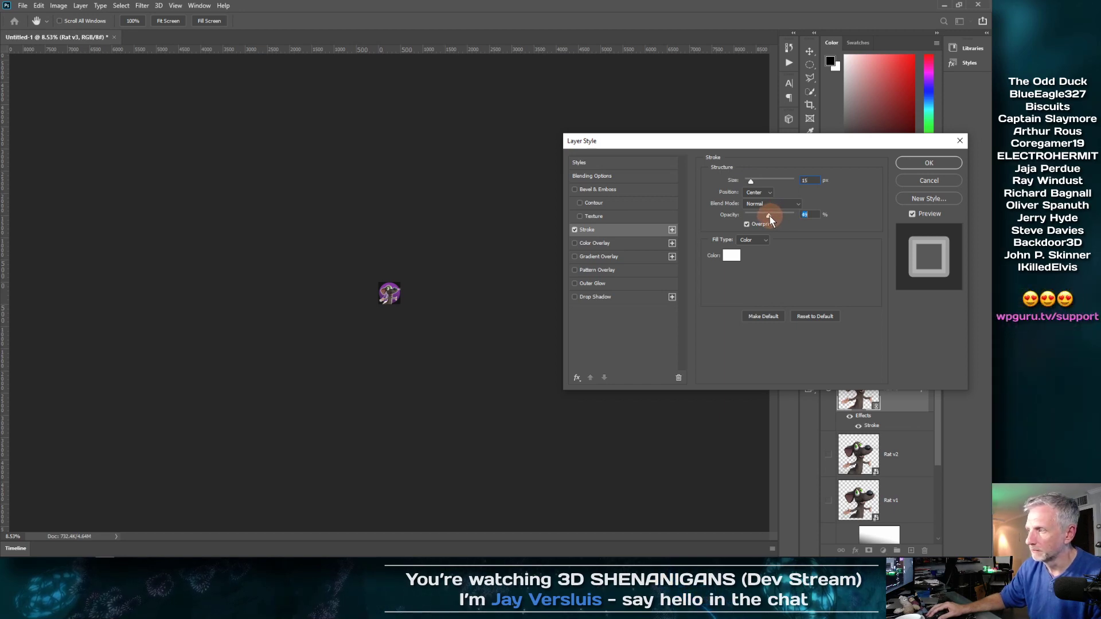
click(925, 163)
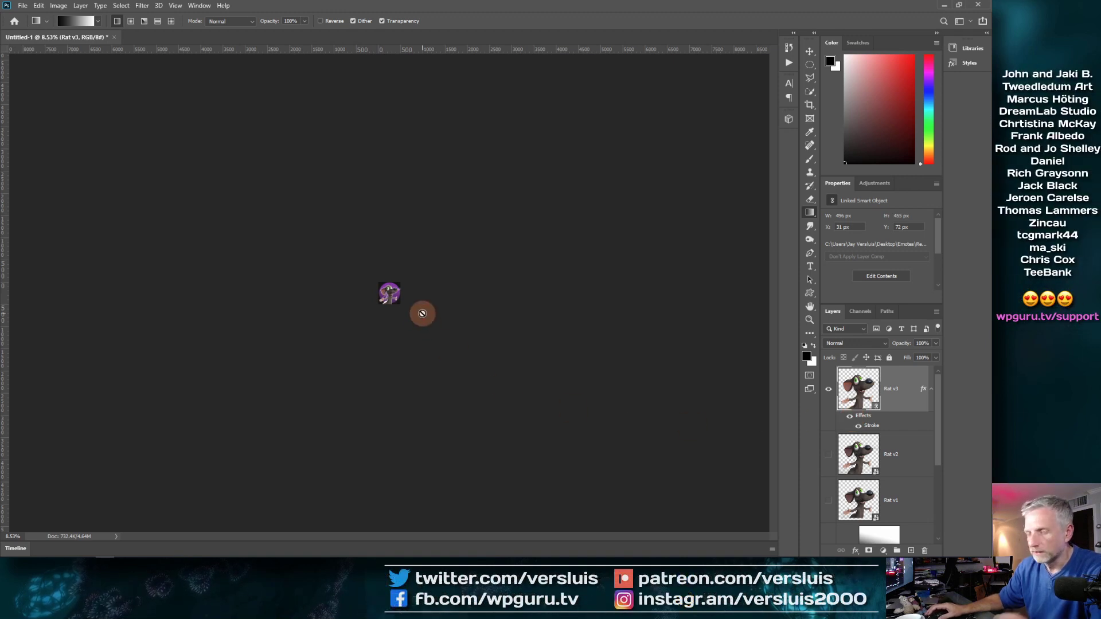
- Compare the rat with and without its thick outline at full view and leave the Stroke effect hidden
key(ctrl+0)
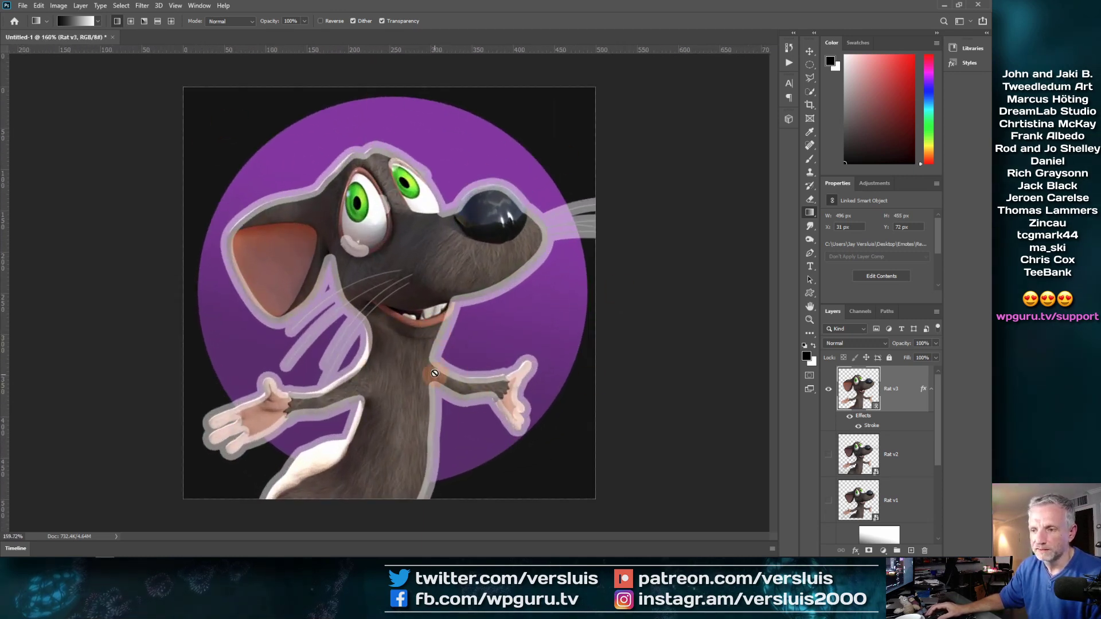
click(850, 418)
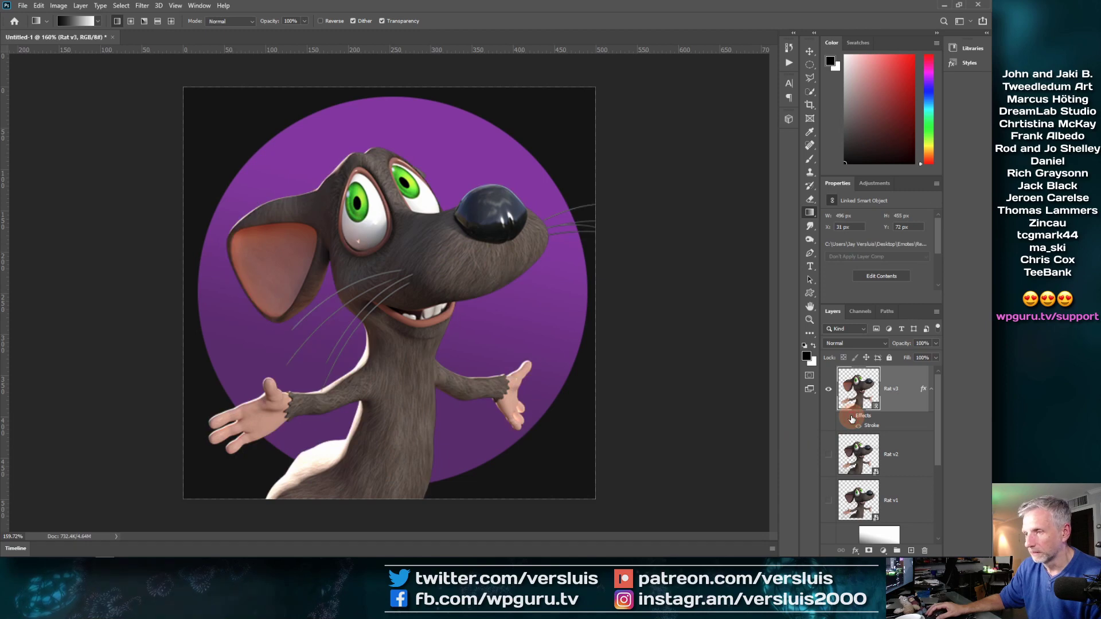
click(850, 418)
click(851, 418)
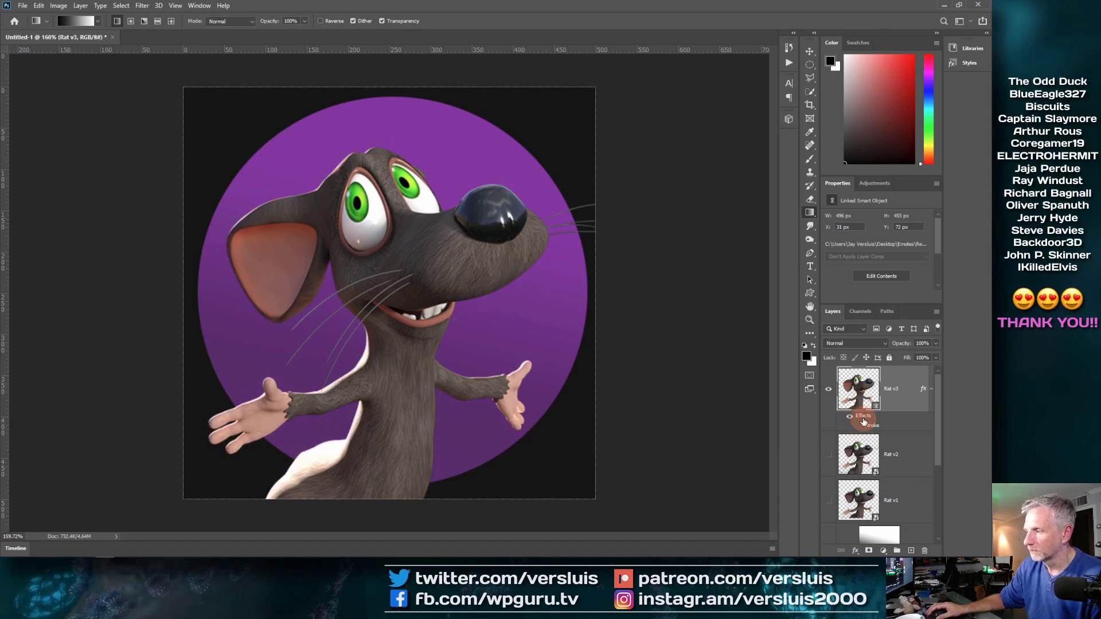
- Add an Outer Glow effect to the Rat v3 layer, keeping the preset glow settings
double_click(865, 422)
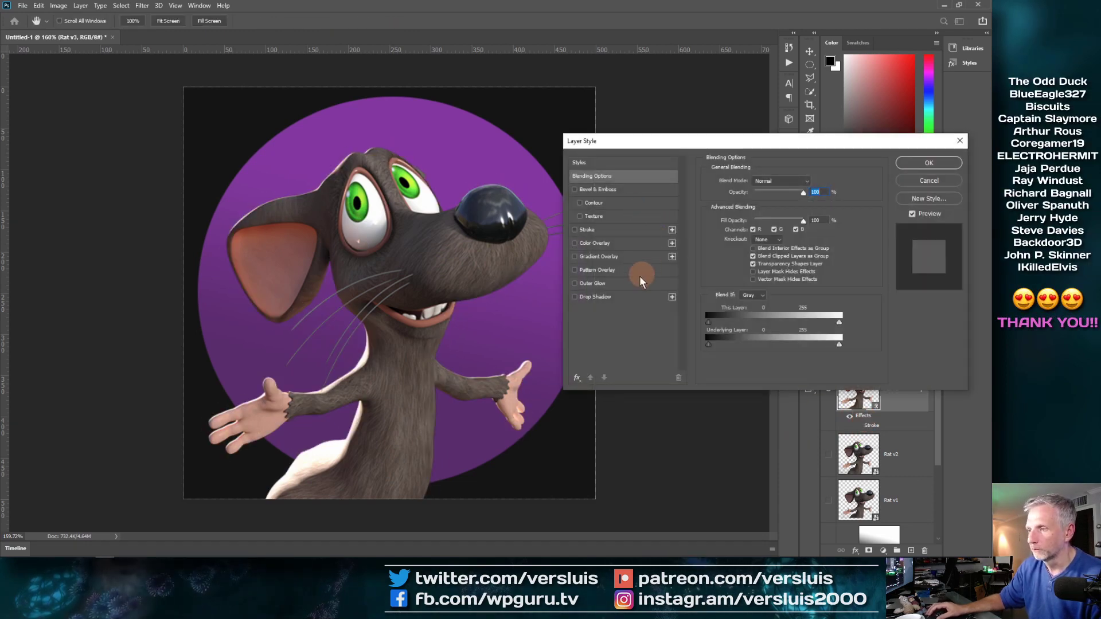
click(593, 284)
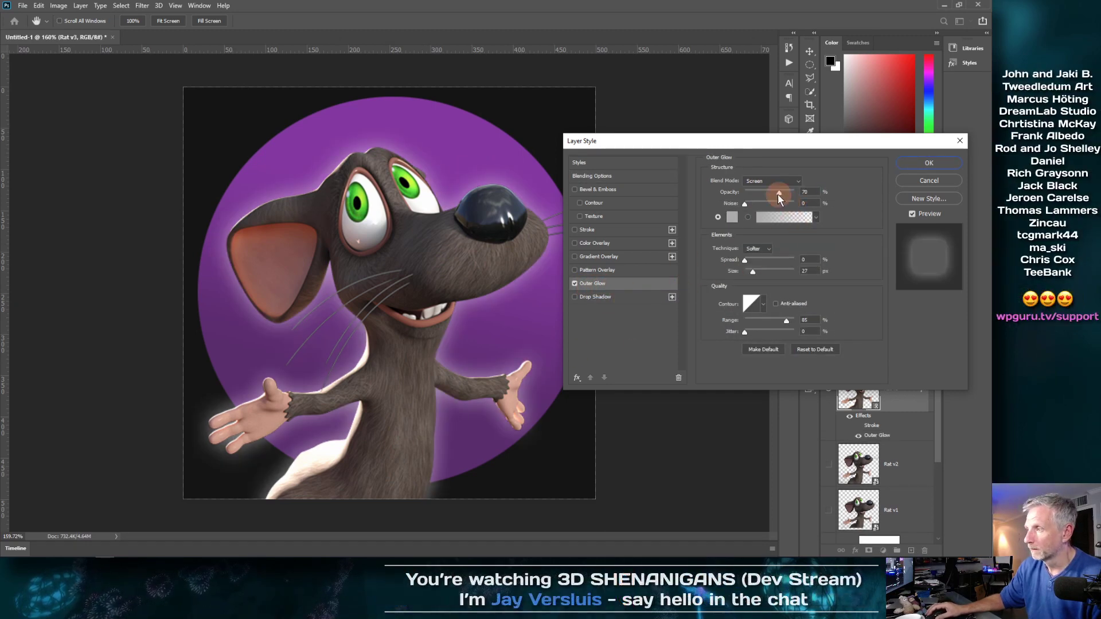
click(929, 163)
- Examine the emote at thumbnail size and compare the rat's Outer Glow effect with its Stroke effect
scroll(475, 316, up, 2)
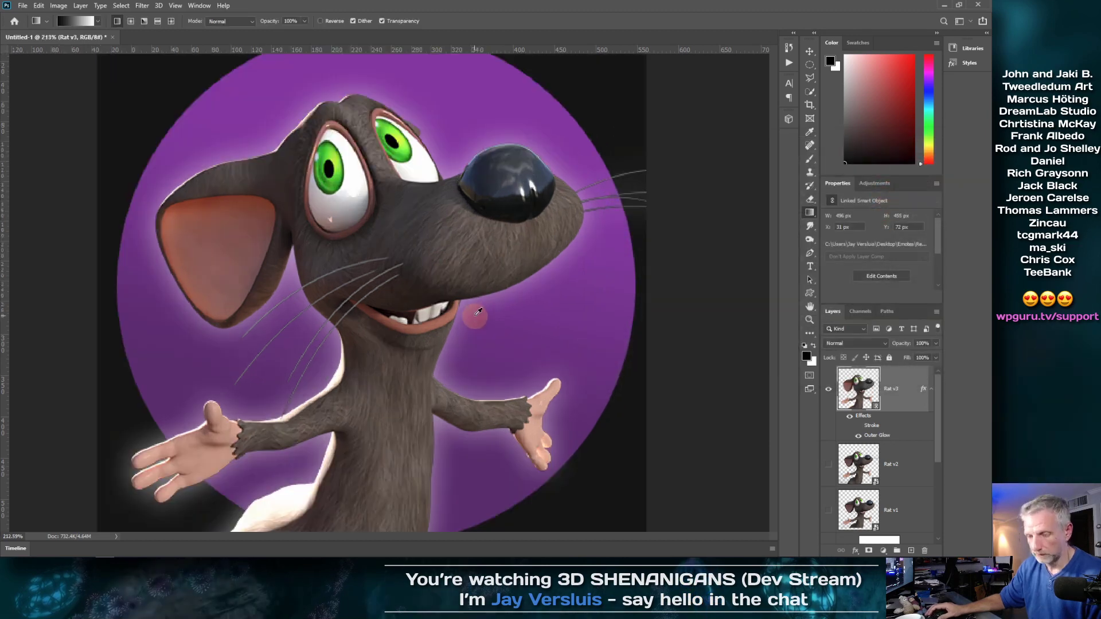
scroll(475, 316, down, 12)
scroll(476, 316, down, 14)
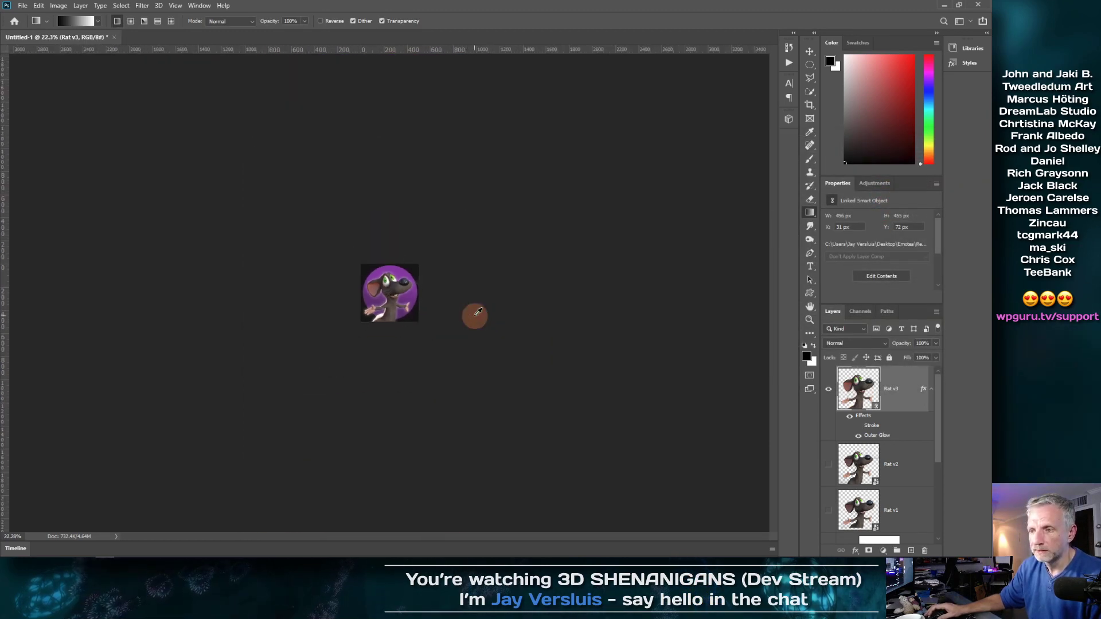
scroll(476, 316, up, 1)
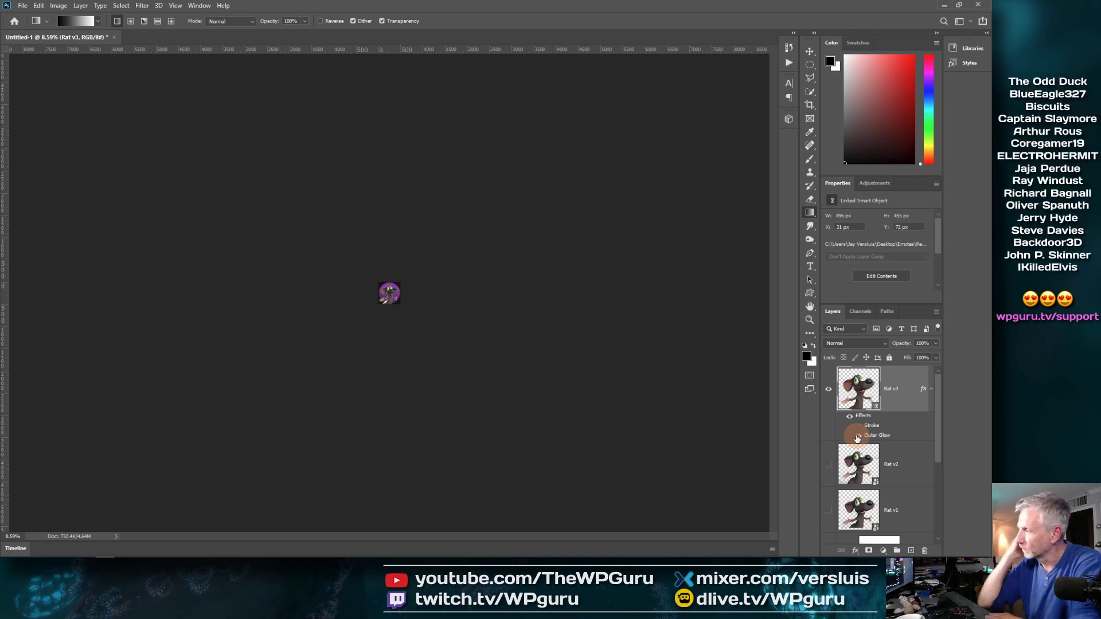
scroll(857, 439, down, 4)
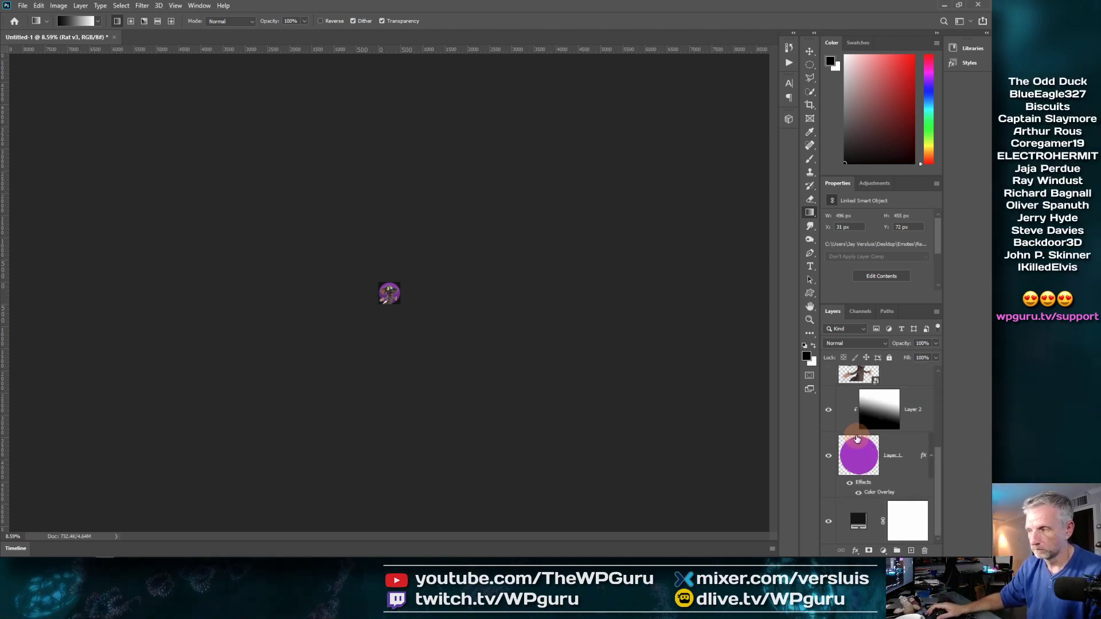
scroll(856, 439, up, 4)
scroll(585, 346, up, 3)
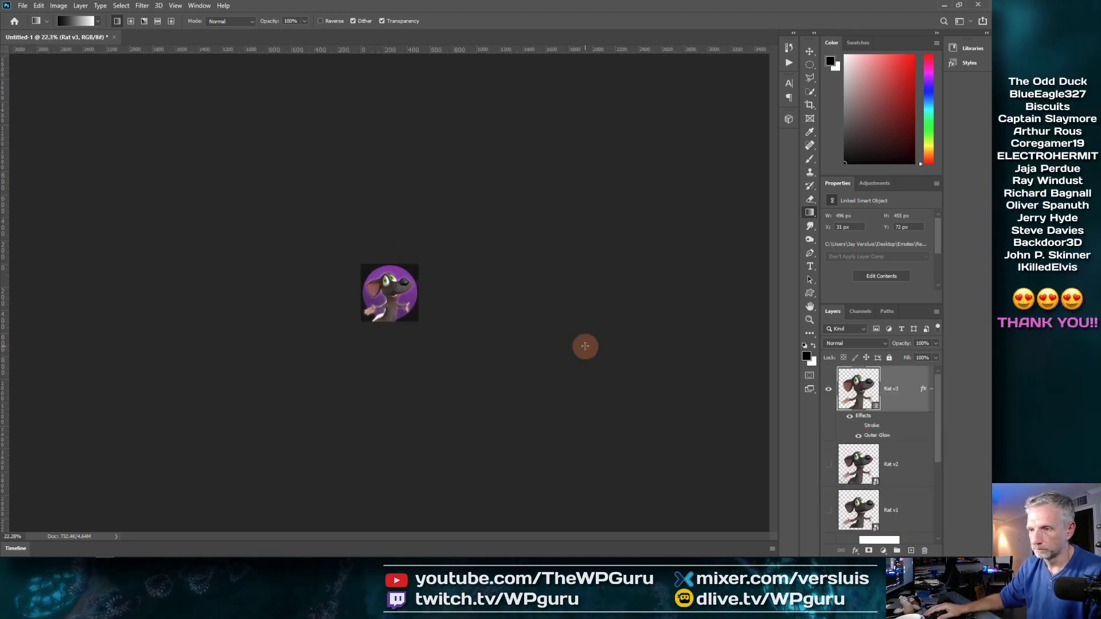
click(858, 426)
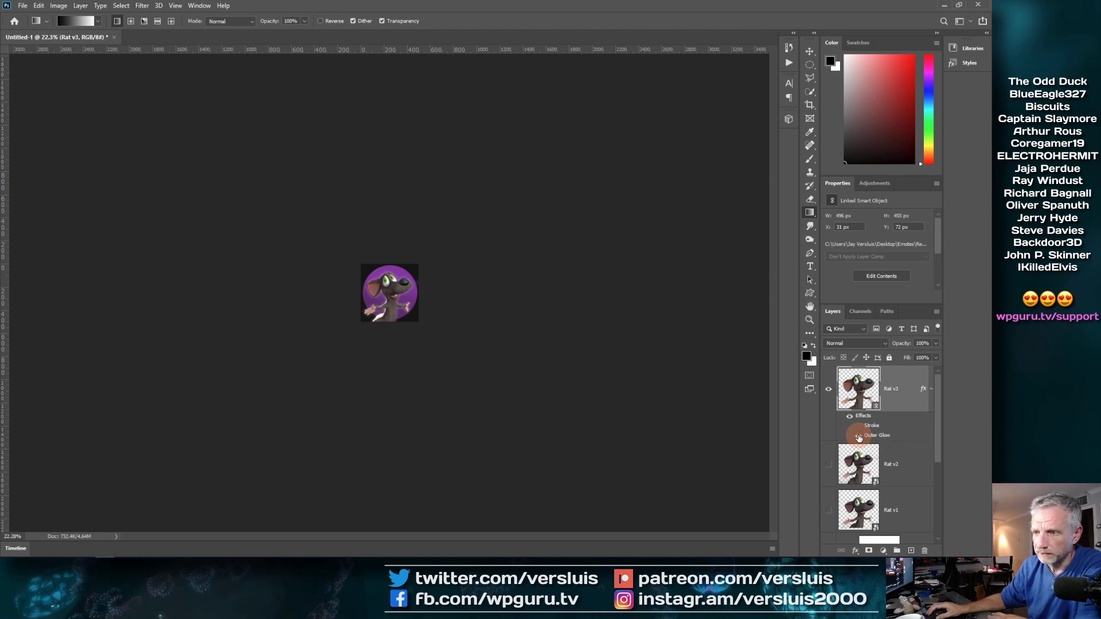
click(859, 427)
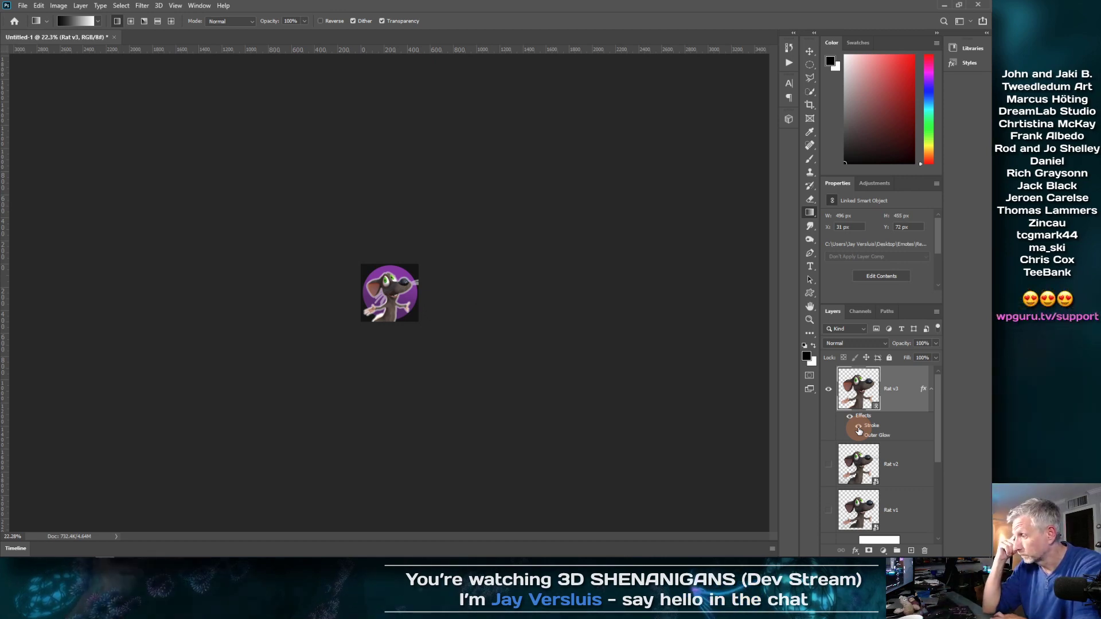
click(859, 427)
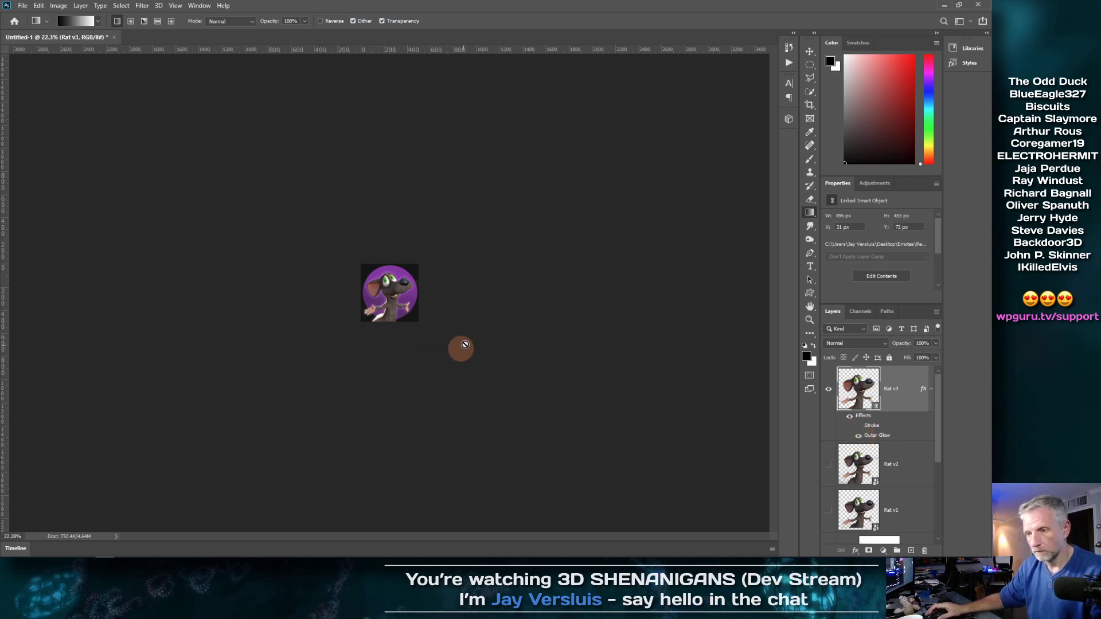
- Hide the Rat v3 layer's Outer Glow and add a Drop Shadow effect with slightly increased distance and spread
scroll(470, 335, up, 5)
scroll(473, 334, up, 1)
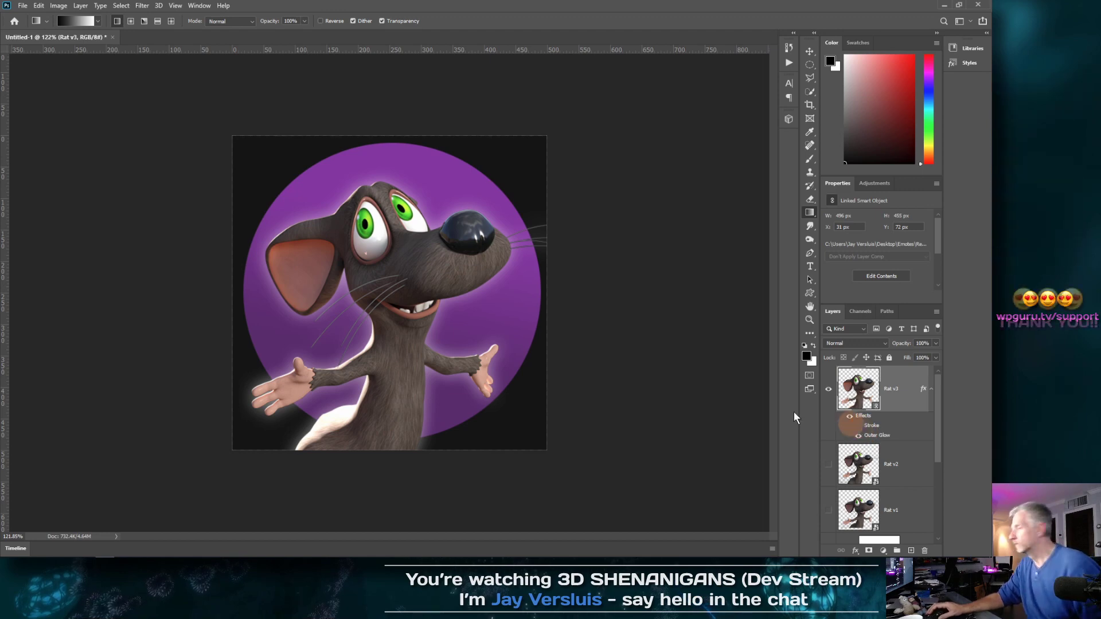
click(859, 436)
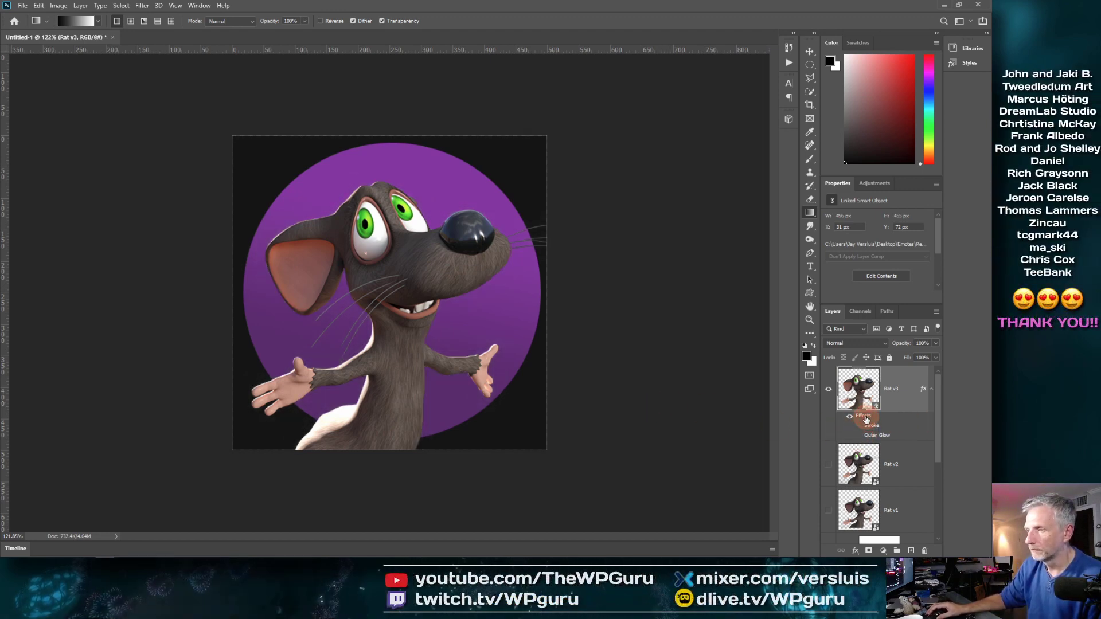
double_click(866, 419)
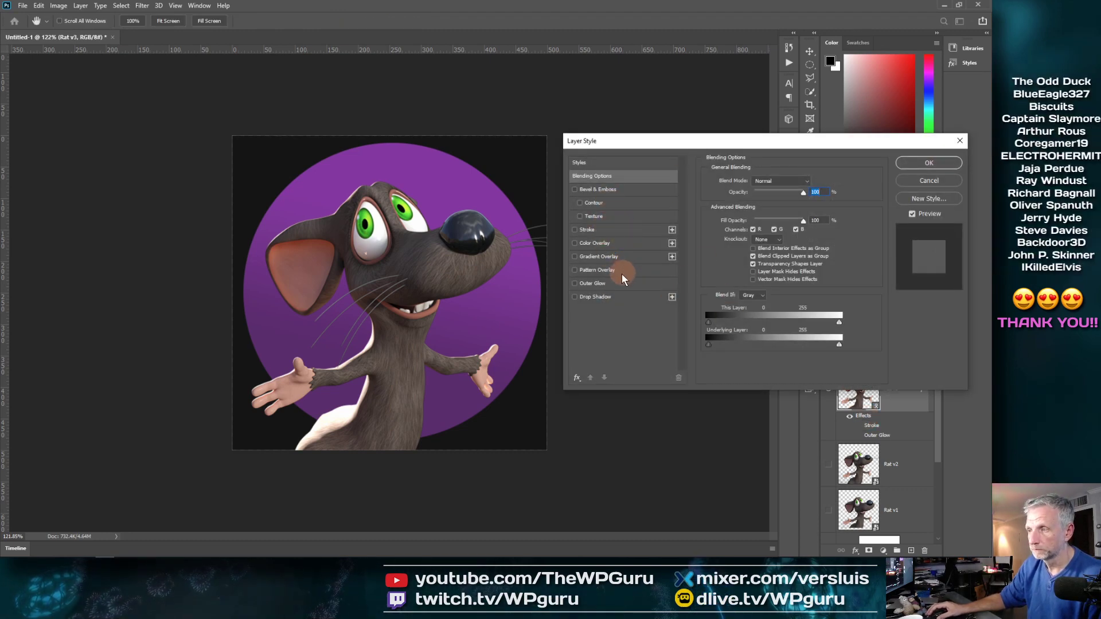
click(604, 305)
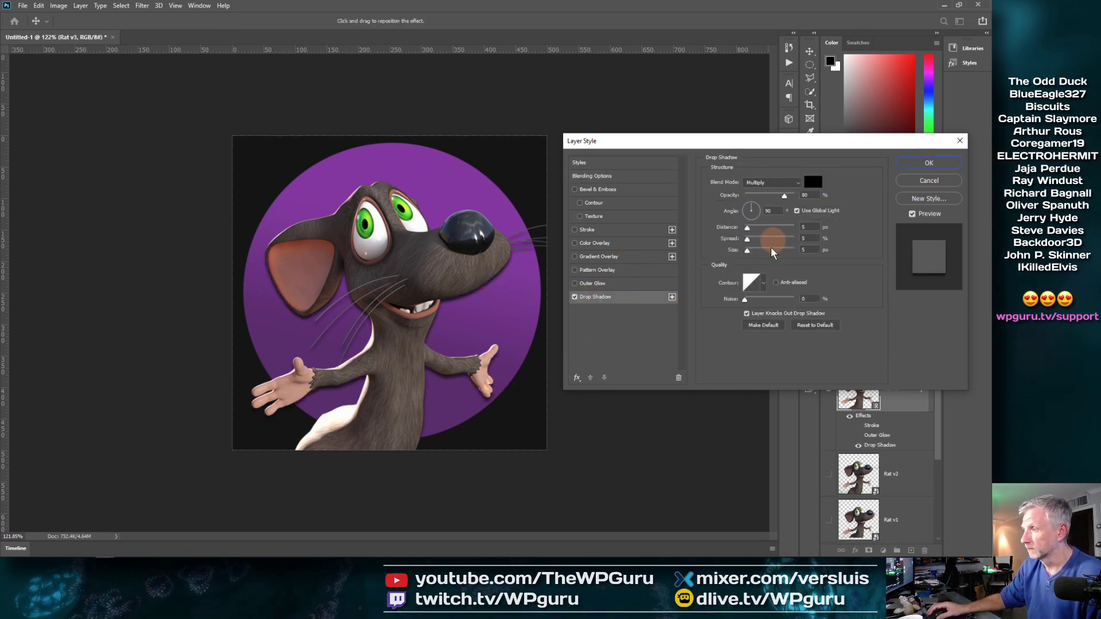
drag(748, 235, 750, 243)
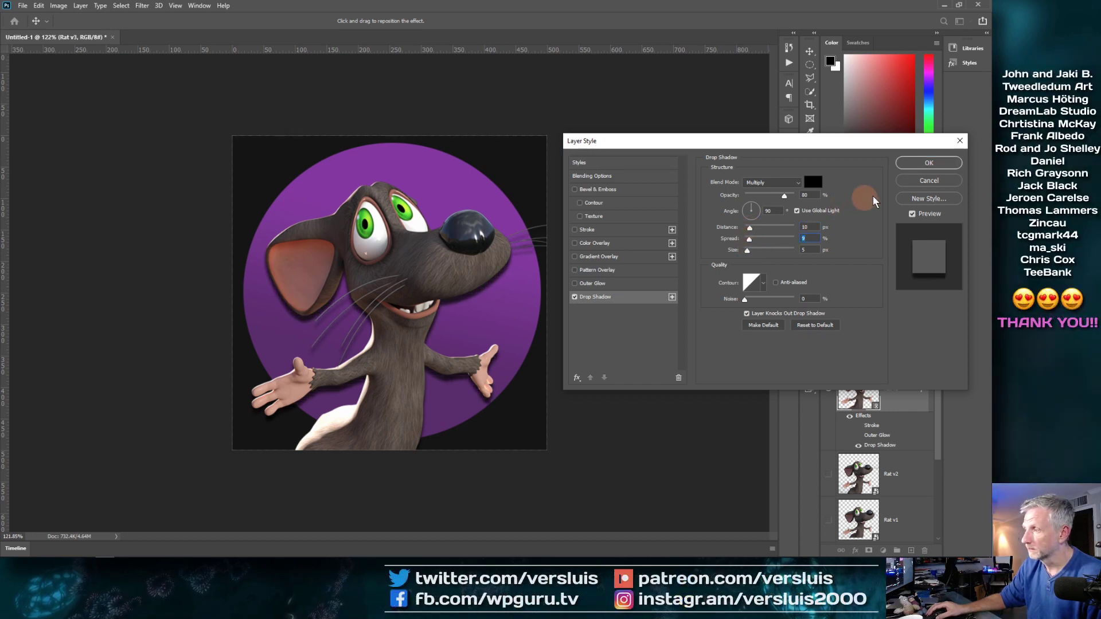
click(903, 164)
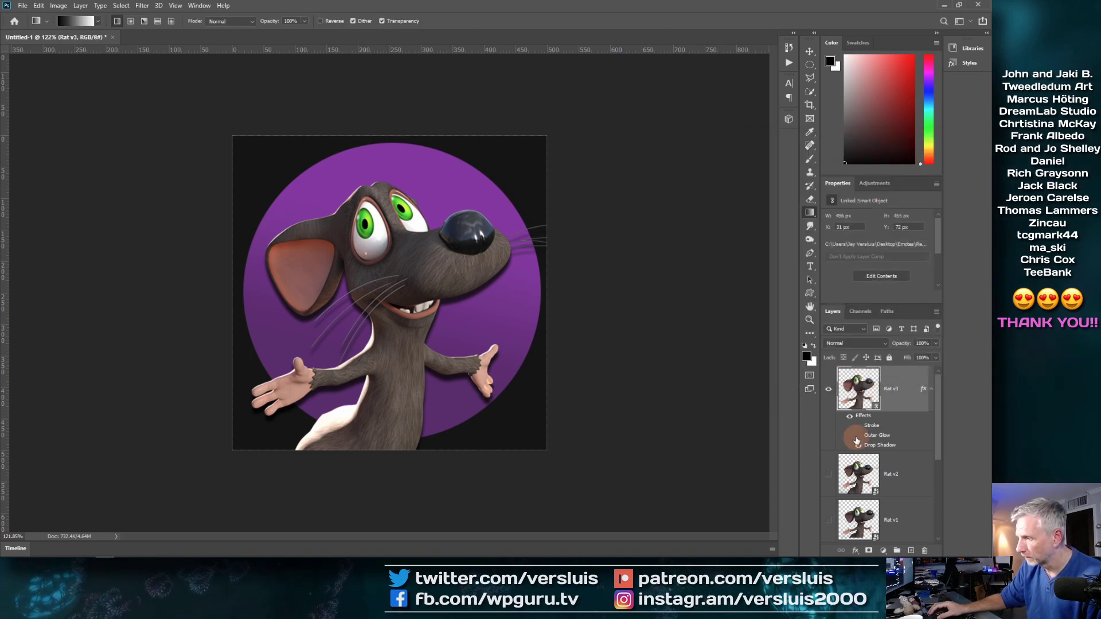
- Compare the rat's Drop Shadow with its Outer Glow and Stroke effects at thumbnail size, leaving only the Drop Shadow visible
click(856, 438)
click(856, 438)
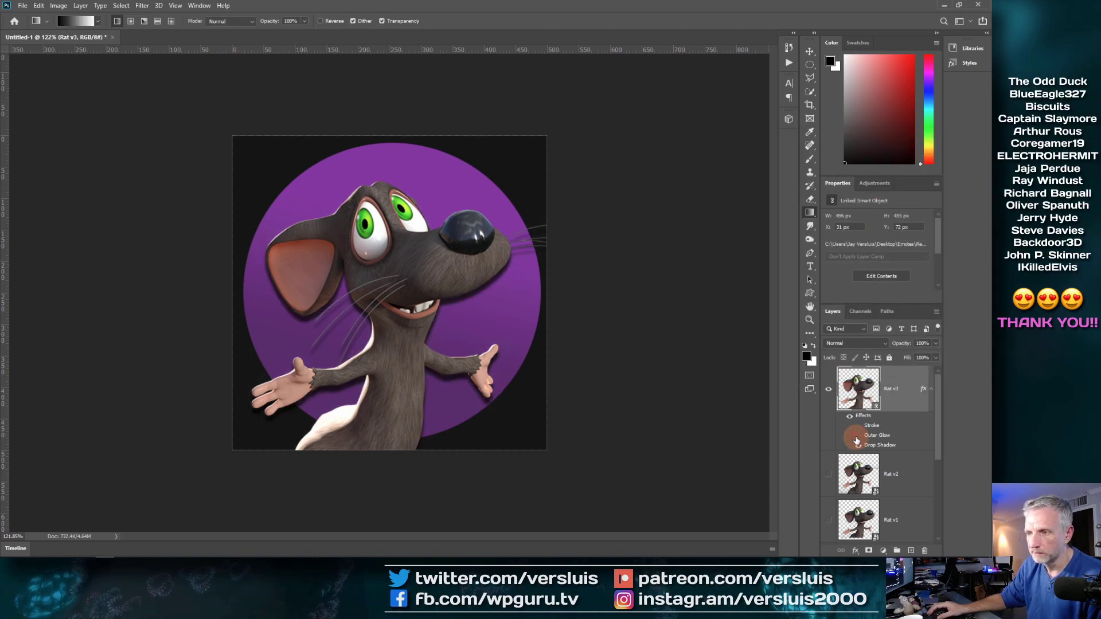
scroll(667, 333, down, 6)
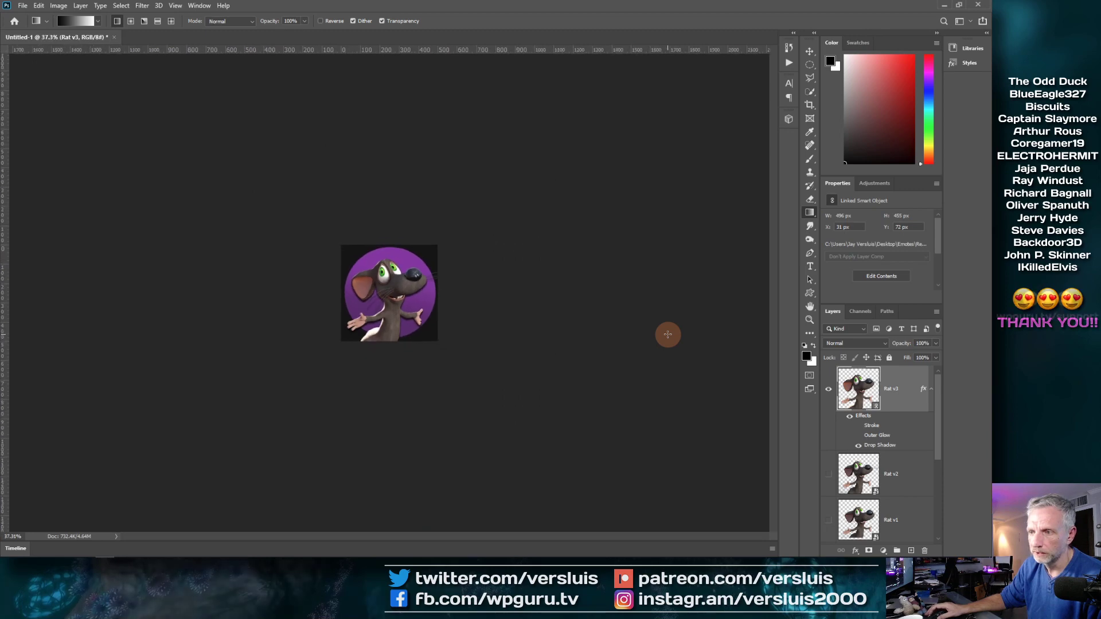
scroll(667, 335, down, 3)
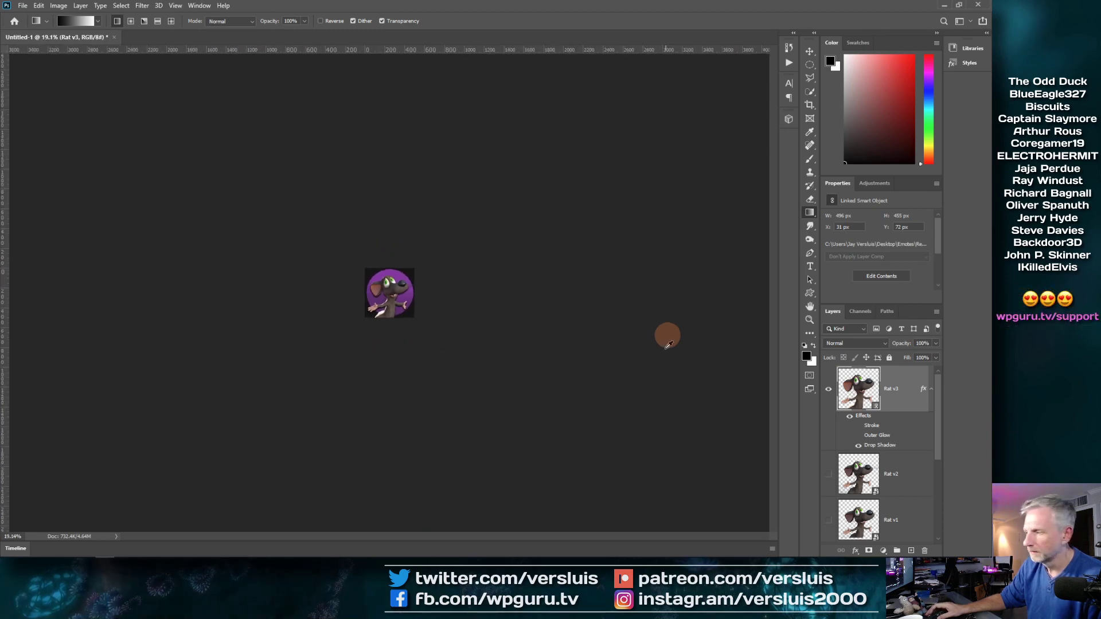
click(858, 427)
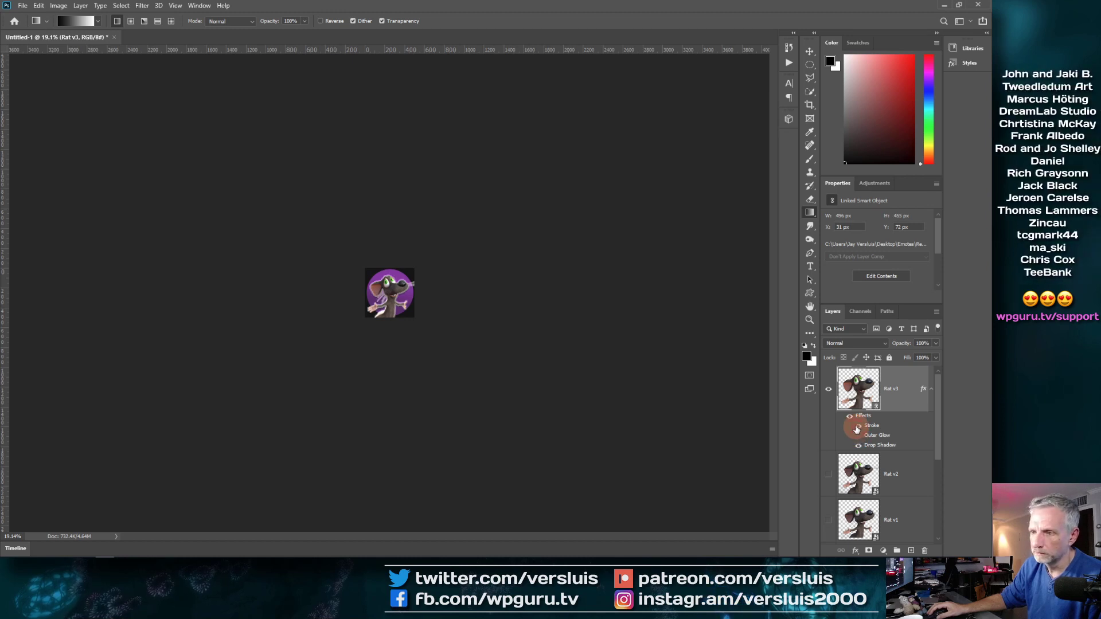
scroll(526, 334, down, 2)
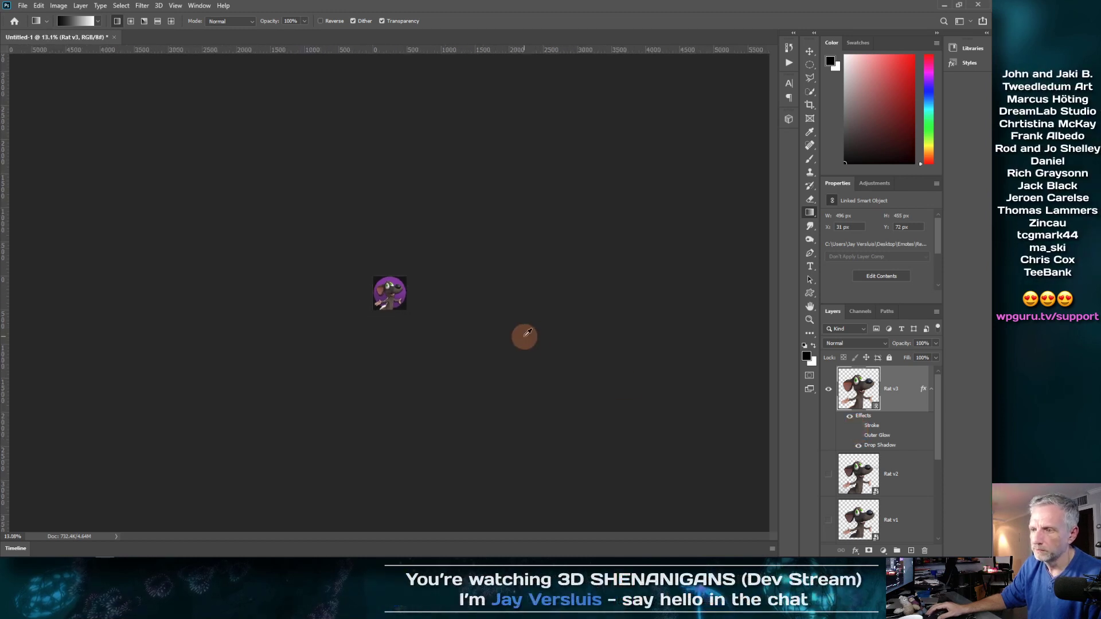
scroll(524, 337, up, 1)
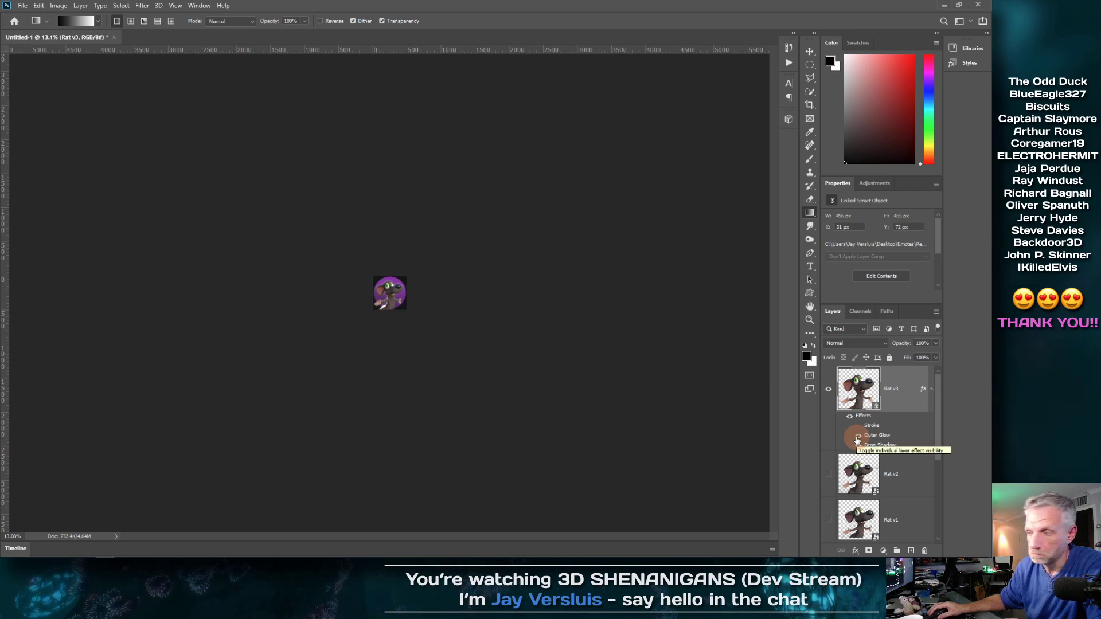
click(858, 429)
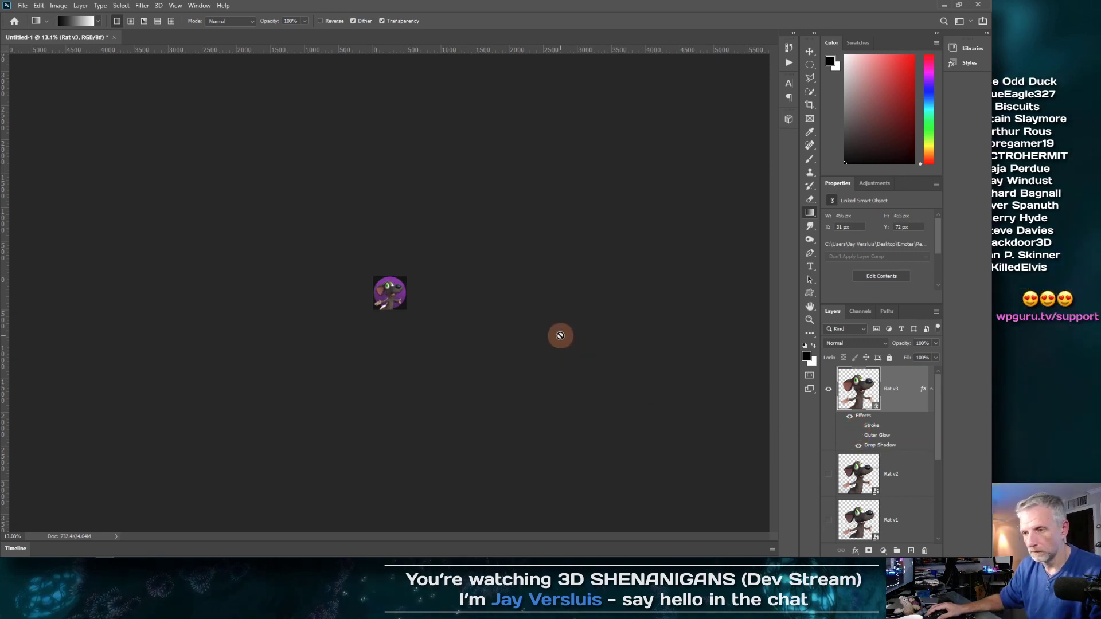
scroll(561, 336, down, 4)
scroll(560, 336, up, 15)
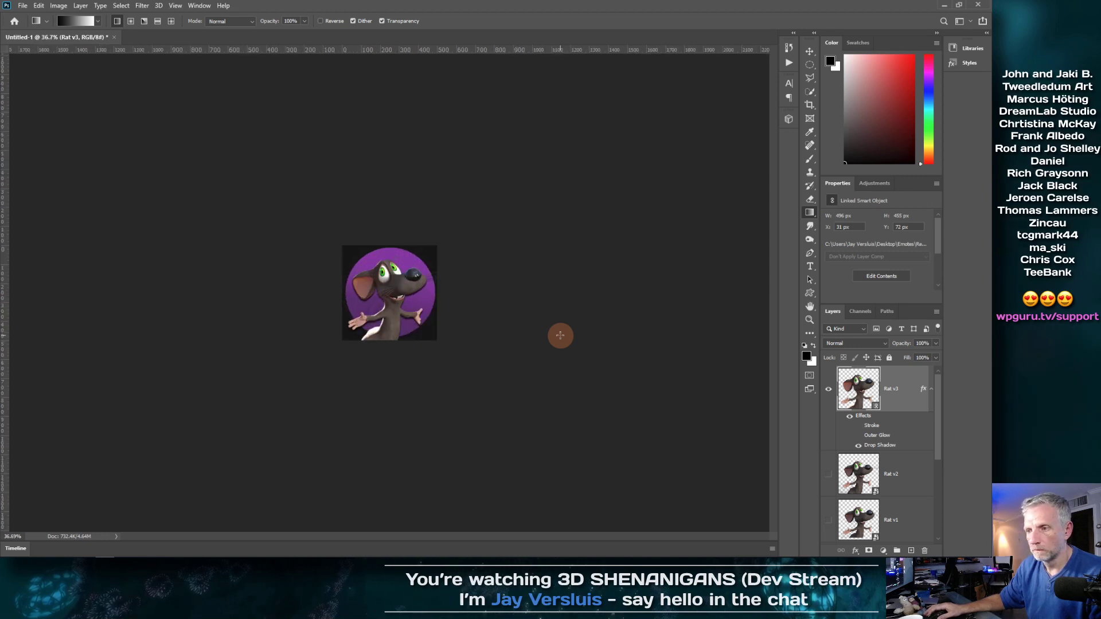
scroll(560, 336, up, 5)
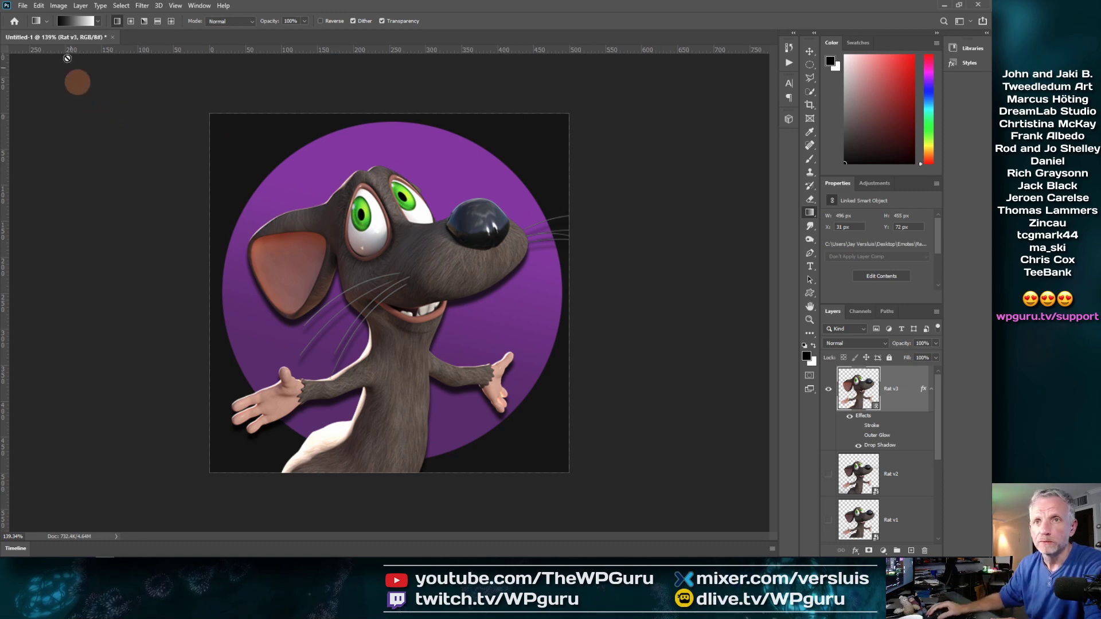
- Save the document as a Photoshop file named Rat in the Emotes folder on the Desktop
click(22, 6)
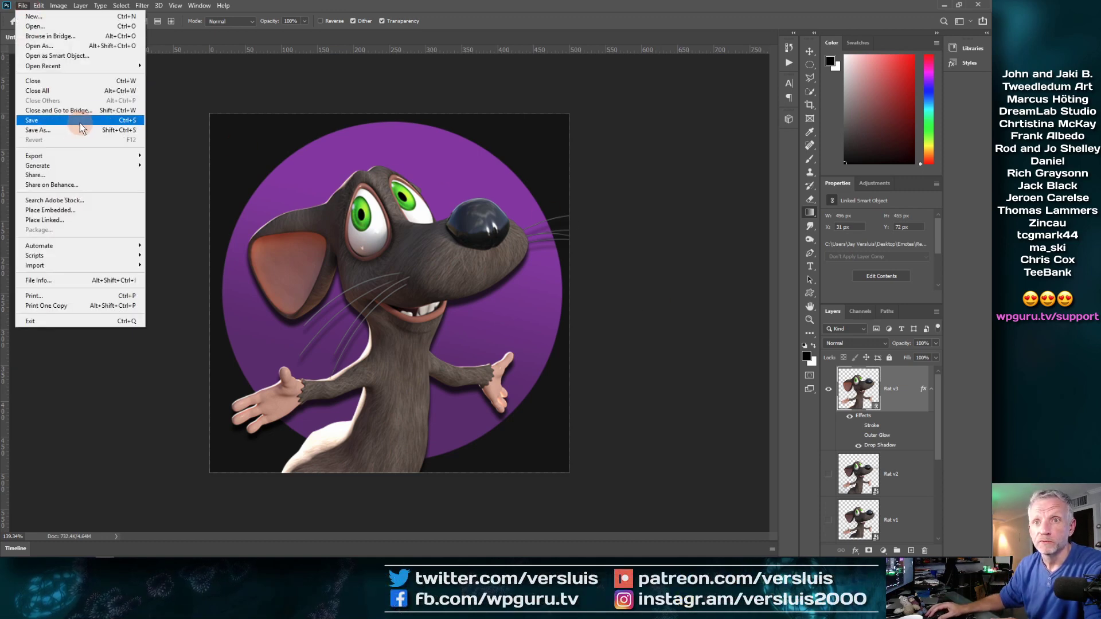
click(80, 122)
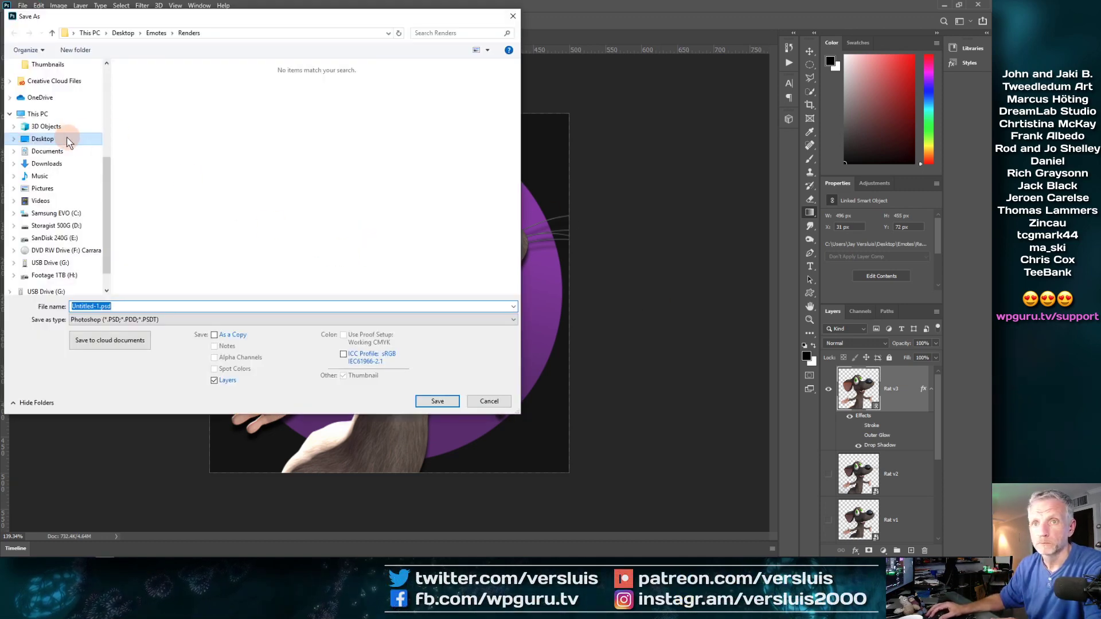
click(68, 142)
double_click(320, 92)
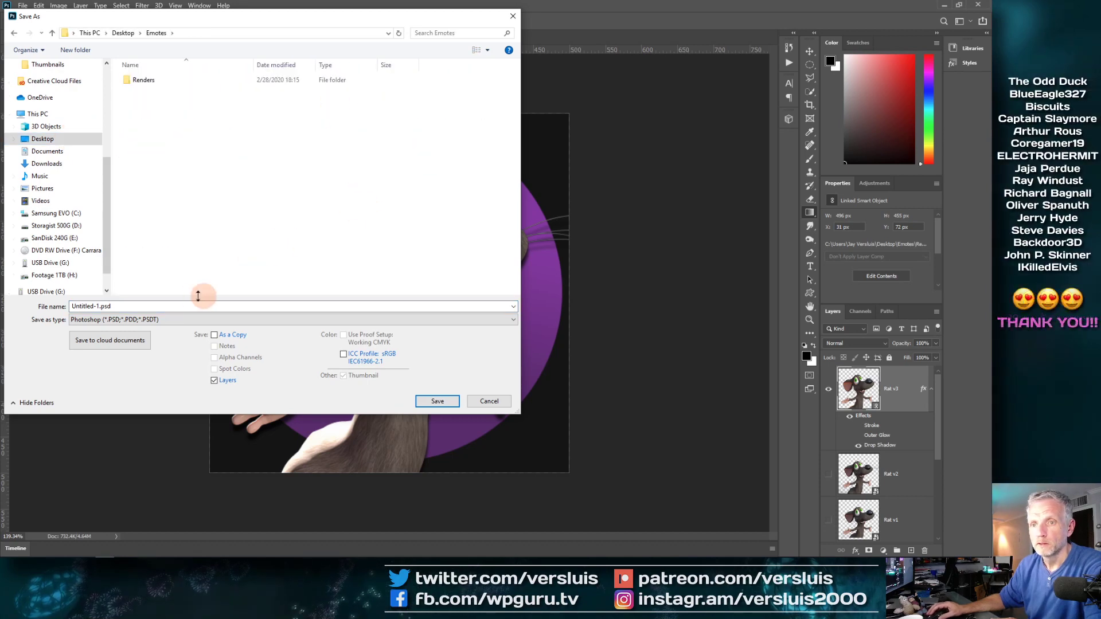
double_click(82, 307)
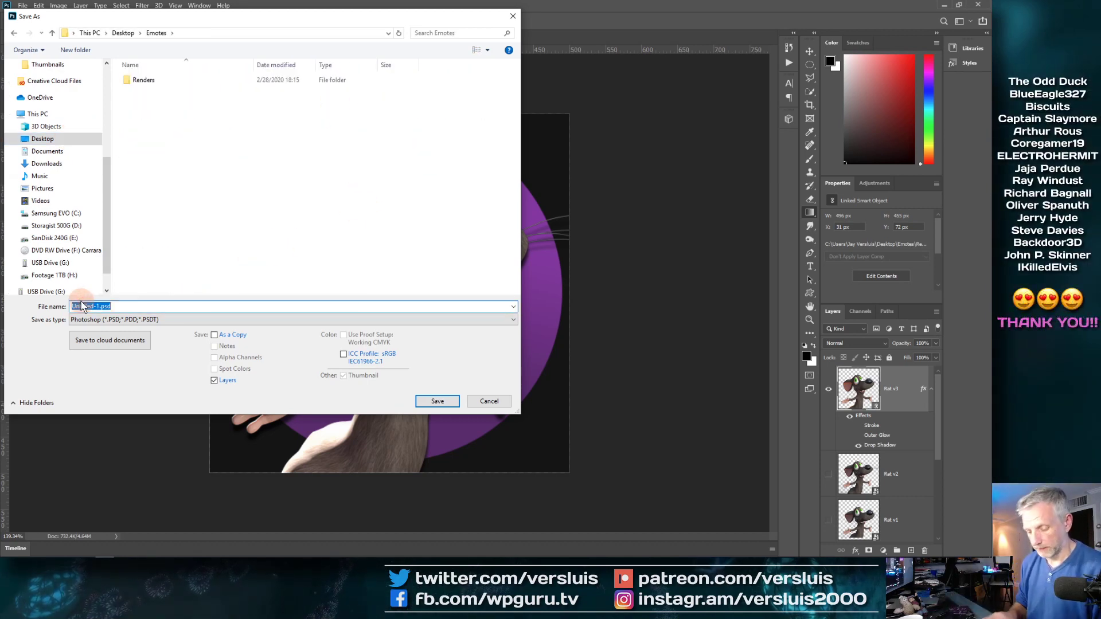
text(Rat)
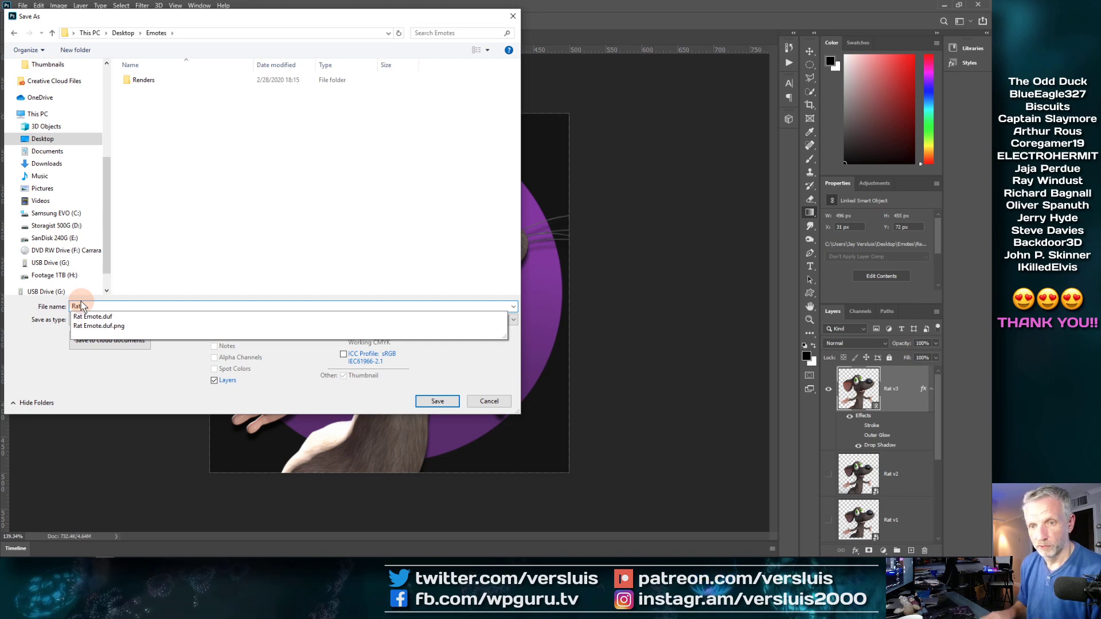
key(Return)
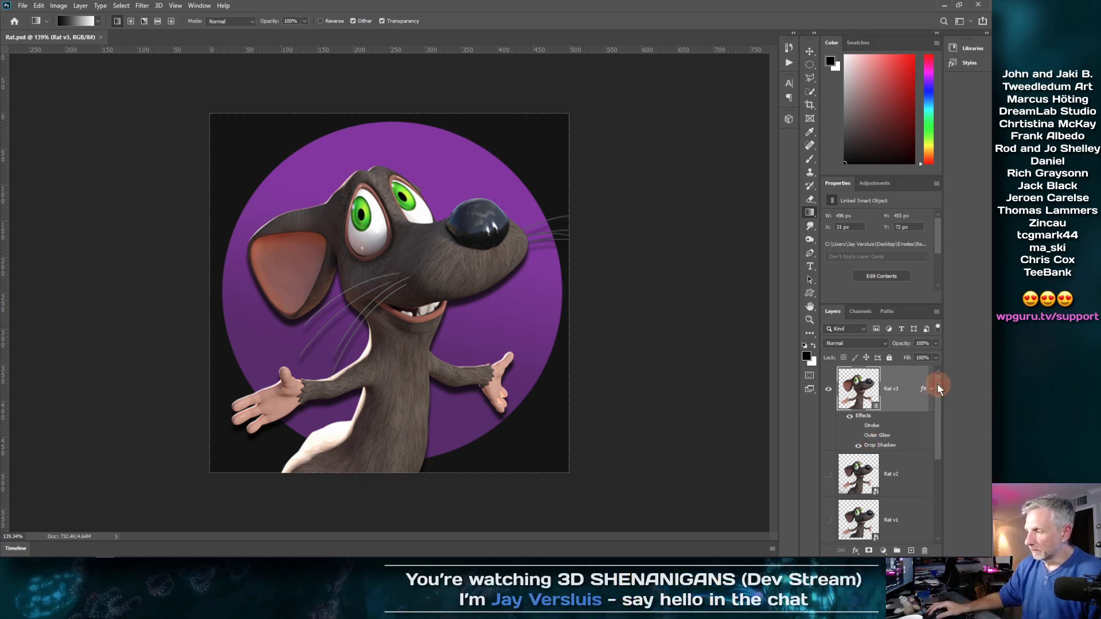
- Delete the unused Rat v2 and Rat v1 layers
mouse_move(937, 384)
mouse_down()
mouse_move(945, 481)
mouse_move(947, 381)
mouse_up()
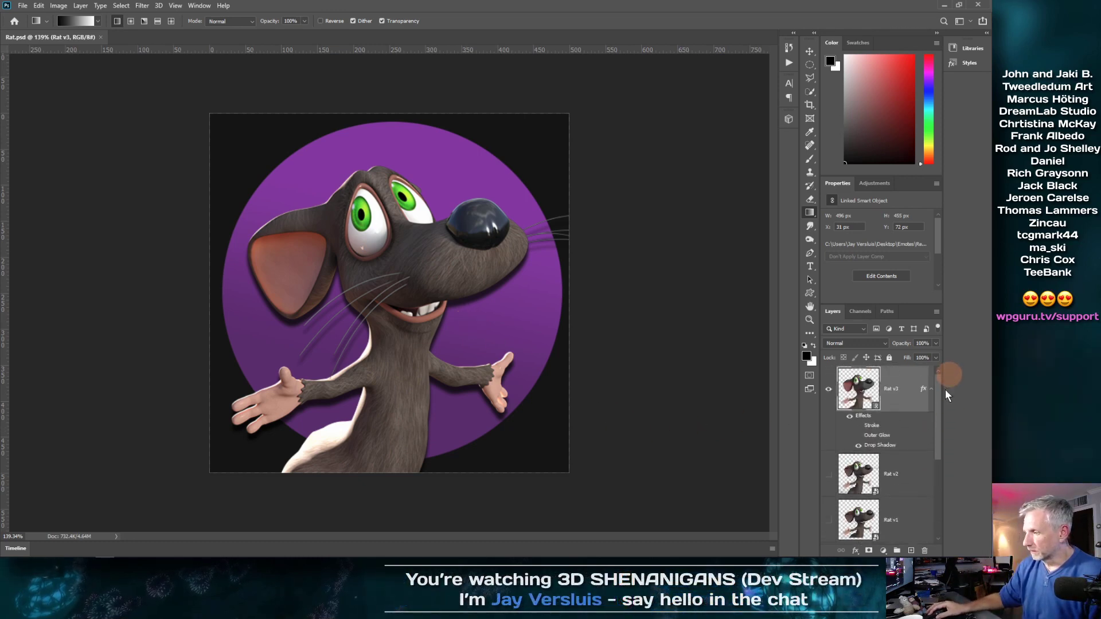
click(864, 470)
shift+click(863, 520)
drag(864, 477, 923, 550)
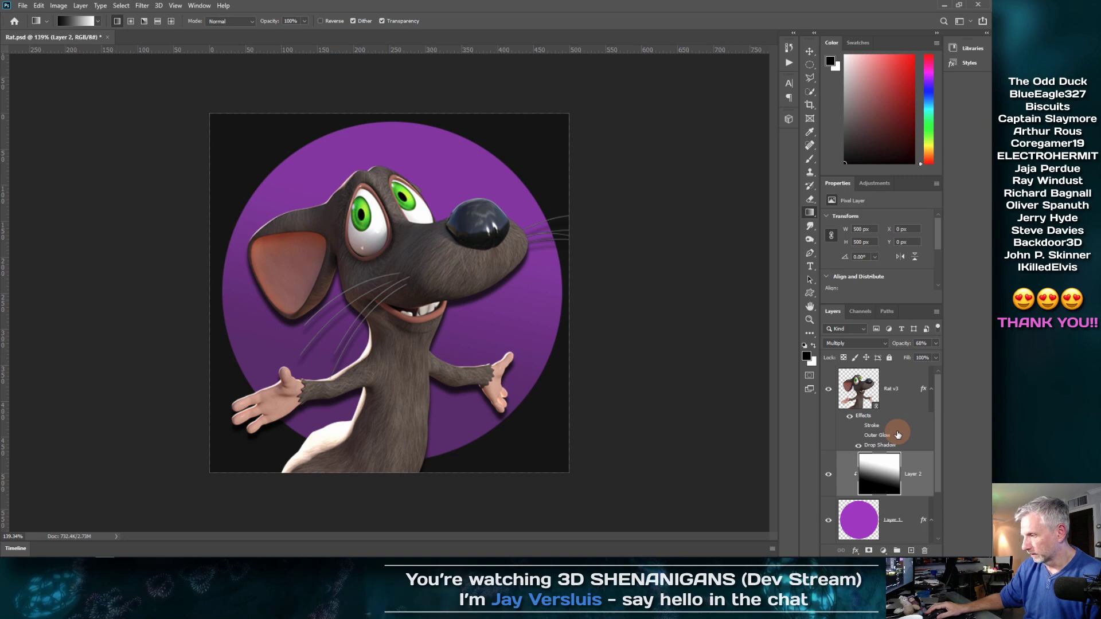
- Put the Rat v3 layer into a new group and name the group Rat
drag(941, 445, 940, 507)
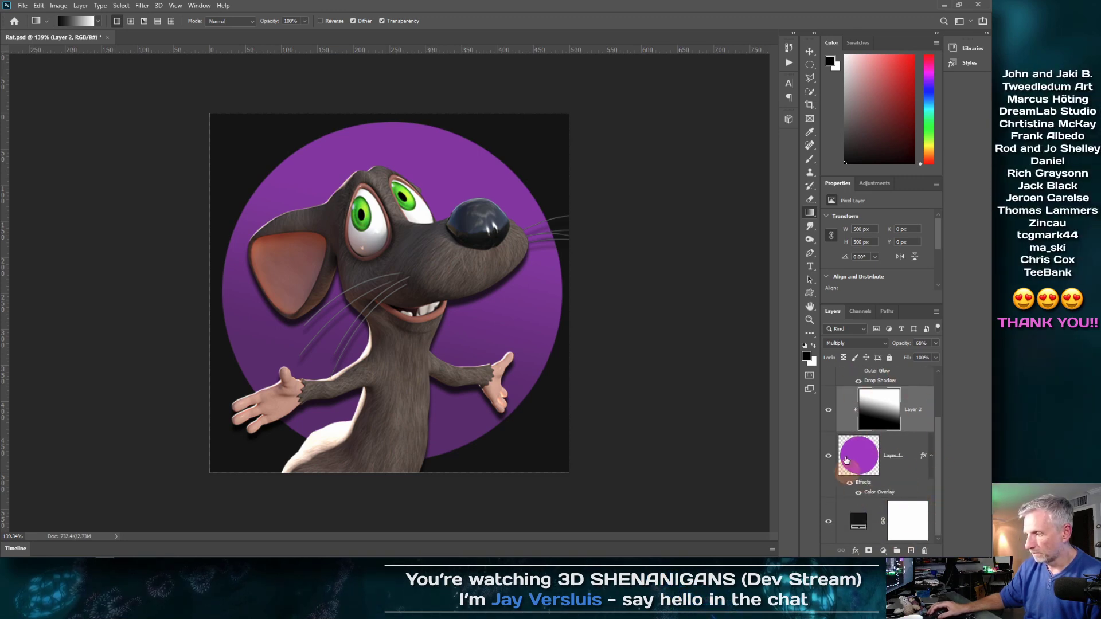
drag(938, 472, 939, 405)
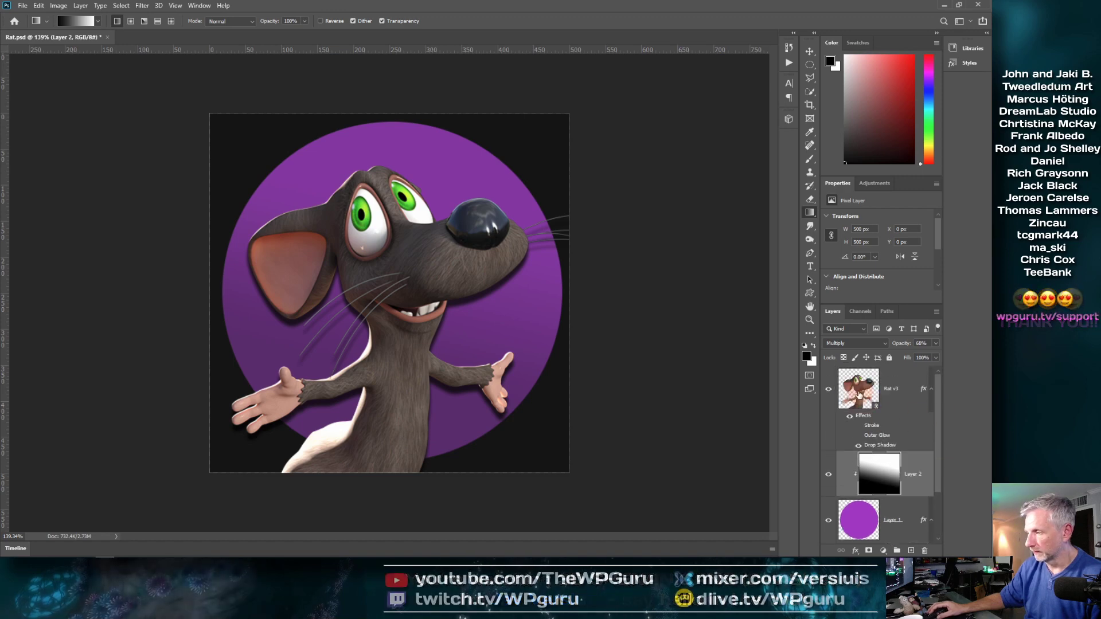
drag(869, 393, 897, 551)
double_click(872, 374)
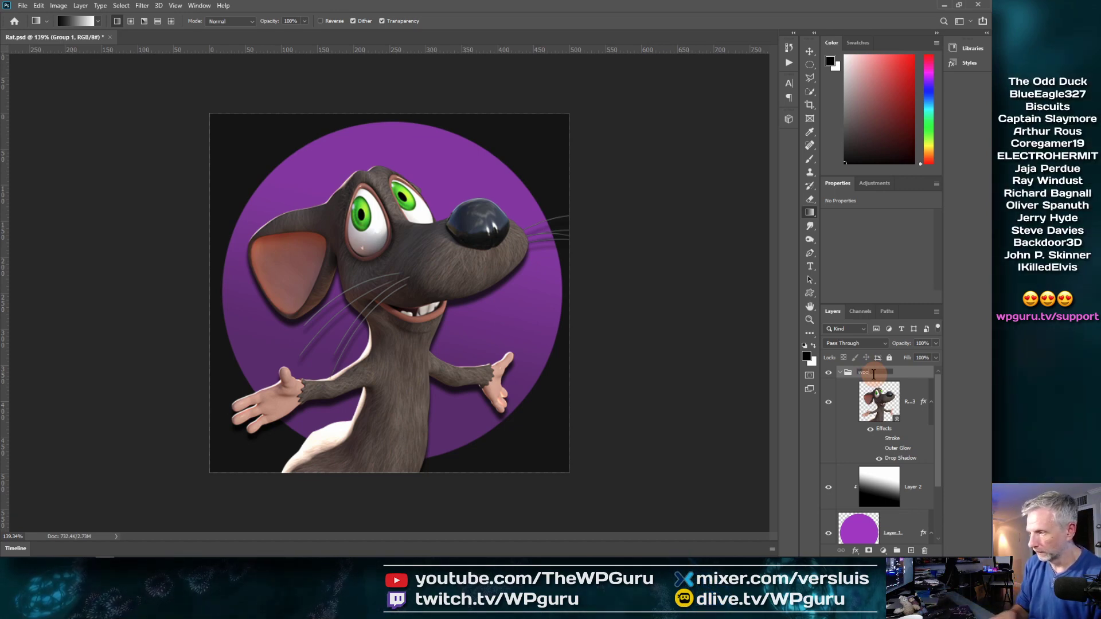
text(Rat)
key(Return)
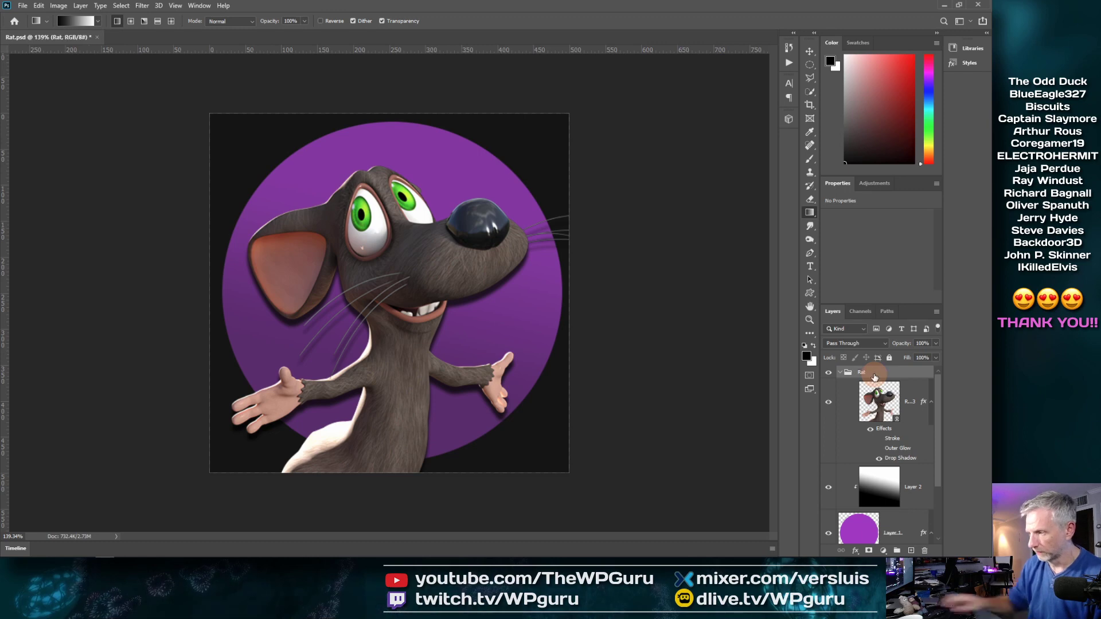
- Group the gradient layer, purple circle and dark fill layer together, name the group Background, and save the document
click(841, 374)
click(879, 404)
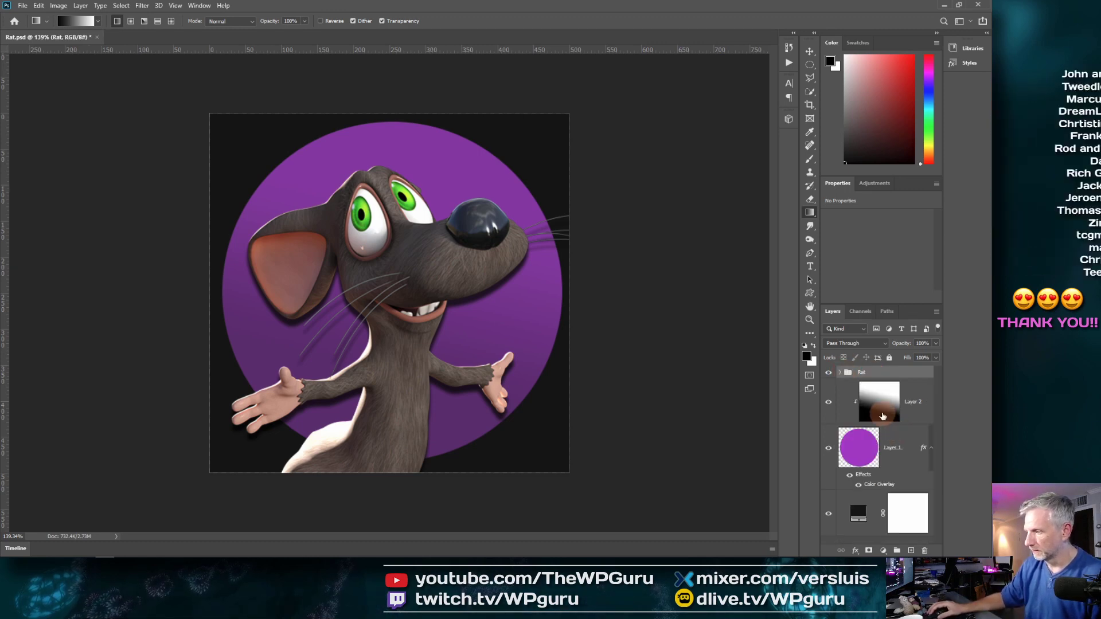
shift+click(868, 516)
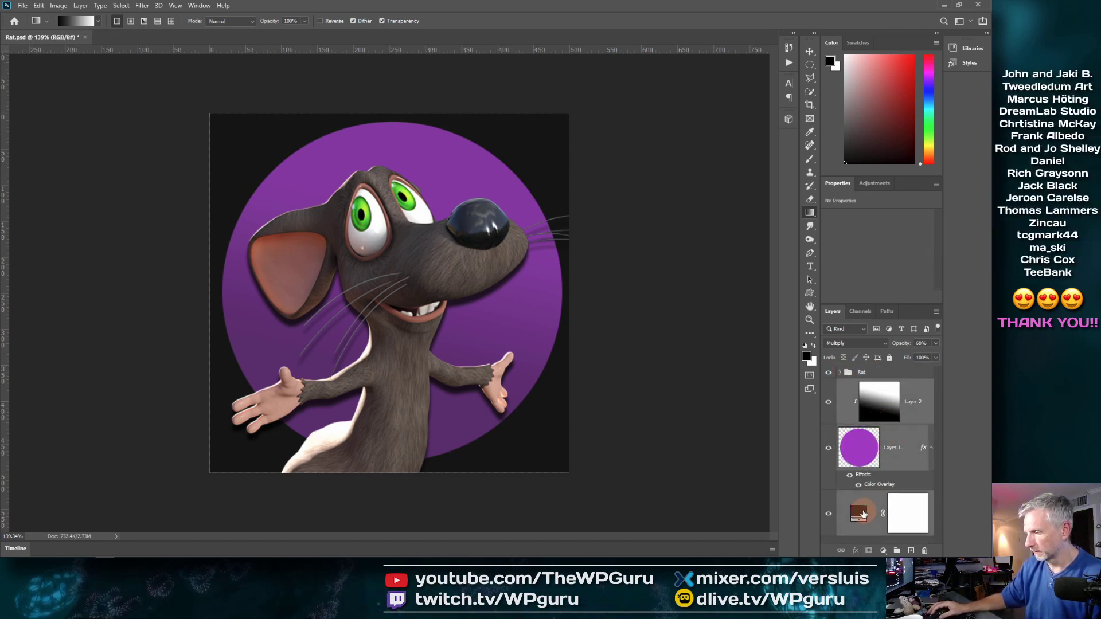
drag(868, 516, 897, 551)
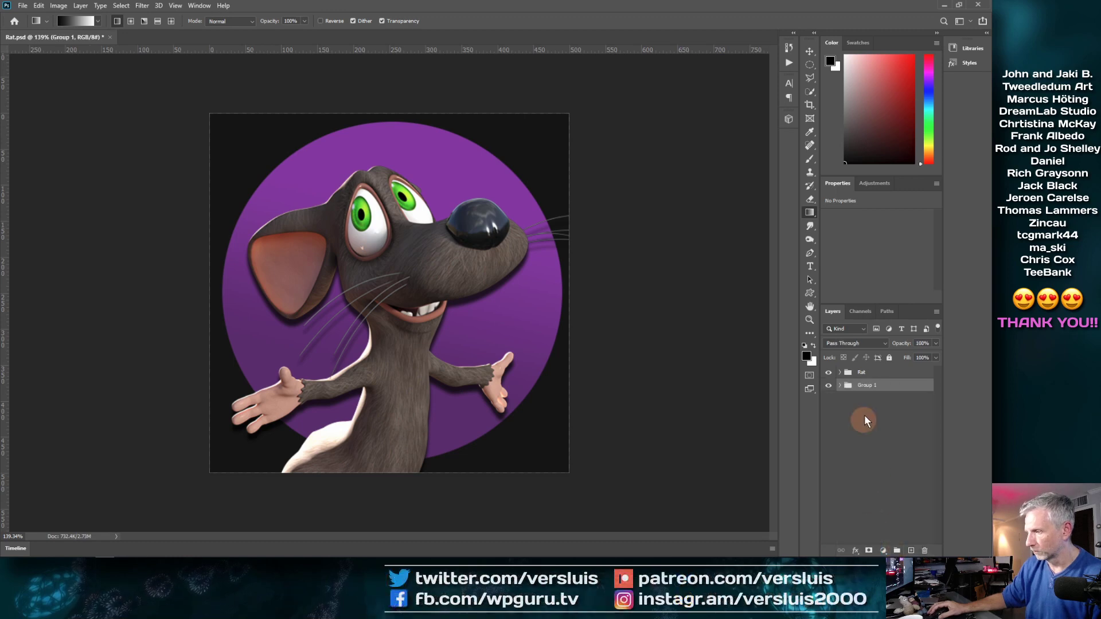
double_click(872, 389)
text(Background)
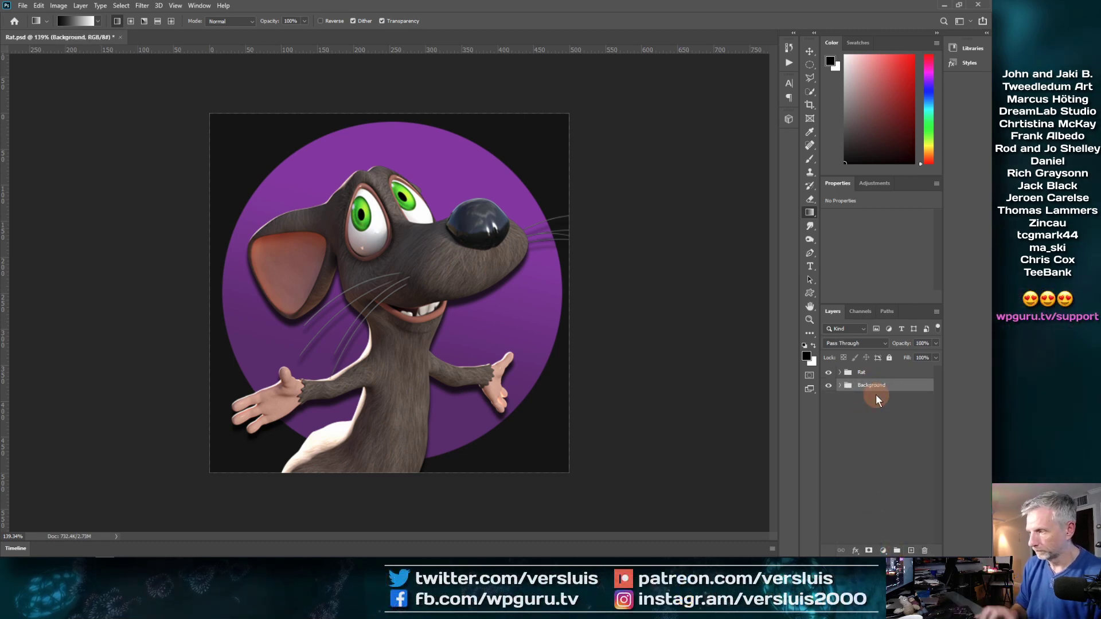
key(ctrl+s)
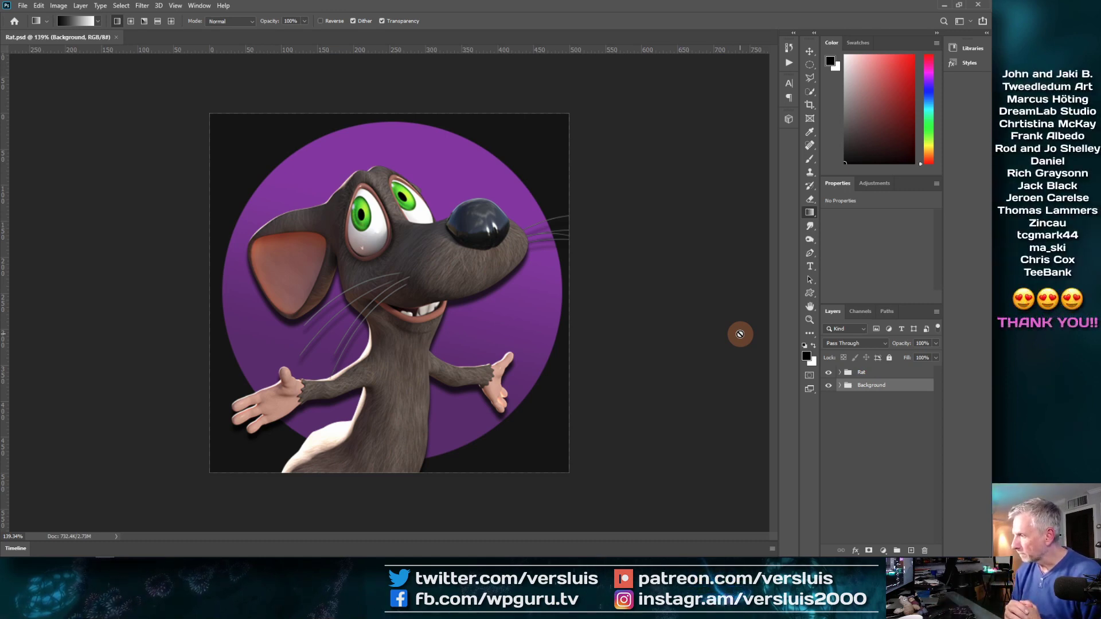
- Examine the finished emote at very small thumbnail sizes and expand the Rat group to show its layer effects
scroll(573, 295, down, 10)
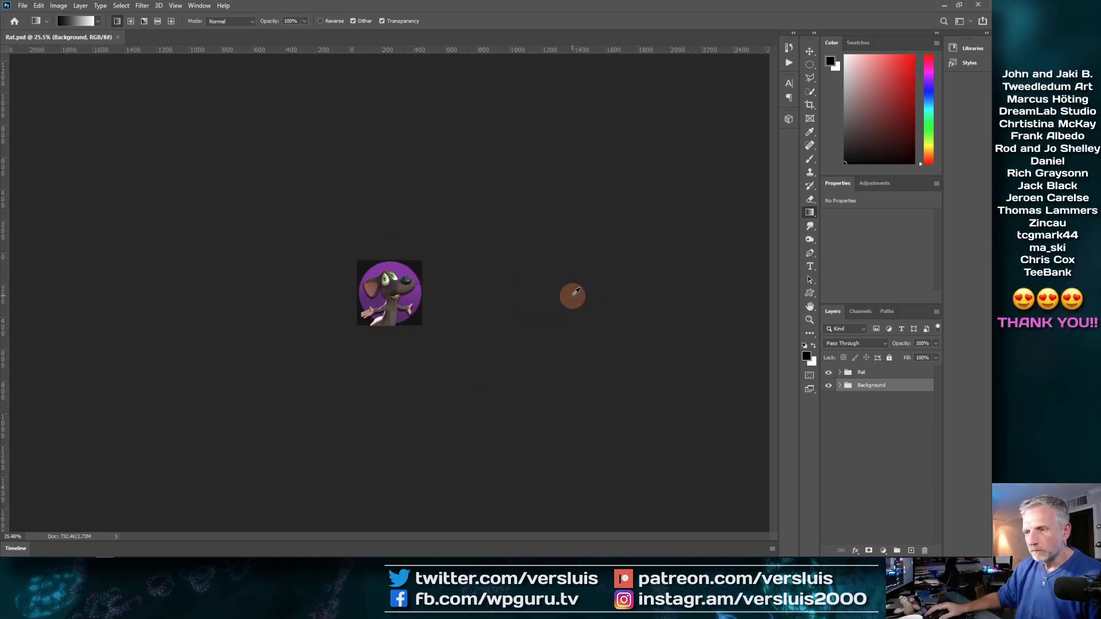
scroll(575, 293, down, 1)
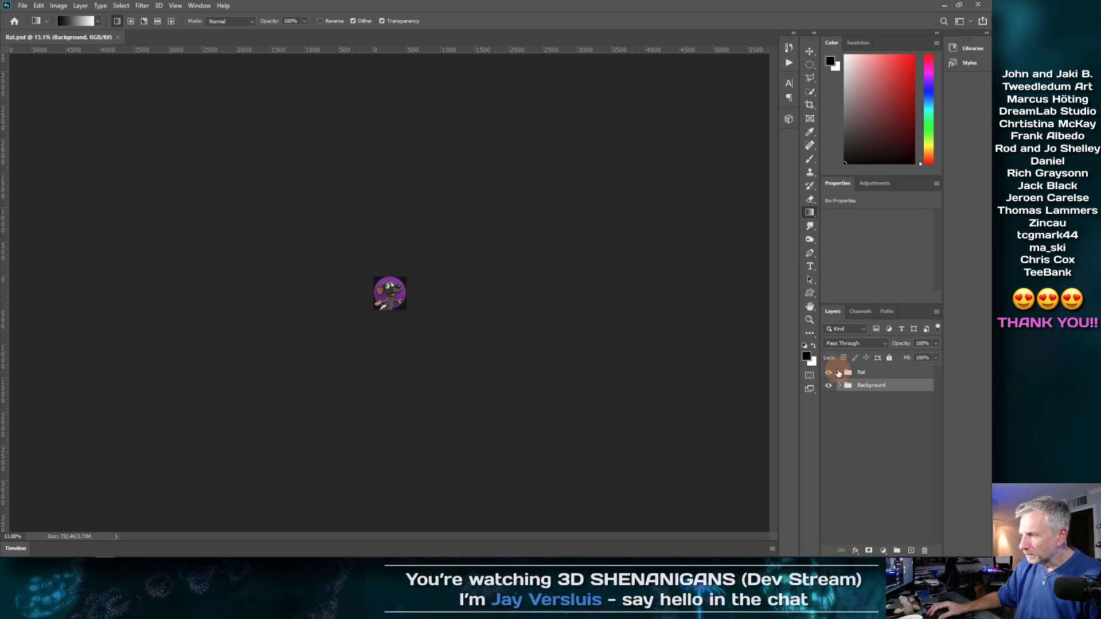
click(841, 374)
scroll(481, 296, down, 2)
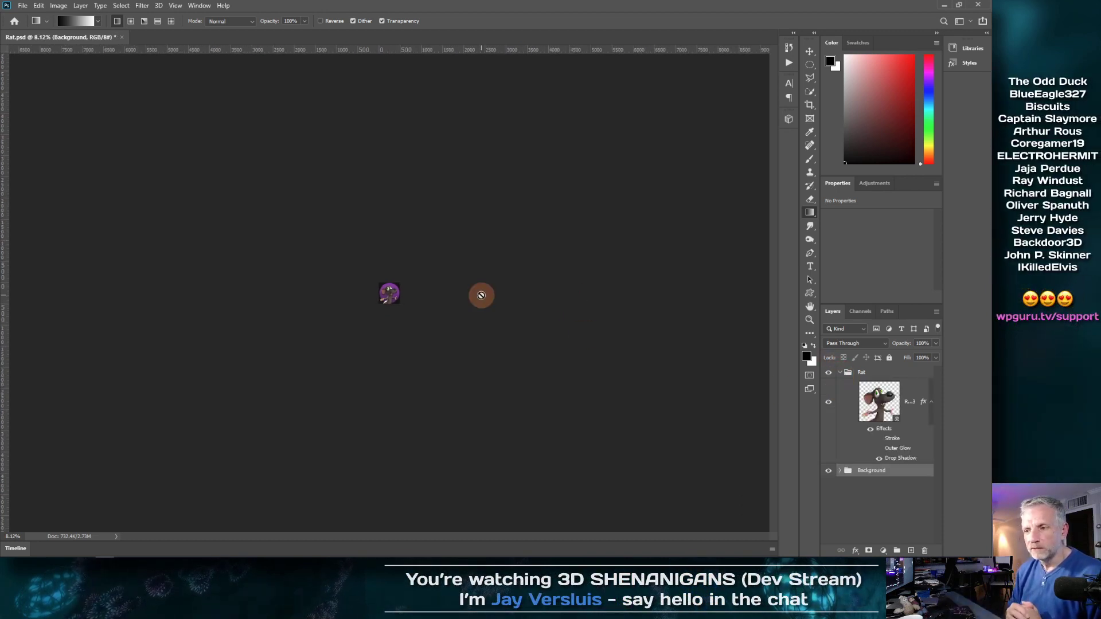
- Compare the rat's layer effects at thumbnail size and leave only Outer Glow switched on
click(878, 449)
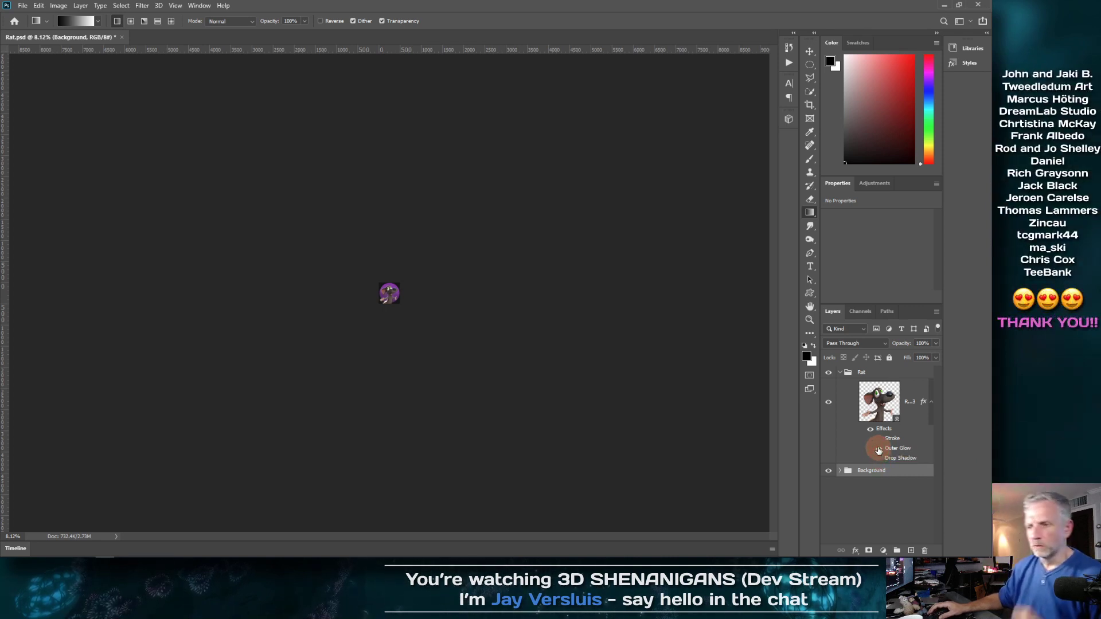
click(878, 439)
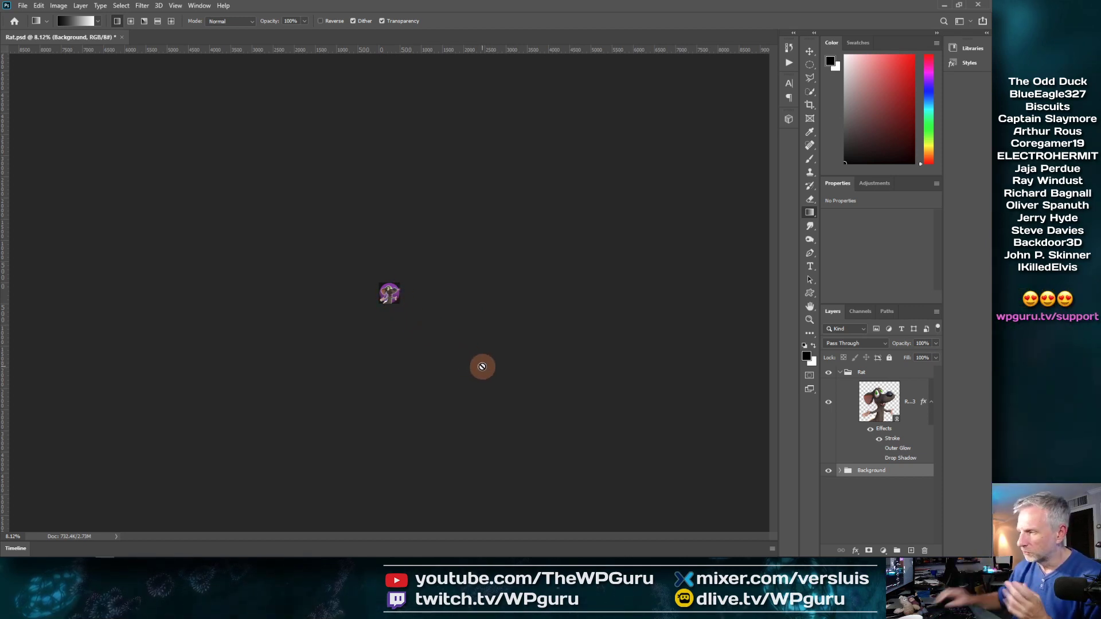
click(879, 438)
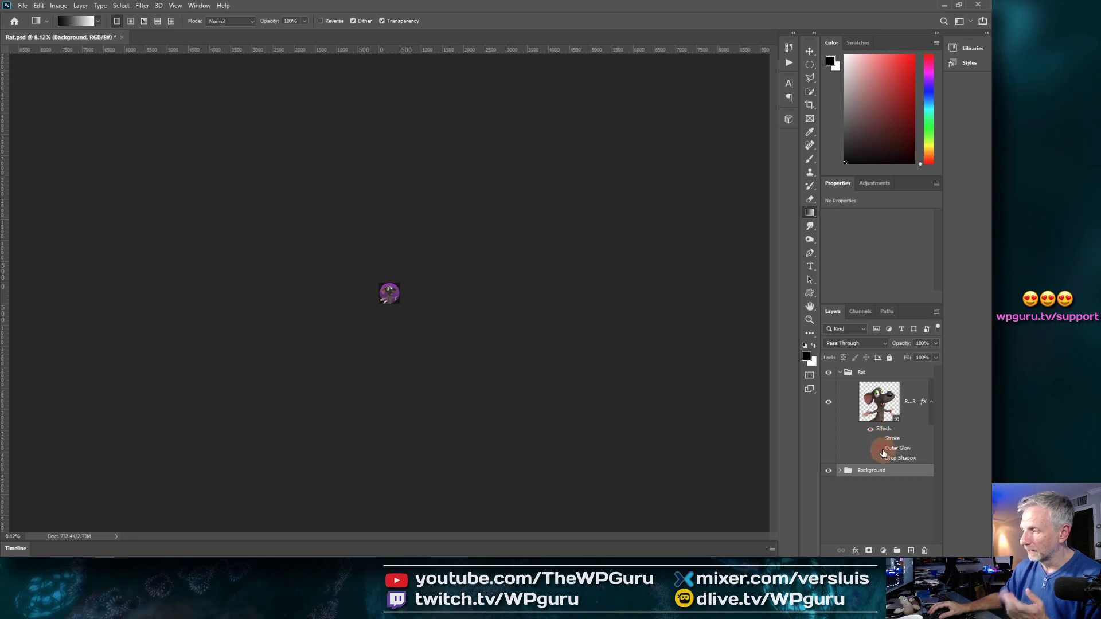
click(883, 454)
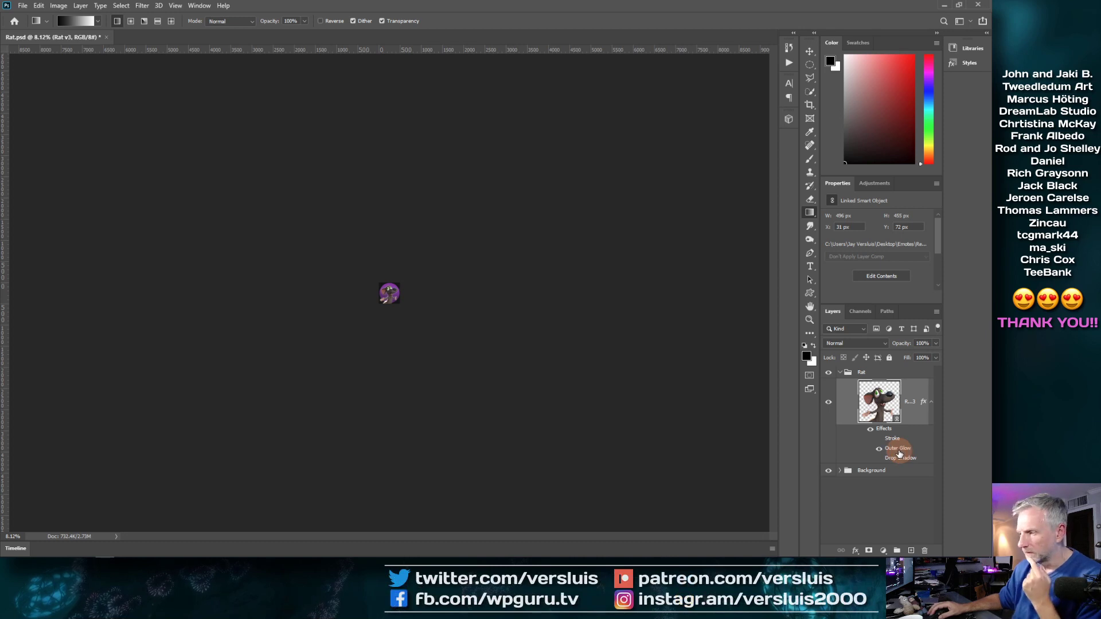
- Give the rat's Outer Glow a single-peak cone contour and set its size to 40 px
double_click(898, 450)
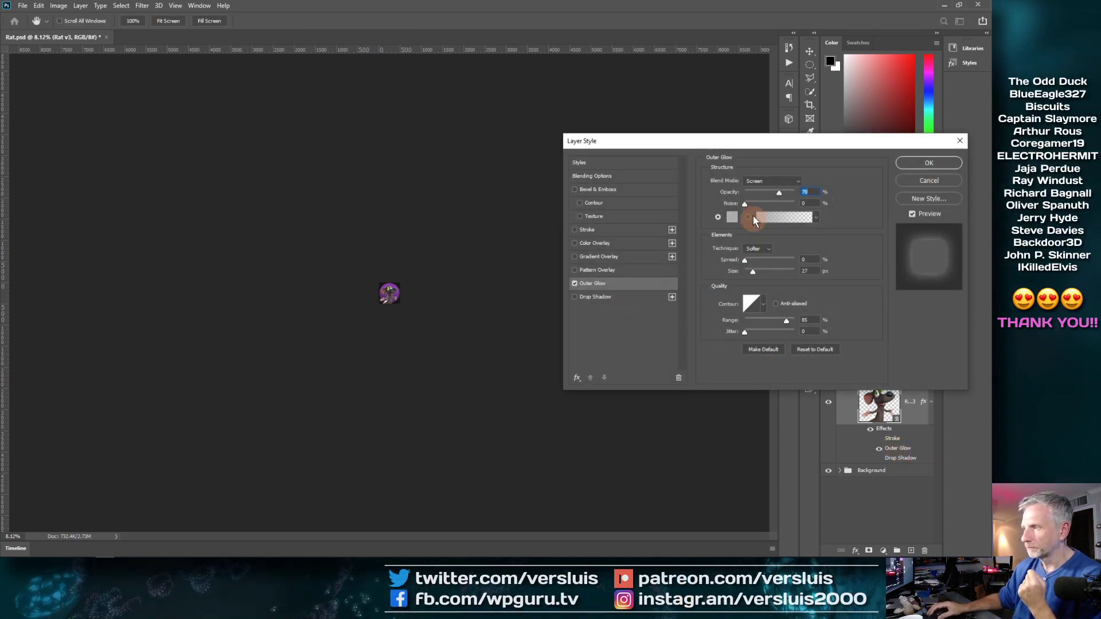
mouse_move(752, 277)
mouse_down()
mouse_move(754, 262)
mouse_move(745, 264)
mouse_up()
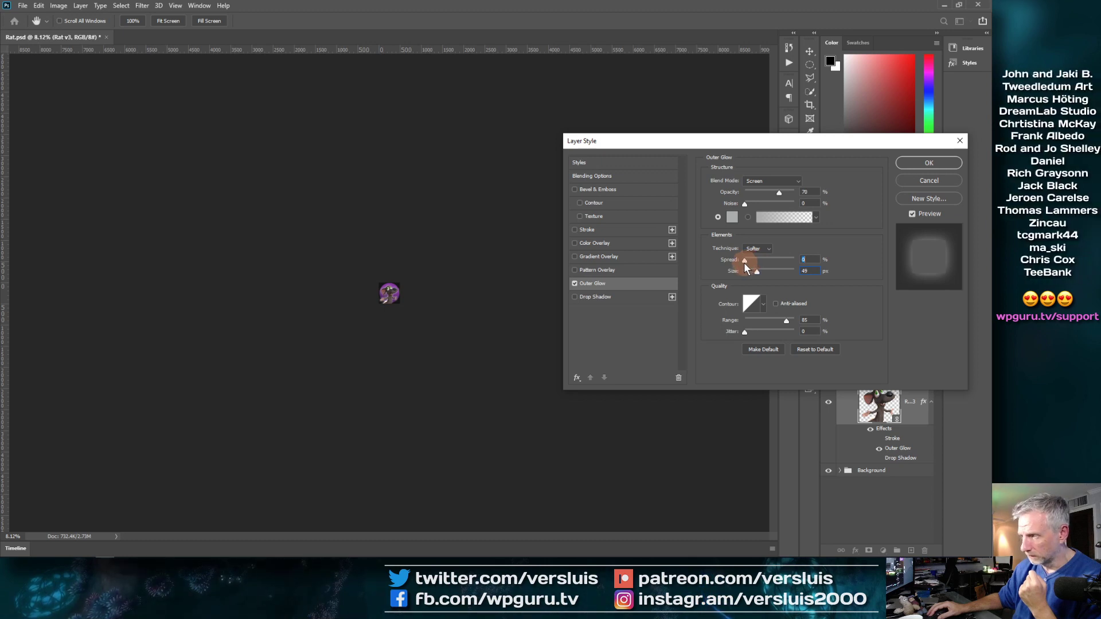
click(765, 305)
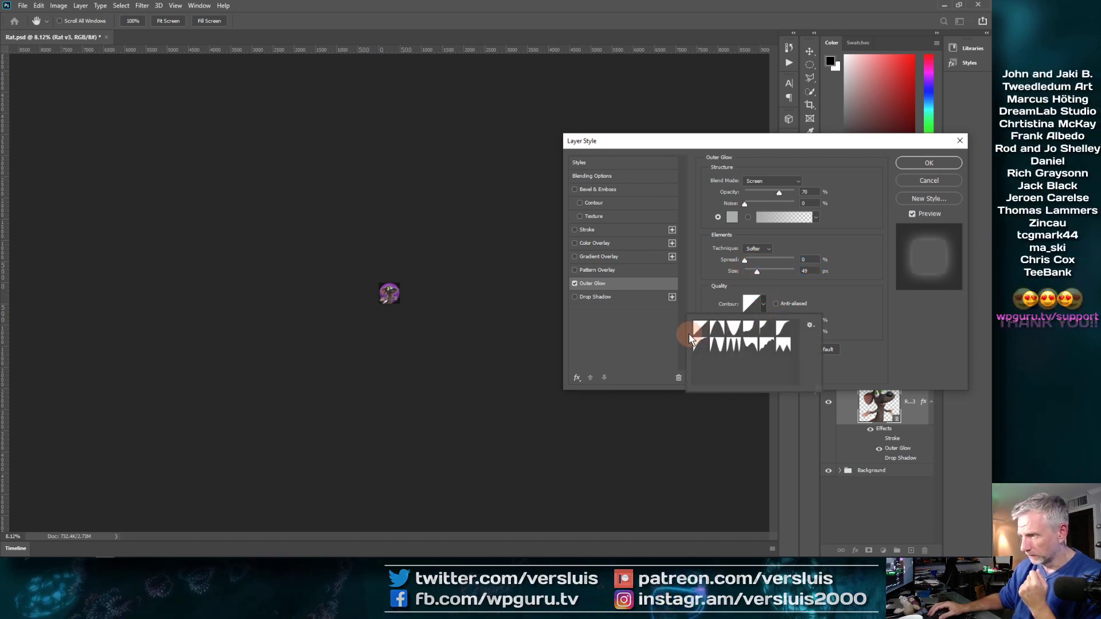
click(720, 329)
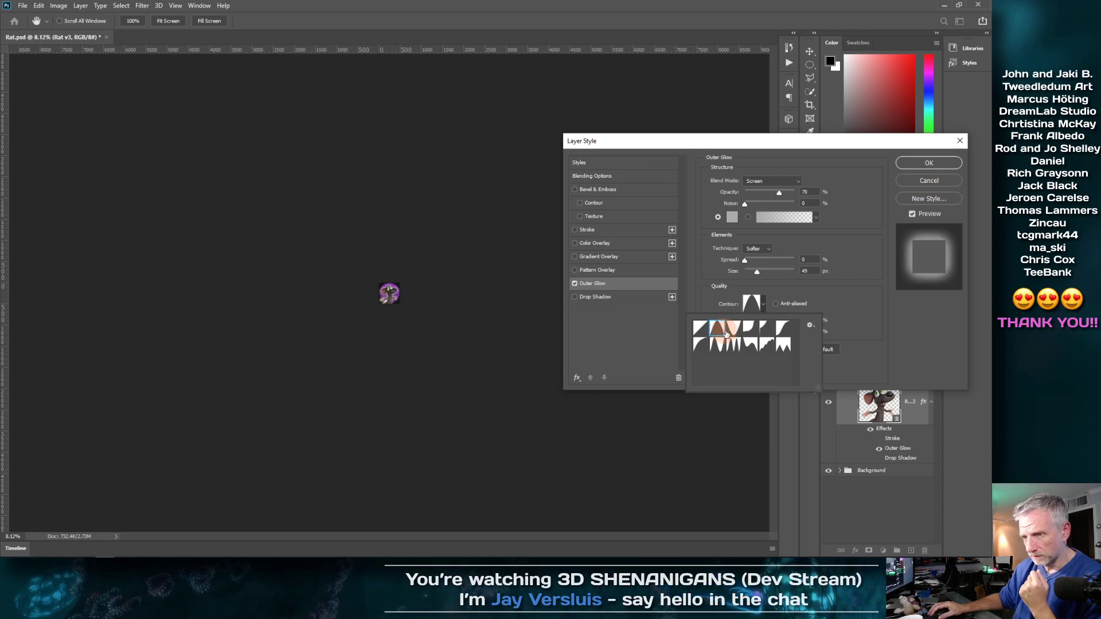
click(867, 239)
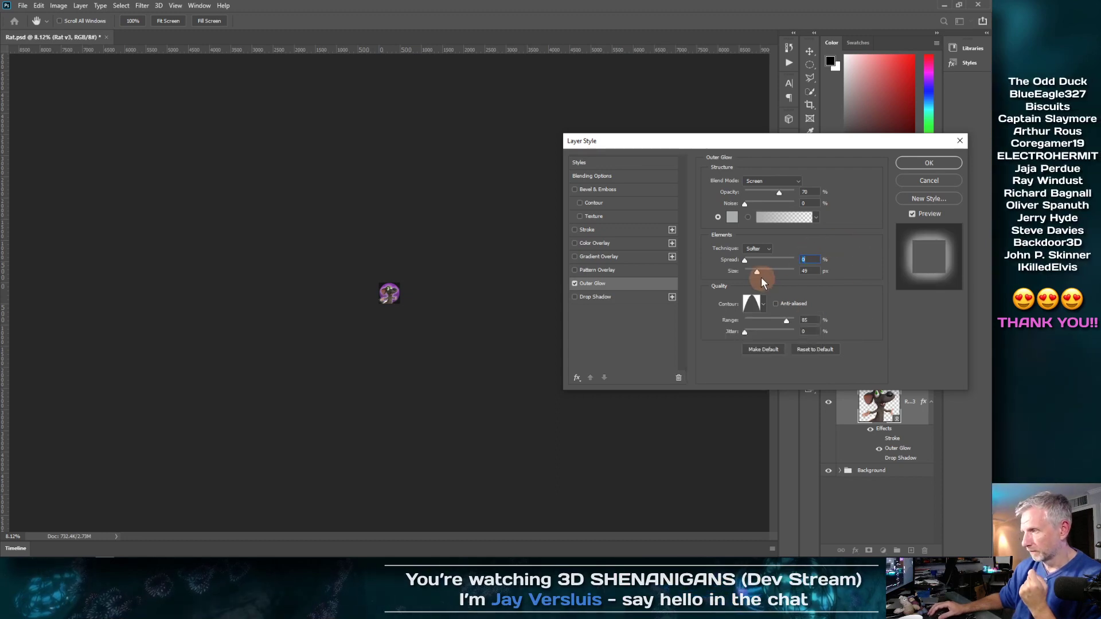
drag(763, 282, 757, 276)
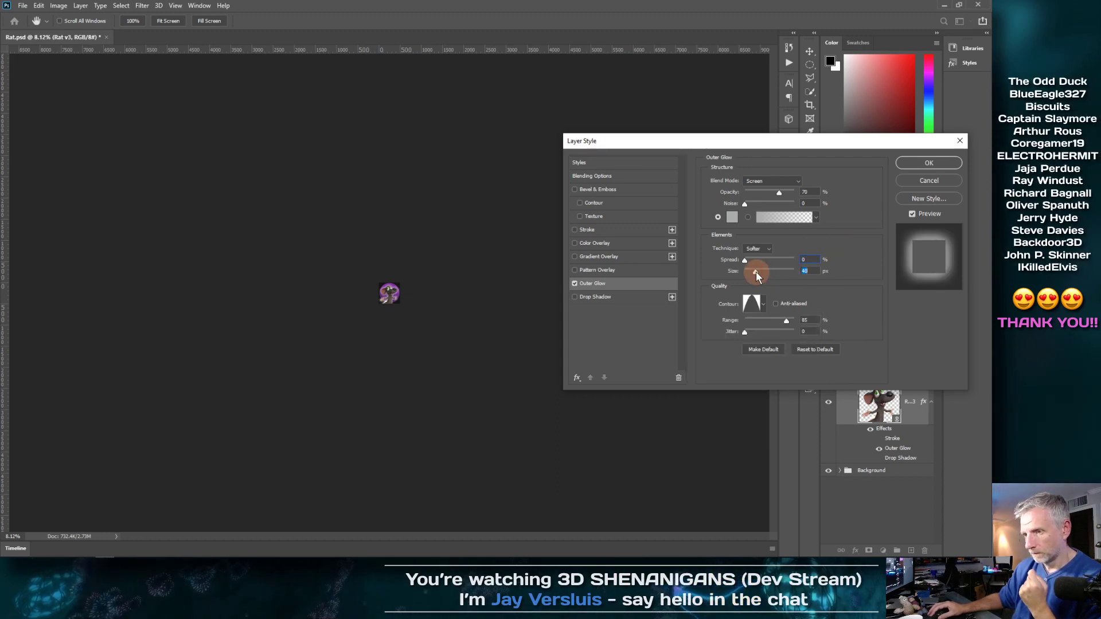
click(929, 162)
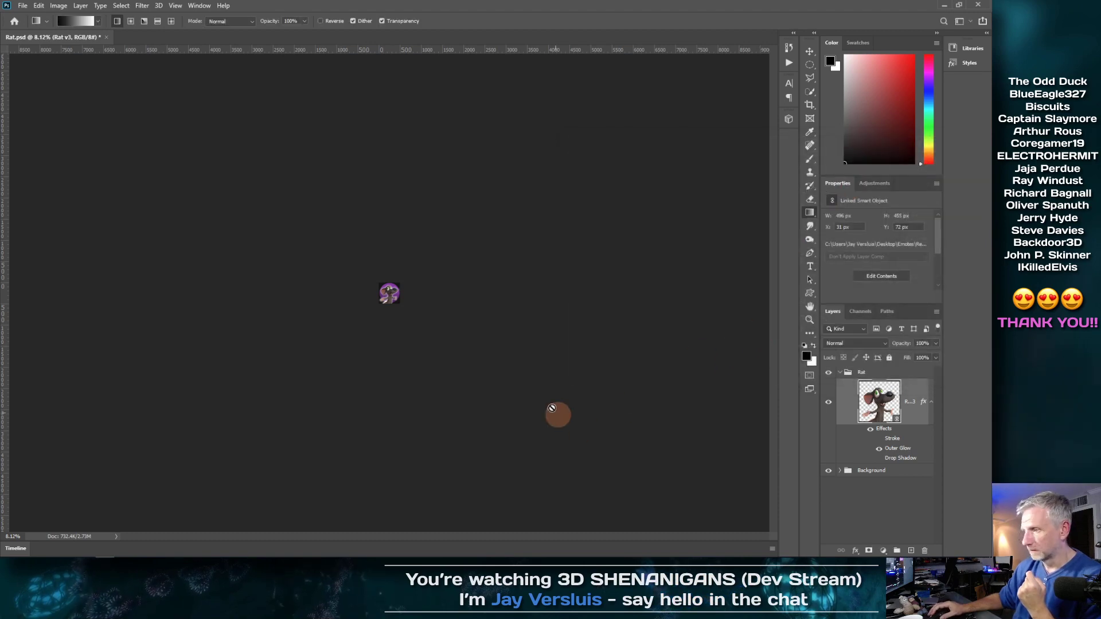
- Examine the glow around the rat at close range and at very small thumbnail sizes
scroll(465, 303, up, 4)
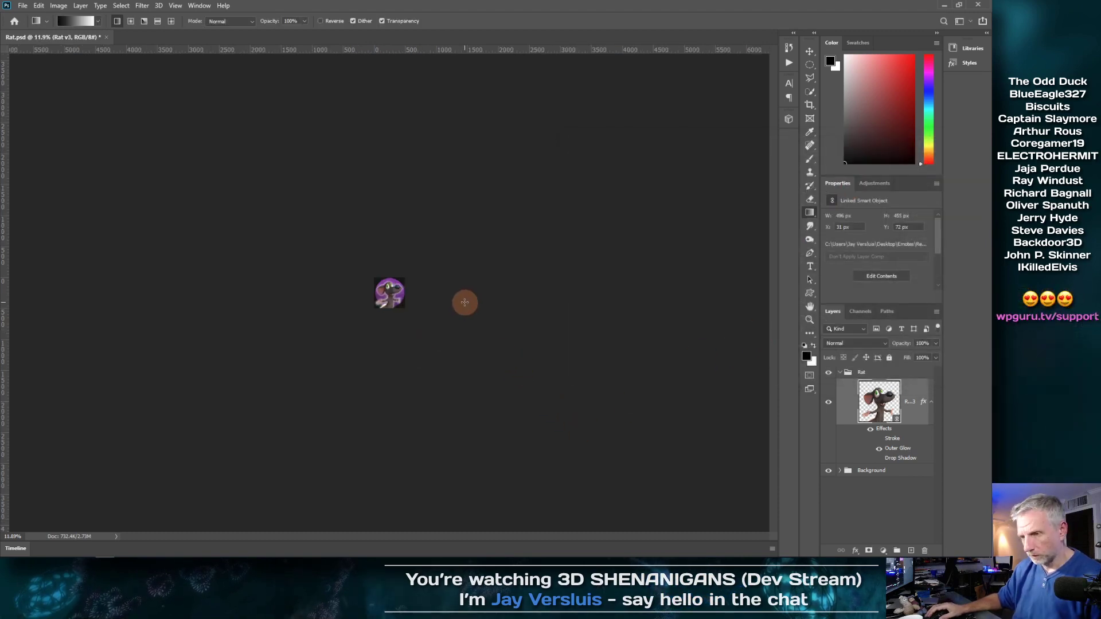
scroll(466, 303, up, 4)
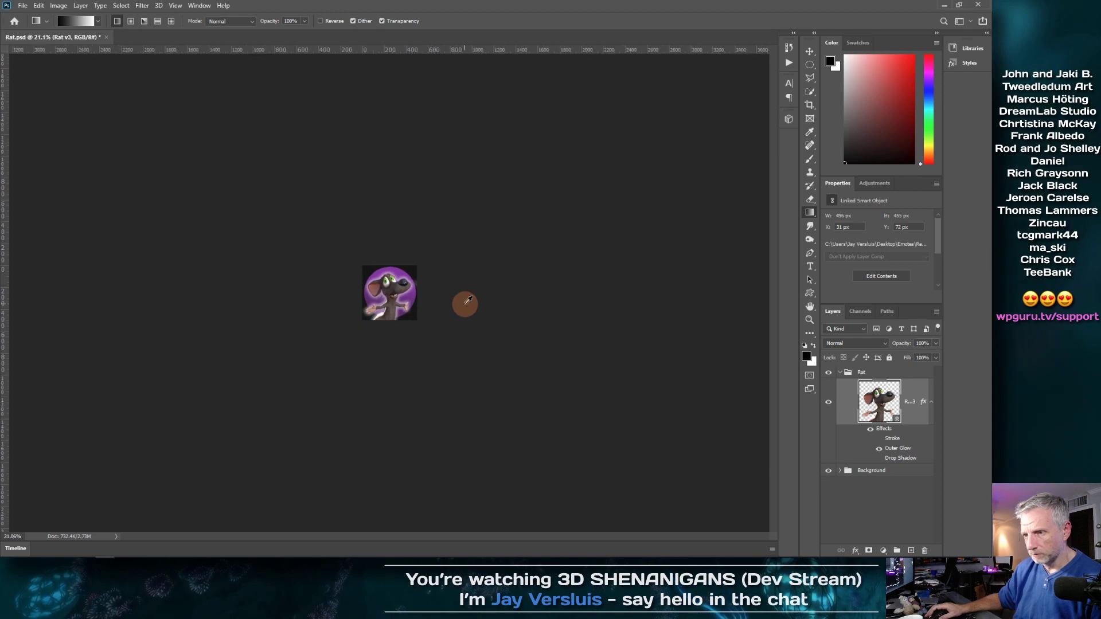
scroll(465, 303, up, 10)
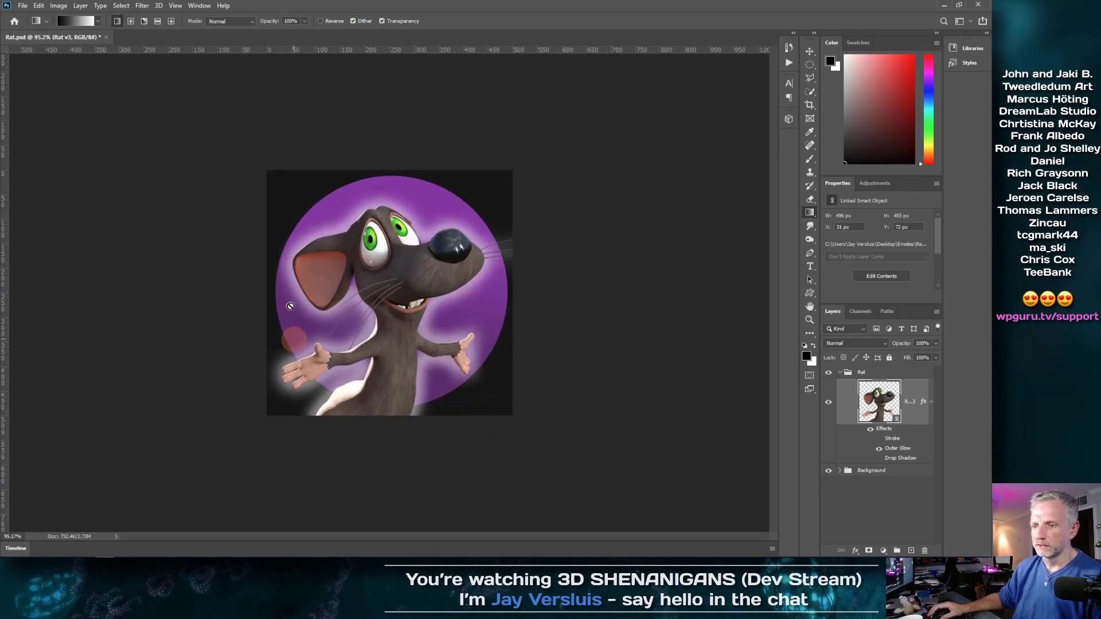
scroll(561, 383, up, 2)
scroll(561, 383, down, 7)
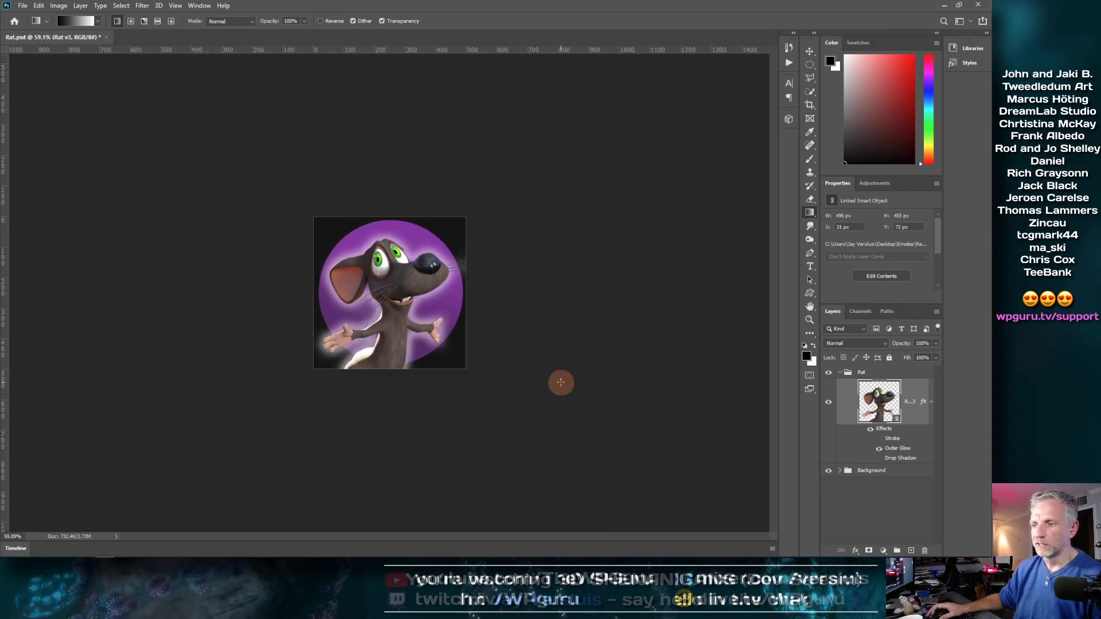
scroll(561, 383, down, 8)
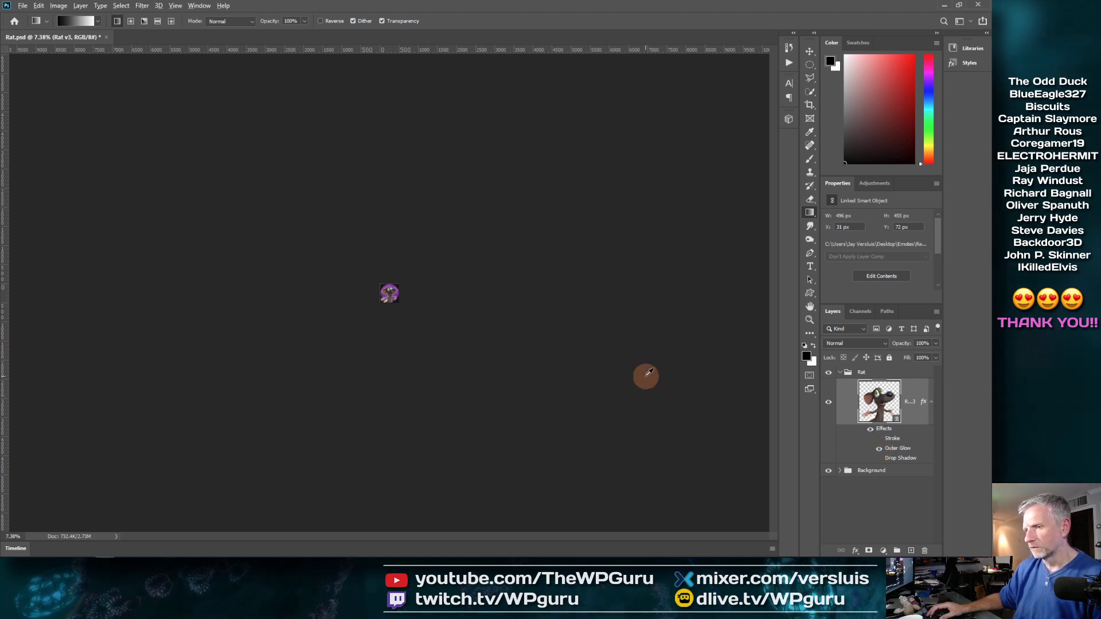
scroll(649, 372, up, 4)
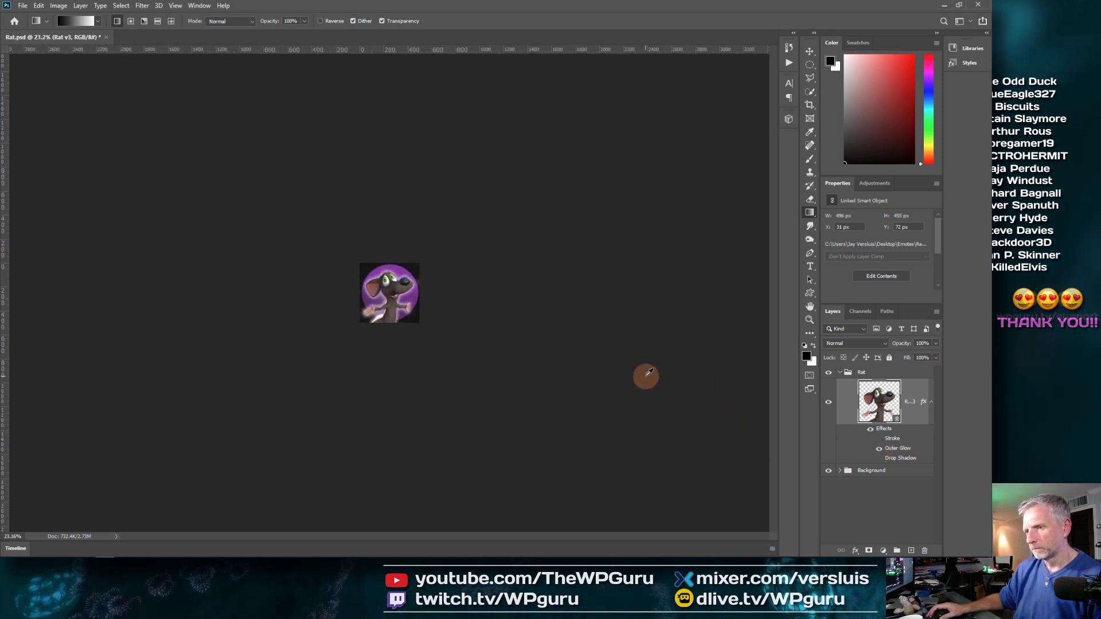
scroll(649, 373, down, 3)
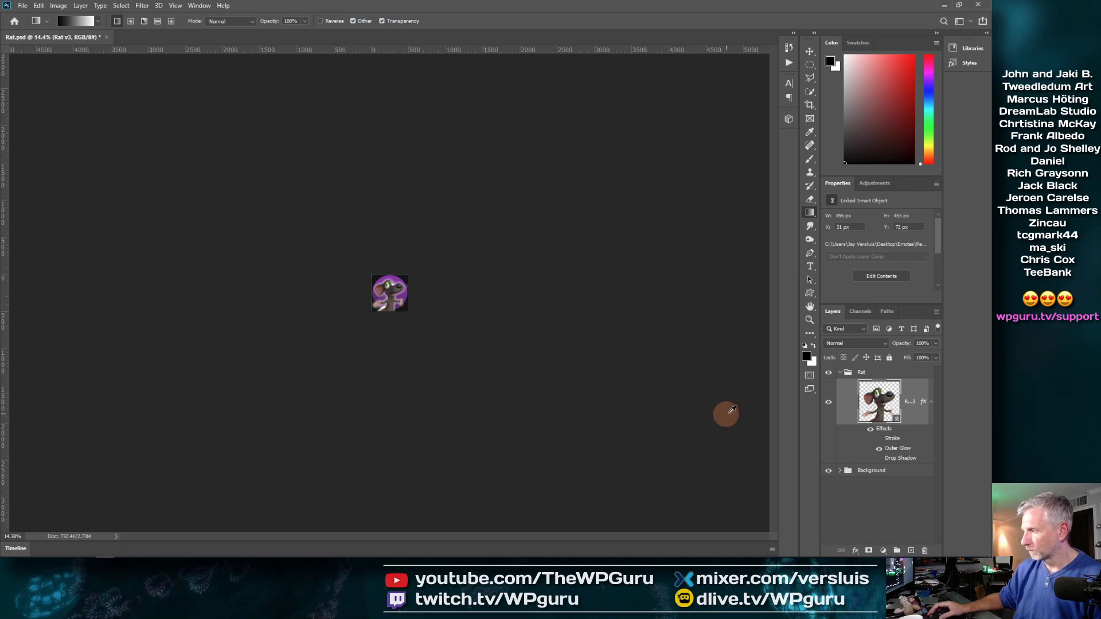
- Reduce the size of the rat's Outer Glow for a much tighter halo
double_click(898, 452)
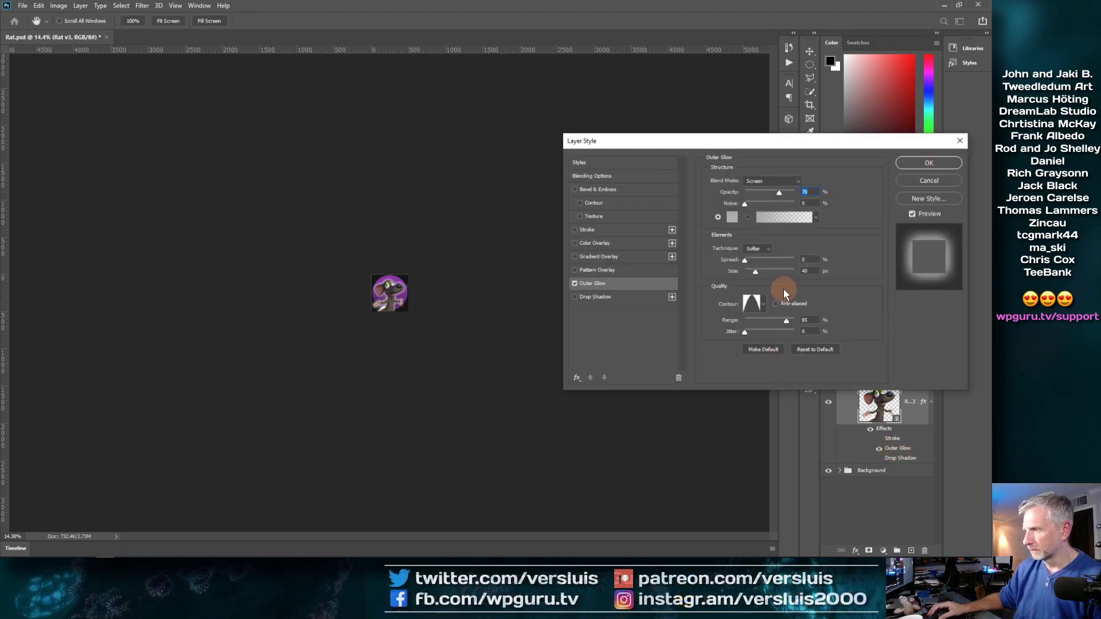
drag(753, 277, 751, 277)
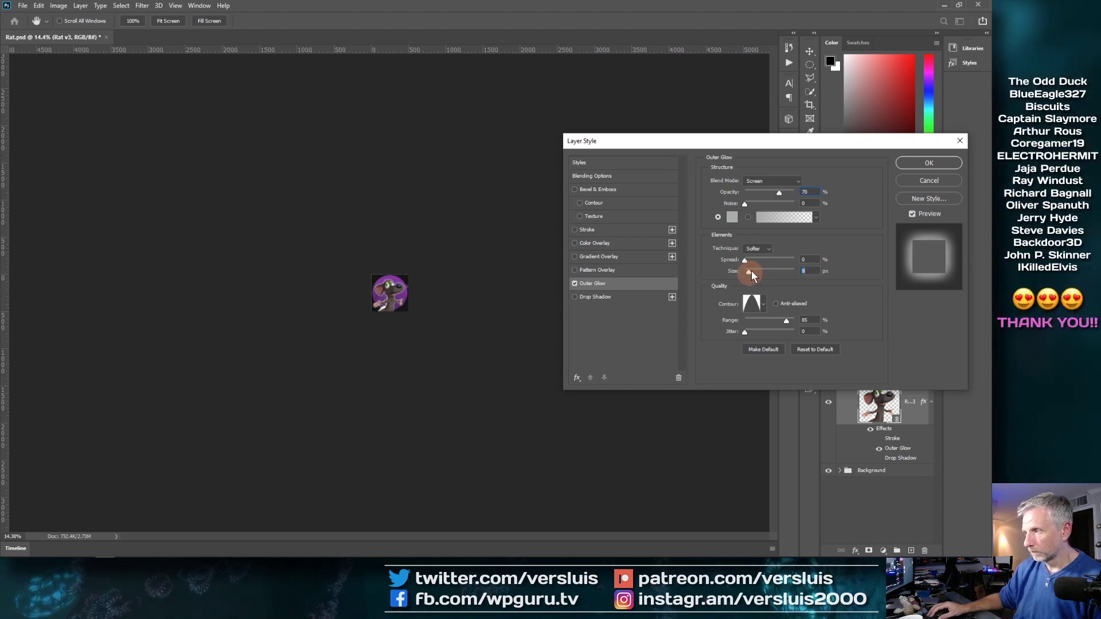
click(928, 164)
- Check how the emote with the tighter Outer Glow reads at tiny and medium sizes, comparing it with the effect switched off
scroll(484, 327, down, 3)
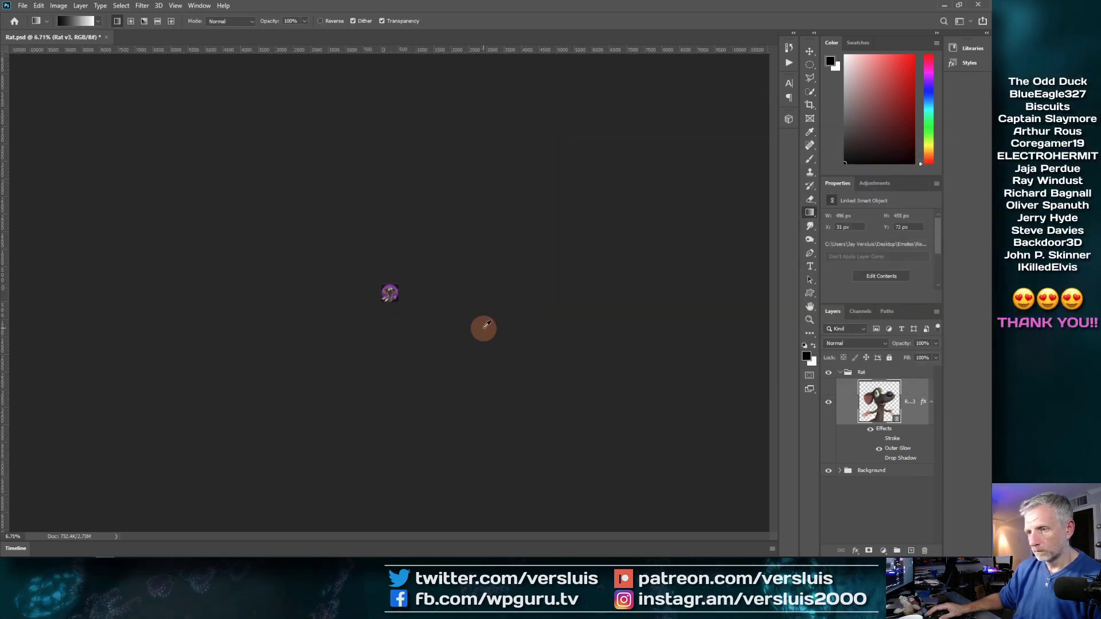
scroll(486, 326, up, 1)
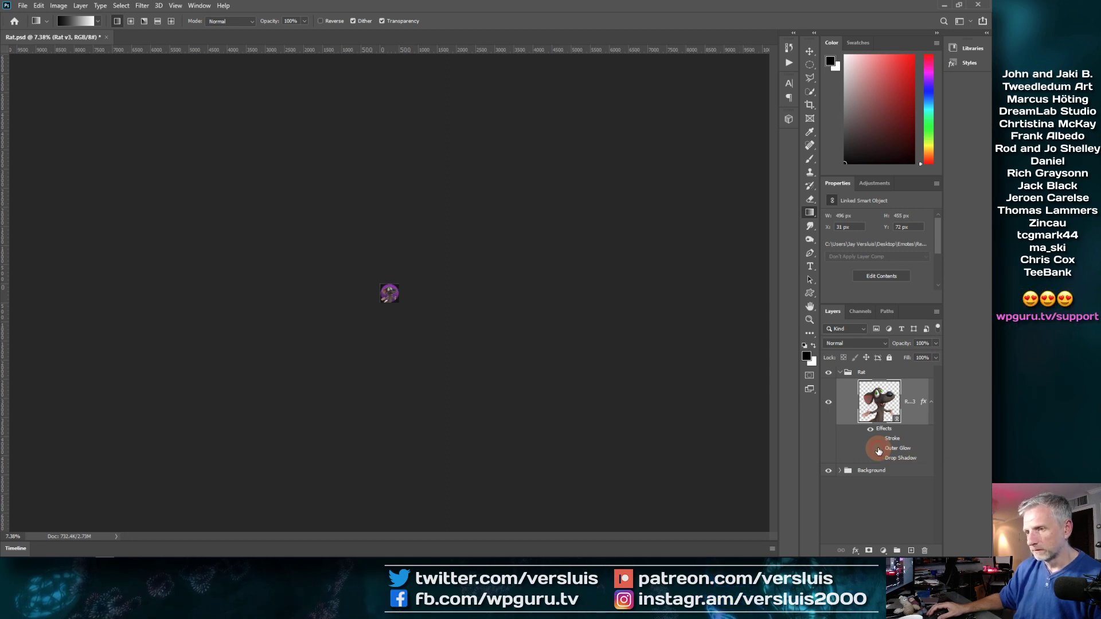
click(880, 459)
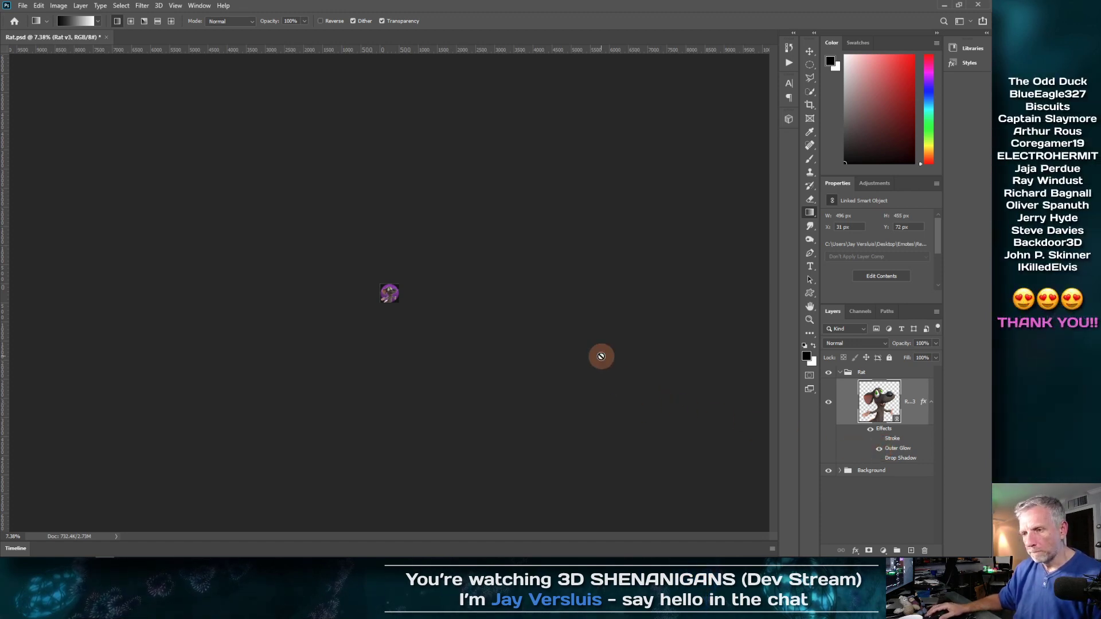
scroll(601, 356, down, 6)
scroll(601, 356, up, 20)
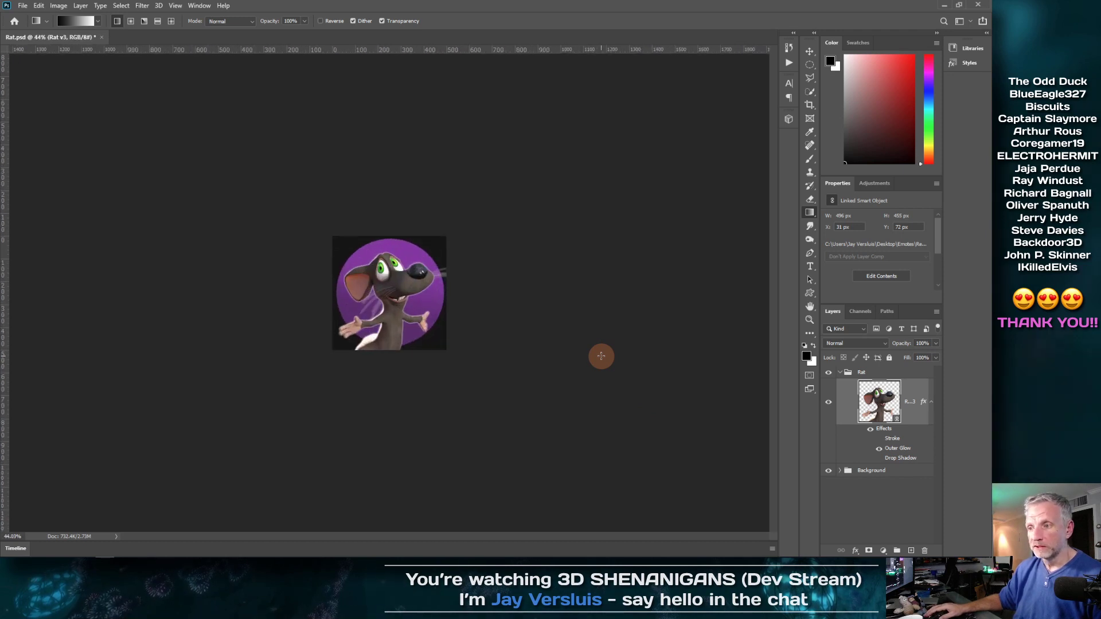
scroll(601, 356, down, 6)
scroll(601, 356, up, 4)
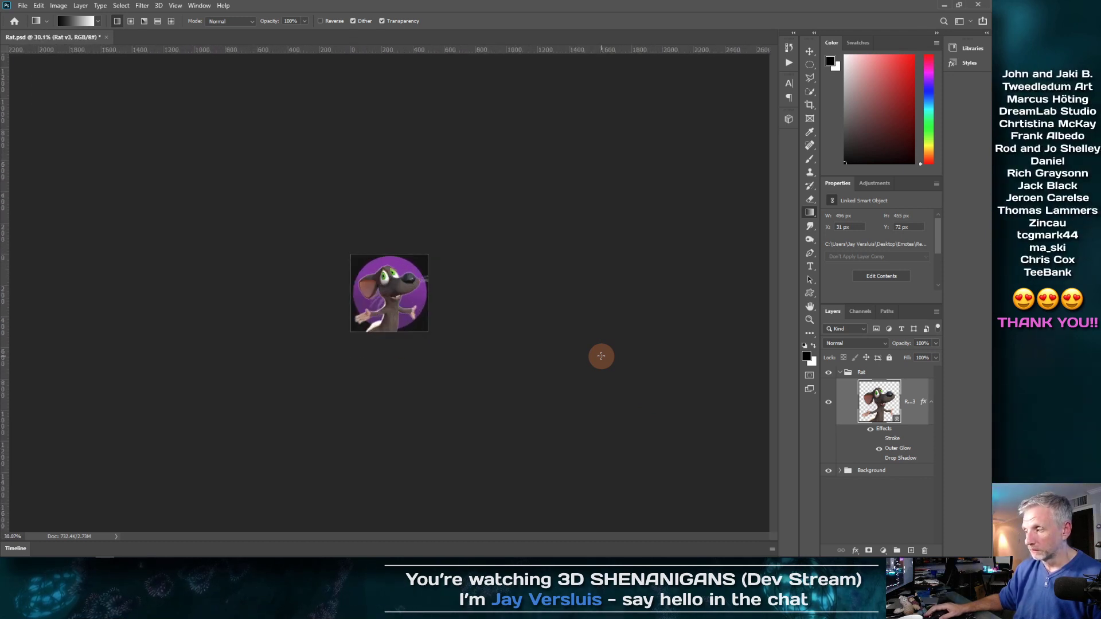
scroll(601, 356, up, 4)
scroll(601, 356, down, 2)
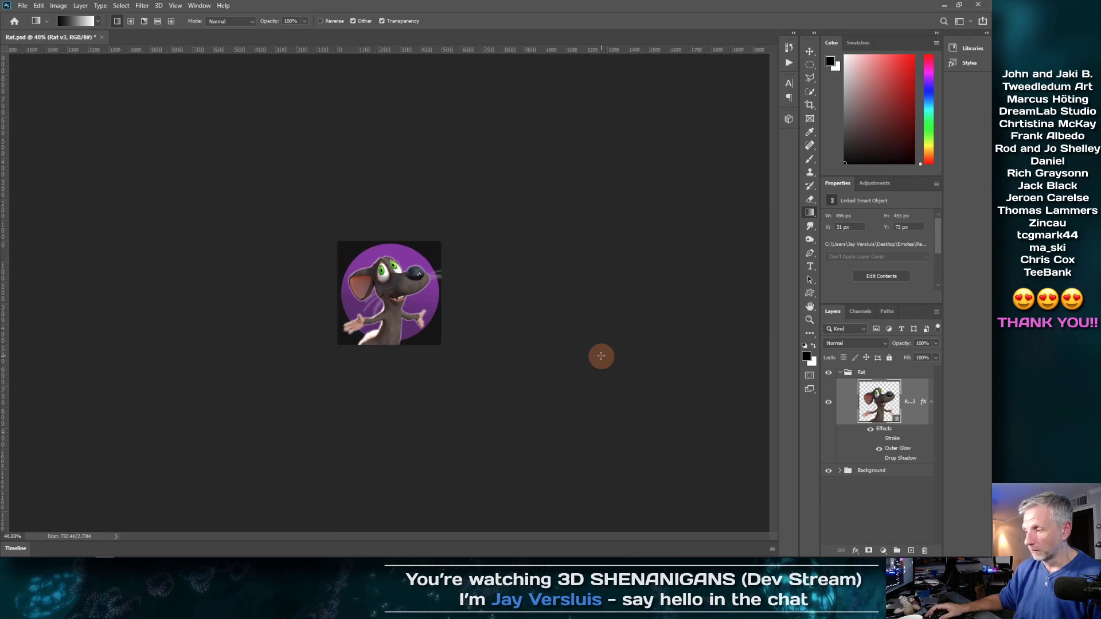
- Preview the rat without its background, restore the background, and select the dark fill layer inside the Background group
click(828, 470)
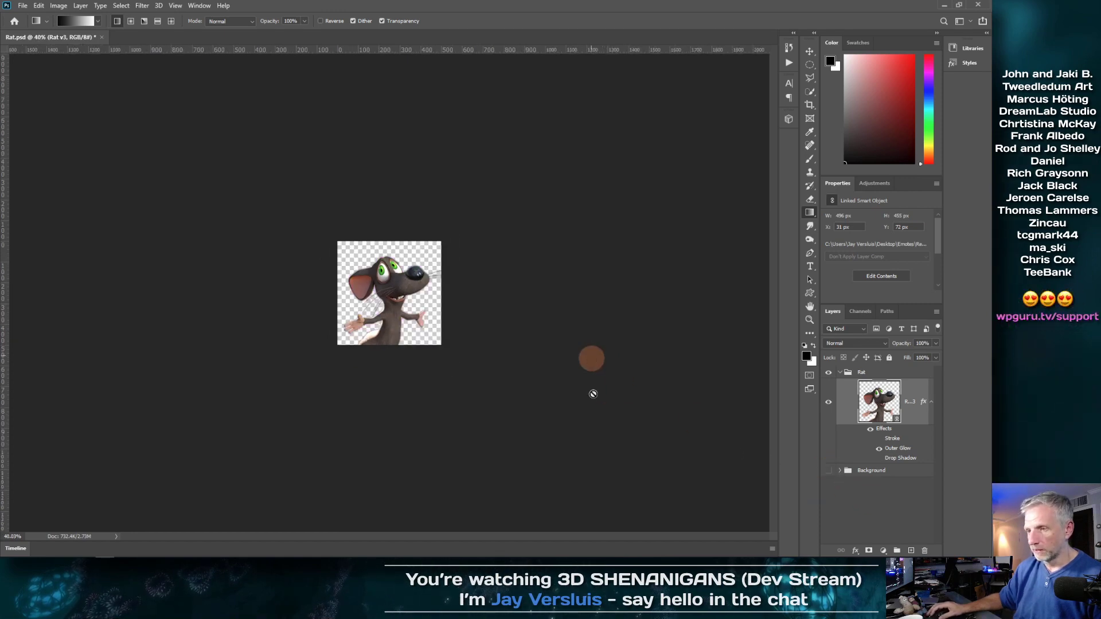
click(828, 471)
click(839, 470)
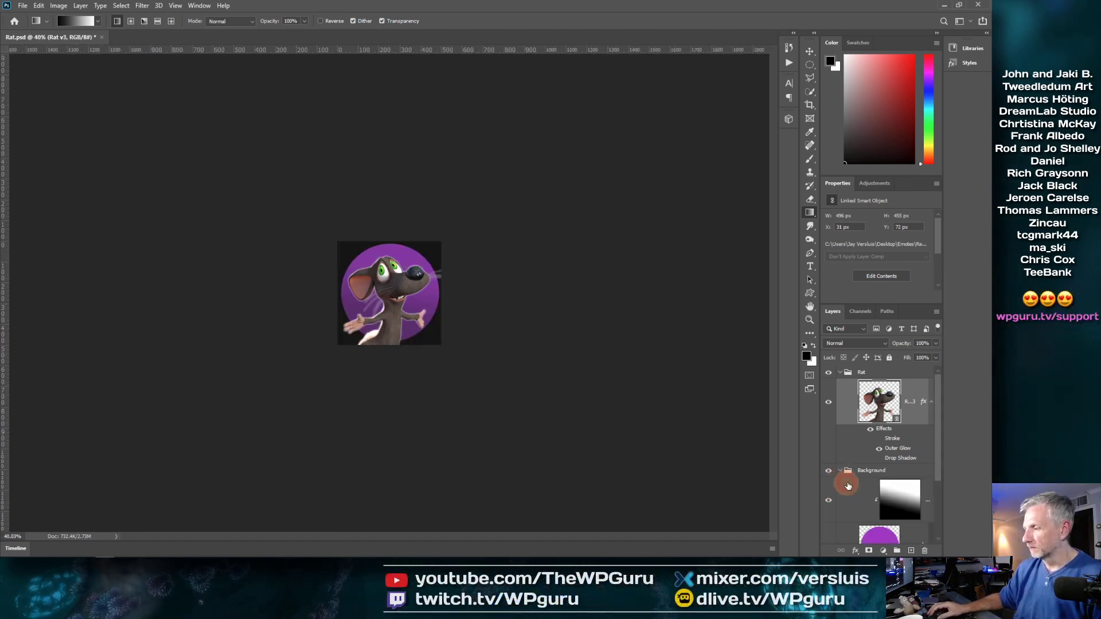
scroll(881, 474, down, 2)
scroll(881, 475, down, 1)
drag(877, 516, 861, 529)
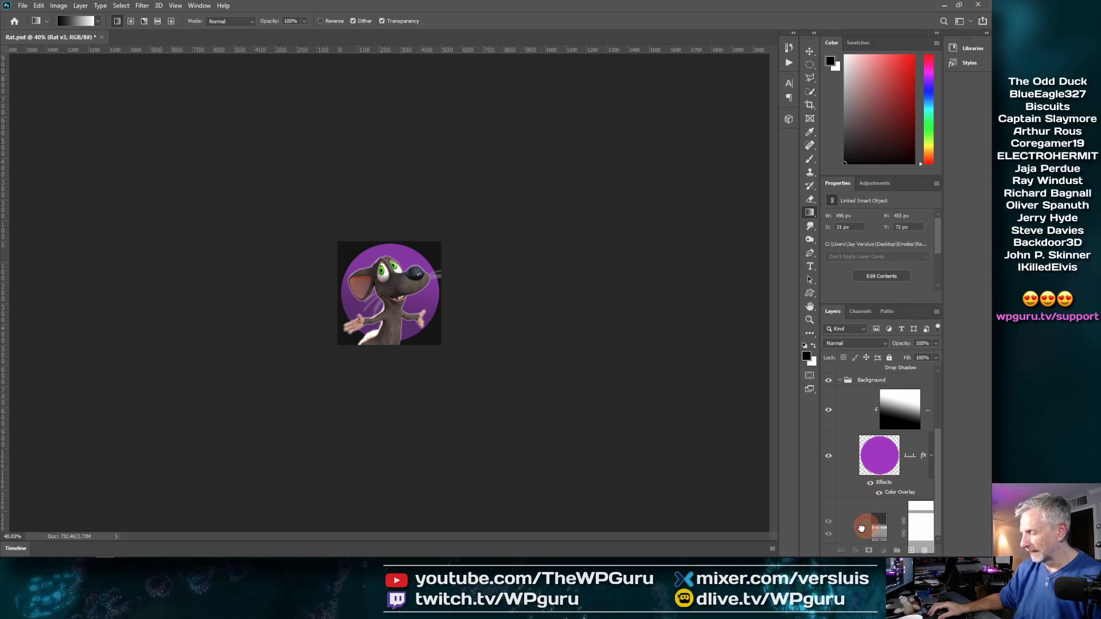
click(849, 543)
- Collapse the Rat group and move the dark fill layer out of the Background group, directly above it
scroll(871, 459, up, 3)
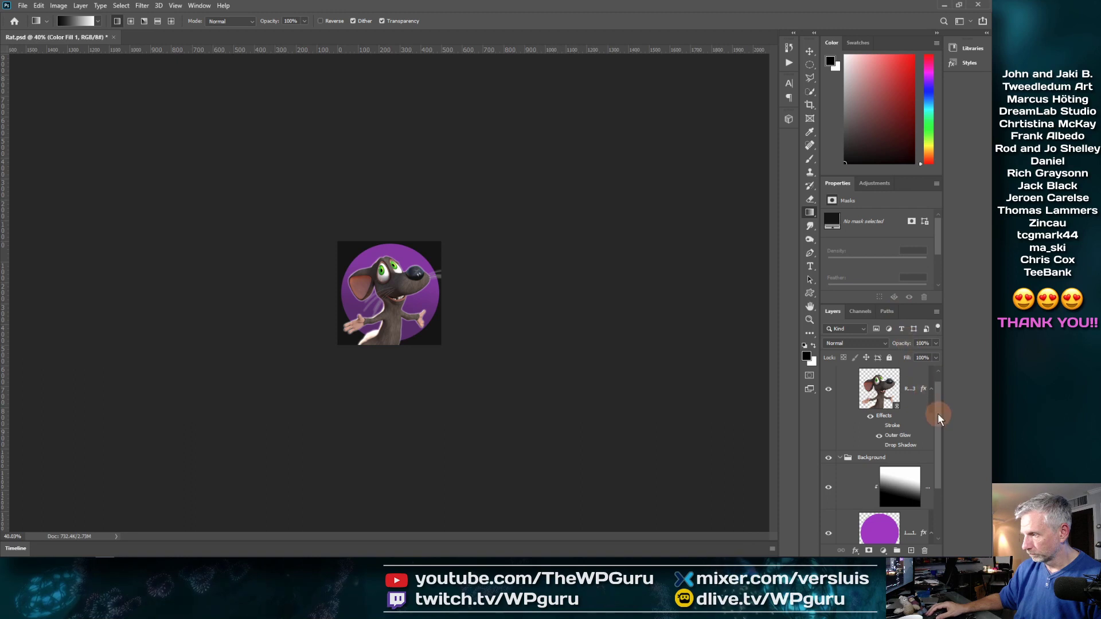
mouse_move(938, 414)
mouse_down()
mouse_move(938, 443)
mouse_move(937, 403)
mouse_up()
click(840, 373)
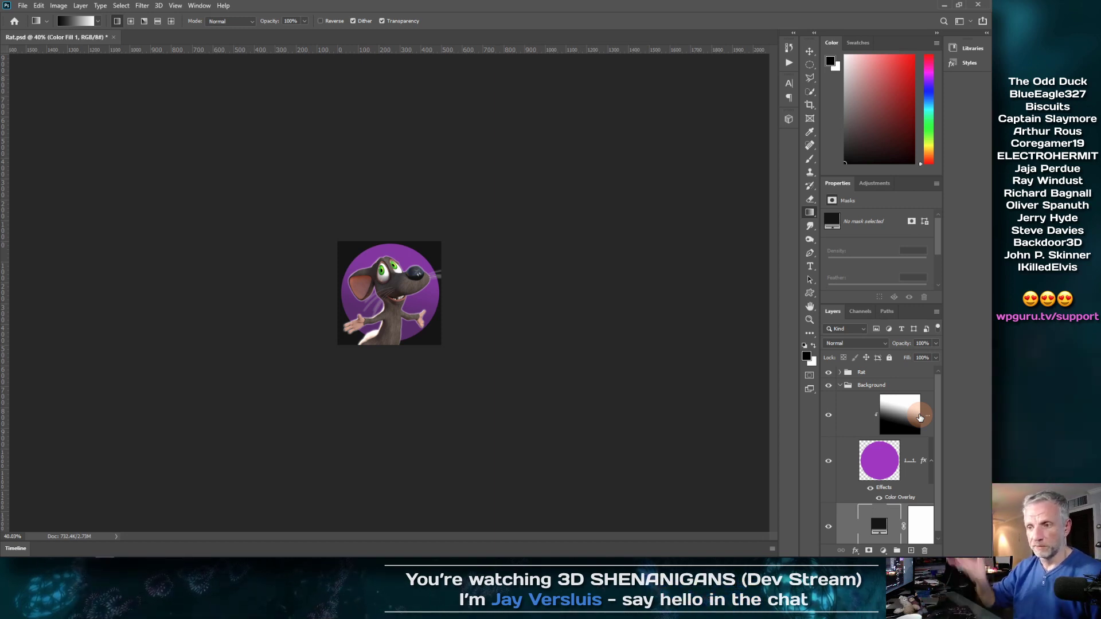
scroll(895, 441, down, 1)
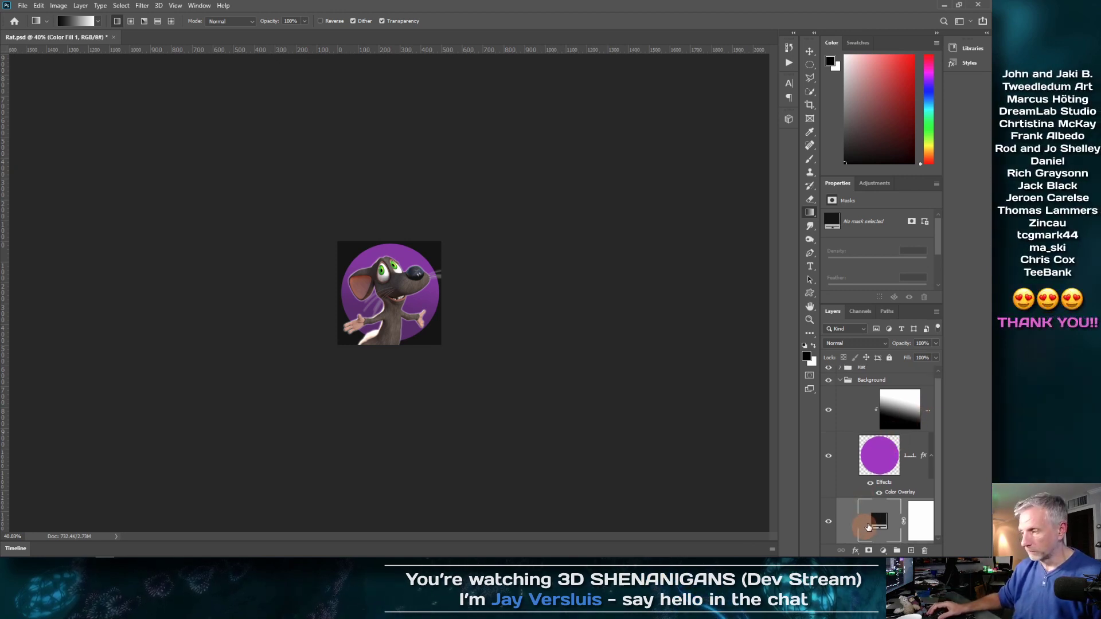
scroll(874, 523, up, 1)
drag(875, 526, 847, 396)
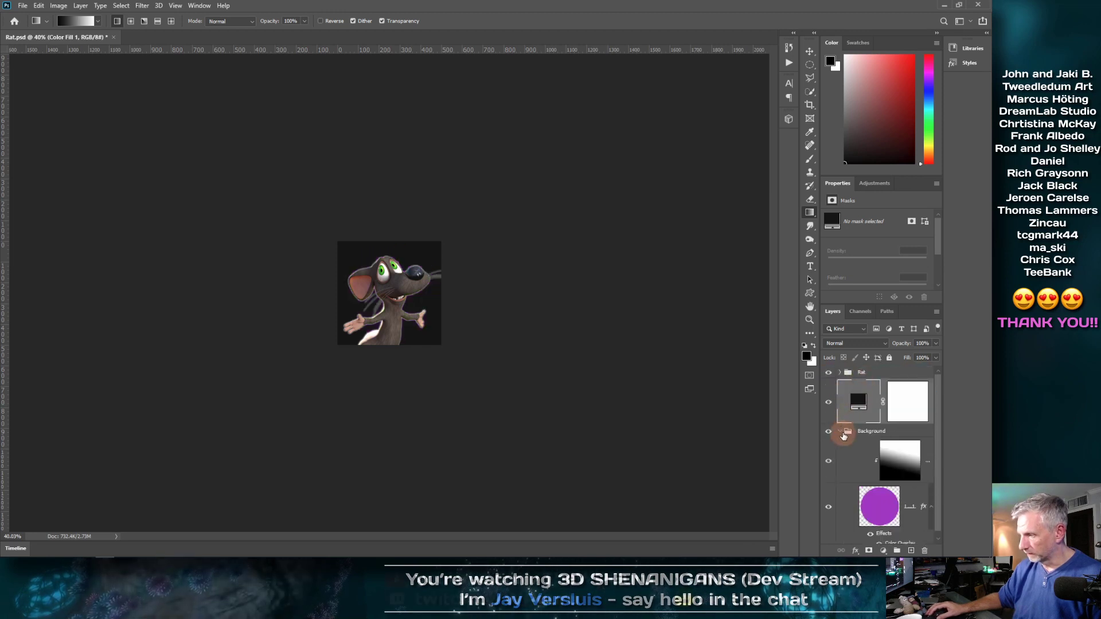
- Rename the group holding the gradient and purple circle as Circle and collapse it
double_click(871, 431)
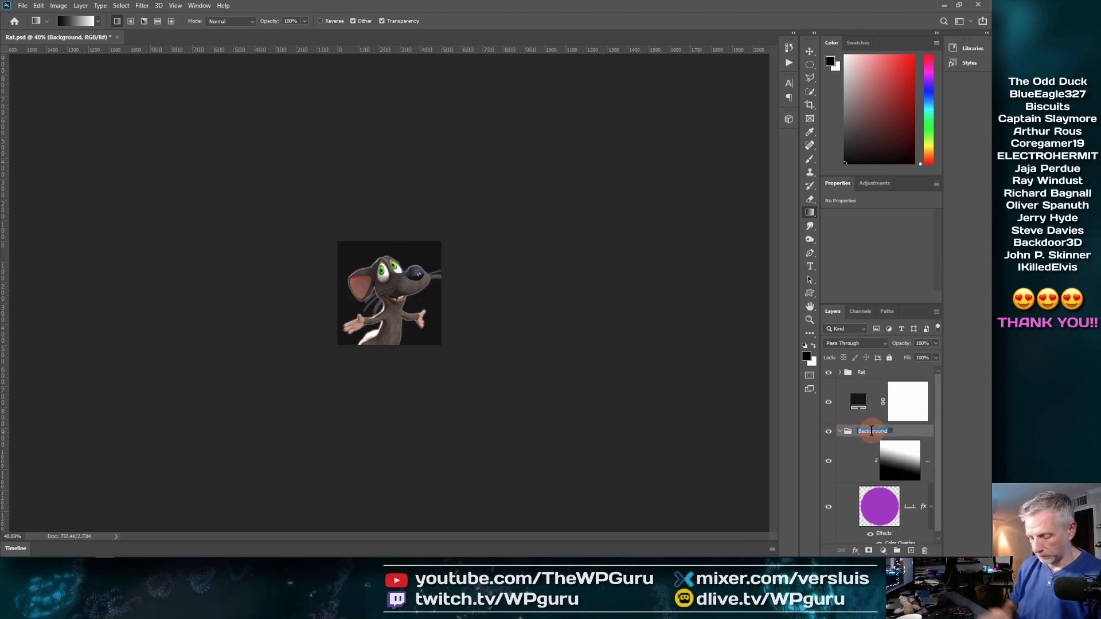
text(Circle)
key(Return)
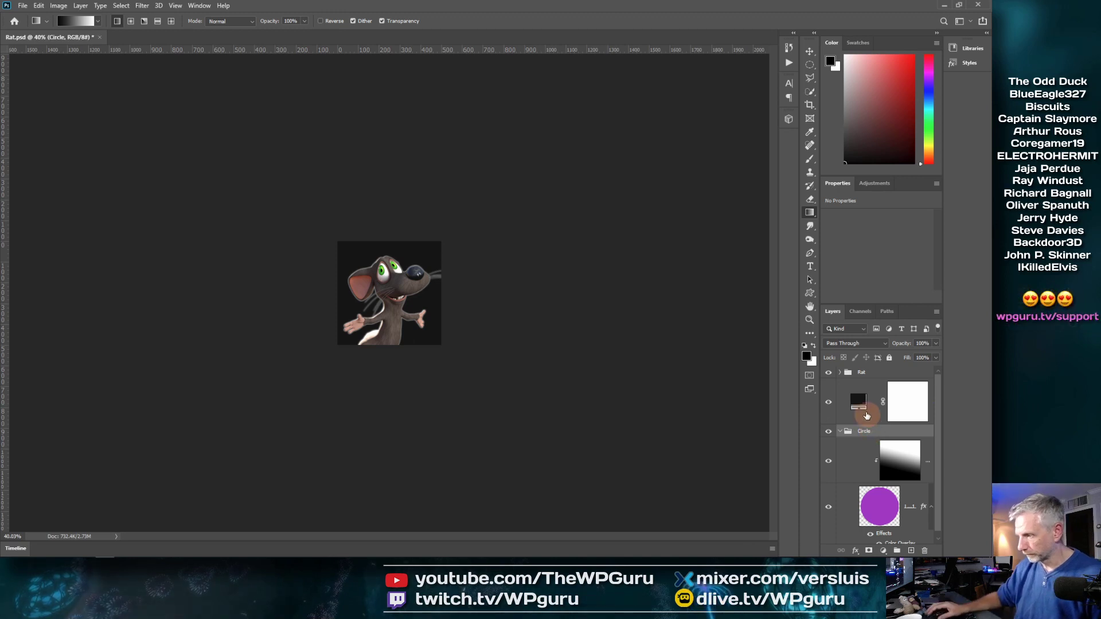
click(841, 431)
- Put the dark fill layer into a new group named Background and move that group below the Circle group
drag(858, 403, 900, 552)
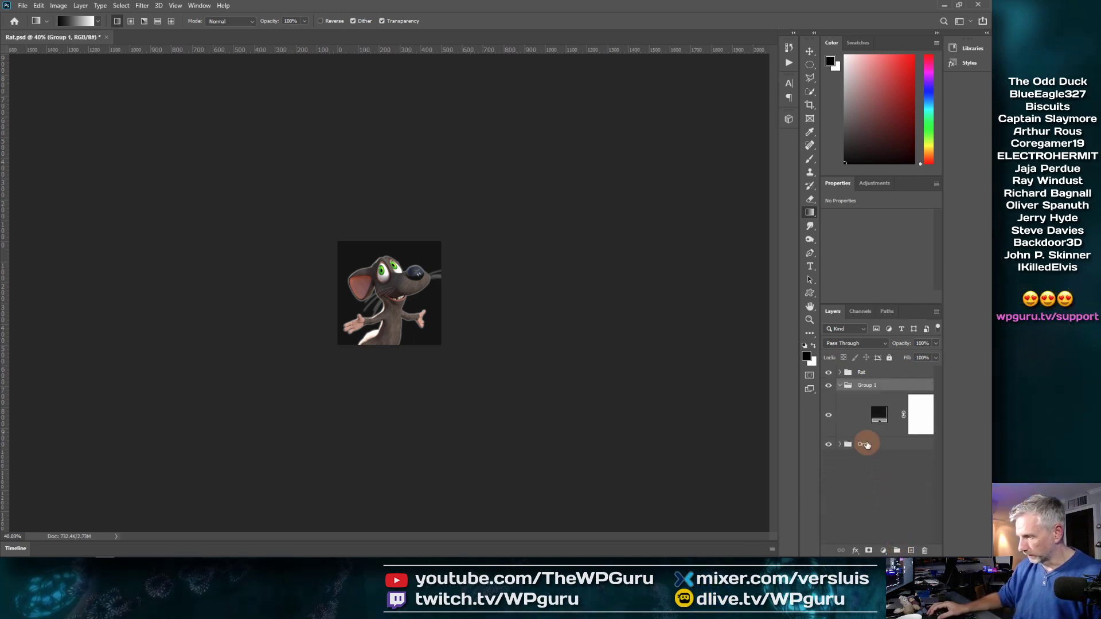
double_click(883, 385)
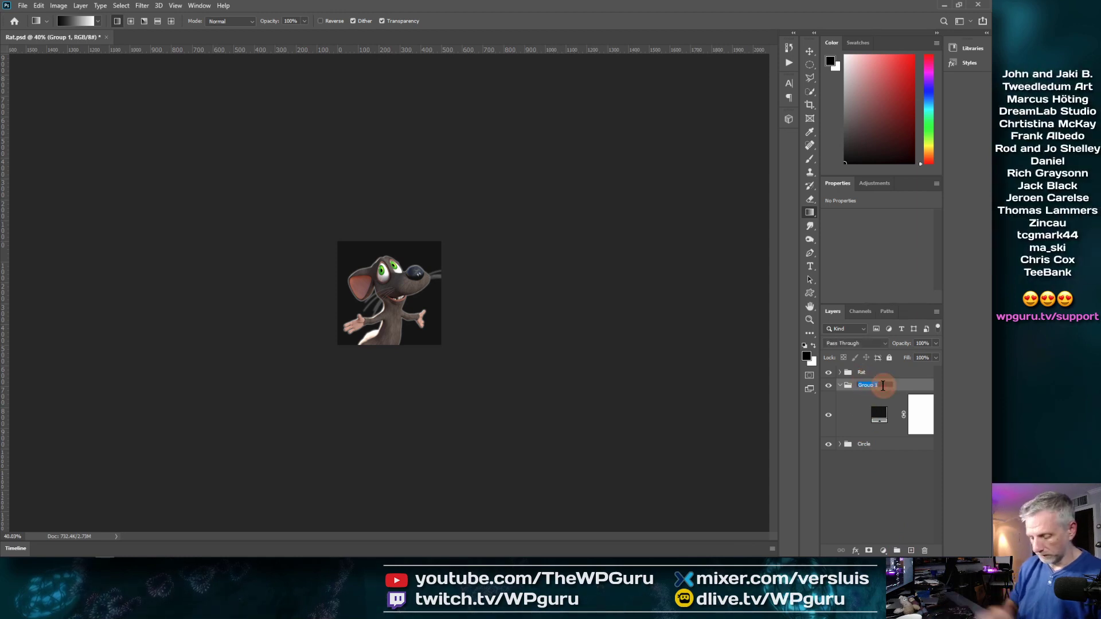
text(Background)
key(Return)
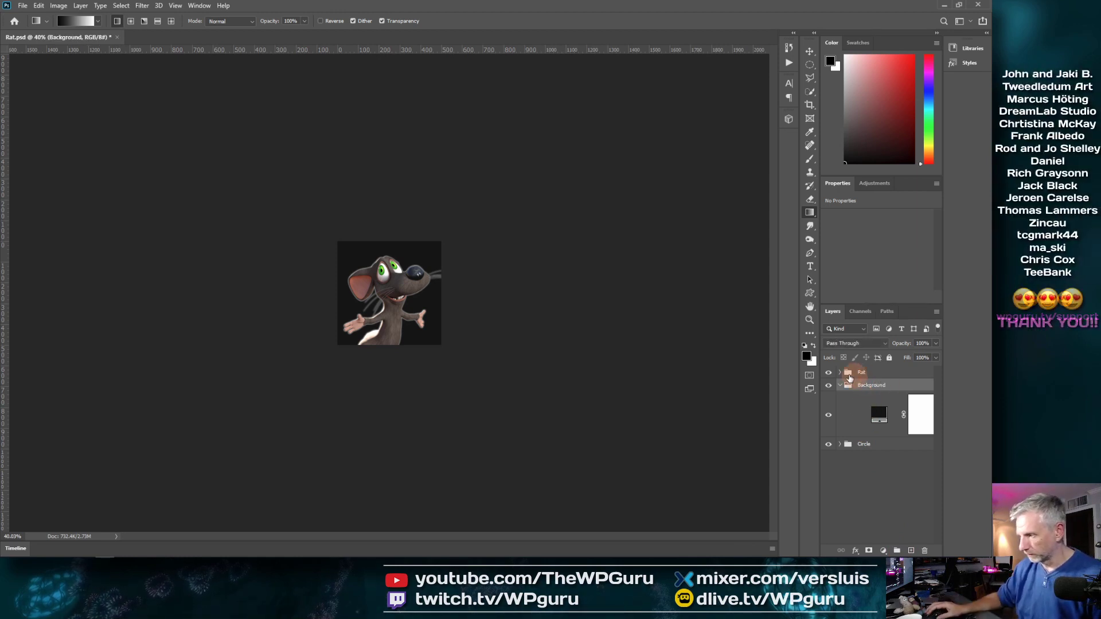
drag(851, 387, 855, 450)
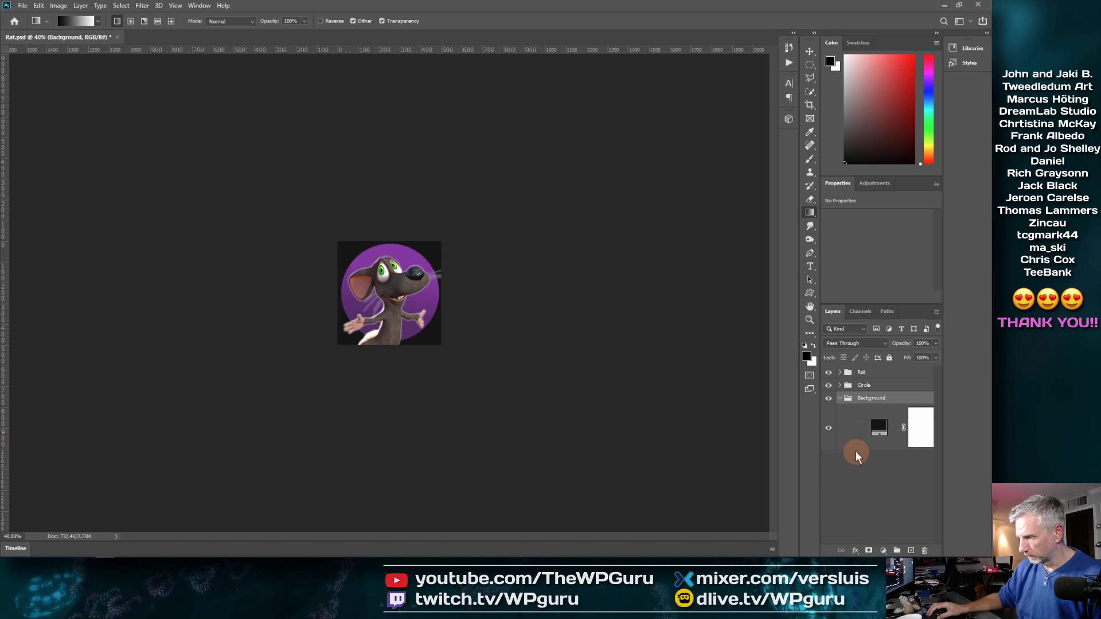
- Check the artwork with the Circle and Background groups toggled off and on, and collapse the Background group
click(829, 386)
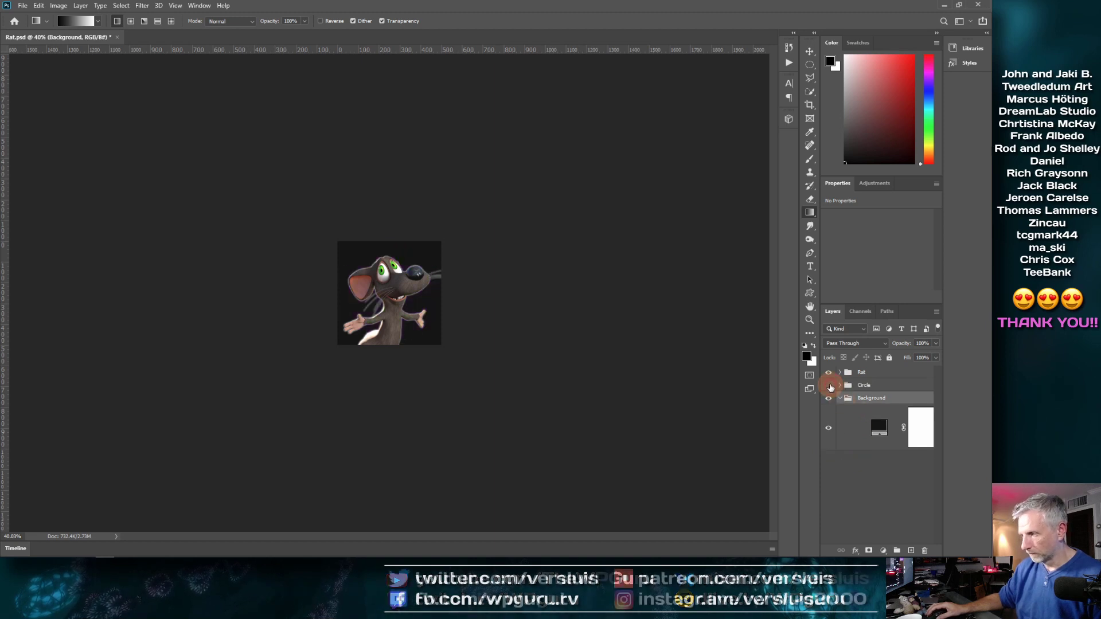
click(829, 386)
click(829, 398)
click(839, 399)
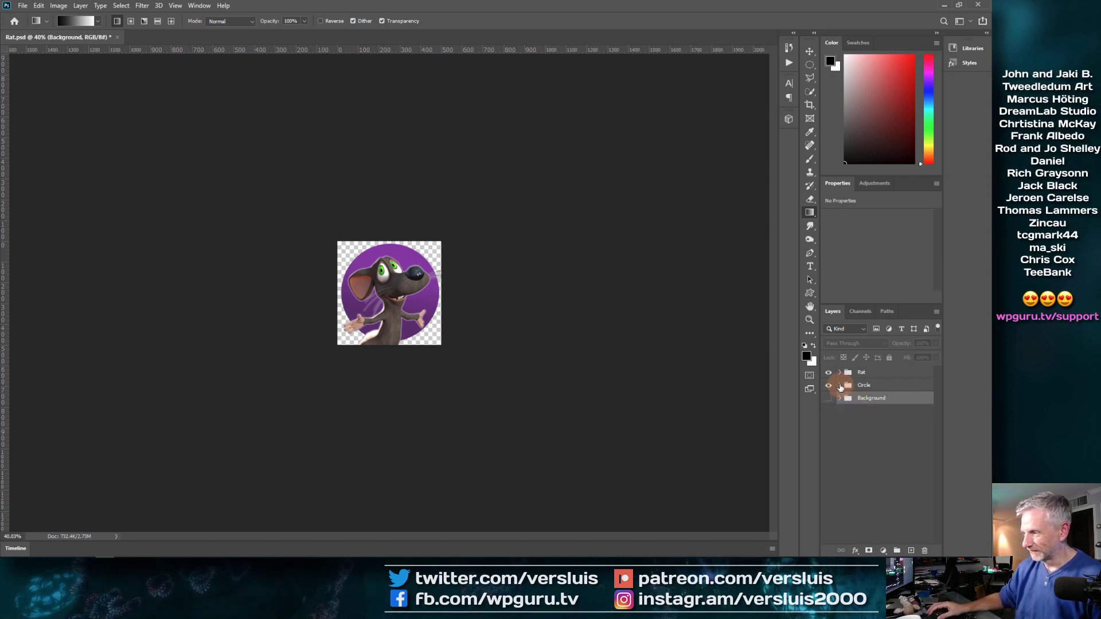
click(827, 401)
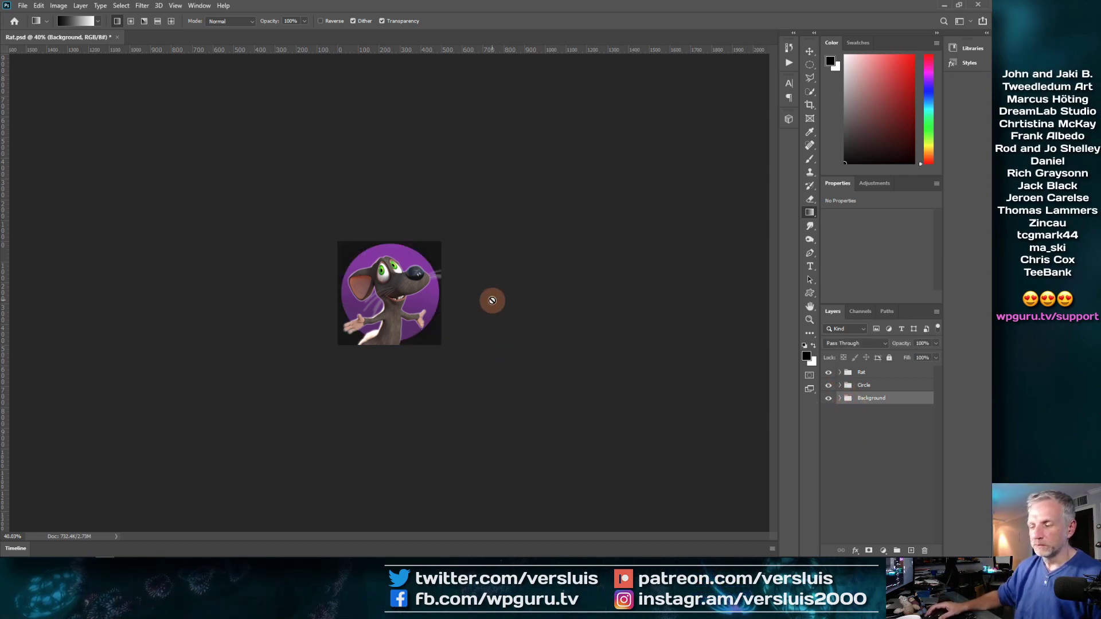
- Inspect the contents of the Circle group, collapse it again, and expand the Rat group to show its layer effects
key(ctrl+plus)
scroll(490, 302, up, 3)
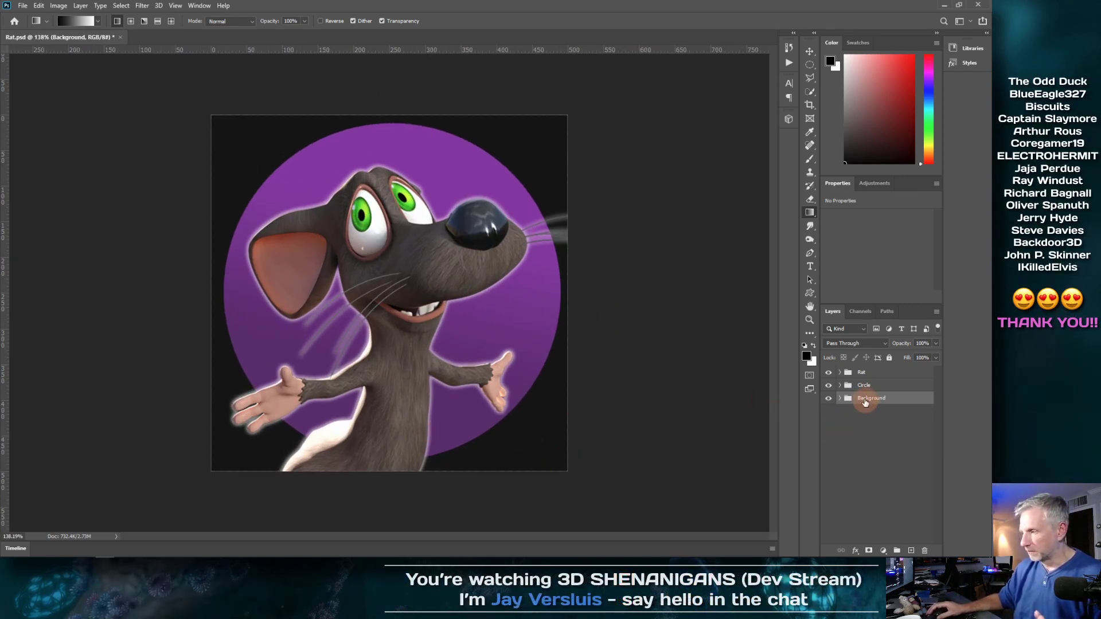
click(838, 388)
click(839, 386)
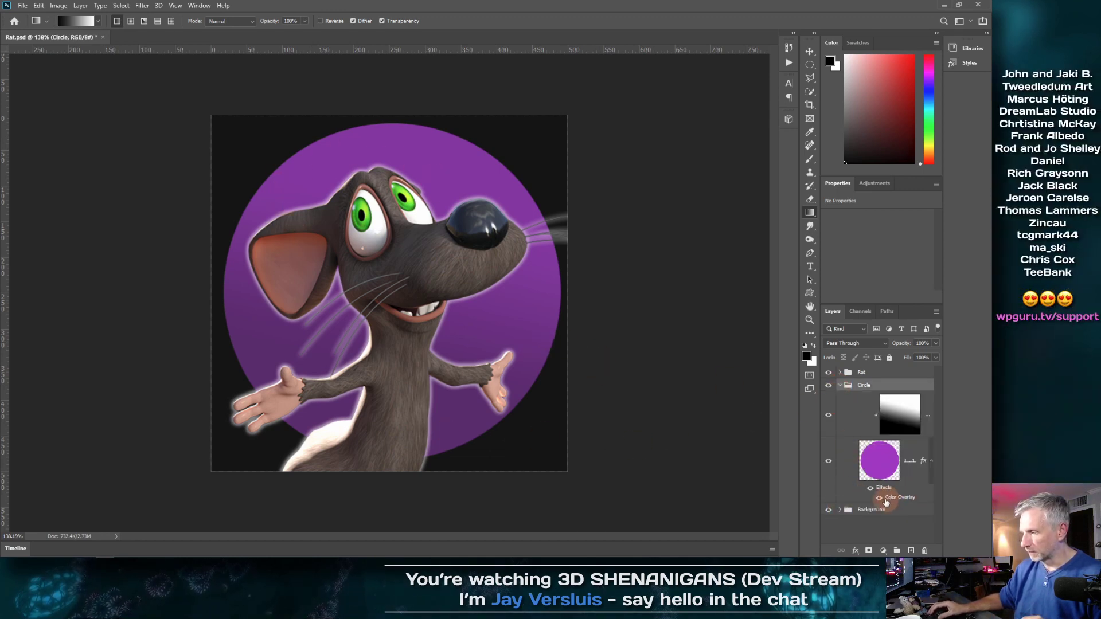
click(841, 386)
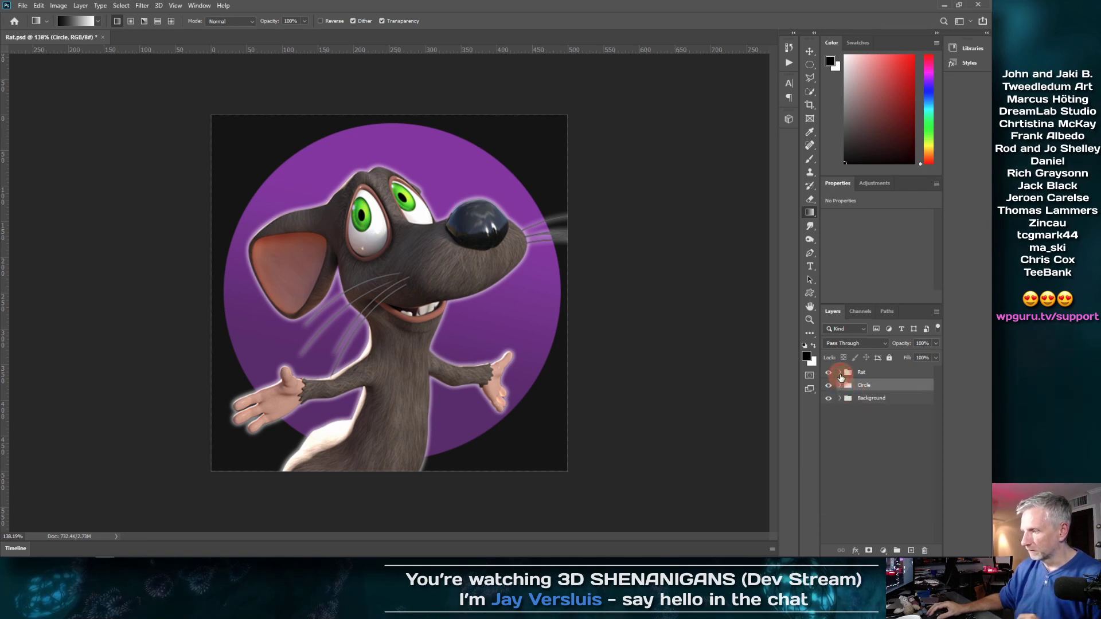
click(840, 372)
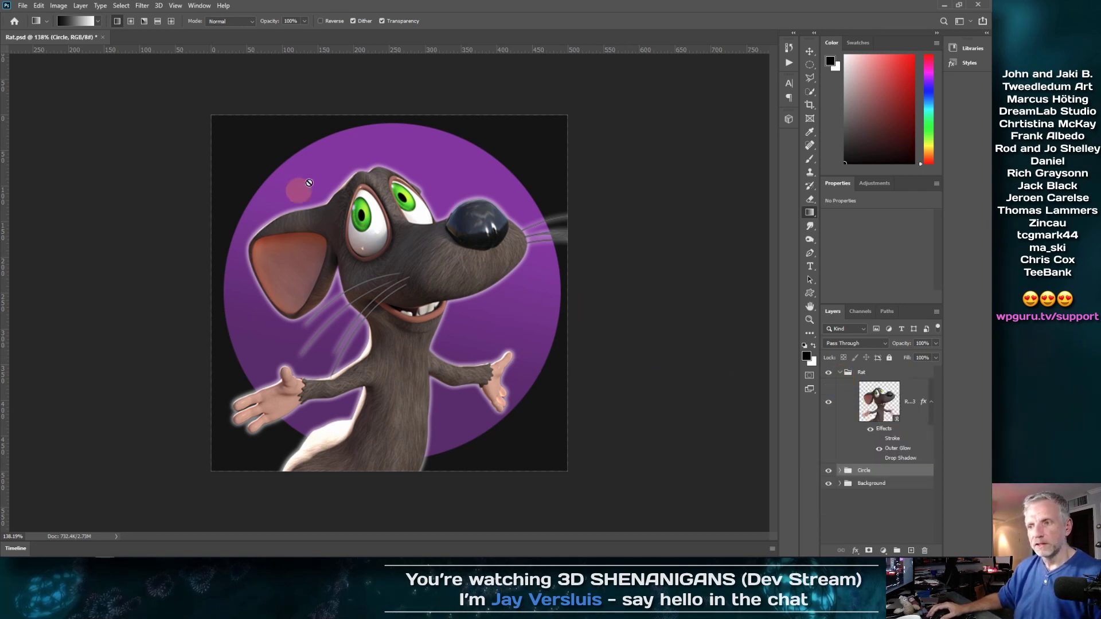
- Try the Stroke and Drop Shadow effects on the rat layer with the artwork at a small display size
scroll(628, 362, down, 10)
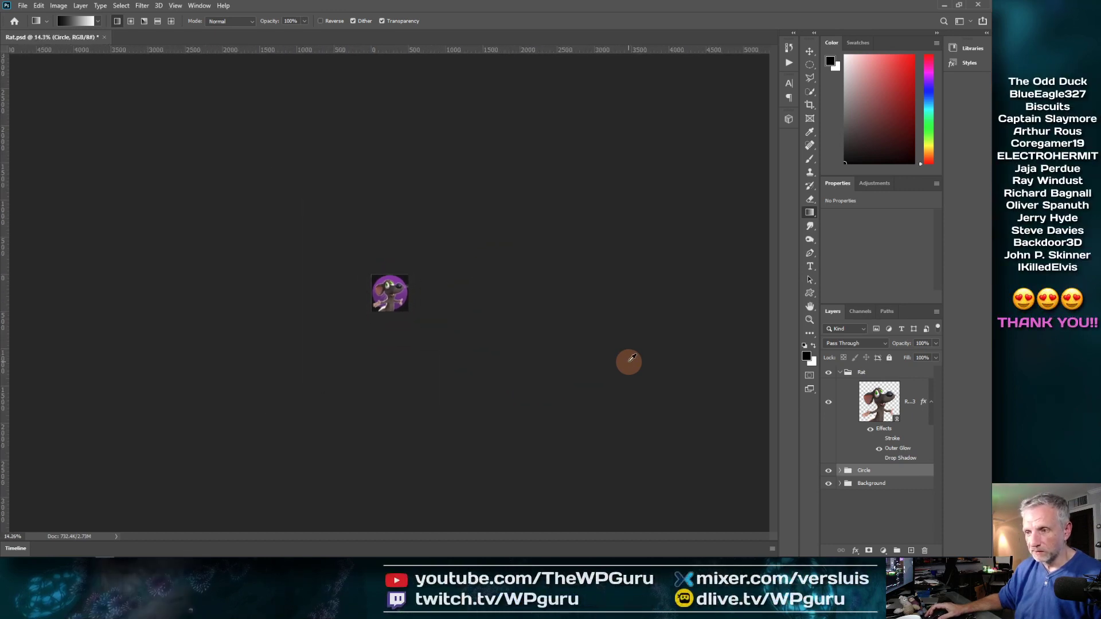
scroll(628, 362, down, 1)
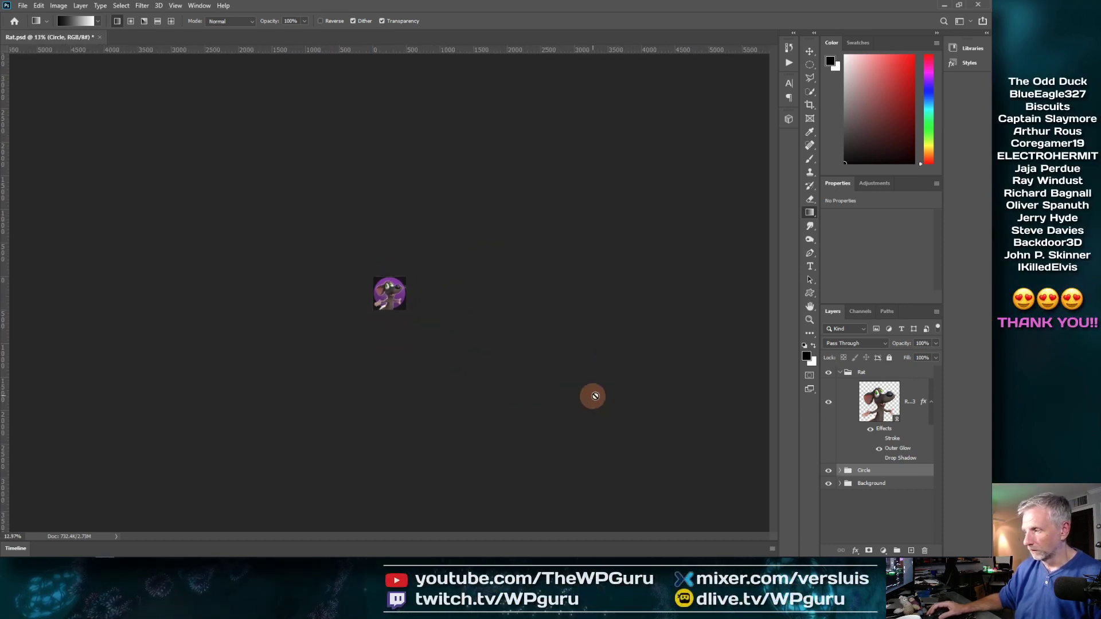
click(879, 439)
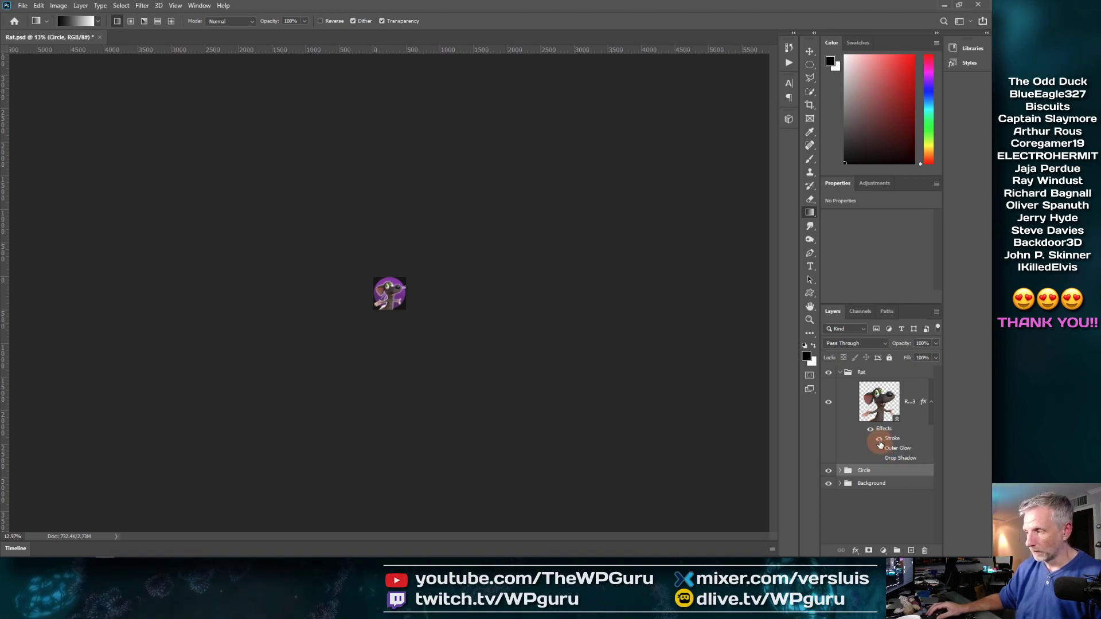
click(879, 439)
click(879, 459)
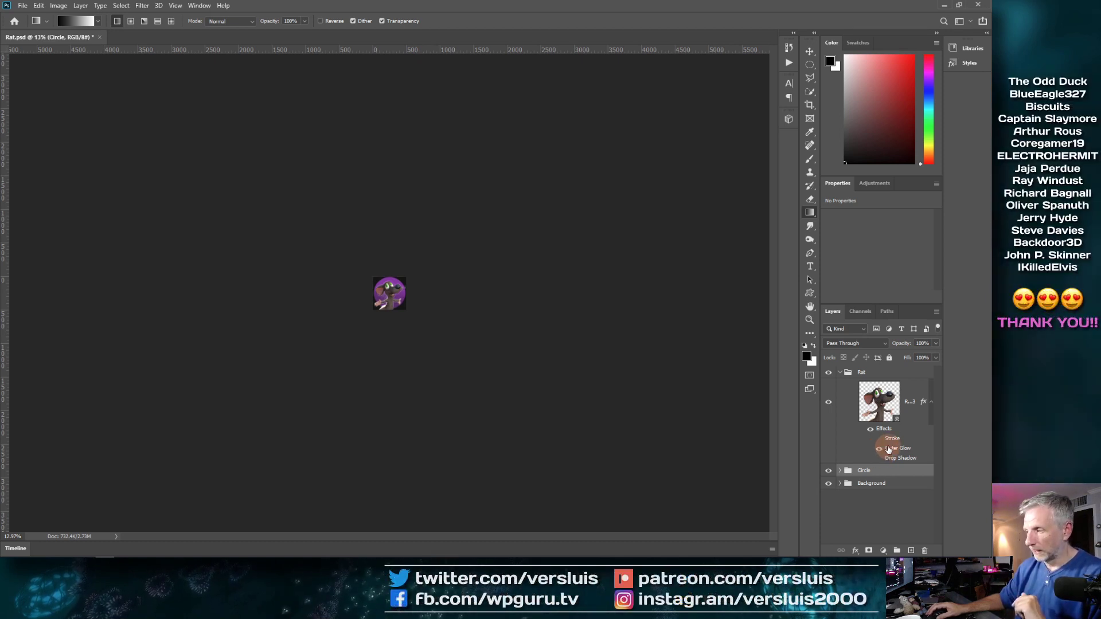
- Edit the rat layer's Outer Glow, choosing the linear contour and a size of about 16 px
click(899, 452)
double_click(897, 451)
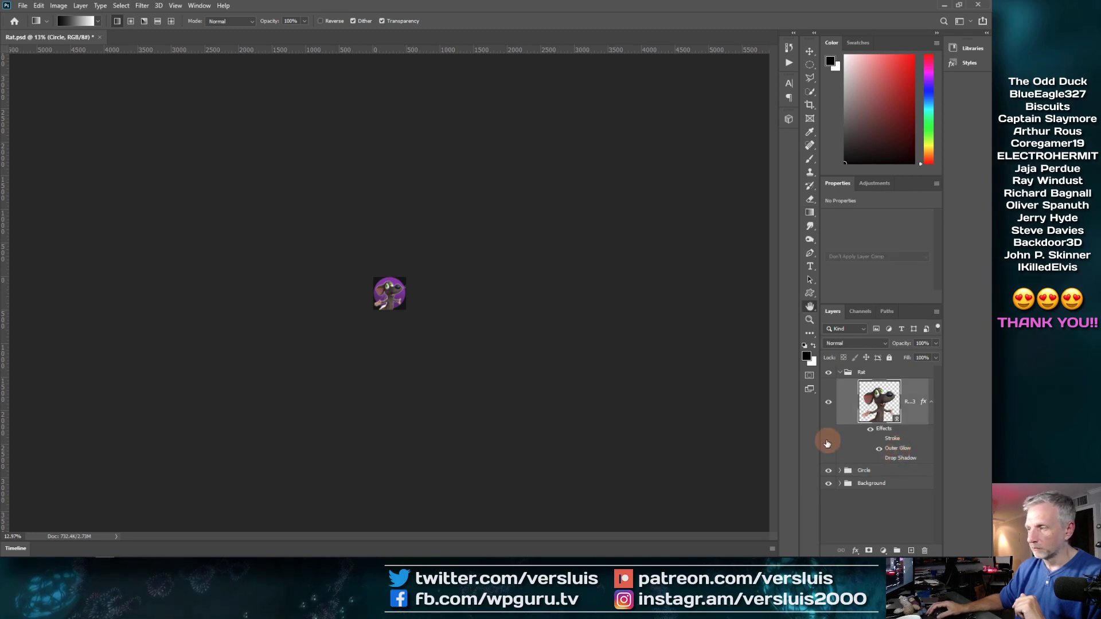
drag(761, 281, 751, 276)
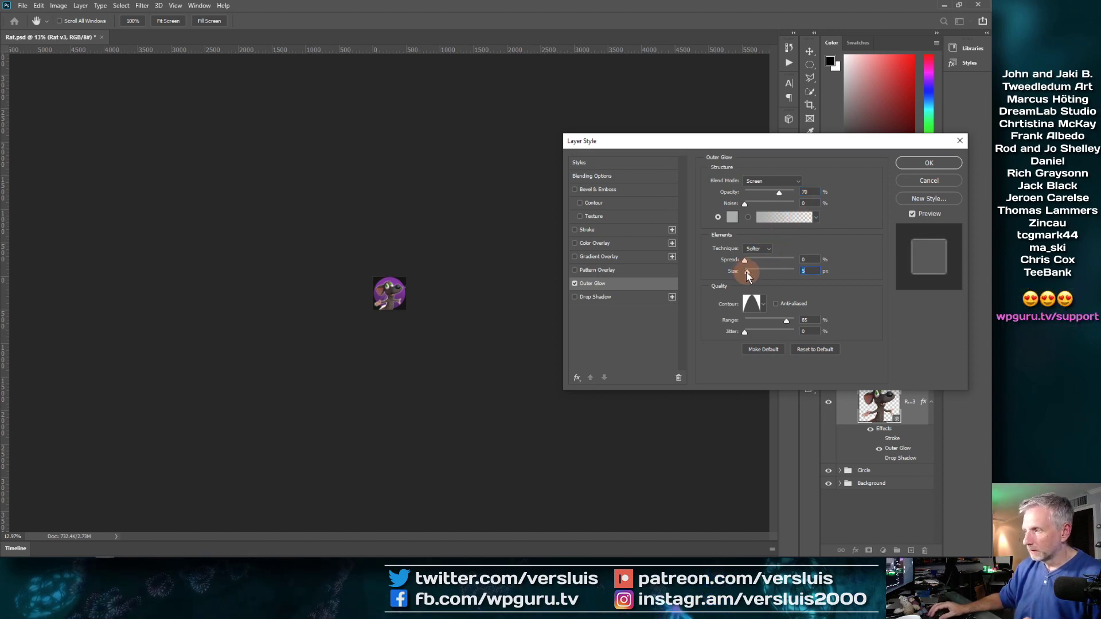
click(763, 305)
click(701, 329)
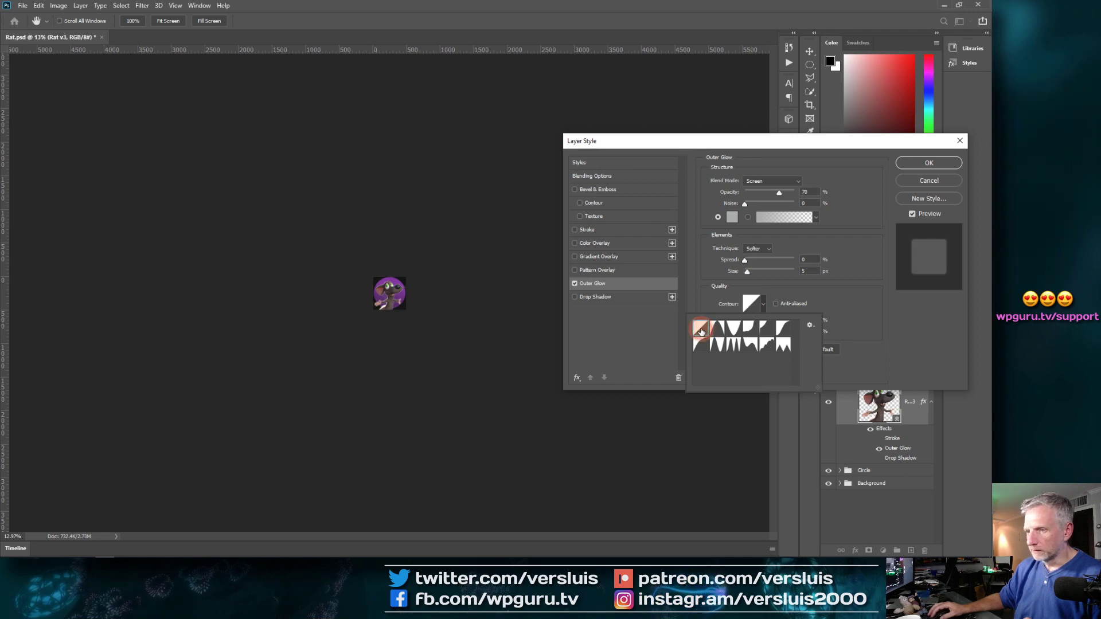
click(750, 271)
drag(747, 273, 754, 275)
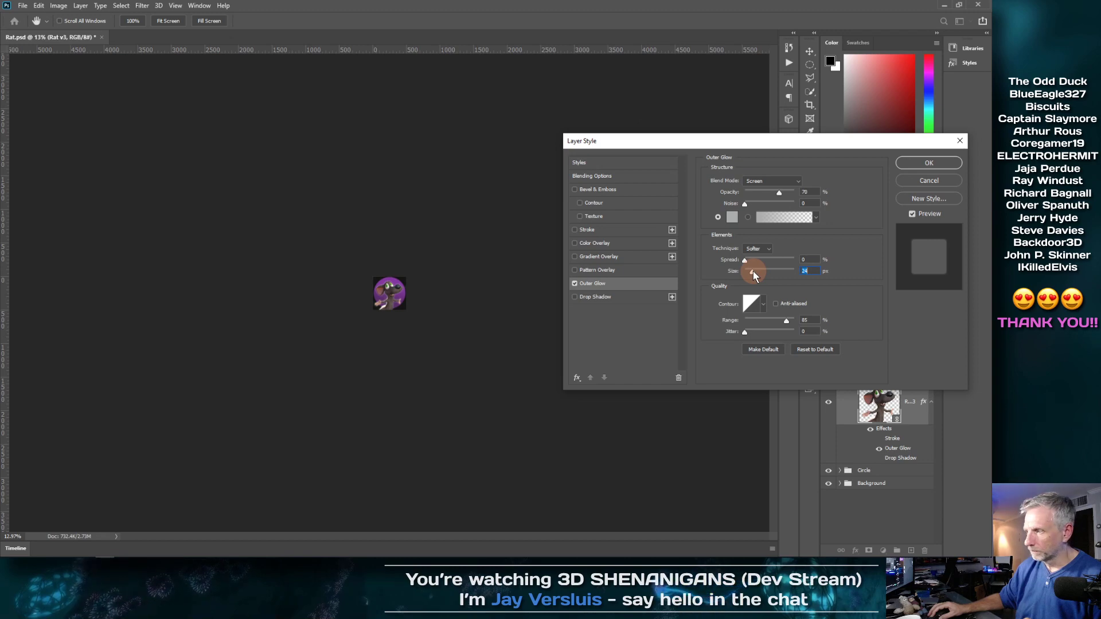
- Compare several other contour presets on the rat's outer glow and return to the linear contour
click(763, 304)
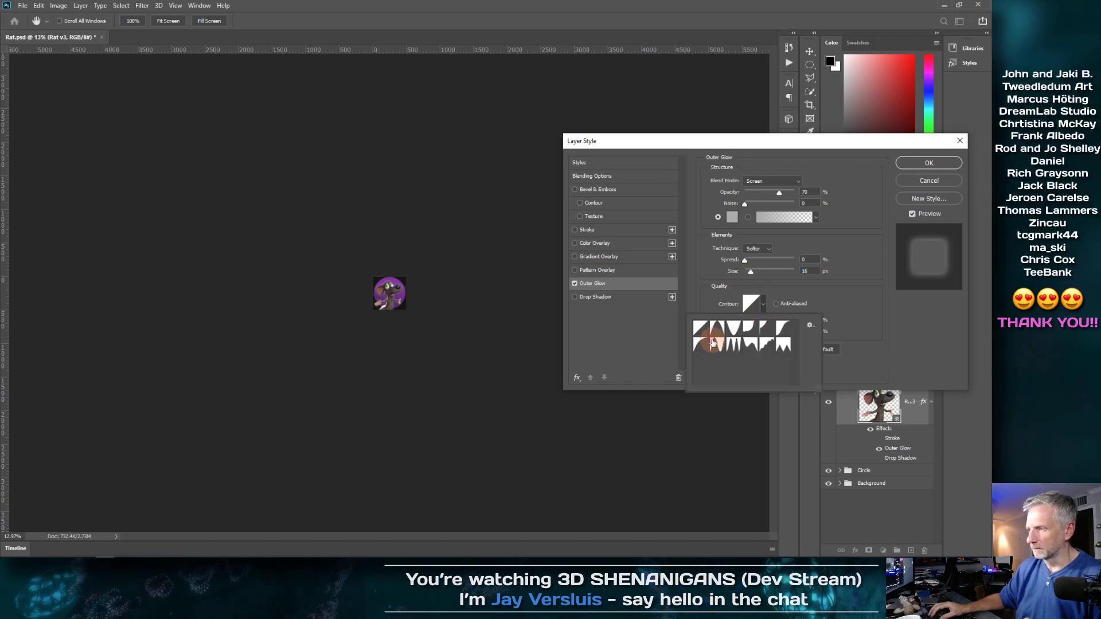
click(717, 330)
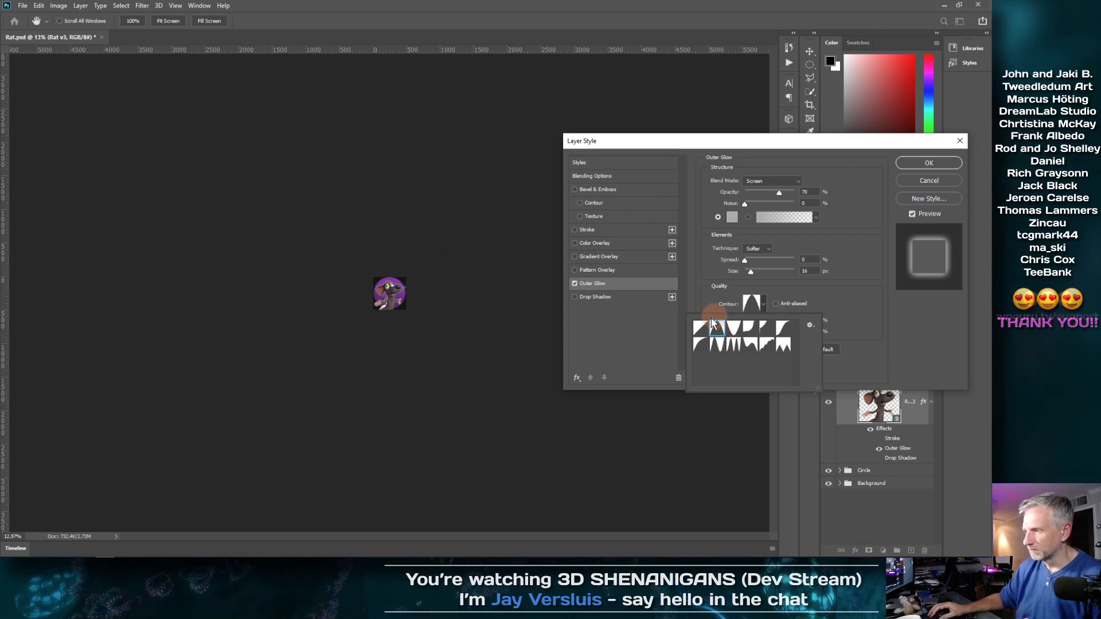
click(731, 330)
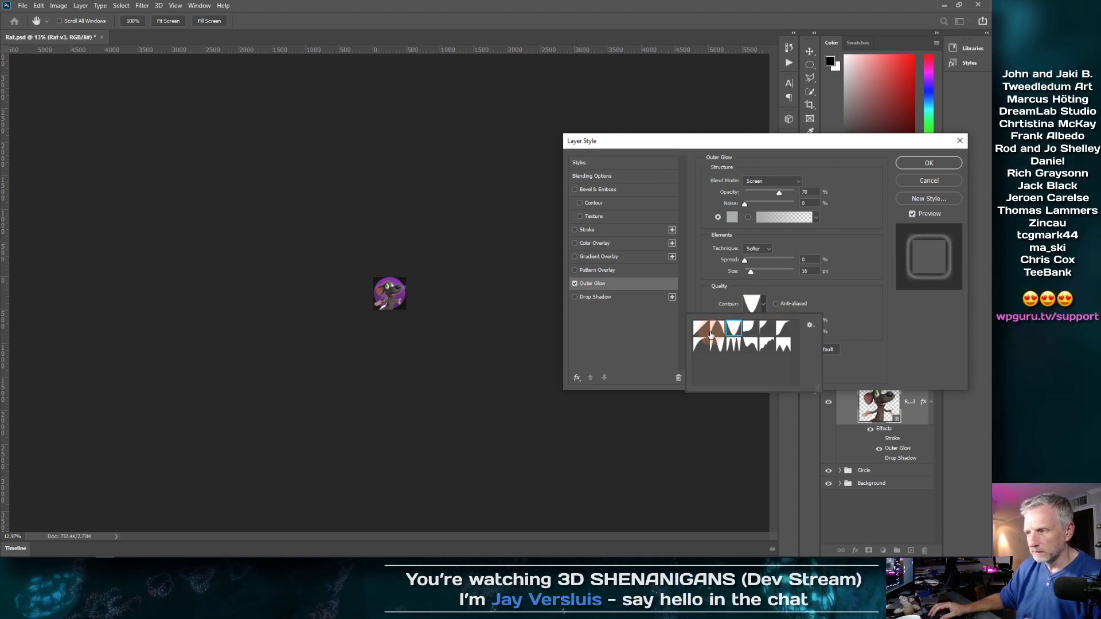
click(766, 328)
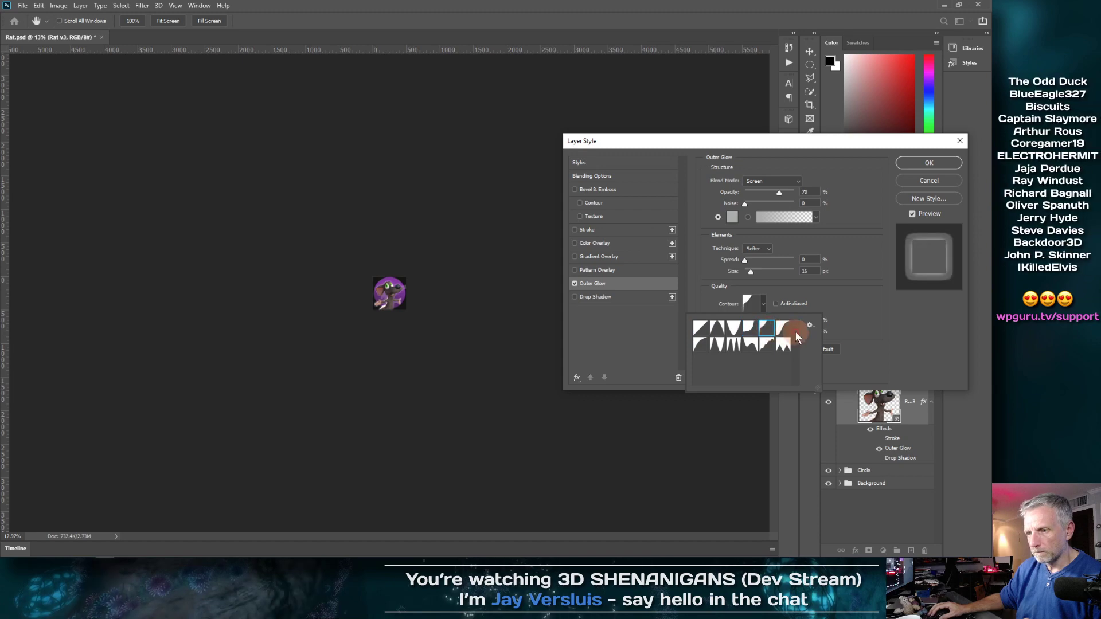
click(785, 330)
click(706, 347)
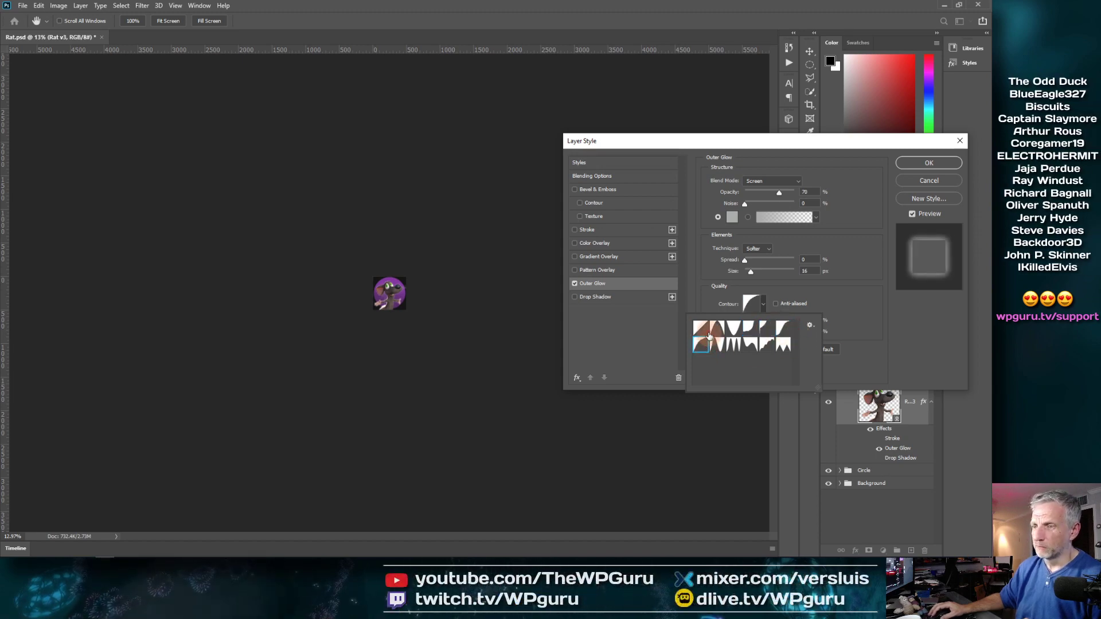
click(704, 330)
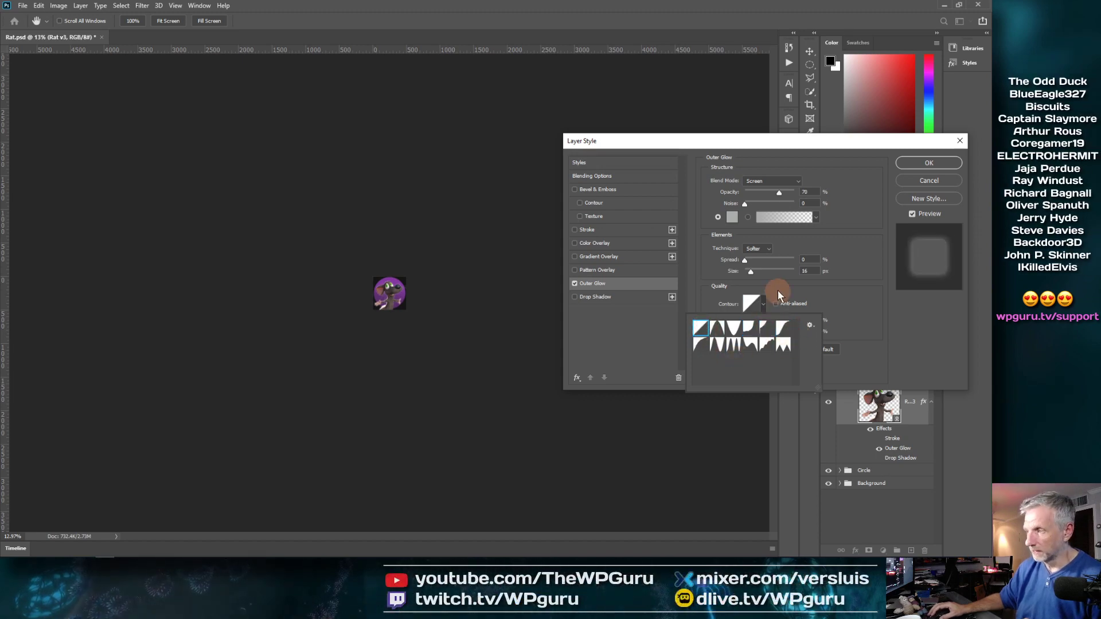
- Set the outer glow's size to about 13 px and apply the layer style
drag(752, 275, 752, 277)
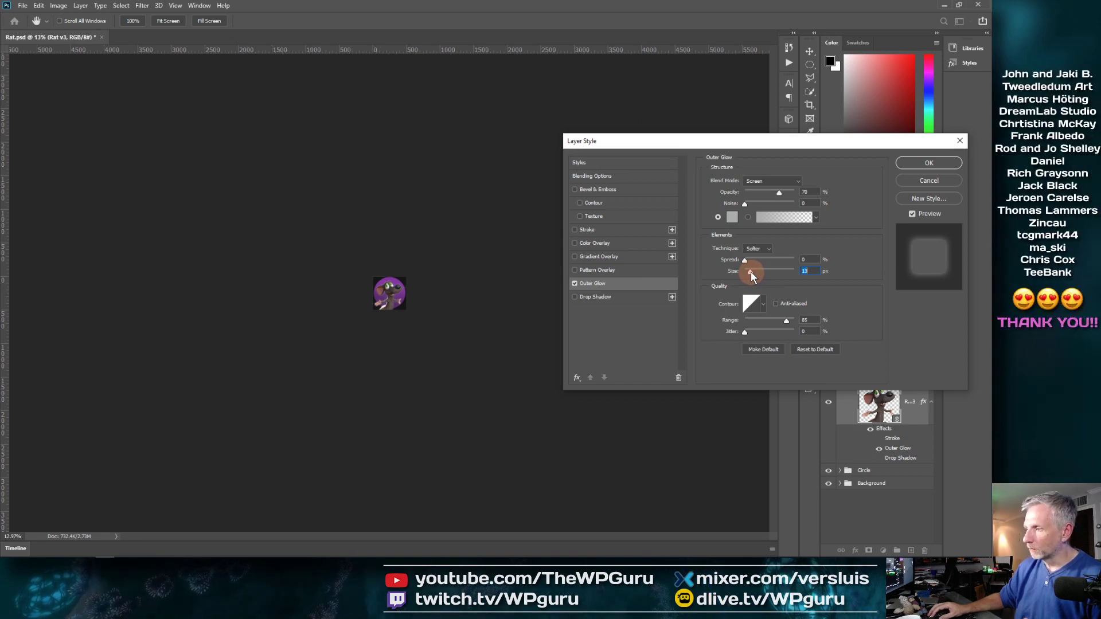
click(920, 167)
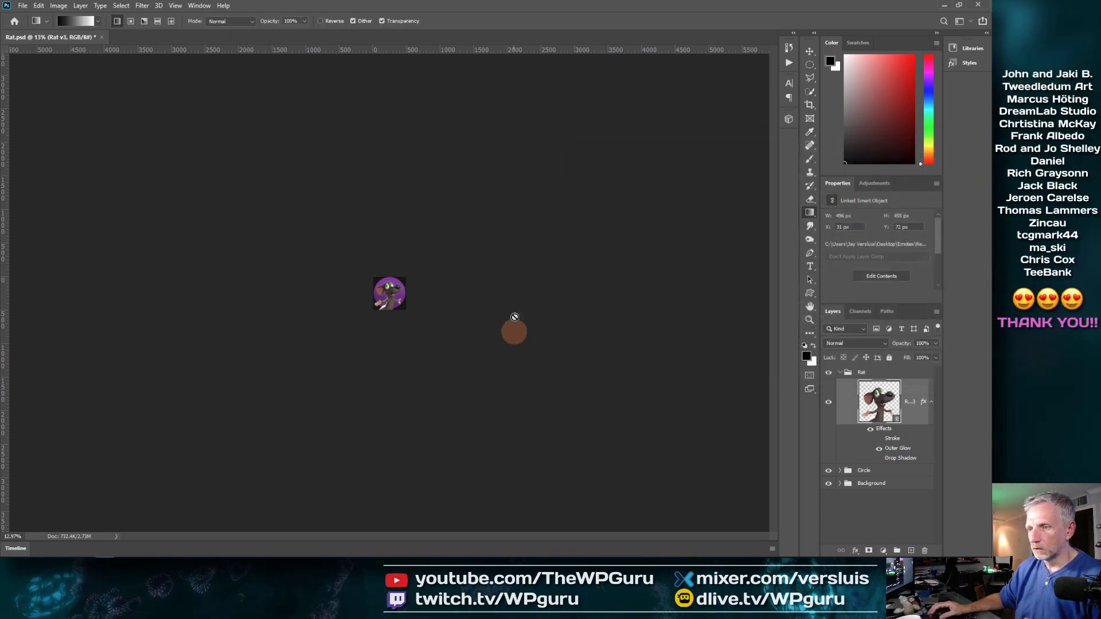
click(23, 5)
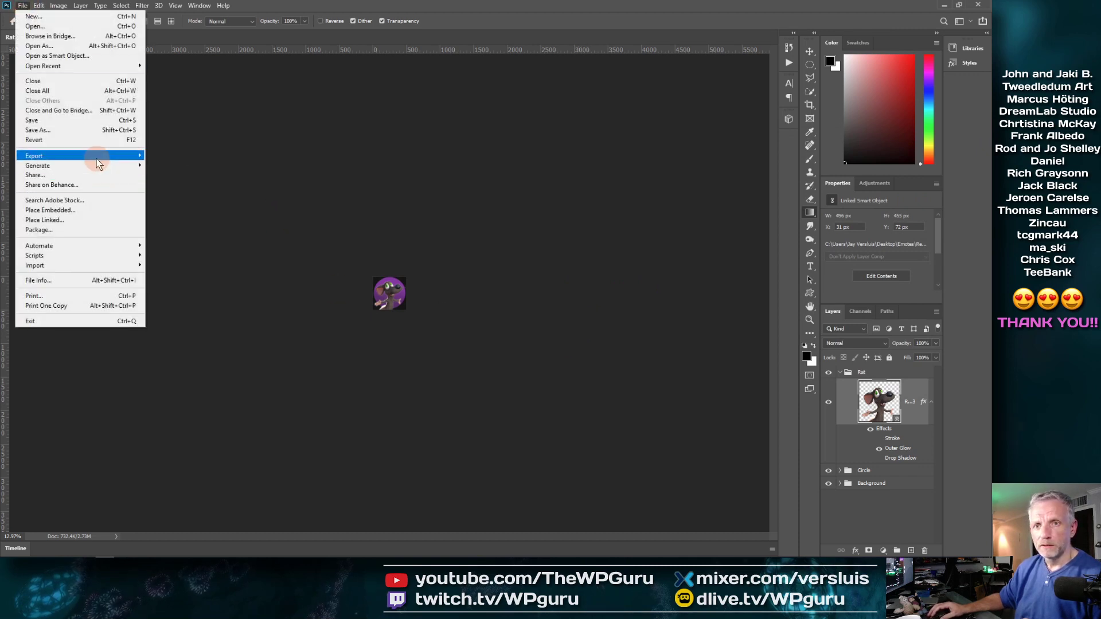
mouse_move(95, 156)
click(194, 165)
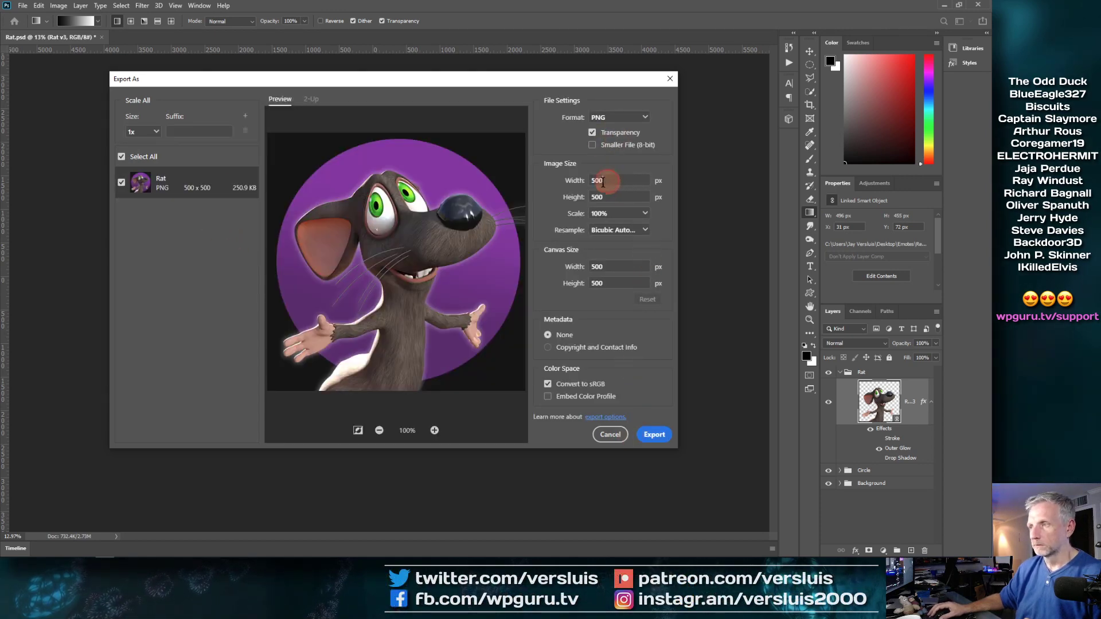
text(8)
key(Tab)
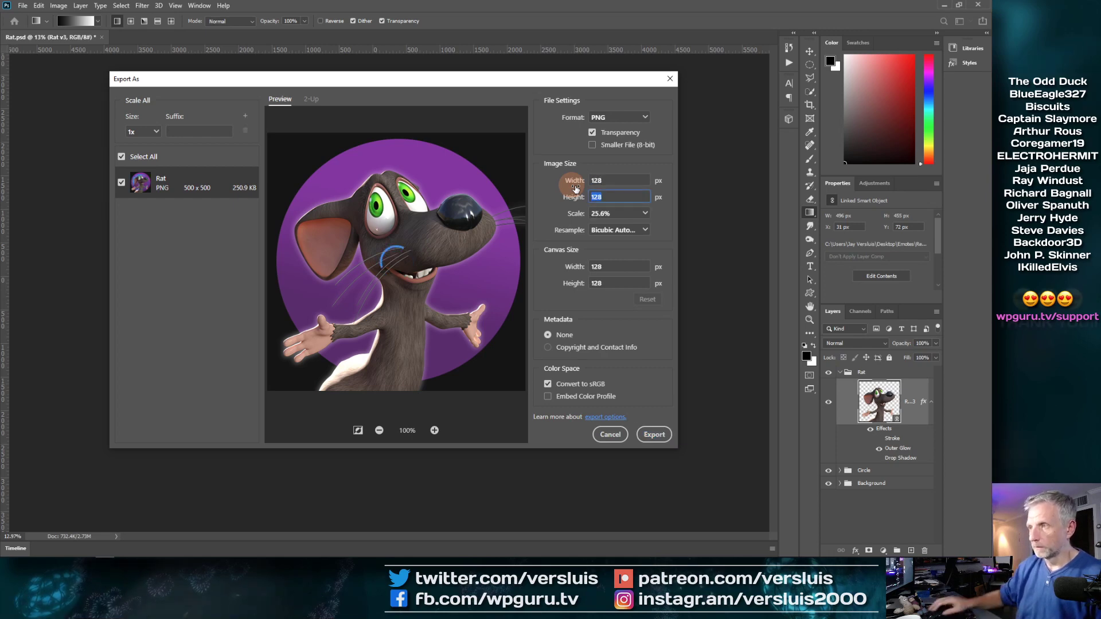
click(618, 436)
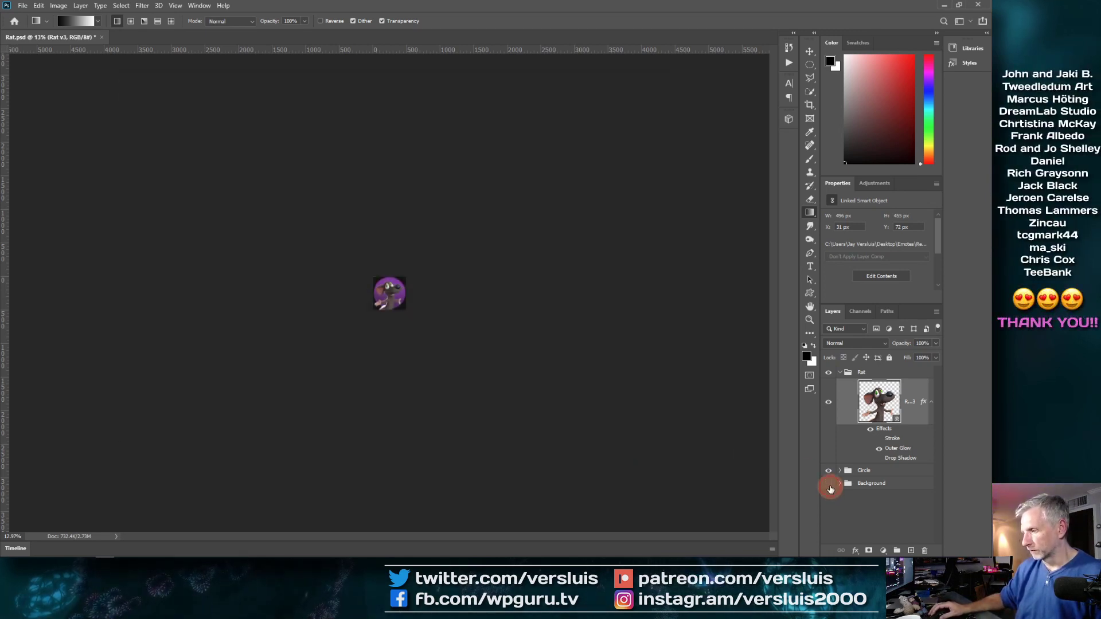
- Hide the Background group and start exporting the artwork as a transparent PNG at 128 x 128 px
click(829, 485)
click(23, 5)
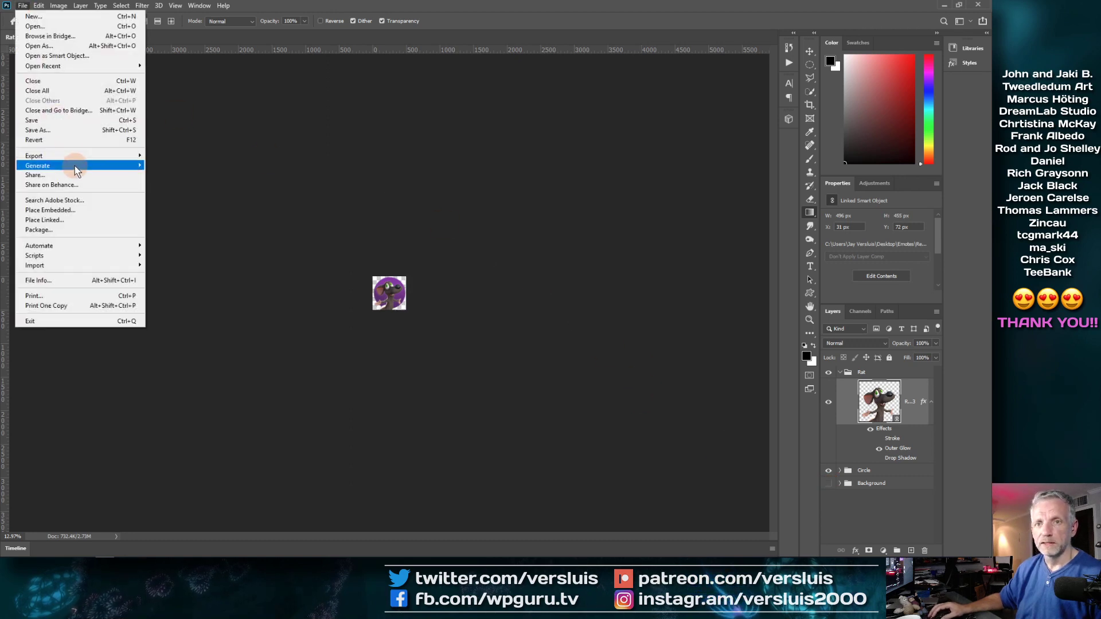
mouse_move(92, 156)
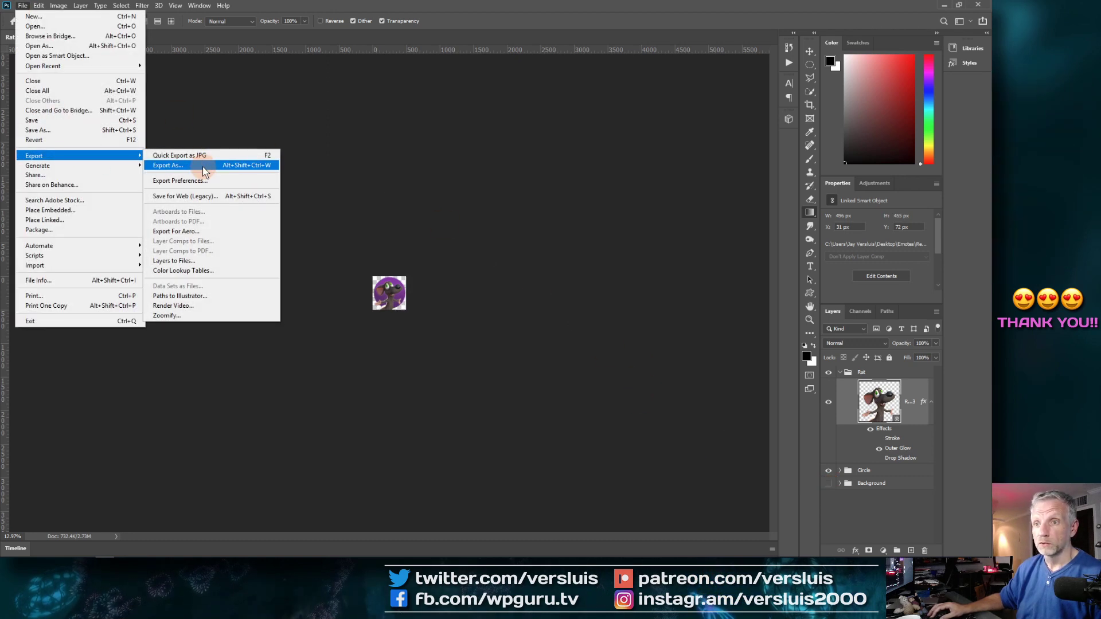
click(203, 168)
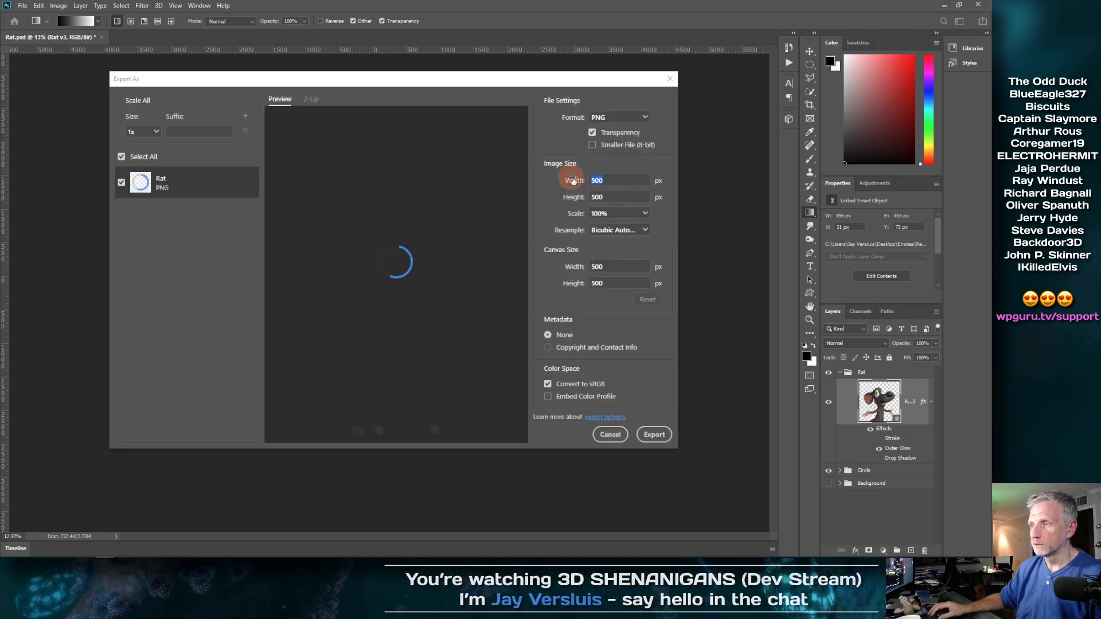
text(128)
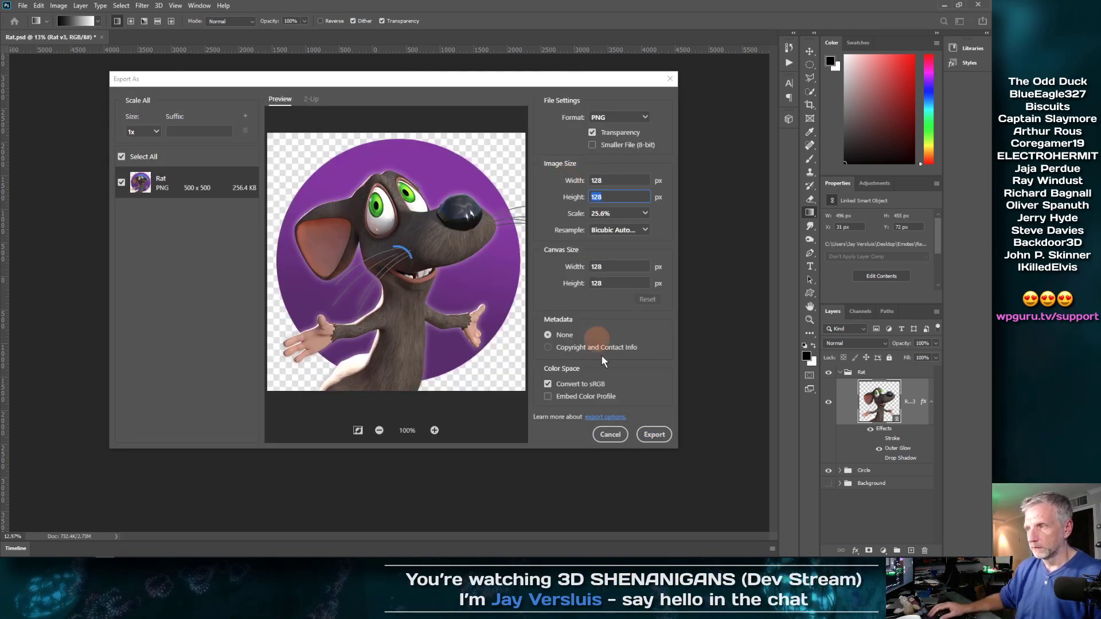
click(655, 434)
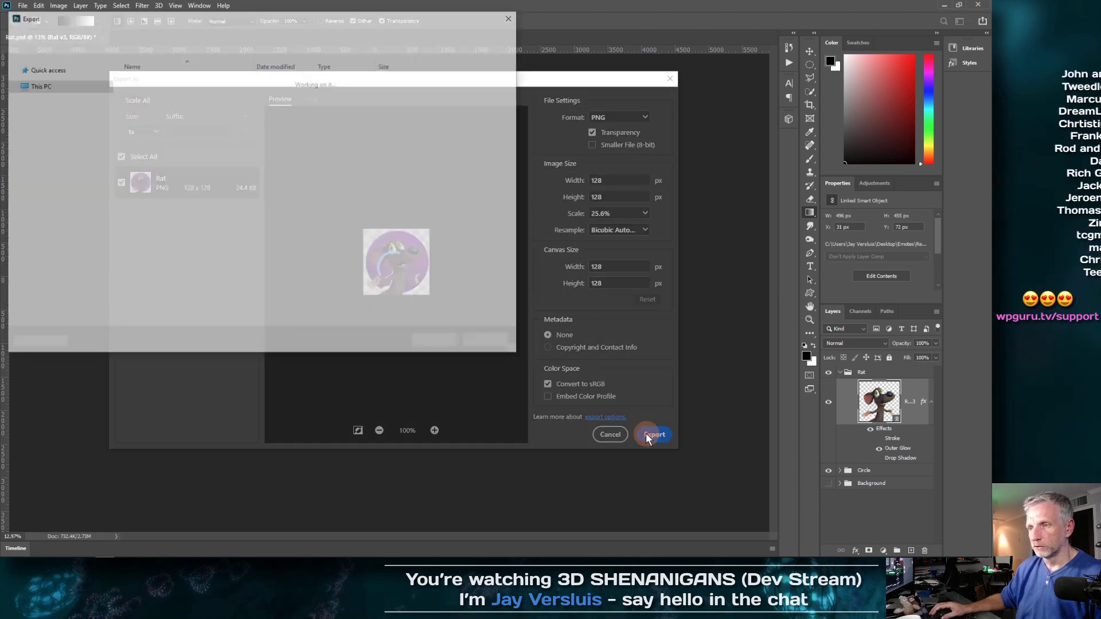
- Create a new folder named Tests inside the Emotes folder as a location for the export
right_click(180, 223)
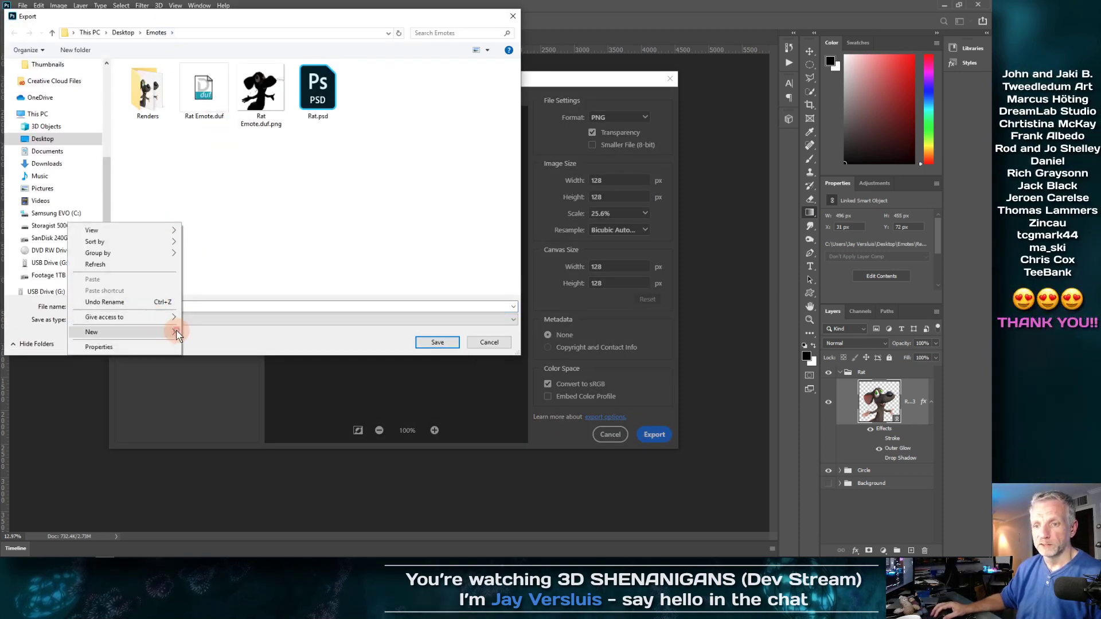
click(200, 332)
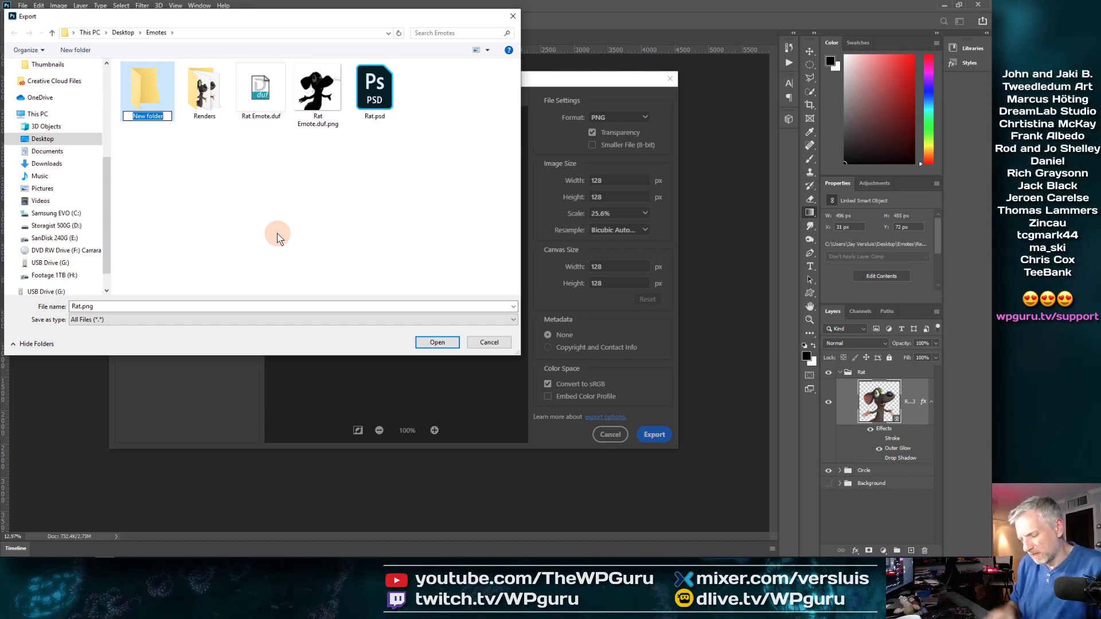
text(Tests)
key(Return)
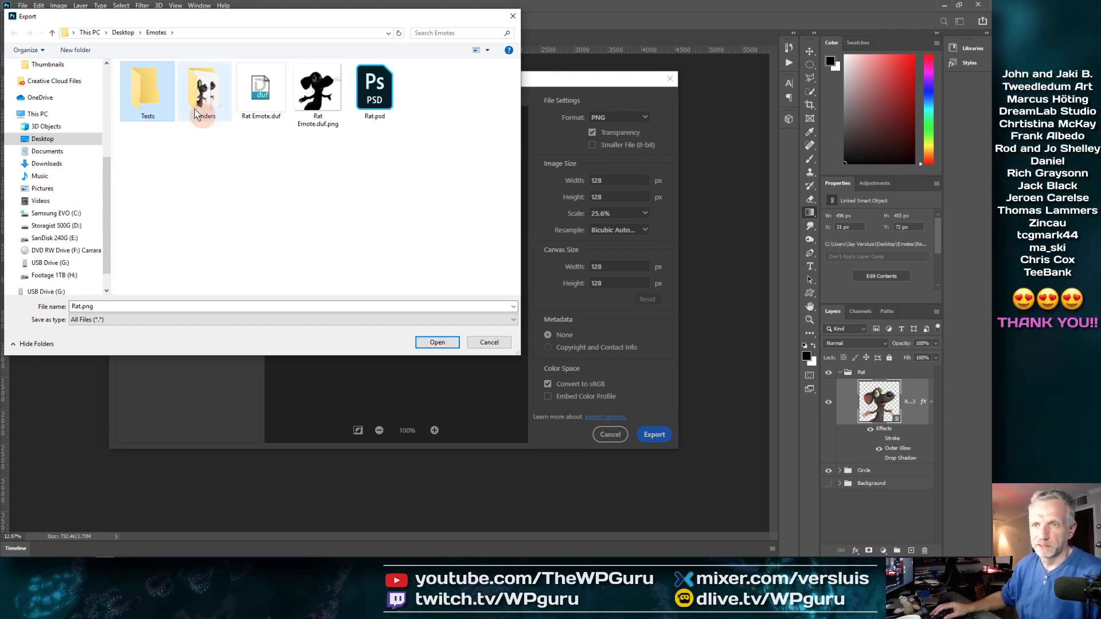
- Export the rat artwork into the Tests folder with the file name "Rat - outer glow"
double_click(148, 92)
click(167, 305)
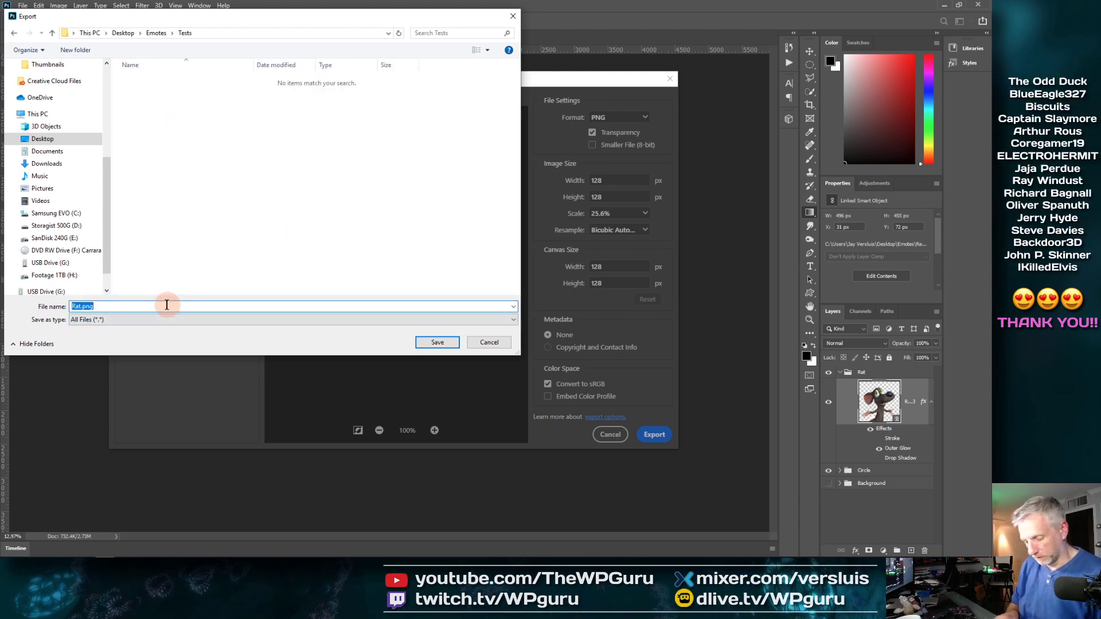
text(Rat - out)
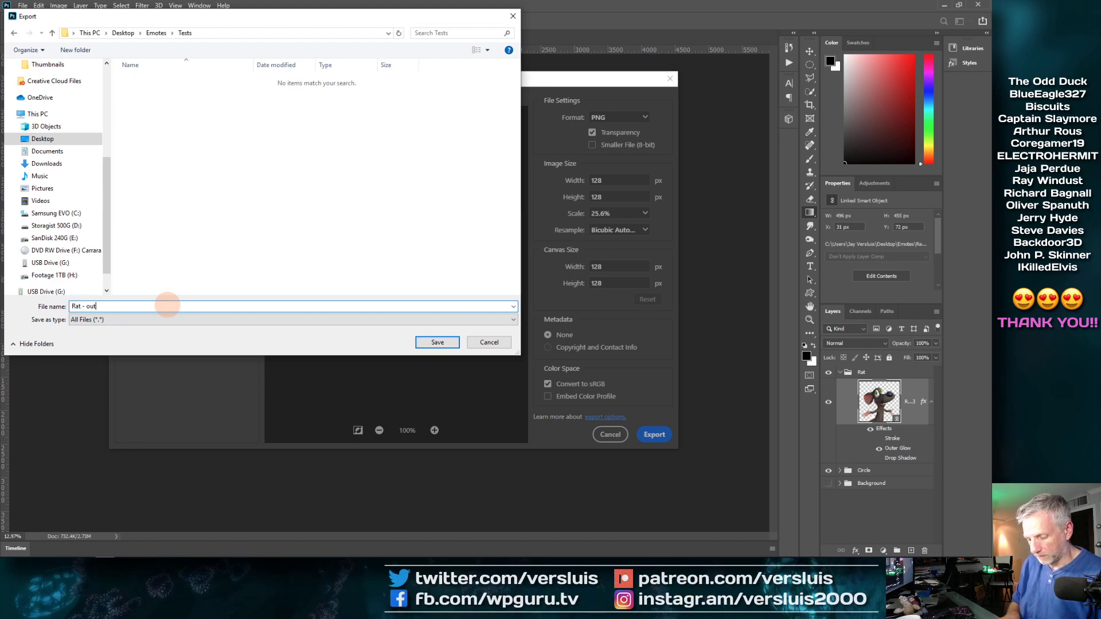
text(er glow)
key(Return)
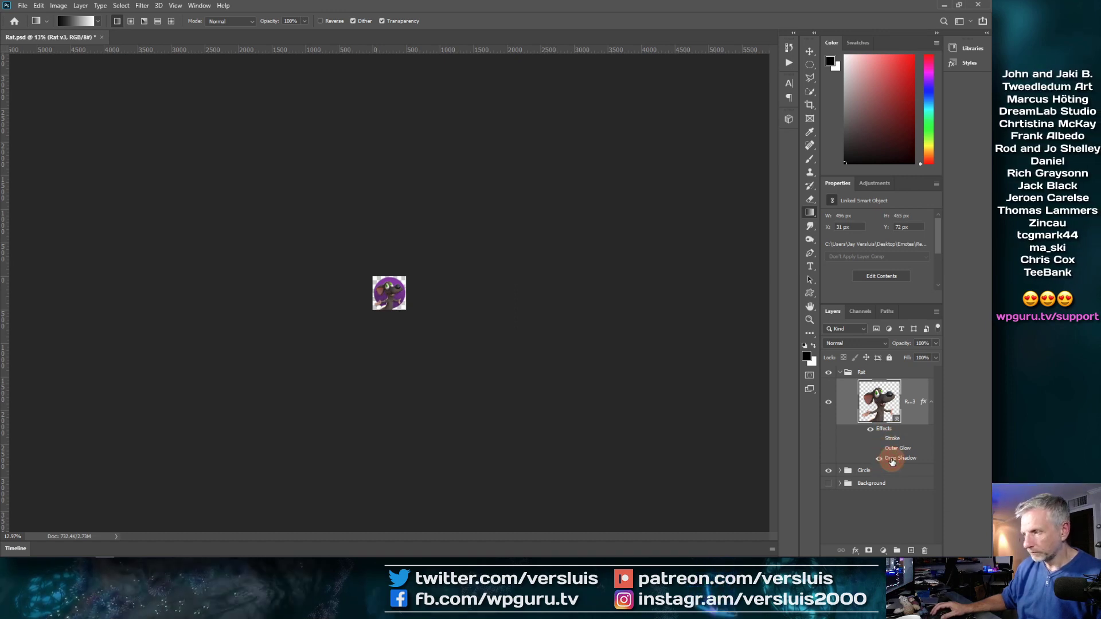
- Increase the distance of the rat's drop shadow slightly and apply the layer style
double_click(892, 458)
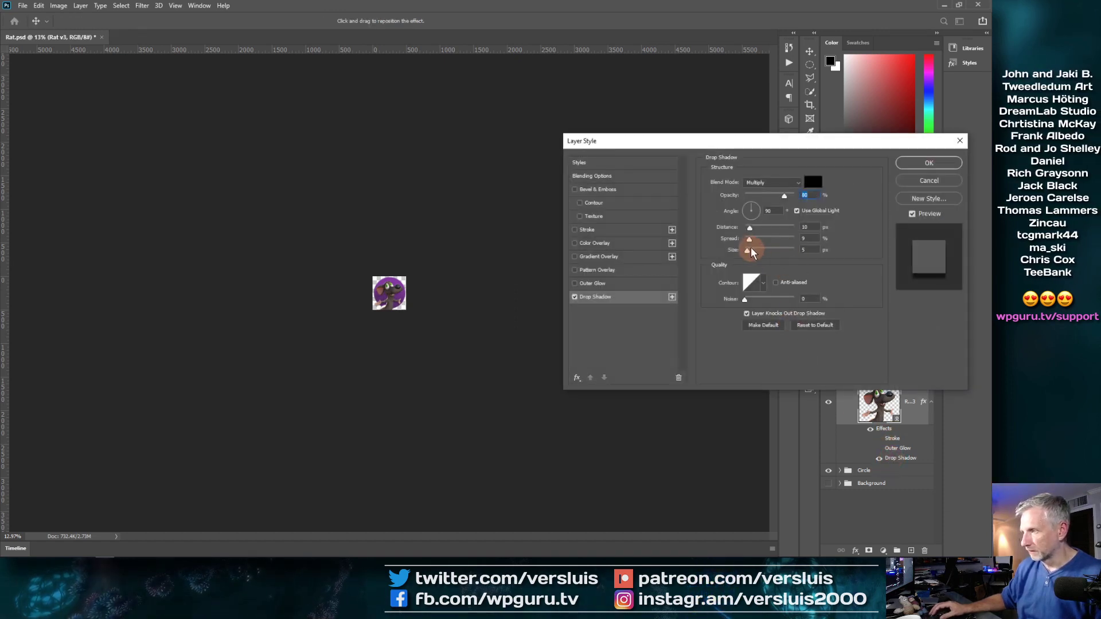
click(750, 229)
drag(752, 229, 756, 229)
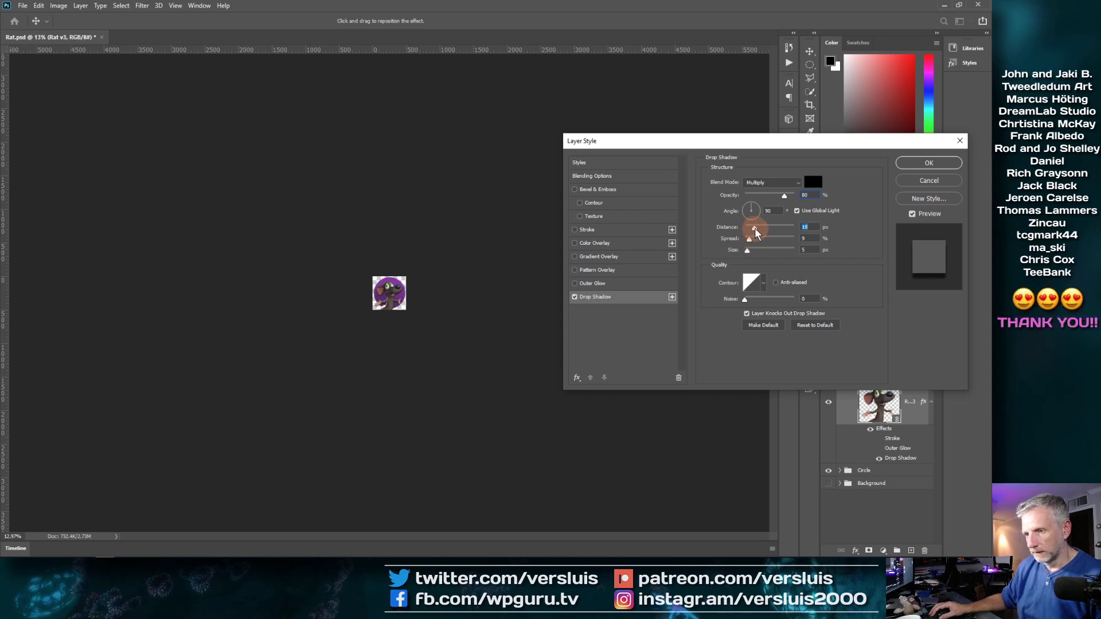
click(912, 166)
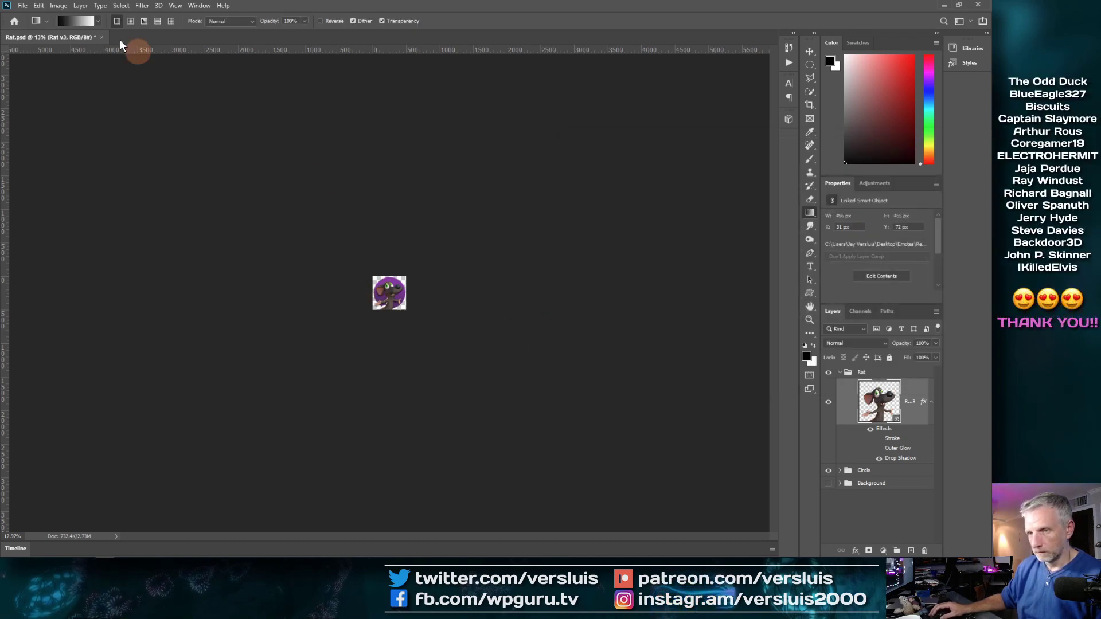
- Export the drop shadow version as a 128 x 128 px transparent PNG named "Rat -shadow" in the Tests folder
click(22, 6)
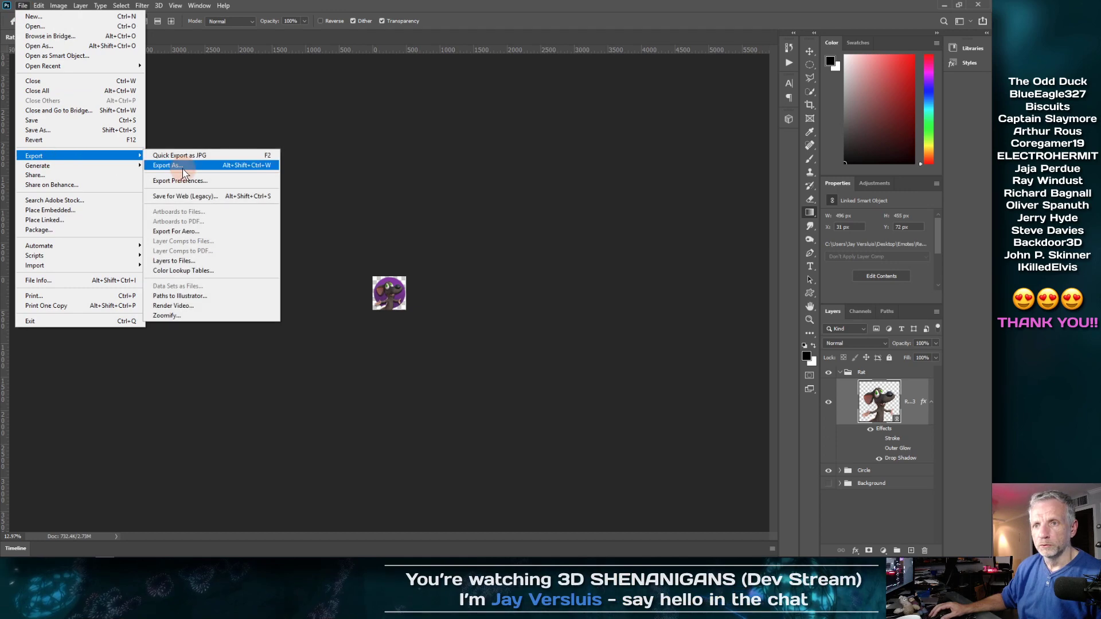
click(258, 167)
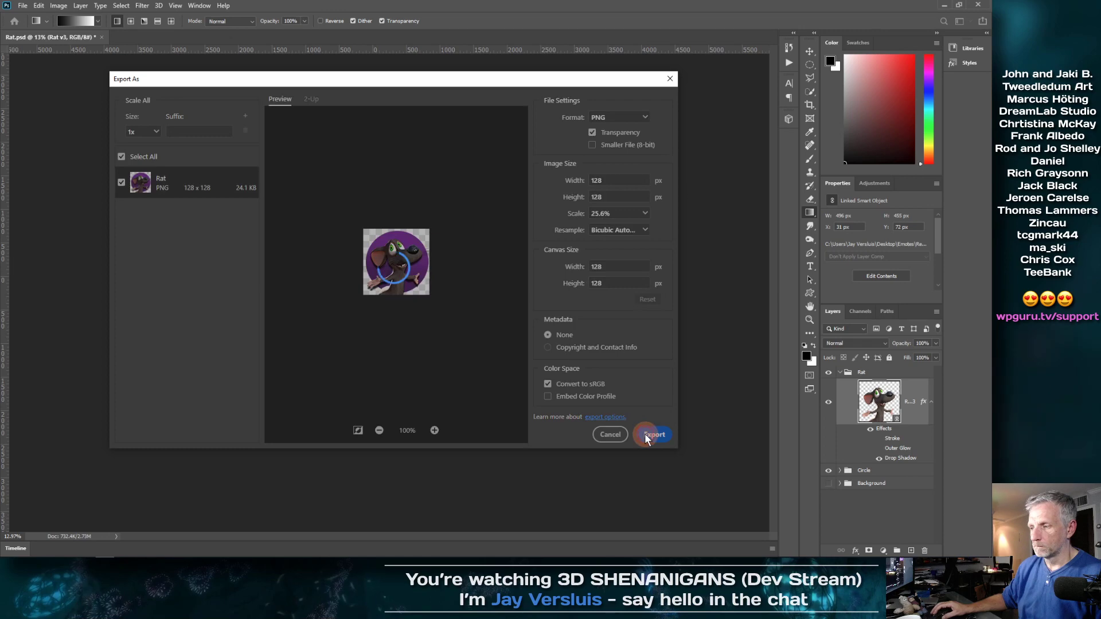
click(646, 437)
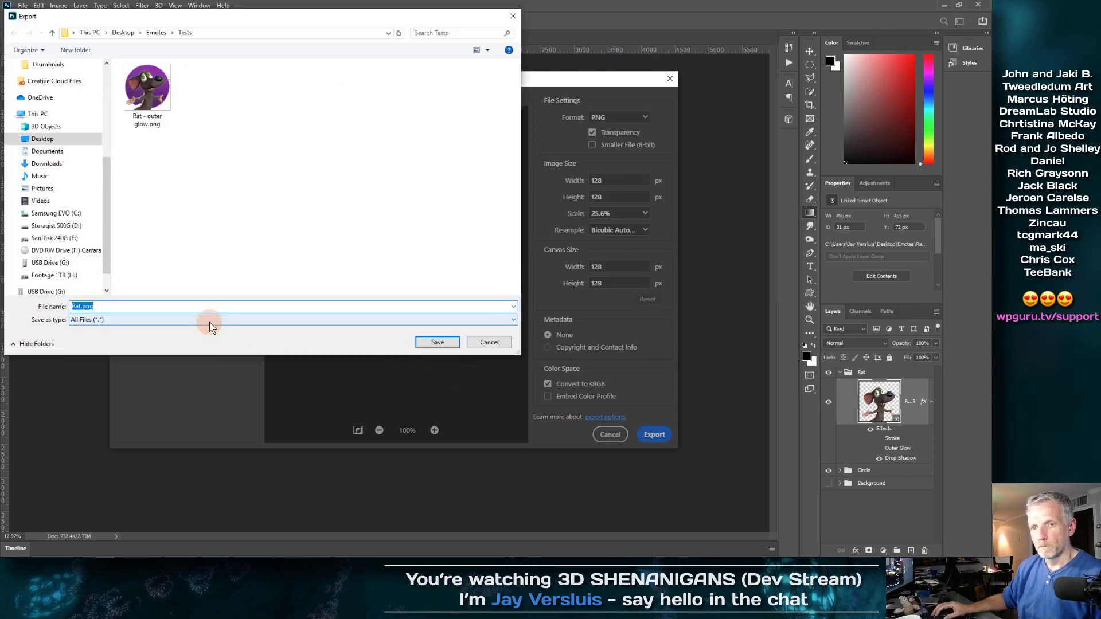
text(Rat)
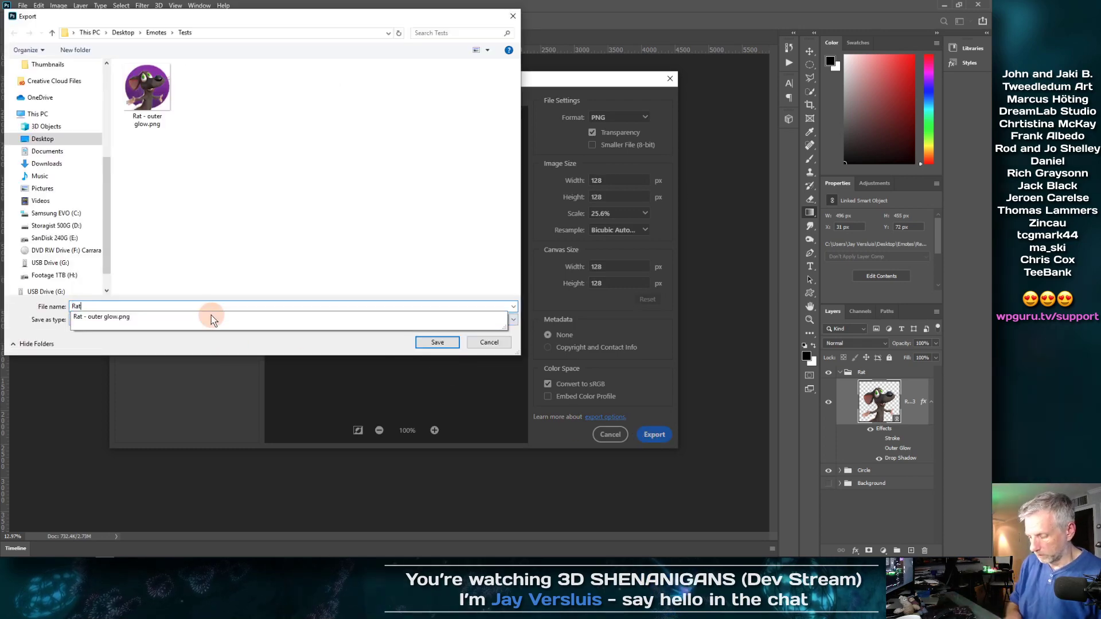
text( -shadow)
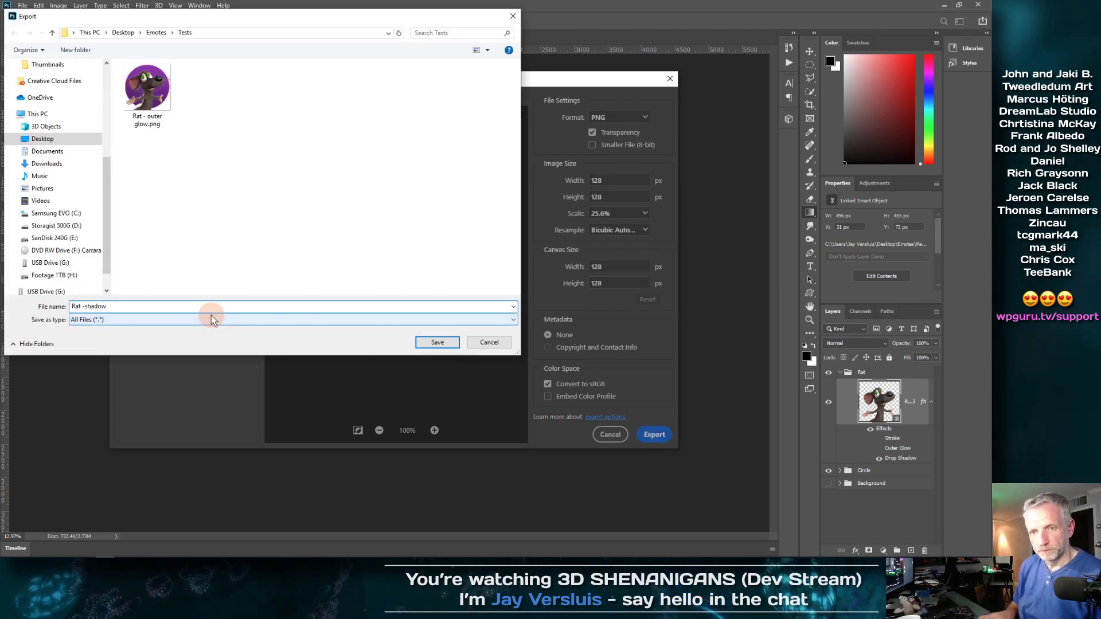
key(Return)
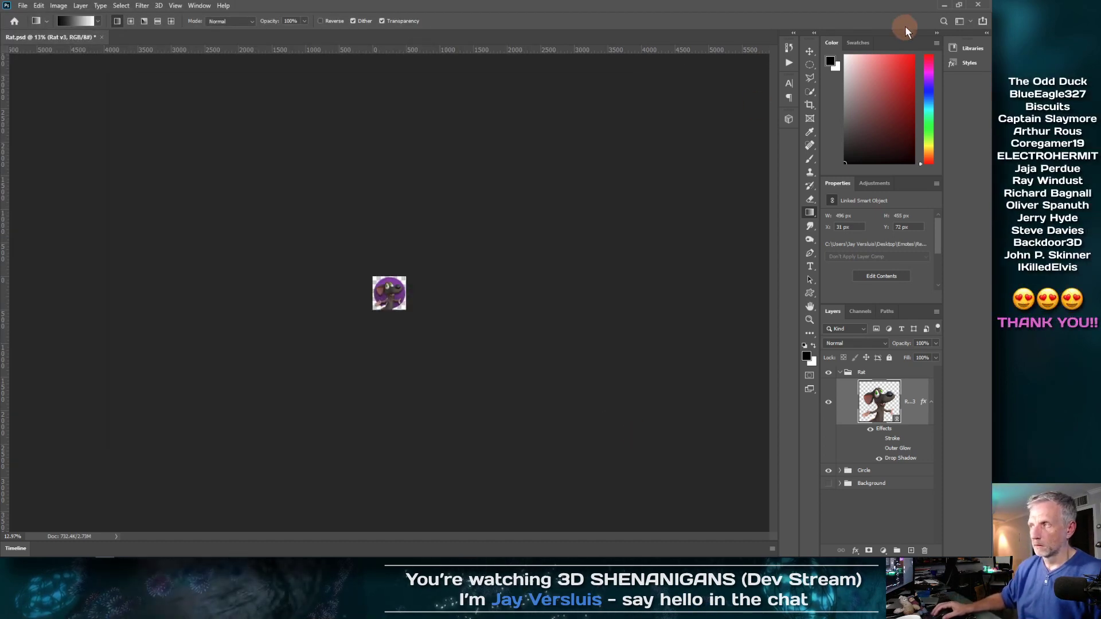
- Minimize Photoshop to the desktop and launch Discord
click(944, 7)
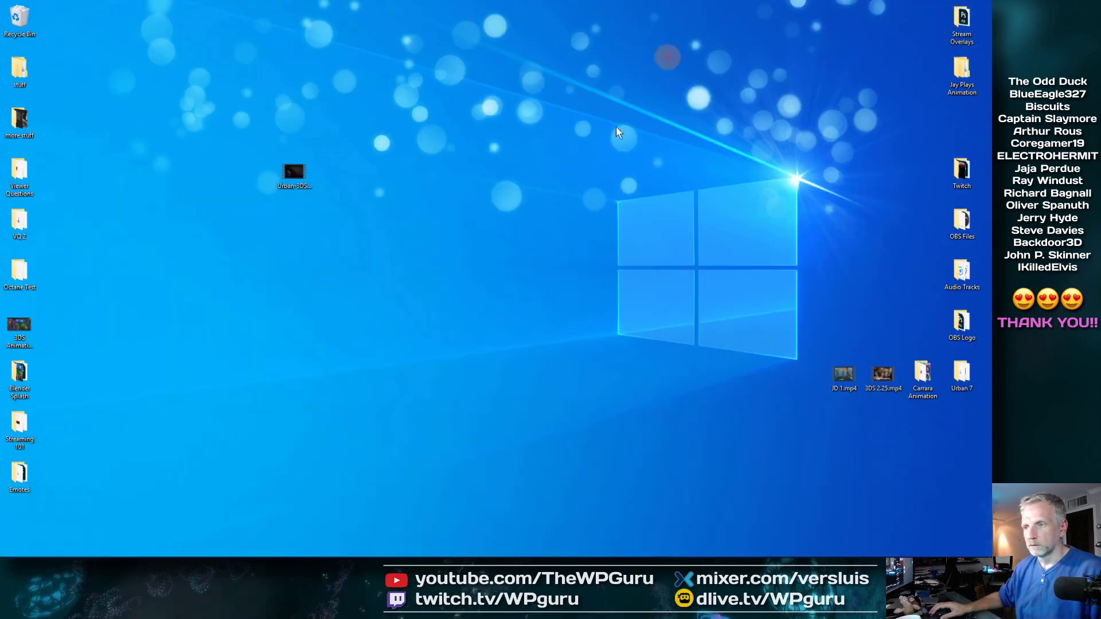
click(9, 550)
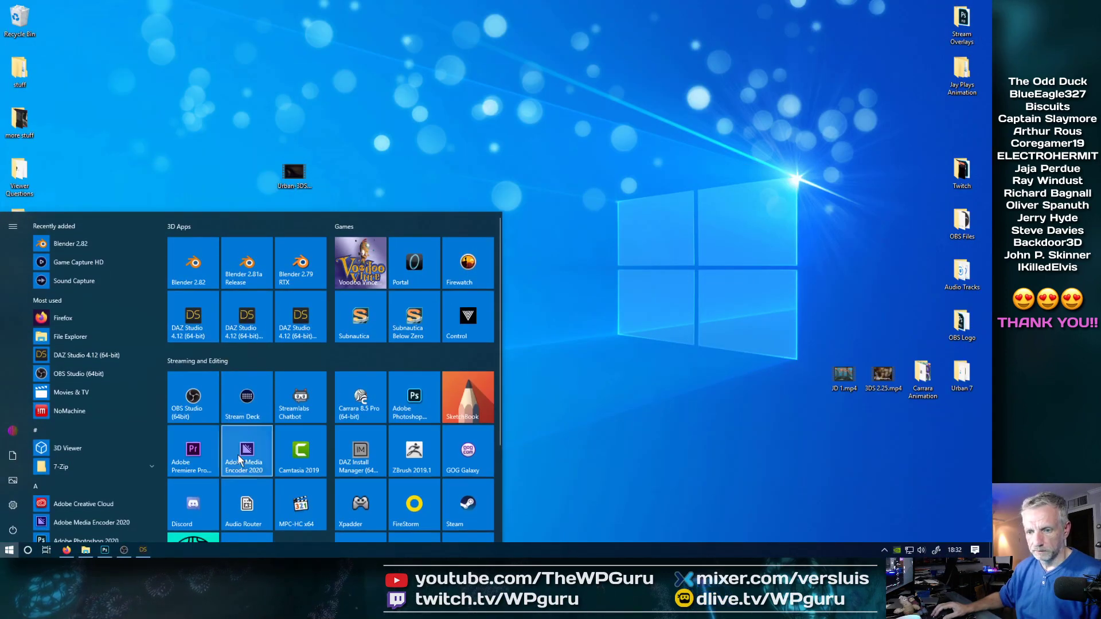
click(193, 486)
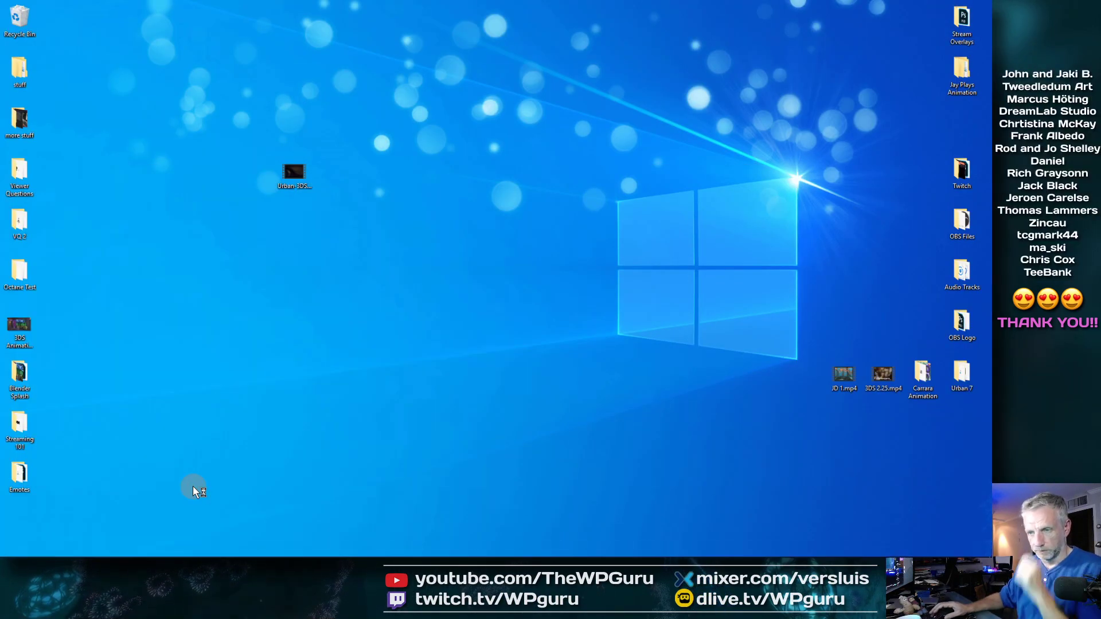
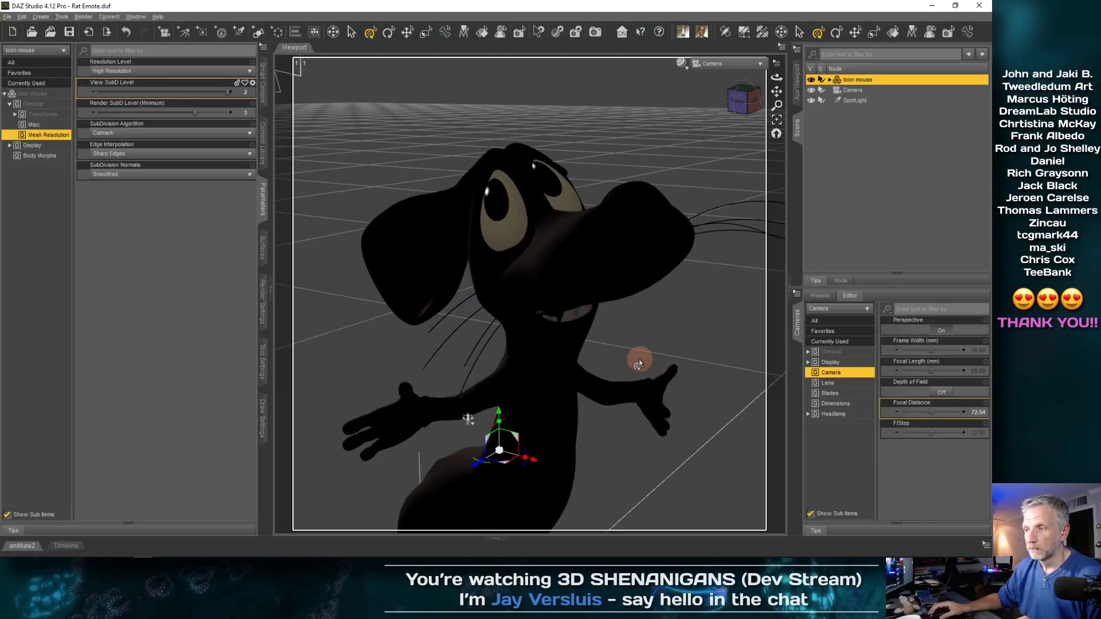
- Switch the DAZ Studio viewport from the camera to Perspective View and orbit around the rat to inspect it
click(761, 67)
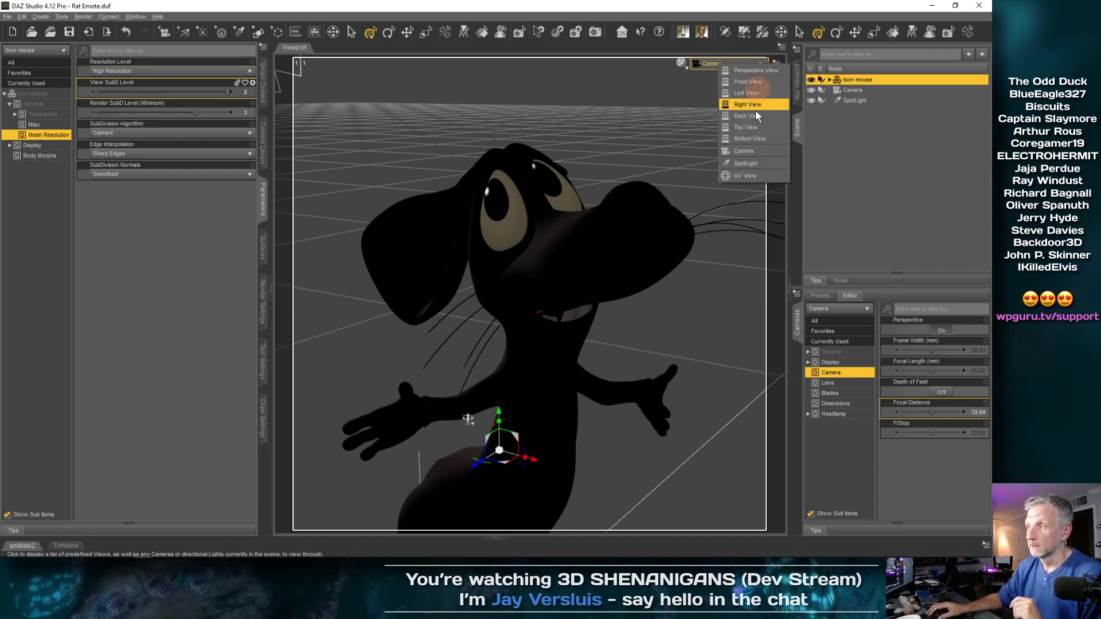
click(763, 70)
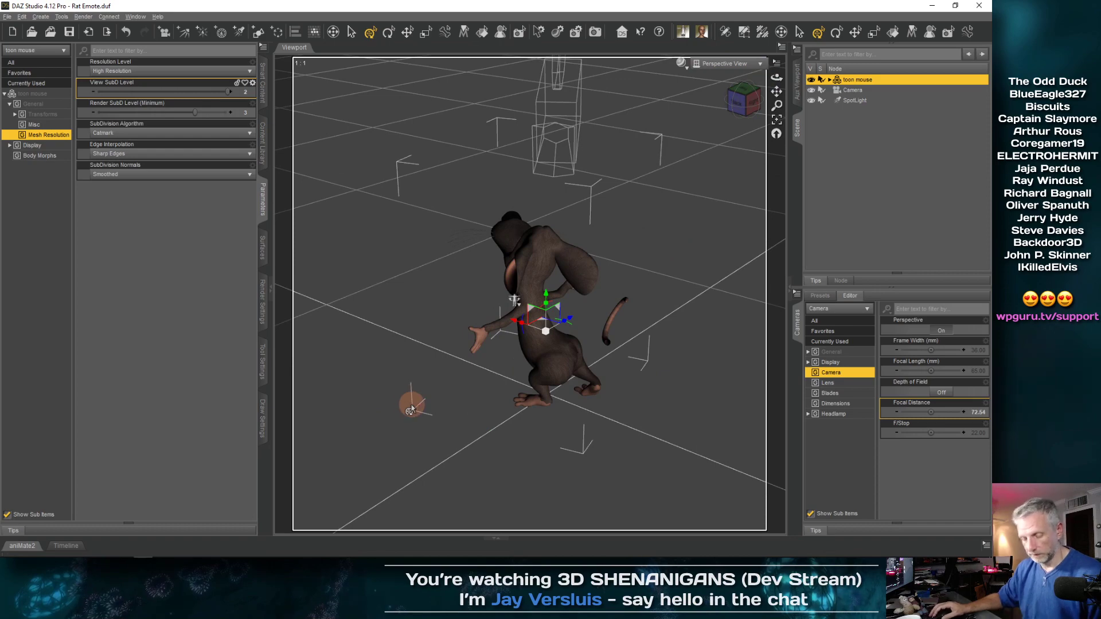
drag(411, 410, 430, 437)
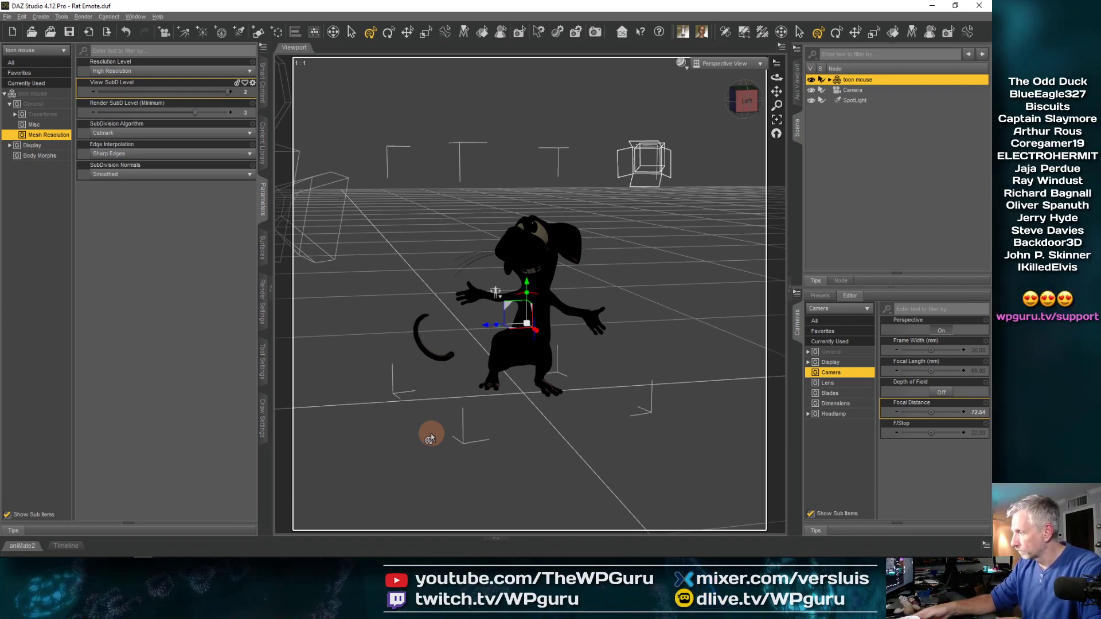
- Return to Photoshop and set up a new transparent PNG export of the drop shadow version at 28 x 28 px
mouse_move(177, 555)
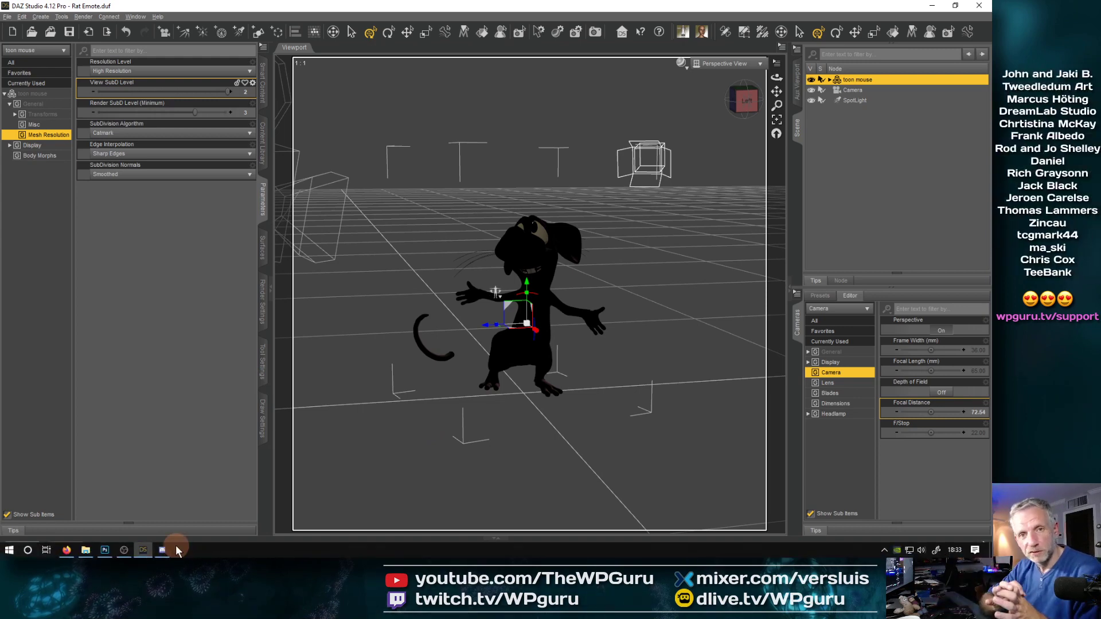
click(115, 548)
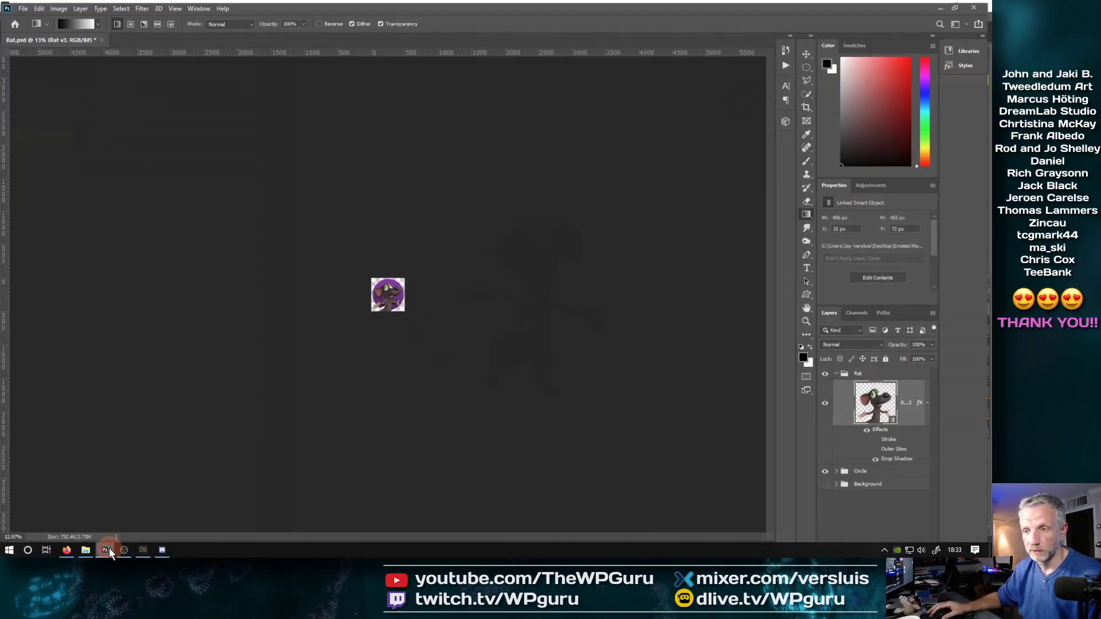
click(25, 7)
mouse_move(91, 156)
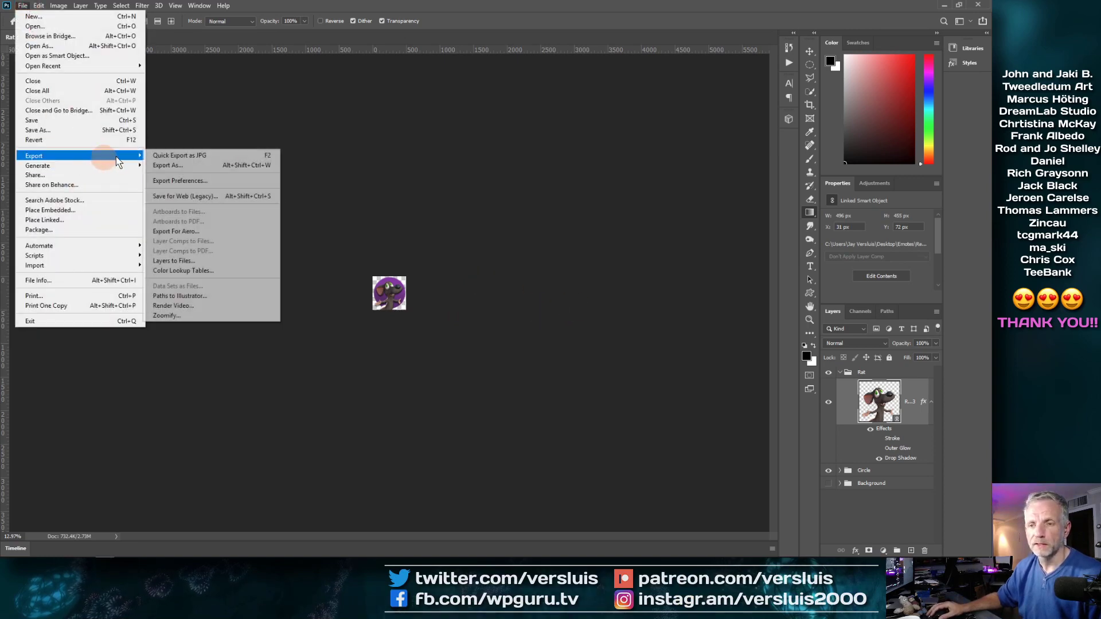
click(226, 165)
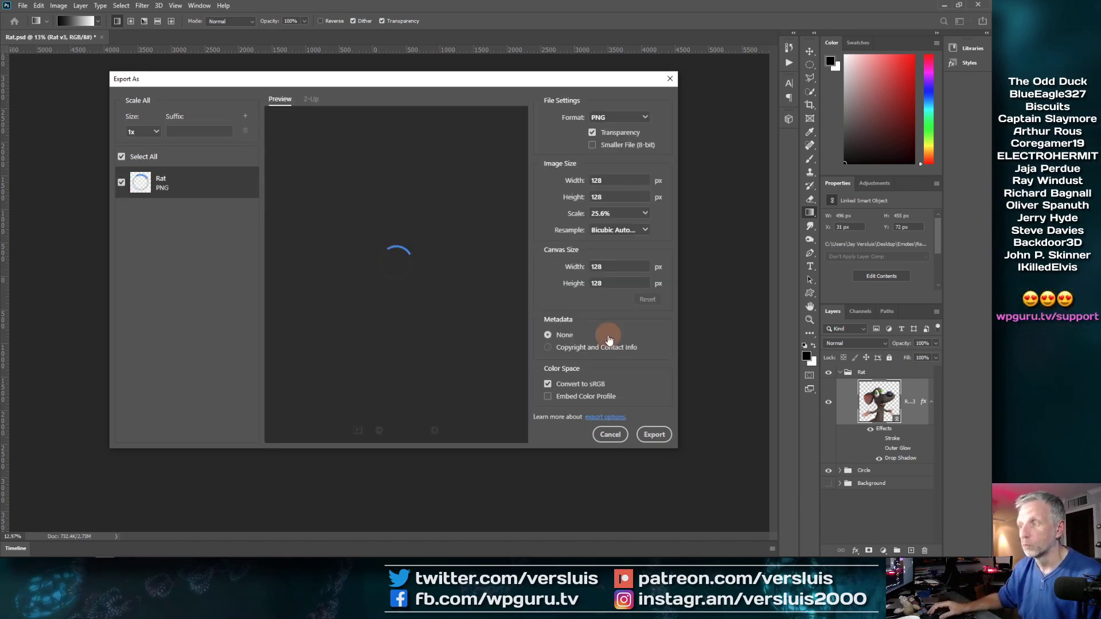
click(621, 182)
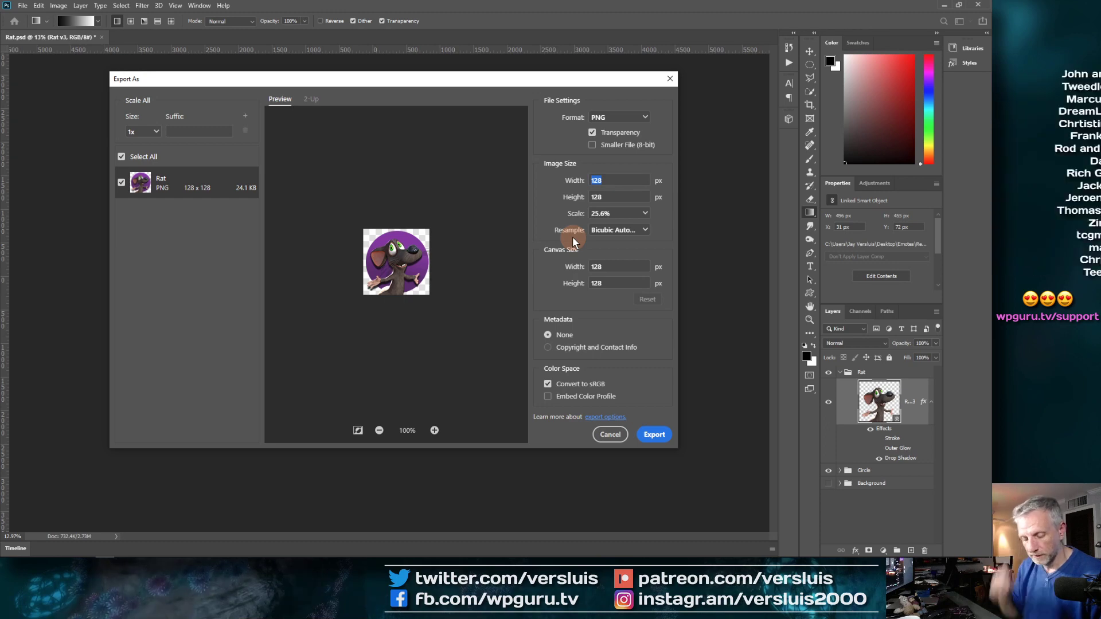
text(28)
key(Tab)
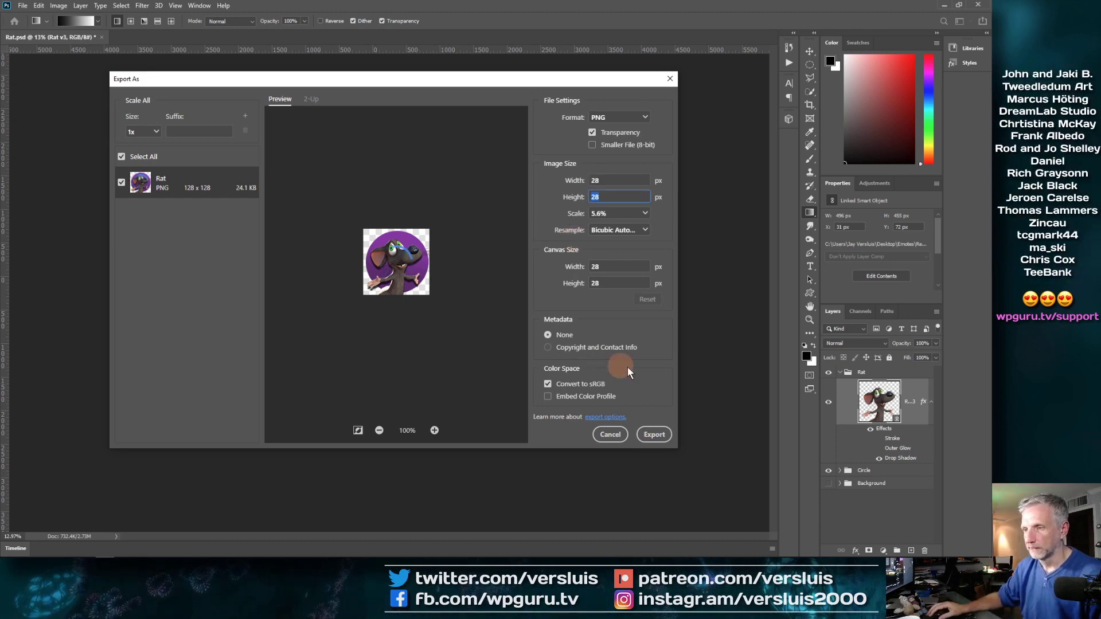
- Save the export in the Tests folder, replacing the existing shadow PNG
click(655, 436)
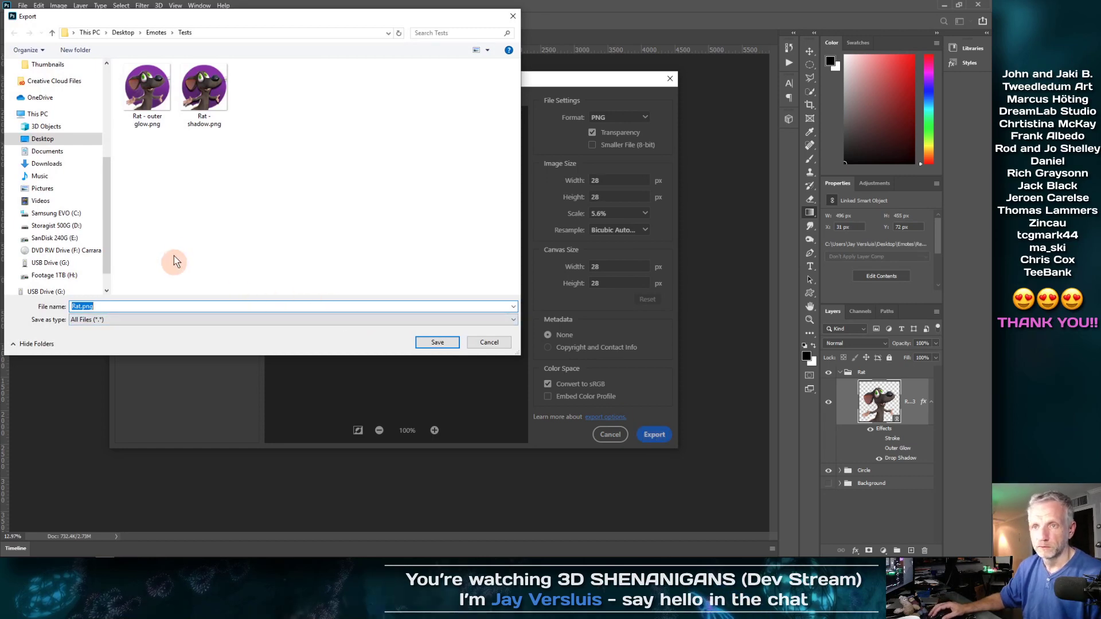
click(202, 86)
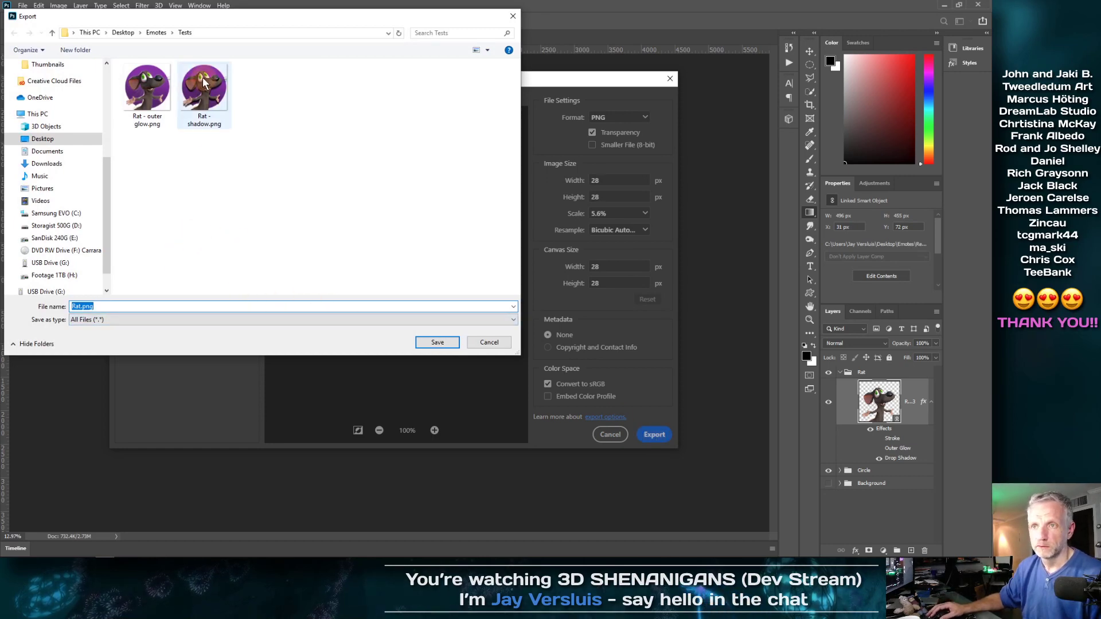
click(436, 342)
click(520, 285)
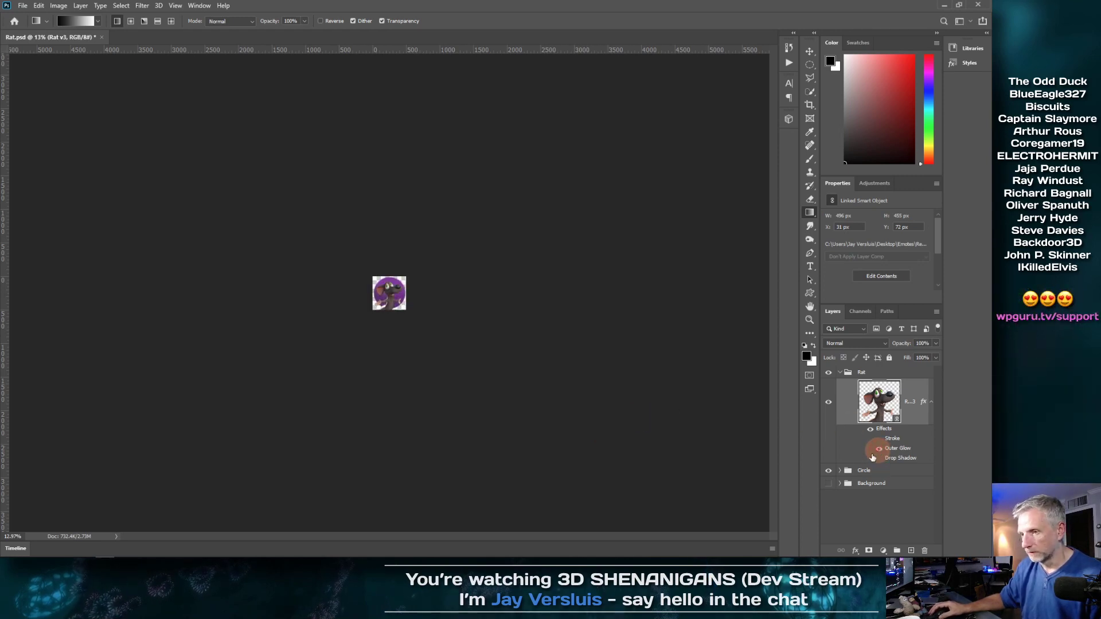
- Export the outer glow version as a 28 x 28 px transparent PNG, replacing "Rat - outer glow.png" in the Tests folder
click(23, 5)
mouse_move(136, 160)
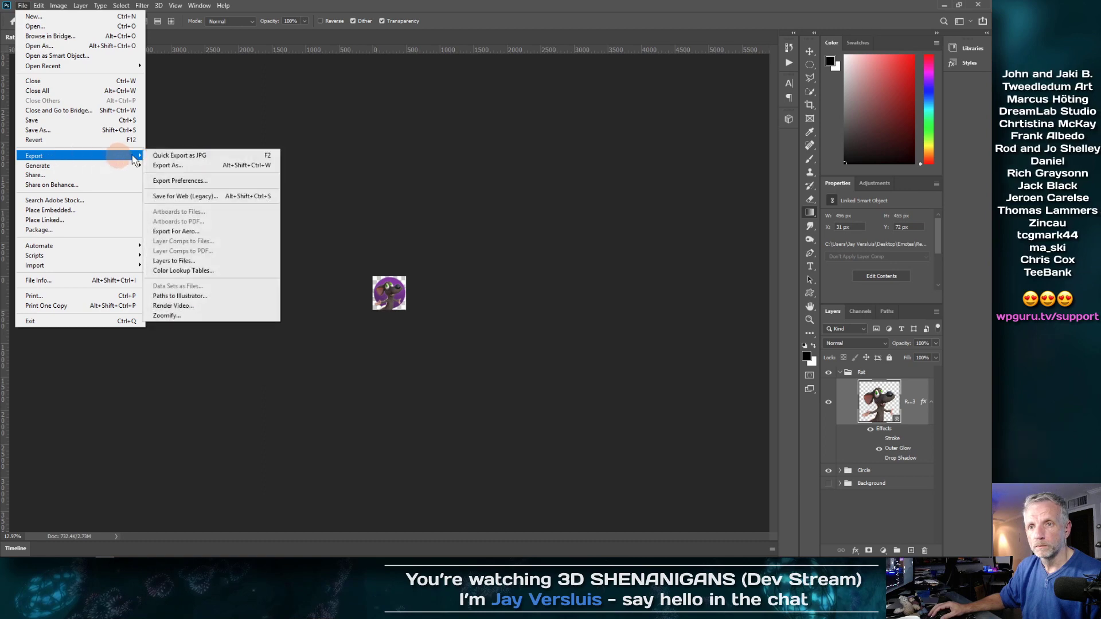
click(189, 167)
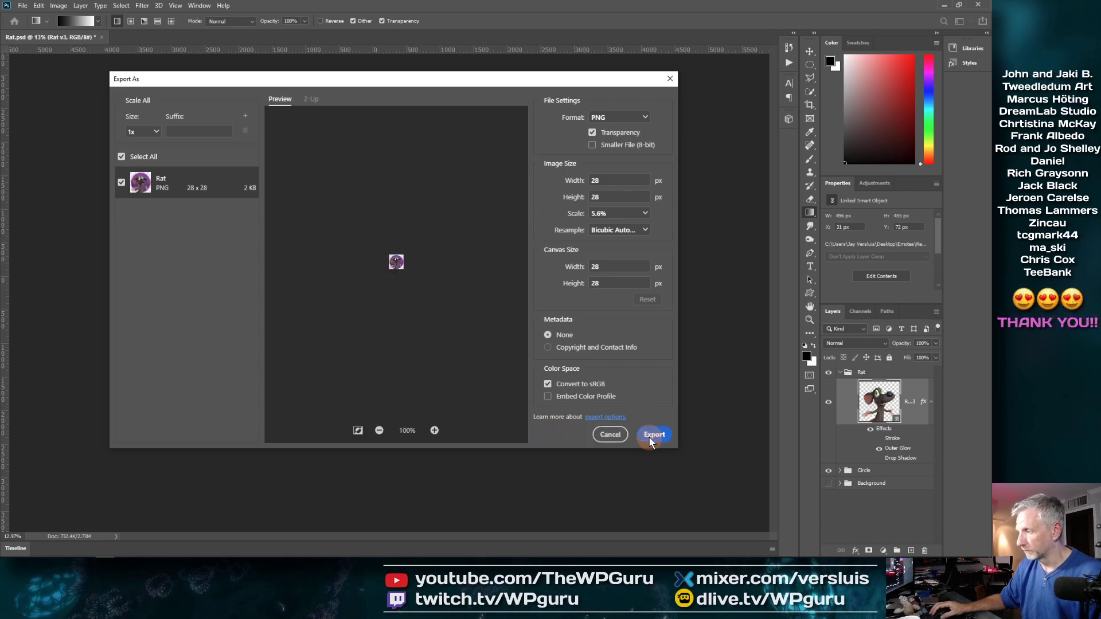
click(650, 437)
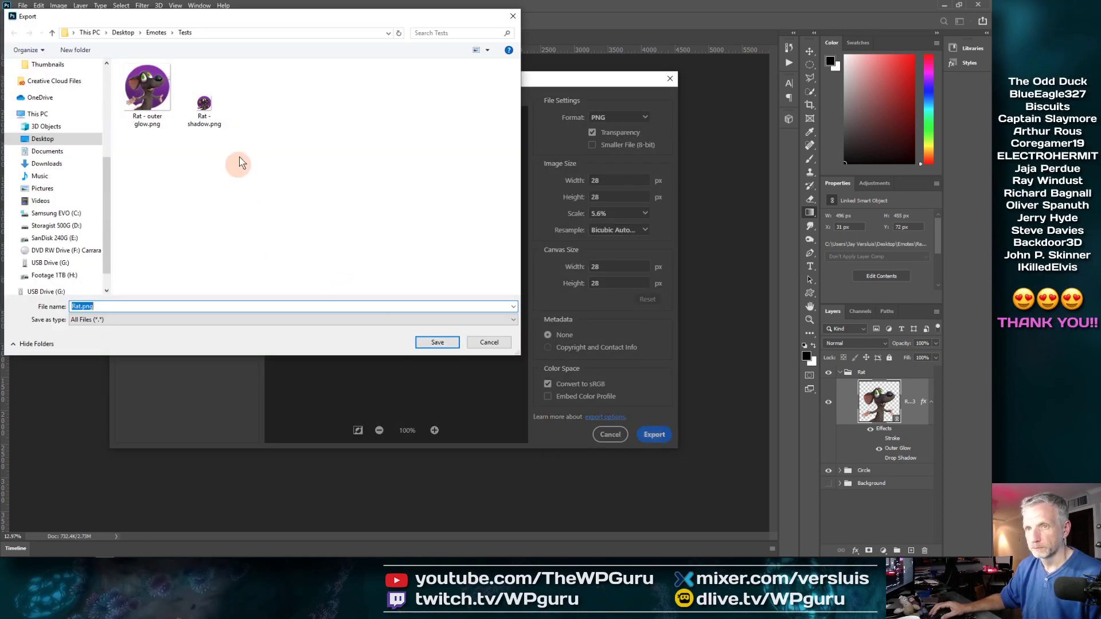
click(147, 92)
click(426, 343)
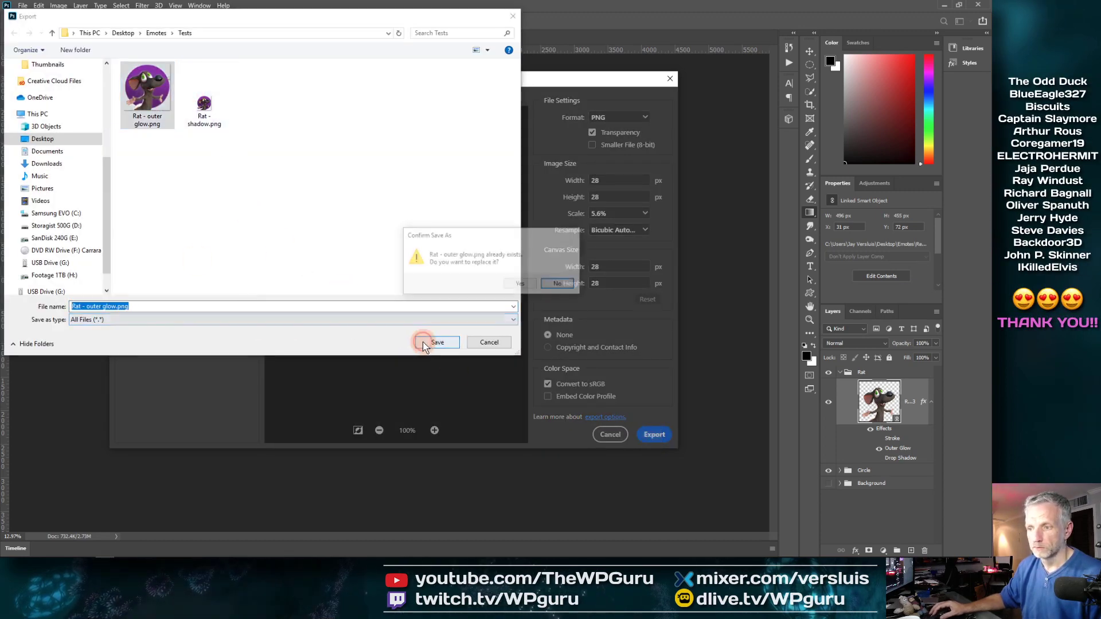
click(520, 284)
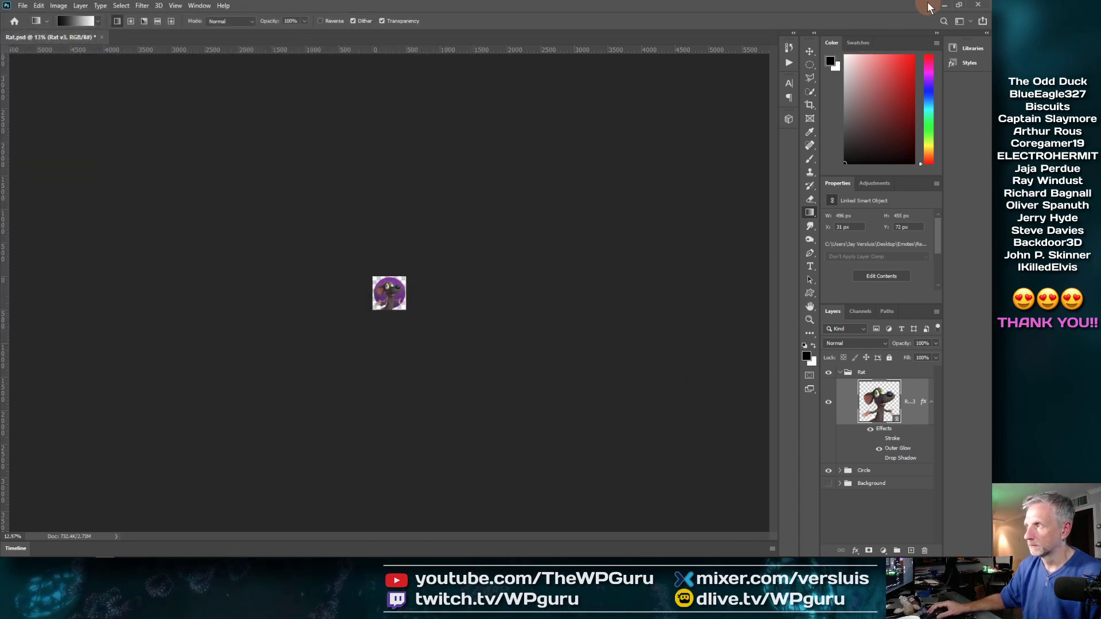
- Minimize the Photoshop and DAZ Studio windows to get back to the desktop
click(944, 5)
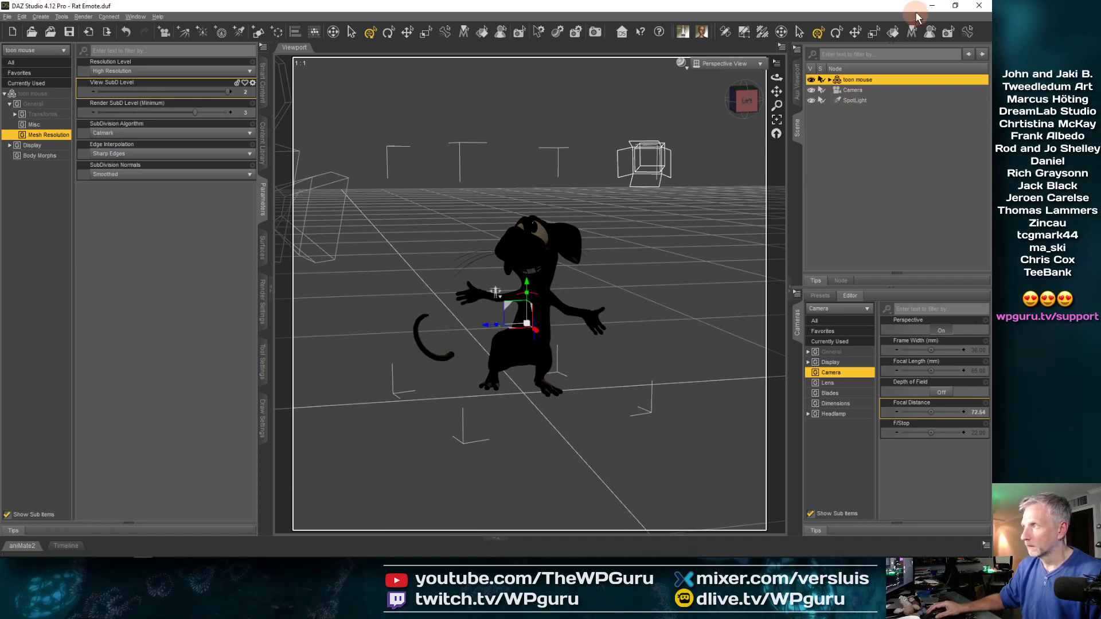
click(932, 5)
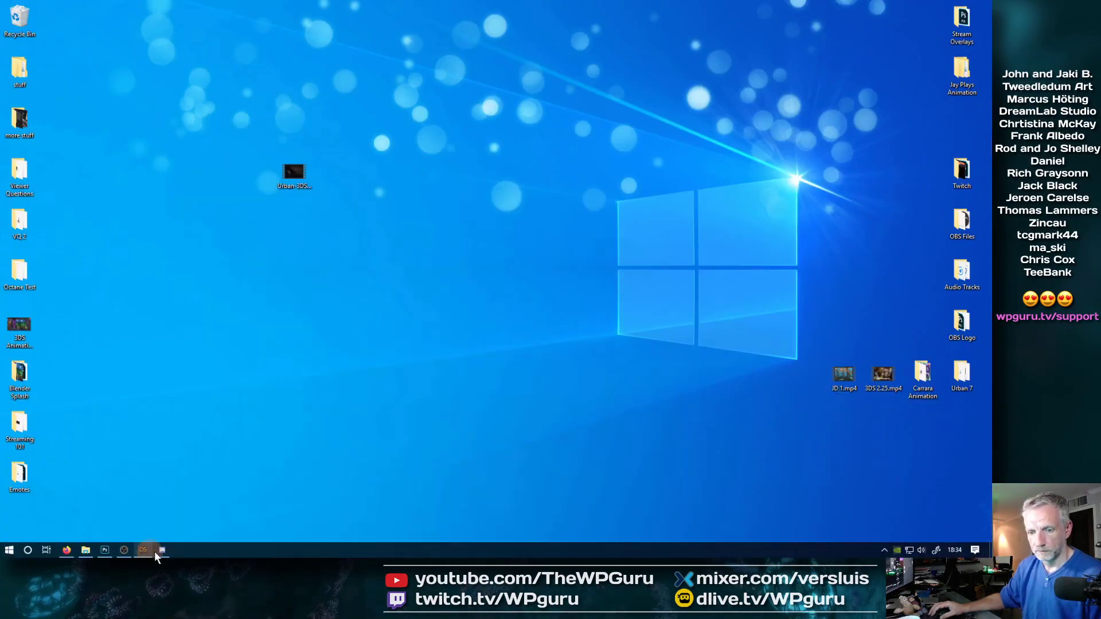
- Post "Rat - outer glow.png" and "Rat - shadow.png" from the Tests folder to the 2d-chat channel in Discord
click(159, 552)
click(87, 551)
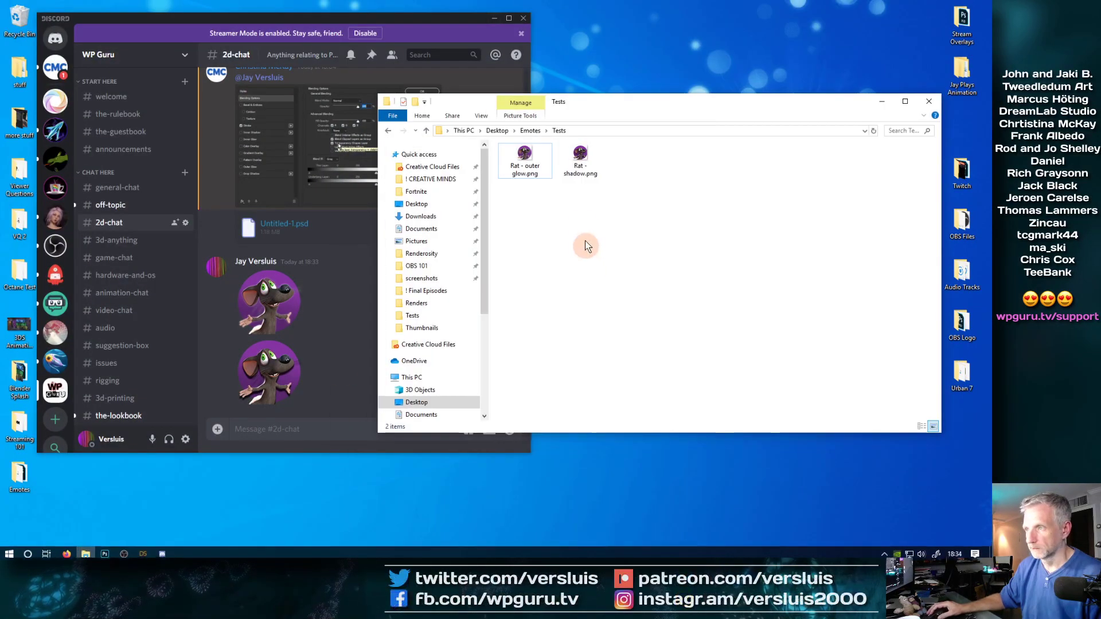
drag(530, 159, 324, 265)
click(385, 283)
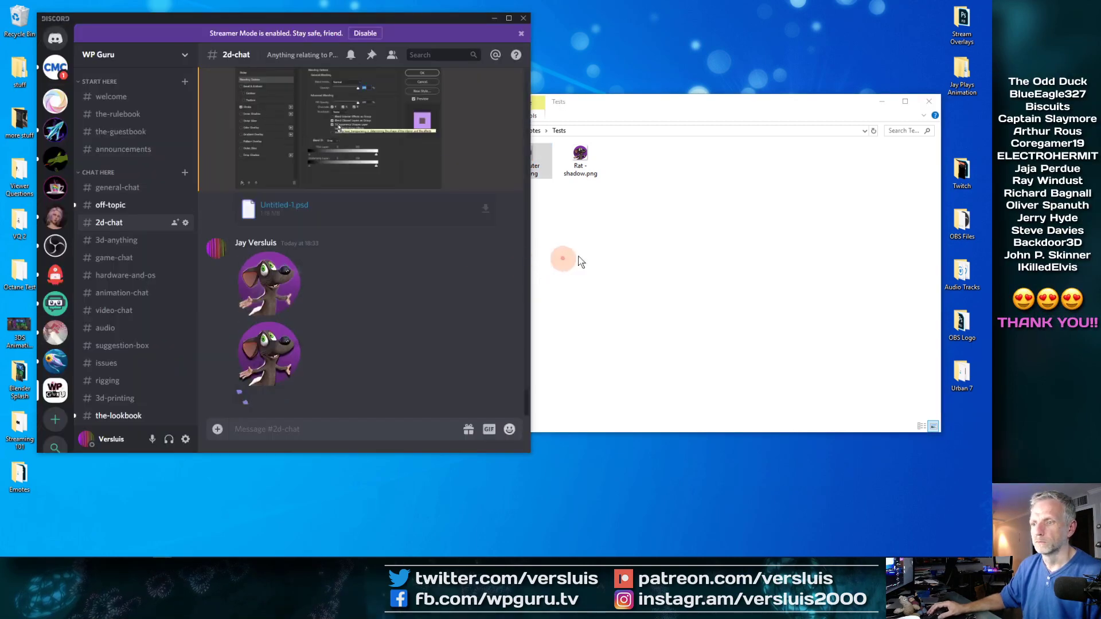
drag(581, 156, 348, 429)
click(389, 284)
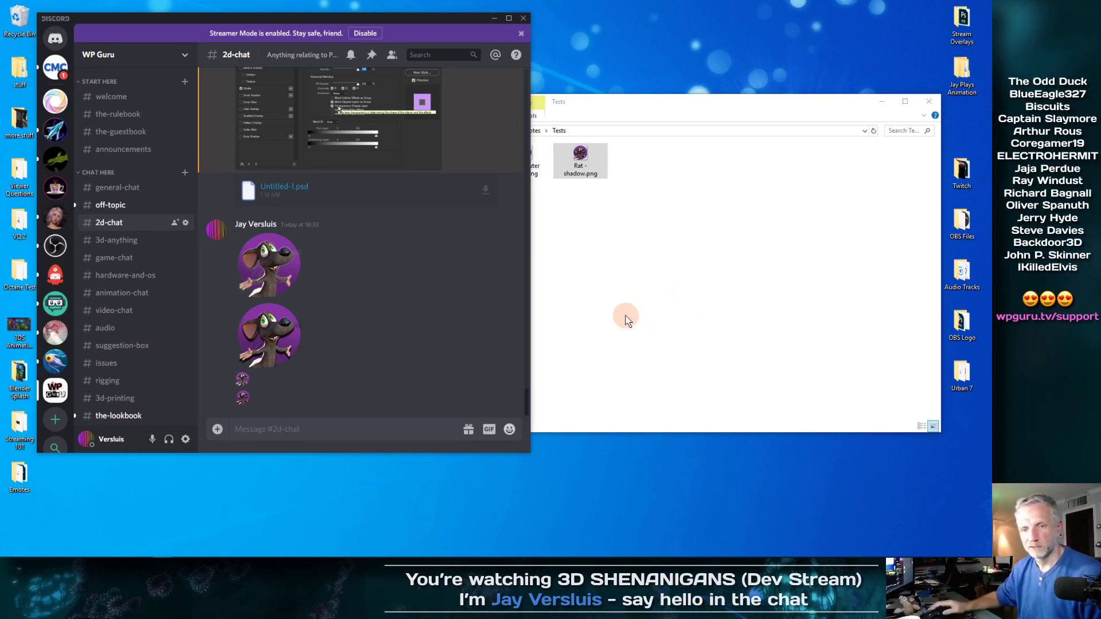
- Switch to DAZ Studio and expand My DAZ 3D Library in the content library, collapsing the Renderosity folder
key(alt+Tab)
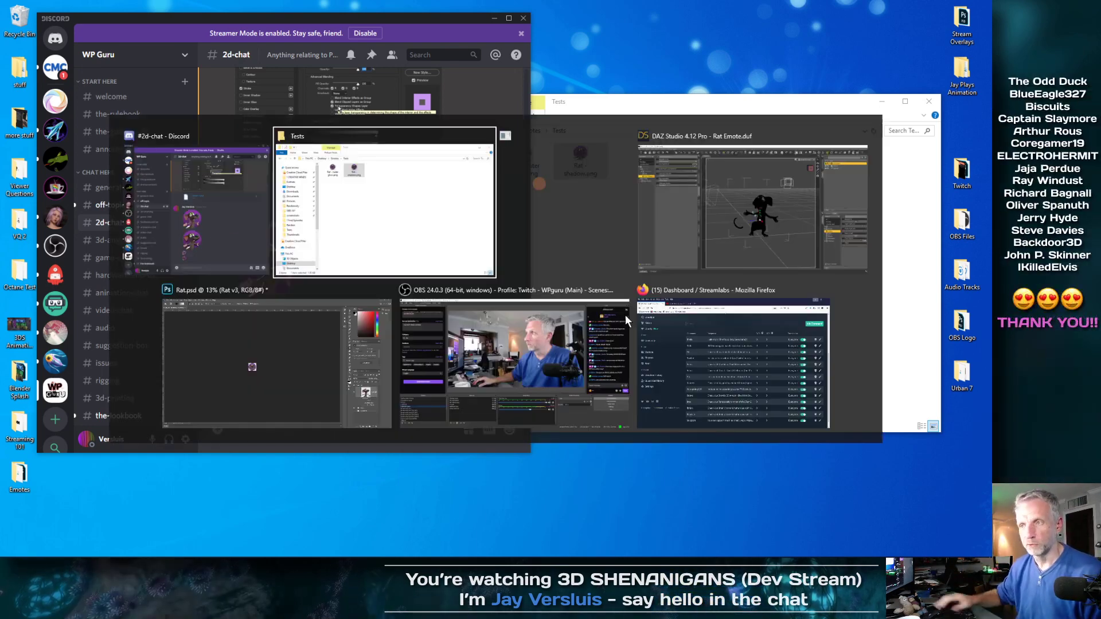
click(787, 208)
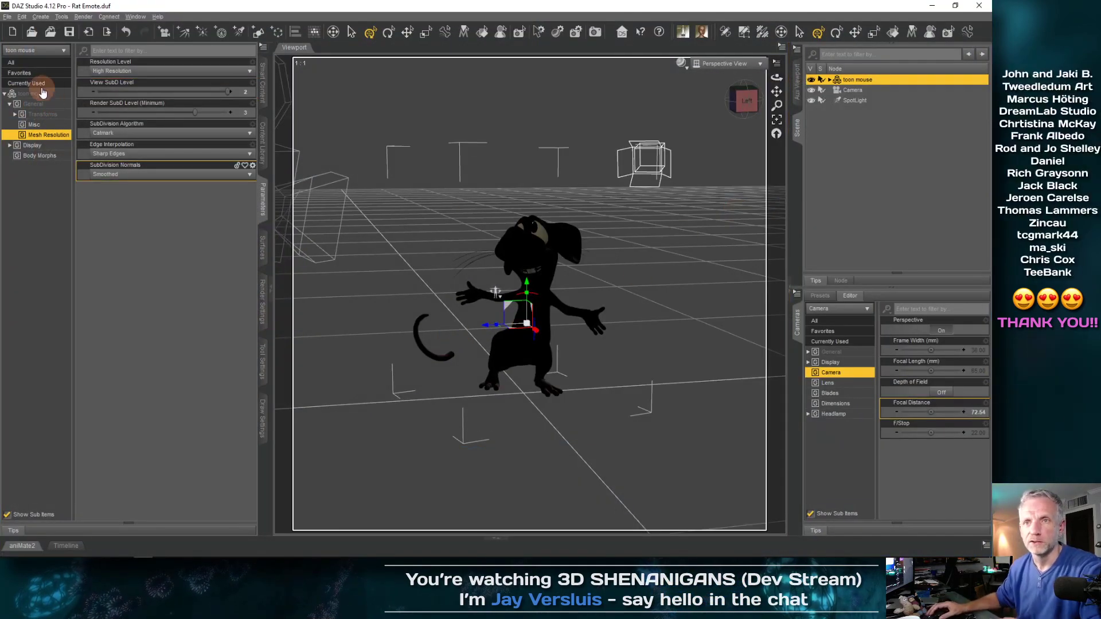
click(262, 140)
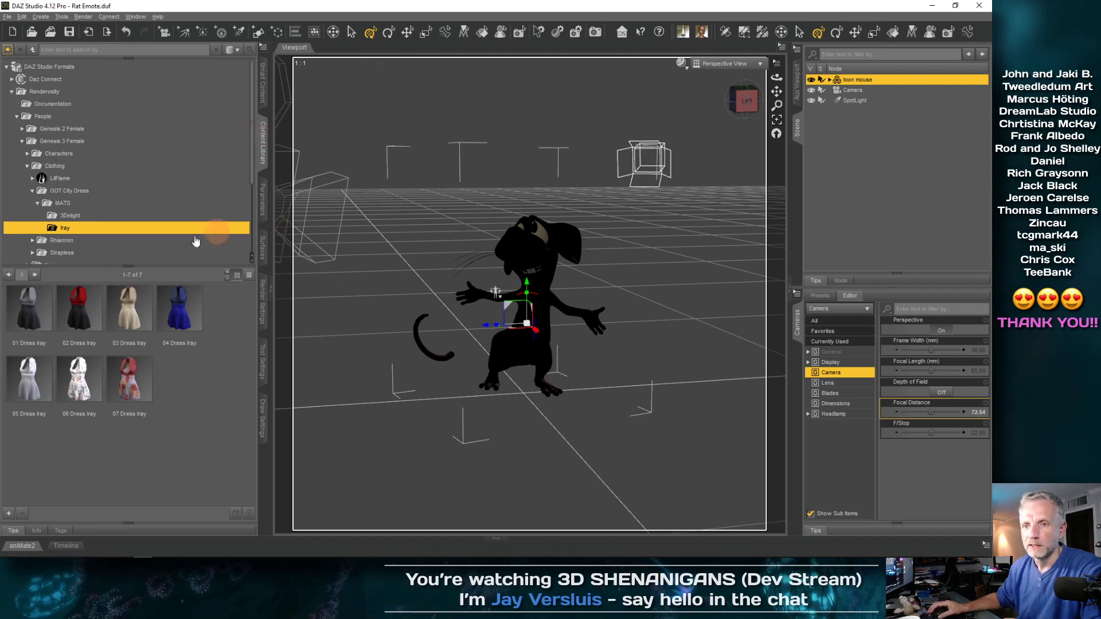
click(17, 118)
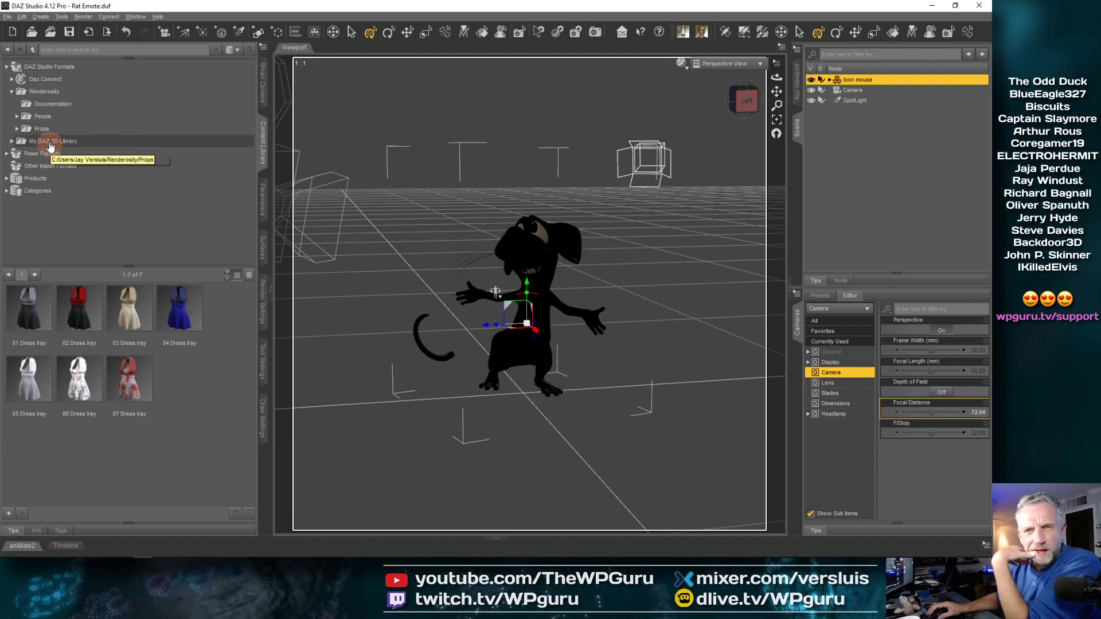
click(11, 91)
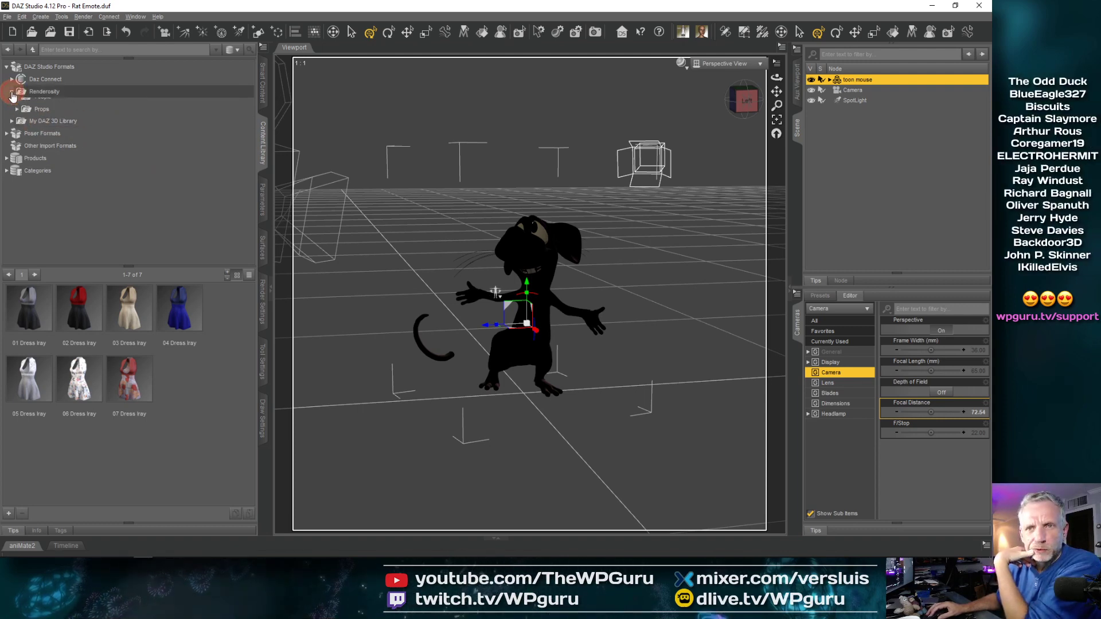
click(12, 104)
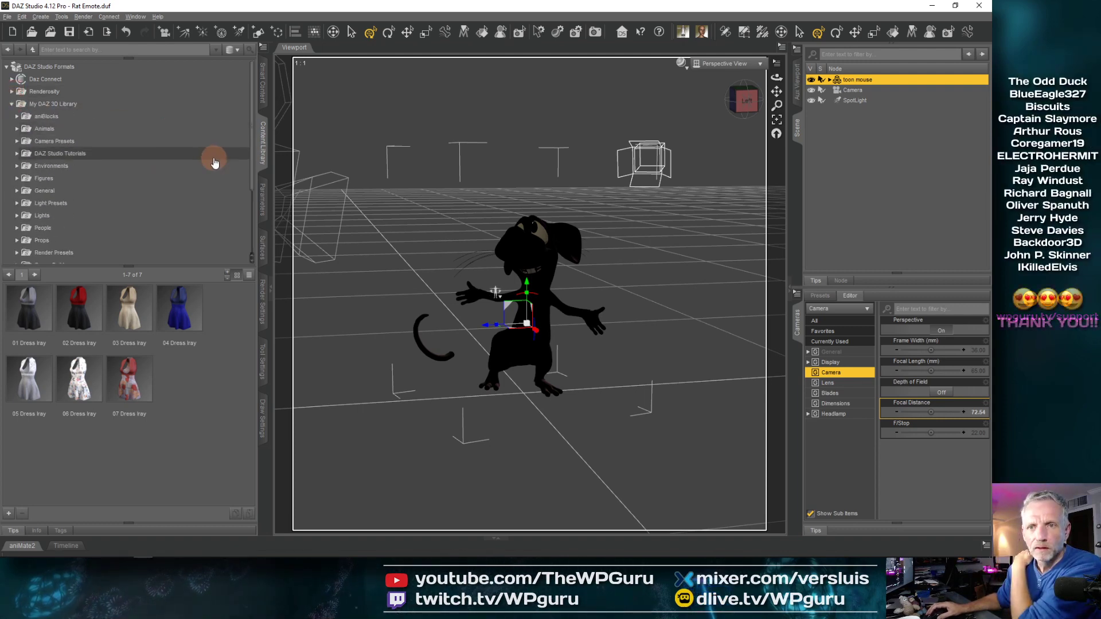
- Load the CMCRubberduck prop from the library's Props > CMC > CMCRubberduck folder into the scene
scroll(209, 165, down, 1)
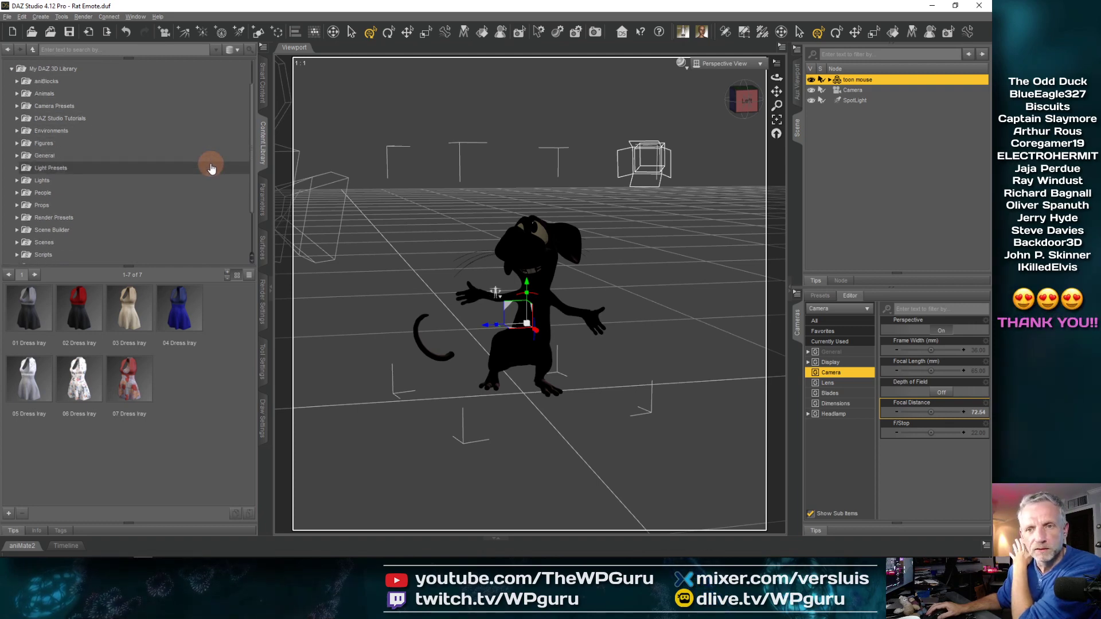
click(17, 205)
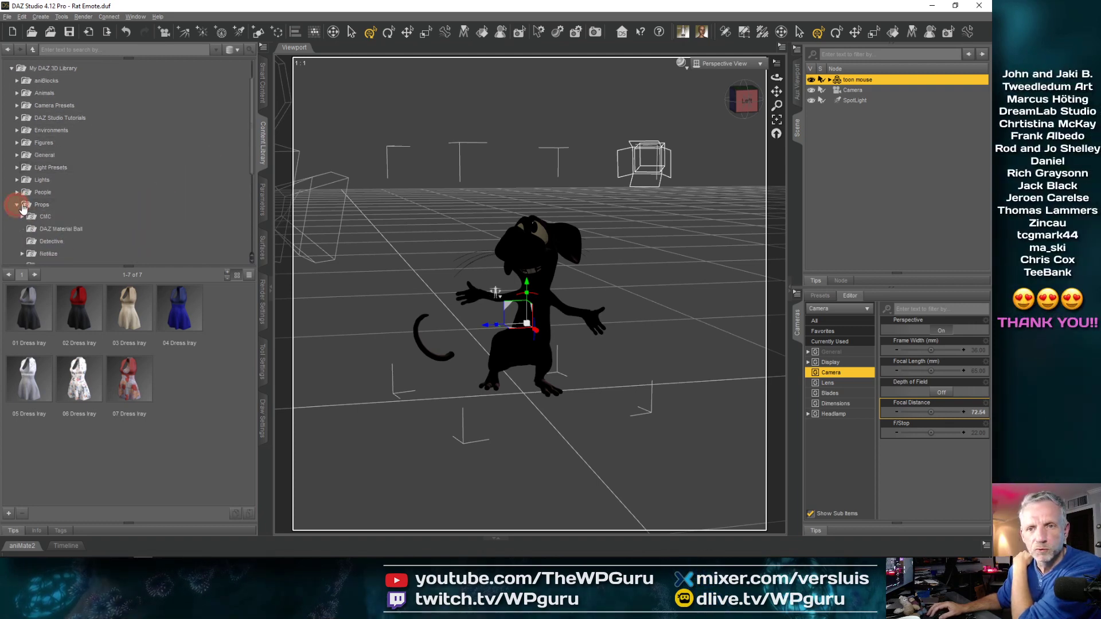
scroll(153, 184, down, 2)
click(24, 172)
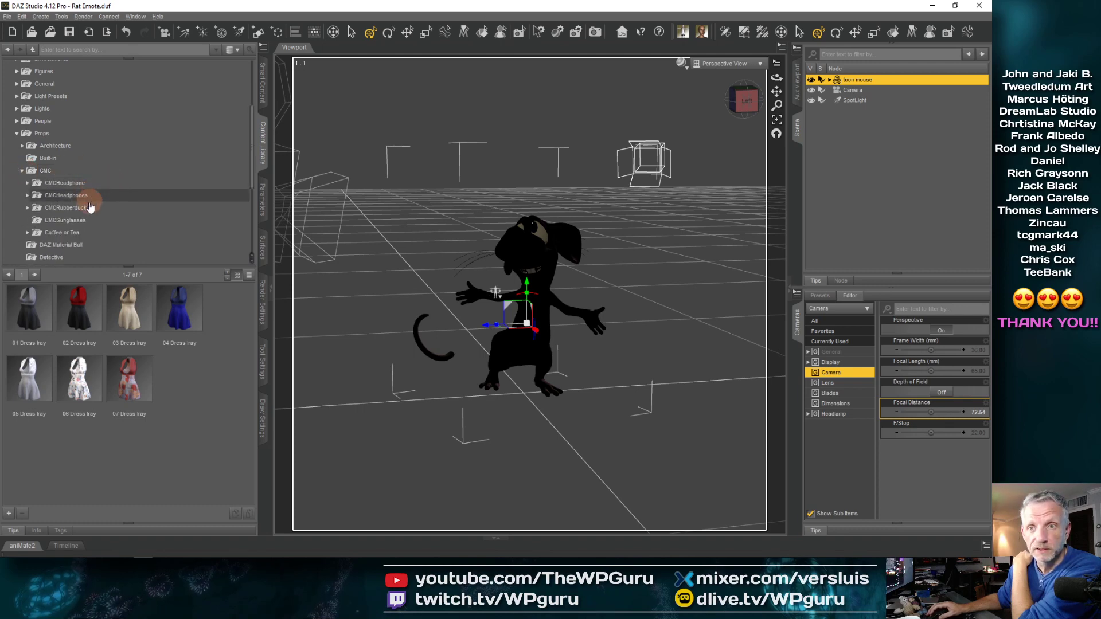
click(60, 208)
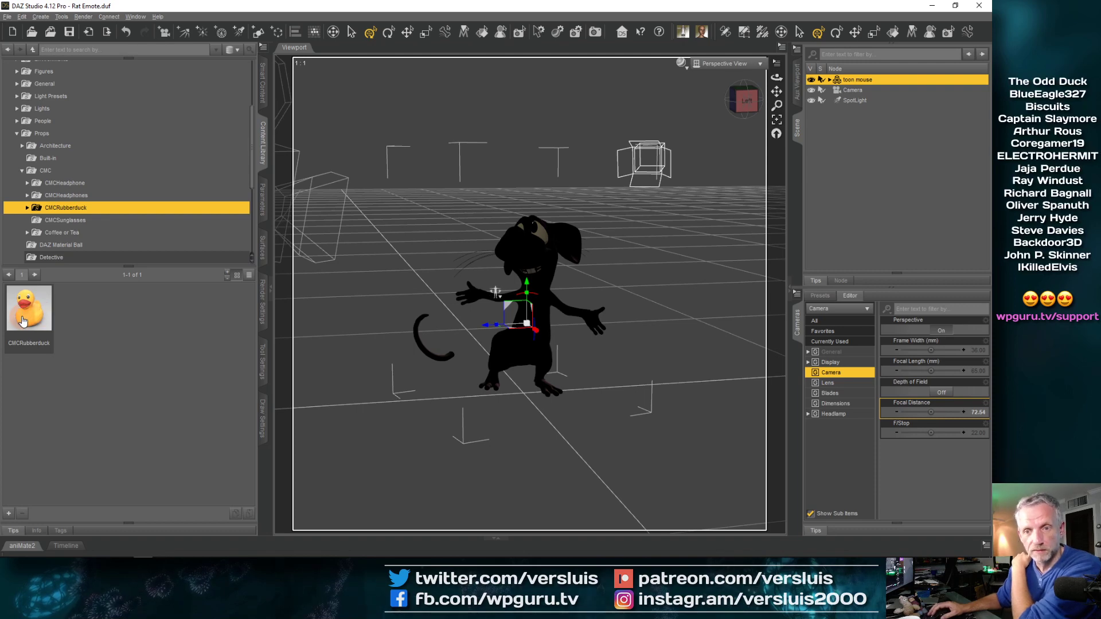
mouse_move(23, 321)
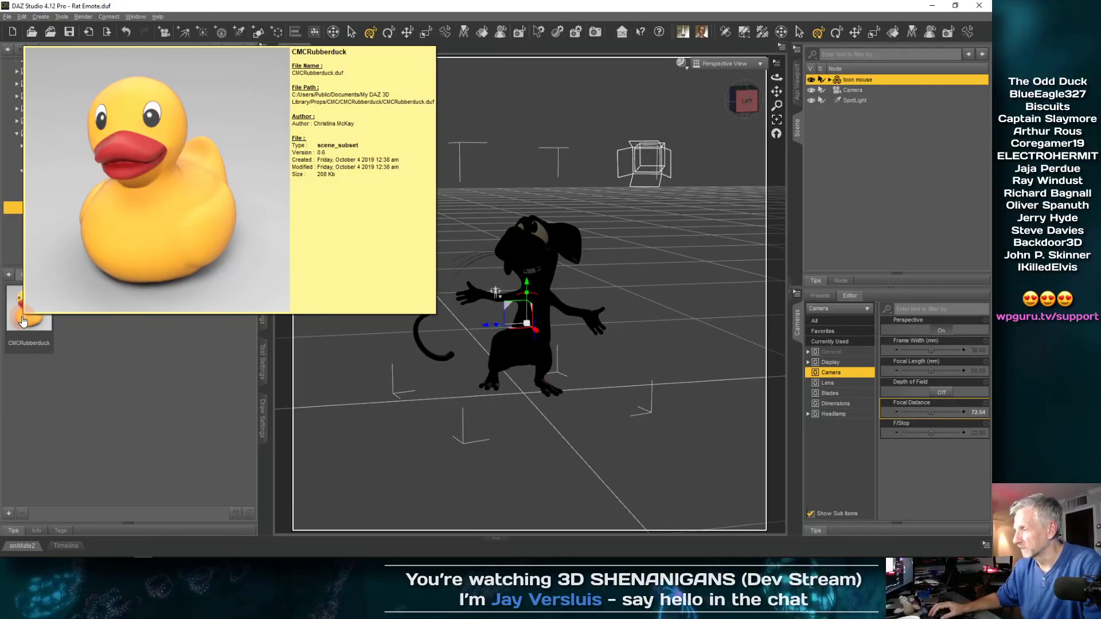
double_click(23, 321)
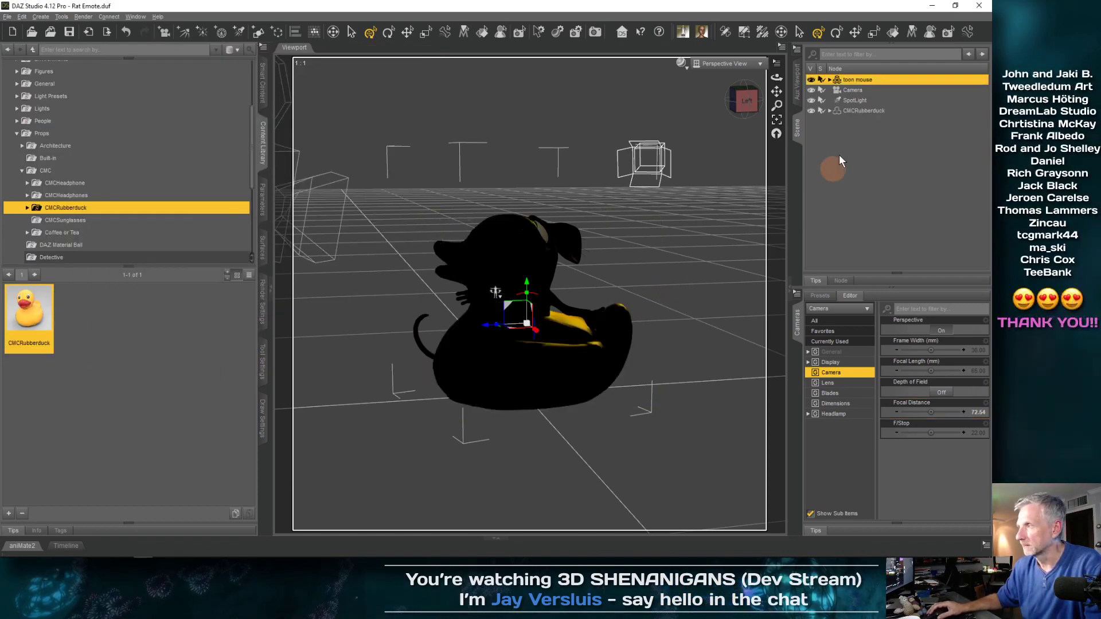
- Select the rubber duck and rotate it about 90° around its vertical axis, with the auxiliary viewport shown
click(811, 79)
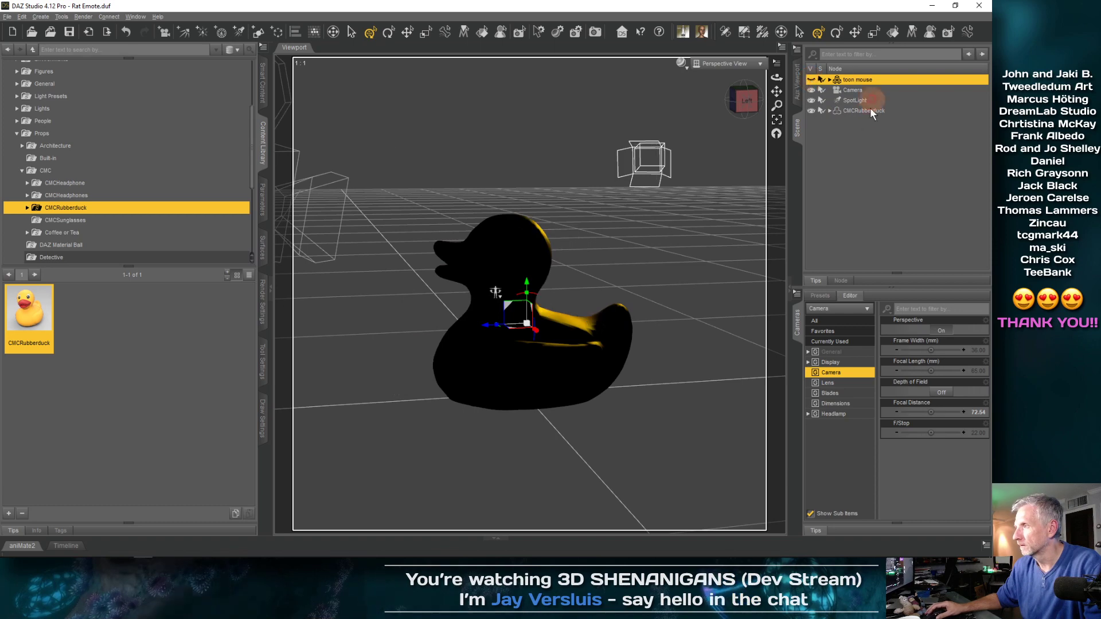
click(811, 80)
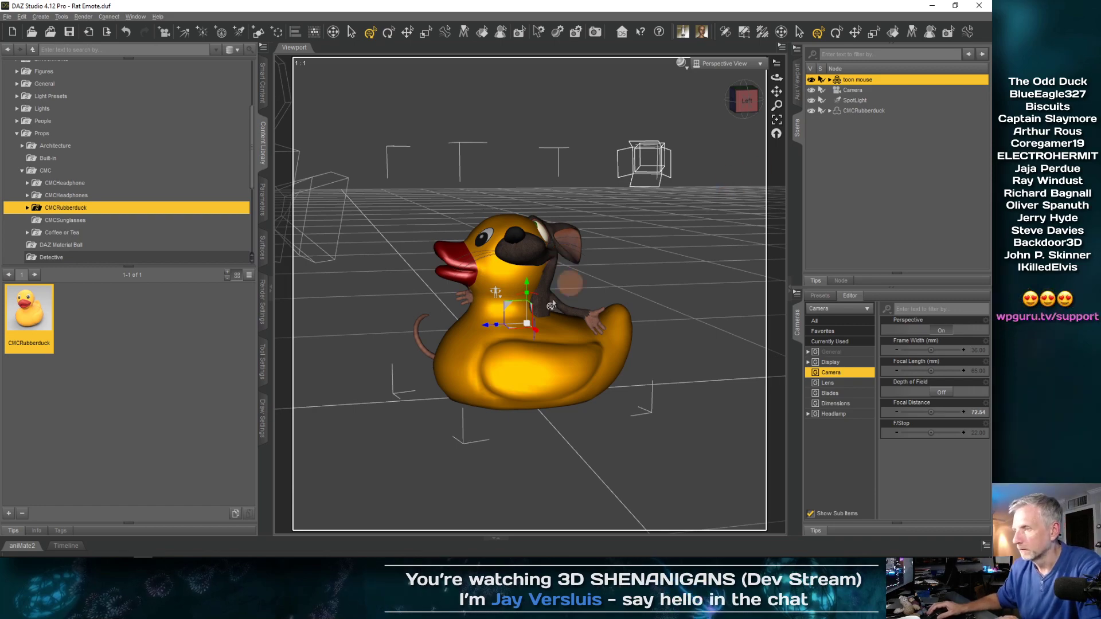
drag(578, 345, 578, 345)
click(857, 110)
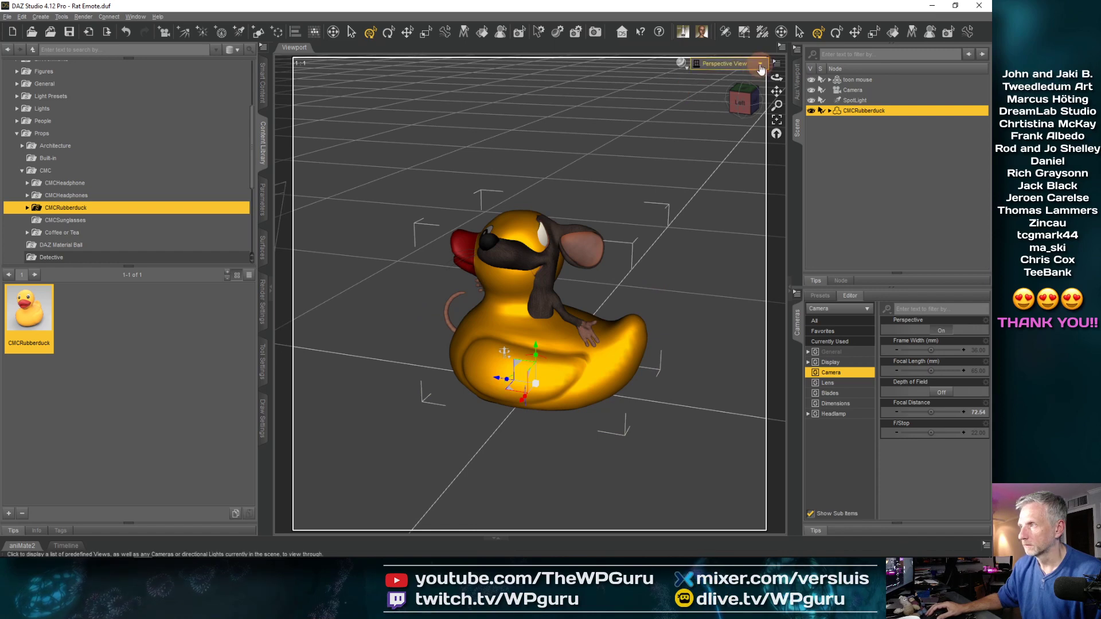
click(798, 80)
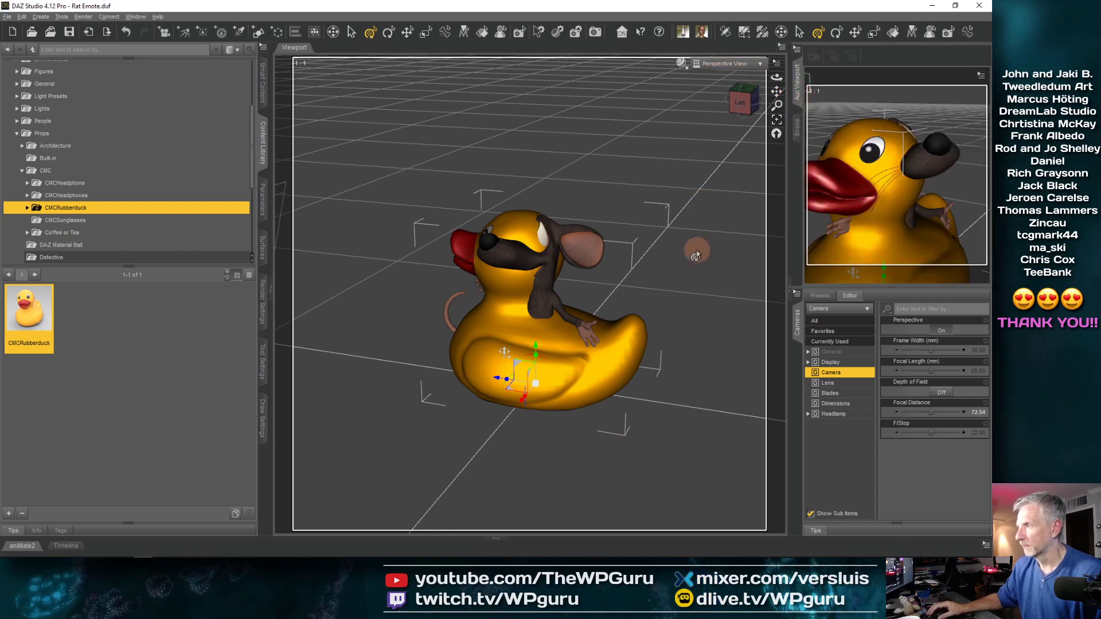
drag(437, 359, 481, 368)
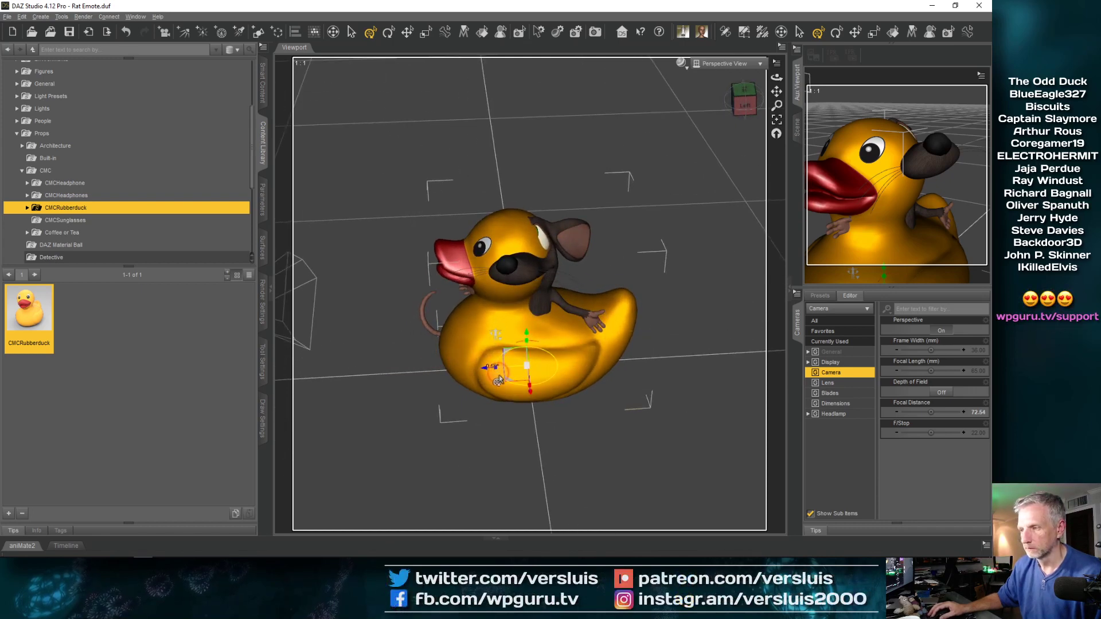
drag(499, 380, 552, 392)
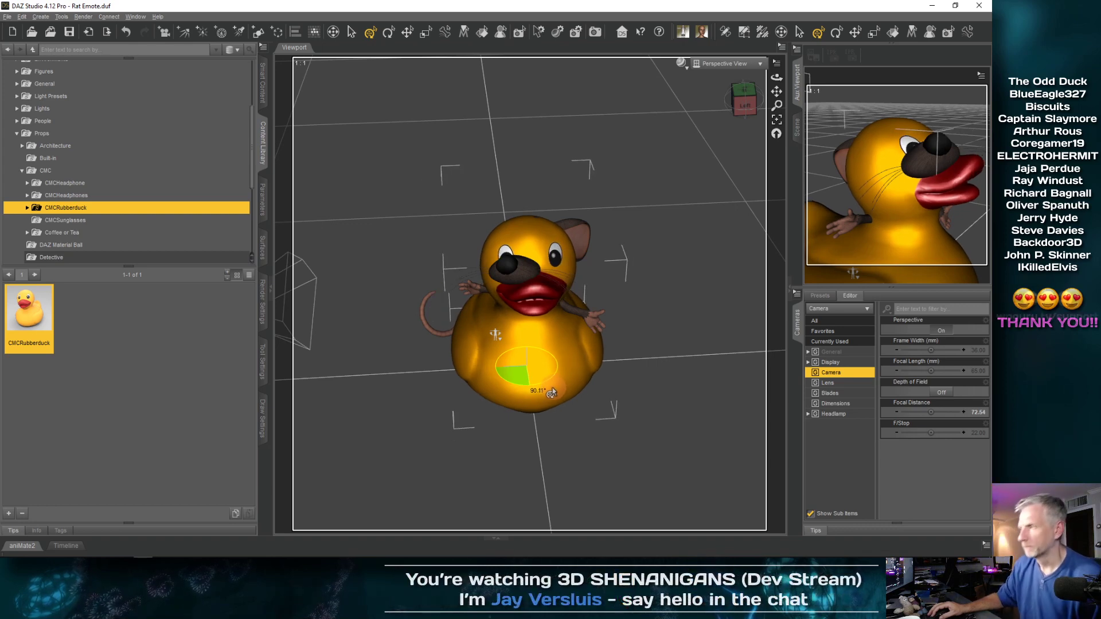
- Hide the toon mouse in the scene and bring back the auxiliary viewport
click(797, 127)
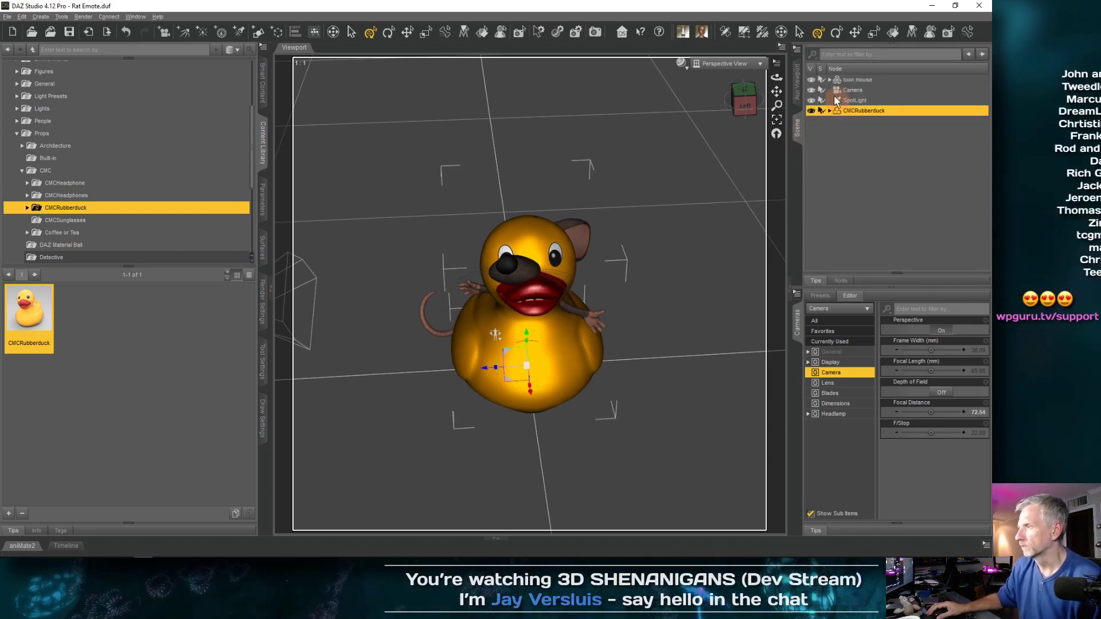
click(817, 80)
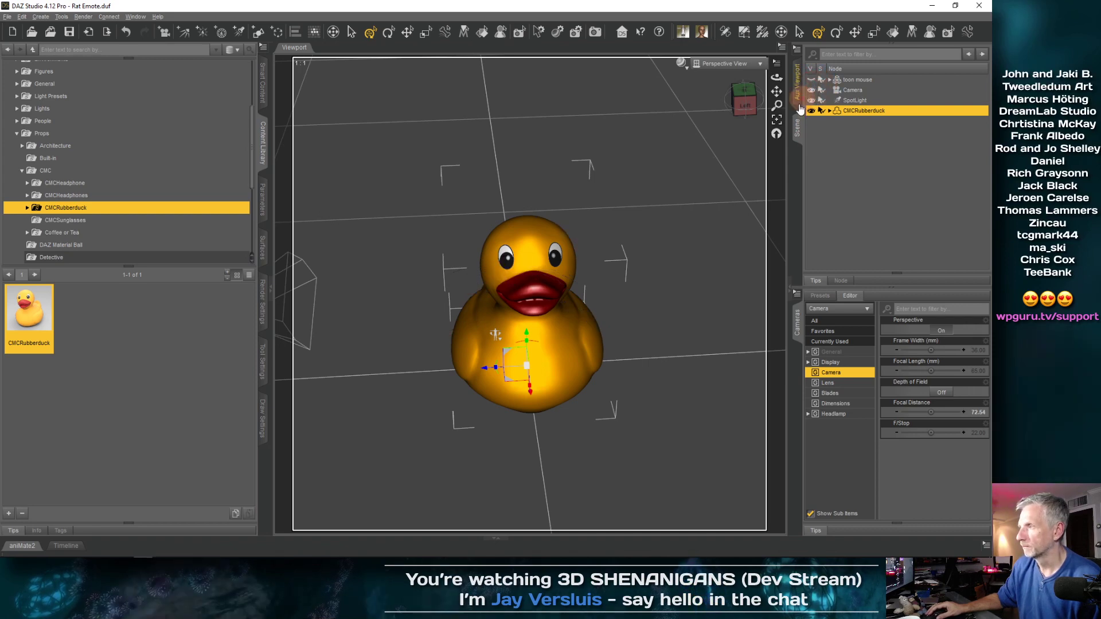
click(797, 81)
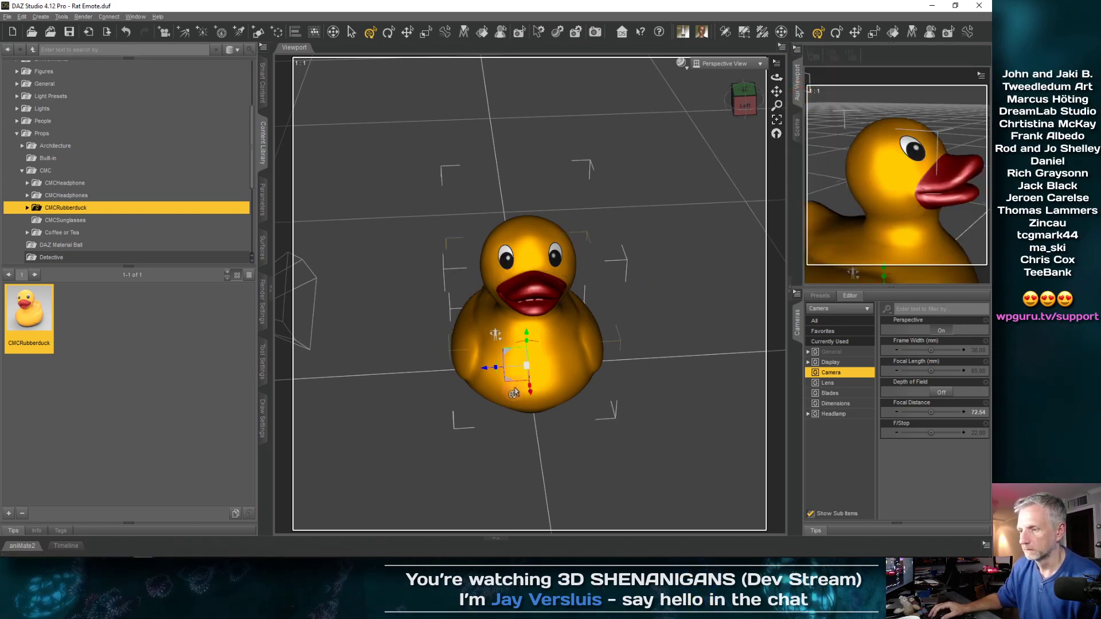
- Scale the rubber duck to about 78%, raise it to about 16 on Y, and turn it to about -9° on Y
drag(478, 396, 476, 390)
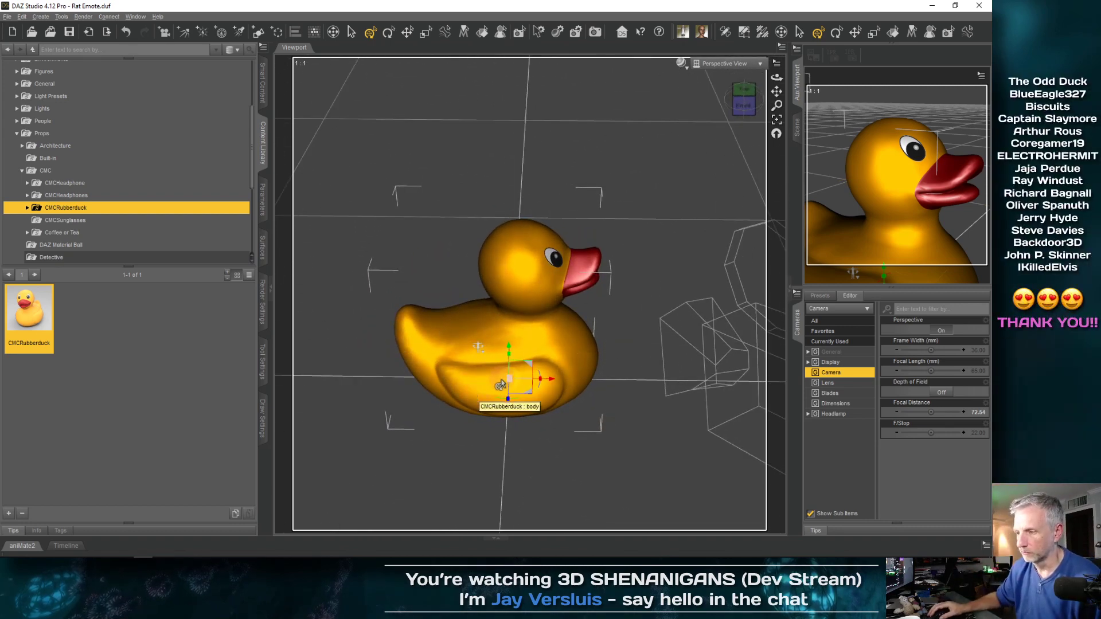
drag(509, 385, 508, 333)
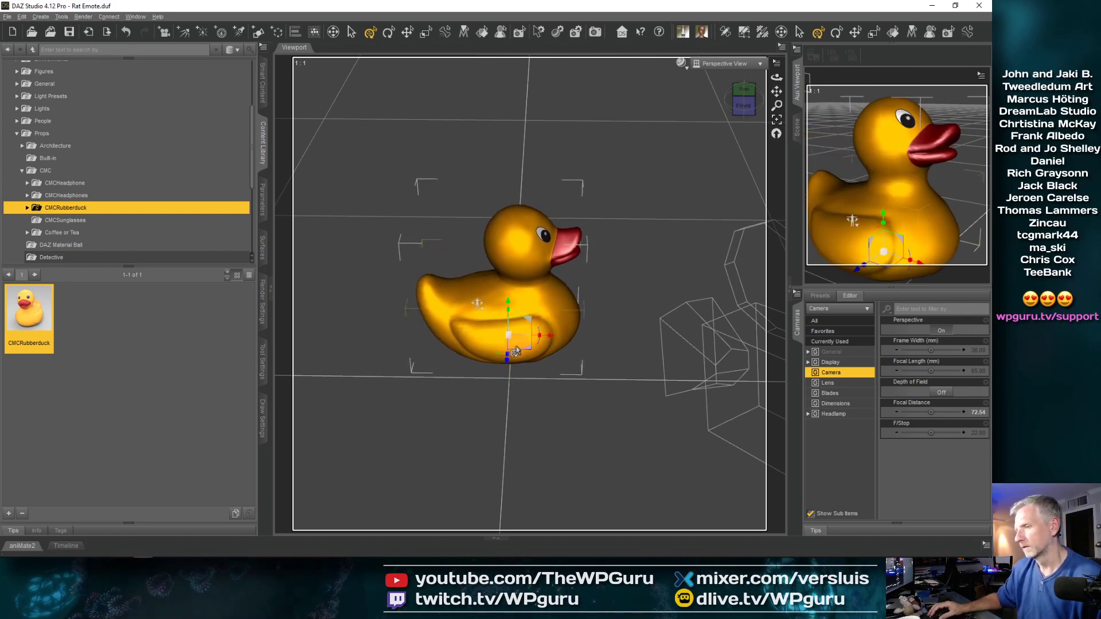
drag(498, 360, 535, 347)
scroll(507, 335, up, 6)
scroll(498, 343, up, 5)
scroll(497, 344, down, 4)
scroll(536, 346, up, 5)
drag(532, 276, 542, 342)
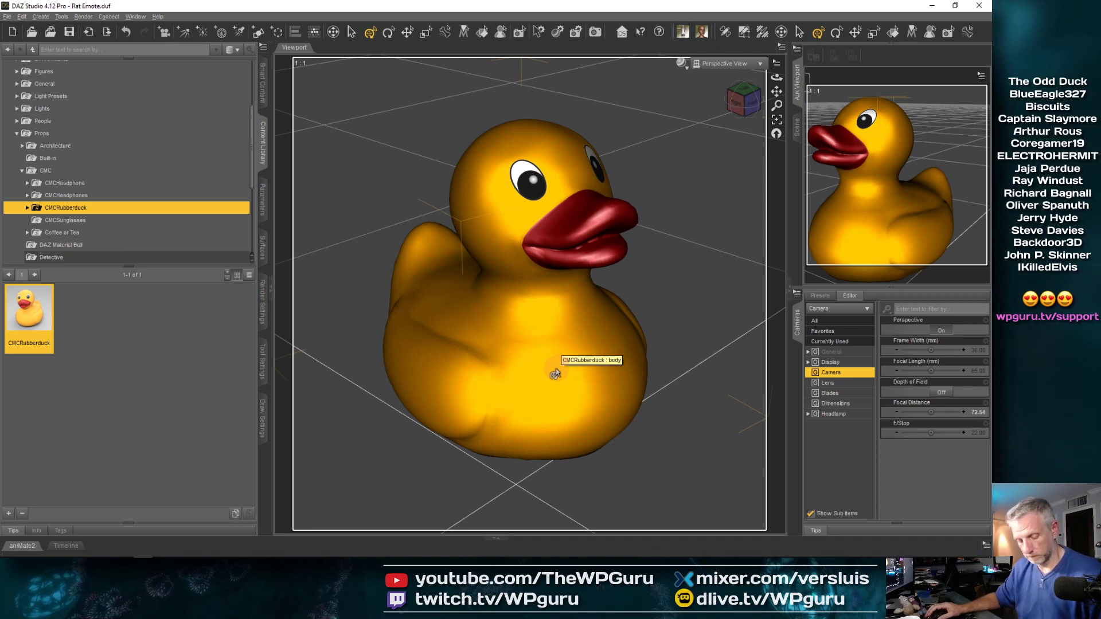
- Show the rubber duck's general parameters and tilt the whole duck sideways about 8° on Z
mouse_move(556, 370)
mouse_down()
mouse_move(542, 379)
mouse_move(557, 375)
mouse_up()
scroll(549, 371, up, 1)
scroll(549, 370, down, 1)
scroll(549, 371, up, 1)
click(519, 218)
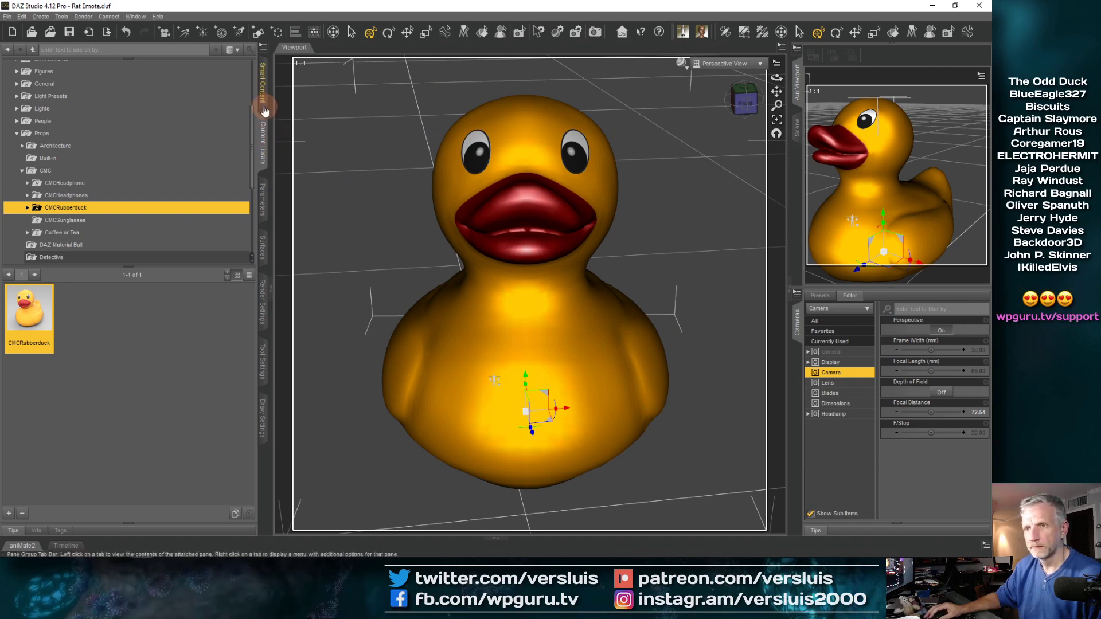
click(263, 191)
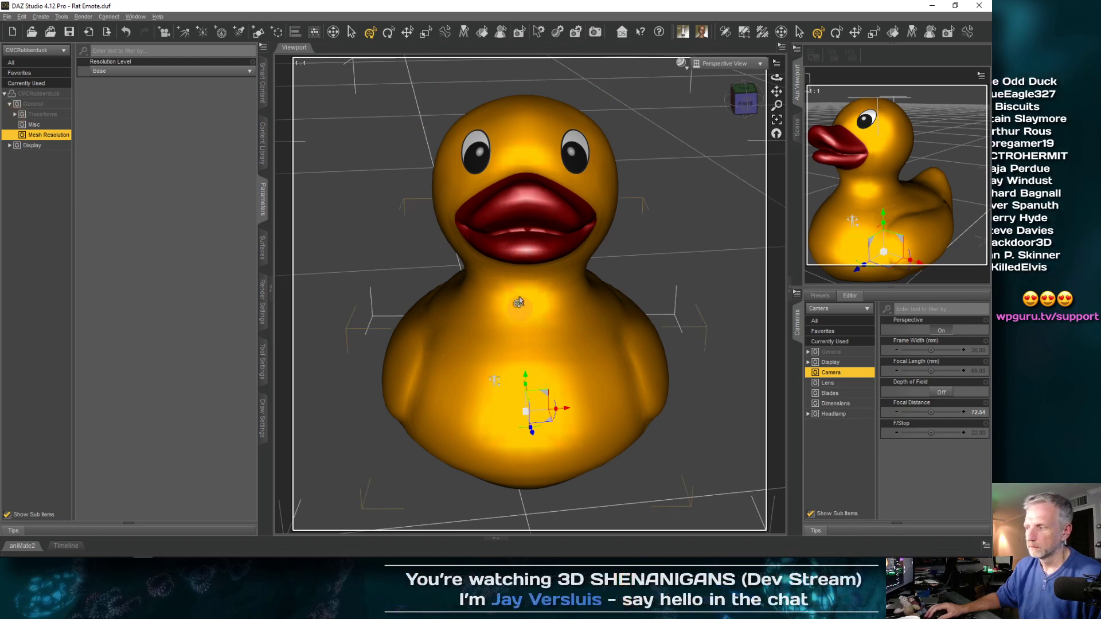
drag(526, 320, 526, 324)
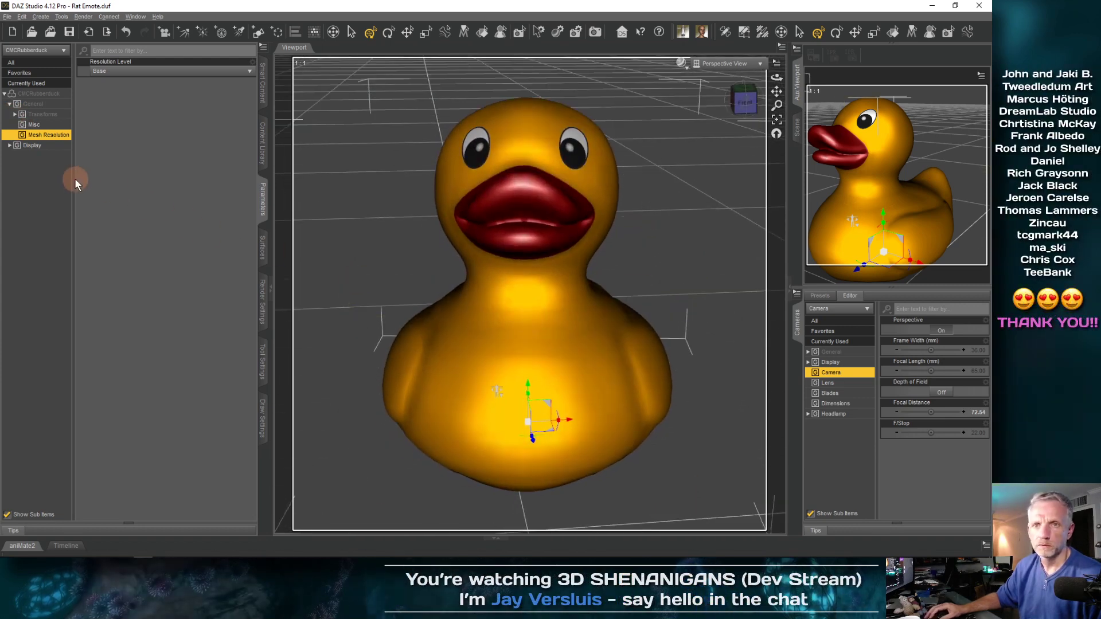
click(49, 125)
click(35, 105)
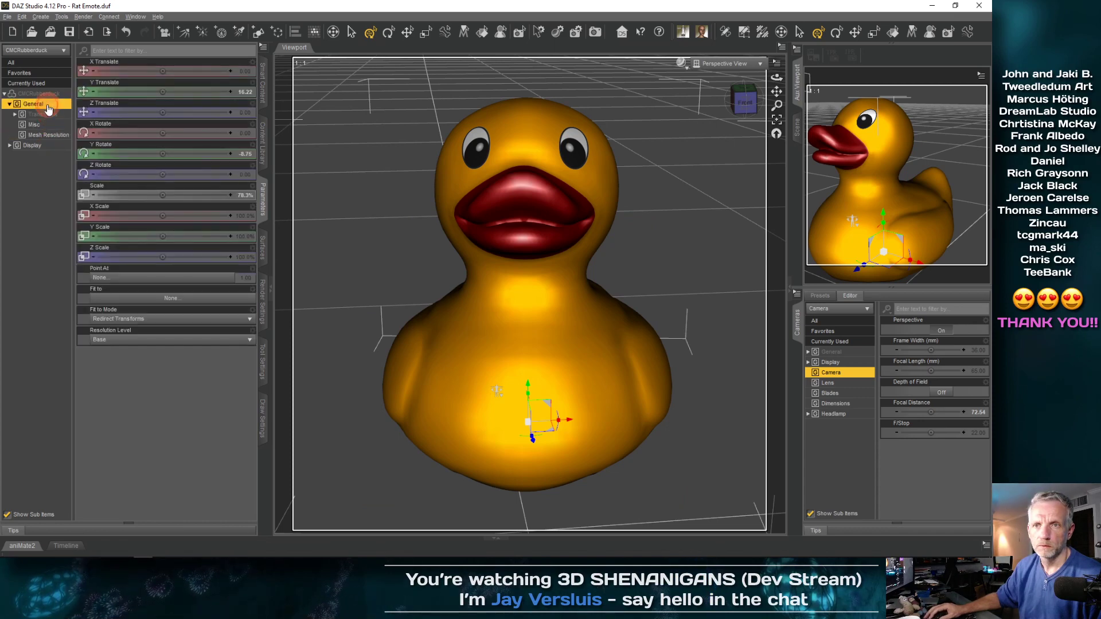
drag(538, 313, 555, 235)
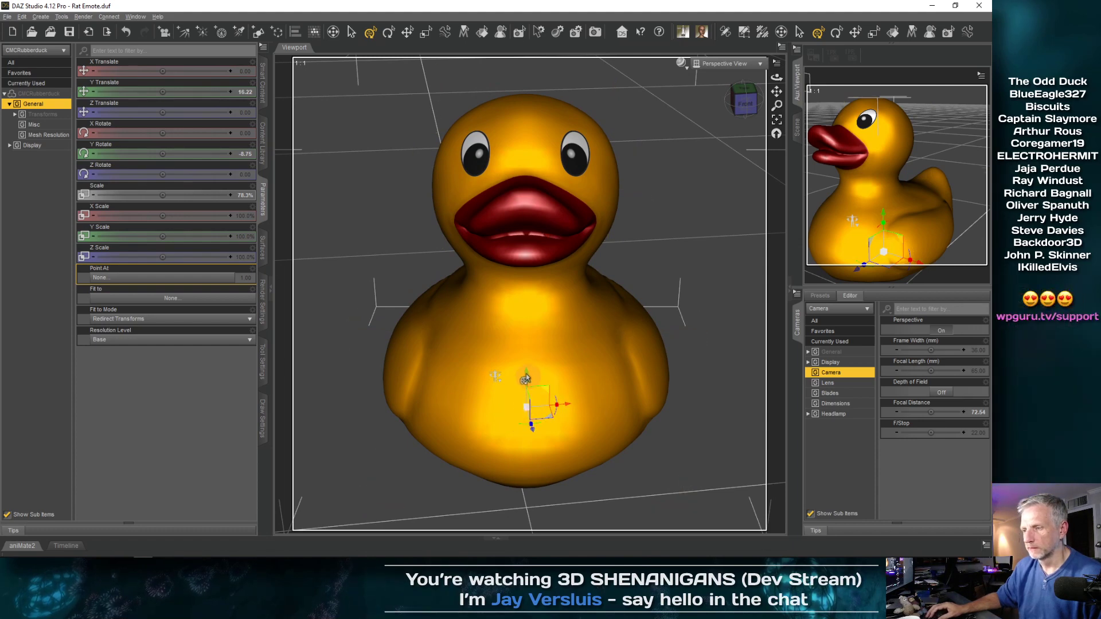
drag(525, 380, 543, 359)
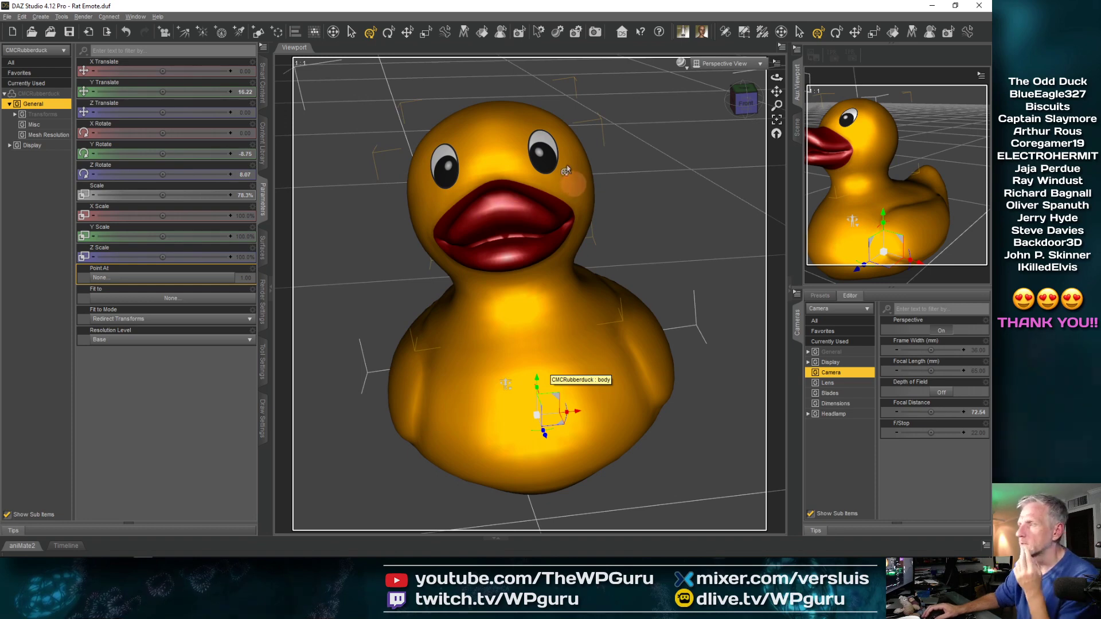
- Show the scene's node list, select the duck's head, and undo the sideways tilt of the whole duck
click(796, 133)
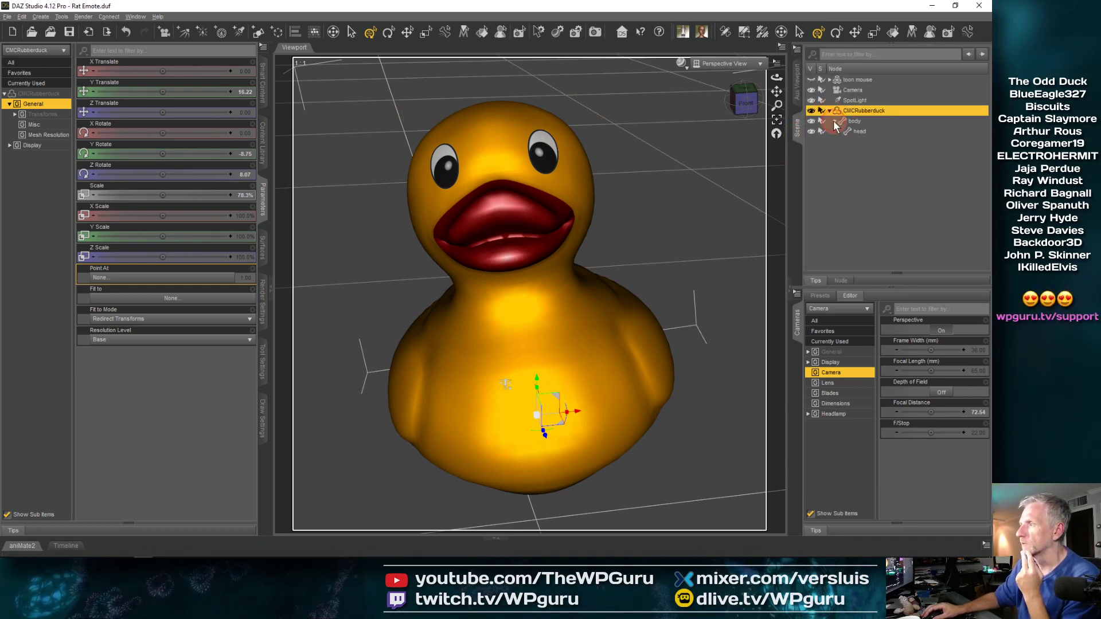
click(857, 132)
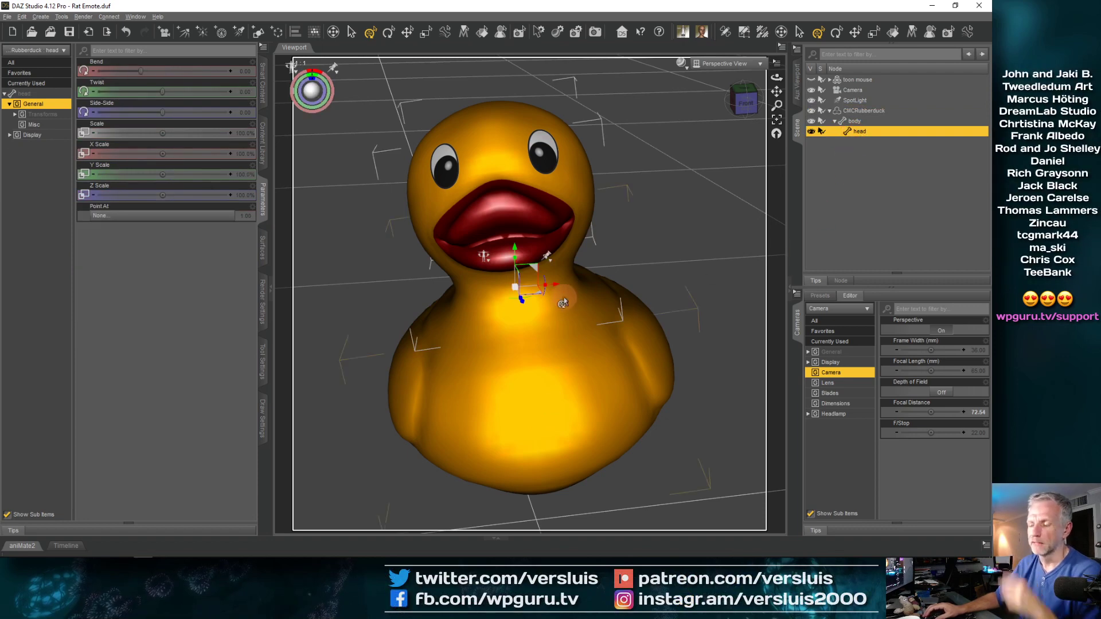
key(ctrl+z)
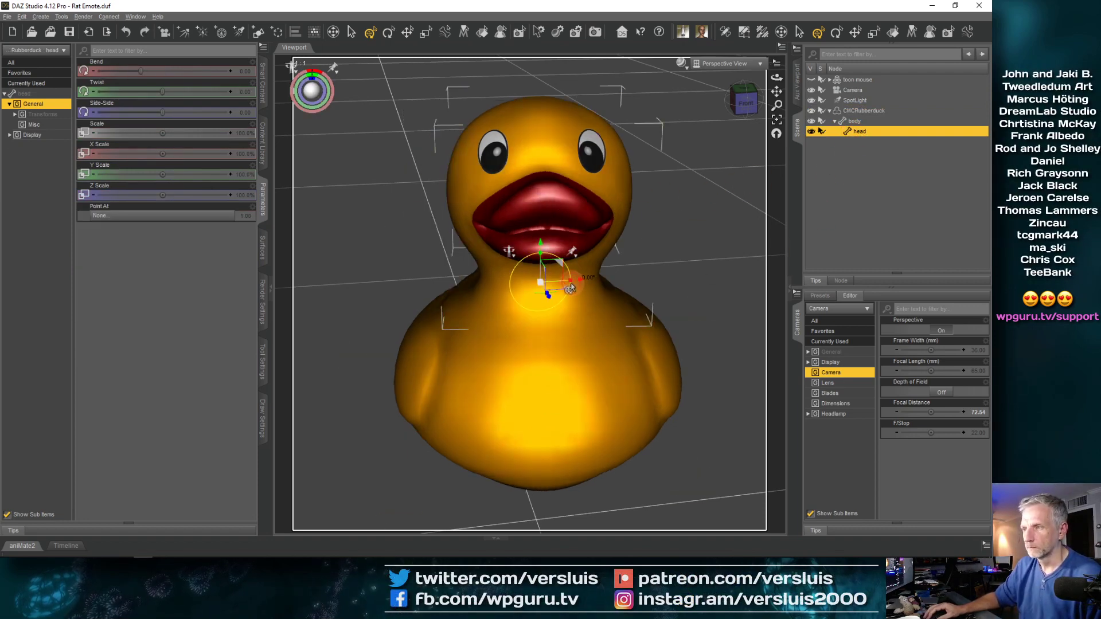
- Pose the duck's head at about 14° Side-Side and about -19° Twist
drag(571, 287, 570, 286)
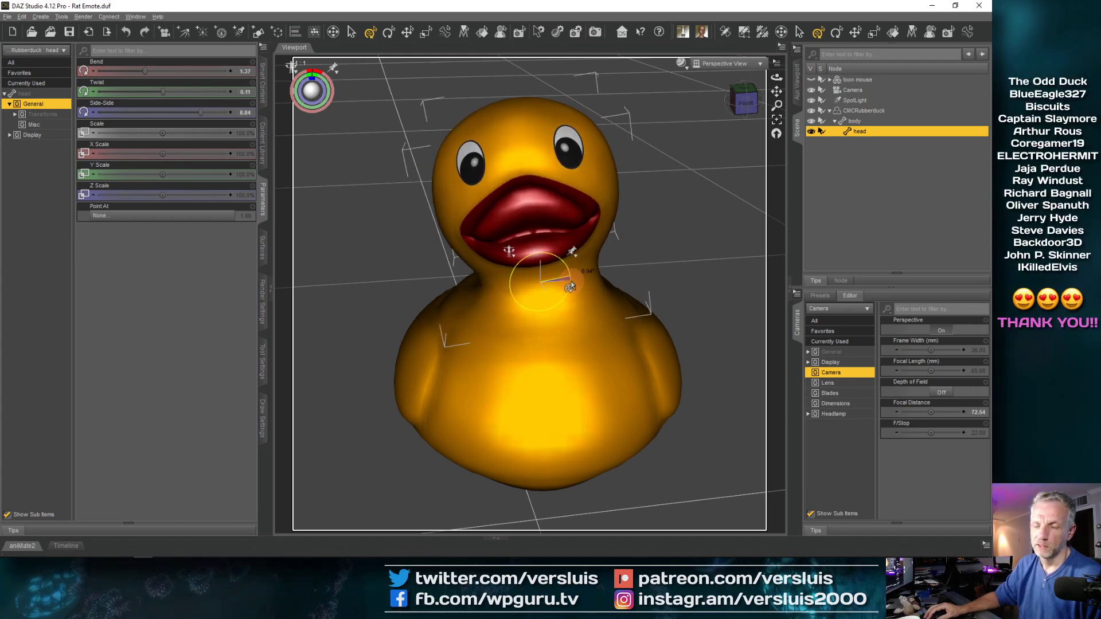
drag(571, 286, 574, 270)
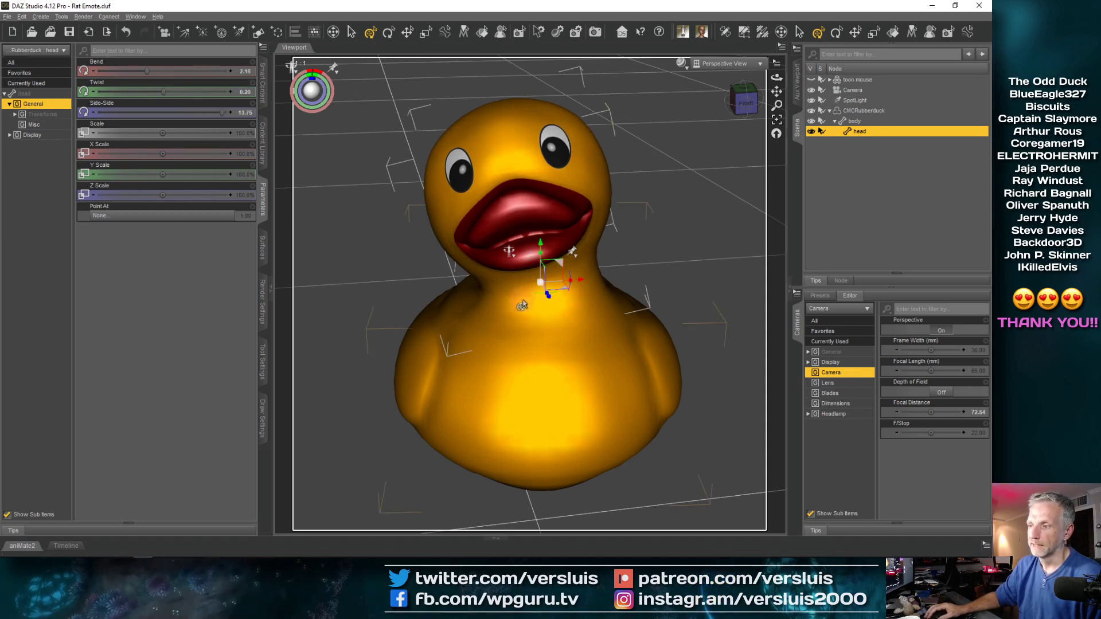
drag(535, 301, 530, 300)
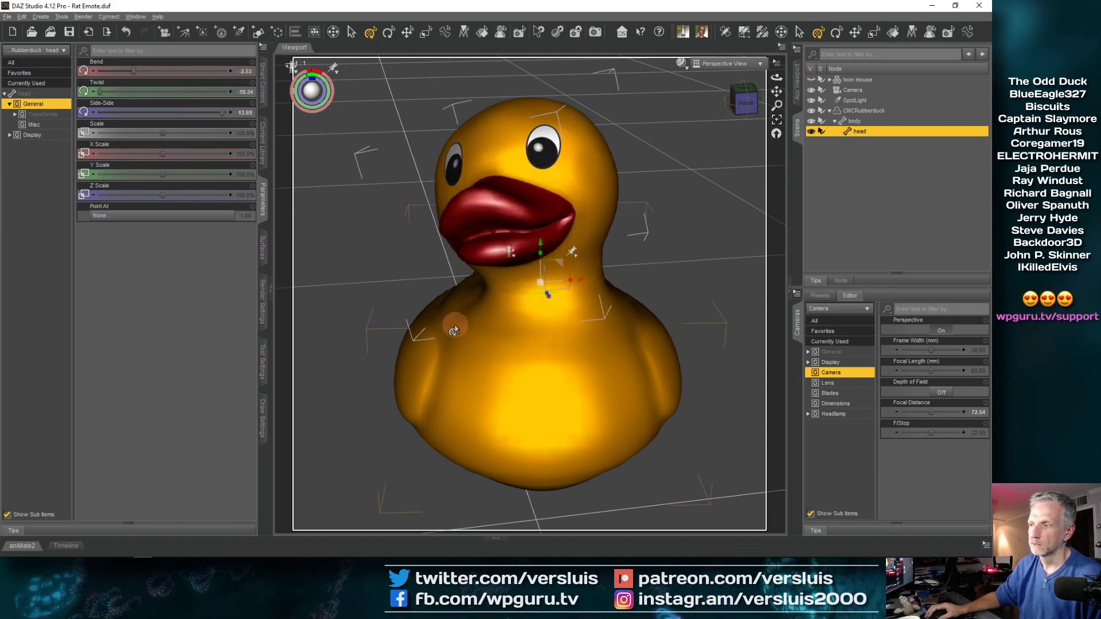
- View through Camera, turn the whole duck to about 90° on Y, and move it to about X -7, Y 14, Z -20
mouse_move(453, 331)
mouse_down()
mouse_move(467, 343)
mouse_move(454, 345)
mouse_up()
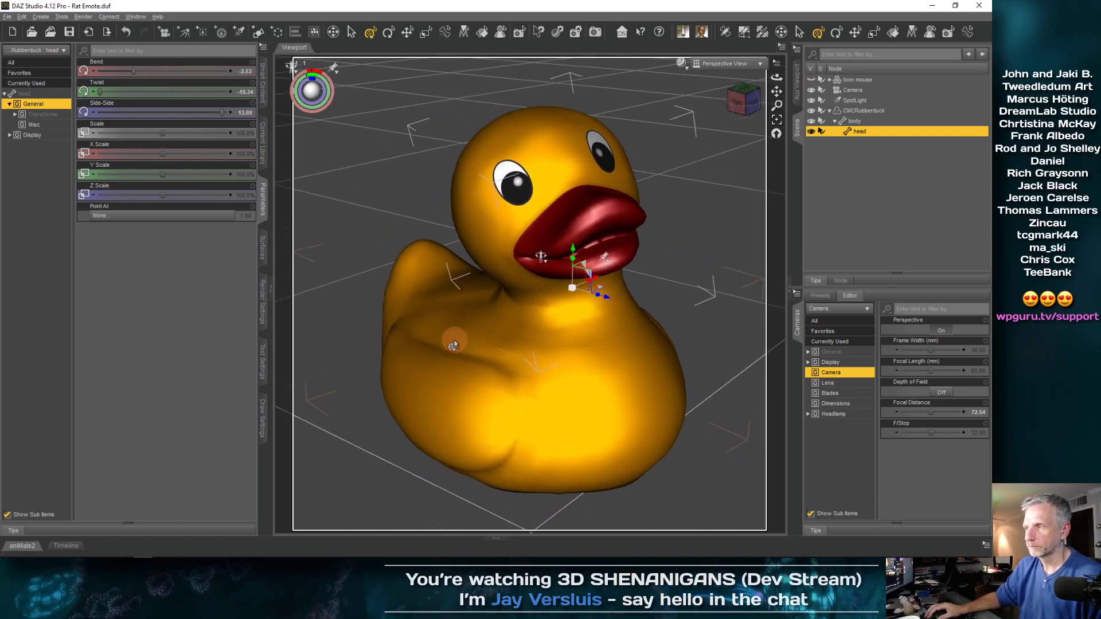
click(738, 64)
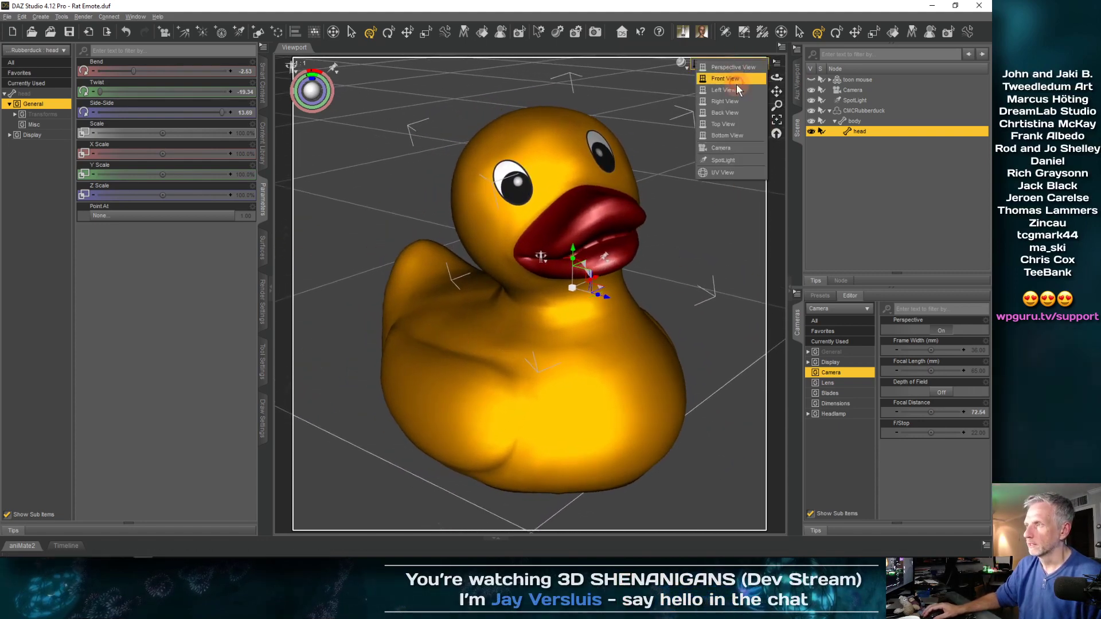
click(725, 148)
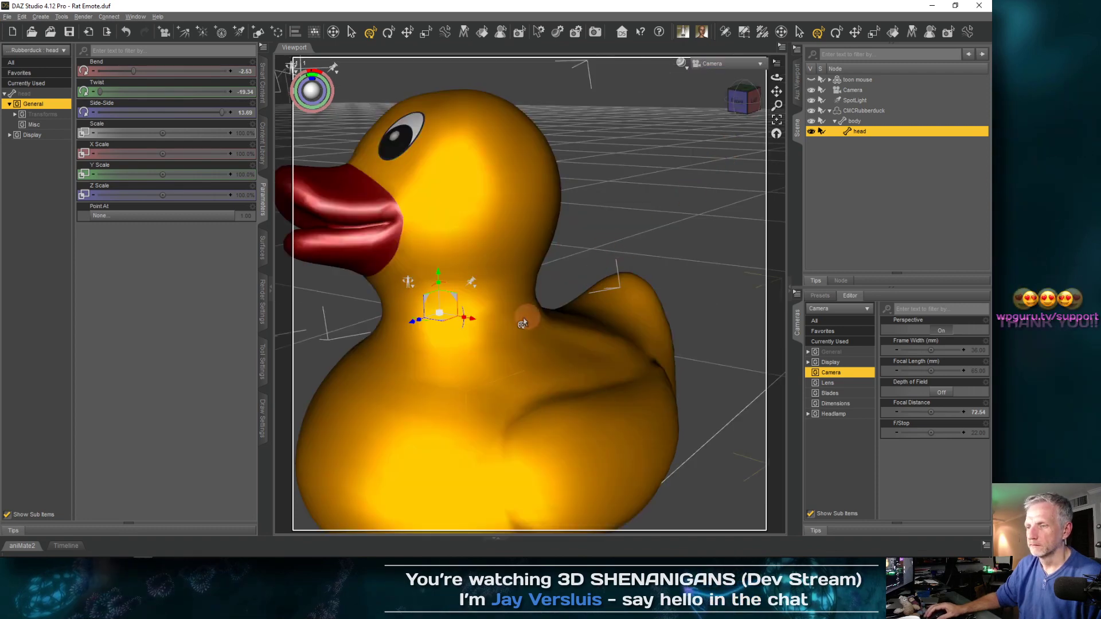
drag(424, 327, 438, 327)
key(ctrl+z)
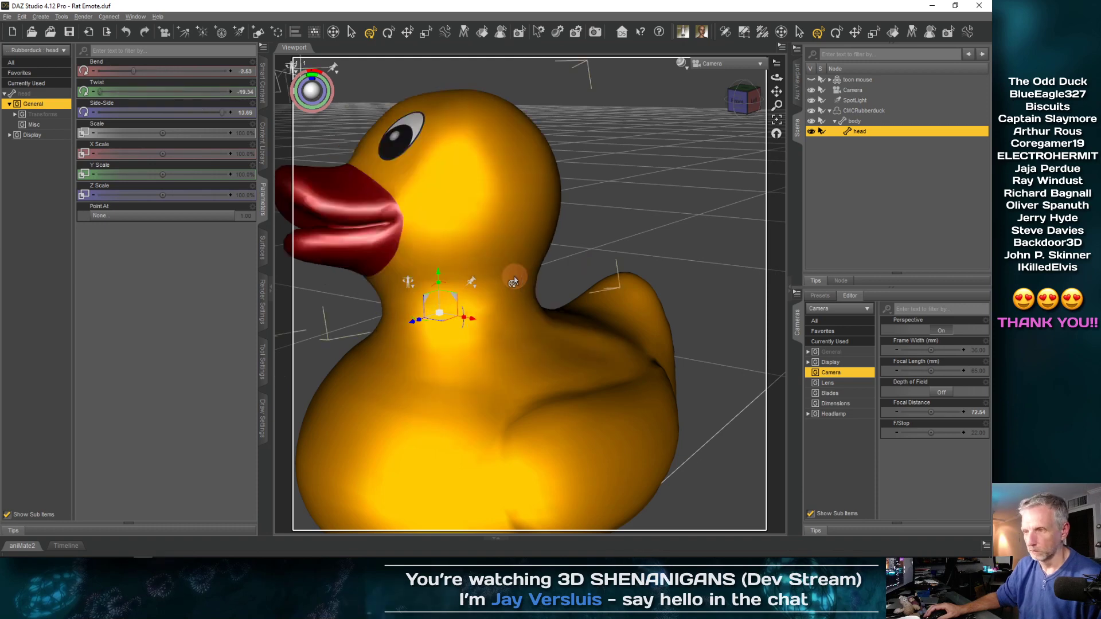
click(858, 111)
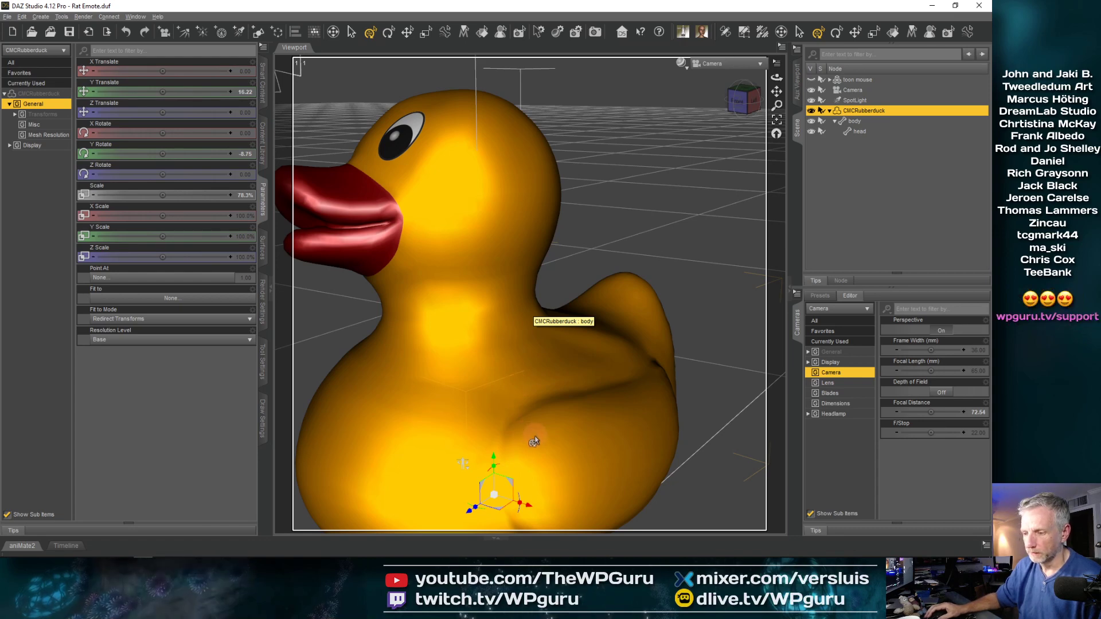
drag(481, 503, 518, 438)
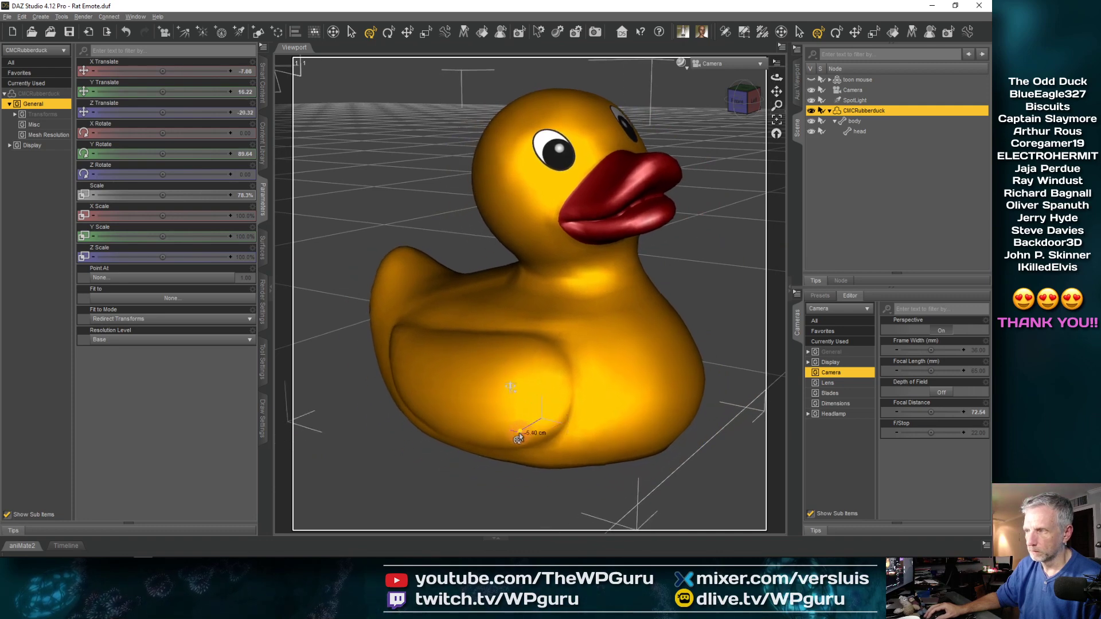
drag(541, 380, 540, 403)
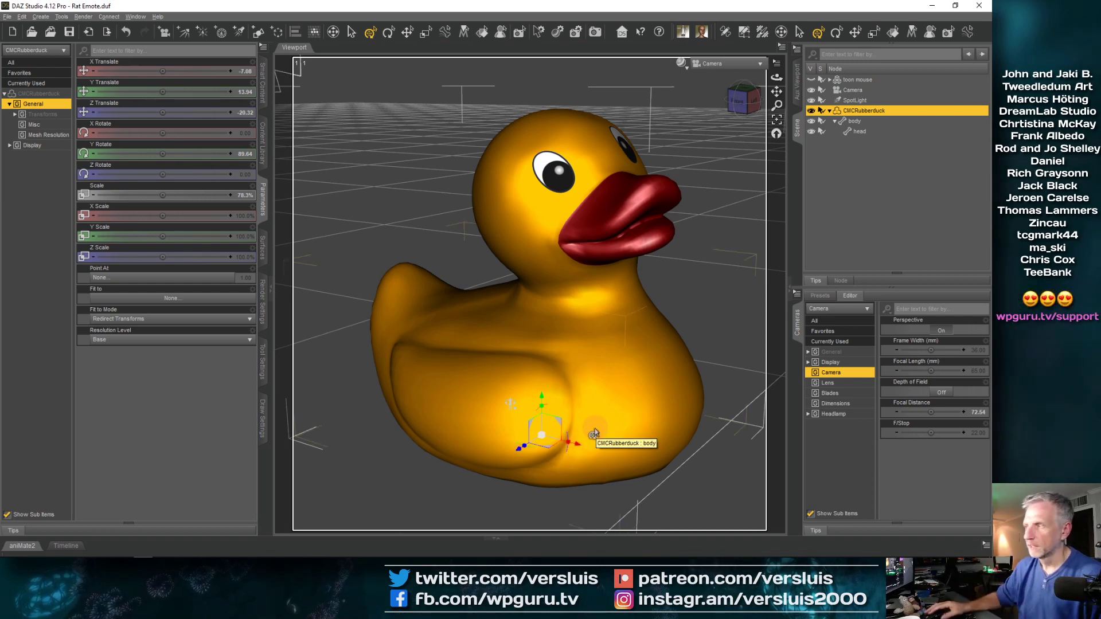
- Remove the limits on the duck head's Twist and pose the head at about -38° Twist and 12° Side-Side
click(872, 130)
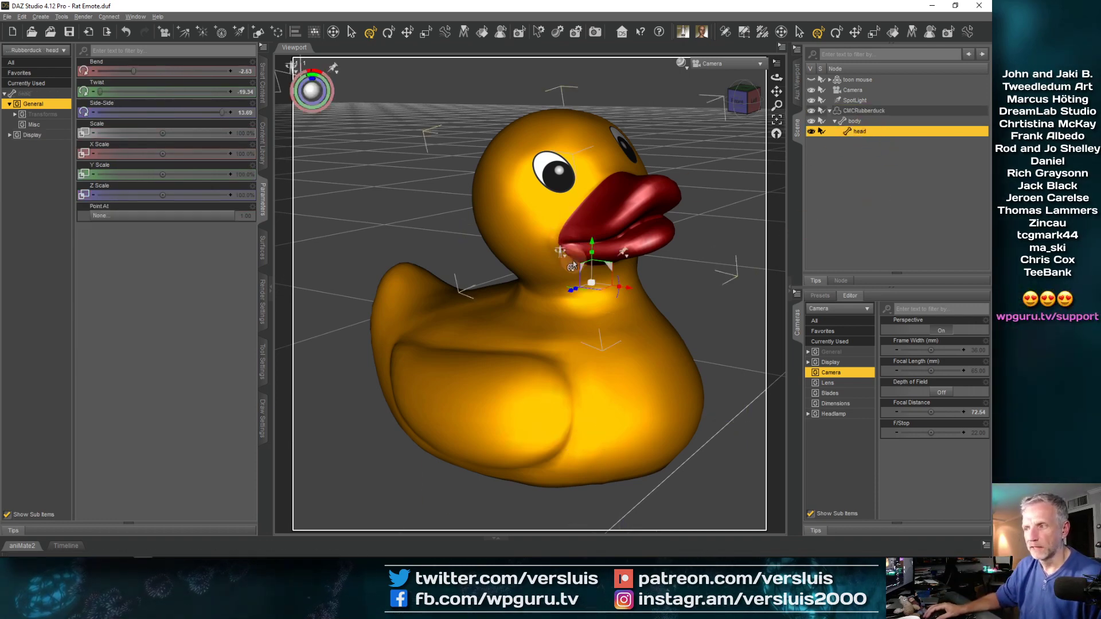
drag(591, 299, 577, 319)
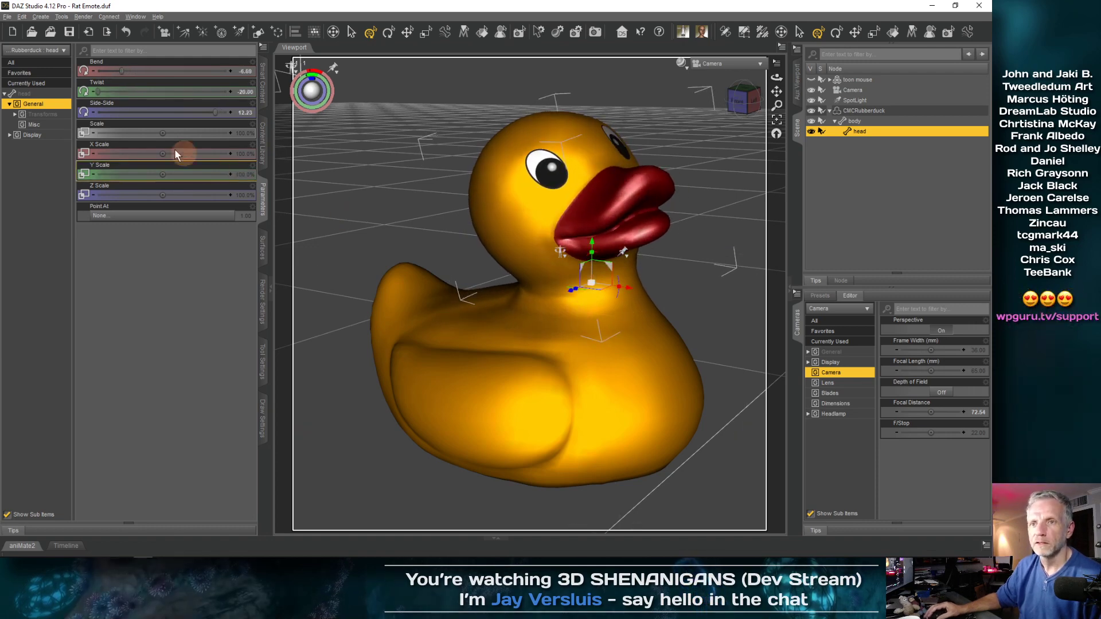
drag(134, 94, 134, 97)
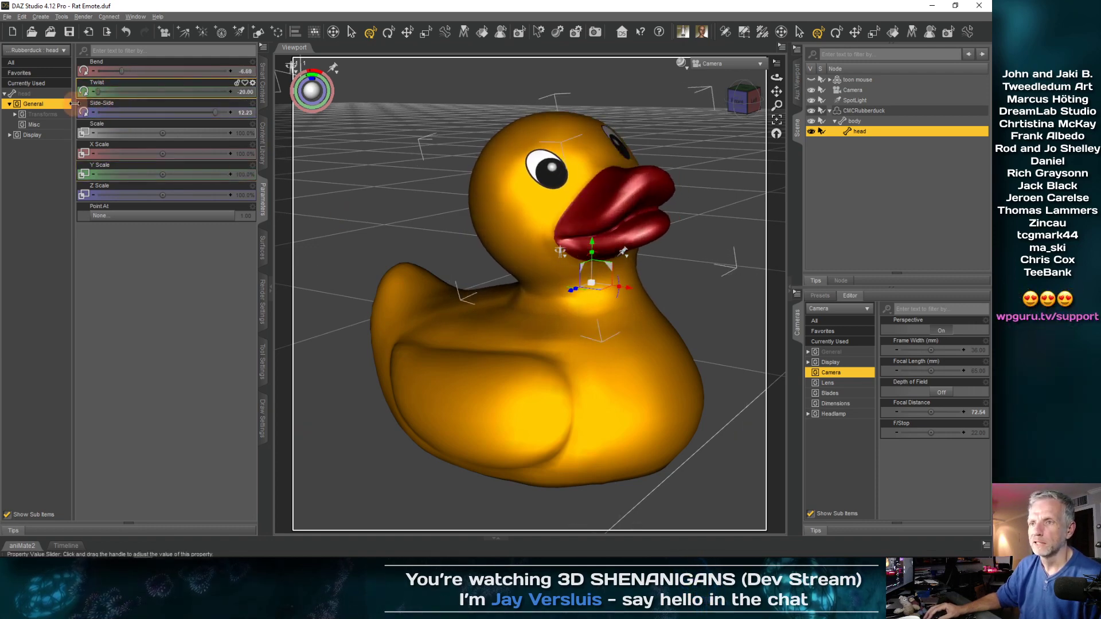
click(253, 83)
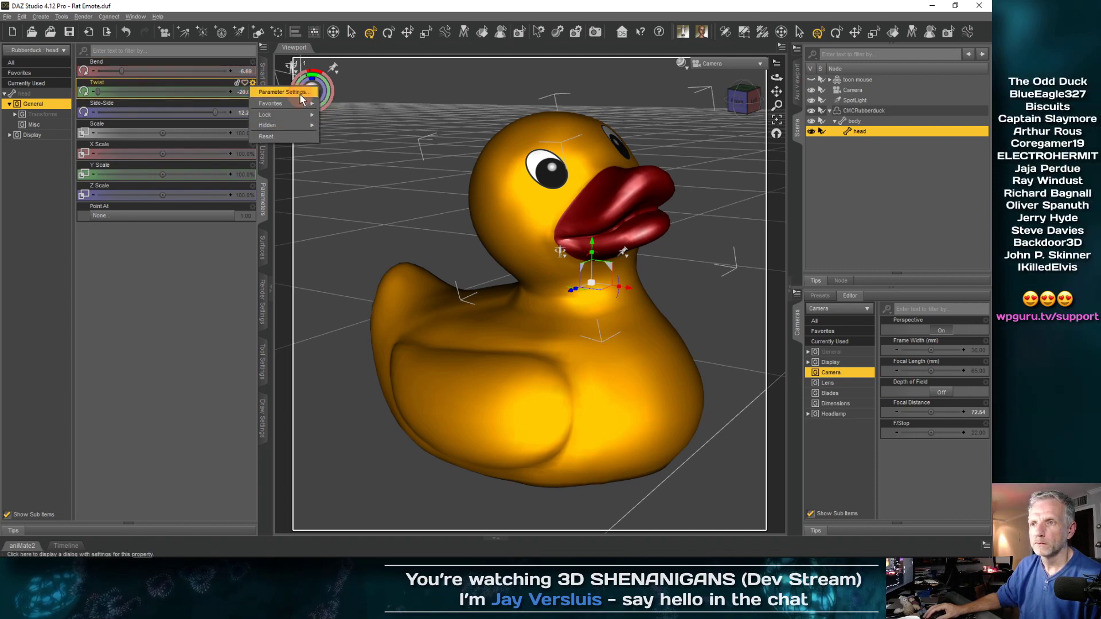
click(292, 92)
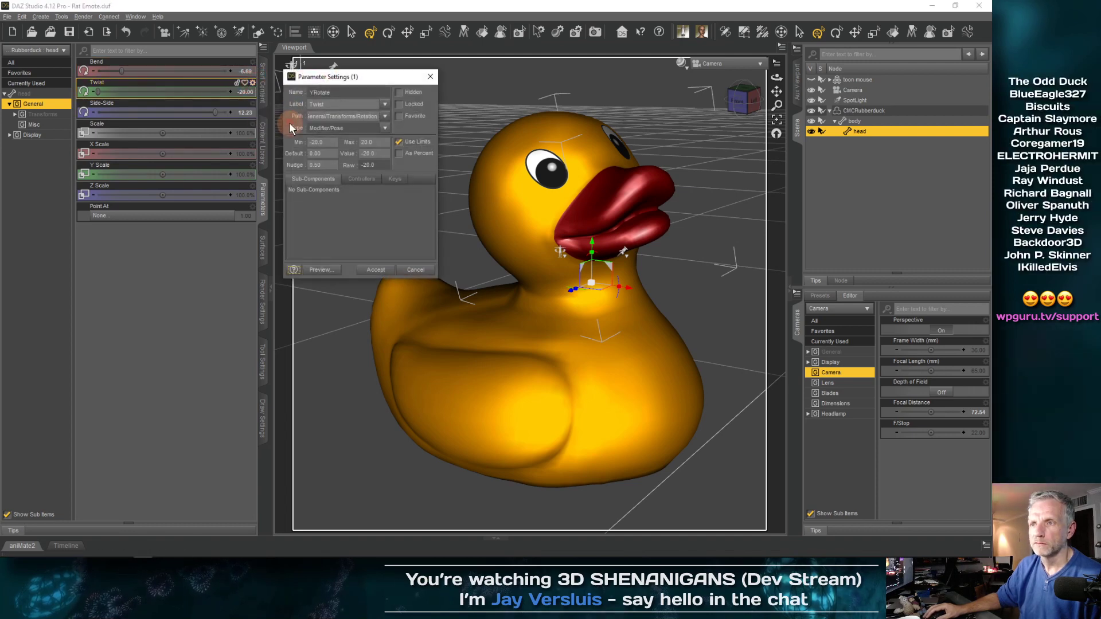
click(374, 271)
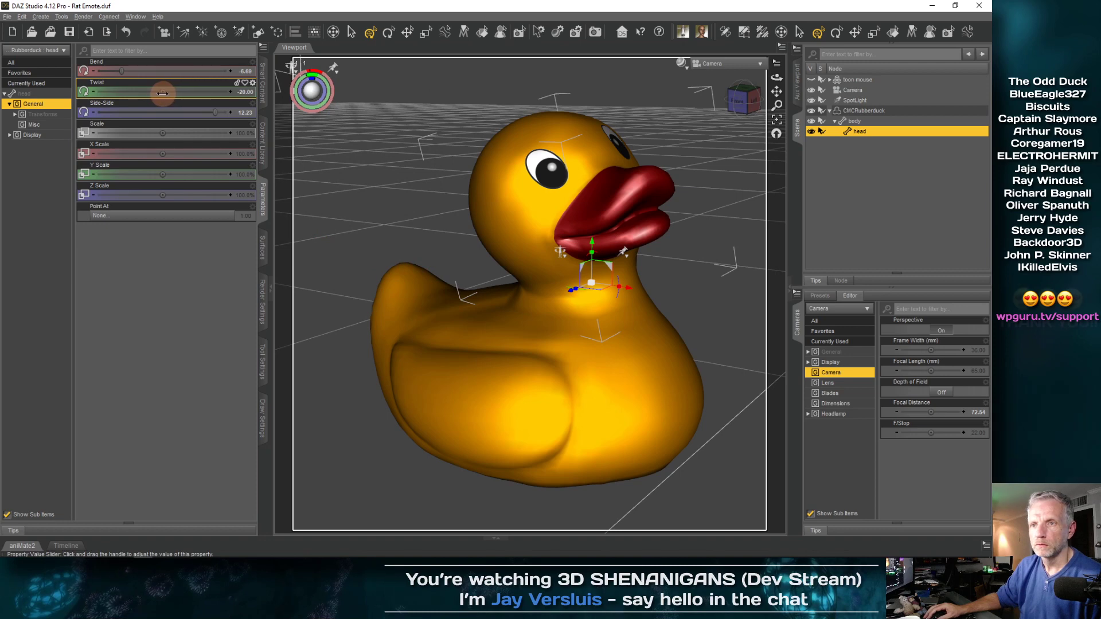
drag(162, 93, 163, 94)
- Turn the whole rubber duck to about 84° on Y
click(865, 110)
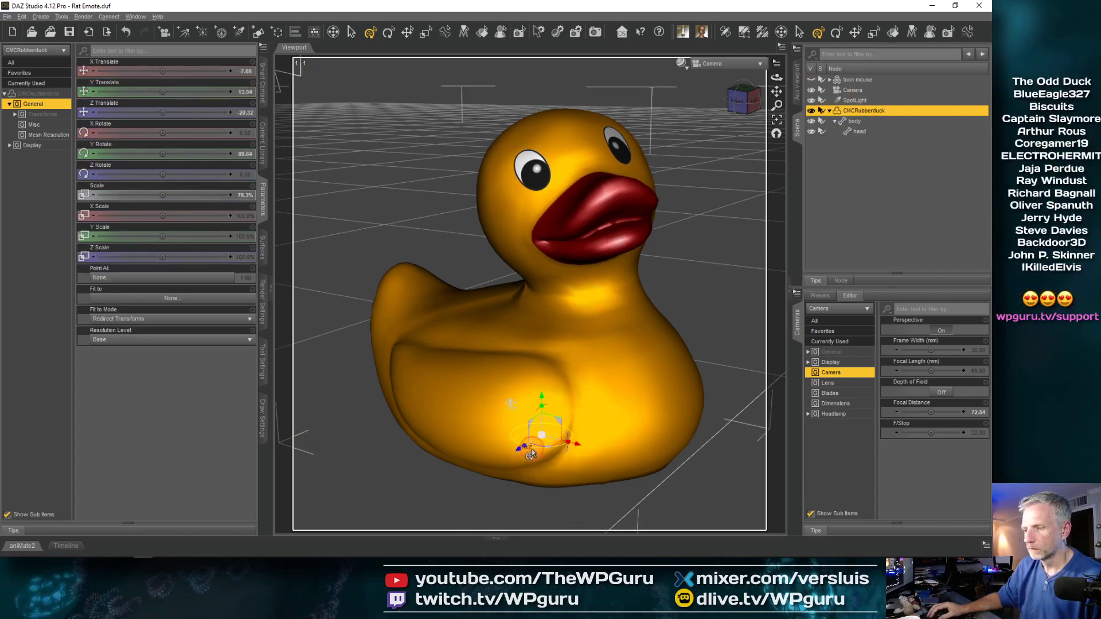
drag(531, 449, 529, 457)
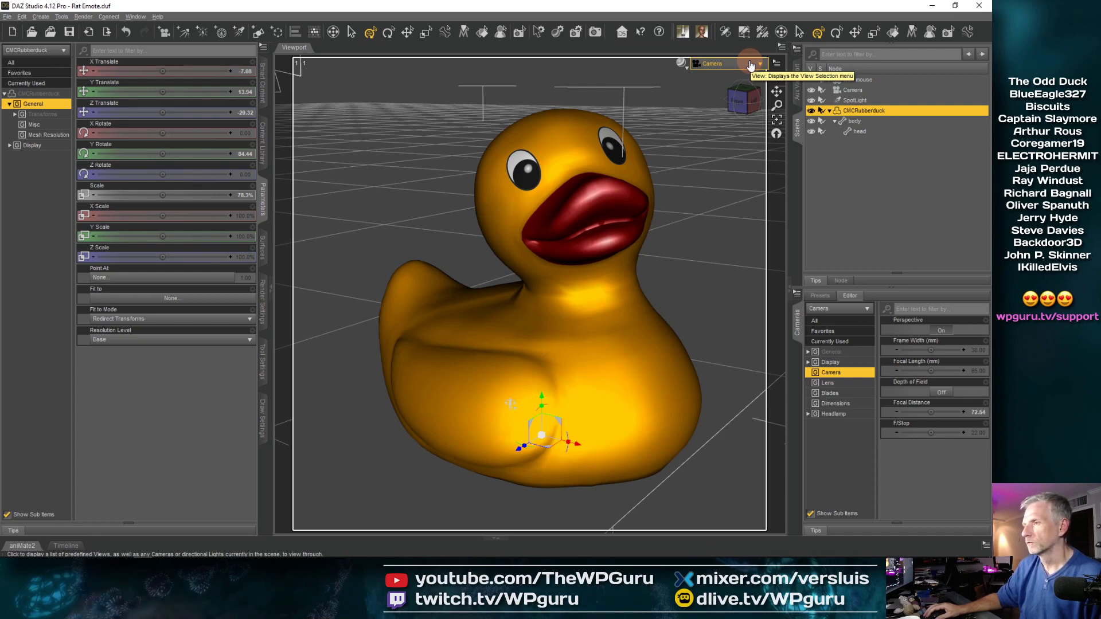
- Duplicate the Camera node and rename the copy to Duck Cam
click(860, 91)
click(21, 16)
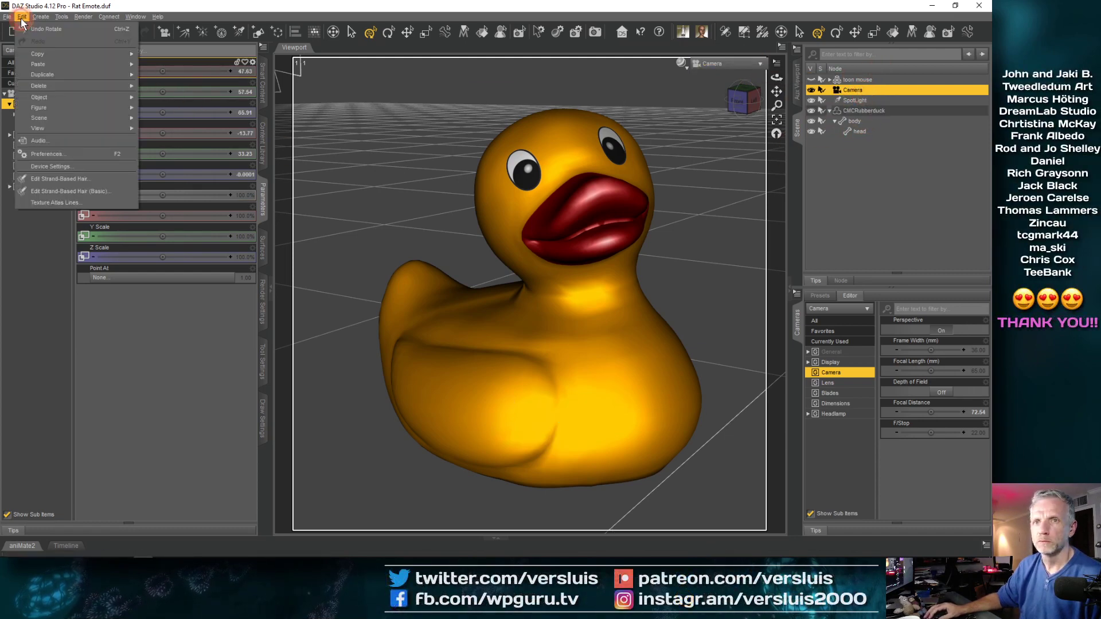
mouse_move(62, 109)
mouse_move(78, 74)
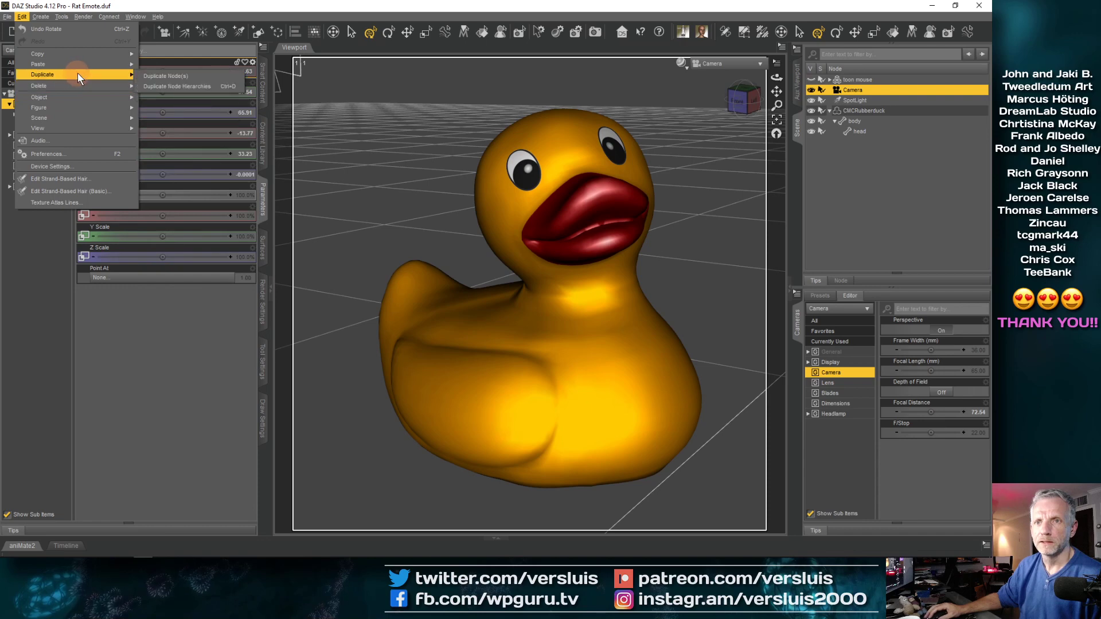
click(145, 77)
click(863, 141)
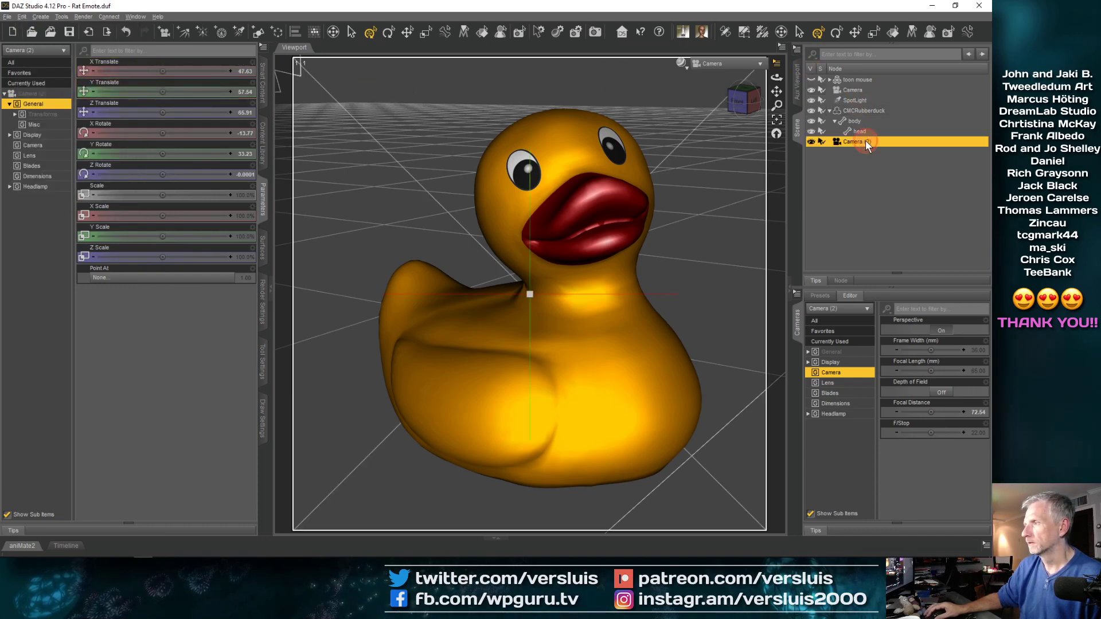
double_click(860, 143)
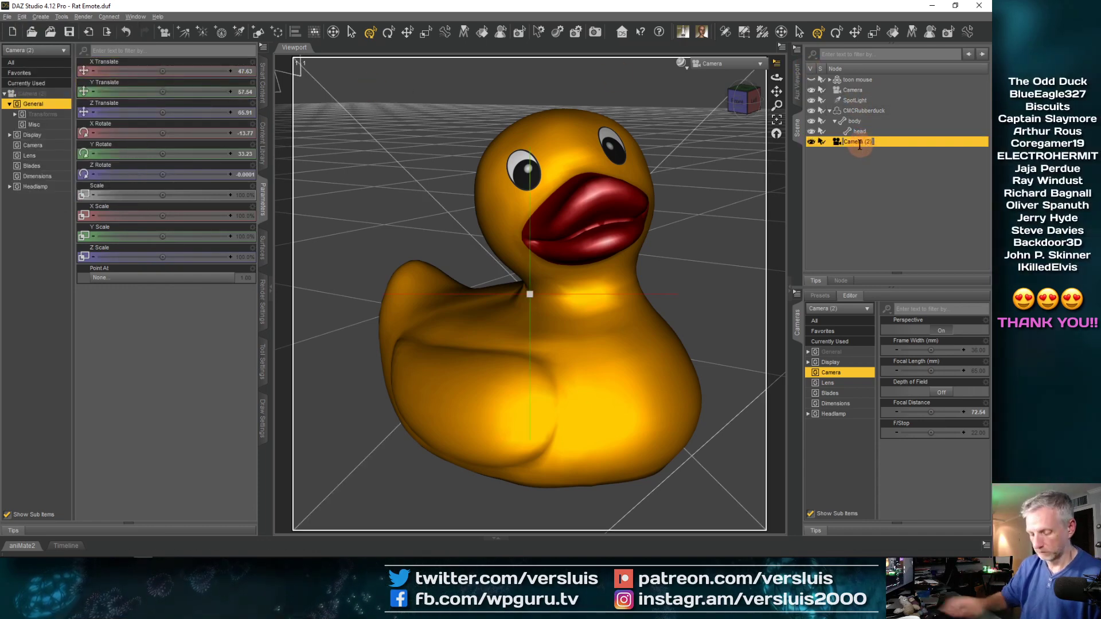
text(Duck Cam)
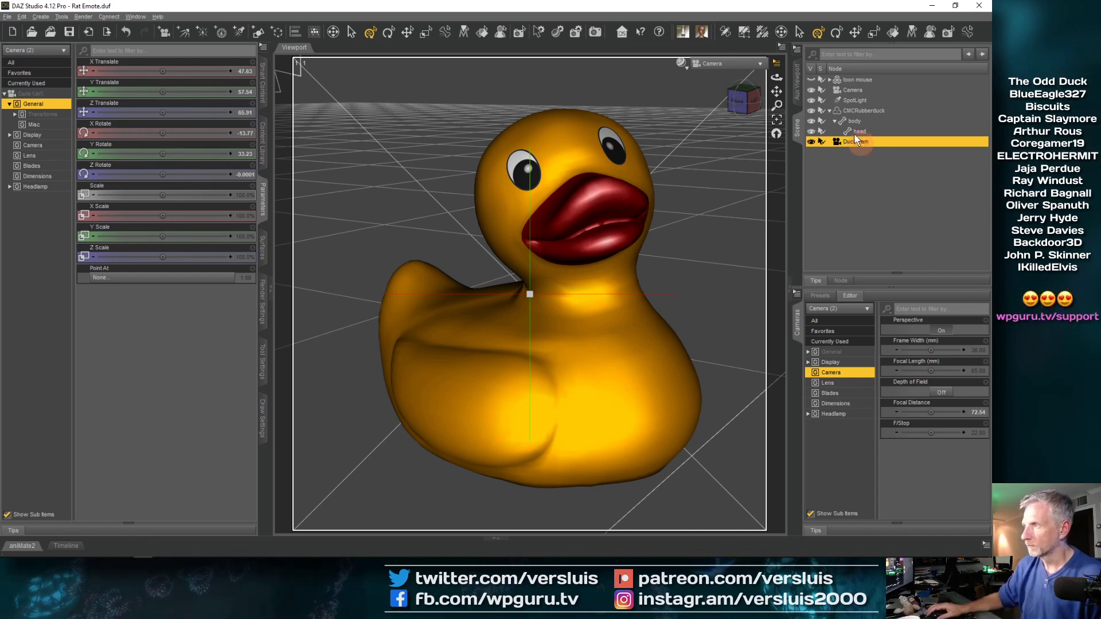
- Look through Duck Cam and adjust its angle and distance so the whole rubber duck is framed
click(729, 63)
click(752, 165)
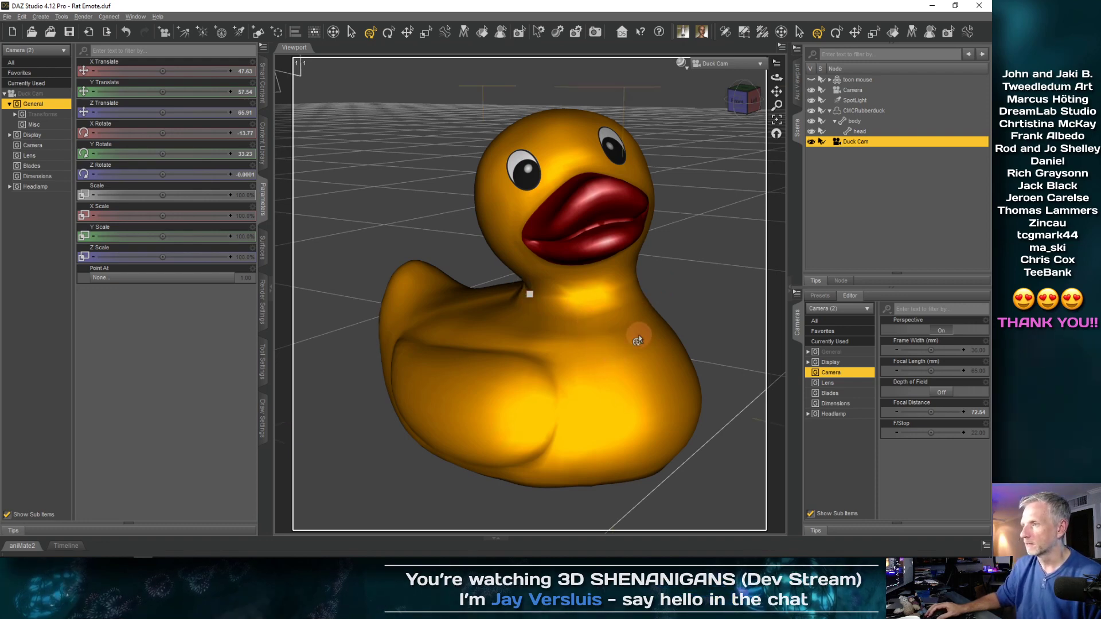
mouse_move(638, 340)
mouse_down()
mouse_move(625, 341)
mouse_move(634, 337)
mouse_up()
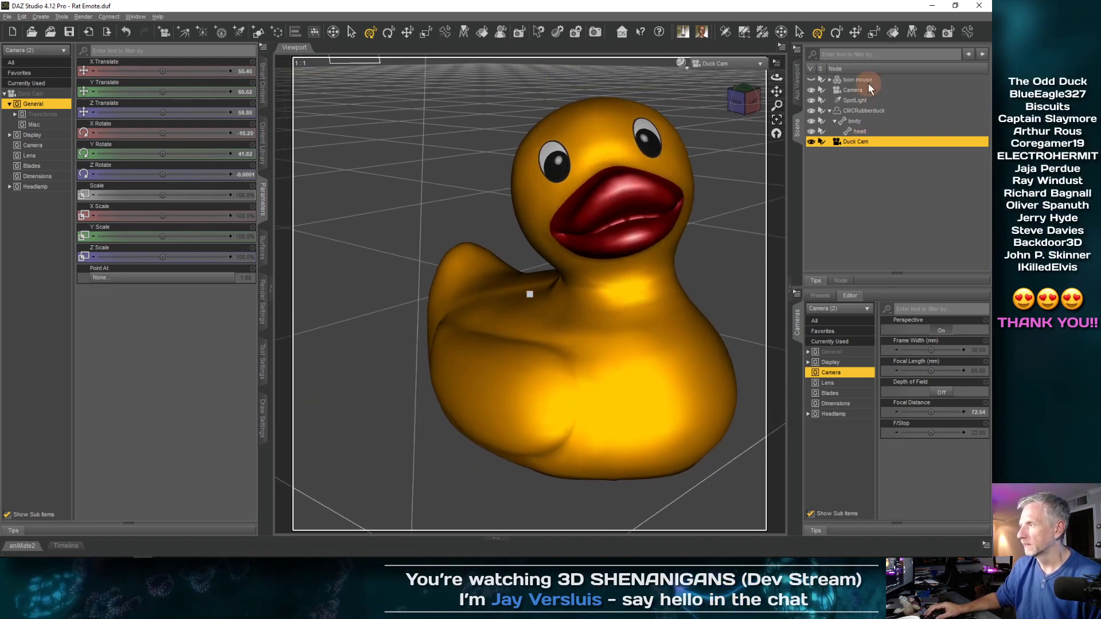
click(869, 111)
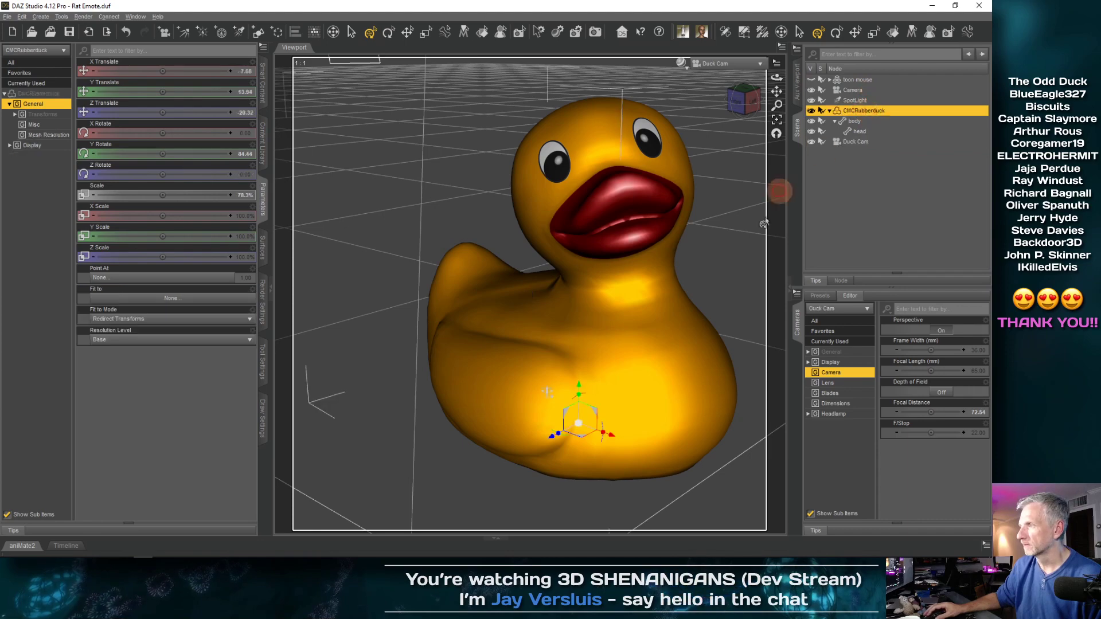
click(776, 120)
scroll(649, 279, up, 5)
scroll(650, 279, down, 3)
drag(641, 295, 600, 319)
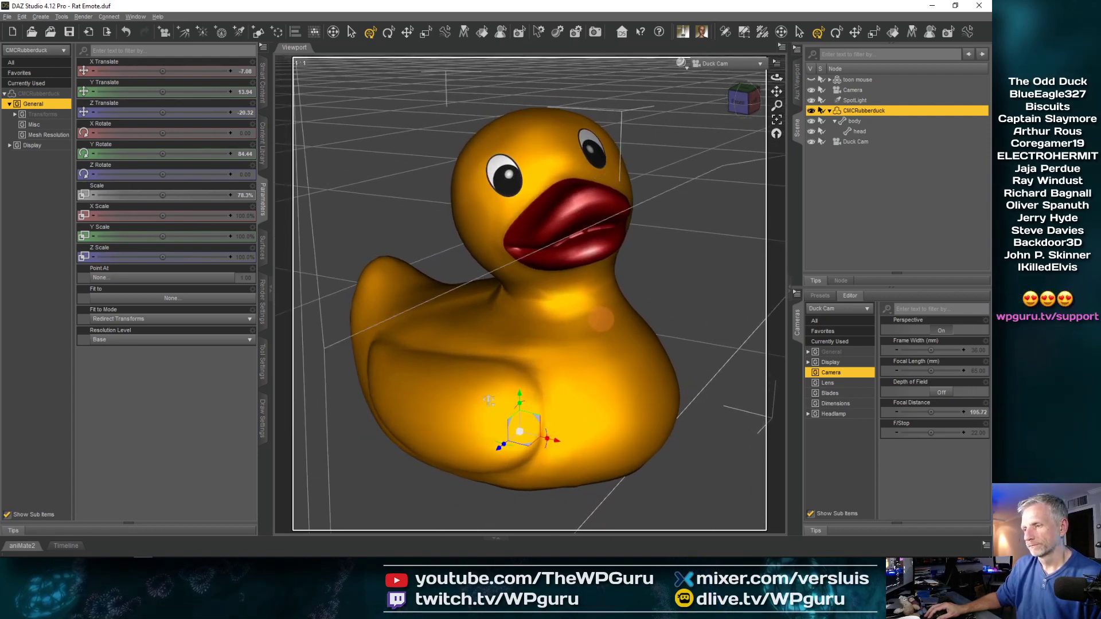
- Preview the duck with rendered viewport shading and switch back to the previous shading style
click(681, 63)
click(665, 187)
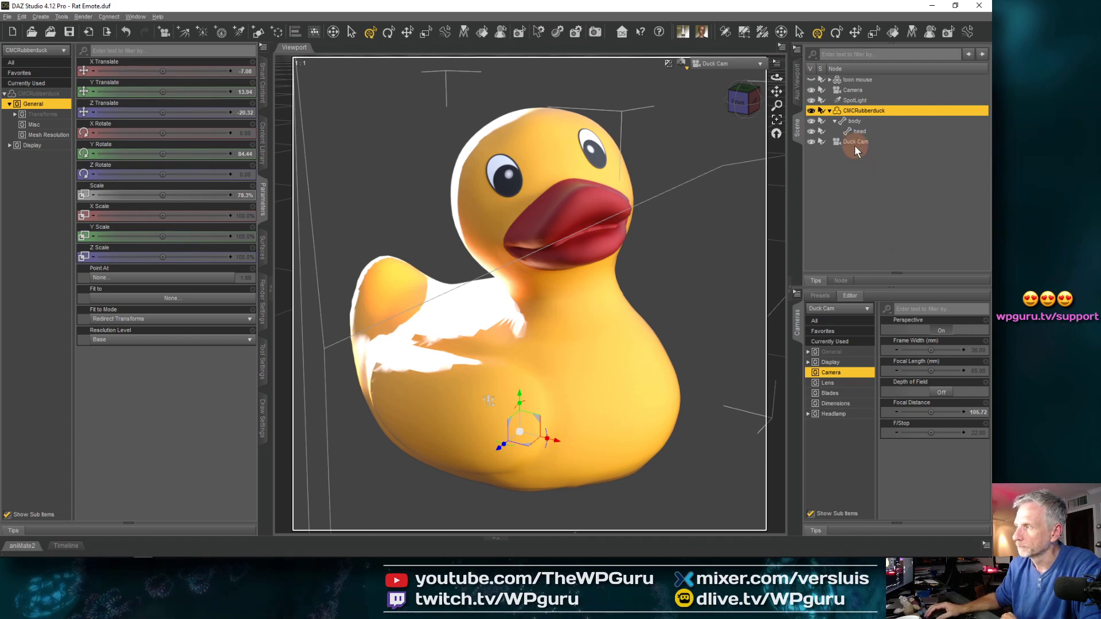
click(683, 62)
click(704, 174)
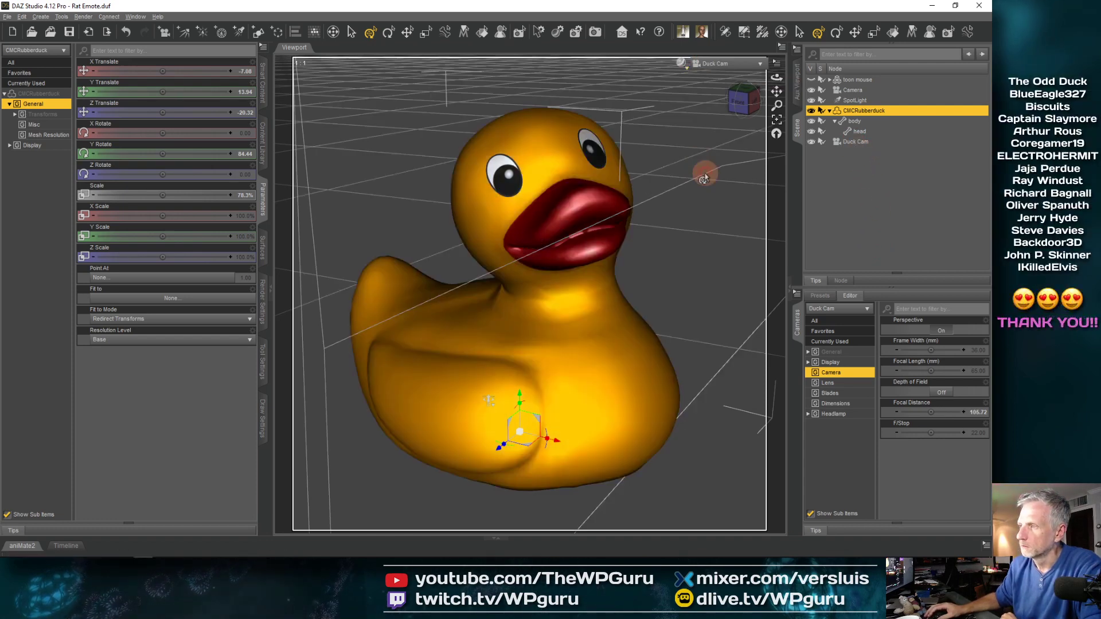
- Check the general parameters of the duck's head, body and whole figure, ending with the body selected
click(858, 132)
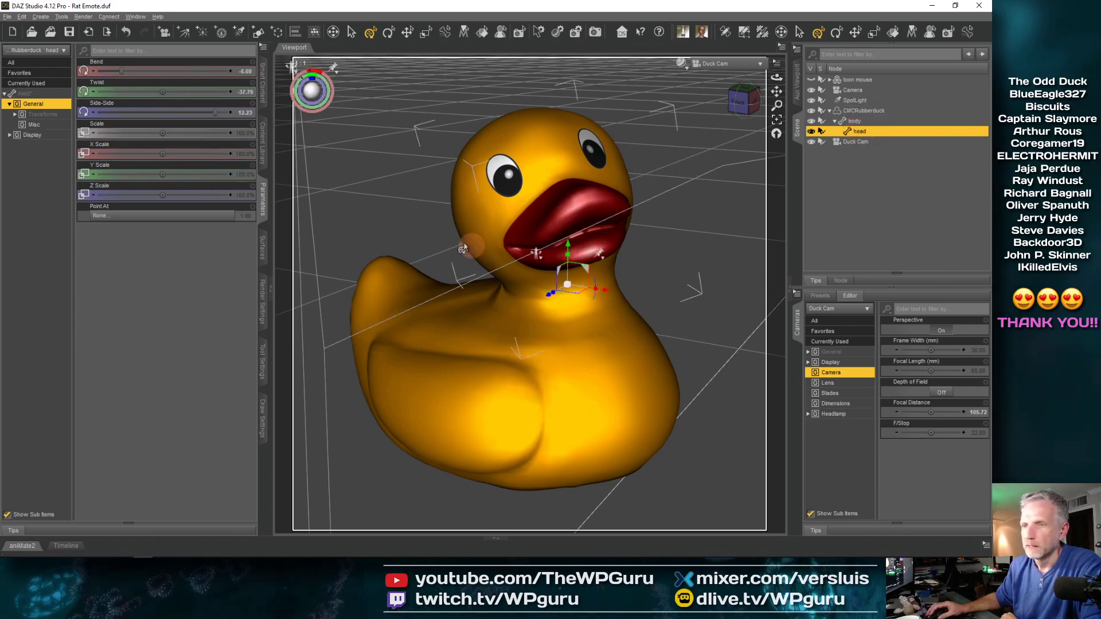
click(856, 121)
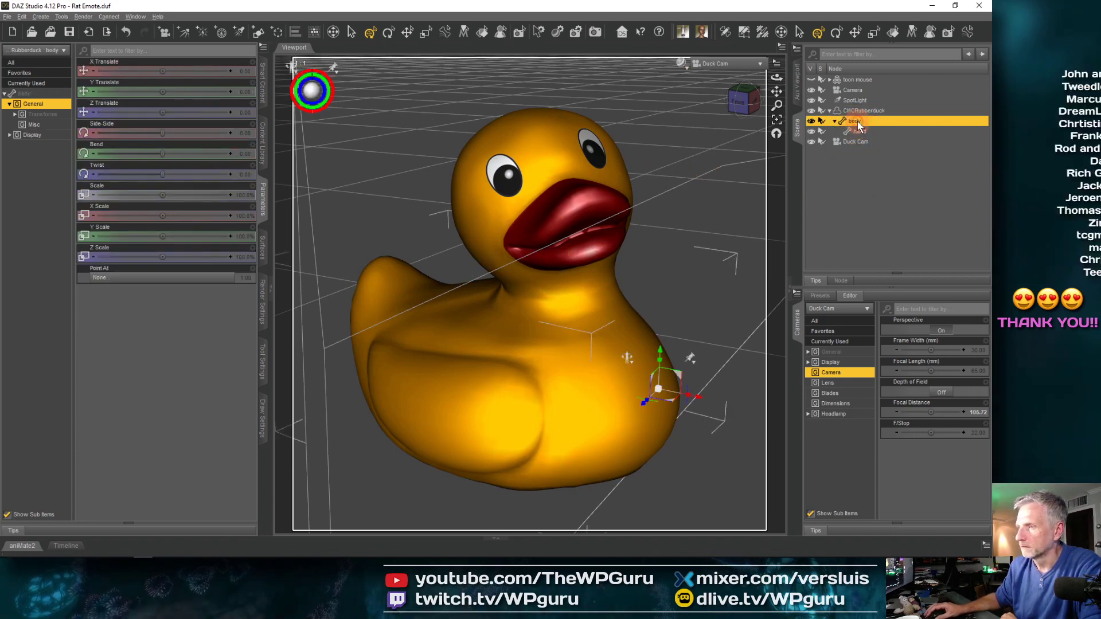
click(859, 113)
click(856, 121)
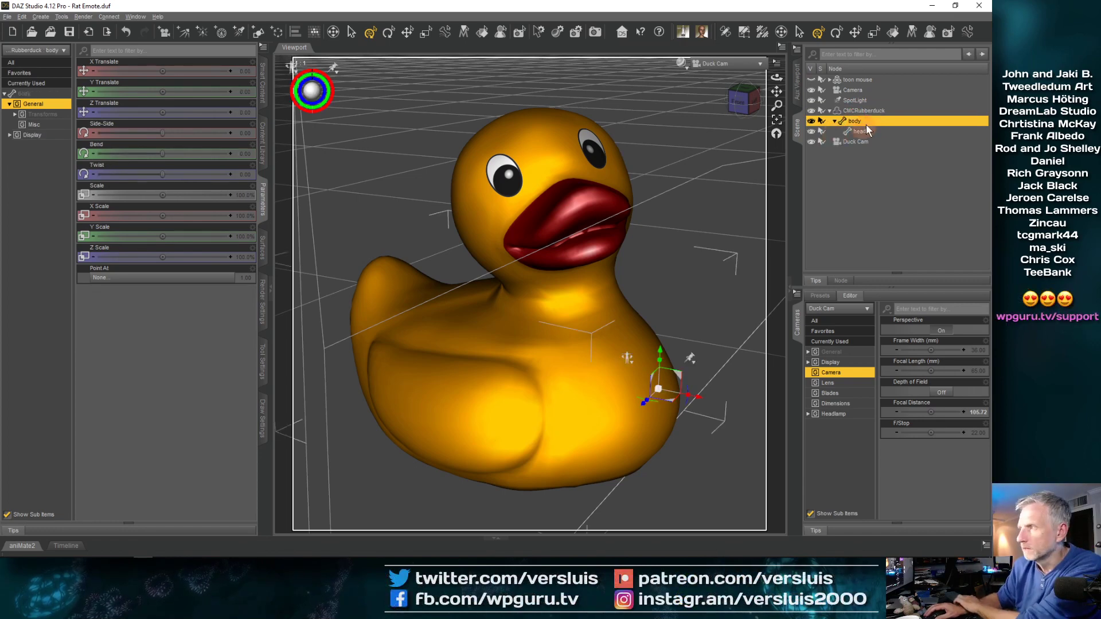
- Rotate the whole duck to a Y rotation of about 77 and set its head's Twist to about -42
click(696, 287)
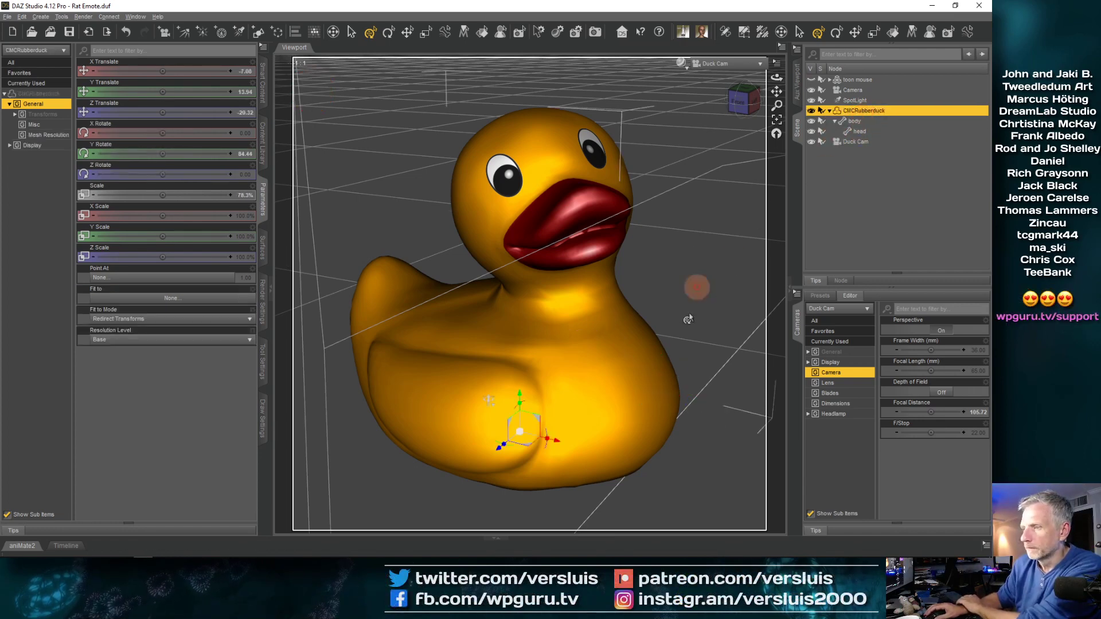
drag(512, 451, 511, 451)
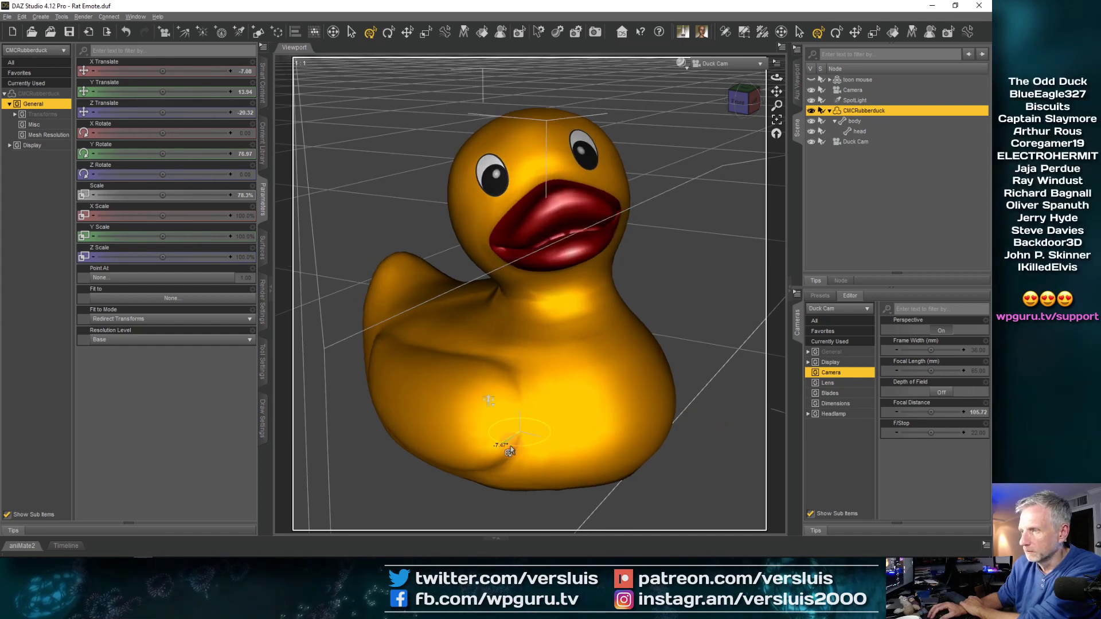
click(861, 132)
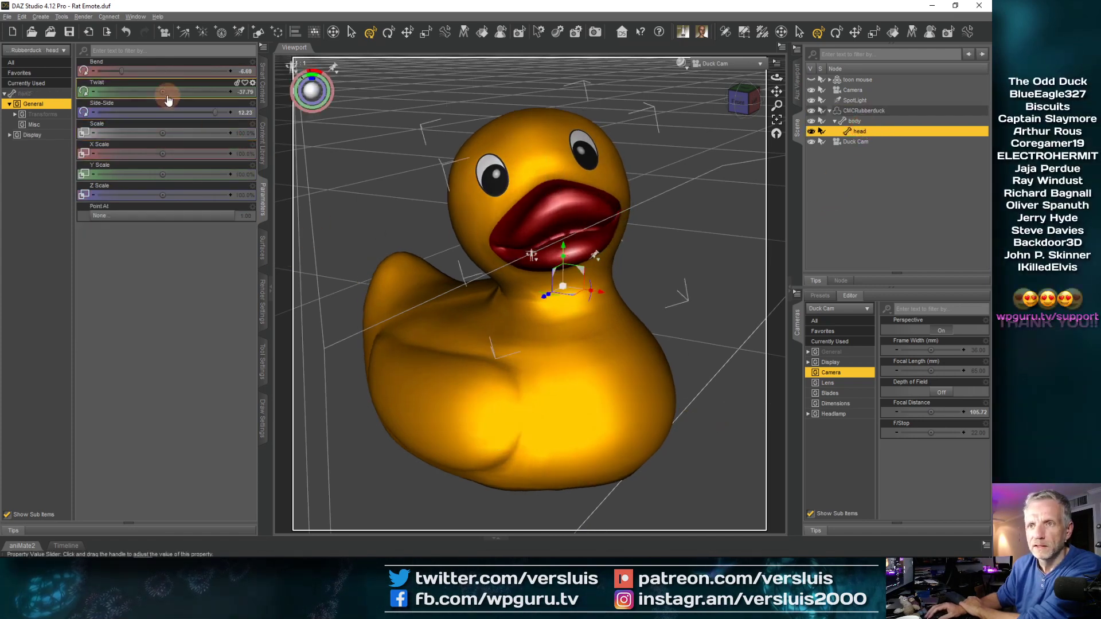
drag(162, 93, 161, 94)
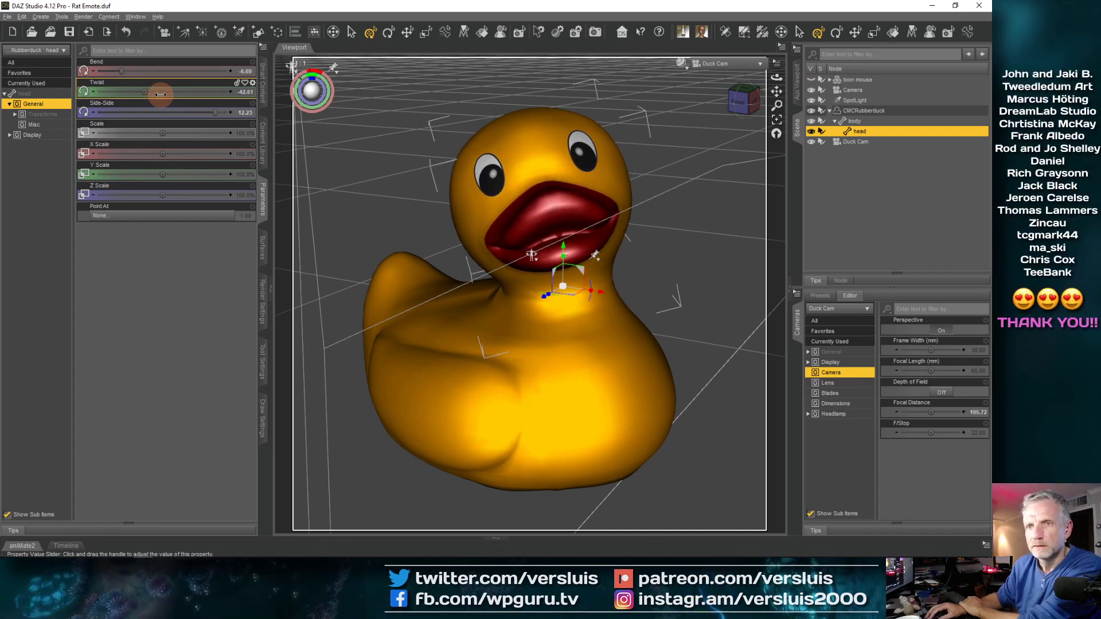
drag(121, 71, 113, 72)
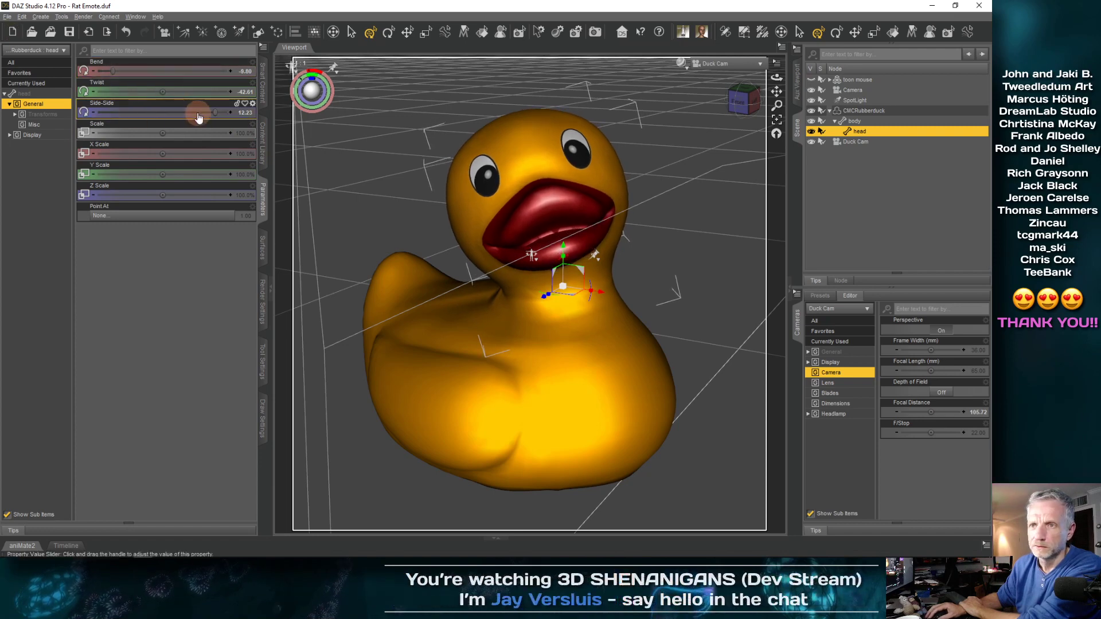
key(ctrl+z)
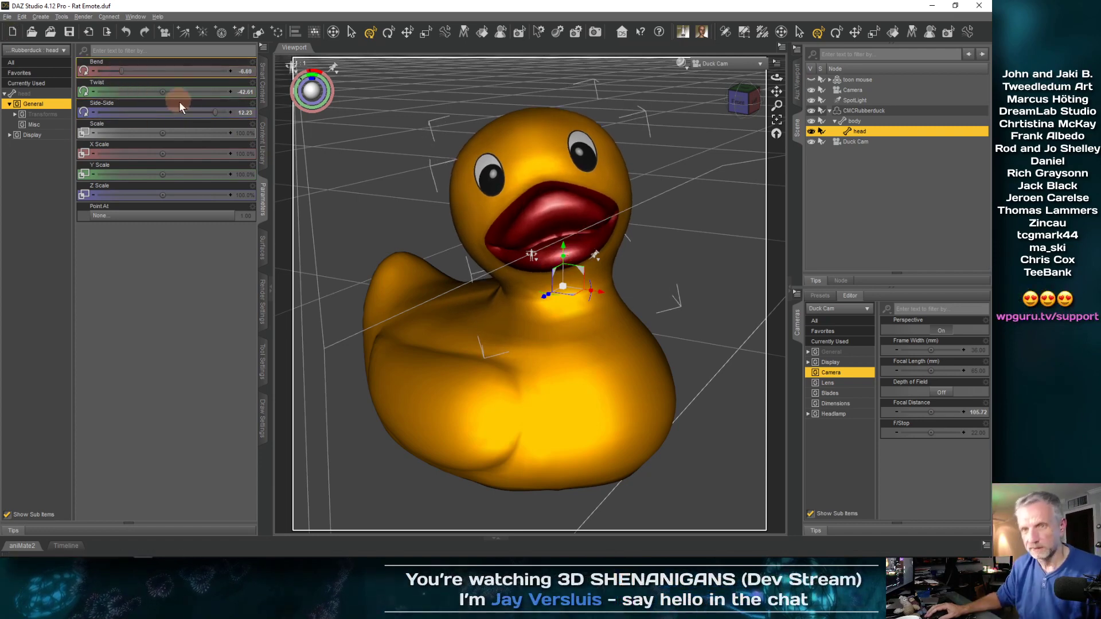
- Turn off the limits on the head's Side-Side parameter and increase the tilt to about 20
drag(214, 112, 241, 113)
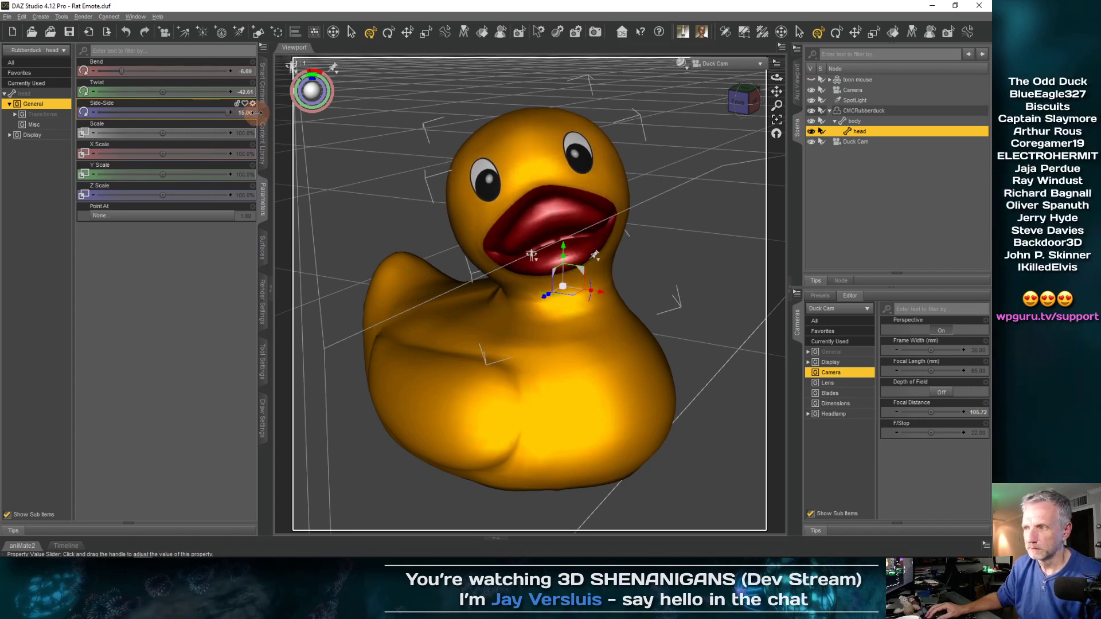
click(253, 104)
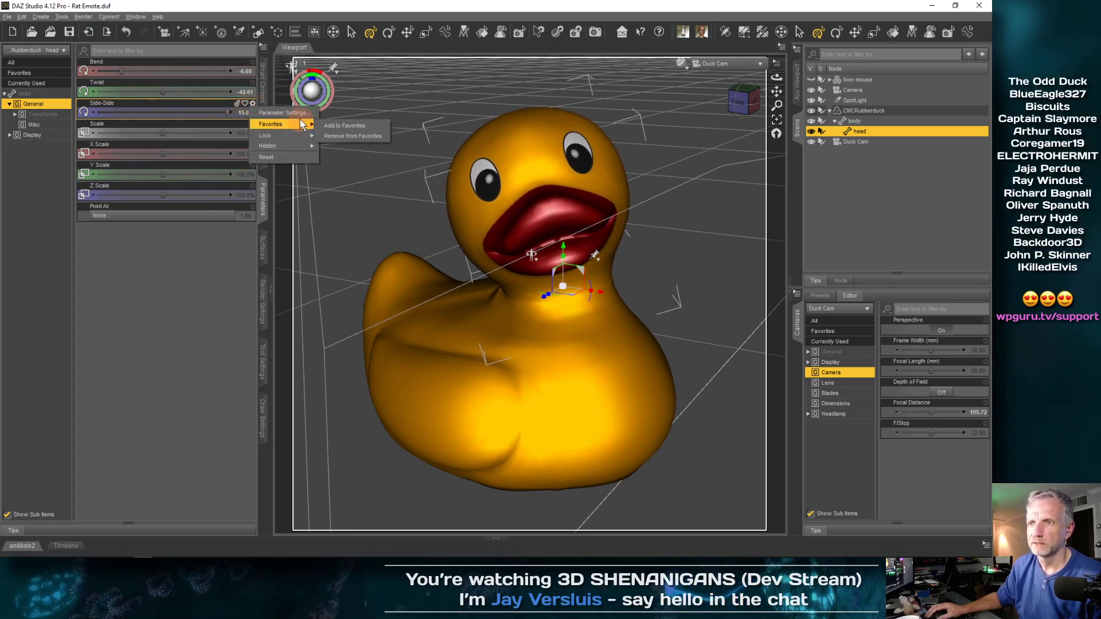
click(282, 112)
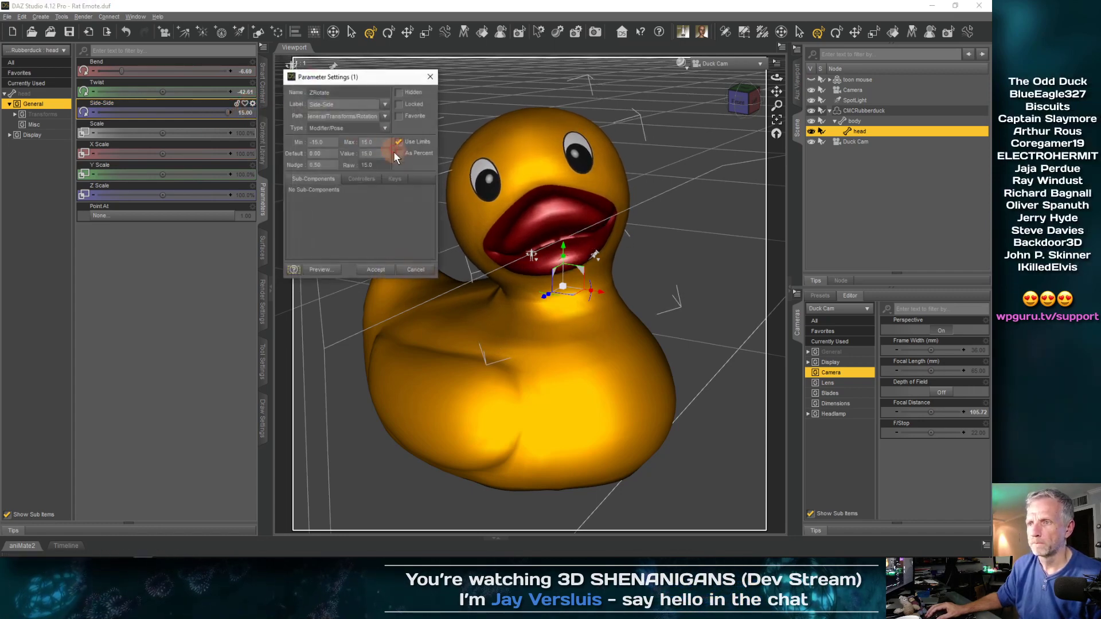
click(376, 269)
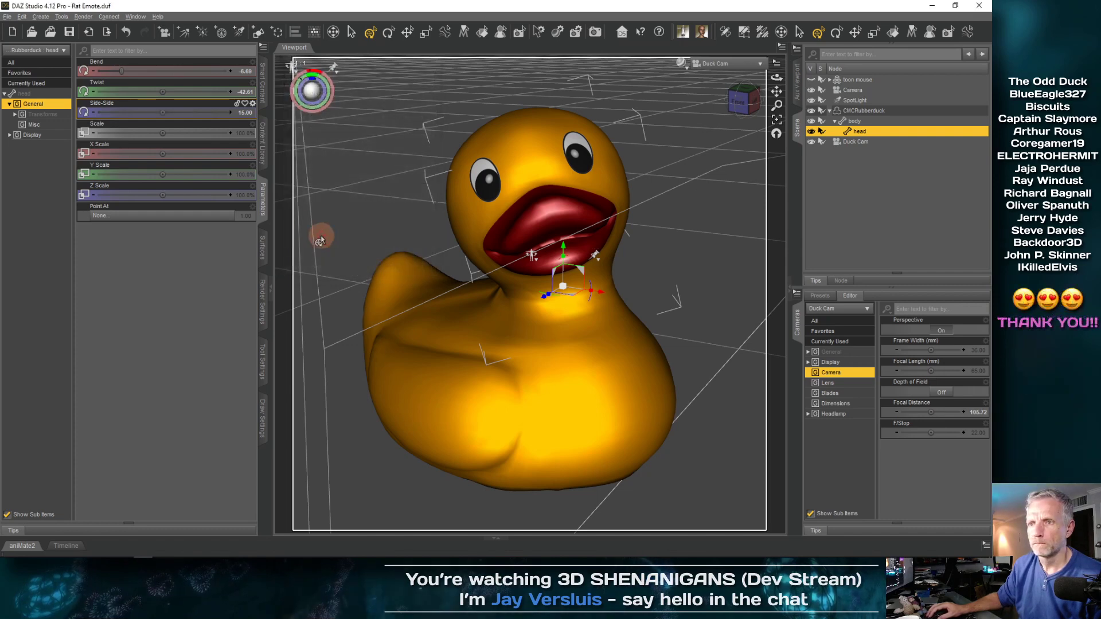
mouse_move(163, 114)
mouse_down()
mouse_move(180, 114)
mouse_move(164, 114)
mouse_up()
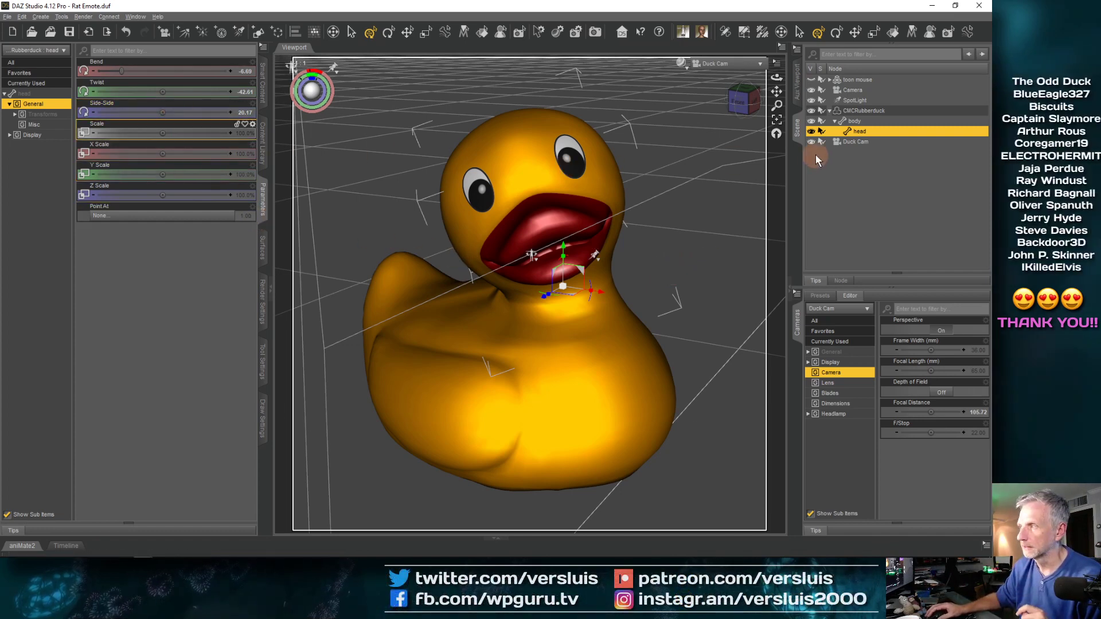
- Save the scene as a new file named Duck Emote in the Emotes folder
click(863, 100)
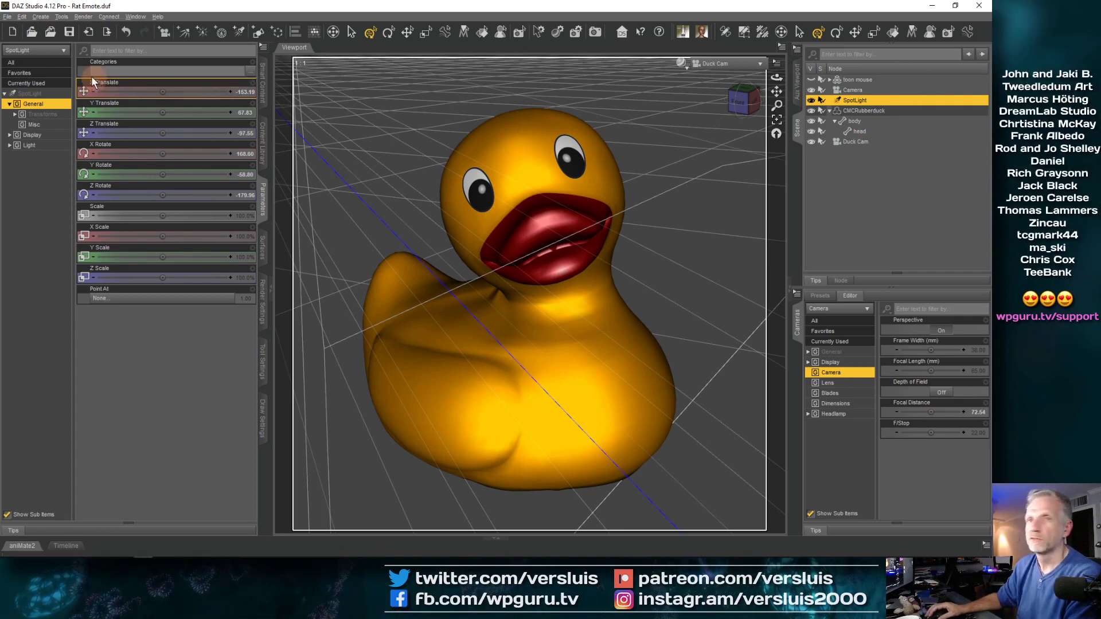
click(7, 17)
mouse_move(73, 88)
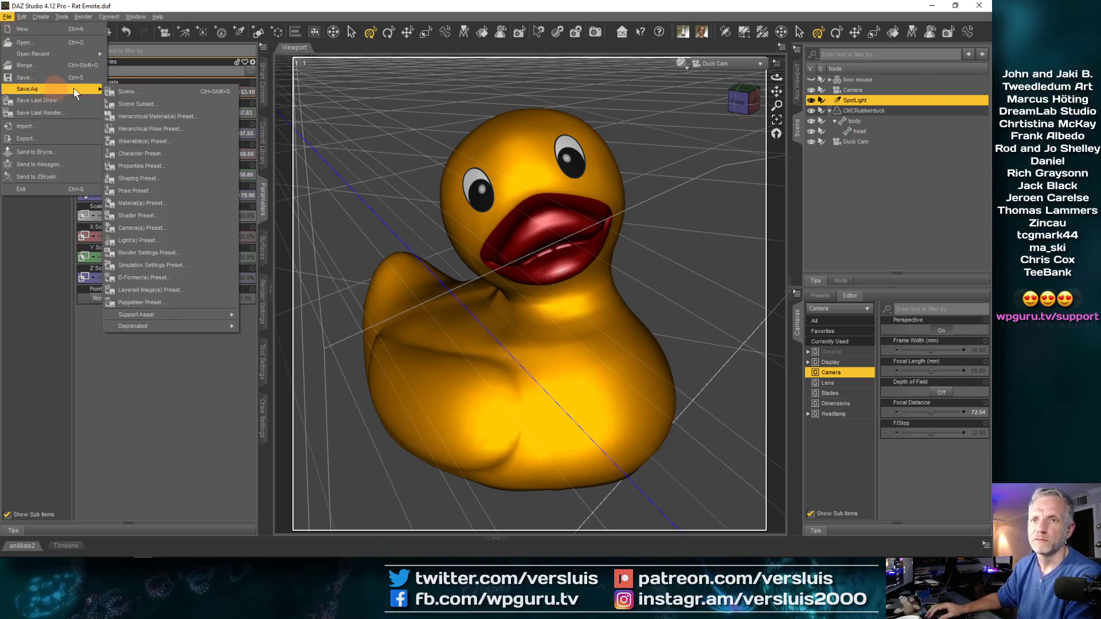
click(135, 88)
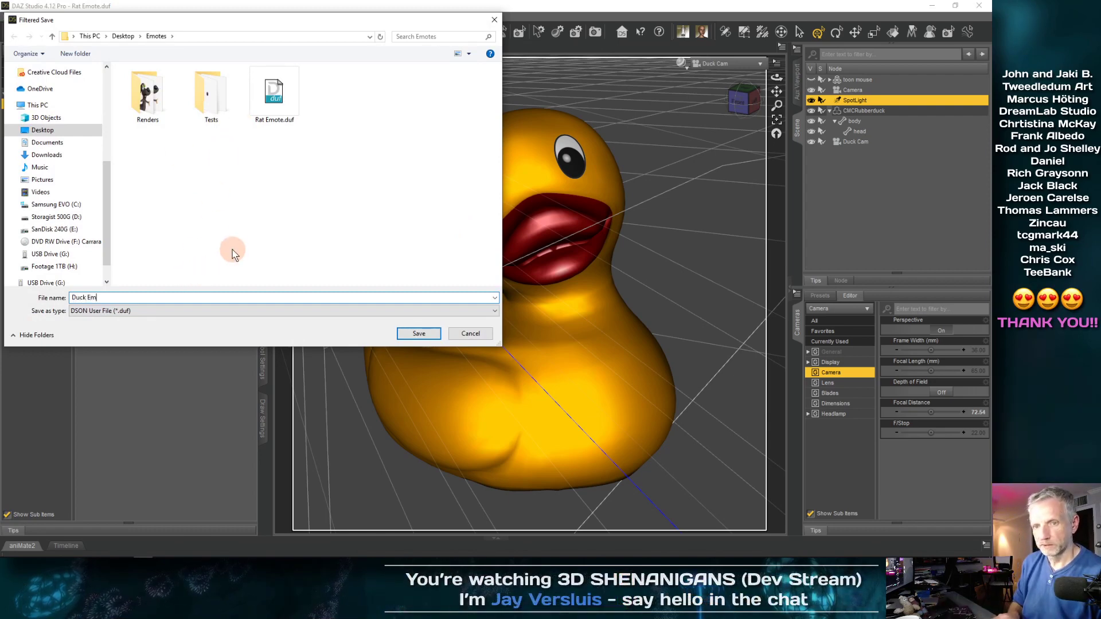
key(Return)
key(Return)
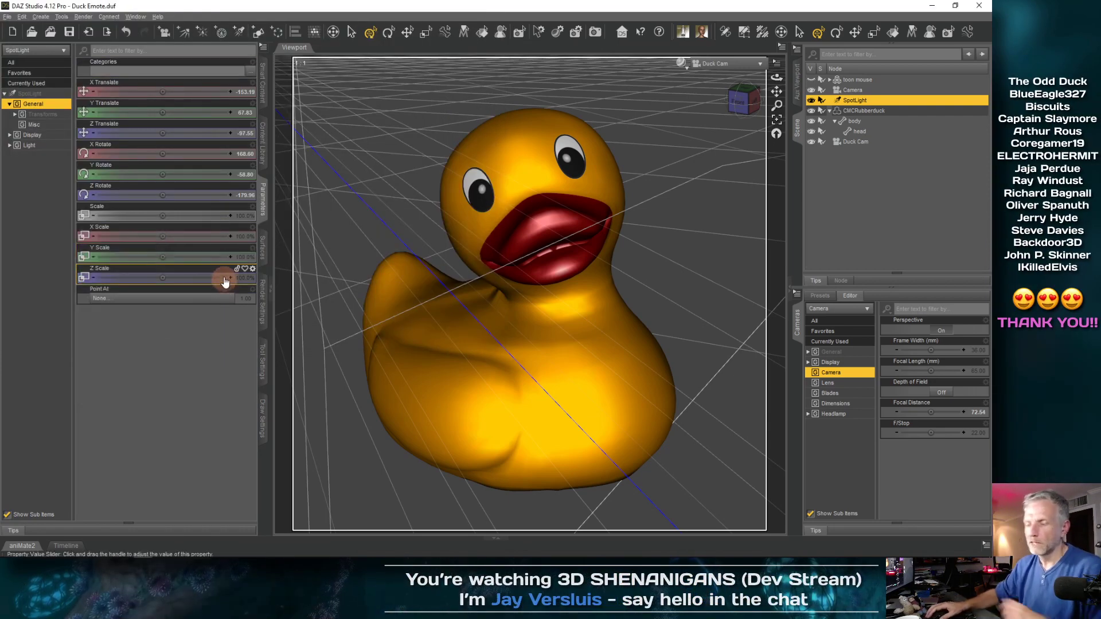
- Delete the toon mouse figure from the scene
click(858, 79)
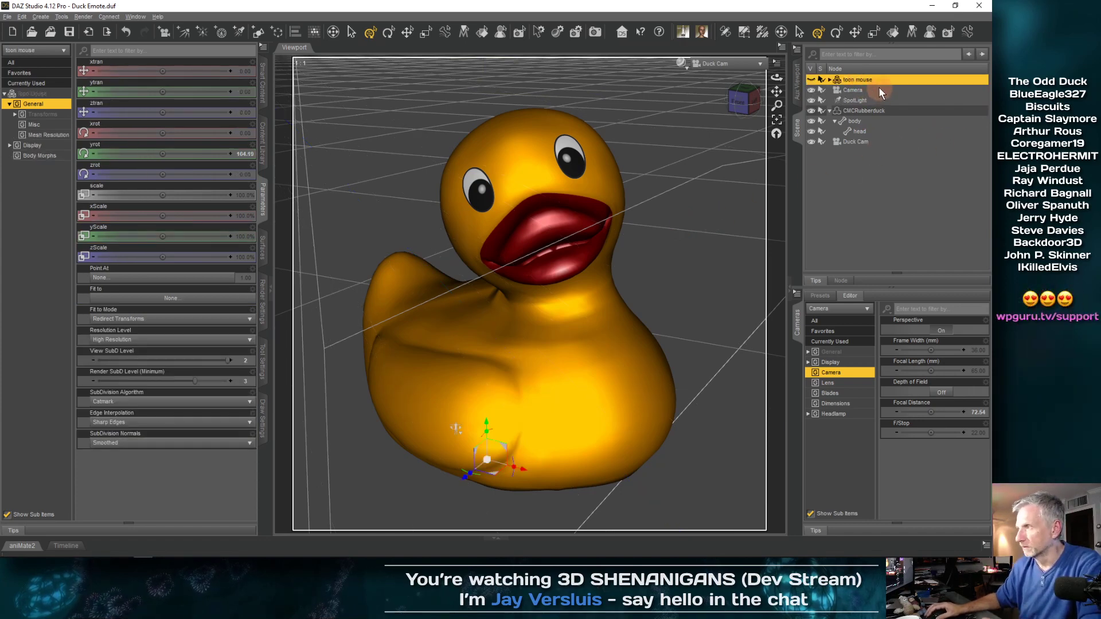
key(Delete)
click(855, 81)
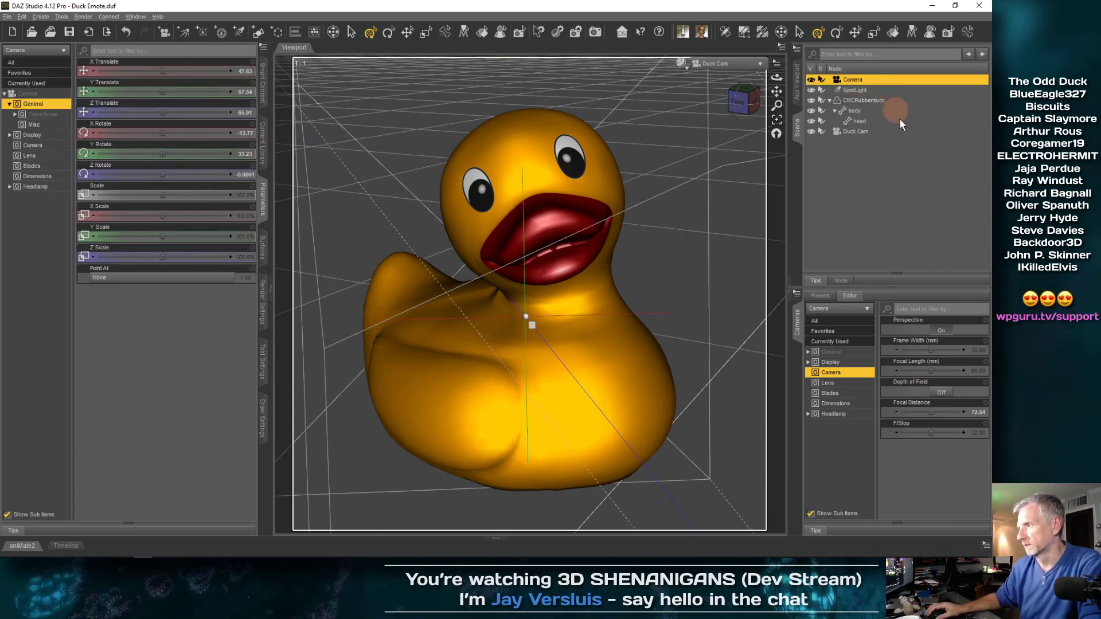
- Look through the SpotLight, orbit it around the duck to about X -90, Y 80, Z -164, and return to Duck Cam
click(861, 91)
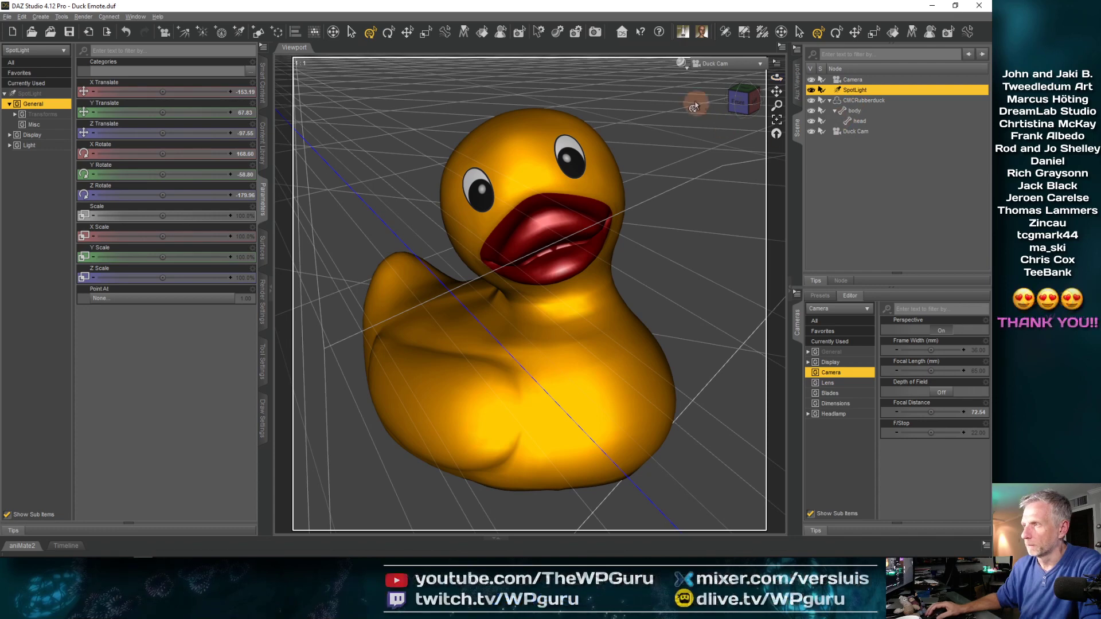
click(729, 64)
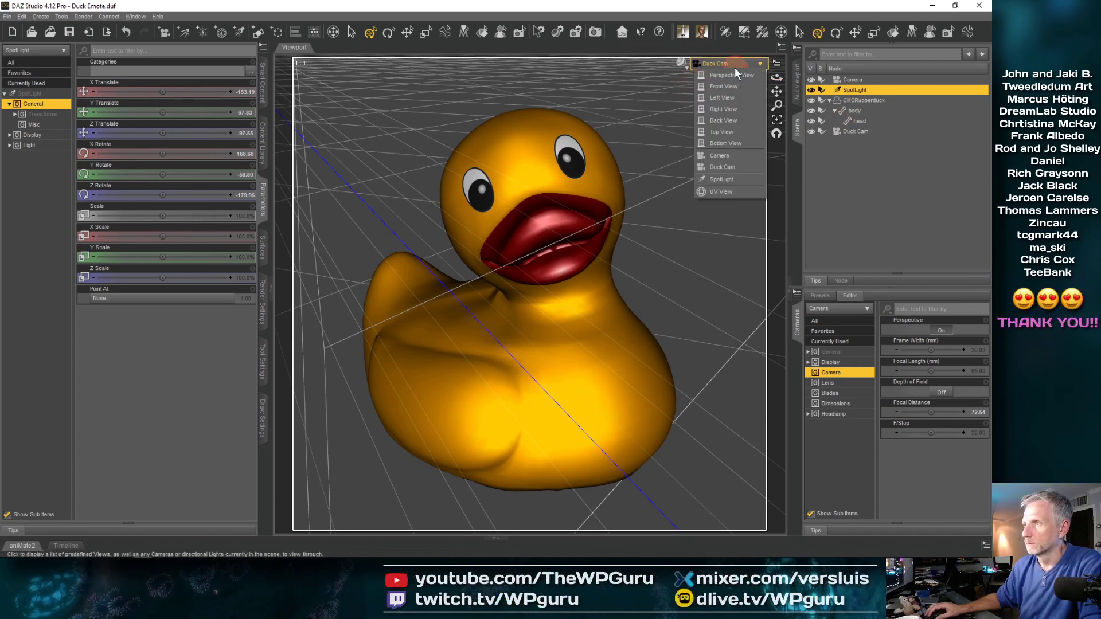
click(745, 172)
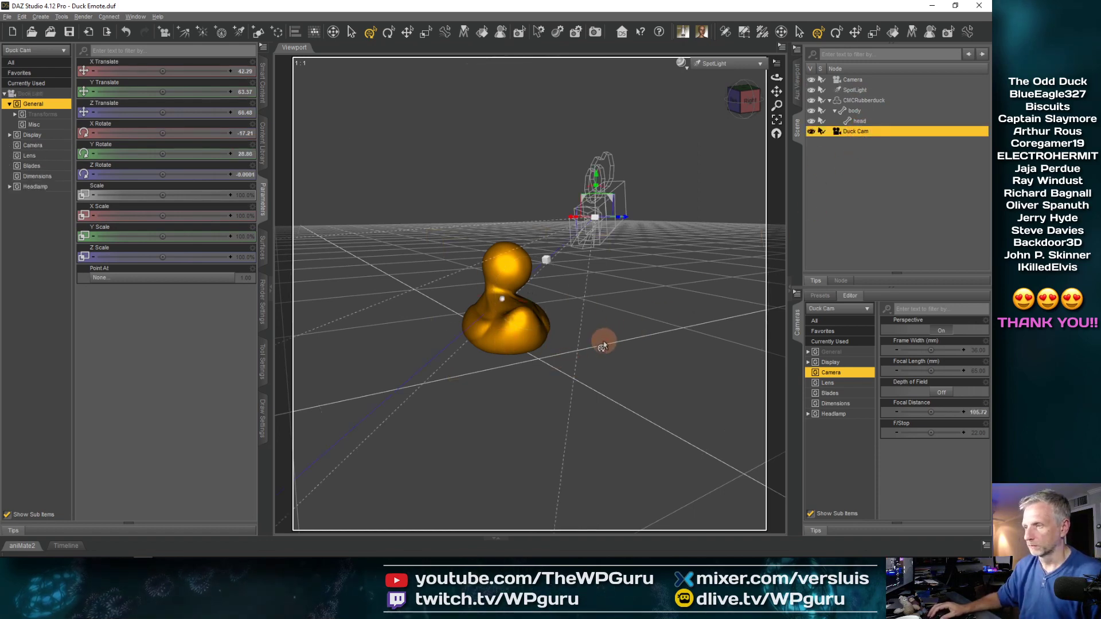
drag(602, 346, 443, 365)
click(444, 371)
click(726, 63)
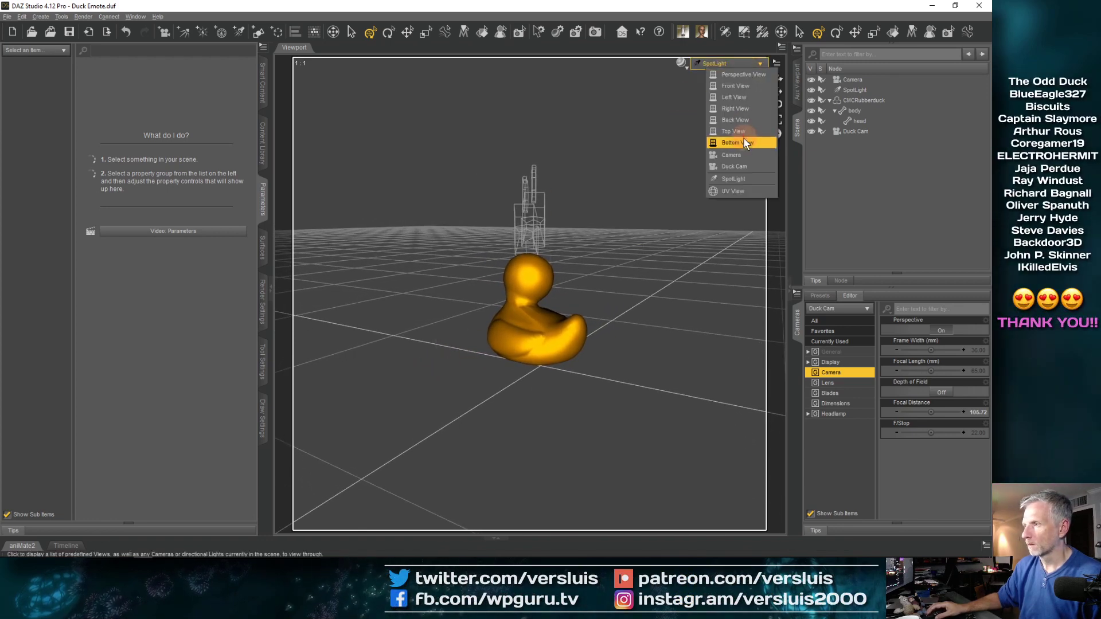
click(716, 167)
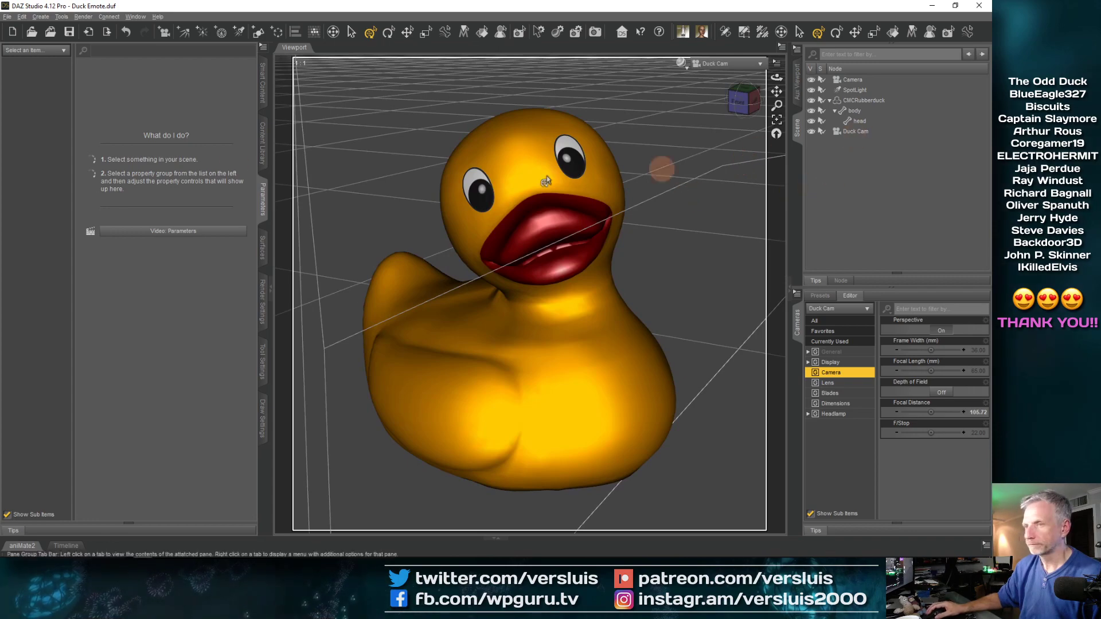
- Preview the duck's new lighting from Duck Cam in NVIDIA Iray and select the SpotLight
click(682, 63)
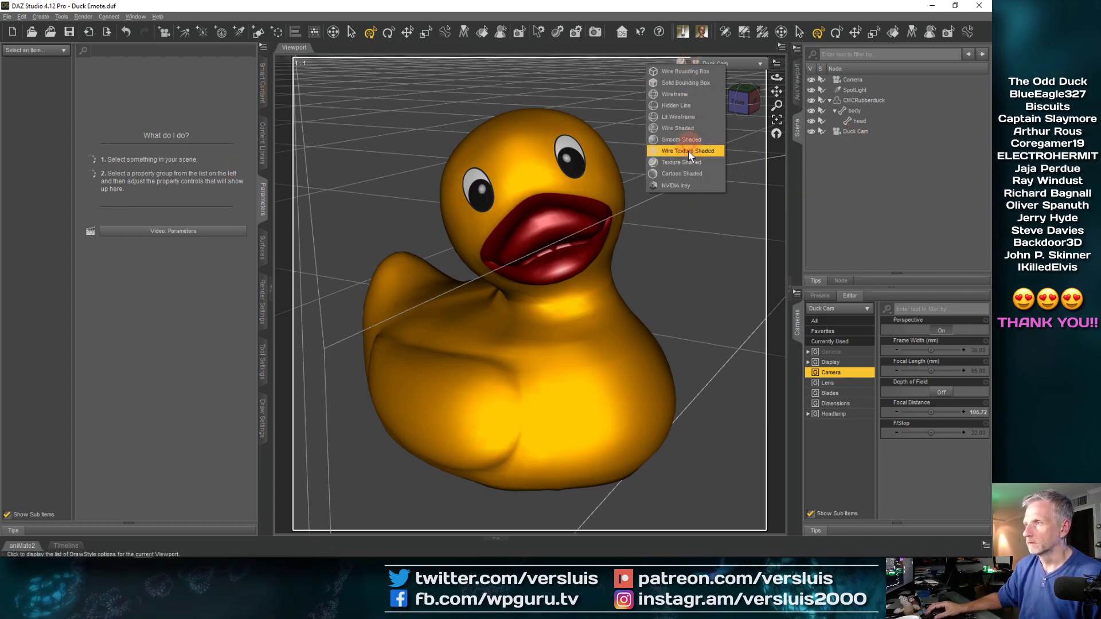
click(677, 185)
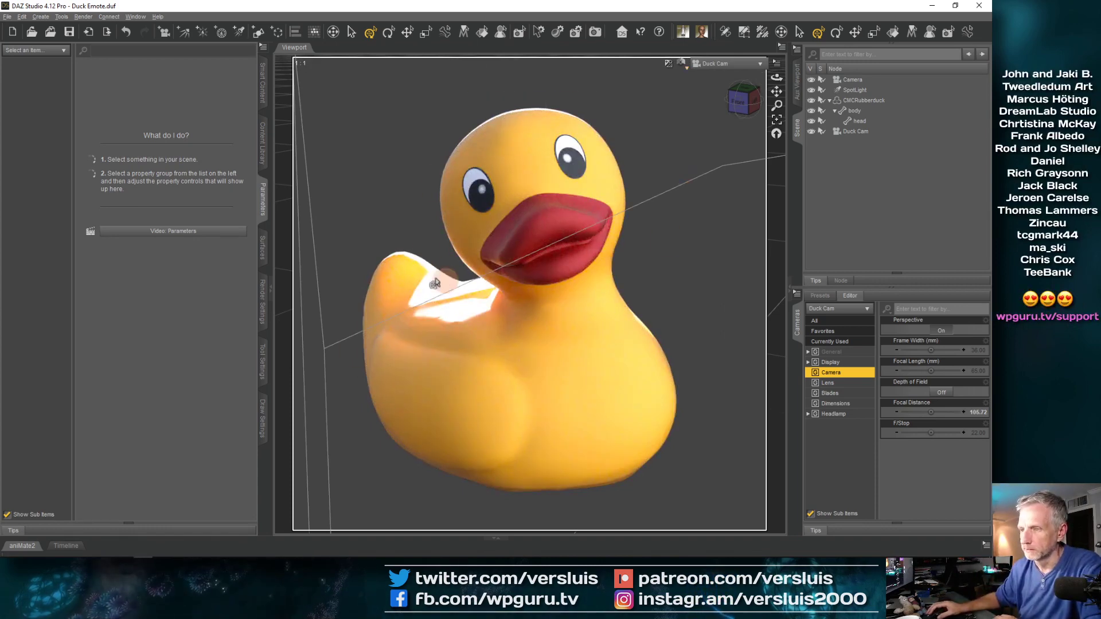
click(858, 90)
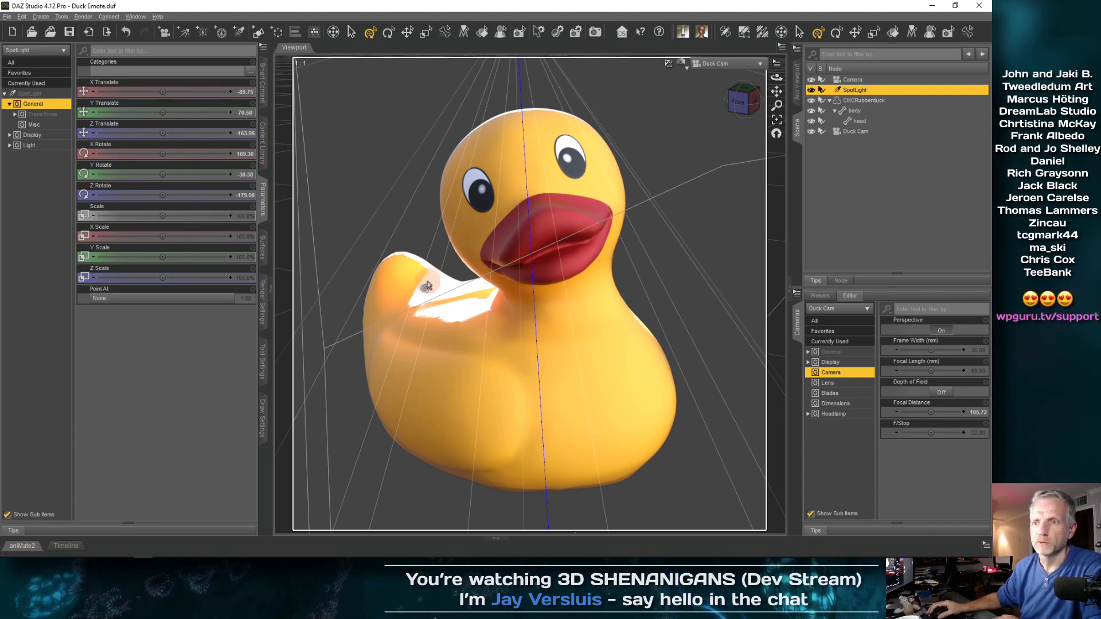
- Show the Aux Viewport, take the main viewport out of Iray preview and look through the SpotLight there
click(798, 83)
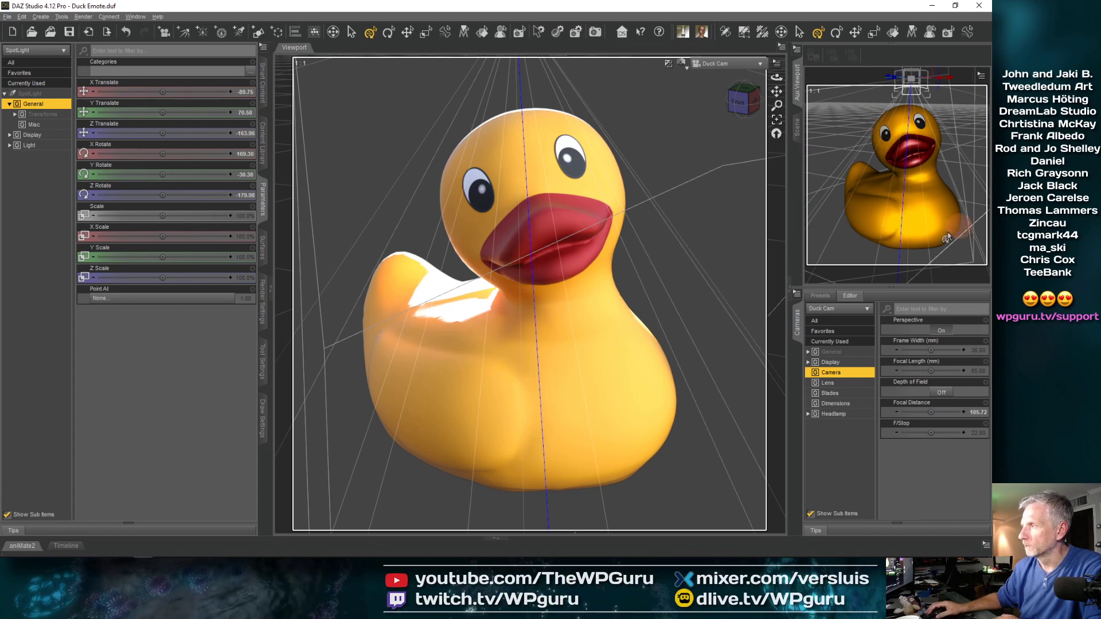
click(683, 63)
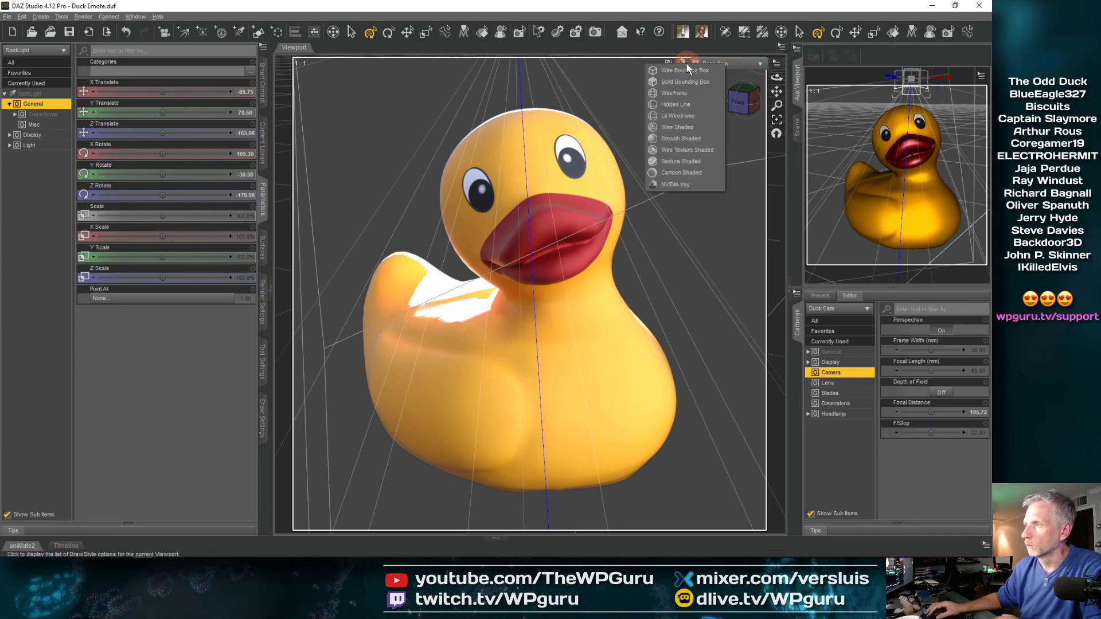
click(694, 174)
click(748, 64)
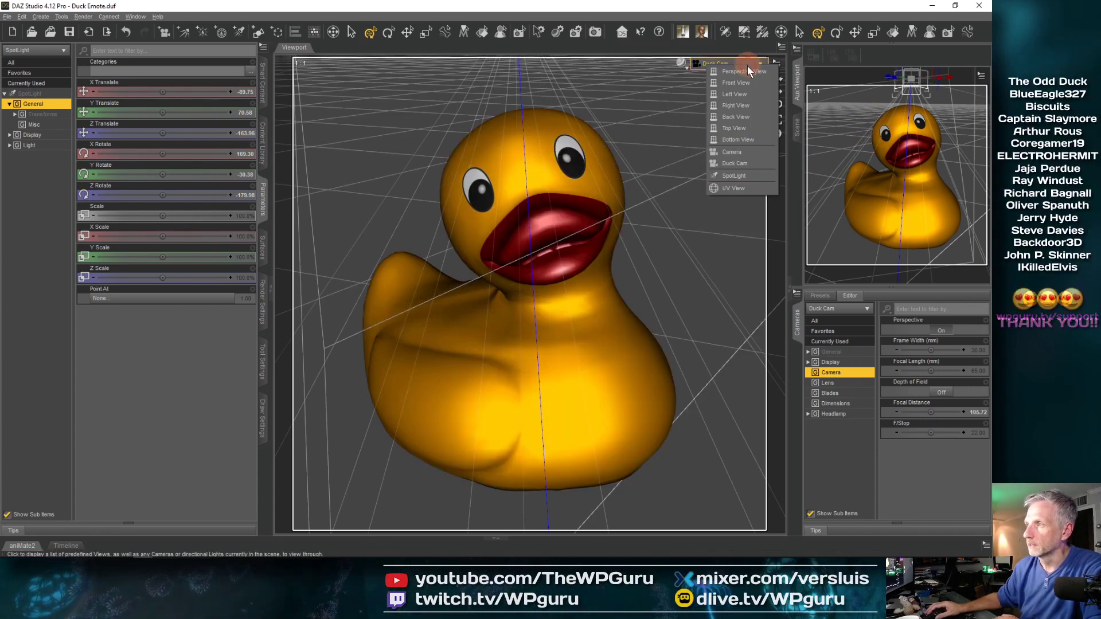
click(740, 164)
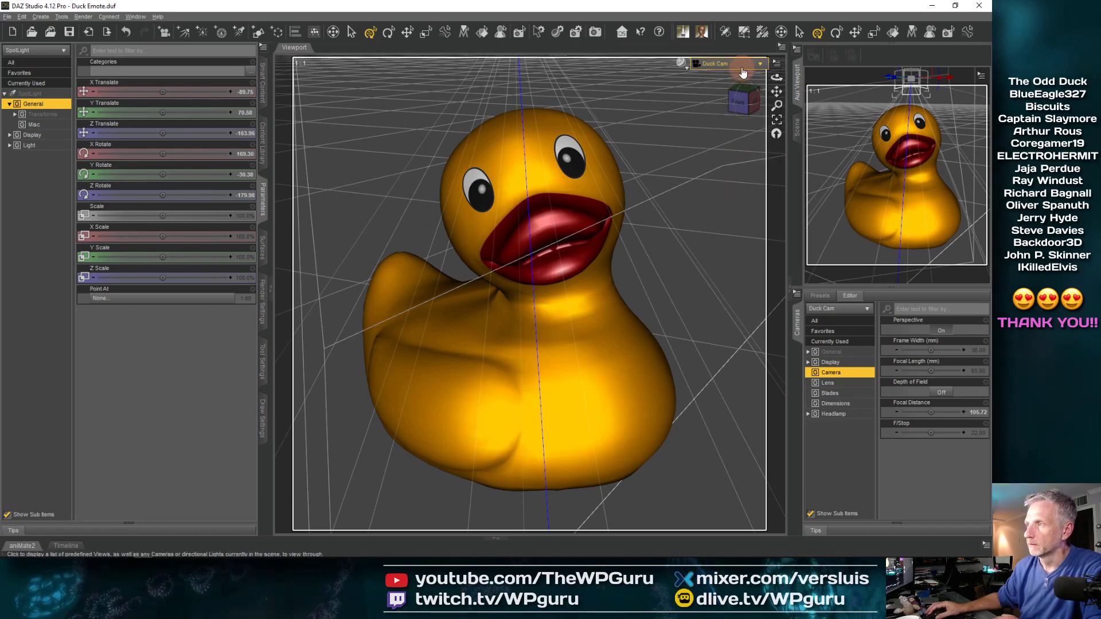
click(734, 64)
click(739, 179)
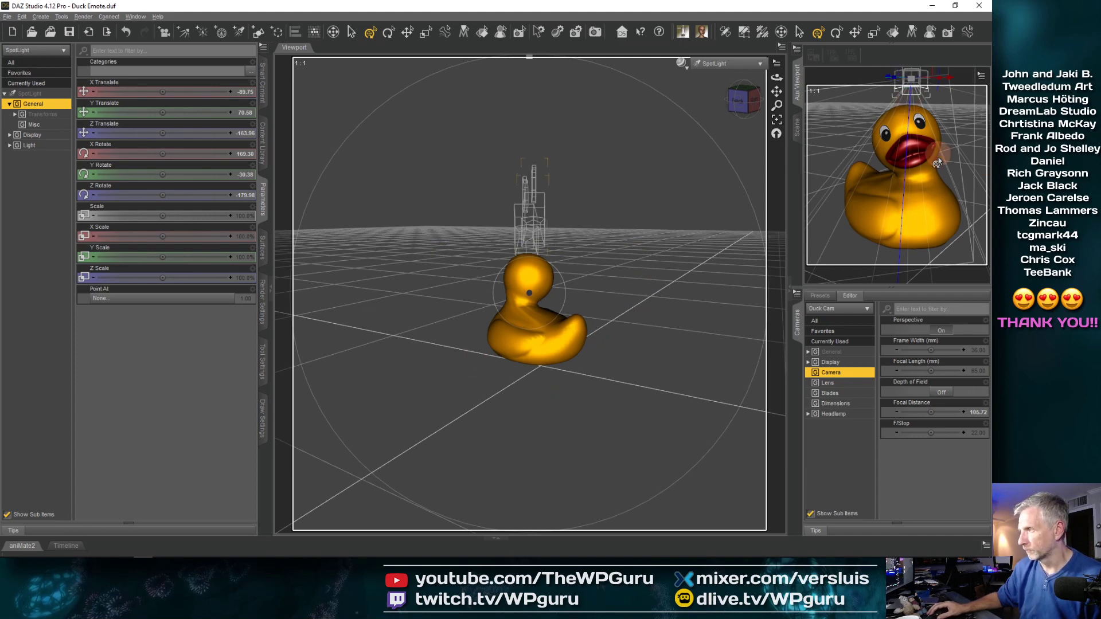
- Set the Aux Viewport to NVIDIA Iray and orbit the SpotLight around the duck to about X -47, Y 87, Z -165
drag(451, 370, 441, 334)
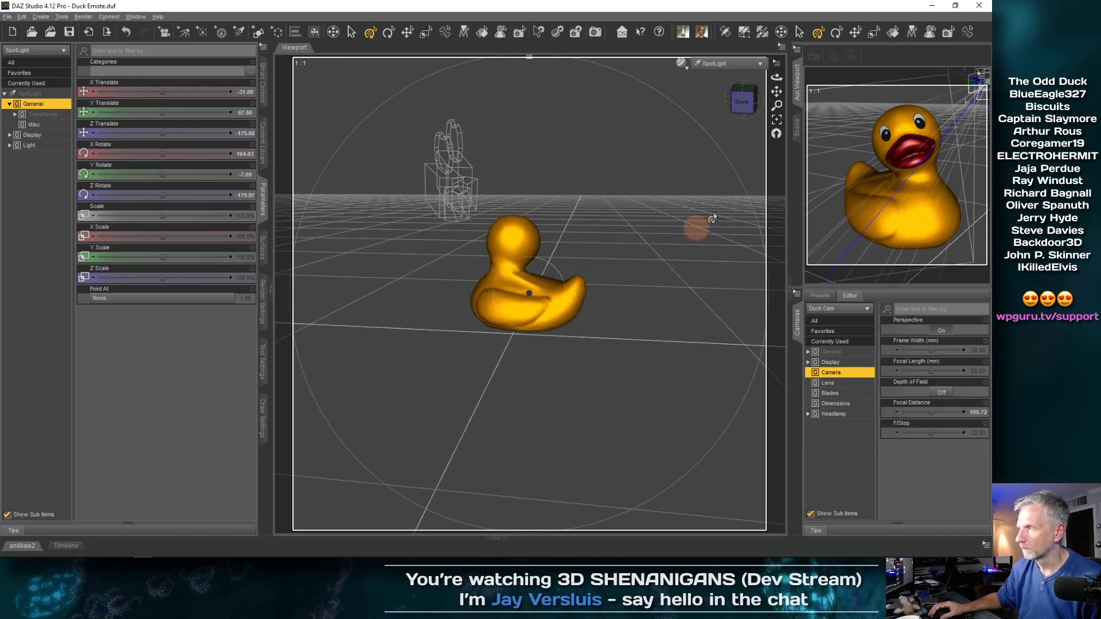
click(886, 75)
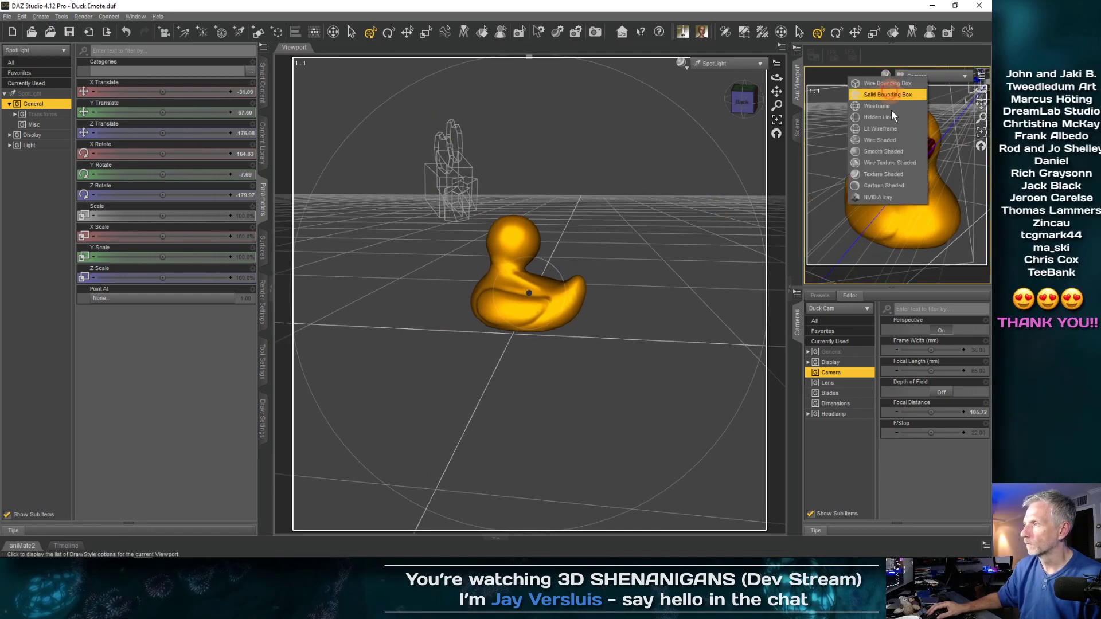
click(899, 198)
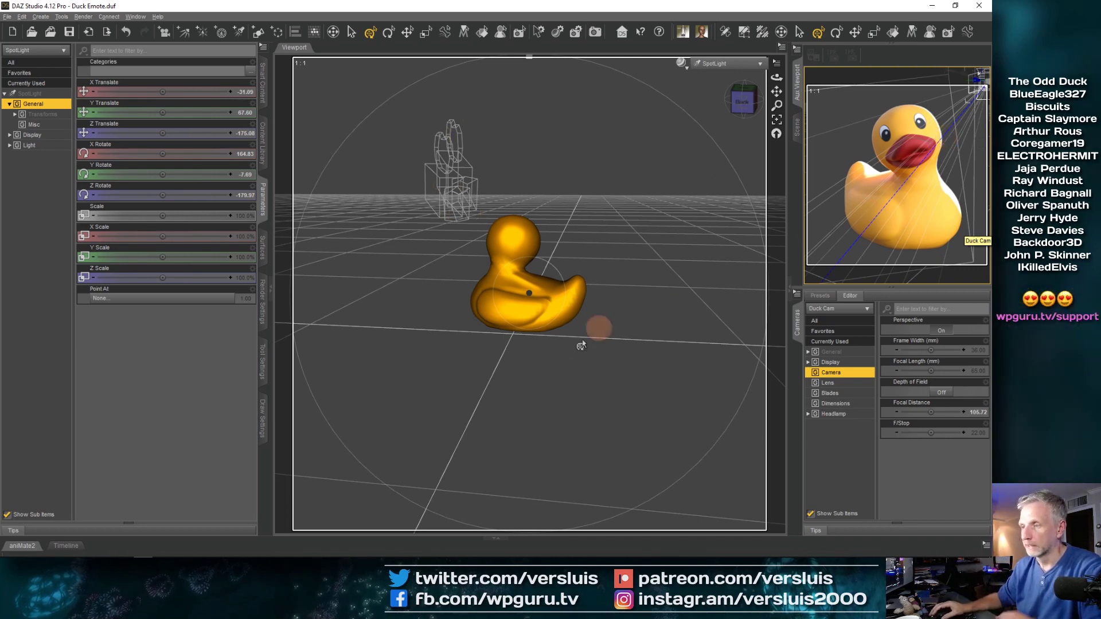
drag(566, 352, 609, 293)
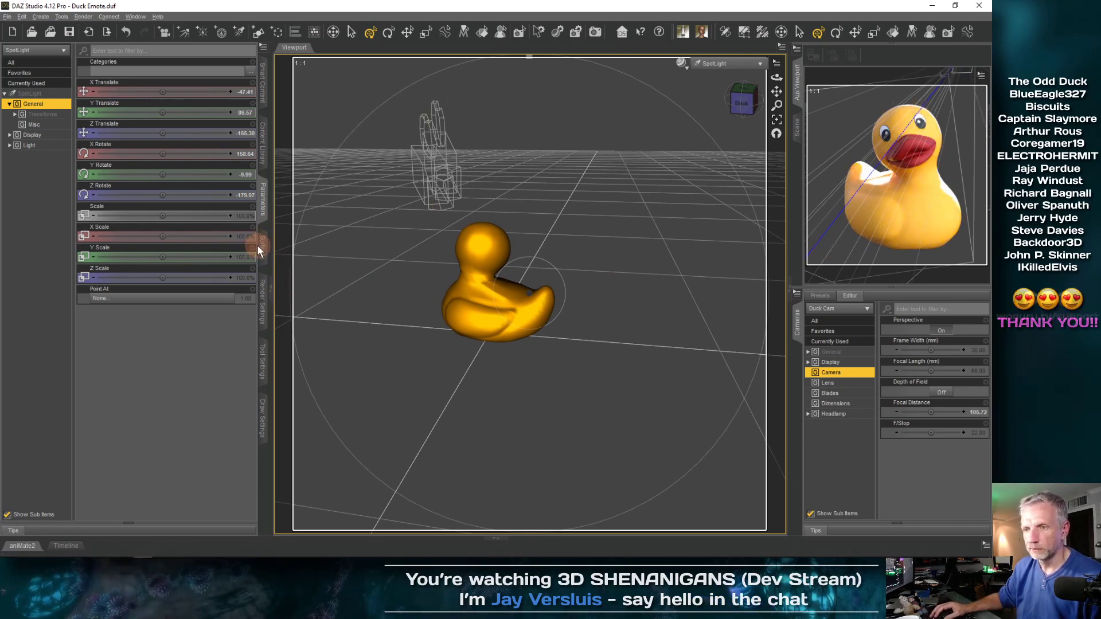
- Try Luminous Flux values of 500000 and 200000 lumens on the SpotLight
click(41, 150)
click(199, 296)
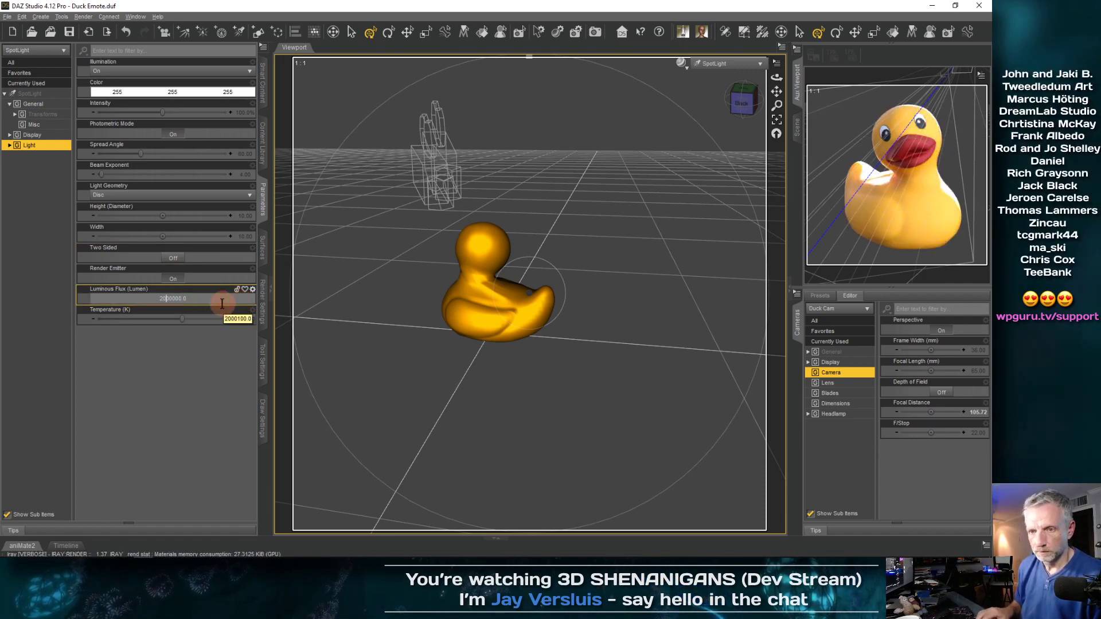
key(Return)
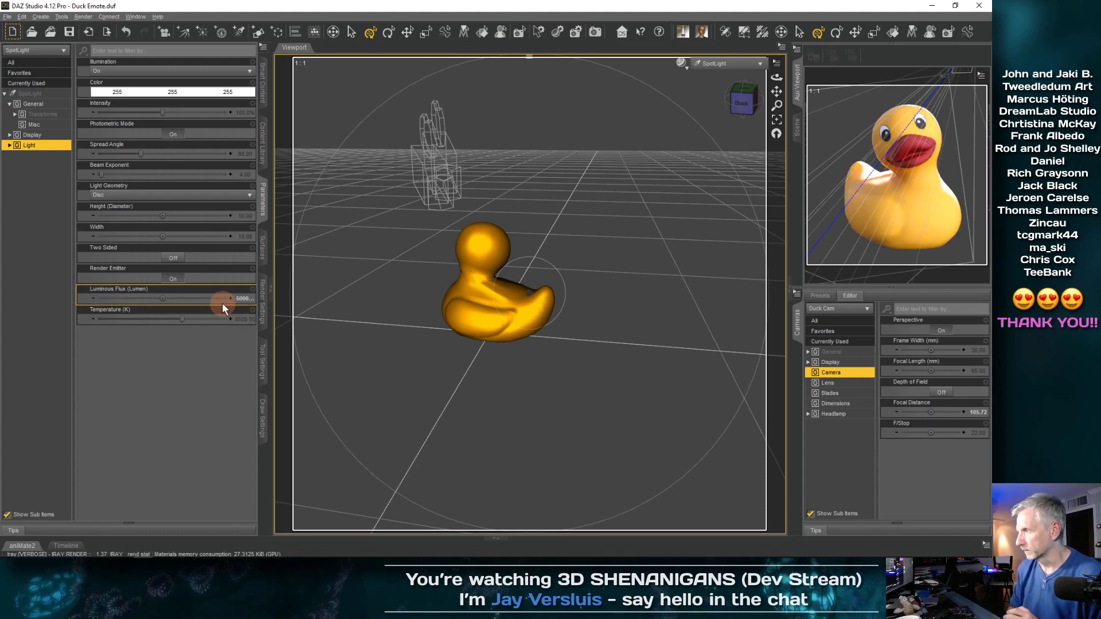
click(191, 299)
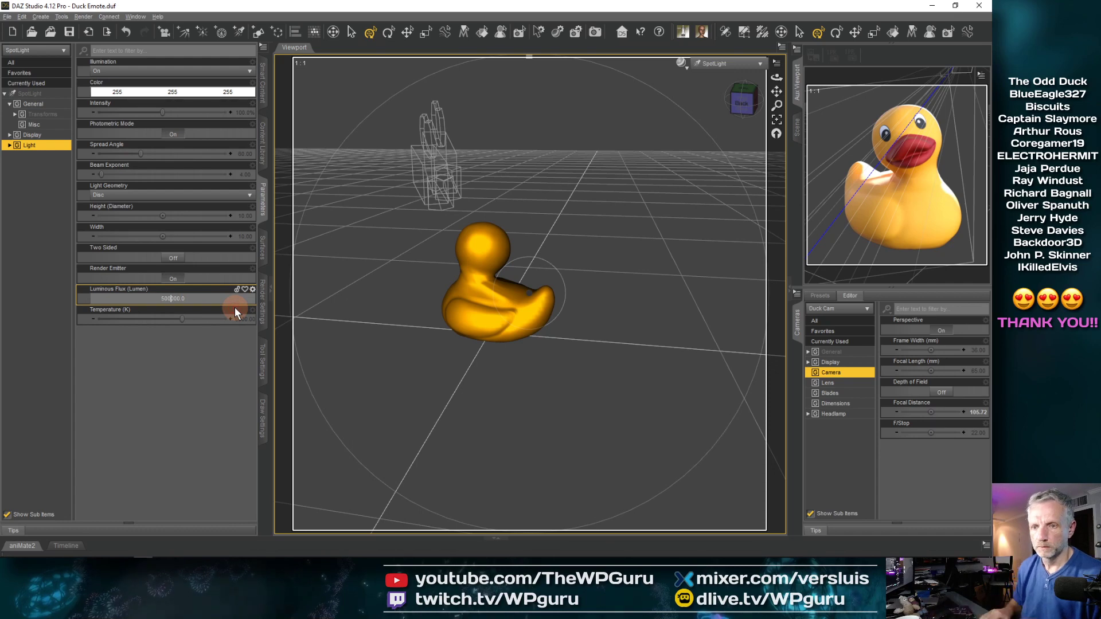
key(BackSpace)
text(2)
key(Return)
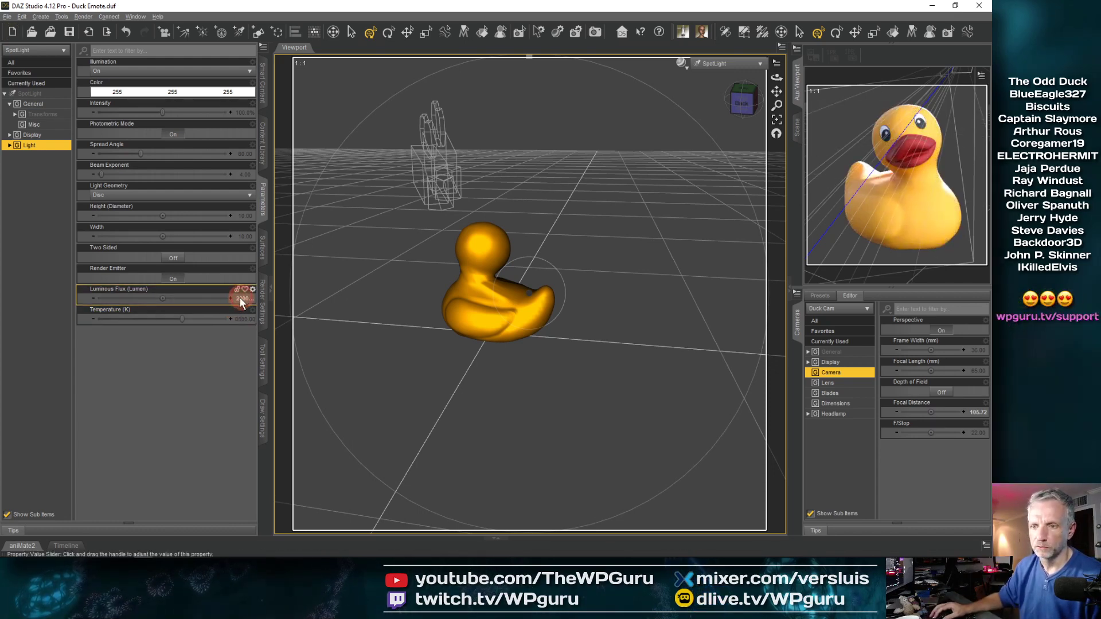
- Reduce the SpotLight's Luminous Flux to 100000 lumens
click(240, 300)
click(201, 302)
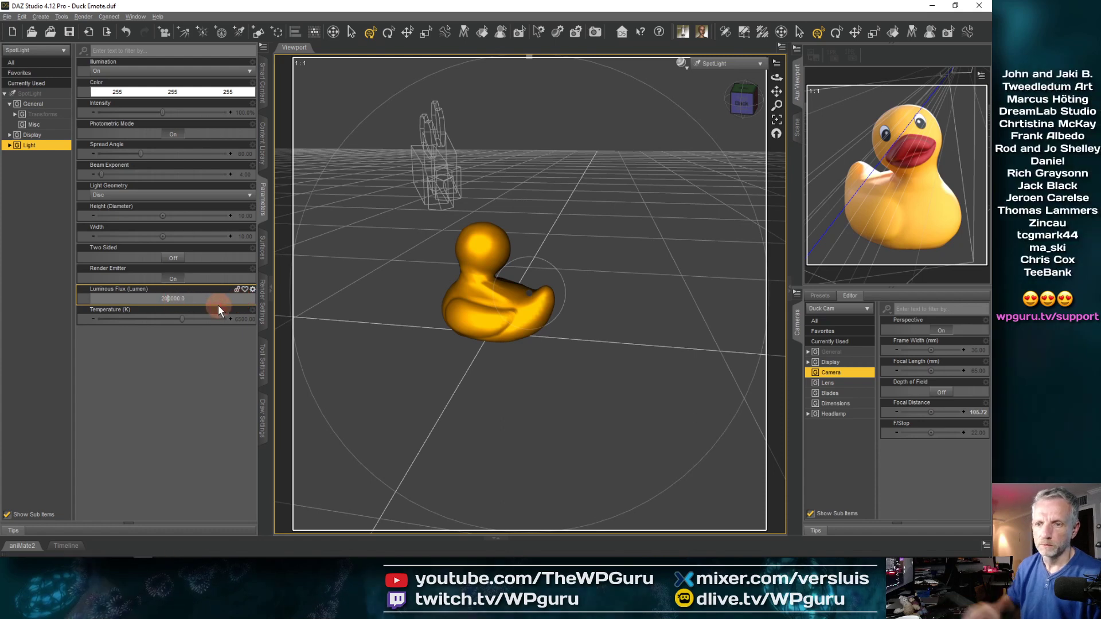
key(BackSpace)
key(Return)
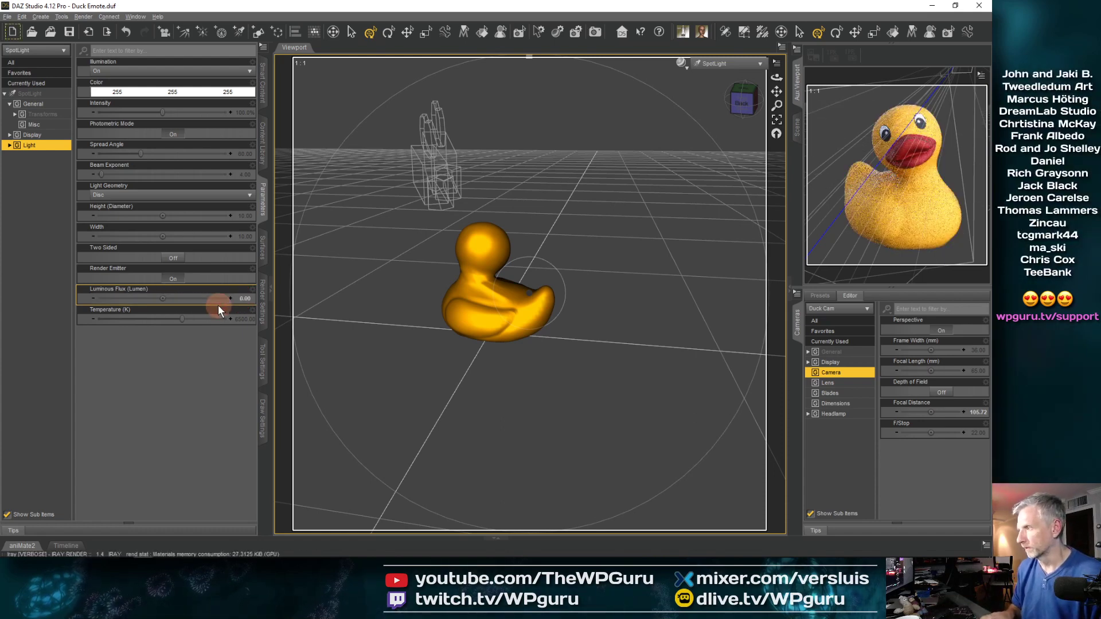
click(243, 297)
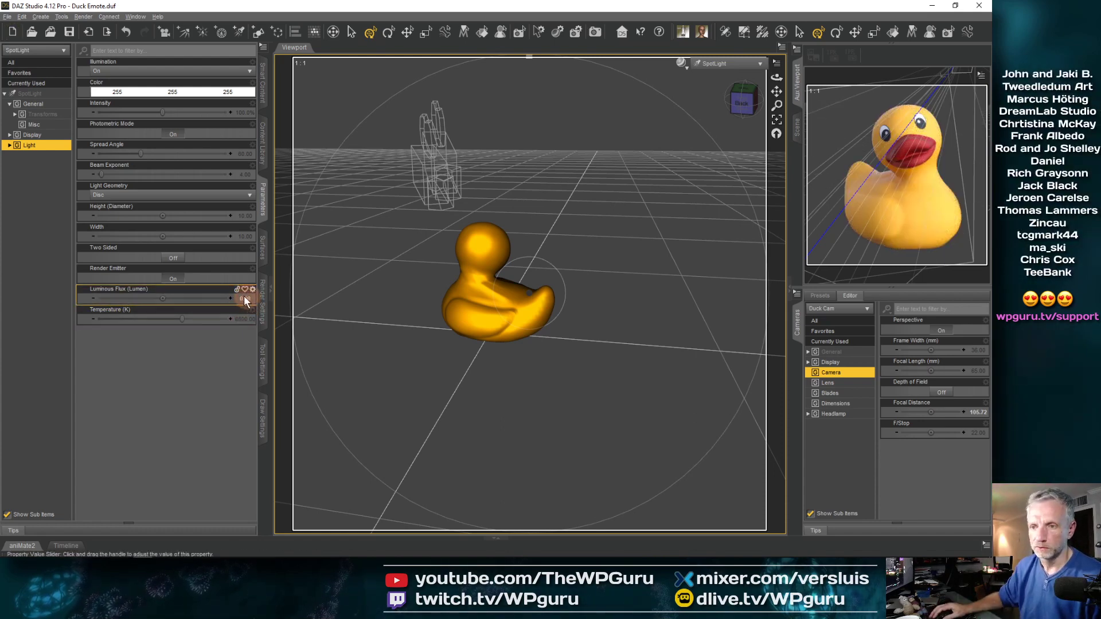
text(1)
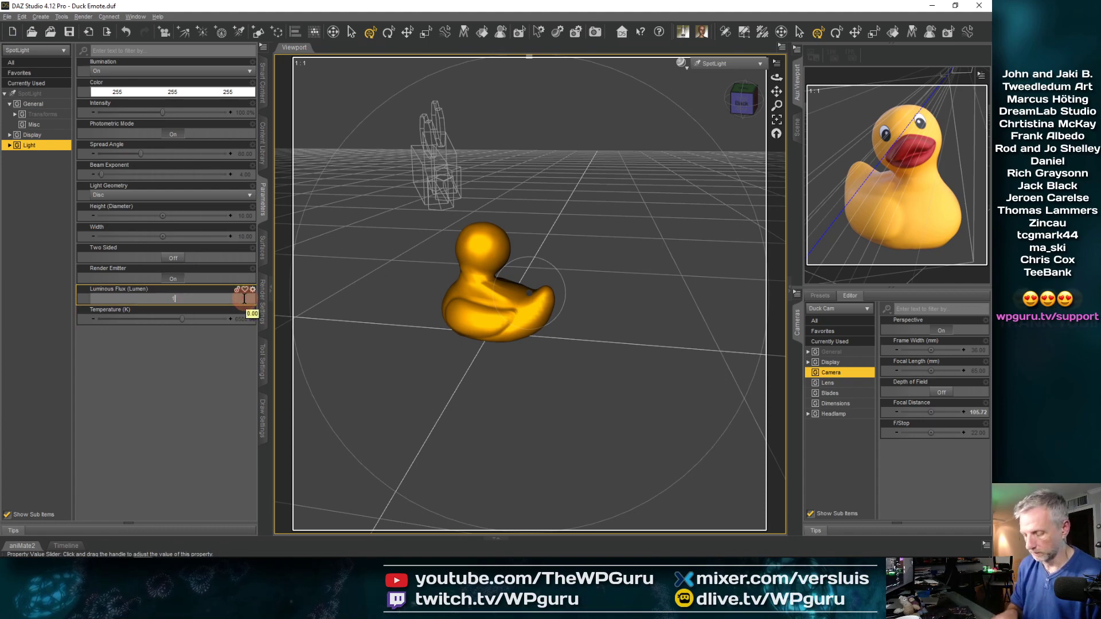
text(00000)
key(Return)
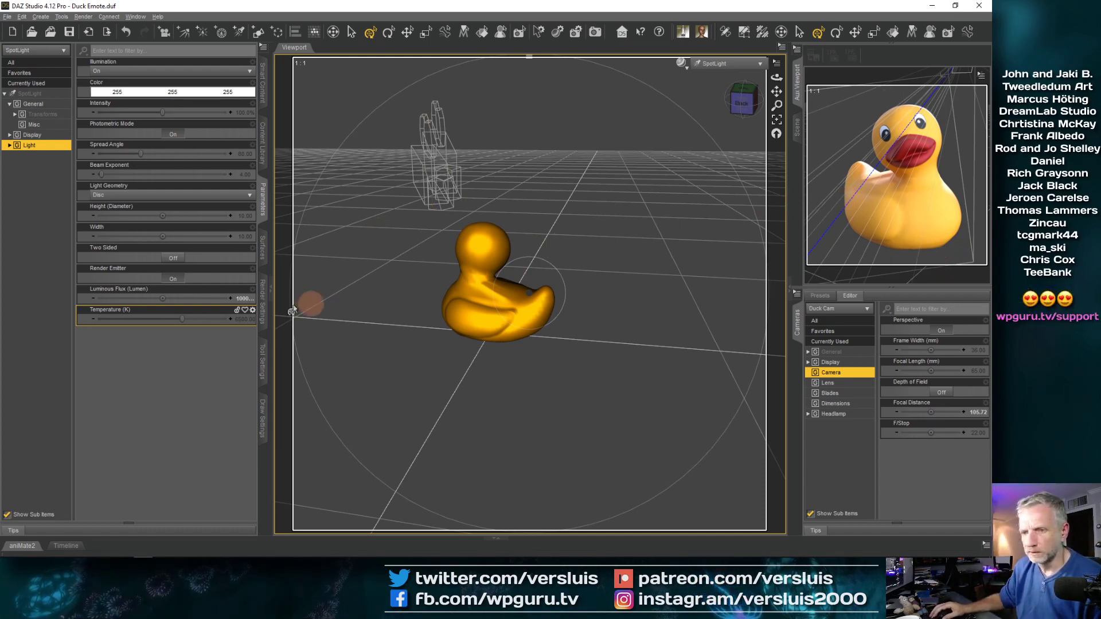
- Show Duck Cam in NVIDIA Iray in the main viewport and set the Aux Viewport to Texture Shaded
click(242, 298)
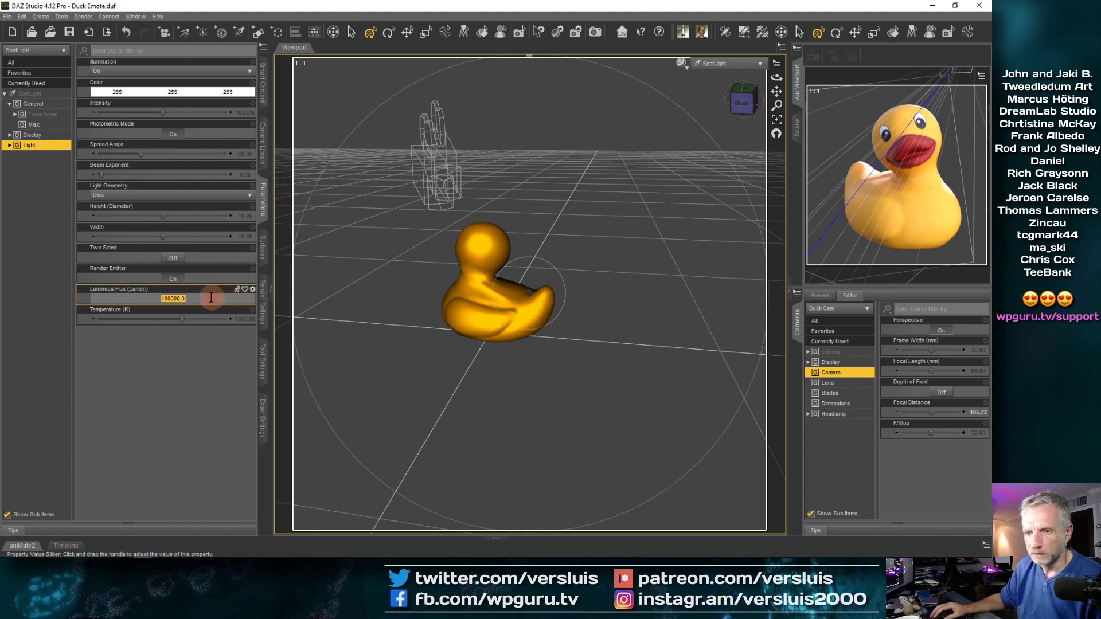
click(726, 64)
click(728, 163)
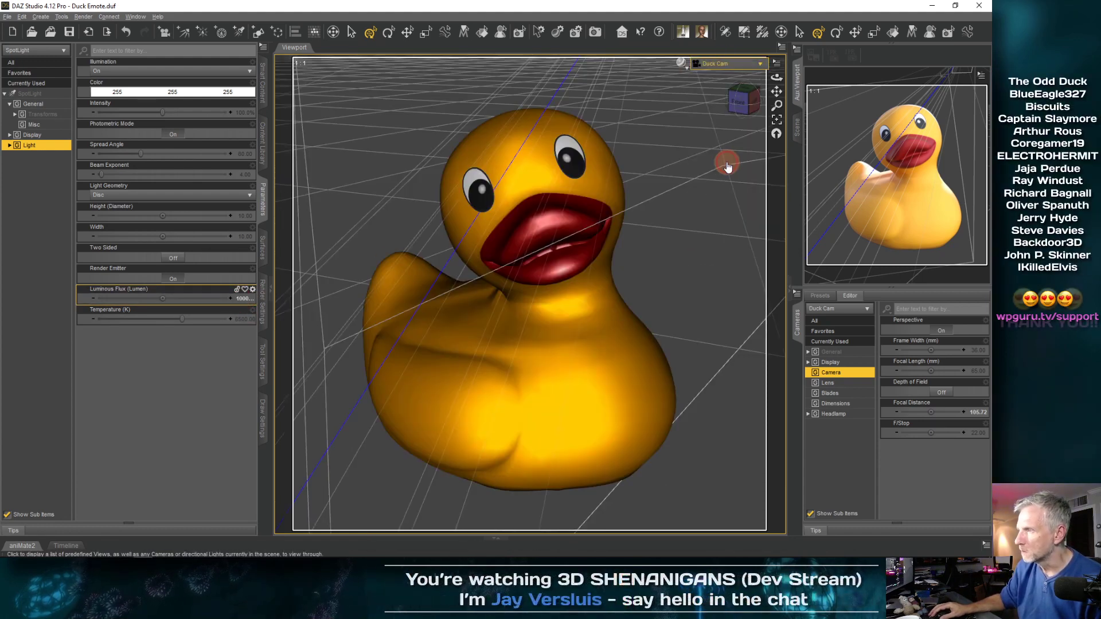
click(681, 62)
click(694, 187)
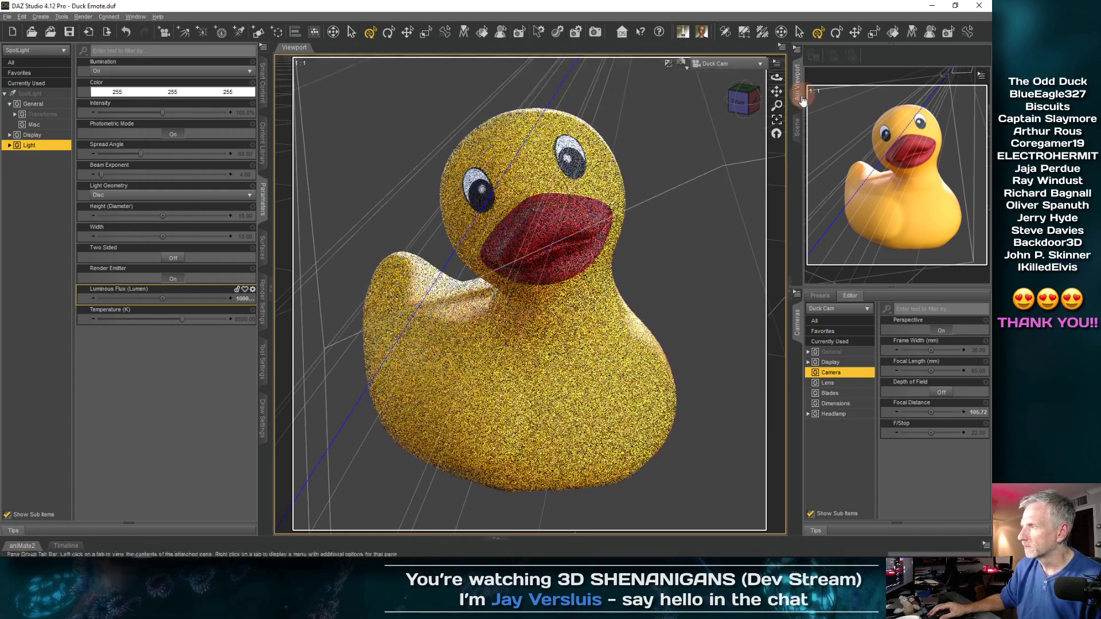
click(872, 75)
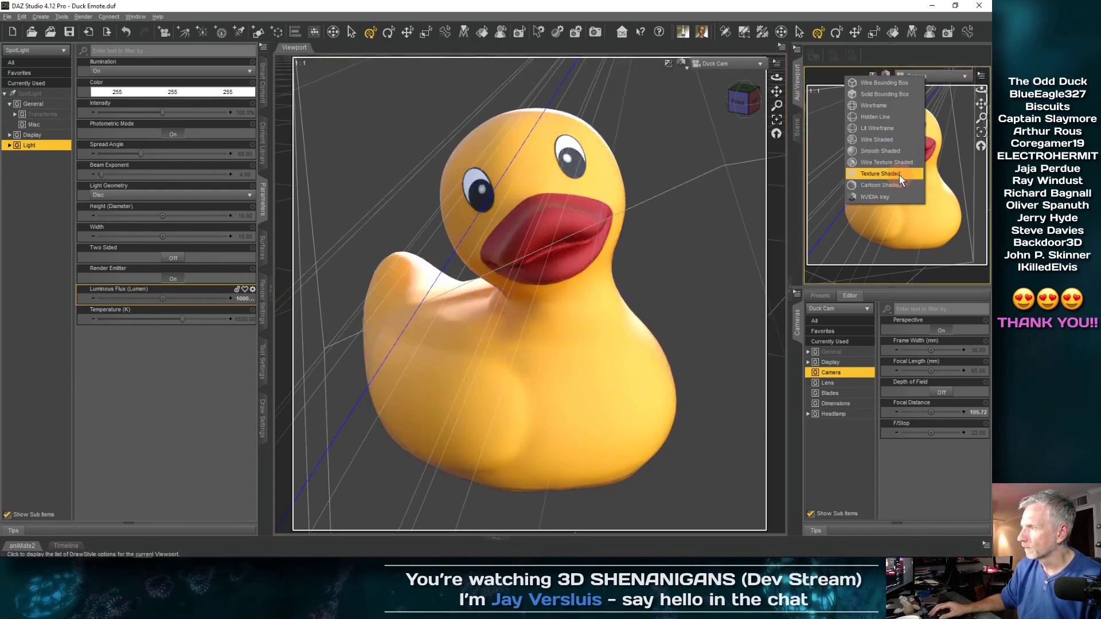
click(899, 175)
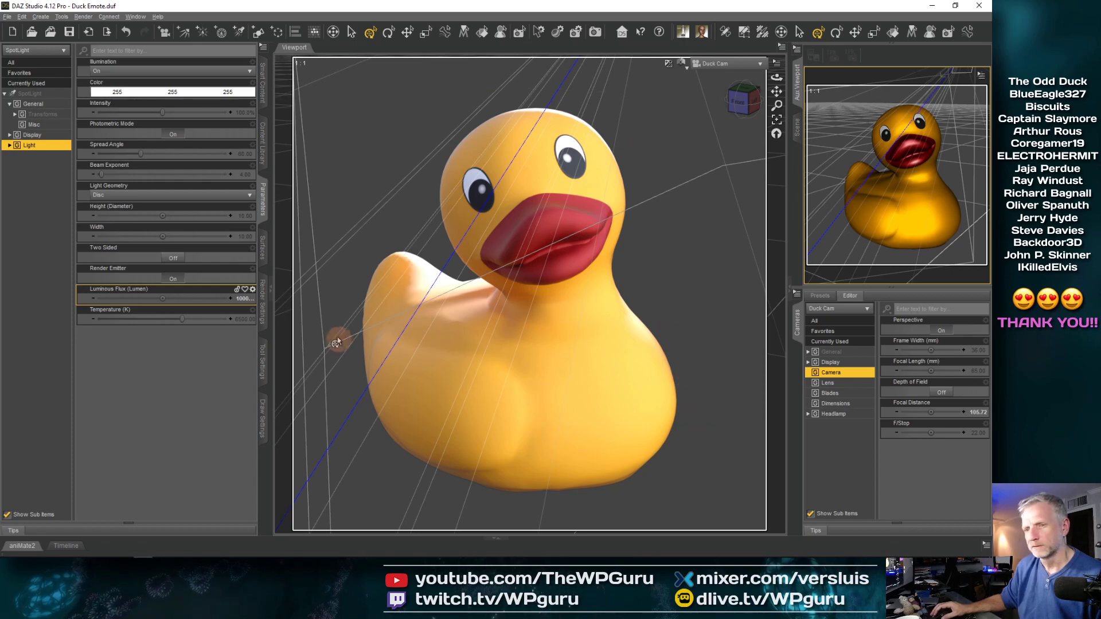
- Raise the SpotLight's Luminous Flux to 200000 lumens
click(243, 299)
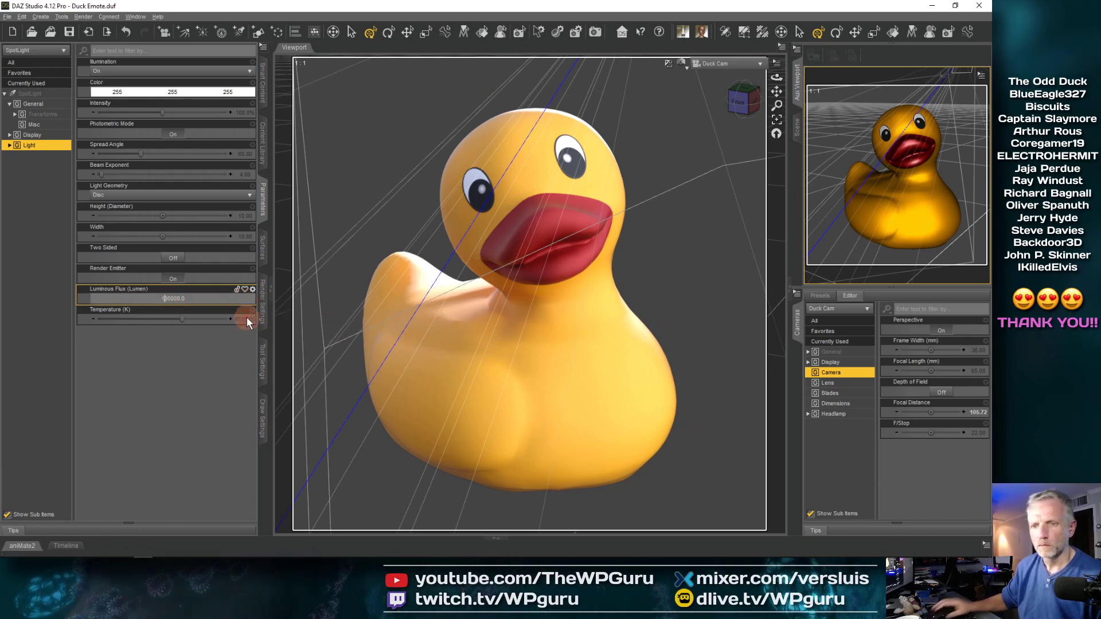
text(2000)
key(Return)
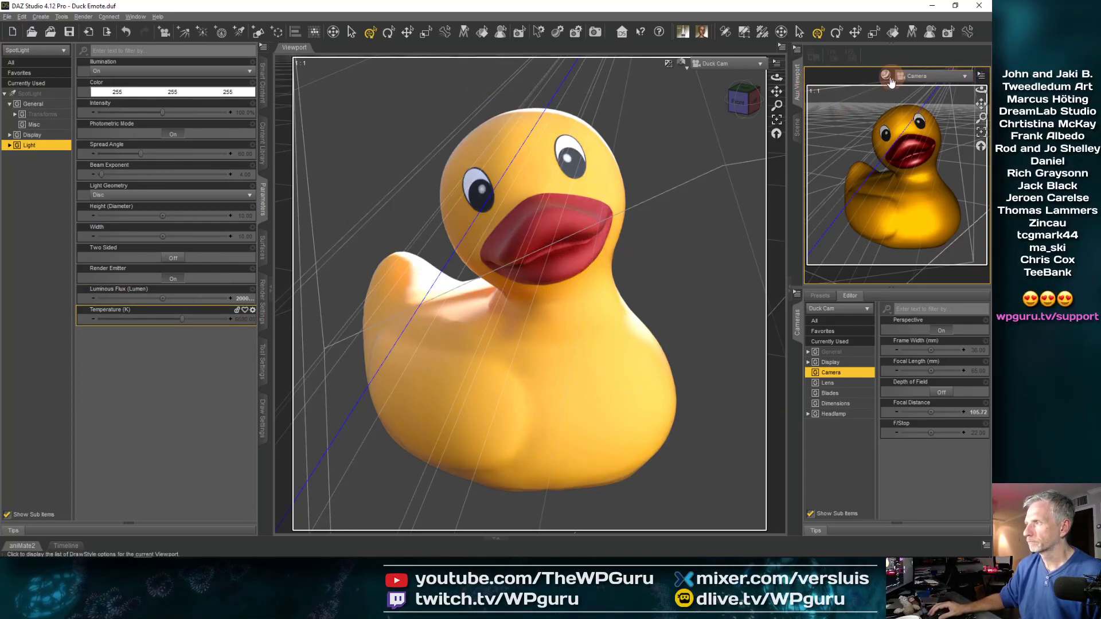
- Look through the SpotLight in the Aux Viewport and orbit it around the duck to about X -29, Y 90, Z -157
click(916, 80)
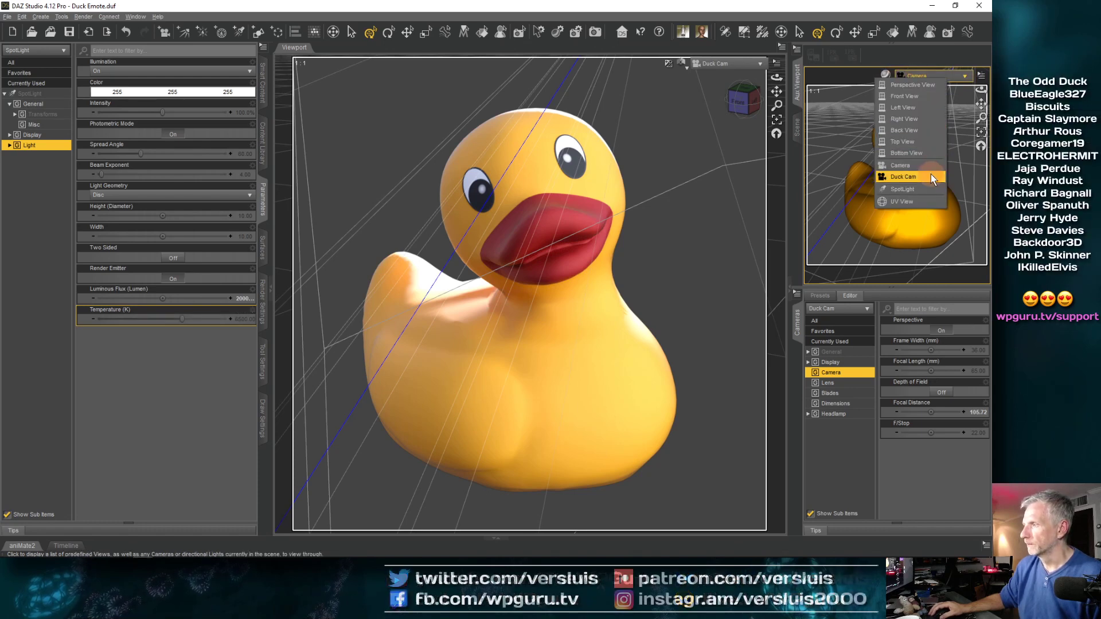
click(928, 191)
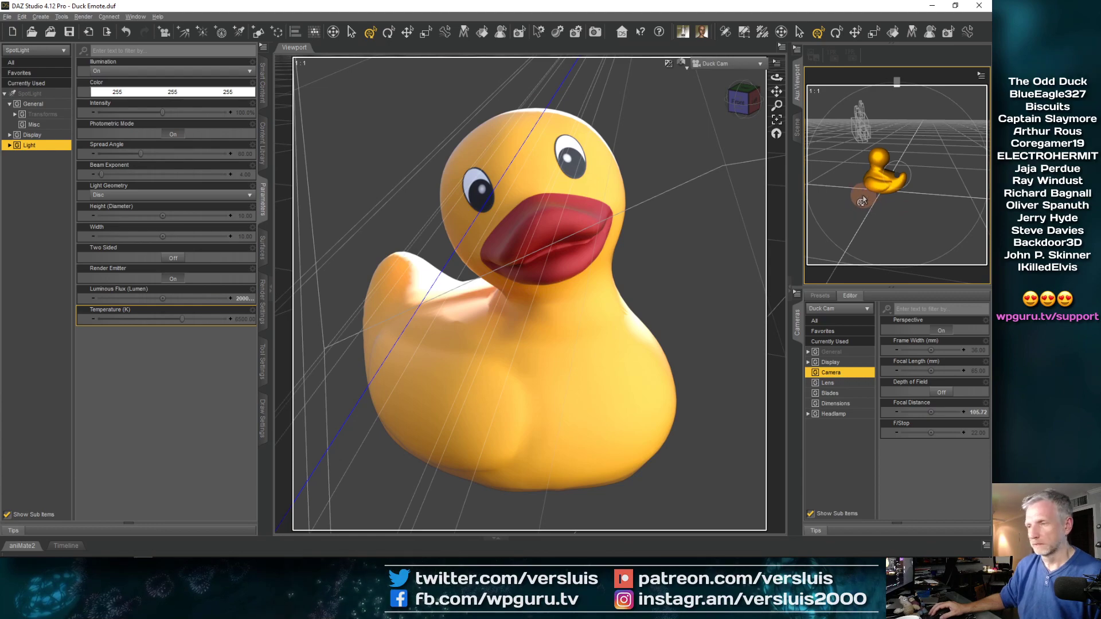
mouse_move(862, 200)
mouse_down()
mouse_move(844, 202)
mouse_move(859, 200)
mouse_move(849, 212)
mouse_move(898, 213)
mouse_up()
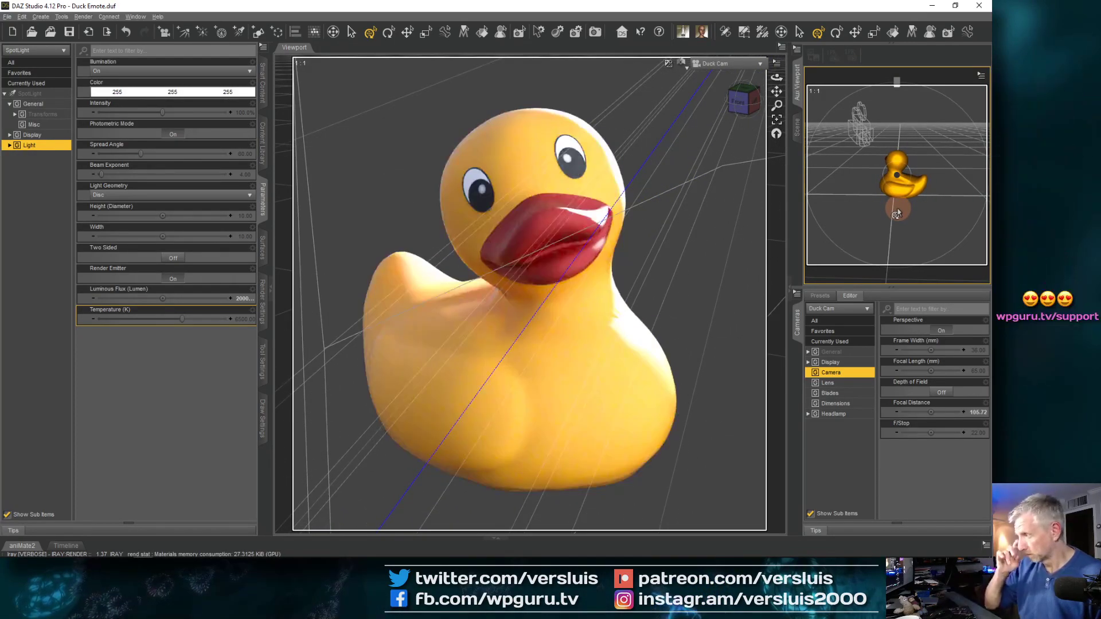
mouse_move(897, 213)
mouse_down()
mouse_move(875, 206)
mouse_move(905, 205)
mouse_move(896, 211)
mouse_up()
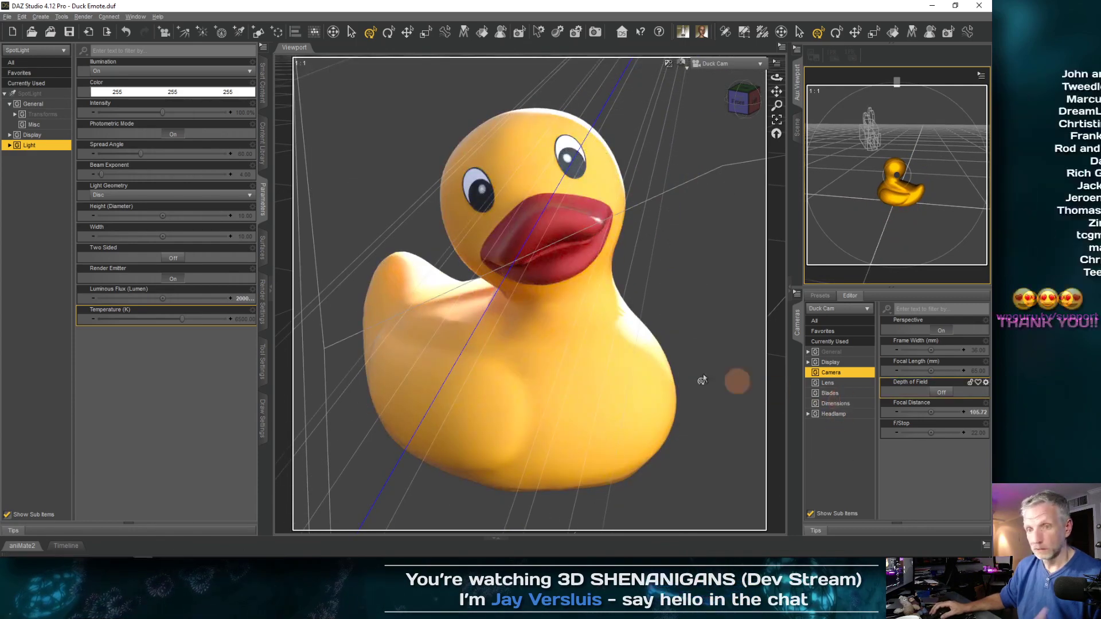
- Set the SpotLight's Point At target to the head of CMCRubberduck
click(44, 117)
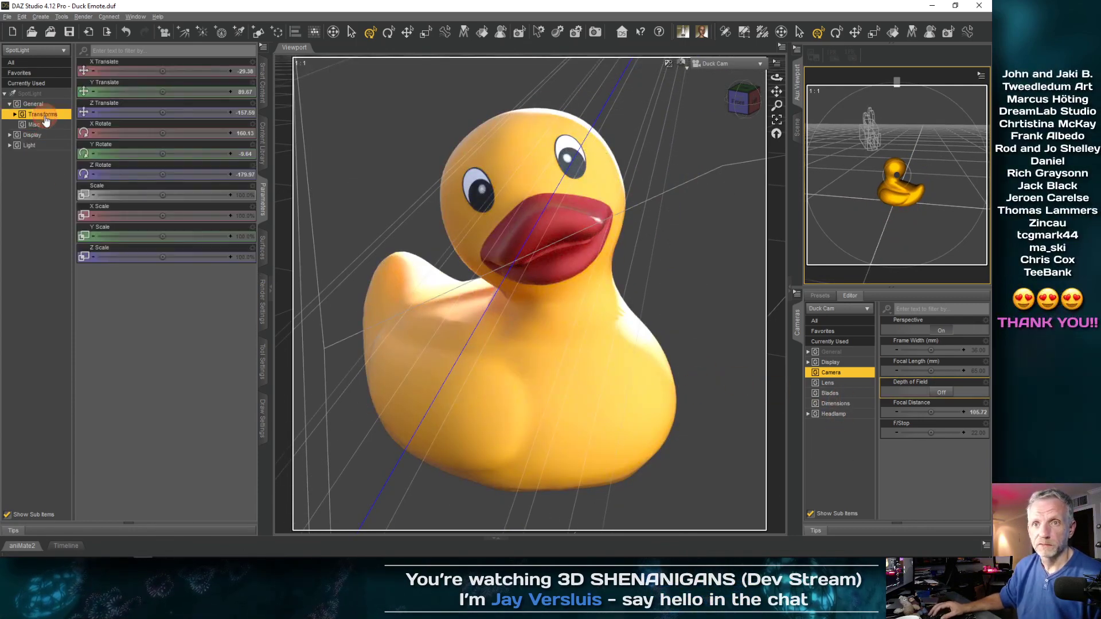
click(49, 125)
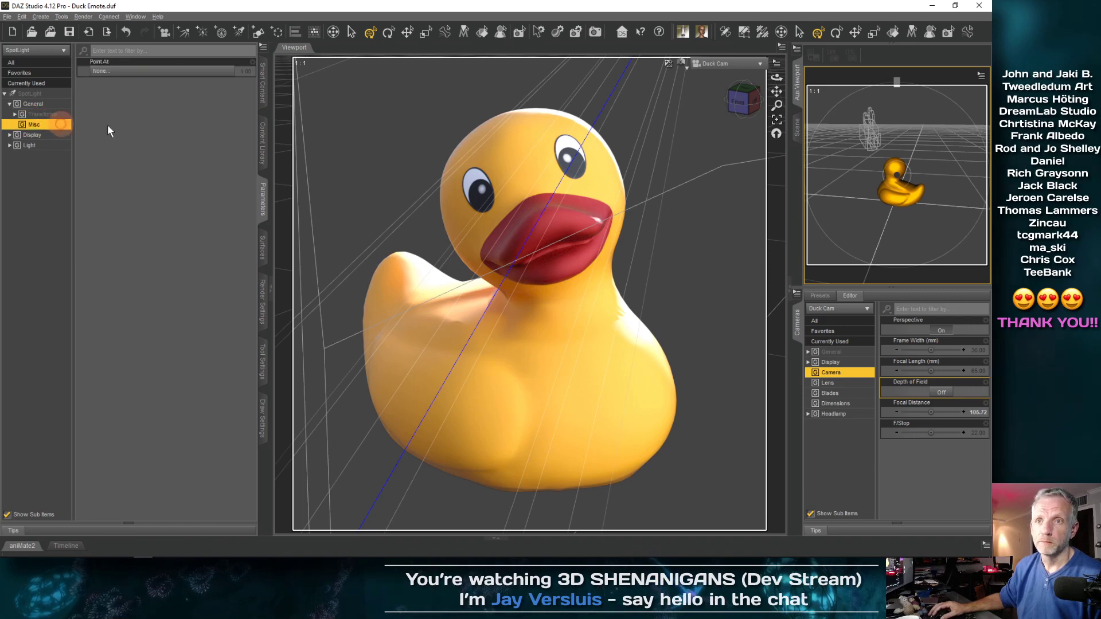
click(103, 71)
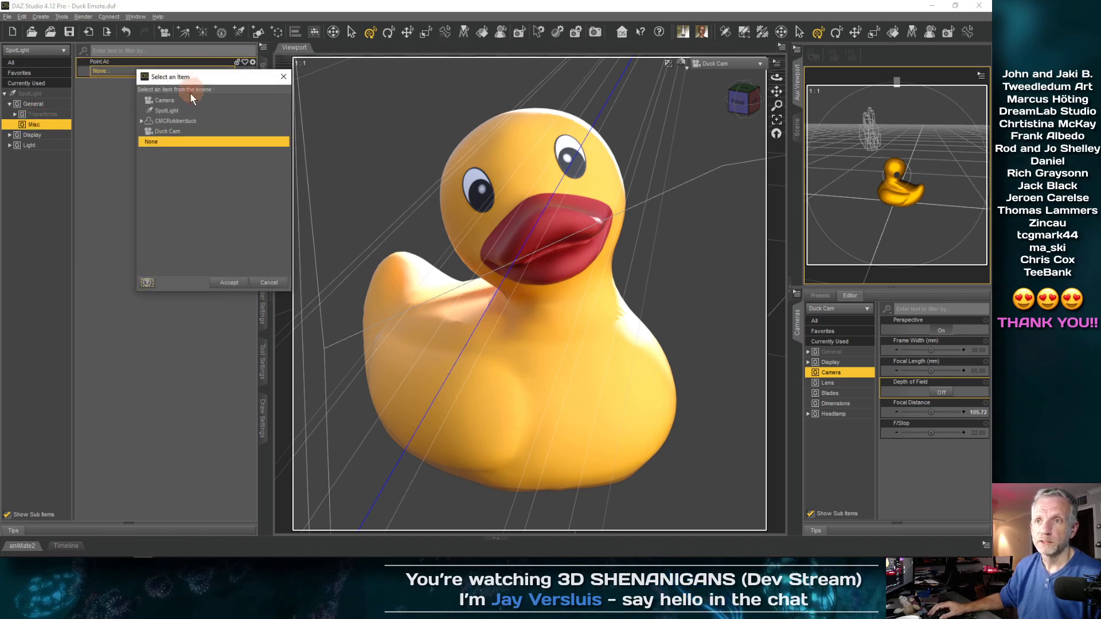
click(141, 121)
click(147, 131)
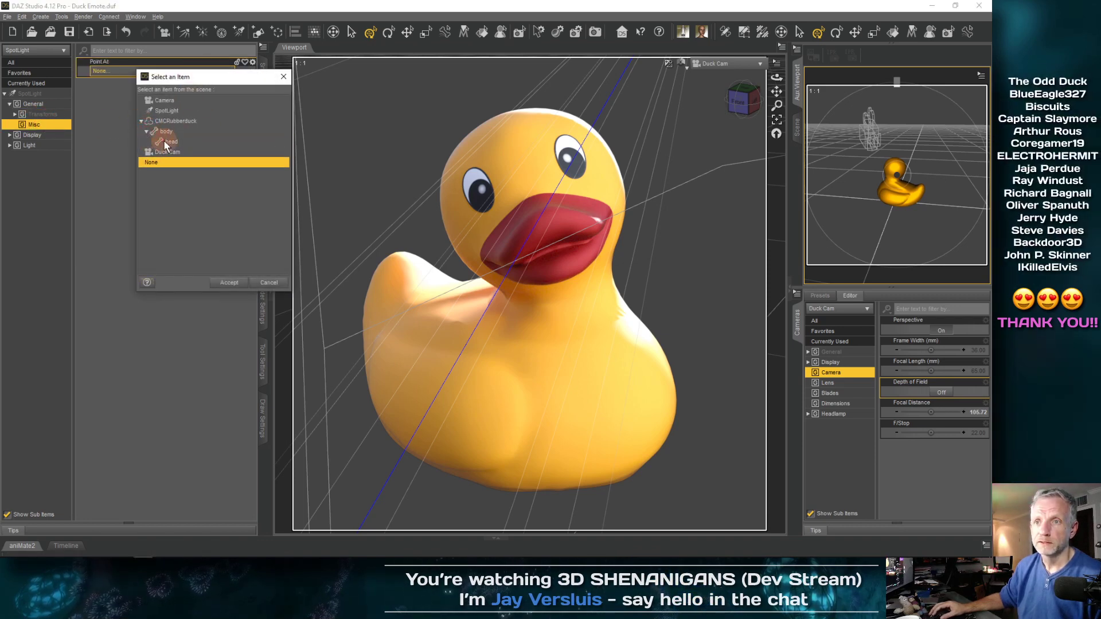
click(167, 142)
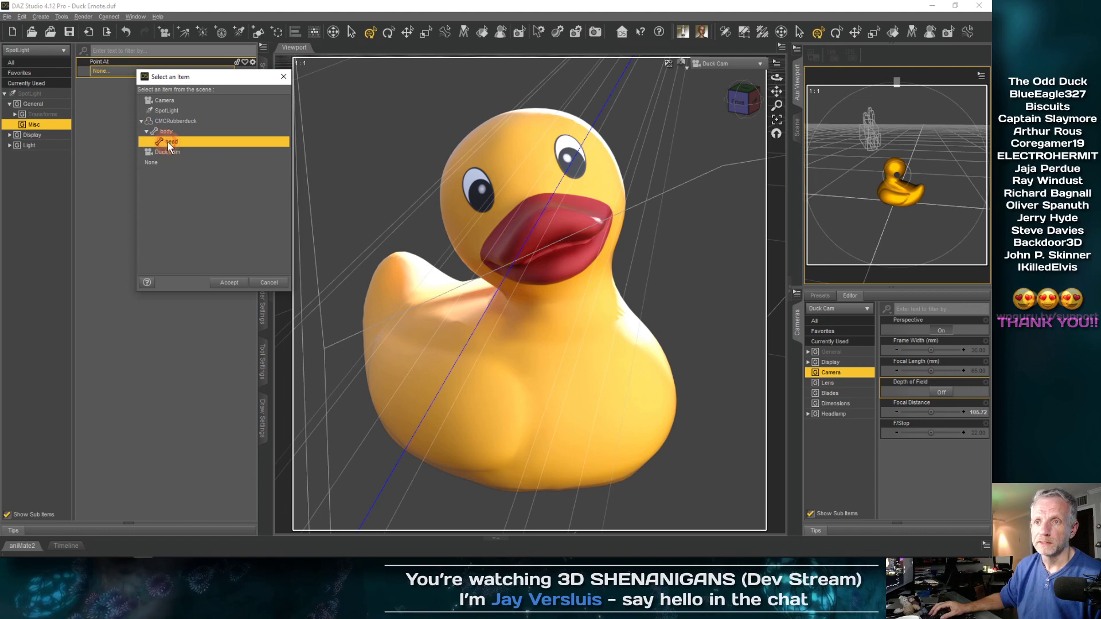
click(222, 283)
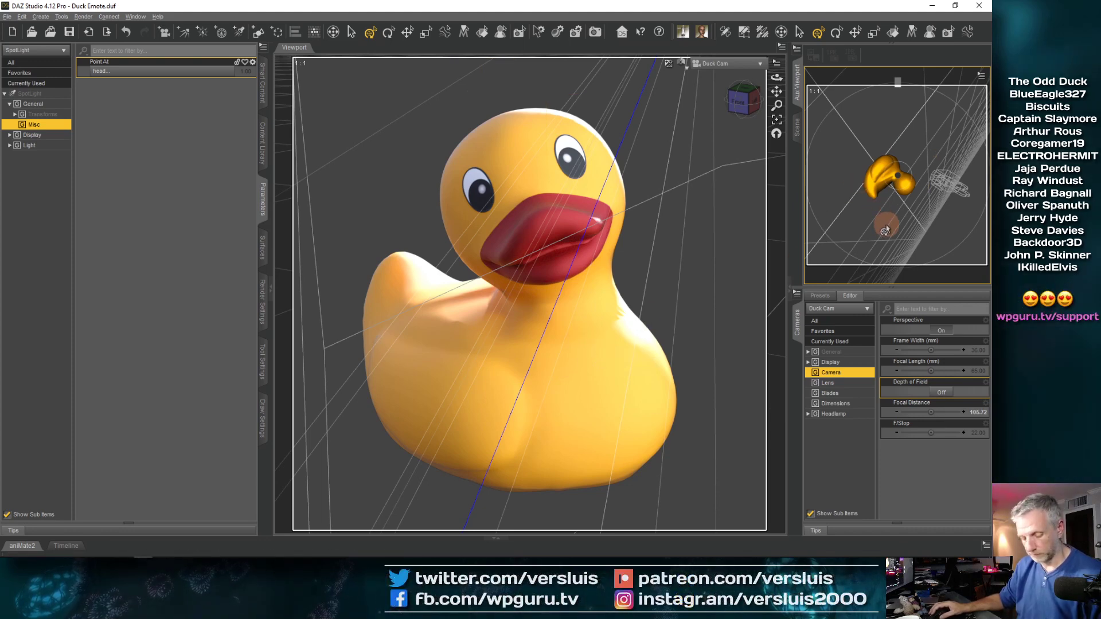
- Try orbiting the SpotLight while it points at the head, and undo back to its earlier position without a Point At target
mouse_move(886, 226)
mouse_down()
mouse_move(902, 230)
mouse_move(870, 232)
mouse_move(917, 223)
mouse_up()
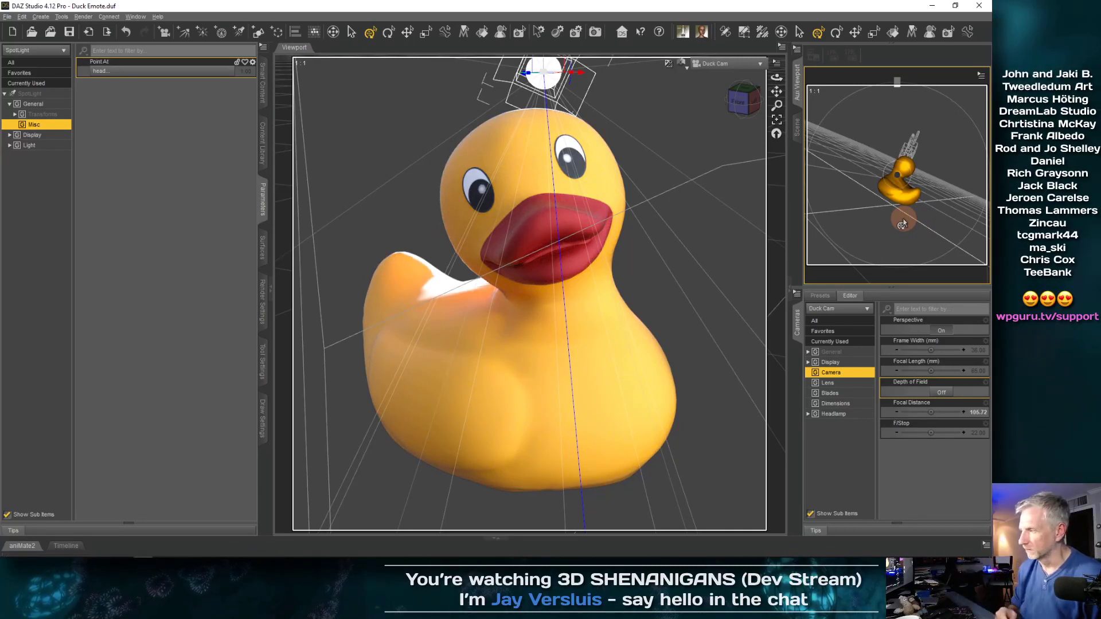
key(ctrl+z)
key(ctrl+z)
key(ctrl+z)
key(ctrl+z)
key(ctrl+z)
key(ctrl+z)
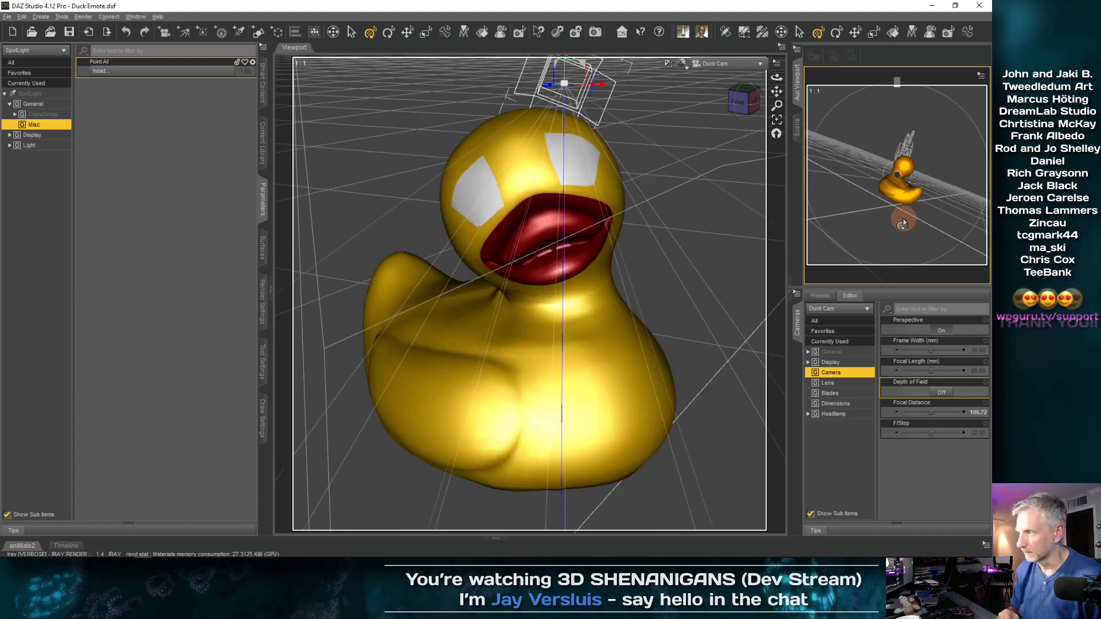
key(ctrl+z)
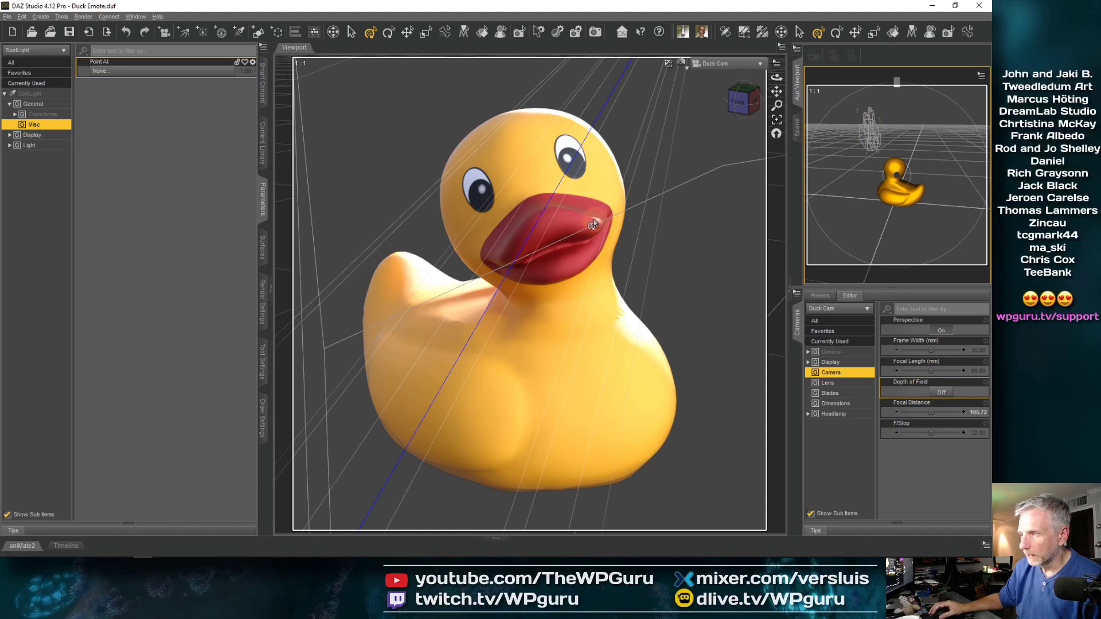
- Orbit the SpotLight slightly around the duck in the Aux Viewport to shift its highlights in the Duck Cam preview
drag(871, 232, 919, 222)
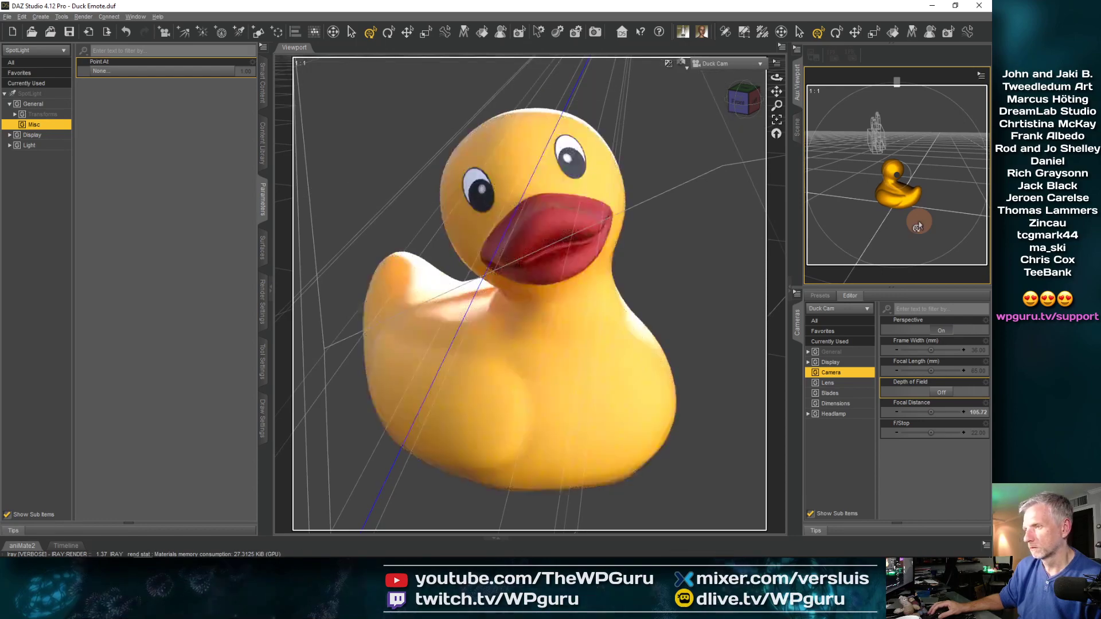
- Review the NVIDIA Iray render settings for Environment and Tone Mapping, including Burn Highlights, Crush Blacks and White Point
click(266, 304)
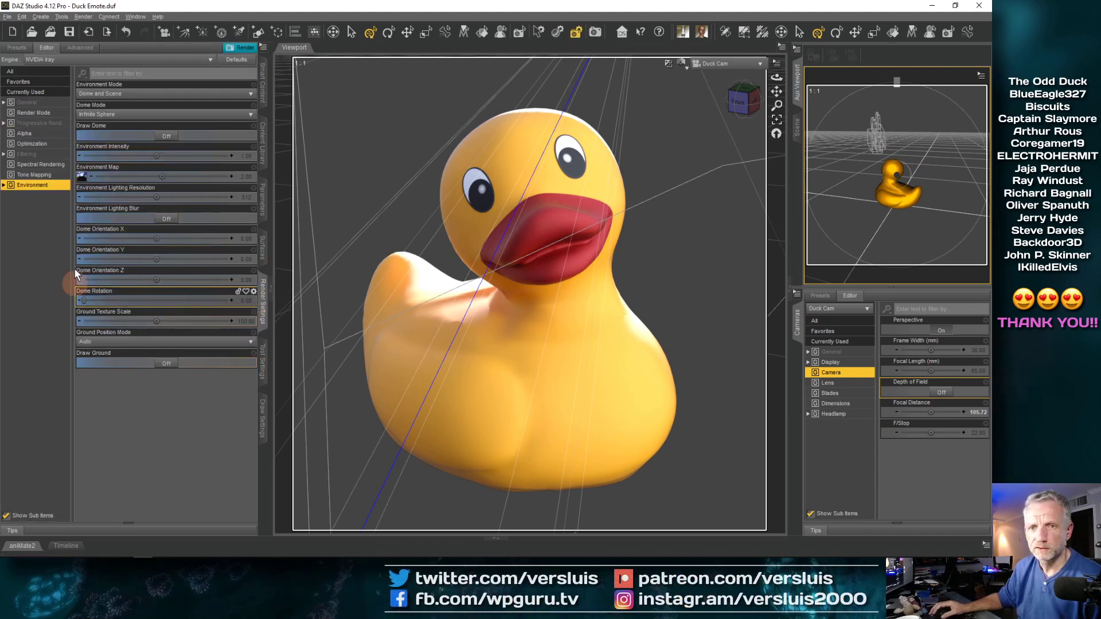
click(34, 175)
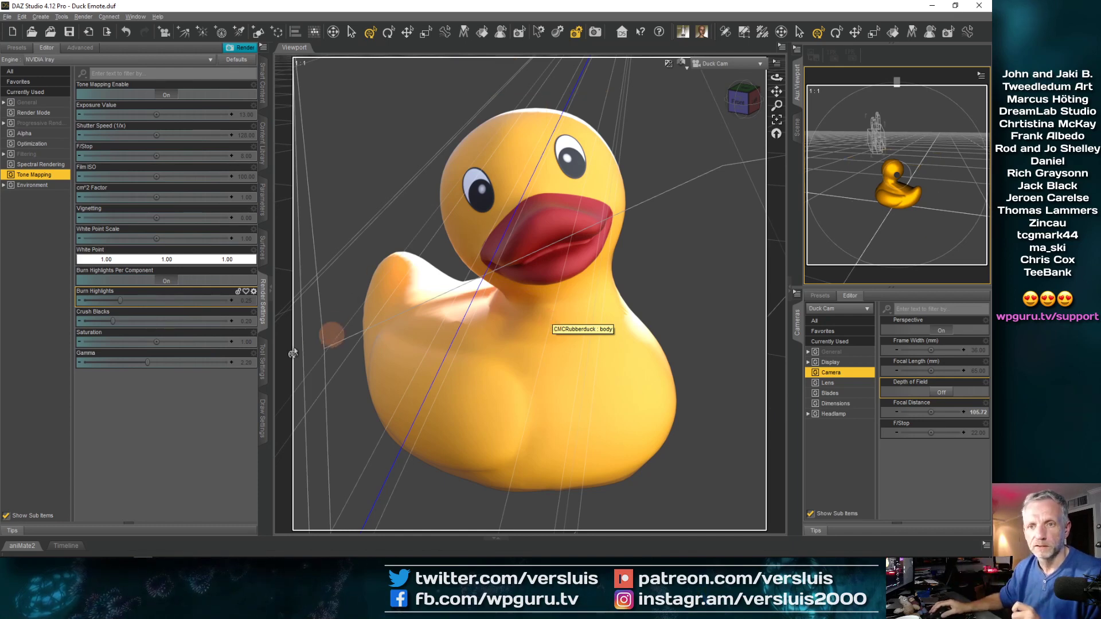
click(161, 310)
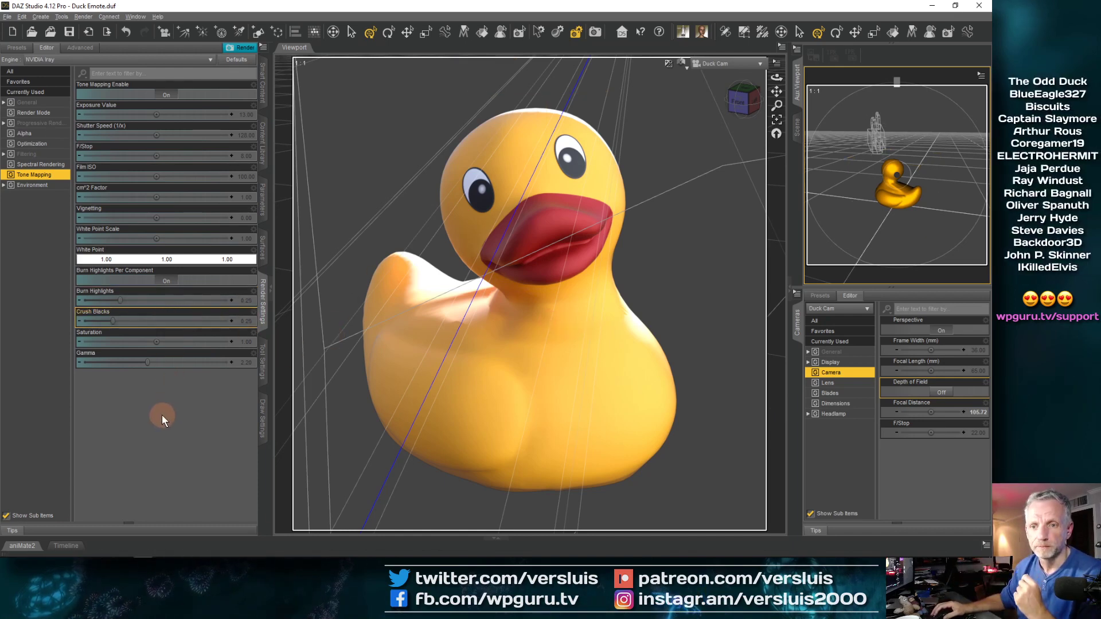
click(40, 187)
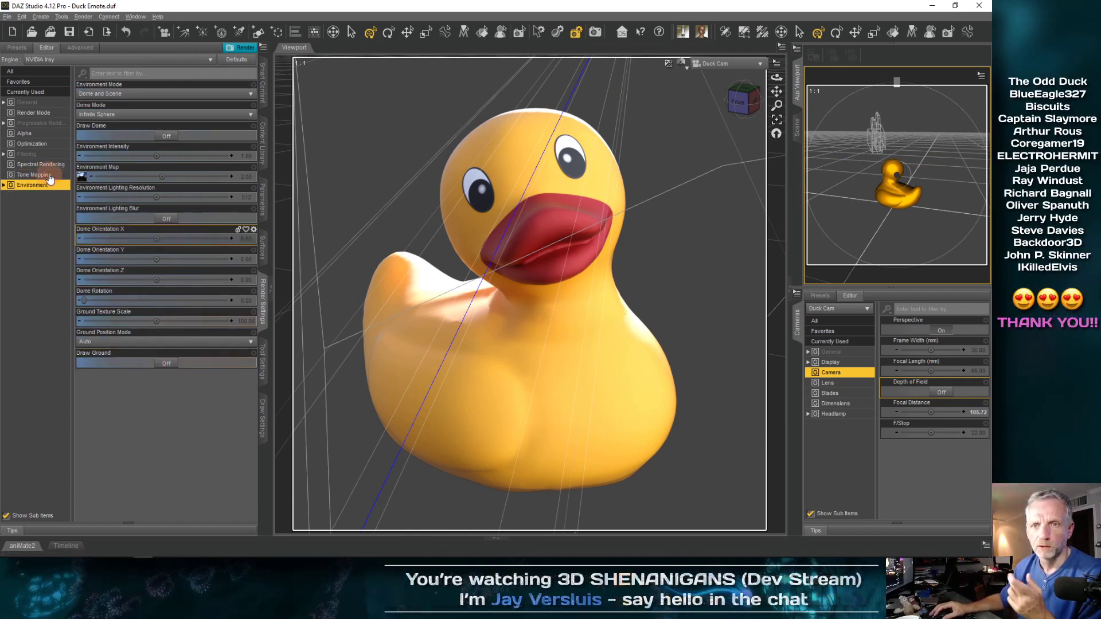
click(48, 177)
click(166, 255)
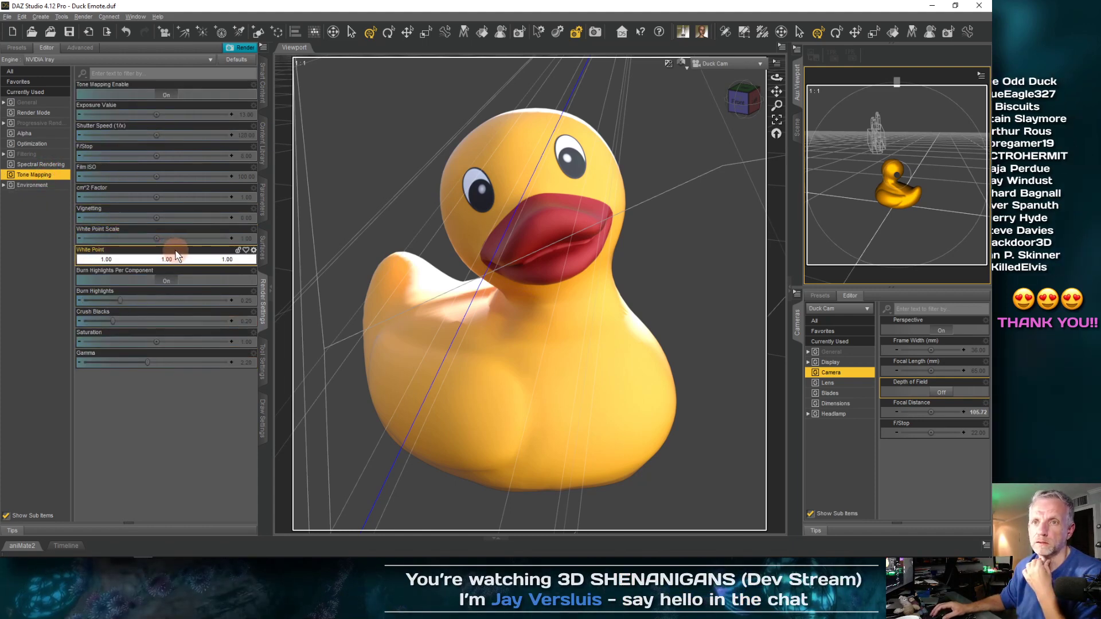
- Try a higher Crush Blacks value in the Tone Mapping settings and reset the parameter to its default
click(147, 402)
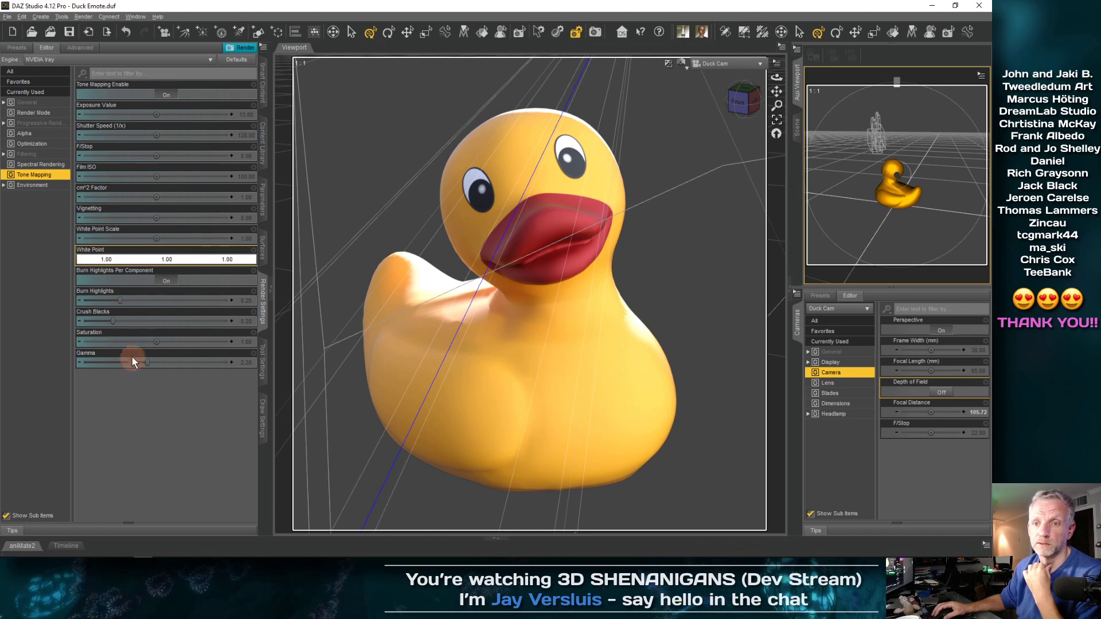
click(117, 332)
drag(112, 322, 217, 315)
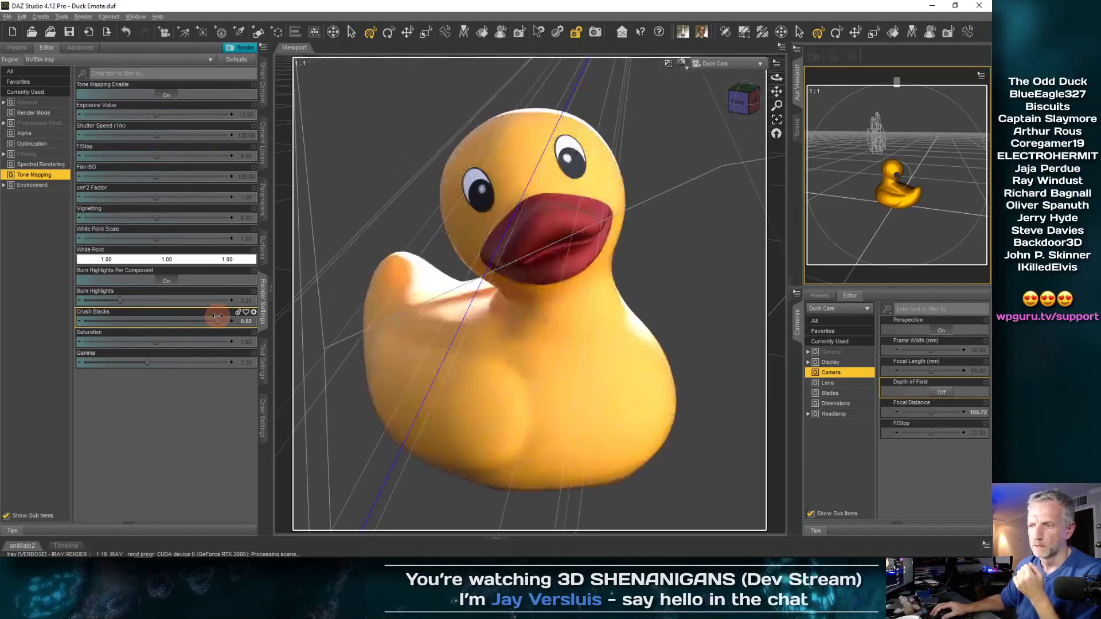
key(ctrl+z)
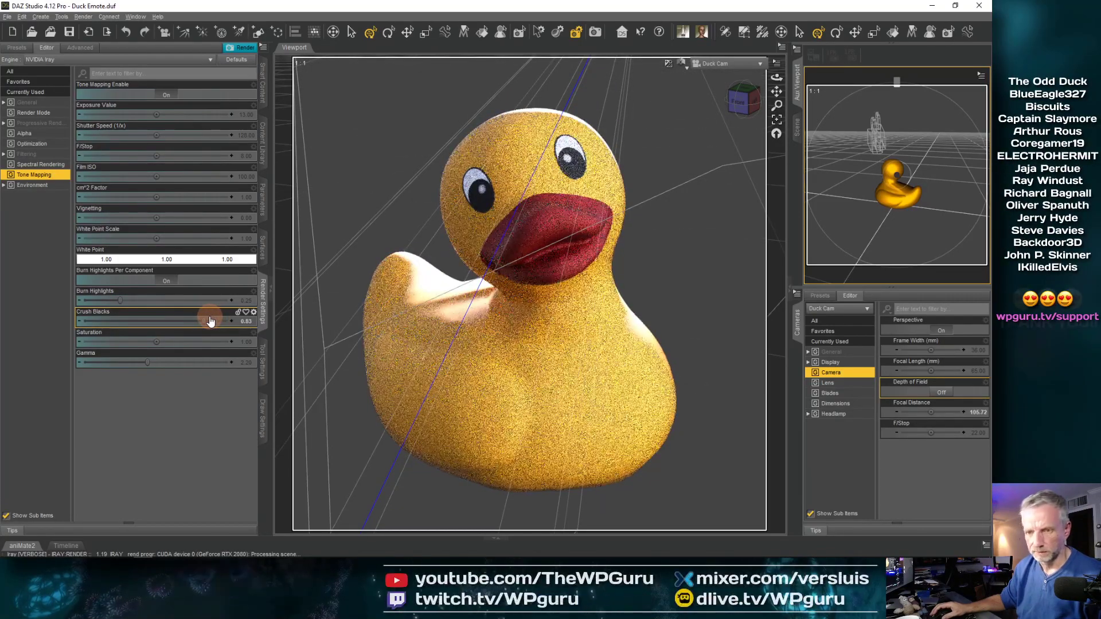
click(254, 314)
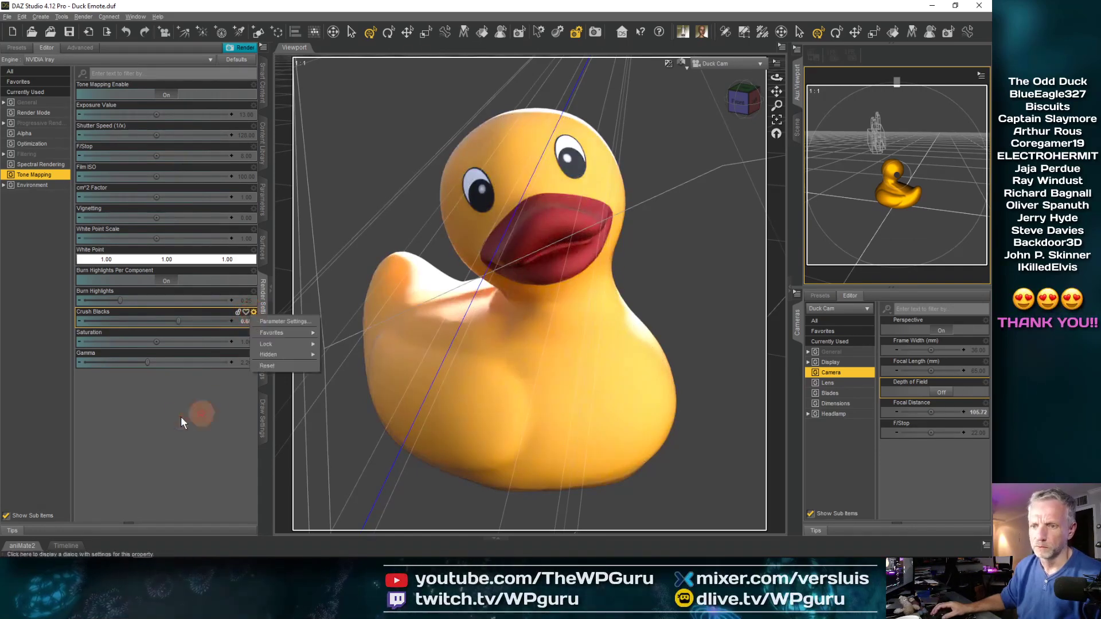
click(261, 365)
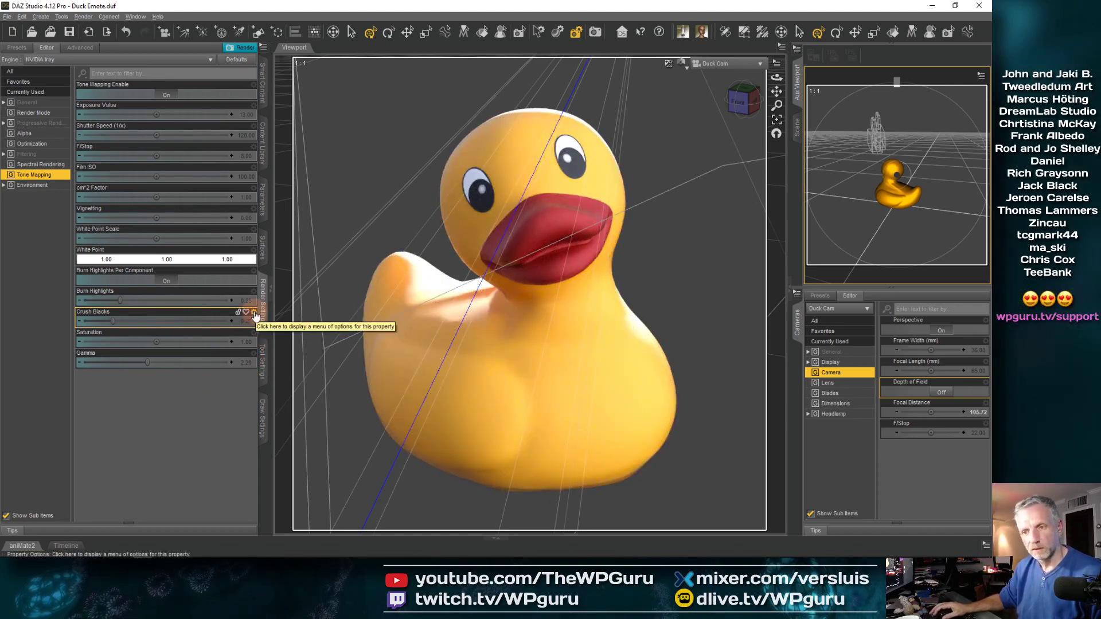
mouse_move(172, 320)
mouse_down()
mouse_move(190, 322)
mouse_move(159, 315)
mouse_move(172, 320)
mouse_up()
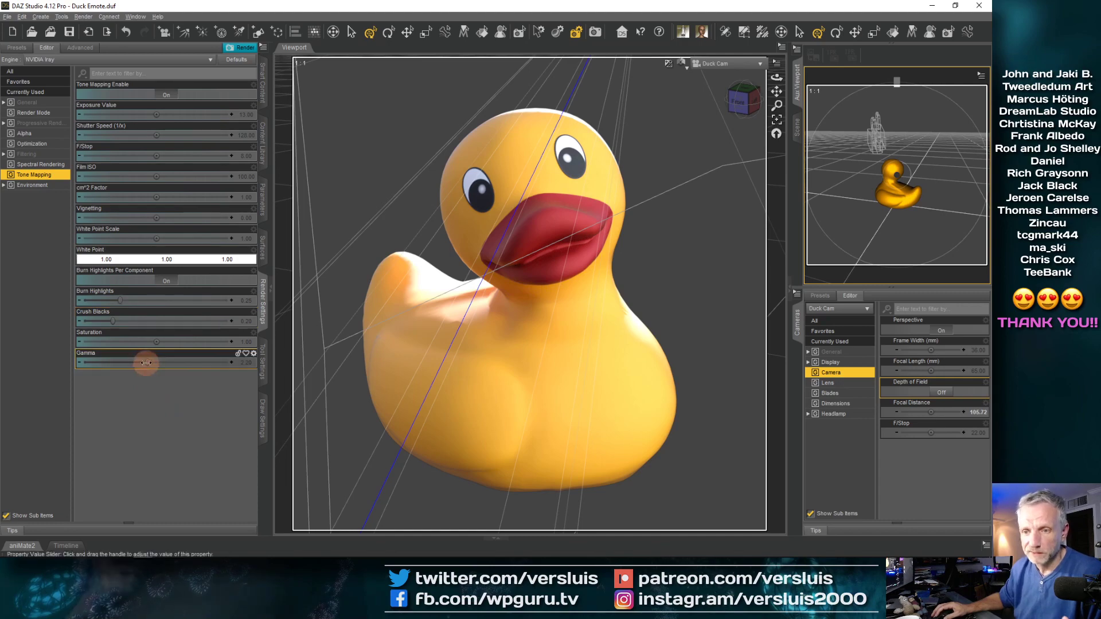
- Lower the Tone Mapping Gamma to 1.50 and save the Duck Emote scene
drag(148, 363, 132, 364)
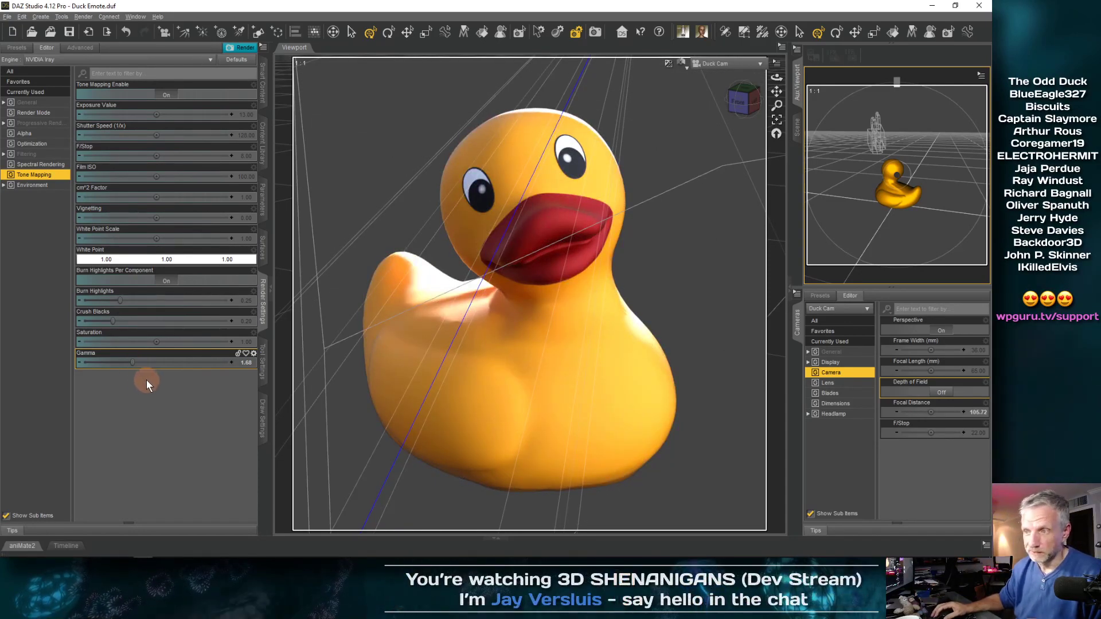
drag(132, 363, 128, 364)
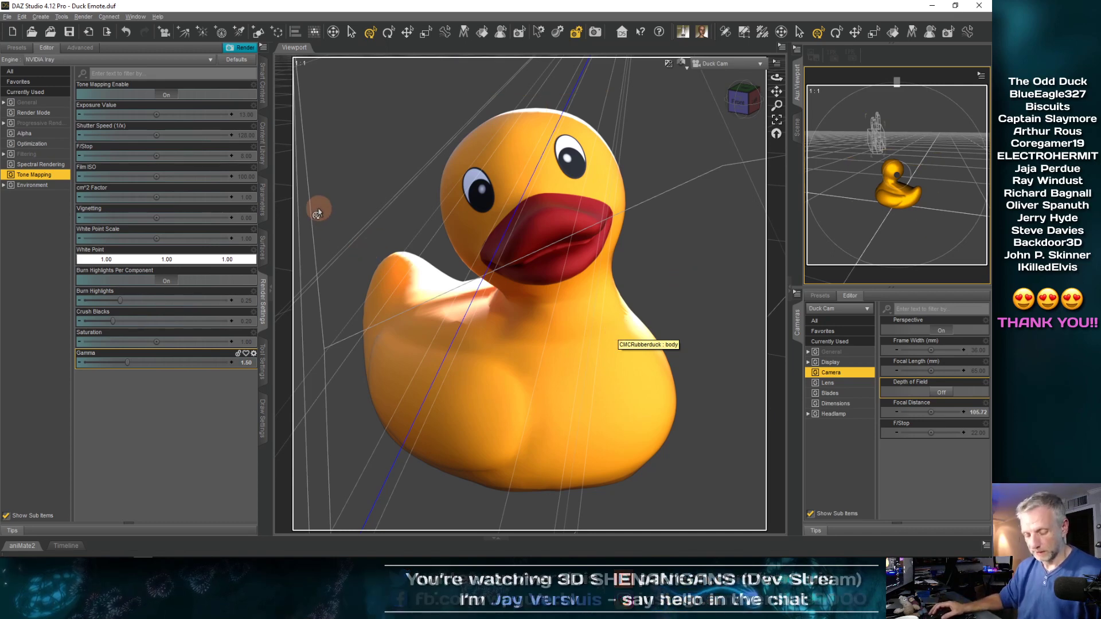
click(68, 34)
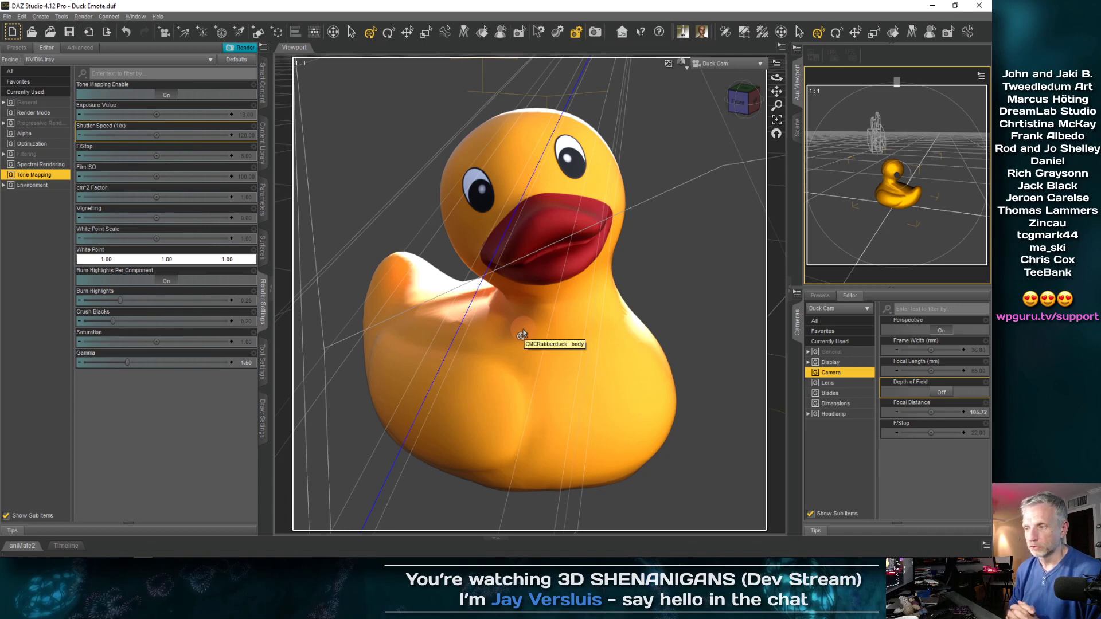
- Render the duck through the Duck Cam viewport, making that viewport active first, and enlarge the render window
key(ctrl+r)
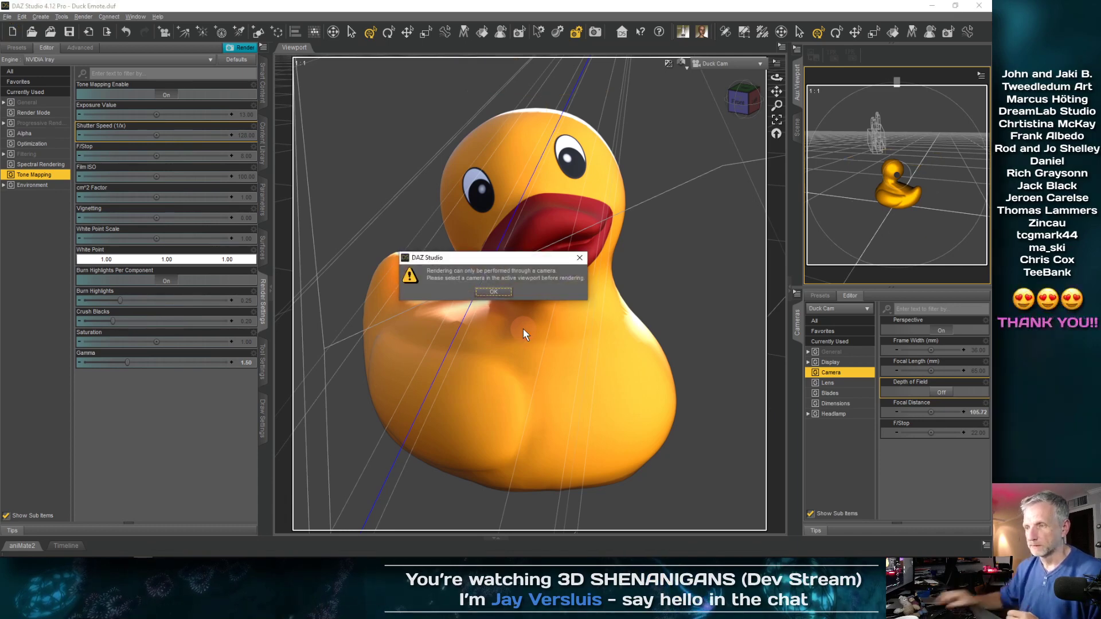
click(494, 292)
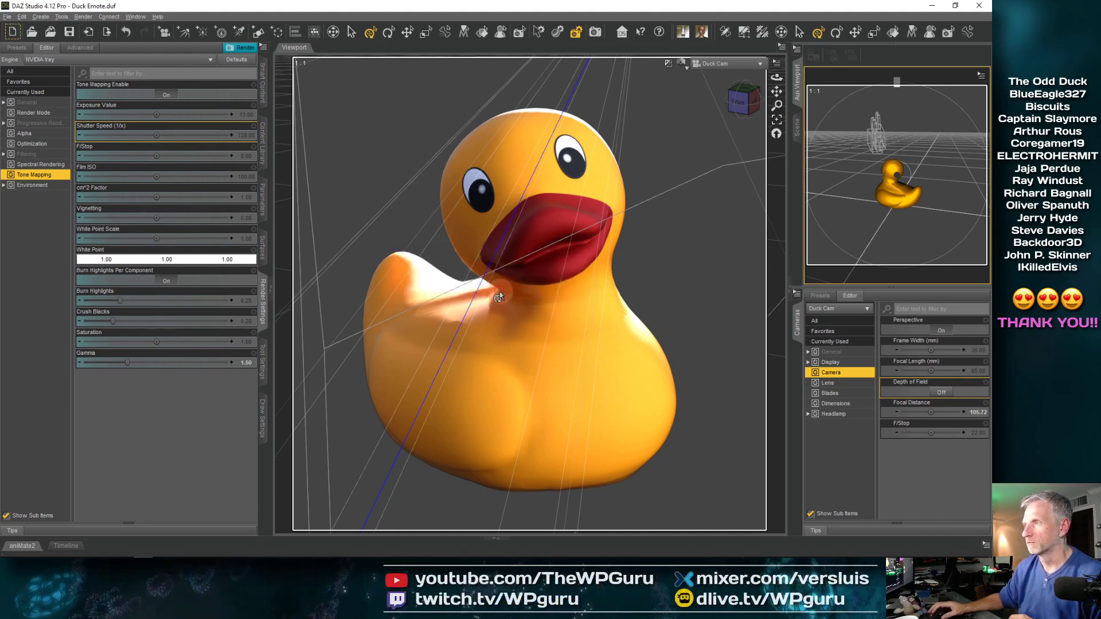
click(655, 85)
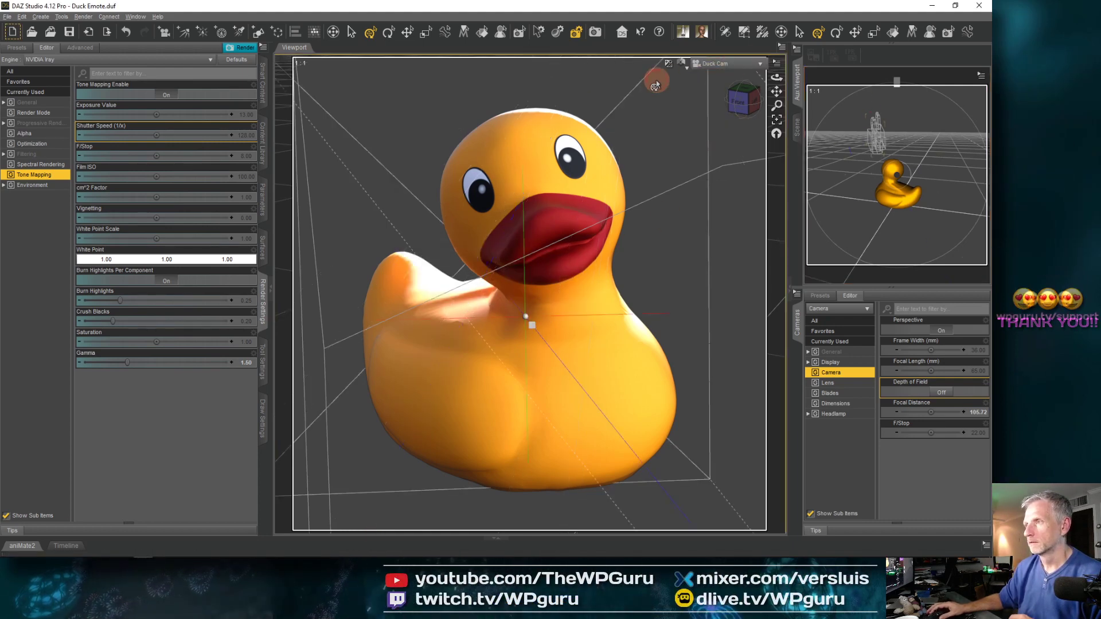
key(ctrl+r)
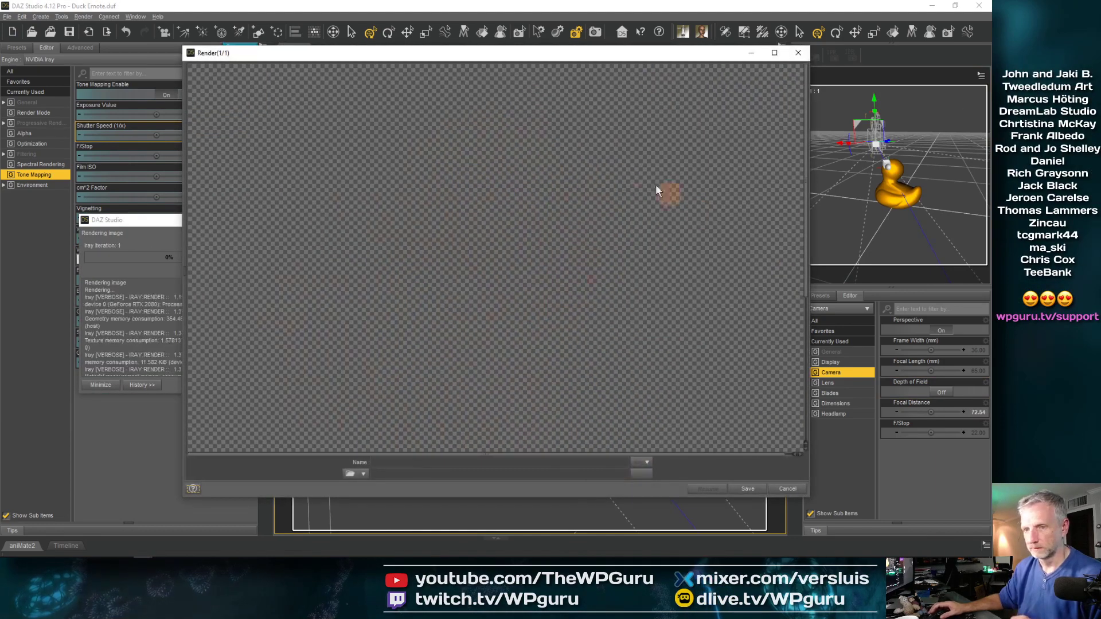
drag(589, 61, 615, 34)
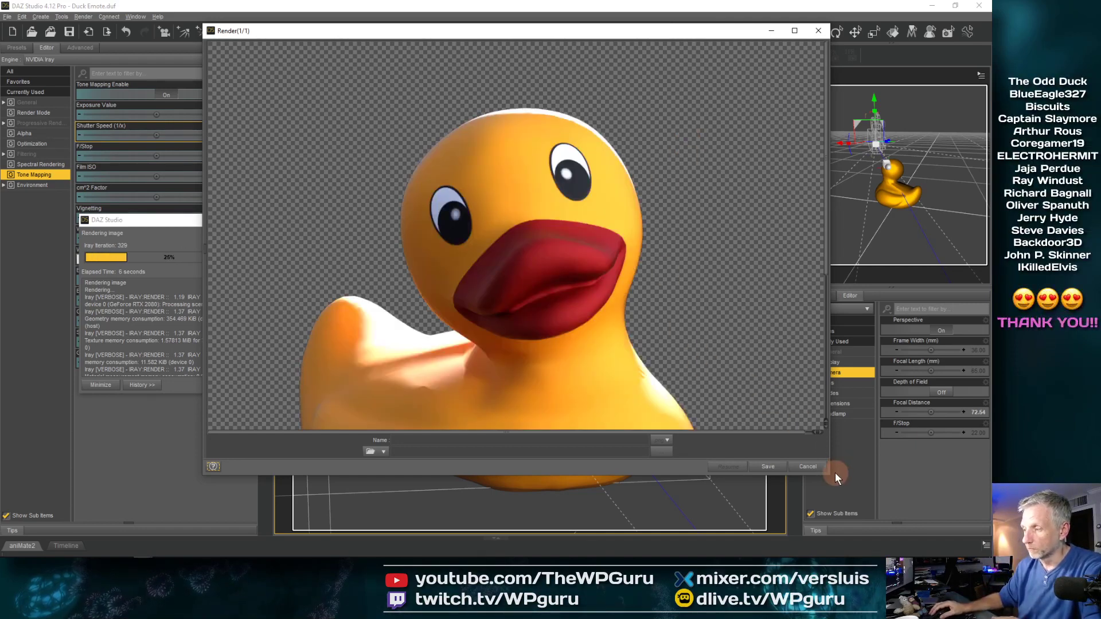
drag(829, 475, 874, 544)
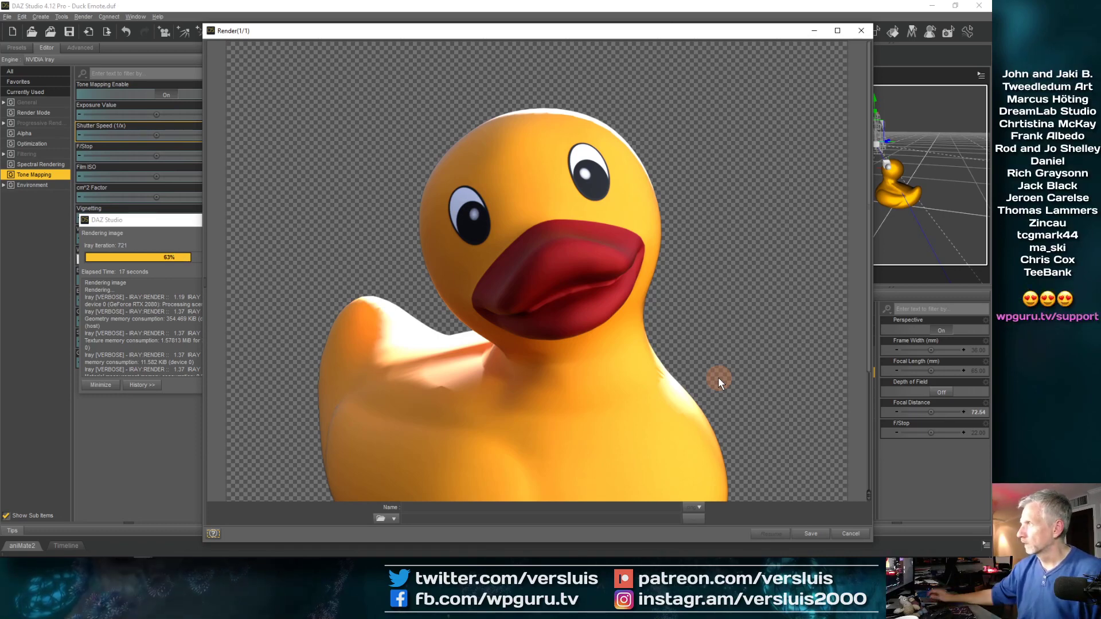
- Switch to Firefox while the render runs and open twitch.tv/thejanbeta in a new tab
mouse_move(135, 558)
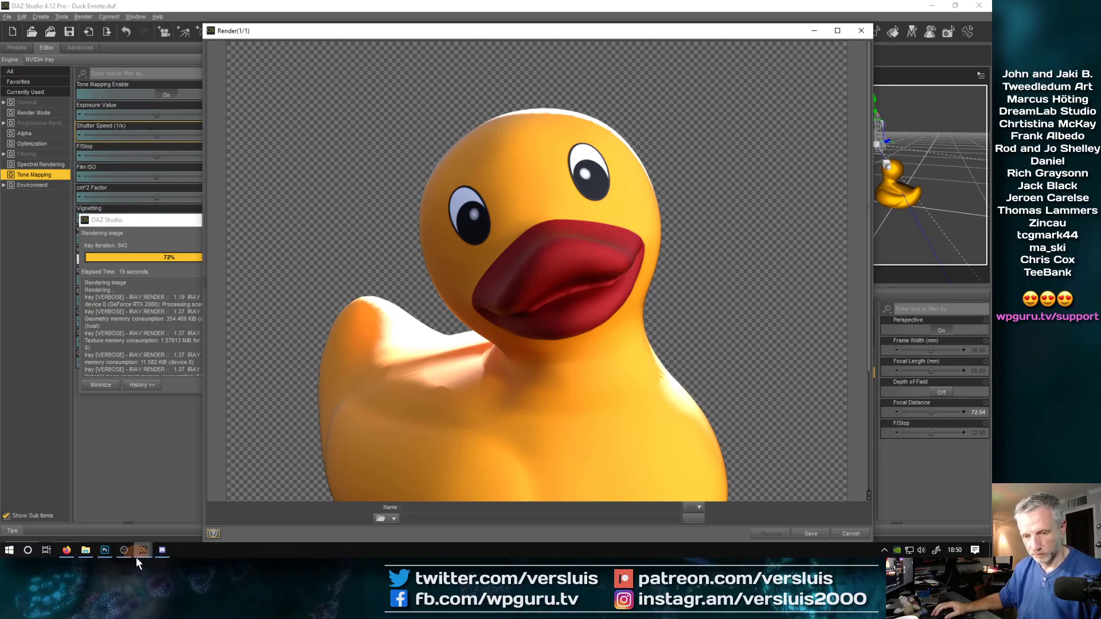
key(alt+Tab)
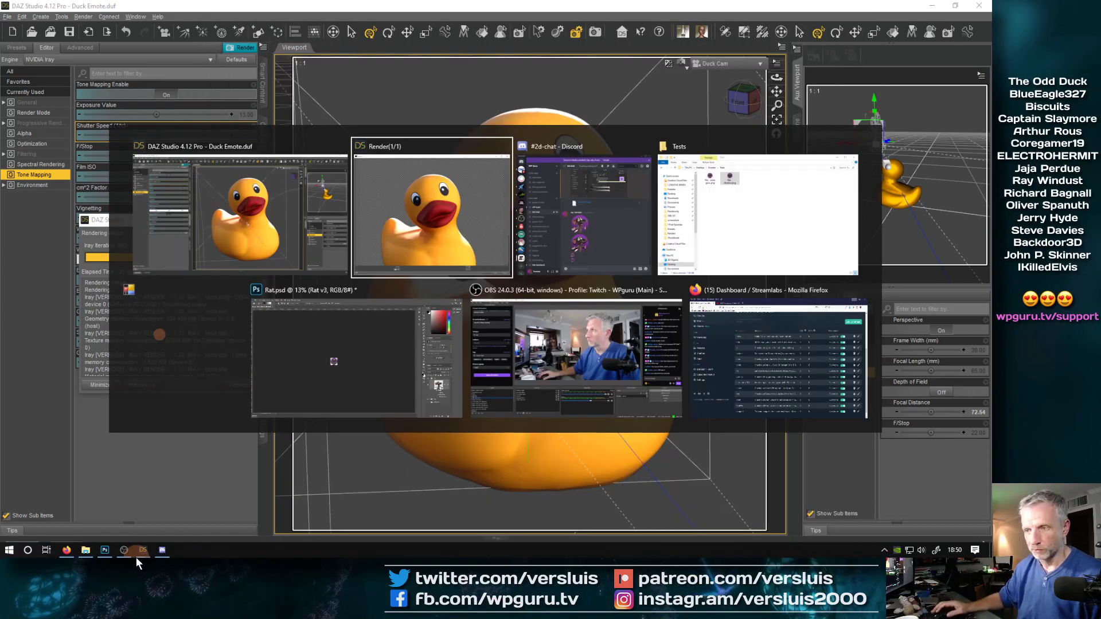
key(alt+Tab)
key(alt+Tab)
key(alt+Tab)
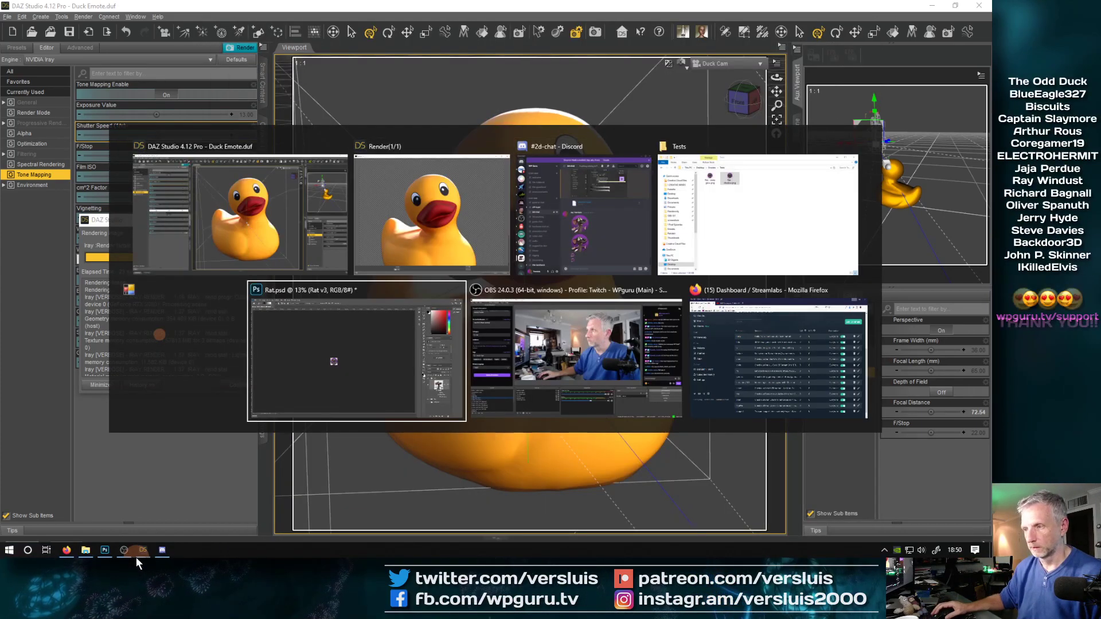
key(alt+Tab)
key(alt+Tab)
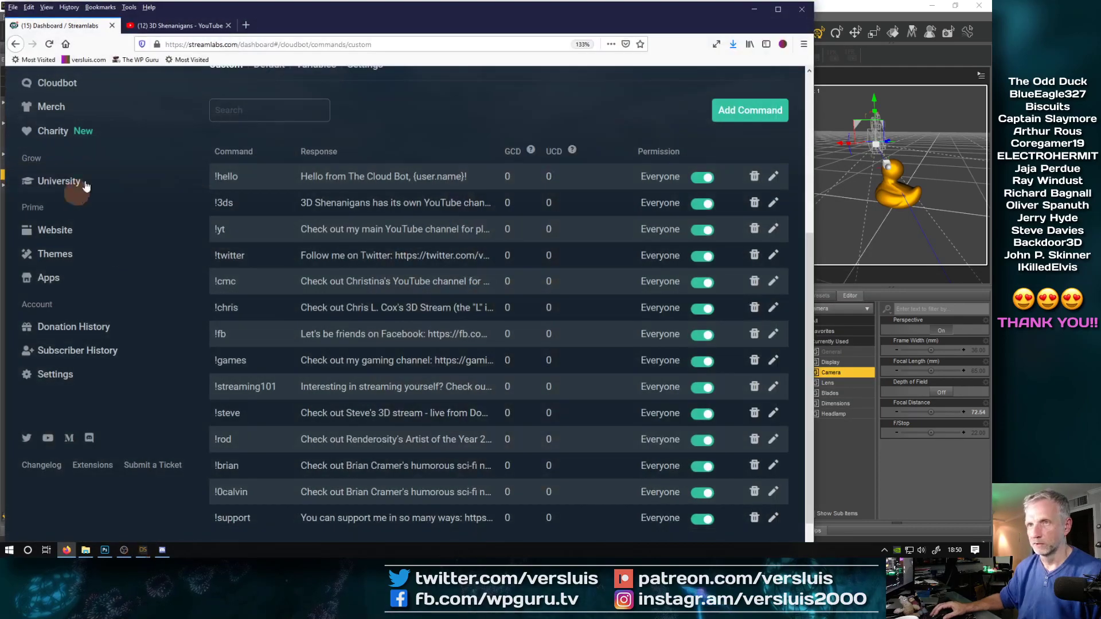
click(246, 24)
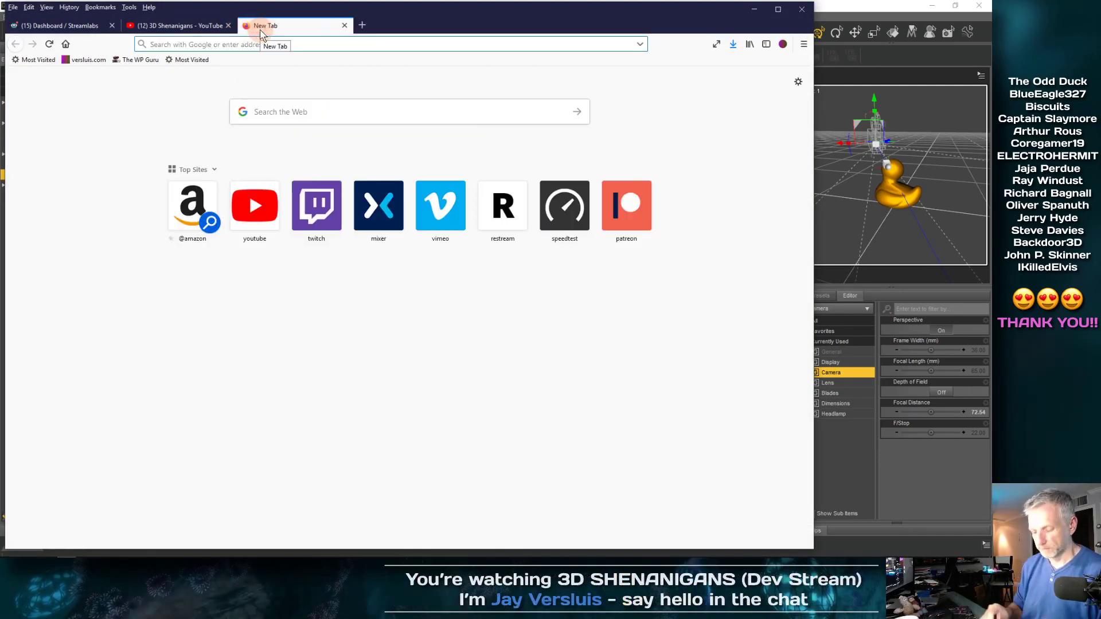
text(twitch.)
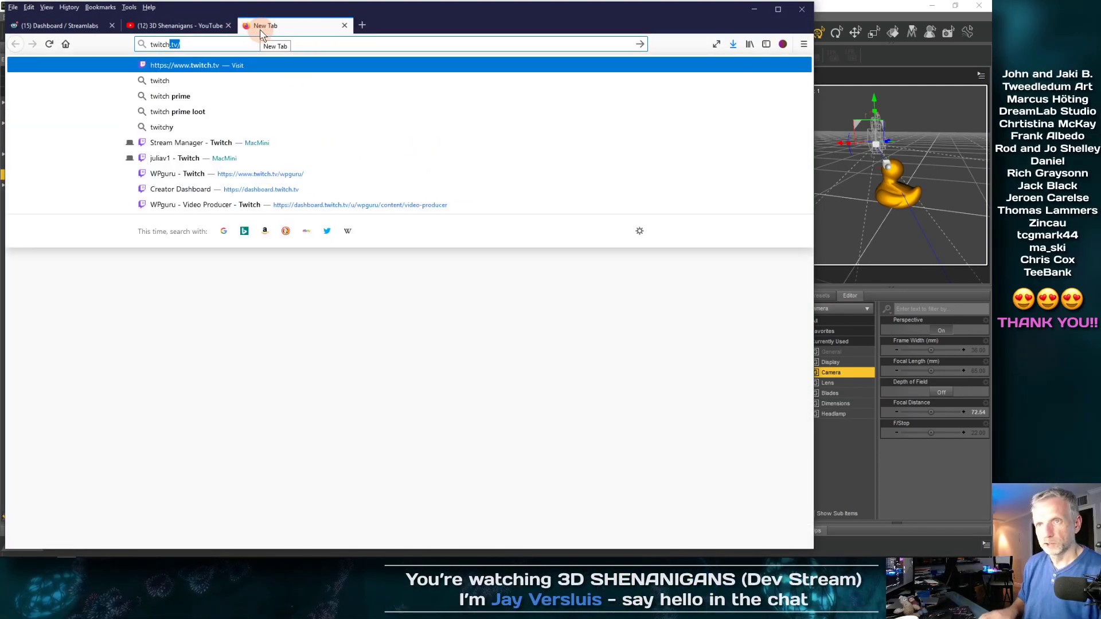
text(tv/thejanbeta)
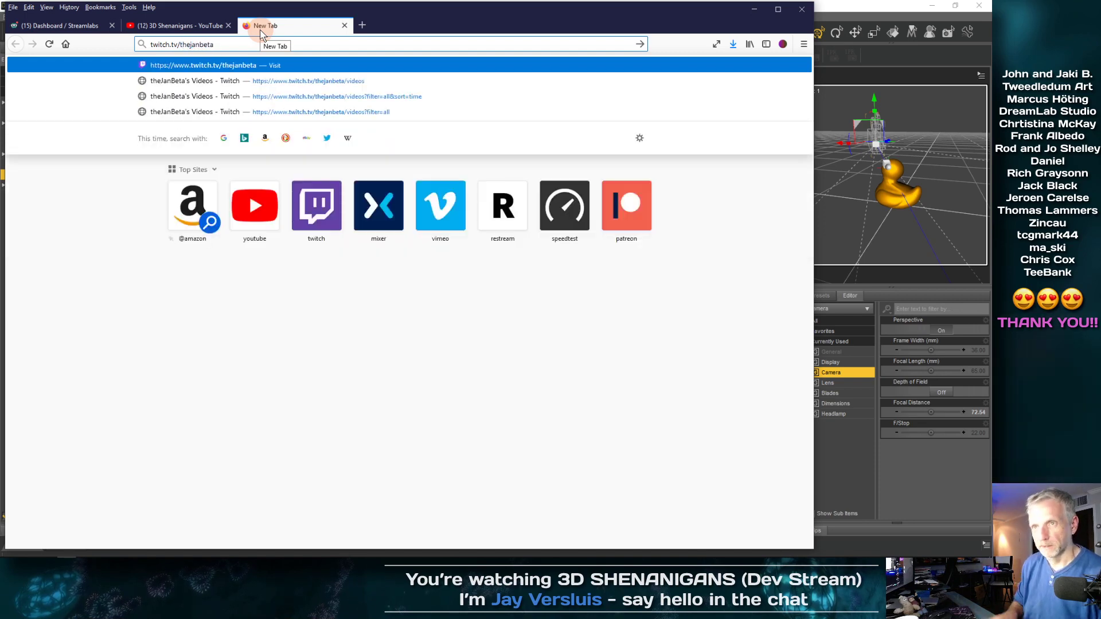
key(Return)
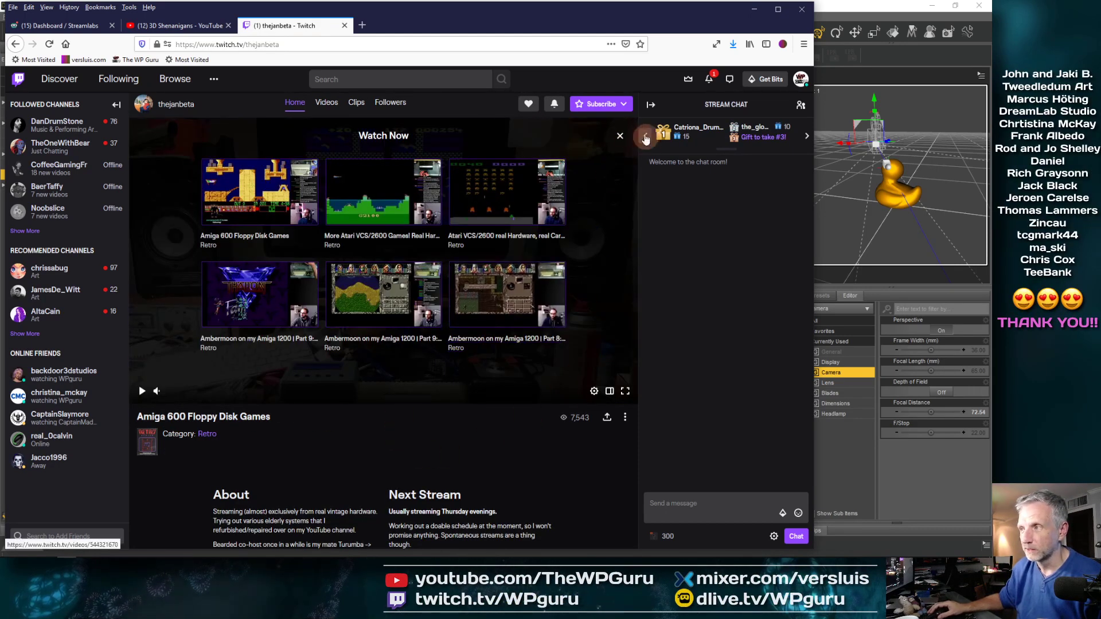
- Dismiss the Watch Now suggestions, look over the channel's About section, select the page address, and minimize the browser
click(621, 134)
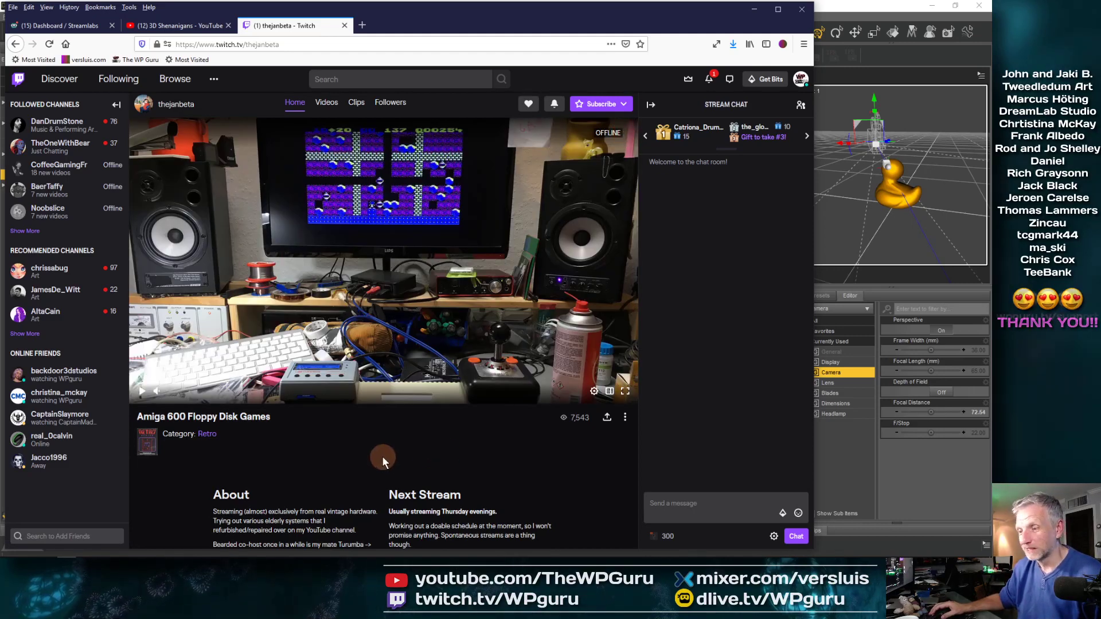
scroll(382, 456, down, 5)
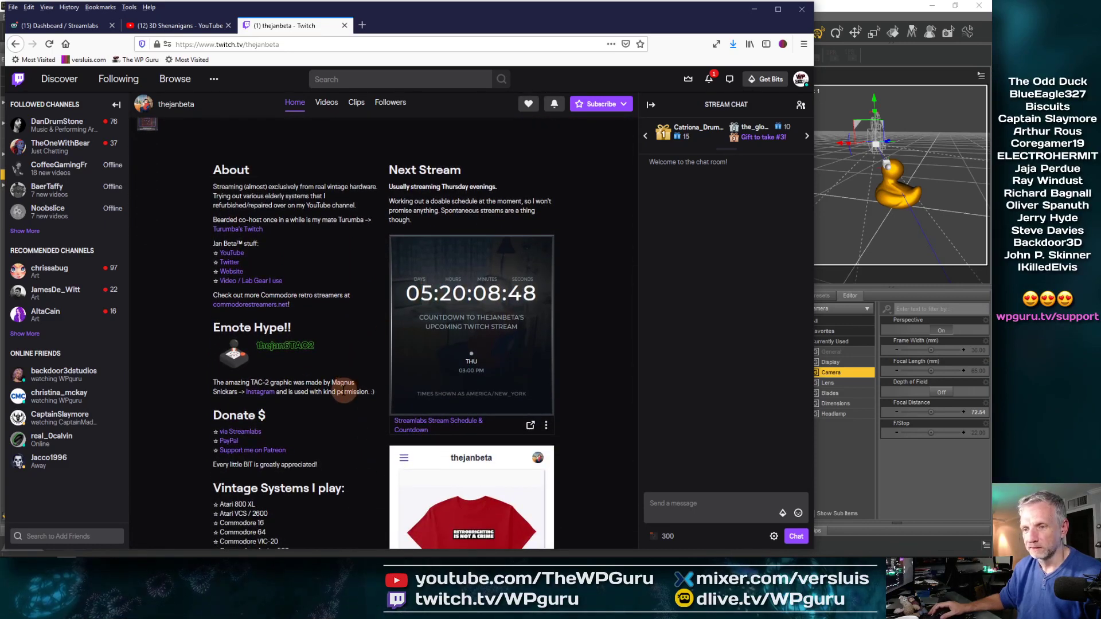
scroll(344, 395, up, 5)
click(344, 45)
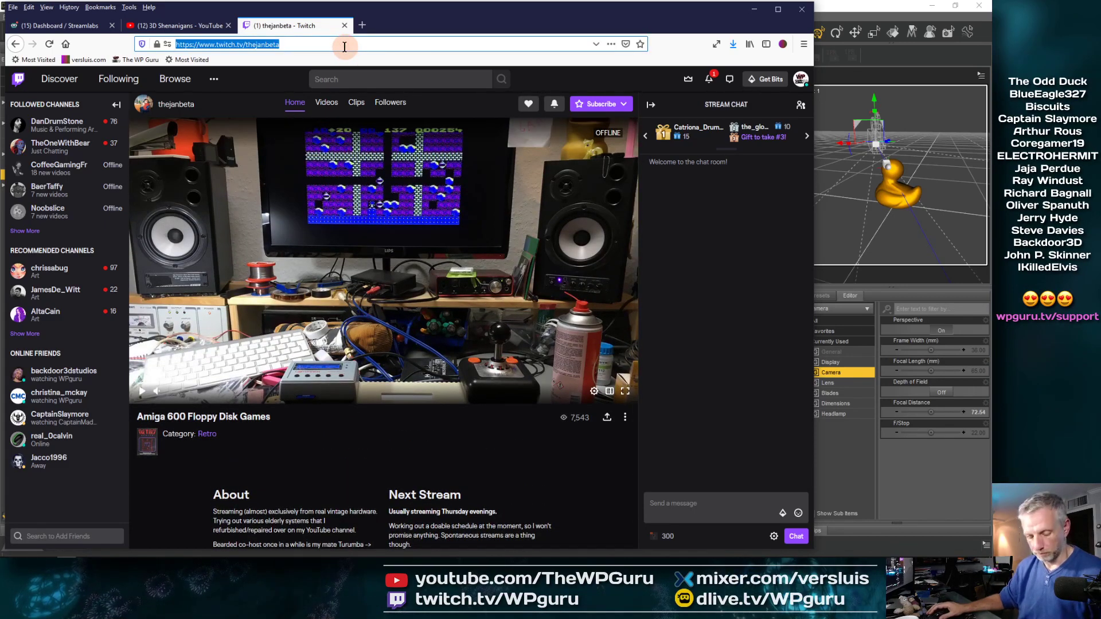
click(755, 9)
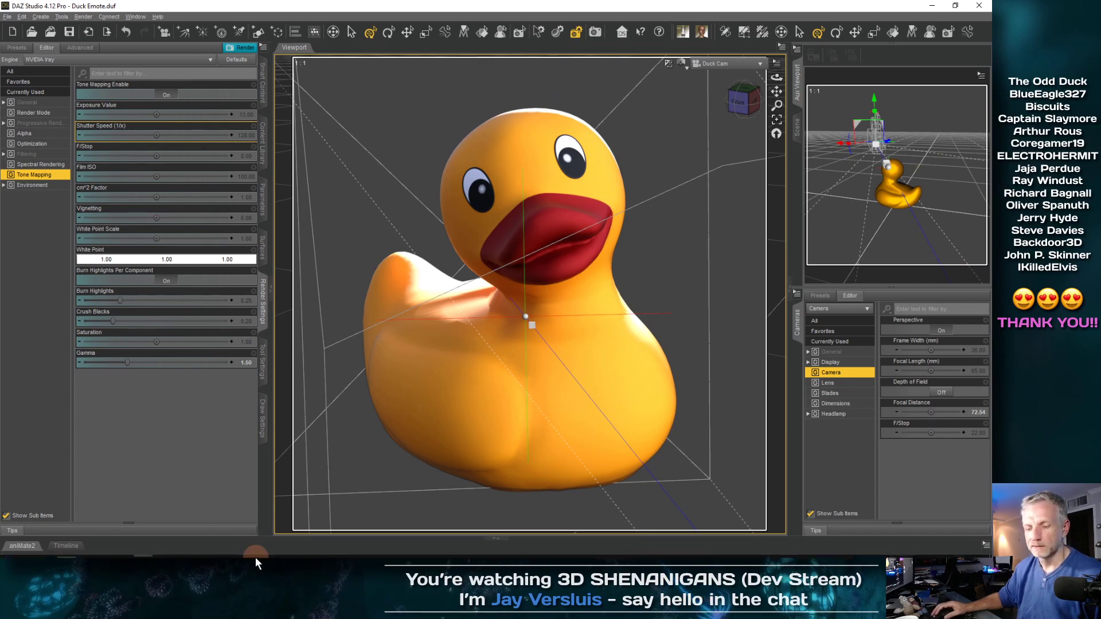
- Bring back the finished render, check the whole duck, and save it as the PNG Duck v1 in Emotes/Renders
mouse_move(143, 552)
click(184, 514)
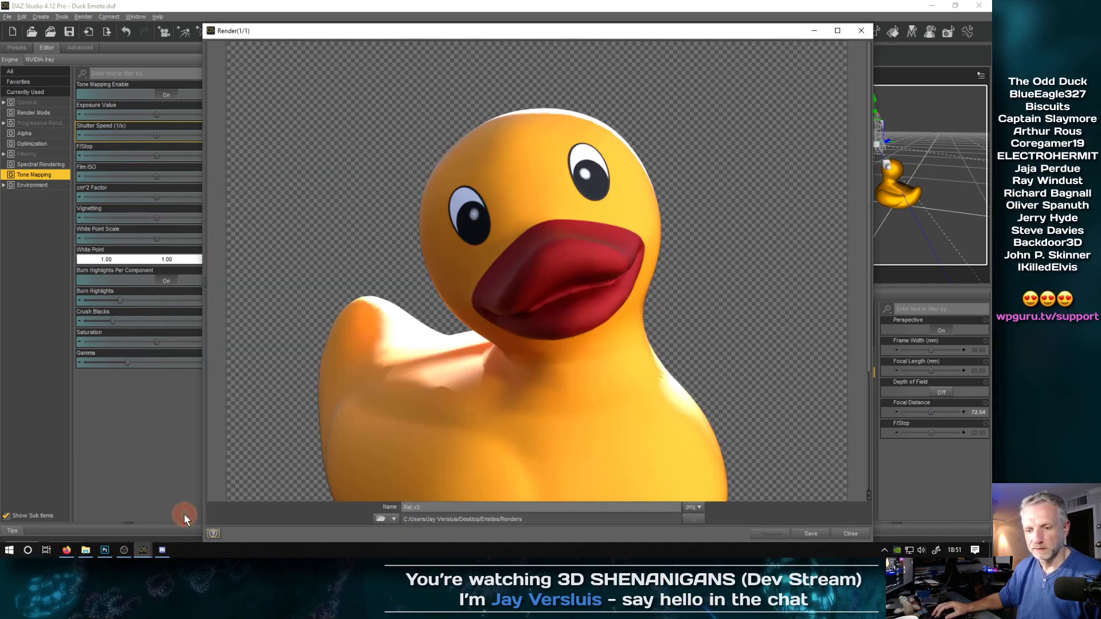
scroll(703, 281, down, 3)
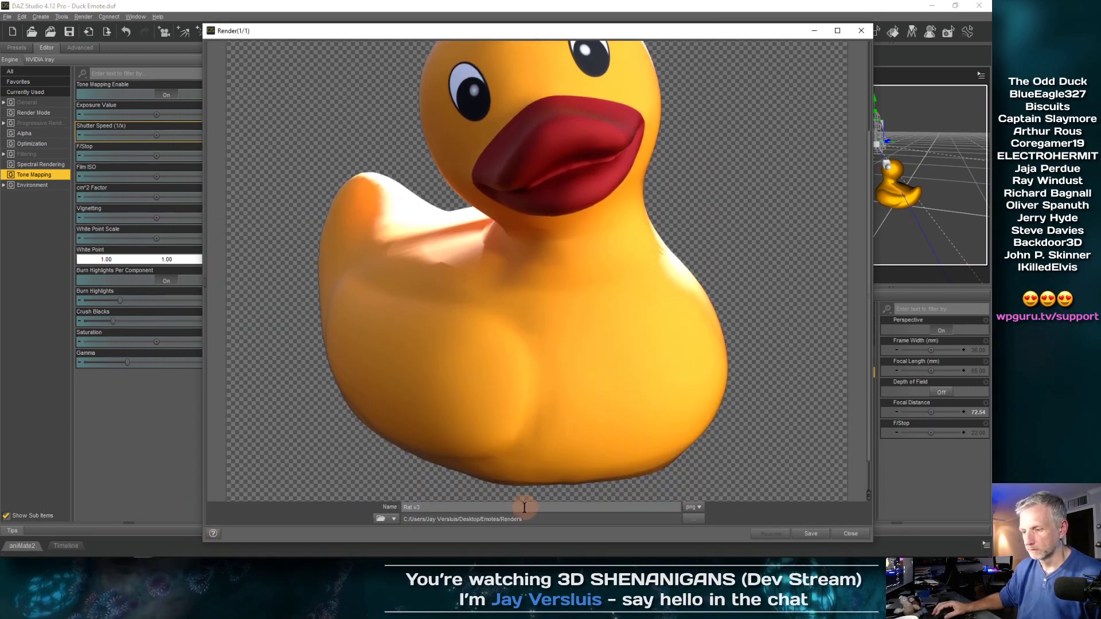
drag(524, 507, 394, 507)
text(Duck )
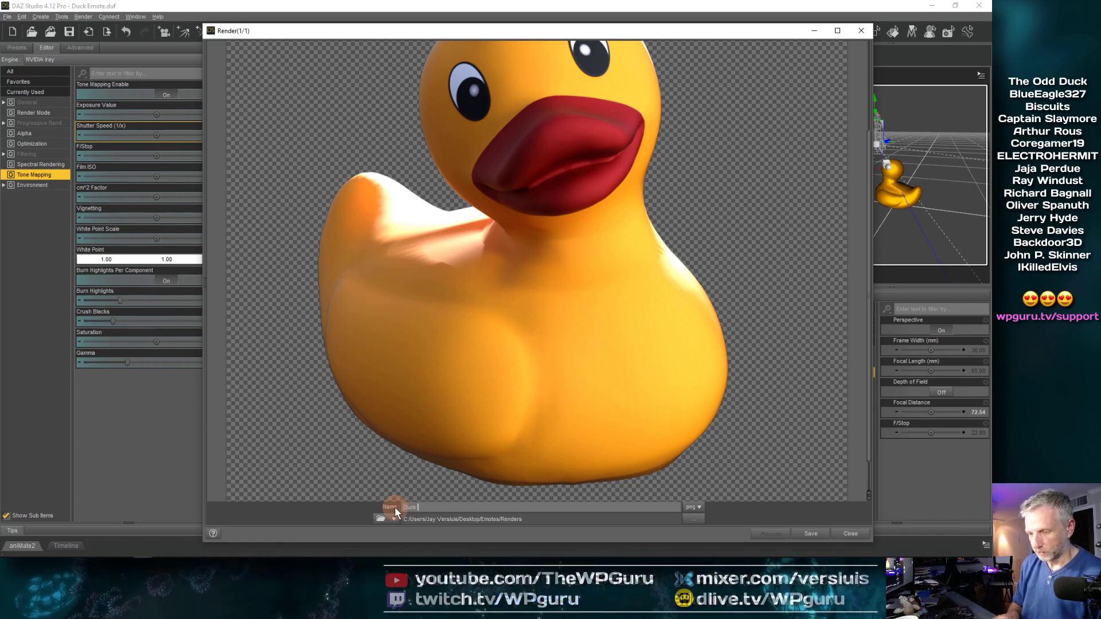
text(v1)
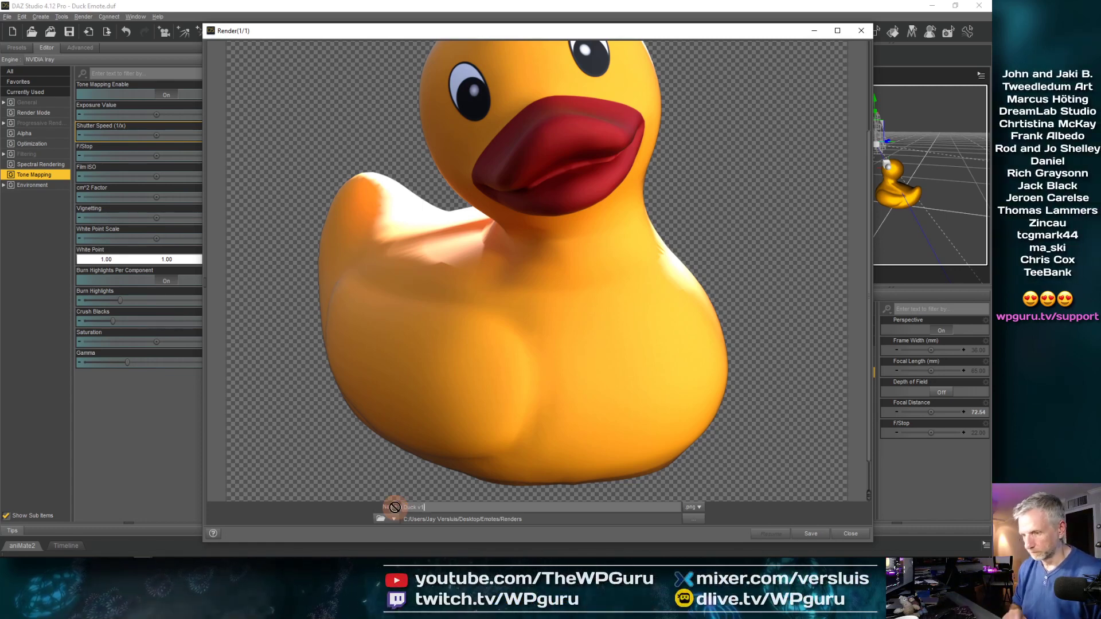
click(805, 537)
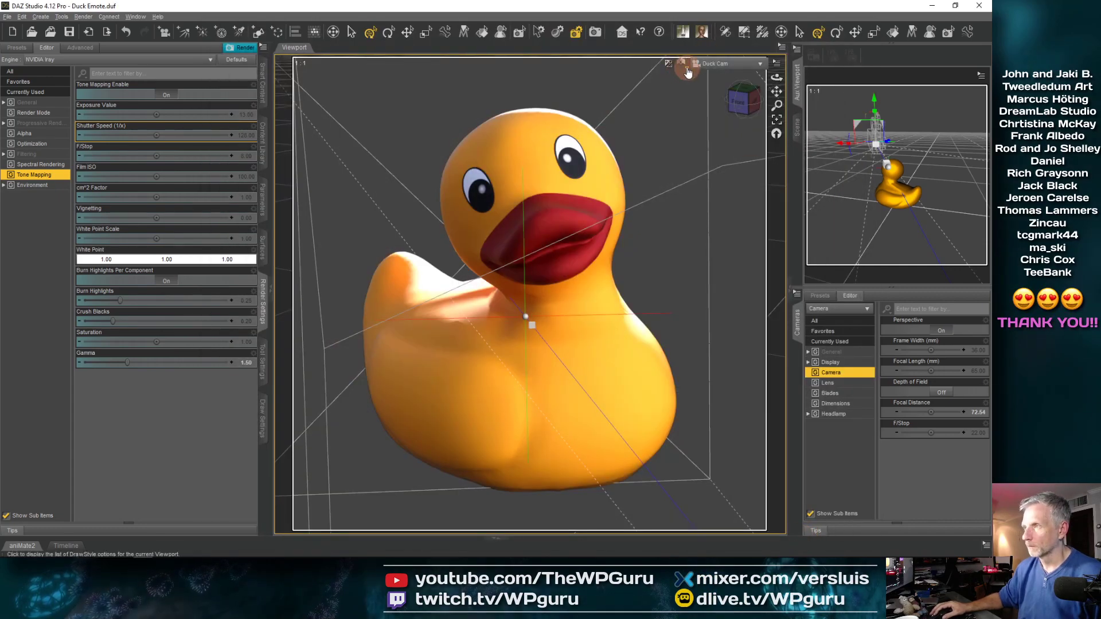
- Switch the Duck Cam viewport from NVIDIA Iray to a shaded draw style, and minimize DAZ Studio and Discord to reach the Tests folder window
click(668, 63)
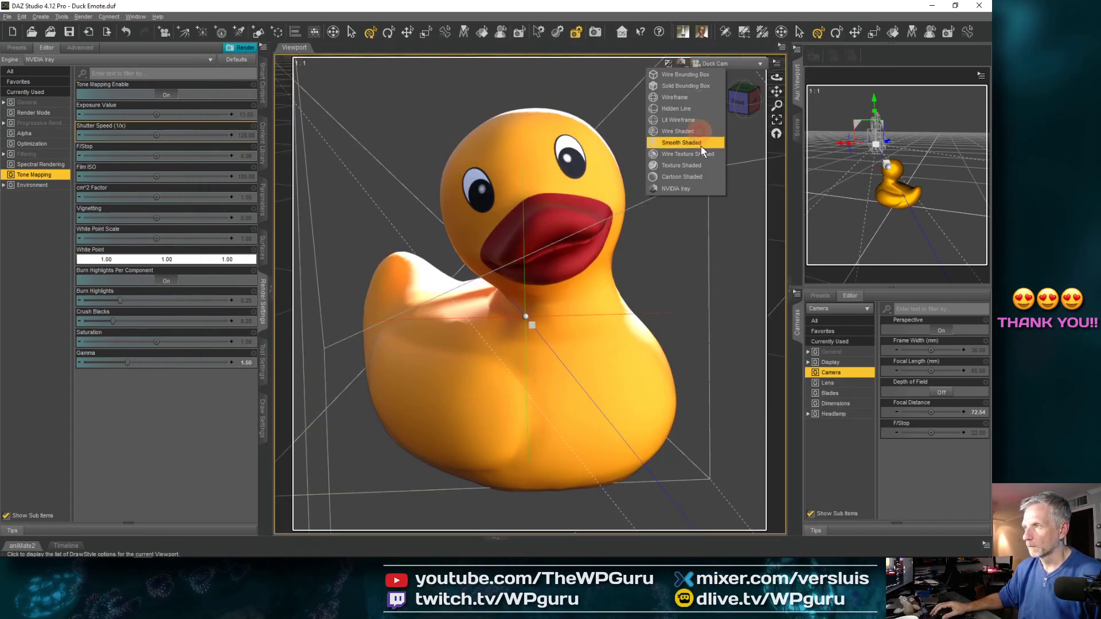
click(700, 143)
click(935, 7)
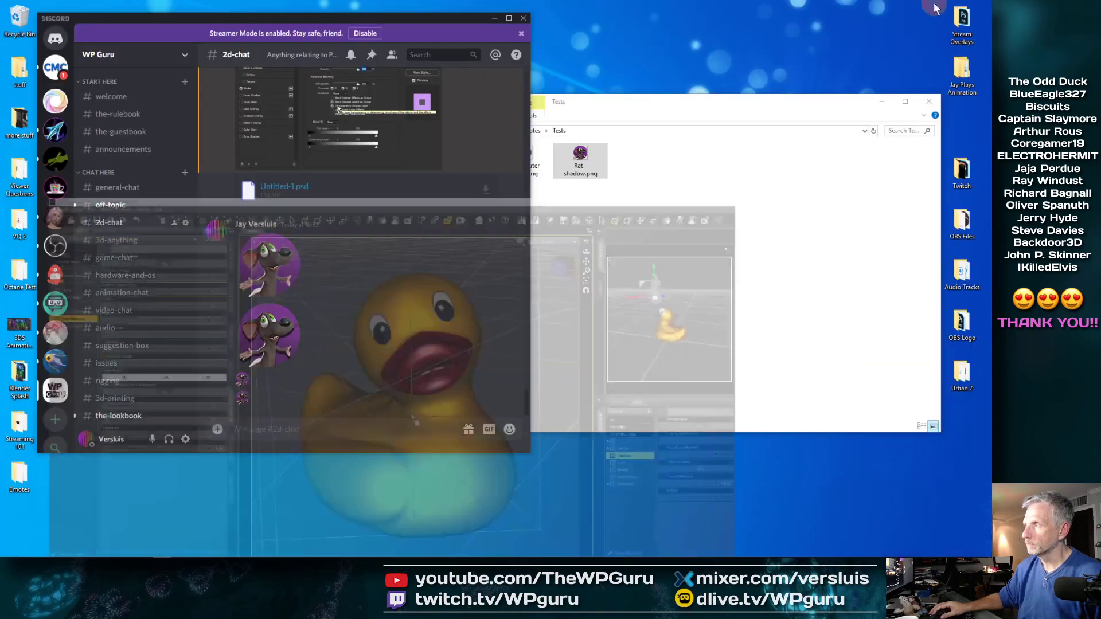
click(493, 26)
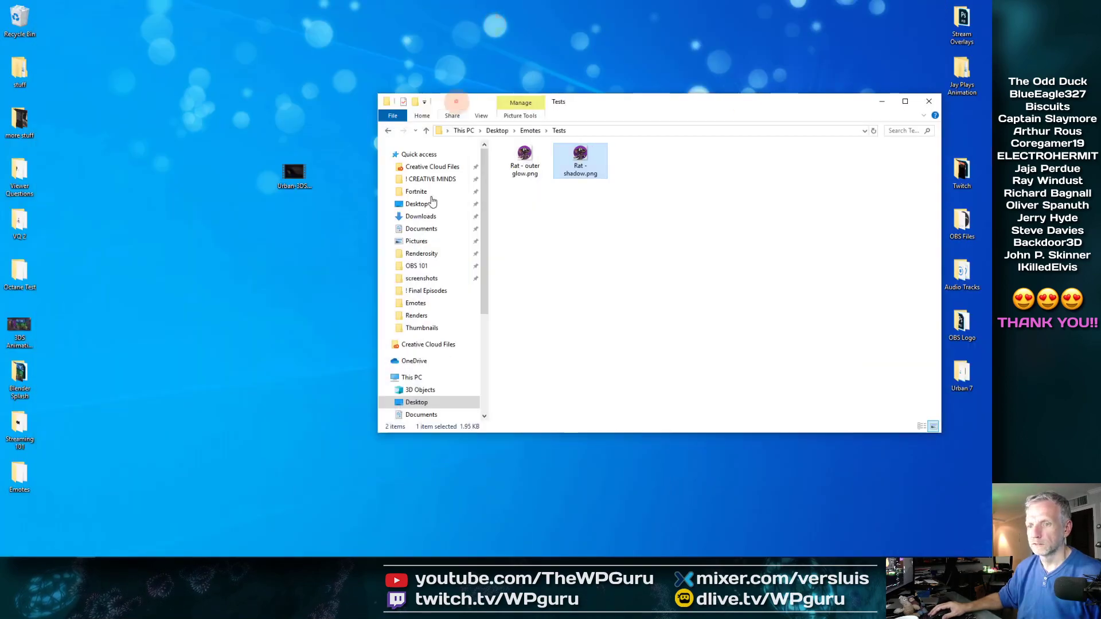
- Switch to Photoshop's Rat.psd, collapse and hide the Rat group, and deselect all layers so only the circle shows
mouse_move(167, 549)
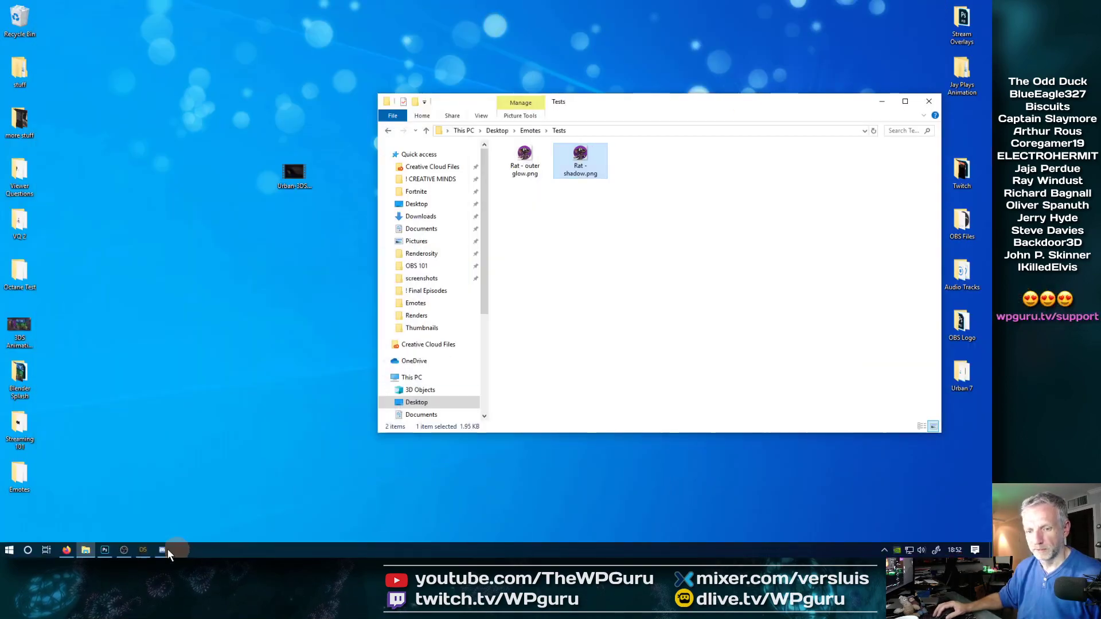
click(105, 549)
scroll(391, 297, up, 8)
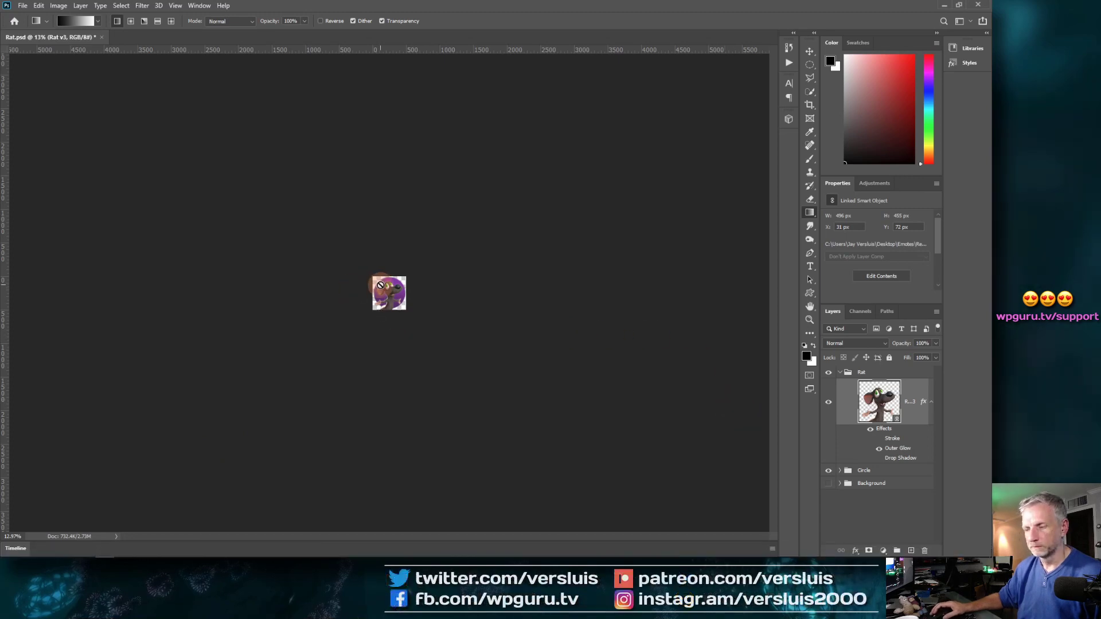
scroll(391, 297, up, 2)
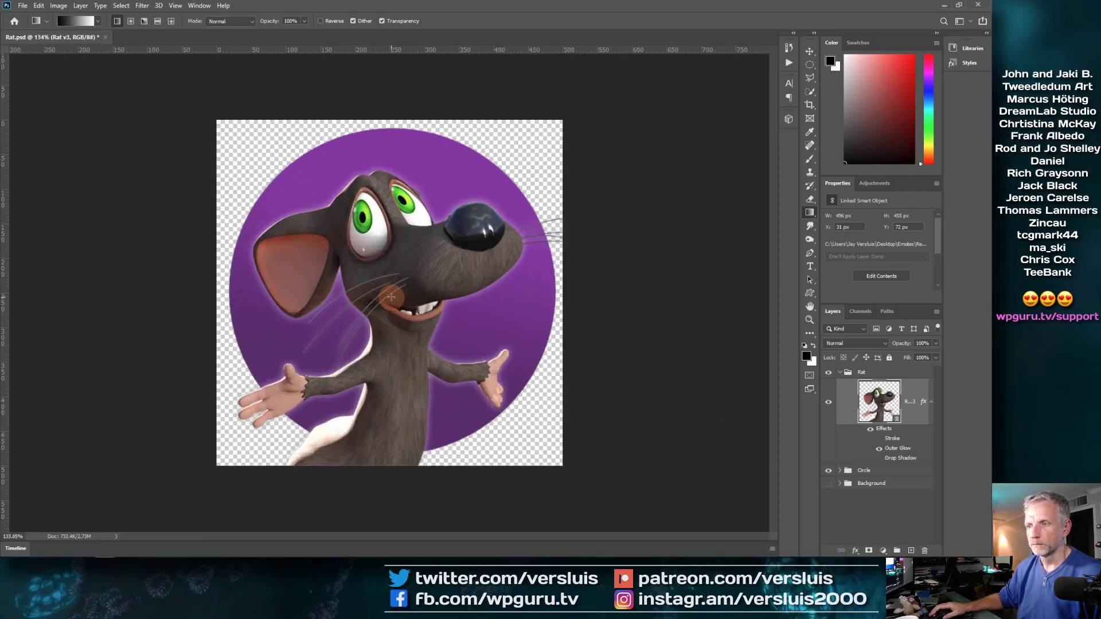
click(840, 374)
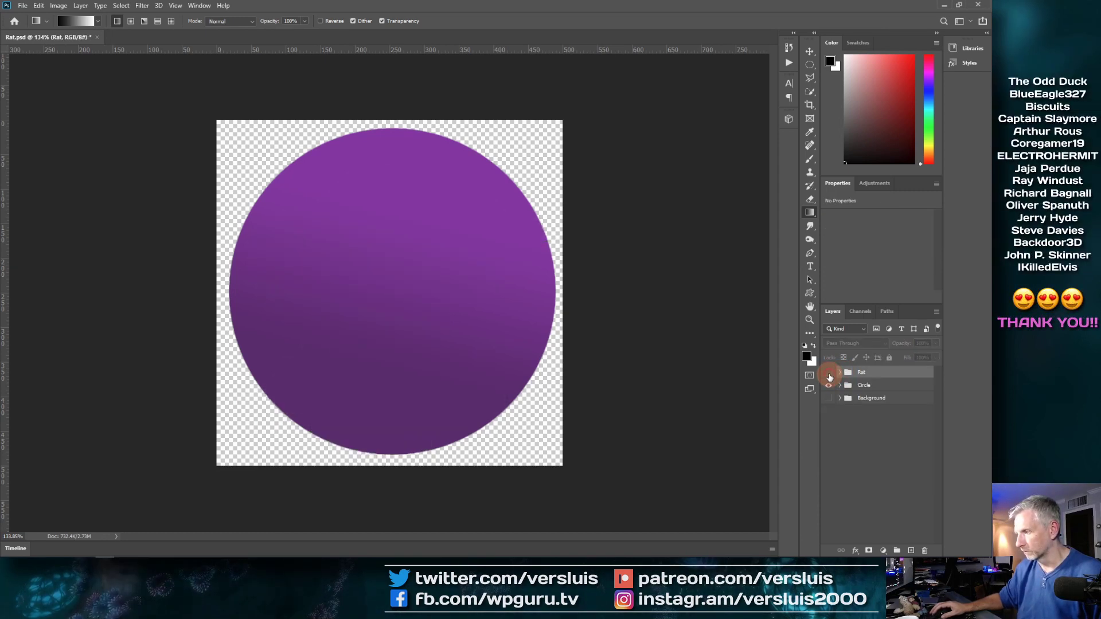
click(829, 373)
click(875, 439)
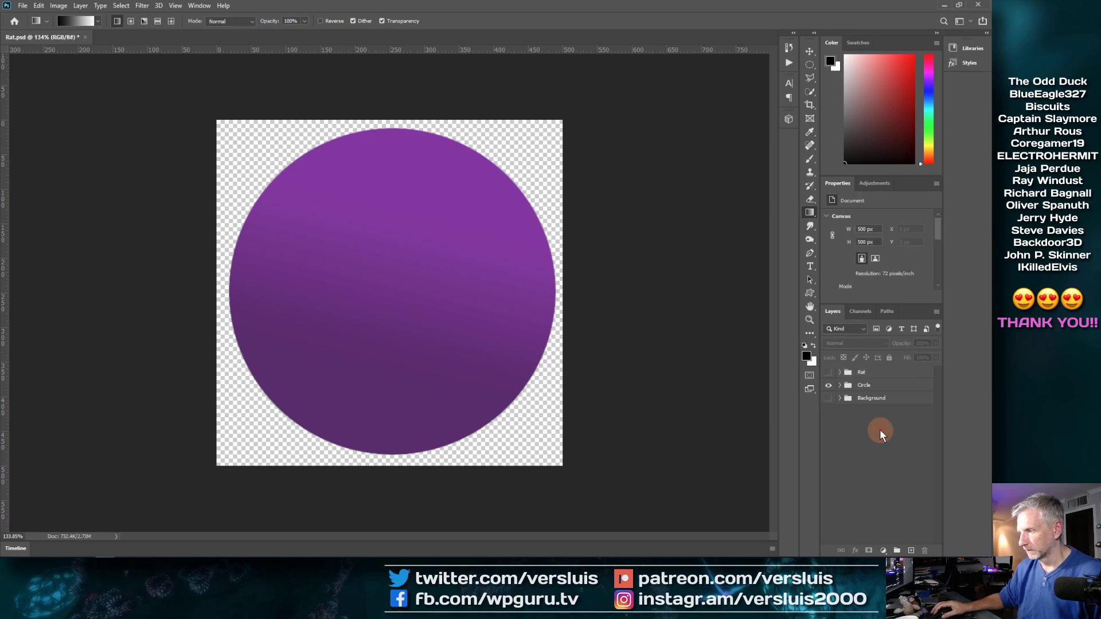
- Place Duck v1.png from the Emotes/Renders folder into the document as an embedded image
click(23, 6)
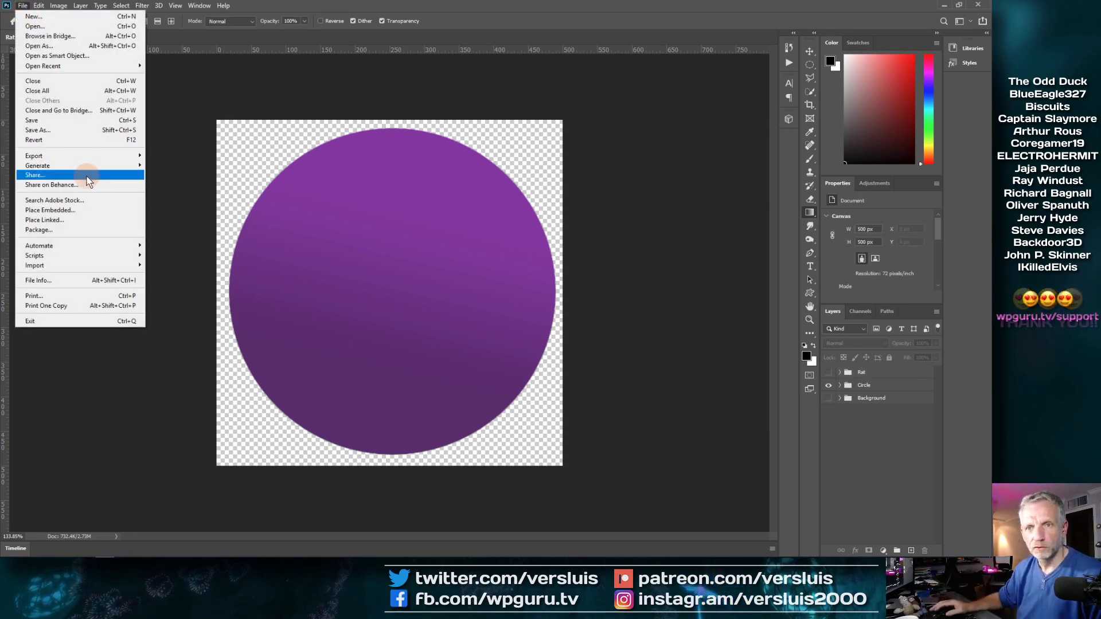
click(89, 212)
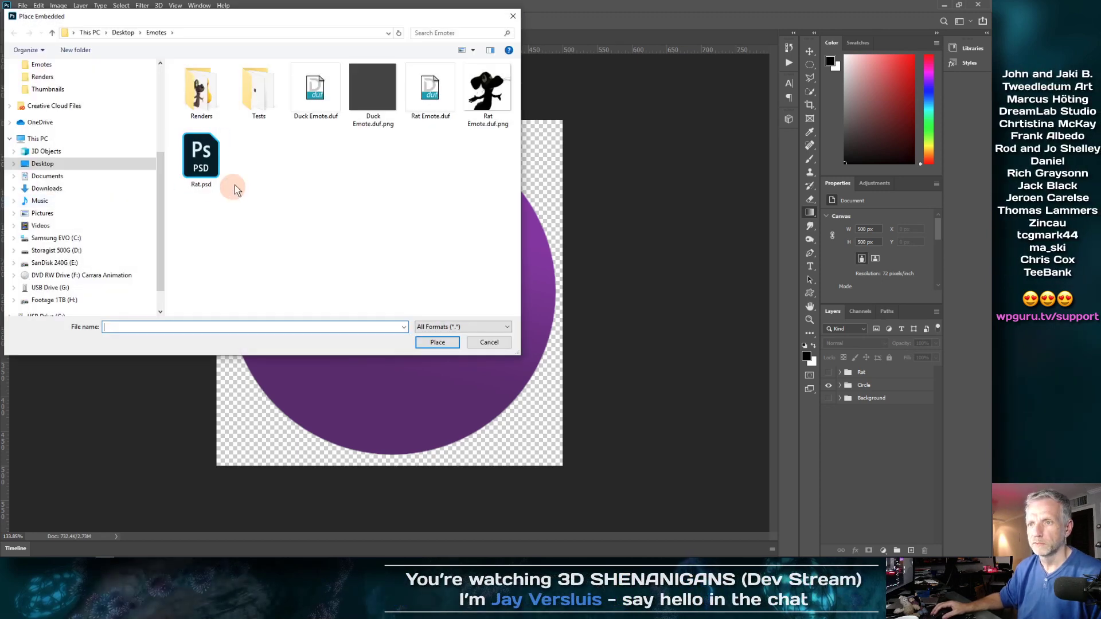
double_click(200, 91)
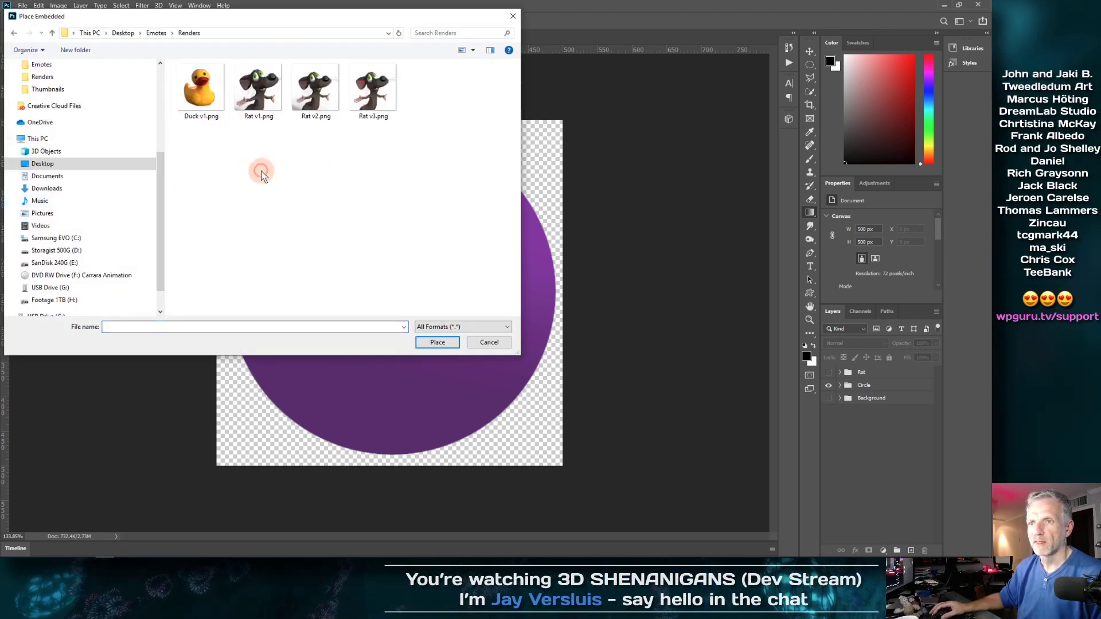
click(202, 100)
click(436, 343)
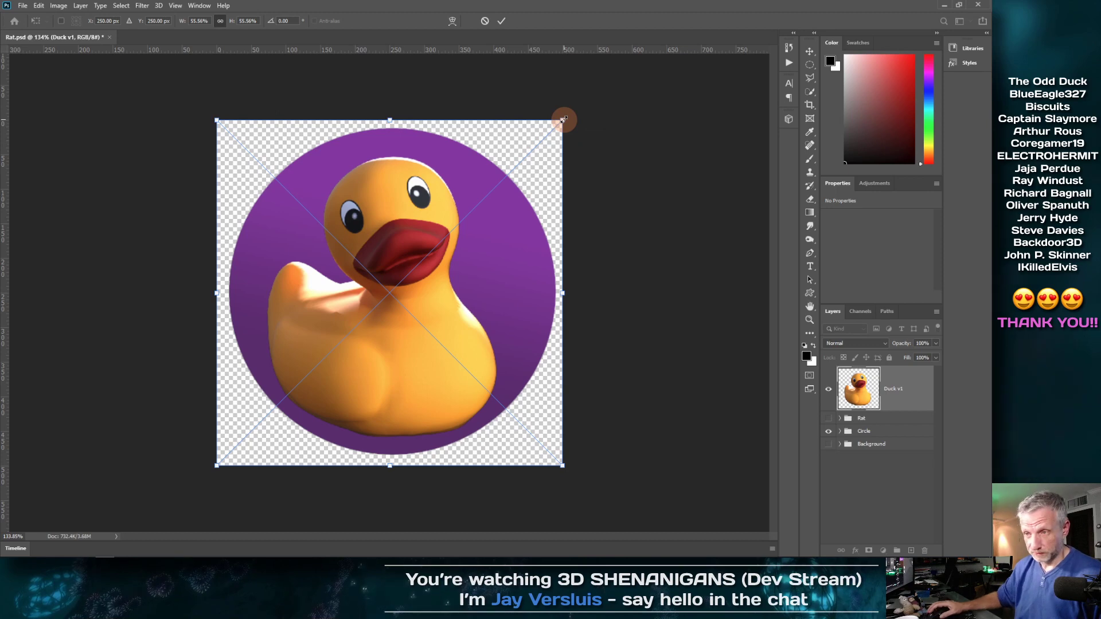
- Scale the placed duck to about 65.5% and shift it up slightly so it nearly fills the canvas height
drag(563, 119, 600, 100)
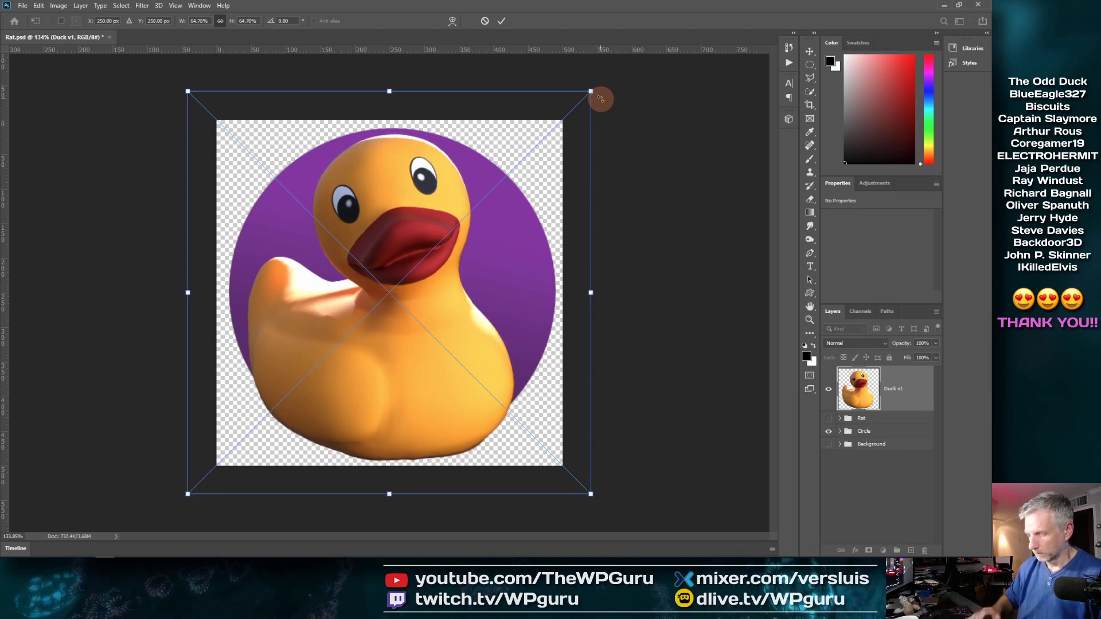
key(shift+Up)
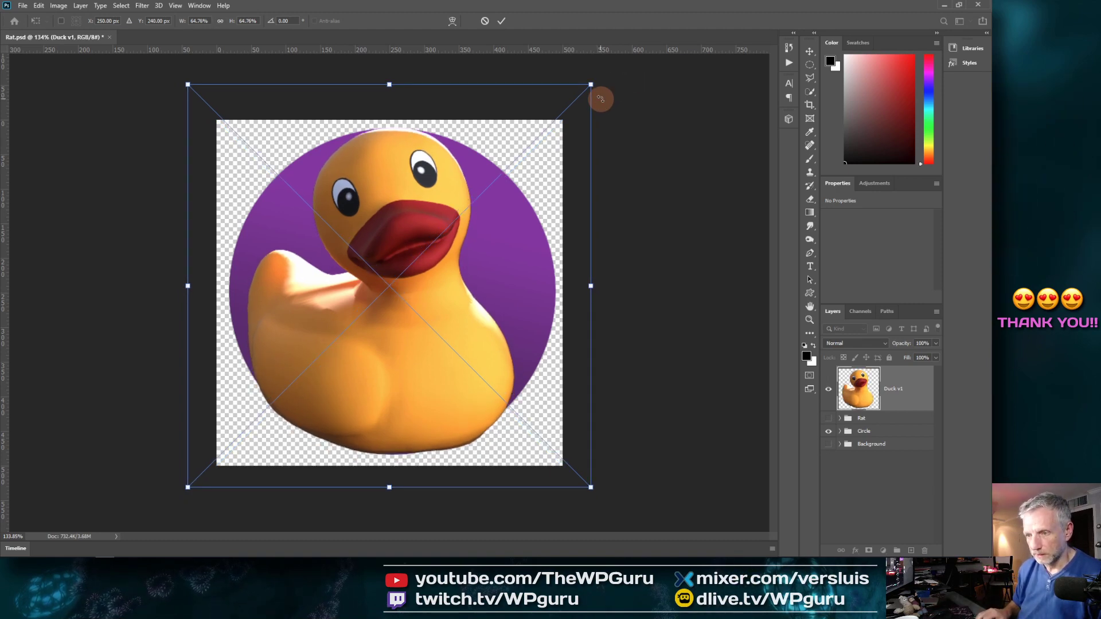
drag(591, 84, 593, 82)
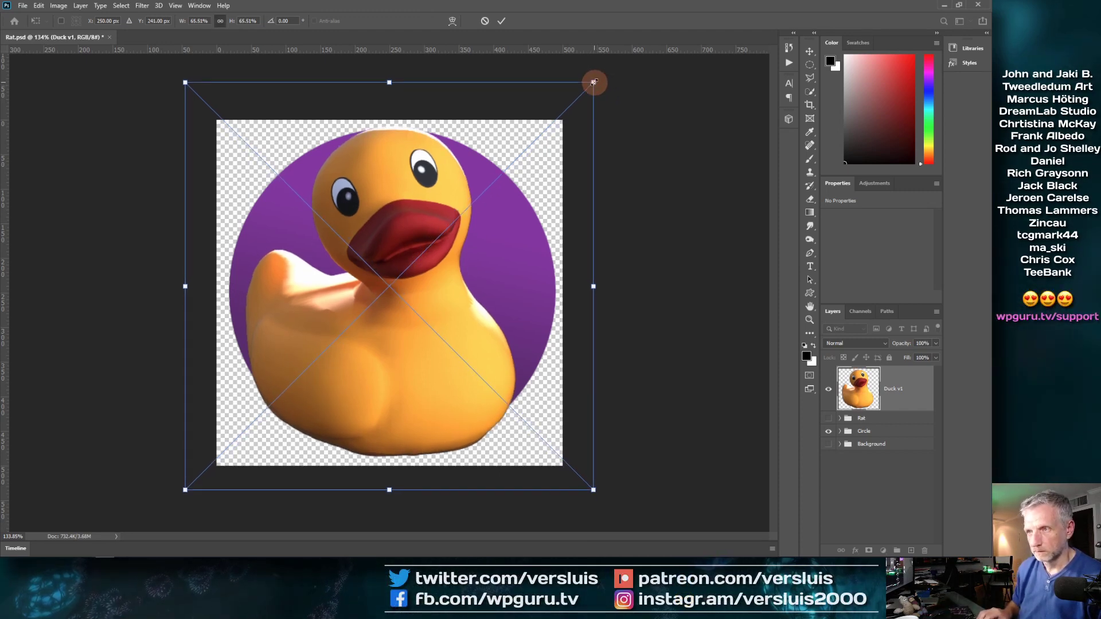
key(Return)
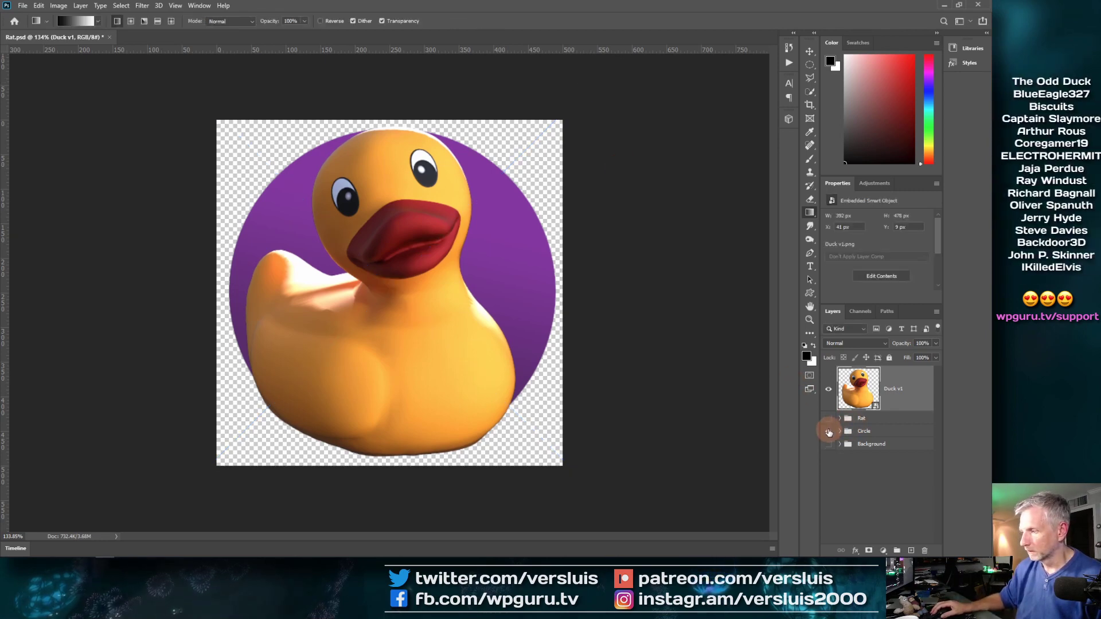
- Compare the duck with and without the purple circle, and leave the Circle group hidden
click(828, 432)
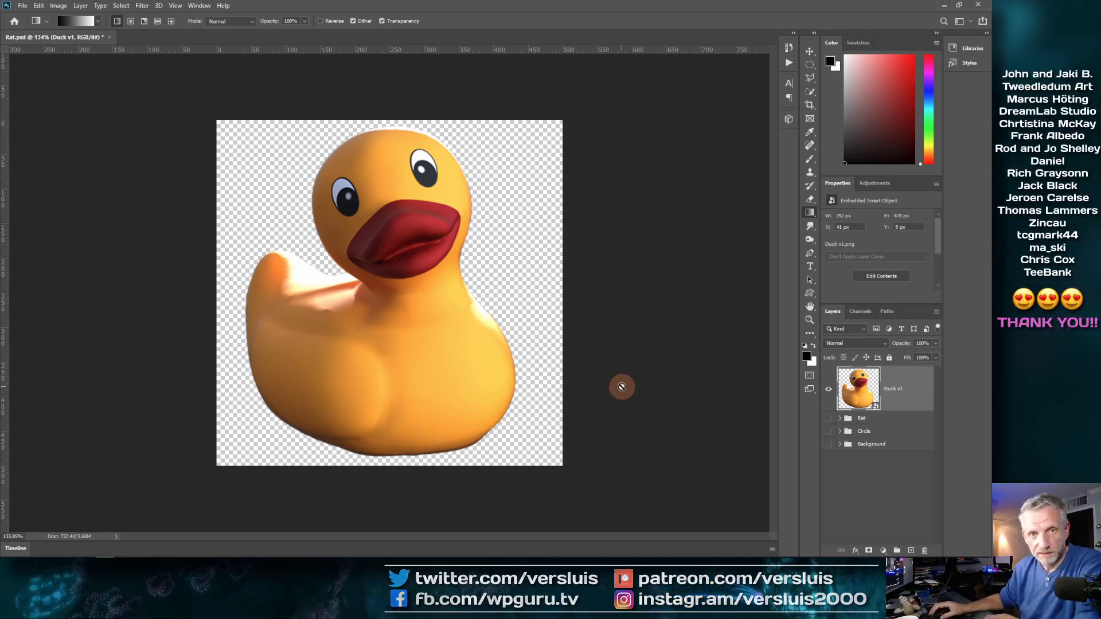
click(826, 431)
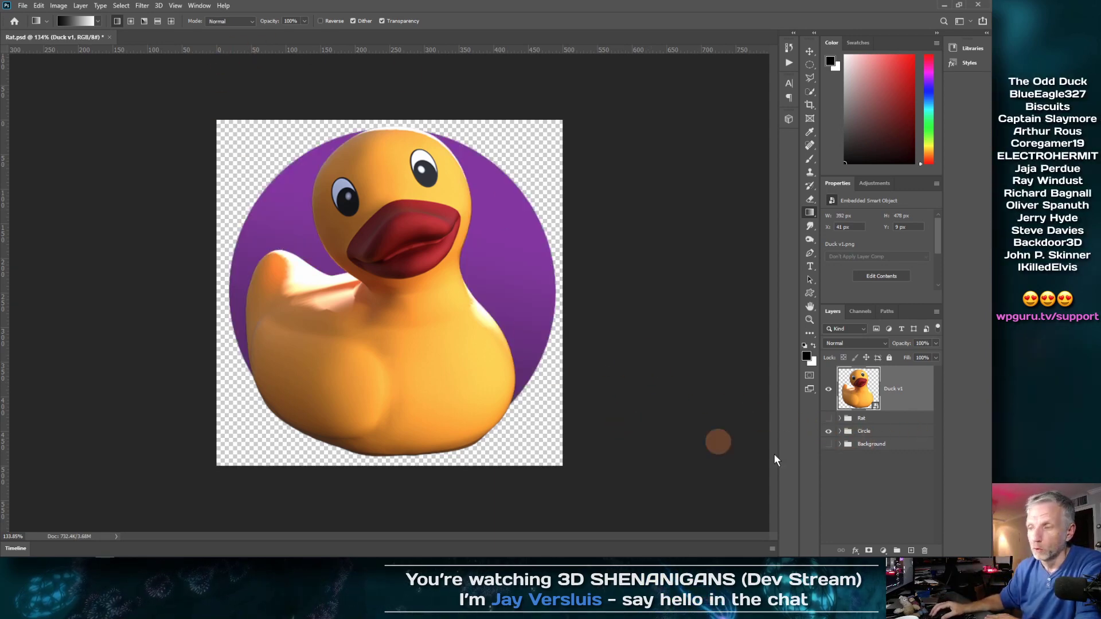
click(831, 446)
click(831, 446)
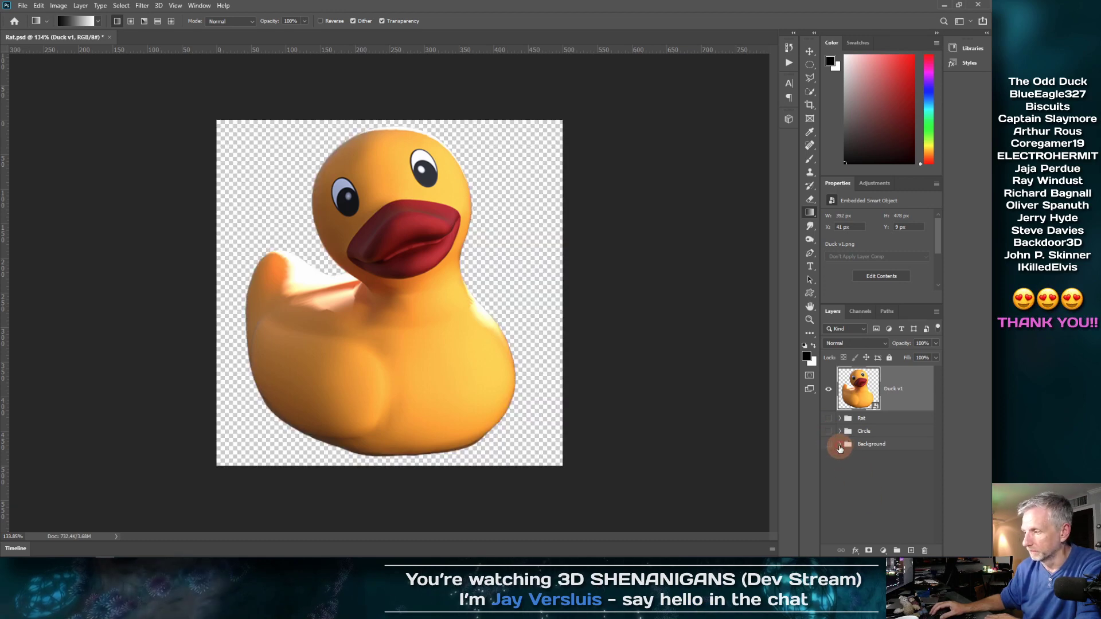
- Show the Background group and recolour its solid fill to a bright red, ba1119, starting from a sample of the duck's beak
click(839, 446)
double_click(878, 474)
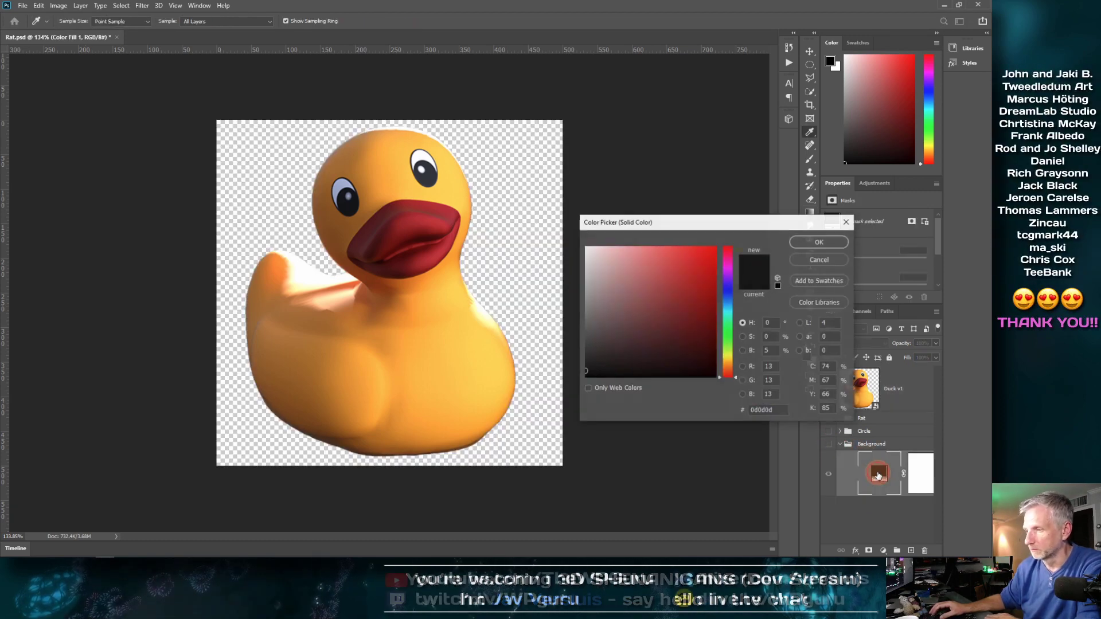
click(820, 259)
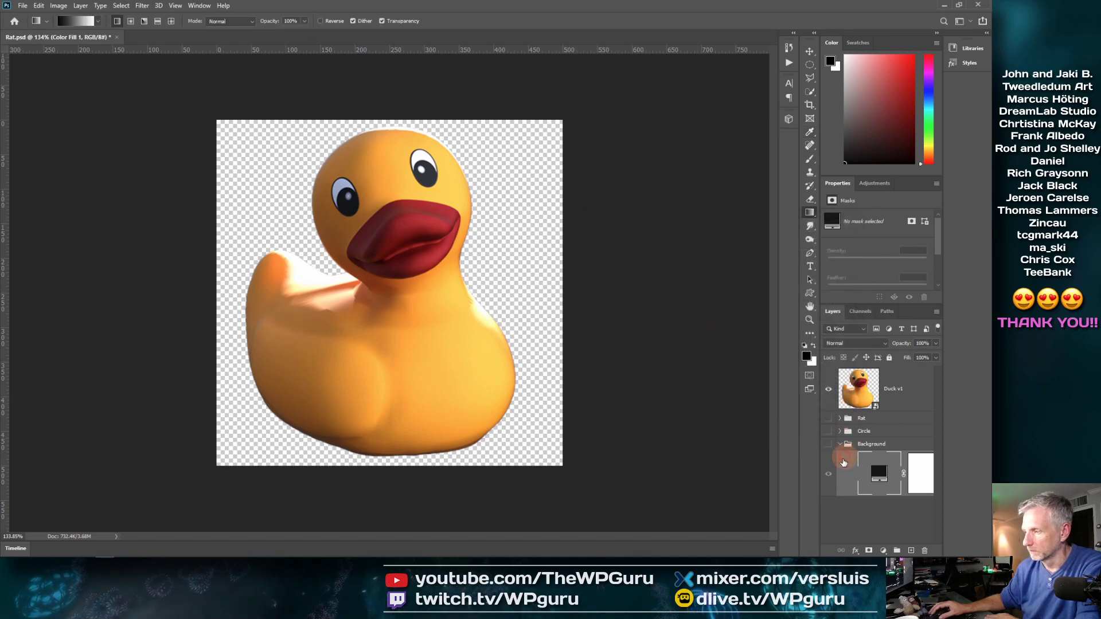
click(829, 445)
double_click(882, 474)
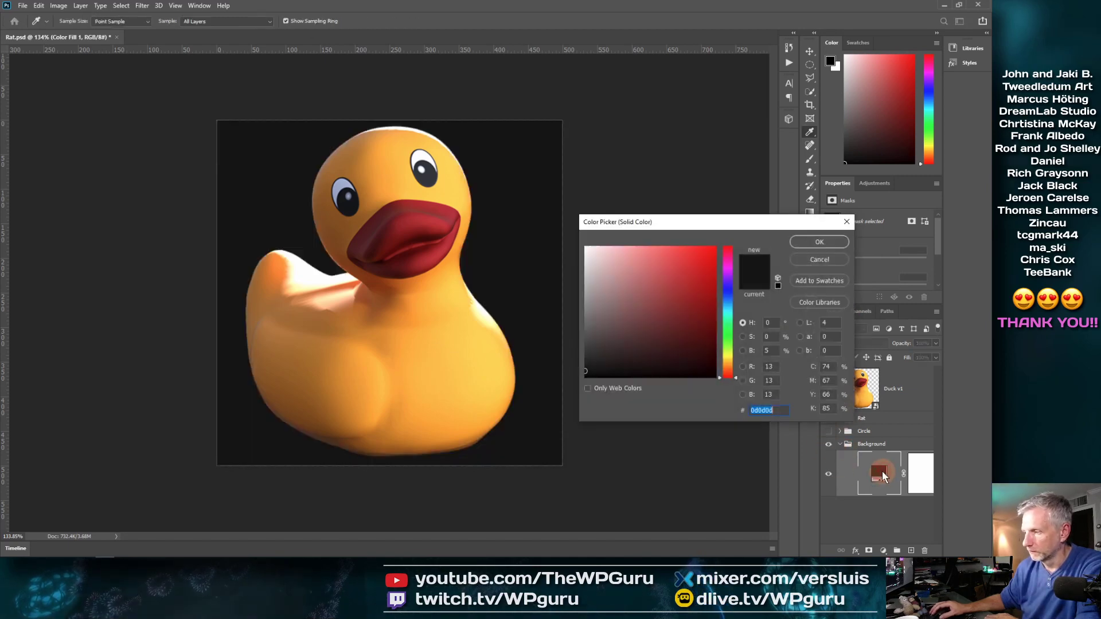
click(446, 214)
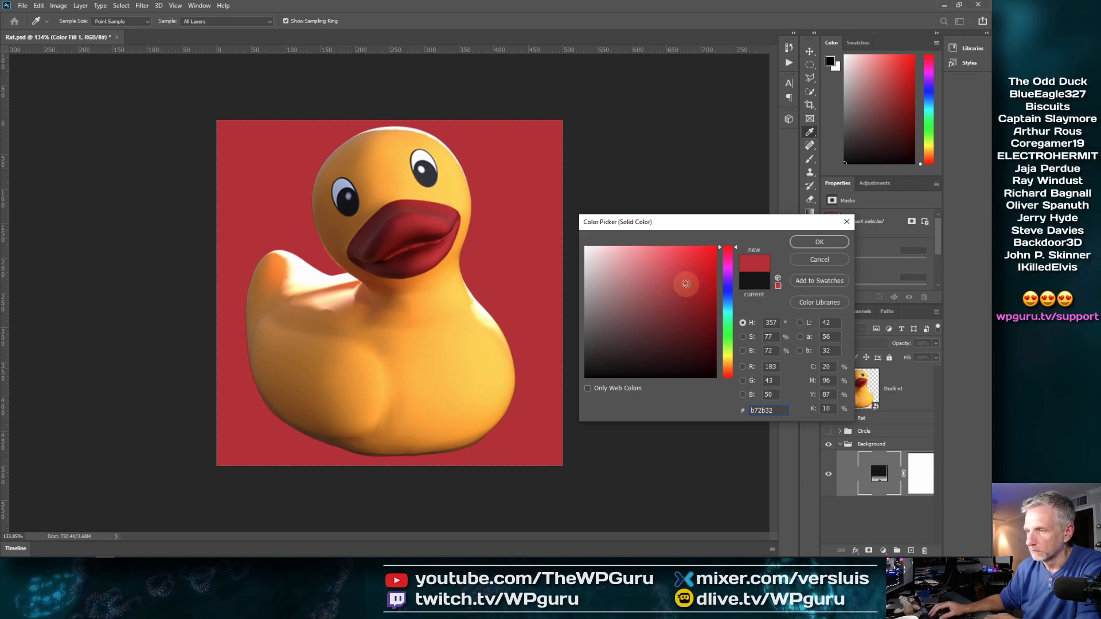
mouse_move(671, 302)
mouse_down()
mouse_move(659, 315)
mouse_move(632, 307)
mouse_move(714, 296)
mouse_move(696, 278)
mouse_move(698, 294)
mouse_up()
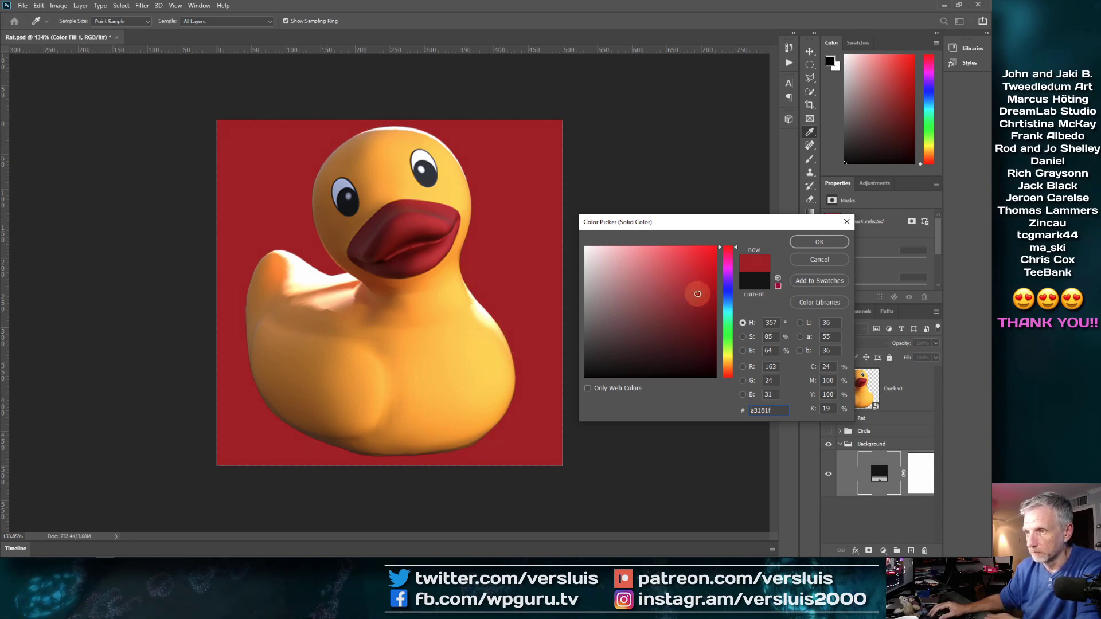
drag(696, 279, 705, 282)
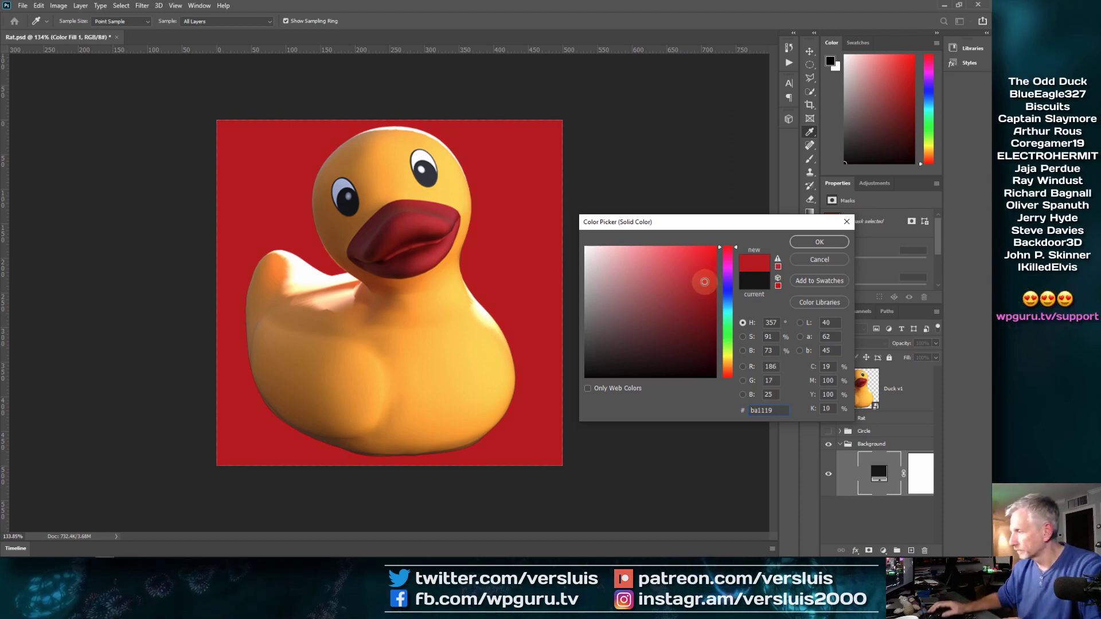
click(819, 242)
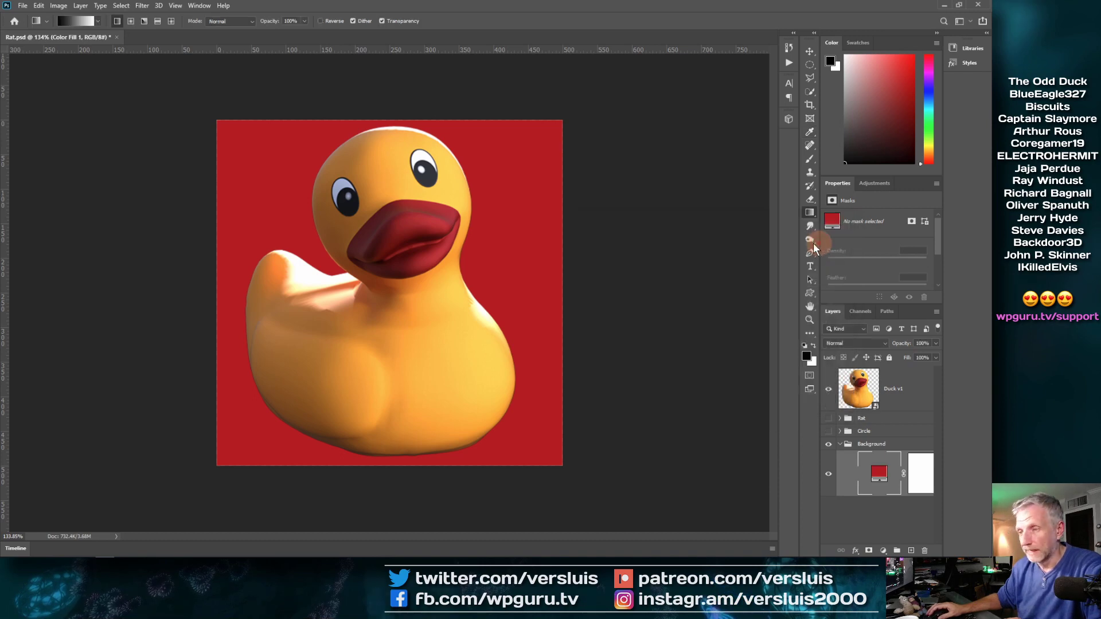
- Copy the layer style from the Rat v3 layer to Duck v1, and turn off the duck's Outer Glow
click(841, 421)
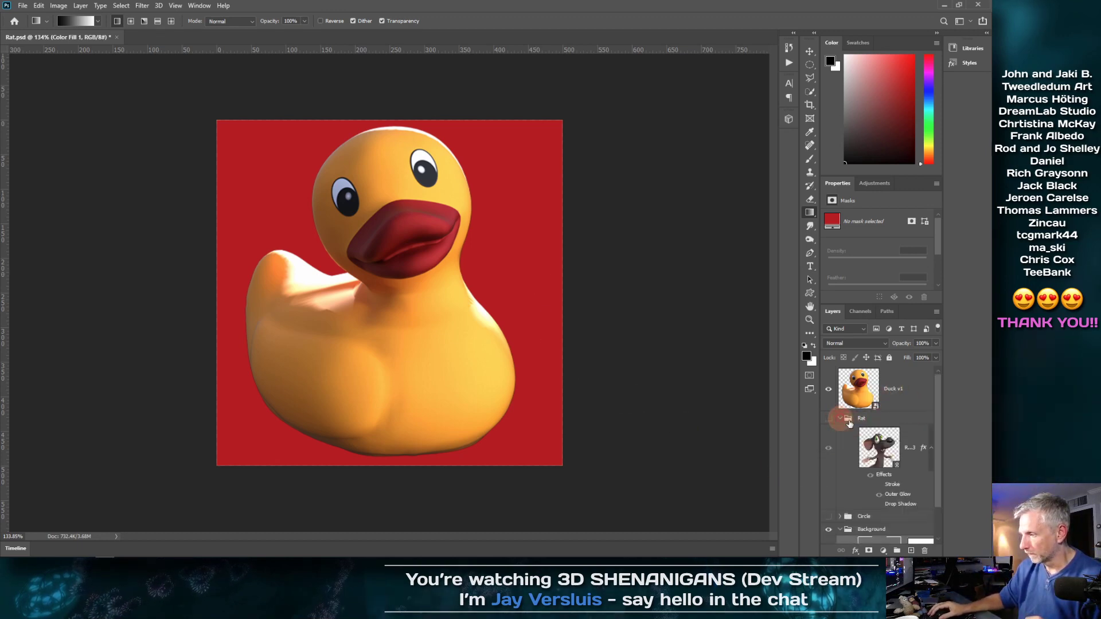
right_click(889, 480)
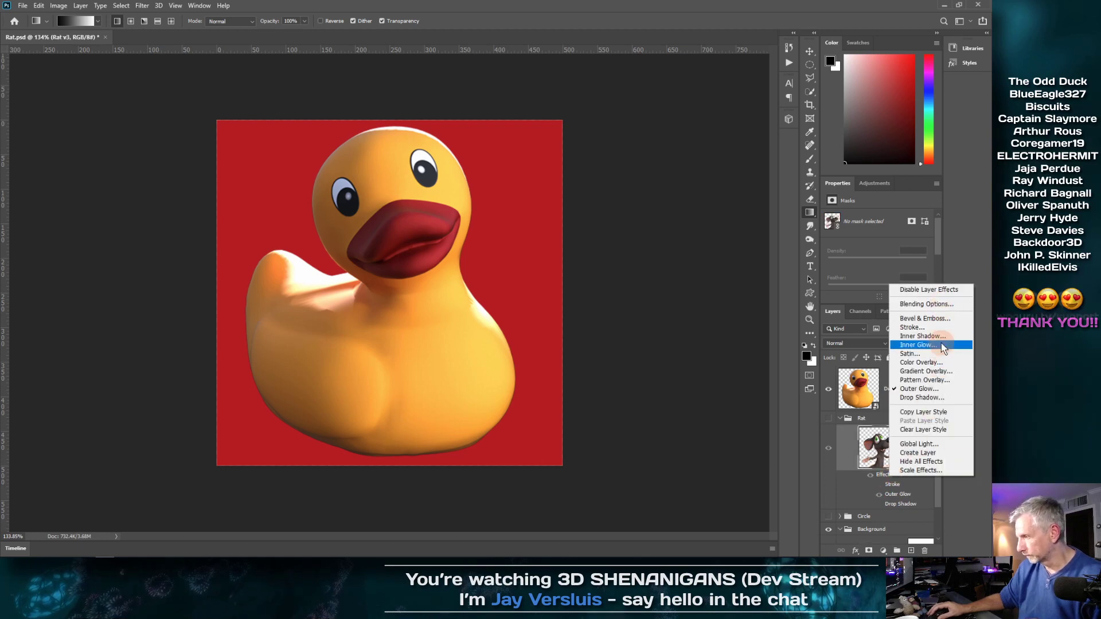
click(943, 411)
right_click(899, 390)
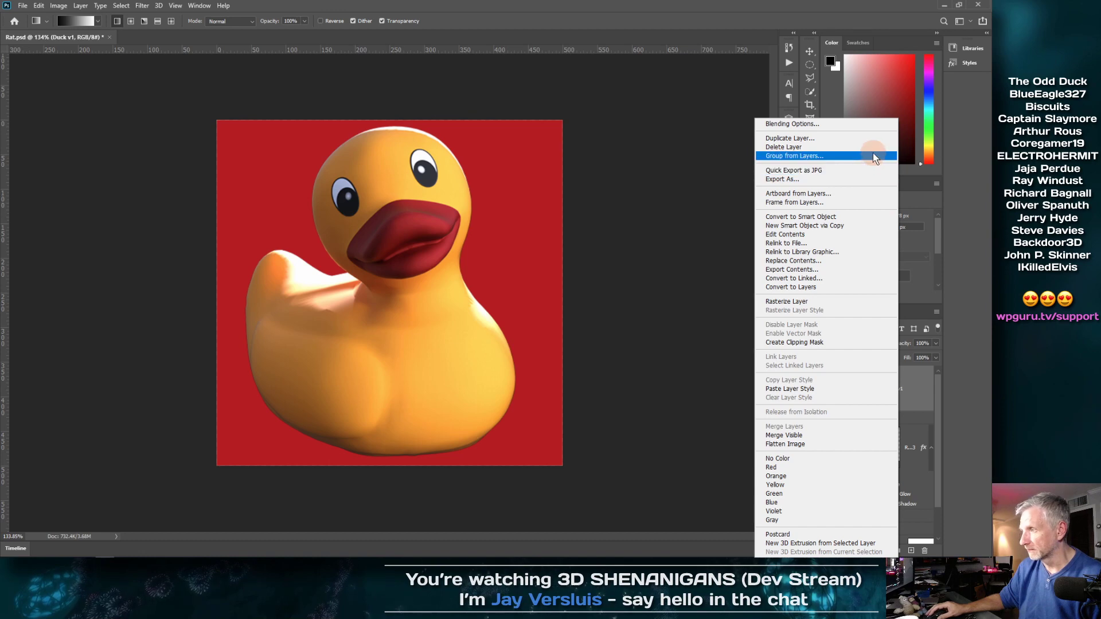
click(853, 389)
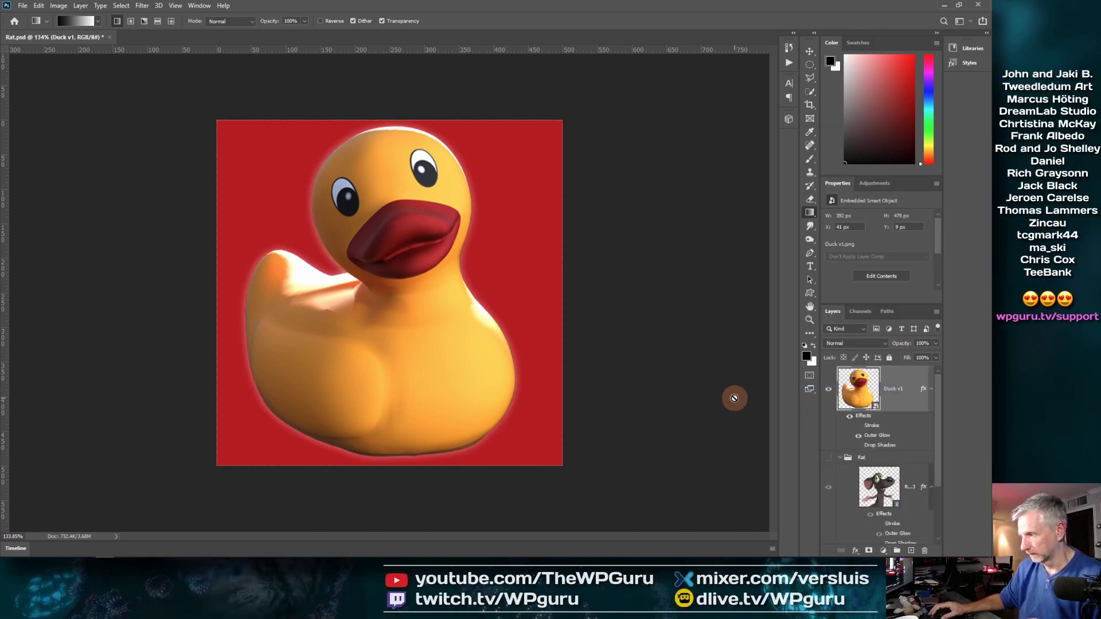
click(859, 436)
- Try the Drop Shadow on Duck v1 with different angle and distance settings, discard the changes, and hide the effect again
click(858, 446)
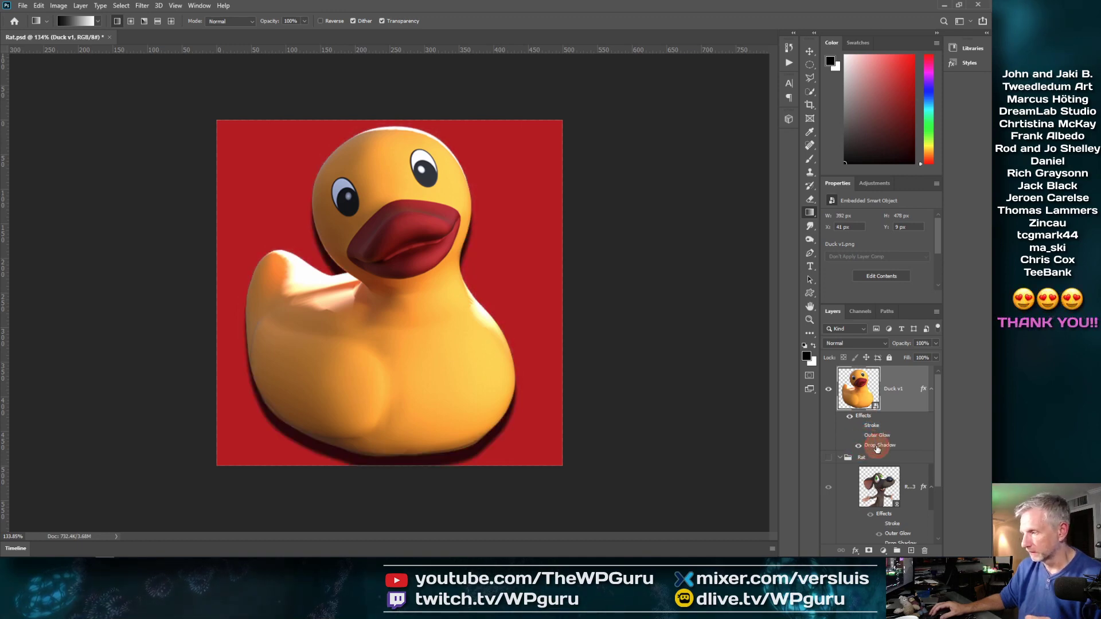
double_click(876, 449)
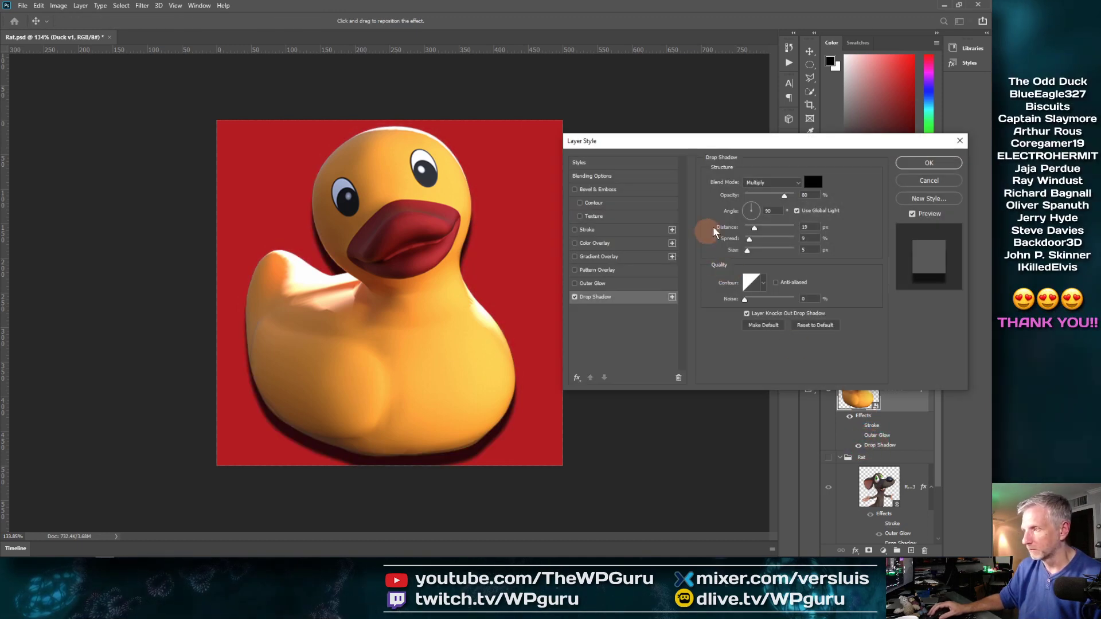
drag(748, 208, 752, 240)
drag(763, 229, 746, 208)
click(898, 183)
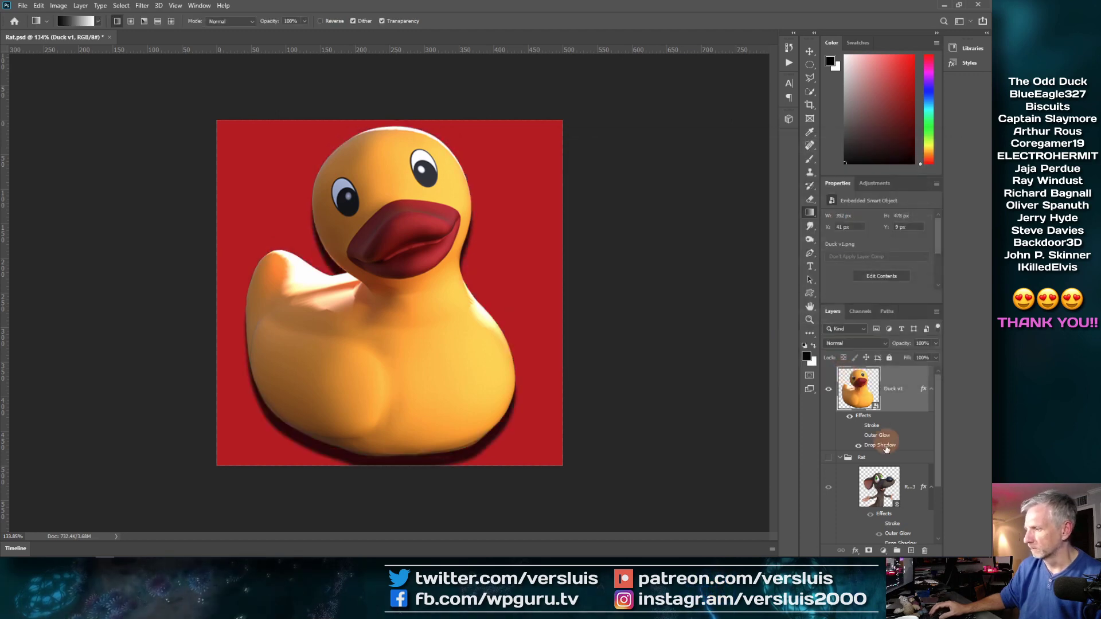
click(859, 445)
- Turn on the Stroke effect for Duck v1 and set its position to Outside, opacity to 73% and size to 6 px
click(859, 426)
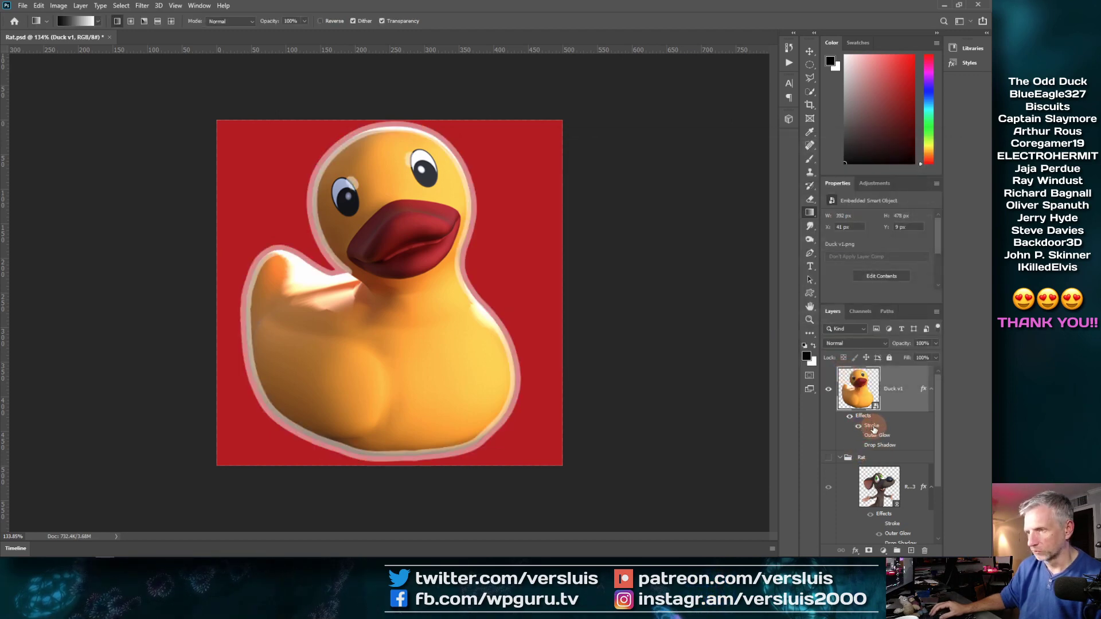
double_click(872, 426)
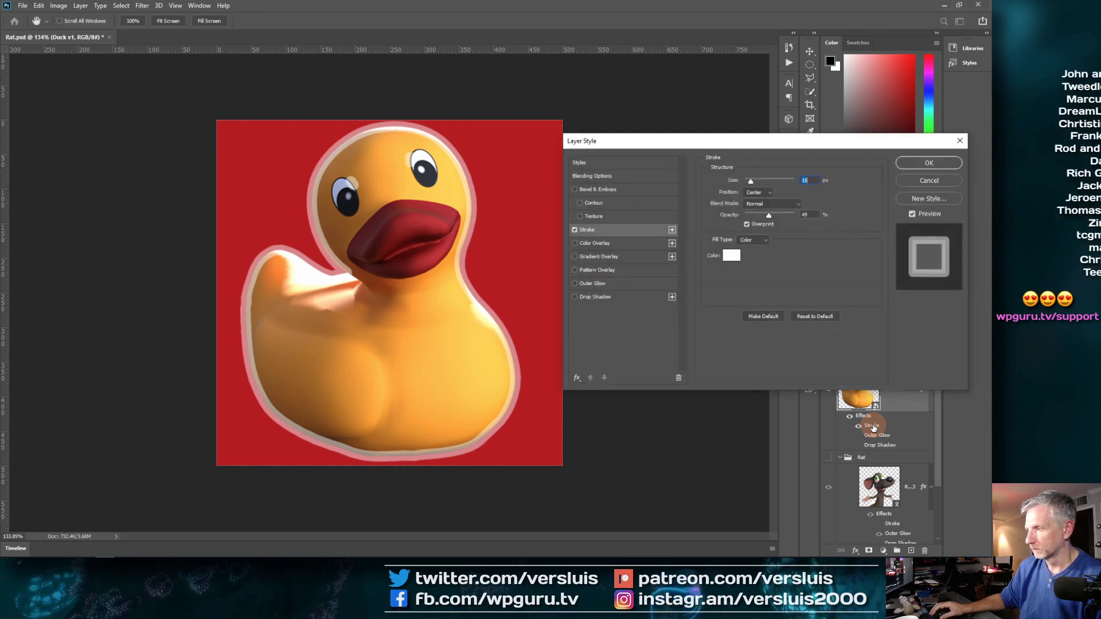
drag(763, 148, 779, 131)
click(785, 173)
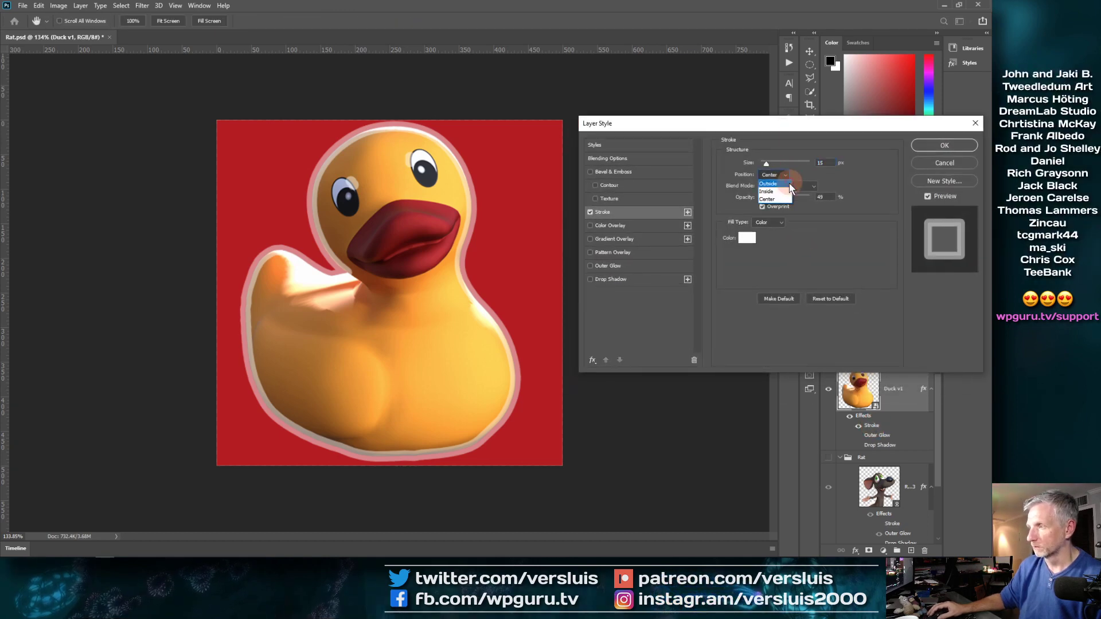
click(787, 184)
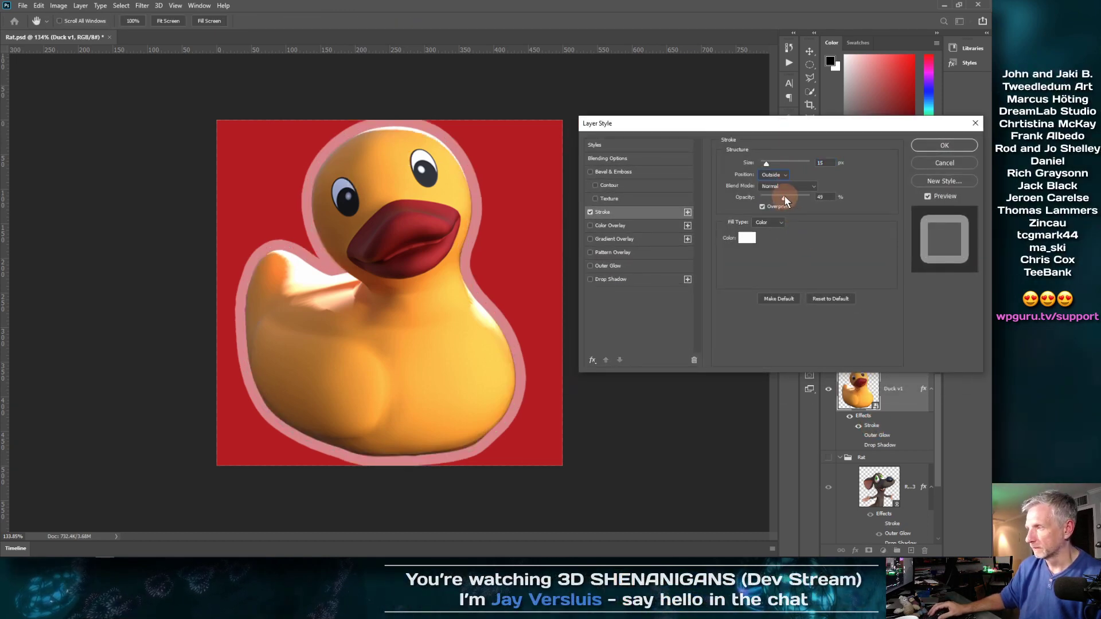
mouse_move(783, 197)
mouse_down()
mouse_move(800, 198)
mouse_move(764, 165)
mouse_up()
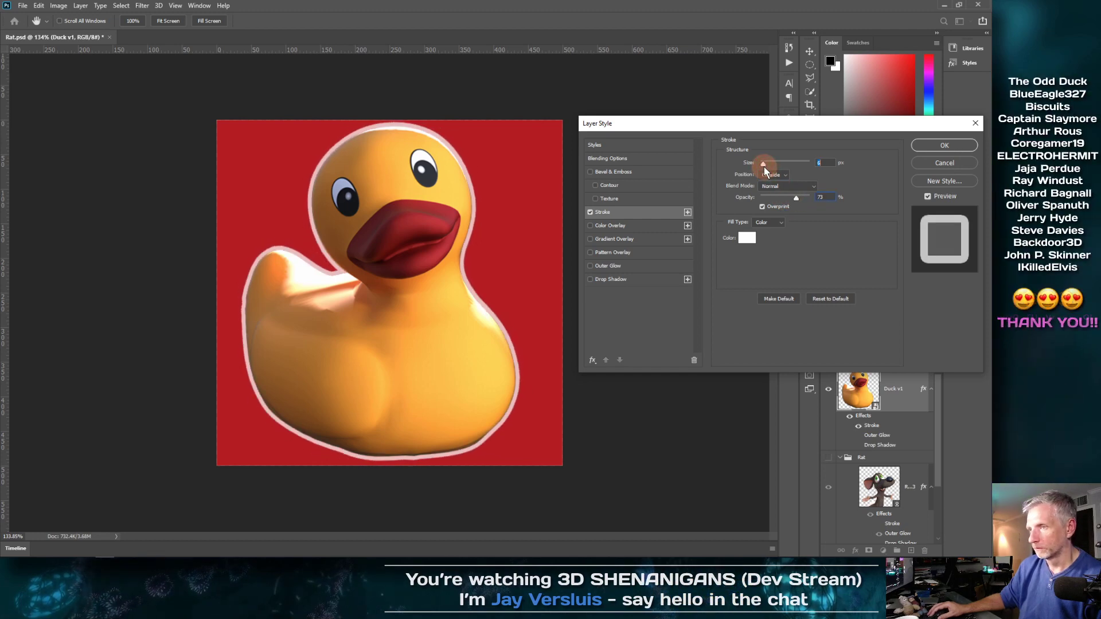
- Recolour the duck's stroke to a near-black, 121212, and apply the layer style
click(751, 240)
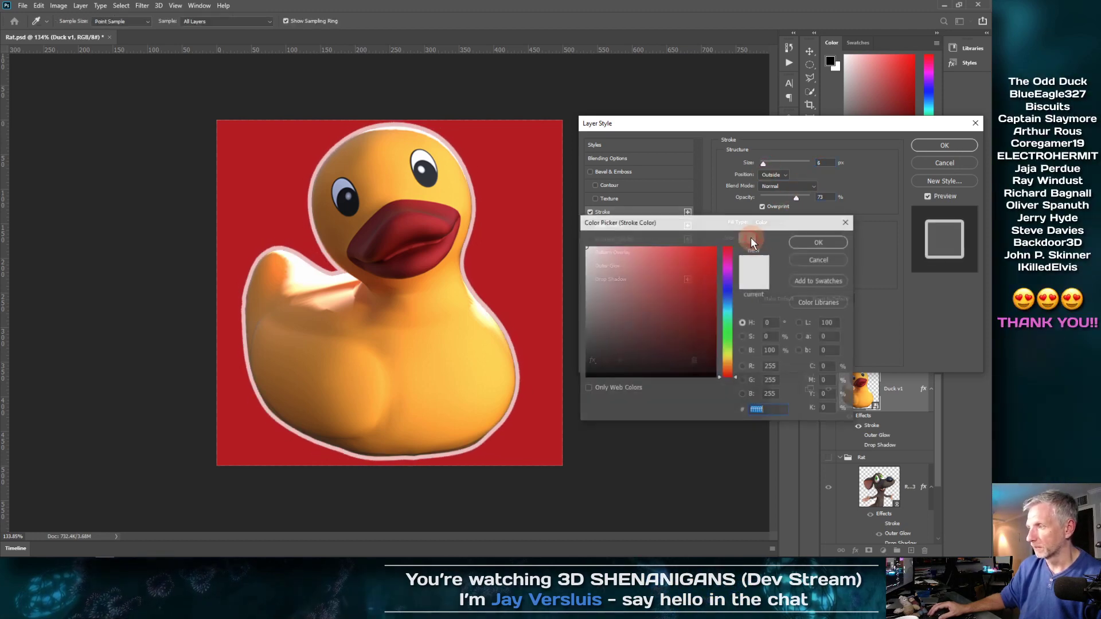
drag(679, 302, 552, 369)
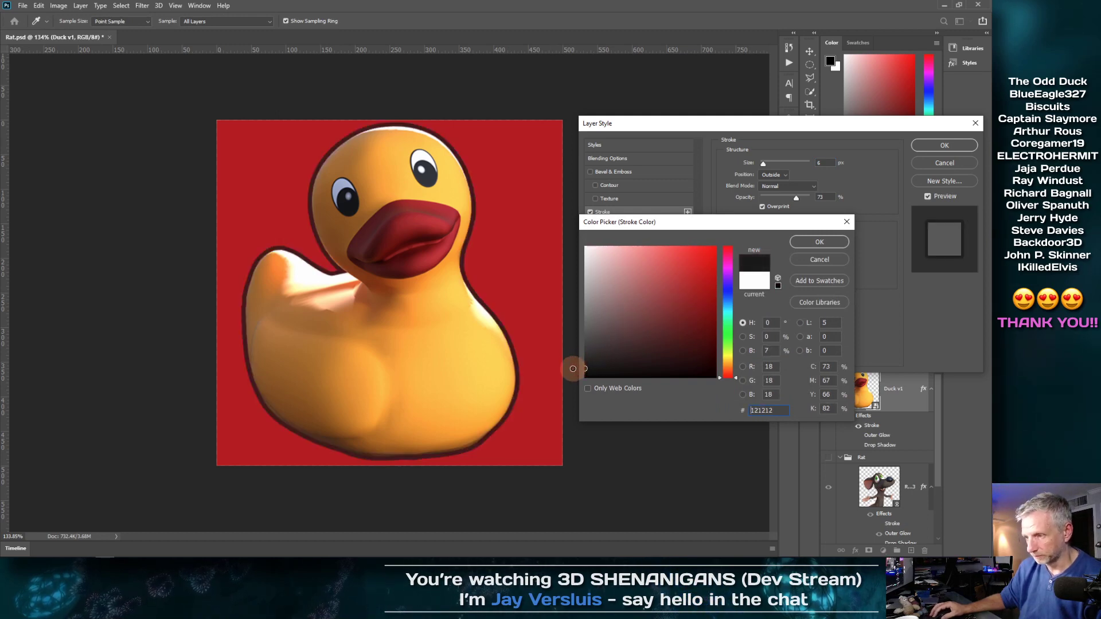
click(829, 242)
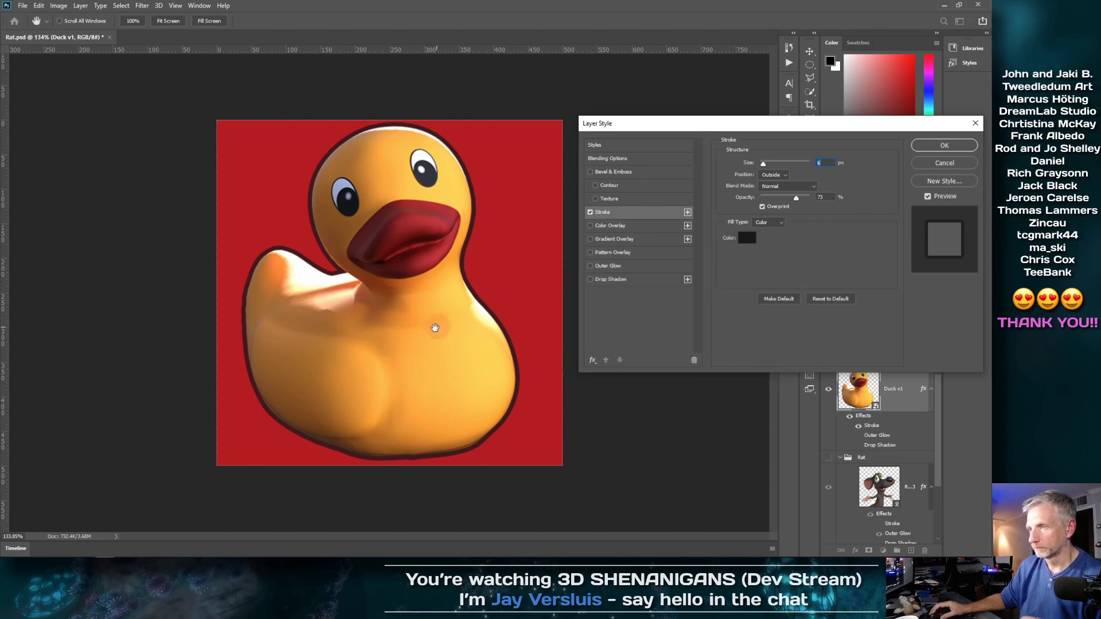
click(945, 146)
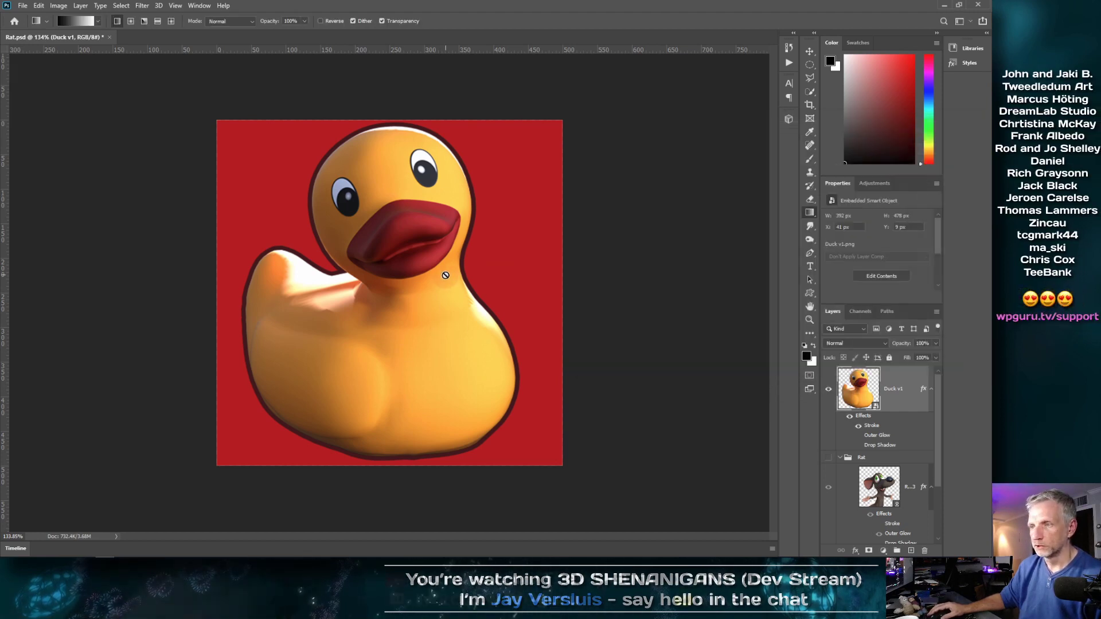
- Judge the stroke at emote size, then lower its opacity to 70% and make it slightly thicker
scroll(446, 275, down, 3)
scroll(446, 275, down, 6)
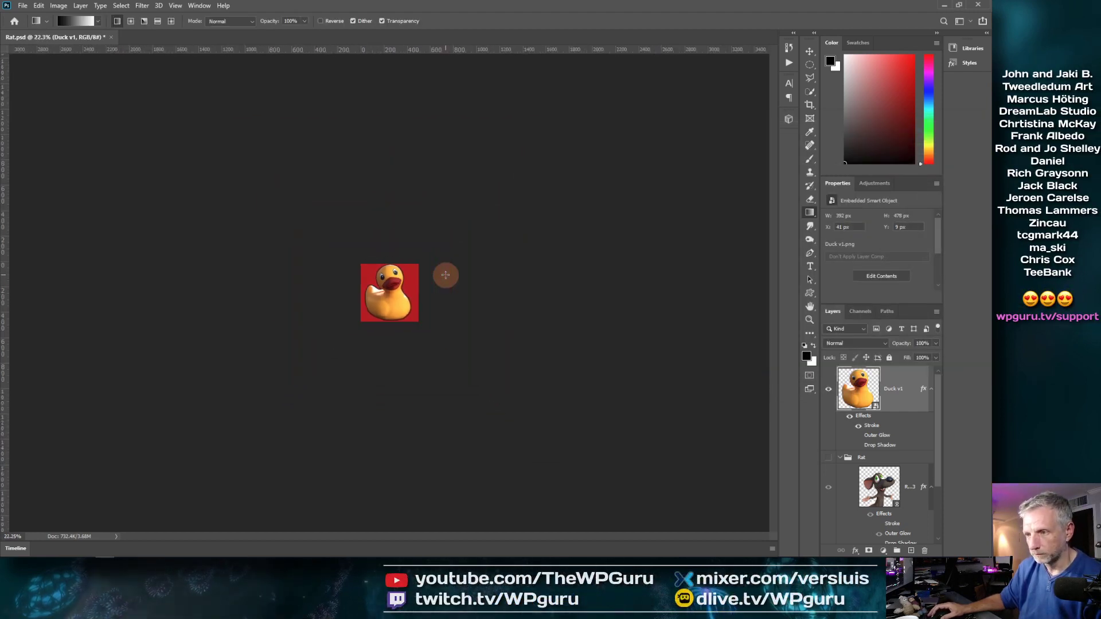
double_click(873, 427)
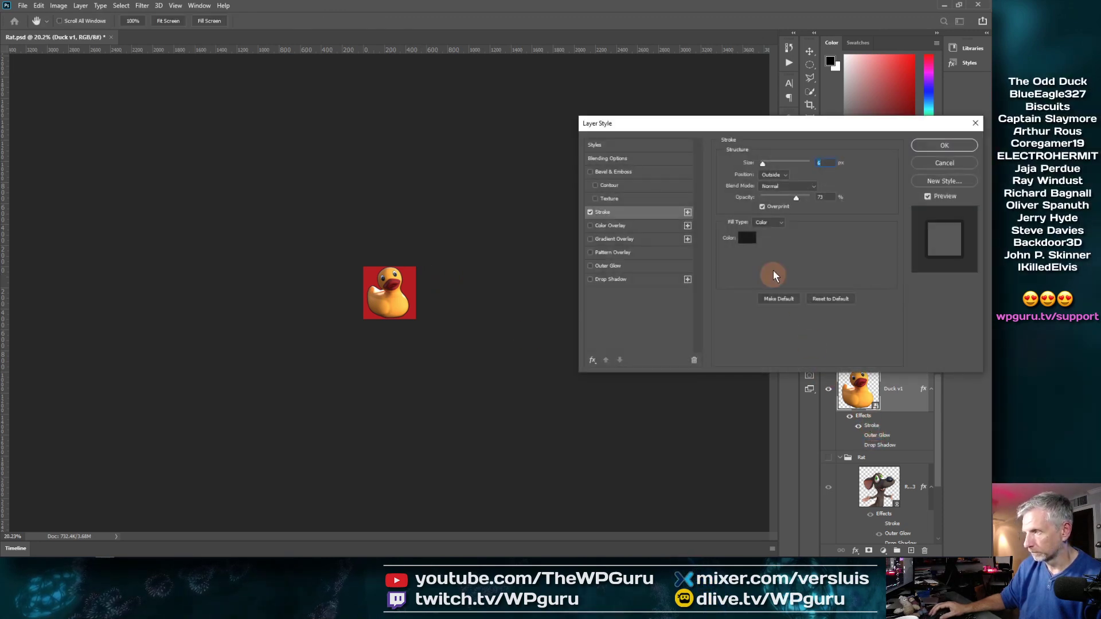
drag(809, 201, 795, 198)
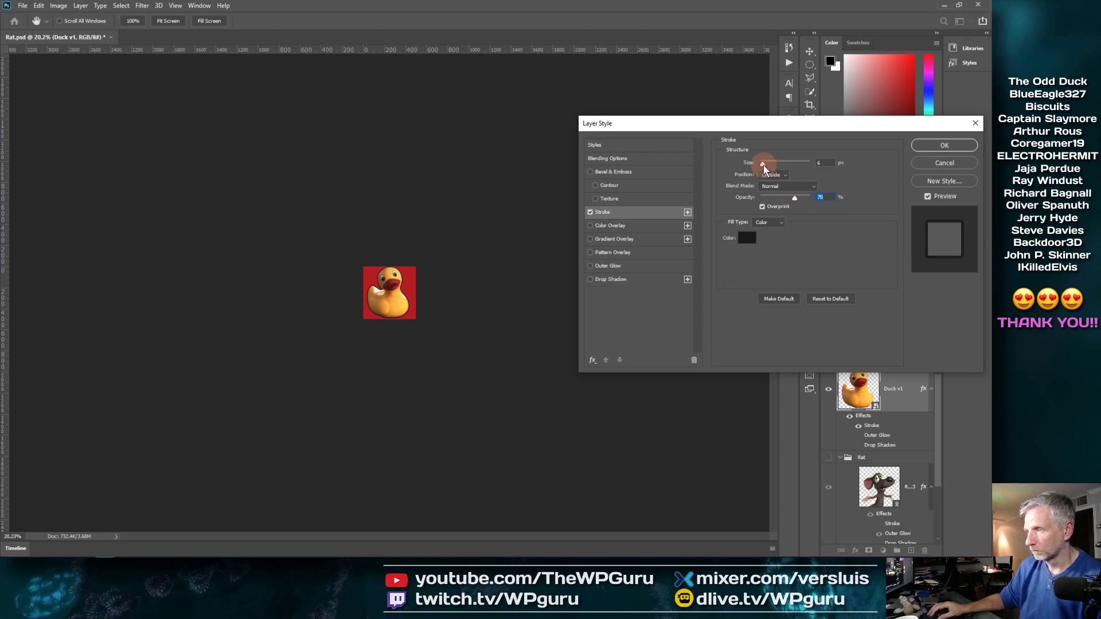
drag(768, 163, 765, 163)
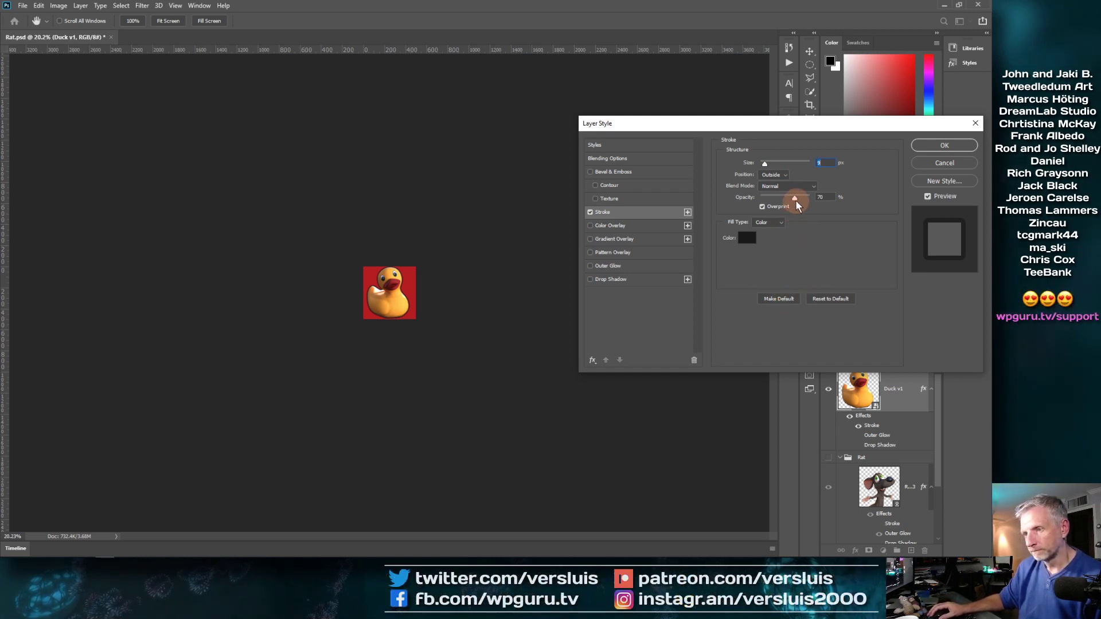
click(935, 149)
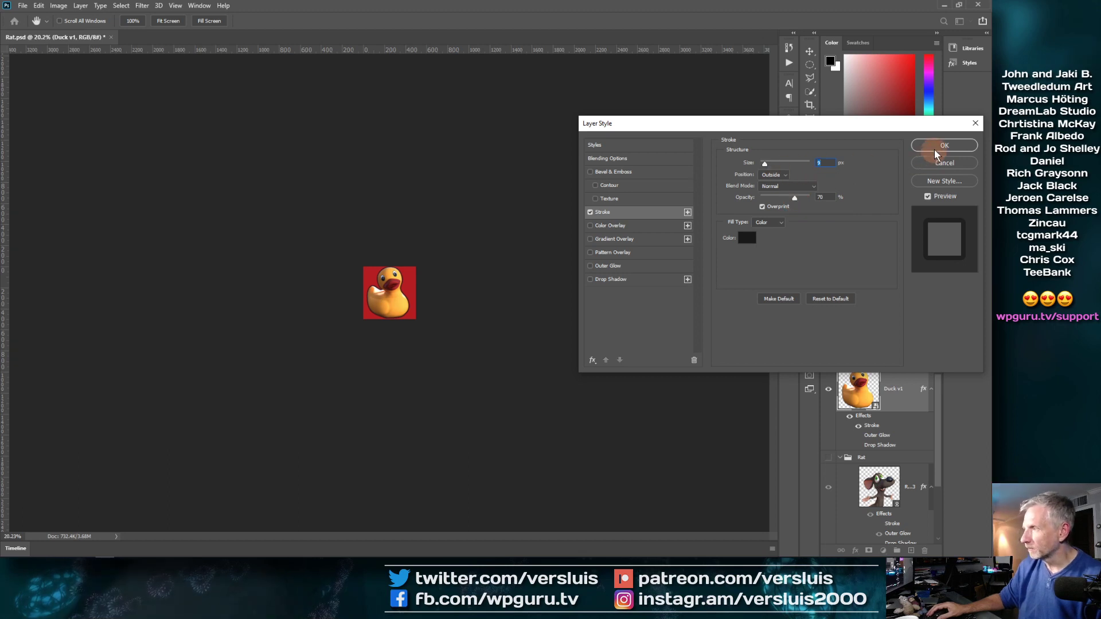
- Hide the duck's Stroke, turn on its Outer Glow instead, and set the glow colour to dark grey, 1b1b1b
click(859, 436)
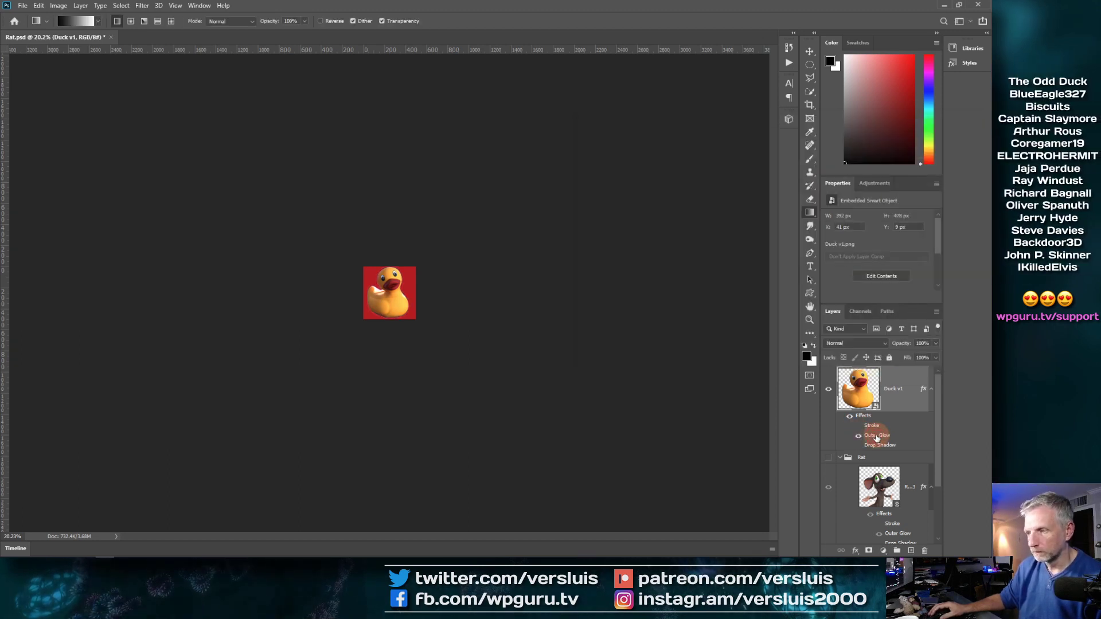
double_click(876, 437)
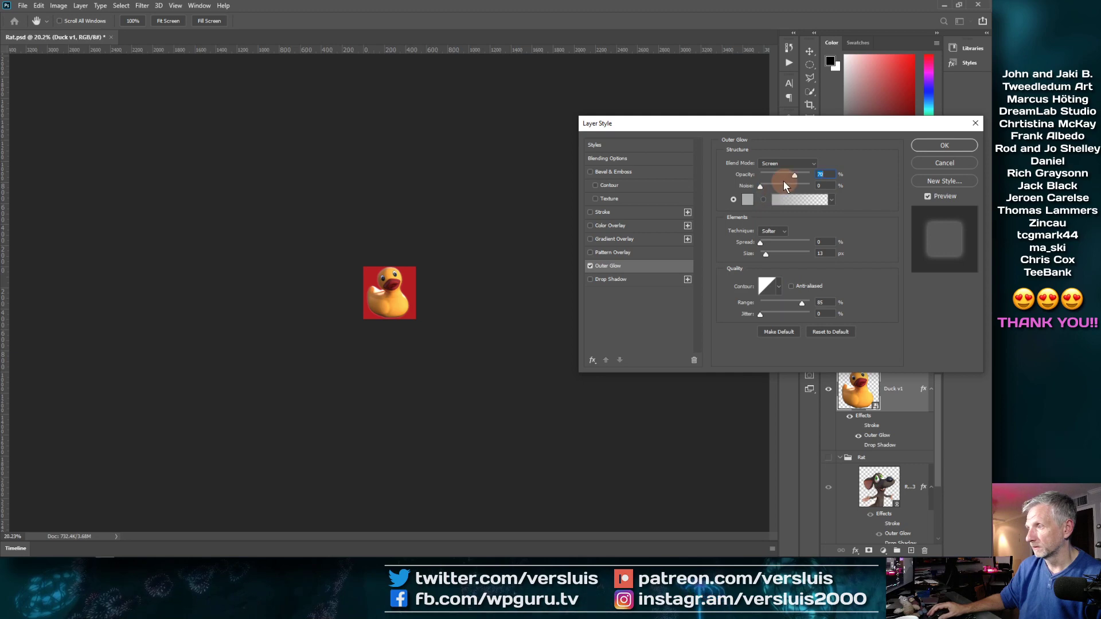
click(747, 199)
drag(642, 310, 560, 359)
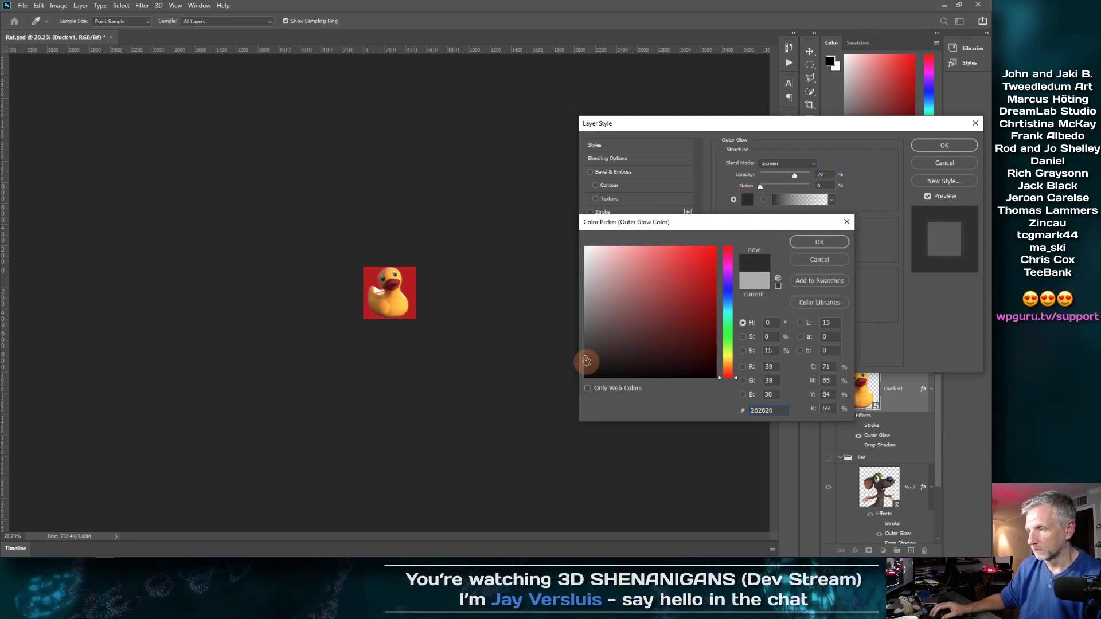
click(819, 243)
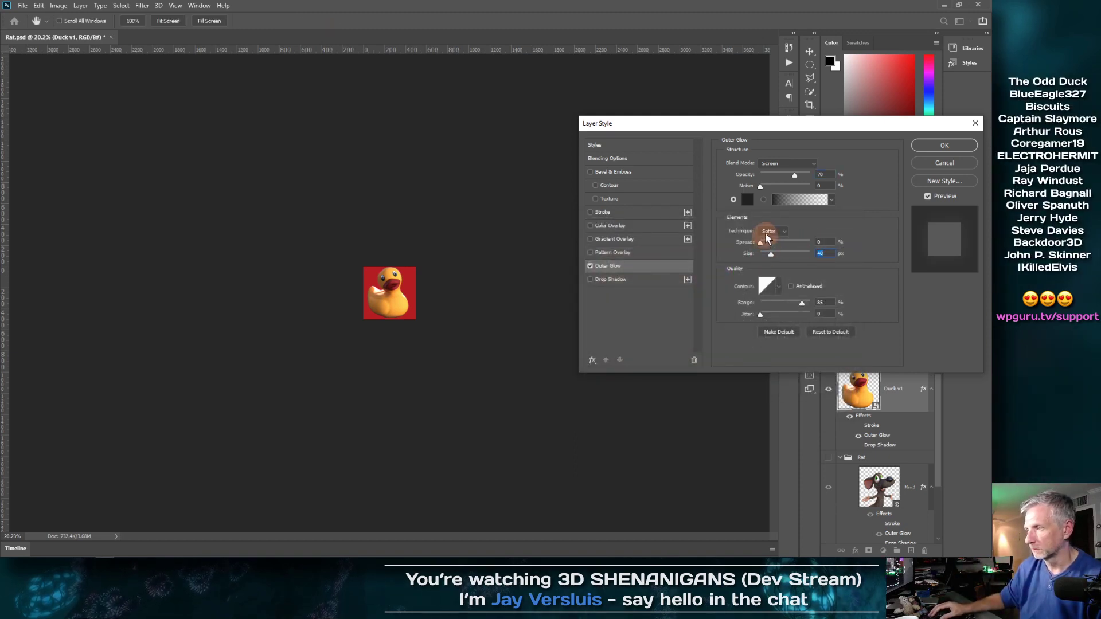
- Set the Outer Glow's opacity to 94%, spread to 33% and size to 40 px, and apply it
drag(798, 176, 807, 176)
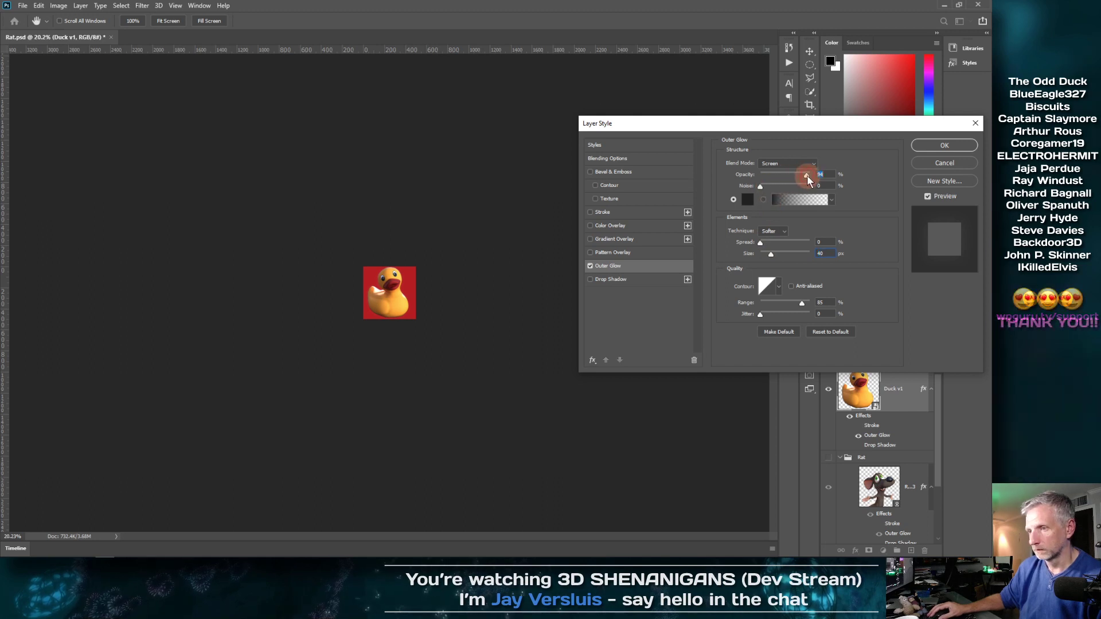
mouse_move(760, 245)
mouse_down()
mouse_move(771, 240)
mouse_move(775, 252)
mouse_up()
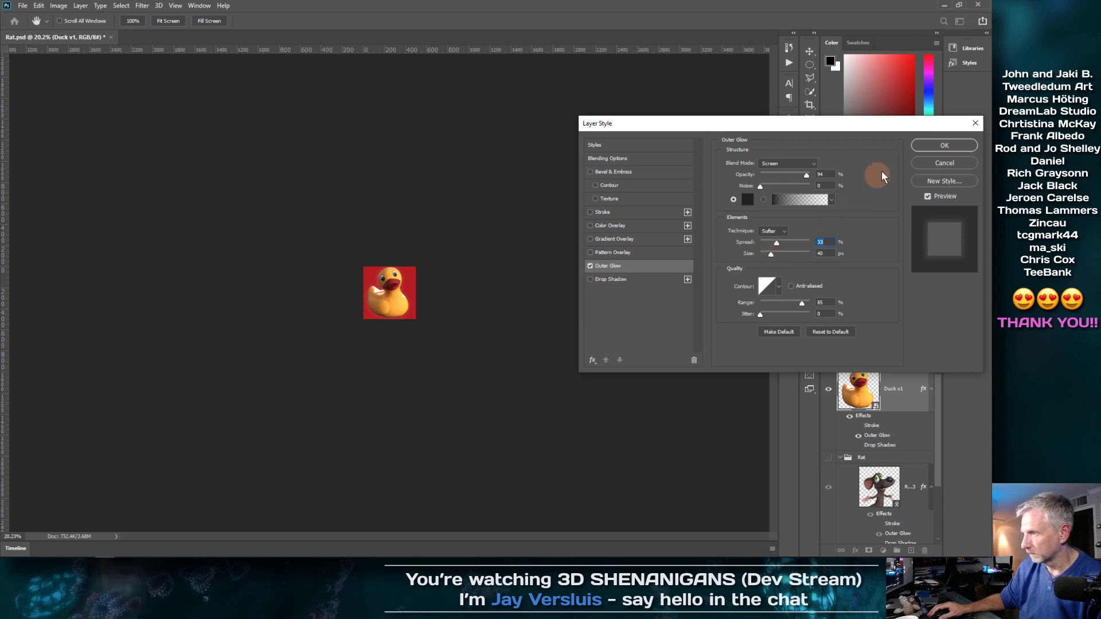
click(924, 146)
- Try the Dissolve blend mode on the duck's Outer Glow, then settle on Normal
scroll(432, 306, up, 15)
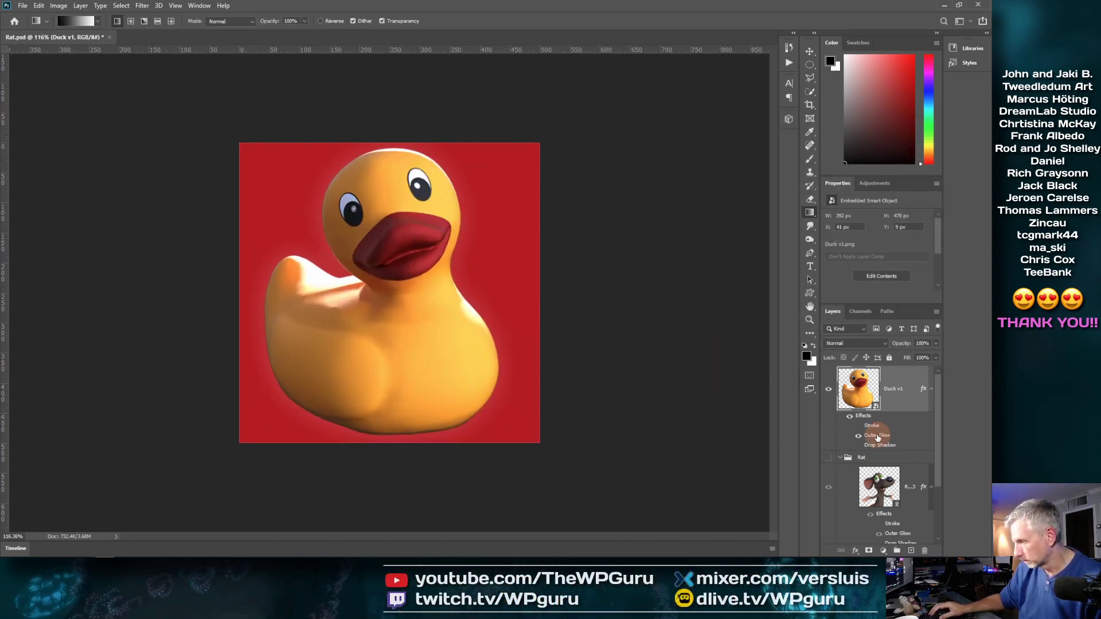
double_click(877, 436)
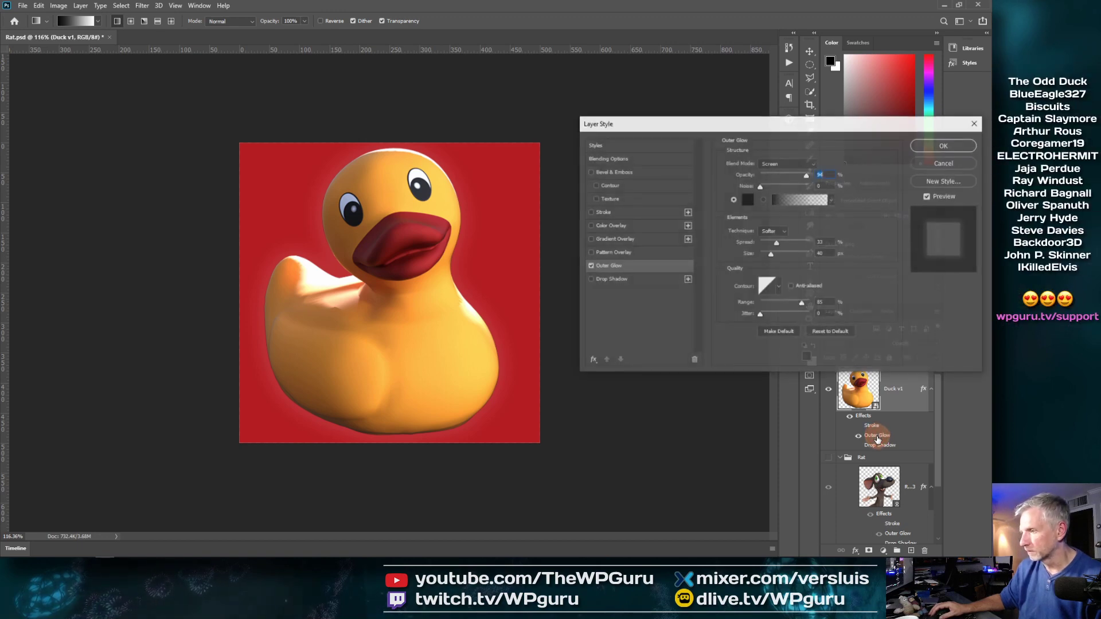
click(810, 164)
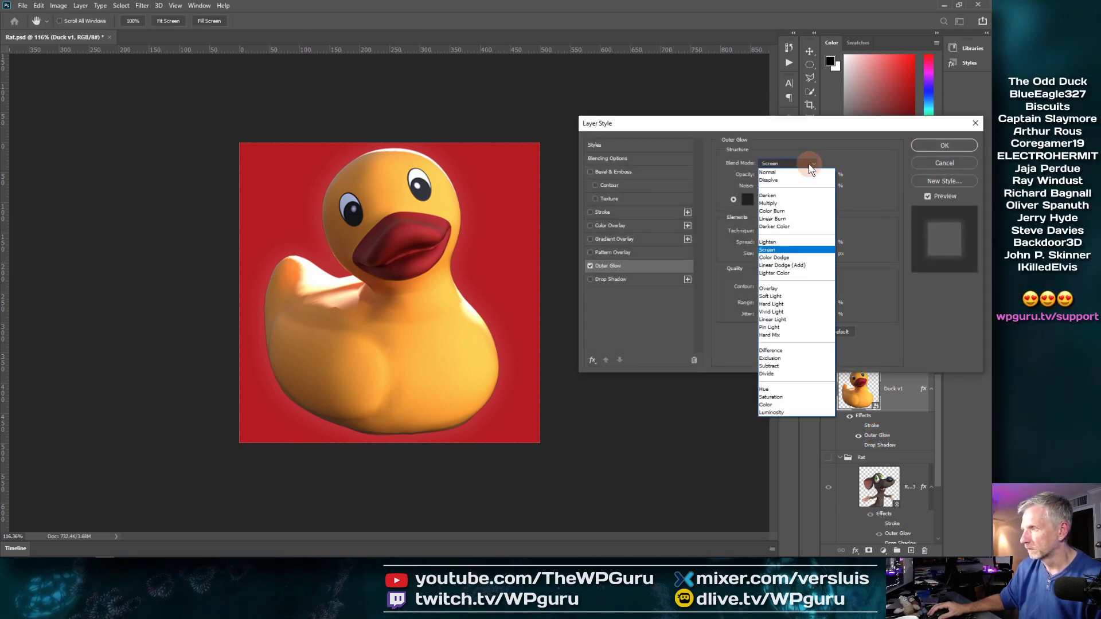
click(809, 181)
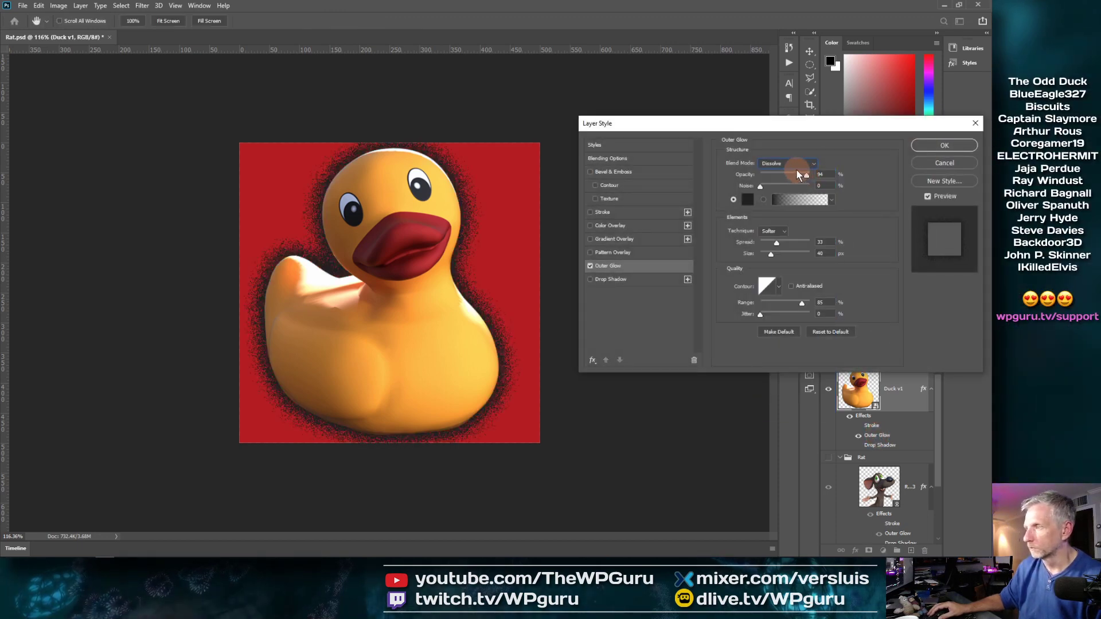
click(795, 166)
click(794, 172)
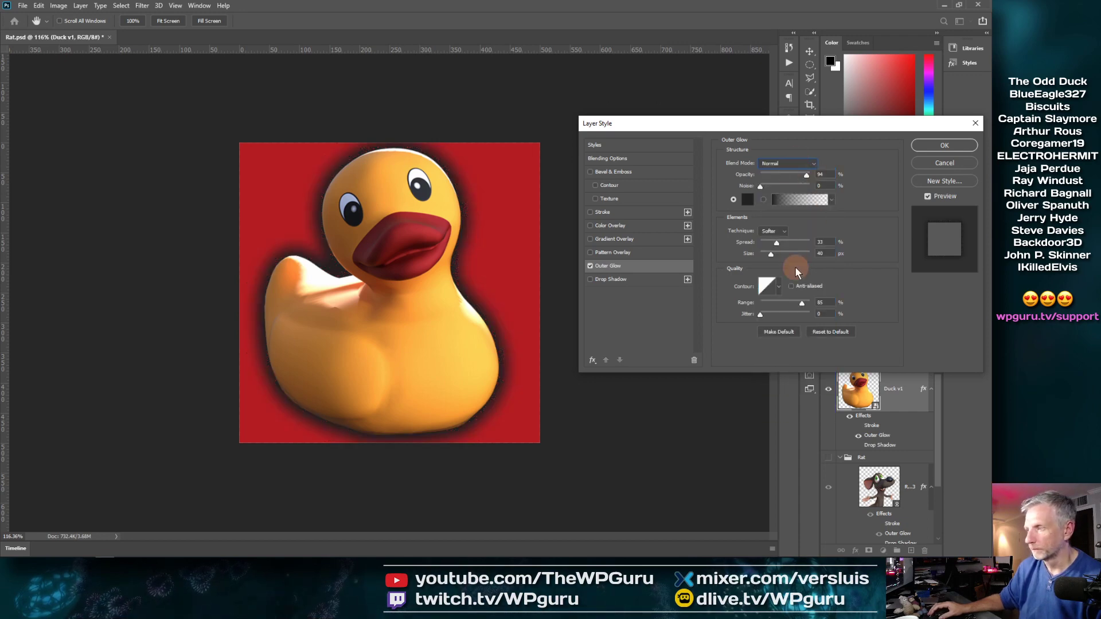
- Change the Outer Glow colour to black, 000000, enlarge the glow to about 49 px, and apply it
click(747, 199)
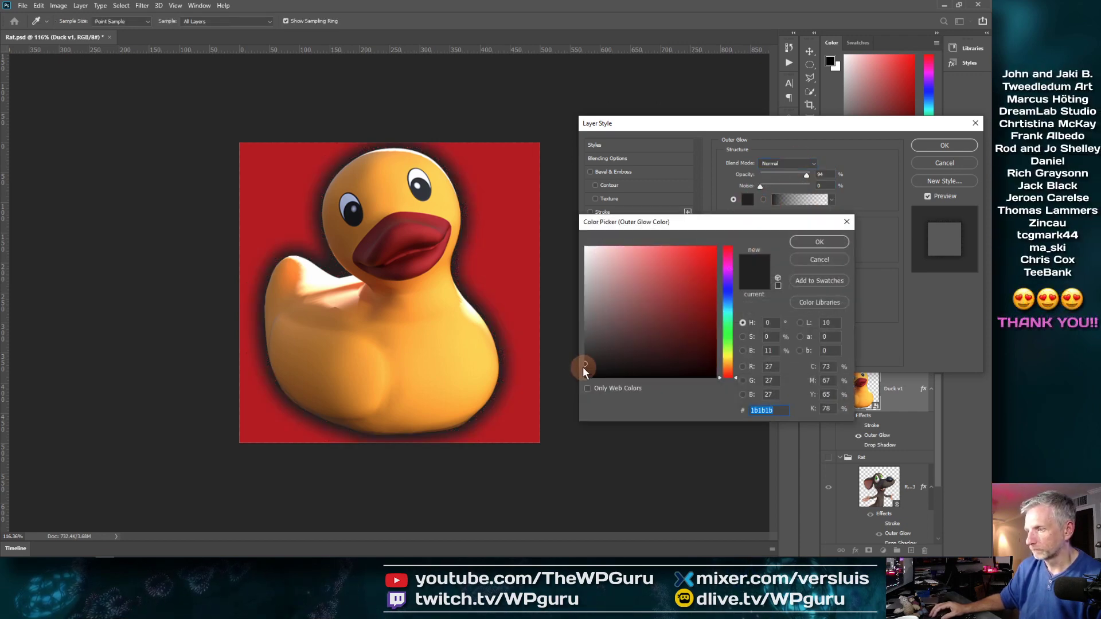
drag(589, 368, 580, 379)
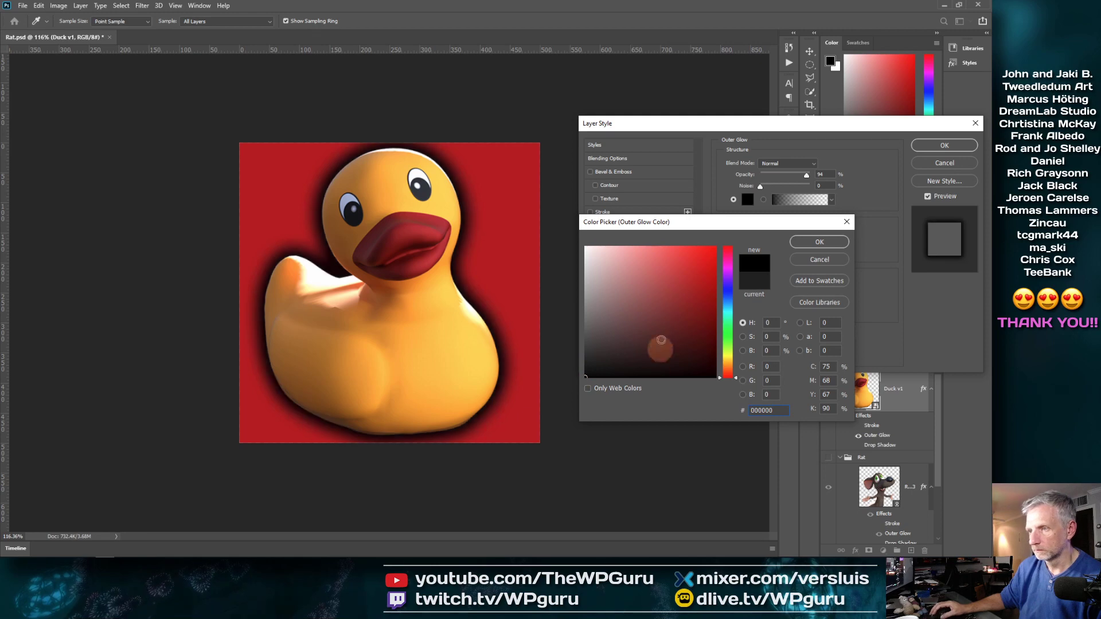
click(815, 242)
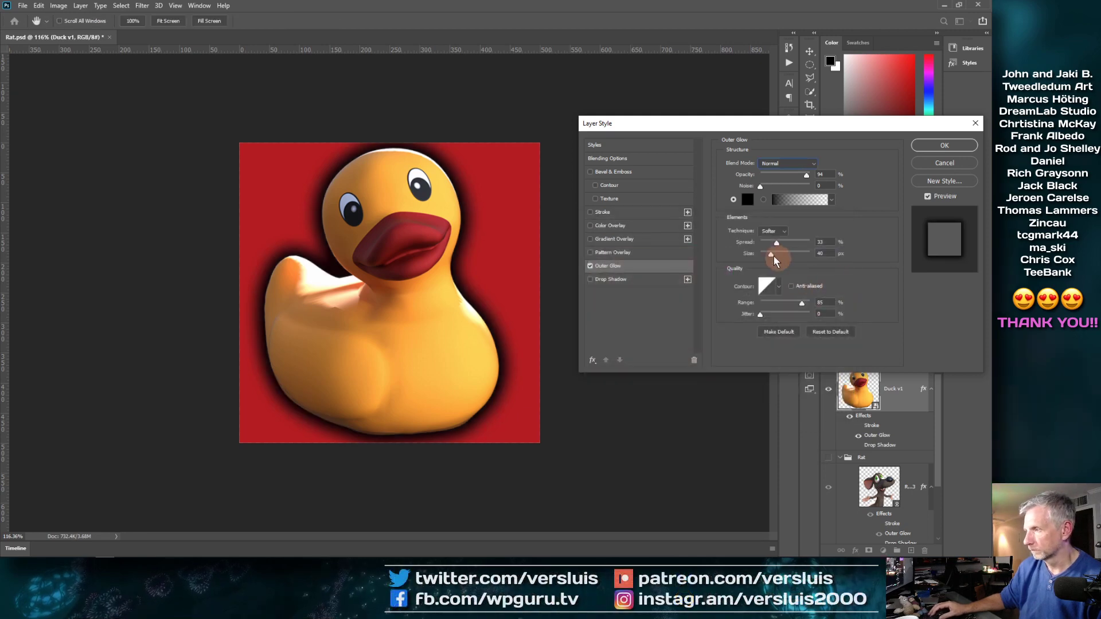
drag(773, 252, 780, 249)
click(943, 144)
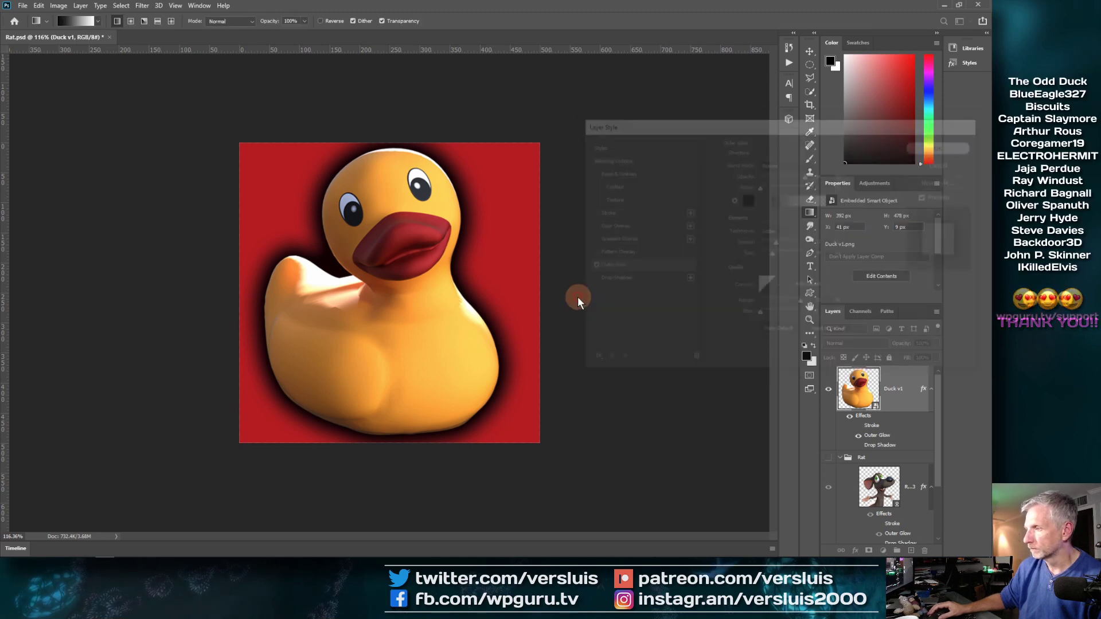
- Scale the Duck v1 layer down to 57.90% so the dark glow fits within the red square
scroll(569, 302, up, 5)
scroll(567, 302, down, 7)
scroll(567, 303, down, 6)
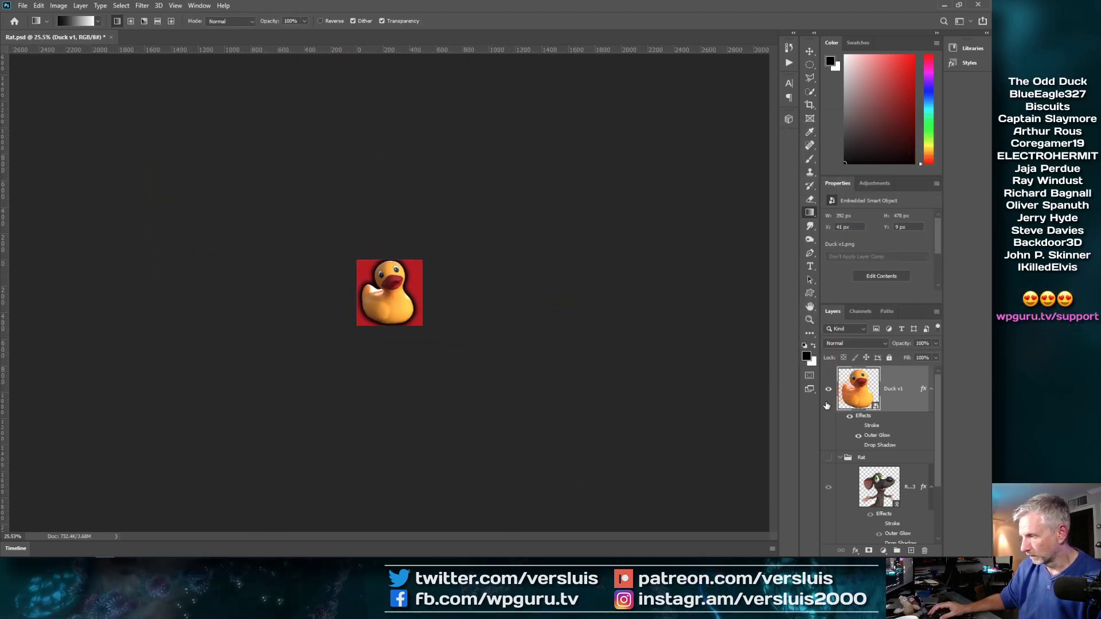
click(810, 51)
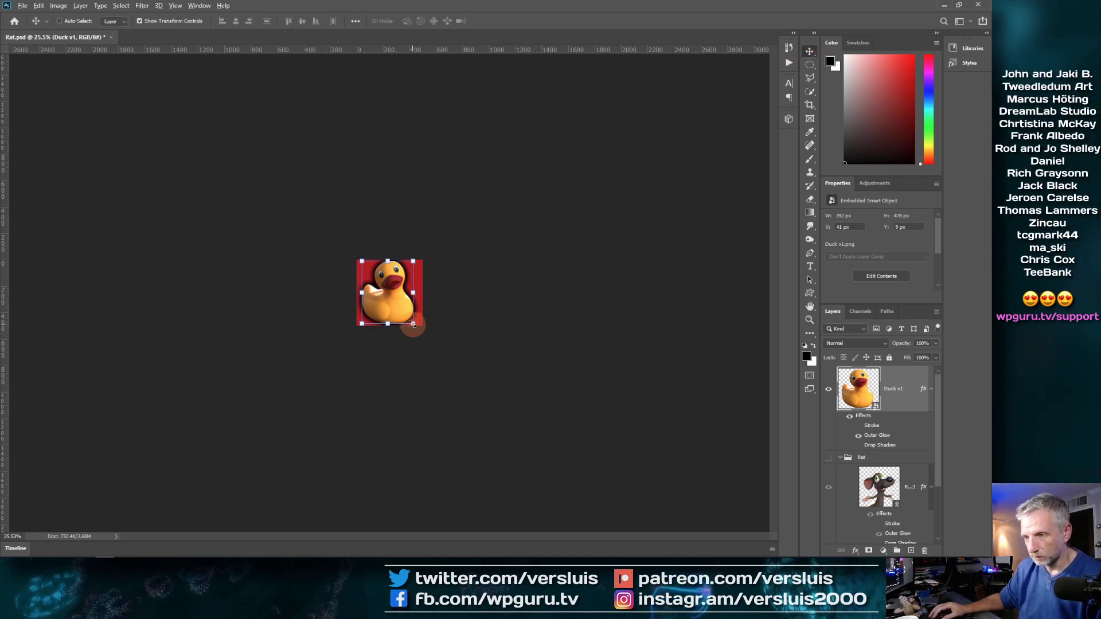
drag(413, 325, 423, 327)
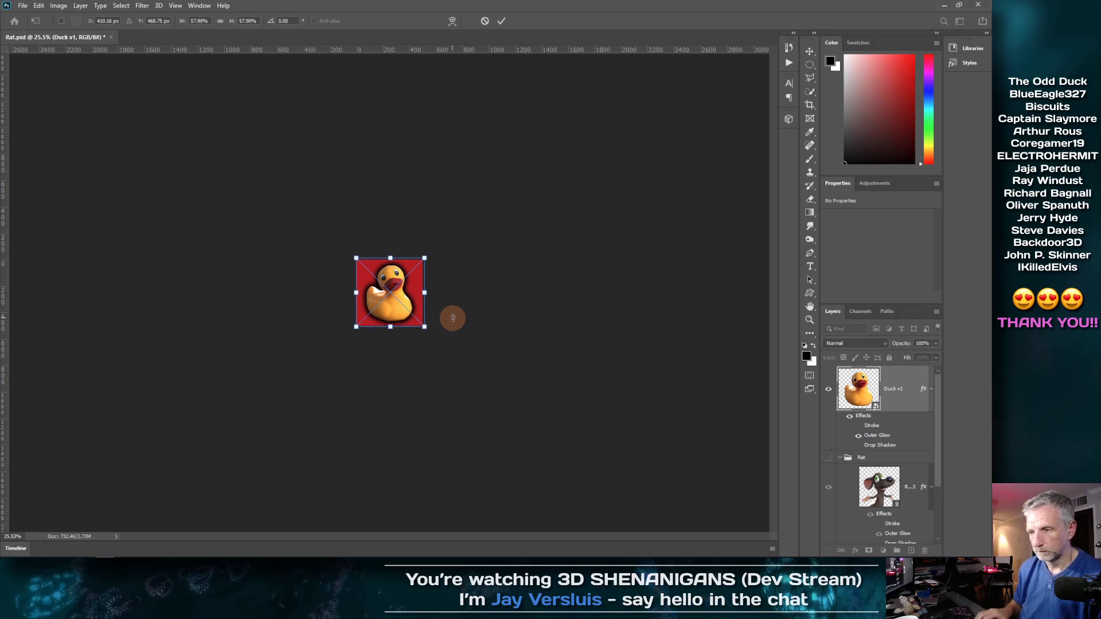
key(Return)
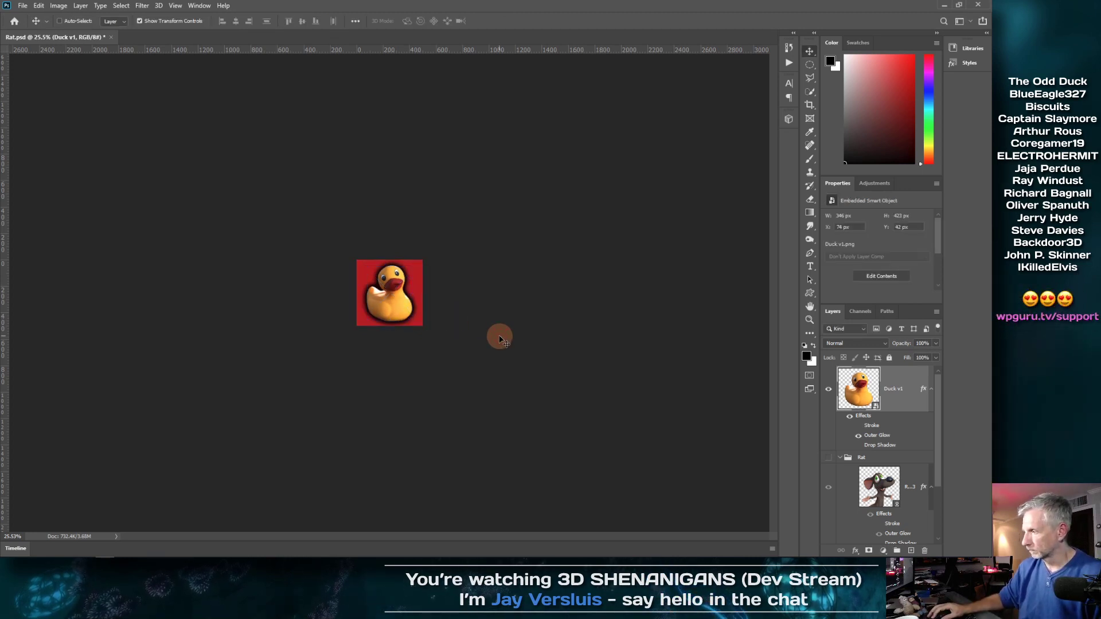
- Change the Duck v1 Outer Glow to Multiply with 79% opacity, 47% spread and 70 px size, and apply it
click(877, 437)
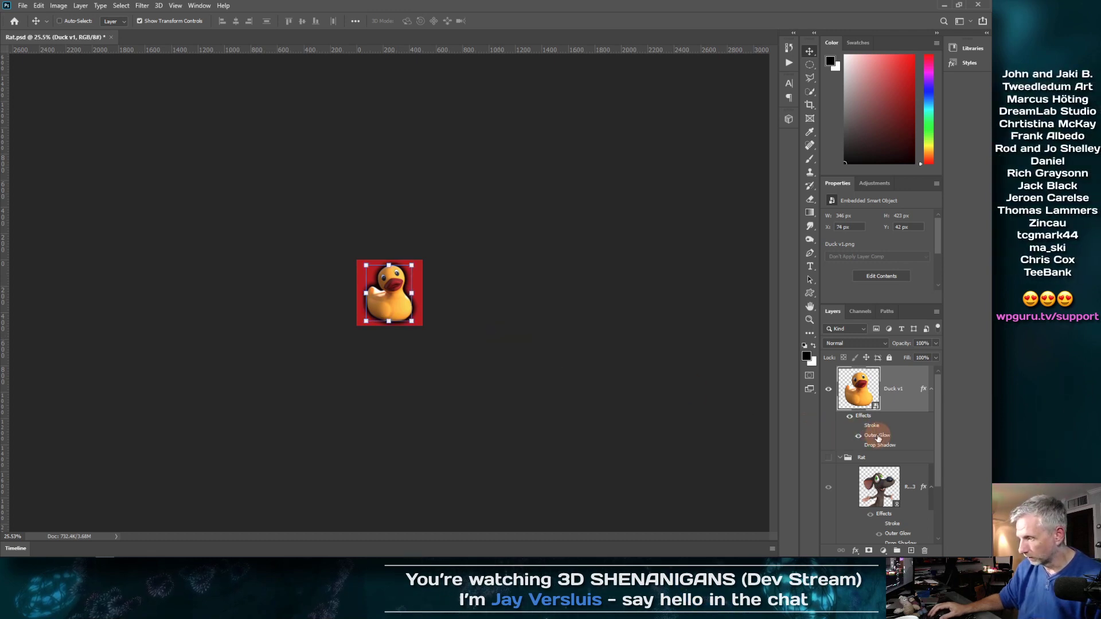
double_click(878, 438)
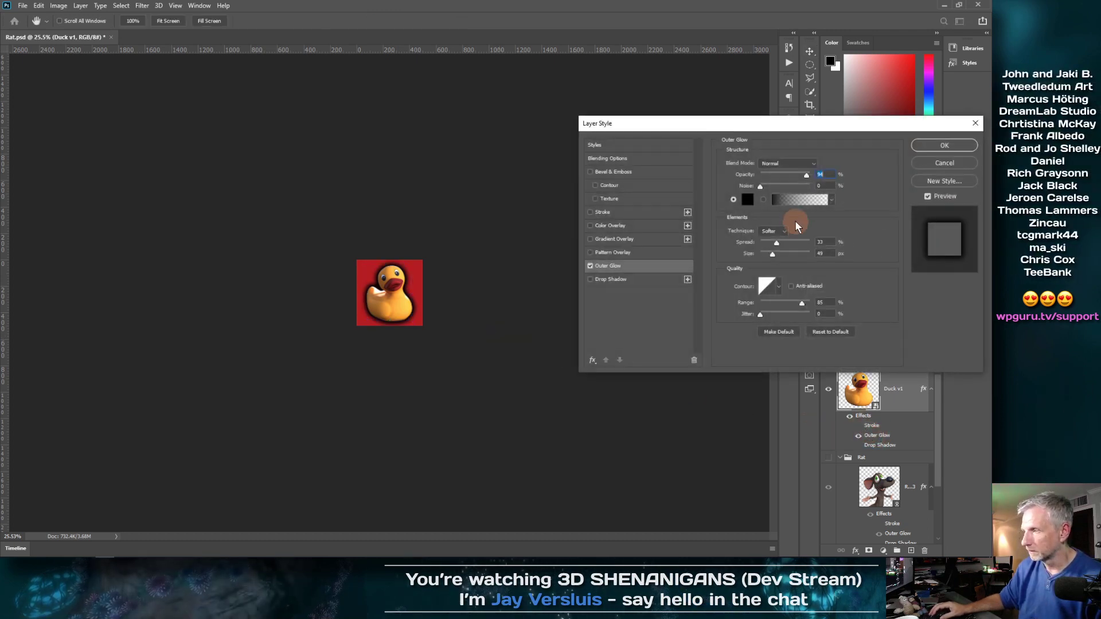
click(810, 164)
click(803, 201)
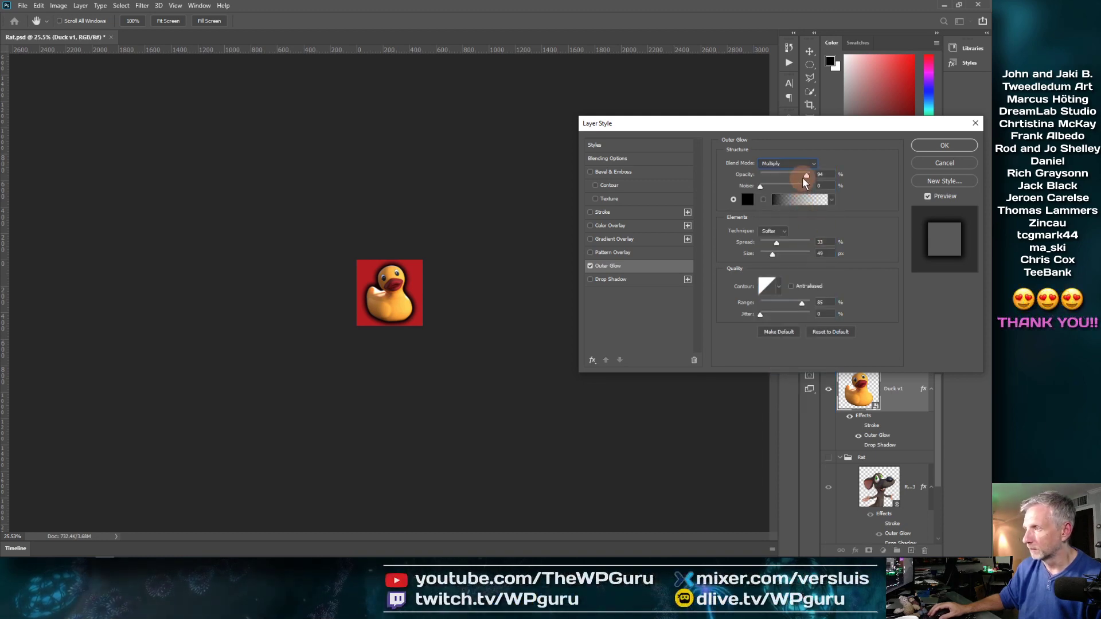
drag(807, 175, 796, 175)
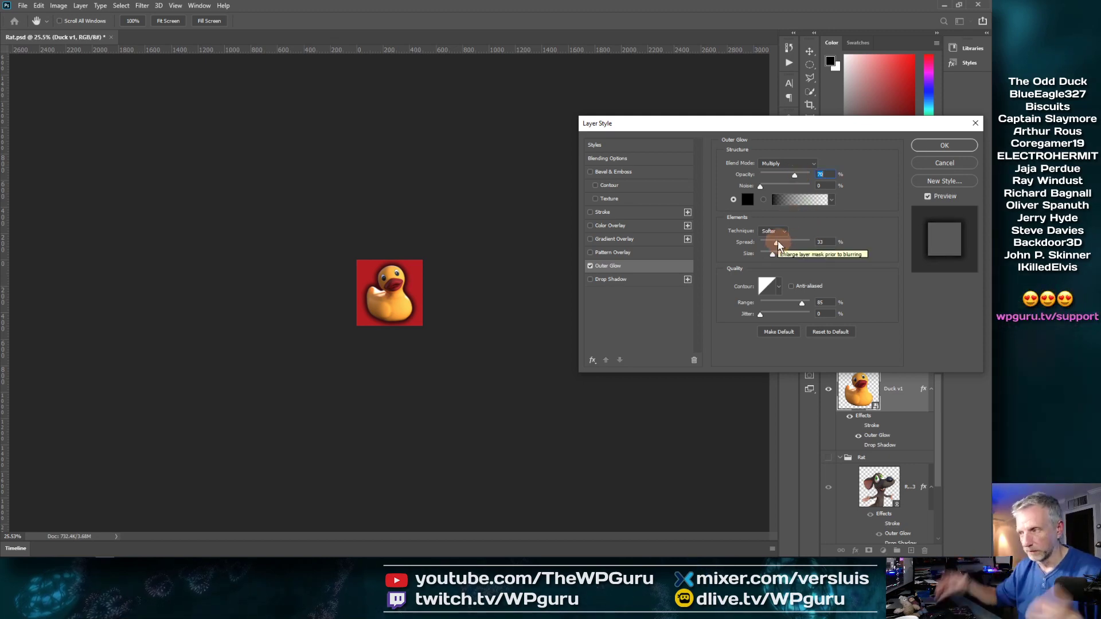
mouse_move(777, 241)
mouse_down()
mouse_move(789, 245)
mouse_move(777, 253)
mouse_up()
drag(788, 175, 800, 178)
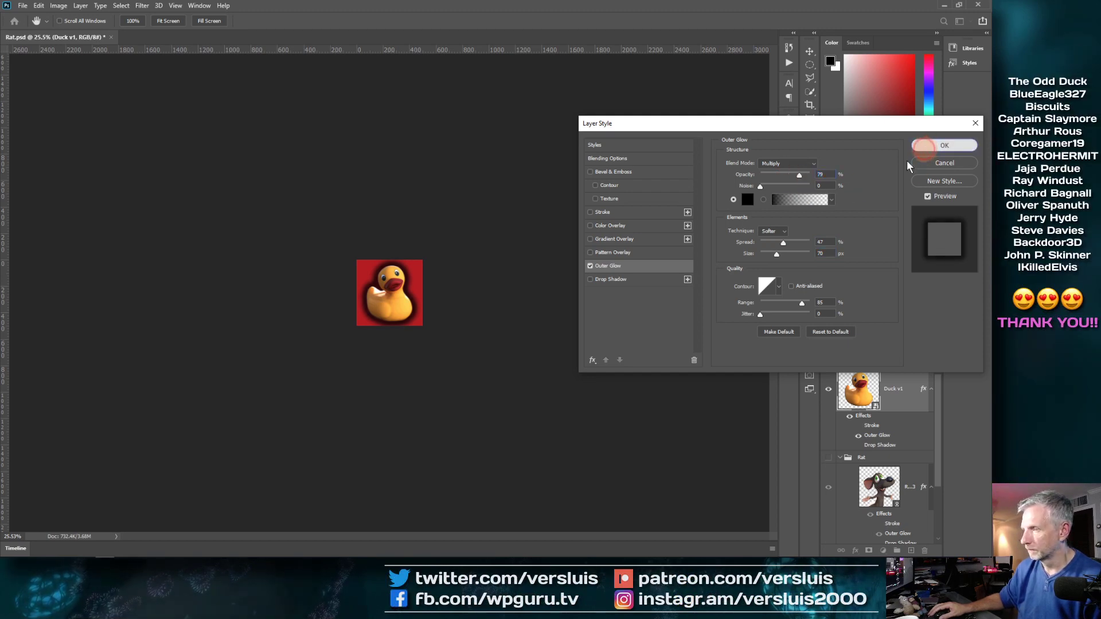
click(945, 146)
- Recolour the Background group's solid colour fill from red to a dark grey close to the canvas surround
scroll(432, 355, down, 5)
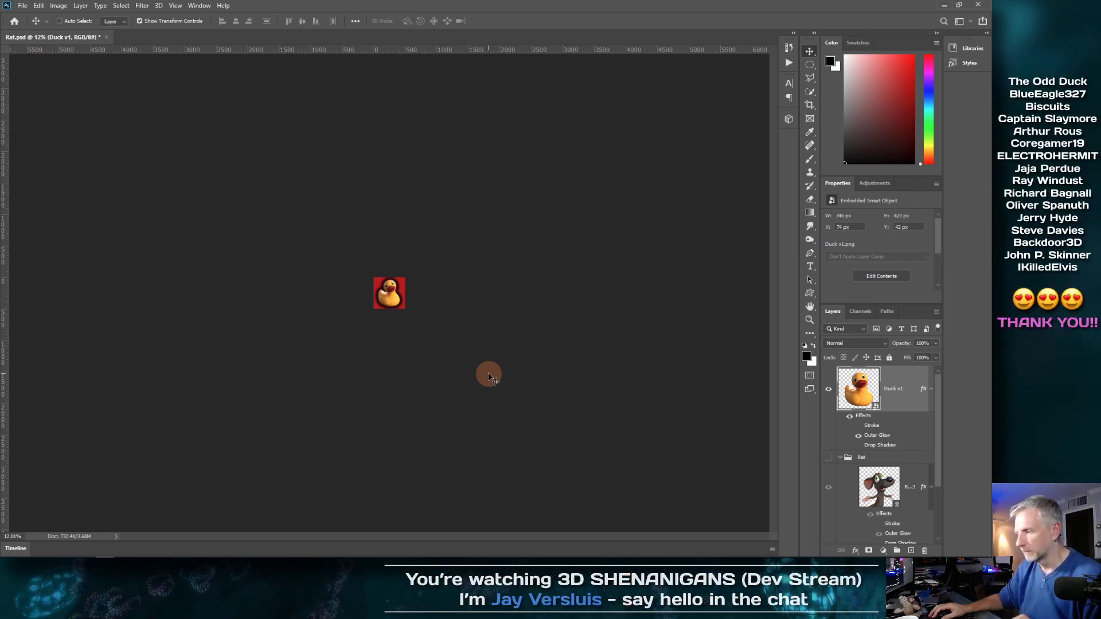
scroll(840, 459, down, 3)
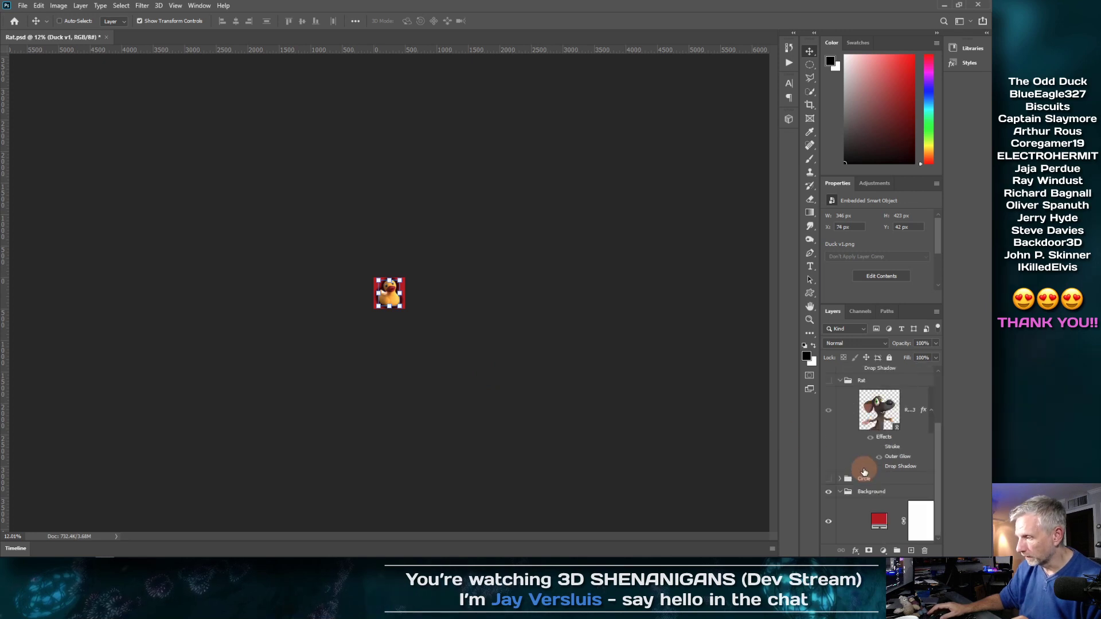
click(879, 520)
double_click(879, 520)
drag(631, 308, 501, 466)
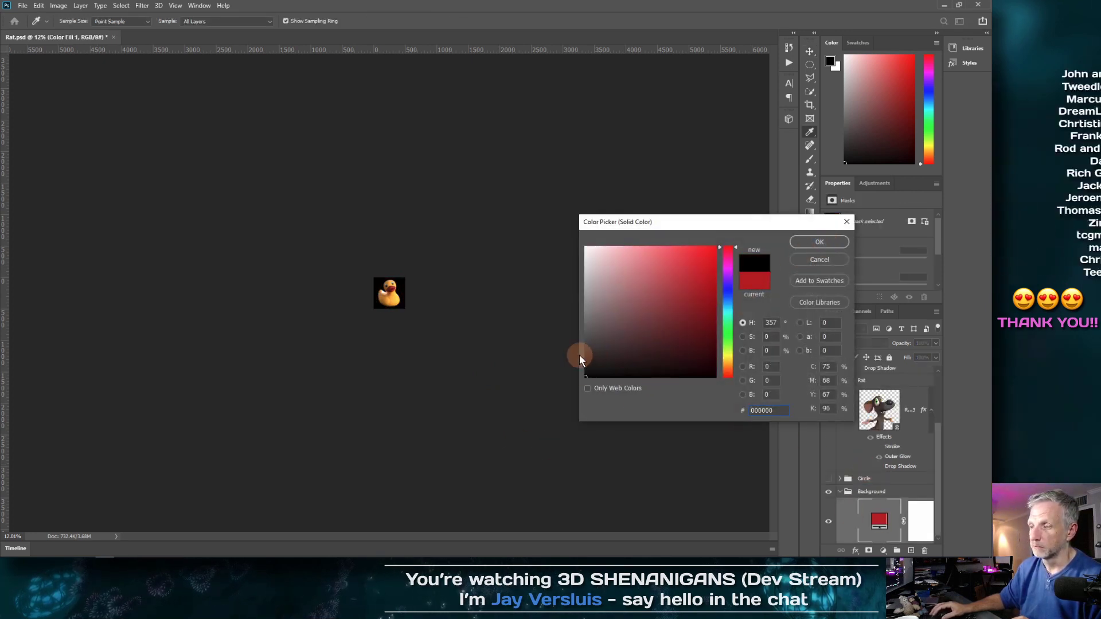
drag(587, 355, 562, 370)
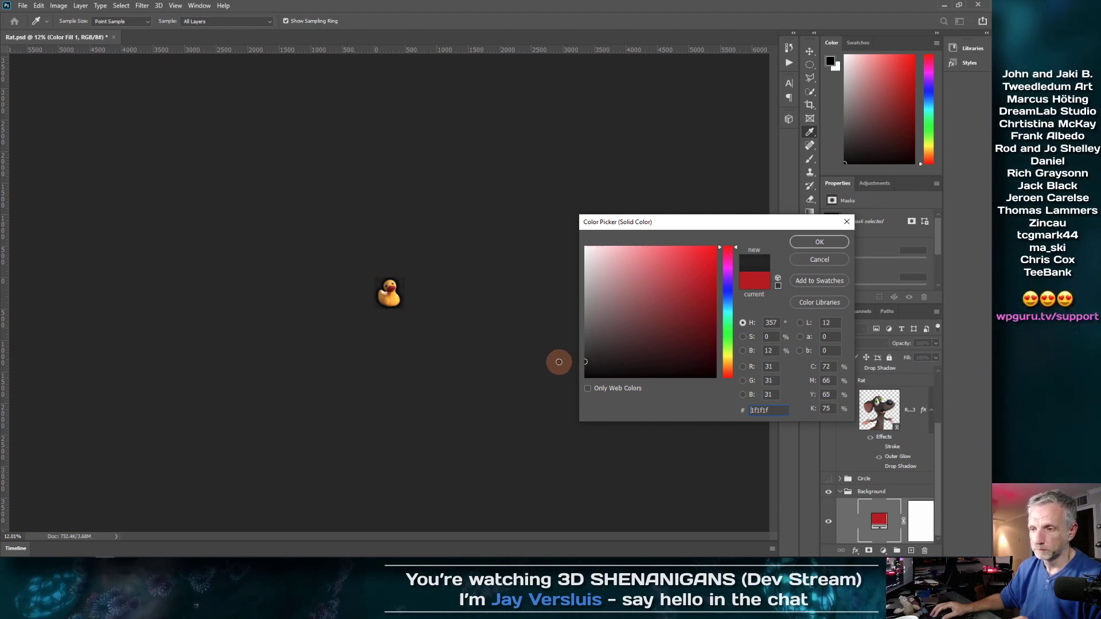
click(835, 245)
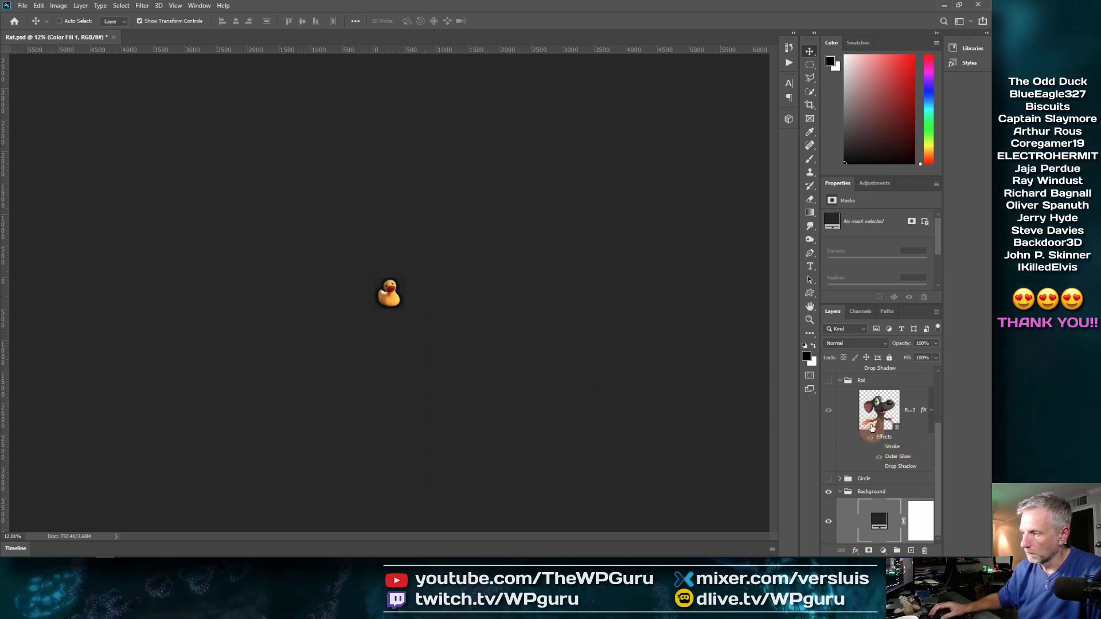
- Reduce the size of the Duck v1 layer's Outer Glow to about 28 px and apply it
scroll(871, 425, up, 3)
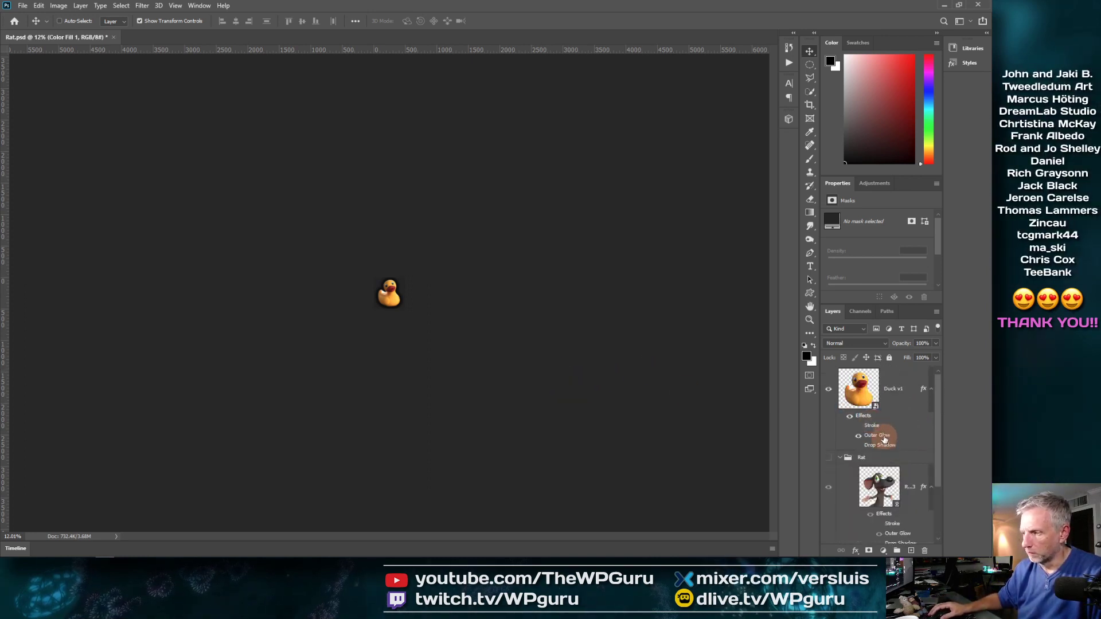
click(884, 439)
double_click(884, 438)
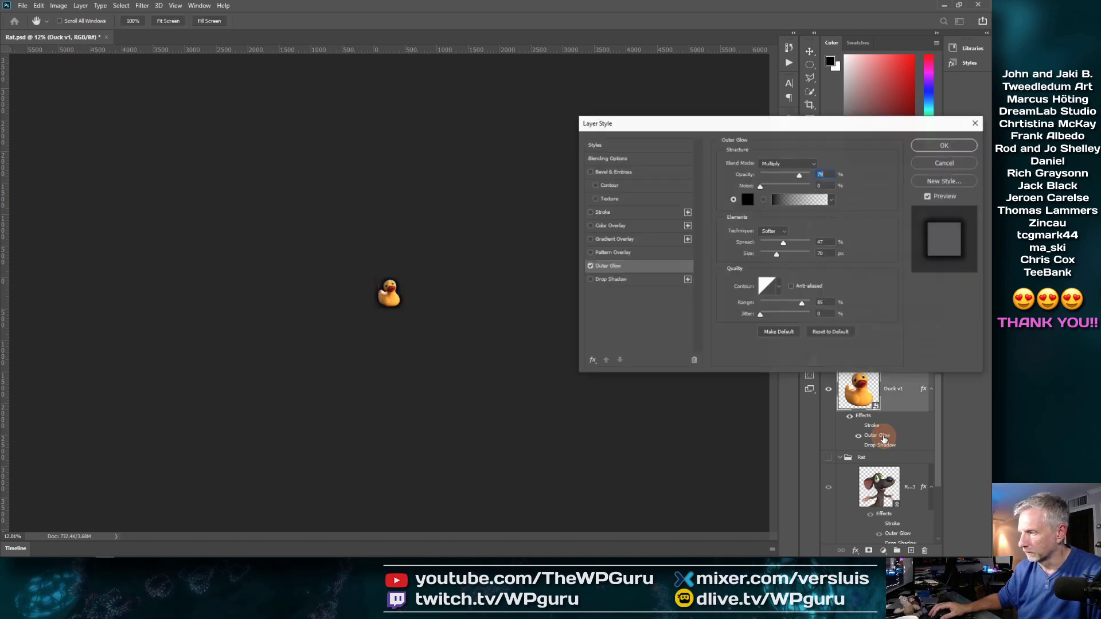
drag(793, 253, 769, 254)
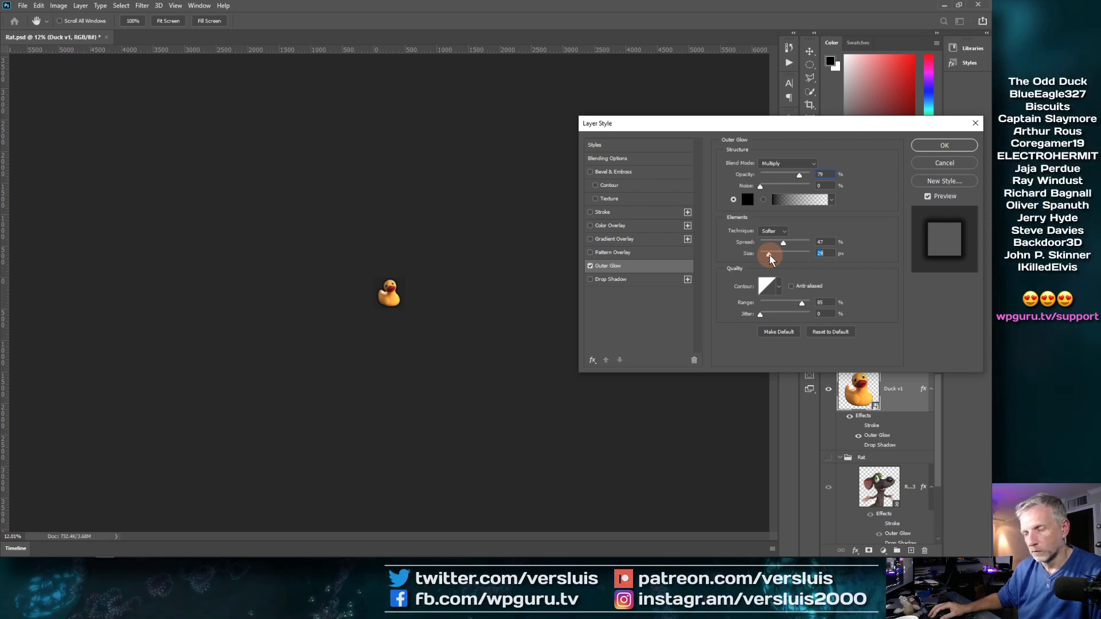
click(925, 144)
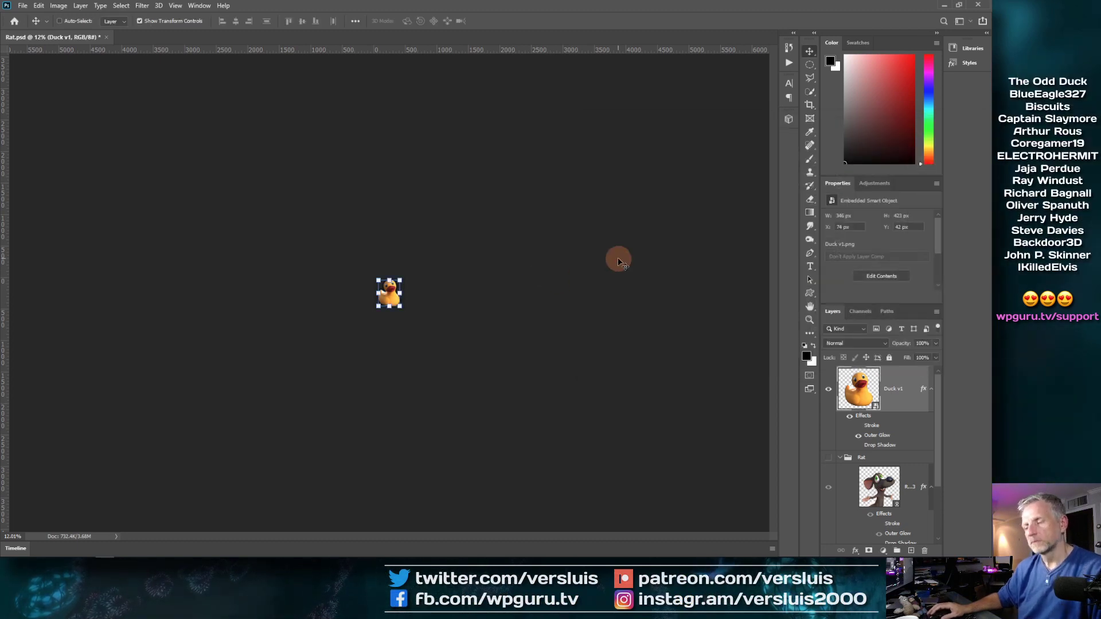
click(605, 312)
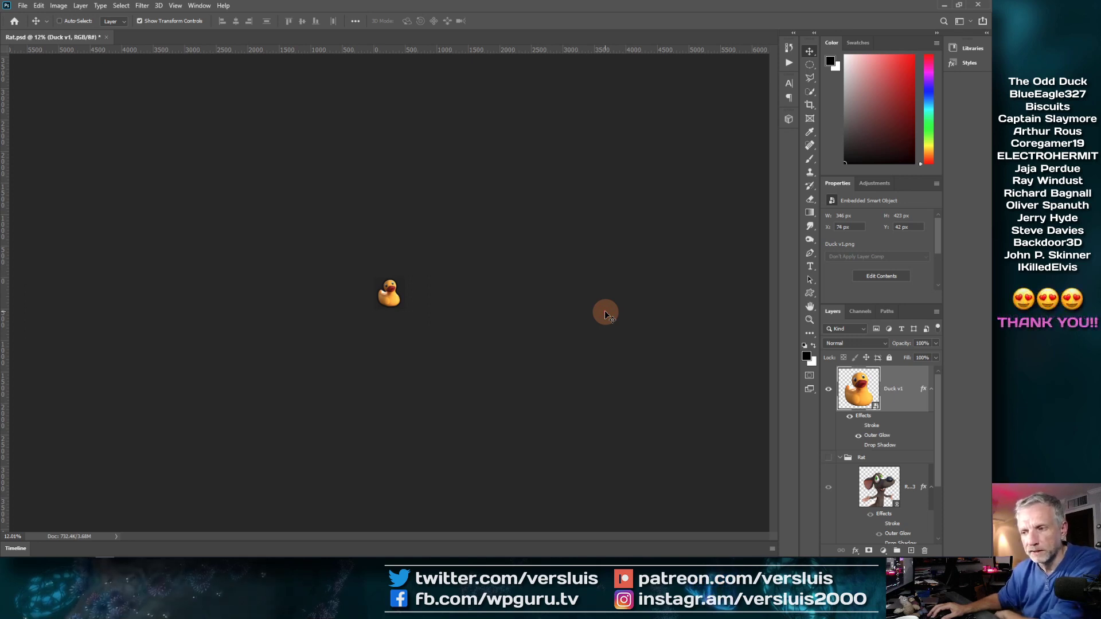
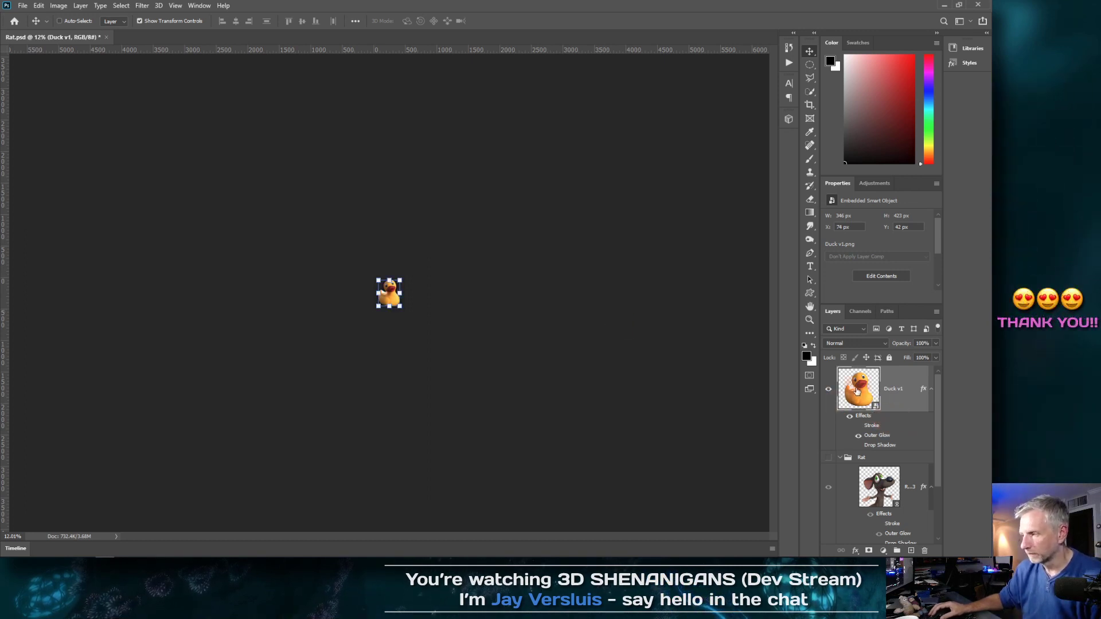
- Duplicate the Duck v1 layer directly beneath the original and hide the original Duck v1
scroll(923, 453, down, 2)
scroll(924, 452, up, 2)
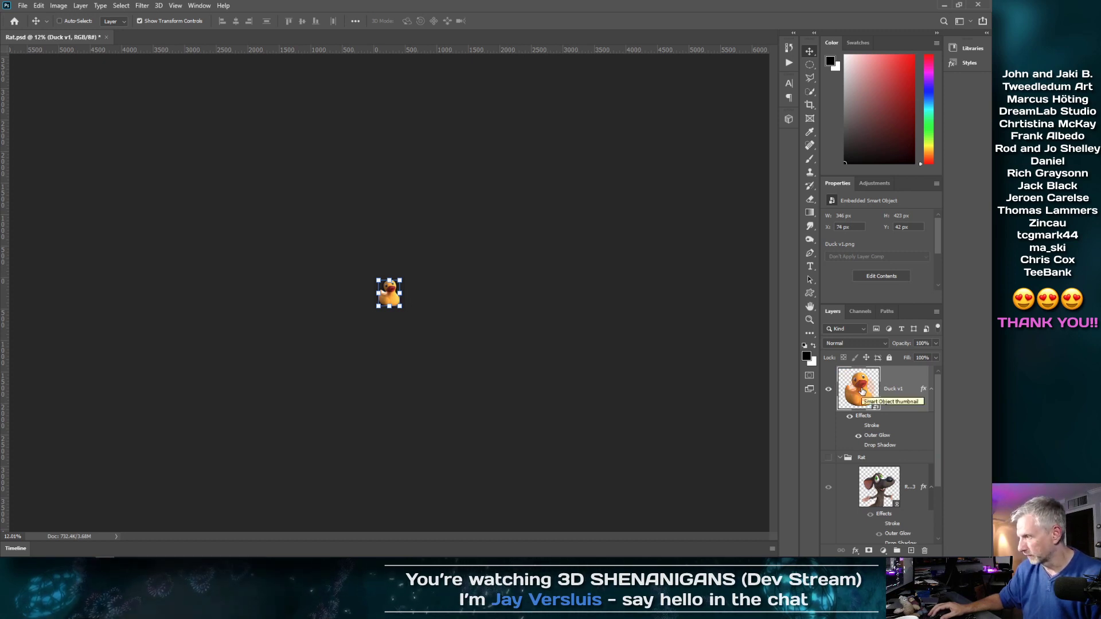
drag(861, 391, 858, 446)
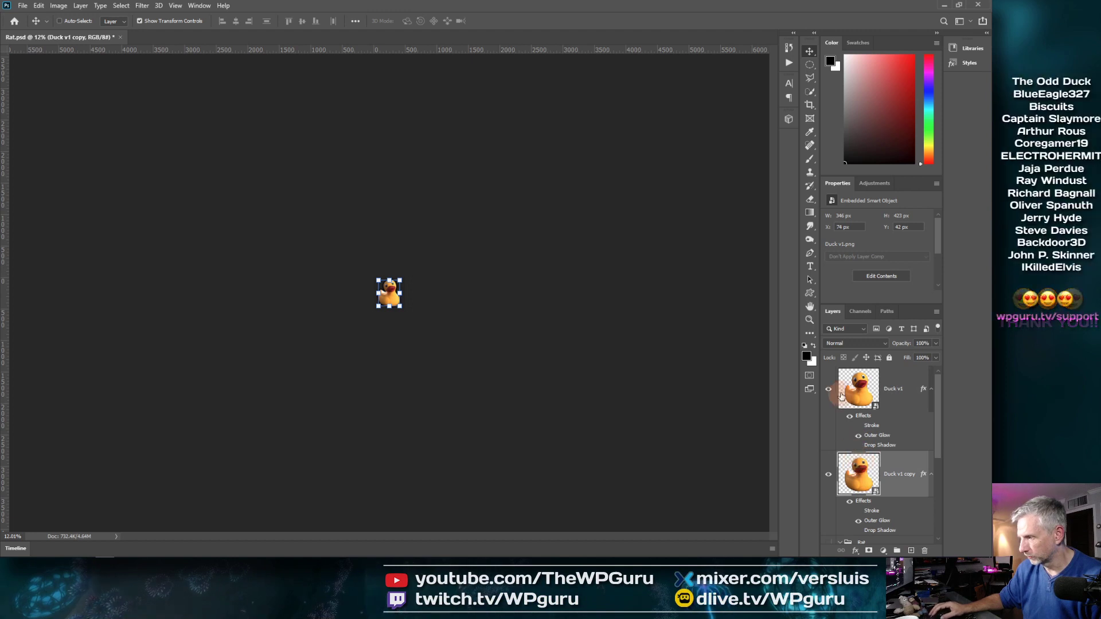
scroll(896, 403, down, 3)
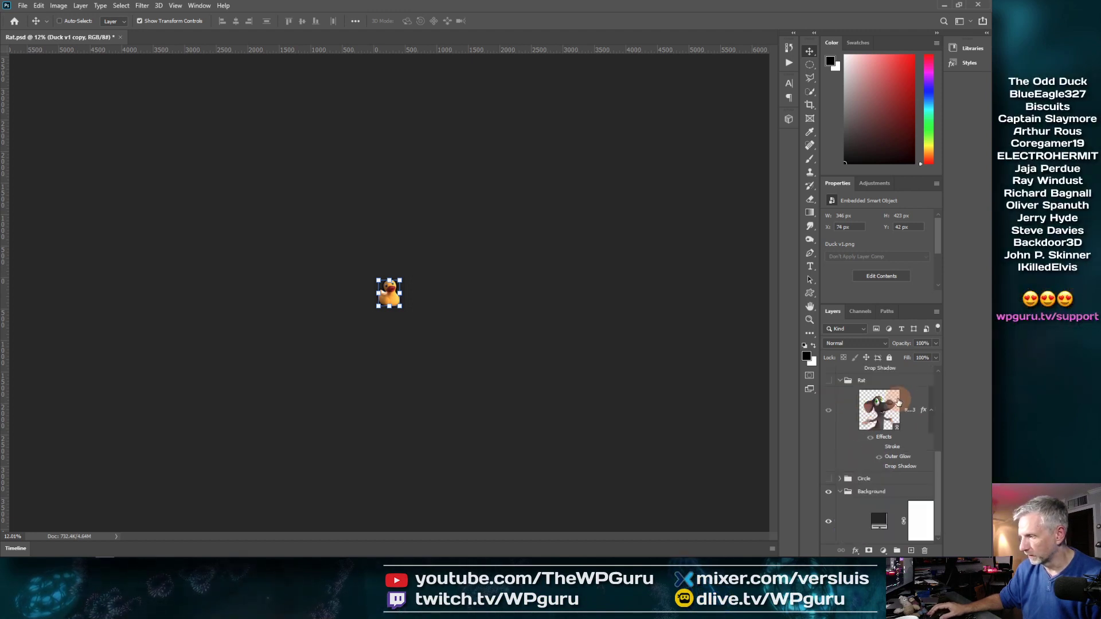
scroll(898, 402, up, 3)
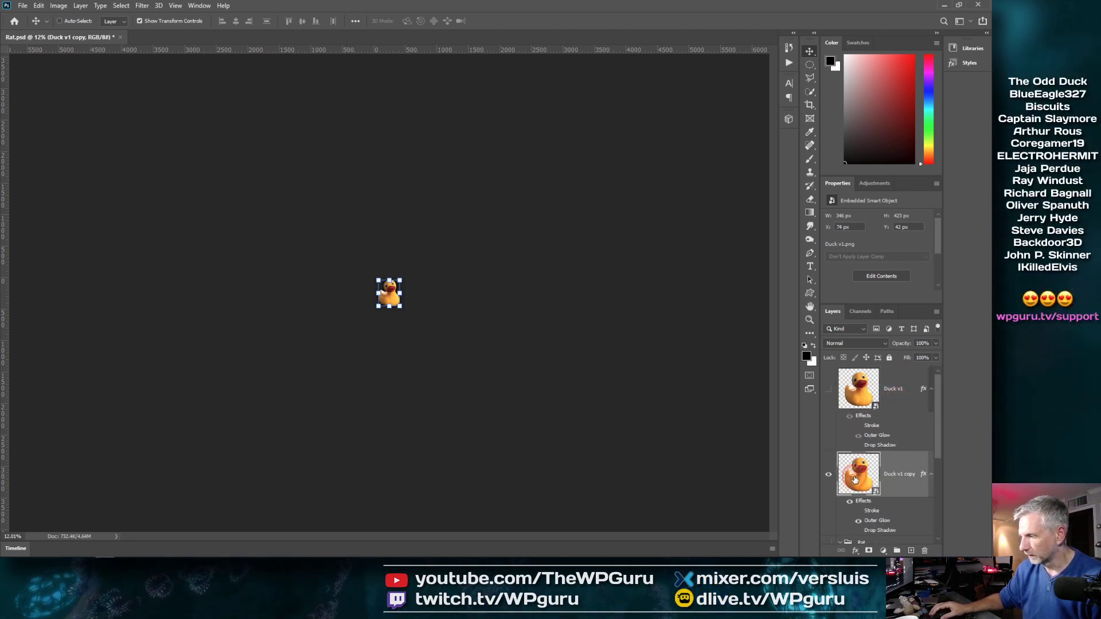
- Scale the Duck v1 copy up to 125.22% and move it down so the duck's head fills the emote square
scroll(481, 303, up, 15)
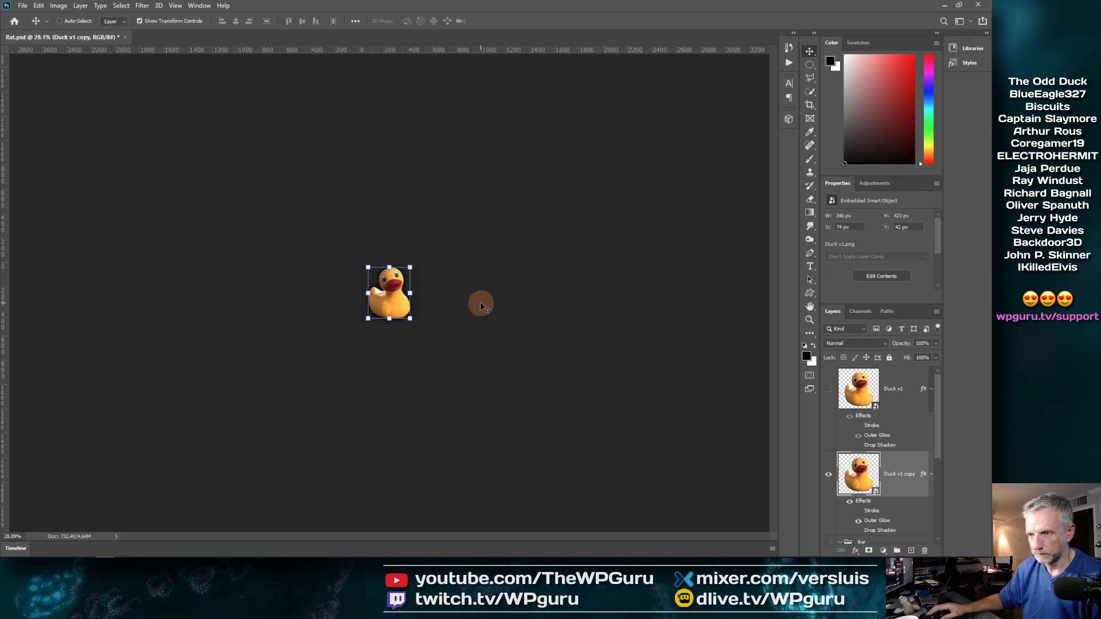
scroll(481, 303, down, 4)
scroll(488, 305, down, 1)
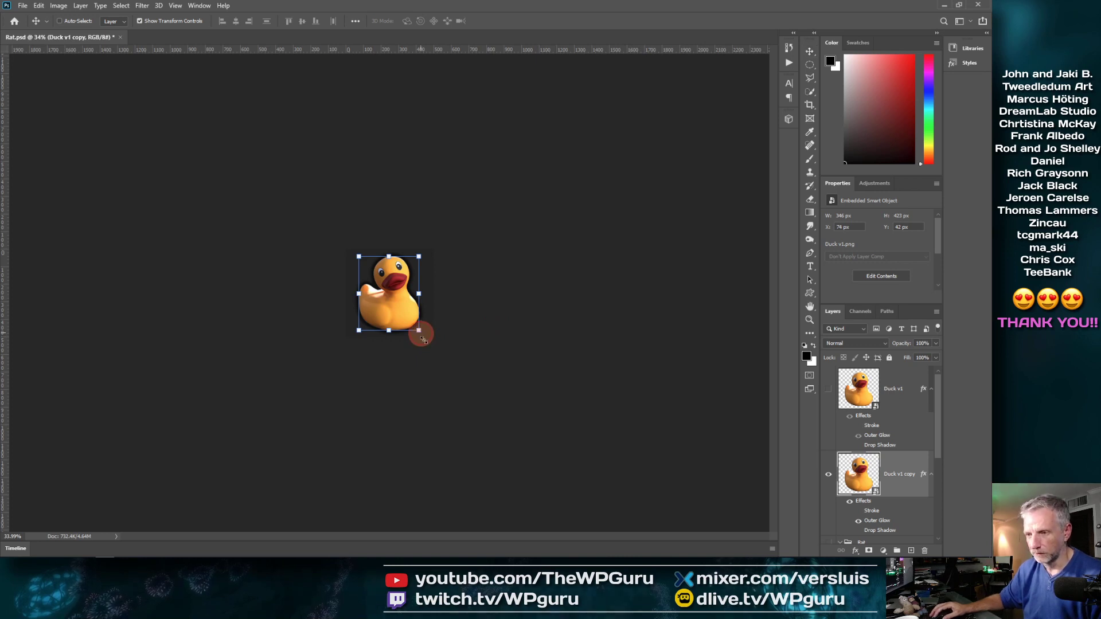
drag(422, 338, 482, 395)
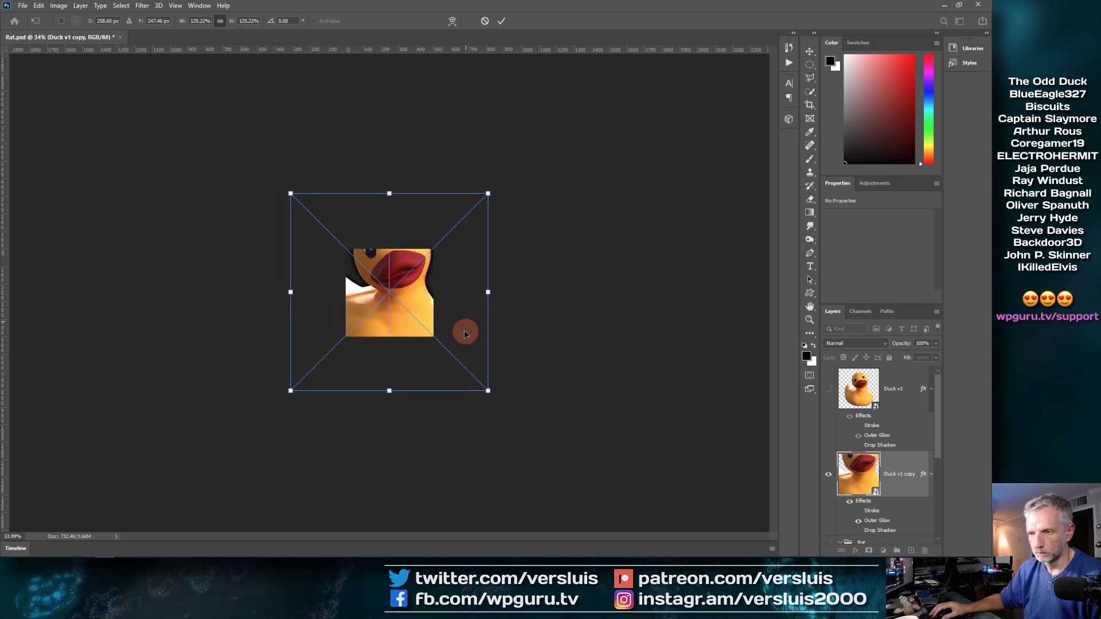
drag(465, 334, 458, 360)
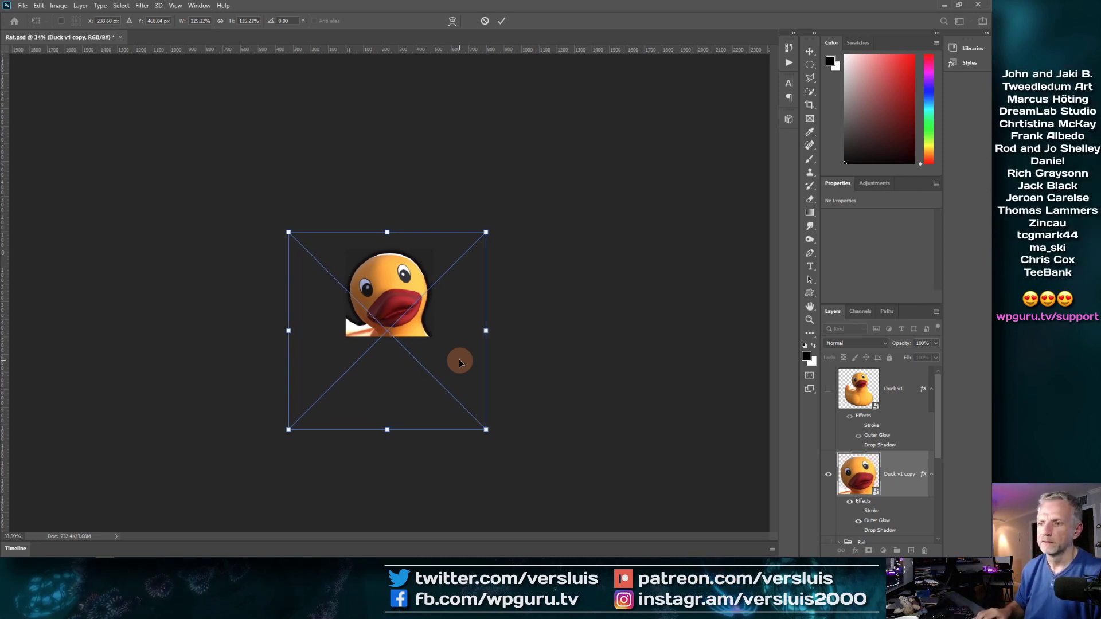
key(Return)
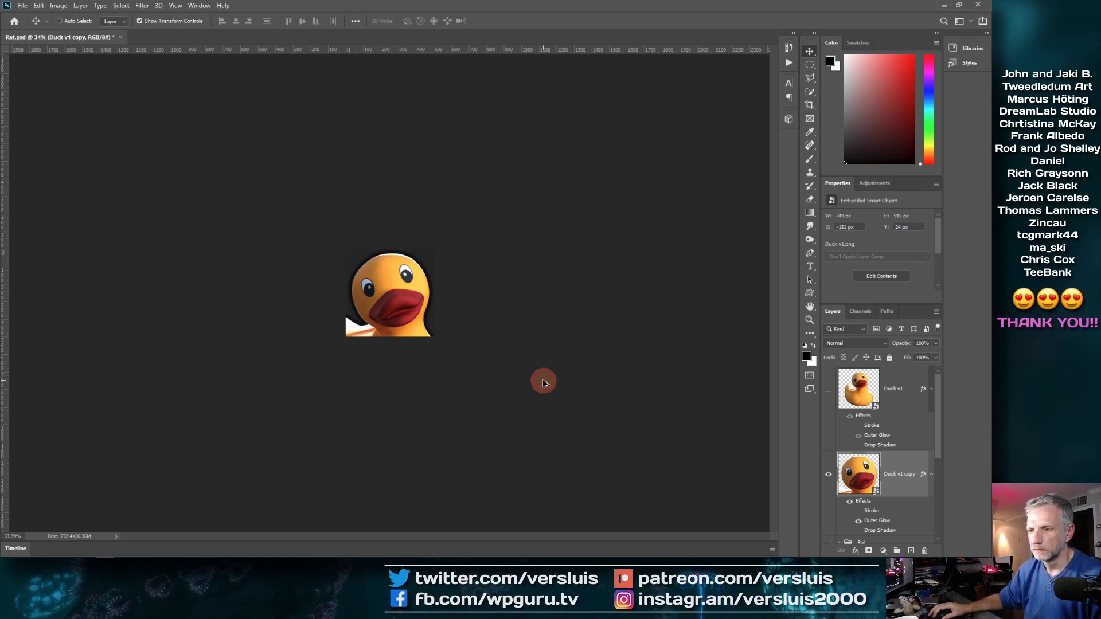
- Compare the full-duck and head close-up versions at small size by alternating layer visibility, ending with only the close-up shown
scroll(543, 381, up, 5)
scroll(542, 380, down, 14)
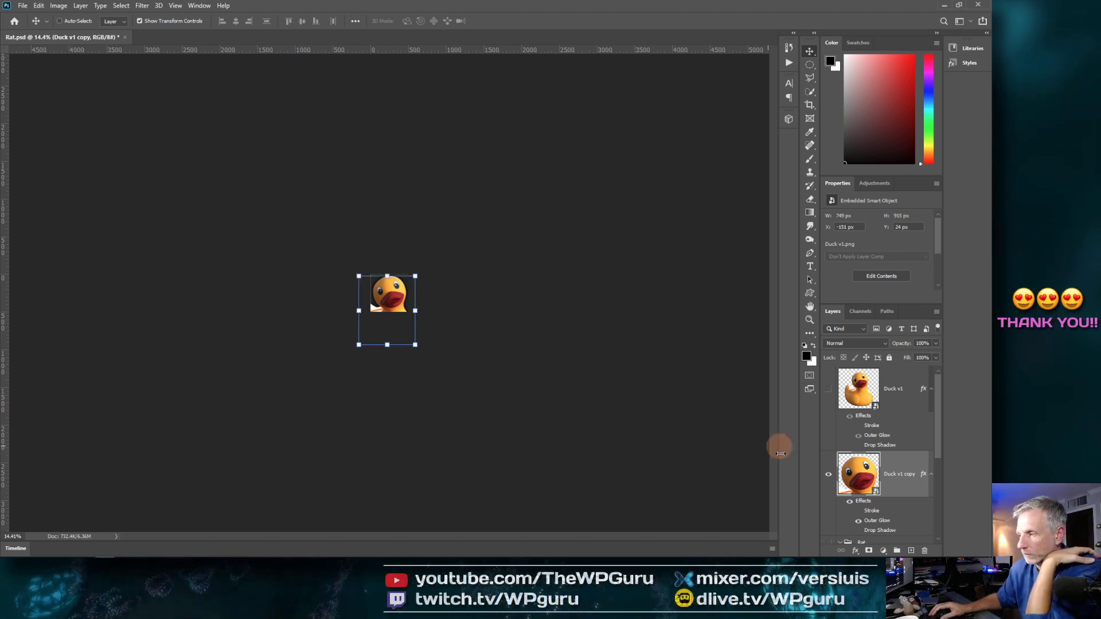
click(828, 389)
click(828, 476)
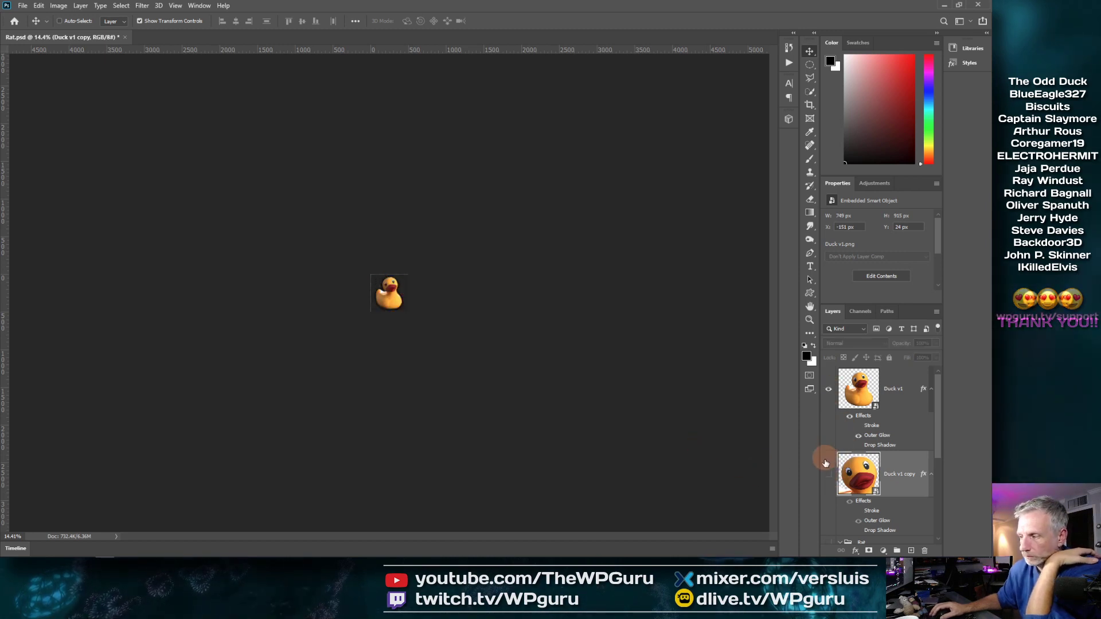
click(828, 475)
click(828, 389)
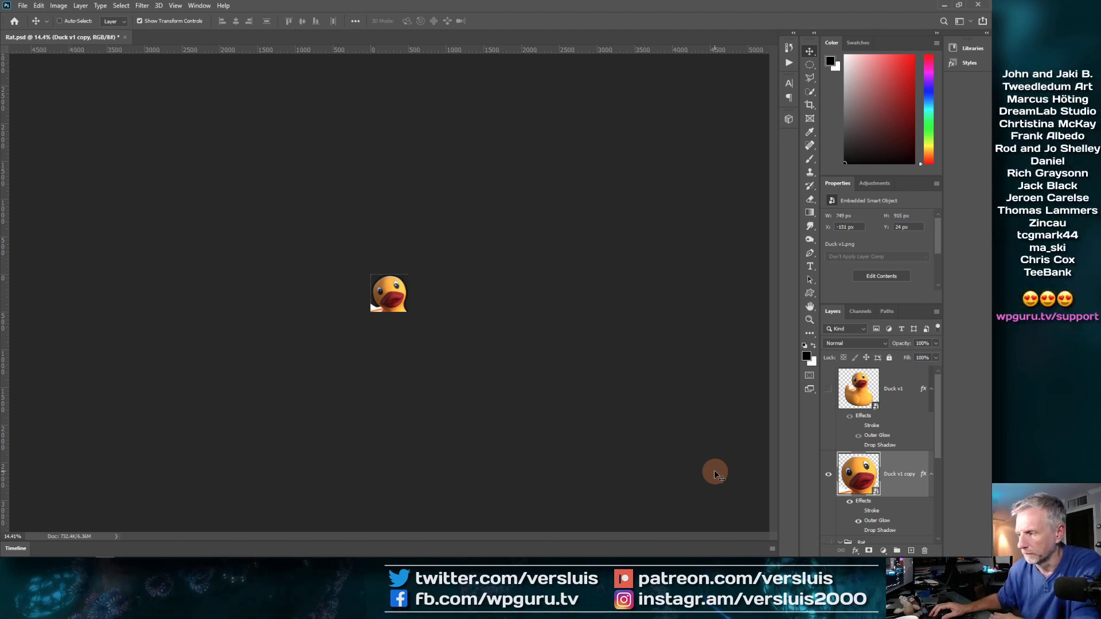
click(828, 389)
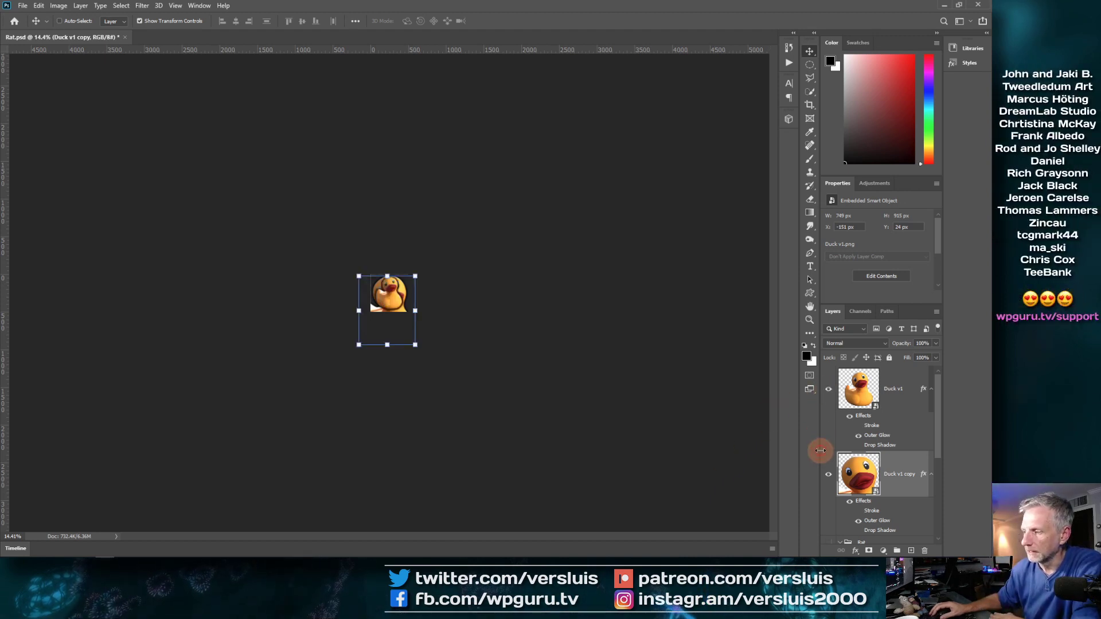
click(829, 474)
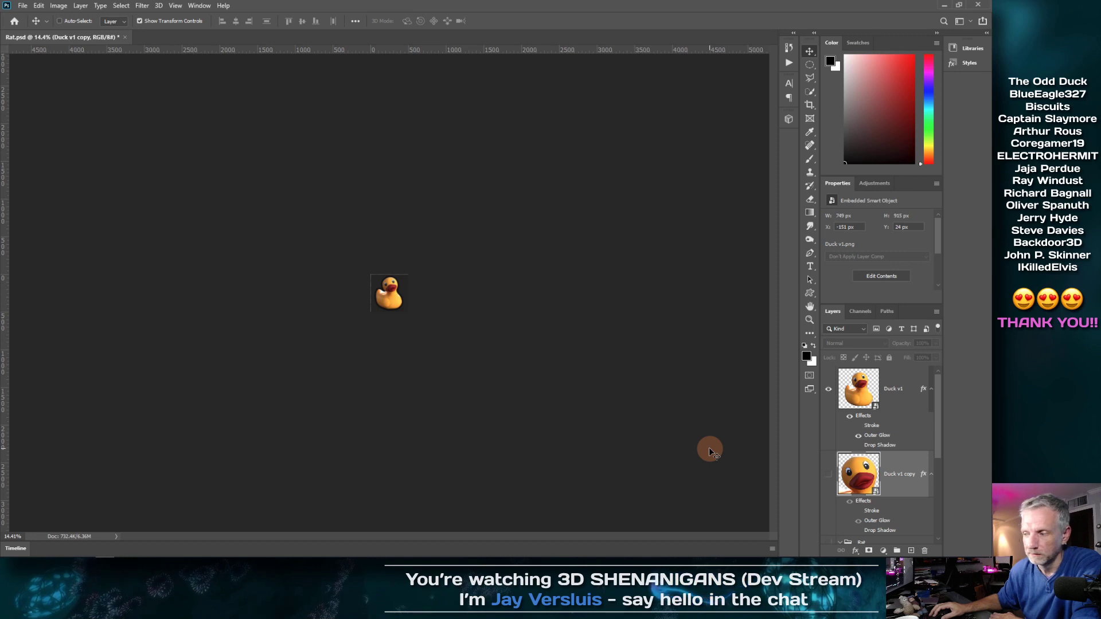
click(827, 477)
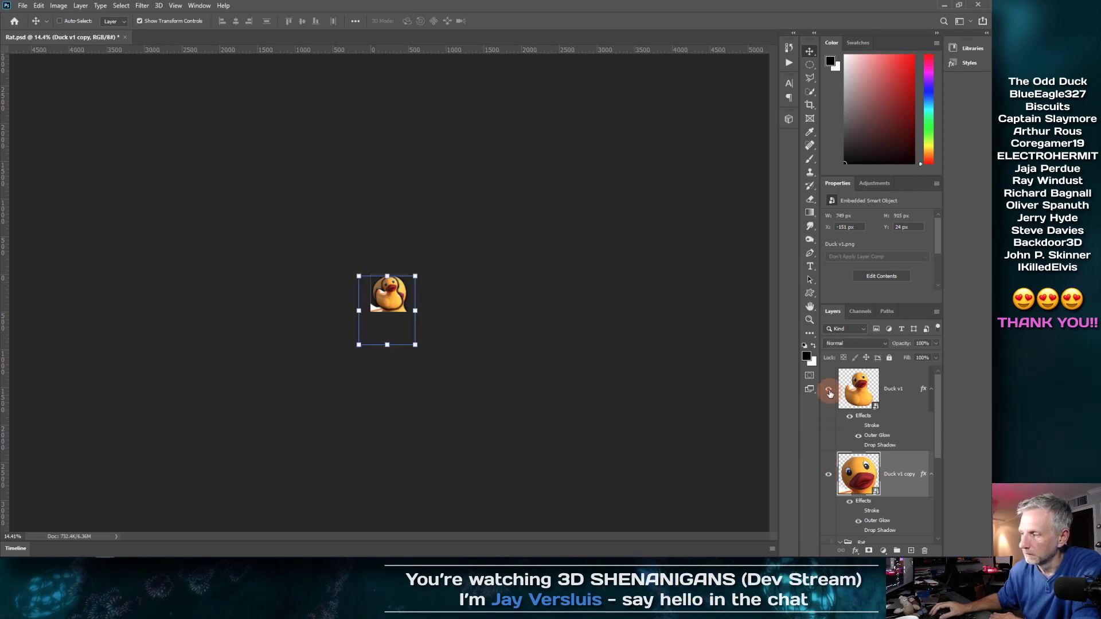
click(828, 389)
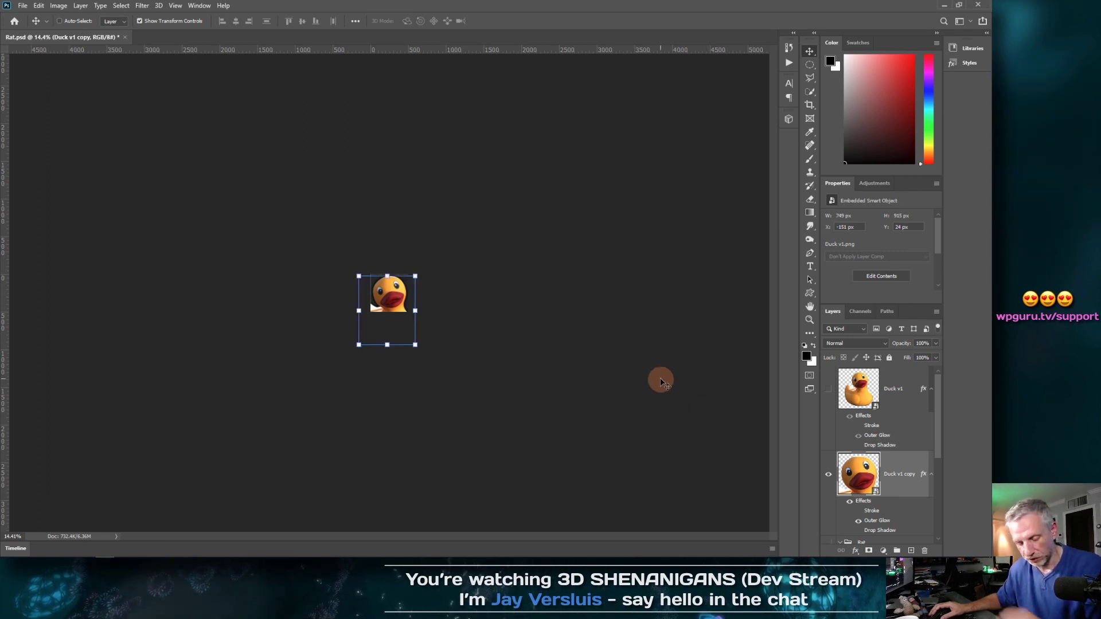
- Examine the head close-up at different magnifications, checking its edges and glow against the dark background
scroll(661, 380, down, 4)
scroll(661, 379, up, 10)
scroll(660, 380, up, 6)
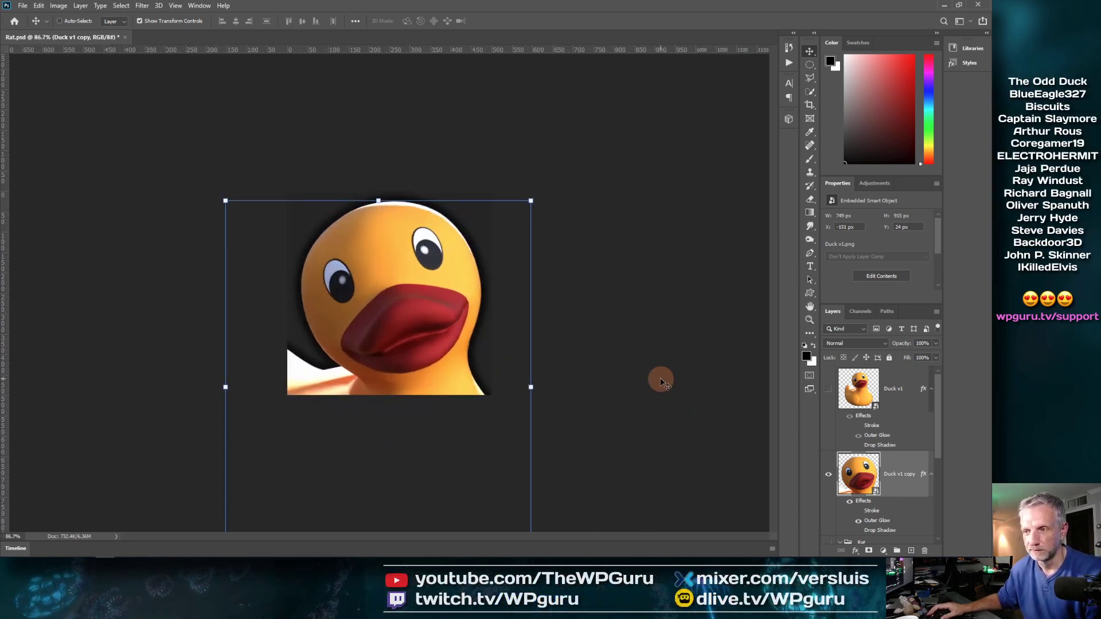
scroll(660, 380, down, 3)
scroll(660, 379, up, 3)
scroll(661, 379, down, 4)
scroll(661, 380, down, 1)
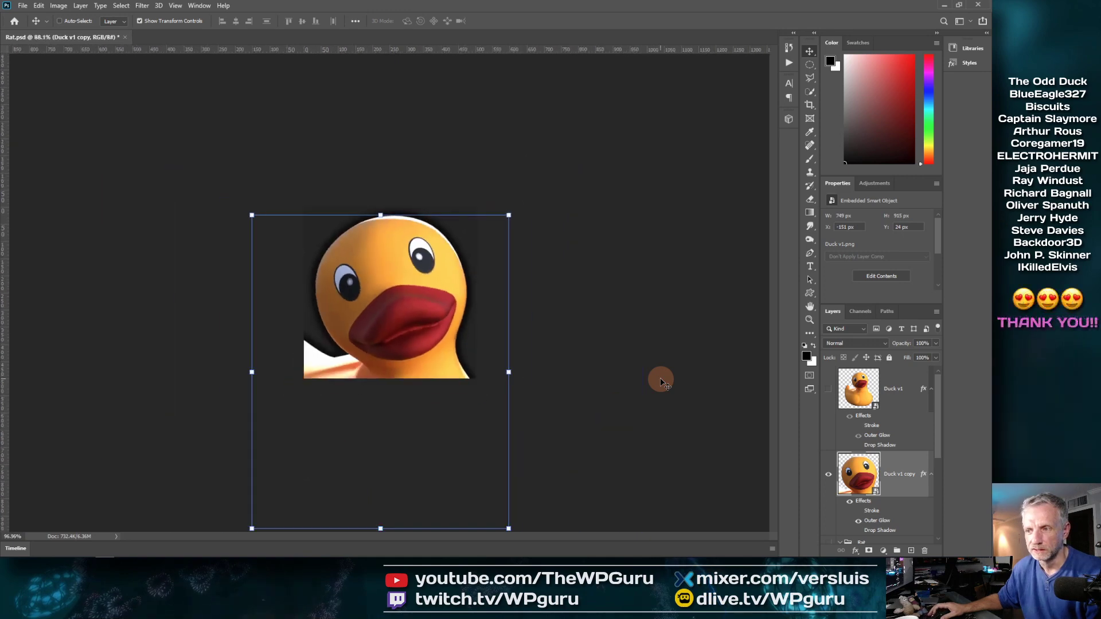
scroll(661, 380, up, 5)
scroll(661, 380, down, 3)
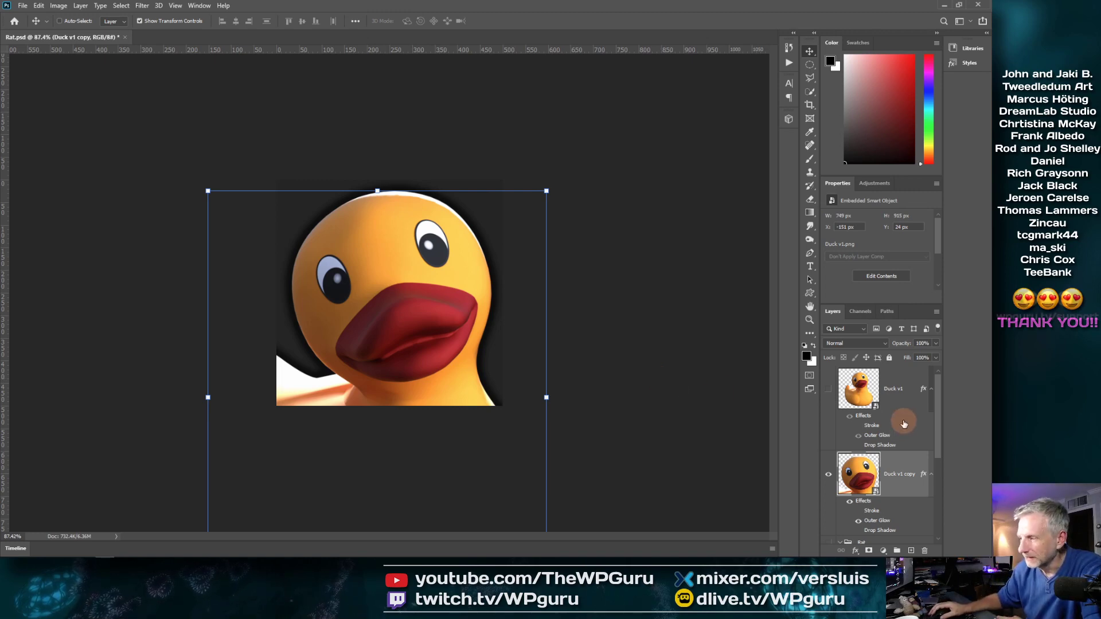
- Show the full-duck Duck v1 layer instead of the head close-up and nudge the full duck slightly upward
click(828, 389)
click(828, 474)
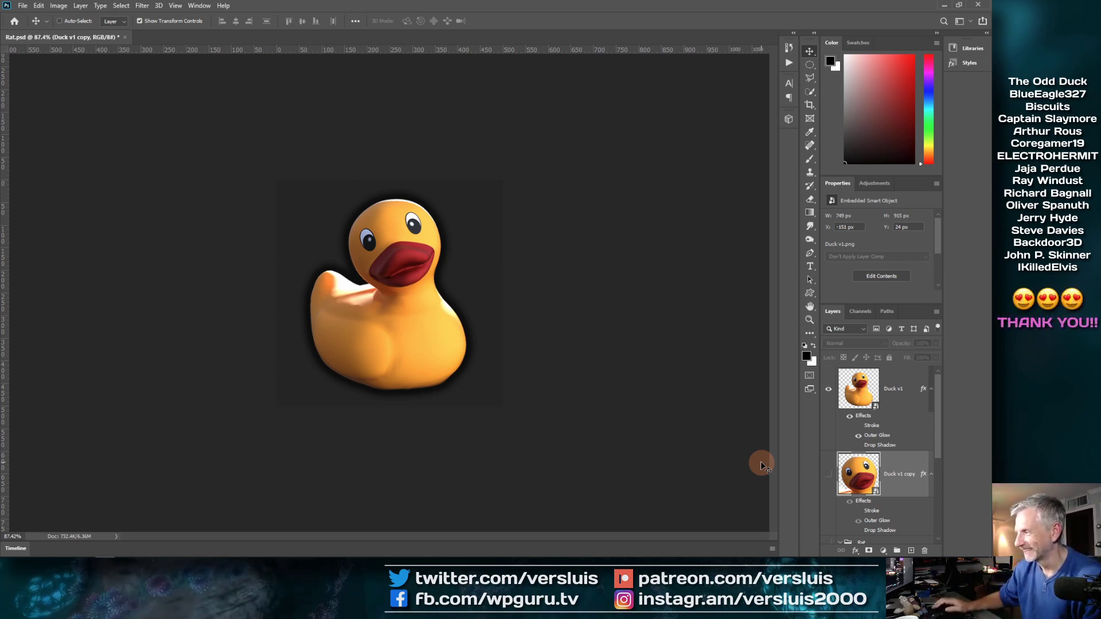
click(859, 395)
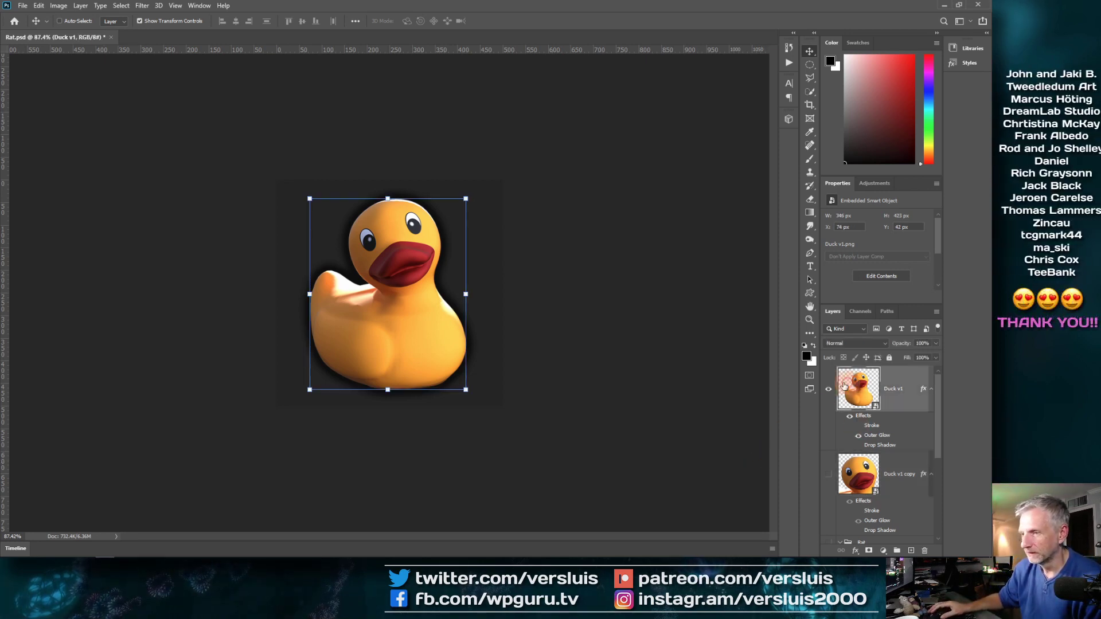
click(466, 390)
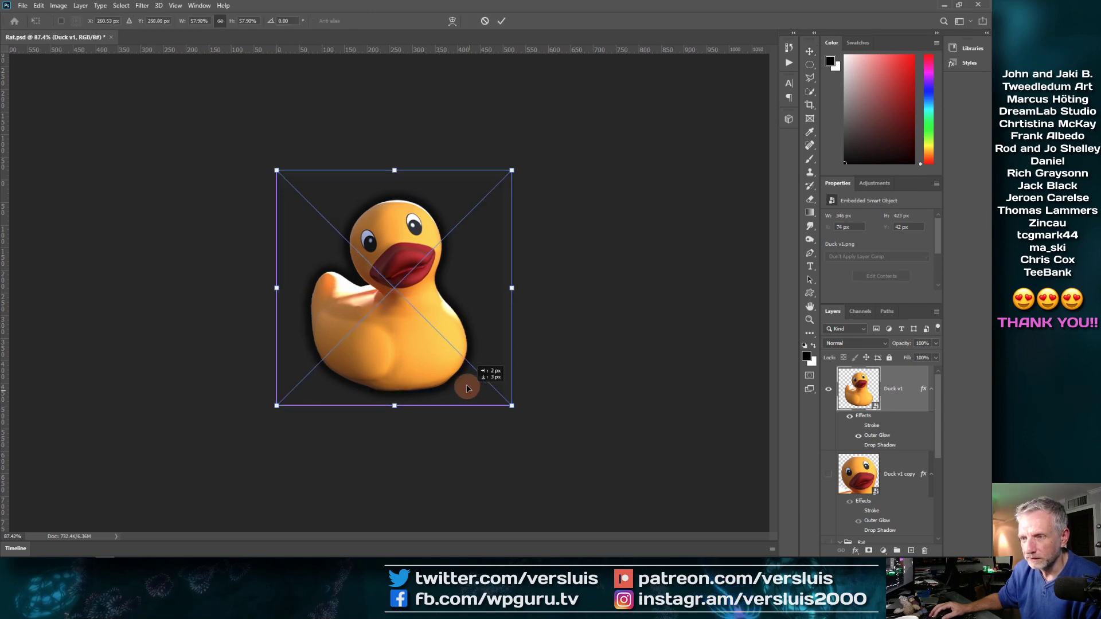
- Change the Color Fill layer in the Background group to a muted red
scroll(822, 438, down, 5)
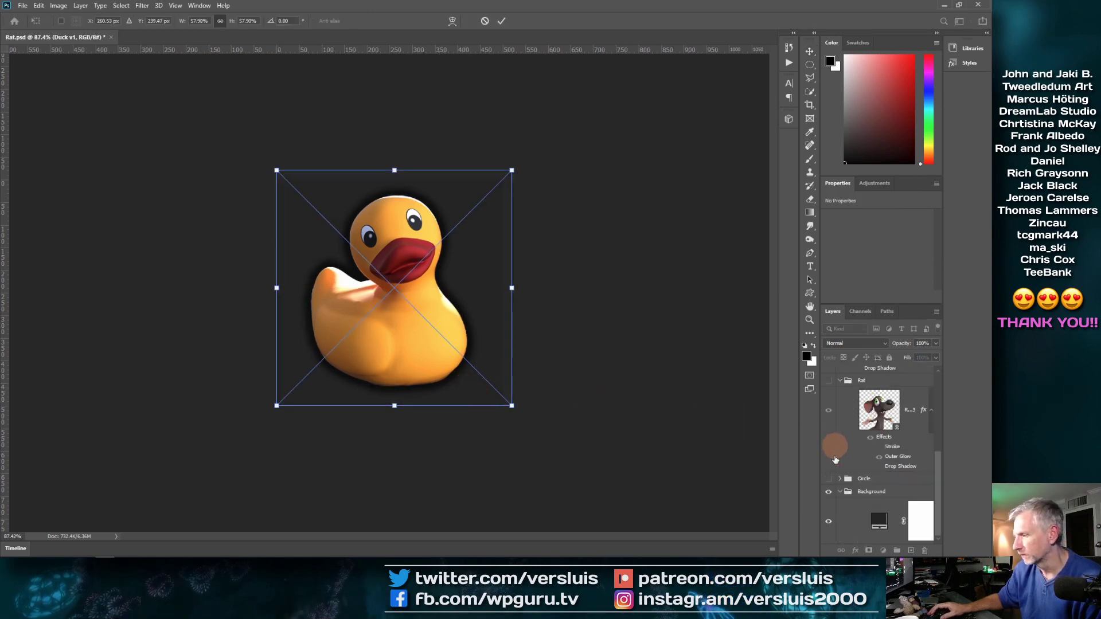
click(878, 520)
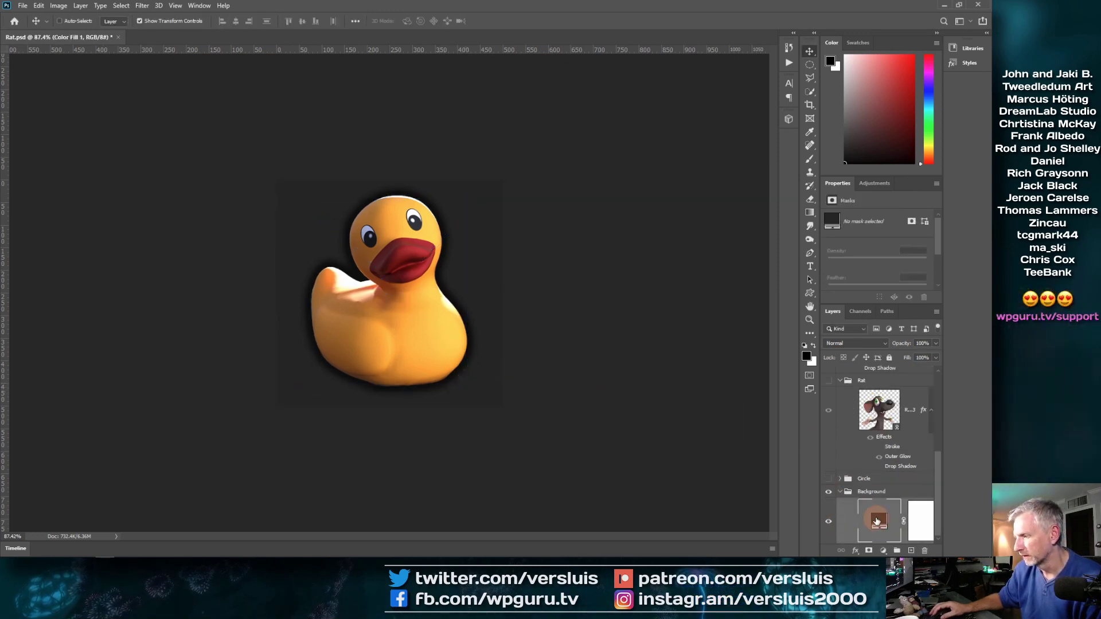
double_click(877, 520)
click(665, 278)
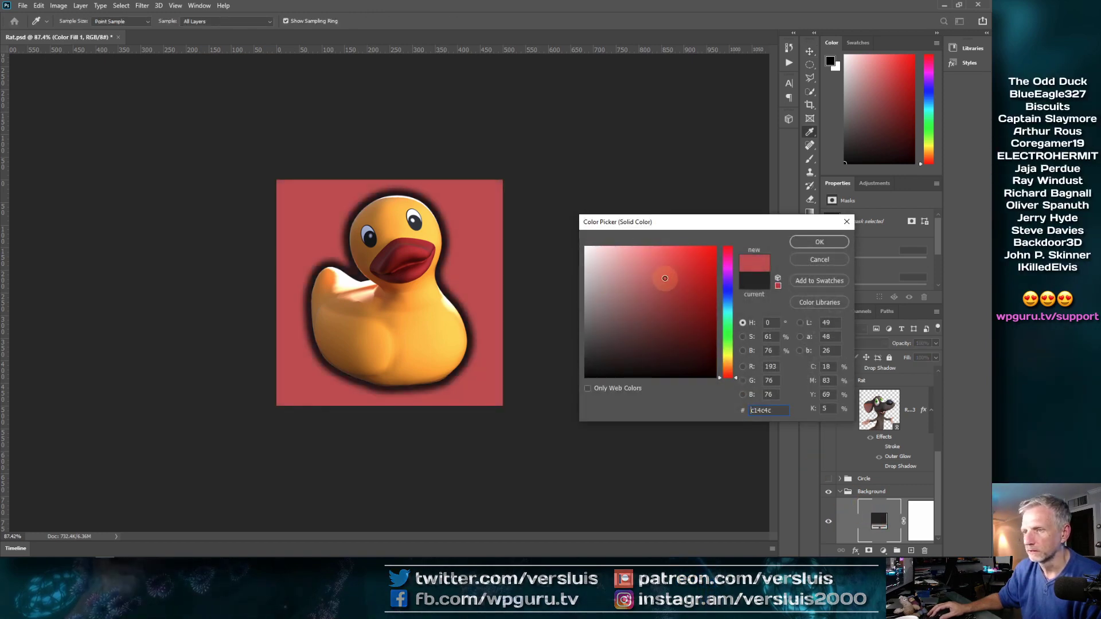
drag(665, 278, 664, 276)
click(805, 243)
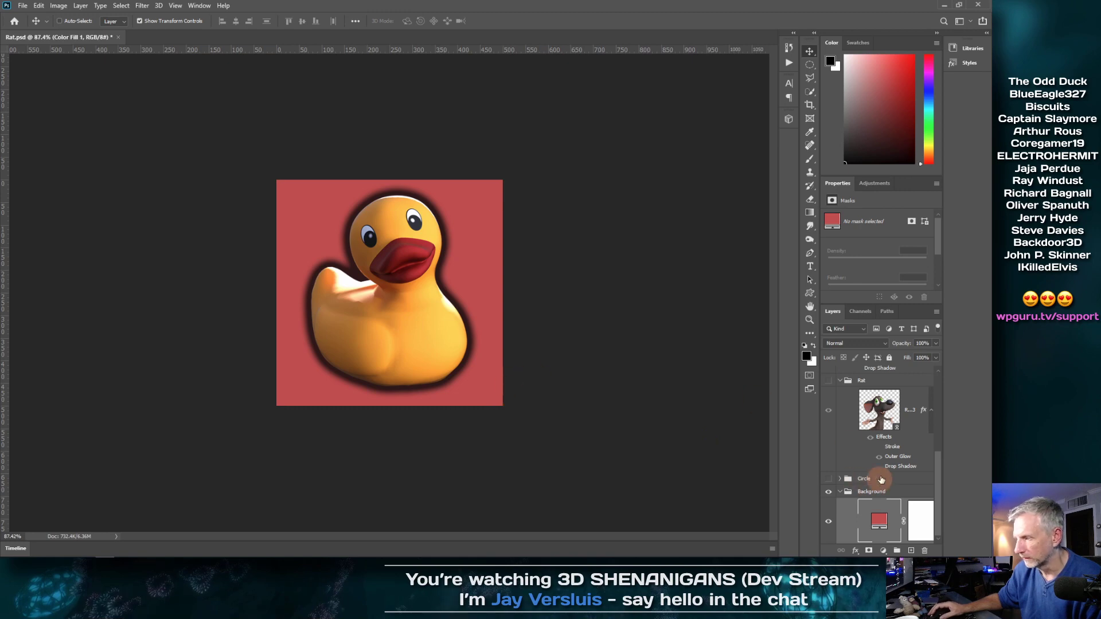
- Scale the Duck v1 layer up to 62.78% and reposition it so the whole duck fits inside the emote square
scroll(881, 480, up, 3)
click(858, 404)
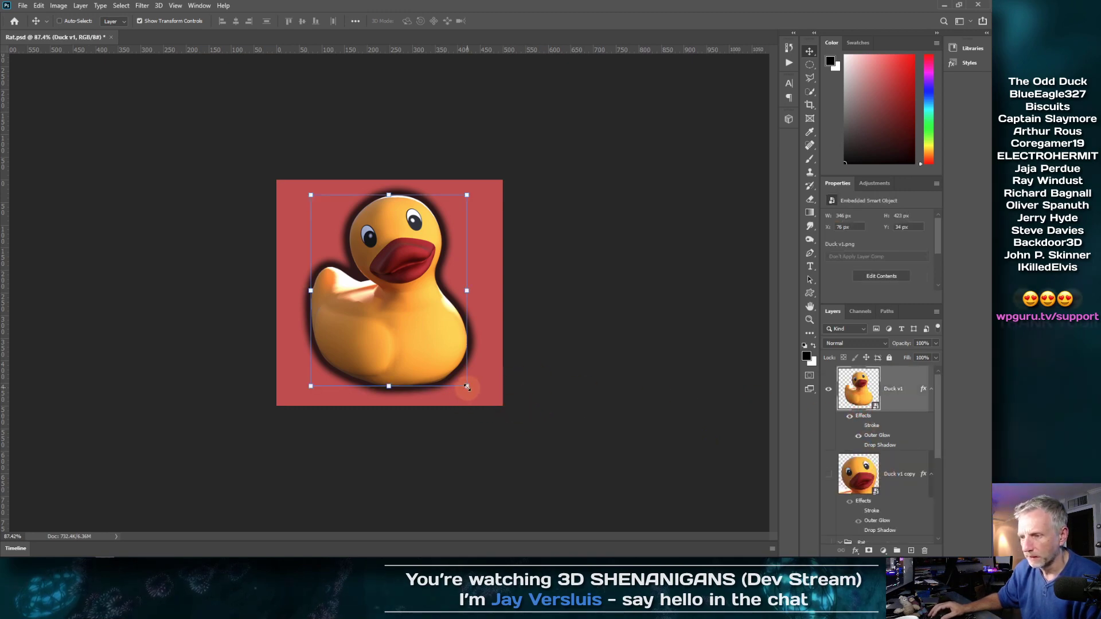
drag(467, 387, 531, 430)
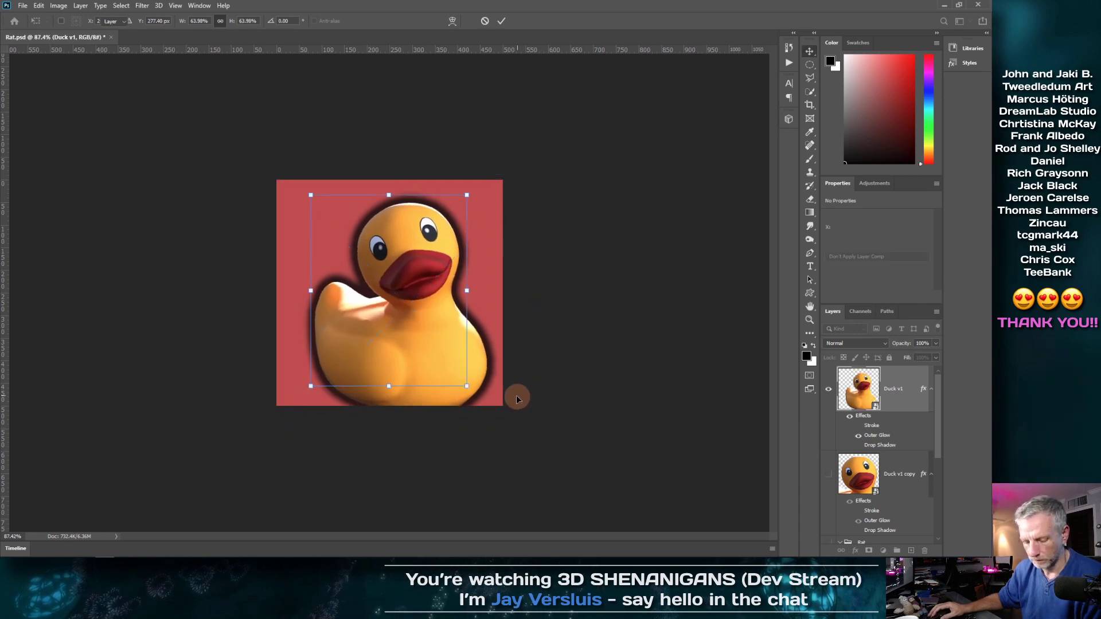
key(Escape)
drag(468, 388, 511, 400)
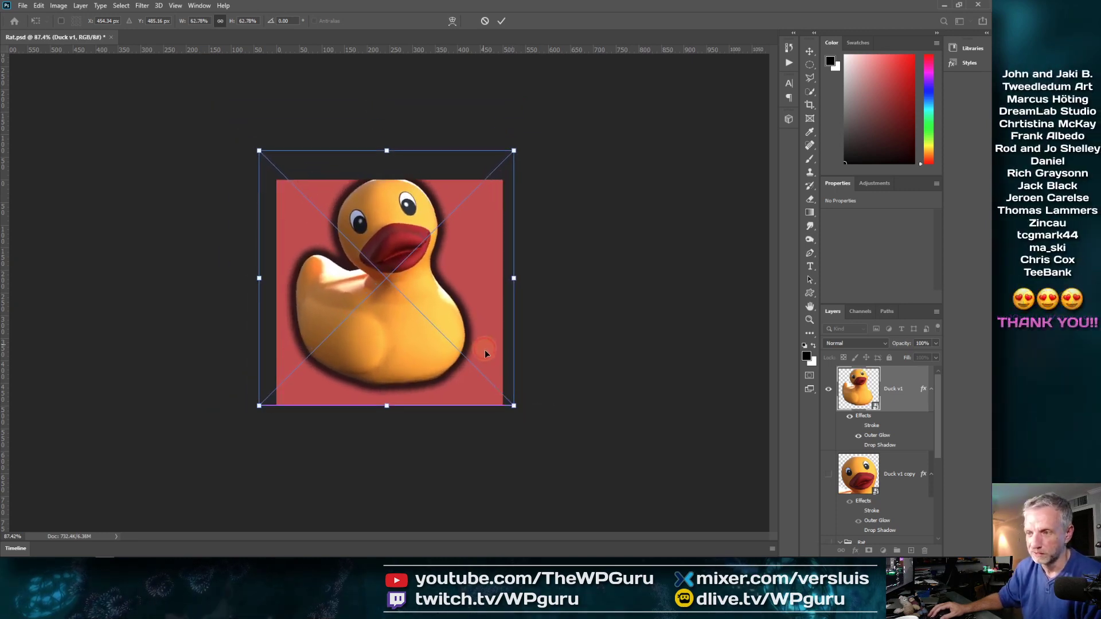
drag(484, 350, 489, 353)
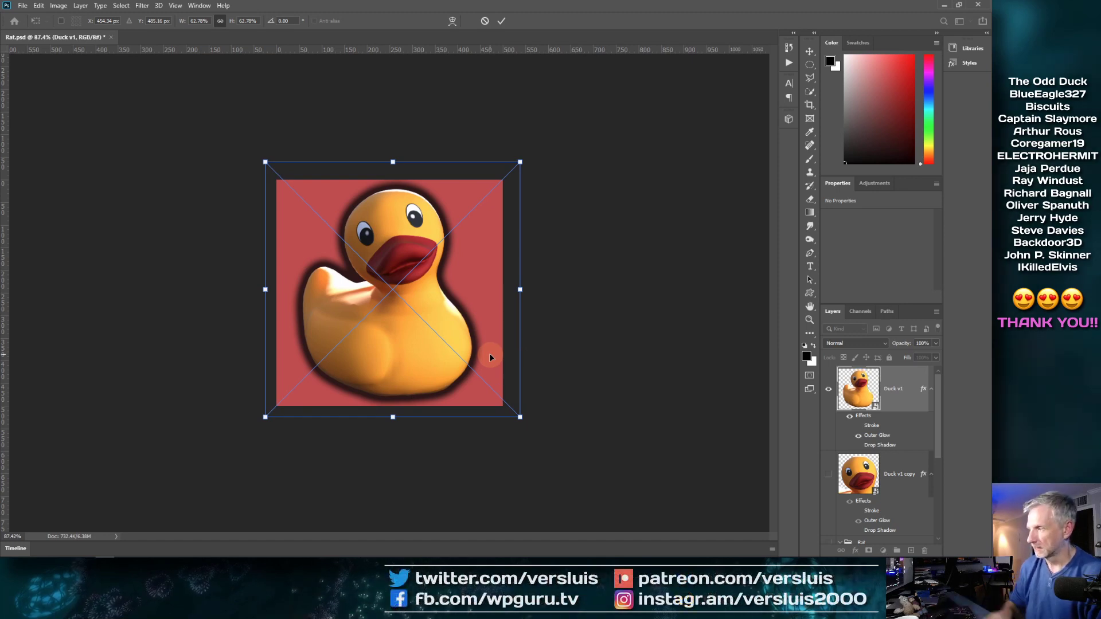
key(Return)
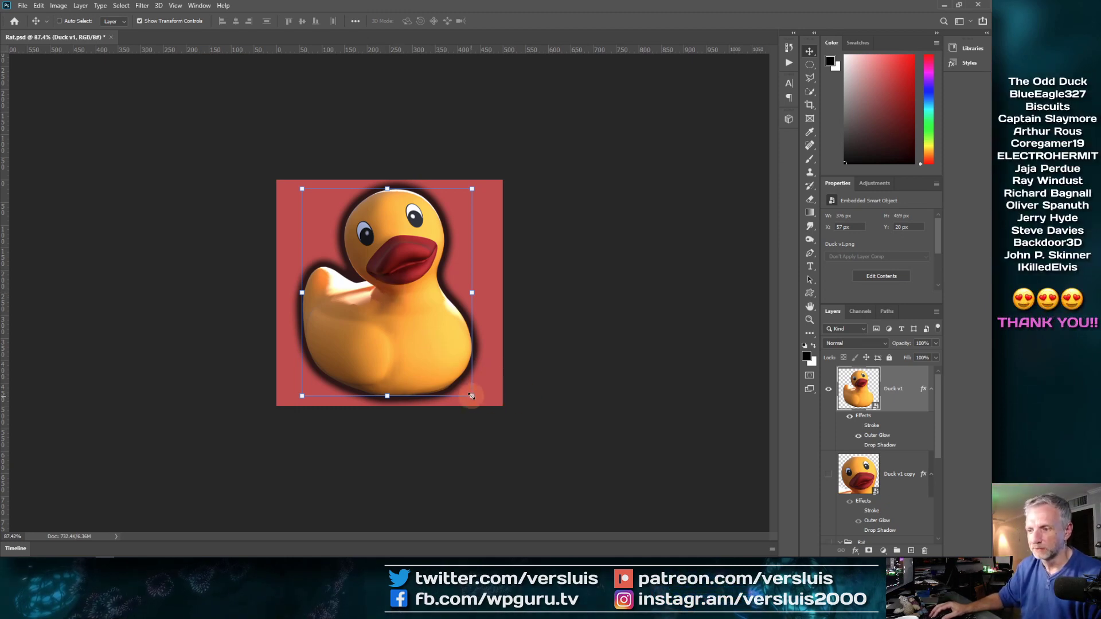
drag(471, 398, 544, 436)
key(Escape)
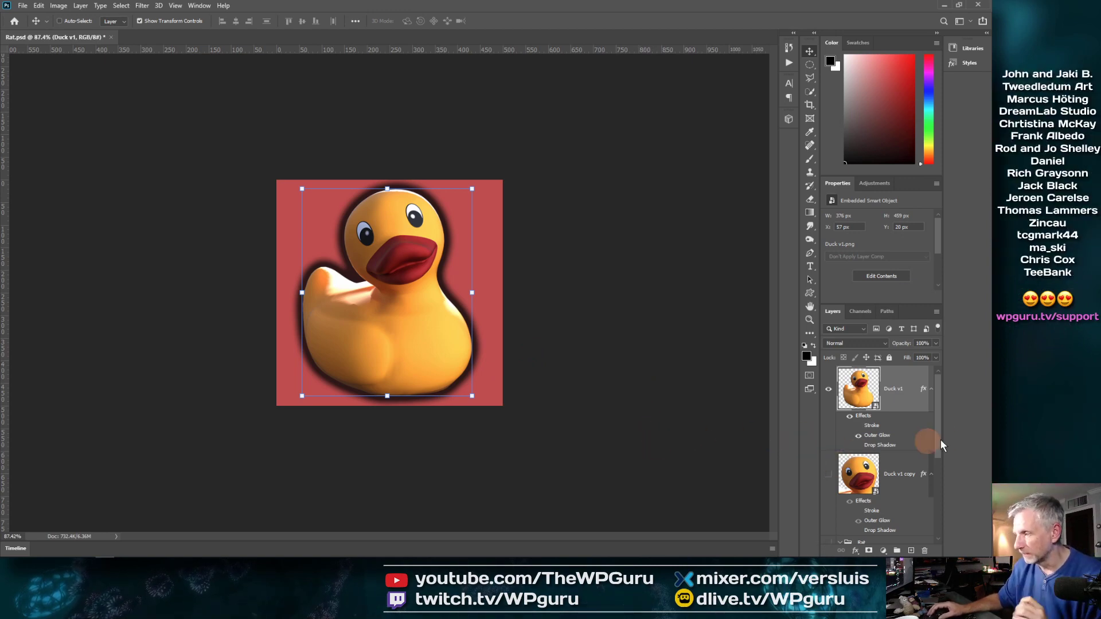
- Hide the red Color Fill layer so the duck sits on a transparent background
drag(941, 433, 941, 409)
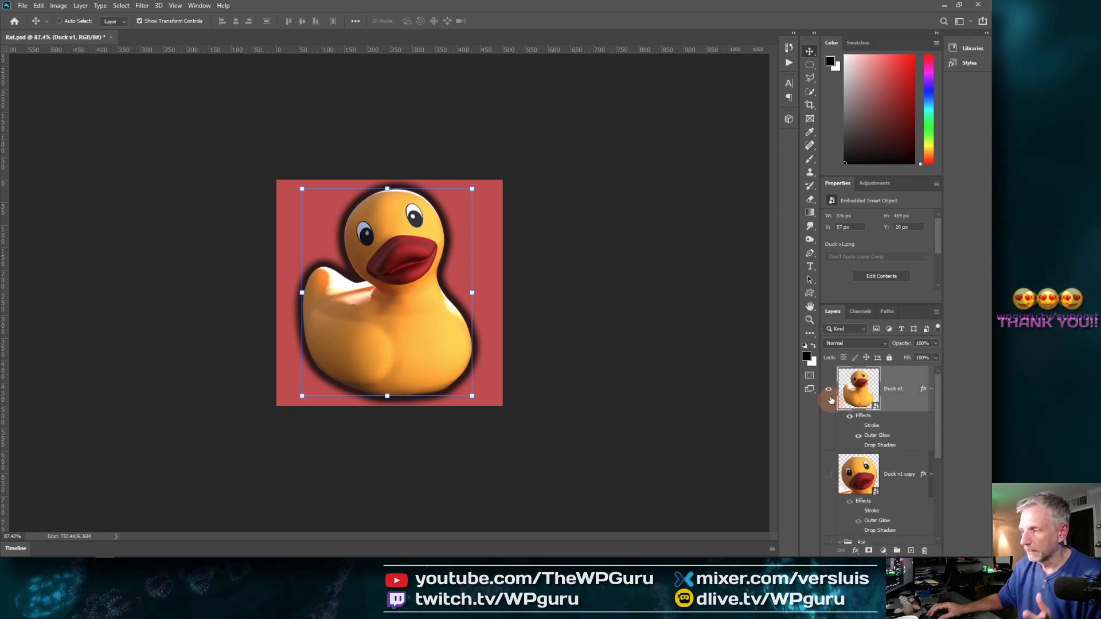
scroll(843, 478, down, 5)
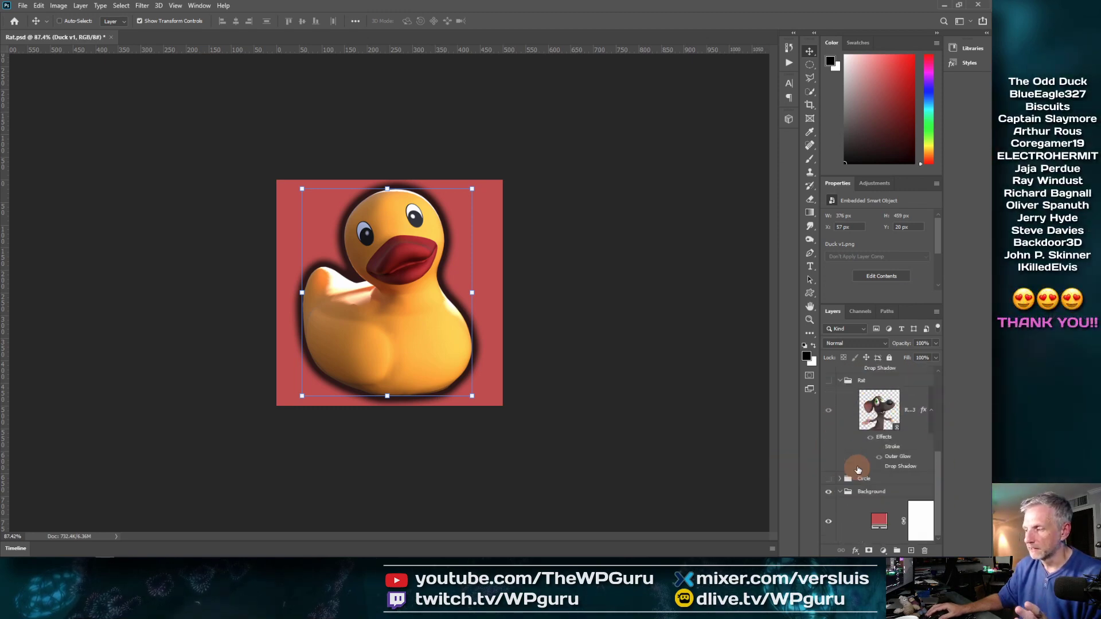
click(829, 521)
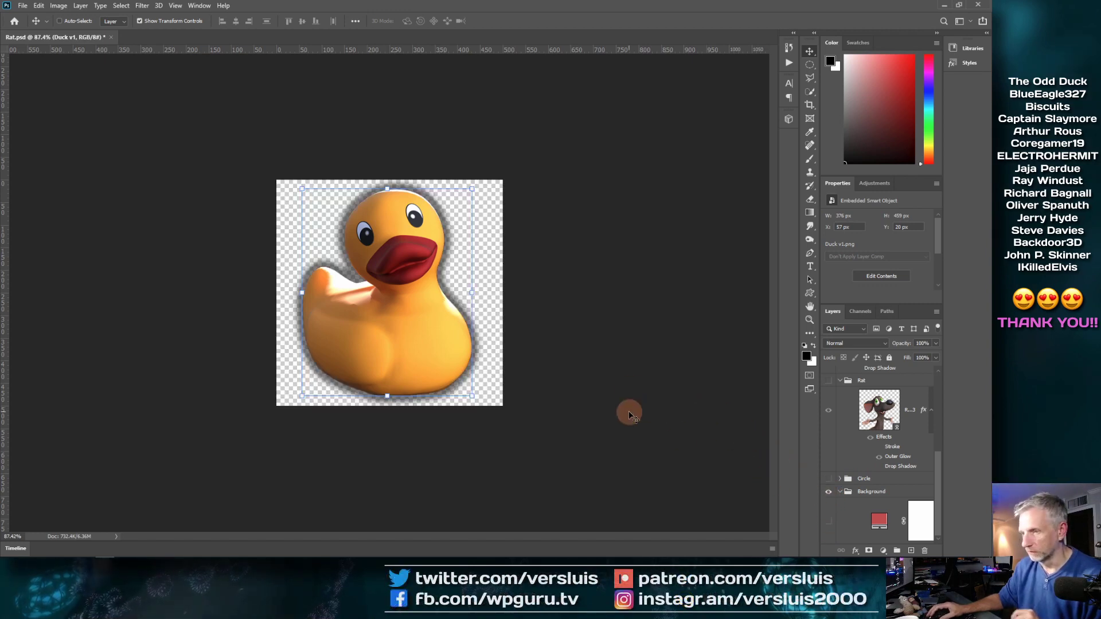
- Export the full duck as a transparent 28 x 28 px PNG named "Duck - whole" in the Tests folder
click(23, 5)
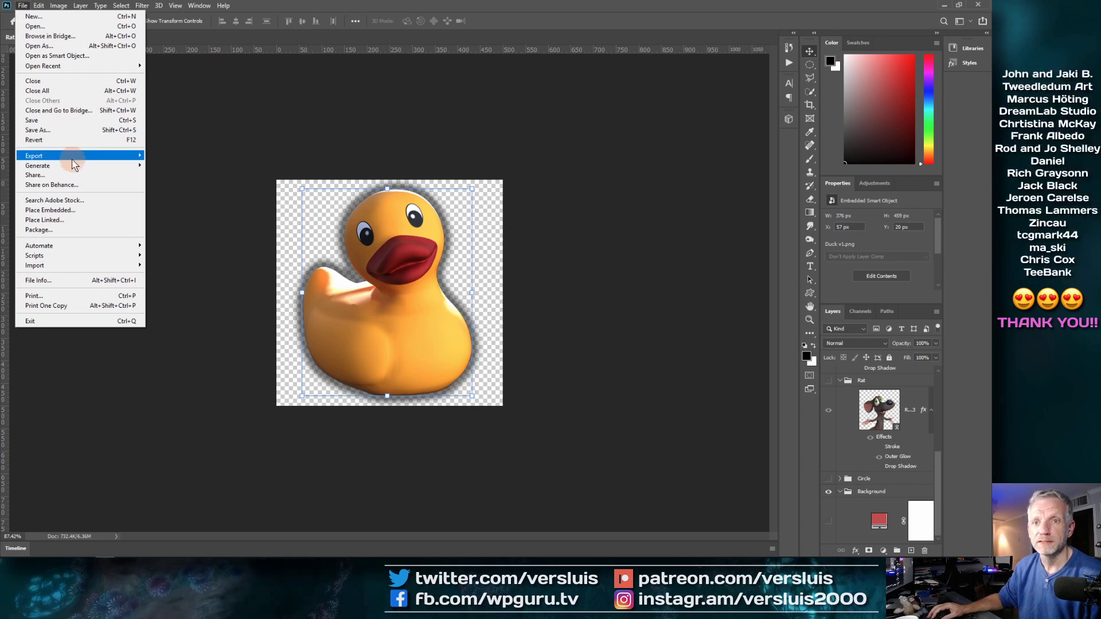
mouse_move(115, 155)
click(172, 165)
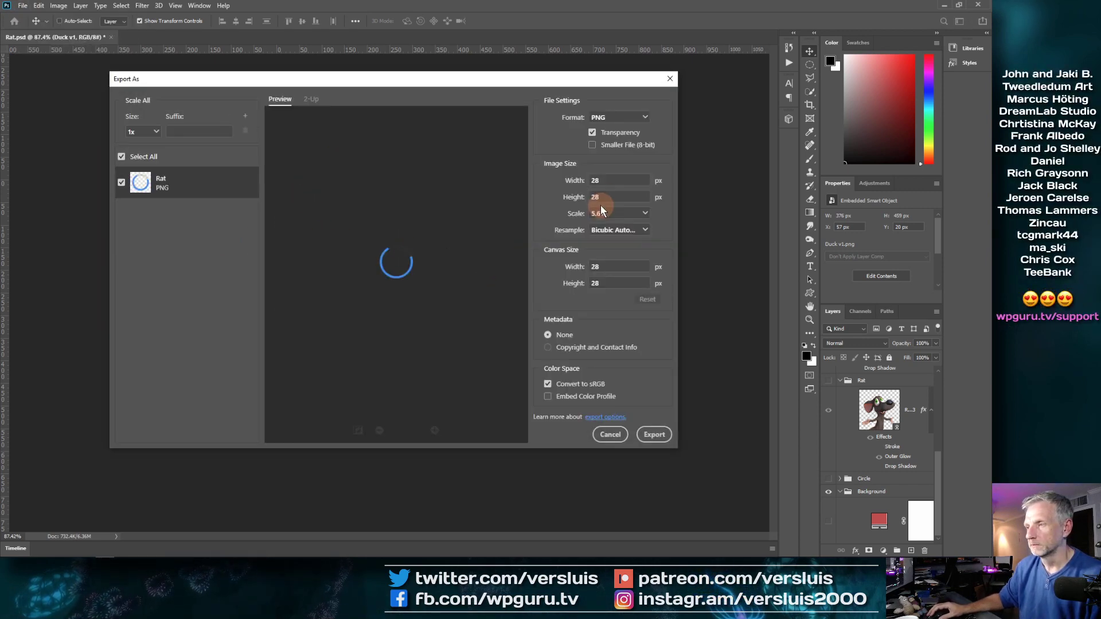
click(653, 436)
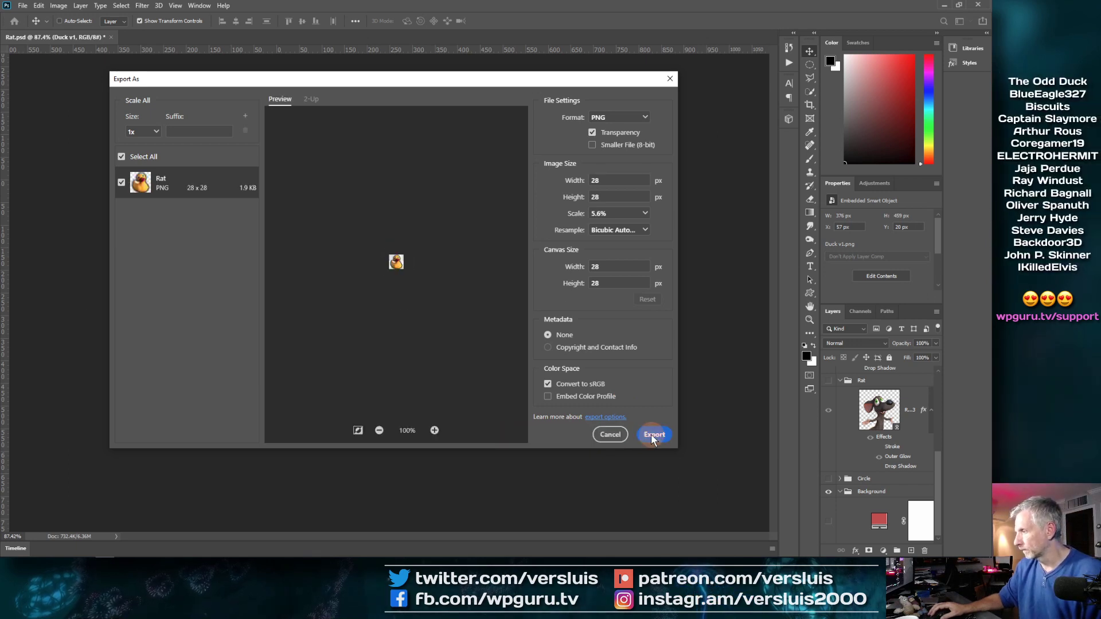
click(652, 435)
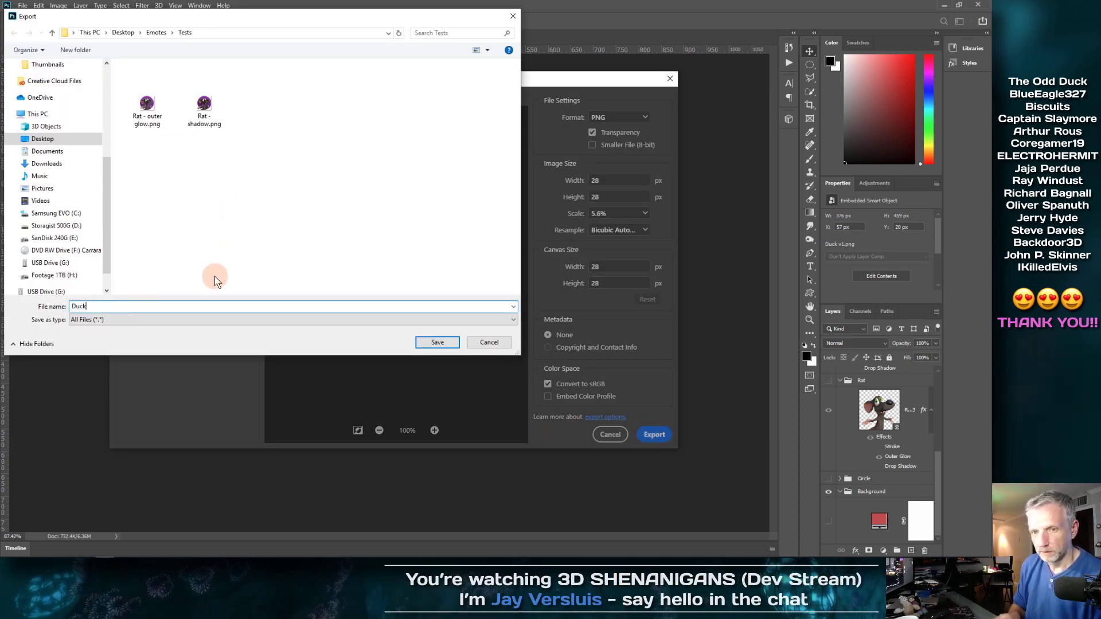
text(Duck - whole)
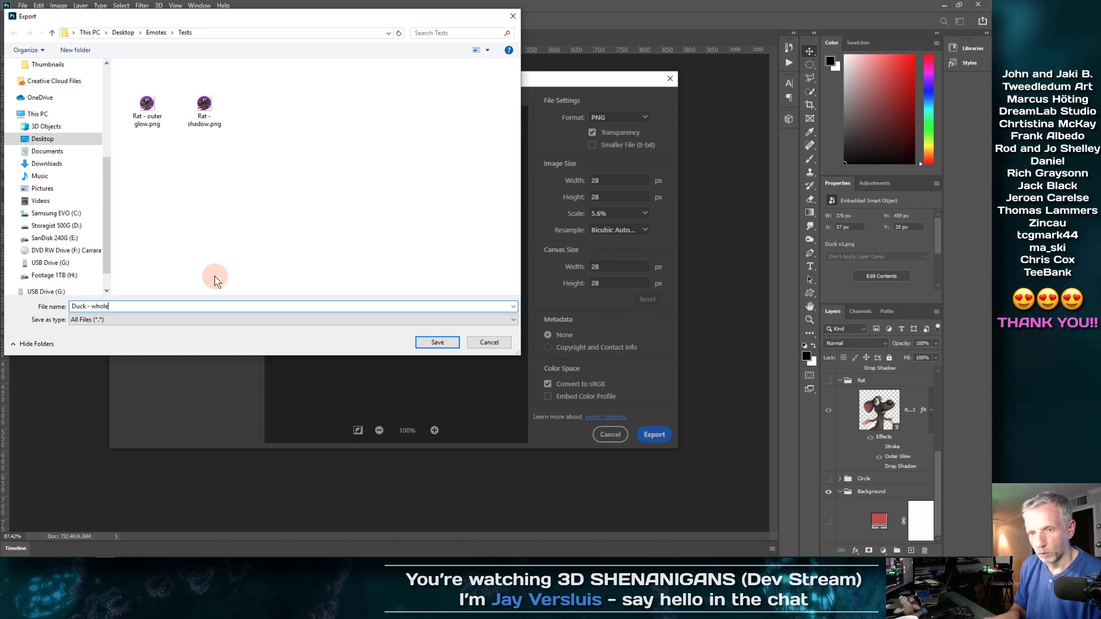
key(Return)
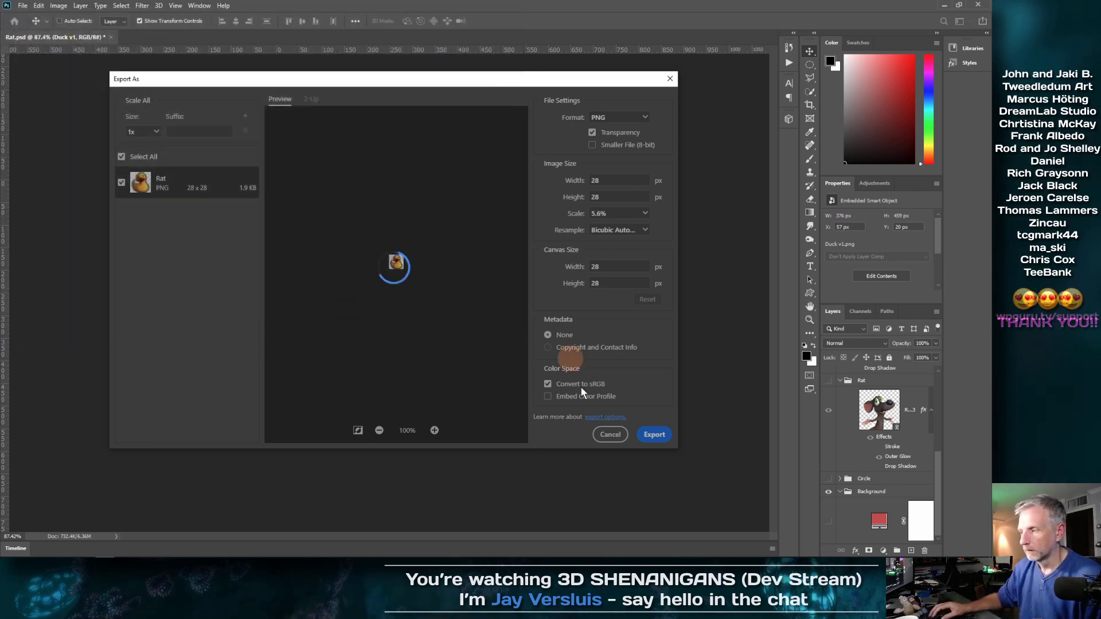
- Hide the Duck v1 layer and show the Duck v1 copy head close-up
scroll(854, 412, up, 4)
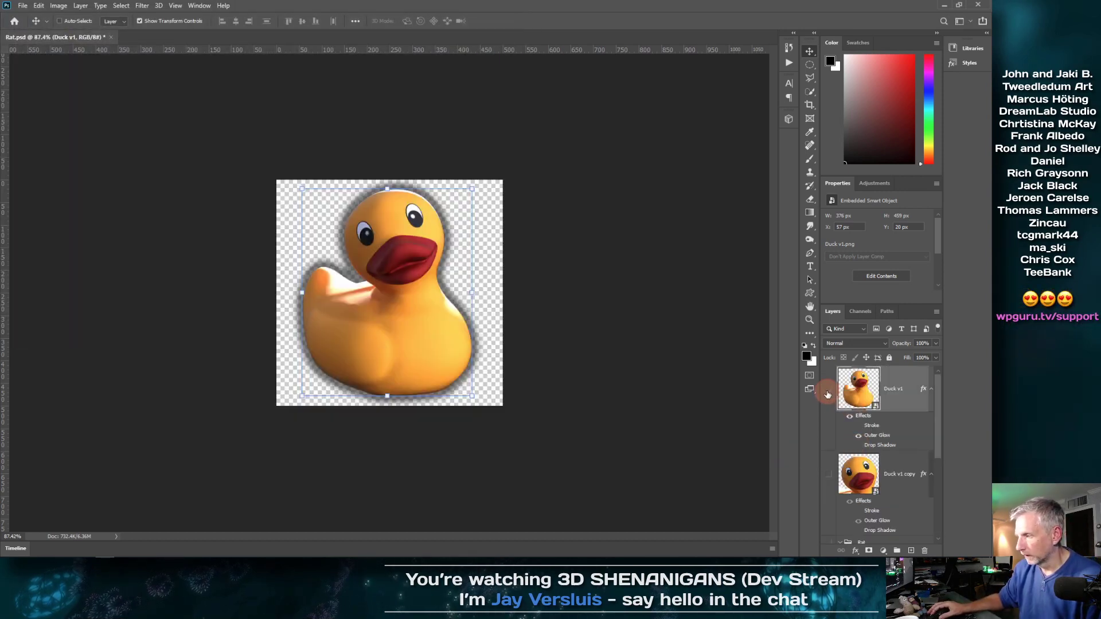
click(827, 392)
click(826, 476)
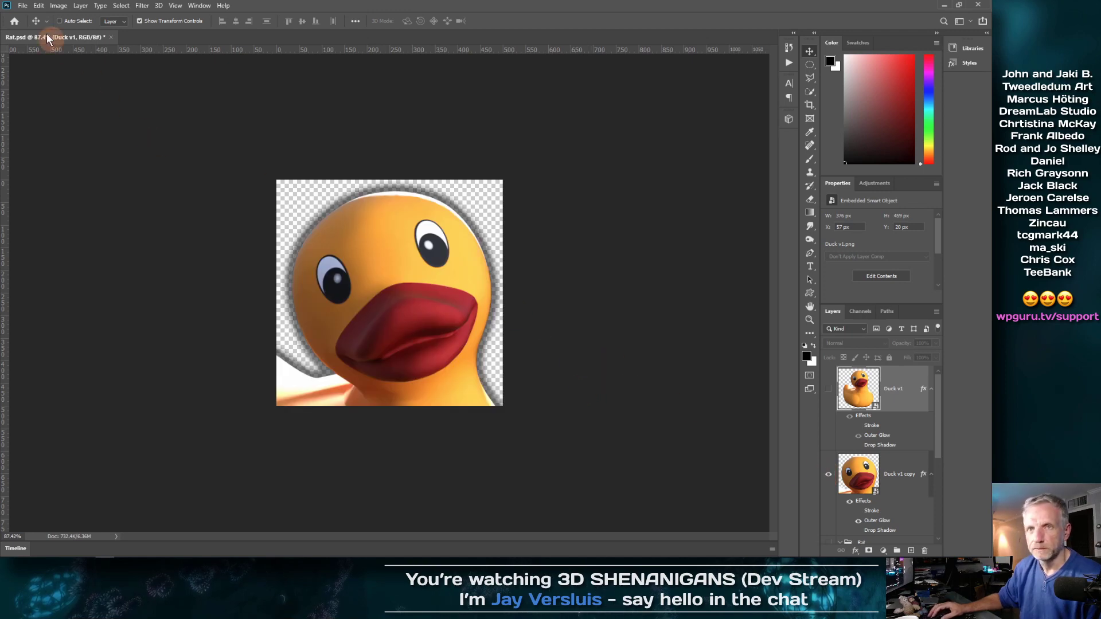
- Export the head close-up as a transparent 28 x 28 px PNG named "Duck - head" in the Tests folder
click(23, 5)
mouse_move(86, 155)
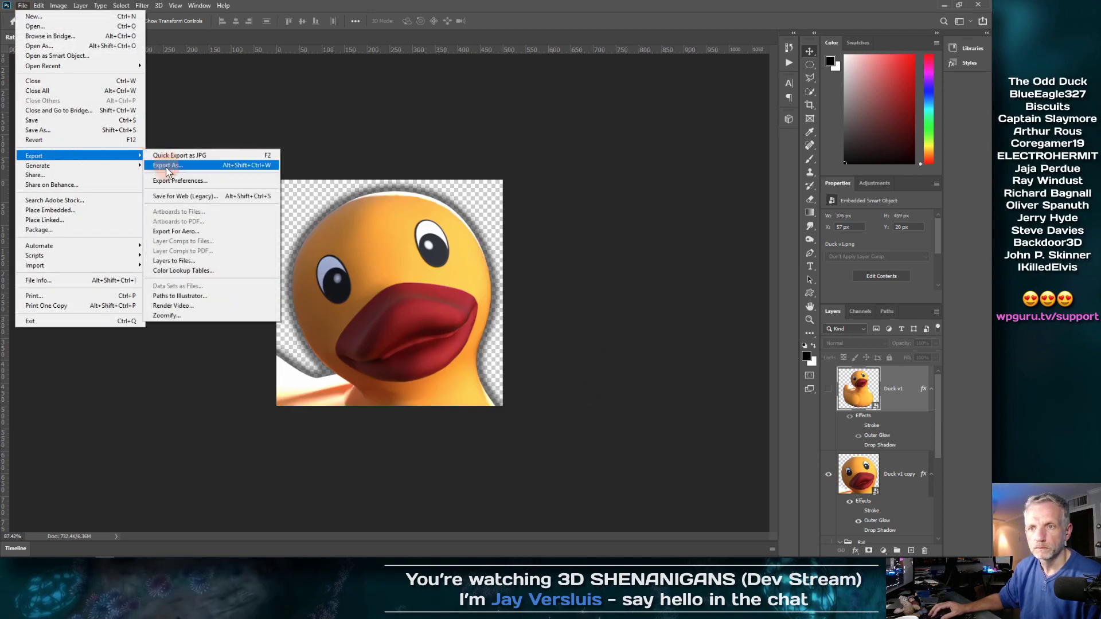
click(166, 166)
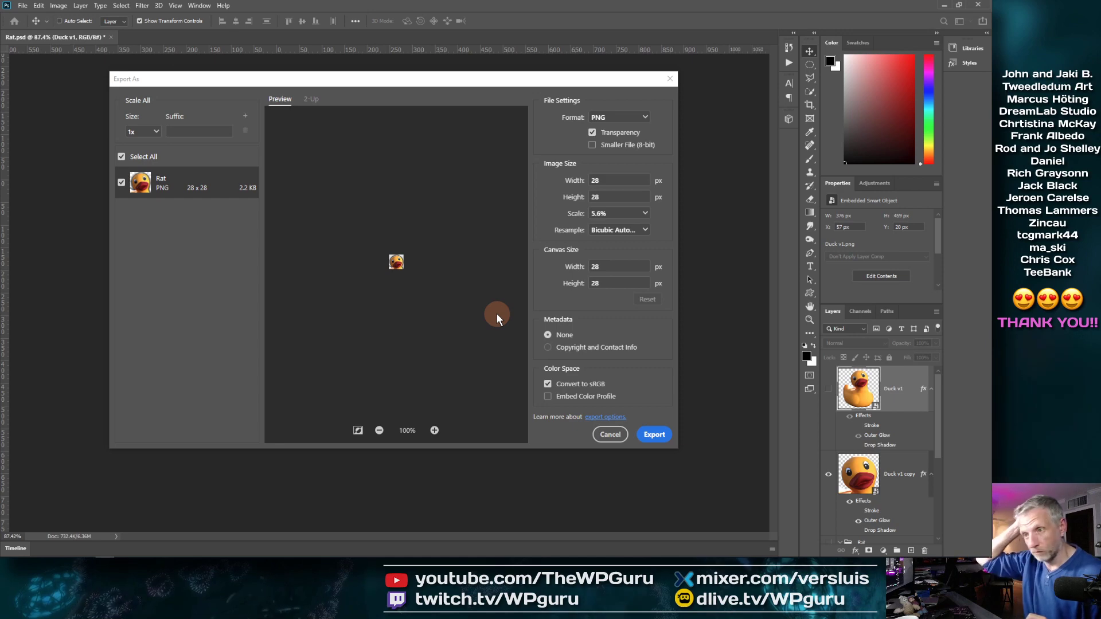
click(653, 436)
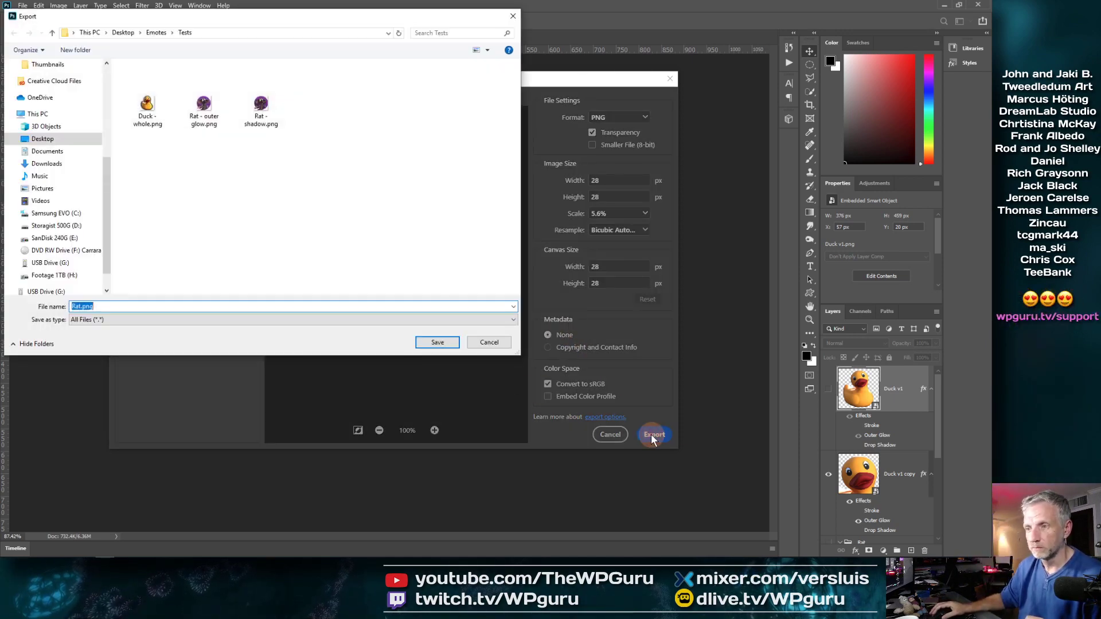
text(Duc)
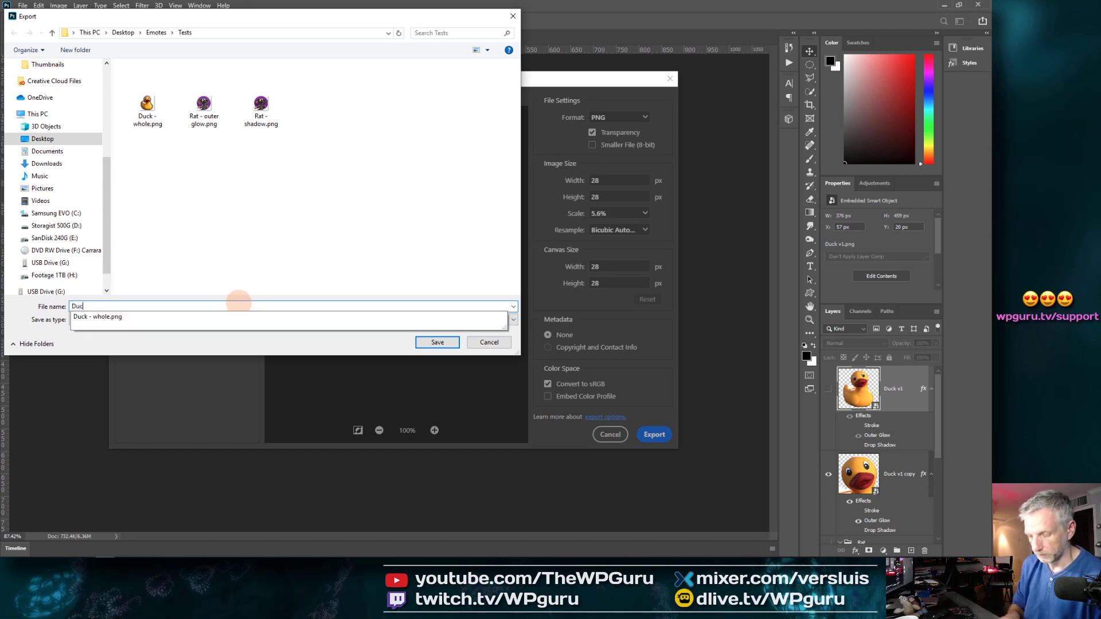
text(k - hea)
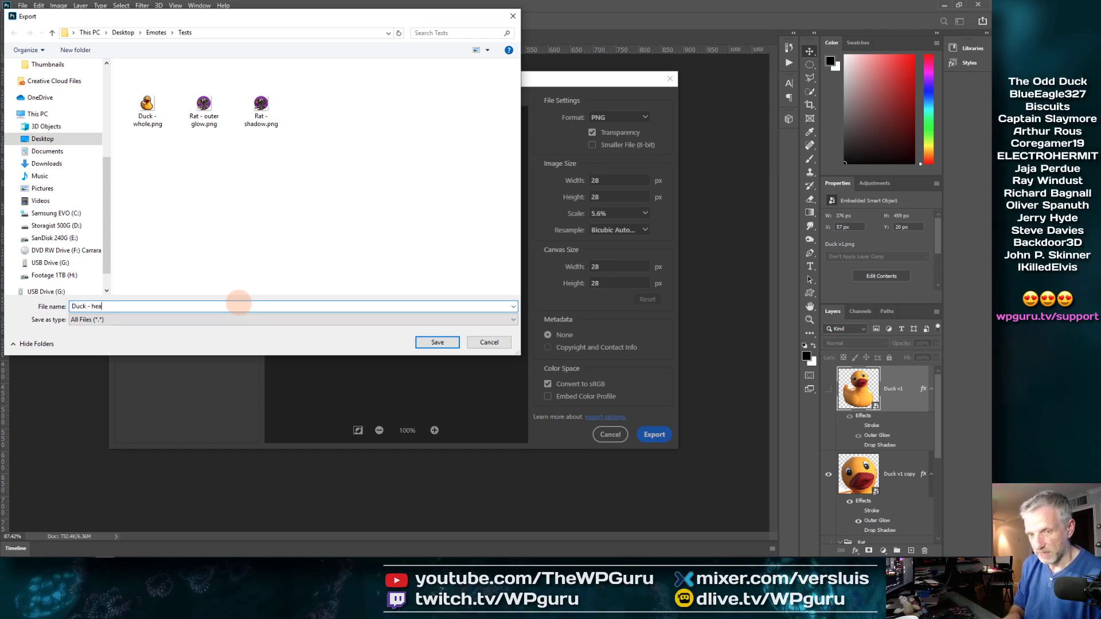
key(Return)
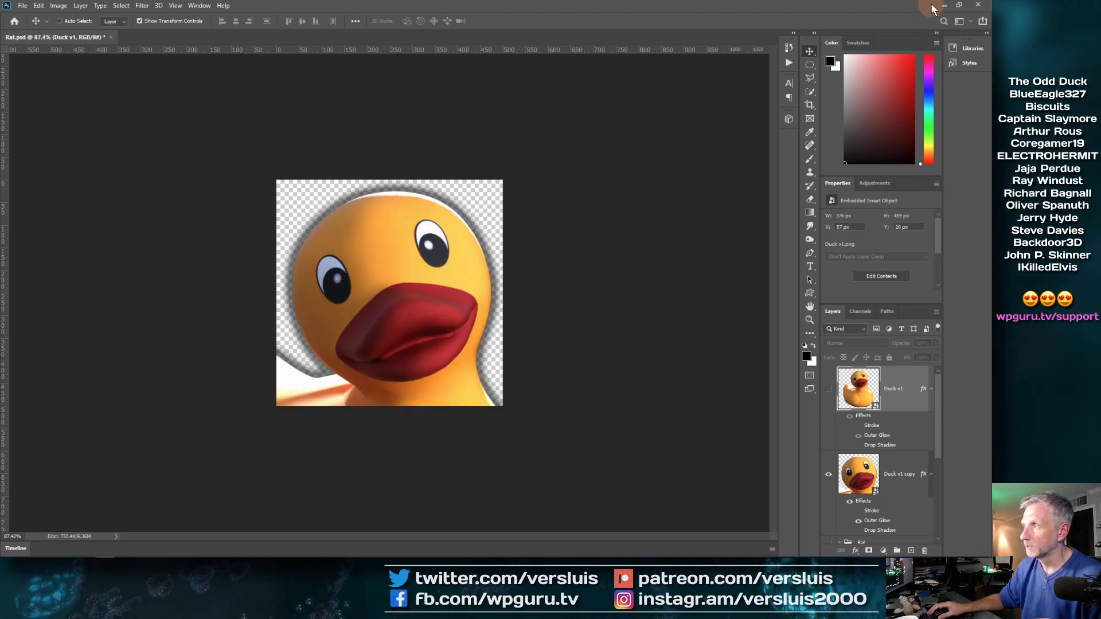
- Switch to Discord, move the Tests folder window clear of the chat, and upload Duck - whole.png to the 2d-chat channel
click(944, 6)
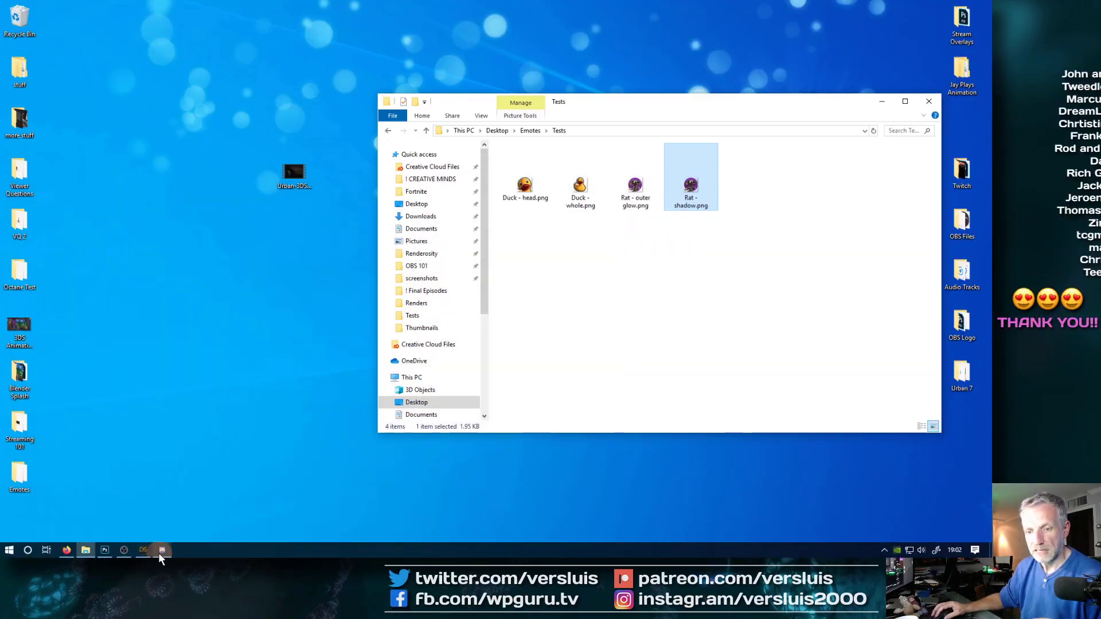
click(159, 553)
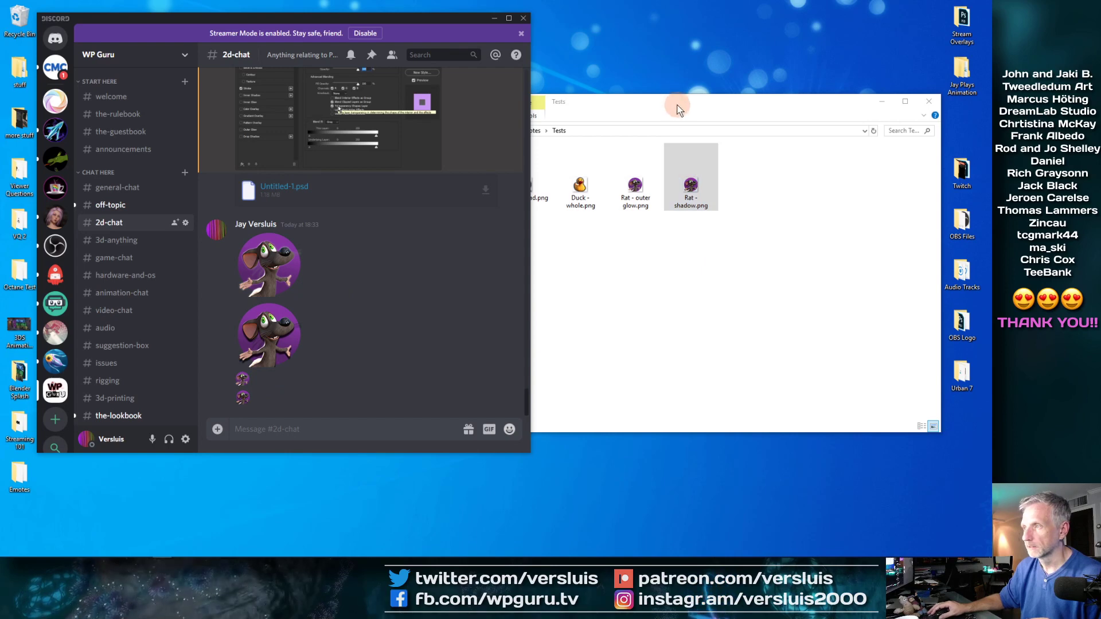
drag(674, 103, 770, 91)
drag(677, 172, 324, 281)
click(386, 286)
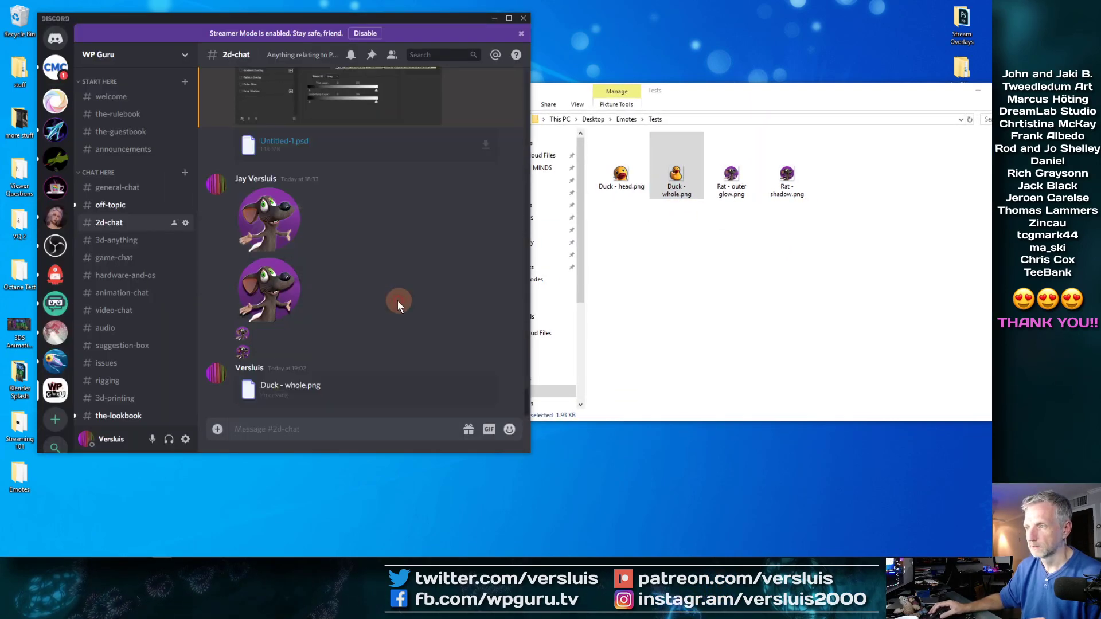
- Upload Duck - head.png from the Tests folder to the 2d-chat channel
click(619, 187)
drag(619, 188, 387, 321)
click(381, 283)
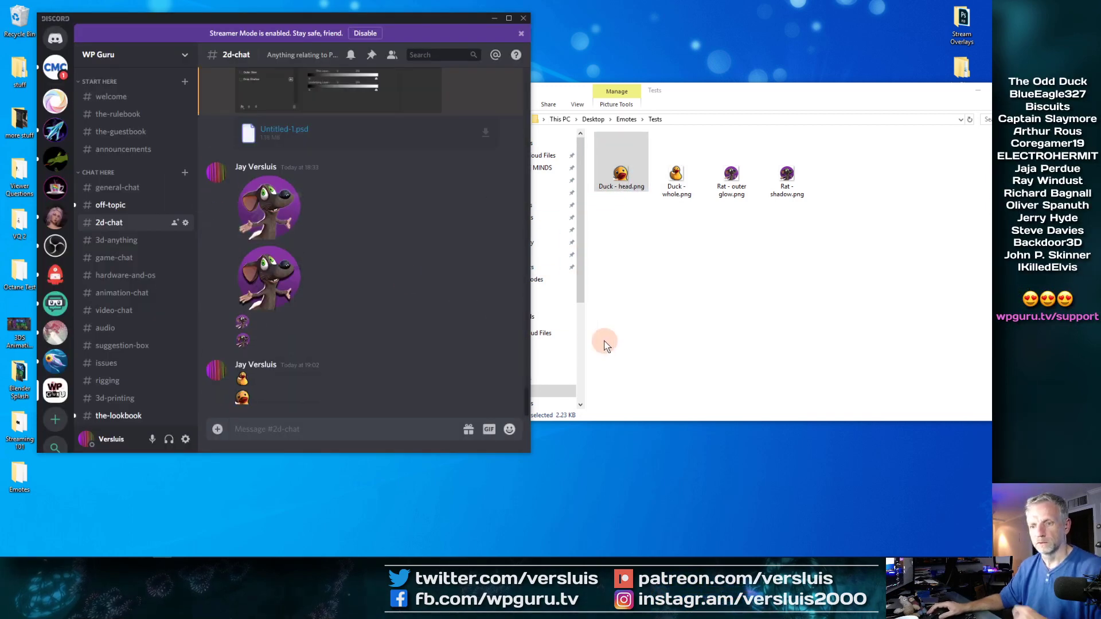